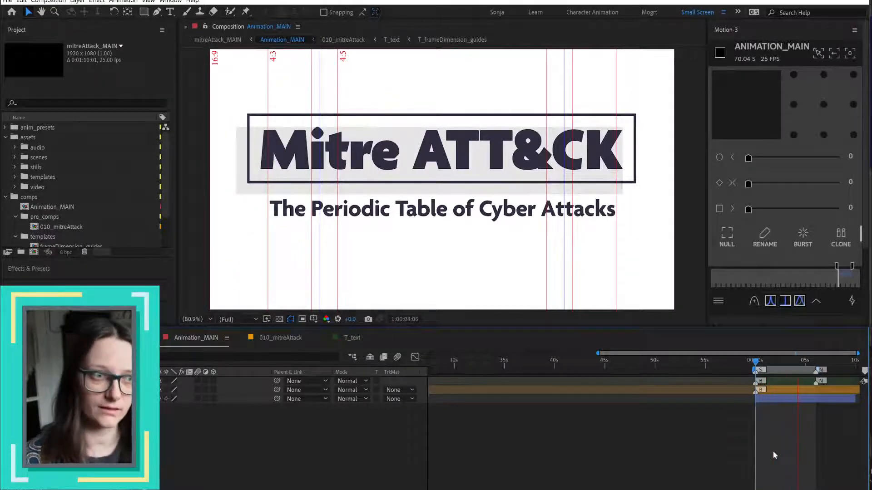
- Stop the preview, open the 010_mitreAttack pre-comp and scrub its animation to about 2 seconds
key(space)
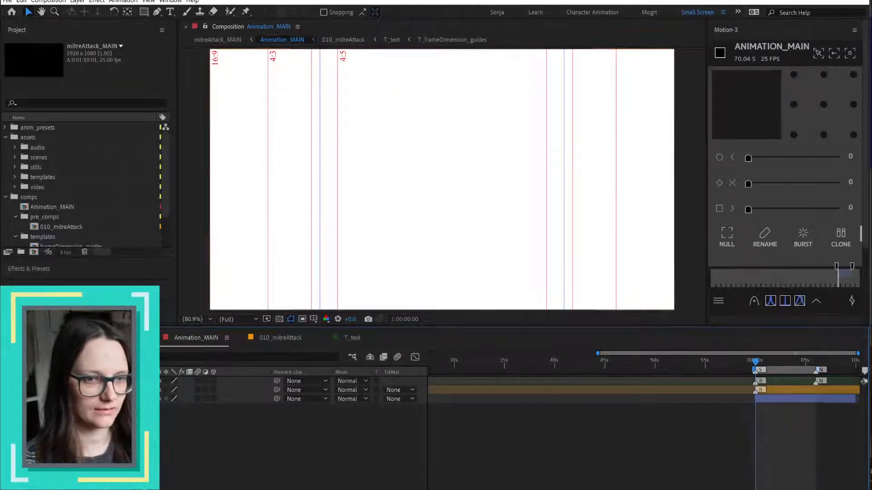
double_click(150, 391)
drag(540, 366, 575, 372)
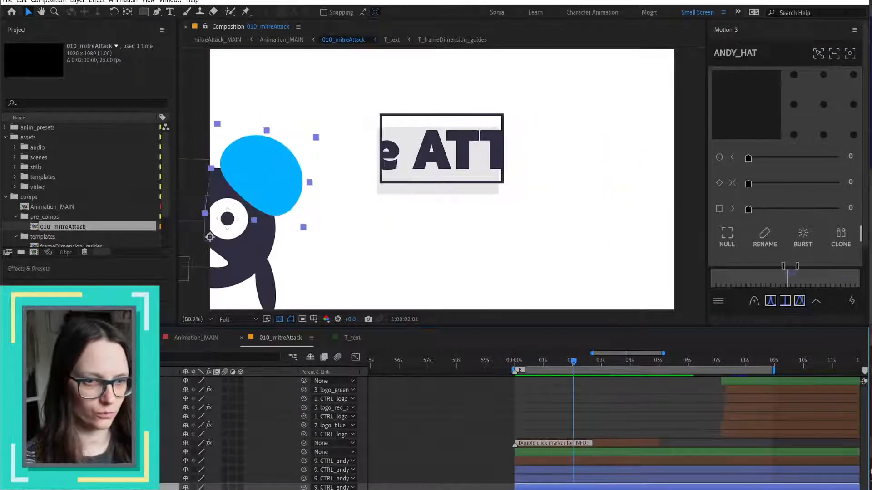
- Open the T_text composition and scrub the Mitre ATT&CK title animation to frame 23
scroll(610, 479, down, 3)
double_click(611, 479)
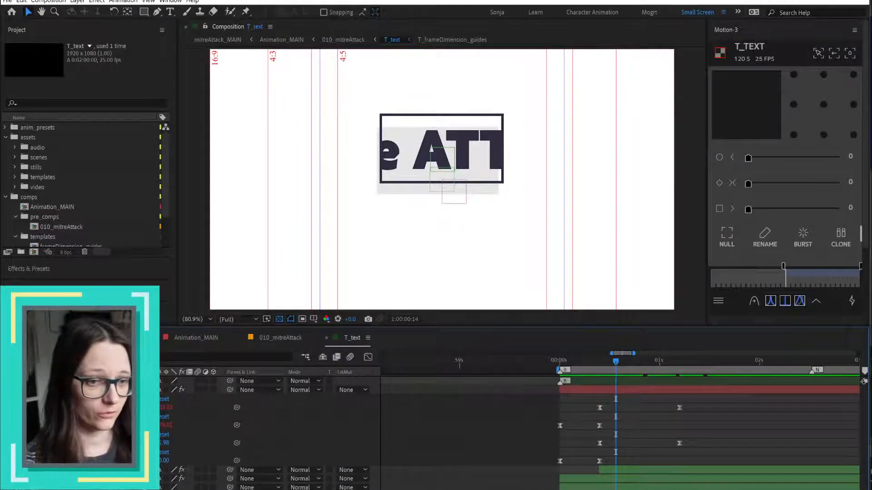
click(564, 479)
drag(578, 369, 651, 370)
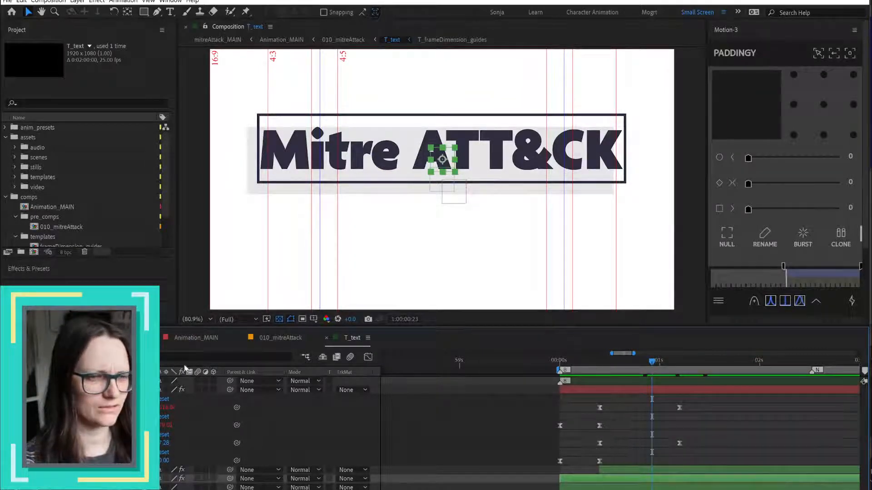
- Return to the Animation_MAIN composition with no layer selected
click(205, 341)
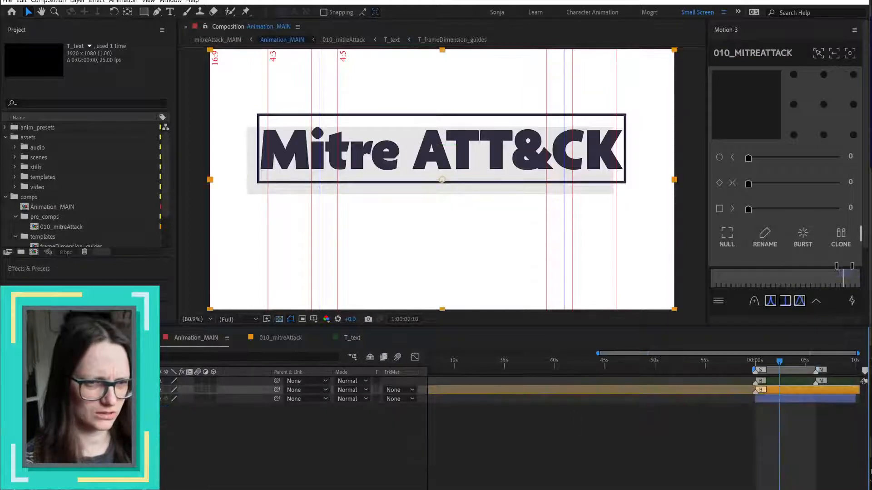
right_click(216, 459)
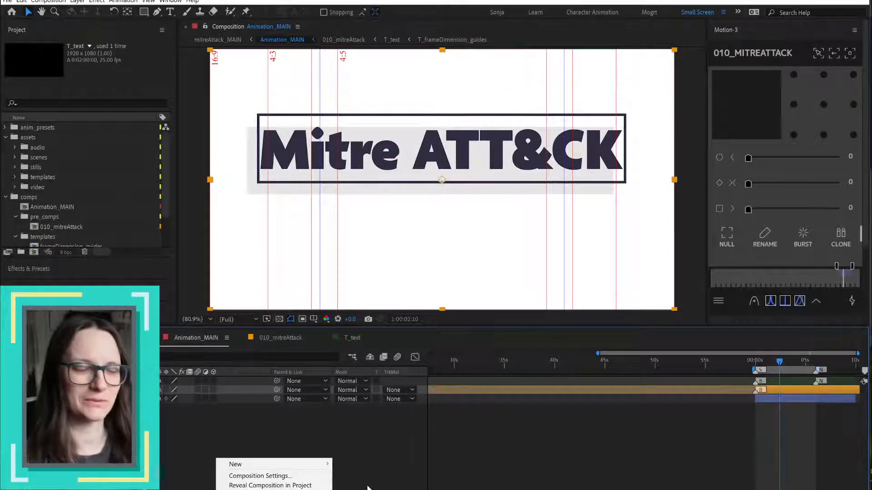
click(400, 465)
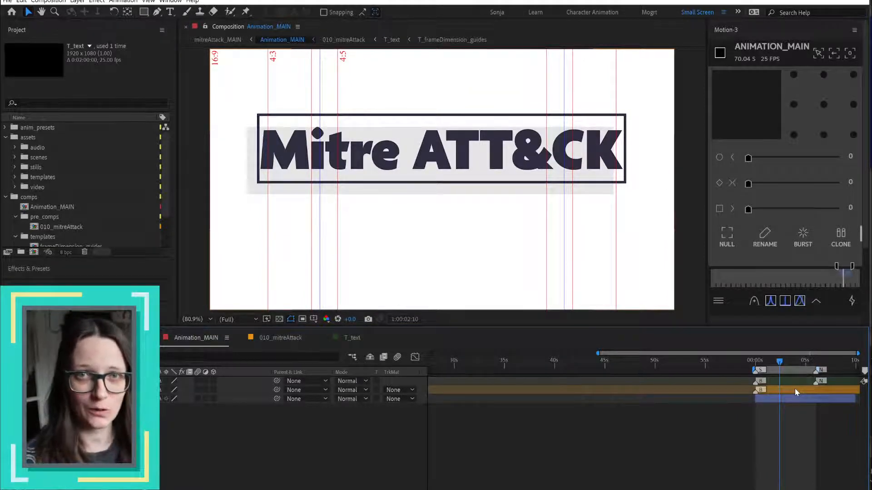
- Switch to the browser and look through the membership levels and their benefits on the creator's Patreon page
key(alt+Tab)
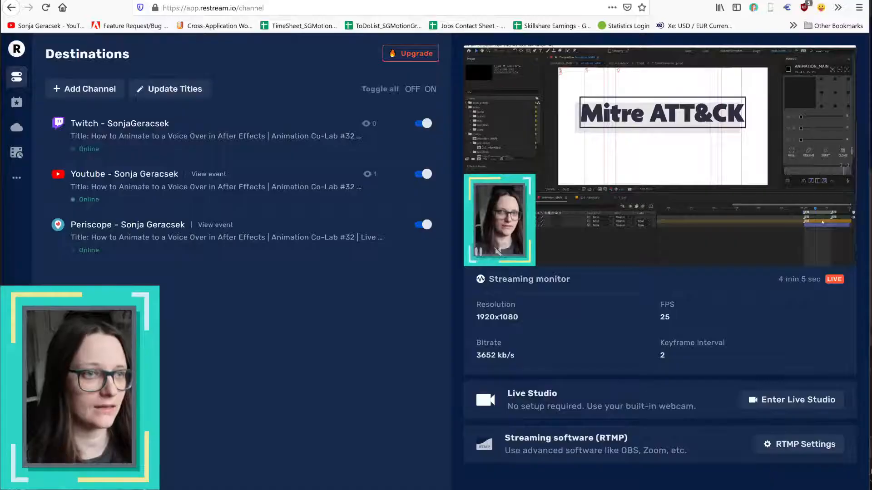
key(ctrl+Tab)
scroll(788, 341, down, 2)
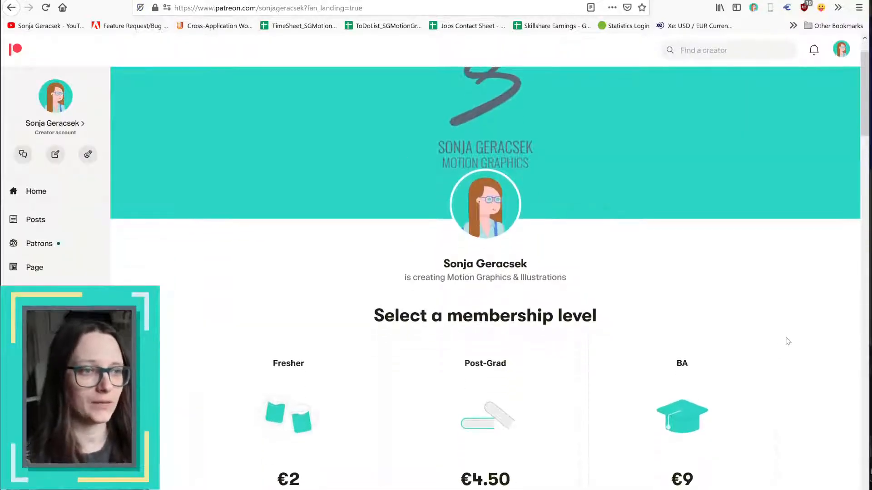
scroll(788, 341, down, 1)
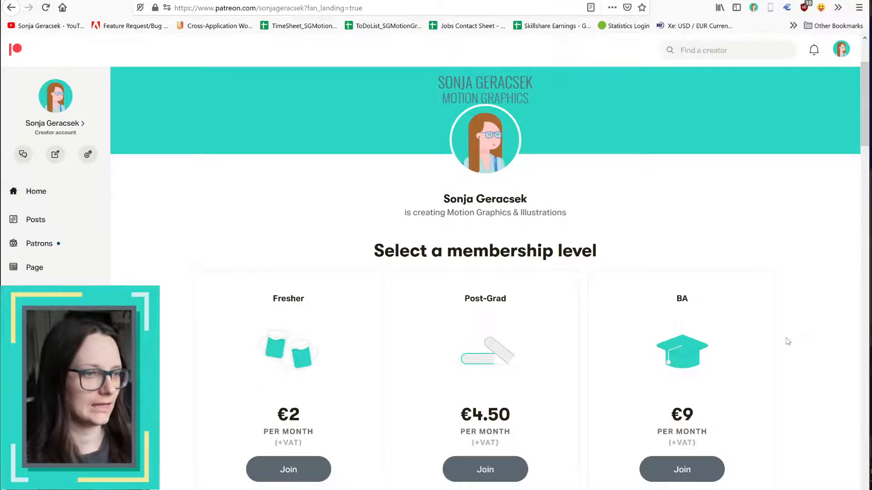
scroll(504, 339, down, 3)
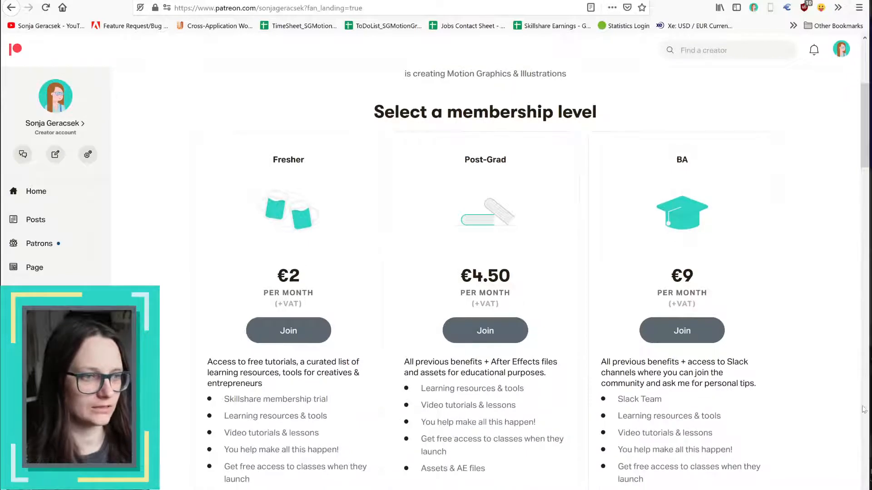
scroll(778, 414, down, 5)
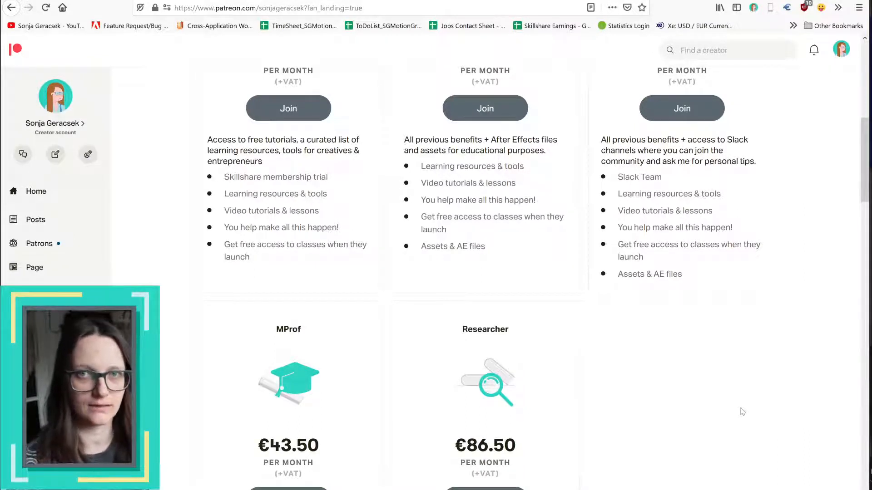
scroll(745, 414, down, 2)
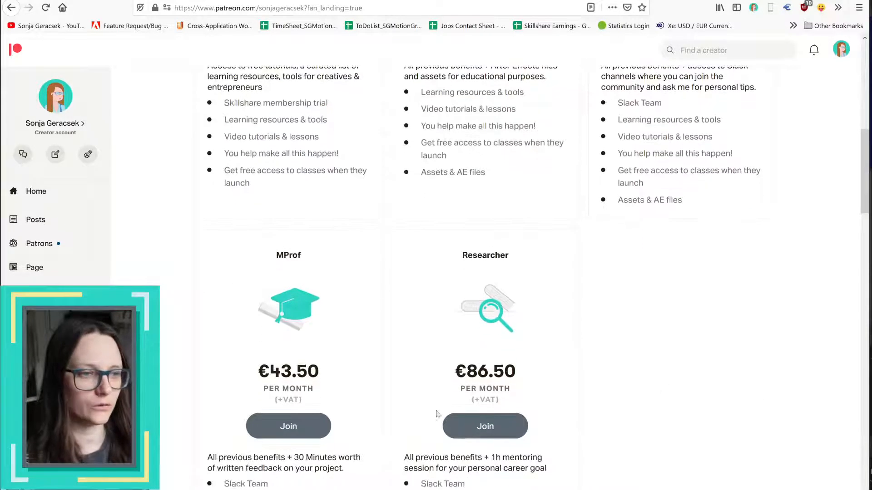
scroll(778, 345, up, 6)
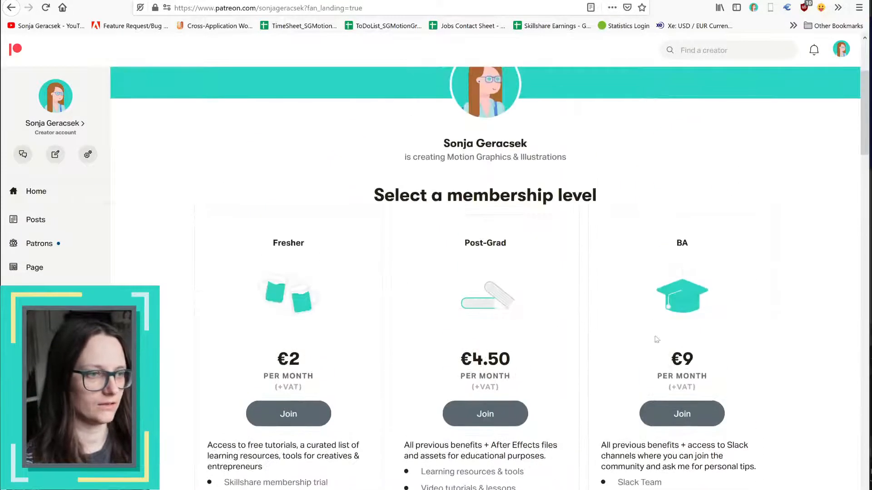
scroll(801, 335, down, 1)
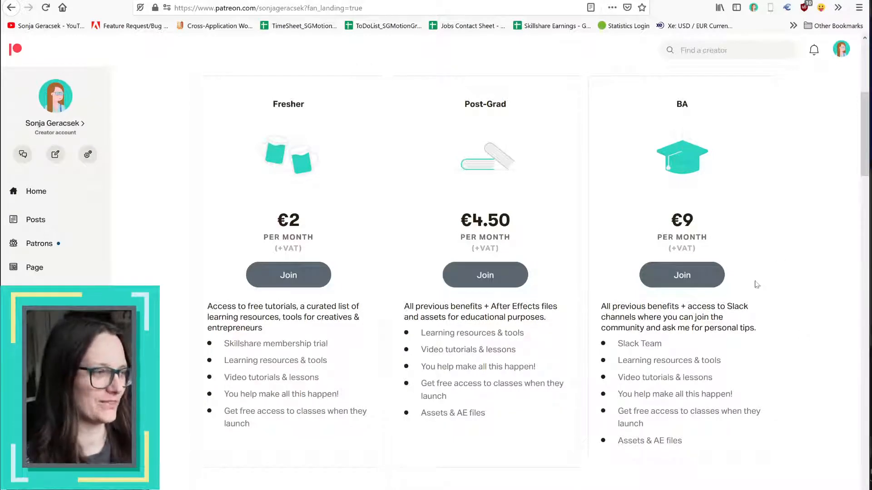
scroll(650, 456, up, 6)
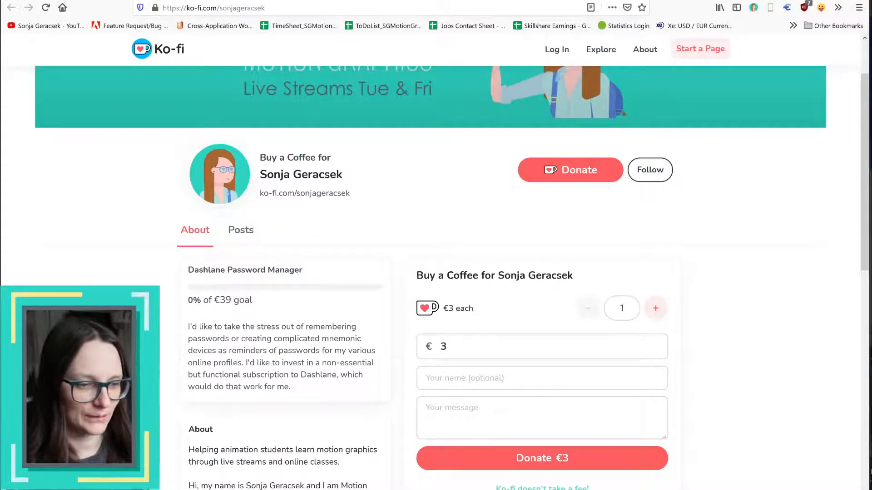
- Switch to File Explorer and select the scene files from 030_mitre.ai to 030d_CVE.ai in the ai_scenes folder
key(alt+Tab)
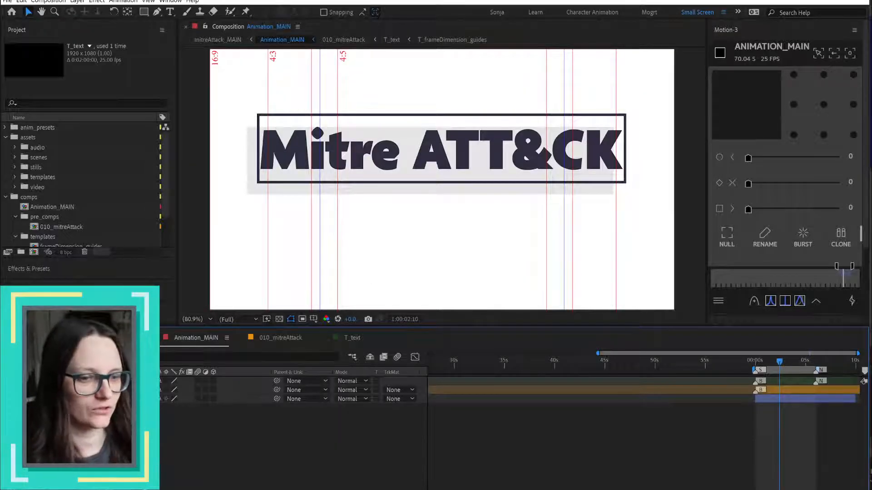
key(alt+Tab)
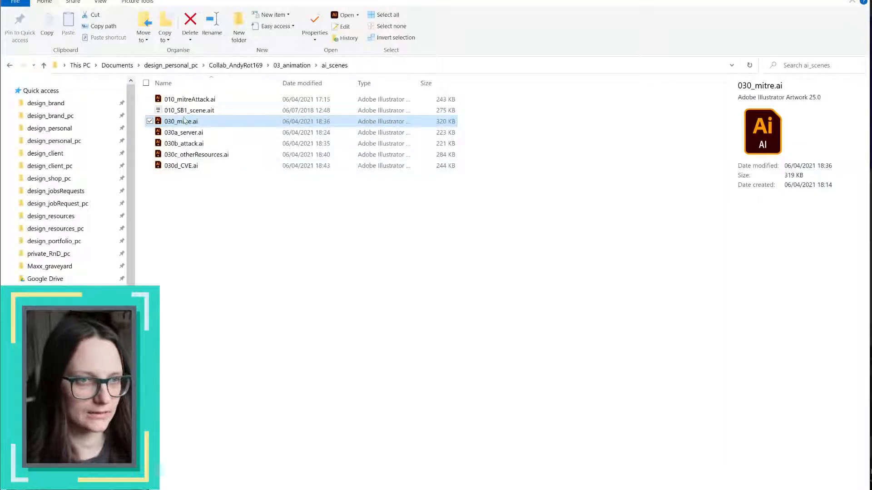
click(178, 167)
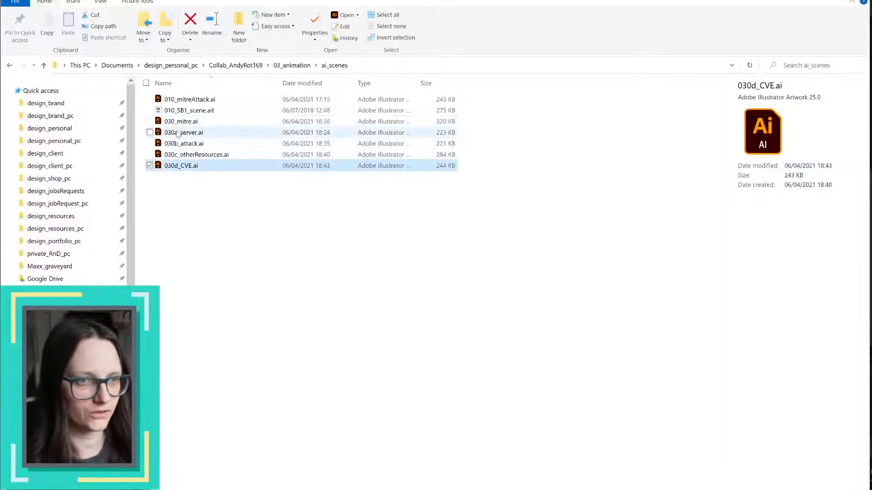
shift+click(179, 124)
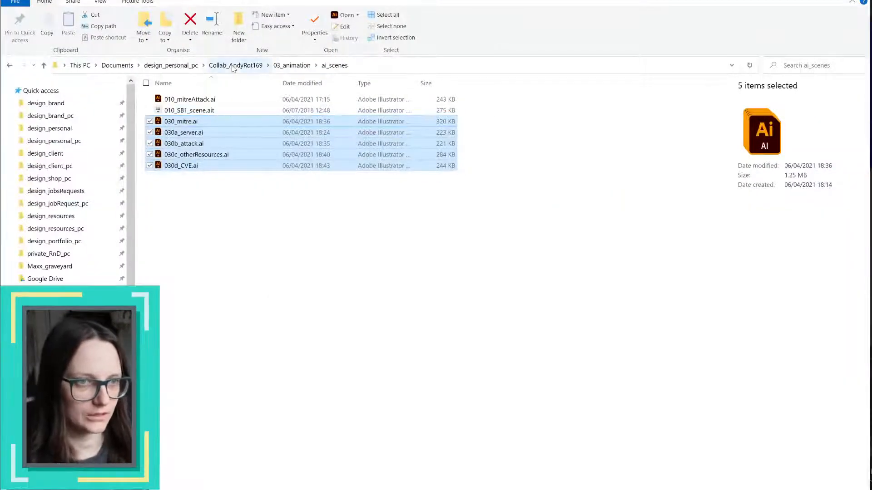
- Open 20210316_Storyboard_SG03.pdf from the project's 04_FINAL/Storyboards folder and maximise the Acrobat window
click(234, 65)
double_click(180, 136)
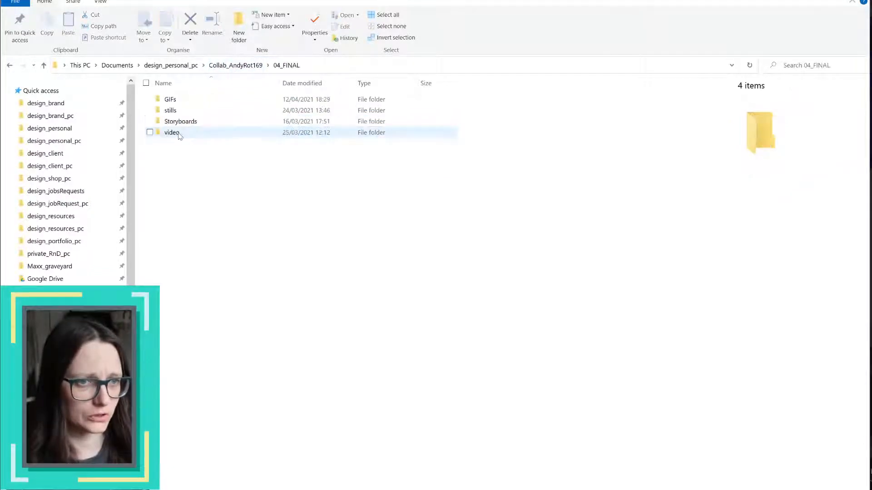
double_click(201, 121)
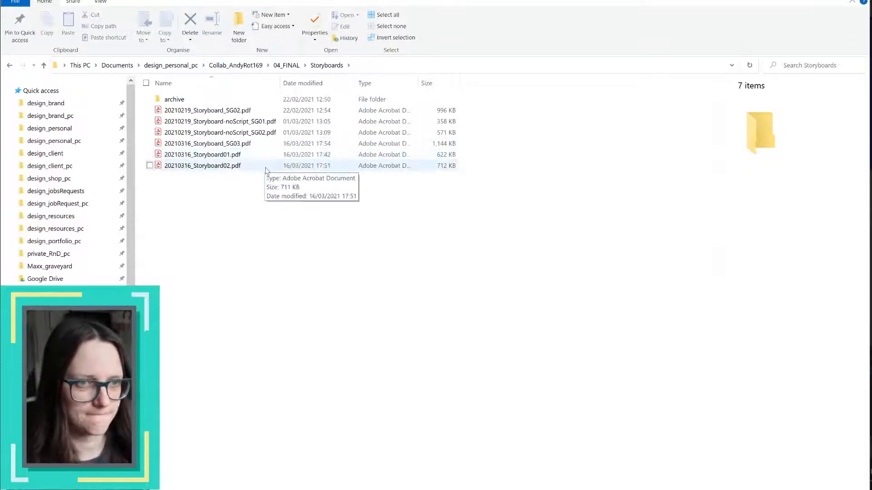
double_click(252, 144)
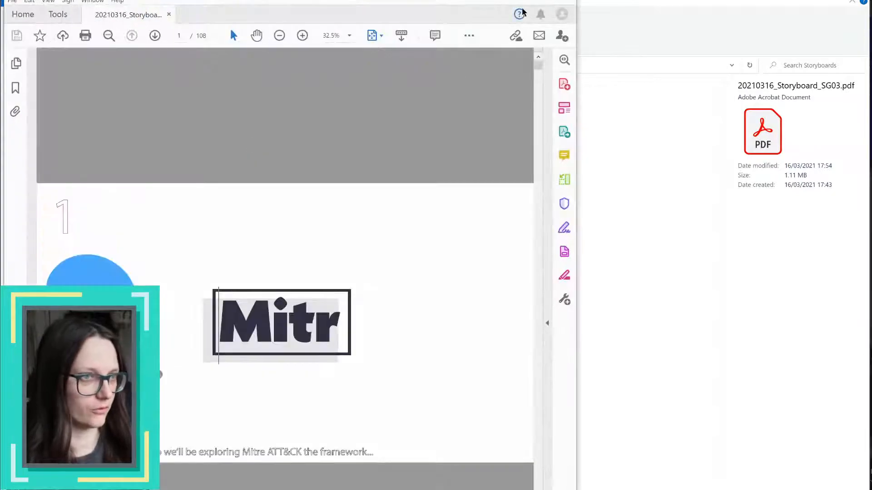
drag(425, 0, 0, 125)
double_click(2, 127)
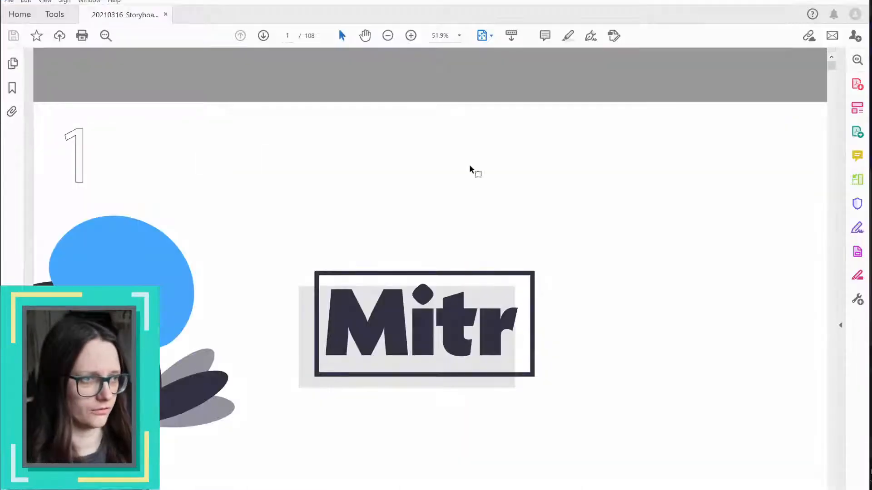
- Look through the opening storyboard pages, from the Mitre title to the ATT&CK and server scenes
scroll(670, 290, down, 3)
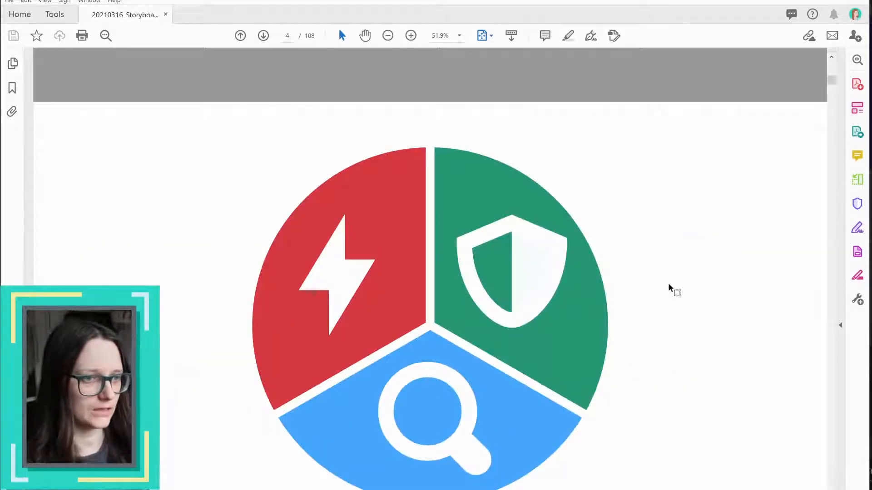
scroll(695, 281, down, 1)
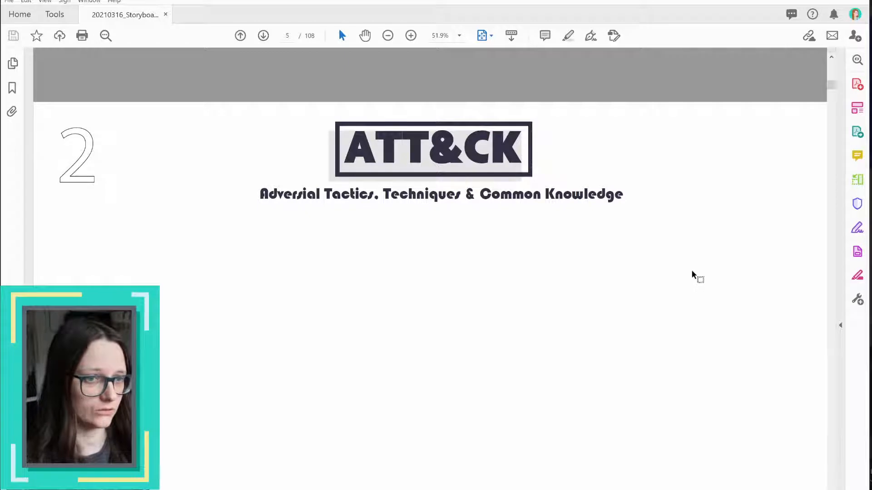
scroll(691, 275, down, 3)
scroll(696, 268, up, 3)
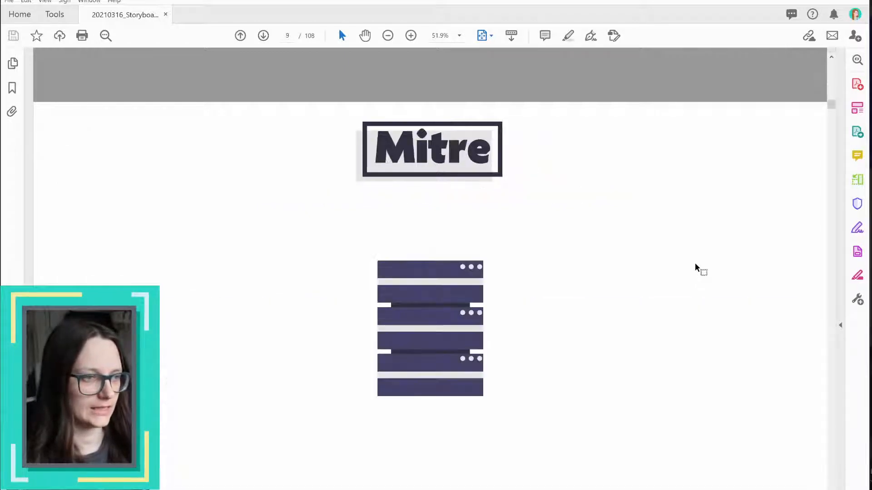
scroll(696, 268, down, 2)
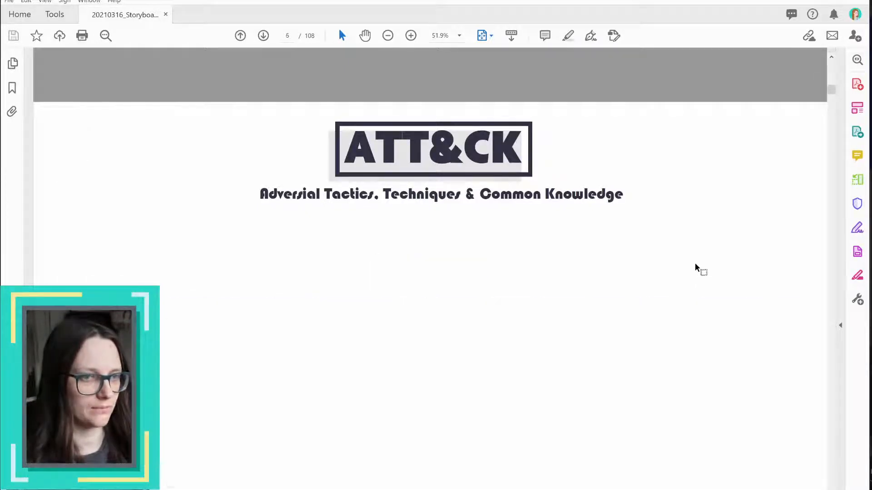
scroll(696, 268, up, 3)
scroll(696, 268, down, 1)
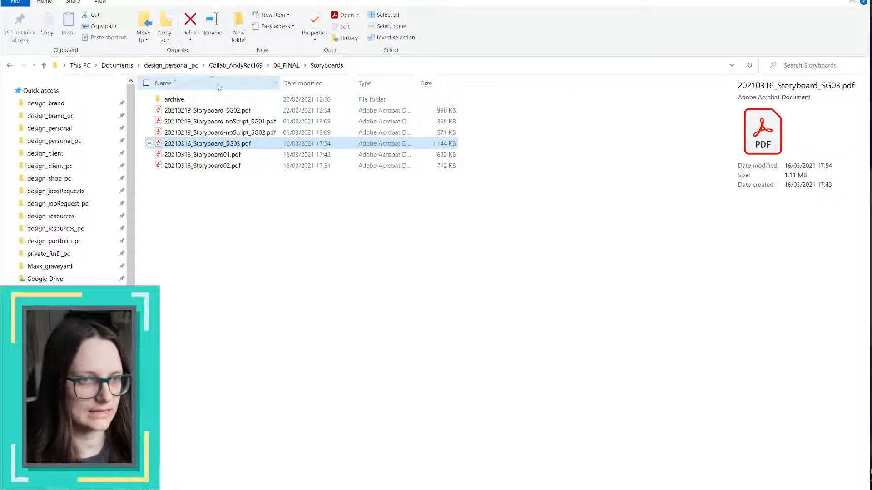
- Open T_attackFramework.ai in Illustrator from the project's 03_animation/ai_templates folder
click(235, 65)
click(186, 122)
double_click(186, 122)
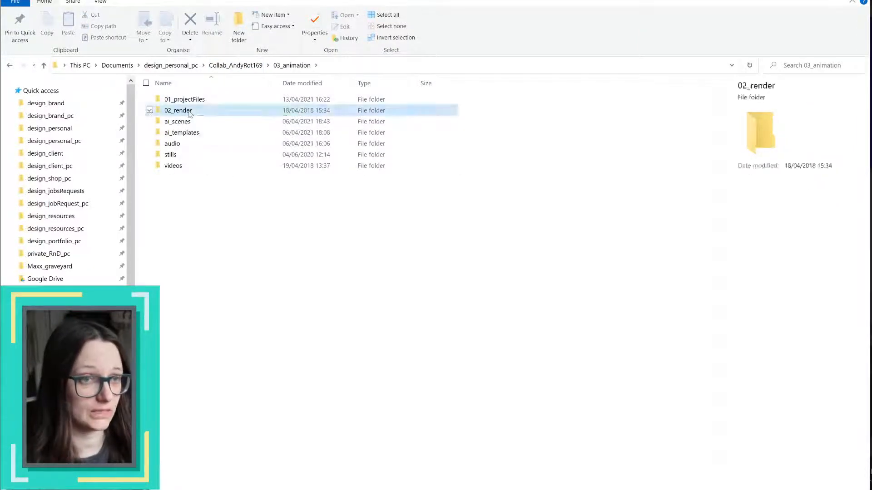
double_click(178, 111)
key(alt+Left)
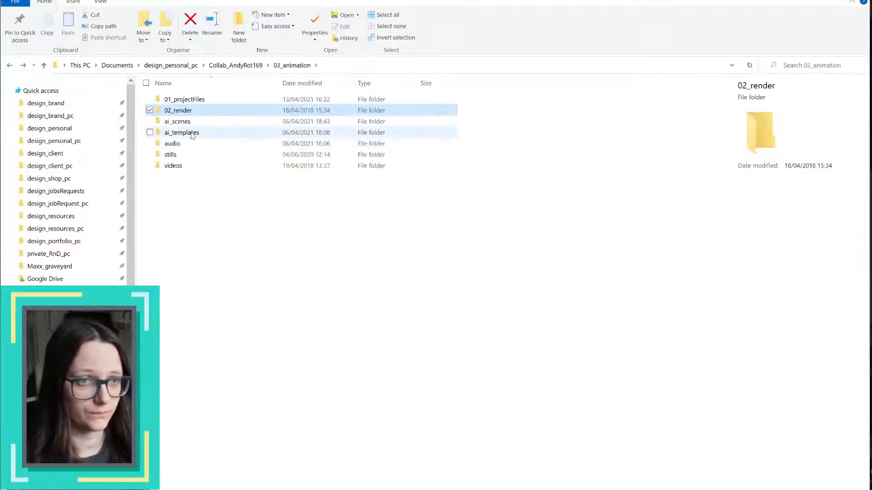
double_click(191, 133)
double_click(201, 103)
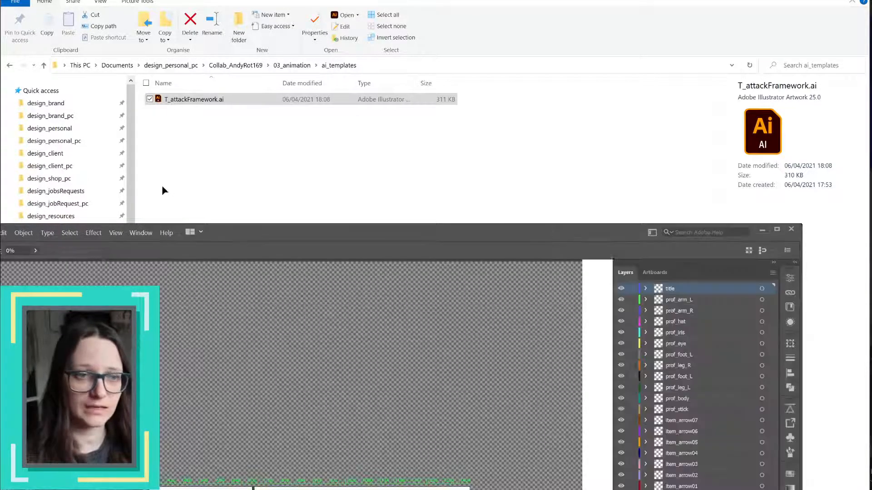
- Maximise the Illustrator window and bring the ATT&CK template artboard into view at 50% zoom
drag(545, 234, 2, 207)
double_click(2, 207)
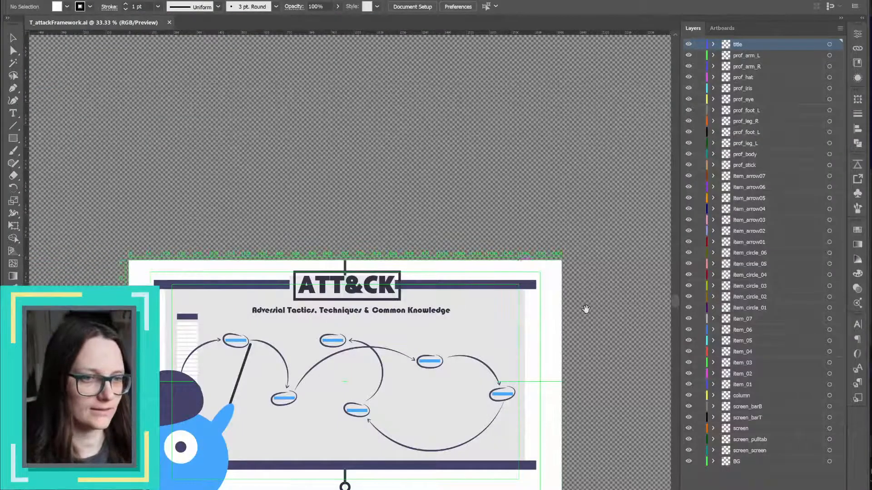
drag(570, 364, 574, 255)
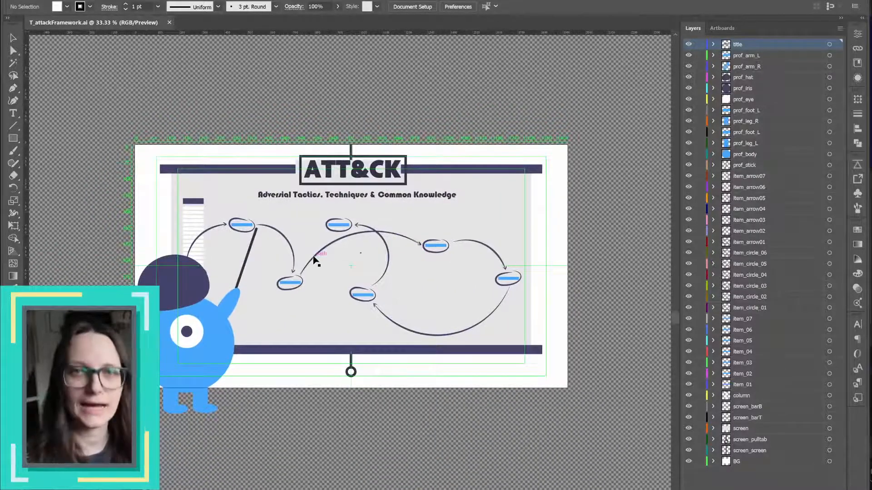
scroll(313, 259, up, 1)
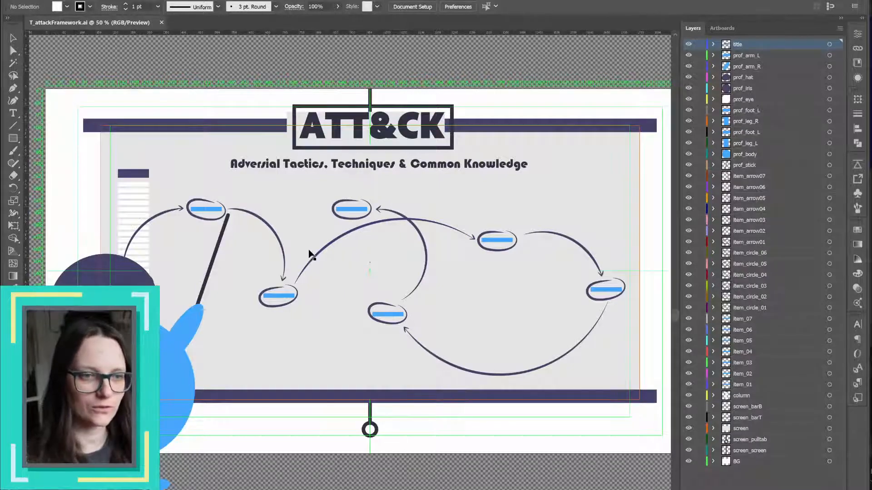
scroll(311, 254, down, 1)
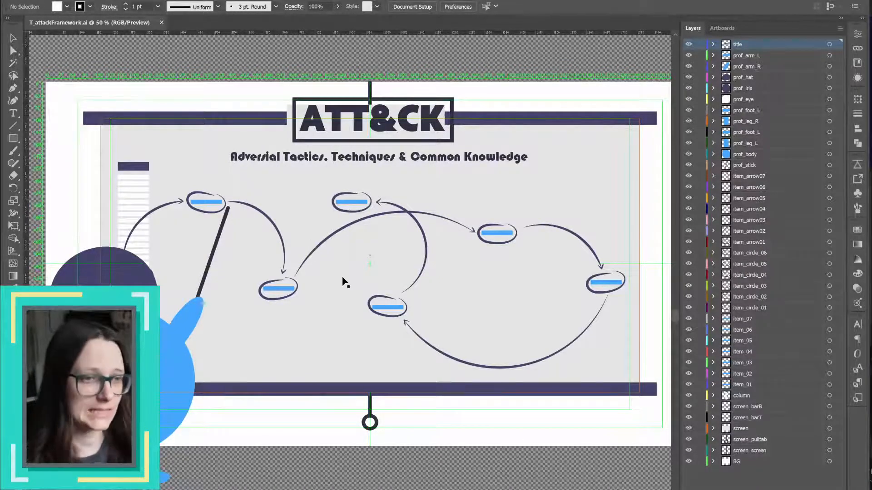
scroll(343, 282, down, 1)
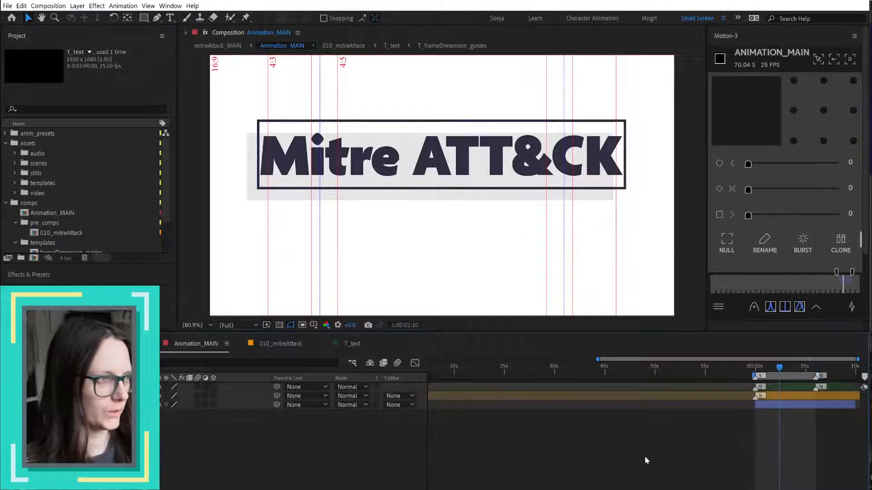
- Switch to After Effects, open the 010_mitreAttack precomp from Animation_MAIN and scrub through its logo animation to about 1:00:08:12
scroll(661, 455, up, 1)
key(space)
drag(723, 473, 429, 479)
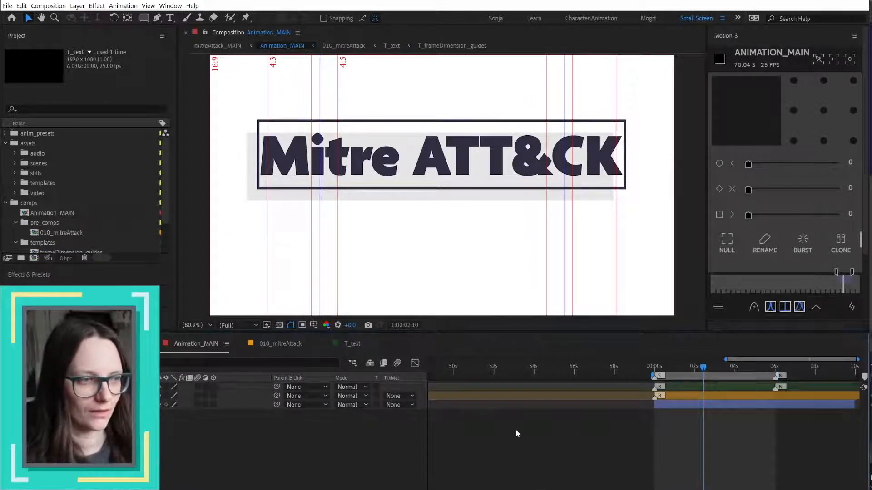
double_click(596, 396)
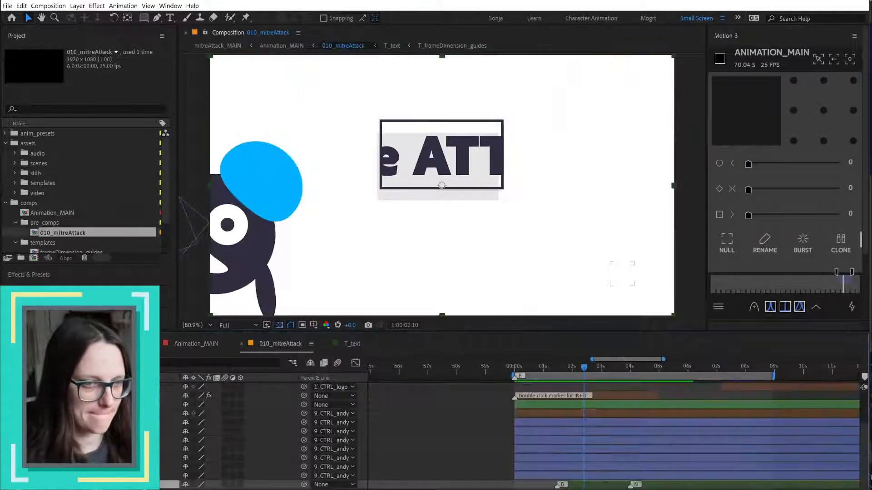
drag(553, 370, 737, 385)
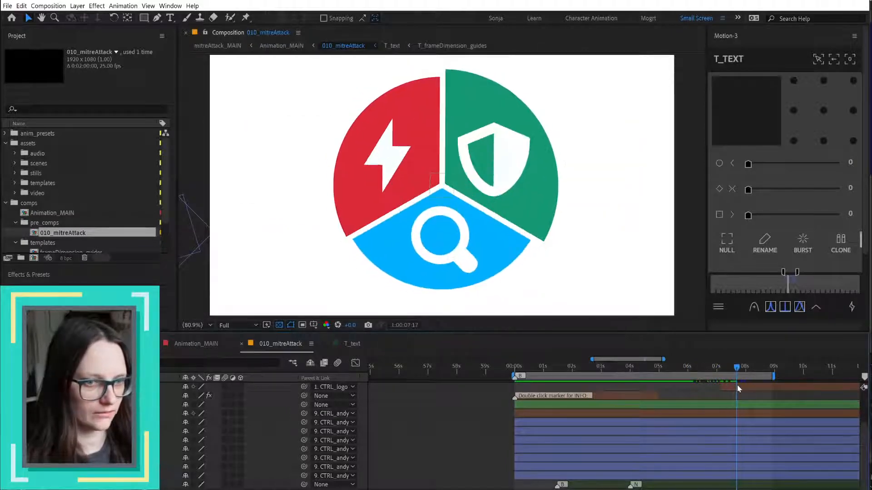
scroll(710, 414, up, 3)
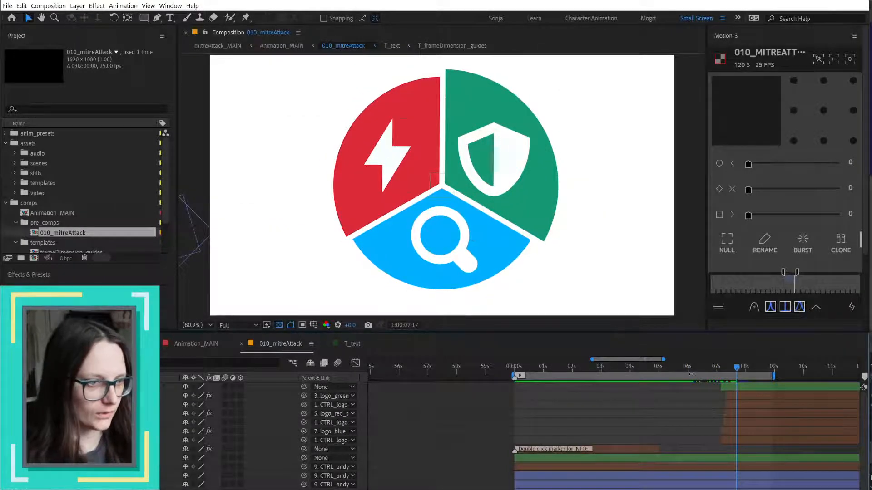
drag(720, 367, 763, 367)
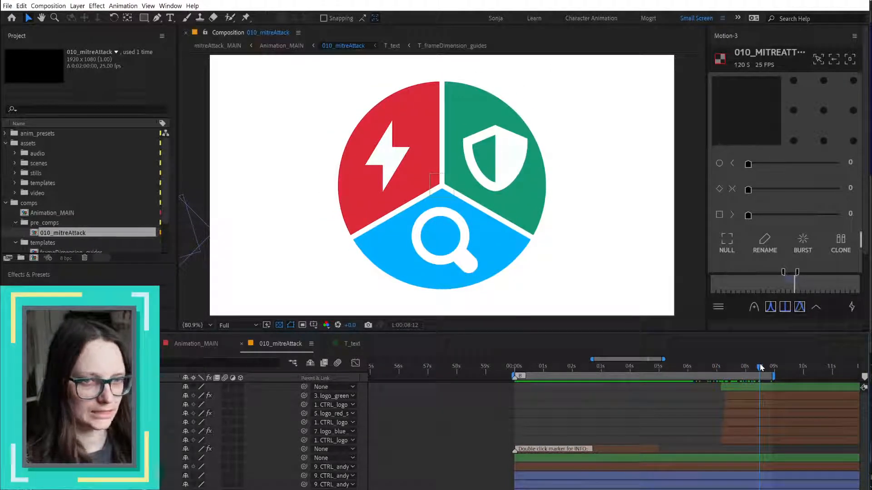
- Start a file import into the assets templates folder and browse to the project's 03_animation/ai_templates folder
scroll(47, 199, down, 2)
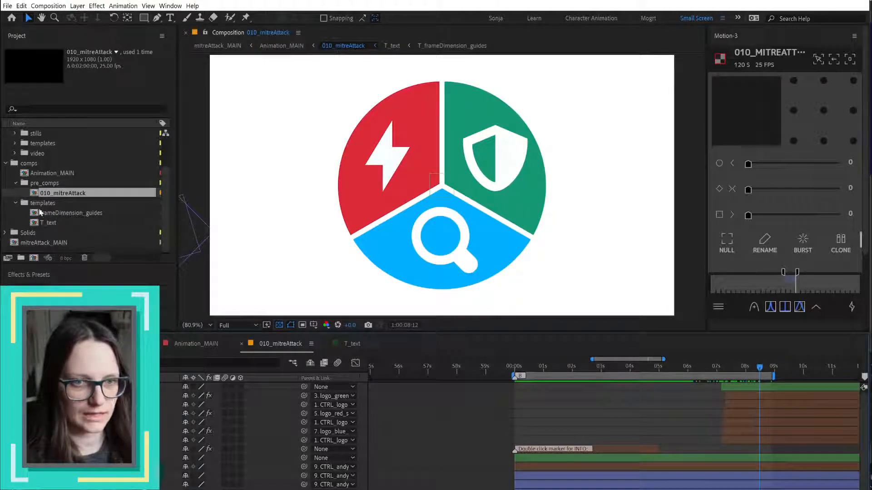
scroll(41, 211, up, 2)
click(49, 184)
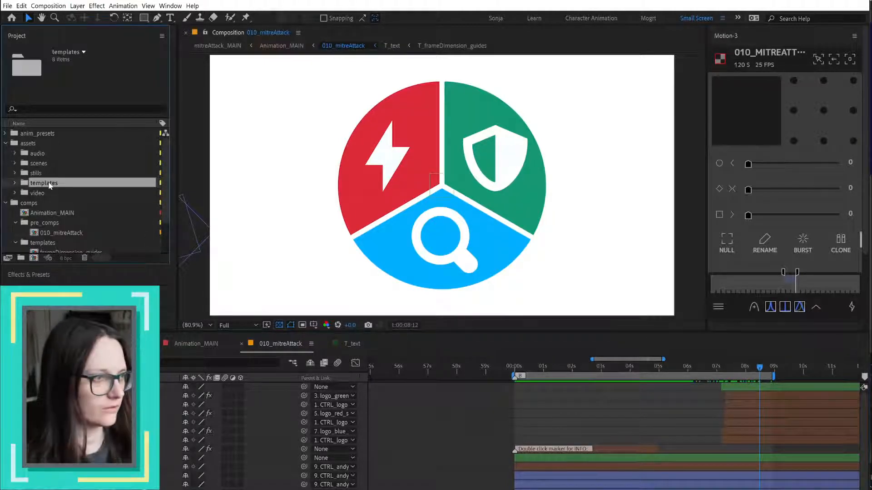
key(ctrl+i)
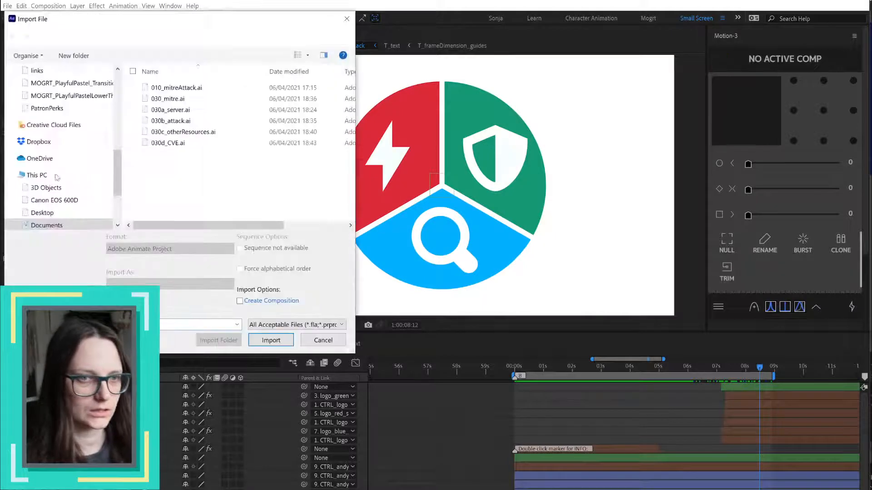
click(101, 40)
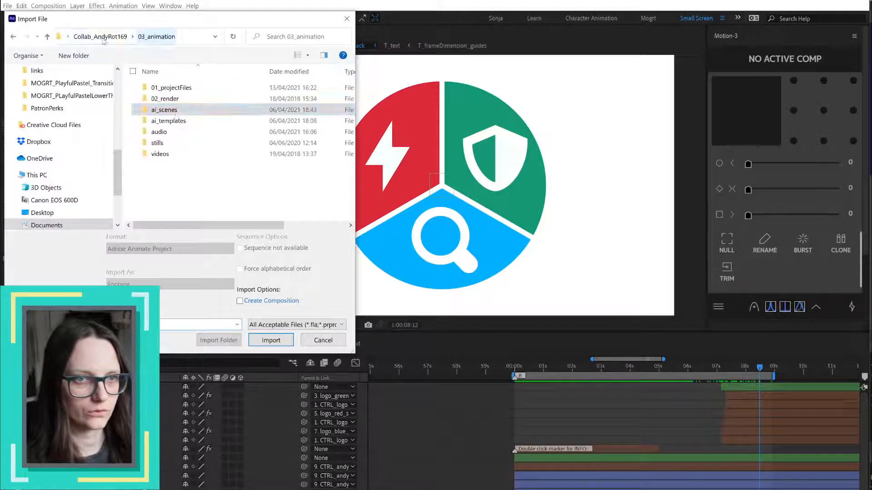
double_click(168, 121)
- Import T_attackFramework.ai as Composition - Retain Layer Sizes
click(184, 87)
click(145, 284)
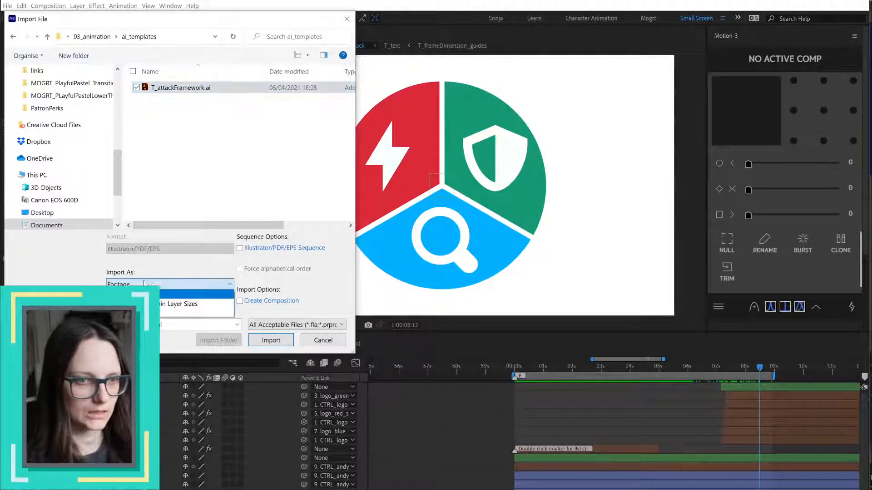
click(170, 304)
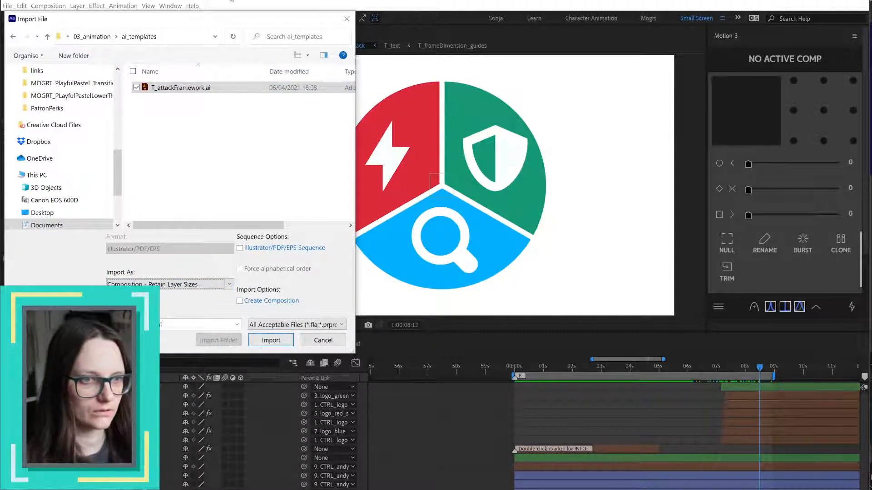
drag(266, 18, 327, 5)
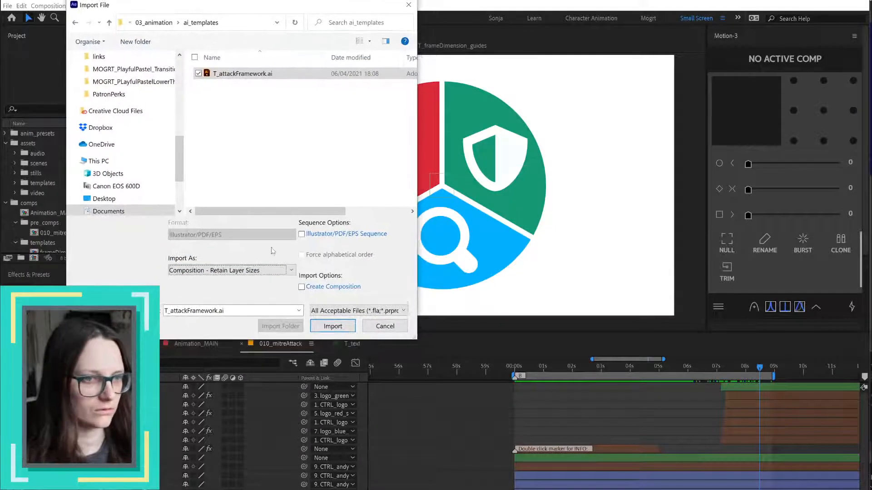
click(261, 271)
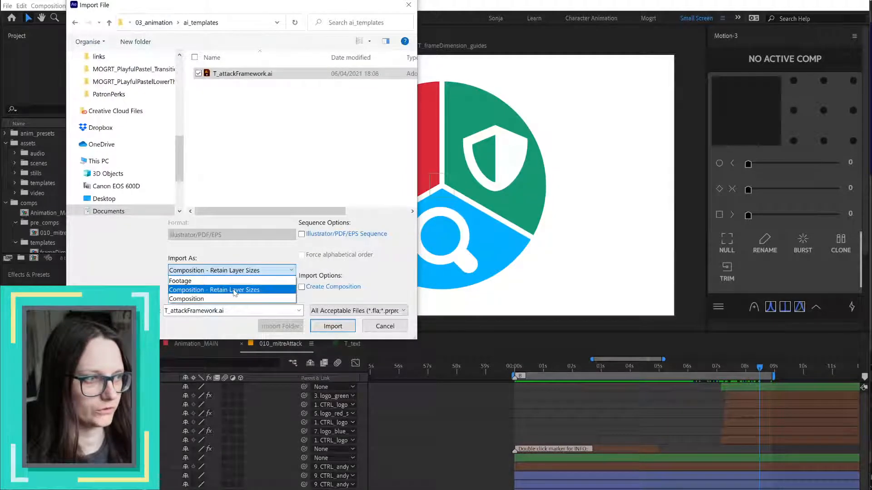
click(216, 291)
click(338, 328)
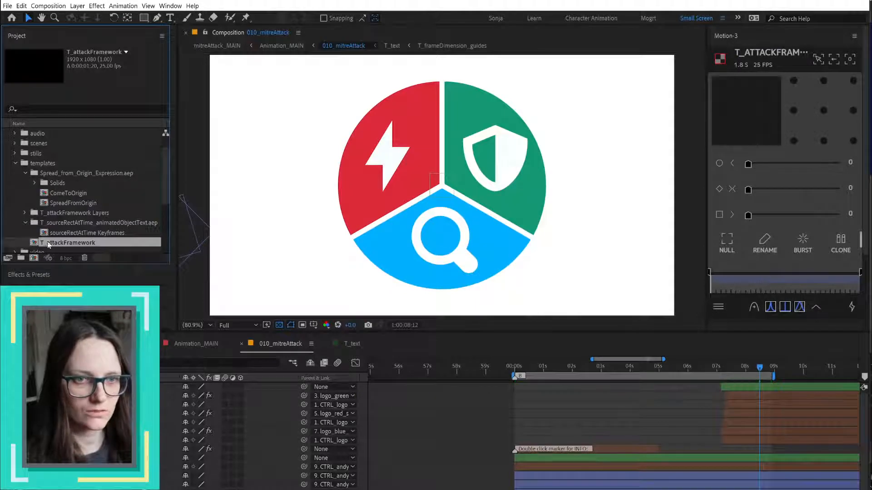
- Collapse the animated-object-text and Spread_from_Origin_Expression.aep folders inside the assets templates folder
click(25, 223)
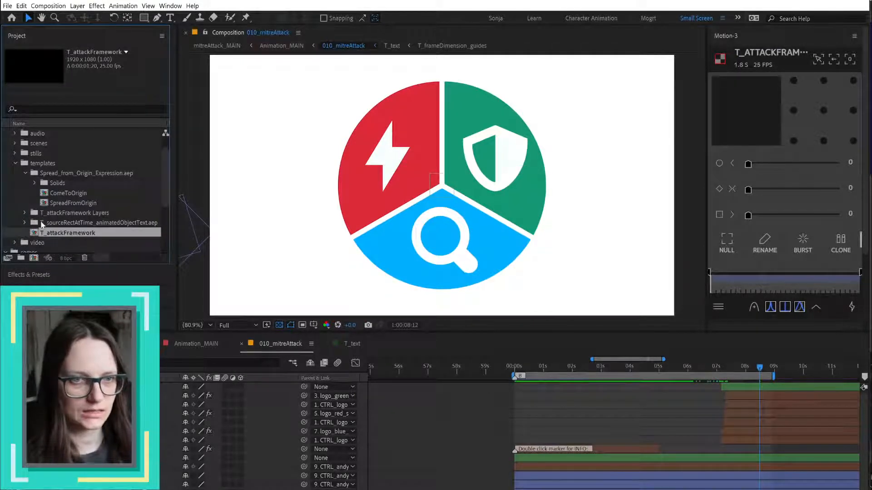
click(25, 173)
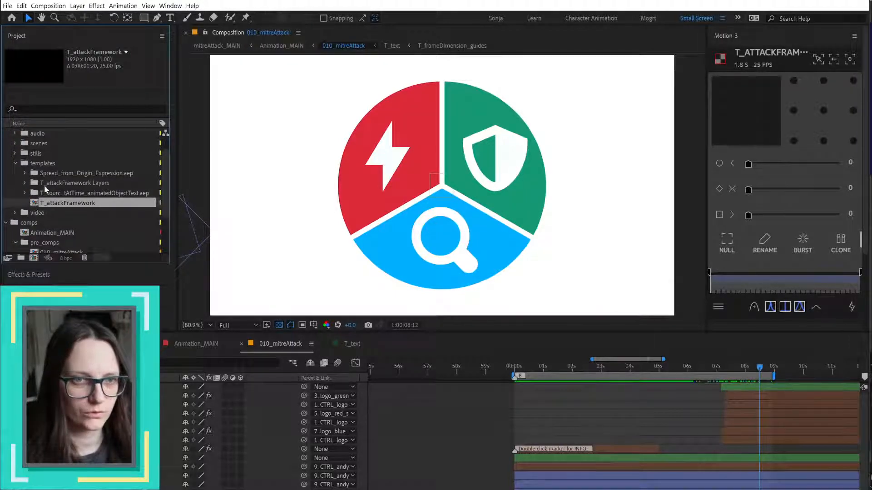
scroll(45, 185, up, 1)
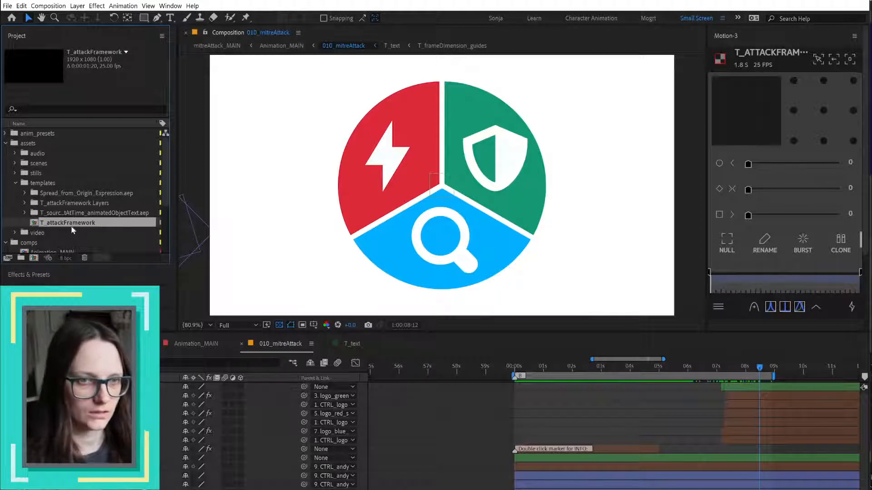
- Duplicate the T_attackFramework composition and rename the copy T_attackFramework
key(ctrl+d)
key(Return)
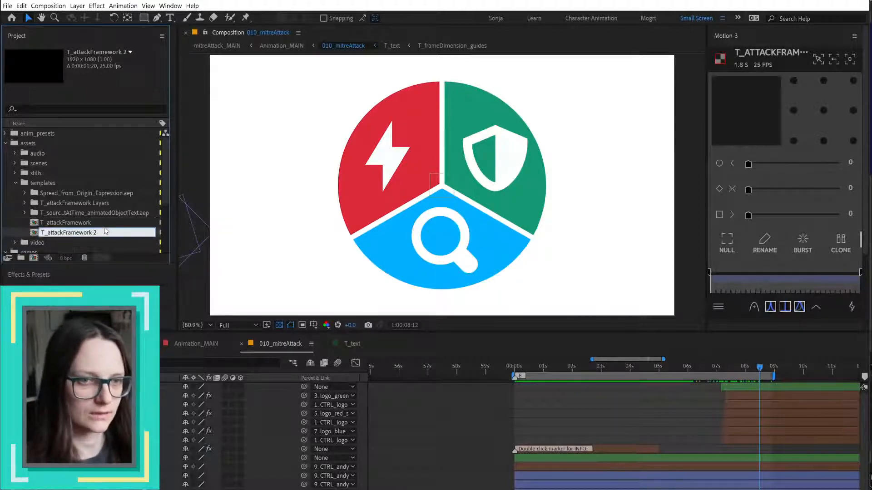
key(End)
key(BackSpace)
key(BackSpace)
key(Return)
- Move the duplicated T_attackFramework composition into the templates folder under comps and open it
scroll(62, 203, down, 2)
scroll(61, 203, down, 2)
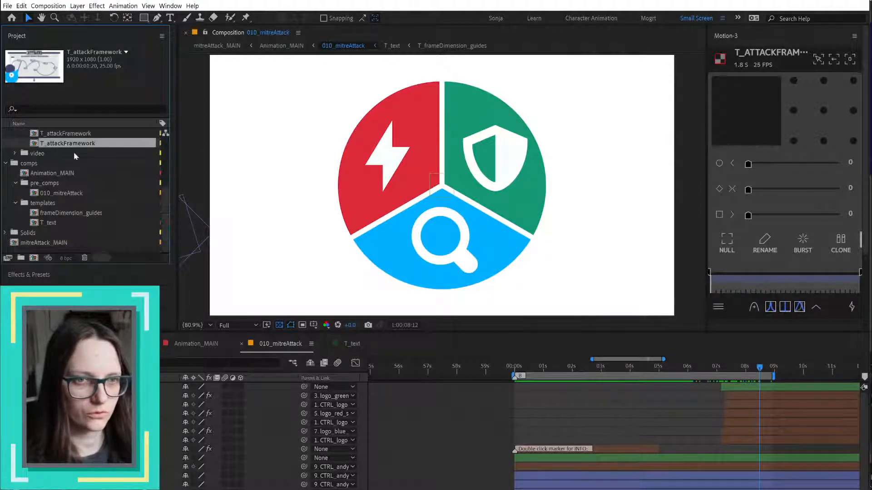
drag(85, 144, 76, 205)
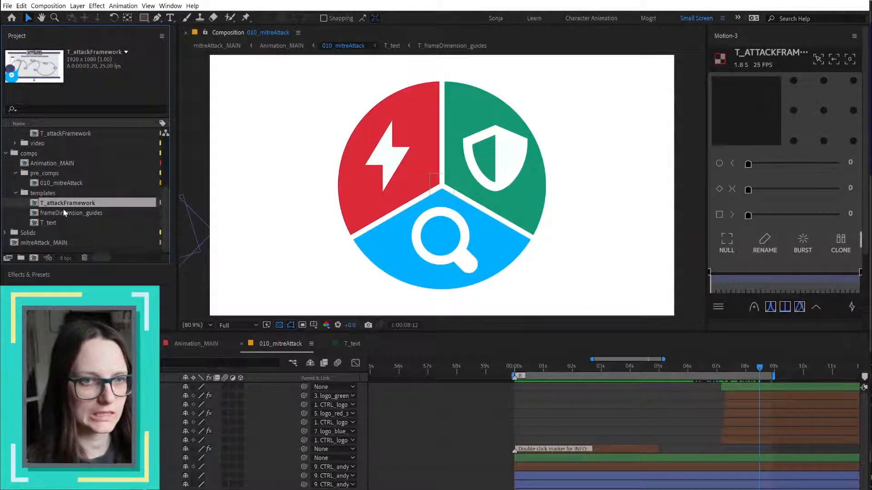
double_click(76, 204)
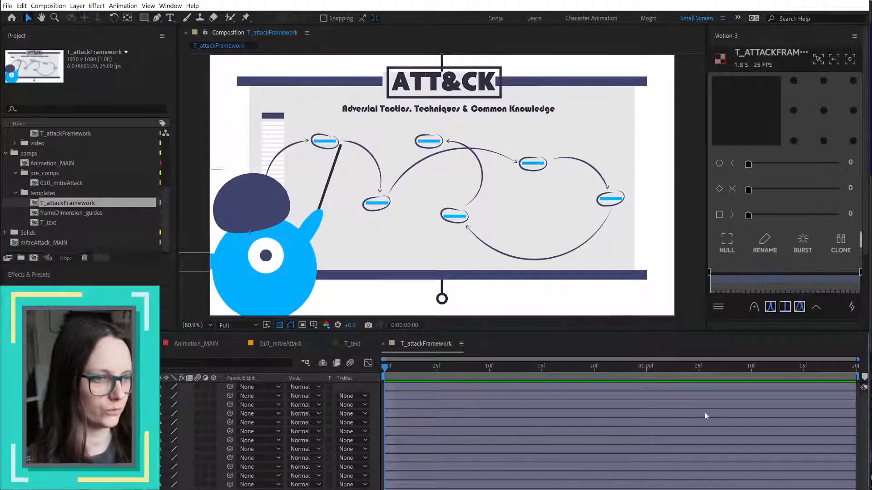
- Set the T_attackFramework composition's start timecode to 0:59:00:00 and its duration to 0:01:02:20
right_click(370, 387)
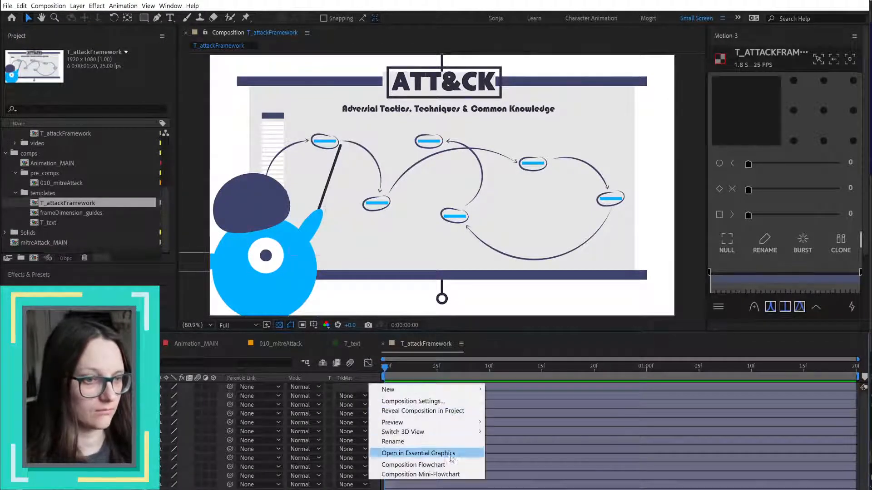
click(431, 402)
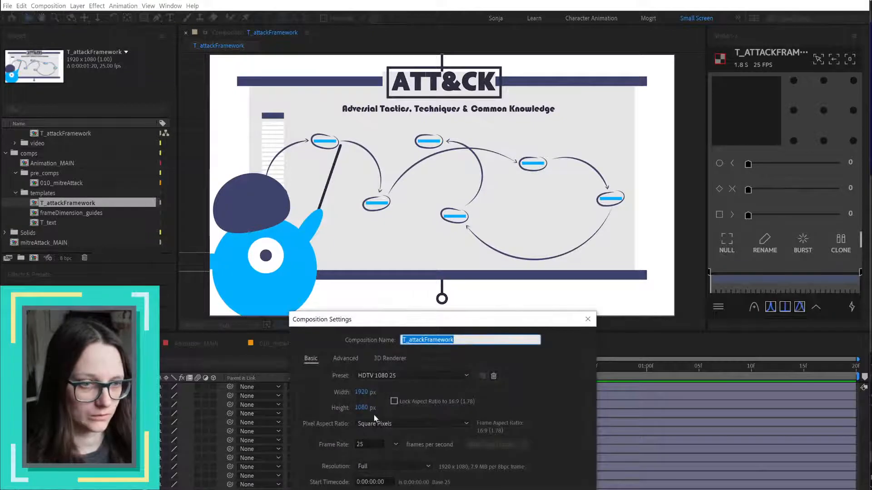
click(368, 481)
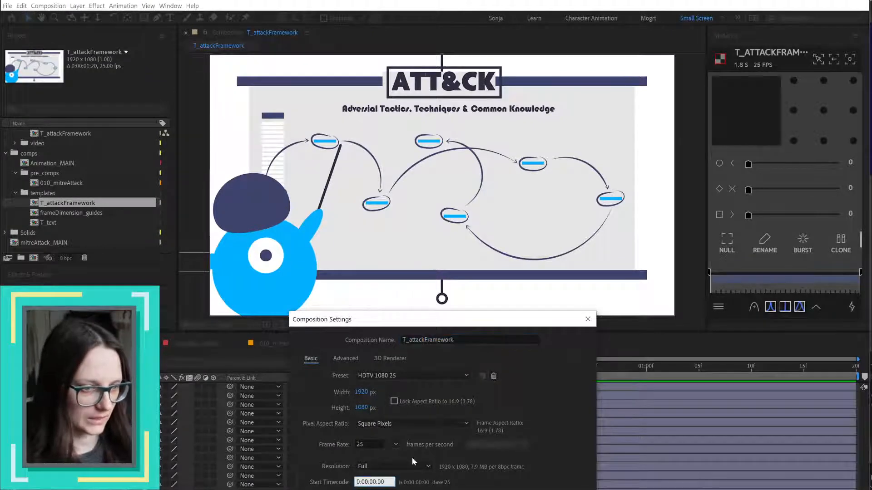
text(59)
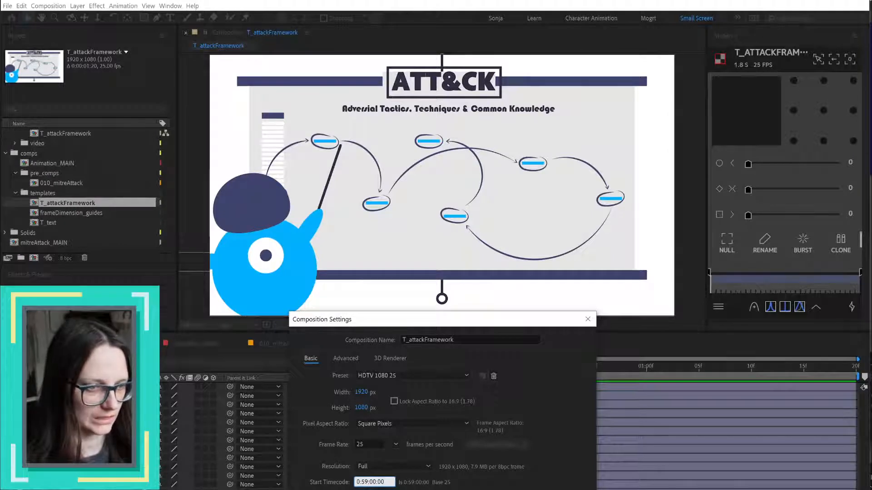
key(Return)
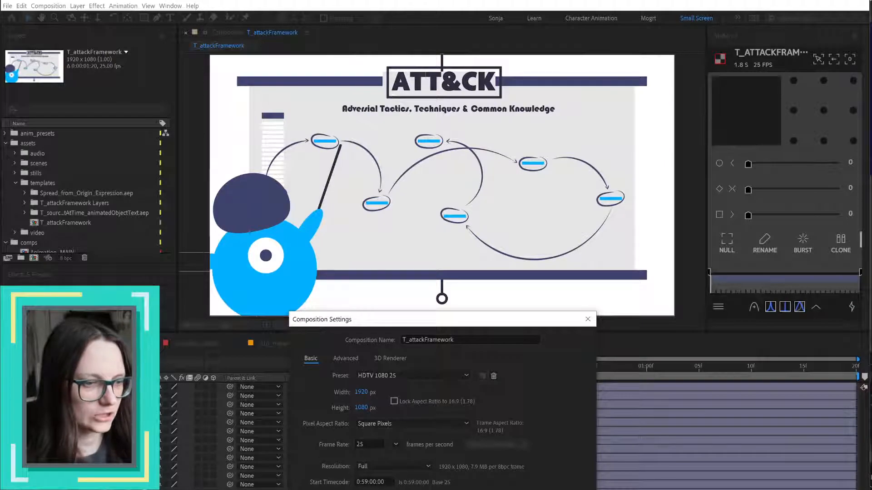
key(Escape)
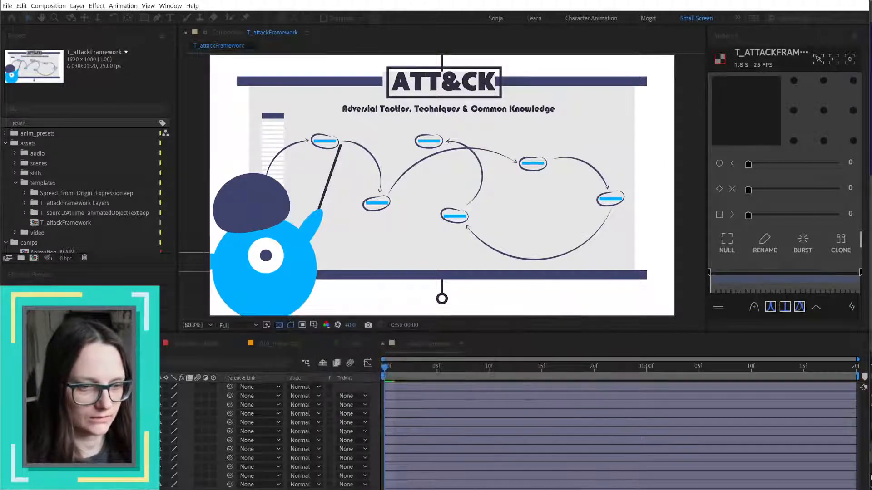
- Switch to File Explorer, open the project's 03_animation/audio folder and check the length of voiceover-draft.mp3 with its full file name shown
key(alt+Tab)
click(252, 72)
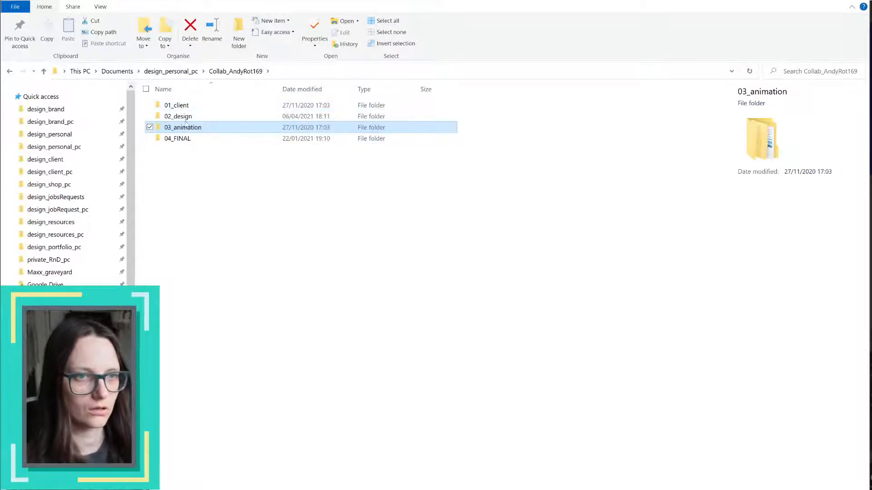
double_click(192, 128)
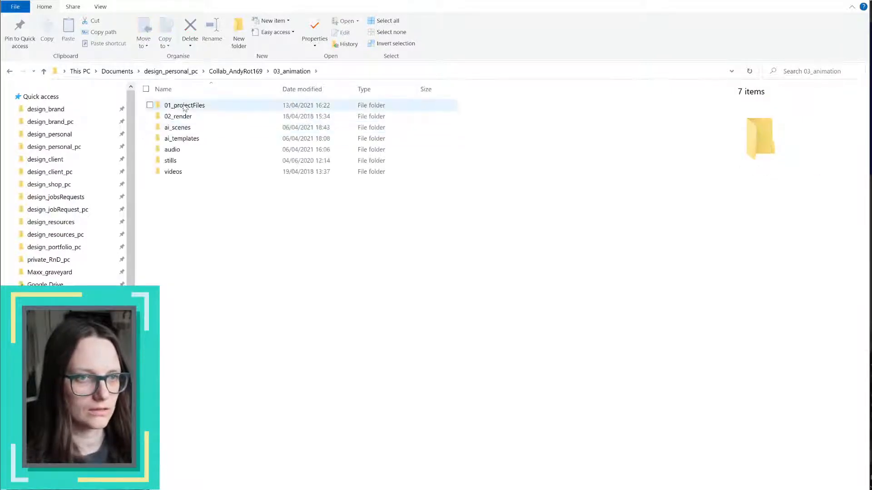
click(184, 152)
double_click(183, 153)
click(189, 107)
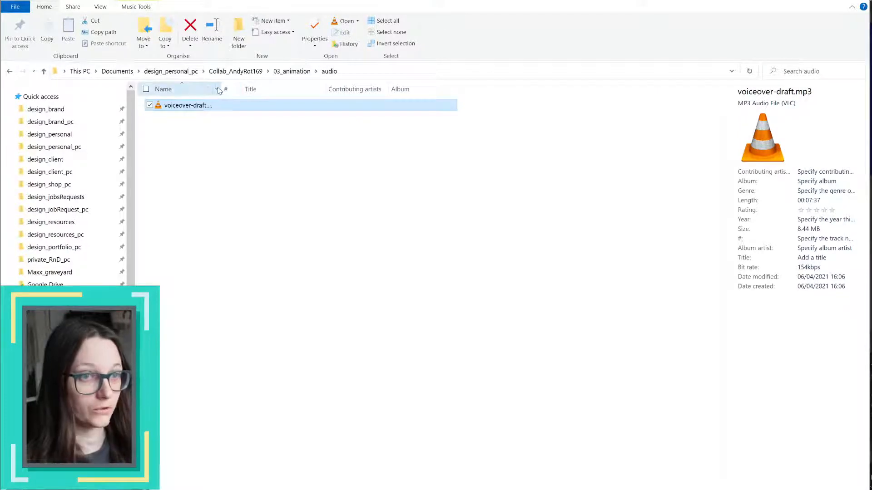
drag(221, 89, 324, 90)
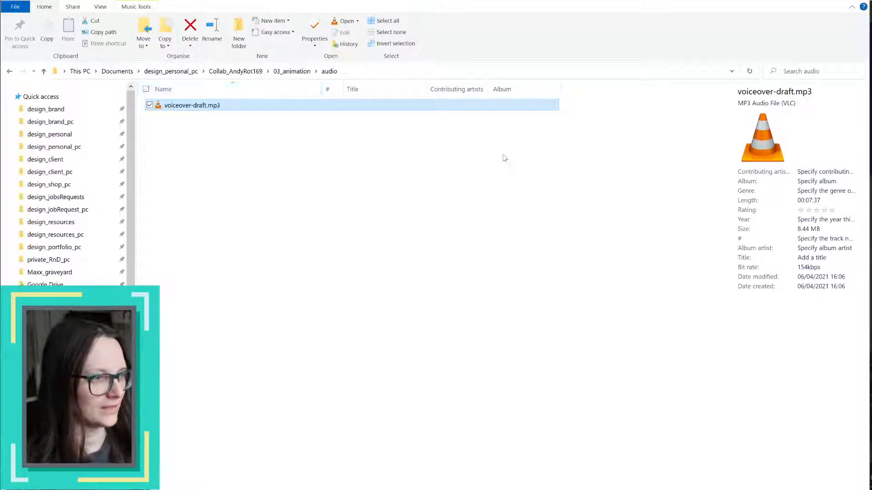
- Switch back to After Effects and open the composition settings of T_text in the comps templates folder
key(alt+Tab)
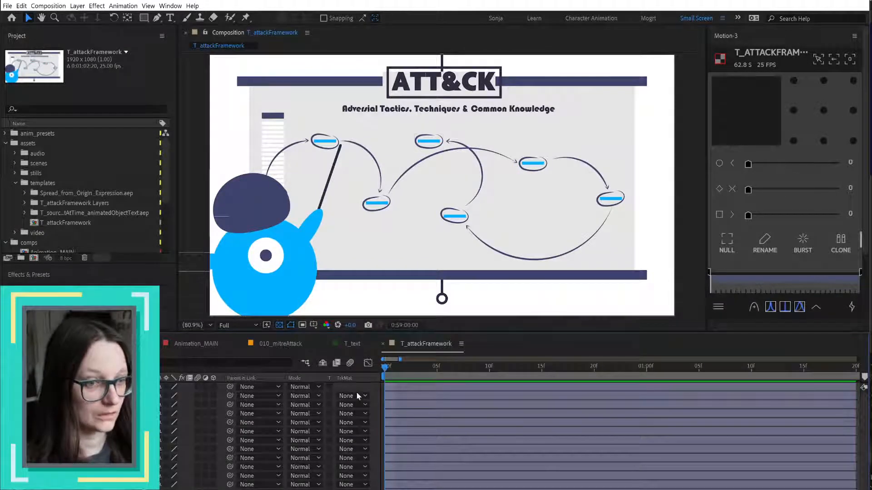
scroll(109, 251, down, 2)
scroll(108, 247, down, 1)
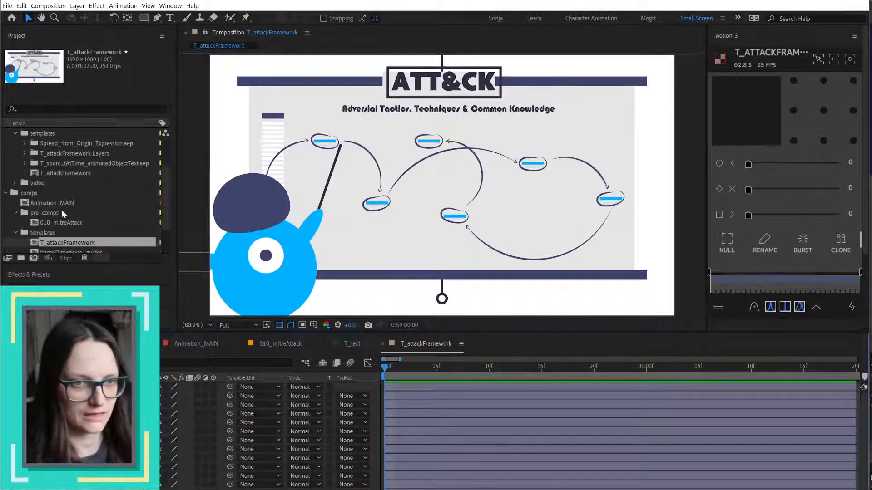
scroll(62, 210, down, 2)
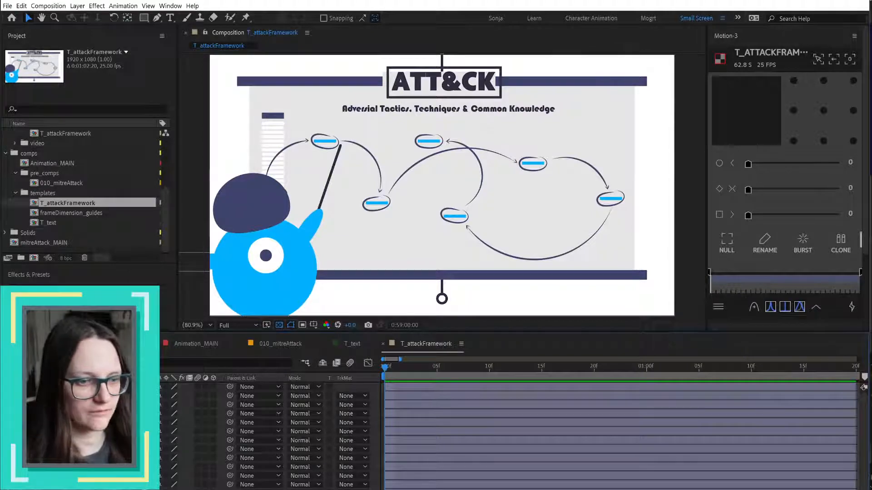
key(alt+Tab)
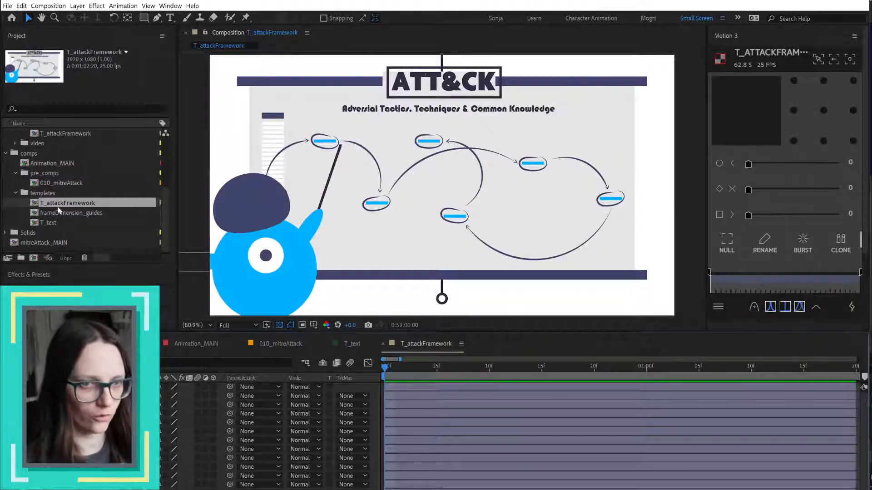
right_click(50, 224)
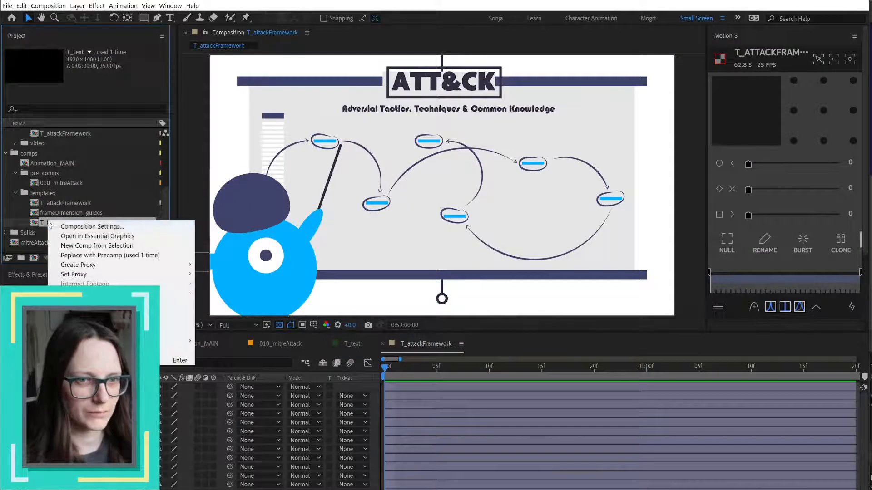
click(73, 227)
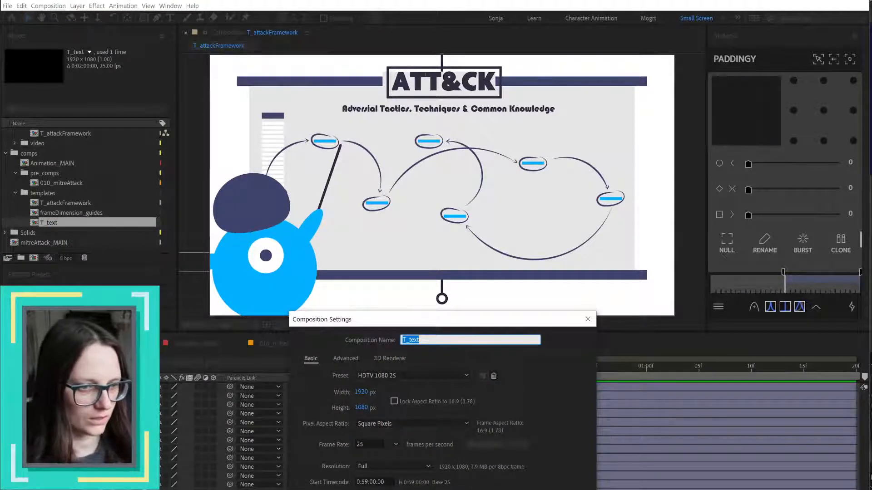
key(Tab)
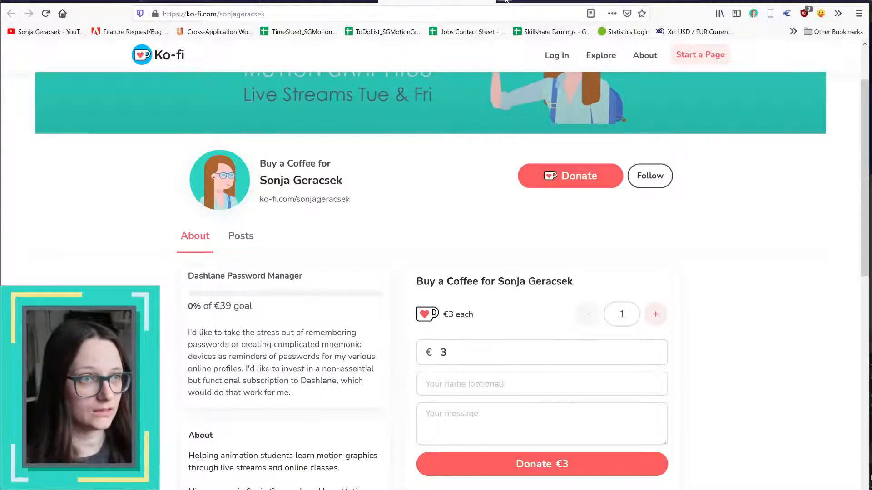
- Switch to the browser, open the motion graphics artist's own website in a new tab and go to its Courses page
click(508, 2)
text(sonjageracsek.me)
key(Return)
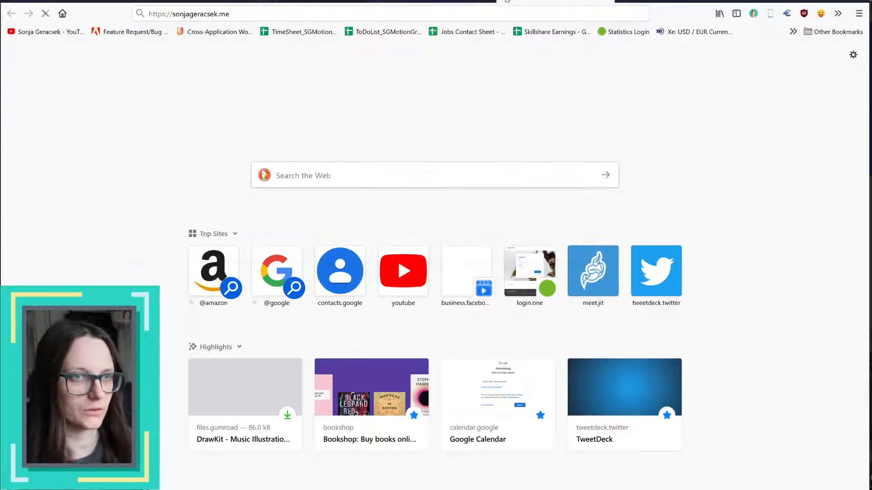
click(481, 68)
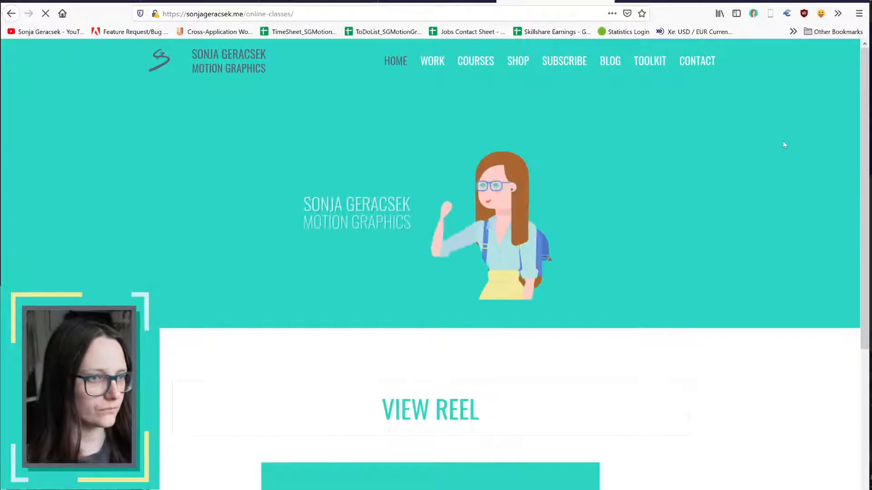
- Look through the online courses and highlight the title of the "Be more efficient in Adobe After Effects" class
drag(865, 84, 865, 407)
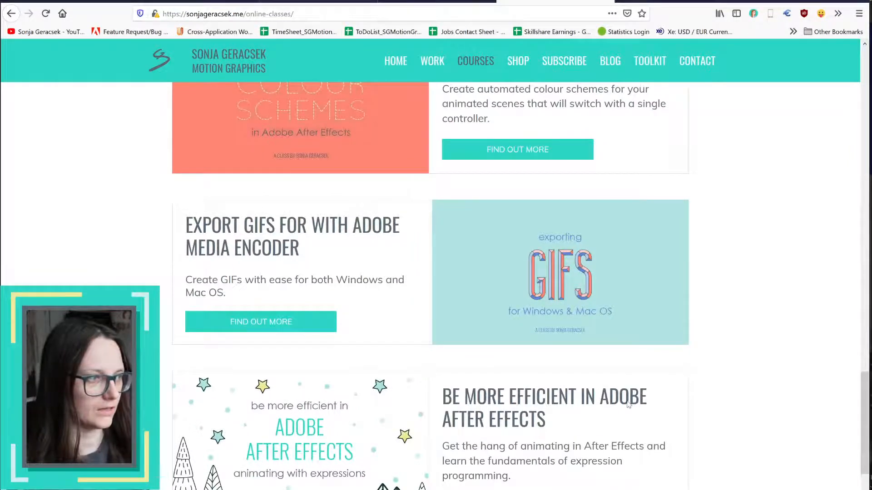
scroll(627, 402, up, 1)
scroll(624, 400, down, 4)
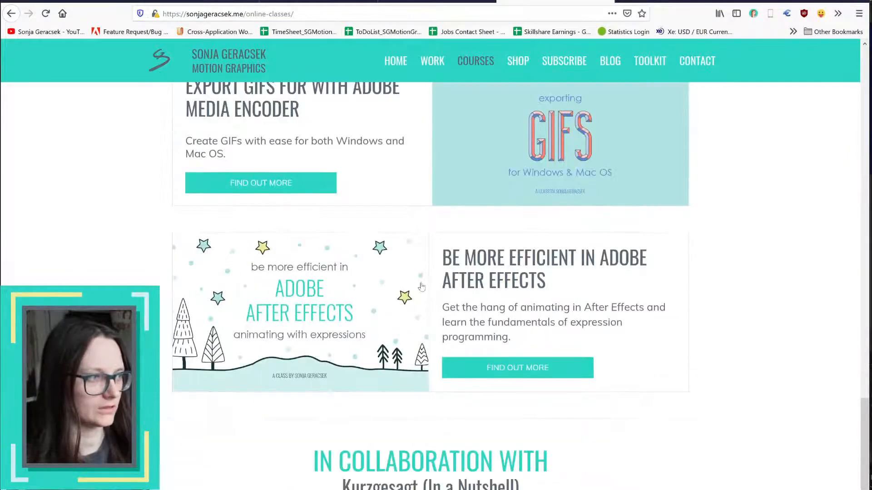
drag(437, 255, 547, 285)
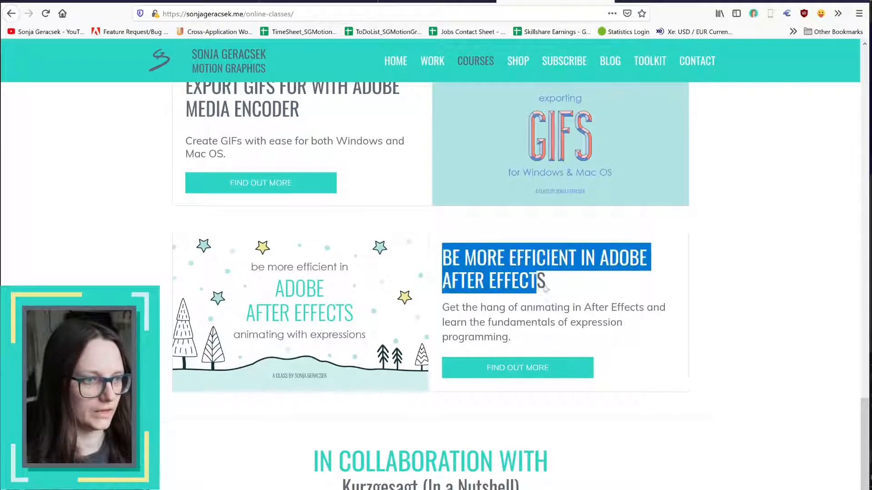
click(568, 291)
scroll(591, 309, up, 6)
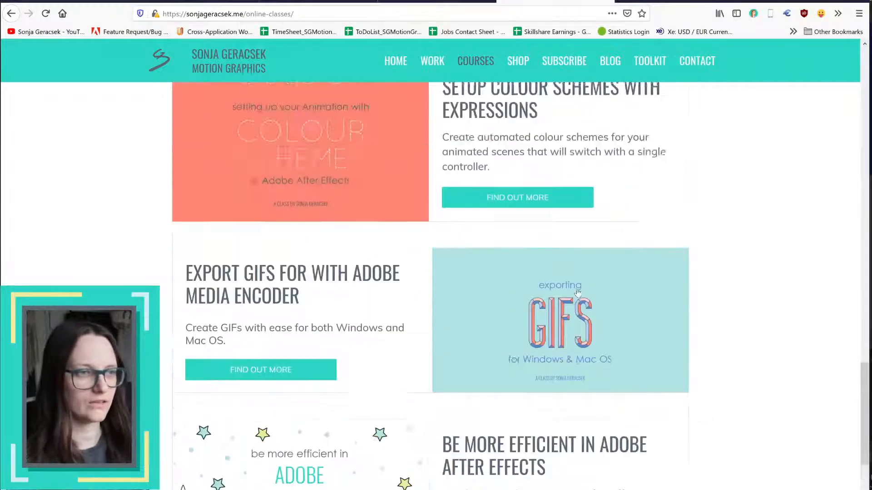
scroll(642, 358, down, 3)
scroll(643, 358, down, 1)
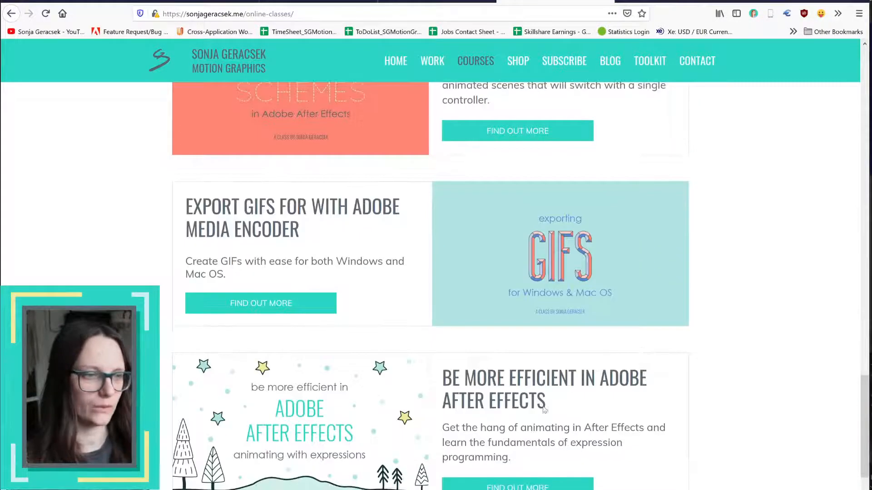
drag(562, 404, 433, 374)
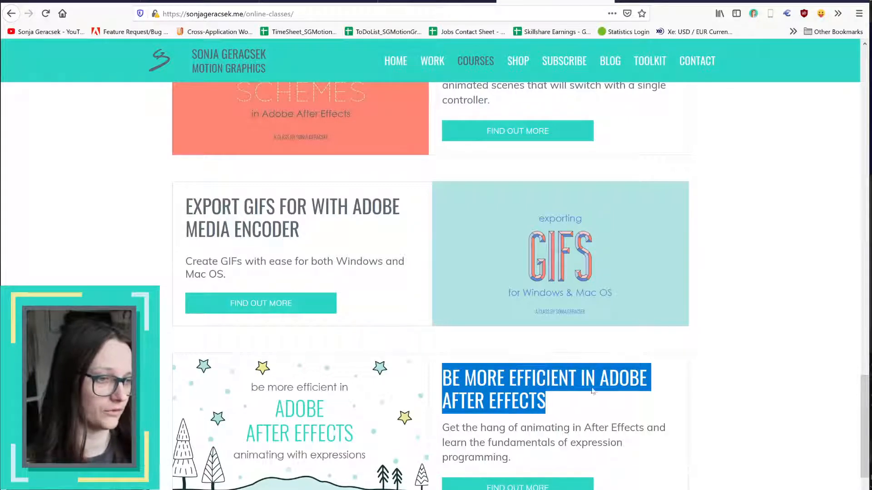
click(586, 416)
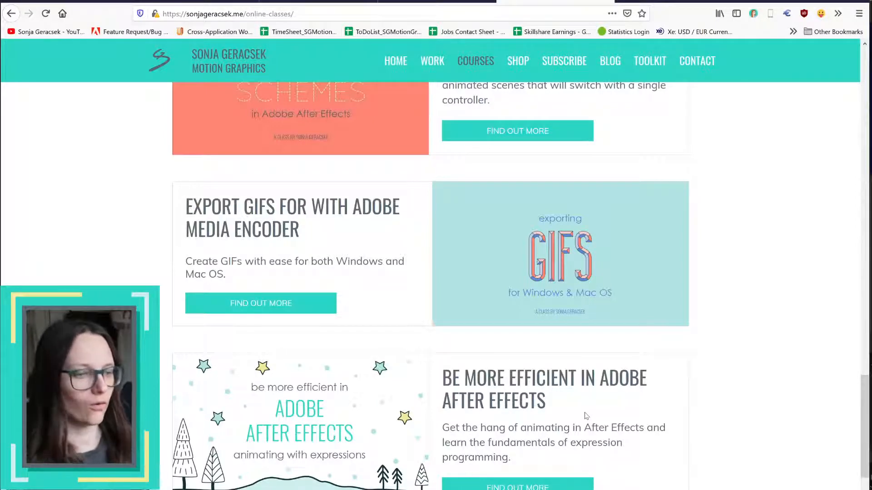
- Return to After Effects and set the T_text composition's duration to 0:09:00:00
right_click(373, 489)
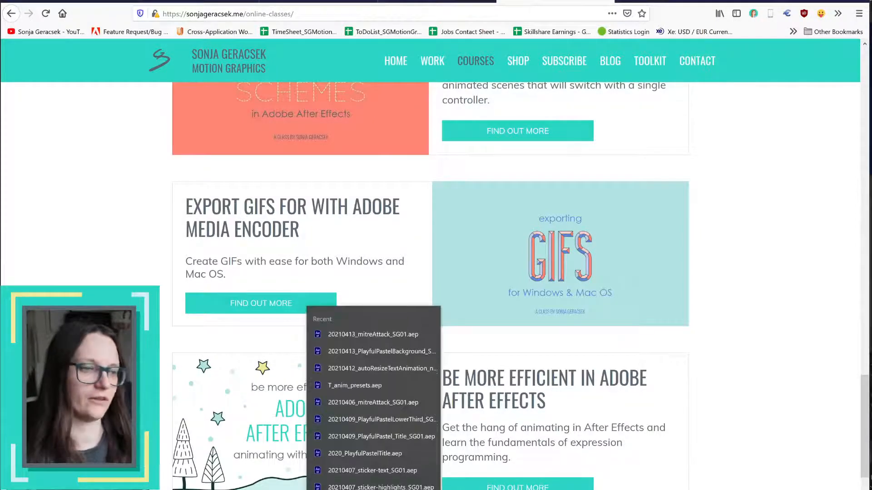
key(Escape)
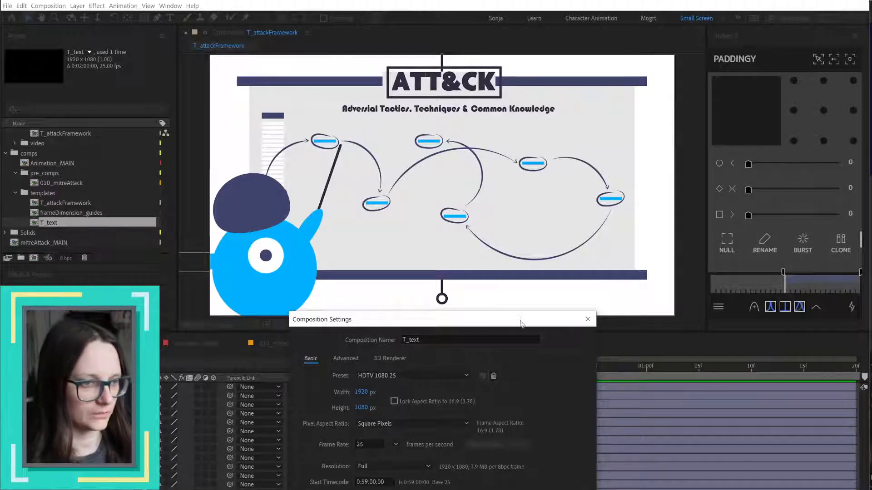
drag(520, 319, 545, 169)
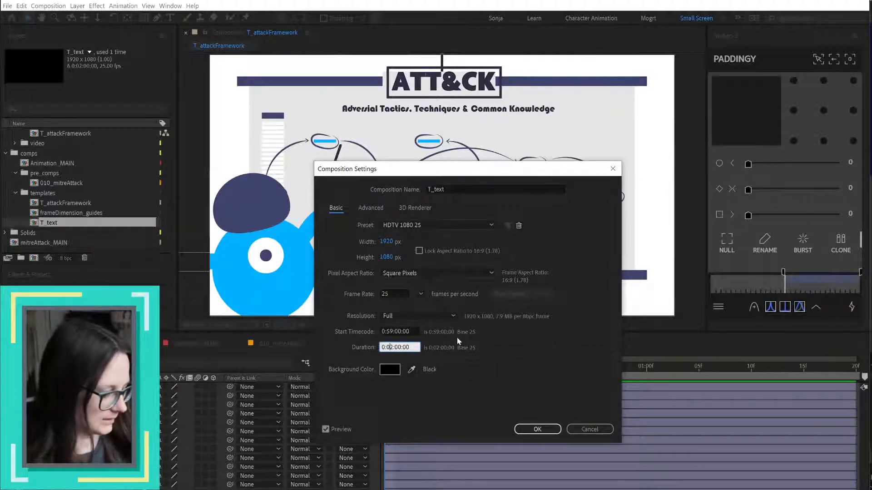
key(BackSpace)
text(9)
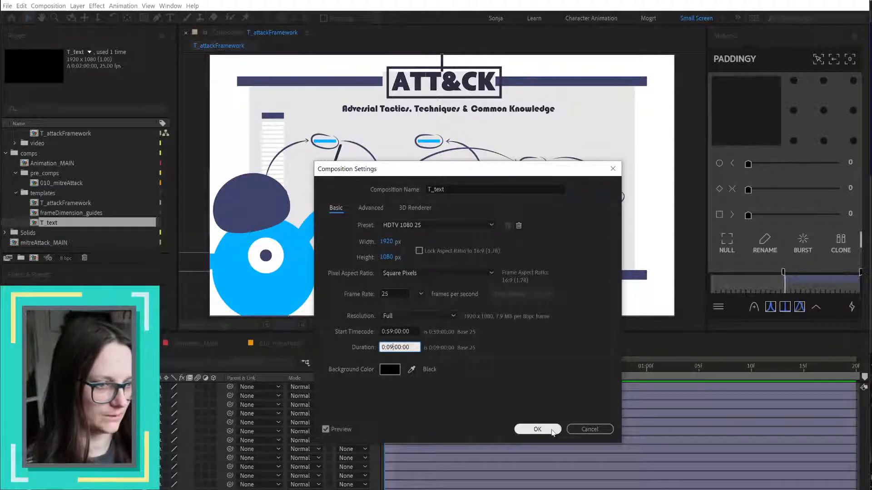
click(552, 431)
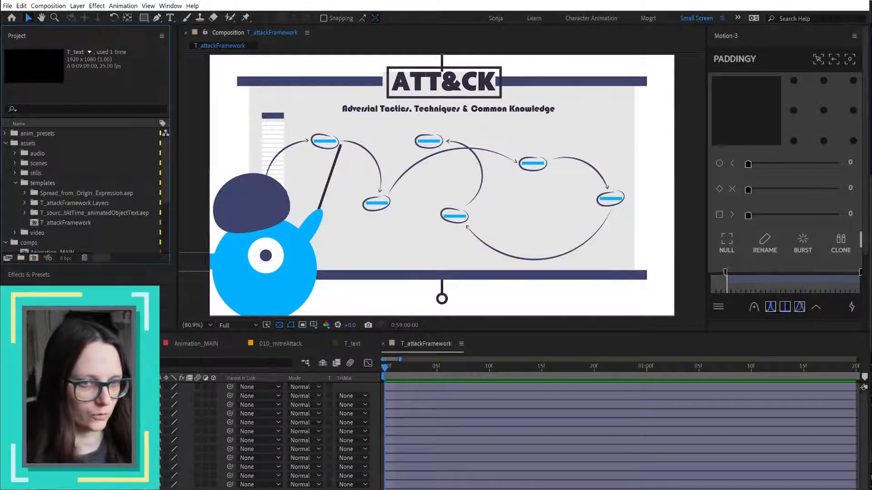
- Add a composition marker with the comment B at 1:00:00:00 in the T_attackFramework composition
key(End)
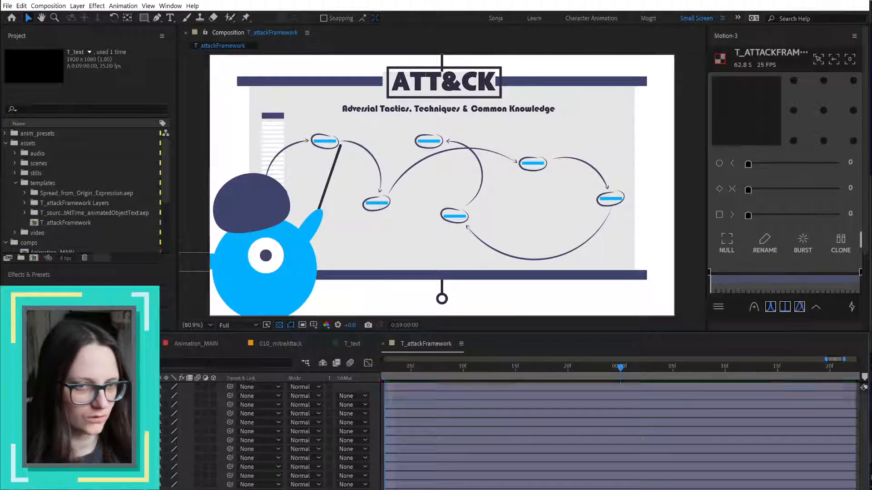
key(alt+KP_Multiply)
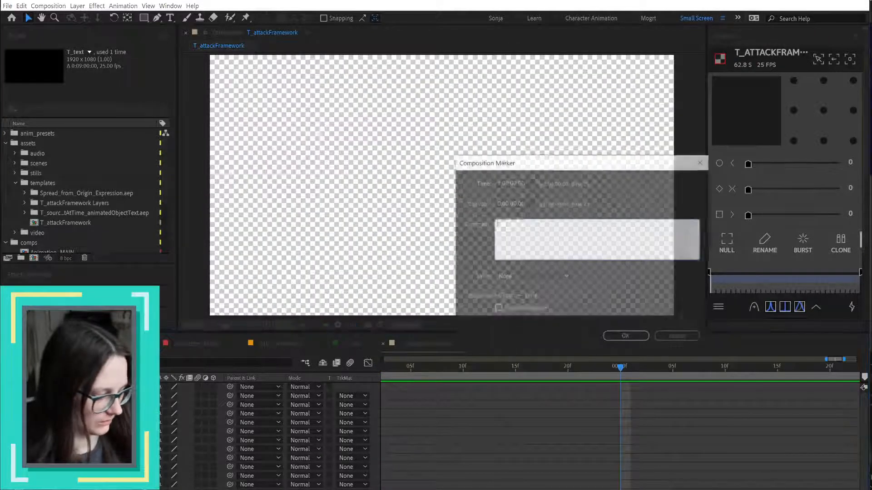
text(B)
key(Return)
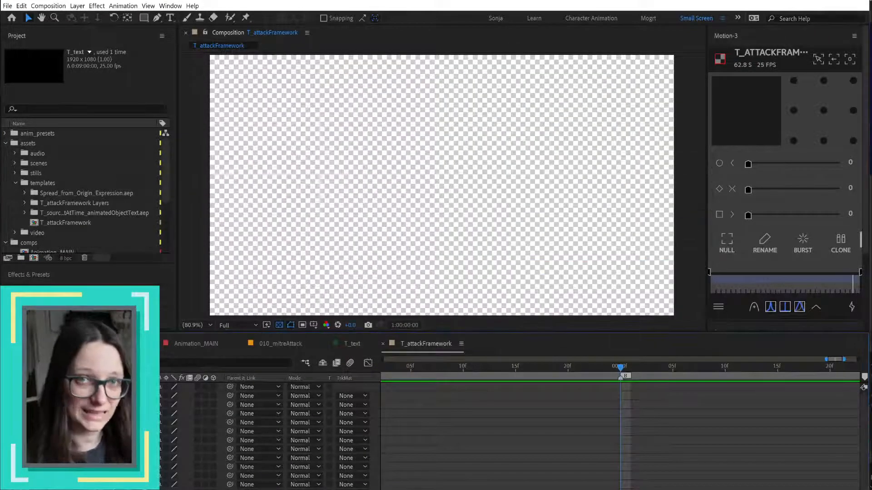
- Move all layers of T_attackFramework so they start at the B marker at 1:00:00:00
key(semicolon)
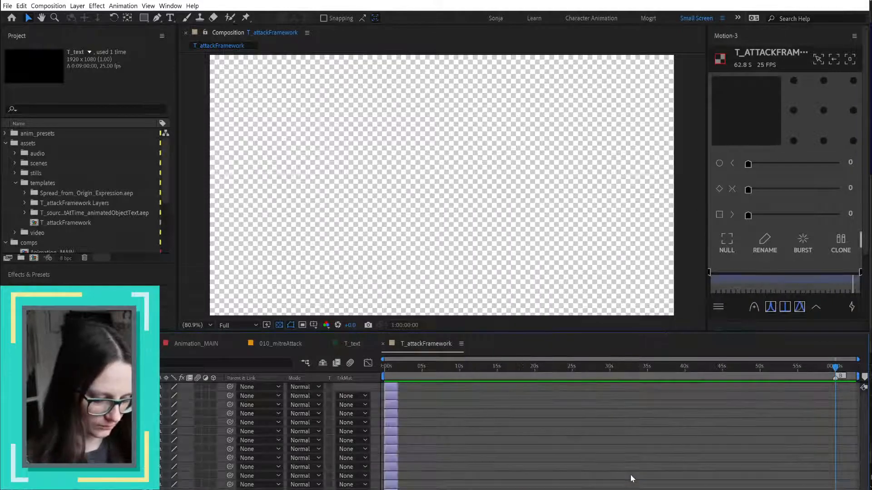
scroll(854, 411, up, 5)
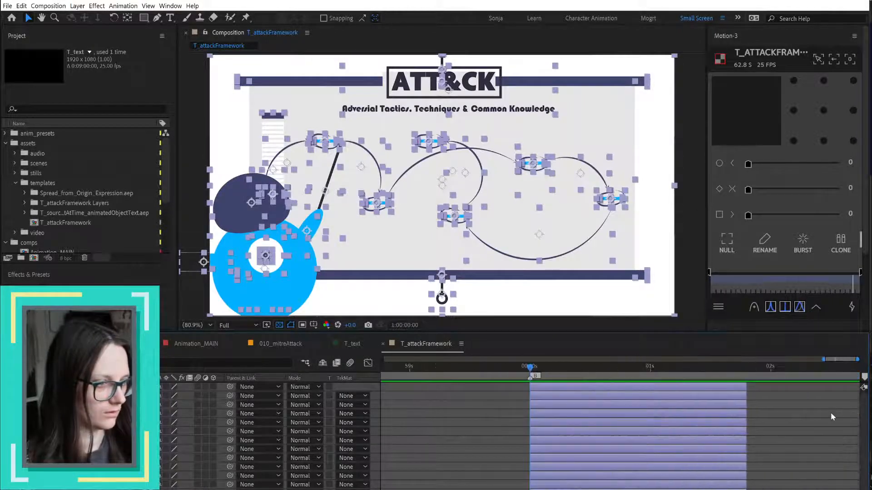
scroll(830, 413, down, 1)
scroll(830, 413, down, 2)
scroll(832, 413, up, 1)
drag(832, 413, 642, 432)
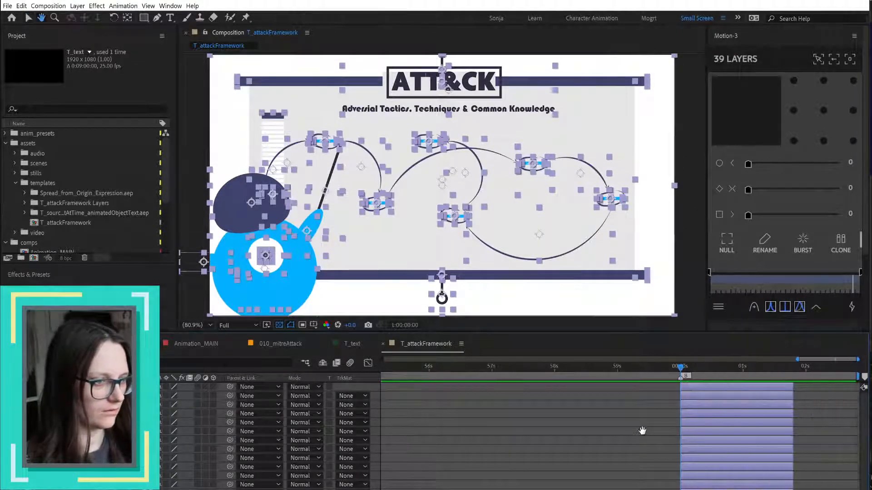
key(semicolon)
click(861, 366)
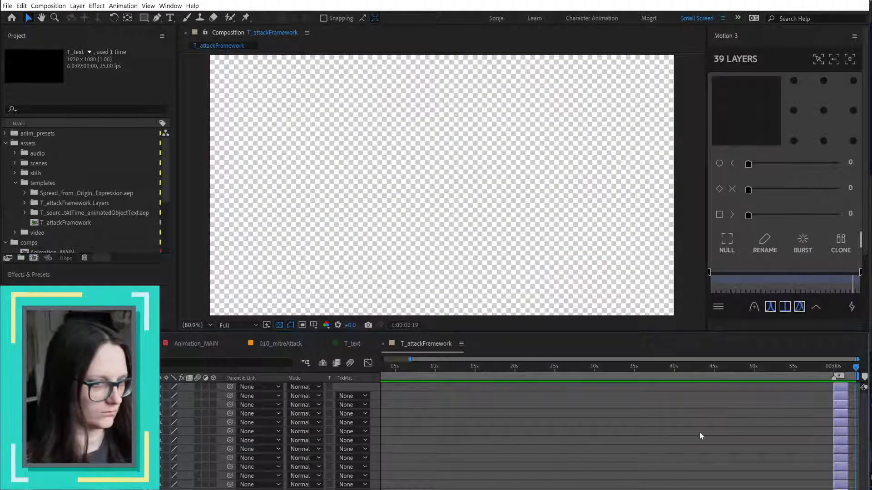
click(717, 452)
scroll(719, 455, down, 1)
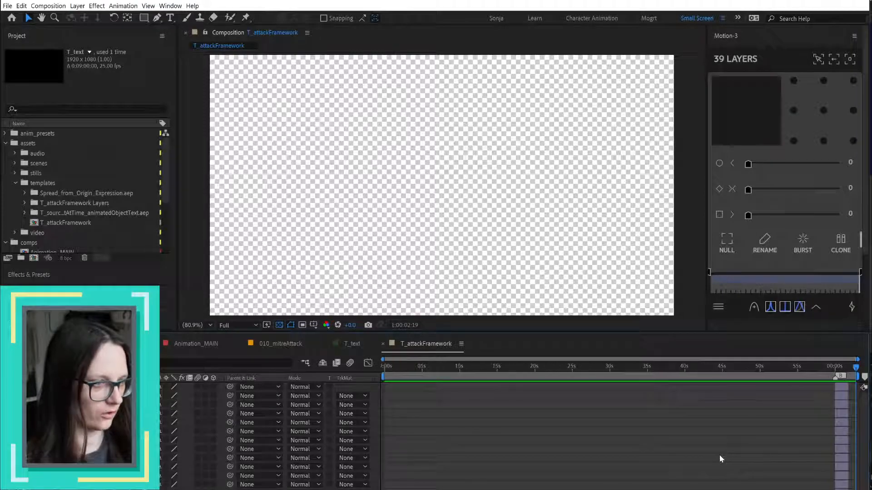
- Set the T_attackFramework composition's duration to 0:09:00:00 in its composition settings
right_click(625, 442)
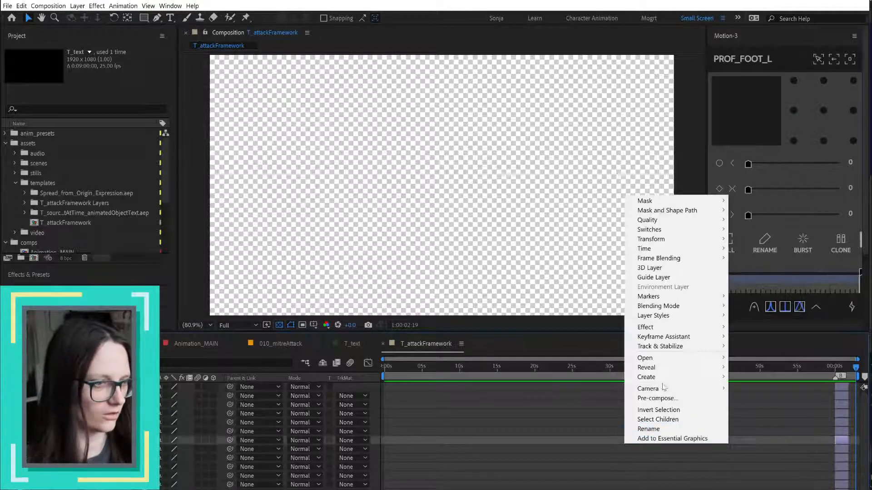
right_click(360, 386)
click(411, 406)
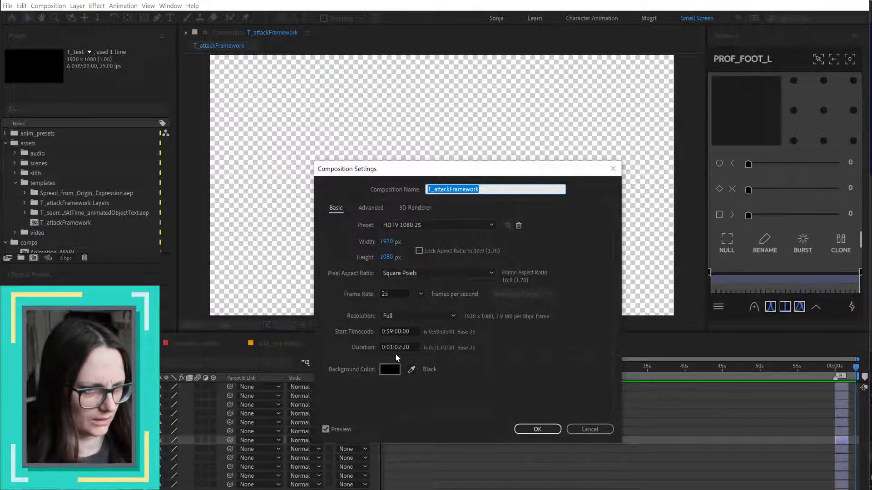
click(391, 347)
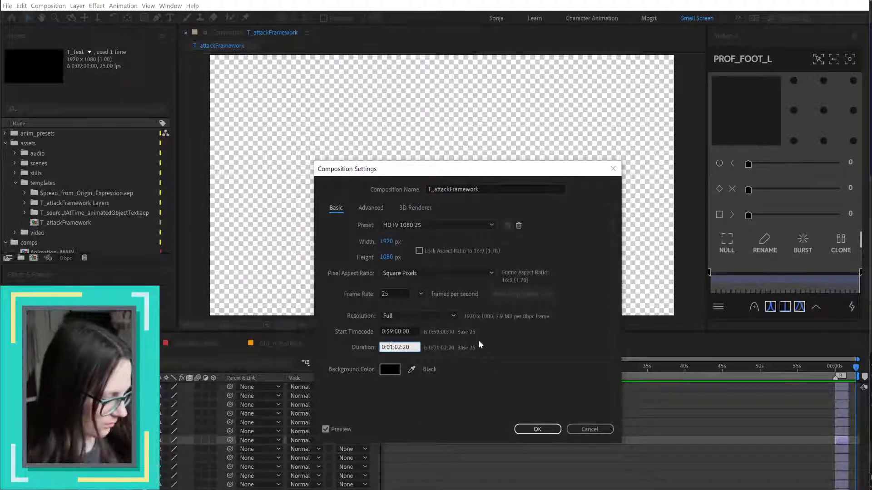
key(BackSpace)
text(9)
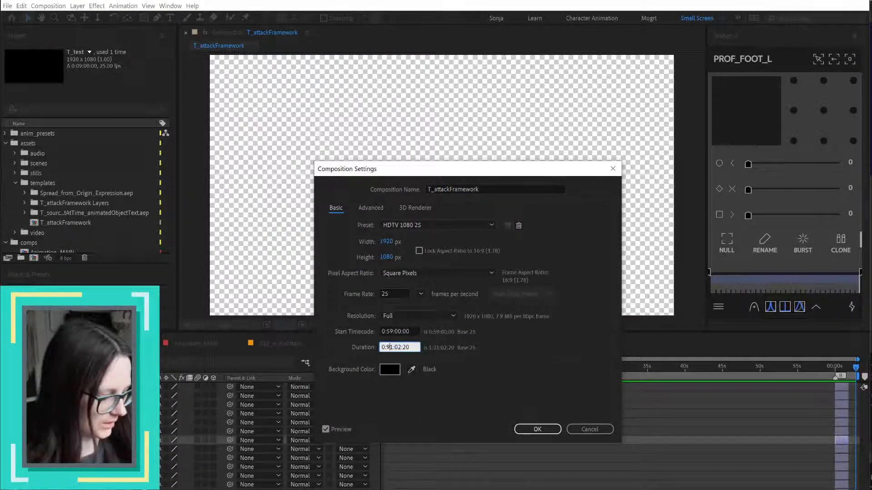
key(Delete)
text(0)
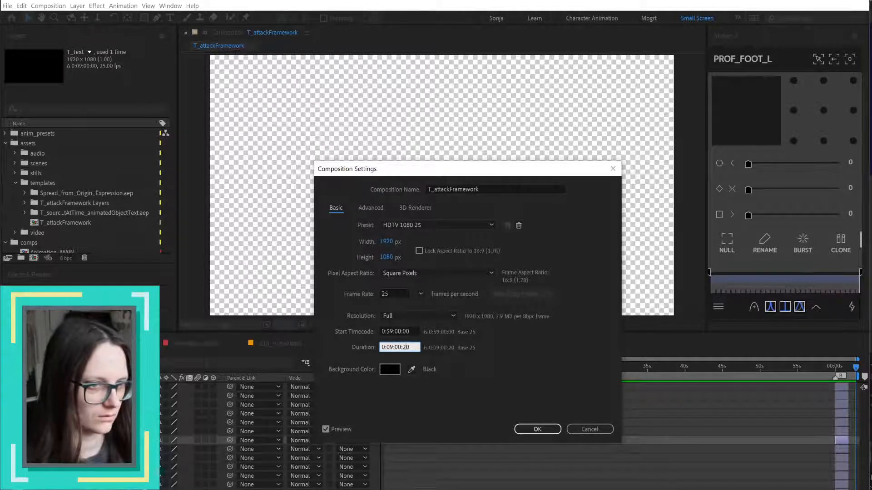
text(0:0)
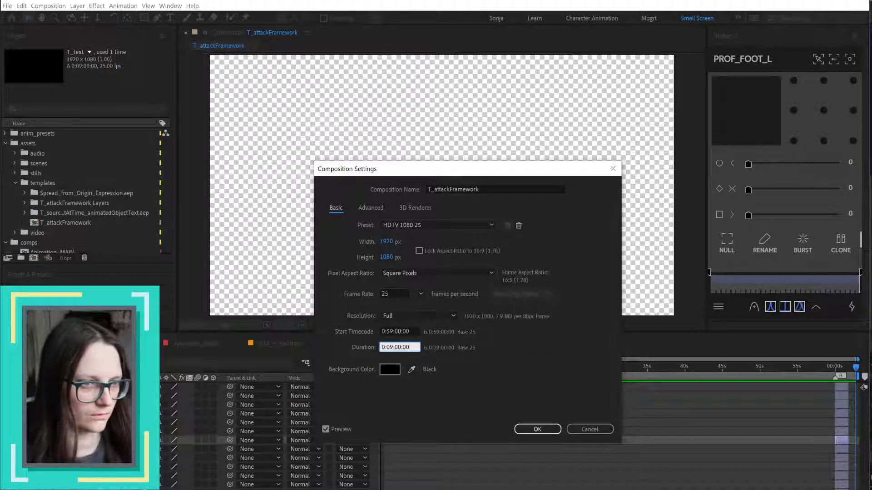
click(537, 429)
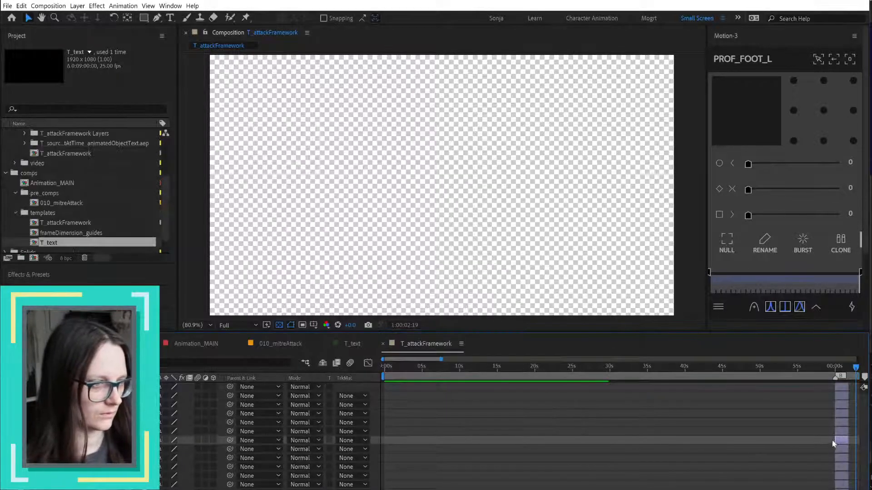
- Set the start of the T_attackFramework work area to the B marker at 1:00:00:00
scroll(835, 438, down, 15)
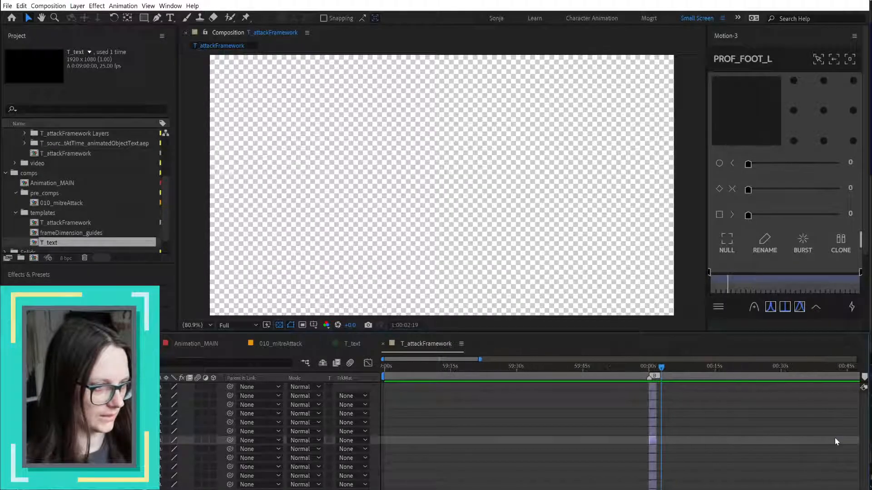
click(596, 367)
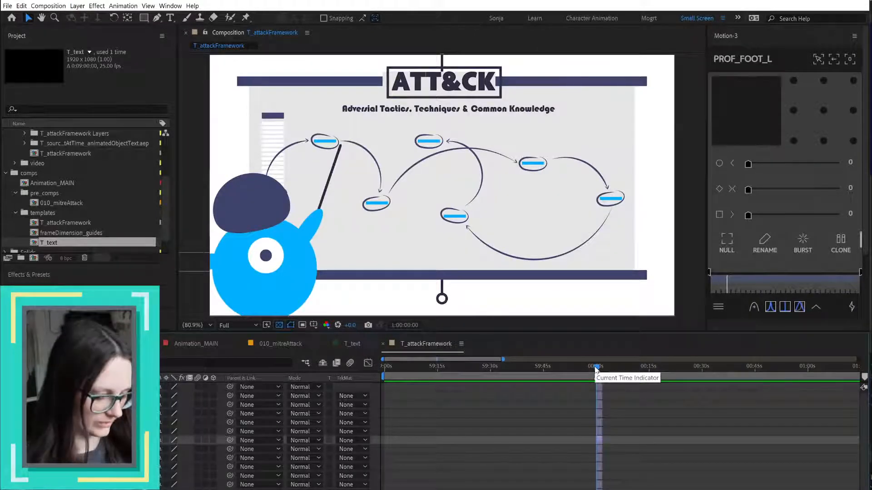
key(b)
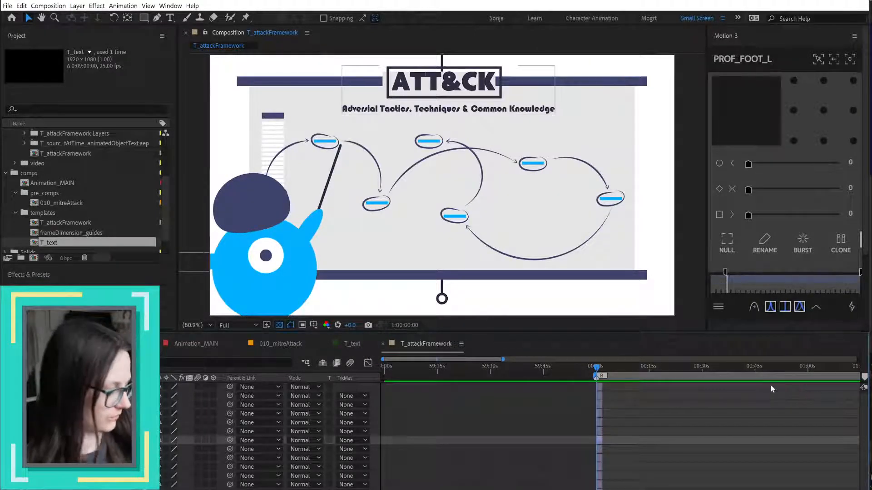
- Extend all layers of T_attackFramework to the end of the composition and deselect them
key(End)
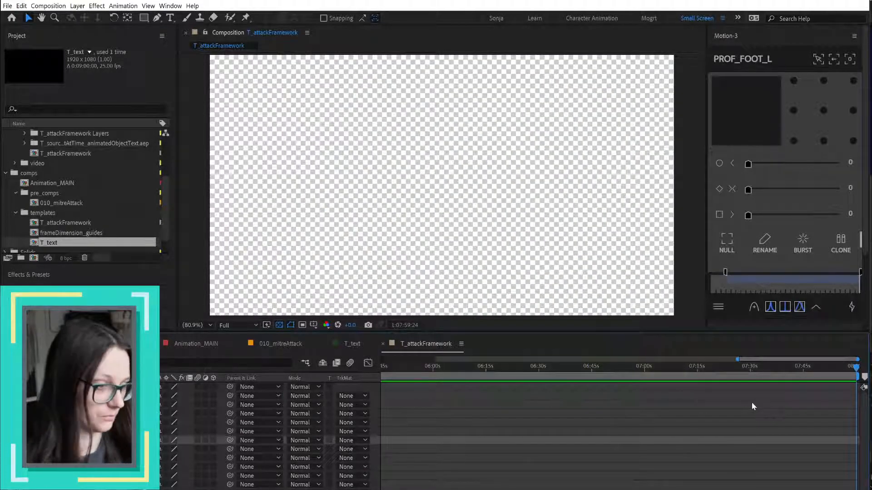
key(minus)
key(ctrl+a)
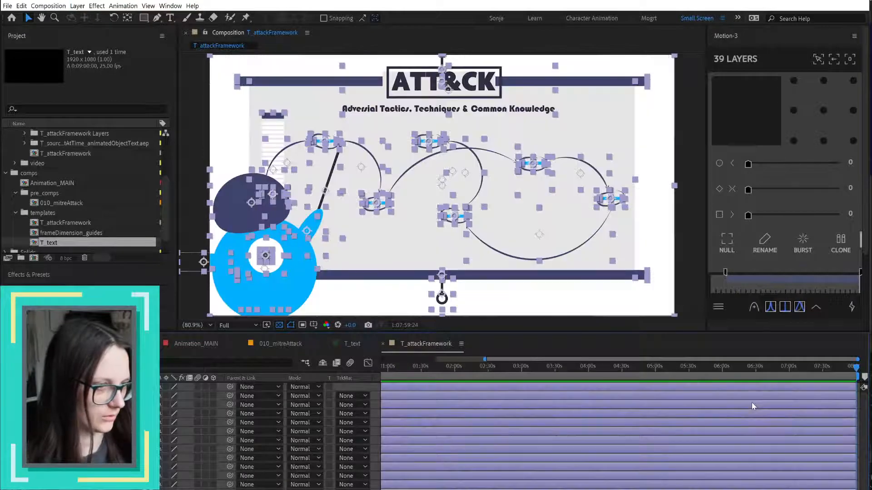
key(minus)
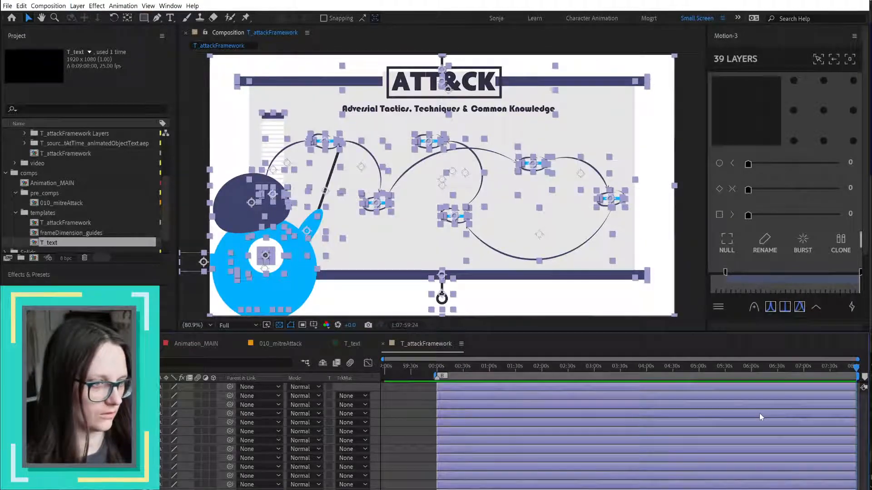
click(408, 430)
- Check the durations of the T_attackFramework and T_text compositions, opening T_text's composition settings without changing anything
click(69, 226)
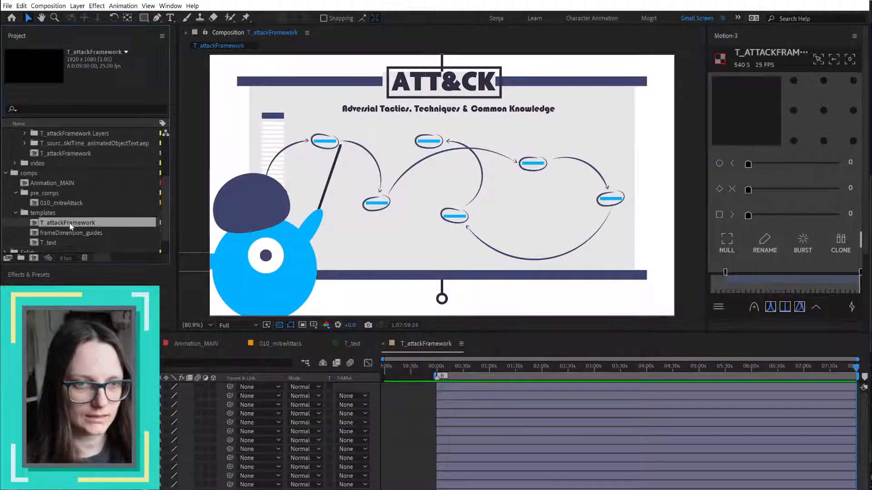
double_click(52, 241)
right_click(541, 429)
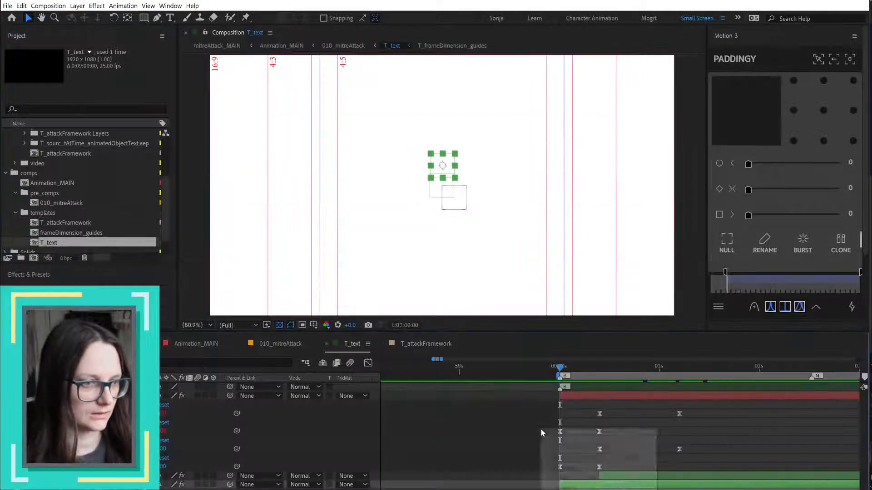
click(578, 448)
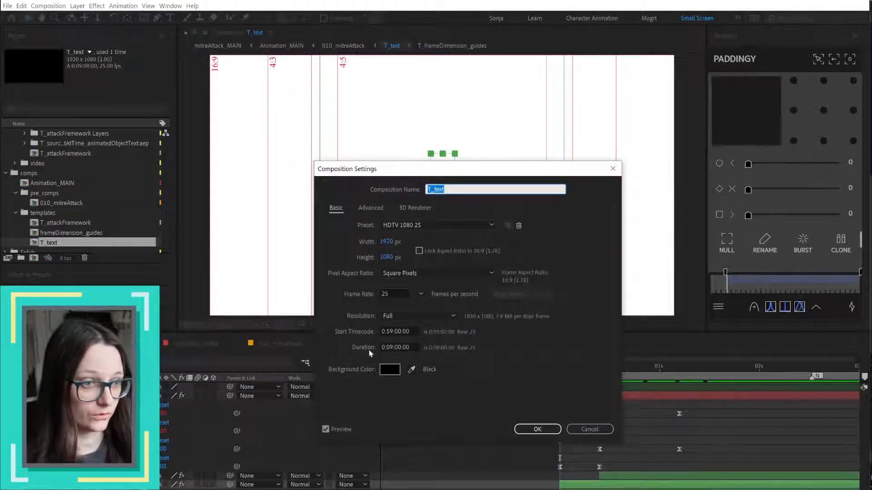
click(595, 429)
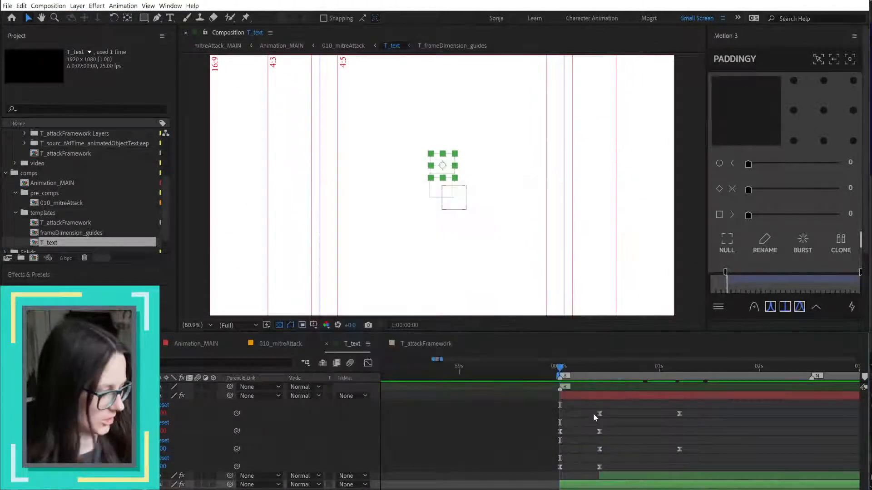
- Examine the T_text timeline from the composition's end back to its markers to see how far the layers extend
key(End)
scroll(677, 461, down, 5)
scroll(677, 461, down, 5)
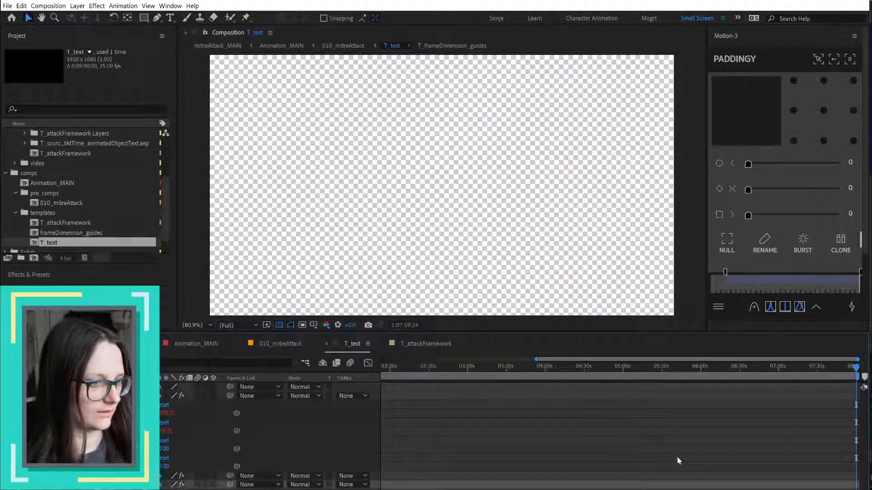
scroll(449, 410, up, 5)
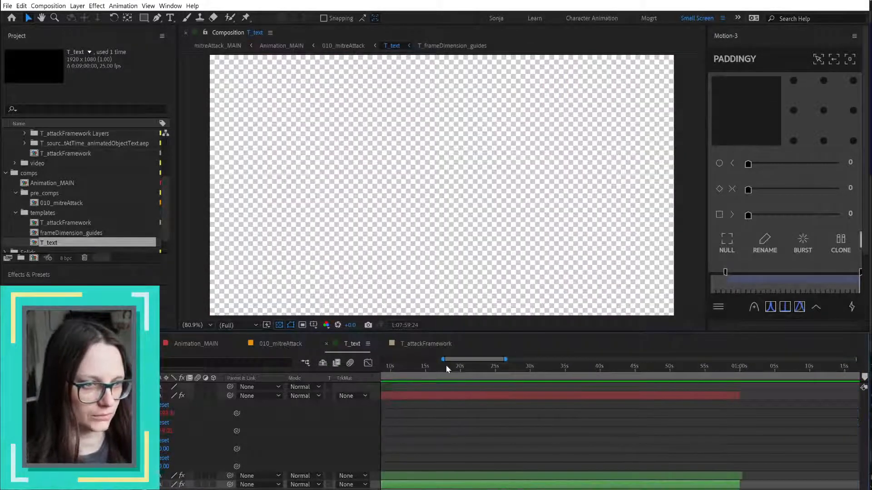
drag(446, 366, 436, 369)
key(space)
drag(463, 420, 667, 448)
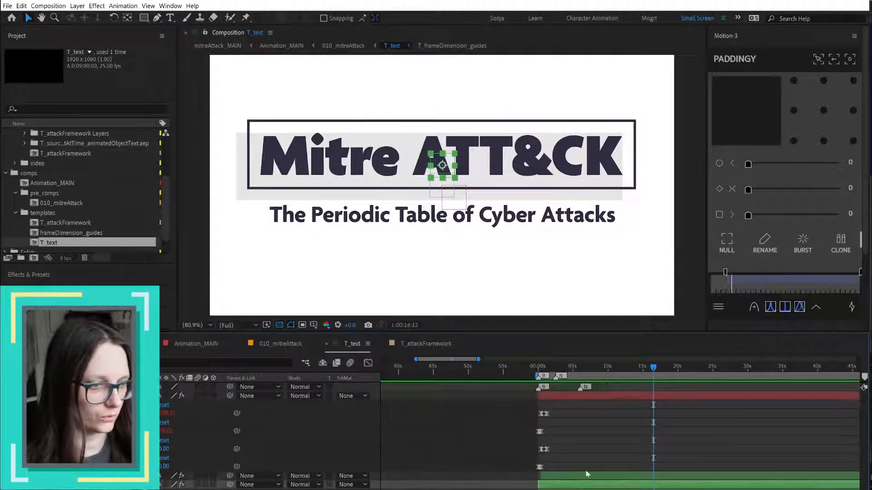
click(450, 456)
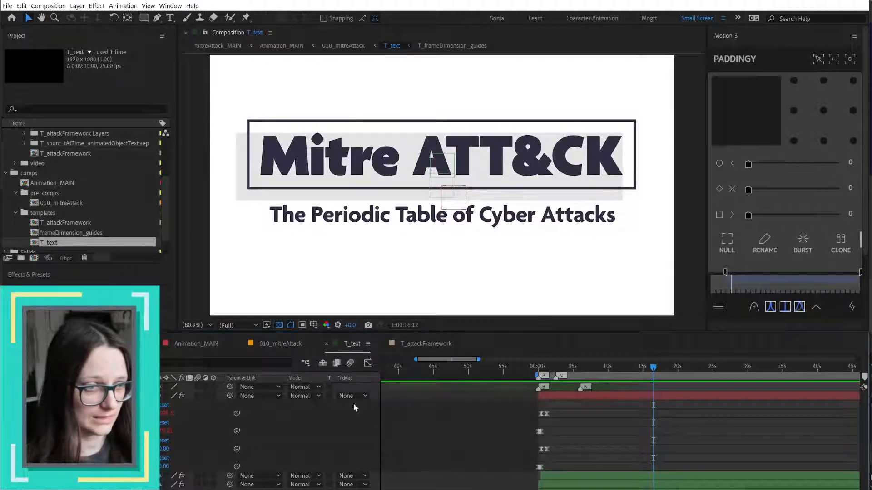
- Set the 010_mitreAttack composition's duration to 0:09:00:00 and move the current time to where its layers end
click(284, 344)
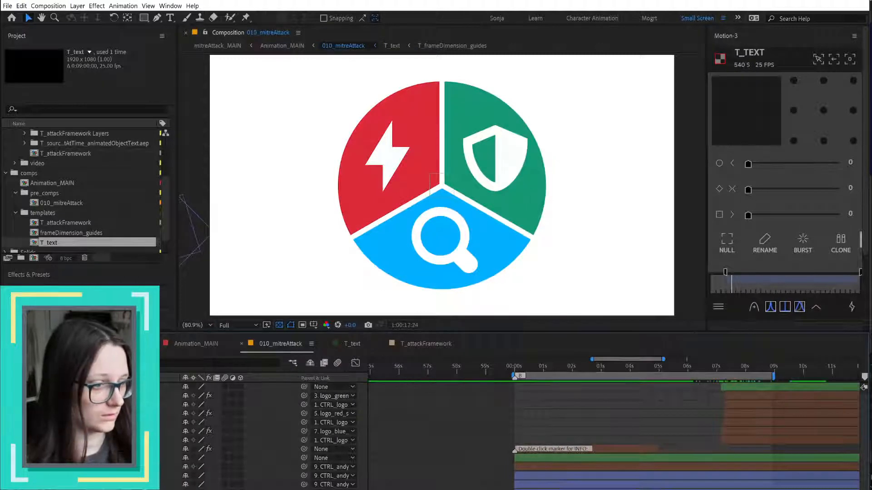
key(shift+semicolon)
right_click(538, 474)
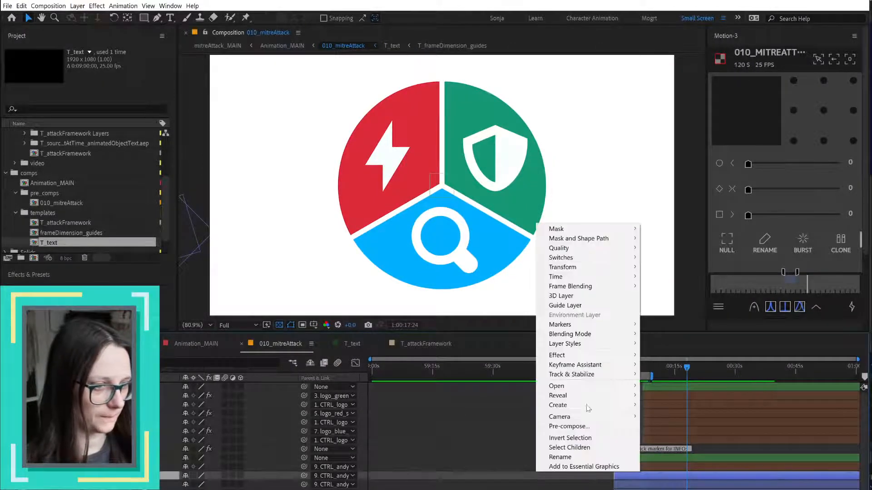
click(282, 392)
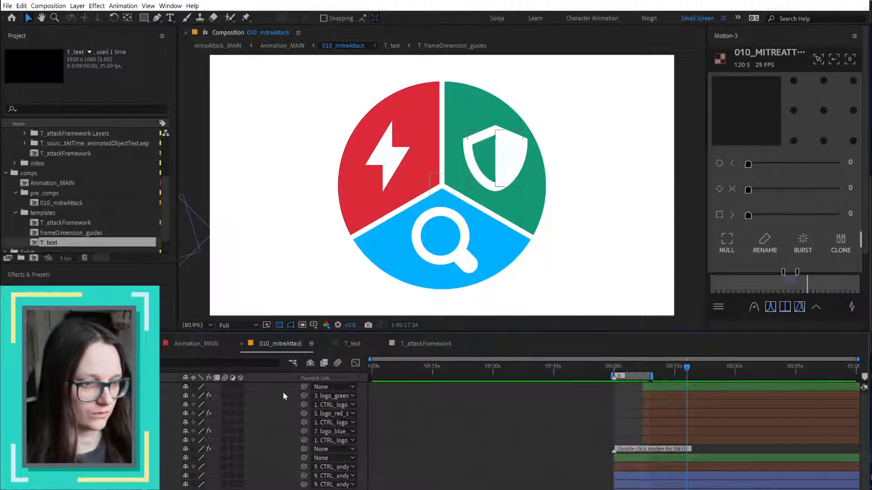
key(ctrl+k)
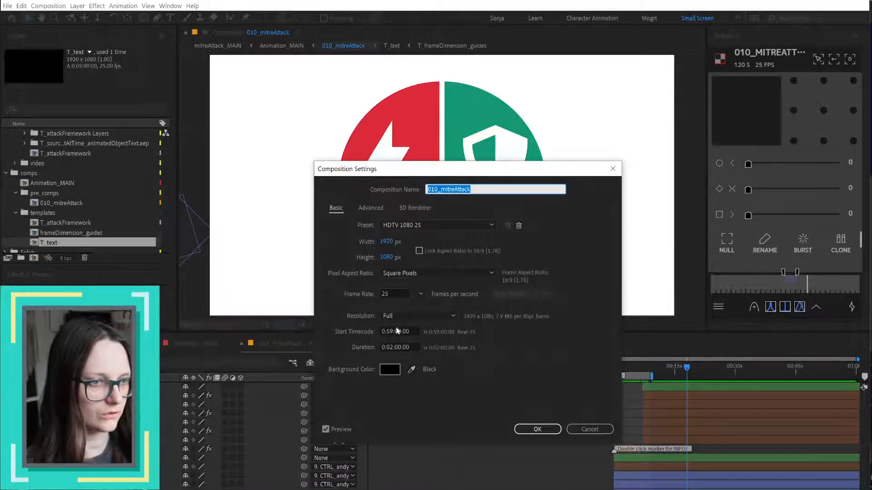
click(393, 348)
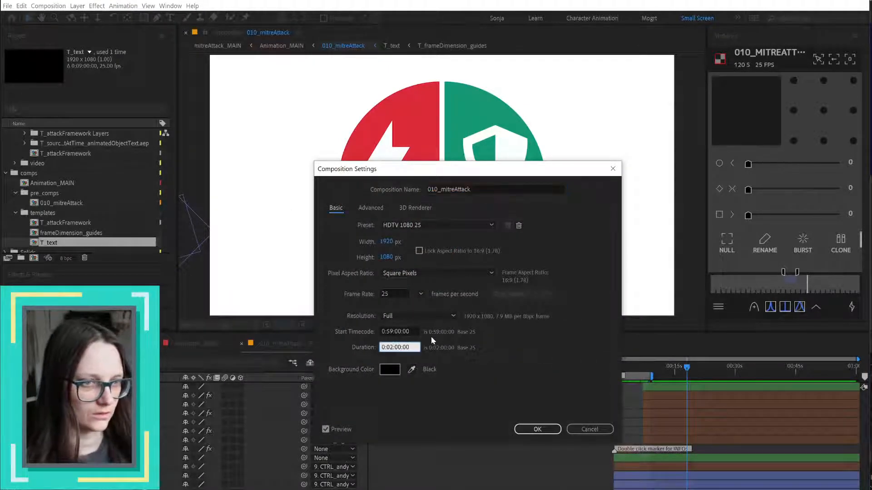
key(BackSpace)
text(9)
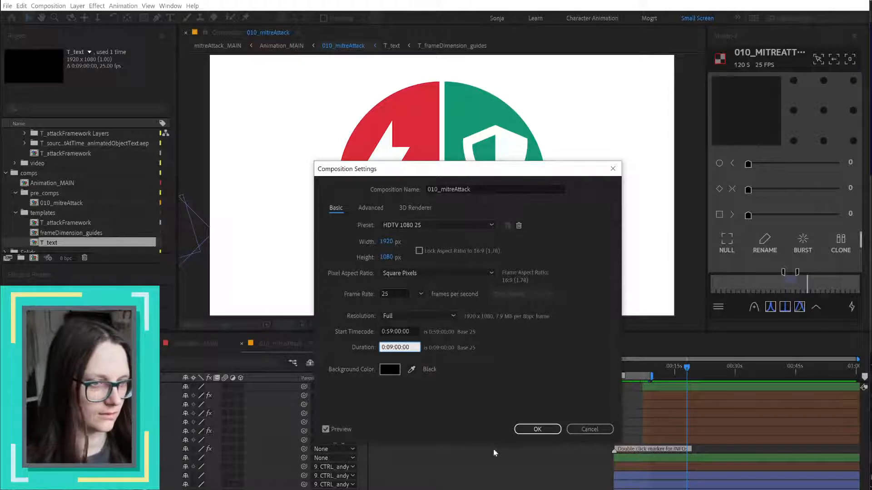
click(538, 430)
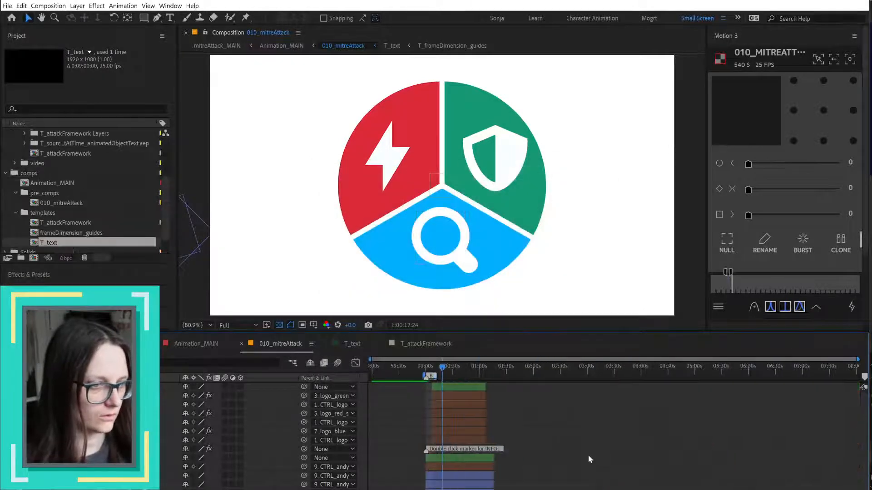
drag(852, 370, 492, 356)
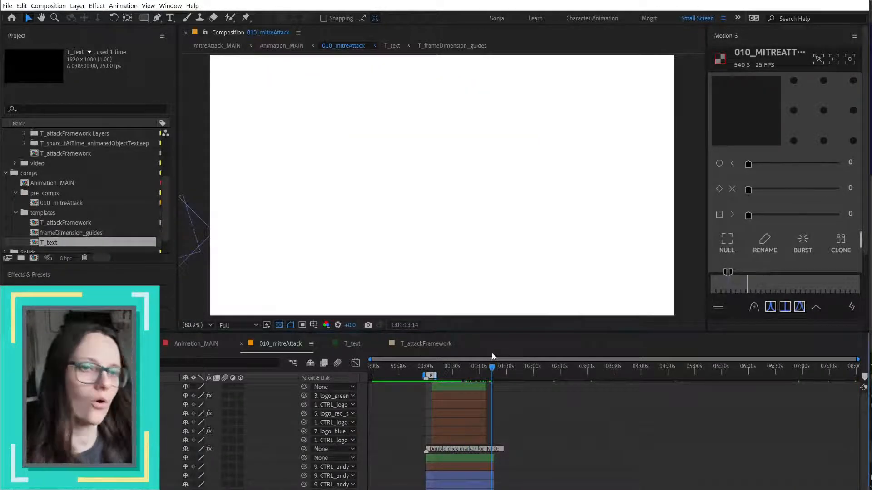
- Open the mitreAttack_MAIN composition and move the current time to 1:00:10:00
click(61, 203)
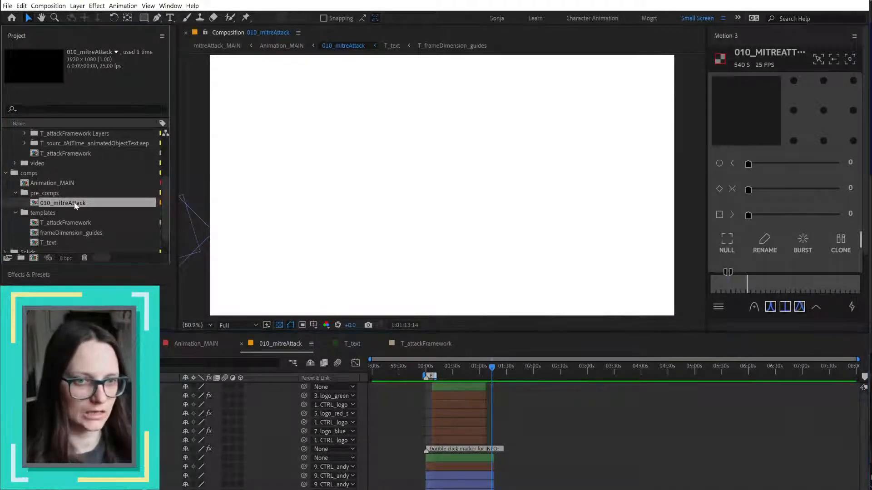
scroll(80, 222, down, 2)
double_click(53, 244)
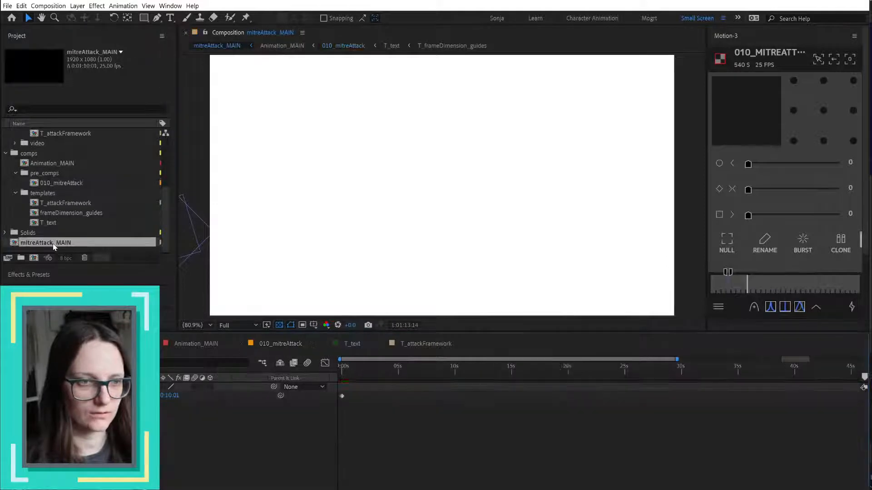
key(Home)
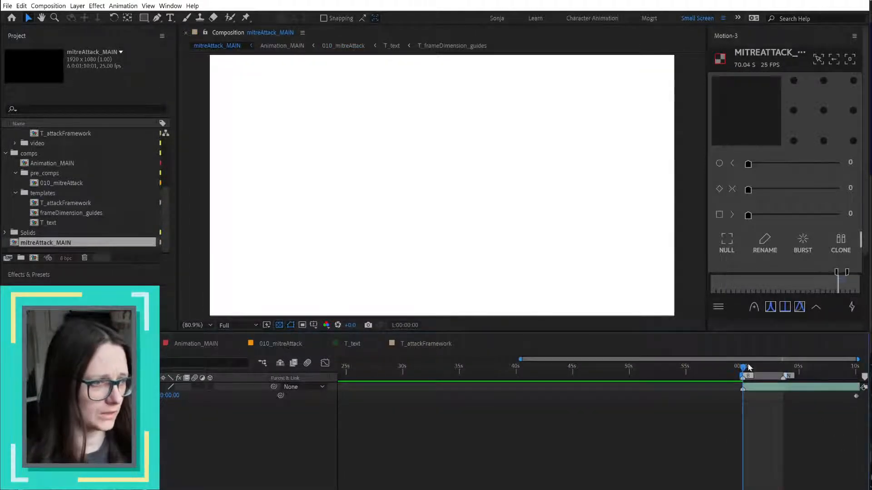
drag(743, 368, 856, 367)
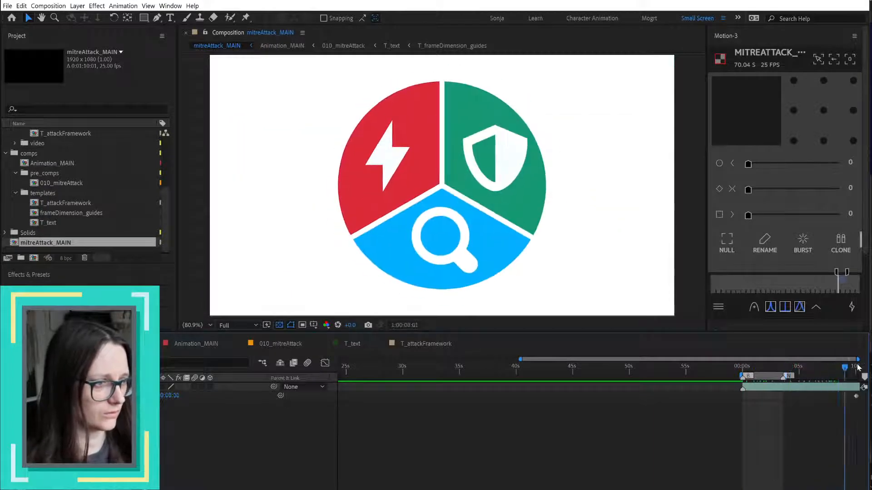
- Set the mitreAttack_MAIN composition's duration to 0:09:00:00
right_click(668, 426)
click(726, 442)
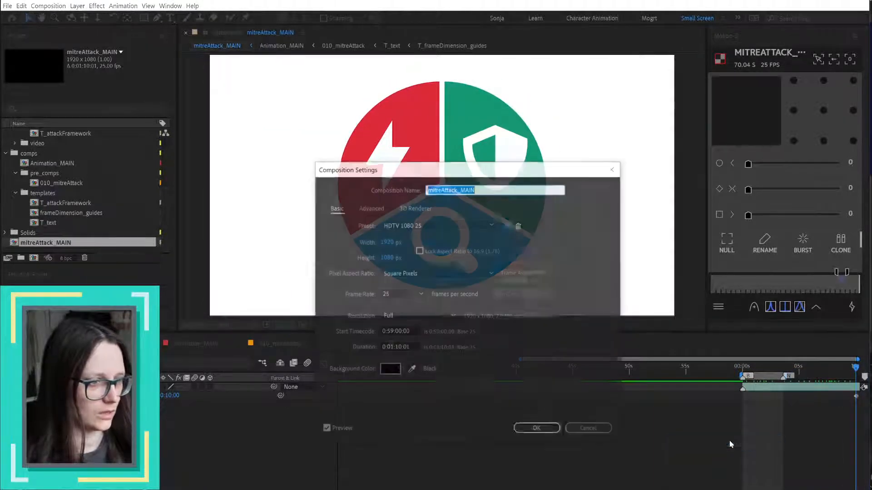
click(392, 345)
key(BackSpace)
text(9)
key(End)
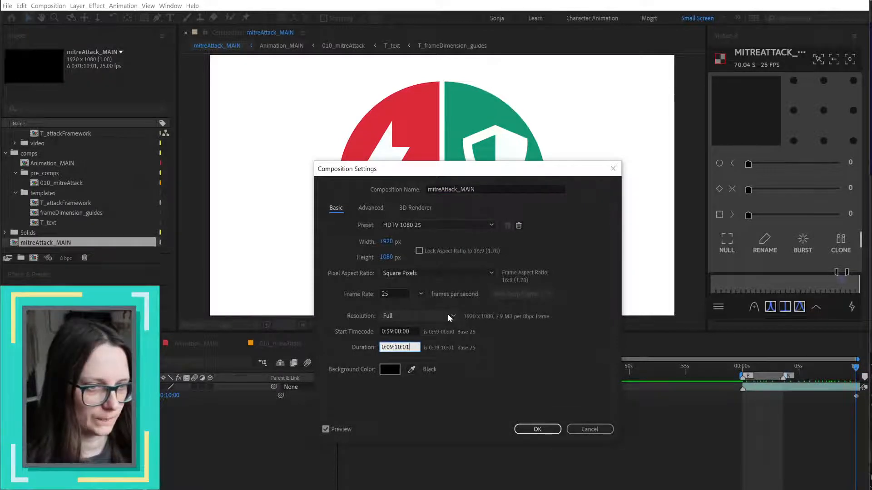
key(BackSpace)
text(0)
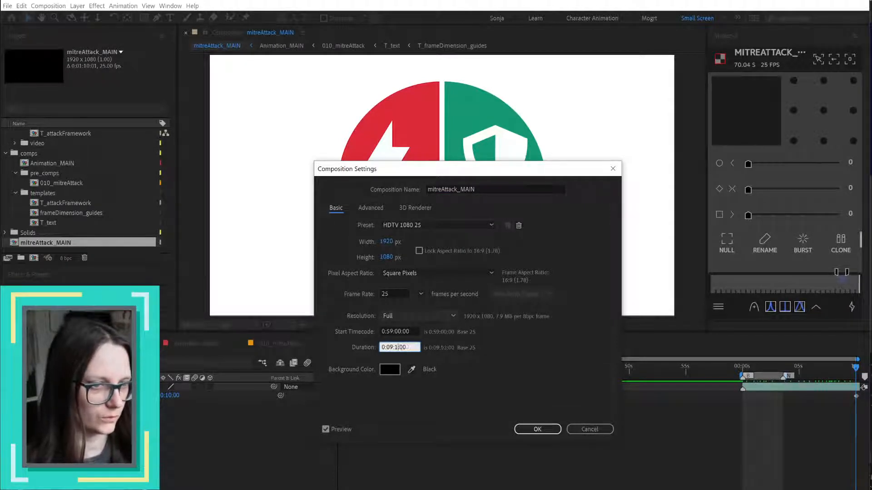
key(BackSpace)
text(00)
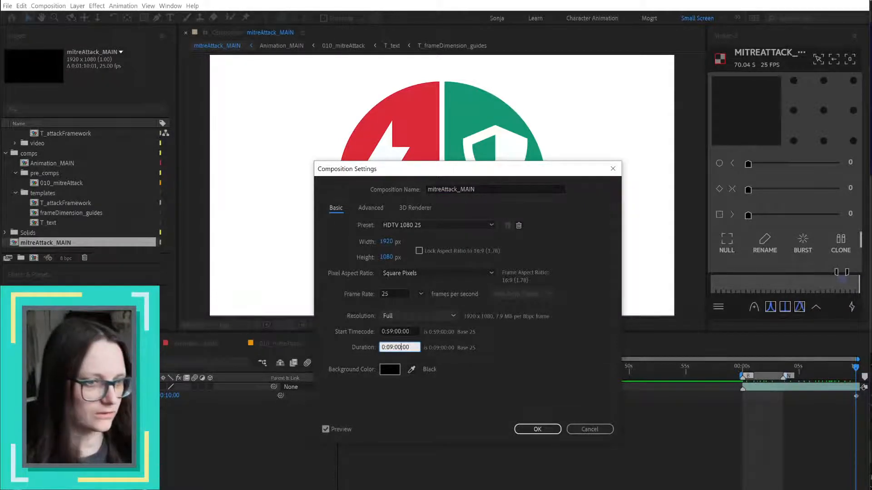
click(538, 429)
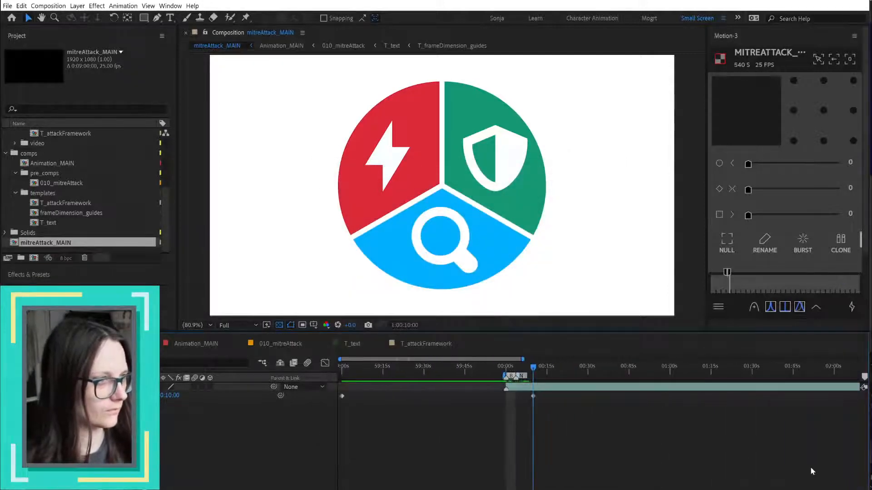
- Try to extend the Animation_MAIN layer in mitreAttack_MAIN to the end of the composition
key(minus)
key(minus)
key(minus)
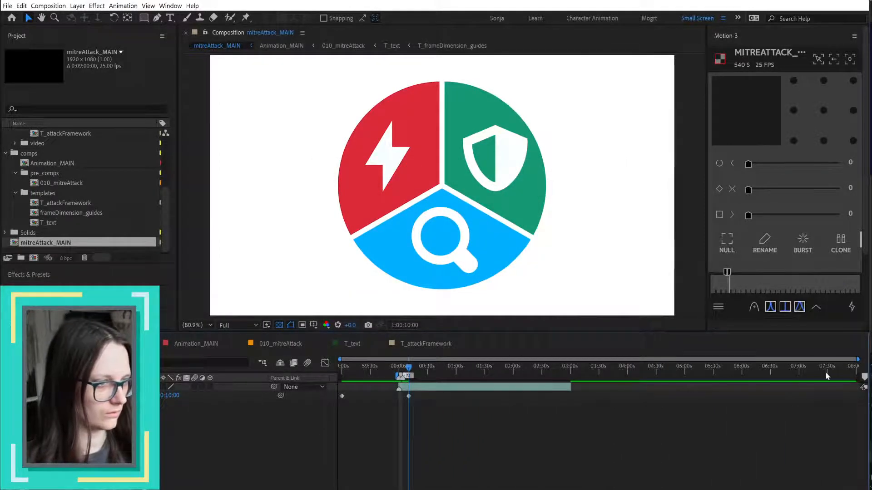
key(End)
key(alt+bracketright)
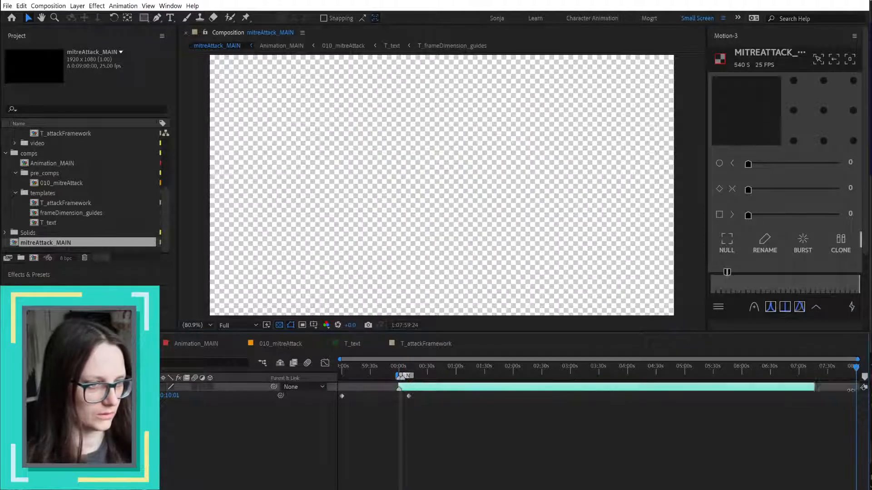
key(ctrl+z)
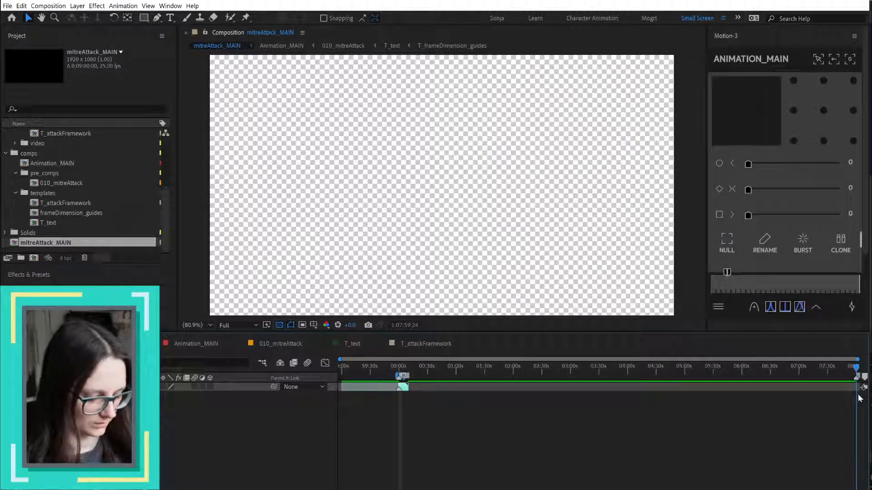
- Set the work area's end at the composition's end and move the N marker to 1:07:37:00 in mitreAttack_MAIN
key(n)
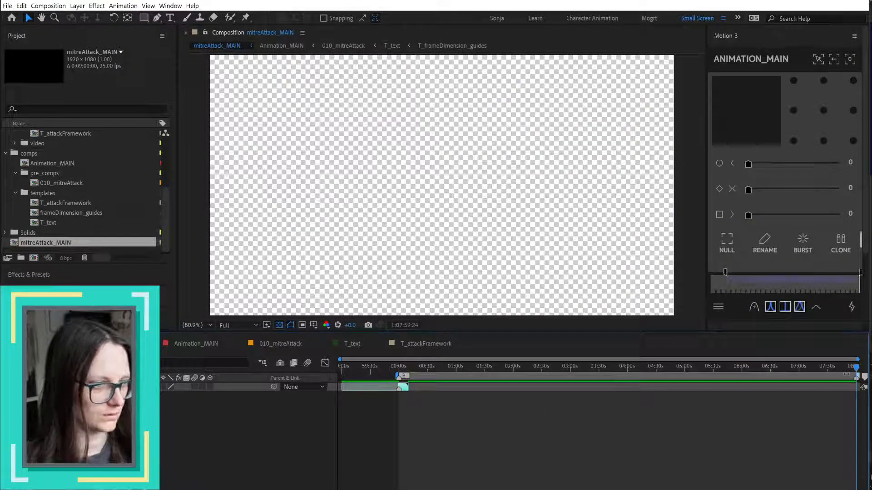
mouse_move(833, 370)
mouse_down()
mouse_move(844, 370)
mouse_move(835, 367)
mouse_up()
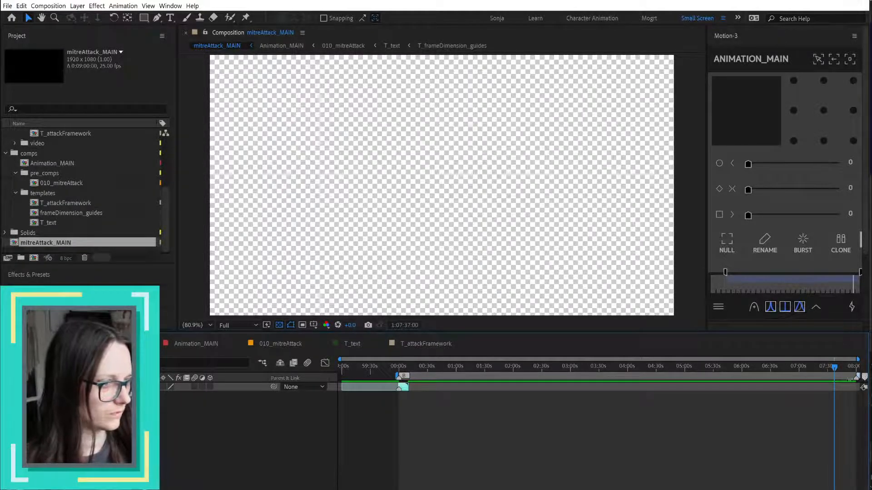
drag(856, 378, 833, 380)
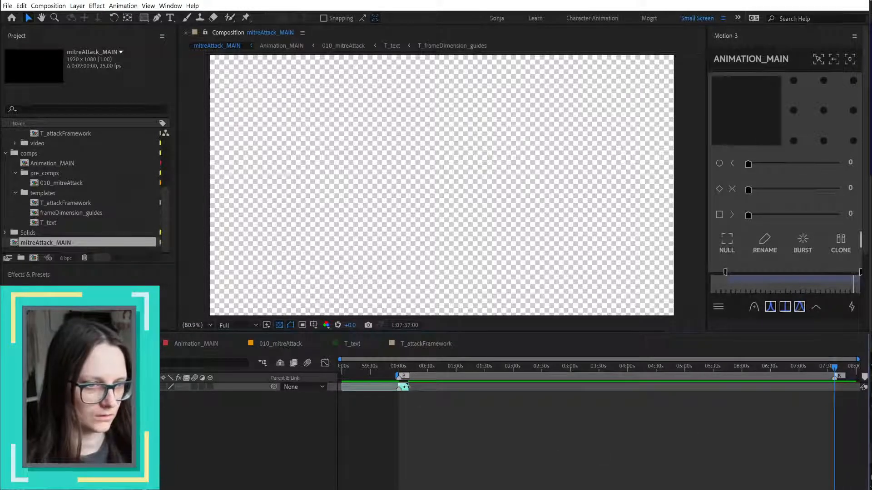
- Set the Animation_MAIN composition's duration to 0:09:00:01
click(196, 343)
right_click(634, 430)
click(677, 447)
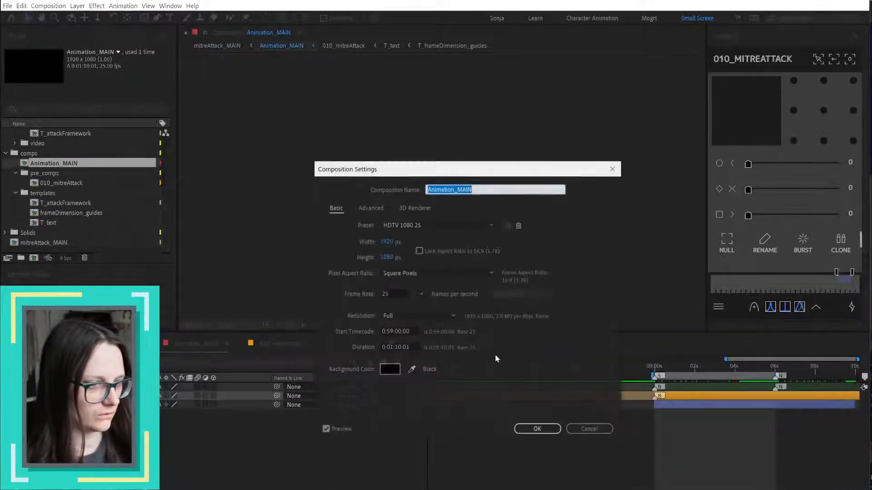
click(393, 348)
key(BackSpace)
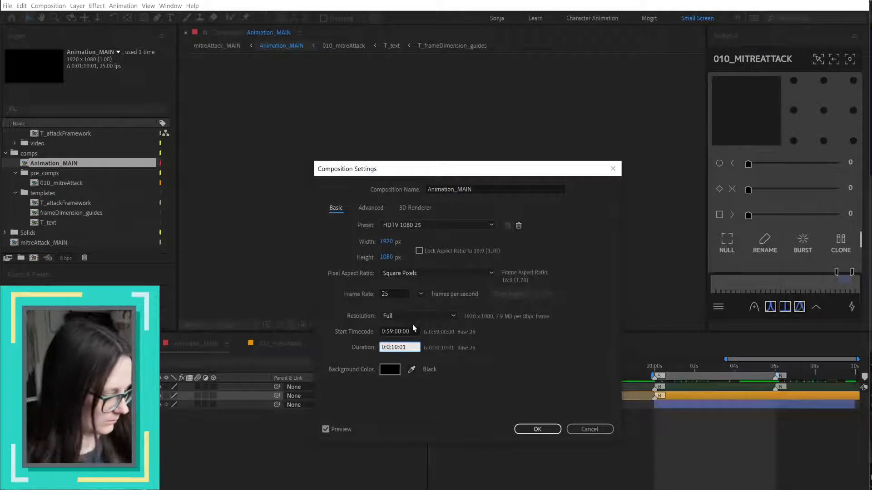
text(9)
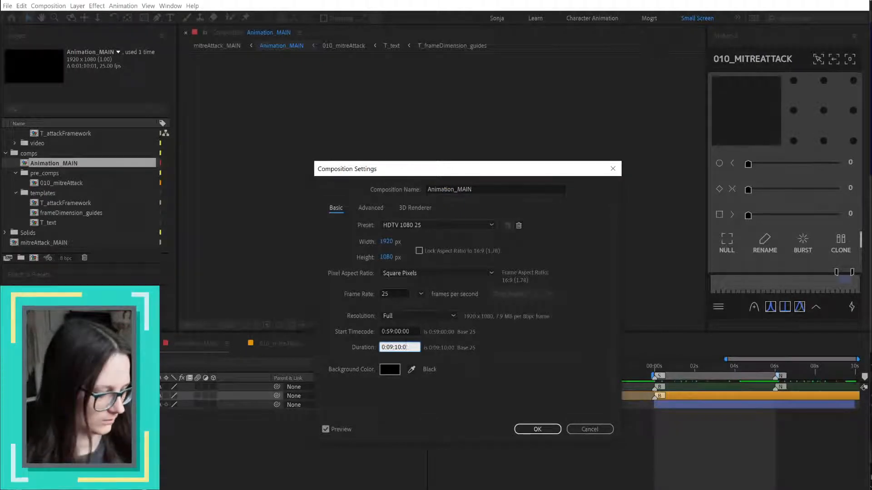
key(BackSpace)
text(0)
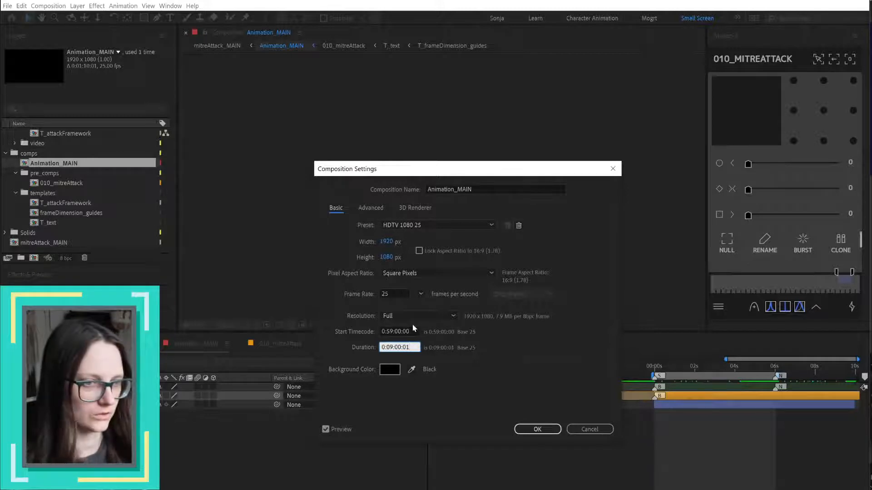
key(Return)
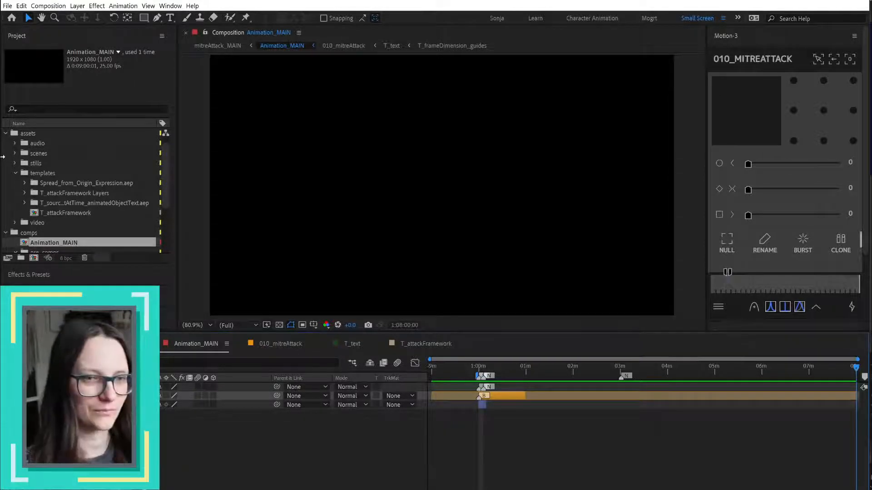
- Check the duration in Animation_MAIN's composition settings without changing anything
drag(3, 156, 359, 160)
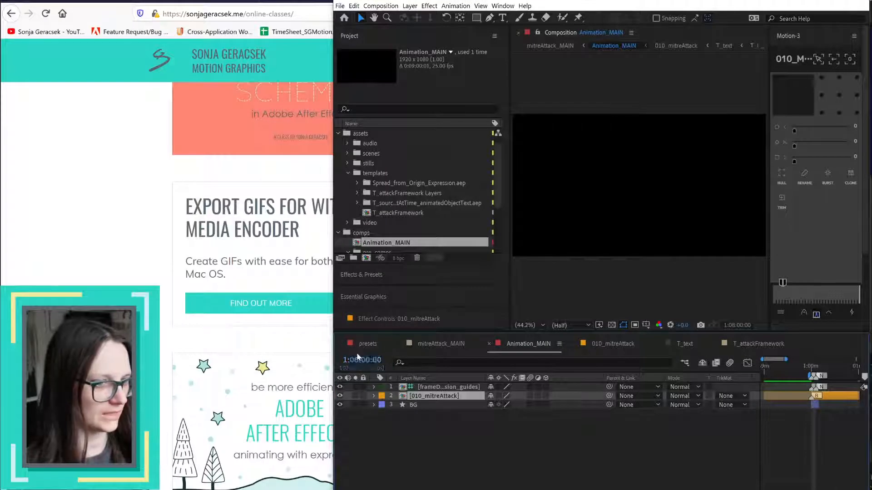
right_click(518, 485)
click(536, 489)
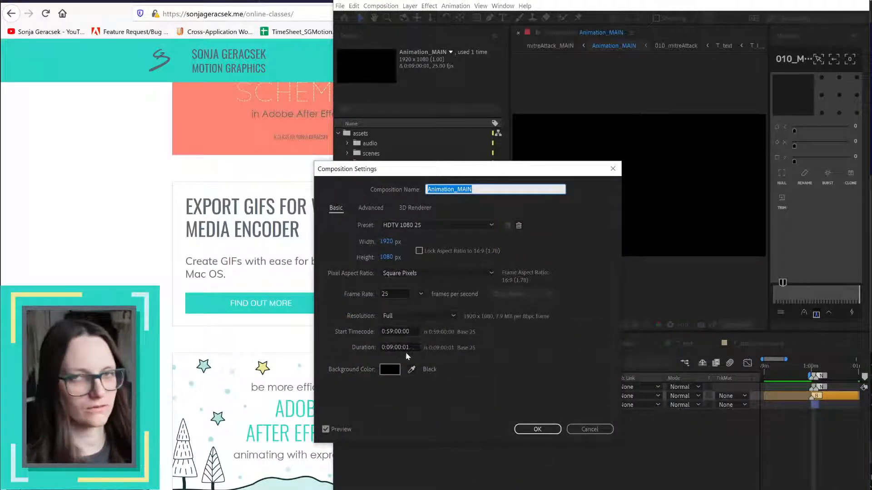
click(547, 430)
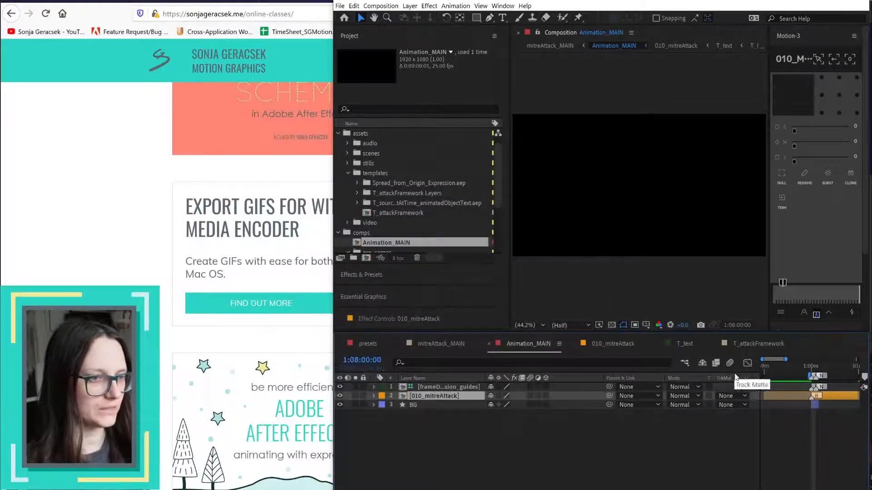
- Set the T_text composition's duration to 0:09:00:01
click(683, 345)
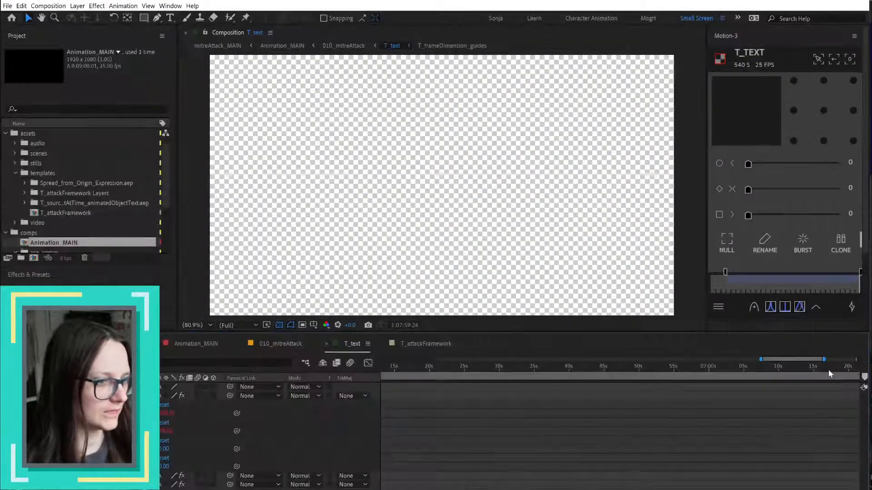
key(shift+Home)
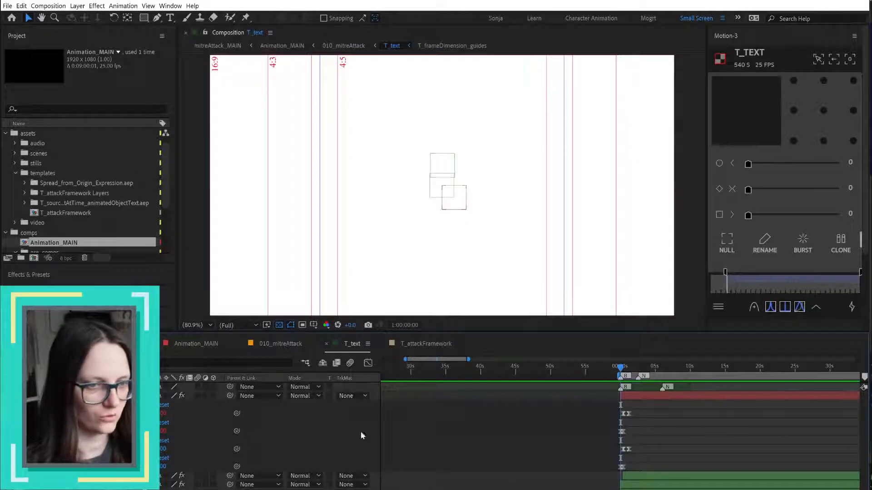
right_click(347, 421)
click(395, 438)
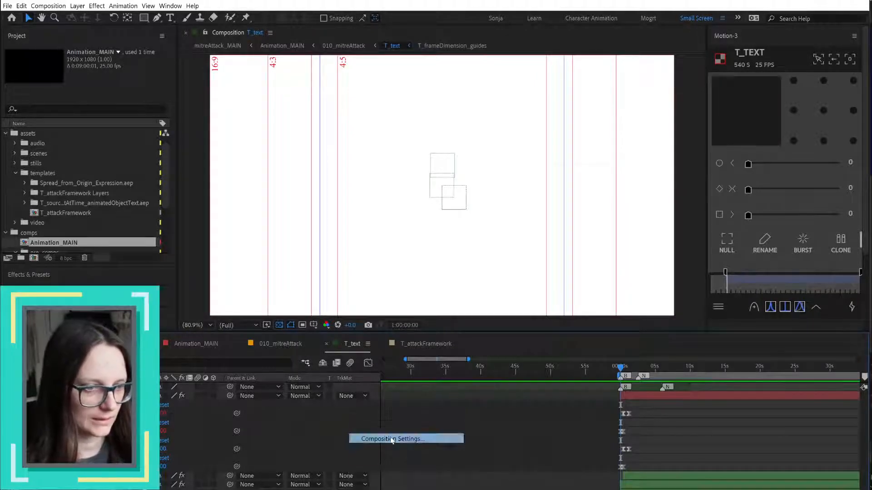
click(411, 348)
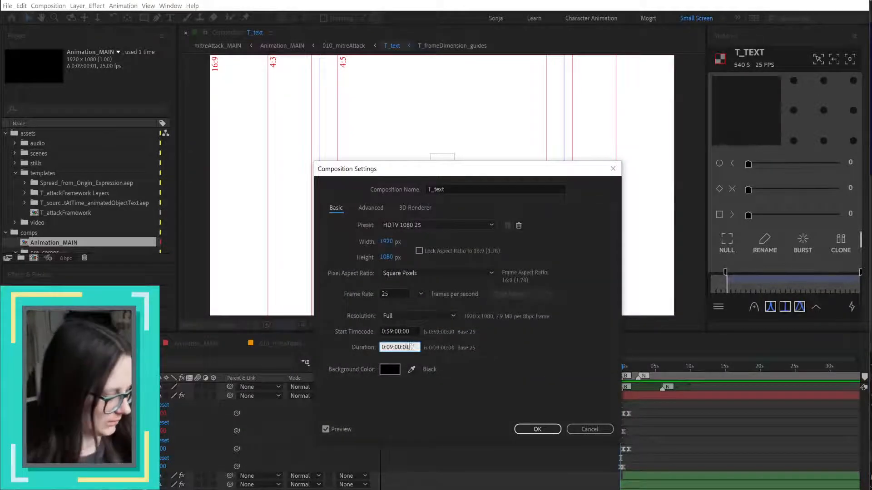
key(Return)
- Set the 010_mitreAttack composition's duration to 0:09:00:01
click(286, 346)
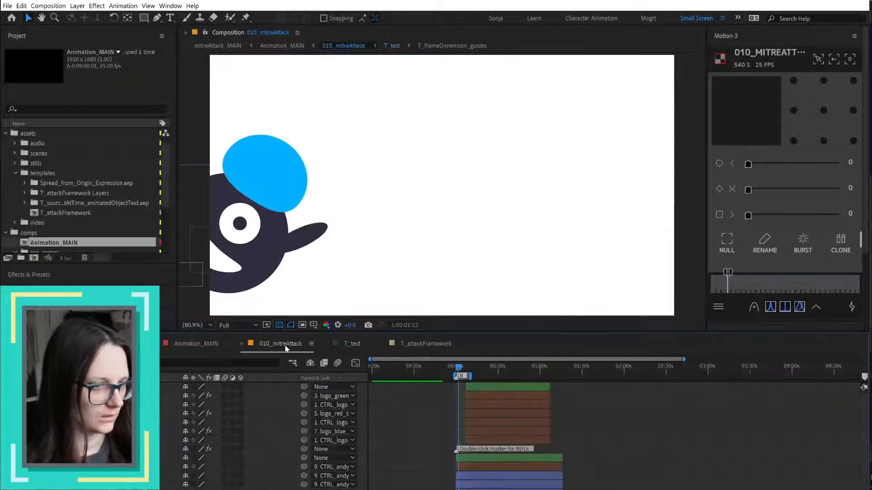
key(End)
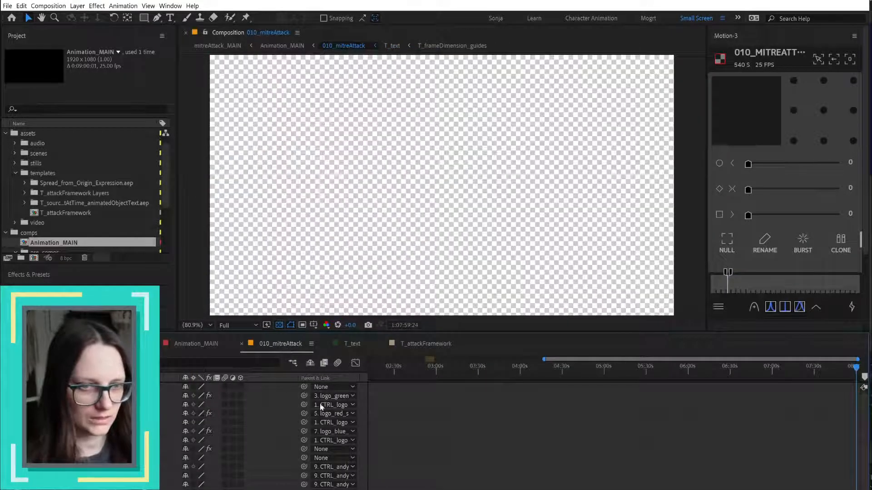
right_click(271, 420)
click(295, 433)
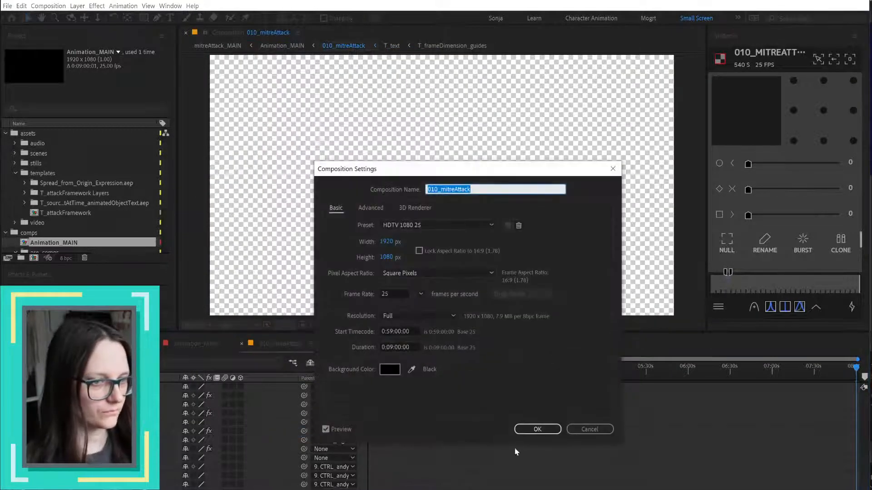
click(400, 347)
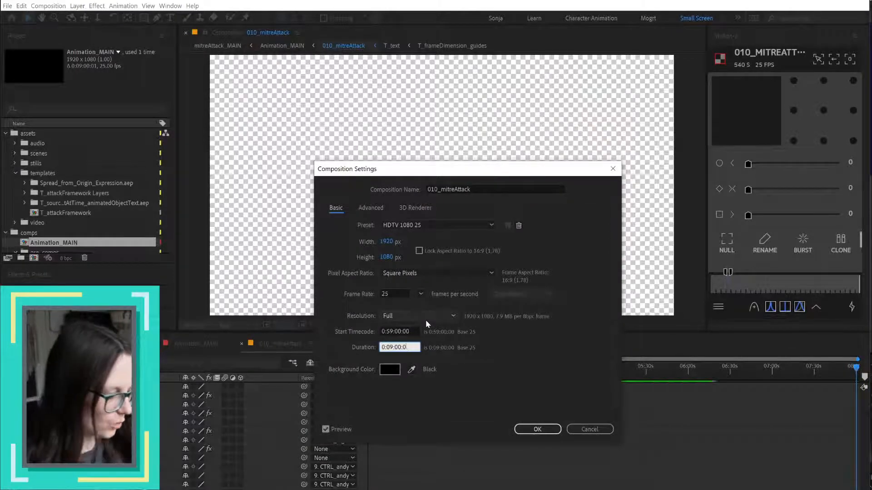
key(Return)
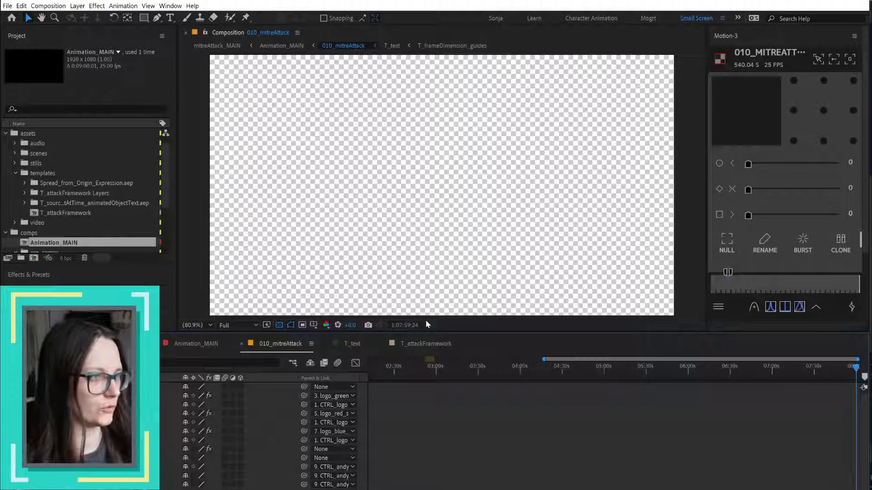
- Return the current time in 010_mitreAttack to 1:00:00:00, save the project and close that composition's timeline
key(shift+Home)
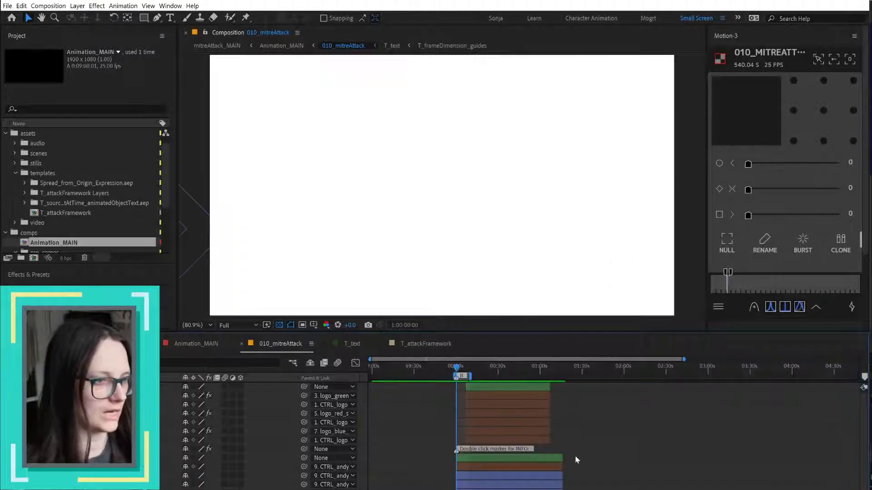
key(minus)
key(ctrl+s)
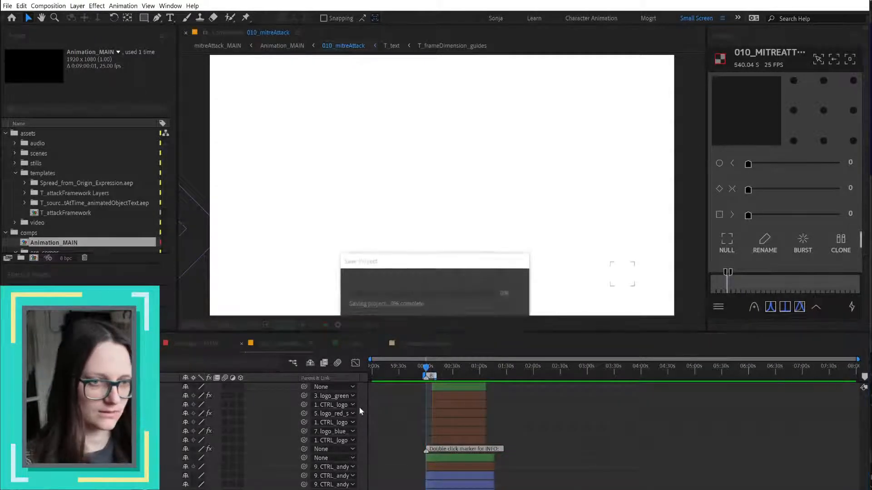
click(242, 343)
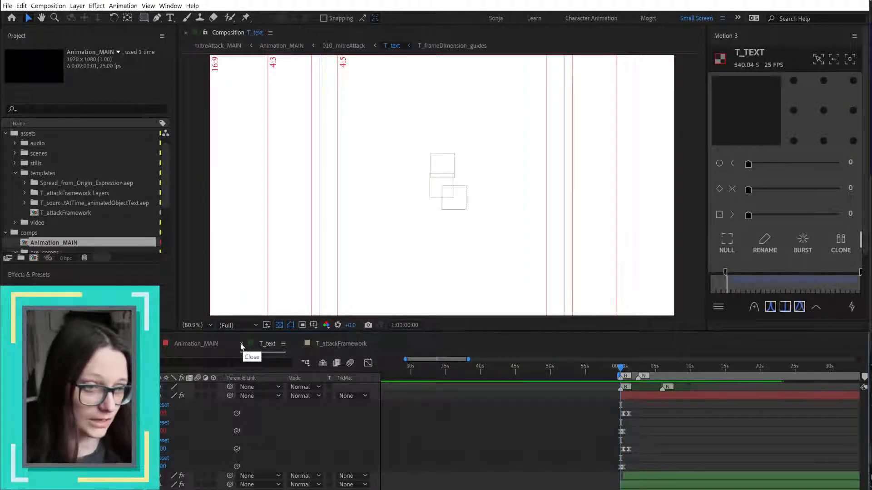
- Close the T_text and T_attackFramework timelines and extend the 010_mitreAttack layer to the end of Animation_MAIN
click(242, 346)
click(243, 345)
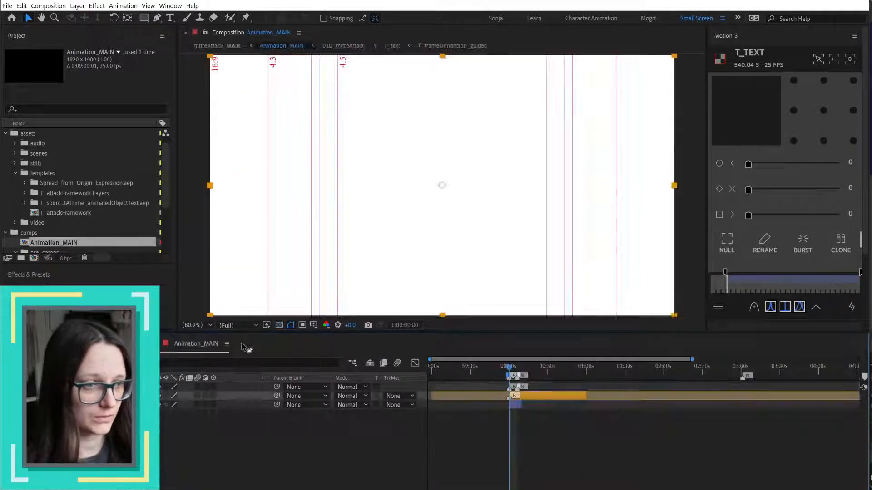
scroll(101, 247, down, 3)
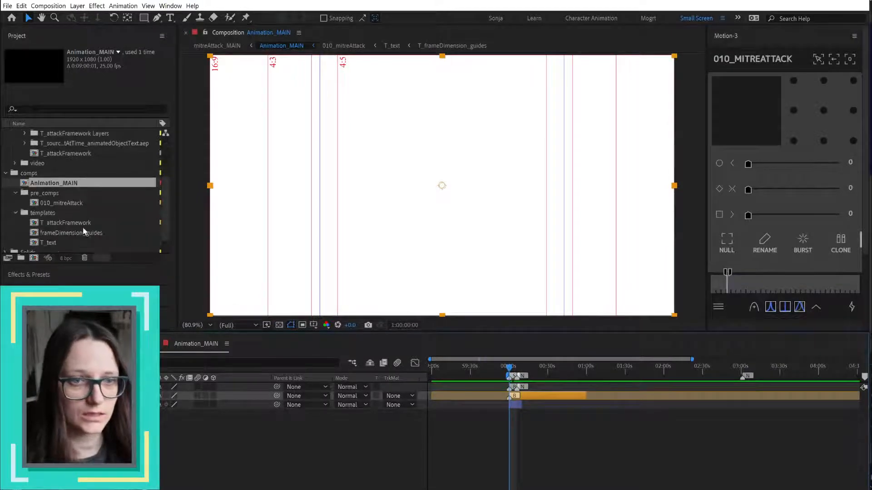
scroll(605, 451, down, 2)
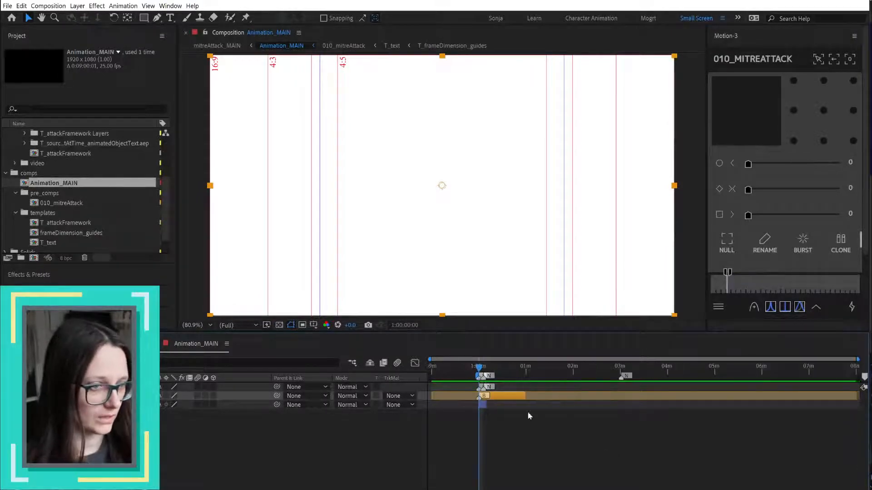
drag(524, 396, 857, 396)
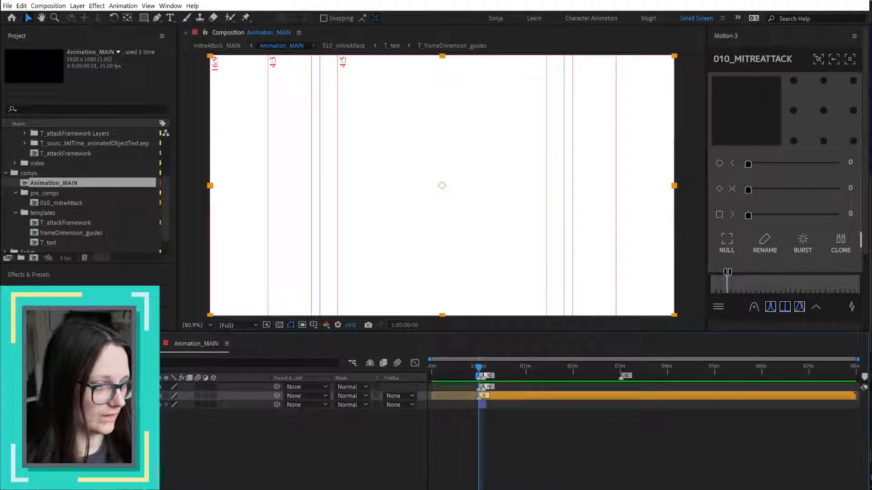
- Move the current time to 1:07:37:00 and shift Animation_MAIN's N marker near the three-minute mark to it
drag(809, 374, 838, 371)
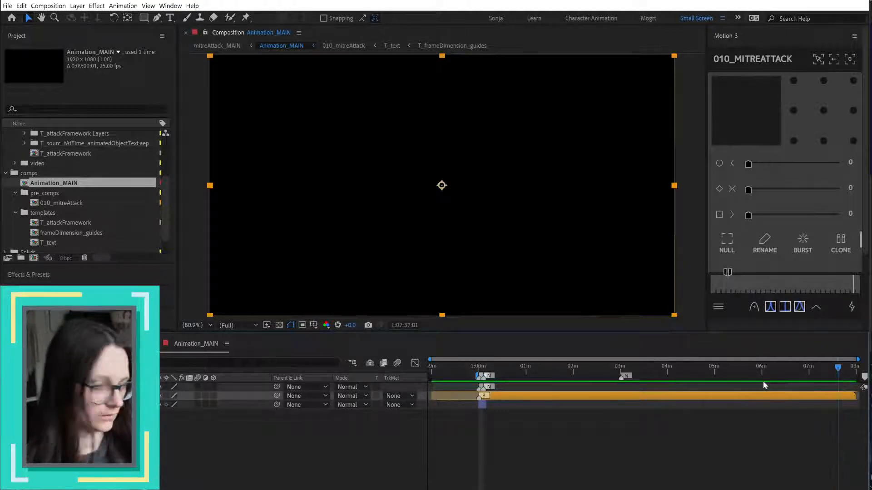
mouse_move(622, 378)
mouse_down()
mouse_move(818, 377)
mouse_move(835, 385)
mouse_up()
click(722, 486)
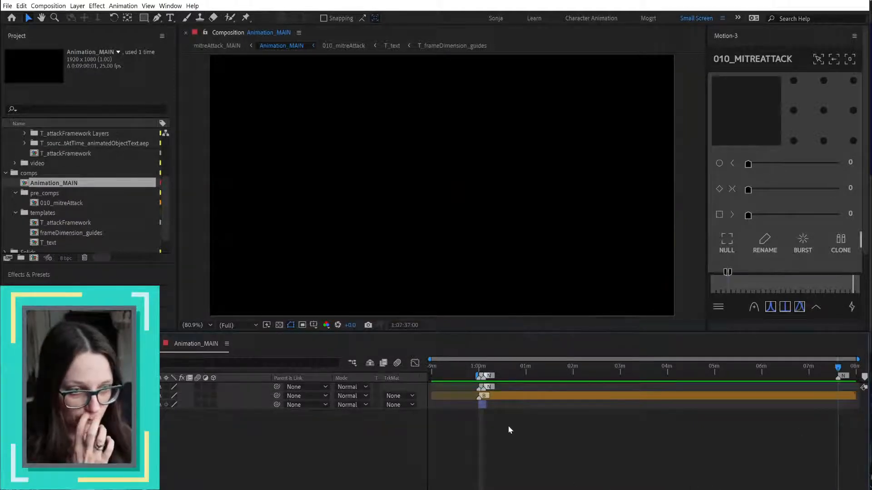
- Examine the guides, 010_mitreAttack and shape layers across the first ten seconds of Animation_MAIN, with the current time at 1:00:10:00
scroll(480, 394, up, 3)
scroll(480, 394, up, 1)
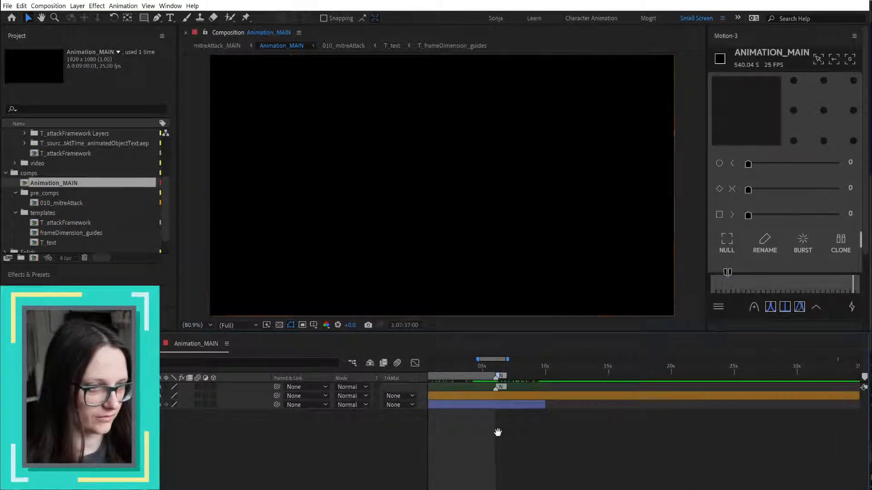
drag(498, 432, 639, 452)
scroll(619, 435, up, 1)
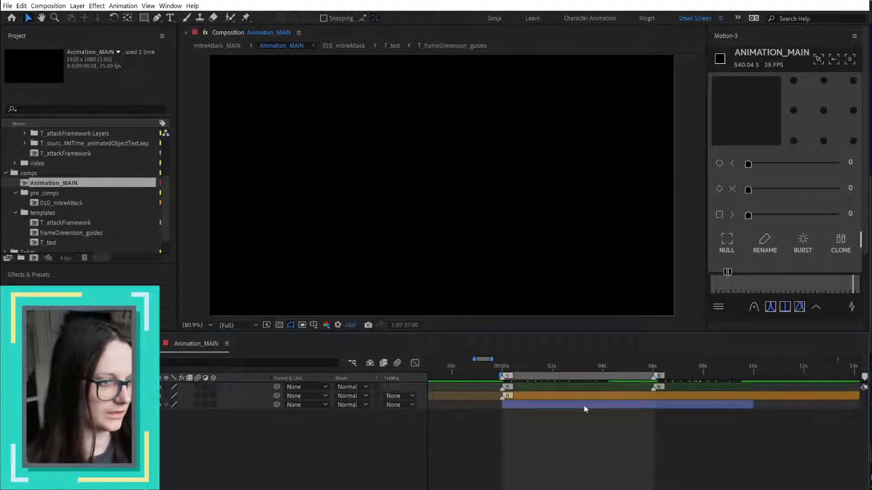
click(530, 406)
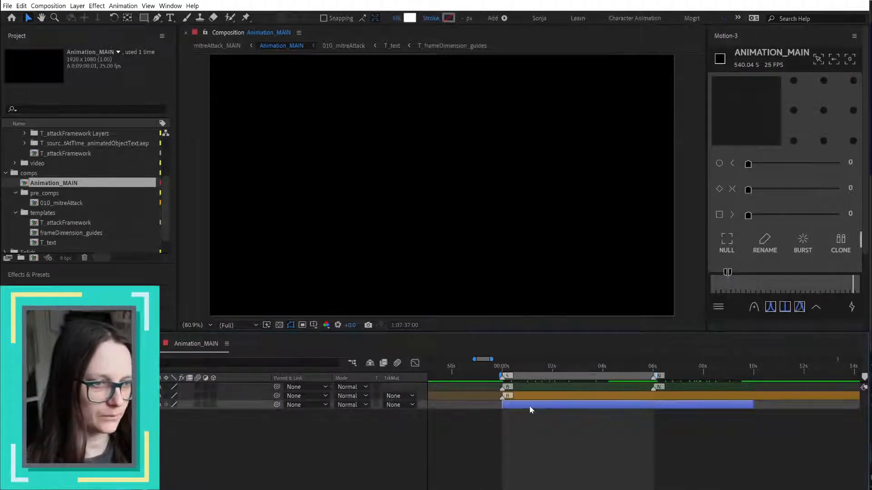
click(525, 397)
click(542, 387)
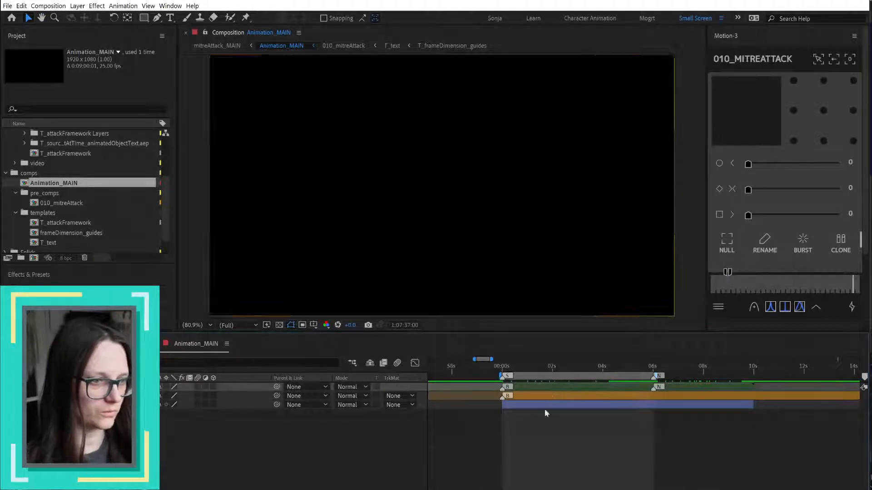
click(717, 407)
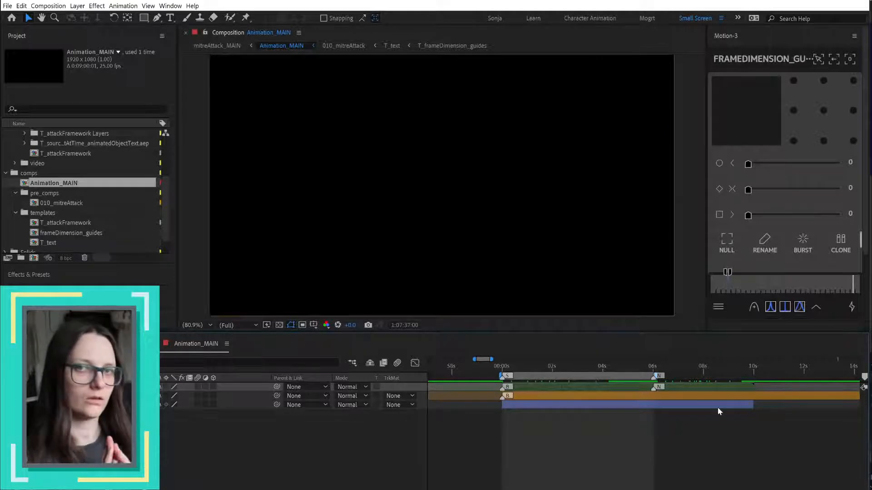
click(713, 424)
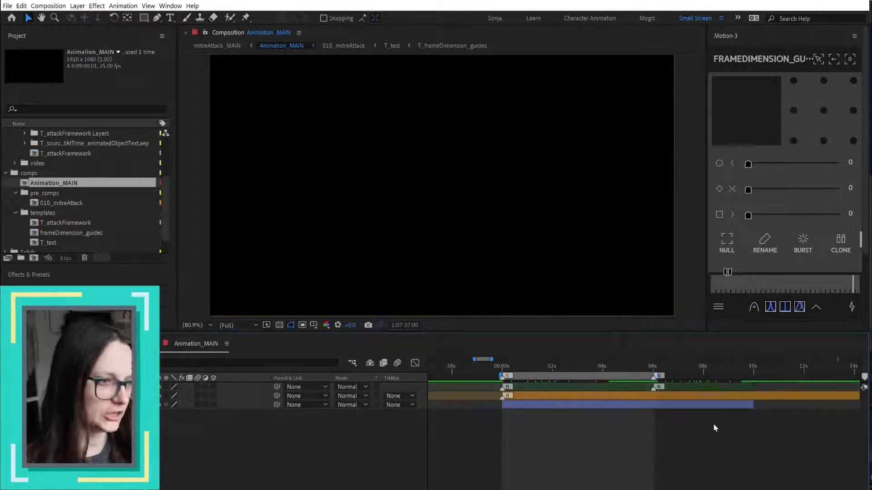
click(745, 389)
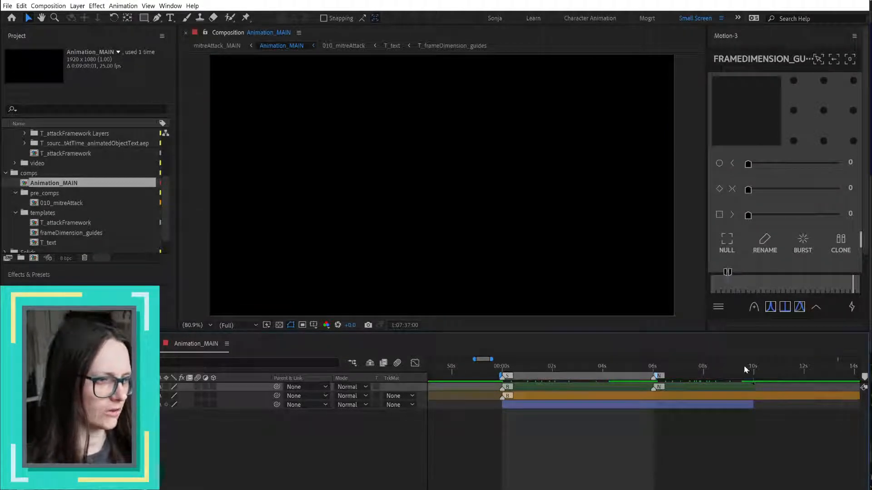
drag(745, 367, 757, 372)
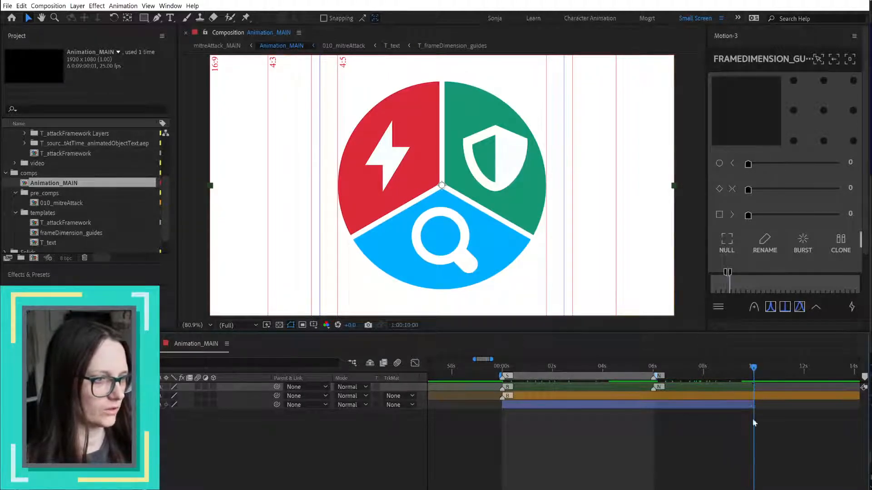
click(769, 397)
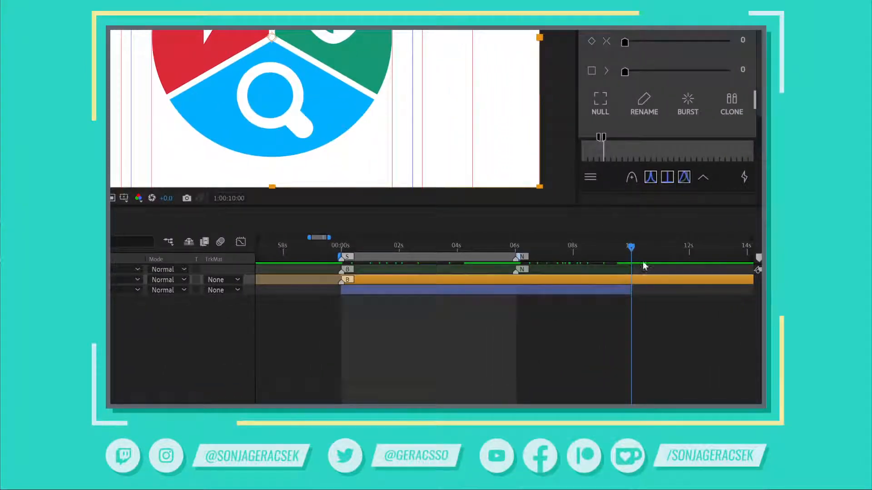
- Try offsetting a duplicate of the frameDimension_guides layer by about 3 seconds, and delete the duplicate
click(612, 271)
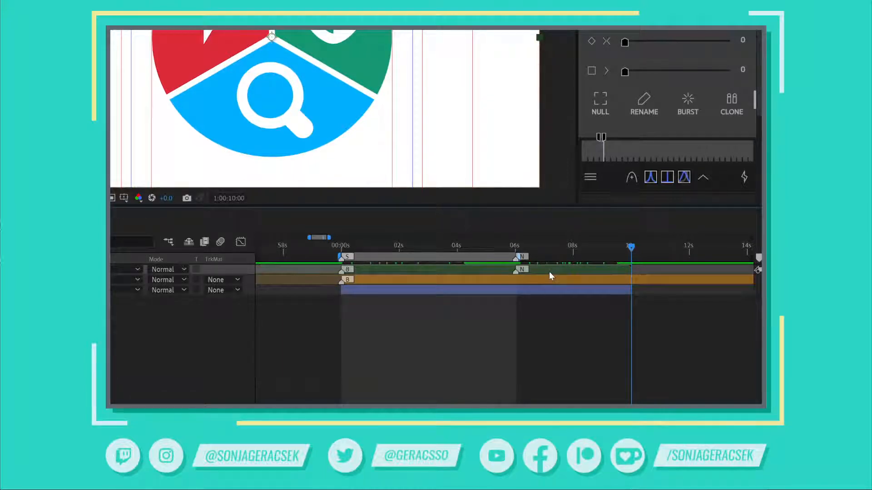
key(ctrl+d)
drag(465, 268, 545, 263)
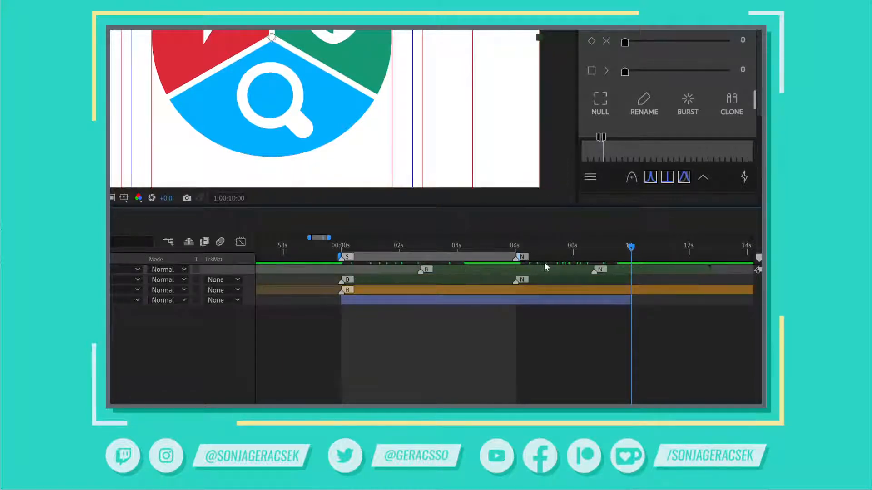
mouse_move(632, 247)
mouse_down()
mouse_move(609, 245)
mouse_move(651, 242)
mouse_move(585, 242)
mouse_move(691, 226)
mouse_up()
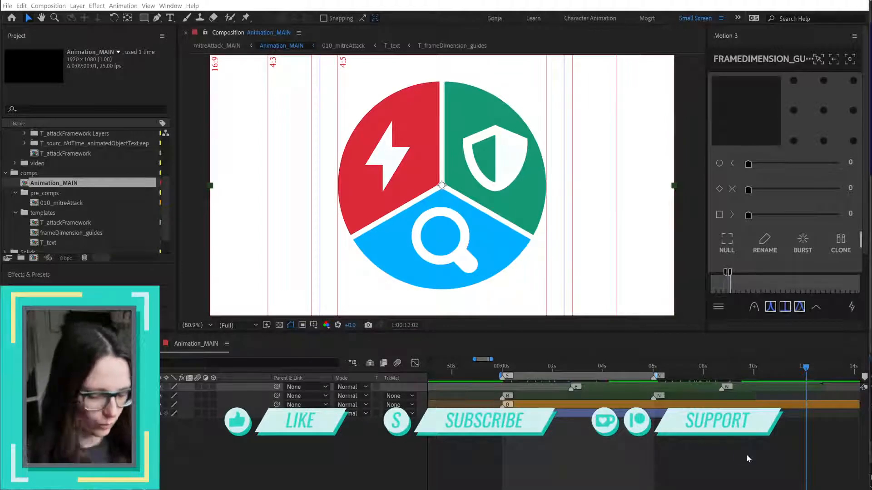
click(779, 384)
key(Delete)
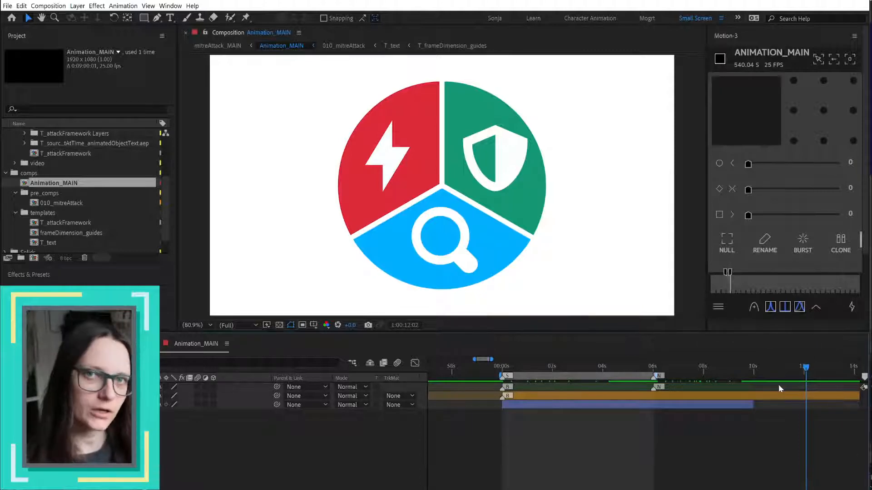
- Try trimming the end of the 010_mitreAttack layer to 1:00:12:02, and undo the trim
click(759, 397)
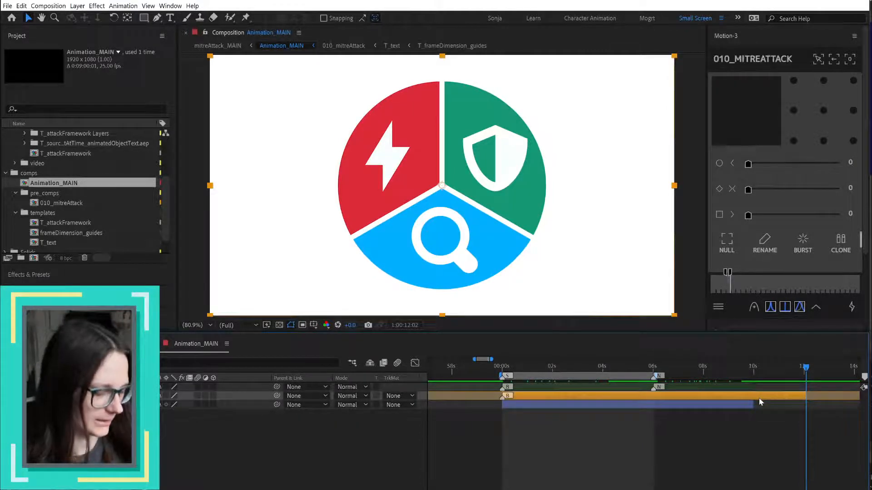
click(802, 403)
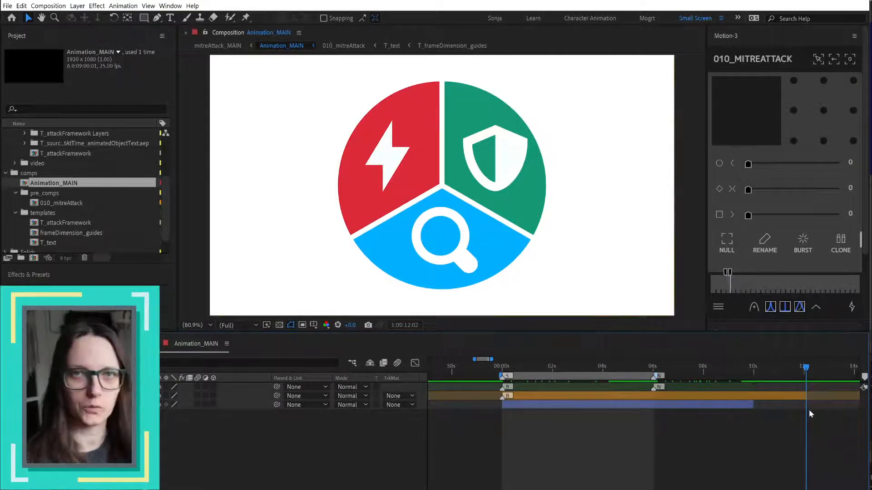
key(ctrl+z)
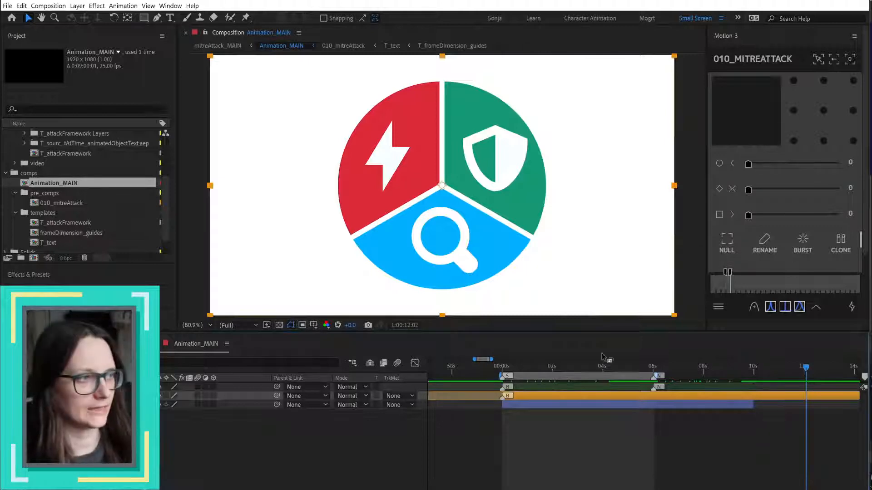
- Return Animation_MAIN's current time to 1:00:00:00 and open the T_attackFramework template composition at that same time
click(217, 457)
drag(528, 368, 503, 370)
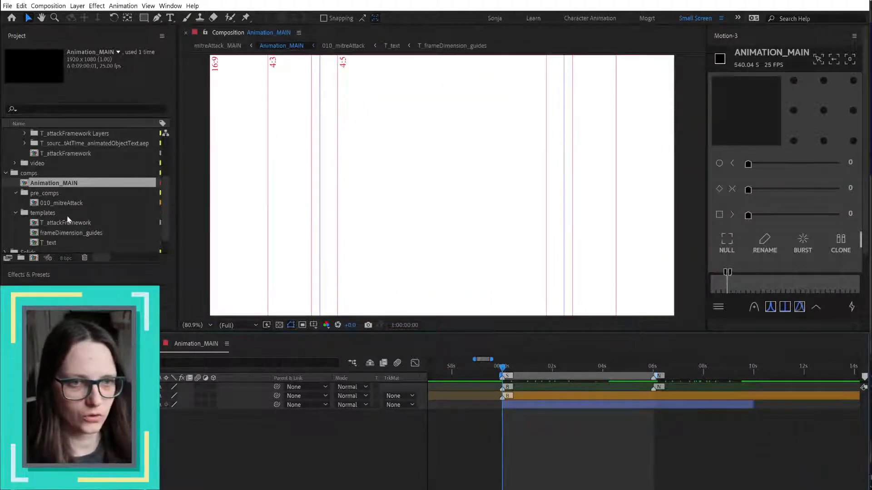
double_click(86, 223)
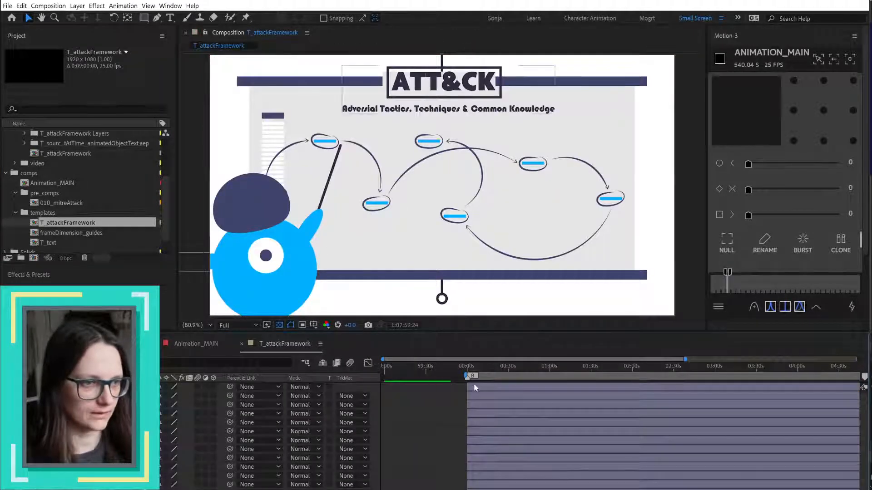
click(468, 367)
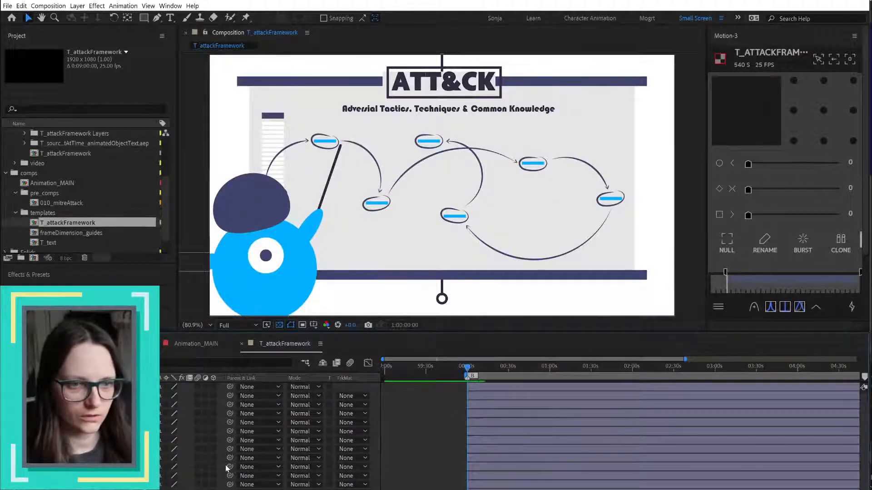
- Set the label colour of T_attackFramework's title layer to grey, and toggle the layer's visibility off and on
click(448, 89)
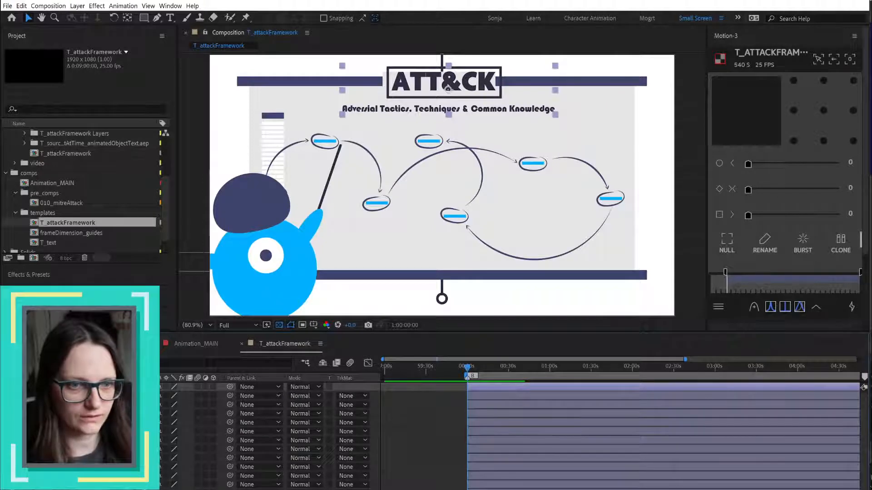
right_click(86, 387)
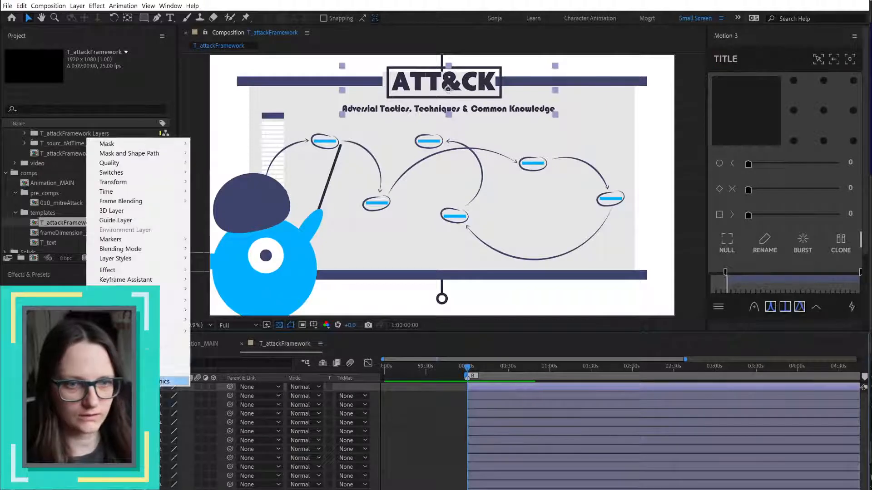
click(134, 222)
click(40, 387)
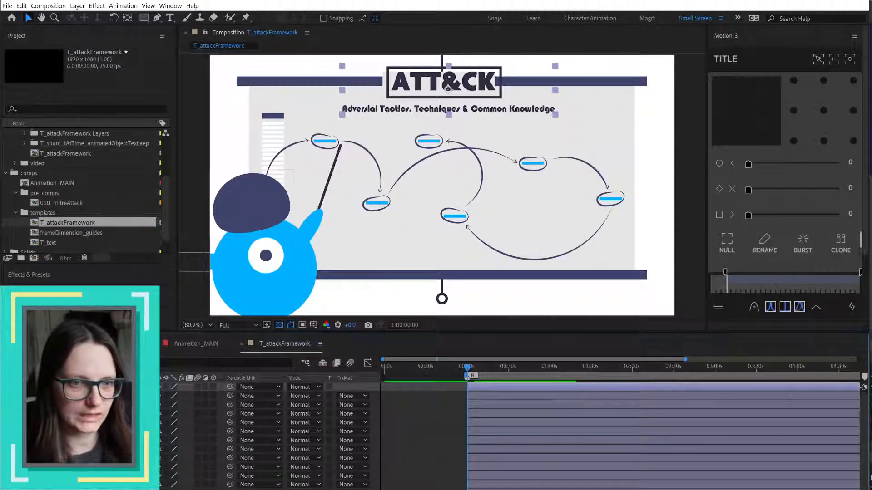
click(59, 327)
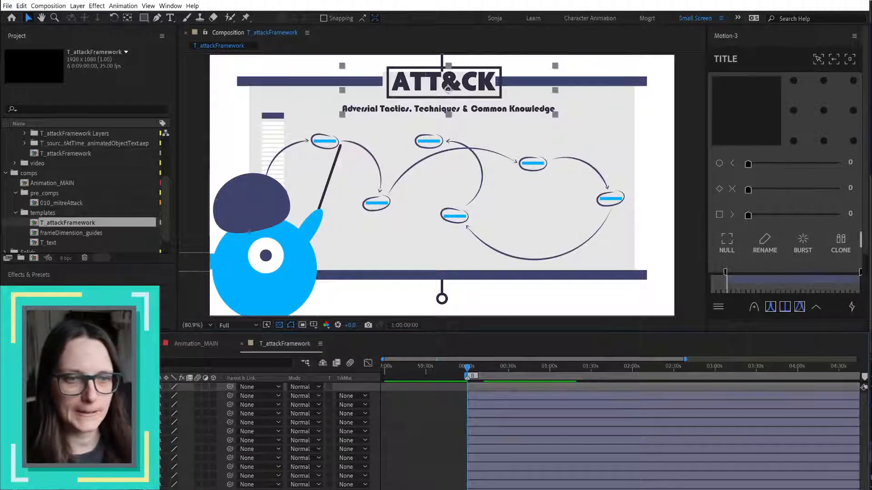
click(7, 386)
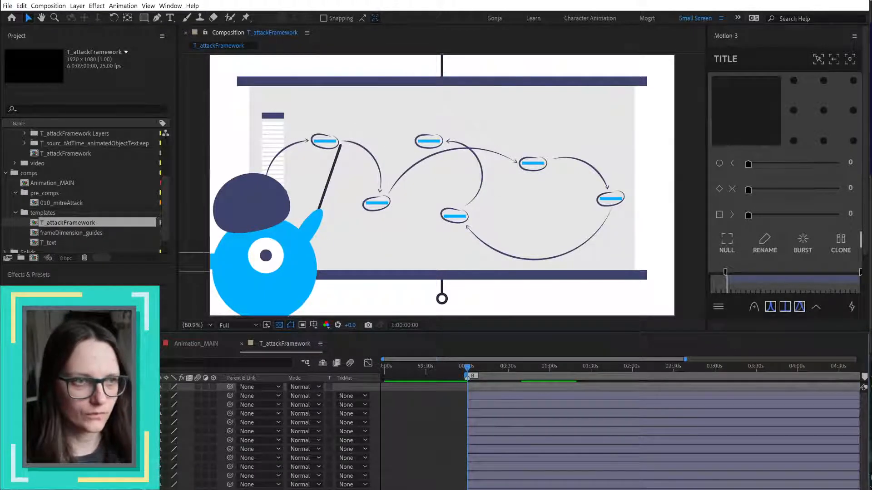
click(8, 387)
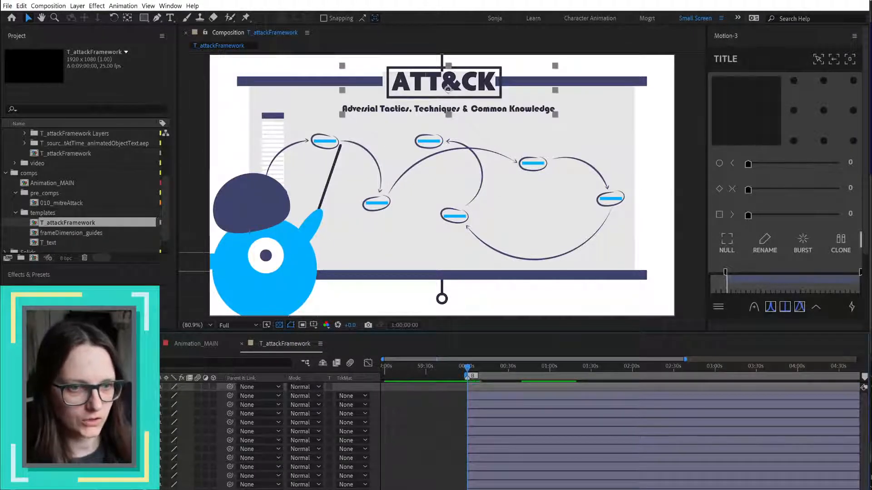
- Set the label colour of the 11 professor character layers to teal, leaving out the arrow layer, and select the Prof_Body layer
click(40, 396)
shift+click(40, 489)
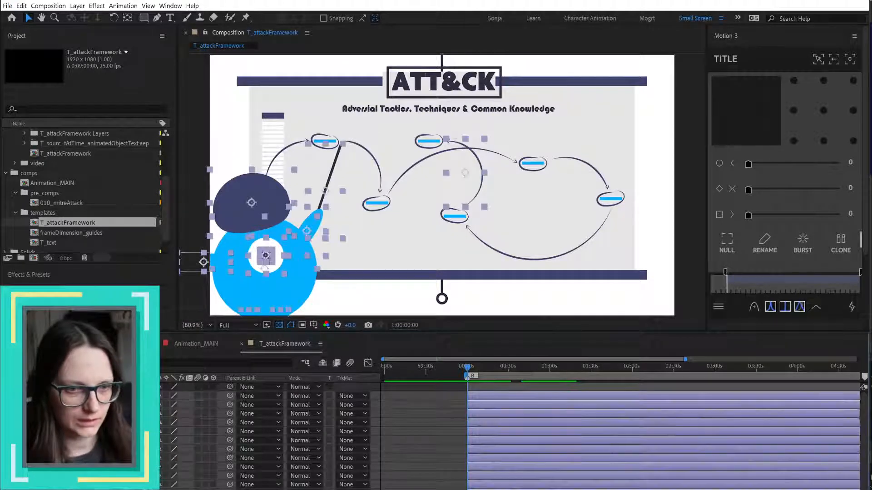
ctrl+click(40, 484)
ctrl+click(40, 489)
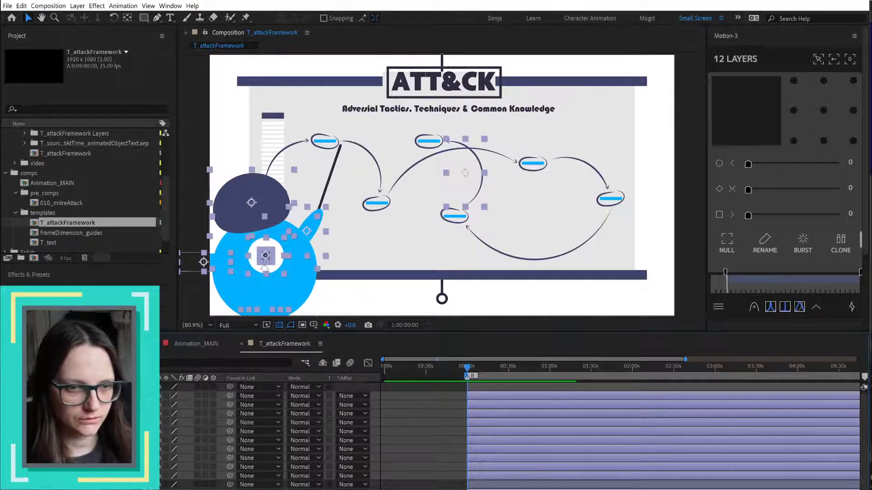
ctrl+click(40, 485)
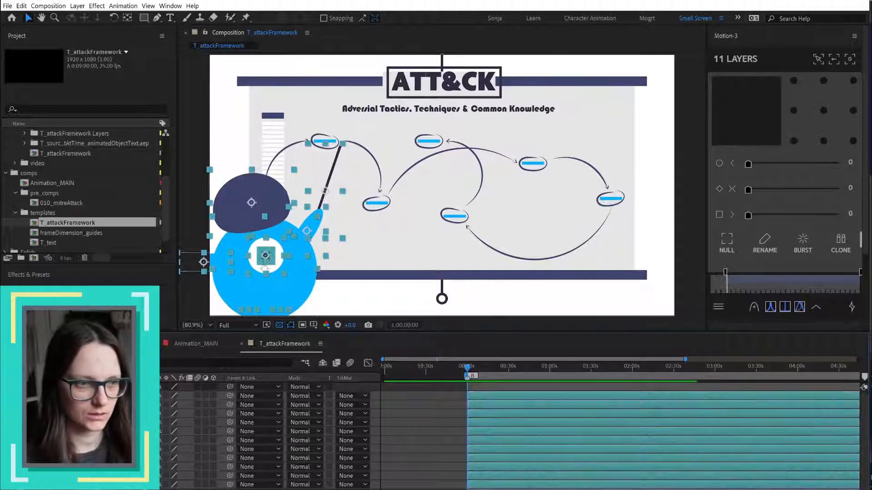
click(91, 489)
click(105, 476)
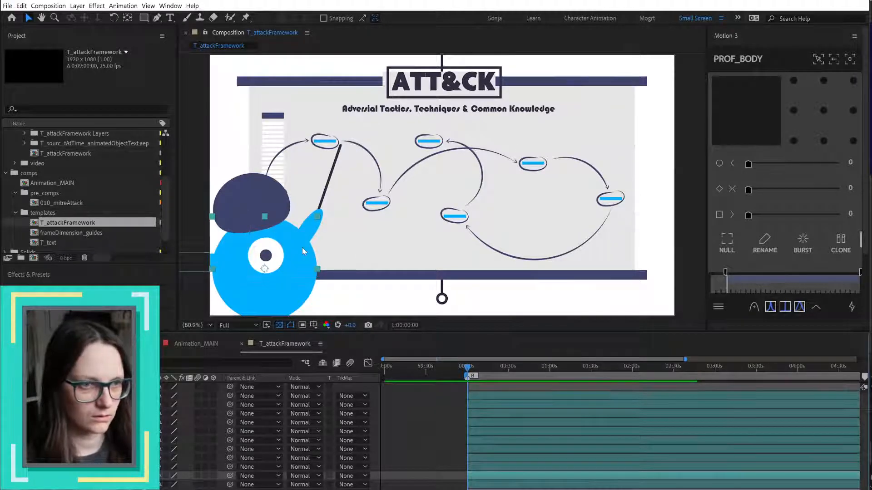
- Create a null control at the Prof_Body layer's centre with the body parented to it, and rename the null CTRL_prof
scroll(301, 247, down, 2)
scroll(290, 249, up, 2)
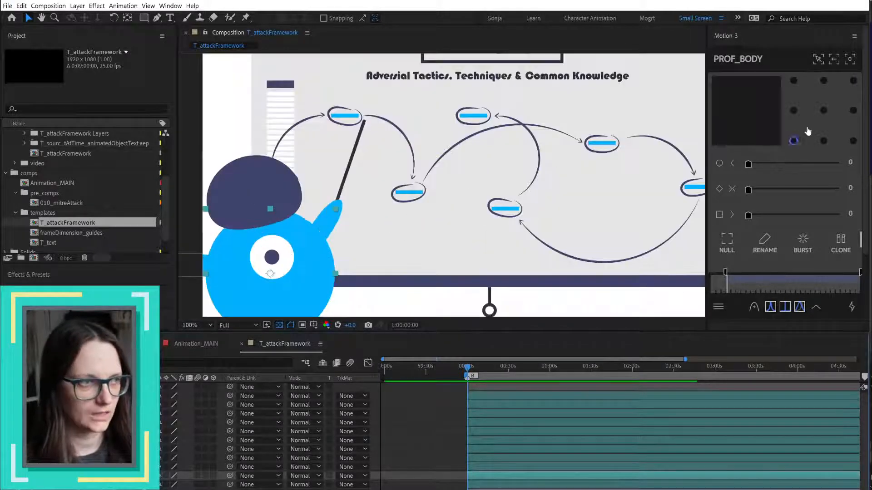
key(shift+slash)
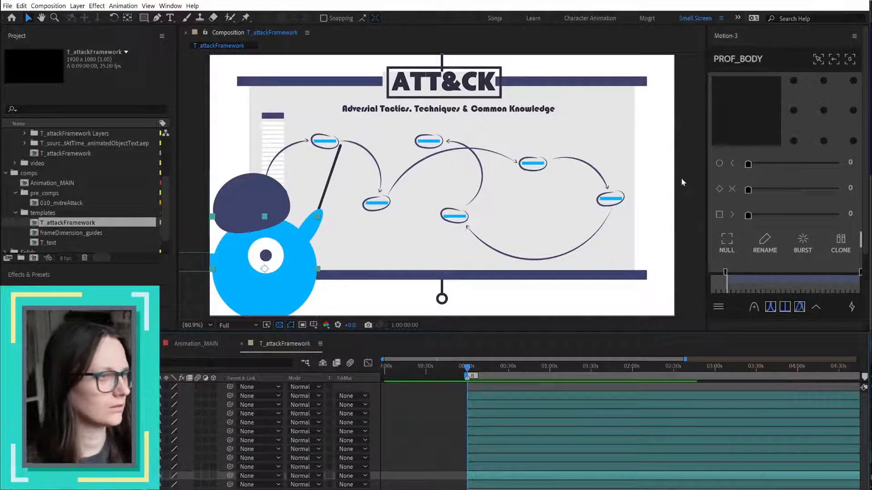
click(726, 243)
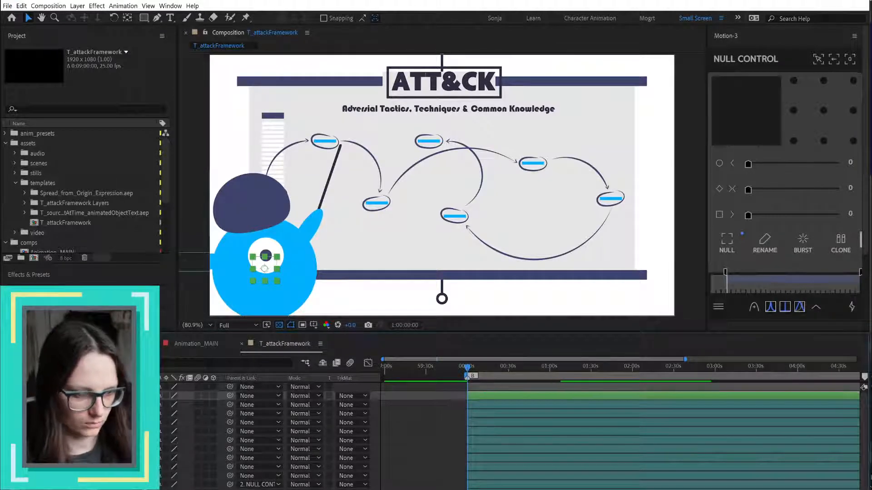
key(Return)
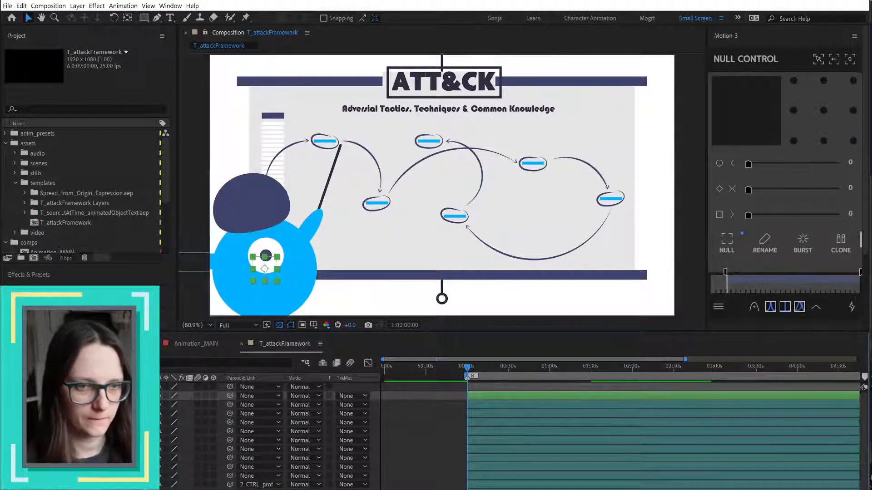
- Parent all the professor character layers to the CTRL_prof null
click(114, 404)
shift+click(113, 485)
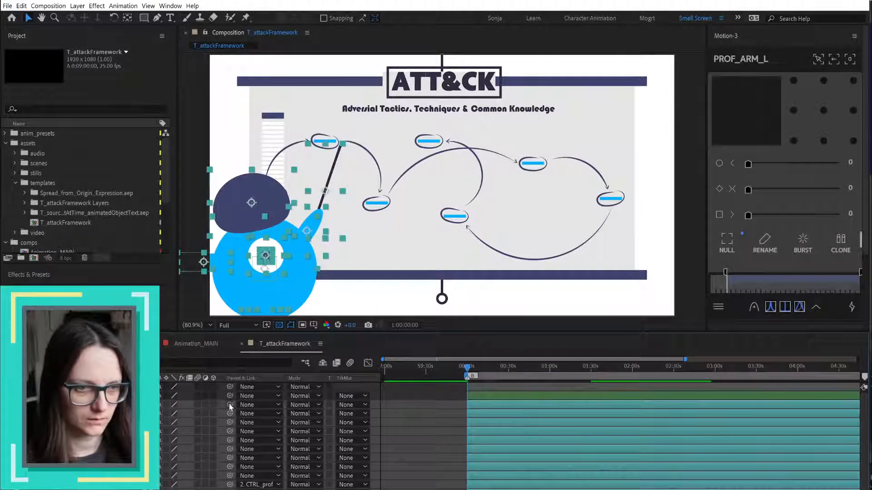
drag(230, 405, 114, 396)
click(114, 396)
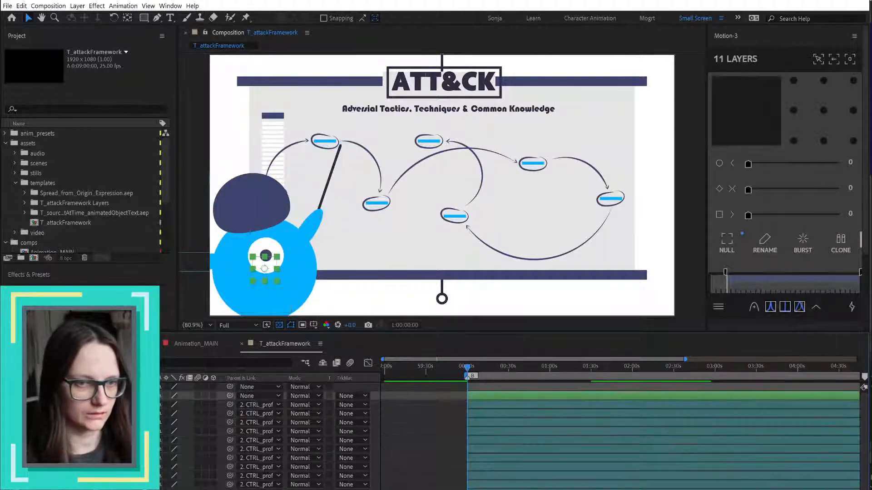
- Set the label colour of the 13 item arrow and item circle layers to blue
click(482, 173)
scroll(509, 436, down, 3)
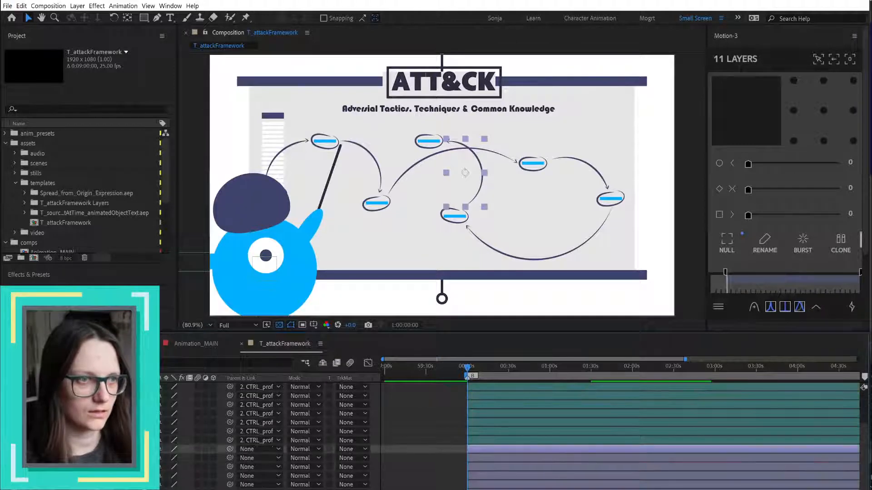
shift+click(114, 486)
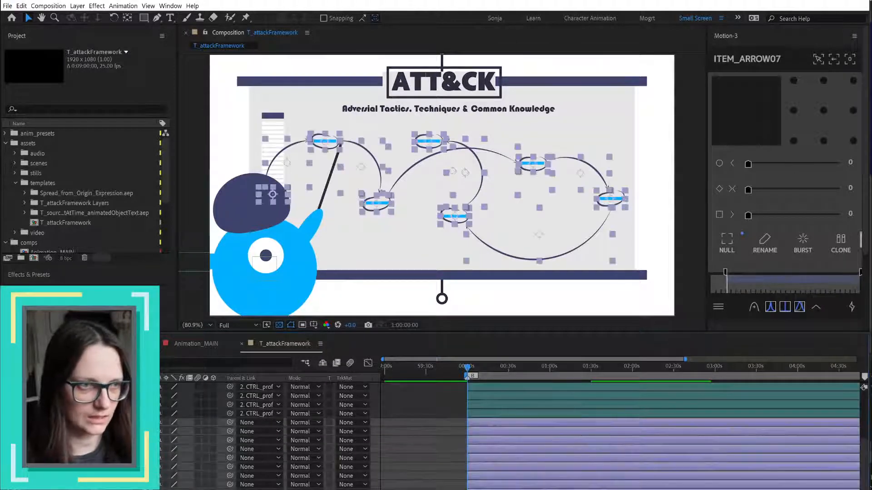
scroll(508, 436, down, 3)
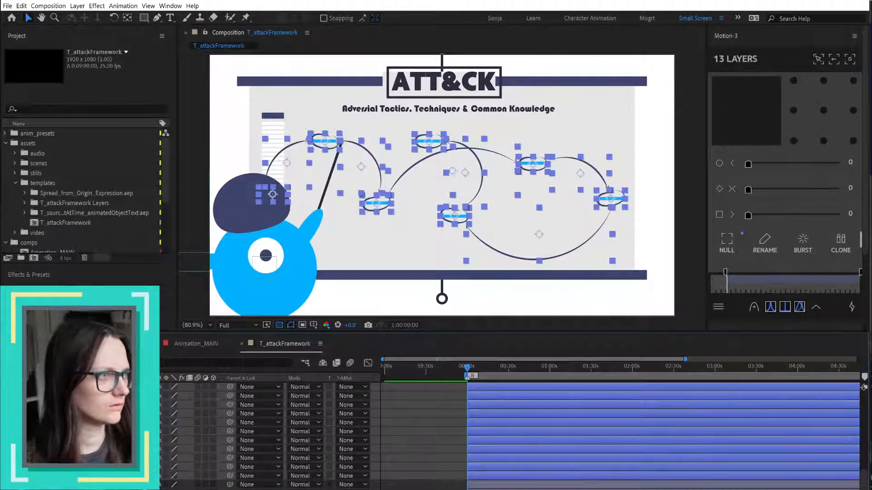
scroll(620, 436, down, 1)
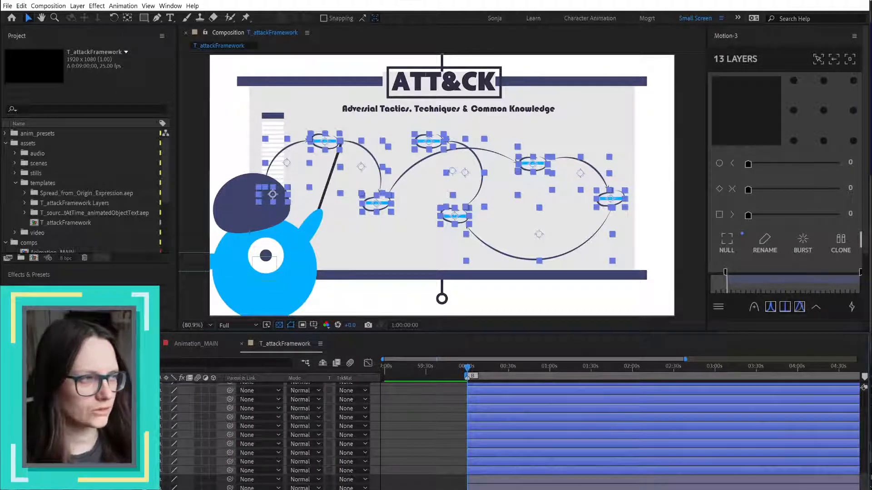
- Set the label colour of the seven item text layers, item_01 to item_07, to magenta
click(113, 479)
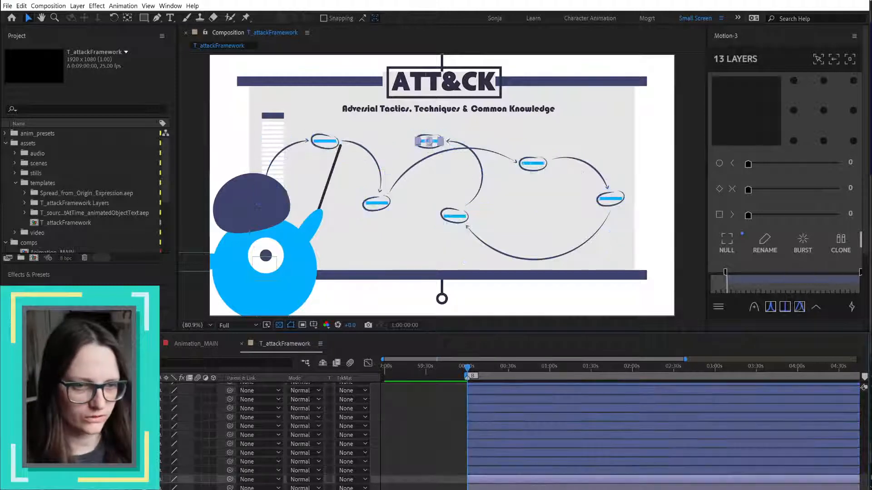
shift+click(114, 489)
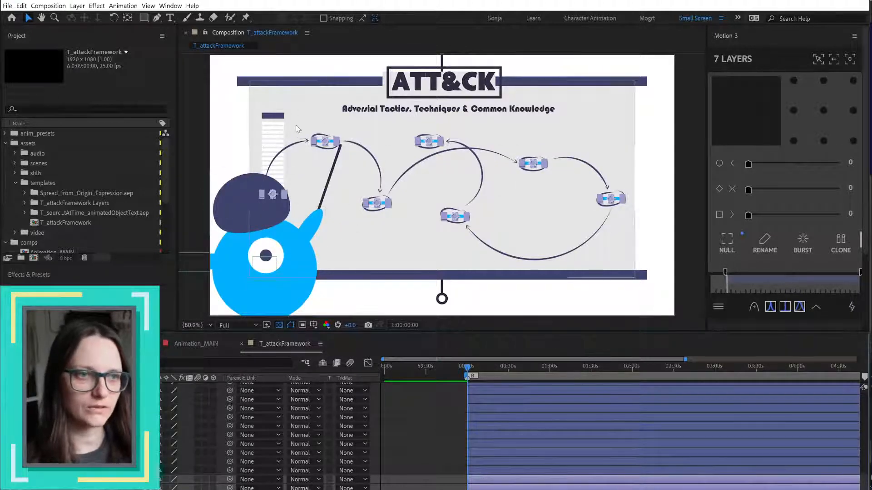
click(278, 134)
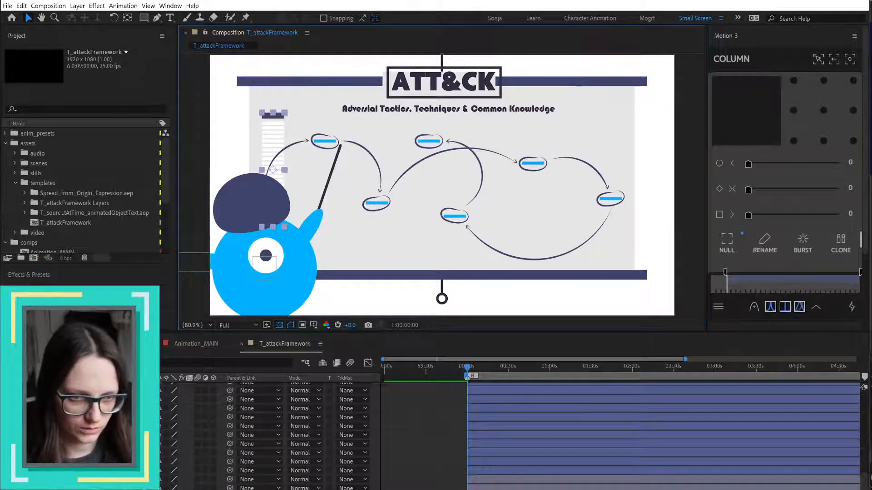
click(109, 480)
shift+click(109, 489)
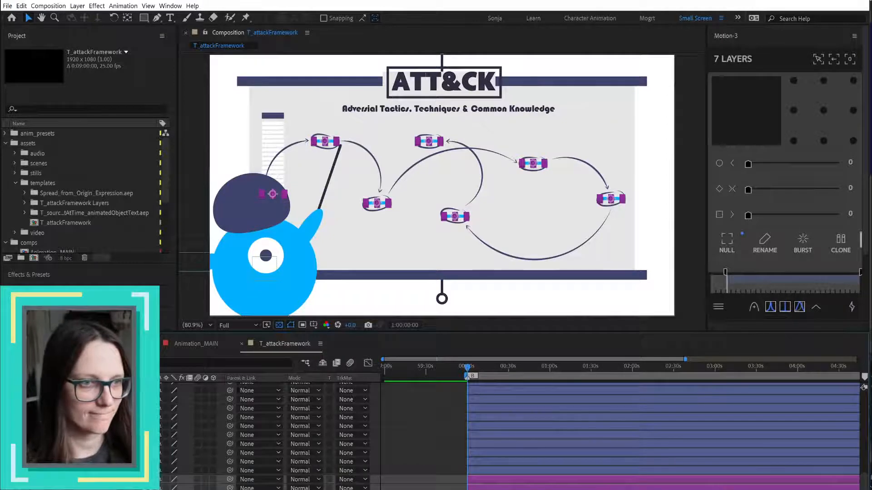
- Select the column layer, and instead select the five layers that make up the projection screen
click(273, 140)
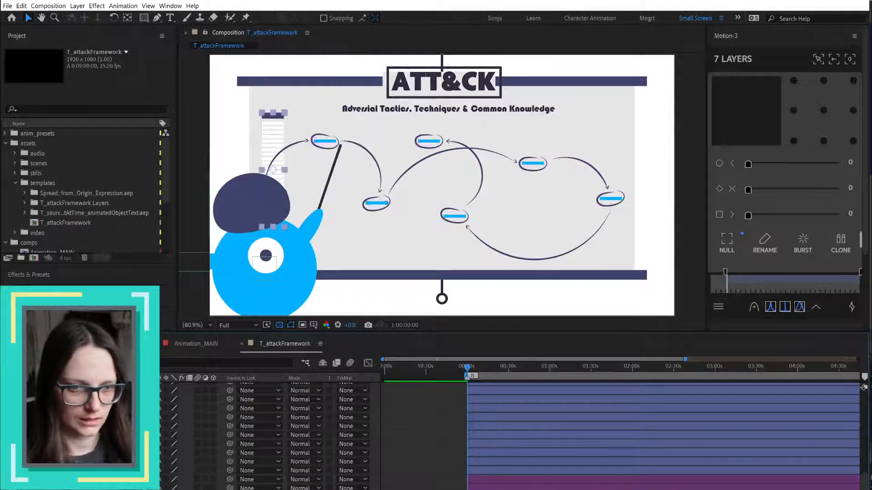
scroll(508, 436, up, 10)
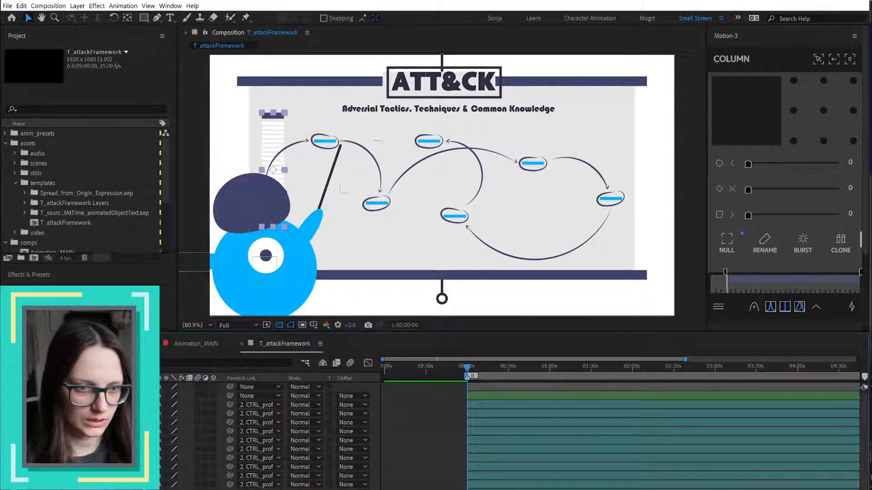
scroll(509, 436, down, 10)
click(509, 275)
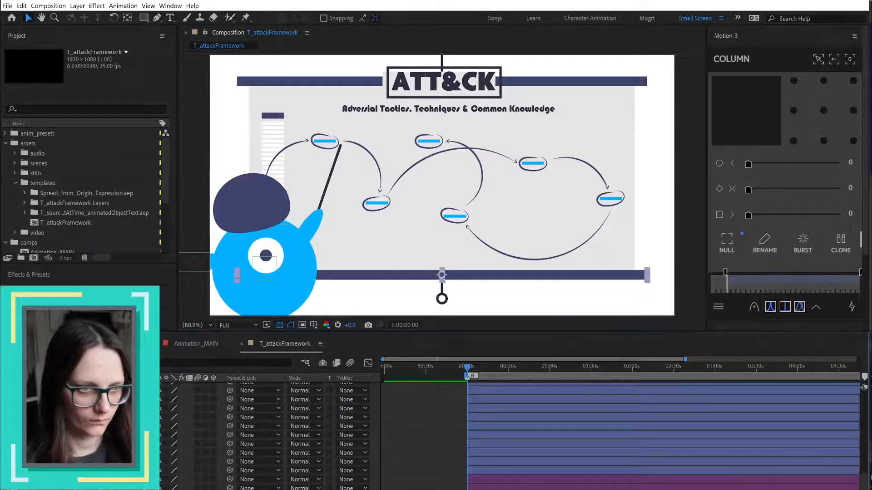
shift+click(91, 435)
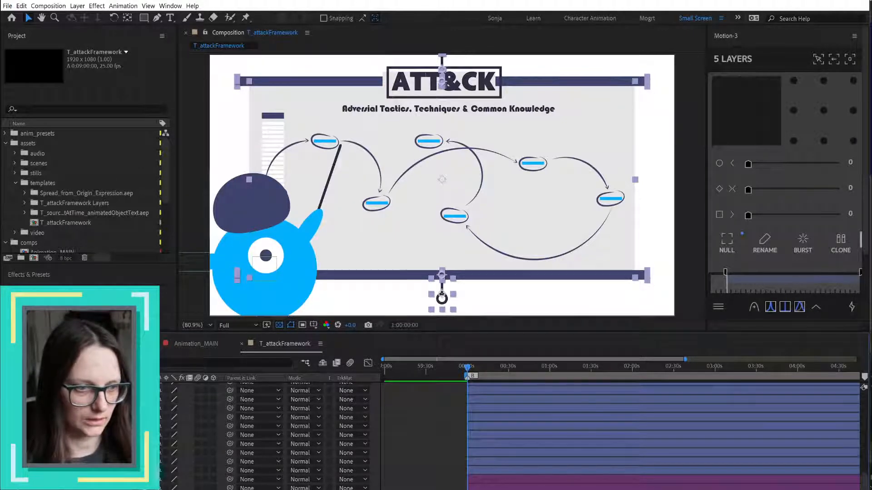
- Set the label colour of the BG layer to reddish brown and deselect all layers
click(272, 196)
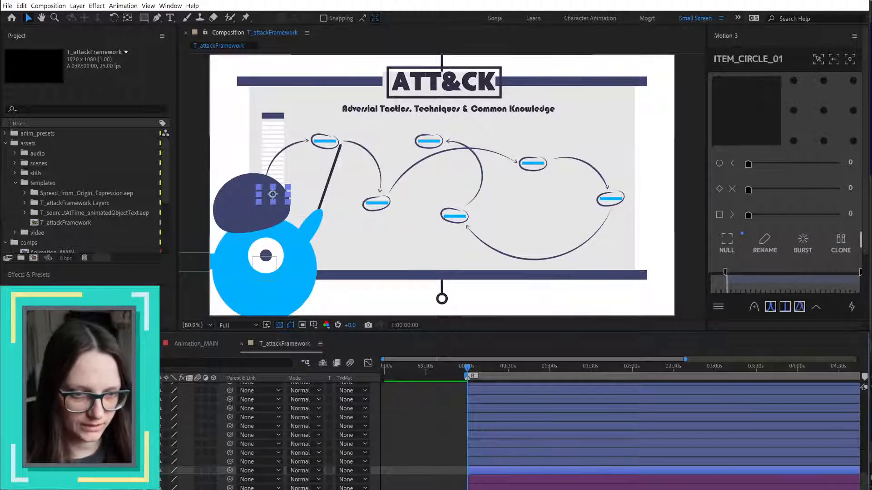
click(254, 291)
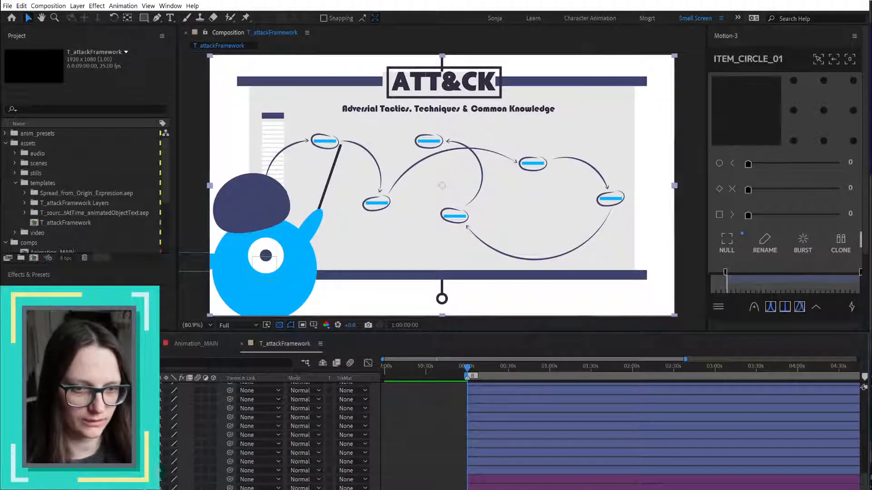
click(229, 149)
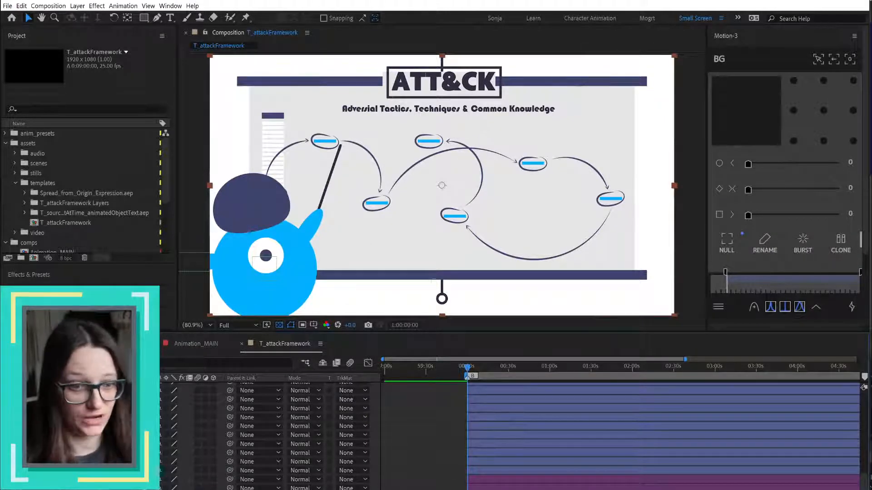
key(ctrl+shift+a)
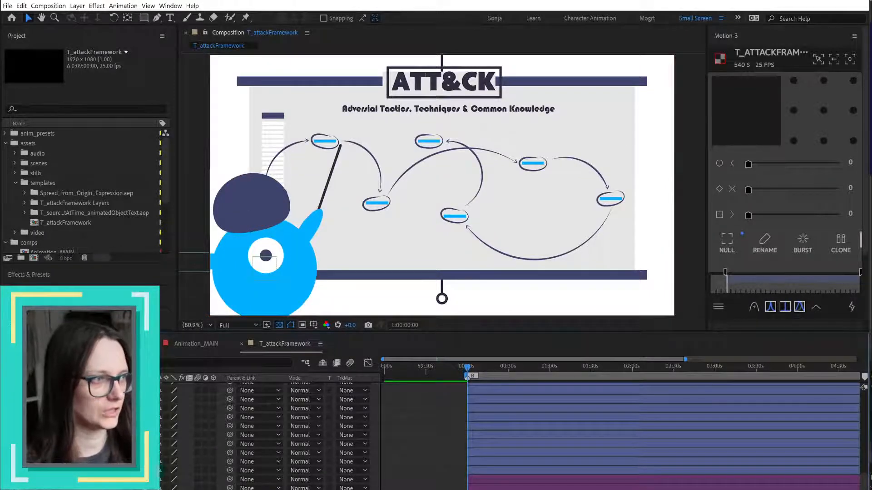
- Switch to T_attackFramework.ai in Illustrator and ungroup the column layer's artwork into individual rectangles
click(442, 62)
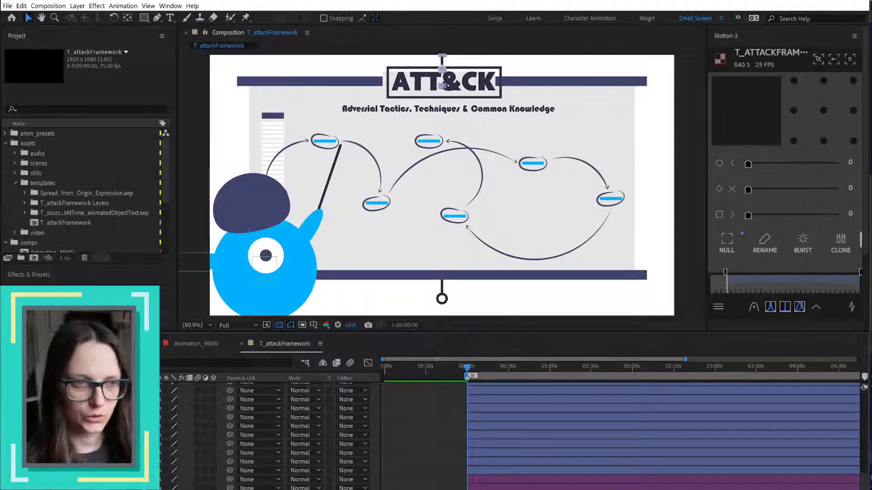
click(273, 141)
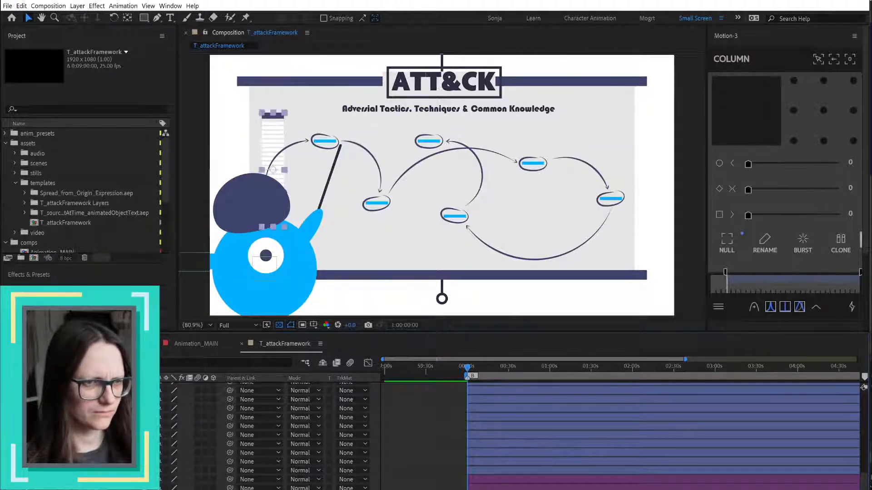
key(alt+Tab)
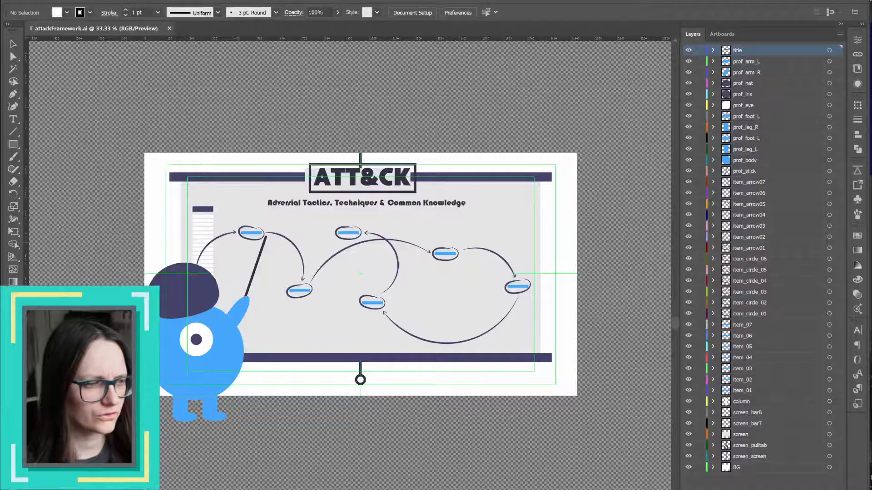
click(713, 402)
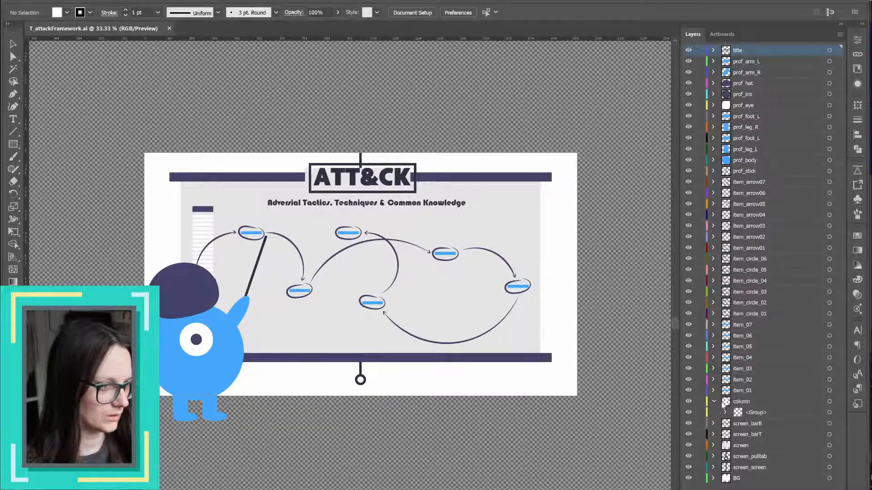
click(829, 401)
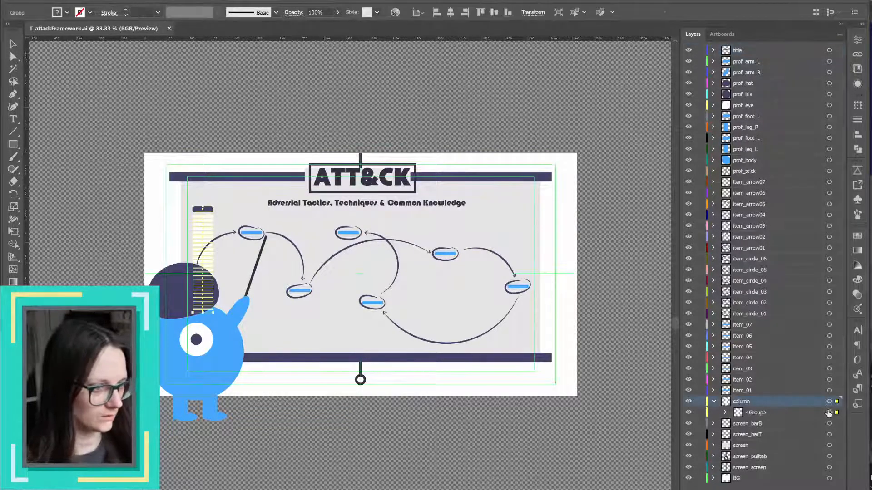
key(ctrl+shift+g)
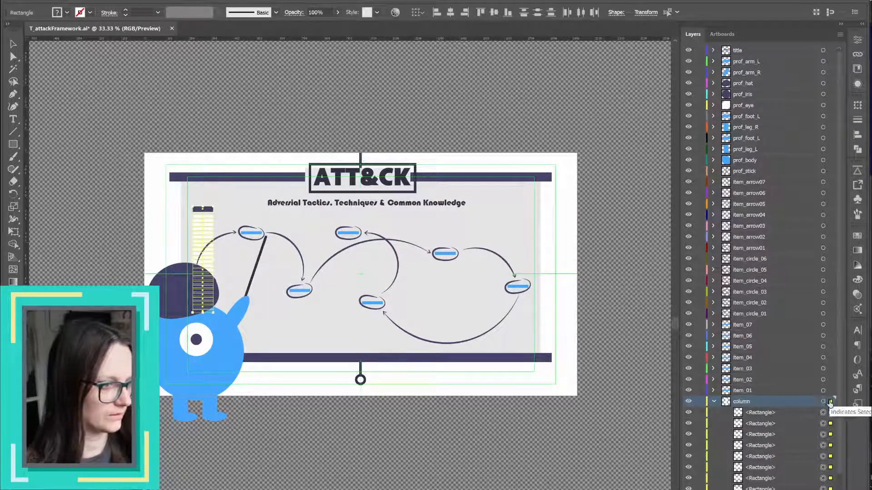
- Release the column layer's rectangles to separate sublayers, one rectangle per layer
click(823, 402)
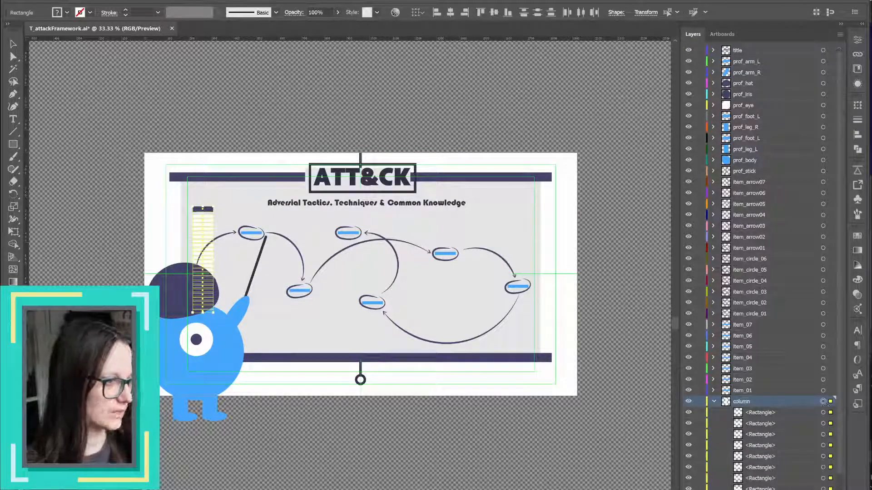
click(840, 35)
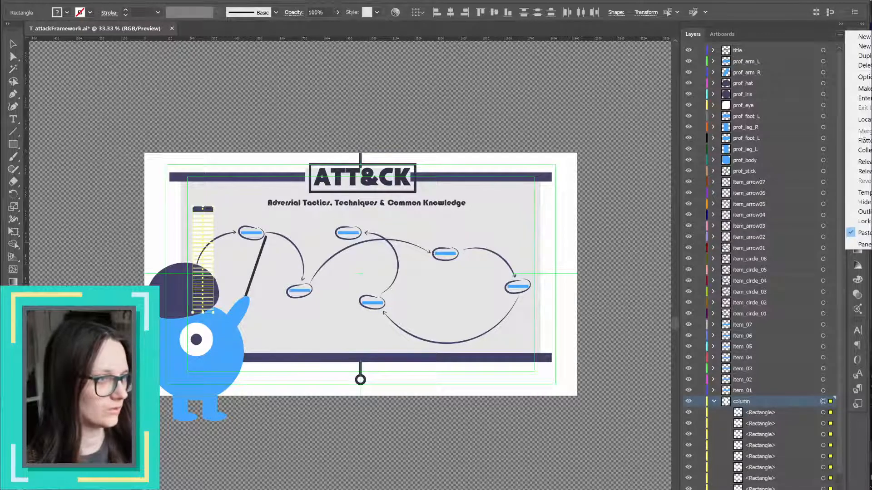
click(863, 233)
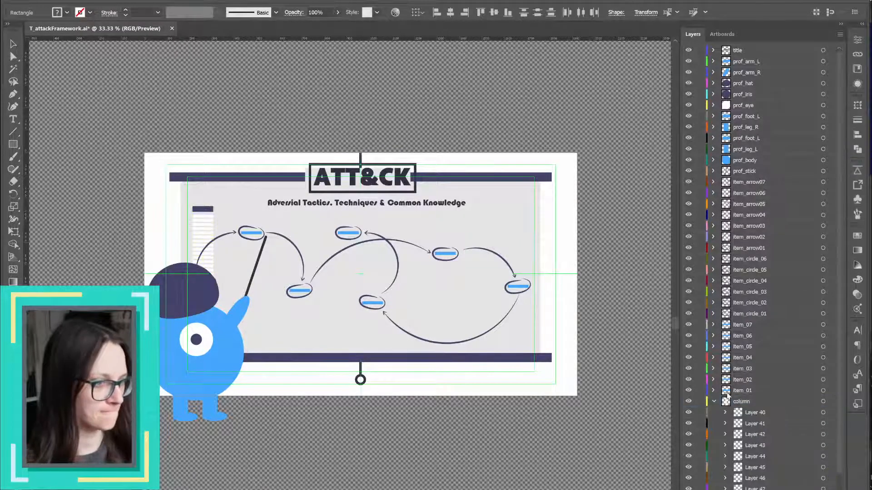
- Move the released sublayers, starting with Layer 40, out of the column layer to the top level, directly below item_01
click(756, 412)
scroll(766, 435, down, 5)
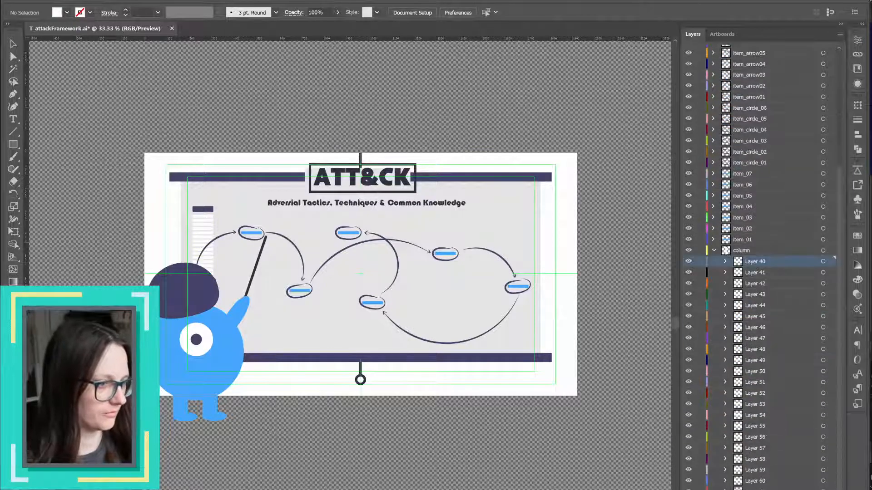
shift+click(766, 488)
scroll(766, 354, up, 3)
drag(763, 391, 757, 355)
scroll(776, 386, down, 4)
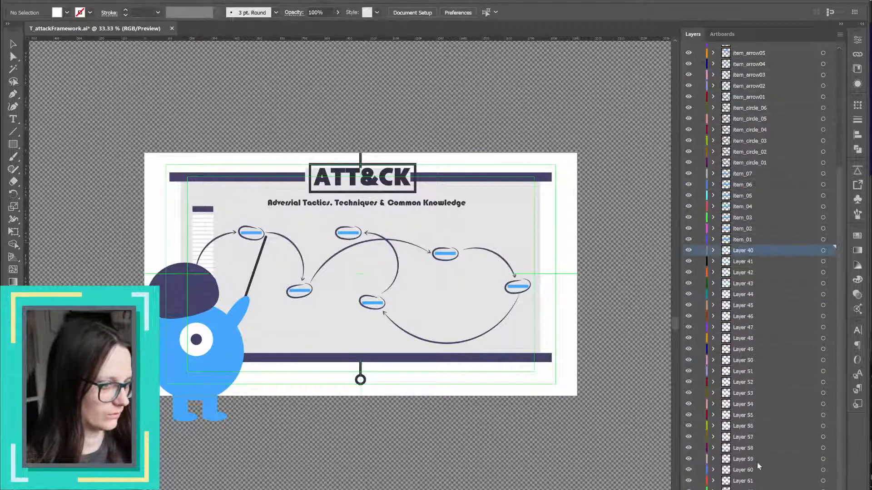
click(758, 489)
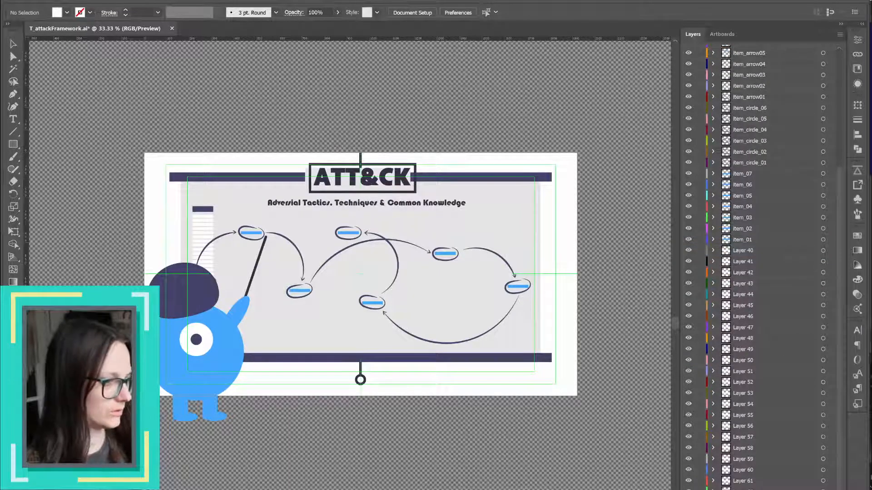
scroll(763, 268, up, 1)
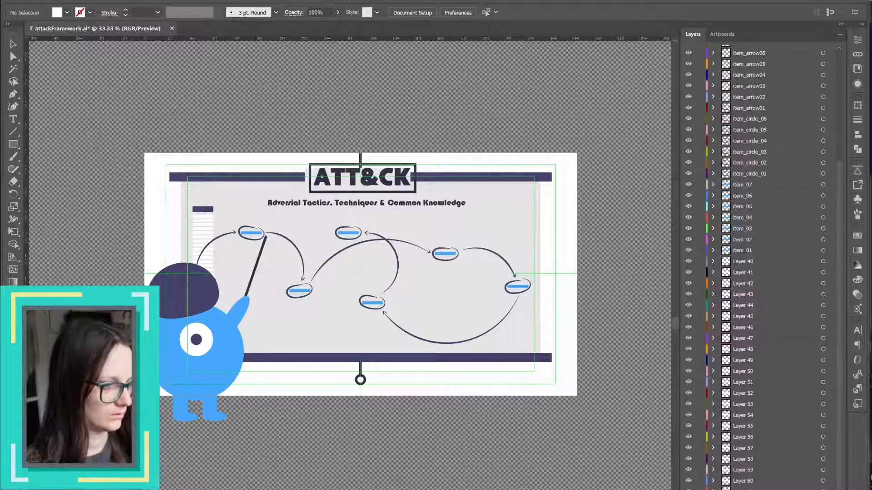
- Show only the released column layers, batch rename them with the prefix column_ in reverse layer order, and save the file
alt+click(689, 489)
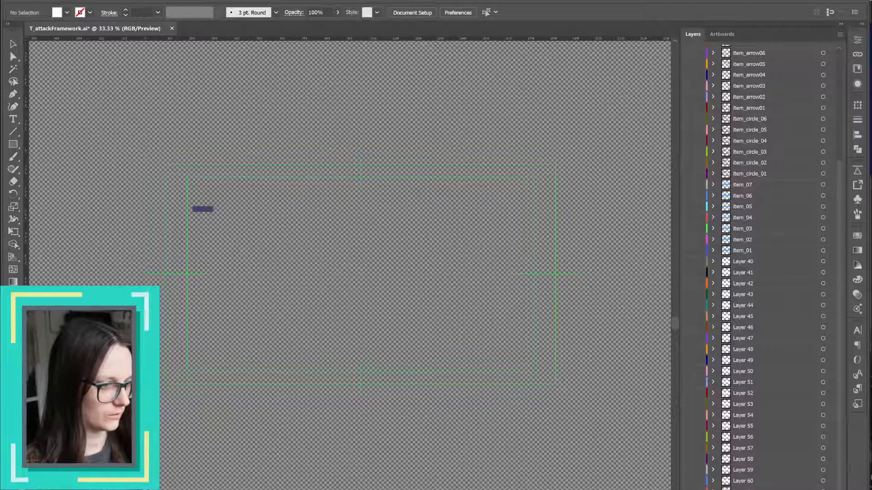
drag(689, 483, 691, 256)
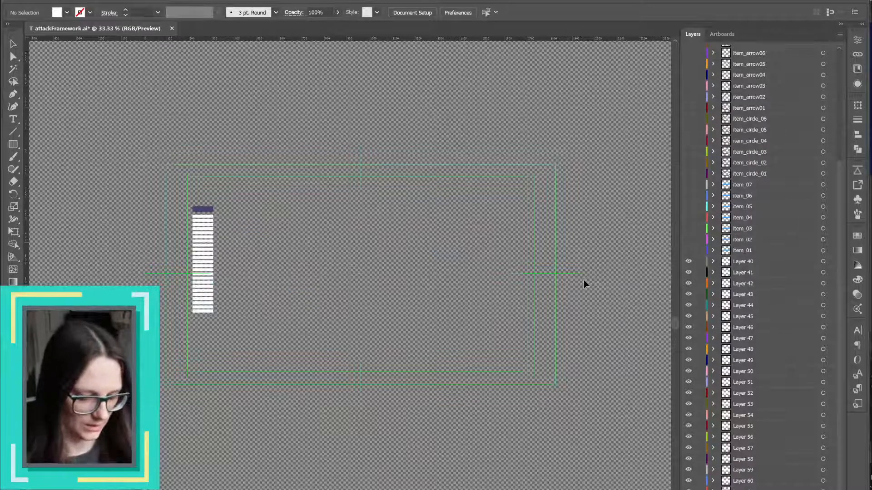
key(F2)
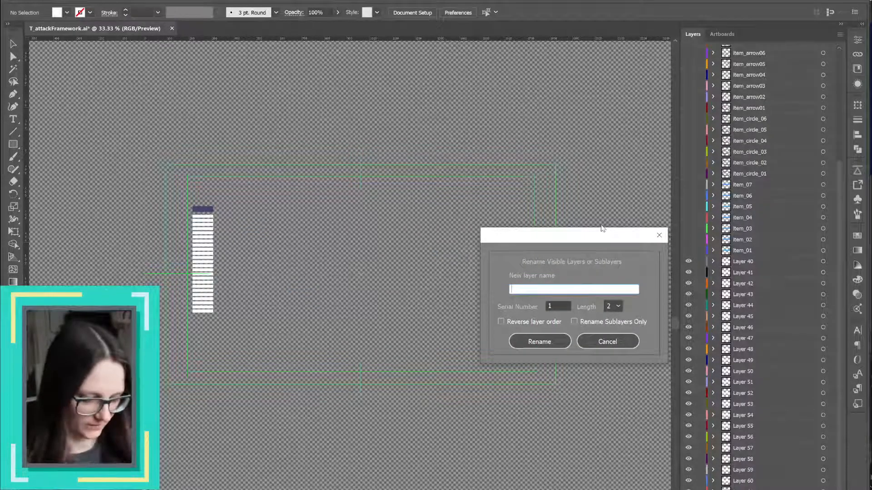
text(column)
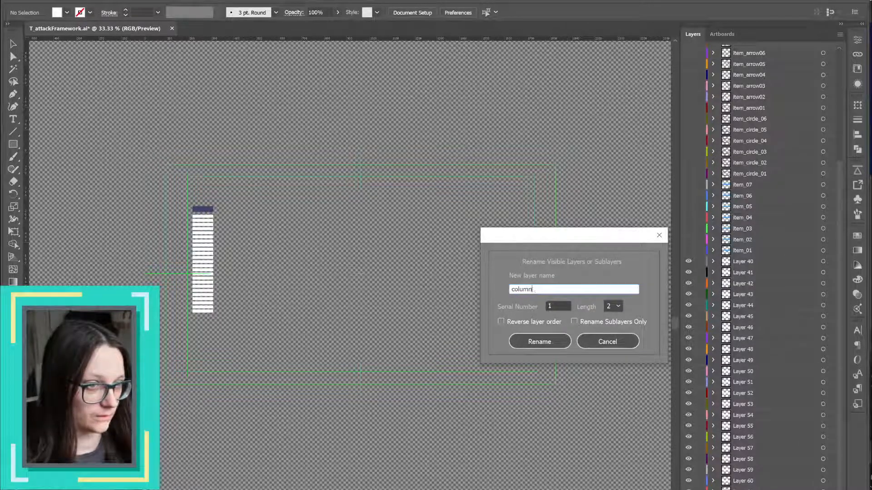
text(_)
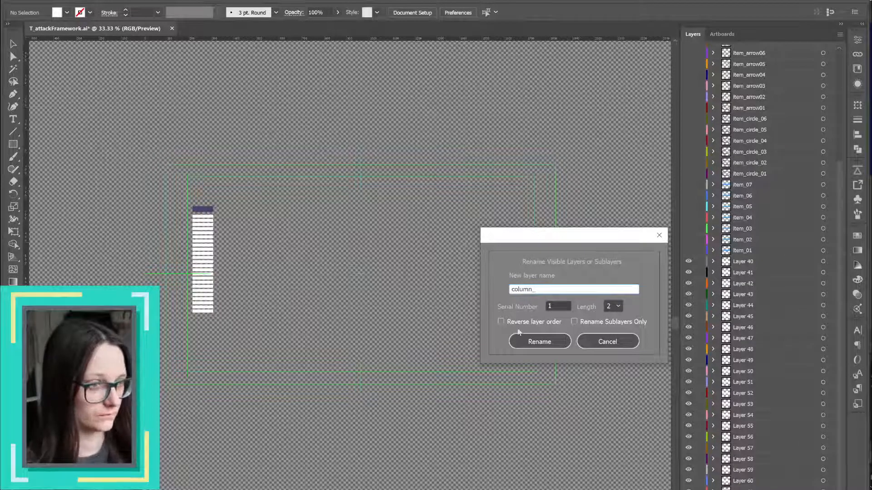
click(543, 323)
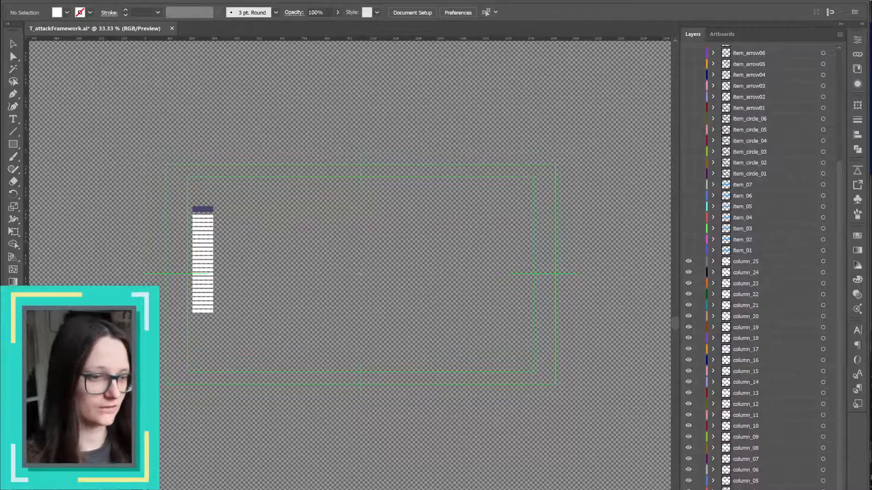
key(ctrl+s)
- Switch to After Effects and delete the old column layer from the T_attackFramework composition
key(alt+Tab)
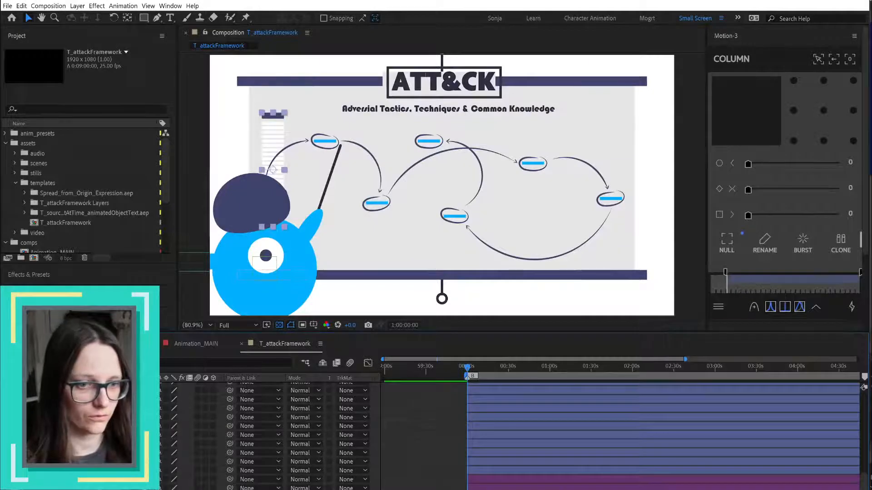
click(91, 480)
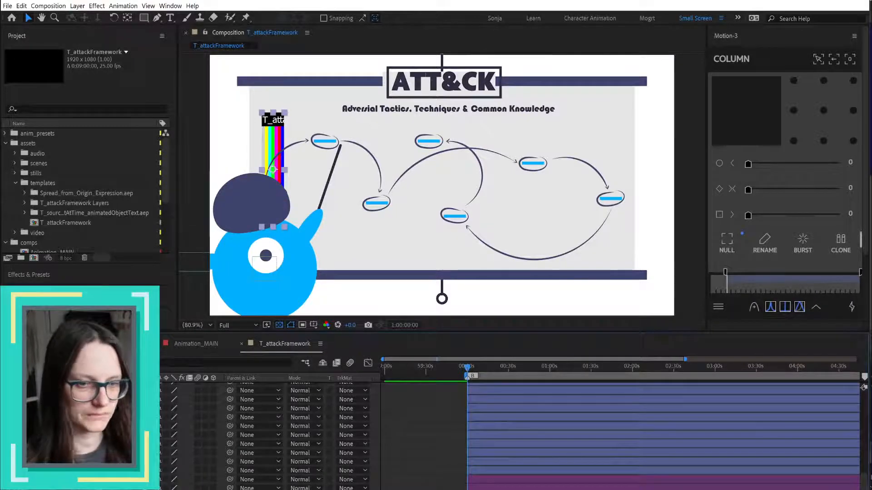
key(Delete)
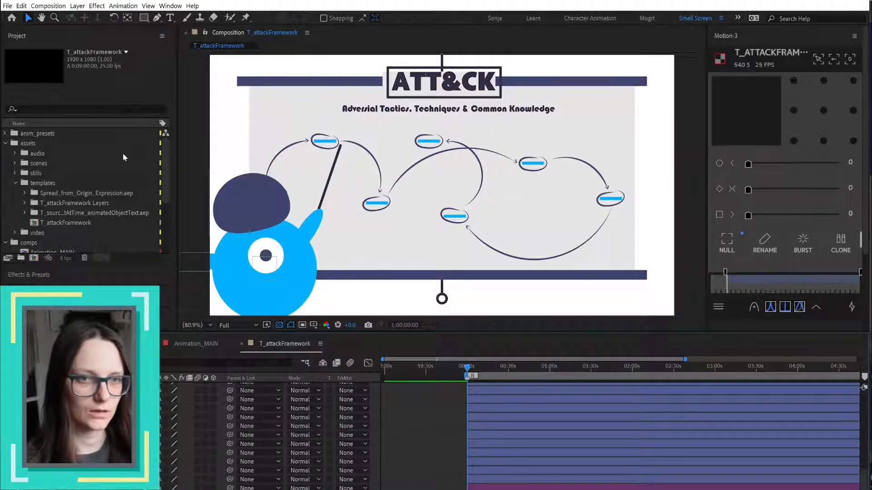
- Import T_attackFramework.ai into the templates folder as Composition - Retain Layer Sizes
click(43, 184)
key(ctrl+i)
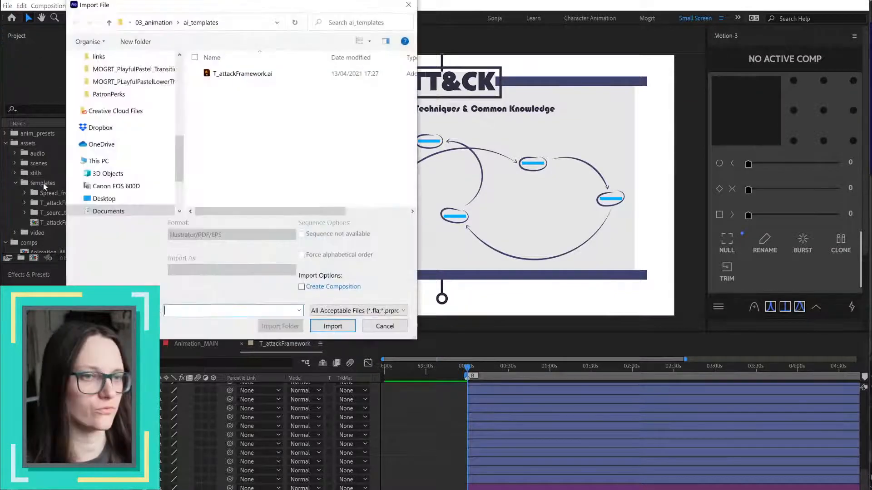
click(256, 76)
click(232, 270)
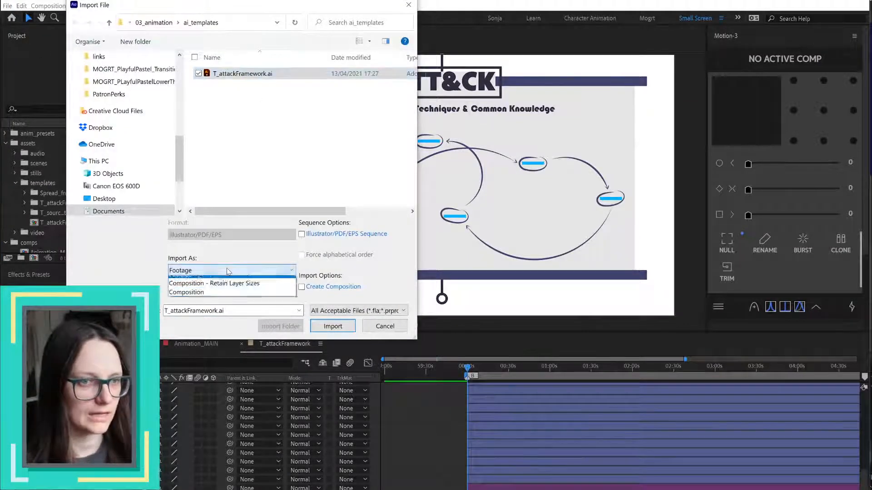
click(236, 284)
click(336, 327)
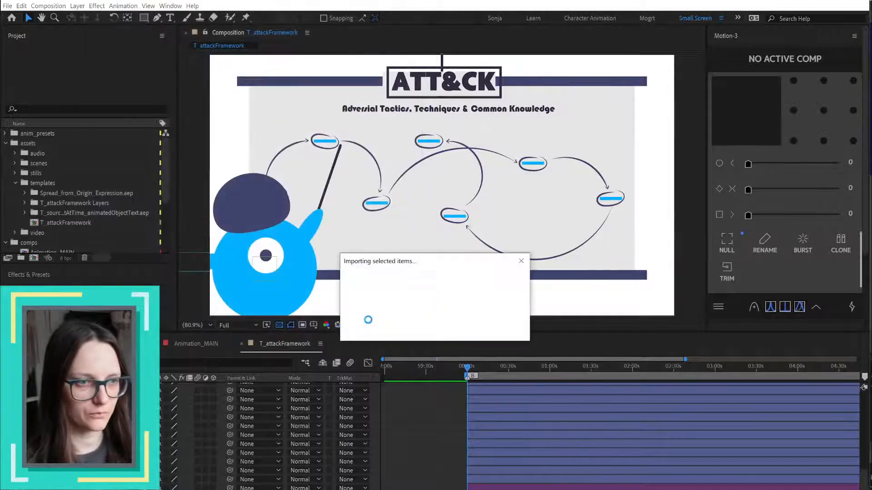
- Copy all column layers from the T_attackFramework 2 composition and paste them into T_attackFramework at the screen_barB layer
double_click(84, 245)
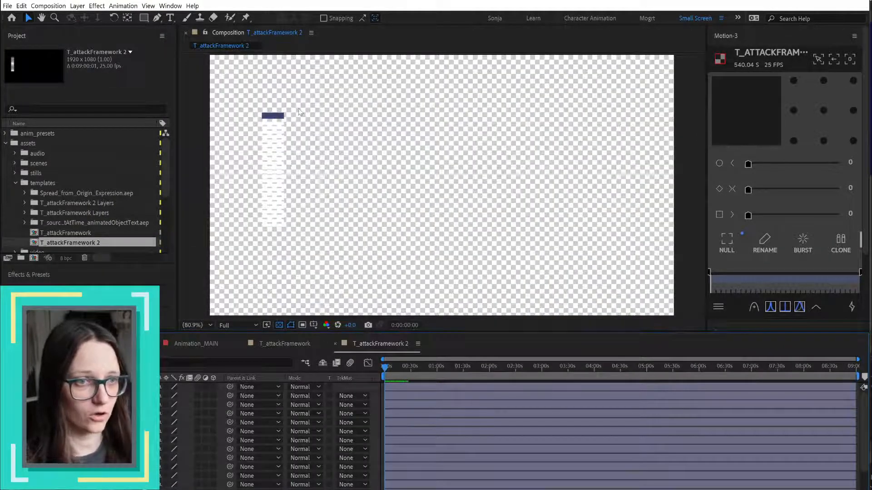
drag(299, 109, 263, 255)
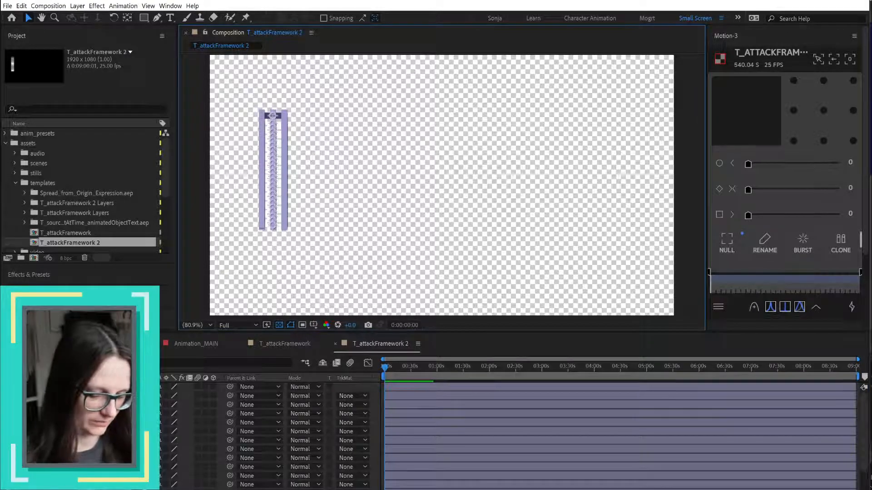
click(292, 345)
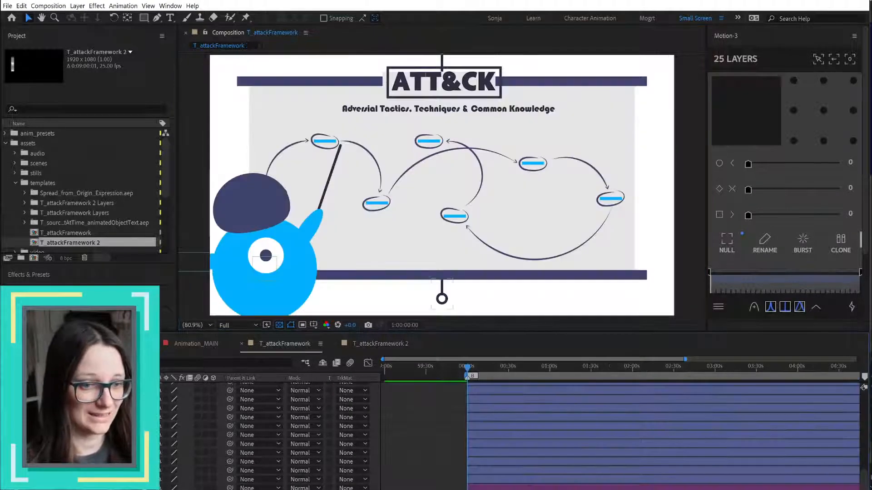
click(442, 275)
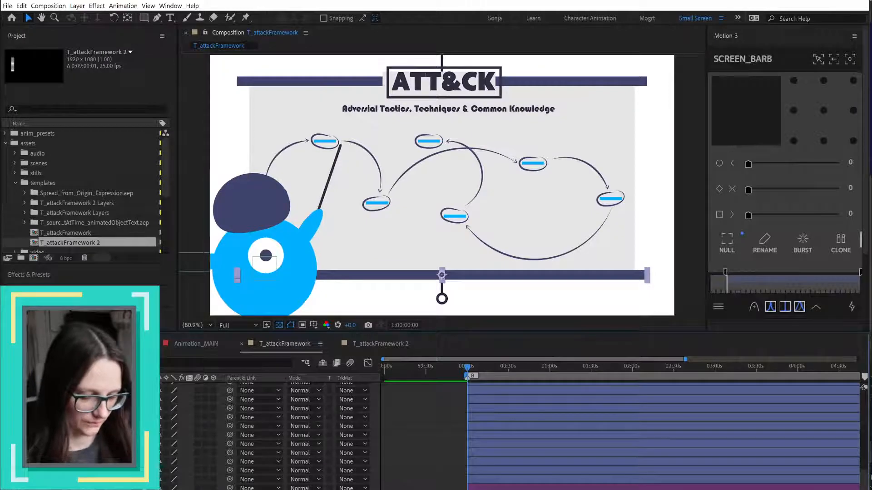
key(ctrl+v)
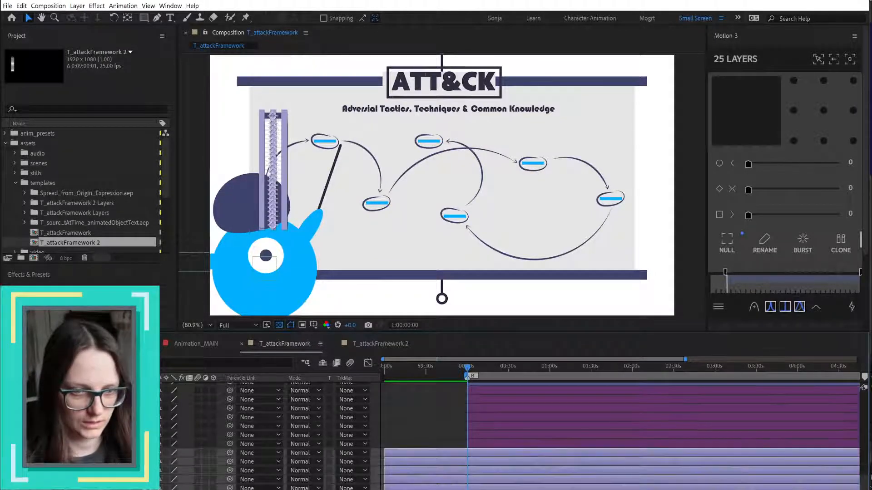
- Set the pasted column layers' label colour to yellow and make all layers start at 1:00:00:00
click(46, 463)
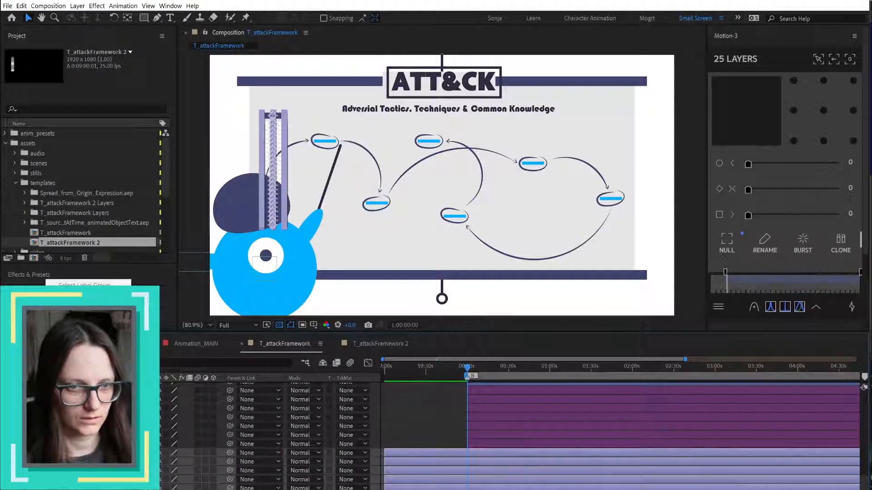
click(68, 319)
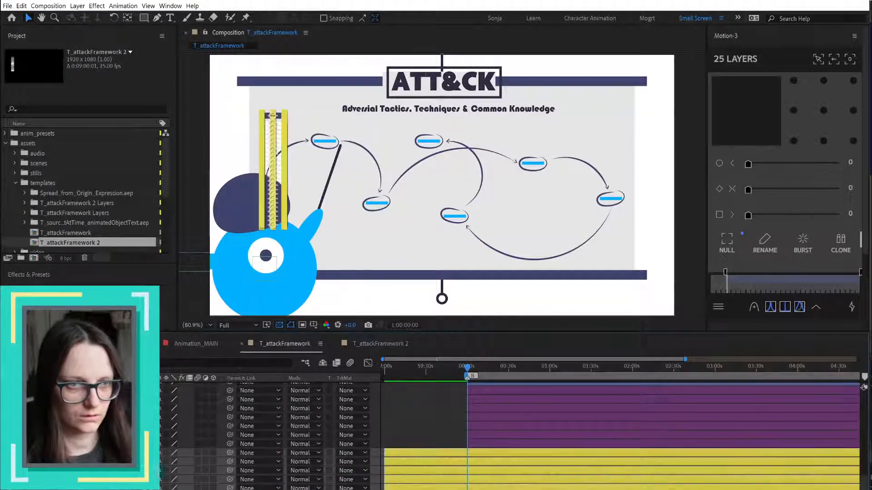
click(442, 275)
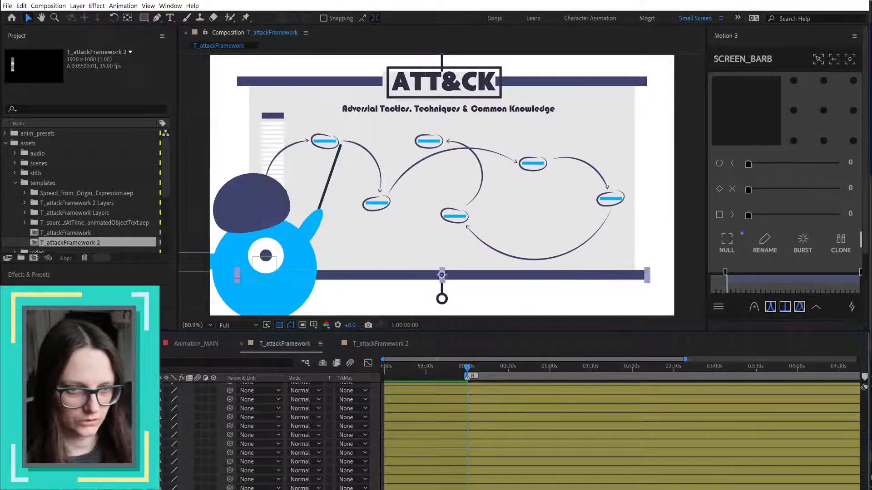
click(273, 116)
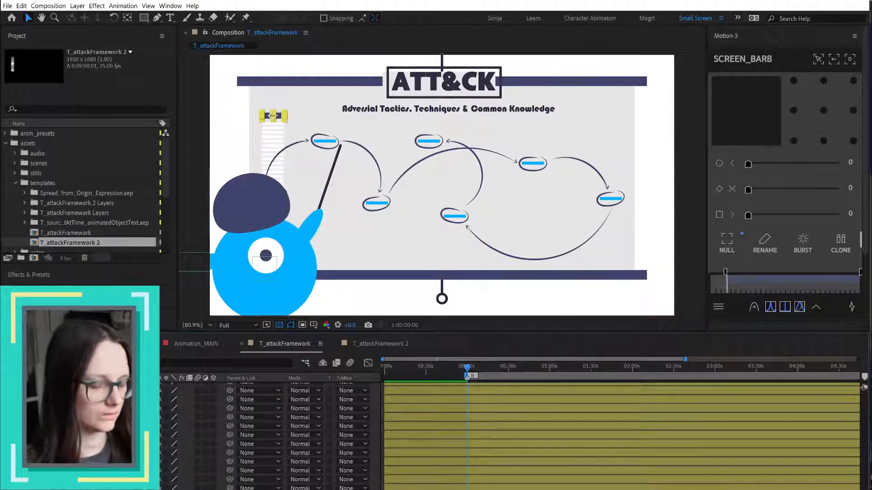
key(ctrl+a)
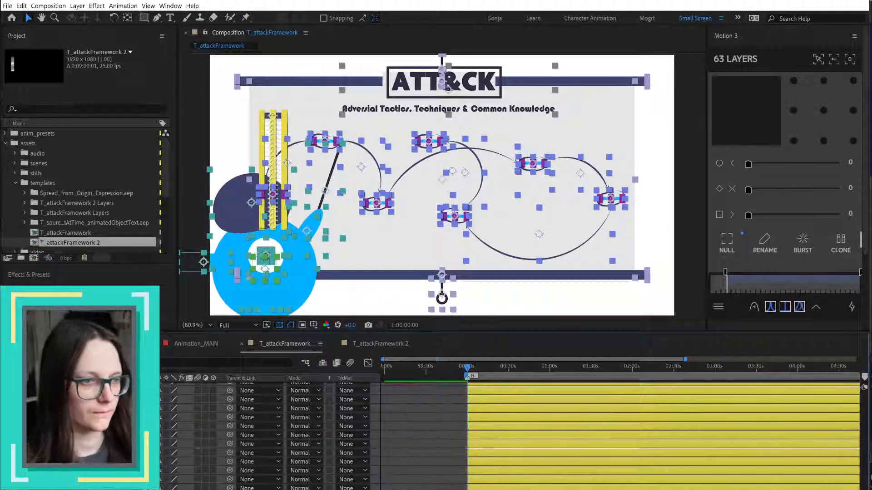
- Move all numbered column footage items from the T_attackFramework 2 Layers folder into the T_attackFramework Layers folder
click(381, 345)
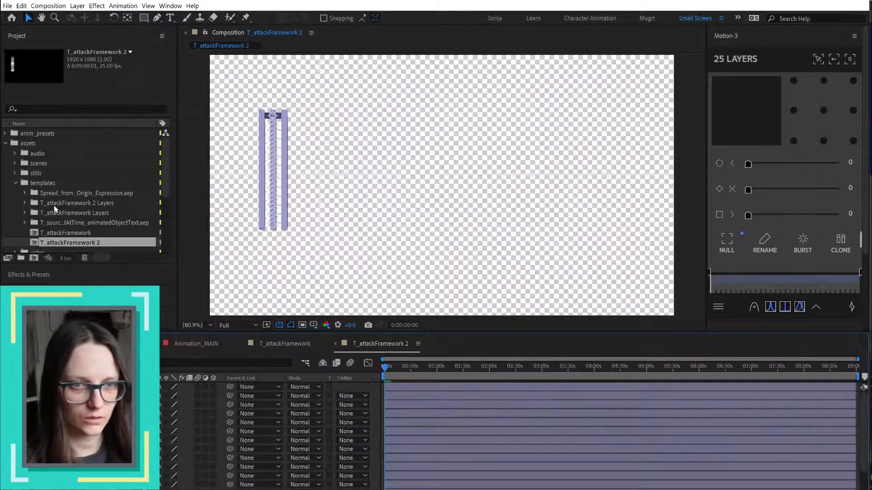
click(25, 203)
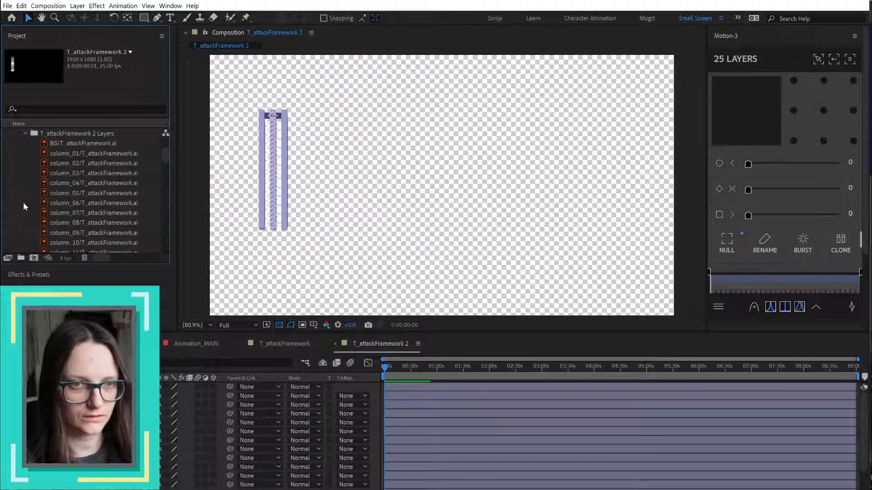
click(89, 156)
scroll(91, 156, down, 5)
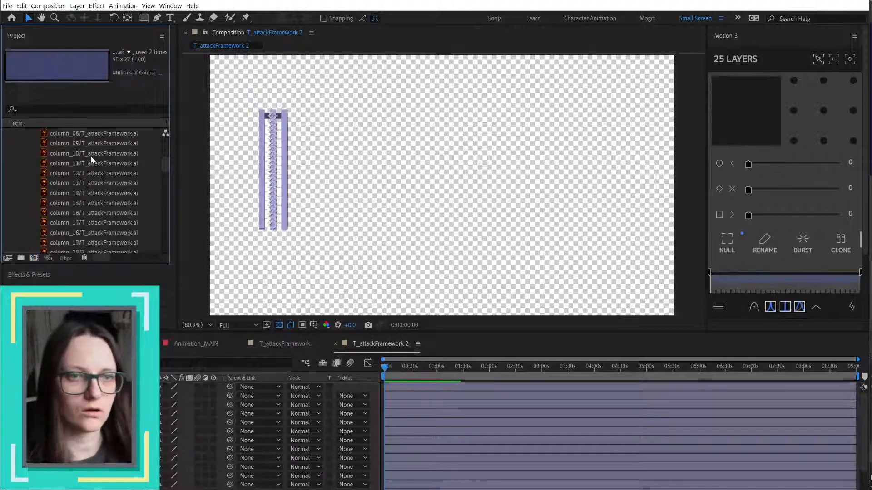
shift+click(89, 222)
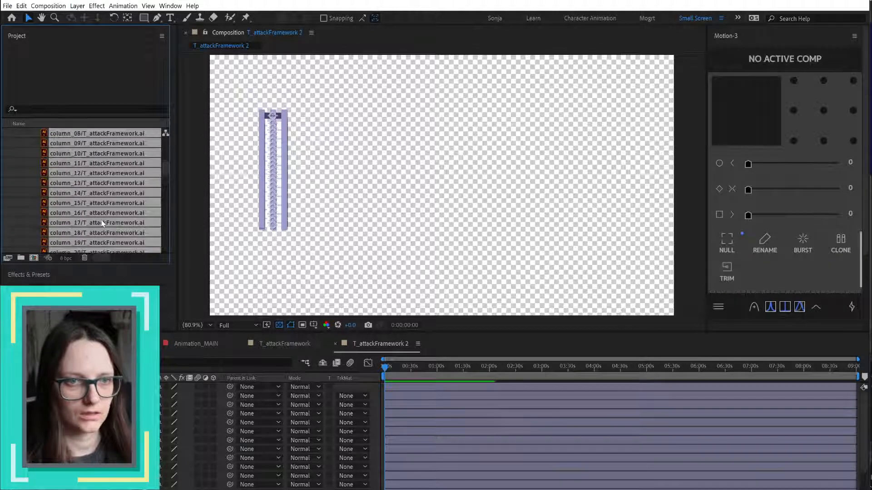
scroll(91, 218, up, 8)
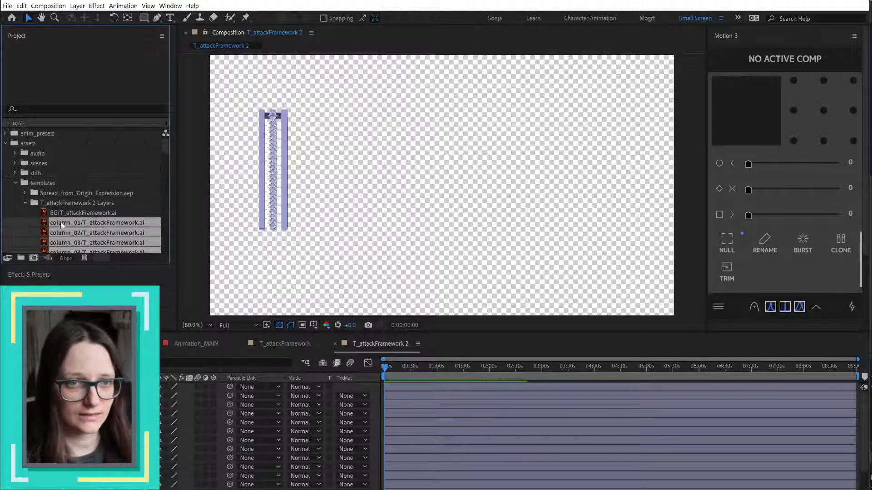
drag(62, 224, 78, 147)
scroll(87, 182, up, 10)
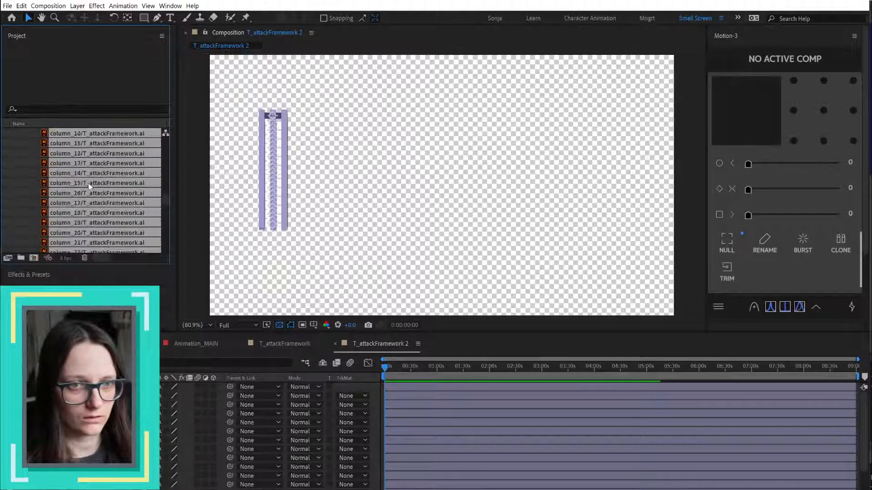
- Delete the unnumbered column/T_attackFramework.ai footage from the T_attackFramework Layers folder
click(87, 224)
key(Delete)
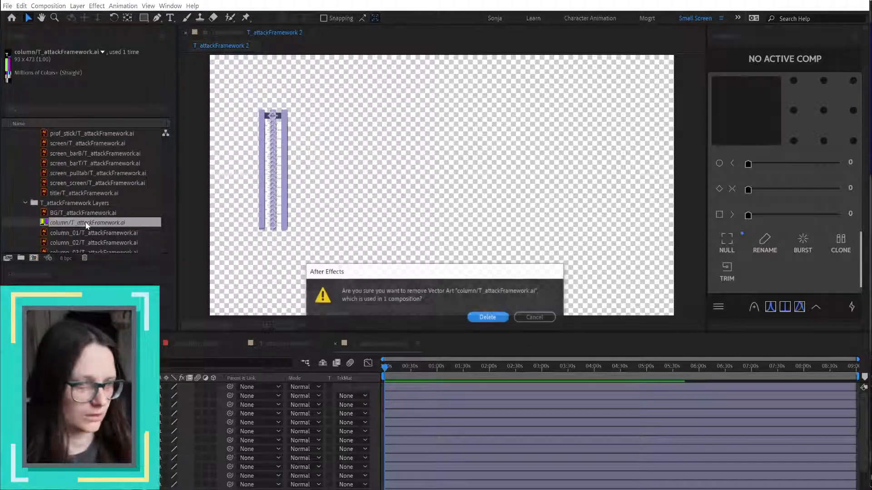
click(508, 318)
- Delete the T_attackFramework 2 Layers folder and the T_attackFramework 2 composition from the project, collapsing the T_attackFramework Layers folder
scroll(104, 213, up, 10)
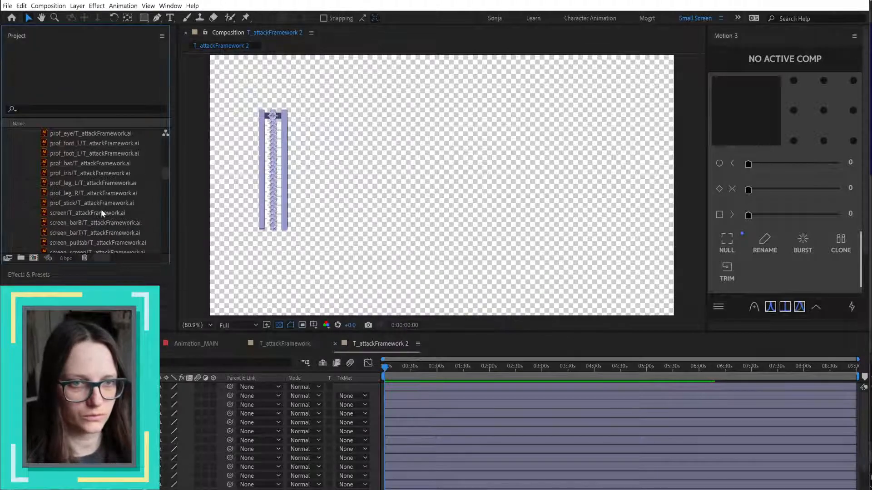
click(77, 183)
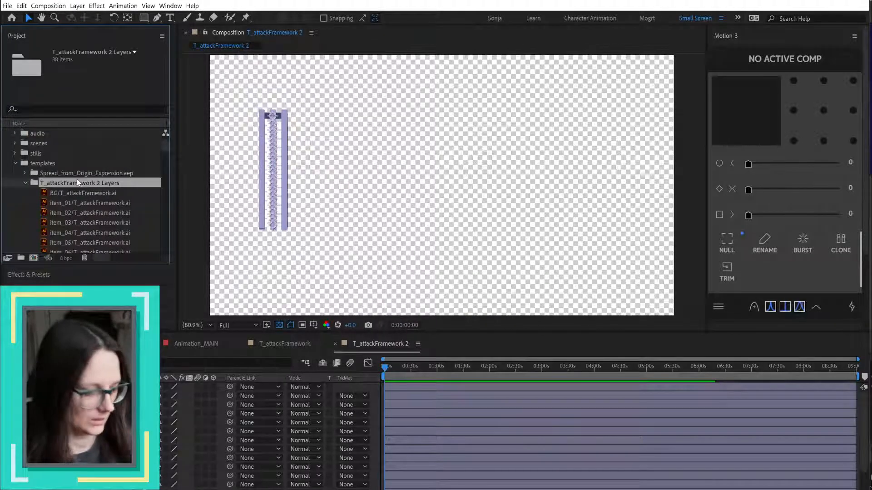
key(Delete)
click(488, 317)
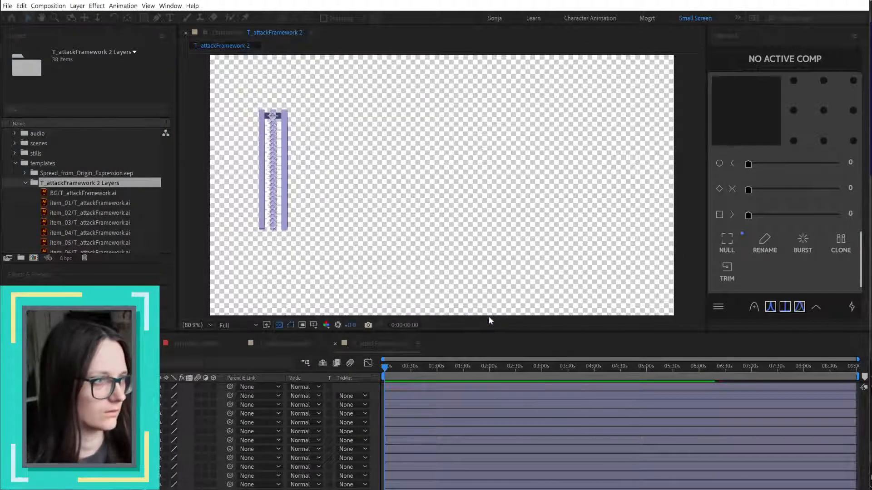
click(25, 185)
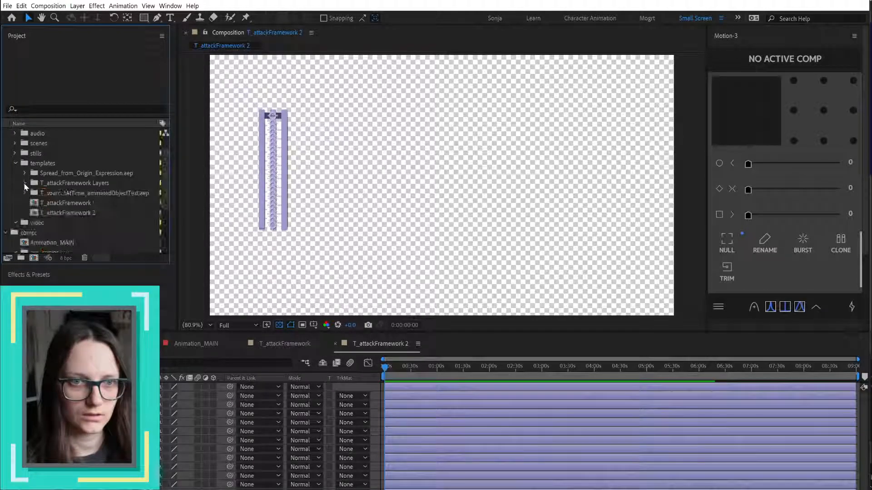
click(63, 210)
key(Delete)
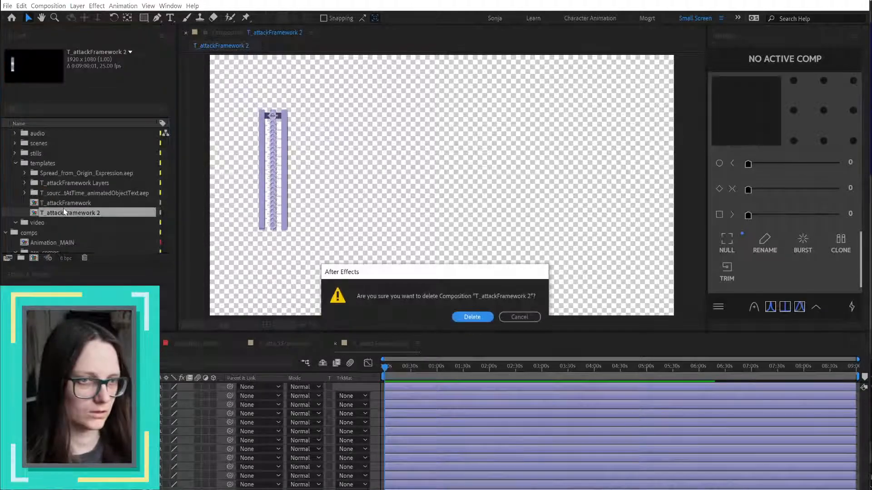
click(477, 317)
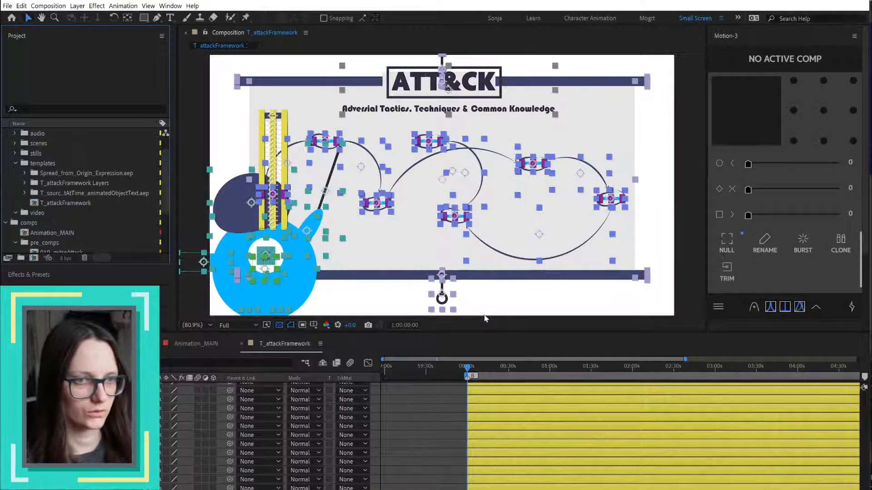
- Copy the POP-UP_BOUNCE scale animation from the presets composition and paste it onto column_01 at 1:00:00:00
click(538, 489)
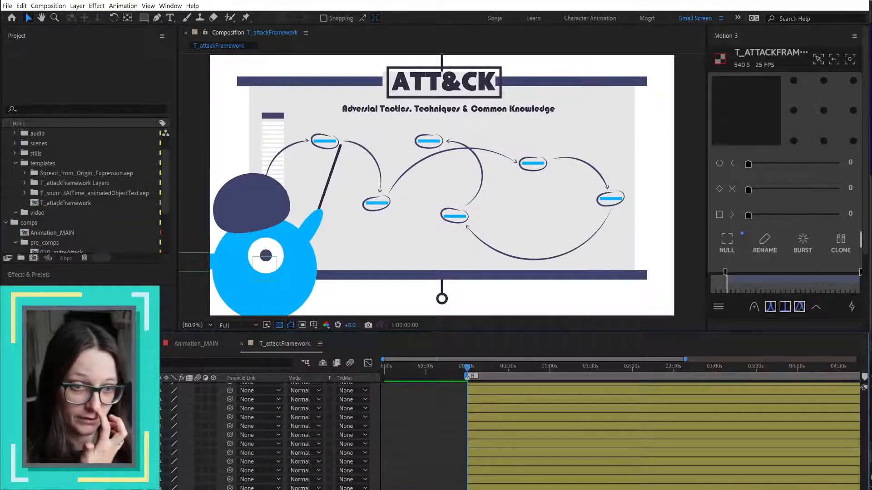
click(273, 116)
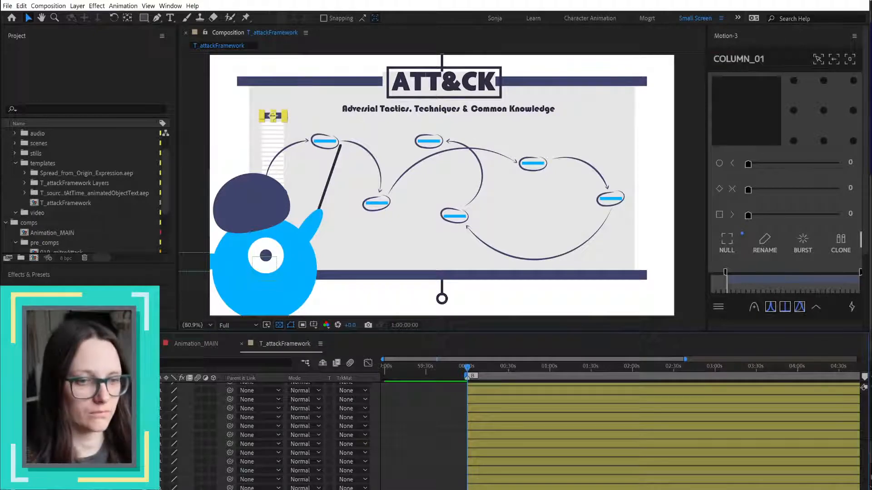
click(189, 345)
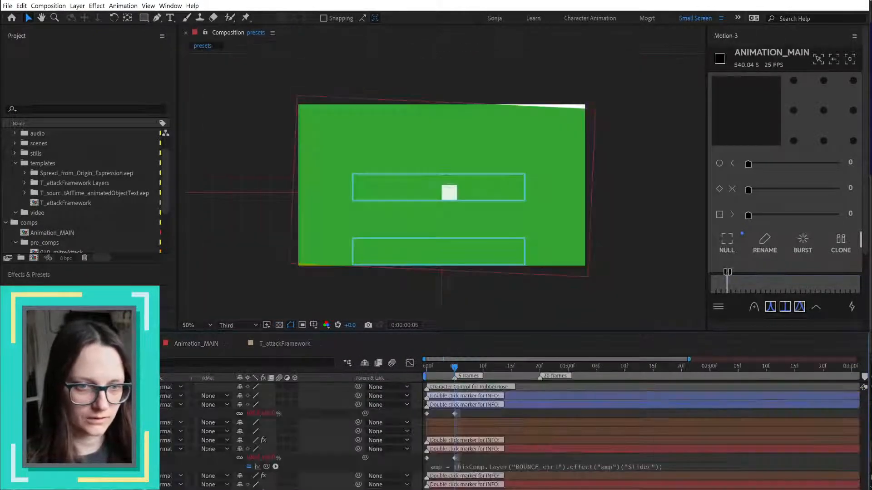
click(439, 187)
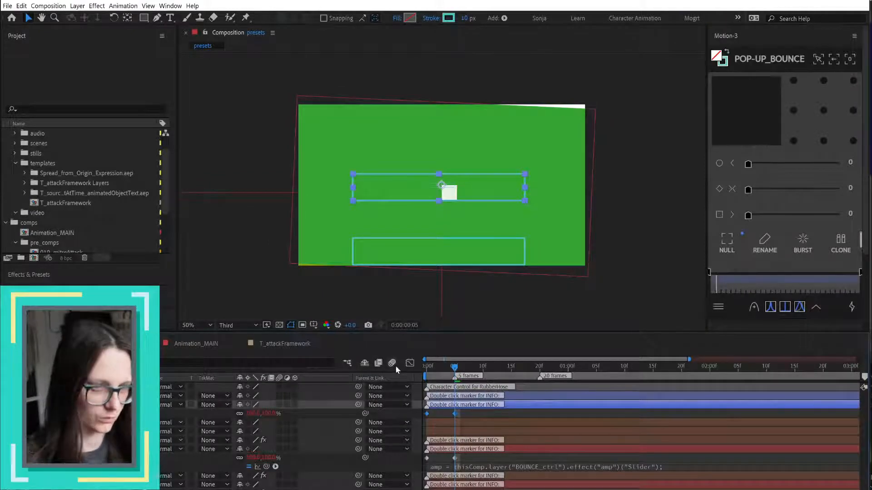
click(290, 344)
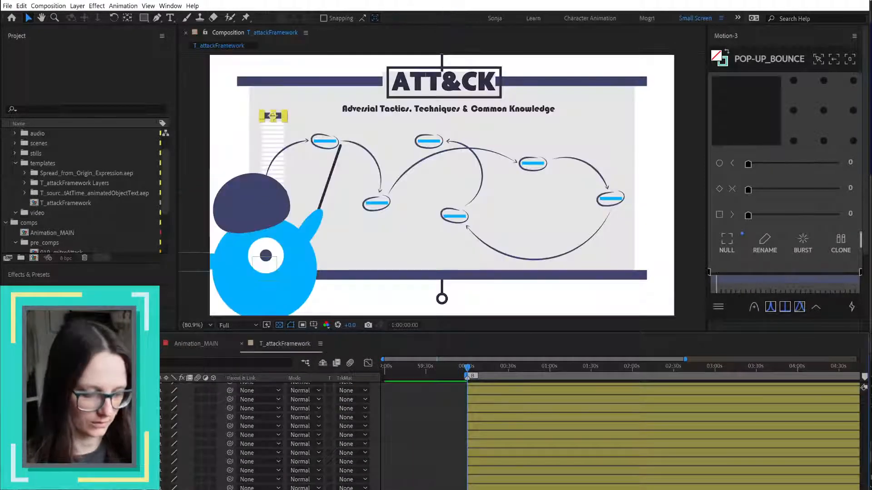
key(ctrl+v)
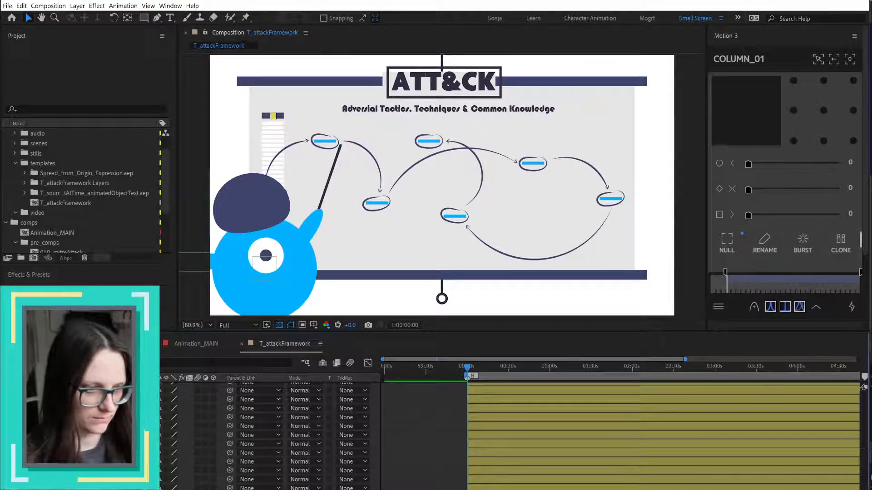
- Preview the pop-up bounce on column_01 from the start of the work area at 1:00:00:00
scroll(459, 427, up, 4)
scroll(623, 431, up, 5)
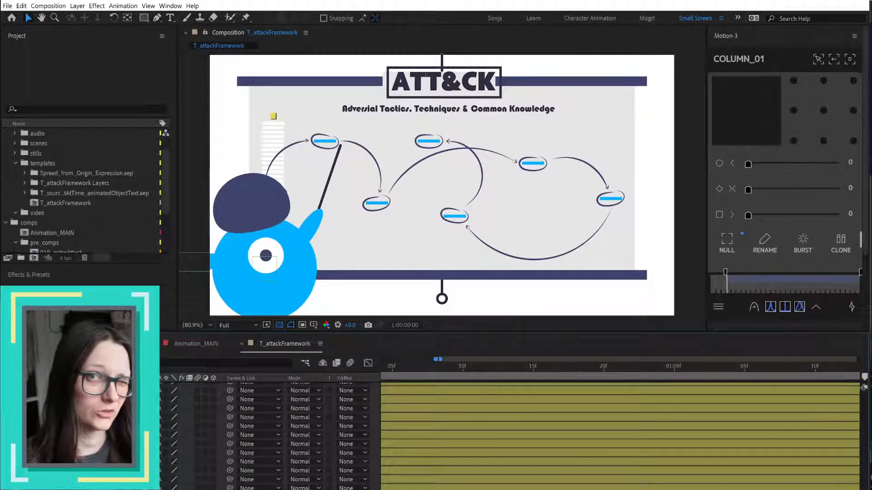
drag(454, 432, 623, 432)
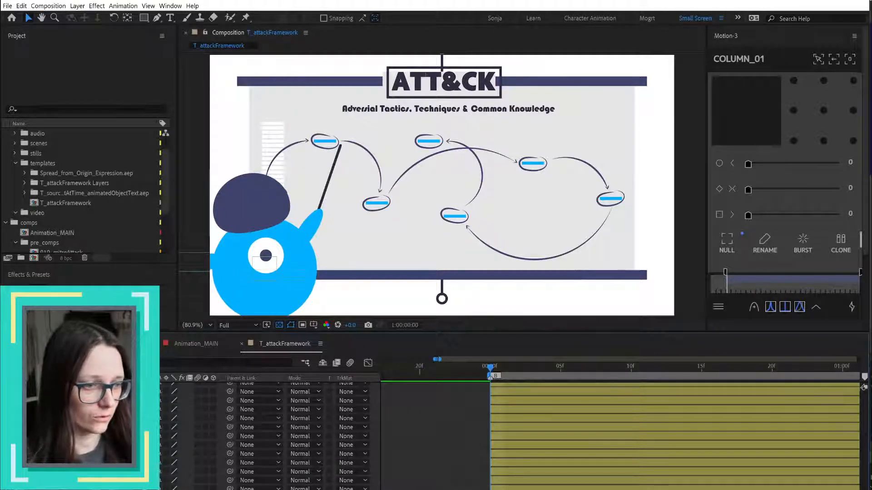
key(space)
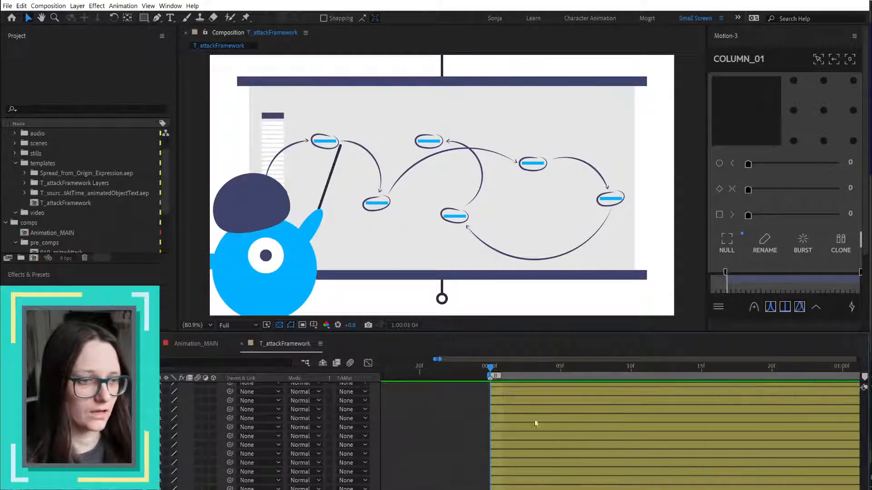
key(space)
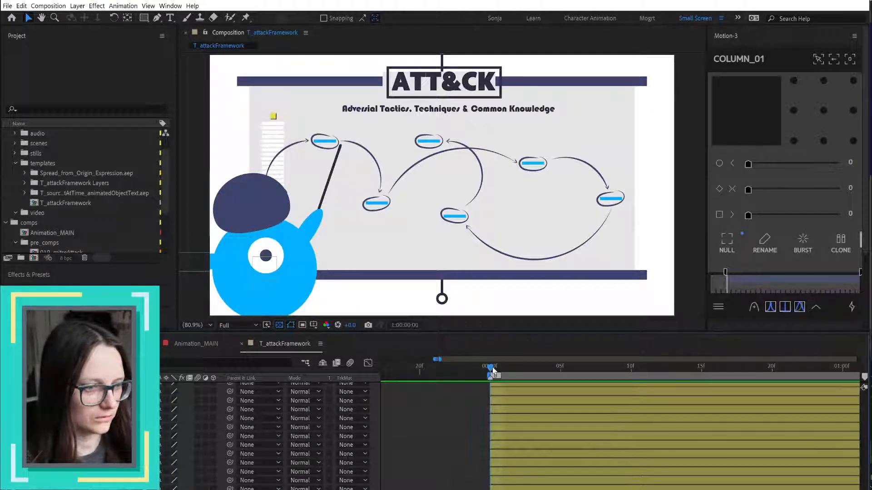
key(space)
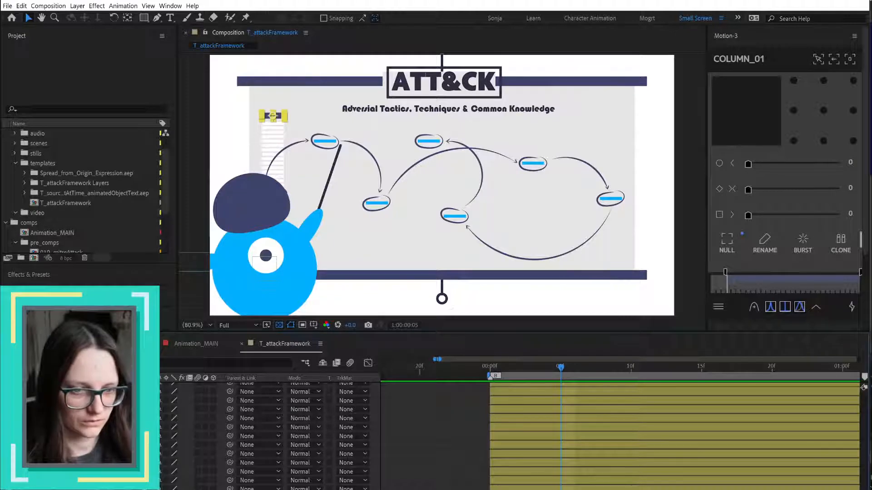
scroll(399, 480, down, 2)
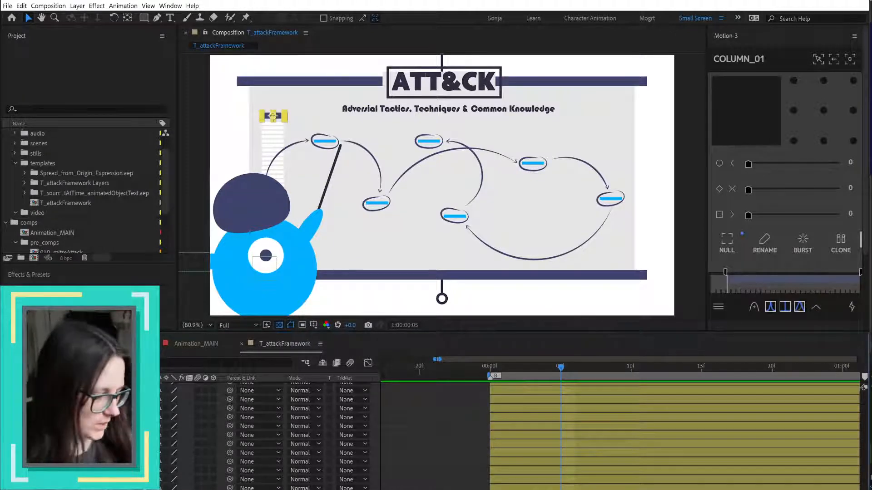
click(416, 464)
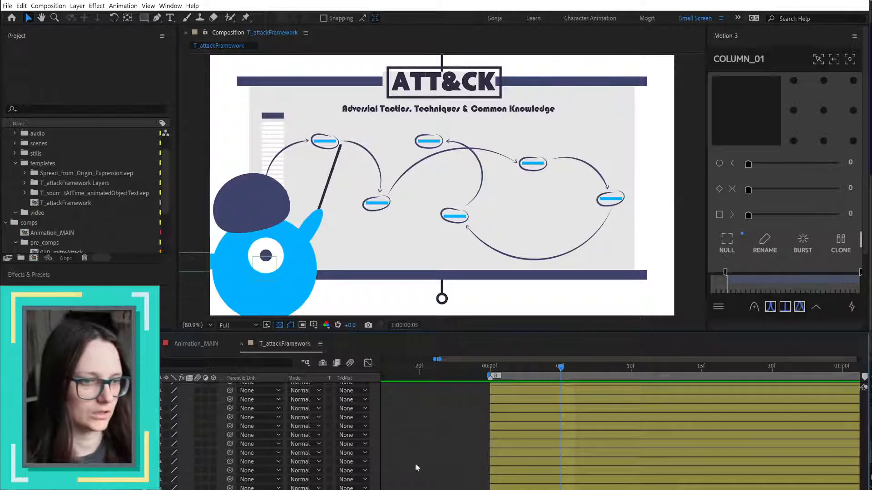
- Scrub through and replay the opening frames of T_attackFramework to check the timing of column_01's bounce
click(491, 369)
key(space)
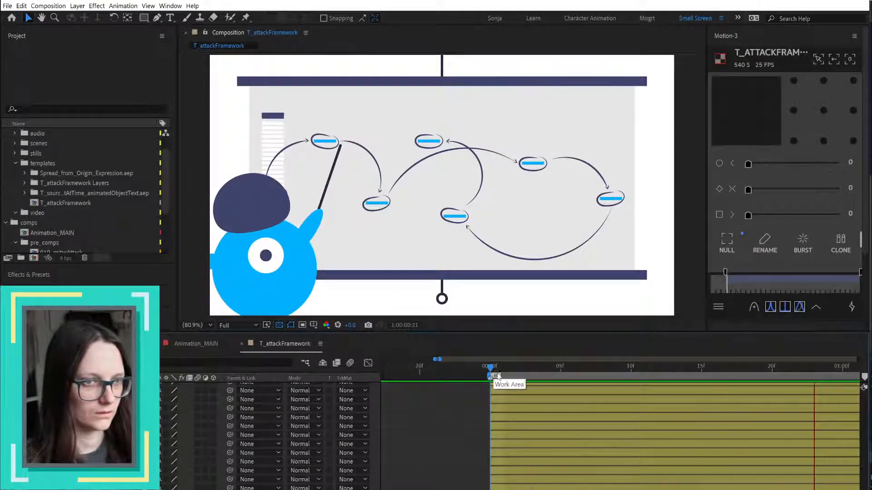
drag(490, 373, 617, 369)
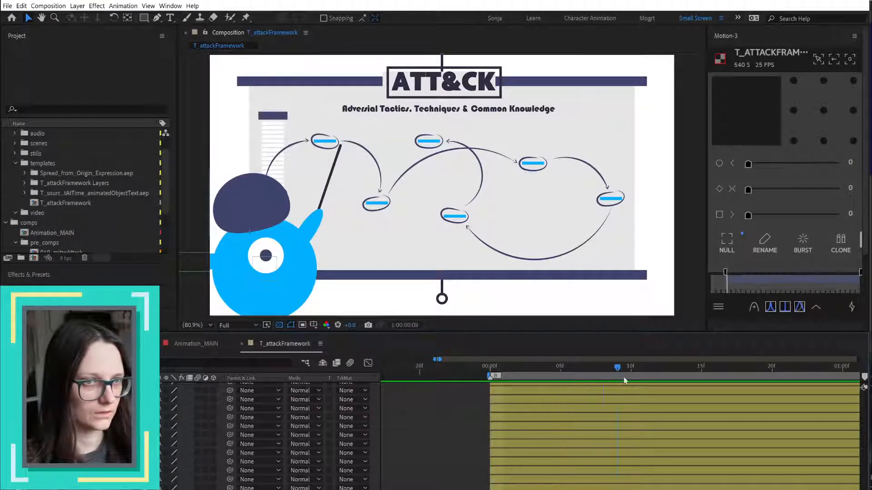
click(496, 373)
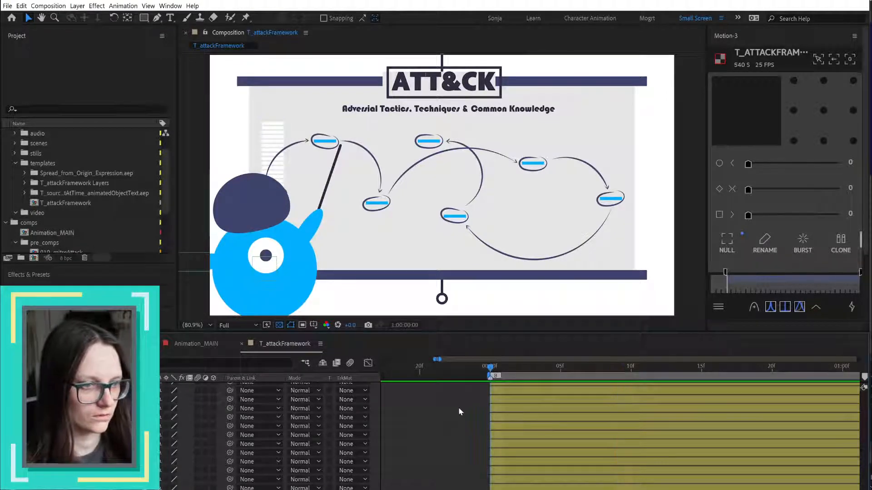
key(space)
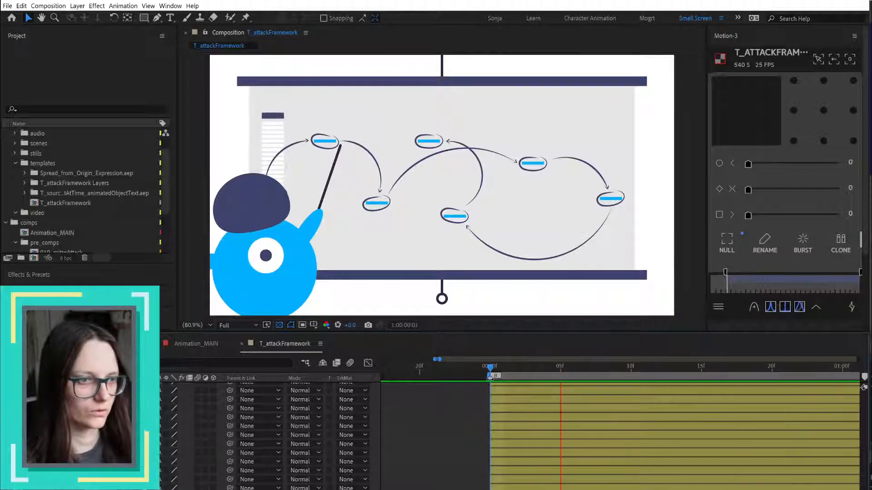
key(space)
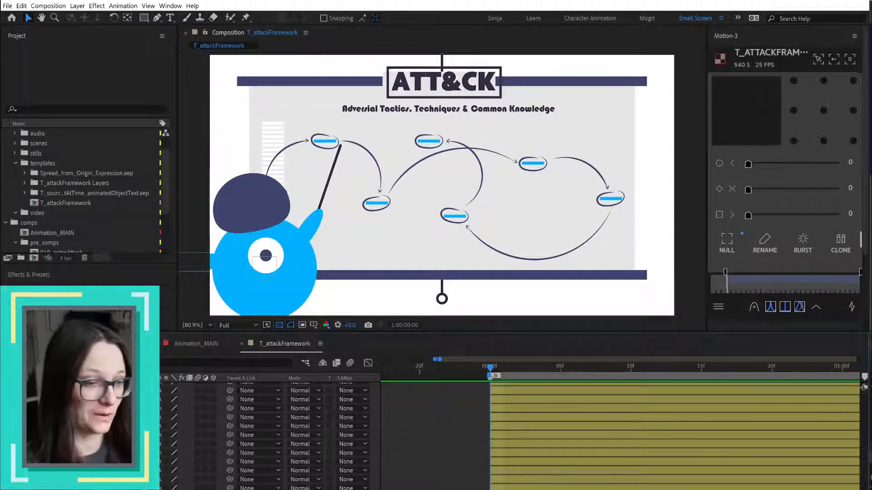
key(space)
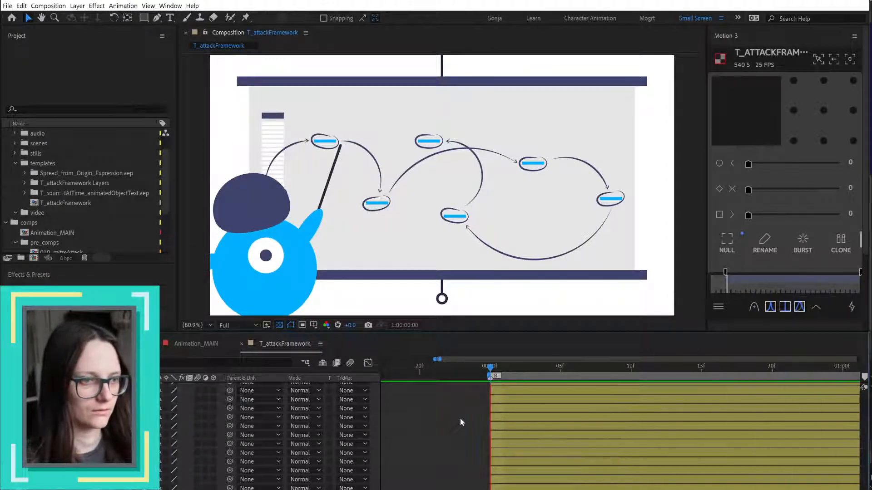
key(space)
key(space)
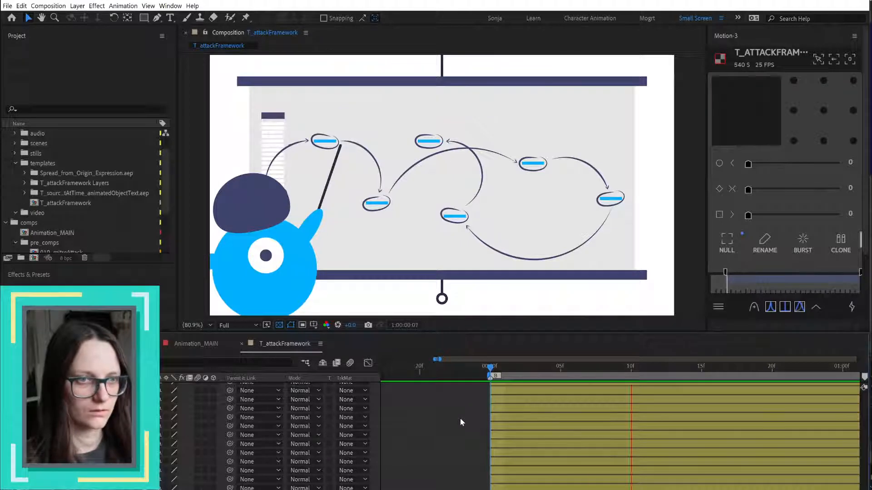
key(space)
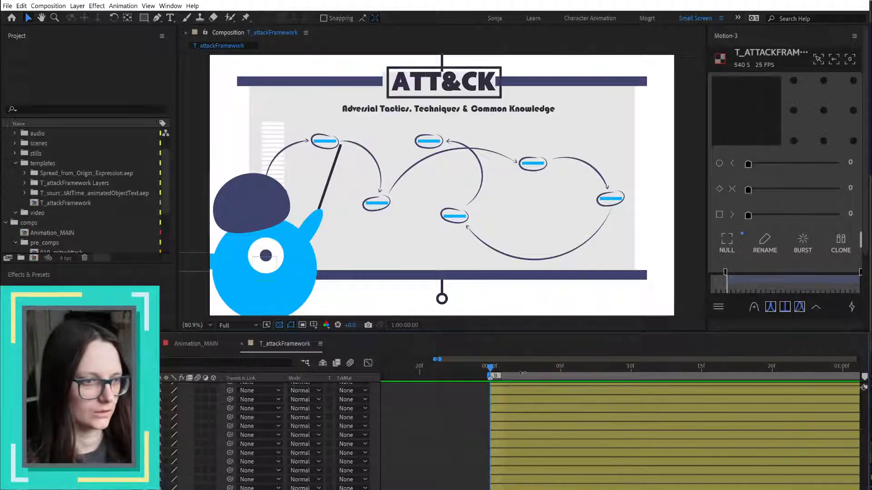
- At 1:00:00:05, parent column_25 to column_24, column_24 to column_23, and column_23 to column_22
drag(536, 368, 565, 368)
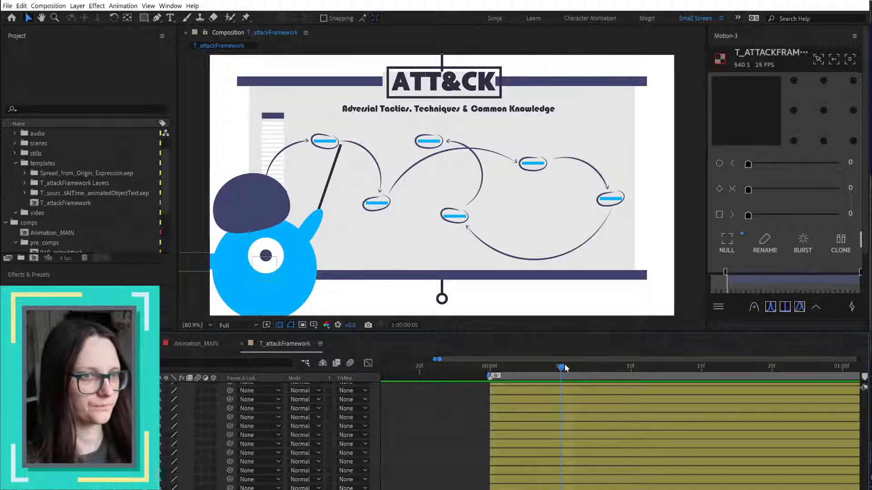
click(563, 405)
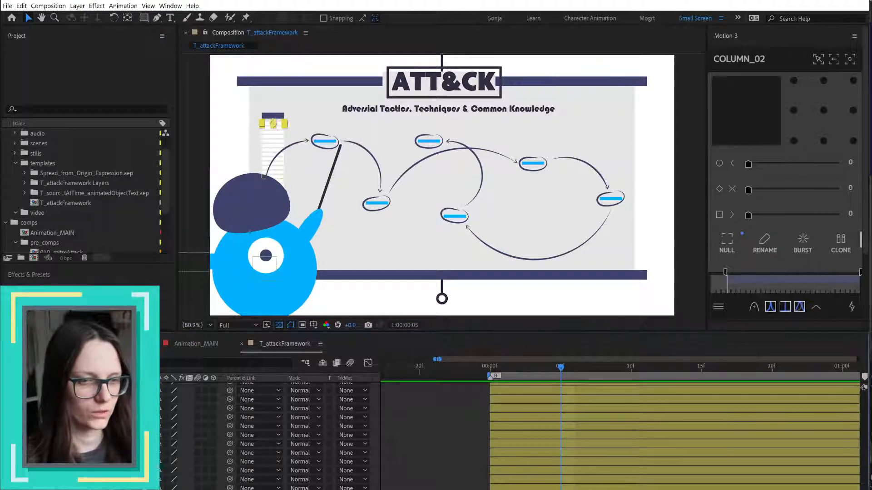
scroll(573, 420, up, 4)
scroll(573, 420, down, 2)
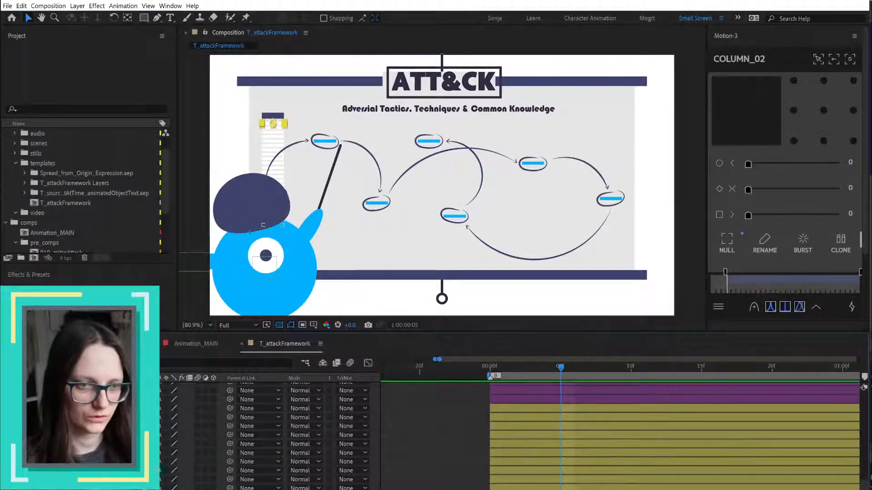
click(567, 408)
drag(230, 408, 151, 417)
click(202, 418)
drag(230, 417, 151, 426)
click(199, 428)
drag(231, 426, 151, 435)
- Parent each layer from column_22 down to column_18 to the next lower-numbered column, and parent column_17 and column_16 to column_15
click(206, 443)
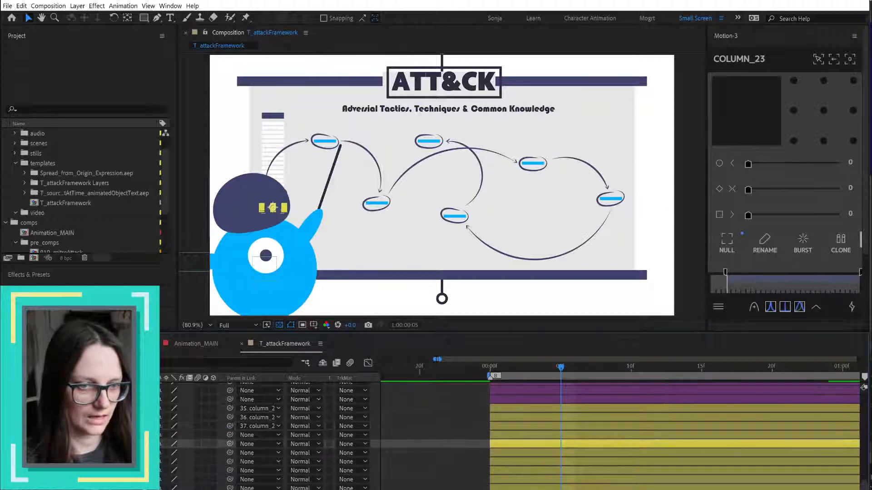
click(204, 436)
drag(231, 435, 152, 444)
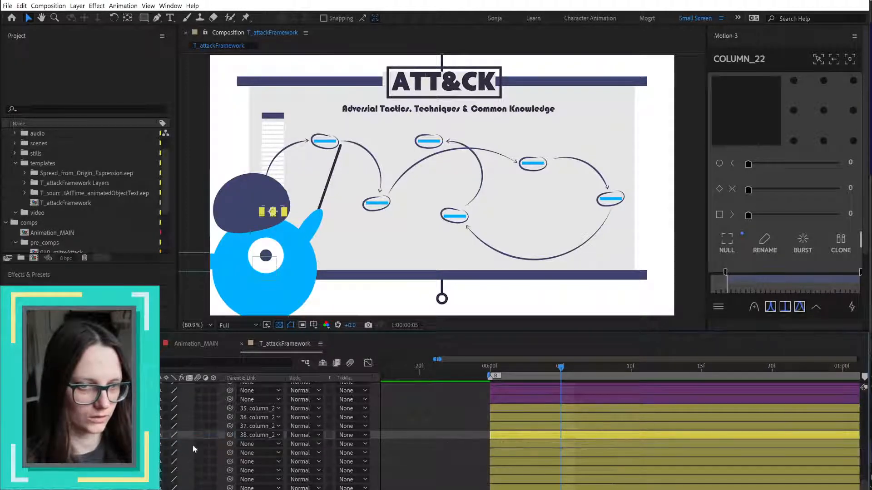
drag(230, 444, 154, 444)
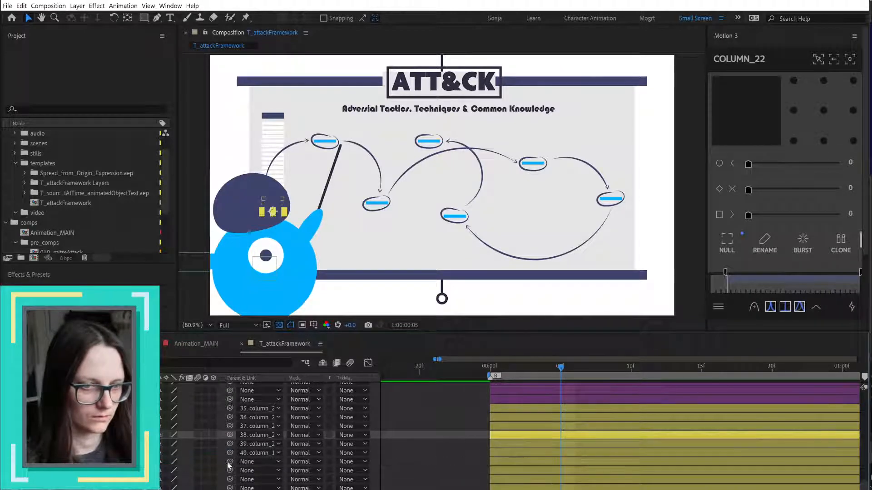
drag(230, 461, 154, 462)
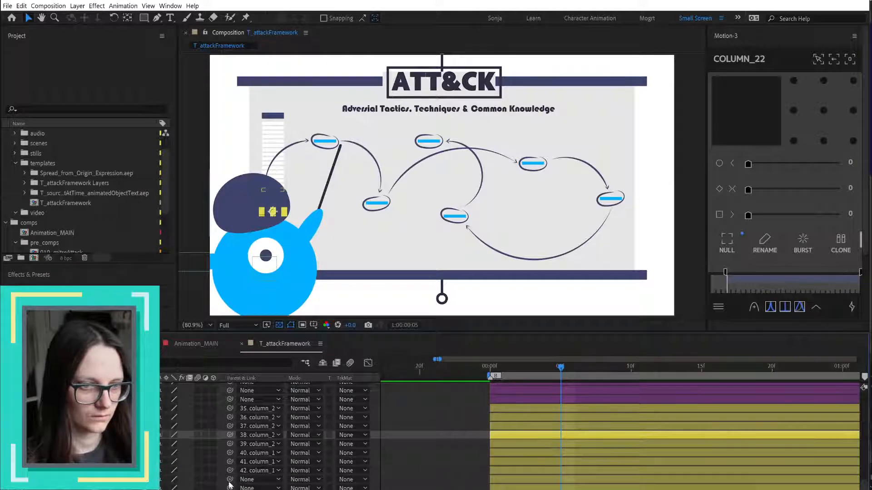
drag(229, 480, 155, 488)
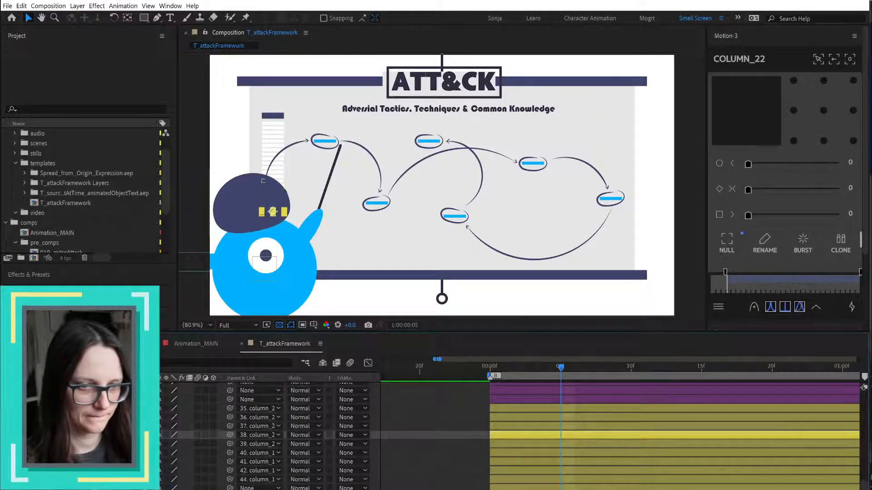
drag(230, 488, 154, 489)
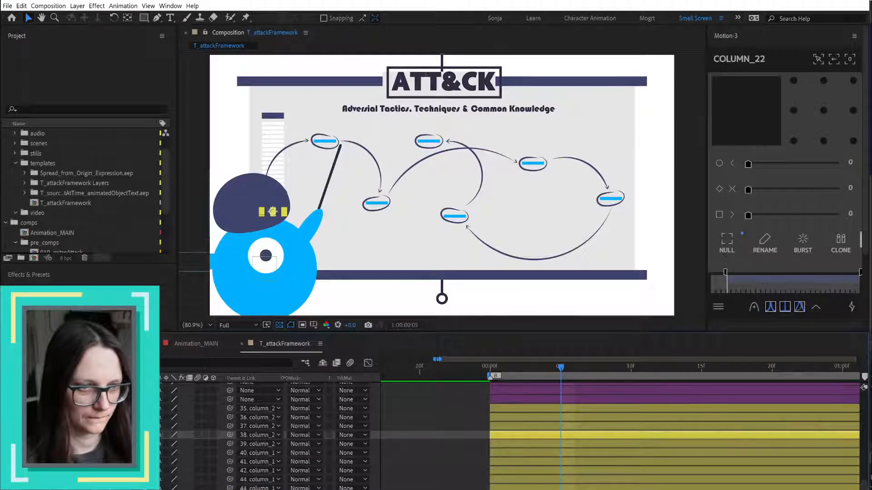
- Parent column_05 to column_04, column_04 to column_03, column_03 to column_02, and column_02 to column_01
drag(290, 376, 296, 377)
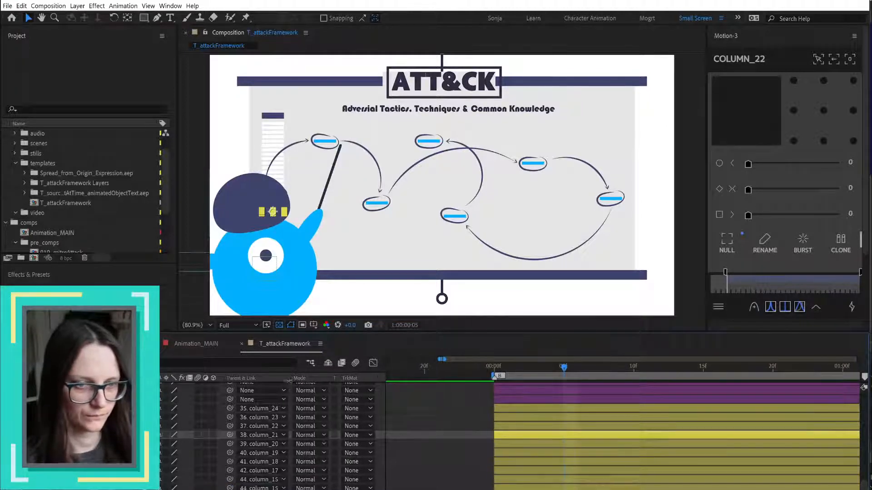
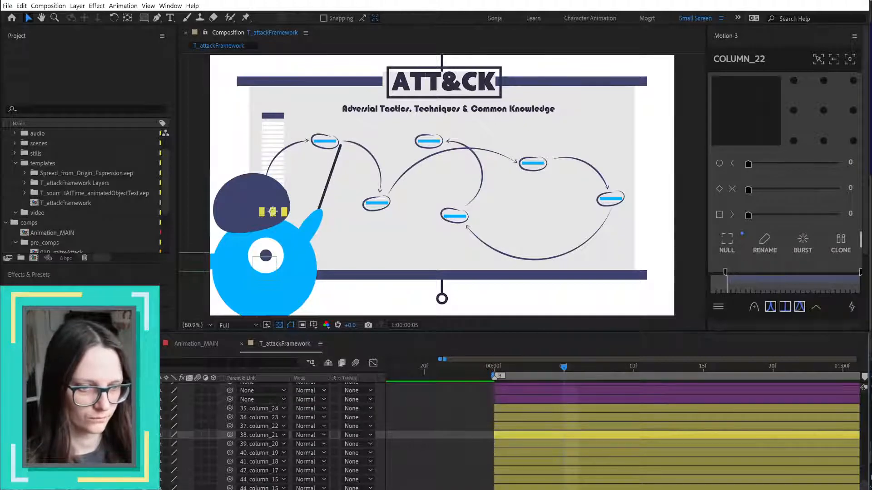
scroll(454, 431, down, 5)
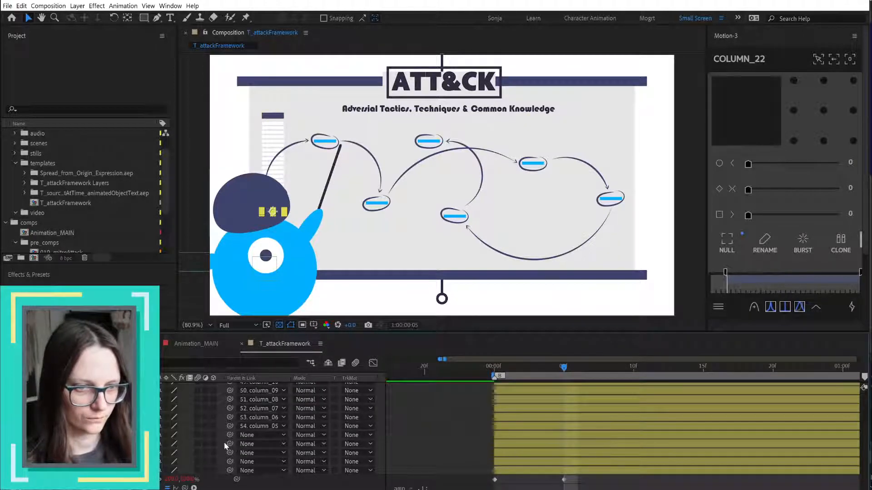
drag(230, 435, 161, 437)
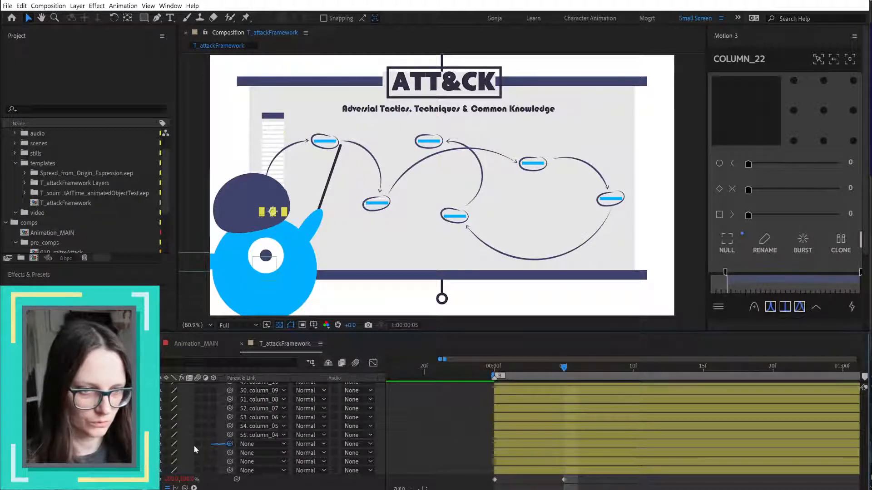
drag(230, 444, 162, 446)
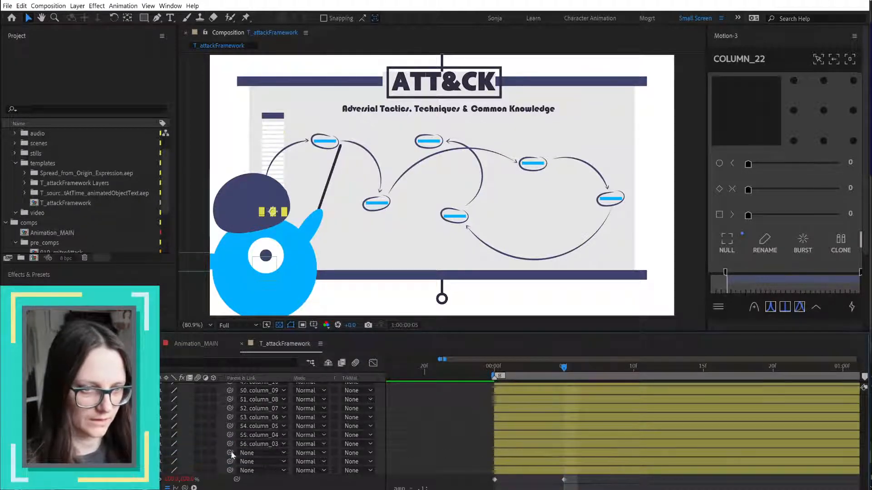
drag(231, 454, 161, 463)
drag(230, 471, 162, 471)
- Select column_02 through column_25 and add Position keyframes to them at 1:00:00:05
click(145, 471)
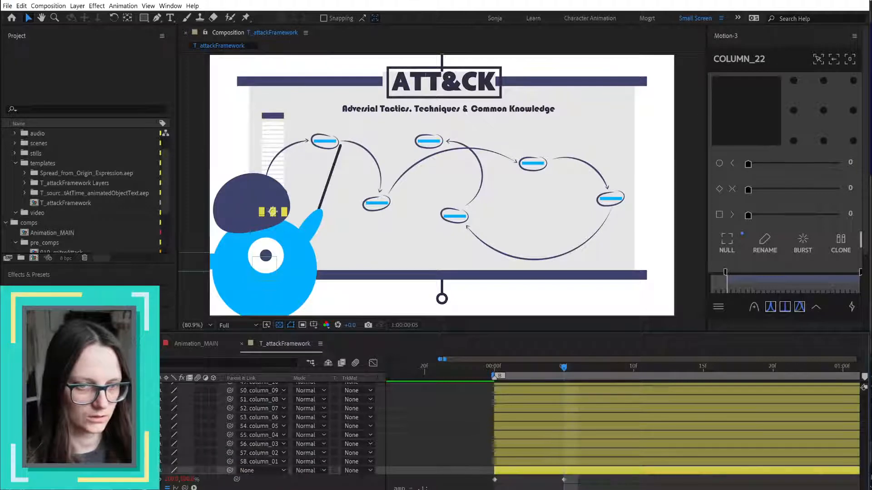
click(145, 462)
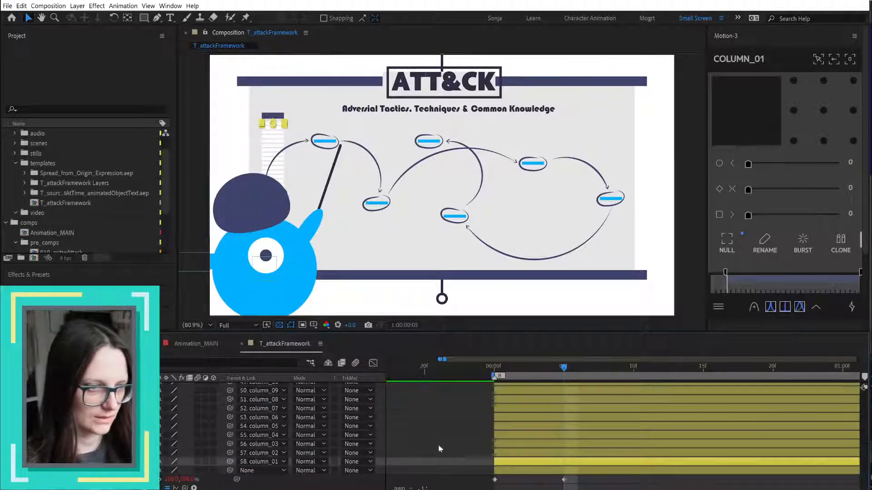
scroll(549, 470, up, 5)
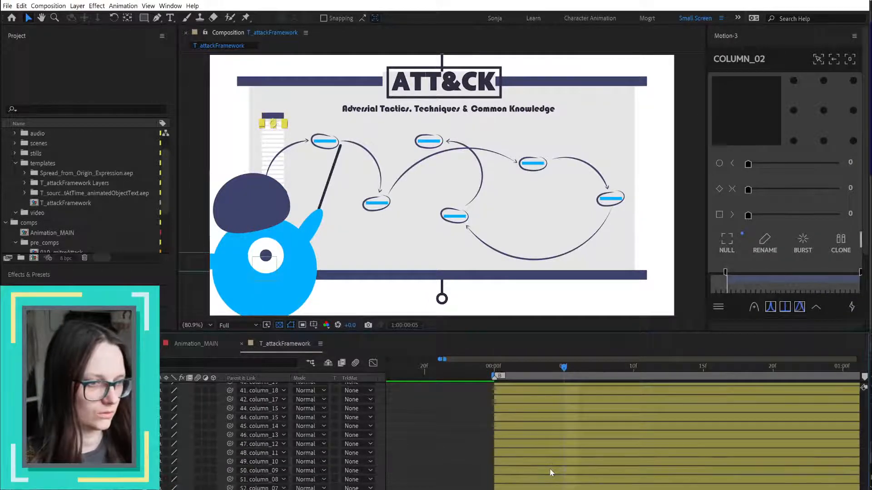
scroll(551, 462, up, 1)
shift+click(570, 435)
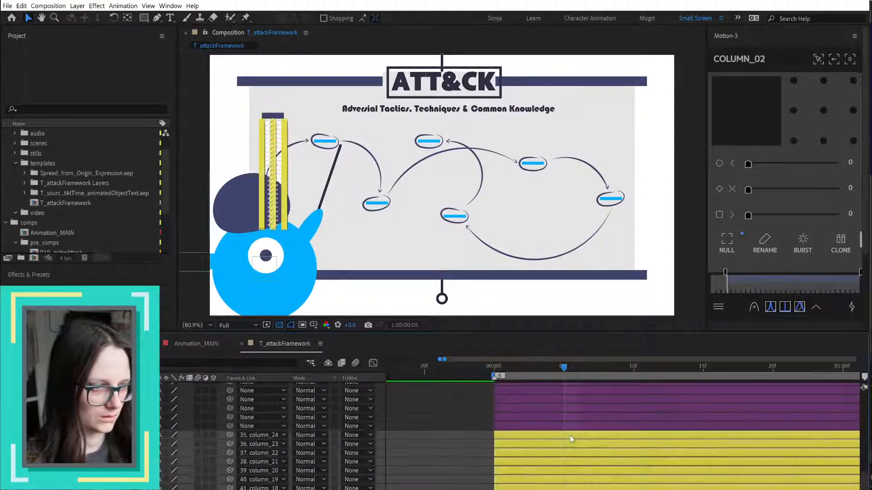
key(alt+shift+p)
- At 1:00:01:00, lower the selected columns' Y position by about 20, to about 5, collapsing the stack onto column_01
scroll(579, 477, down, 12)
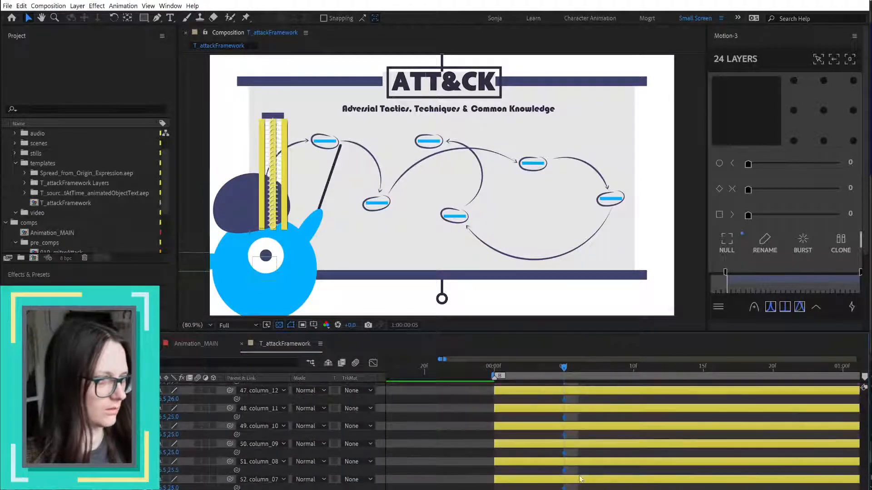
key(shift+Page_Down)
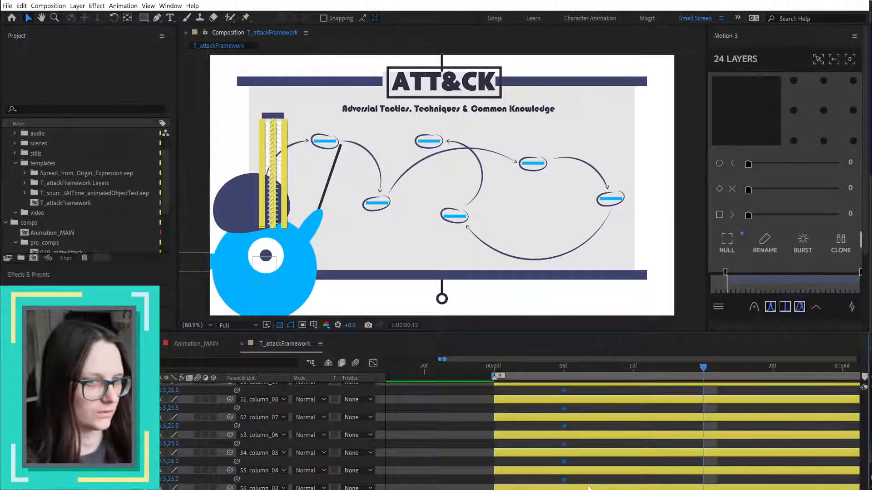
key(shift+Page_Down)
scroll(659, 486, down, 2)
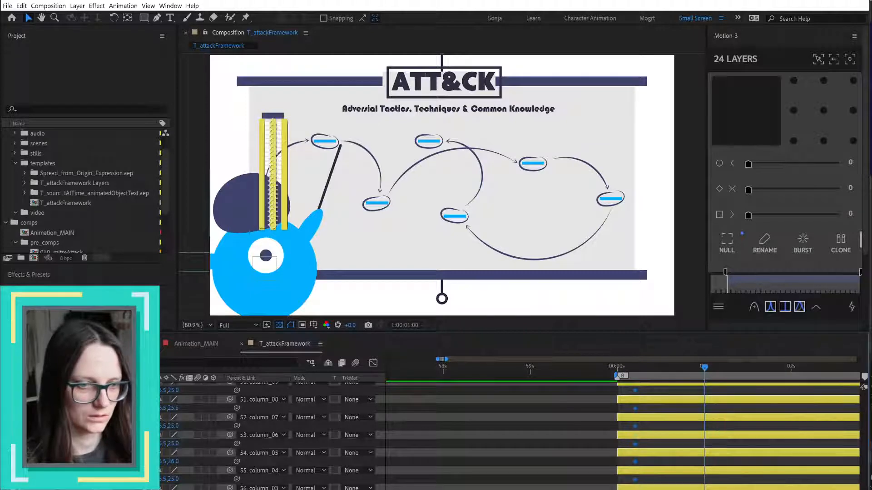
drag(173, 426, 166, 426)
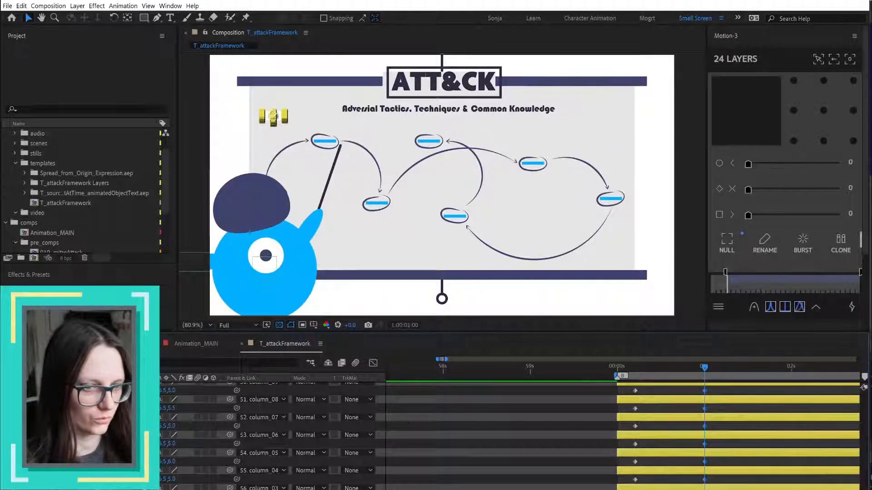
key(F2)
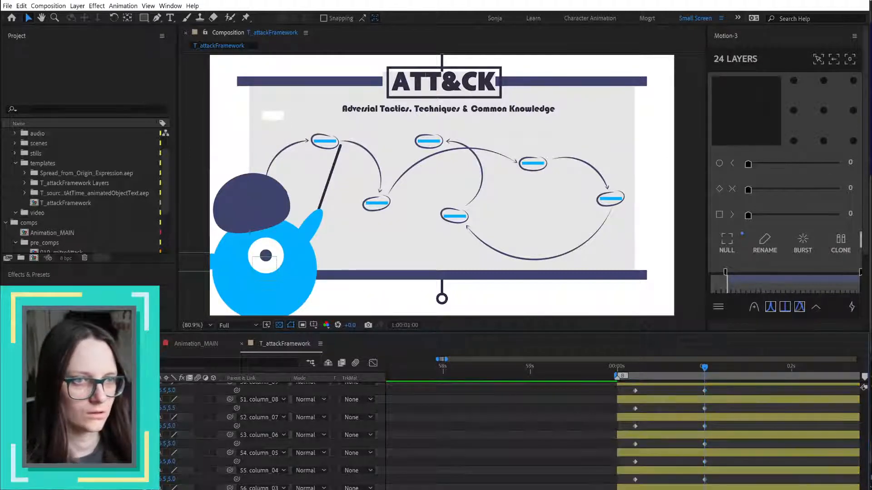
- Cut column_01 through column_25 and paste them back in reversed stacking order, with column_01 on top
click(273, 117)
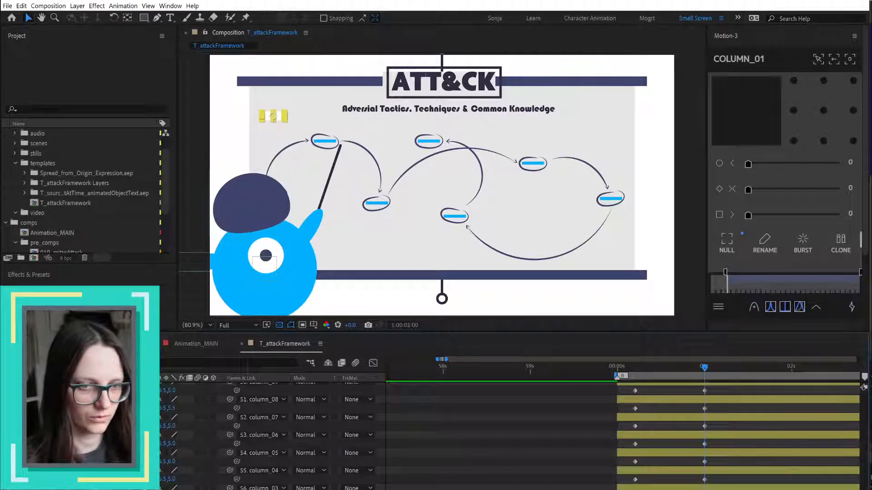
scroll(243, 447, up, 10)
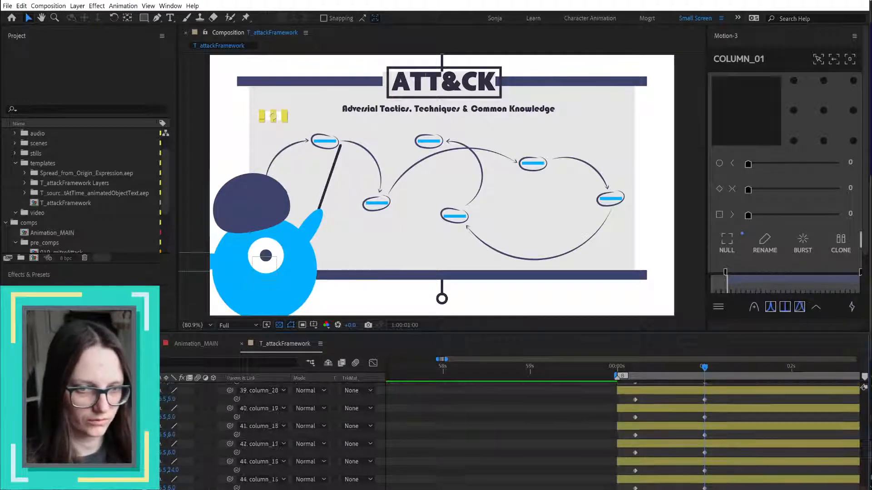
scroll(243, 447, up, 1)
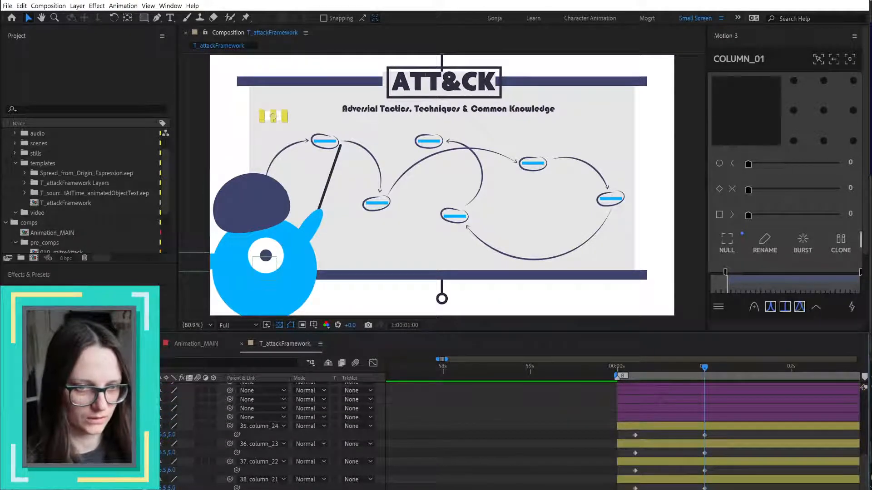
shift+click(114, 426)
key(Delete)
scroll(86, 193, up, 1)
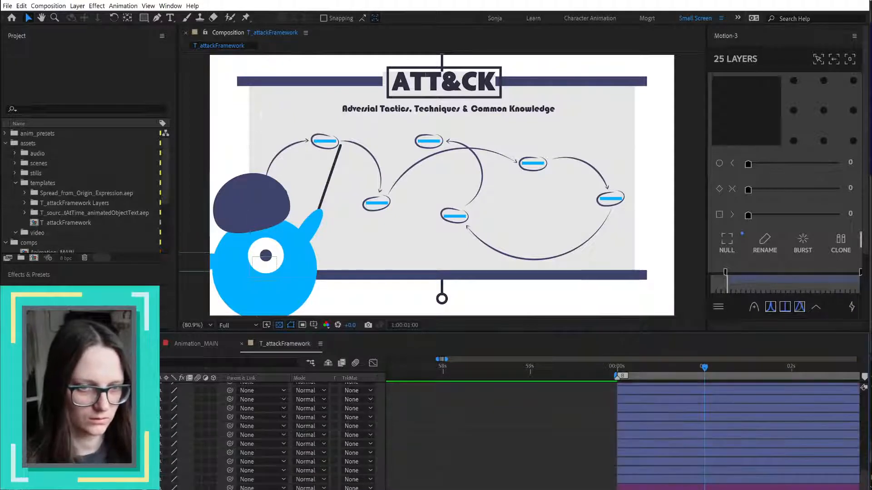
click(495, 275)
key(ctrl+v)
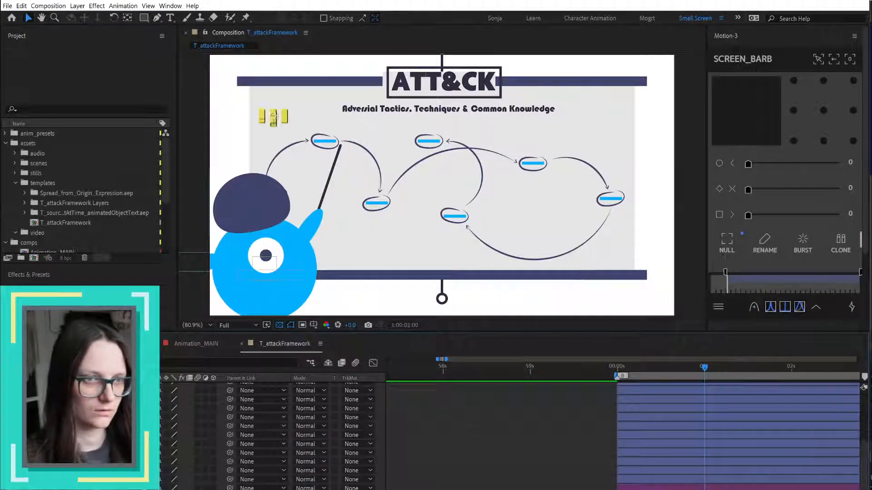
- Change the label color of the column_01 layer to green
scroll(598, 481, down, 3)
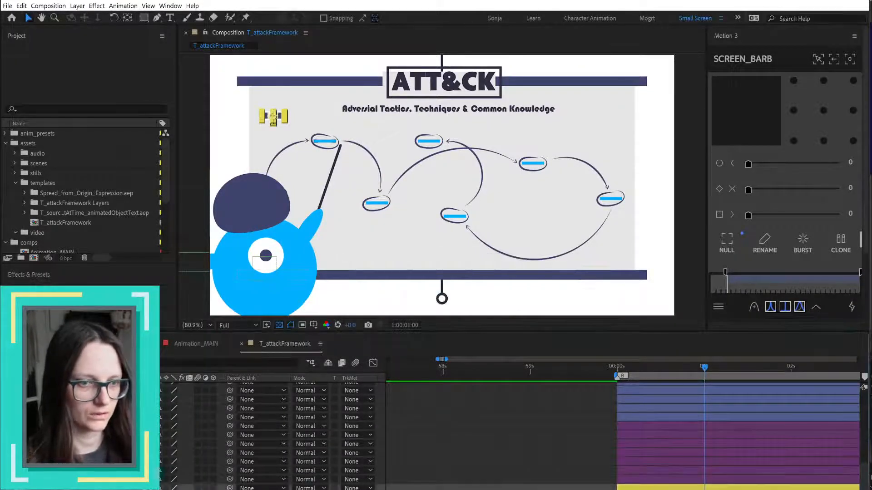
click(597, 481)
click(272, 115)
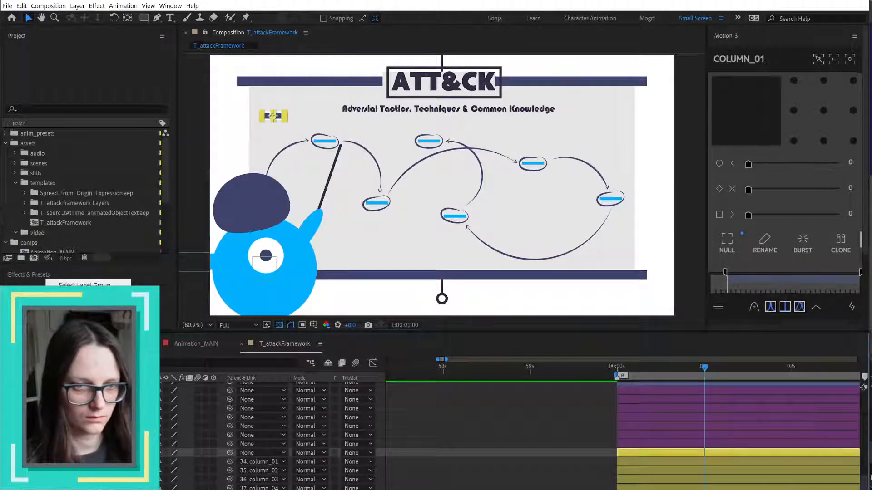
click(68, 380)
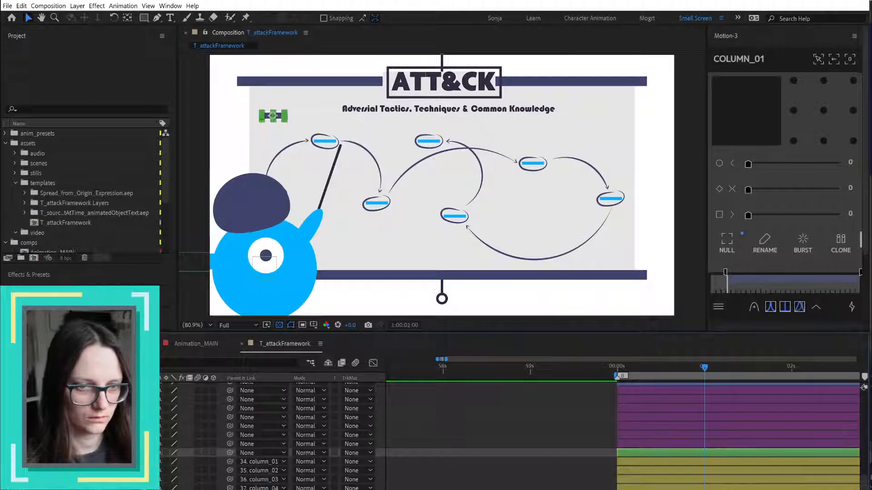
- Select column_02 through column_25 by their shared yellow label and reveal their Position keyframes
click(272, 116)
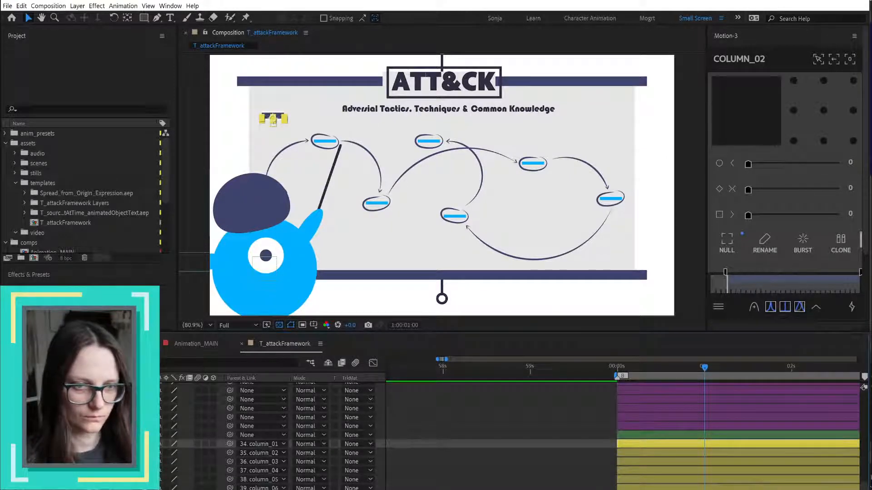
key(u)
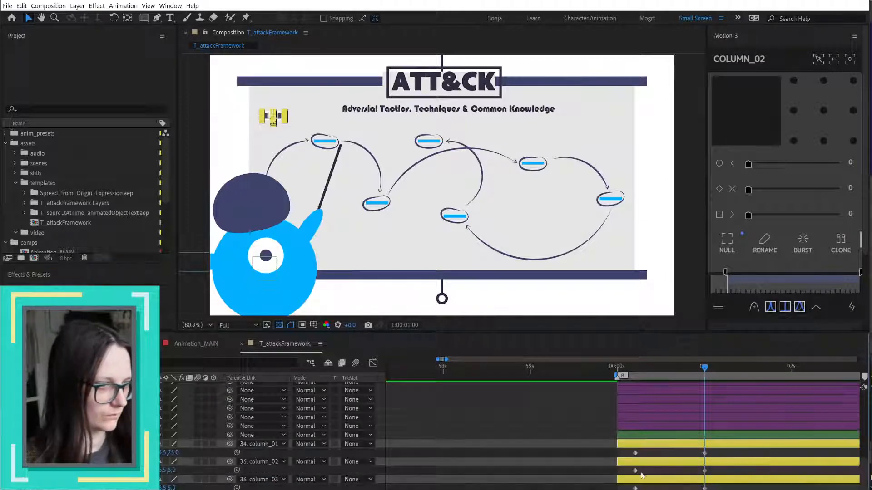
click(513, 465)
- Set column_02's Y position to 10 at 1:00:01:00
click(707, 445)
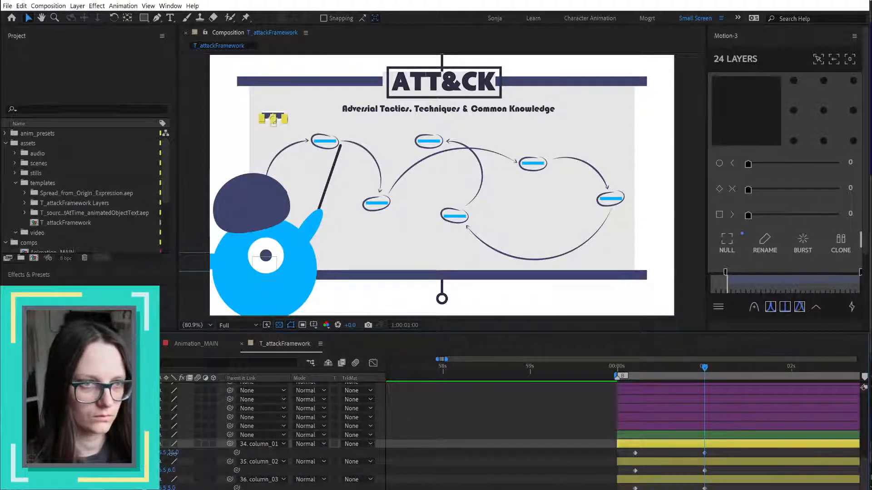
drag(172, 453, 169, 454)
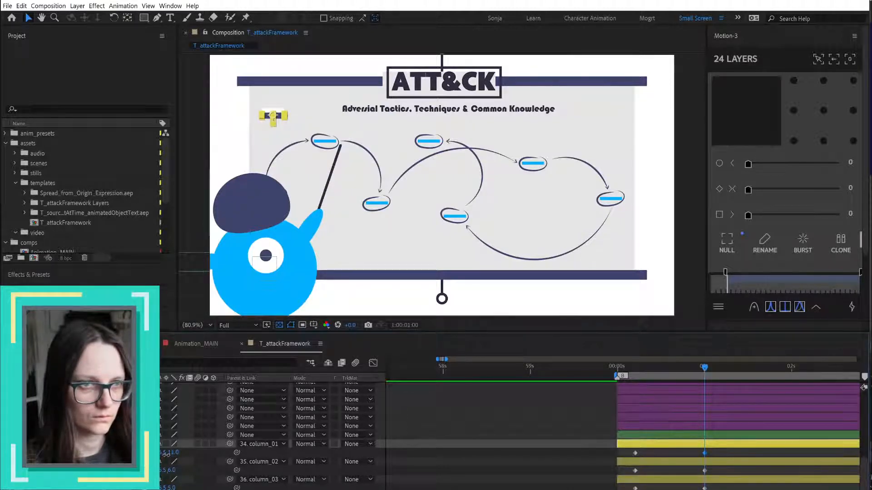
drag(166, 455, 166, 455)
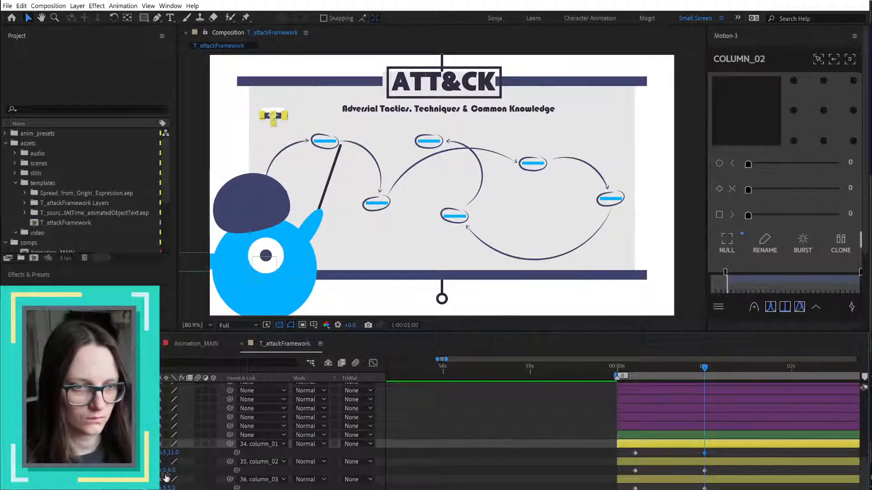
click(173, 453)
text(10)
key(Return)
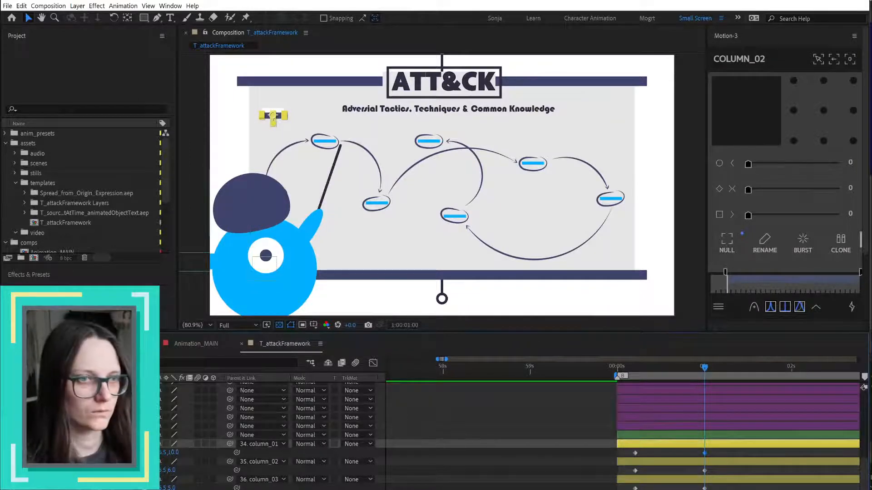
- Parent column_17 to column_16, and set the Y position of both layers to 5 at 1:00:01:00
click(716, 463)
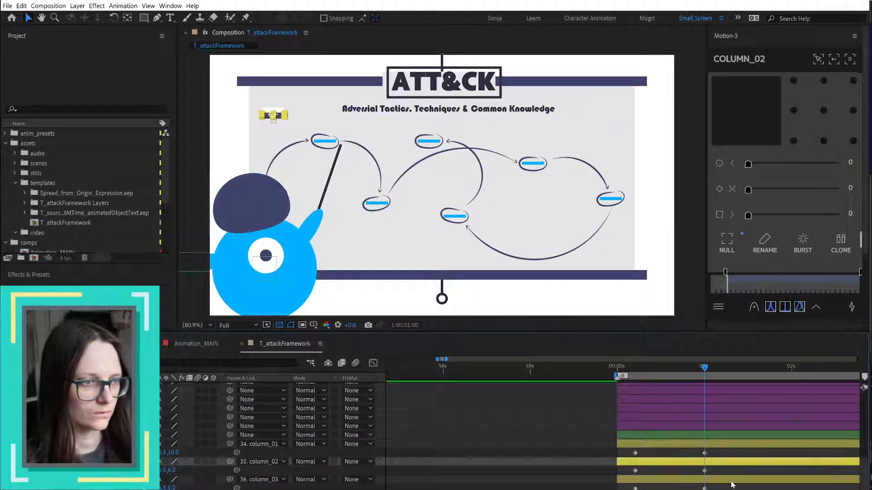
click(731, 480)
scroll(733, 484, down, 8)
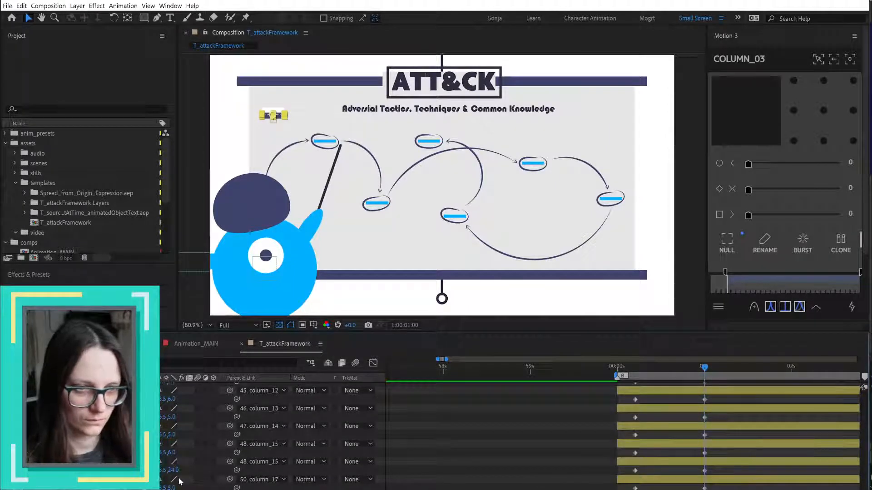
click(136, 462)
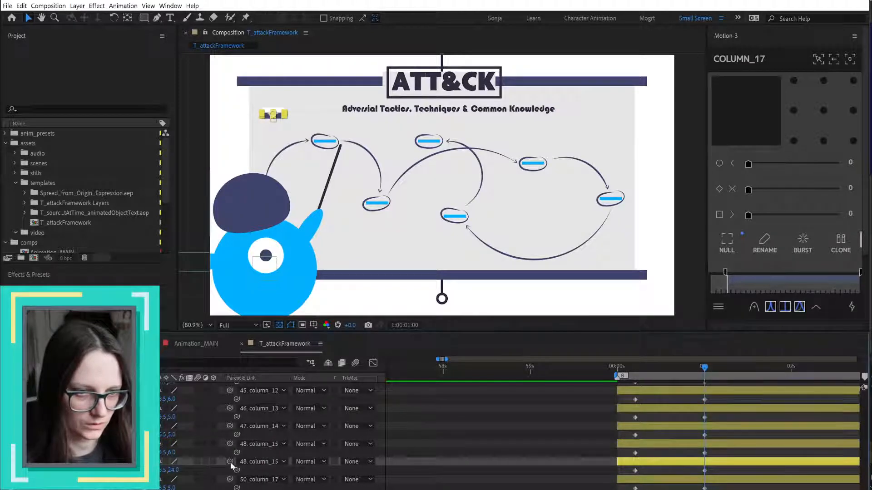
drag(230, 462, 127, 445)
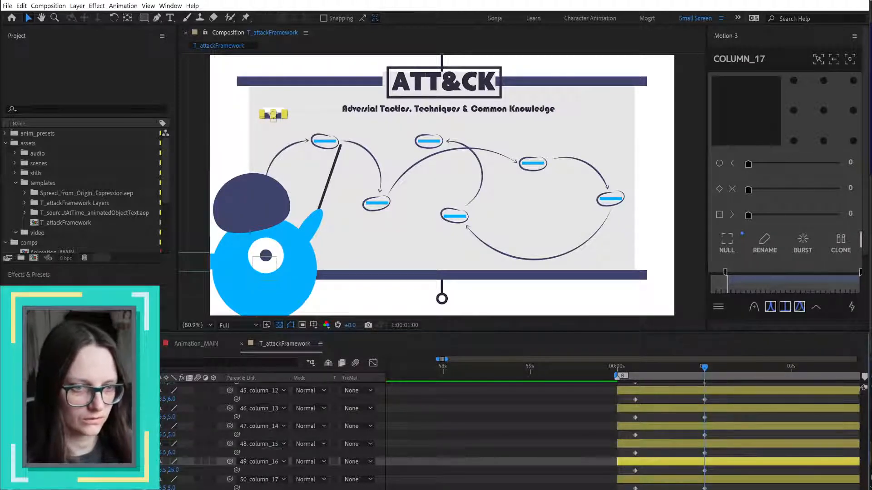
click(174, 471)
text(5)
key(Return)
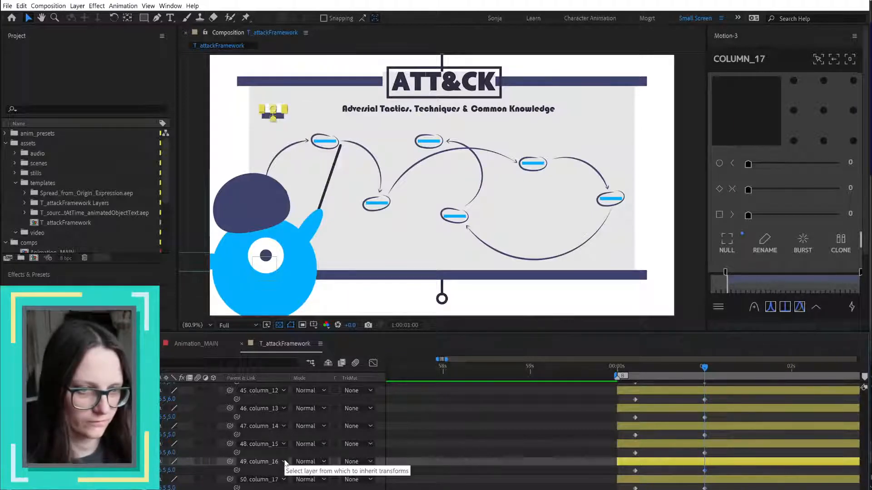
click(172, 453)
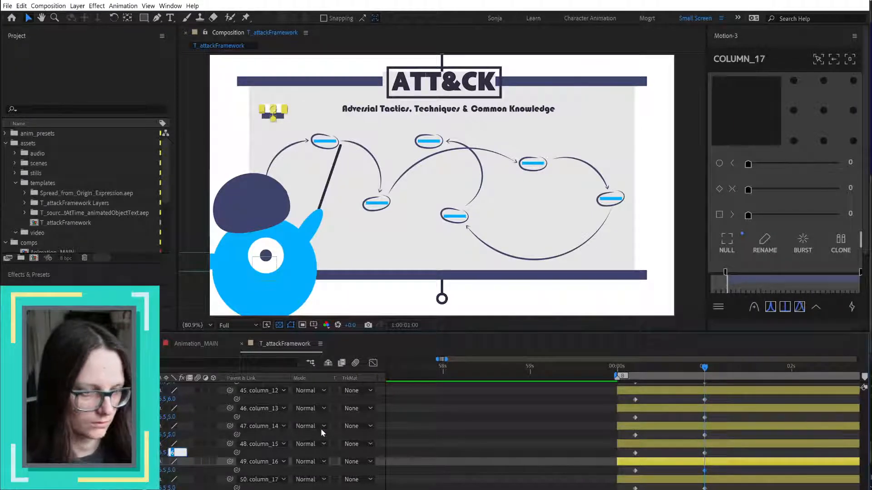
key(Return)
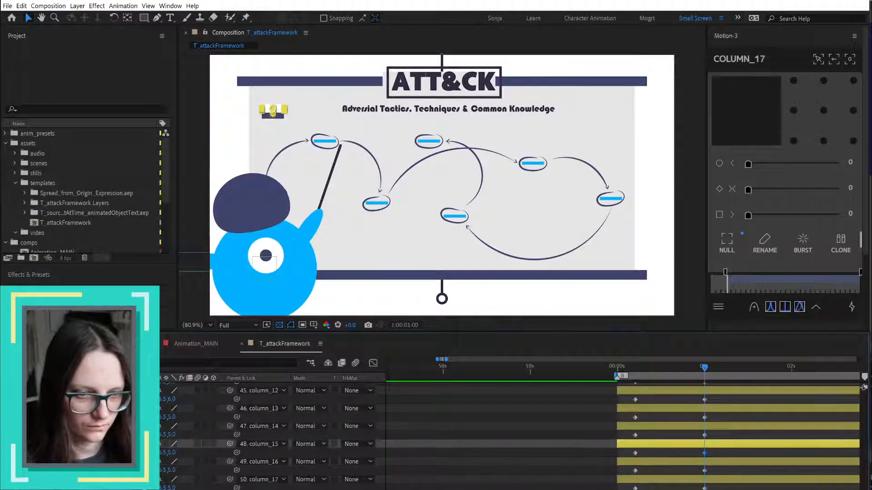
- Review the column layers' Position values, and enlarge the timeline and Project panels to show more rows
key(F2)
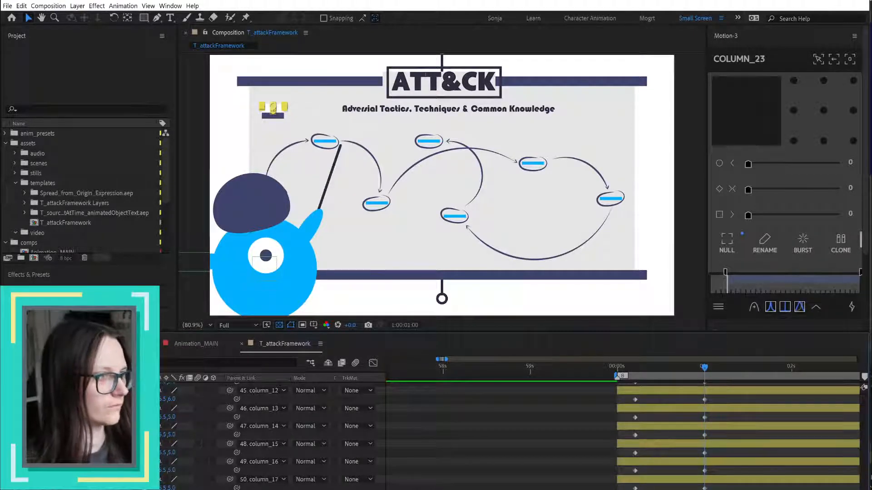
scroll(282, 436, down, 2)
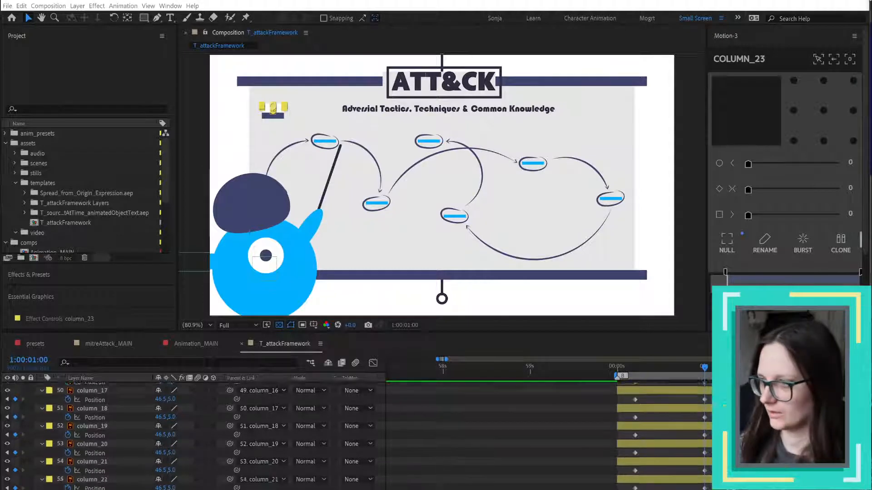
scroll(190, 436, up, 15)
scroll(94, 482, down, 12)
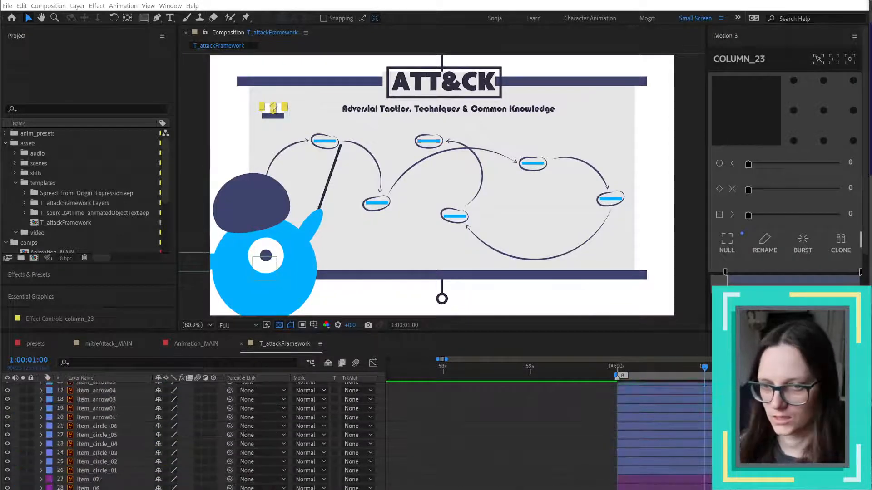
scroll(95, 482, down, 4)
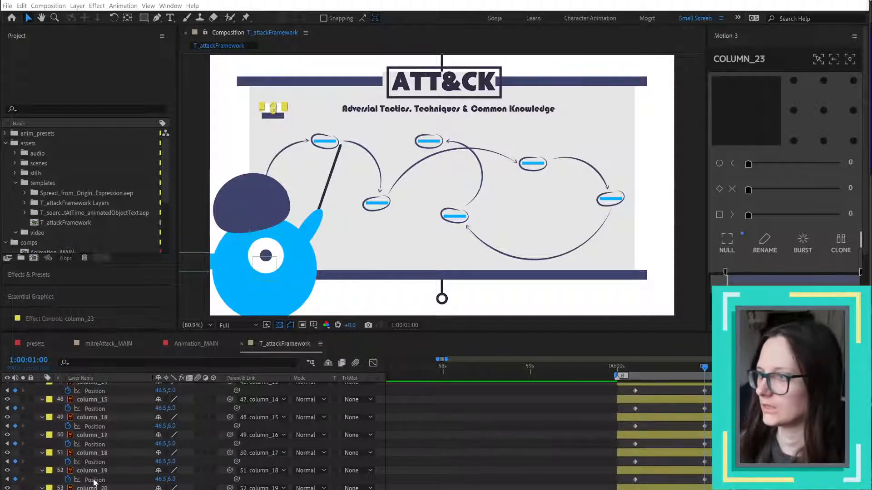
scroll(94, 482, down, 1)
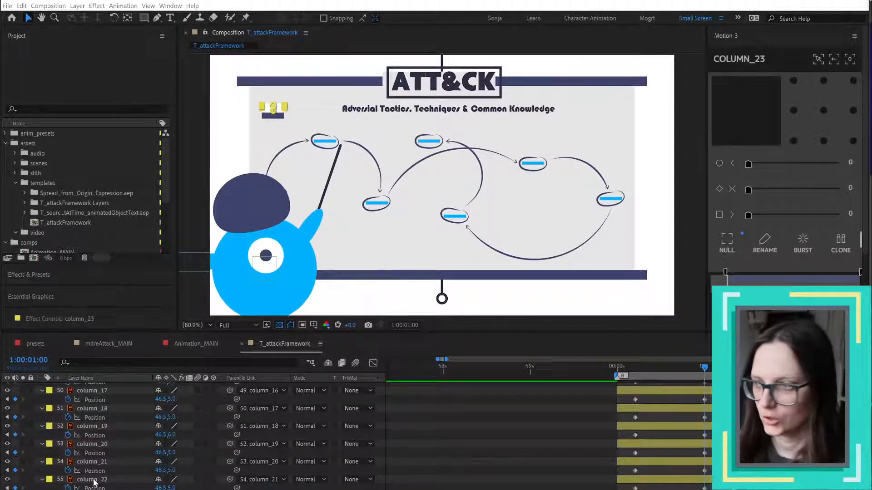
drag(352, 335, 357, 302)
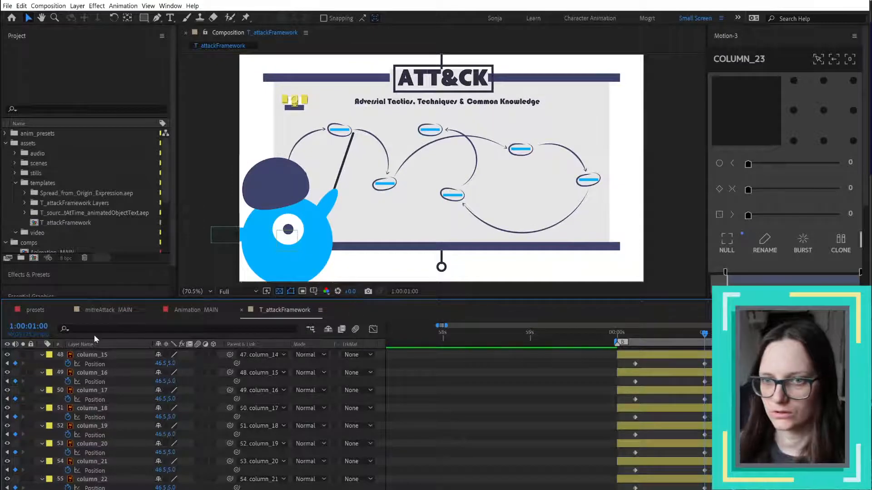
click(85, 259)
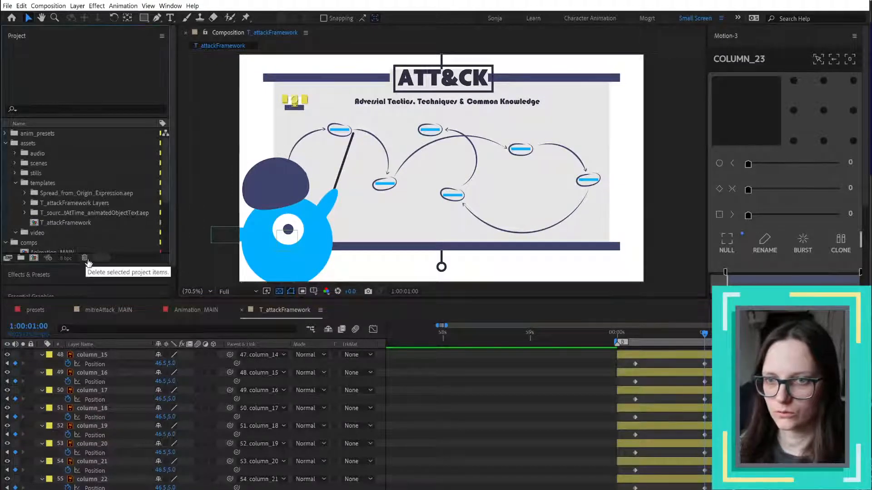
key(ctrl+z)
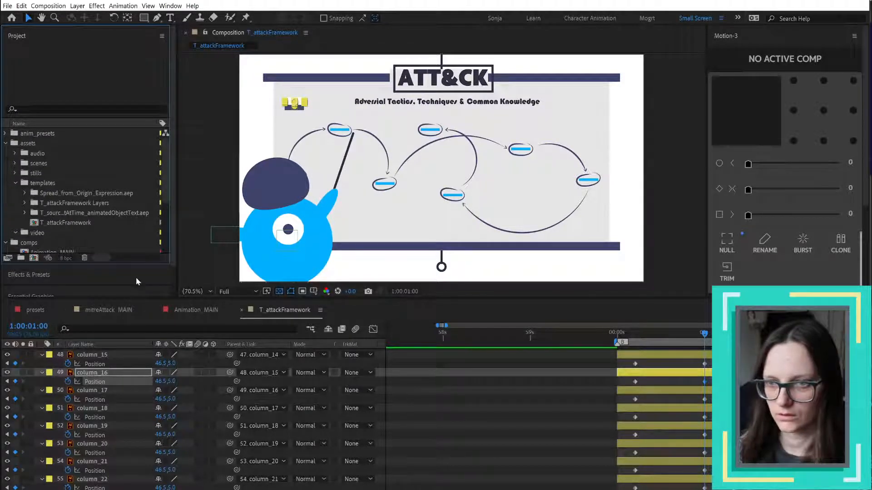
drag(143, 265, 141, 295)
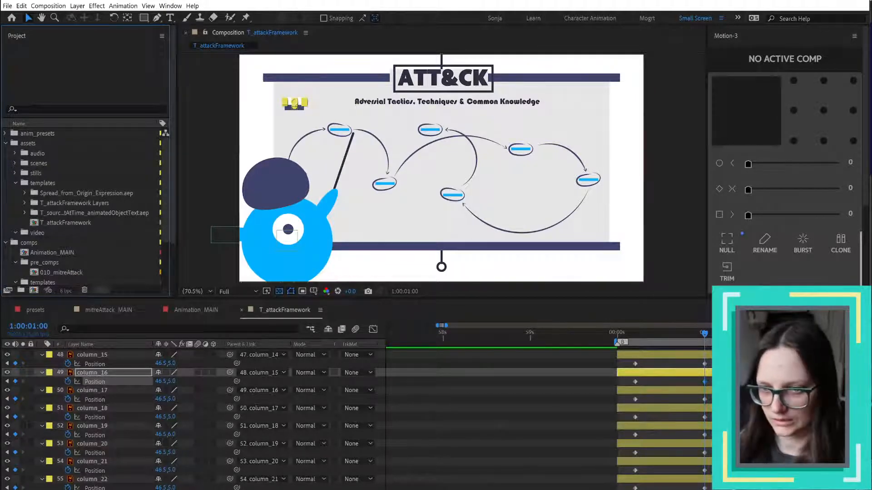
- Set the Y position of column_19 and column_13 to 5 at 1:00:01:00
scroll(189, 450, up, 2)
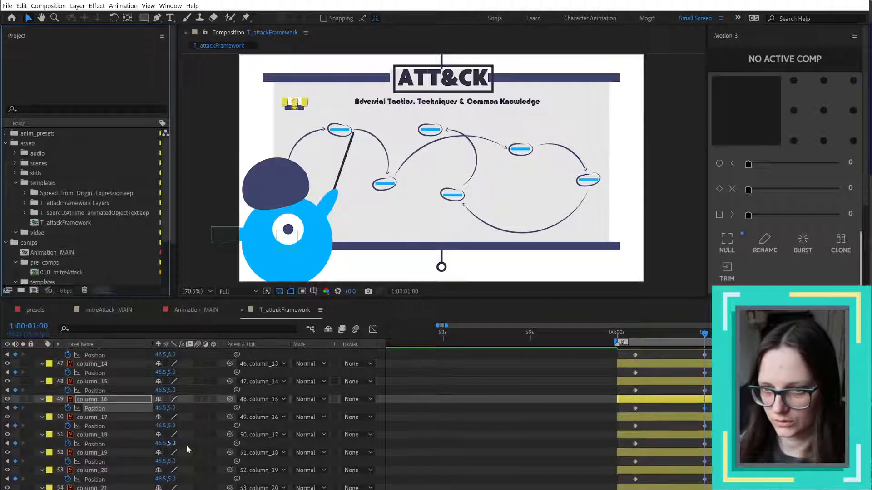
click(173, 461)
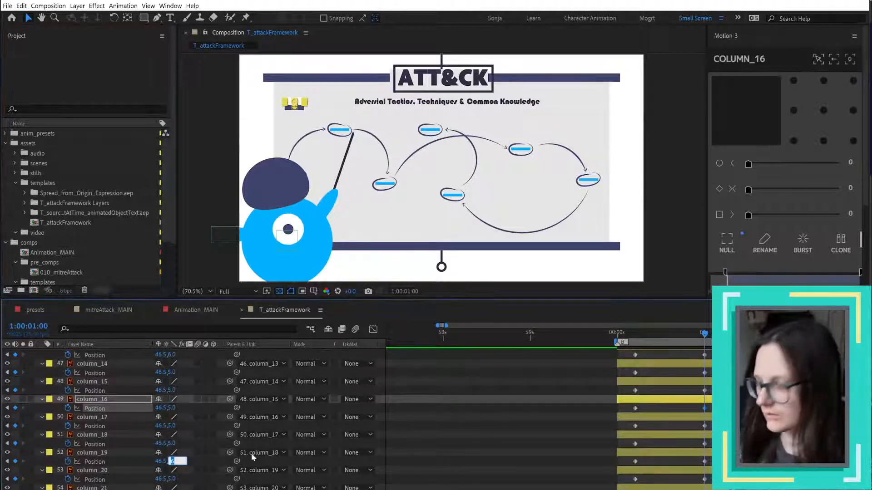
key(Return)
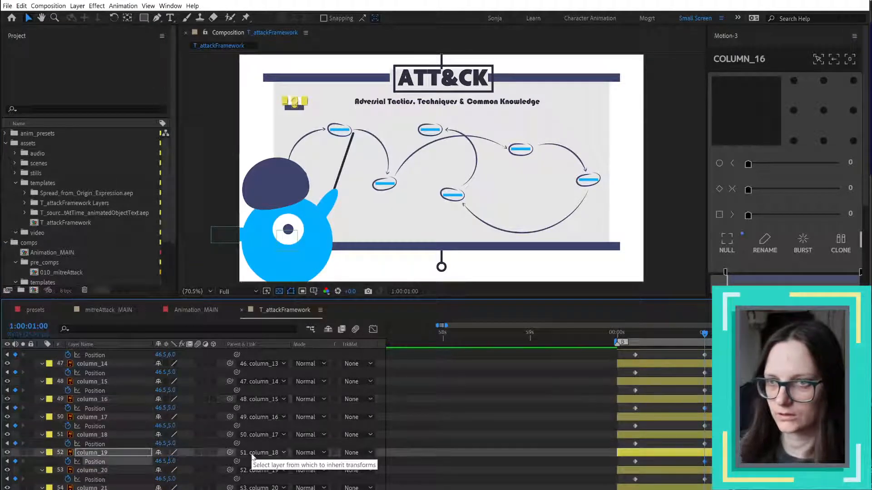
scroll(191, 445, up, 1)
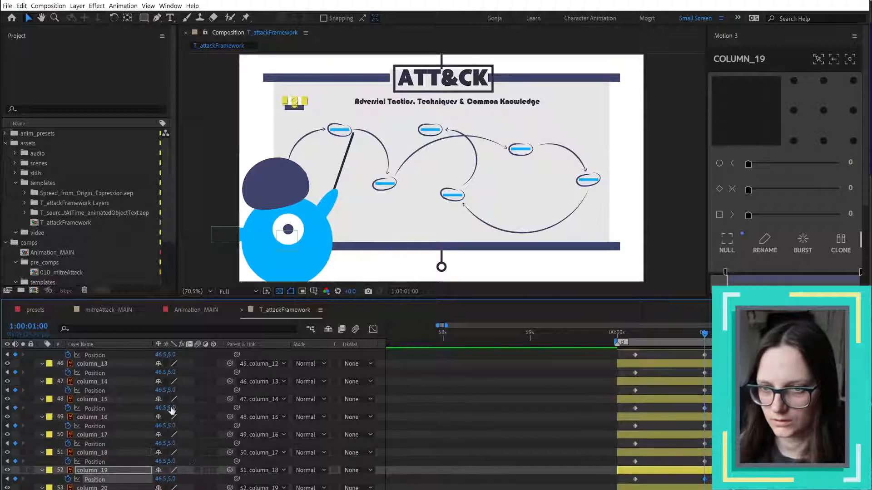
click(173, 373)
text(5)
key(Return)
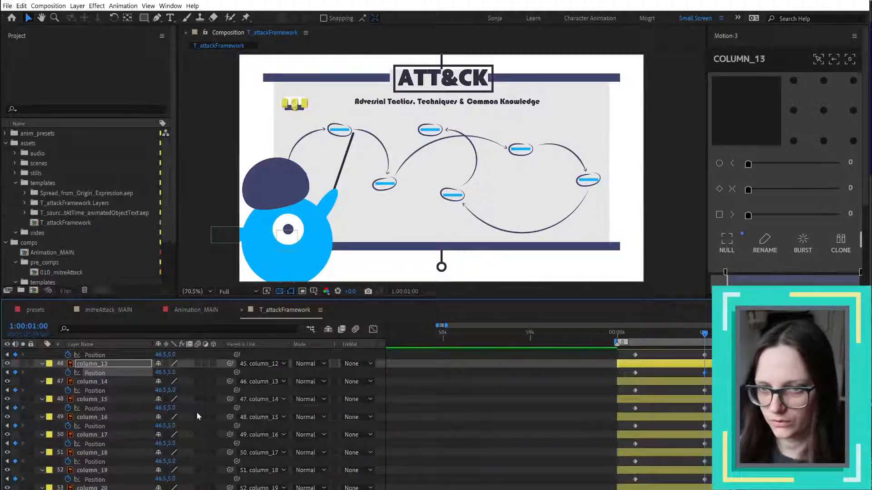
- Set the Y position of column_06 and column_03 to 5 at 1:00:01:00
scroll(197, 412, up, 2)
scroll(197, 413, up, 2)
scroll(198, 413, up, 3)
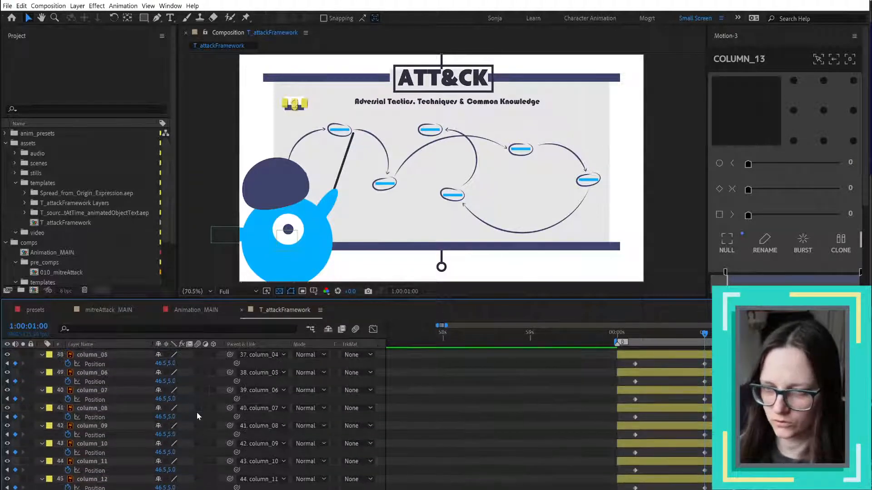
click(172, 382)
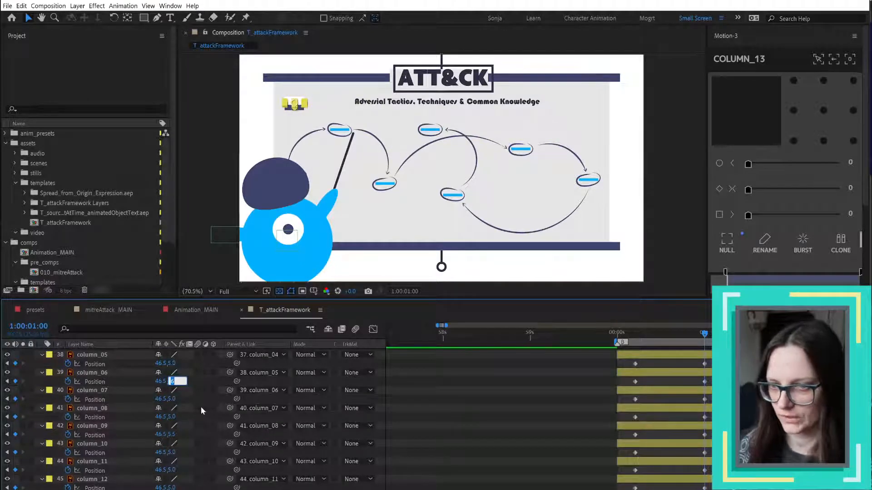
text(5)
key(Return)
scroll(214, 409, up, 2)
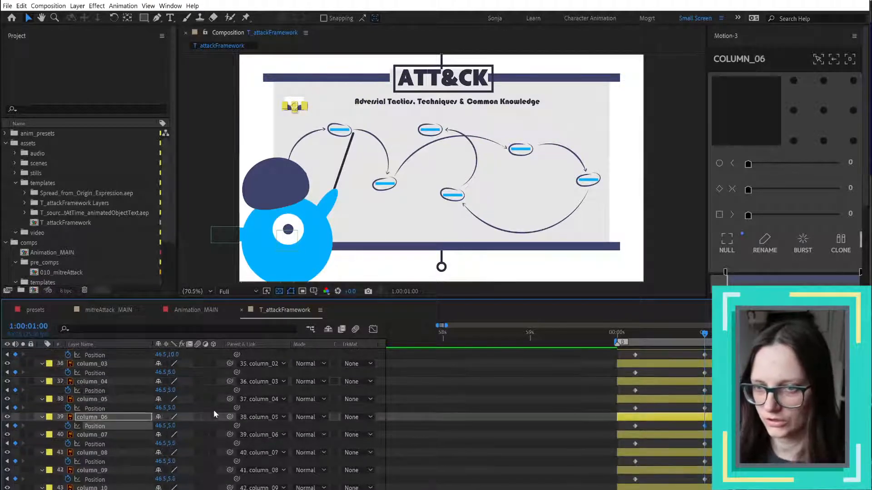
click(172, 372)
text(5)
key(Return)
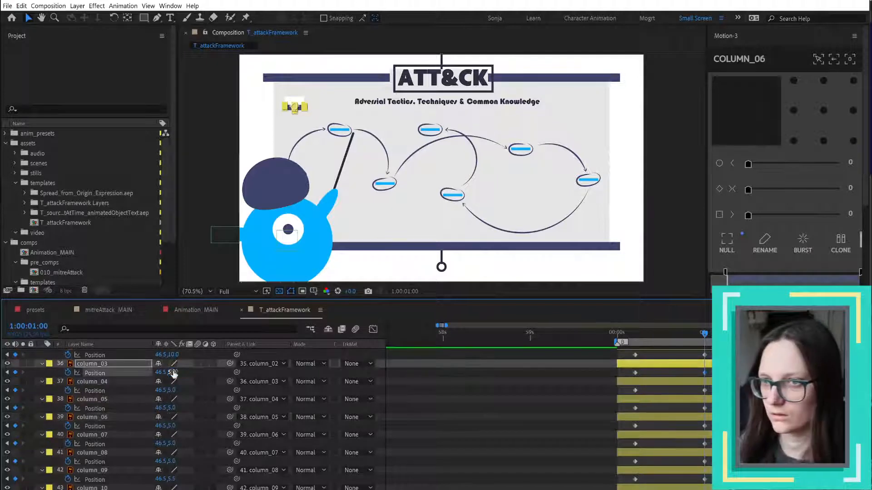
- Copy column_02's Position value with Y at 10 onto column_03 through column_25 at 1:00:01:00
scroll(196, 406, up, 3)
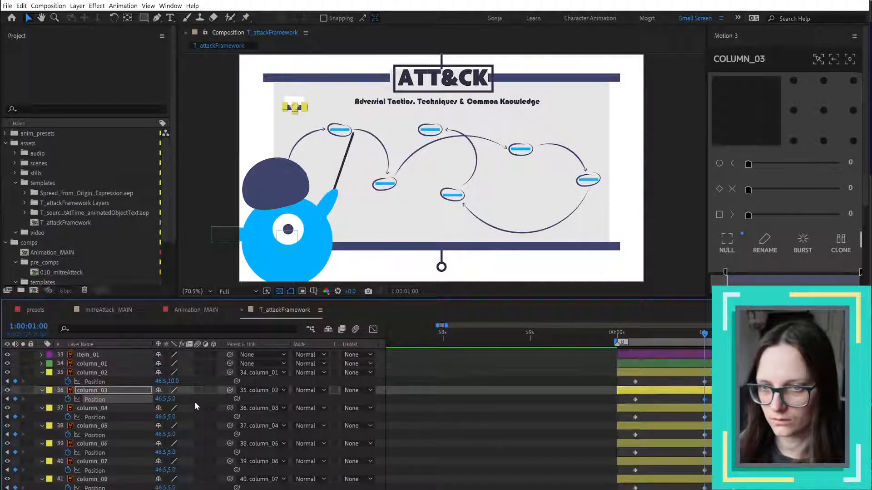
click(108, 374)
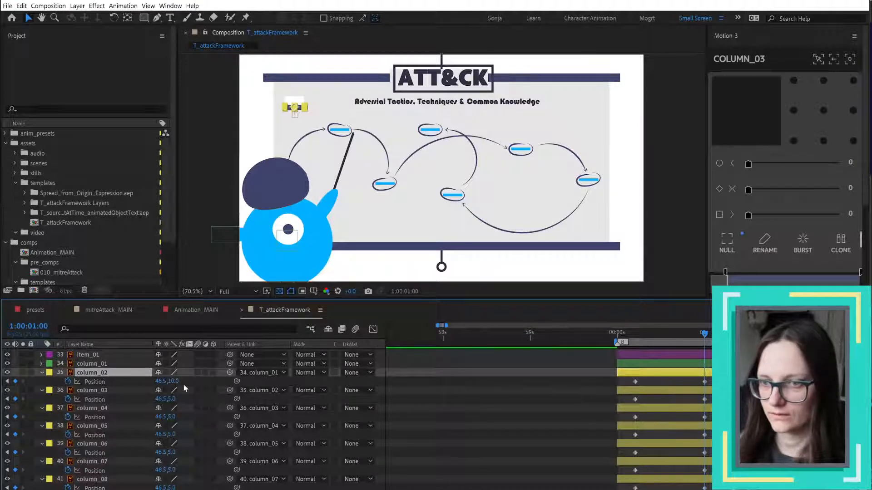
click(96, 390)
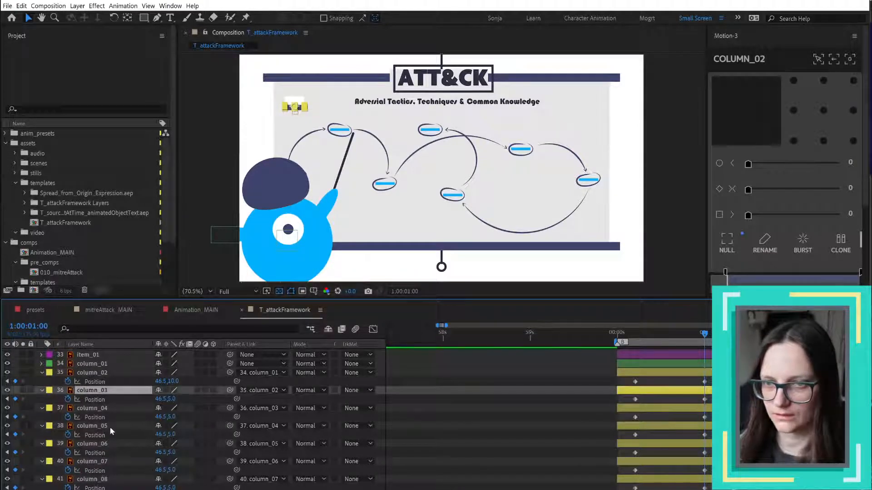
scroll(111, 436, down, 8)
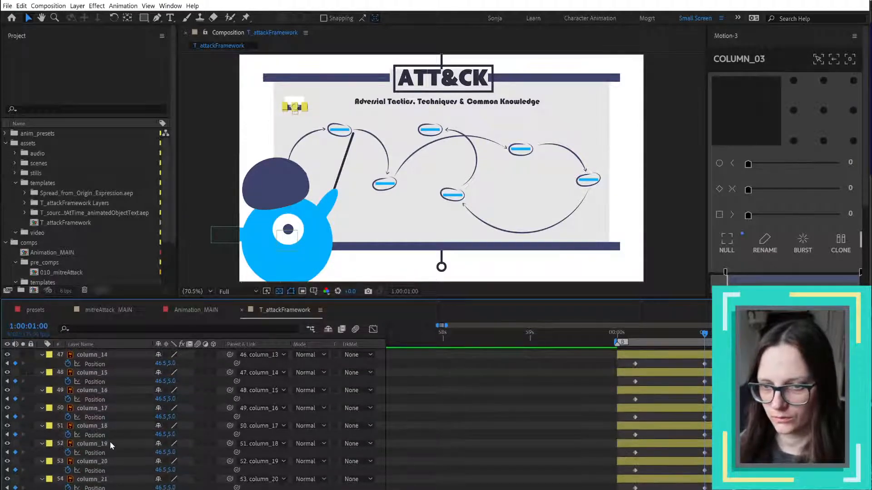
scroll(110, 445, down, 1)
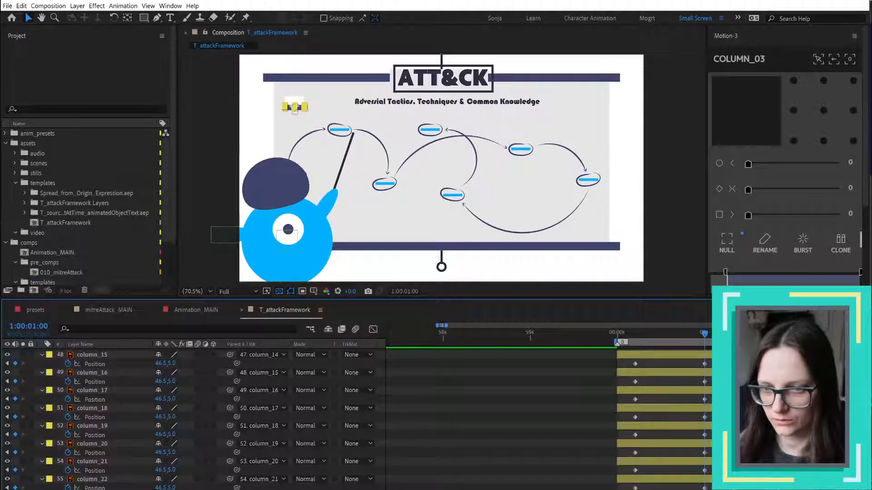
shift+click(96, 488)
key(ctrl+v)
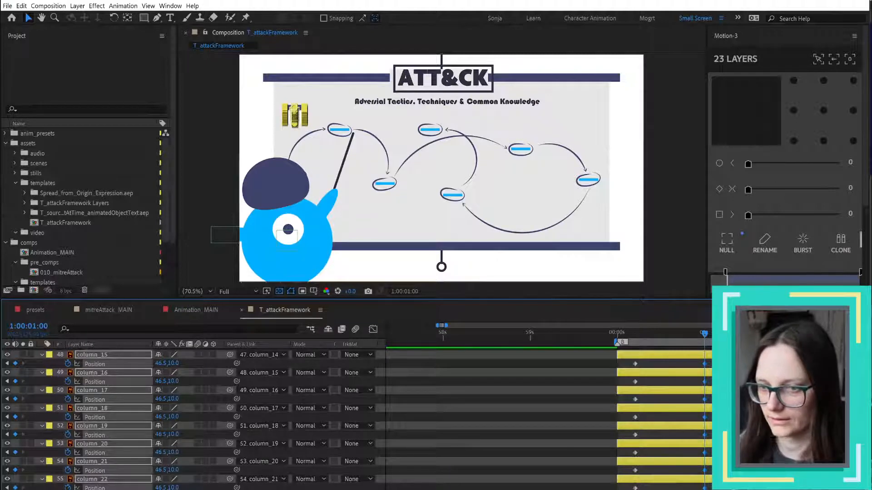
- Lower the Y position of the selected column_03 through column_25 together to 6 at 1:00:01:00
scroll(196, 418, up, 3)
scroll(272, 389, up, 8)
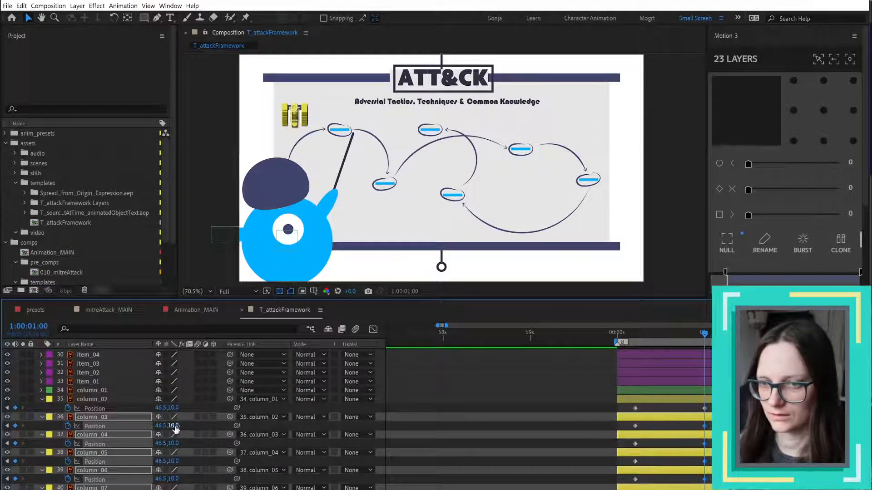
drag(173, 426, 172, 426)
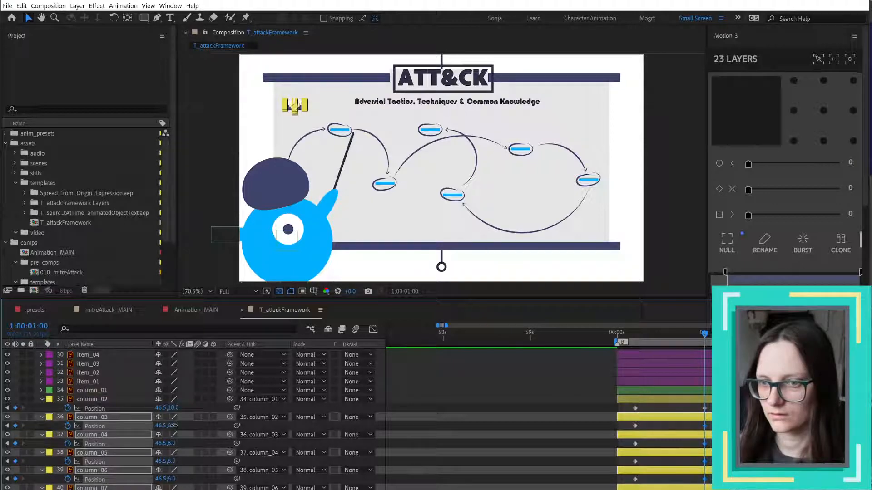
- Set the Y Position of column_03 and the other selected yellow column layers to 7 at 1:00:01:00
drag(174, 426, 174, 426)
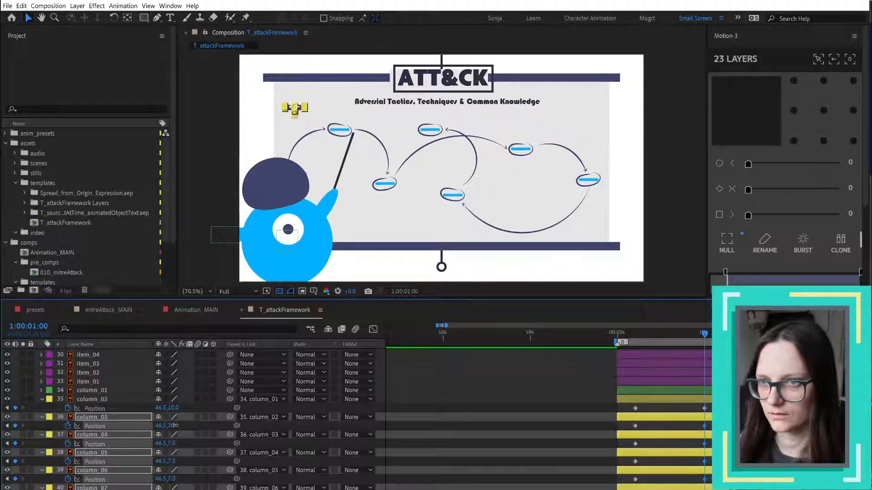
click(524, 452)
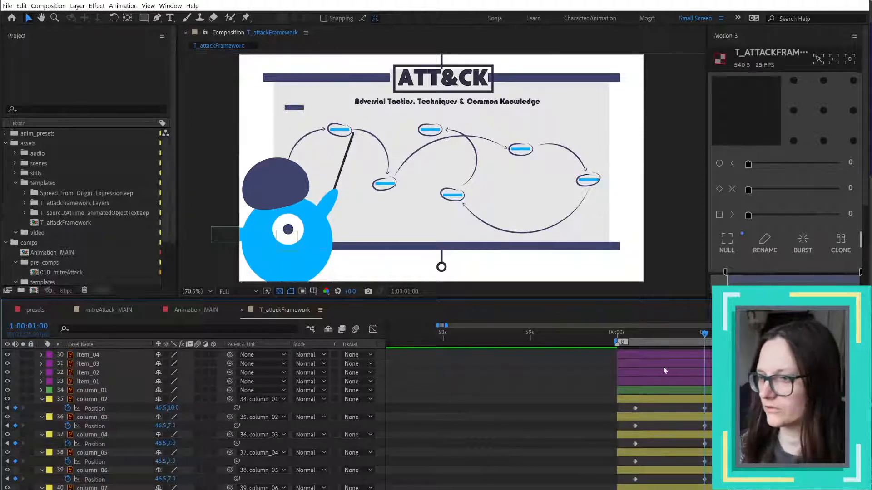
- Time-reverse the Position keyframes of all column layers from column_02 to the last one
click(641, 334)
click(634, 334)
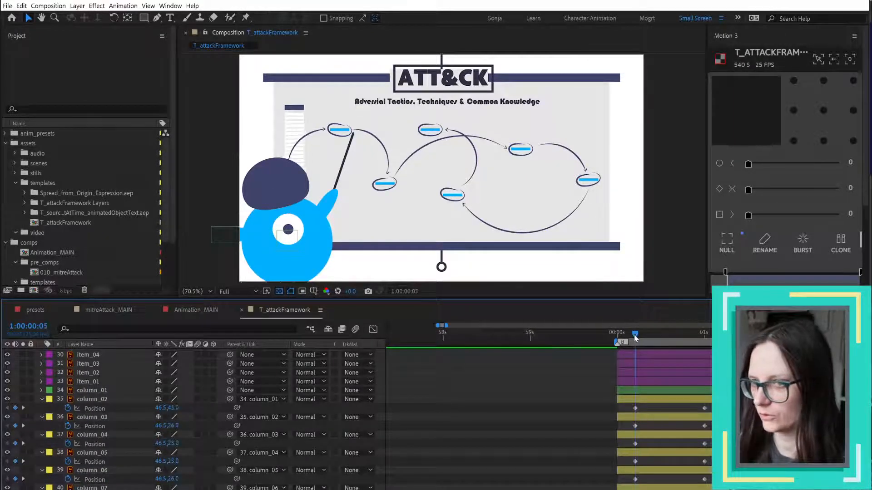
drag(626, 406, 715, 489)
right_click(704, 434)
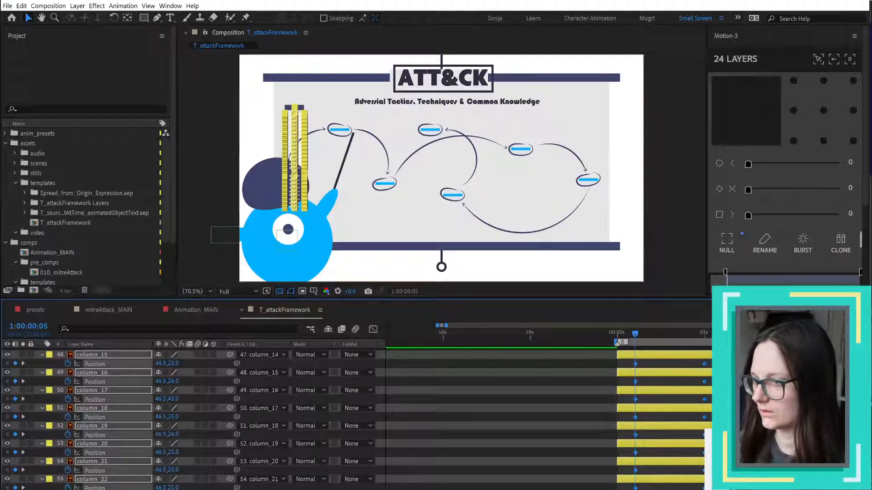
click(795, 482)
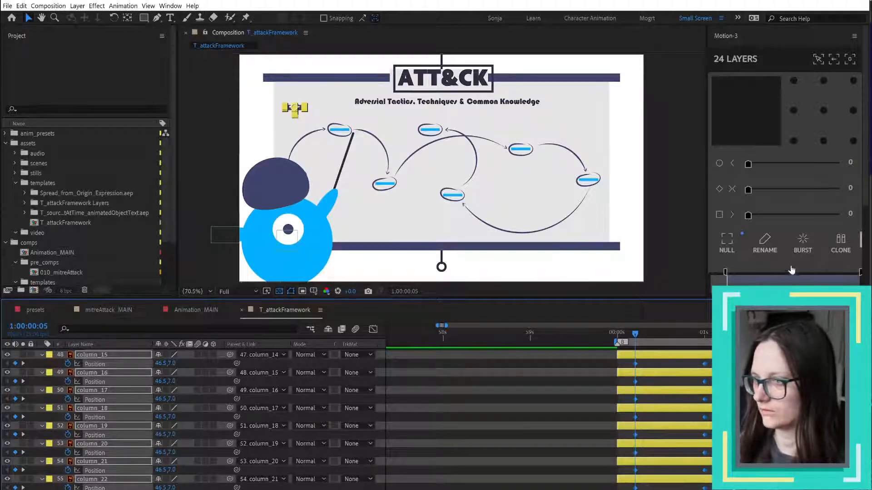
- Ease the selected column Position keyframes to 75 with Motion-3 and preview the column animation up to 1:00:00:16
drag(440, 299, 440, 330)
click(813, 189)
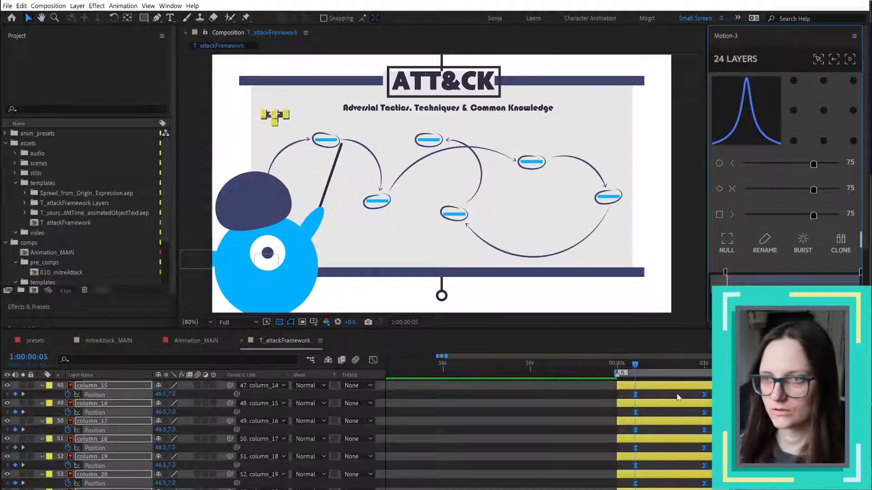
click(560, 448)
key(space)
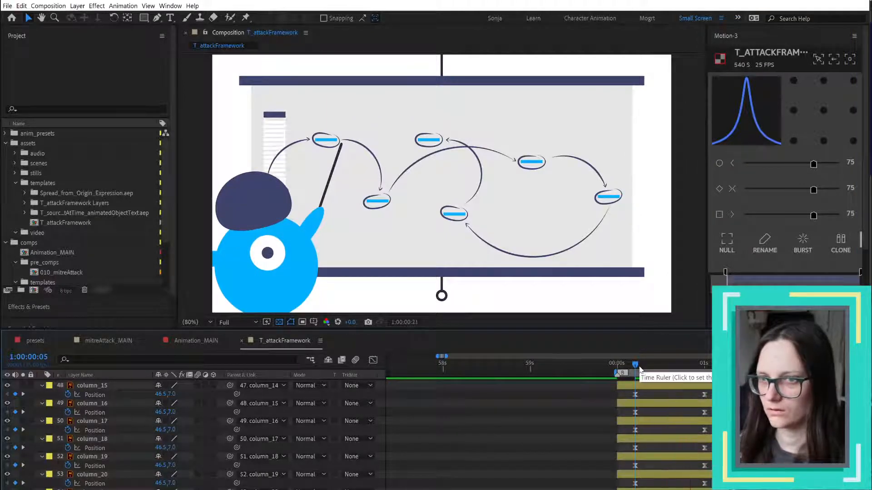
drag(636, 370, 673, 367)
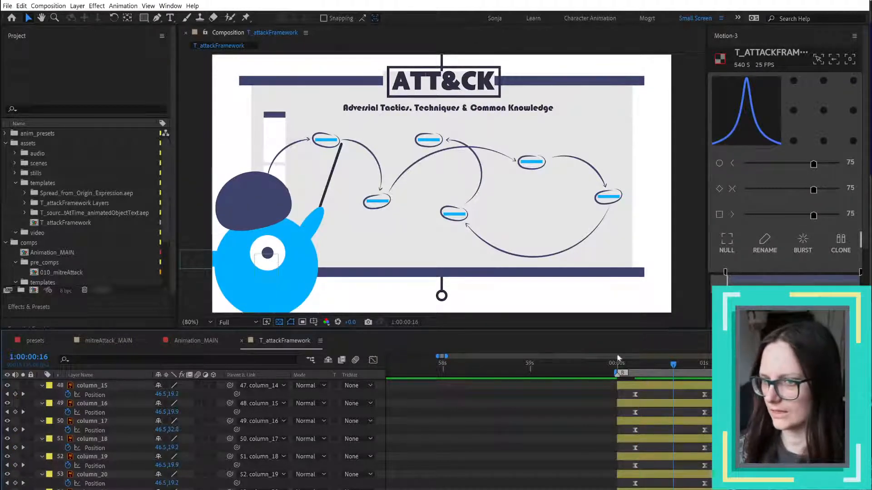
- Hide the CTRL_prof layer and all prof_ layers from prof_arm_L to prof_stick
scroll(83, 451, up, 10)
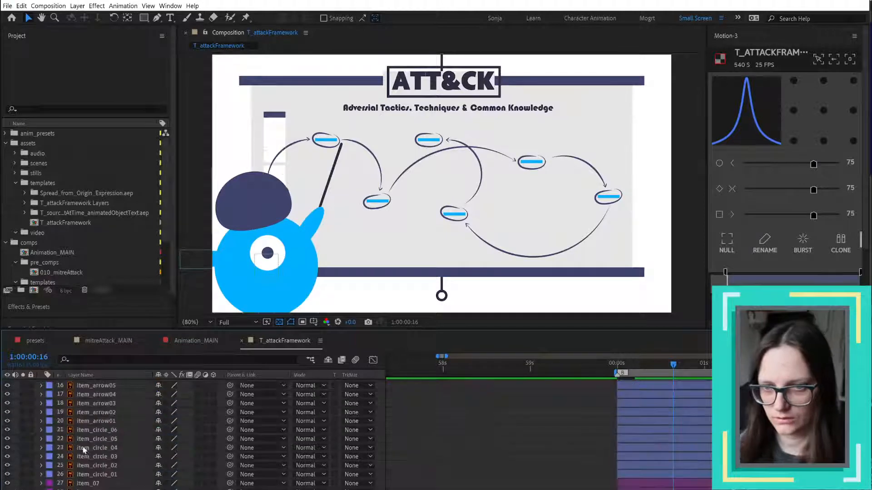
scroll(83, 450, up, 5)
click(96, 393)
shift+click(93, 489)
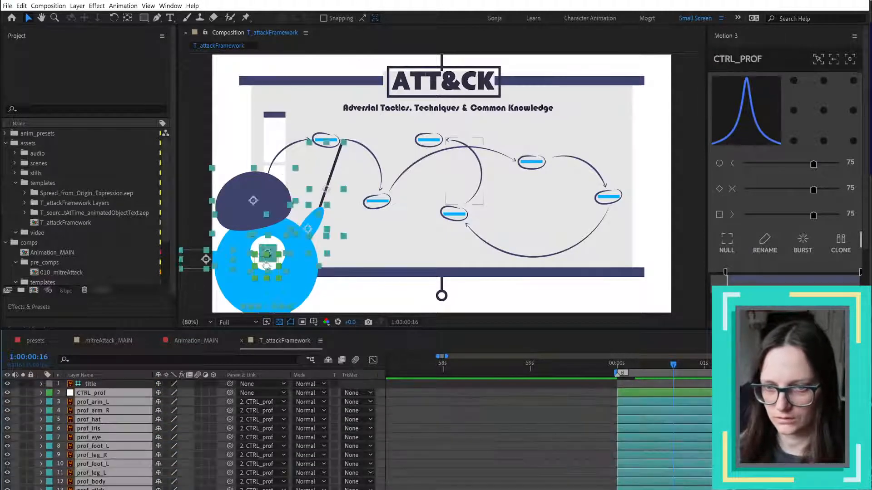
click(7, 473)
- Go through the column layers one by one from column_02 to column_17 at 1:00:00:16, checking each row's placement
scroll(461, 459, down, 2)
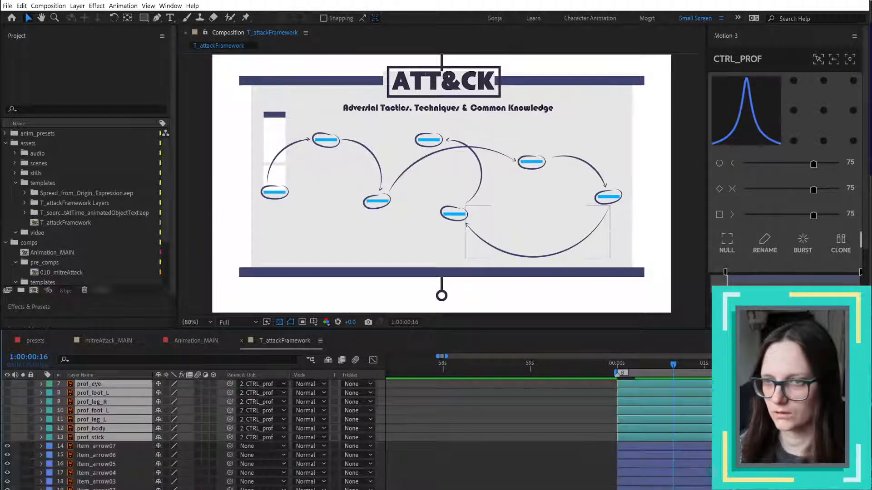
scroll(596, 426, down, 9)
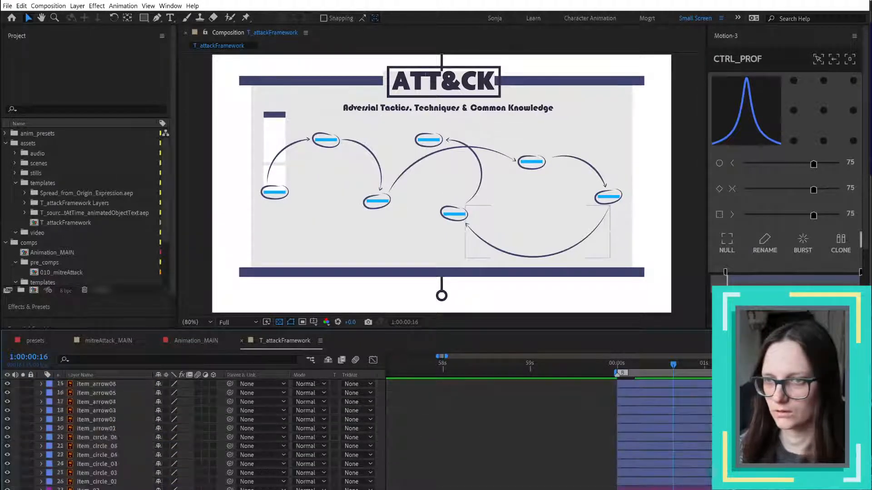
click(673, 393)
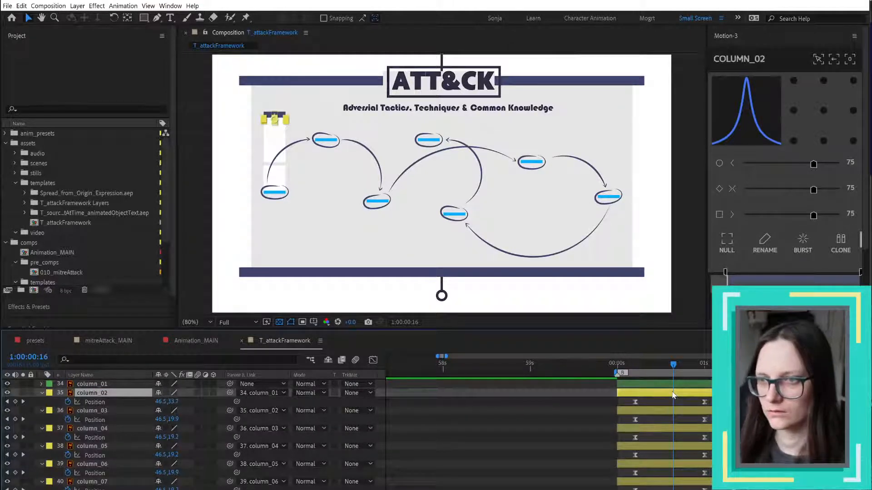
key(ctrl+Down)
key(ctrl+Up)
key(ctrl+Down)
key(ctrl+Down)
key(ctrl+Down)
key(ctrl+Down)
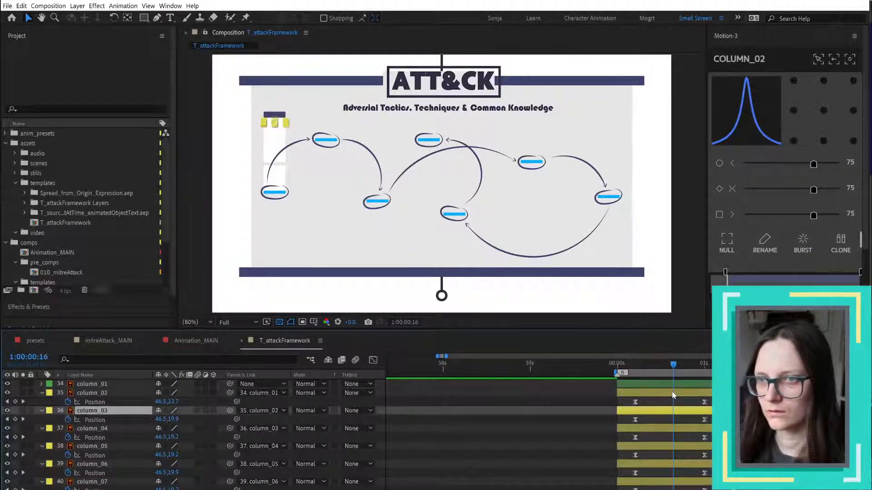
key(ctrl+Down)
key(ctrl+Down)
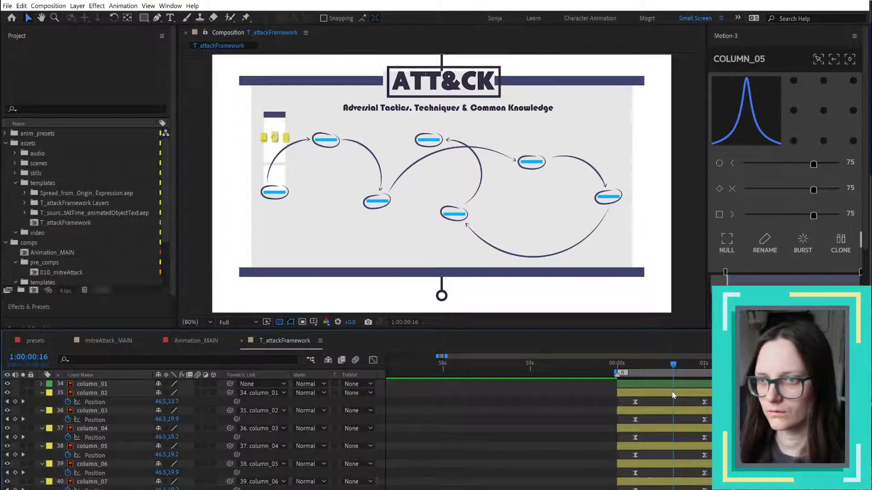
key(ctrl+Down)
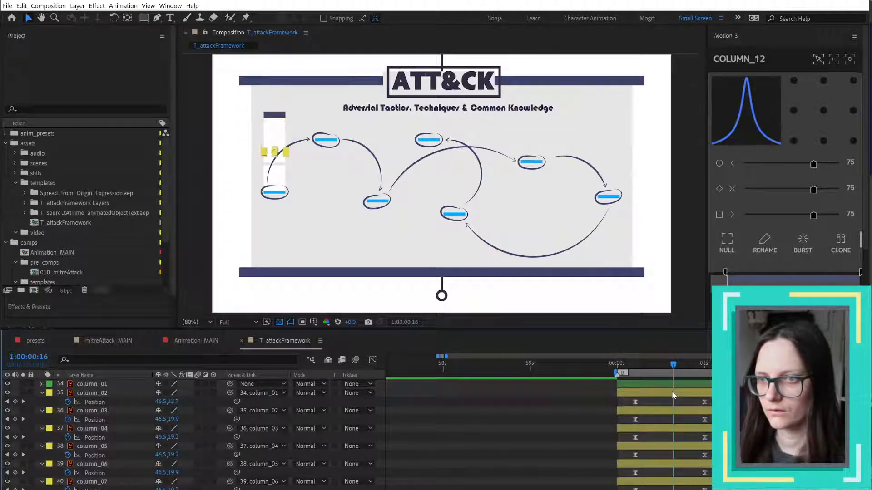
scroll(673, 395, down, 1)
key(ctrl+Down)
key(ctrl+Down)
key(ctrl+Down)
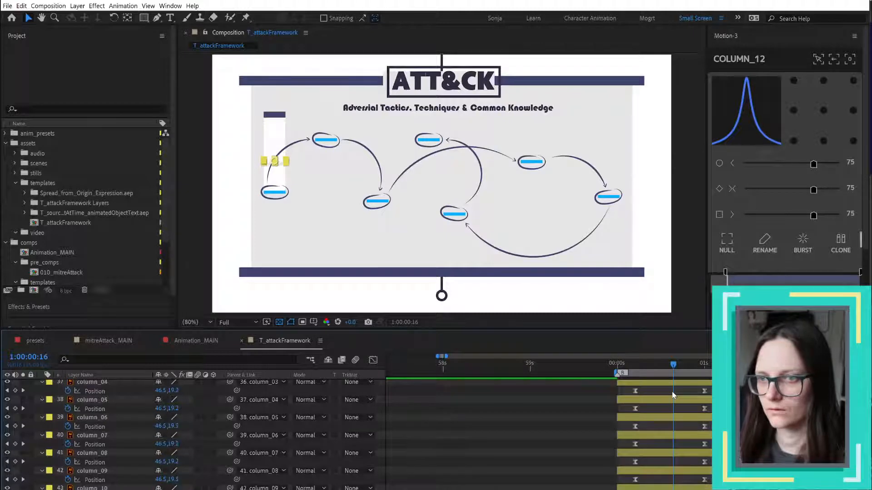
key(ctrl+Down)
key(ctrl+Down)
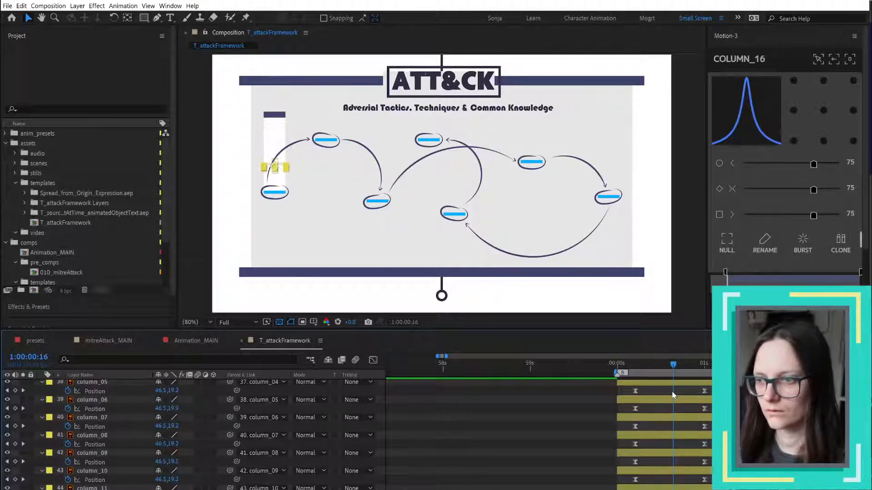
scroll(673, 396, down, 1)
key(ctrl+Down)
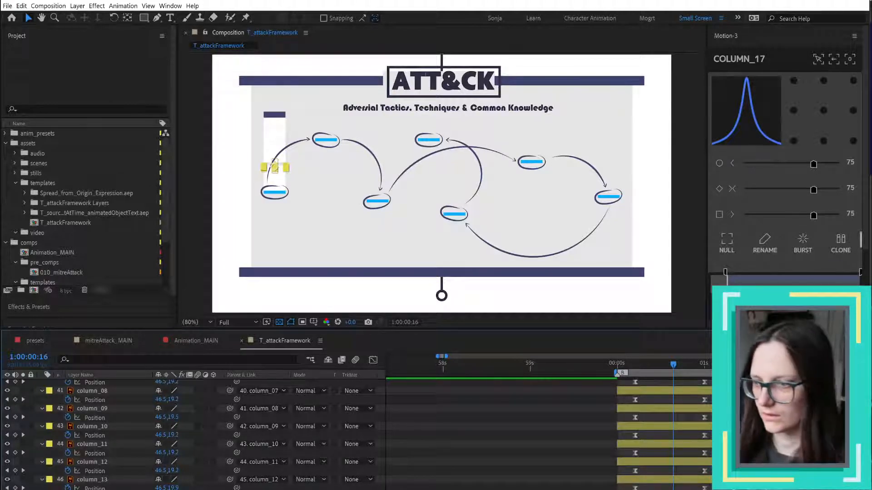
- Correct column_17's Position at 1:00:01:00 to match the spacing of the neighbouring rows
shift+click(697, 366)
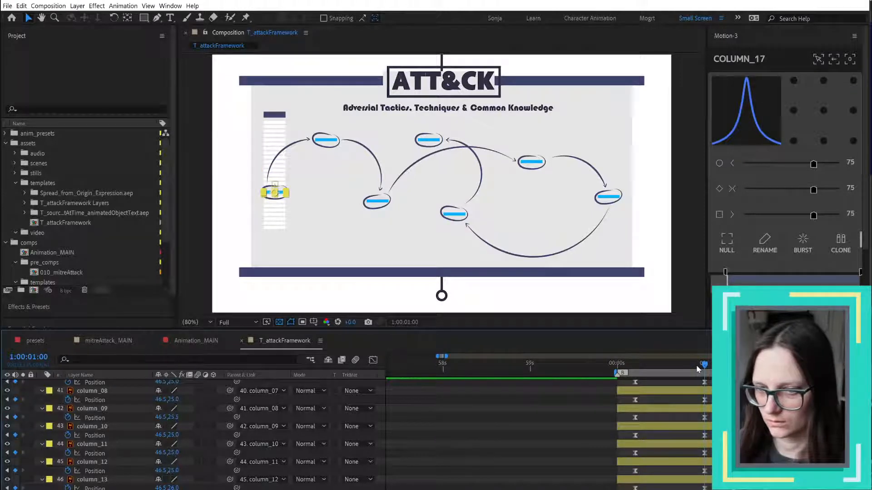
drag(696, 366, 674, 373)
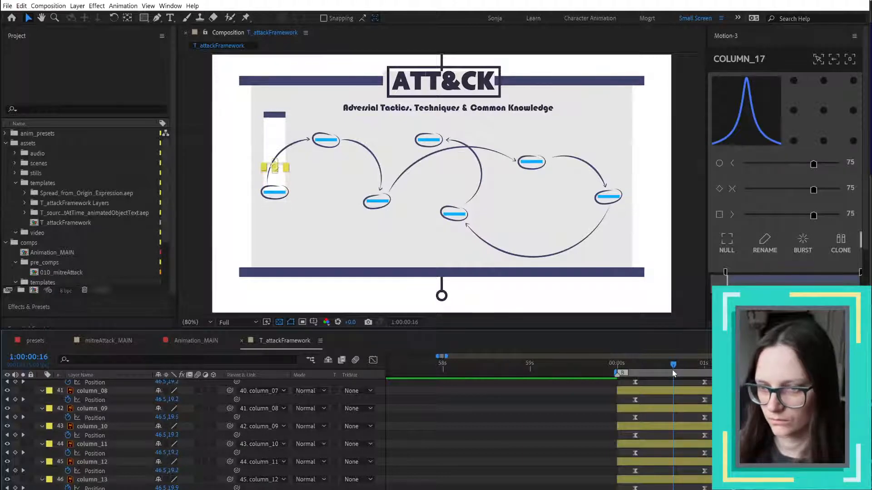
drag(674, 373, 702, 380)
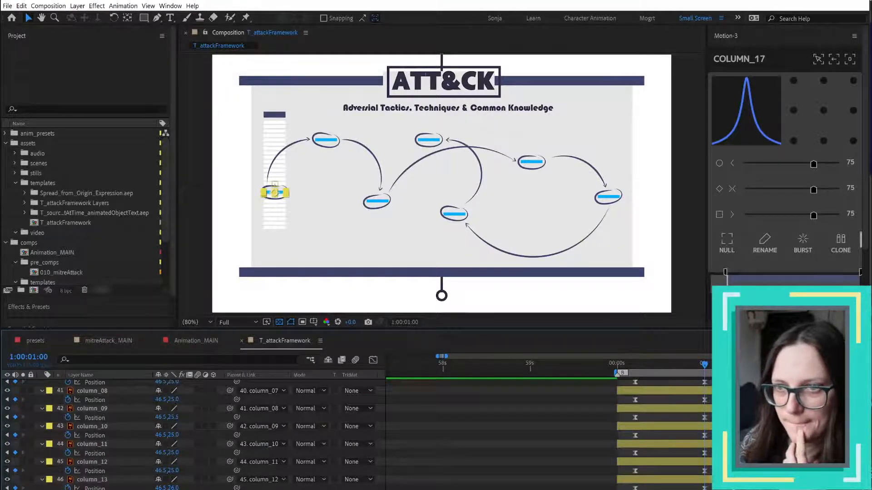
scroll(275, 191, up, 5)
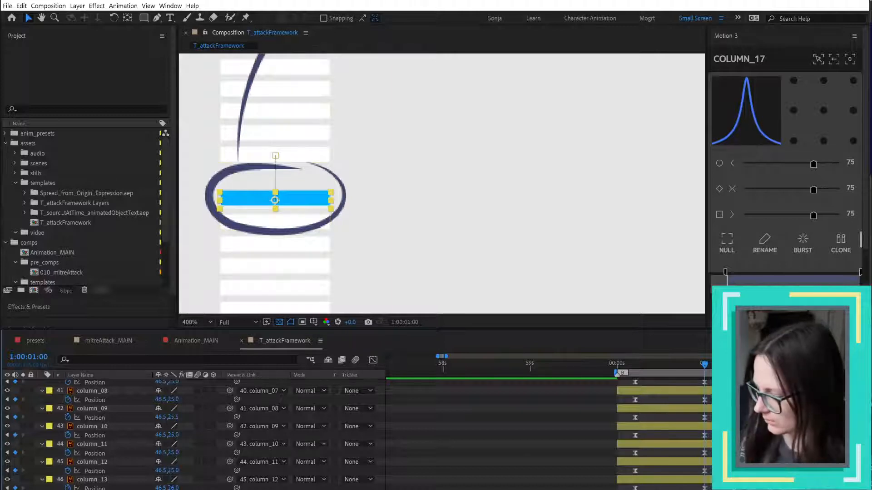
key(ctrl+z)
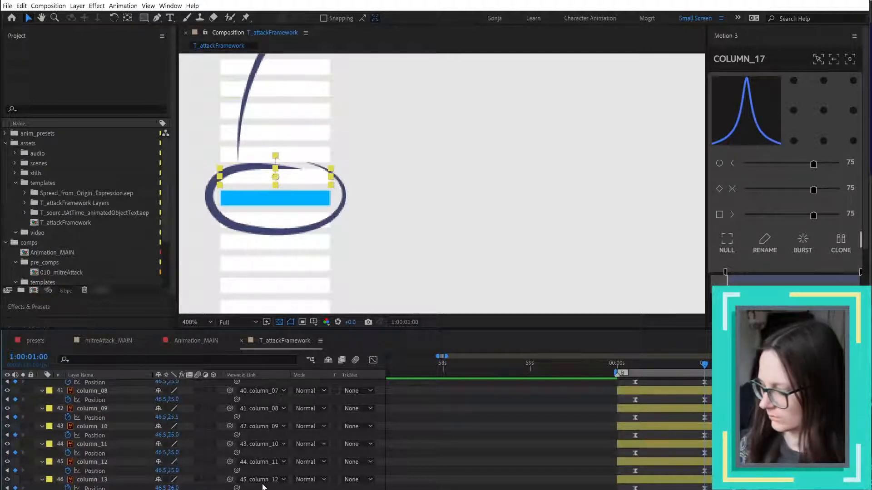
key(ctrl+z)
key(ctrl+z)
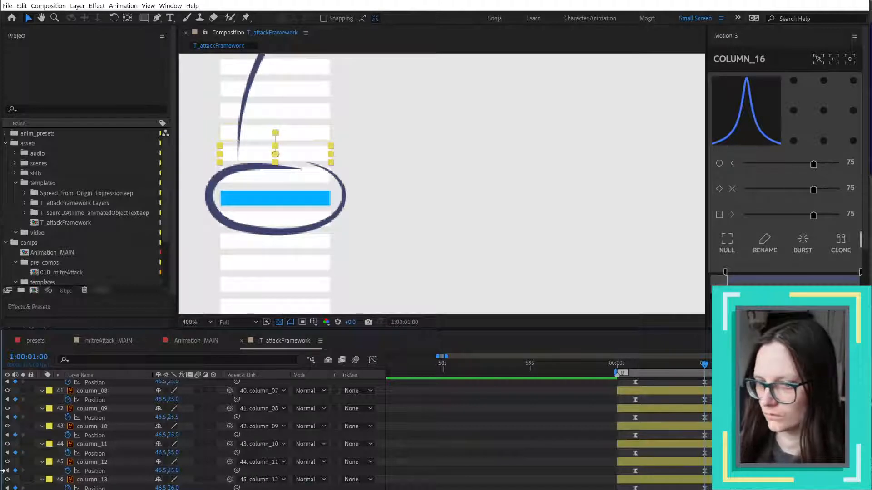
- Change column_02's layer label colour to Orange
click(50, 449)
click(68, 309)
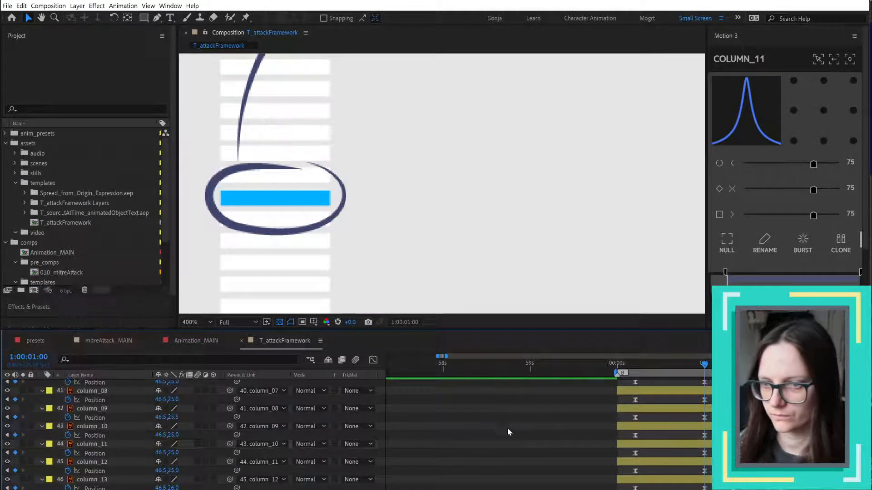
scroll(508, 428, up, 1)
scroll(193, 435, up, 5)
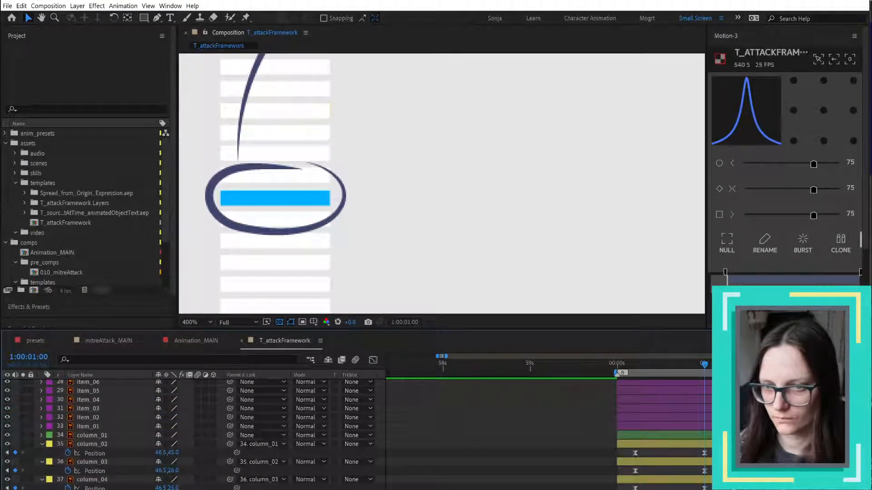
click(92, 462)
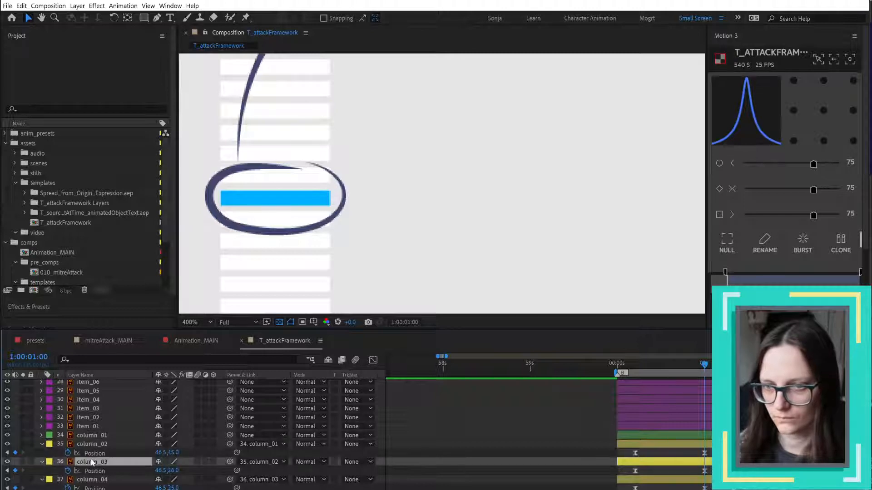
click(98, 446)
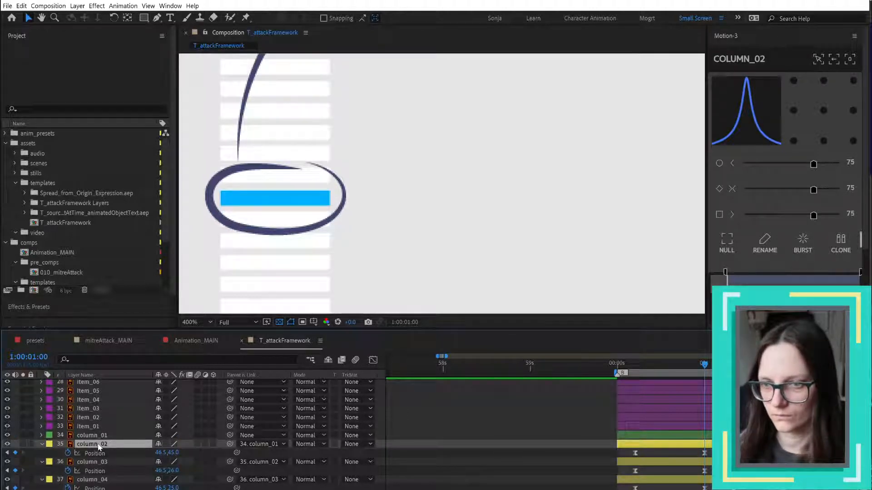
scroll(369, 189, down, 4)
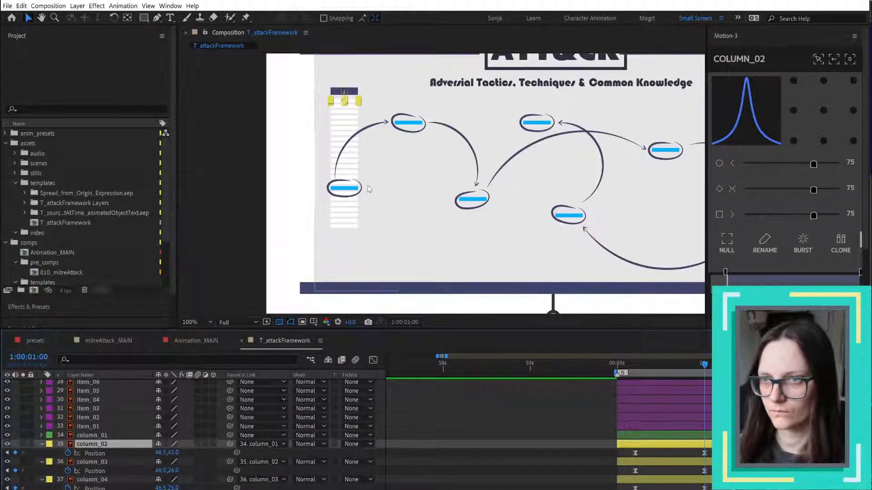
scroll(368, 189, up, 2)
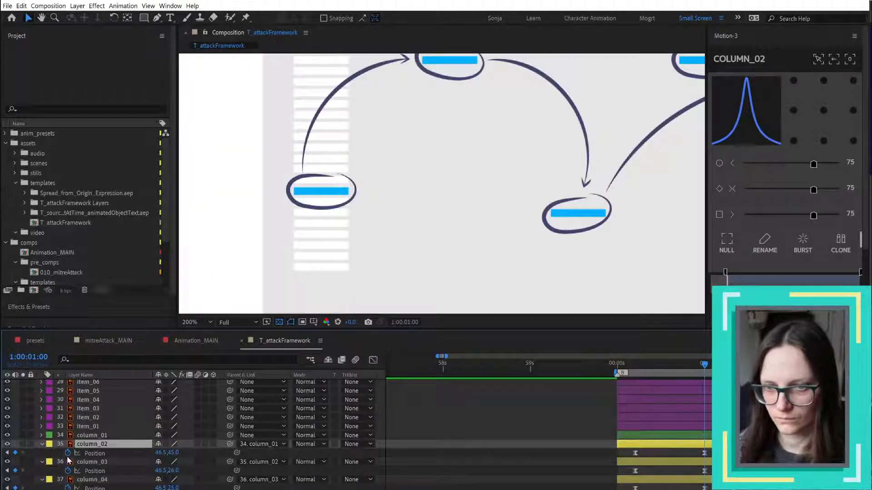
click(48, 445)
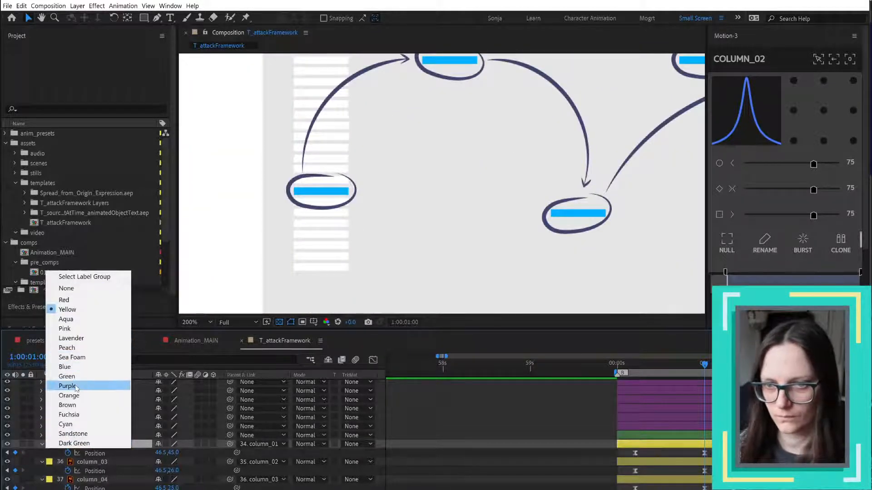
click(77, 395)
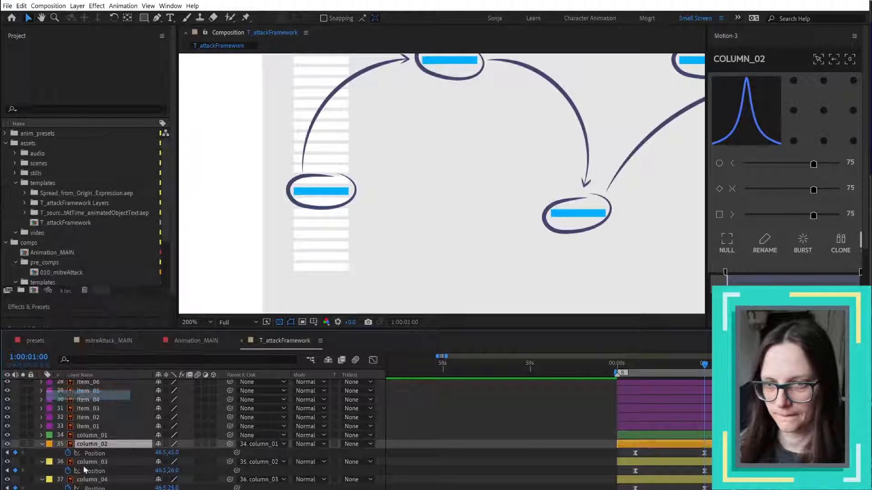
- Select the yellow label group starting from column_03 and set the layers' Y Position to 25 at 1:00:01:00
click(49, 461)
click(76, 295)
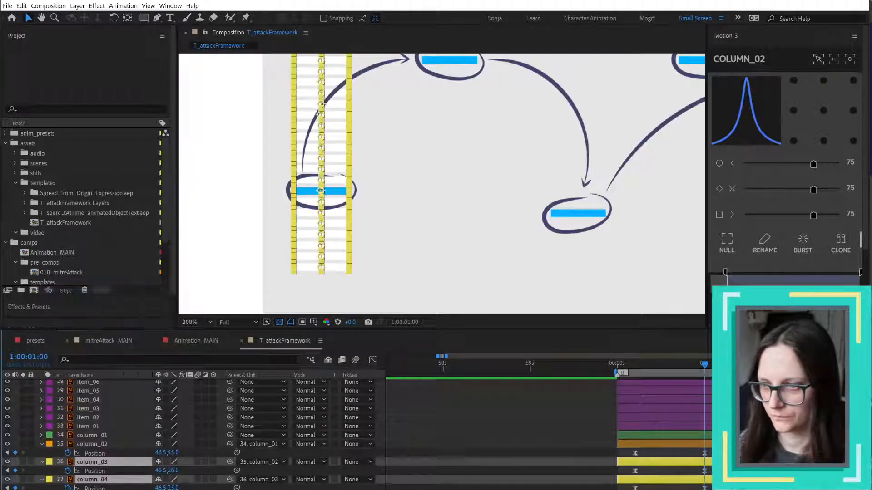
click(172, 471)
text(25)
key(Return)
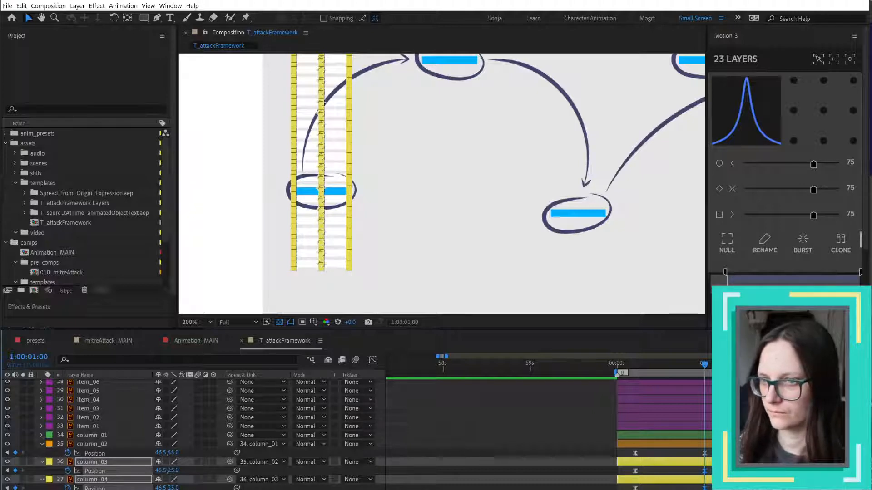
- Move the item_01 blue bar slightly upward inside its hand-drawn circle on the column
key(F2)
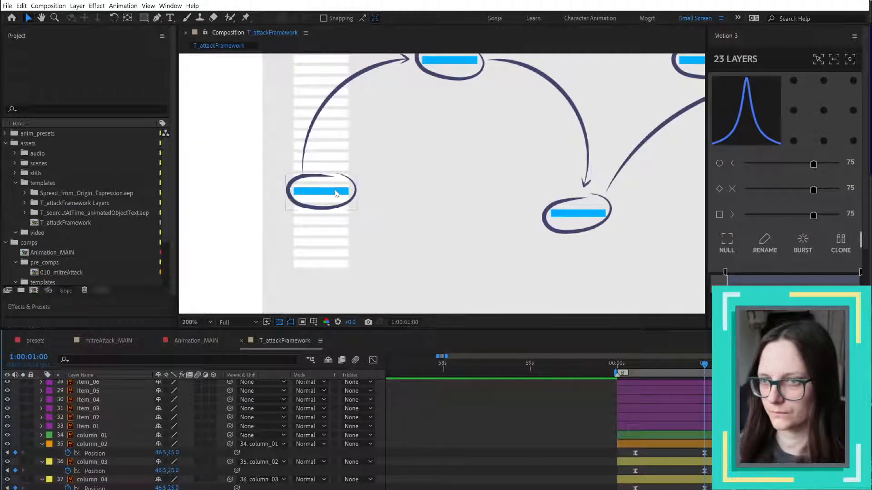
scroll(120, 457, up, 5)
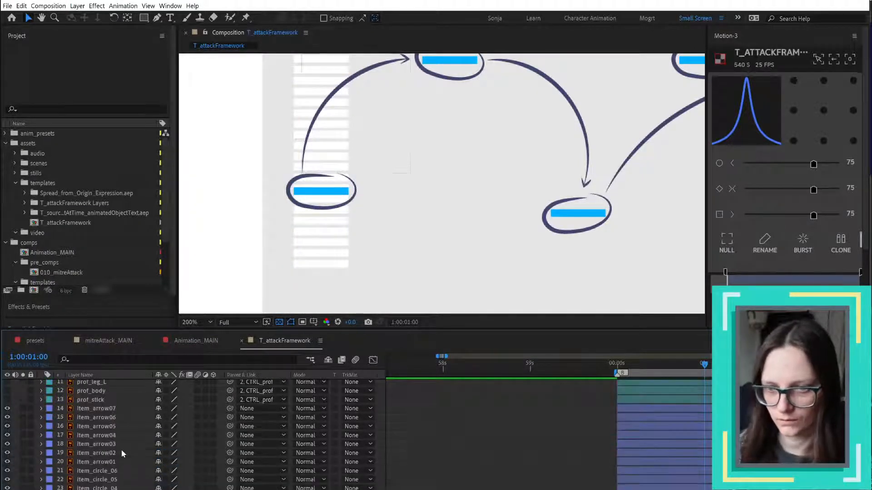
click(105, 489)
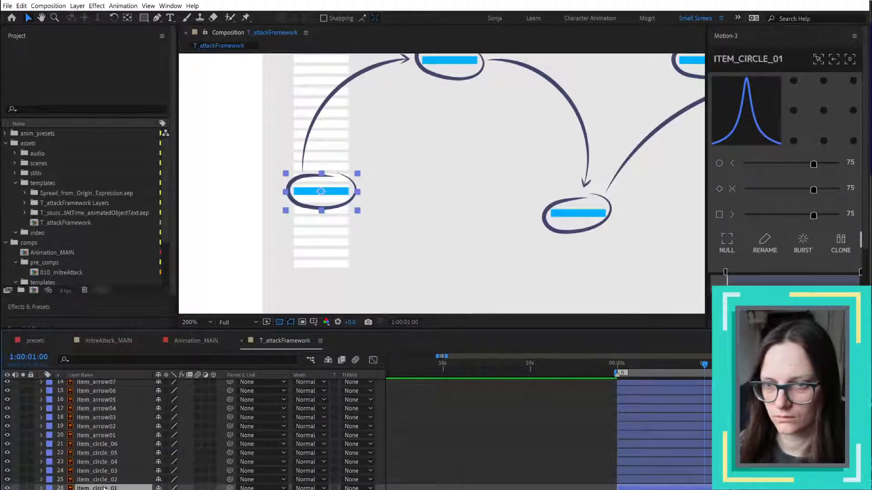
click(107, 438)
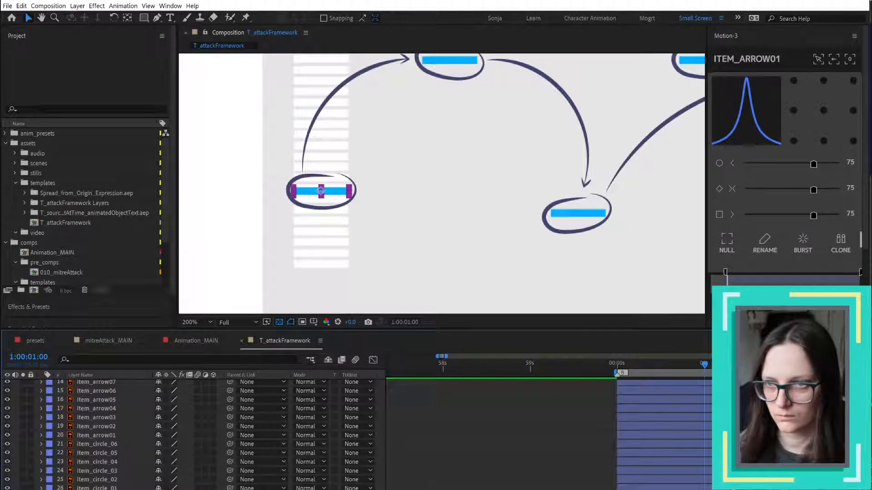
mouse_move(321, 191)
mouse_down()
mouse_move(425, 181)
mouse_move(323, 190)
mouse_up()
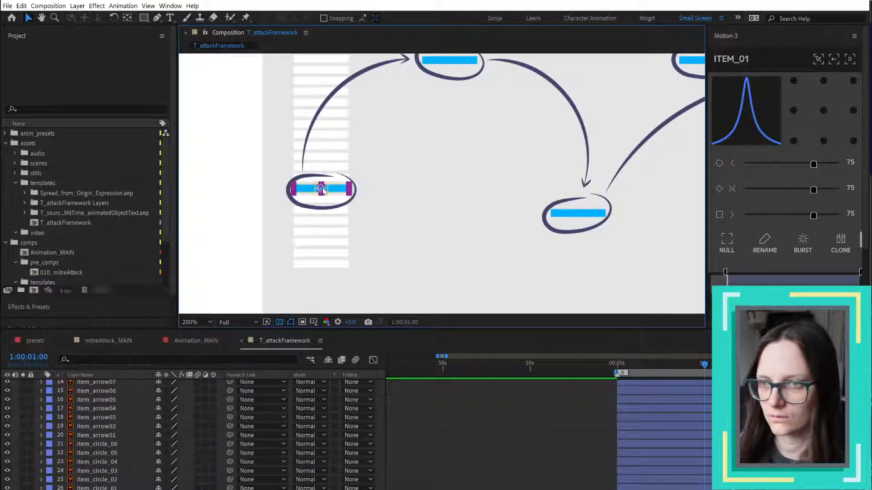
click(571, 480)
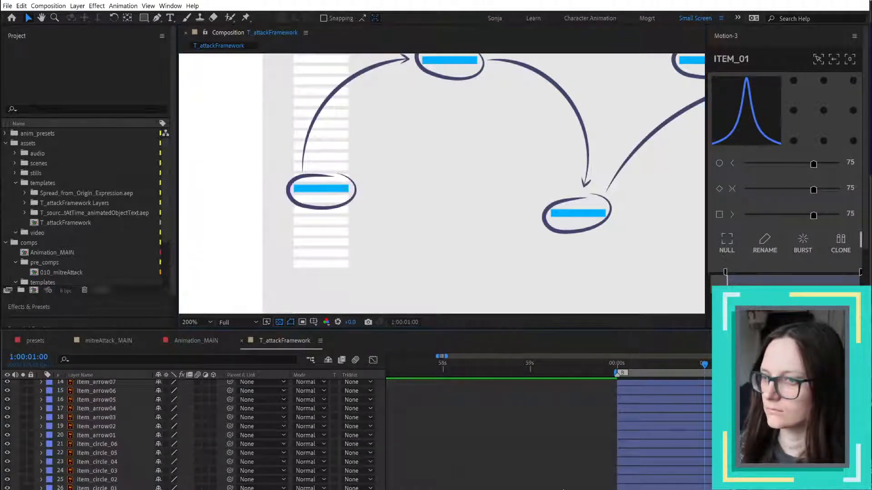
- Fit the whole composition in view and preview the column unfold animation from 1:00:00:00
key(shift+slash)
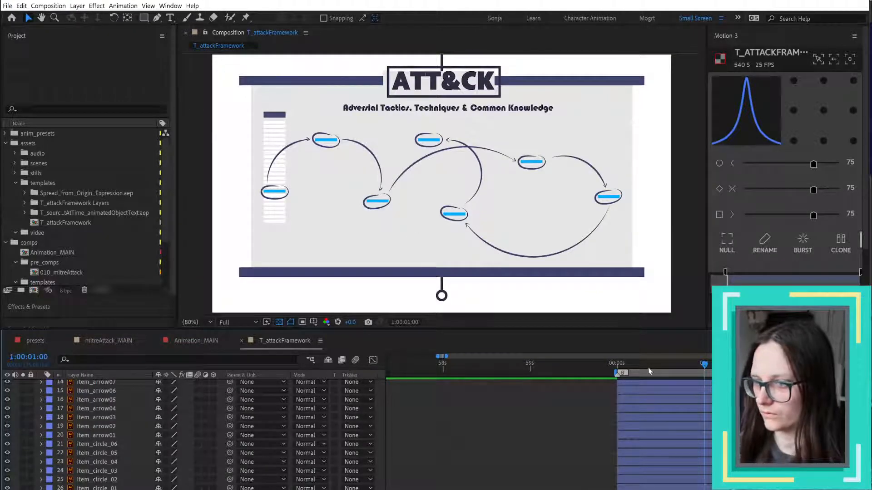
drag(645, 367, 614, 365)
key(space)
drag(512, 439, 406, 435)
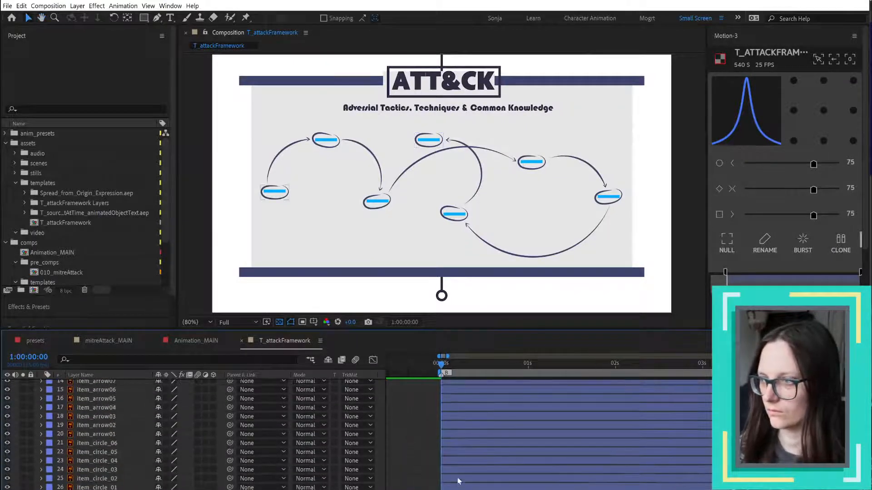
scroll(458, 482, up, 2)
scroll(459, 481, down, 5)
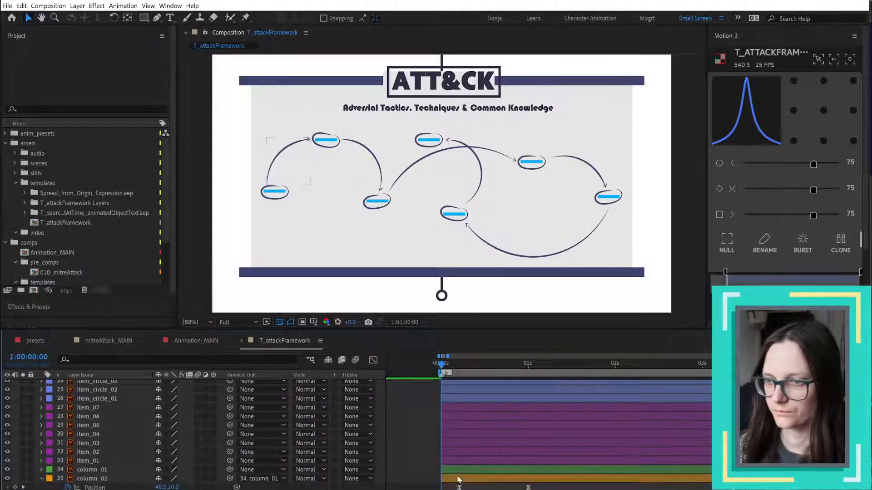
scroll(458, 479, down, 5)
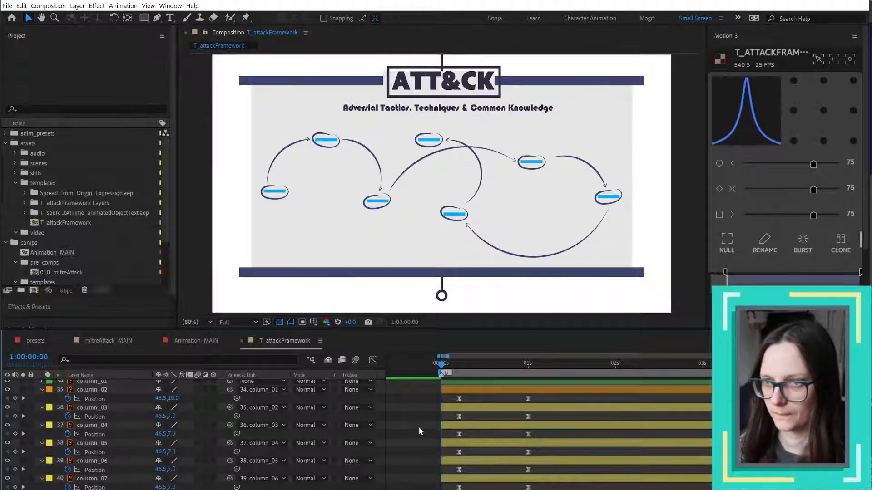
key(space)
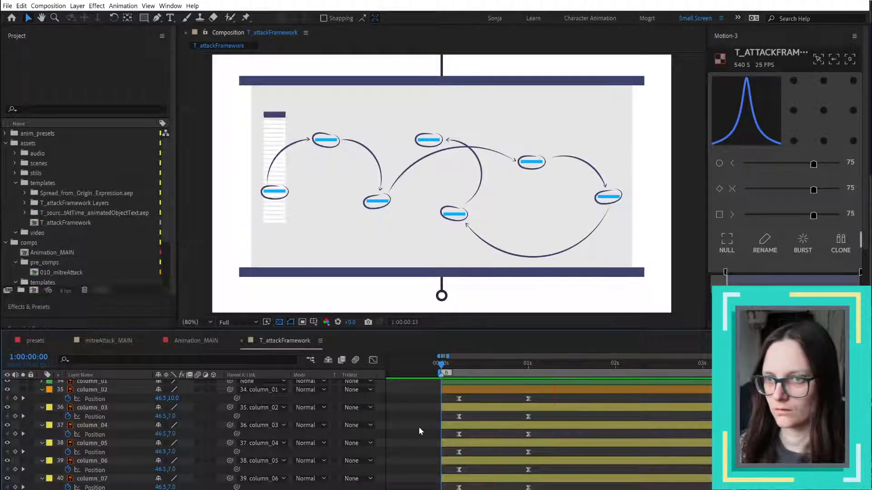
key(space)
- Select the layers column_03 through column_25 and trim their in points to 1:00:00:05
click(458, 366)
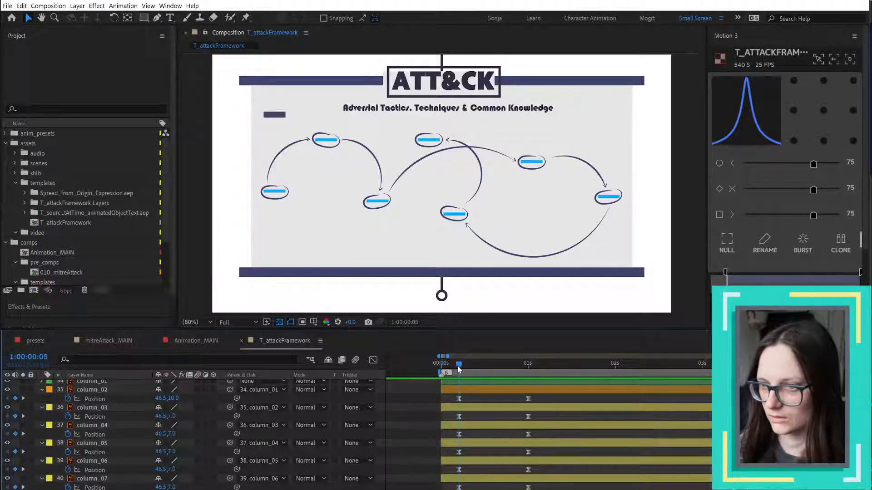
scroll(490, 457, down, 6)
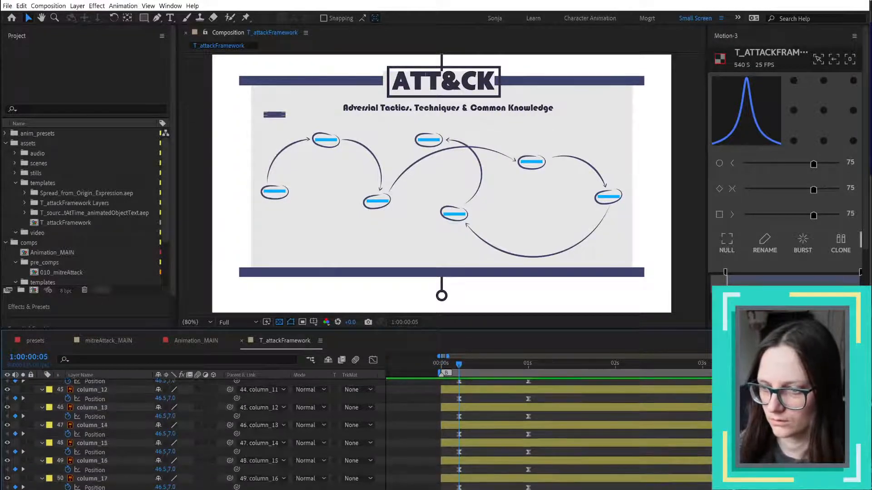
click(275, 113)
scroll(523, 414, up, 6)
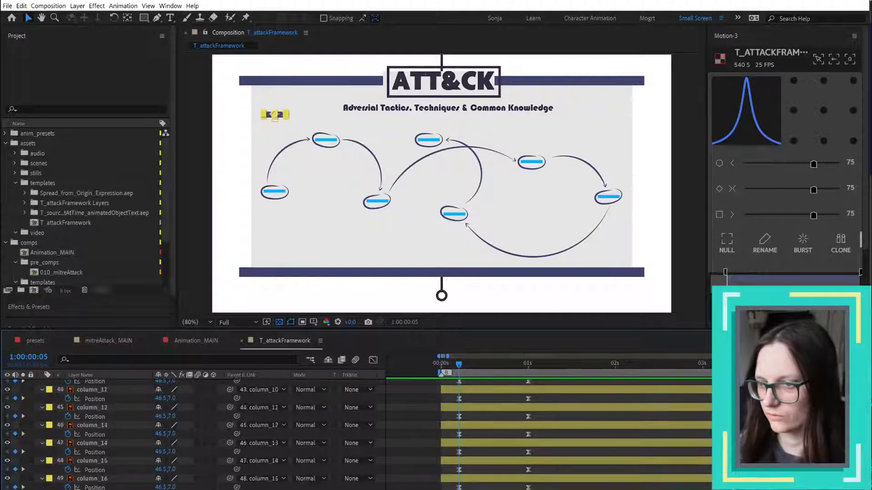
scroll(522, 414, up, 2)
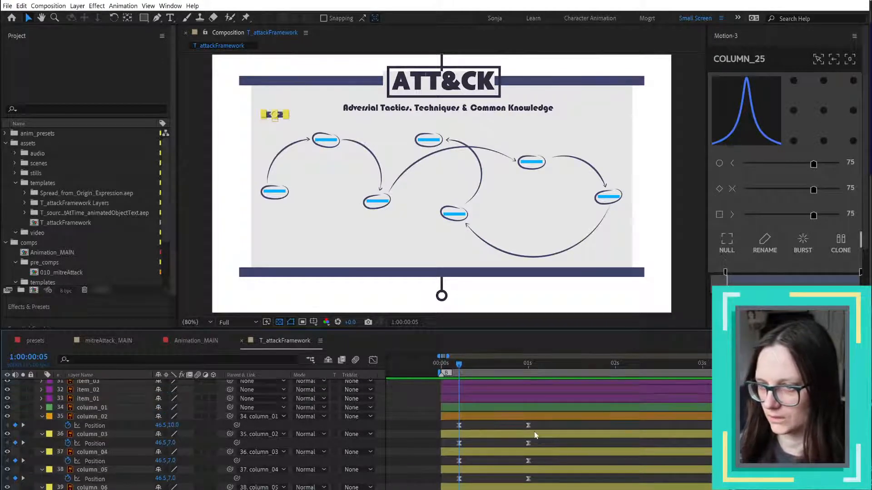
shift+click(534, 435)
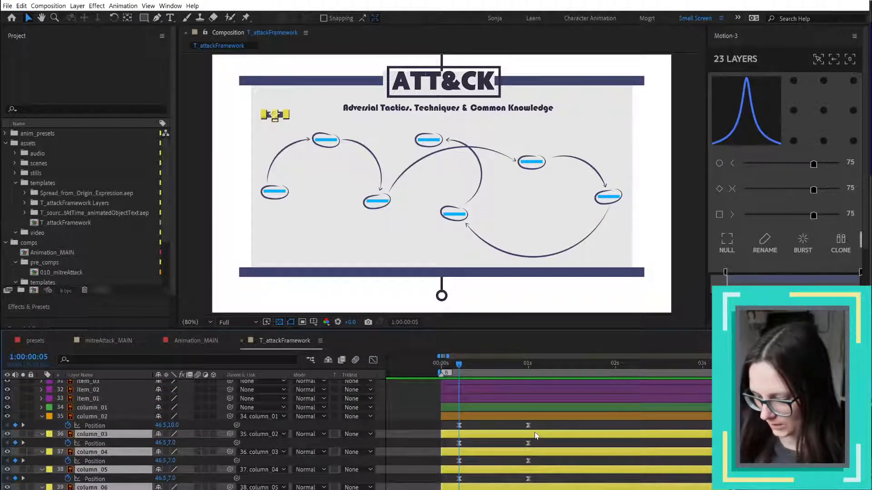
key(alt+bracketleft)
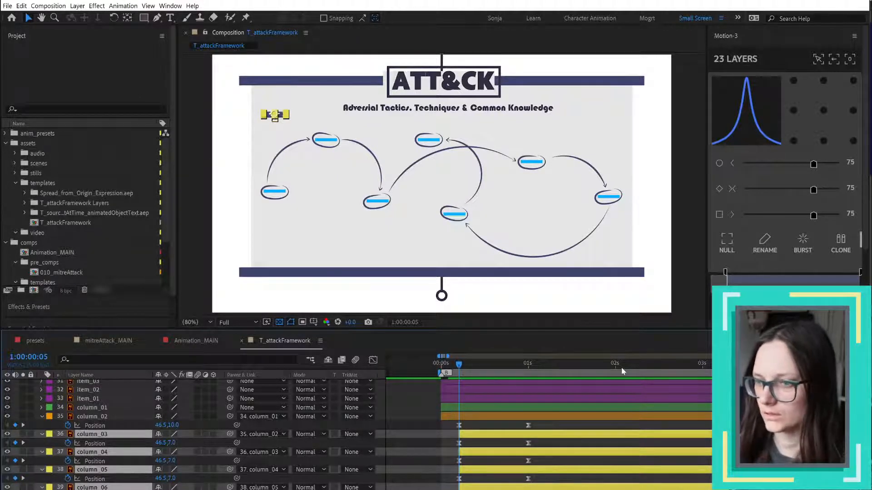
- Stagger the selected column layers with Dojo Shifter by 3 frames in Ascending order, and preview the unfolding
click(726, 37)
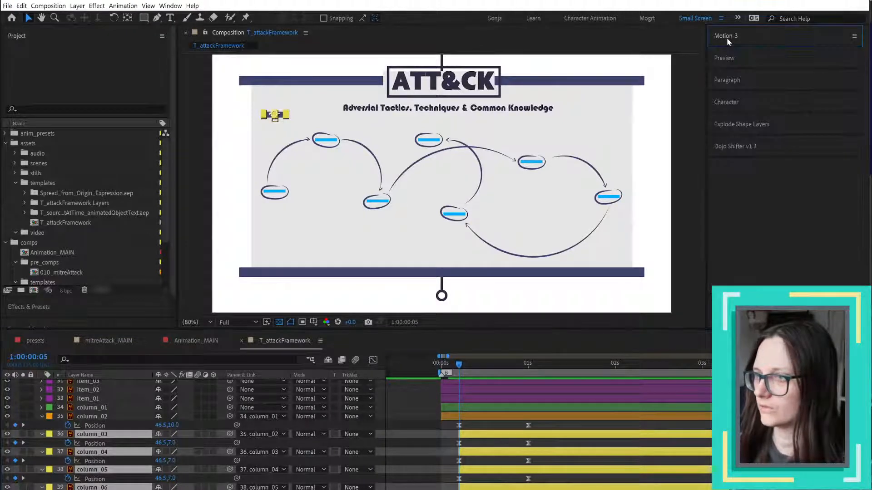
click(737, 146)
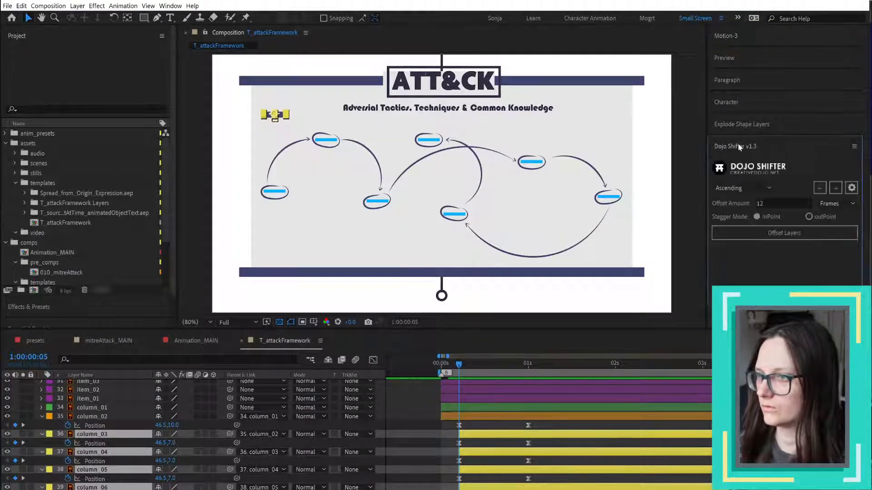
click(781, 202)
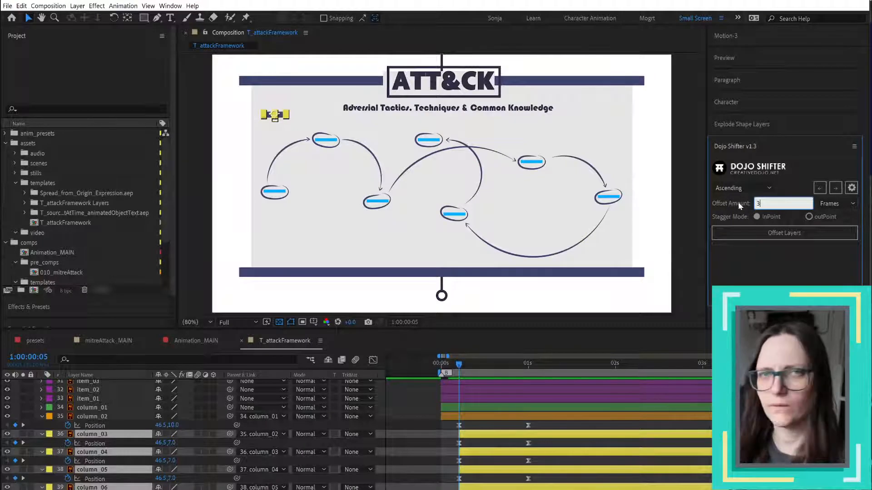
click(768, 233)
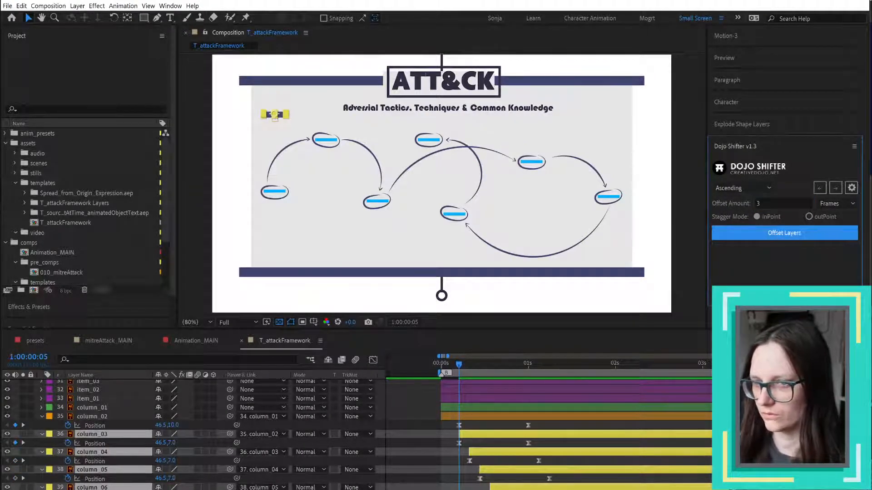
click(421, 440)
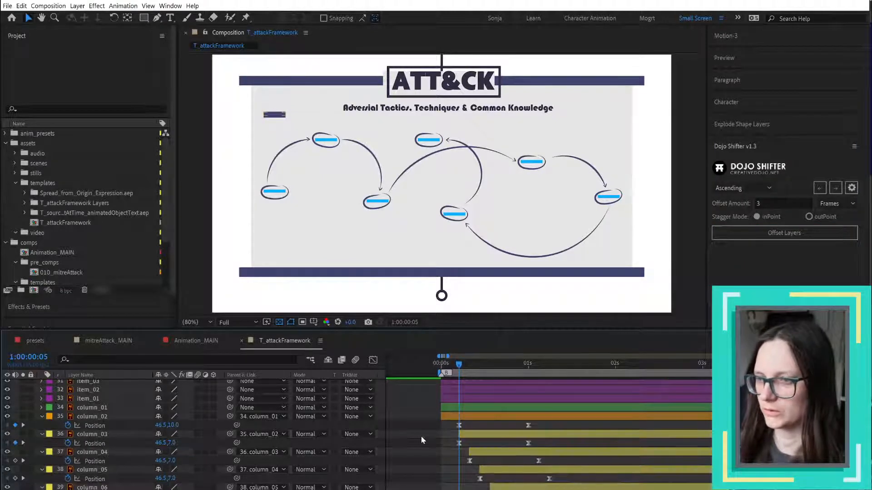
key(space)
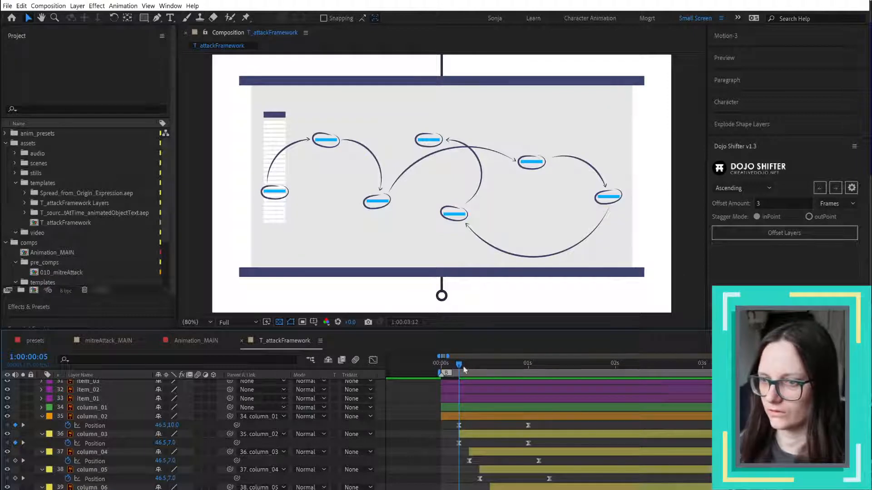
key(space)
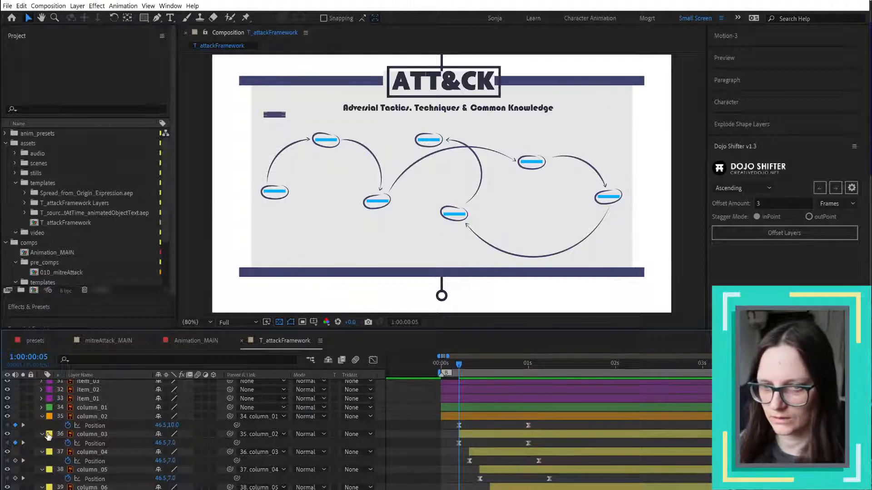
- Restagger the yellow label group with a 2-frame offset in Descending order, and preview the unfolding
click(48, 436)
click(91, 266)
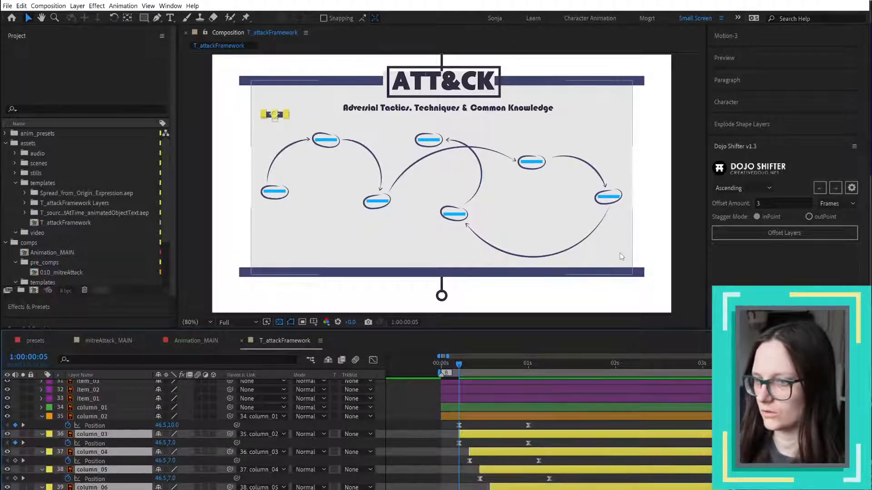
click(783, 204)
text(2)
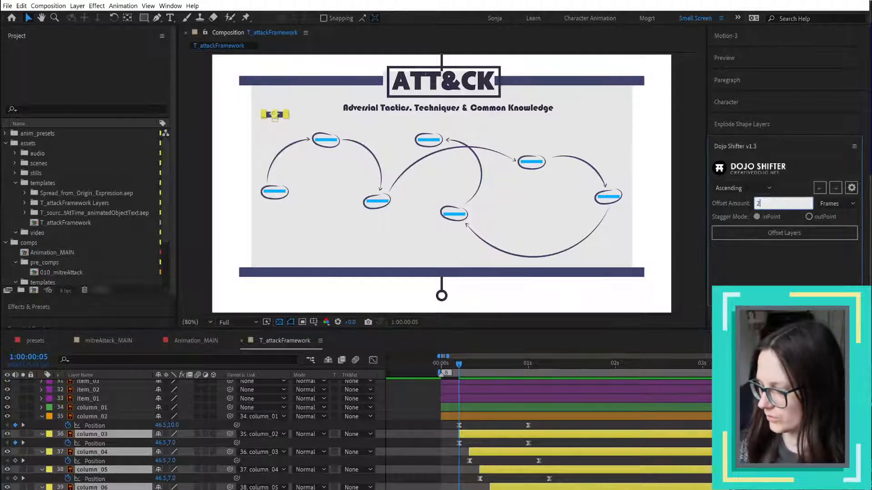
click(809, 233)
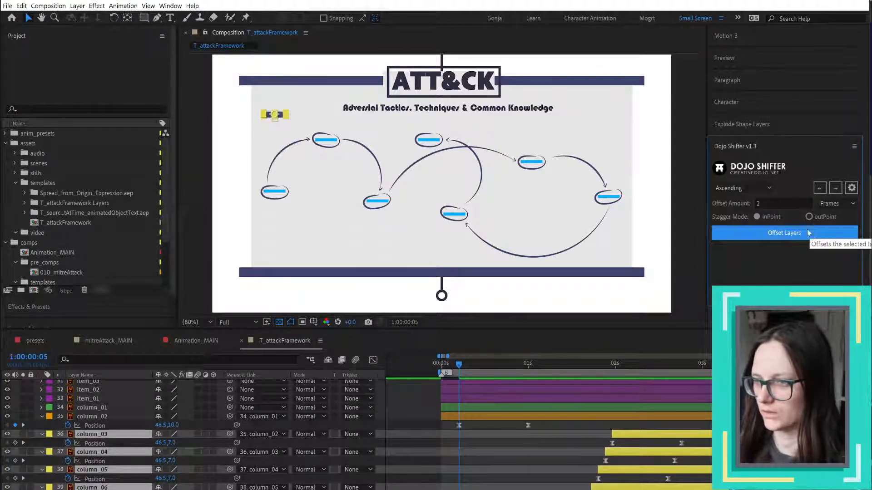
click(757, 192)
click(748, 208)
click(782, 233)
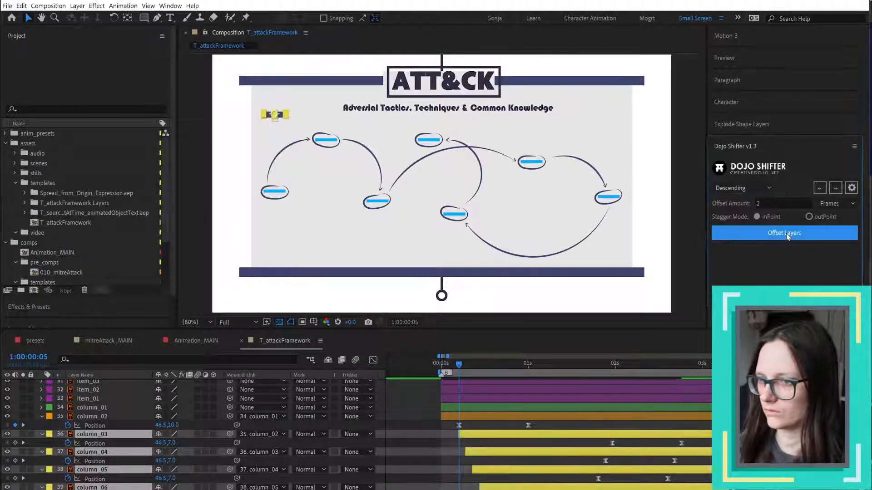
click(604, 443)
key(space)
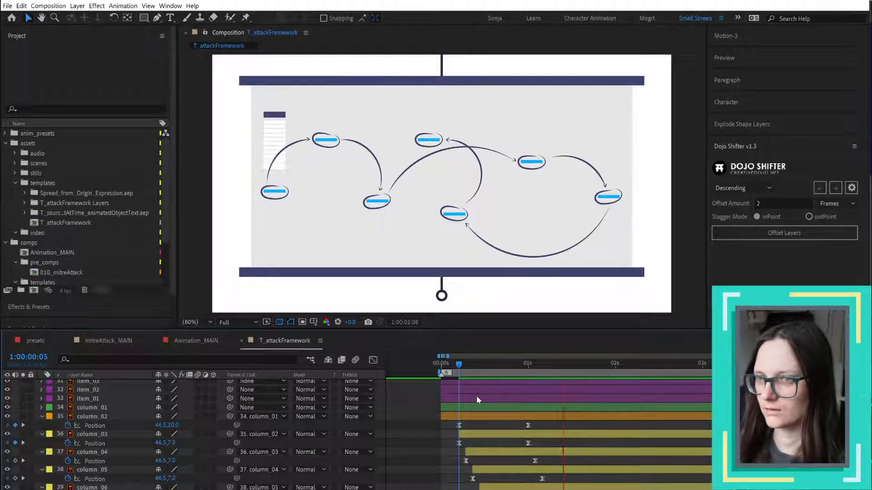
key(space)
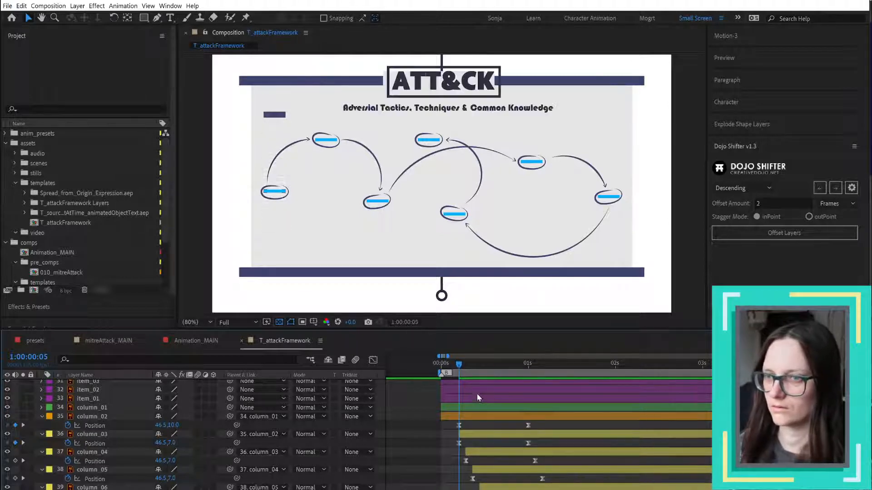
- Restagger the yellow label group with a 1-frame offset in Descending order, and preview the unfolding
mouse_move(451, 366)
mouse_down()
mouse_move(510, 367)
mouse_move(460, 368)
mouse_up()
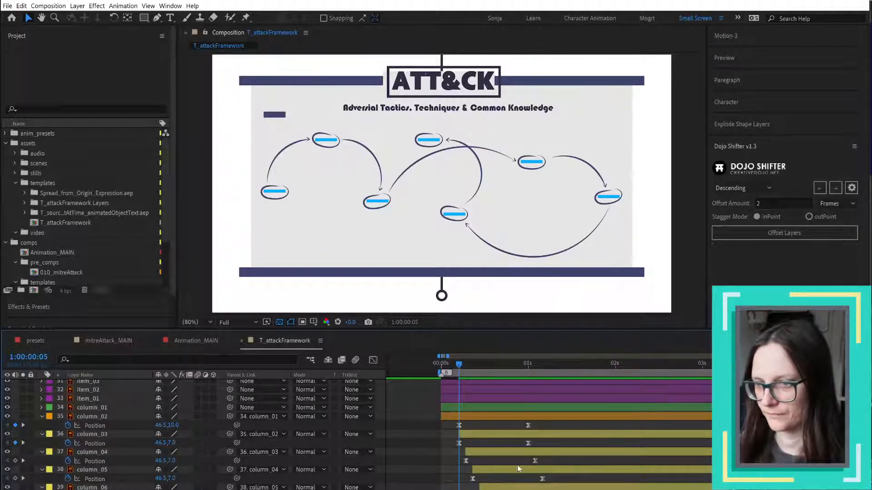
click(528, 437)
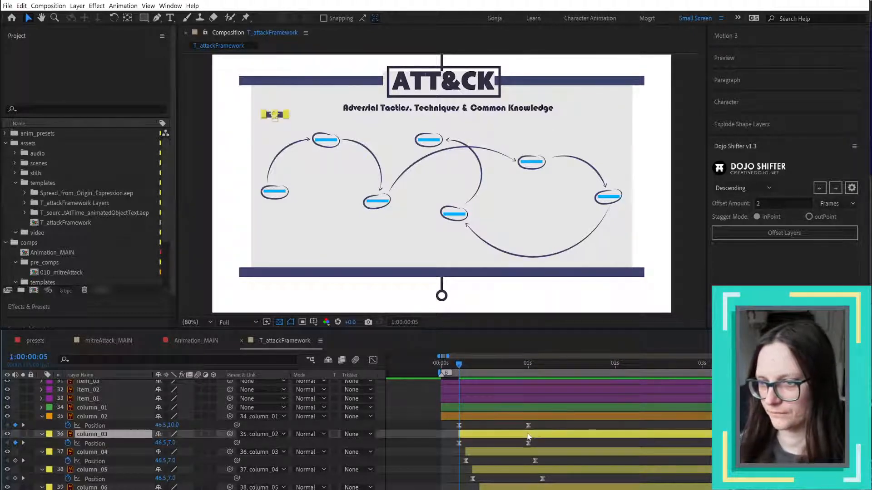
click(49, 435)
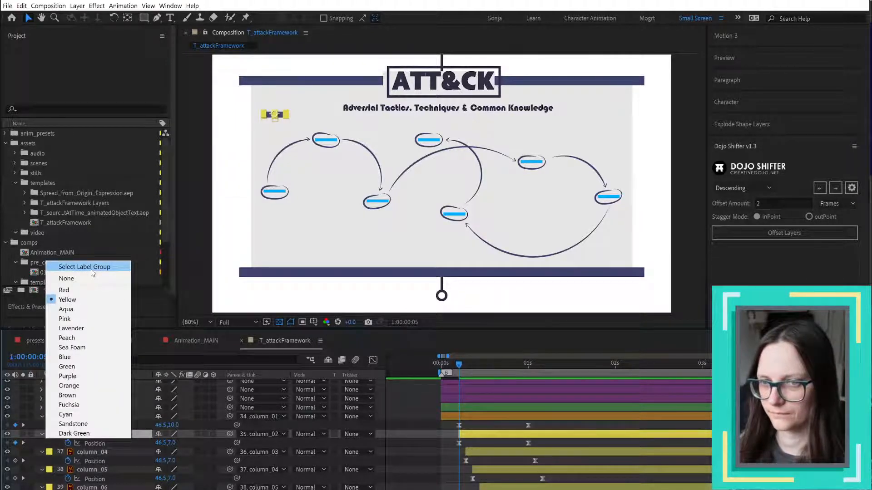
click(91, 268)
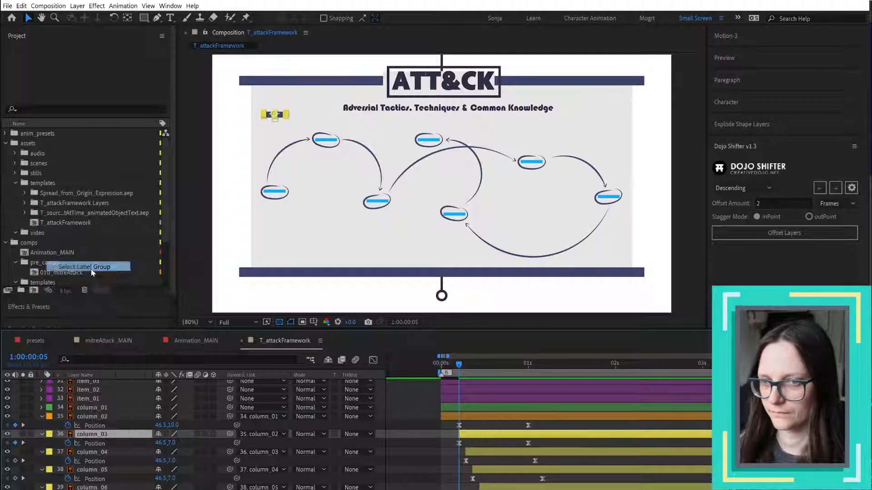
click(788, 202)
text(1)
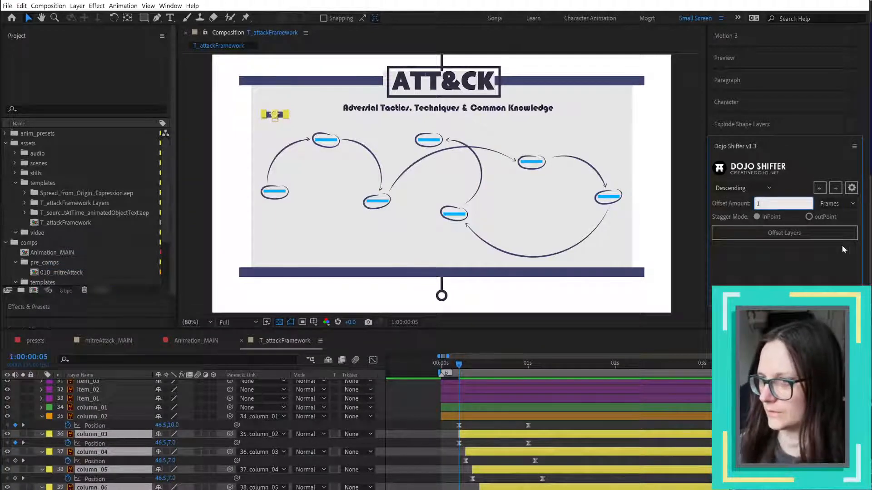
click(809, 233)
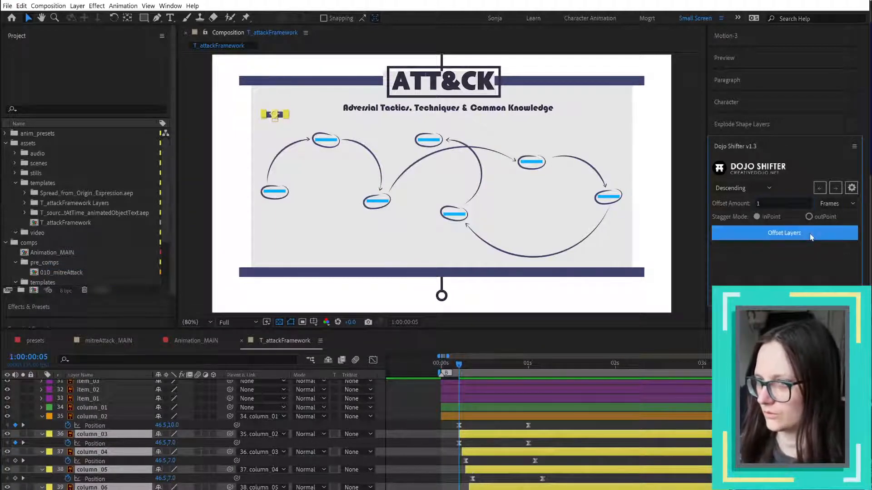
click(437, 460)
key(space)
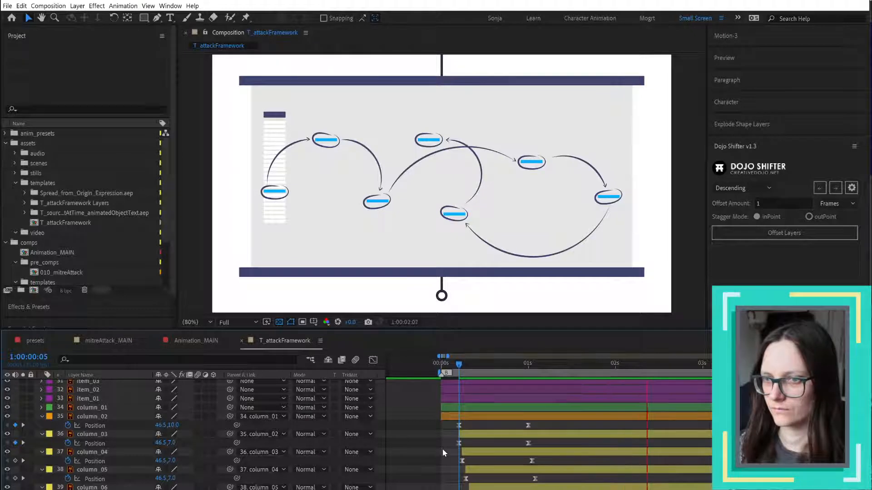
key(space)
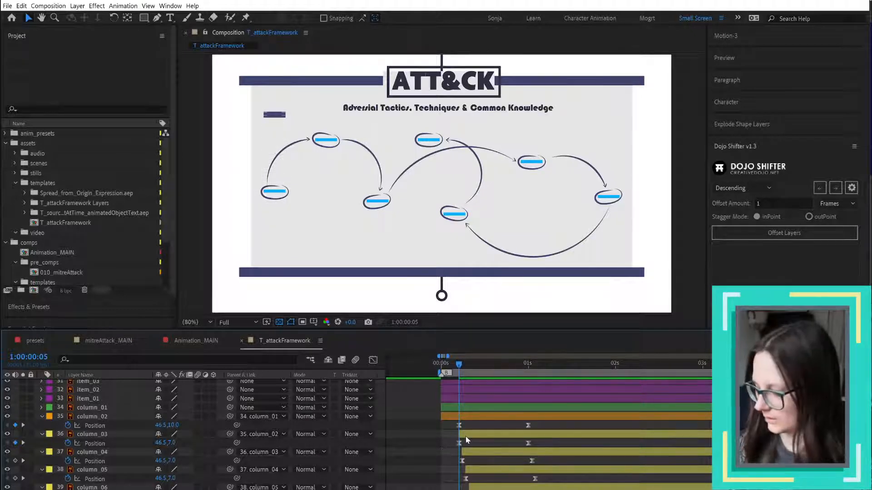
- Move the end Position keyframes of column_02 through column_25 earlier together, with column_02's at 1:00:00:15, and preview the faster unfold
key(shift+Page_Down)
drag(510, 423, 592, 489)
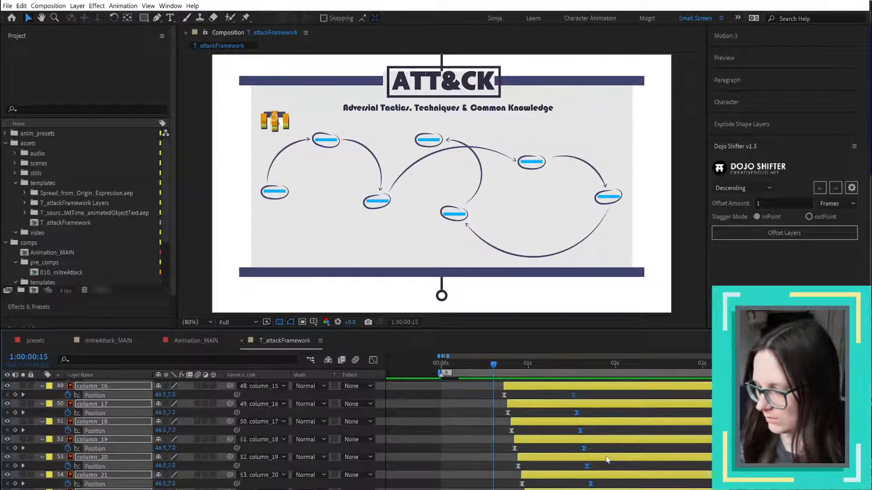
scroll(606, 459, up, 10)
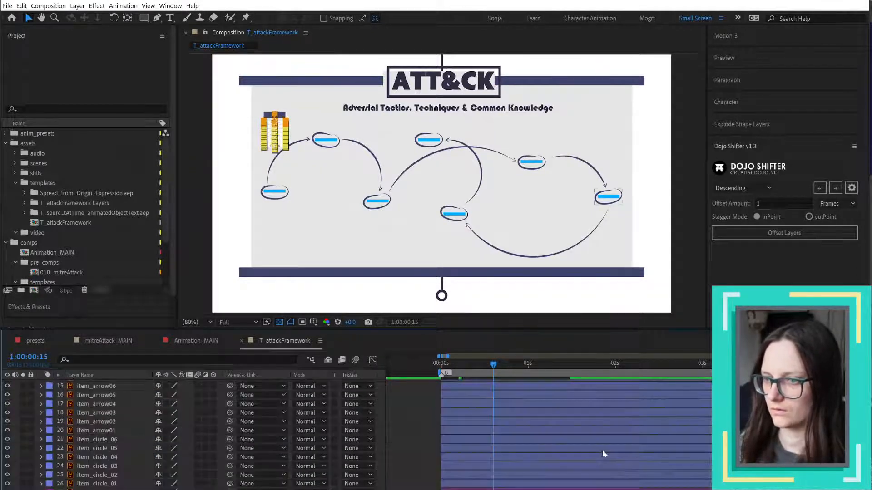
scroll(602, 446, down, 2)
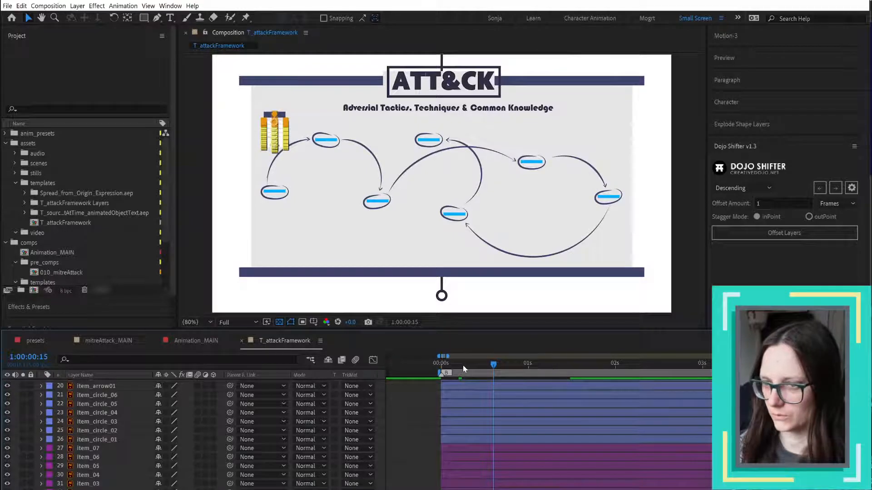
drag(463, 365, 459, 366)
key(F2)
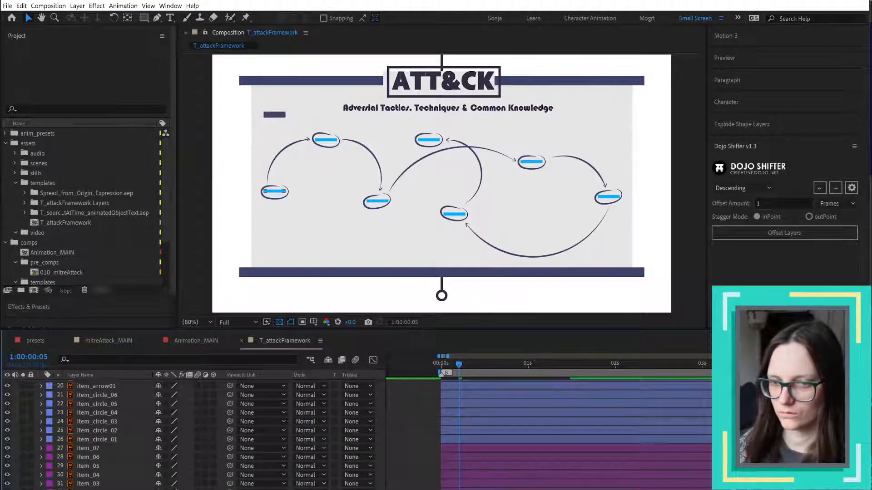
key(space)
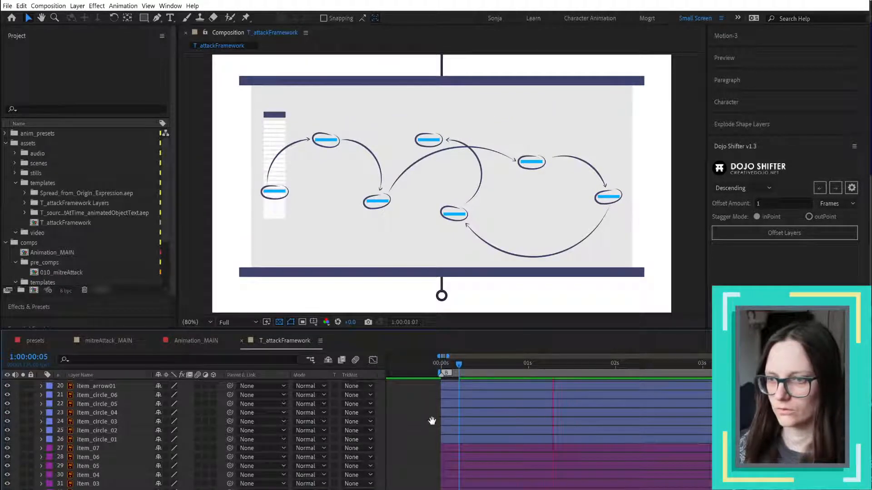
drag(445, 366, 462, 366)
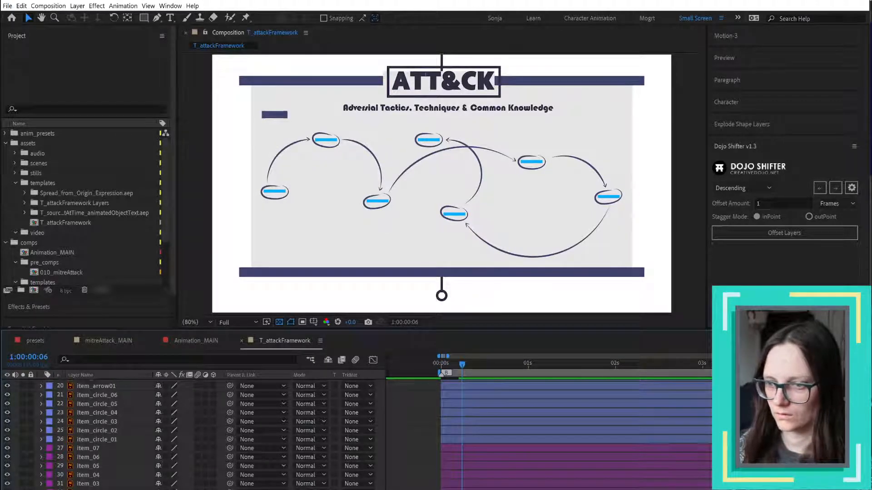
- Select the first Position keyframes of column_02 through column_25 and convert them to linear interpolation
click(274, 115)
scroll(455, 451, down, 5)
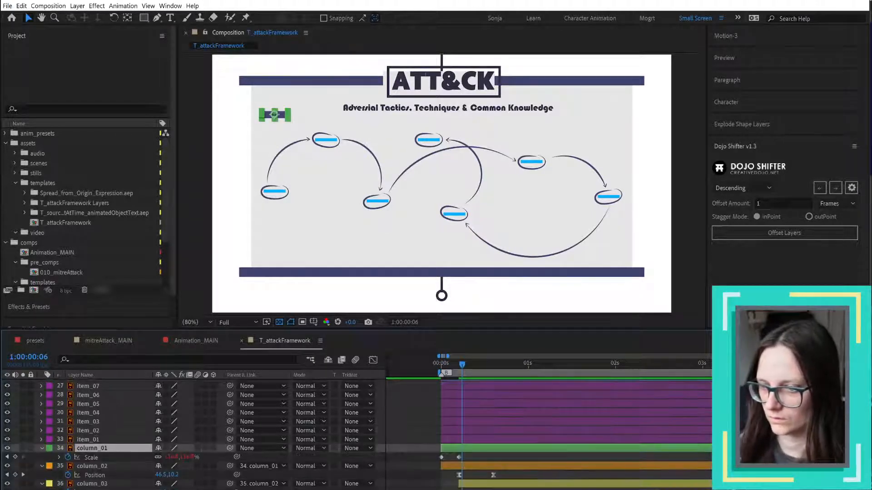
drag(445, 430, 486, 489)
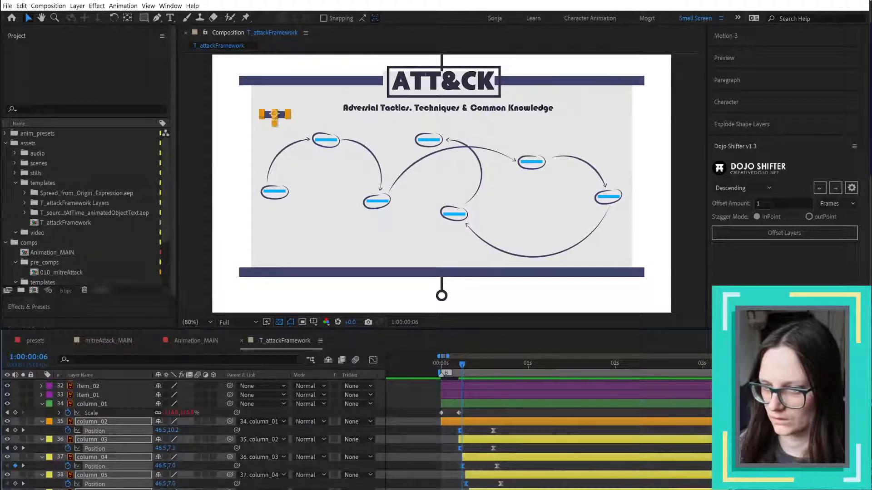
scroll(486, 486, down, 4)
scroll(481, 418, down, 3)
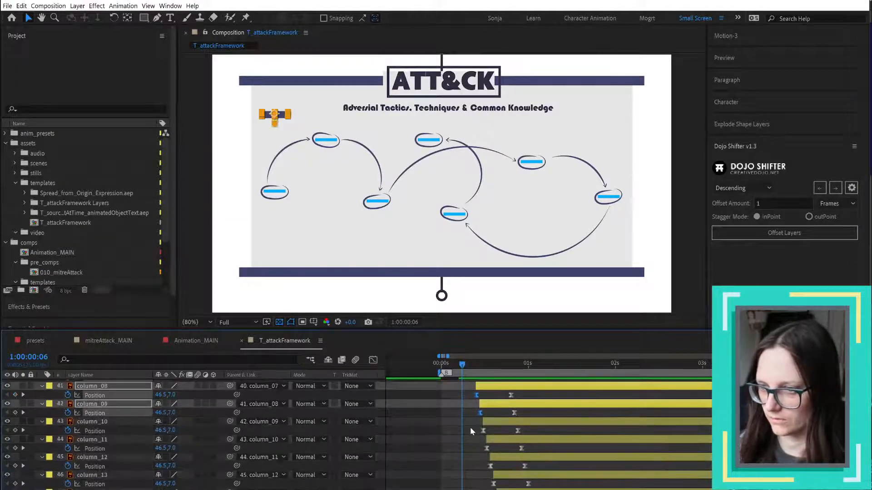
drag(470, 428, 508, 489)
scroll(502, 486, down, 2)
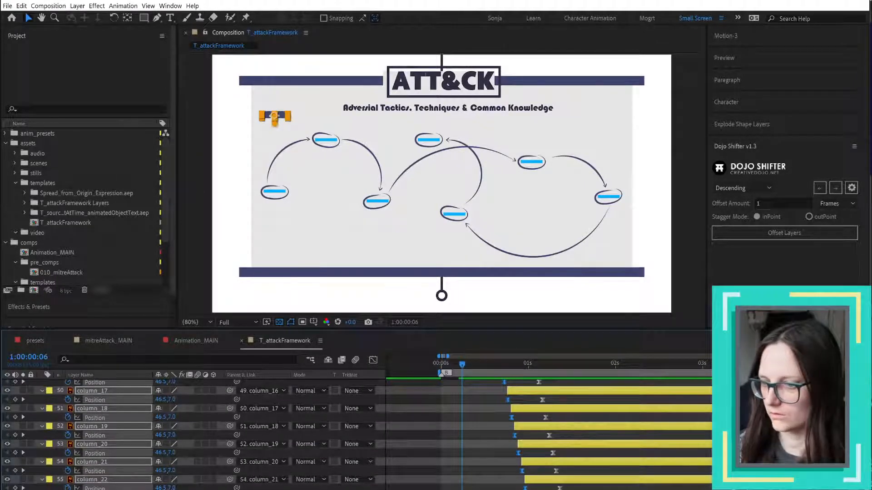
- Preview the column unfold animation from 1:00:00:00
scroll(487, 462, up, 10)
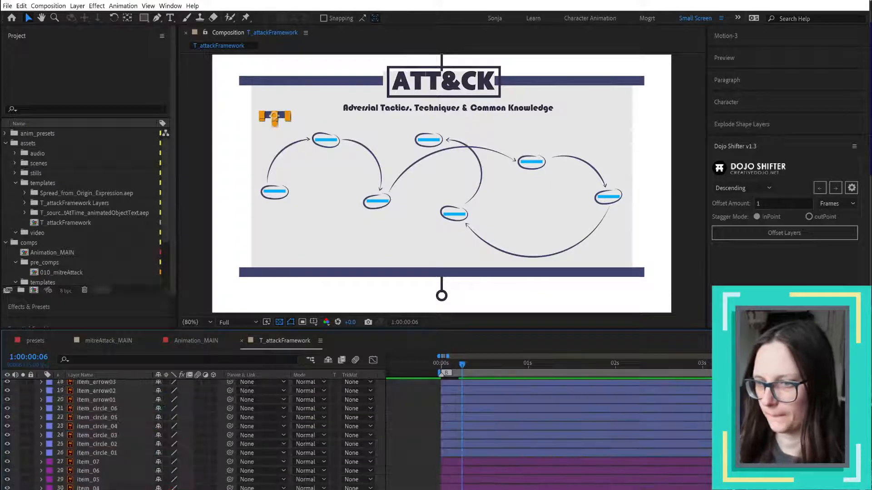
scroll(486, 431, down, 2)
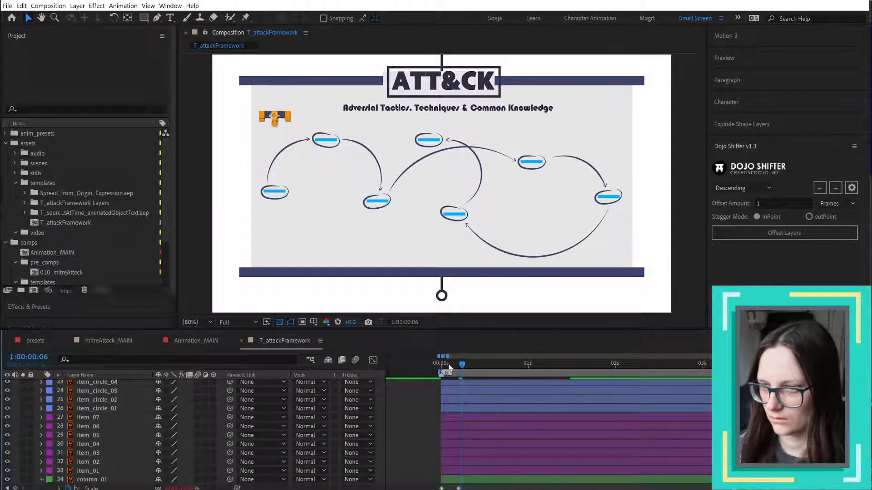
mouse_move(444, 371)
mouse_down()
mouse_move(482, 377)
mouse_move(444, 378)
mouse_up()
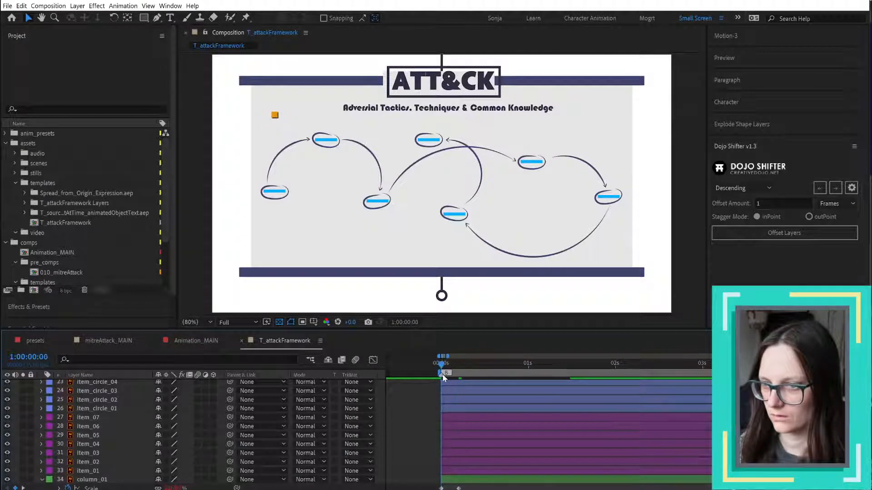
key(space)
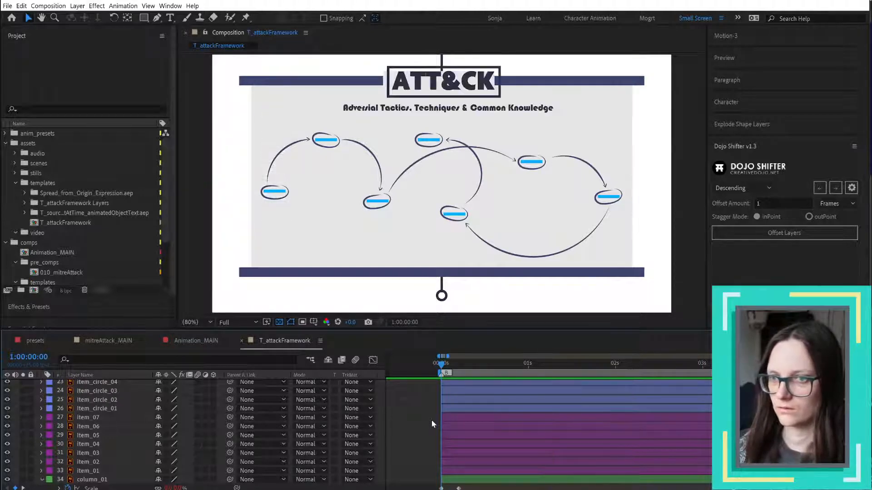
key(space)
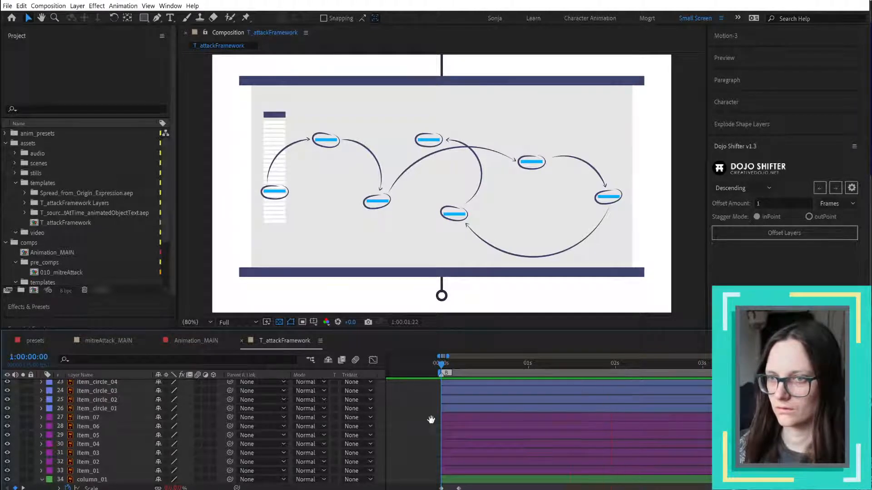
key(space)
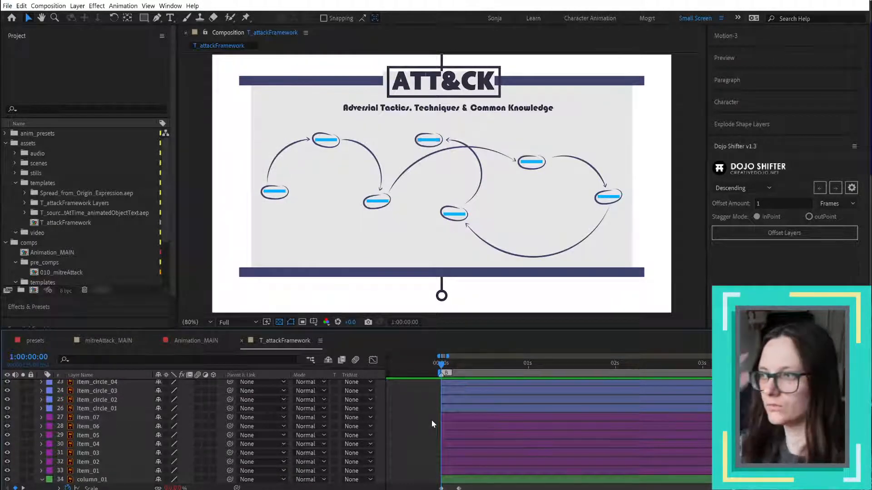
- Pre-compose column_01 through column_25 as T_attackFramework_column, moving all attributes into the new composition
click(84, 480)
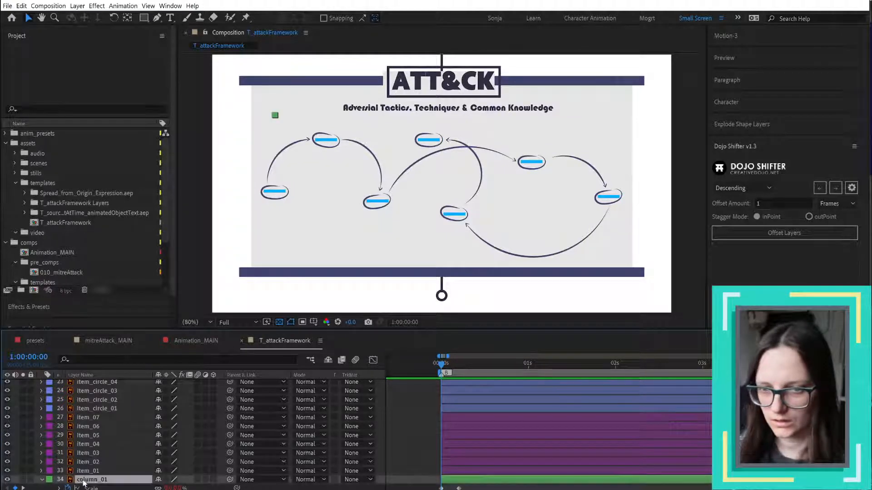
scroll(132, 468, down, 10)
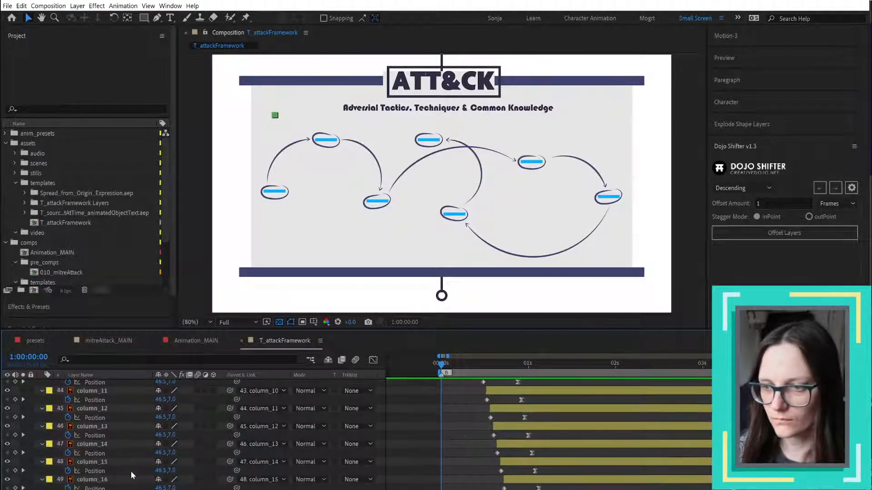
scroll(130, 472, down, 2)
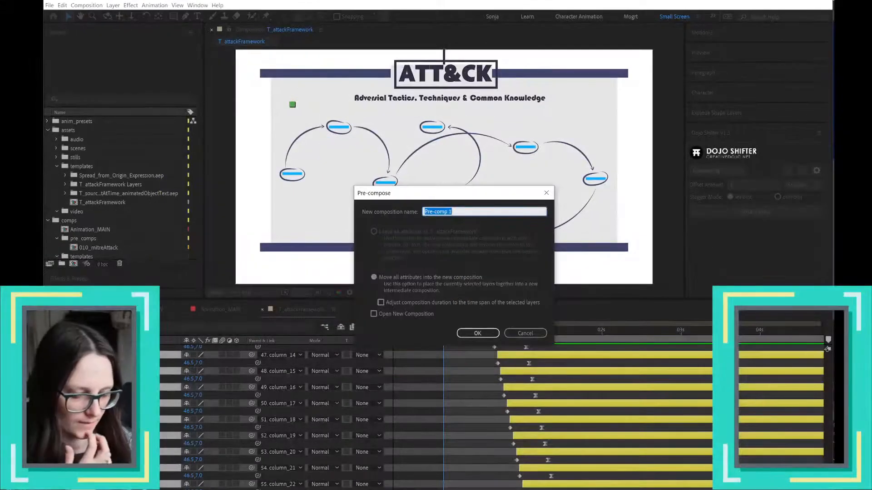
text(T_)
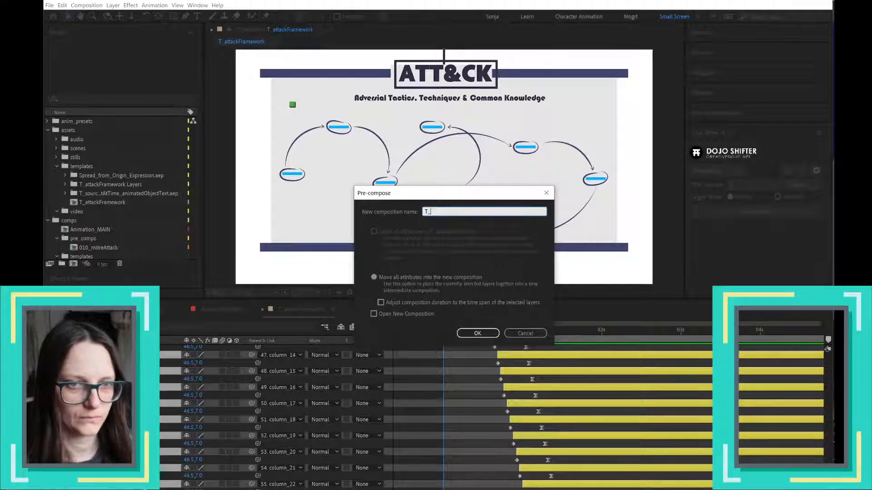
text(atta)
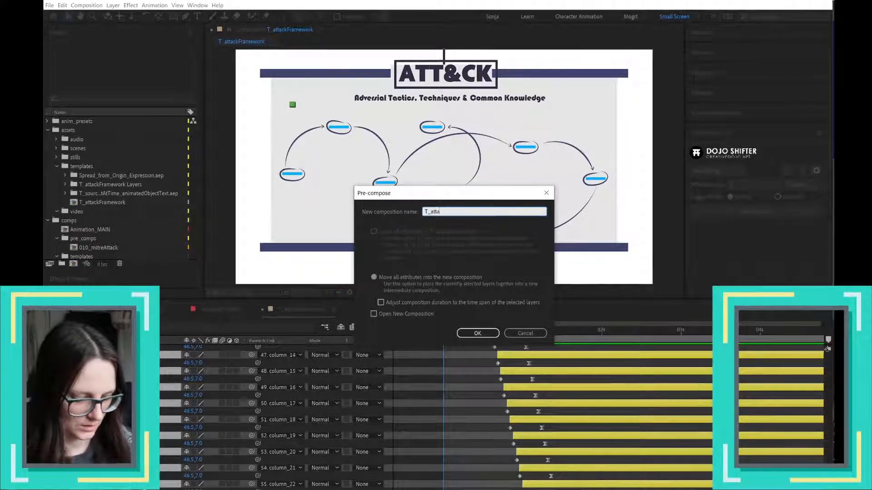
text(ckFramework_column)
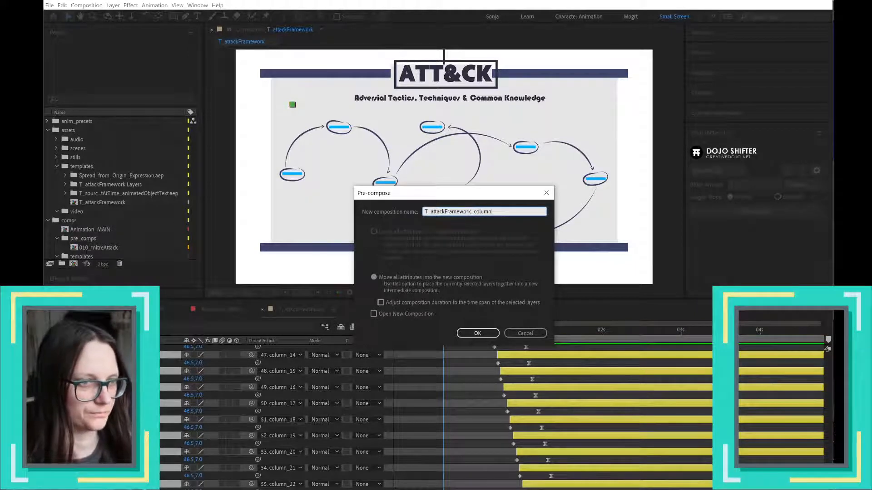
key(BackSpace)
key(BackSpace)
key(BackSpace)
text(lumn)
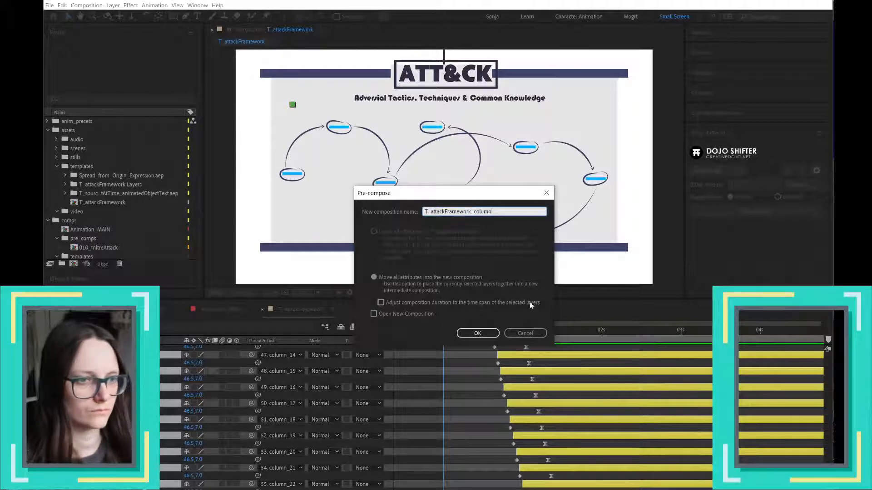
click(481, 334)
- Widen the project list and change the label colour of the T_attackFramework_column composition
scroll(111, 245, down, 3)
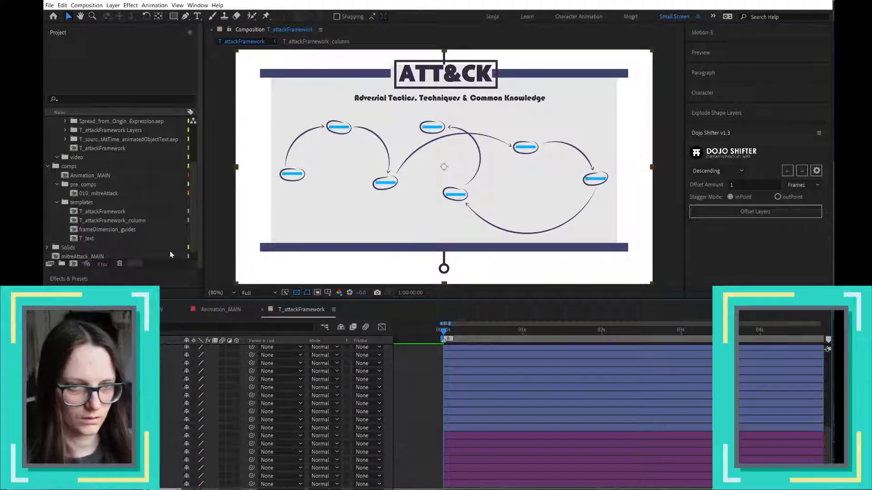
scroll(134, 206, down, 3)
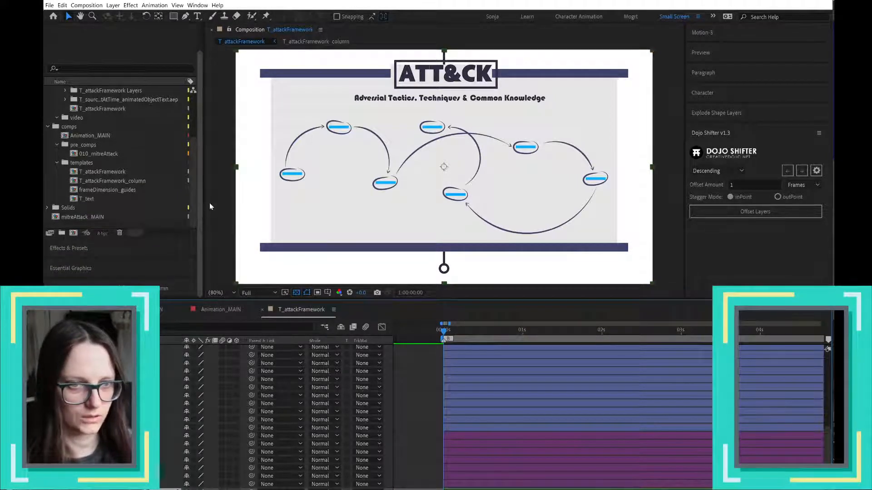
drag(204, 207, 227, 207)
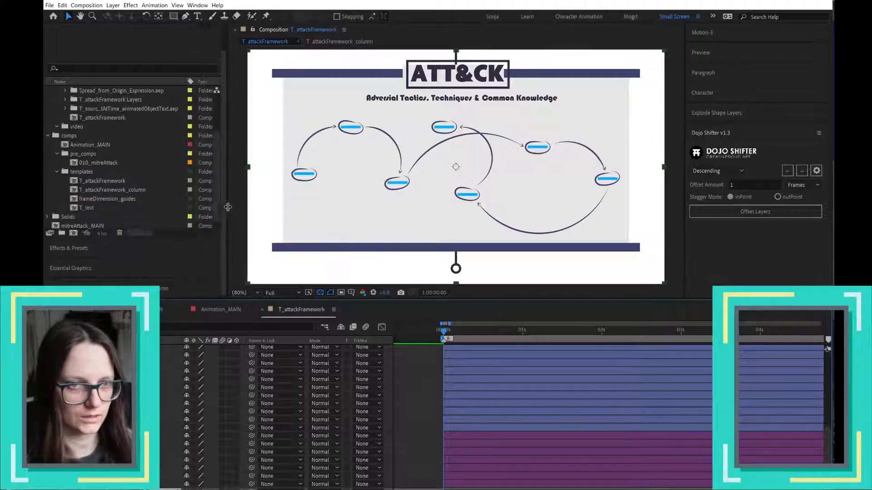
click(190, 190)
click(214, 350)
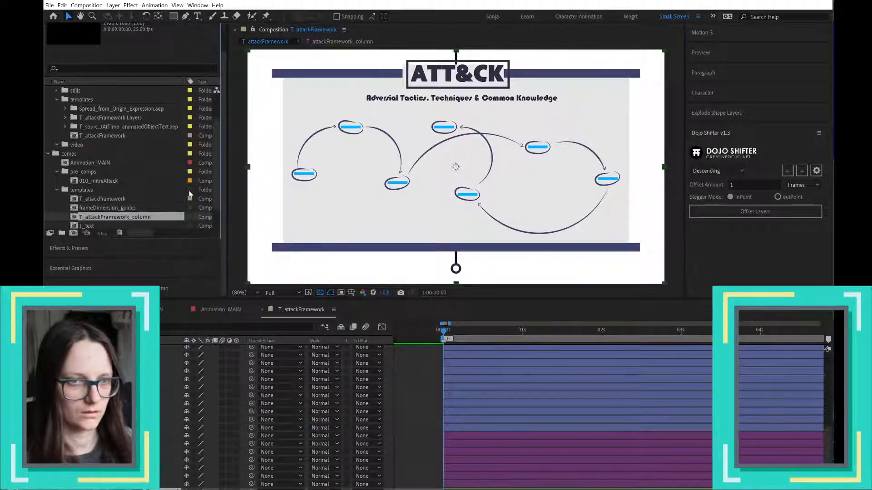
- Set the label colour of the T_attackFramework composition in the comps templates folder to Dark Green
click(190, 200)
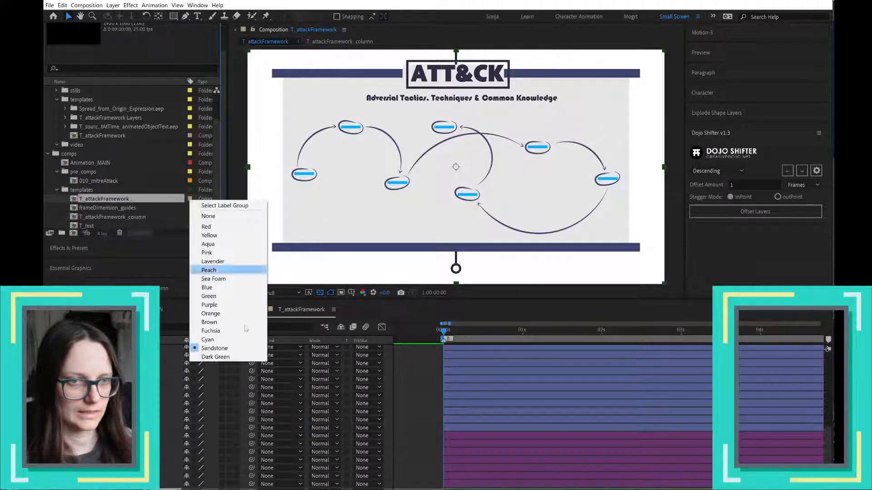
click(223, 357)
scroll(161, 199, down, 1)
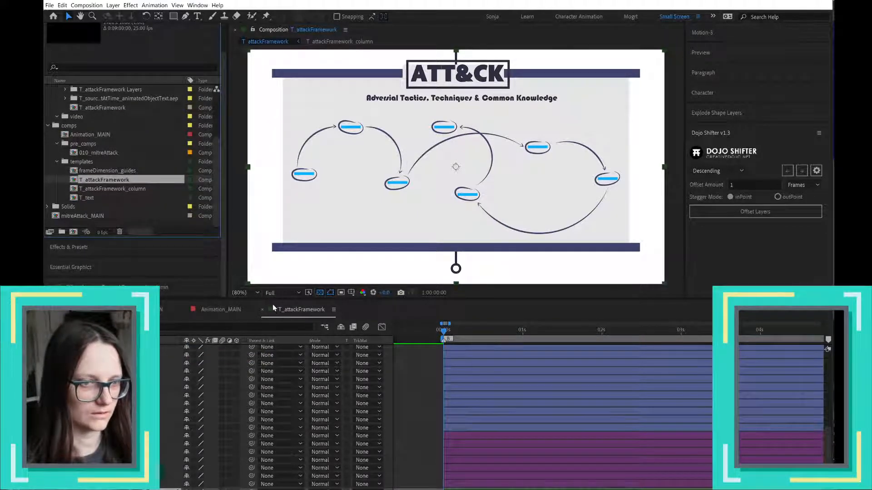
- Look through the Animation_MAIN, 010_mitreAttack, mitreAttack_MAIN, T_attackFramework and T_attackFramework_column compositions
click(208, 310)
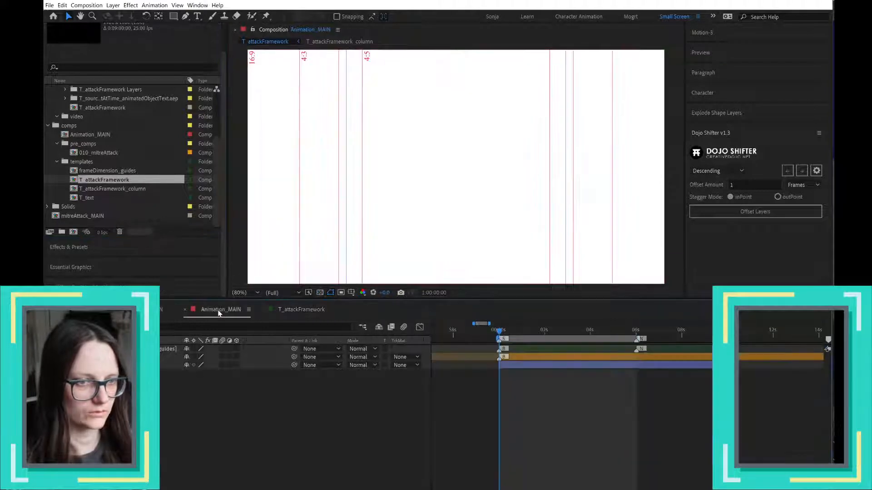
click(523, 349)
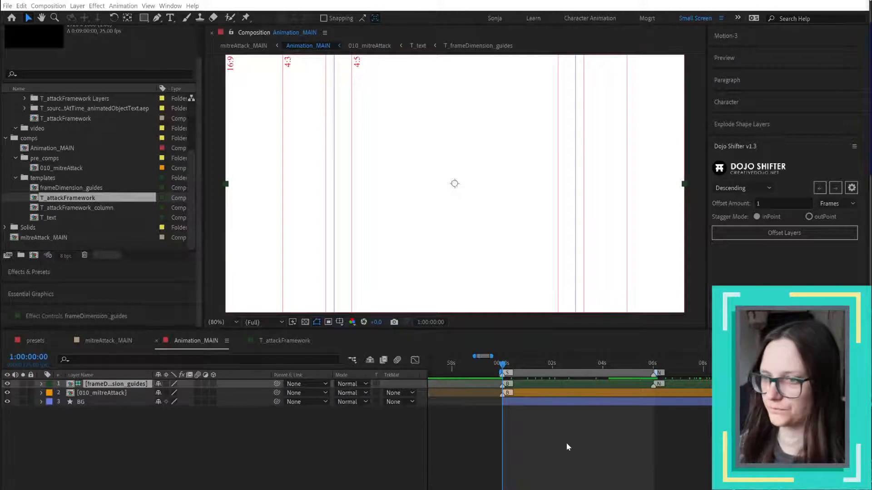
double_click(554, 393)
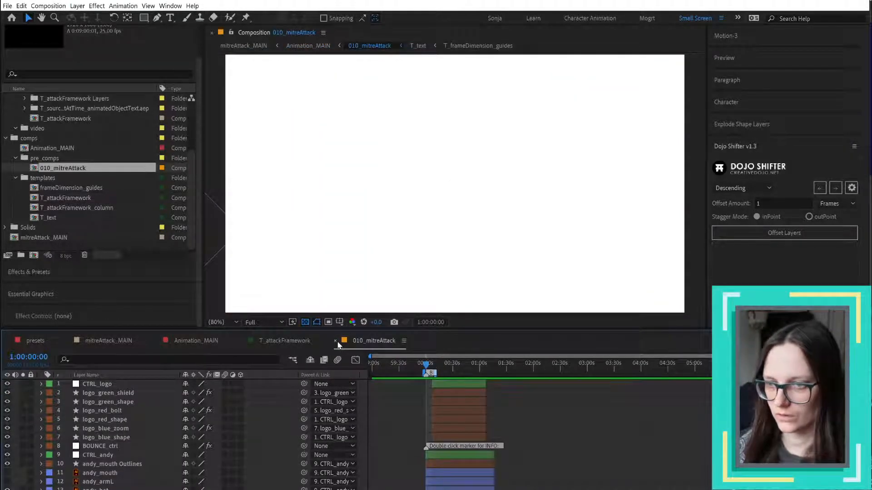
click(116, 344)
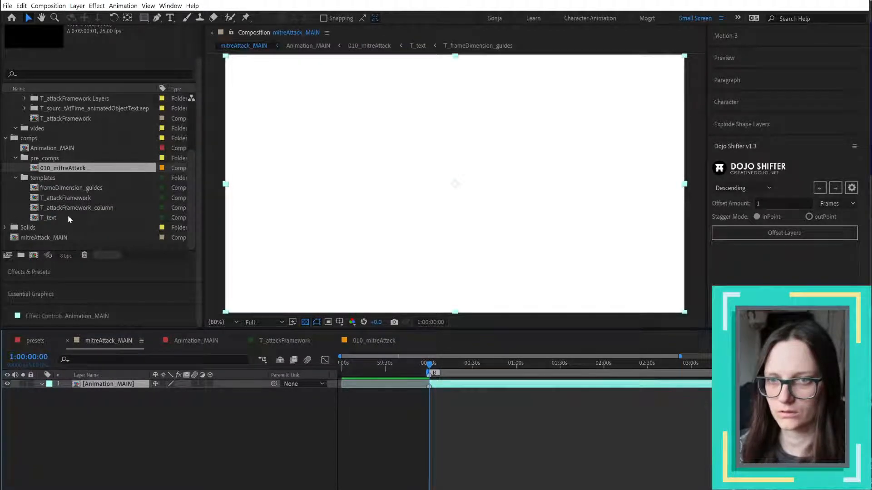
double_click(76, 199)
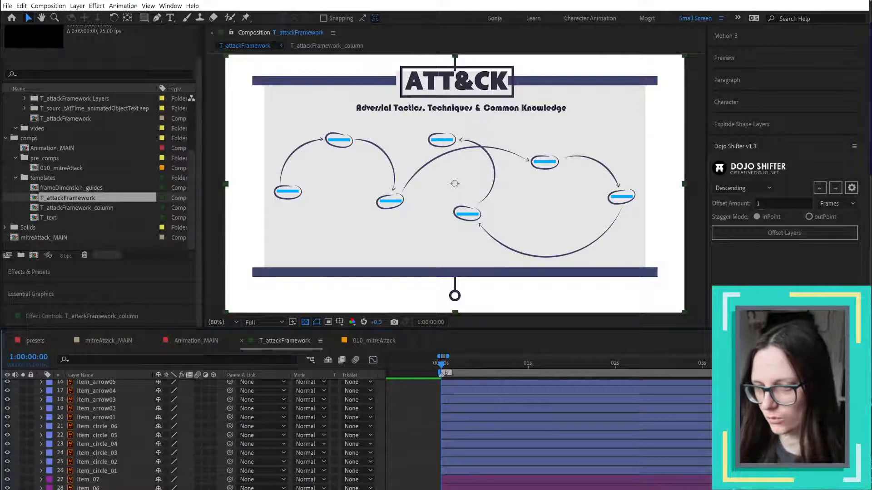
double_click(93, 489)
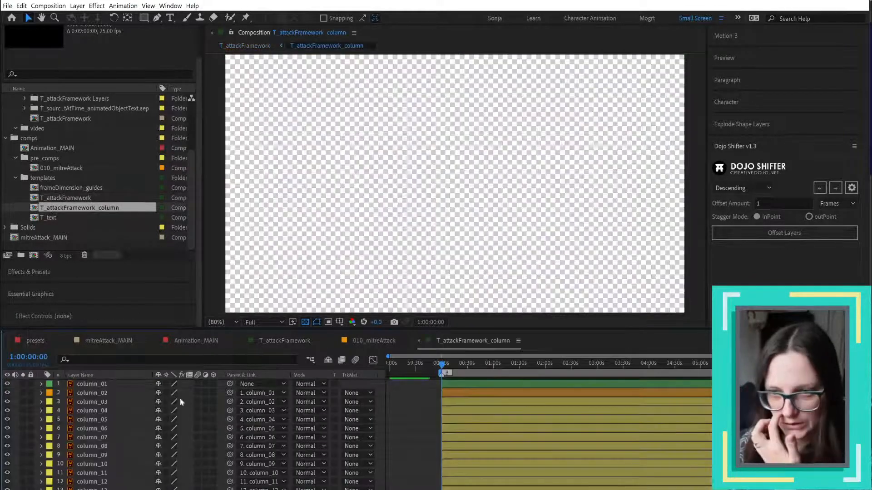
click(96, 386)
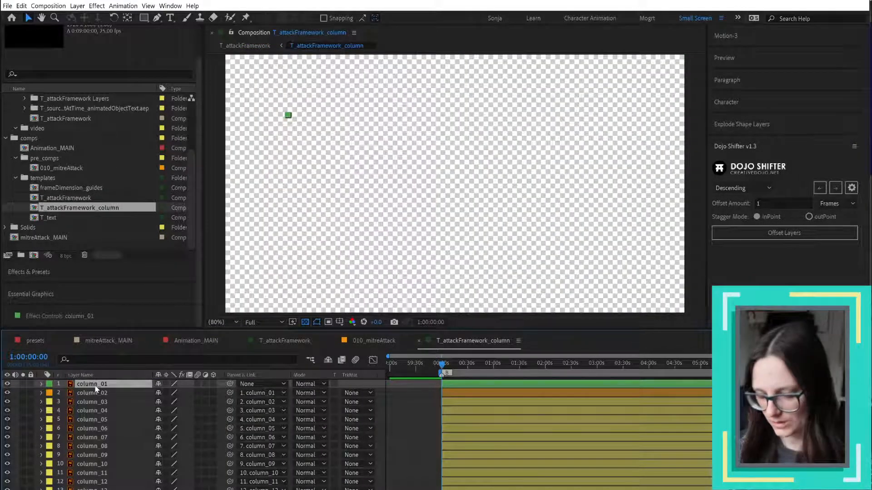
- Close the 010_mitreAttack timeline and return to the T_attackFramework composition
click(366, 340)
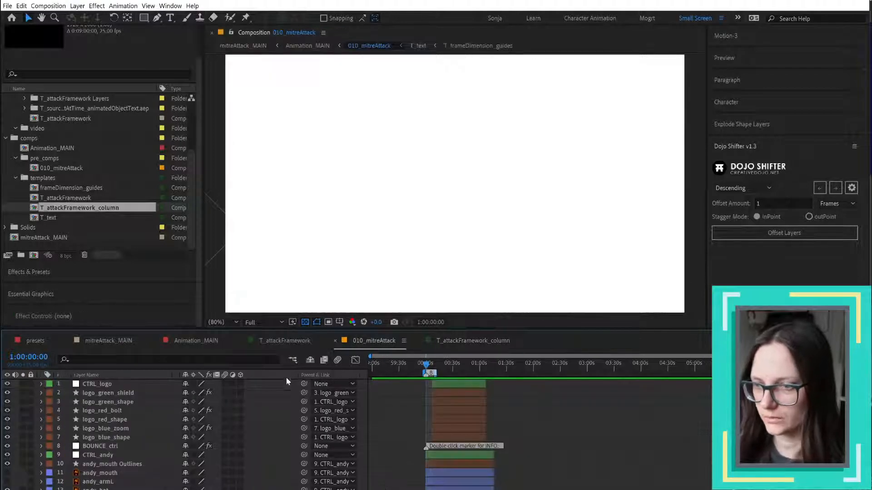
drag(371, 341, 154, 341)
click(156, 341)
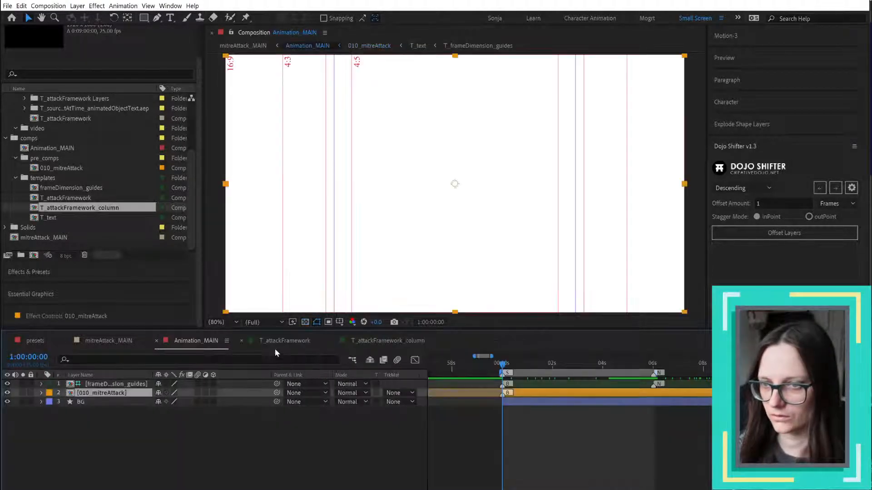
click(274, 346)
key(ctrl+z)
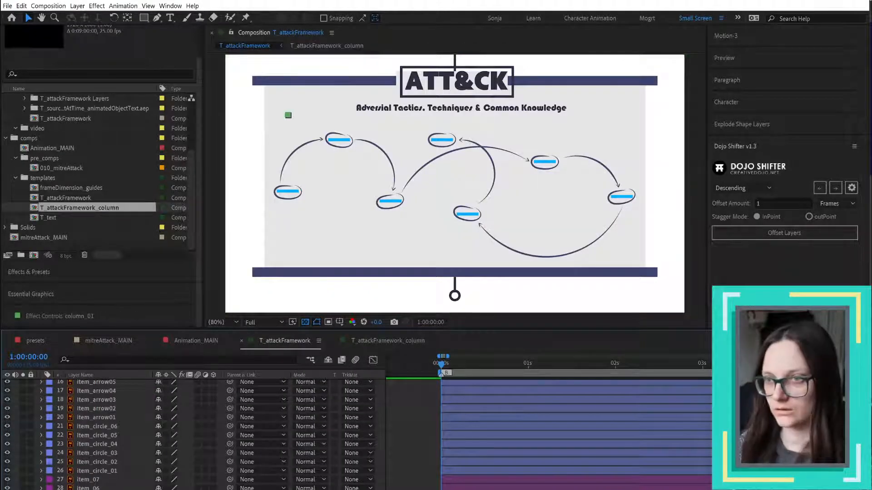
- At 1:01:56:04 in T_attackFramework_column, draw a region of interest tightly around the unfolded column and crop the composition to it
drag(441, 365, 605, 373)
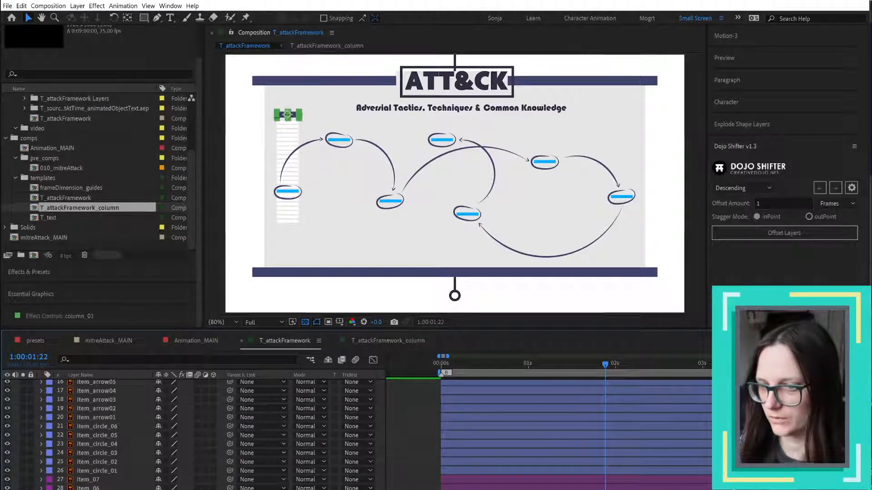
click(388, 341)
click(538, 369)
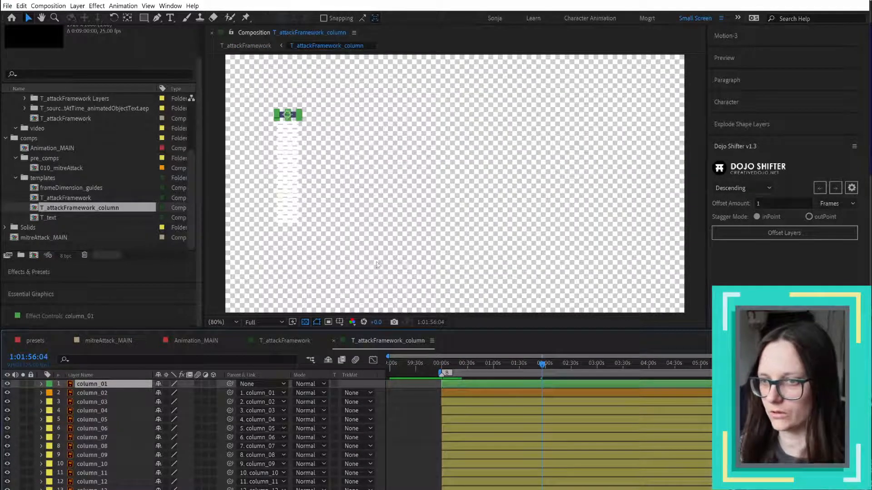
click(329, 322)
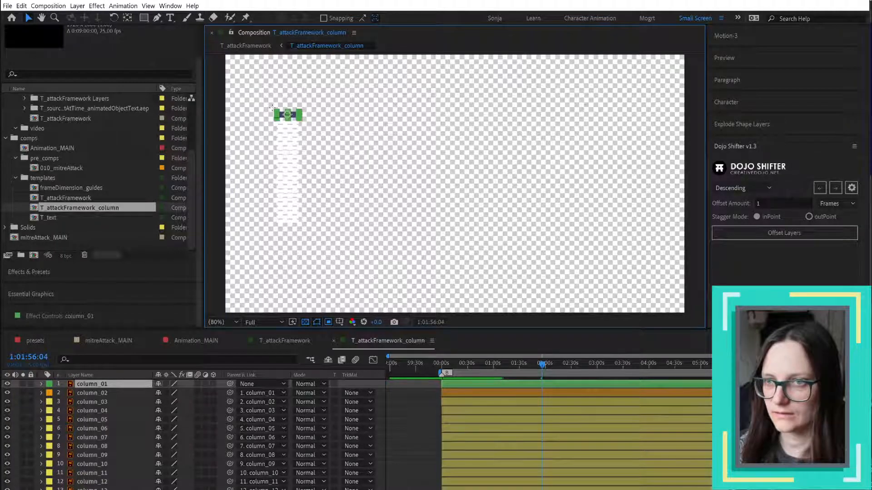
drag(272, 108, 307, 241)
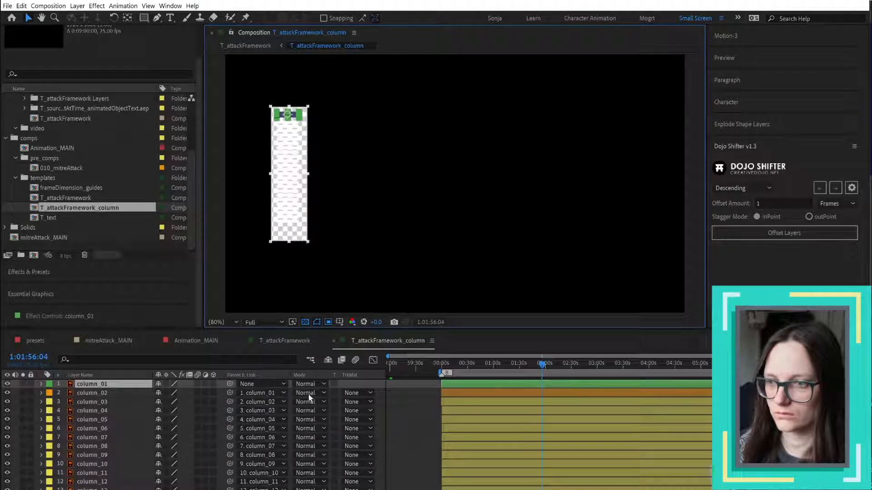
click(305, 322)
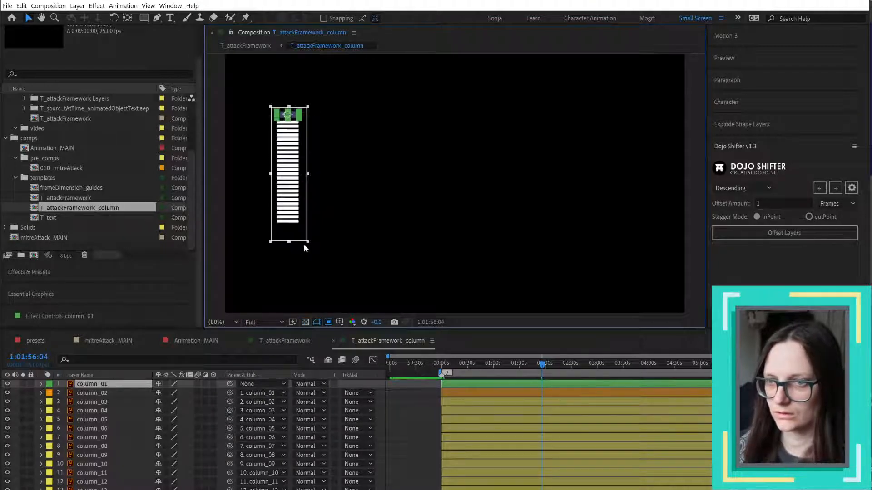
drag(307, 242, 306, 231)
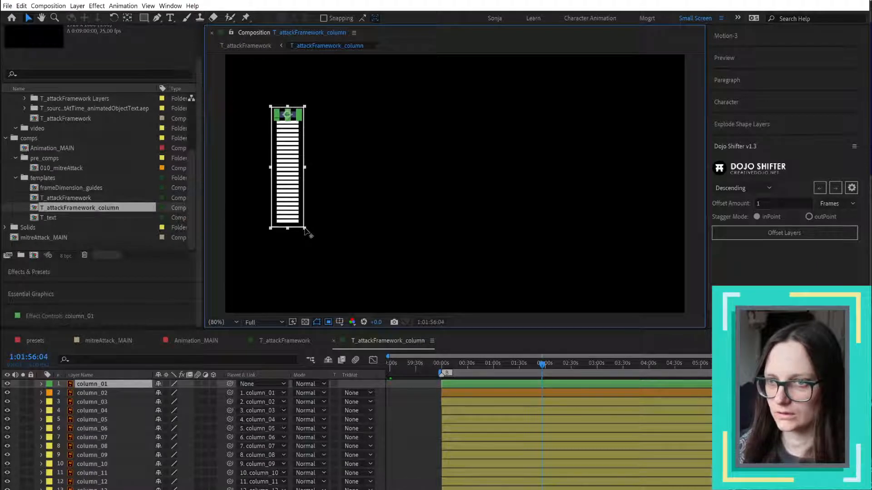
click(48, 5)
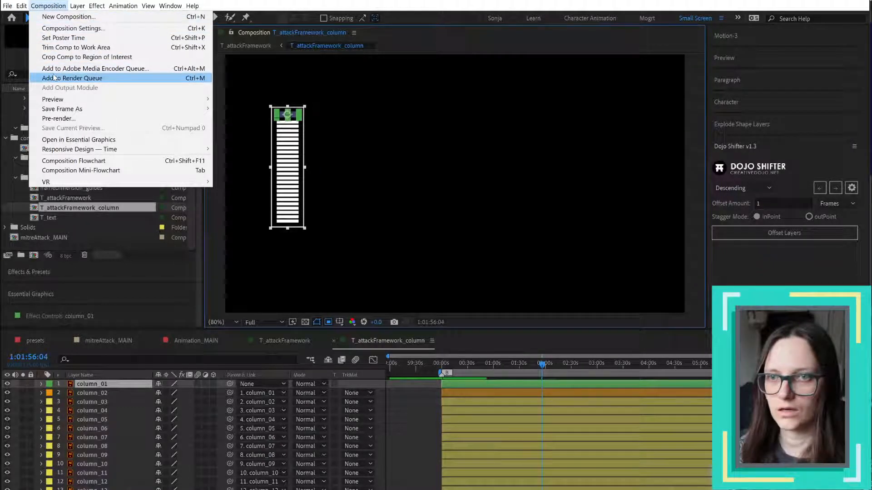
click(59, 56)
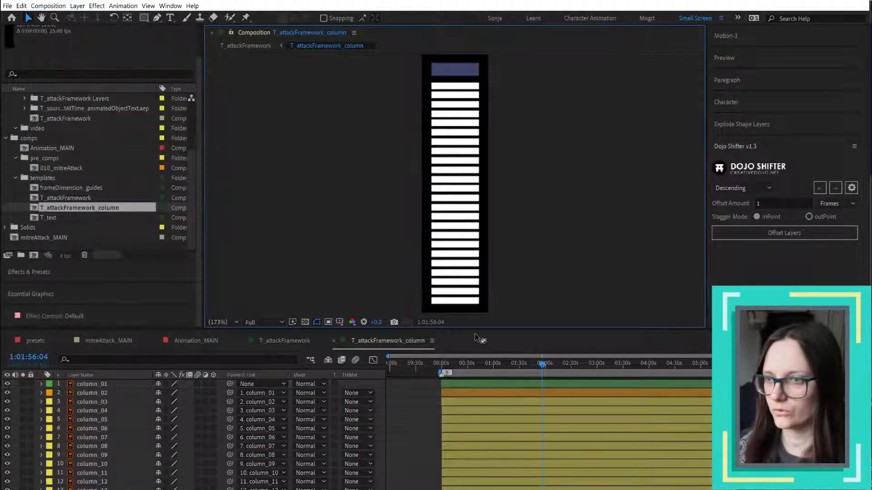
- Set the T_attackFramework_column composition size to 130 px wide and 500 px high
right_click(403, 413)
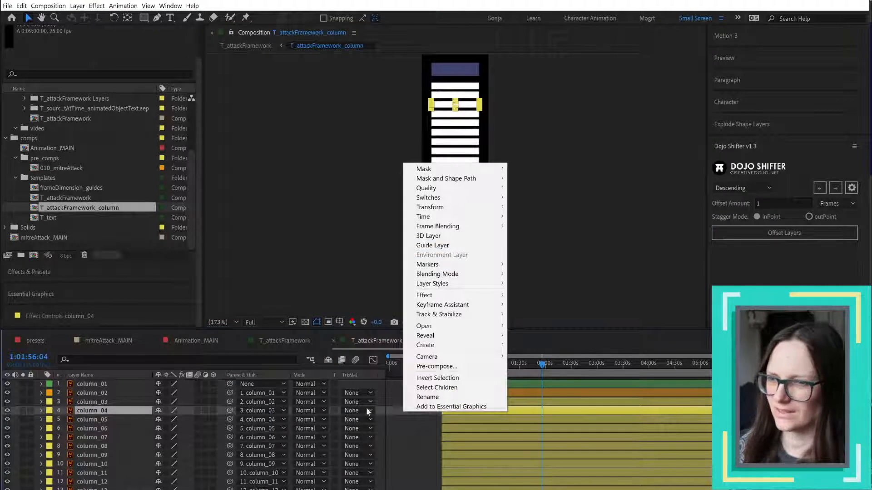
click(399, 422)
key(ctrl+k)
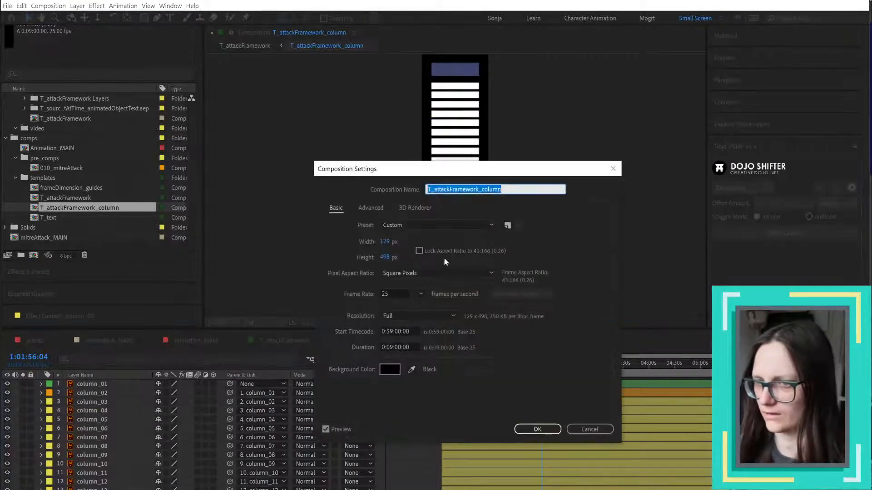
click(406, 240)
text(130)
key(Tab)
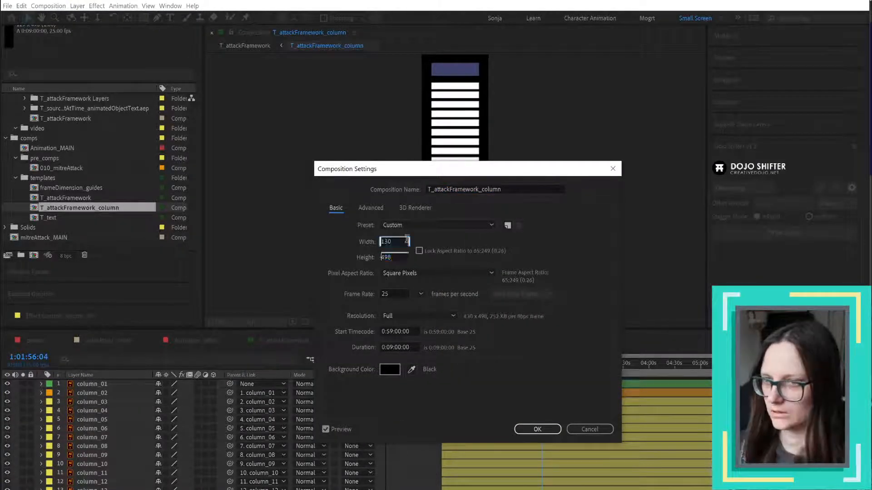
text(500)
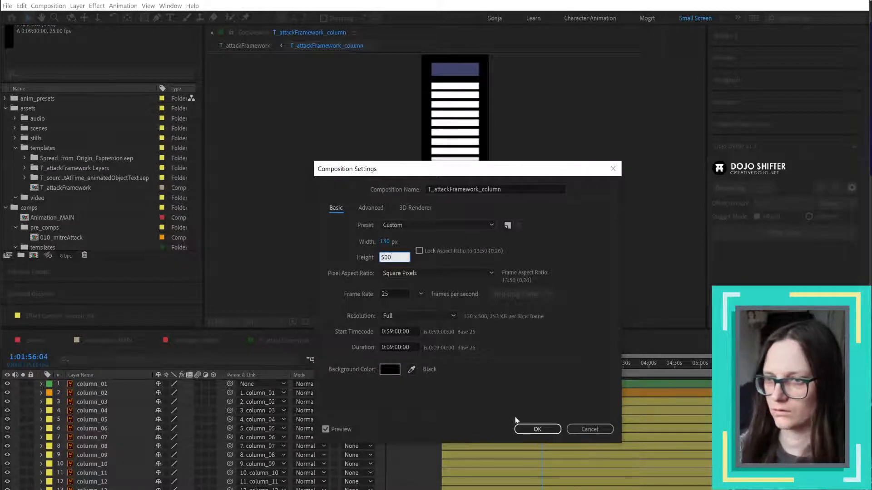
click(544, 434)
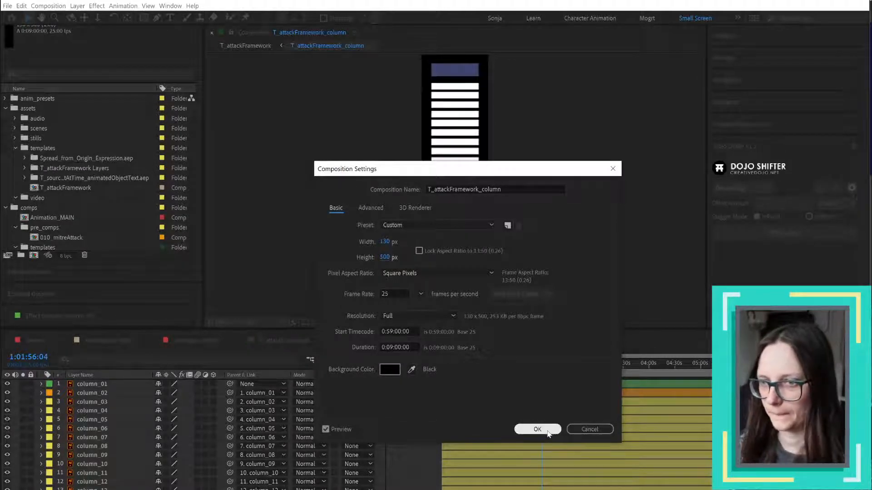
click(537, 429)
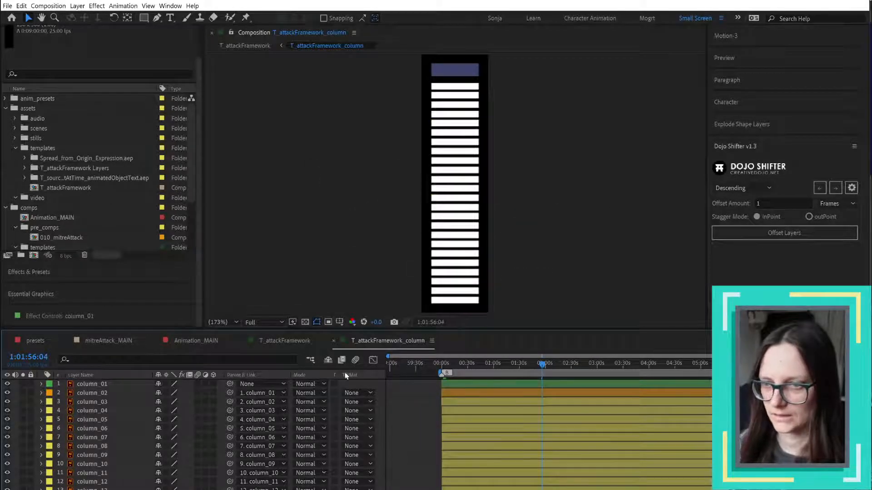
- Check the cropped column's placement in T_attackFramework and return to column_01 in T_attackFramework_column
click(291, 343)
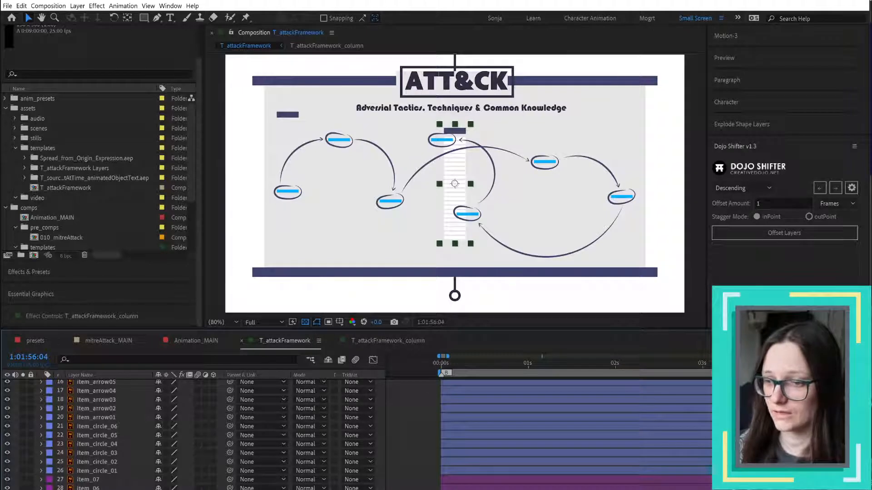
click(387, 341)
click(485, 384)
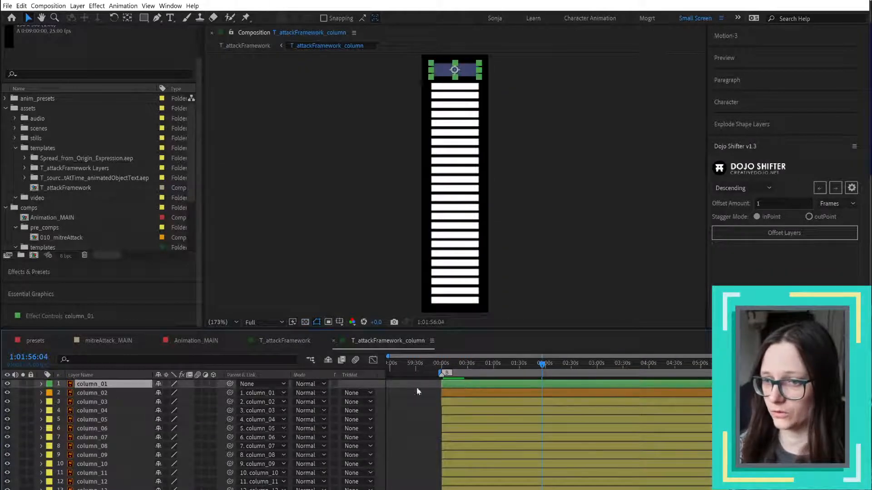
- Try continuous rasterization and the 3D layer option on column_01 in T_attackFramework_column
click(166, 384)
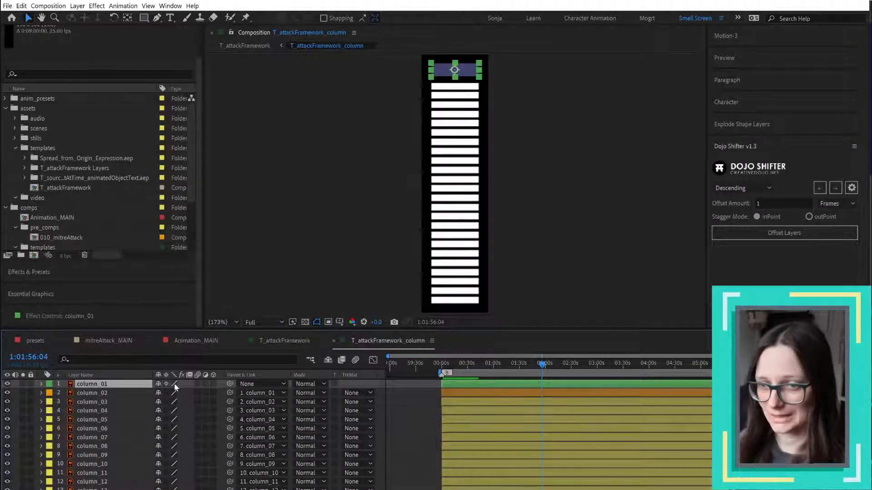
click(212, 384)
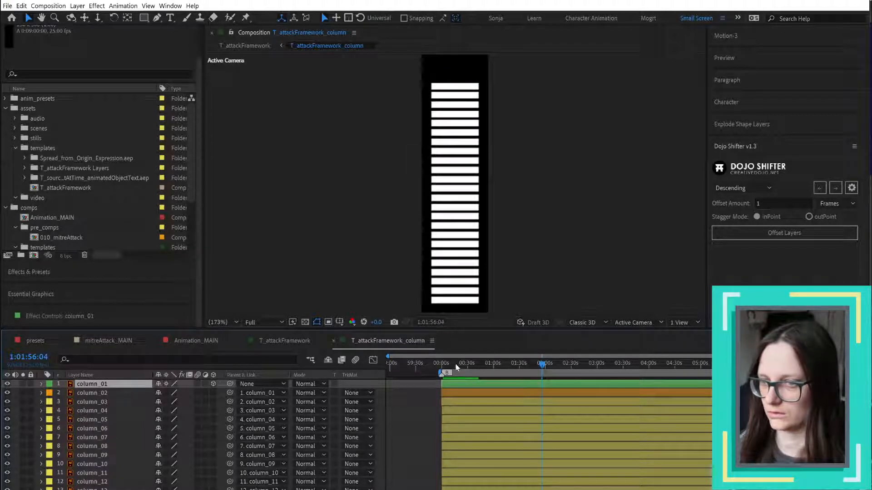
scroll(520, 153, down, 4)
scroll(520, 154, up, 2)
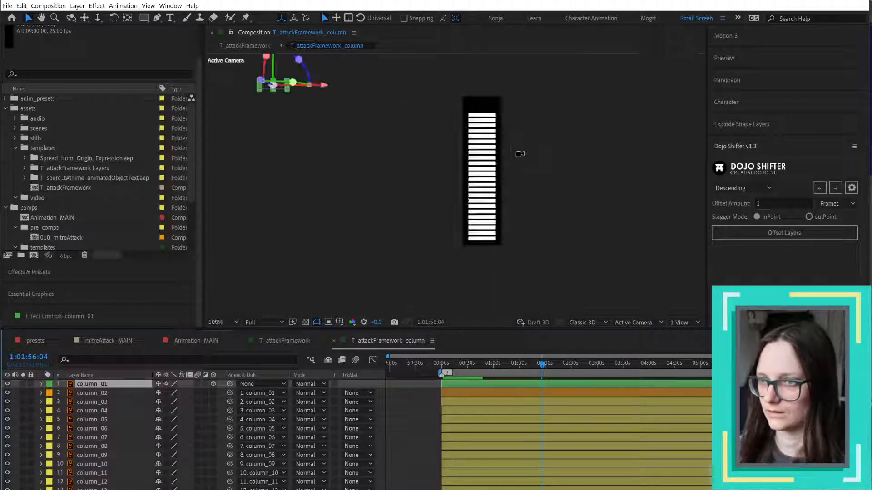
click(214, 385)
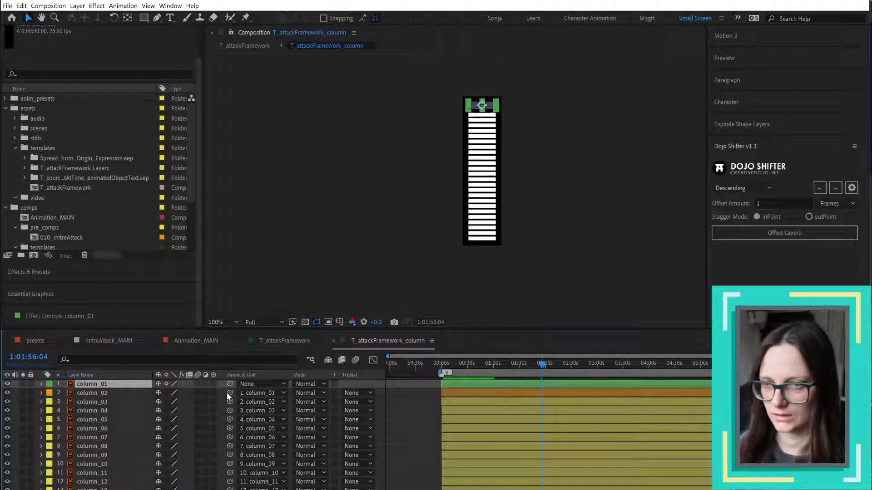
- Switch off continuous rasterization for column_01 and make it a 3D layer
click(103, 394)
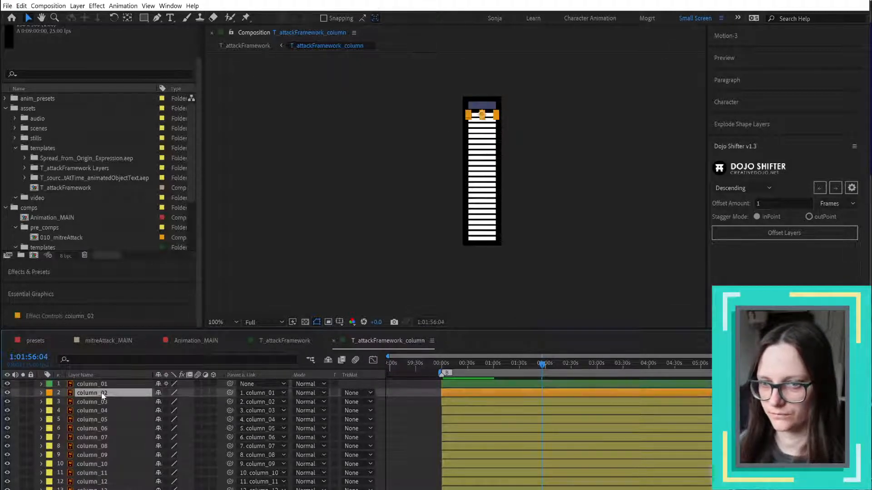
drag(103, 396, 98, 387)
key(ctrl+z)
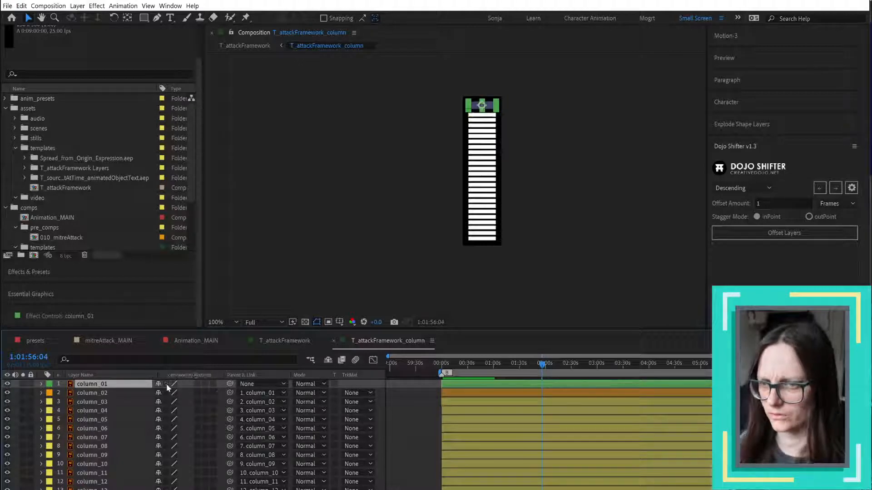
click(213, 384)
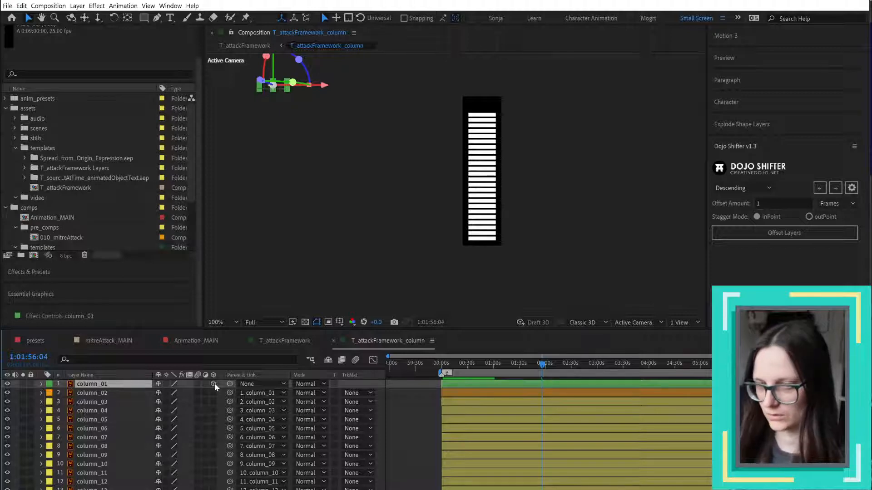
- Try setting column_01's X and Y position to 0, undoing this along with its 3D layer conversion
key(p)
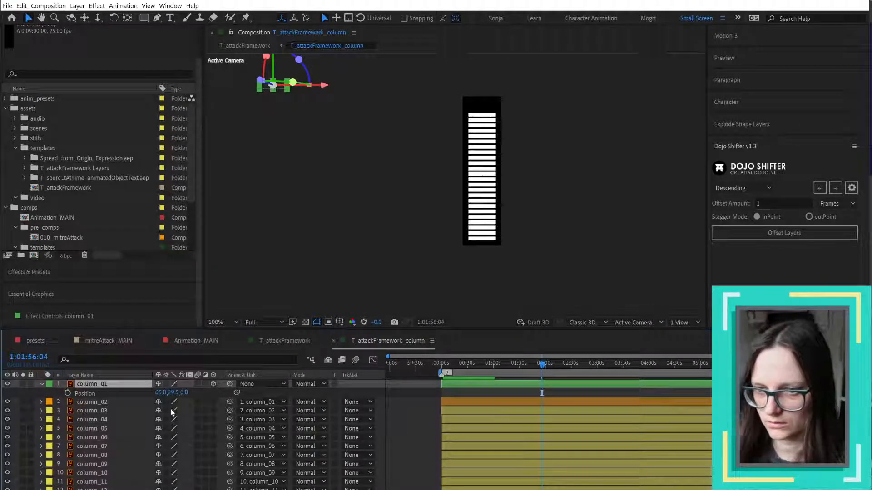
click(159, 393)
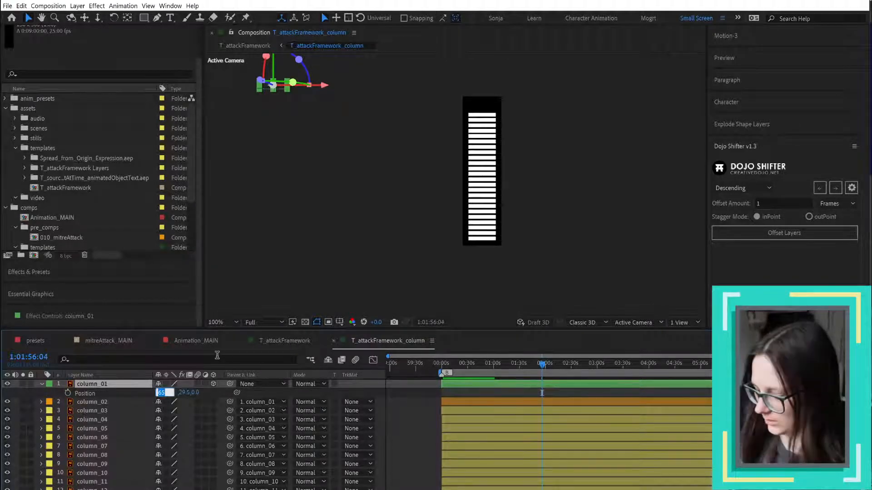
text(0)
key(Tab)
text(0)
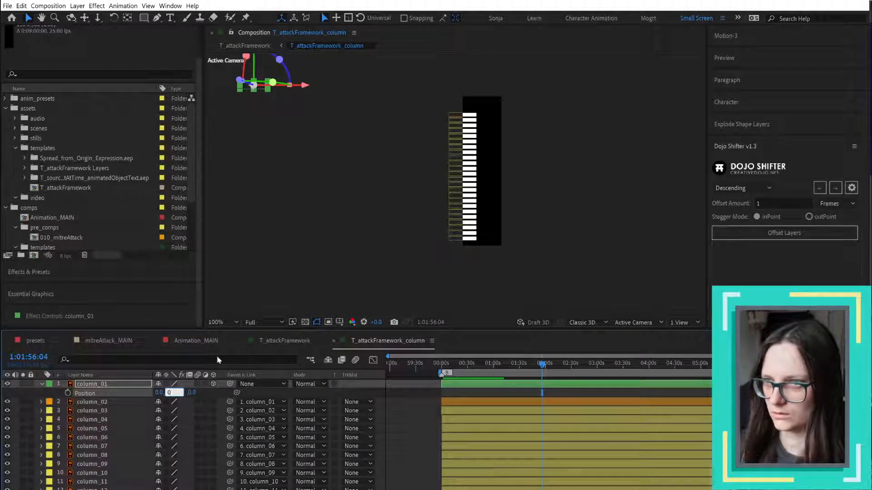
key(ctrl+z)
key(ctrl+z)
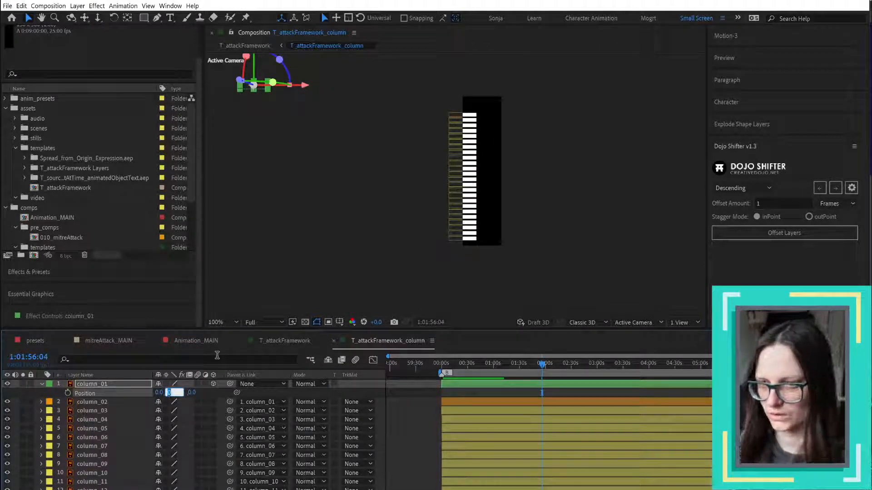
key(ctrl+z)
click(397, 426)
key(ctrl+z)
key(ctrl+z)
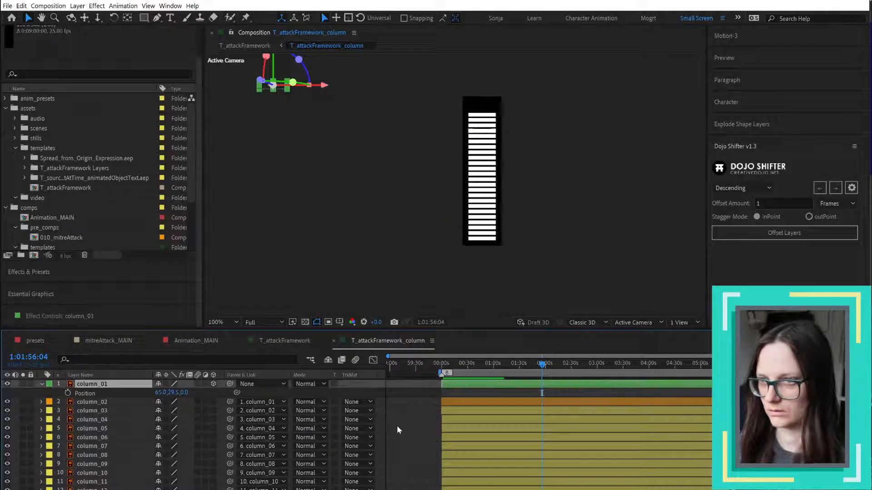
key(ctrl+z)
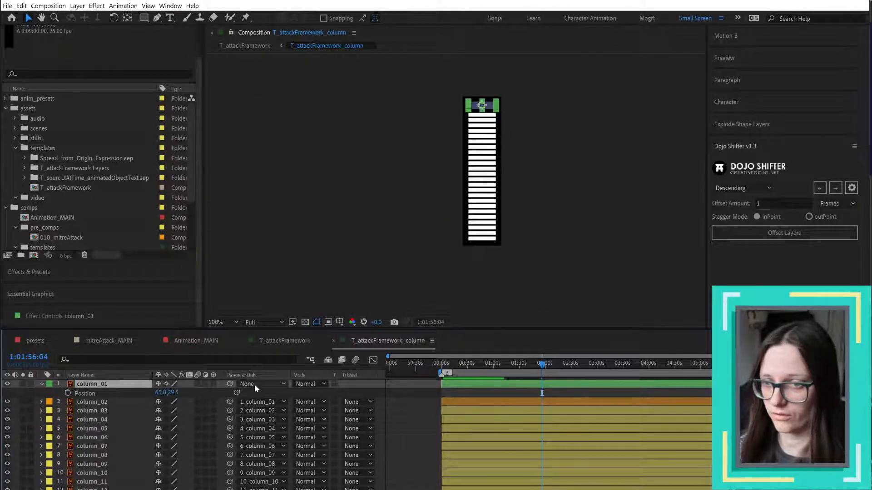
- Make the T_attackFramework_column layer 3D in T_attackFramework and move it near the small header bar at the panel's upper left
click(274, 347)
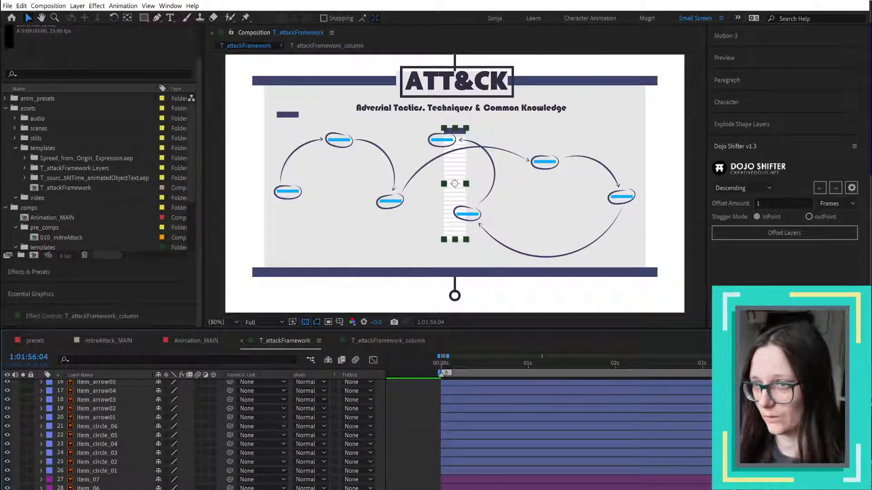
click(214, 488)
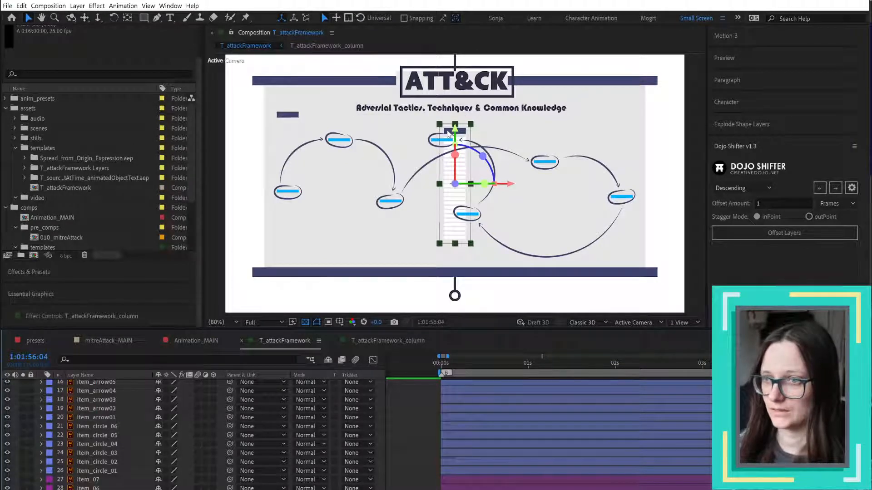
drag(449, 134, 314, 129)
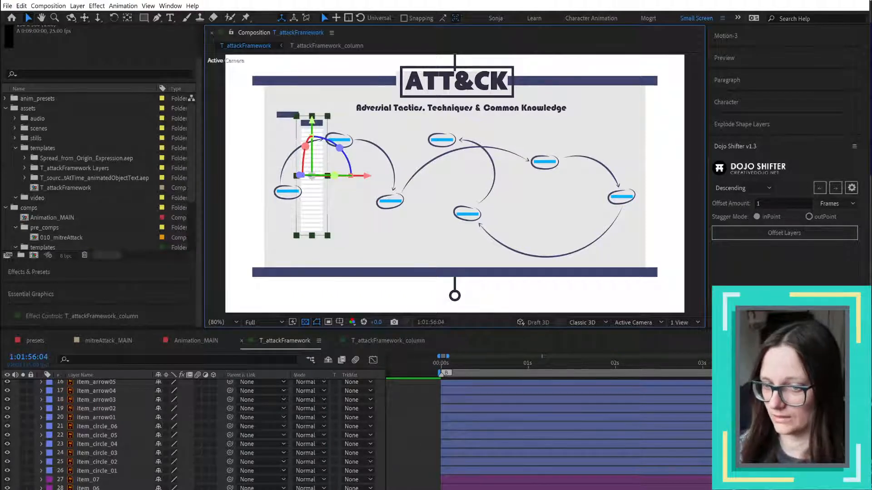
- Set column_02's parent to None in T_attackFramework_column and make column_01 a 3D layer
click(387, 341)
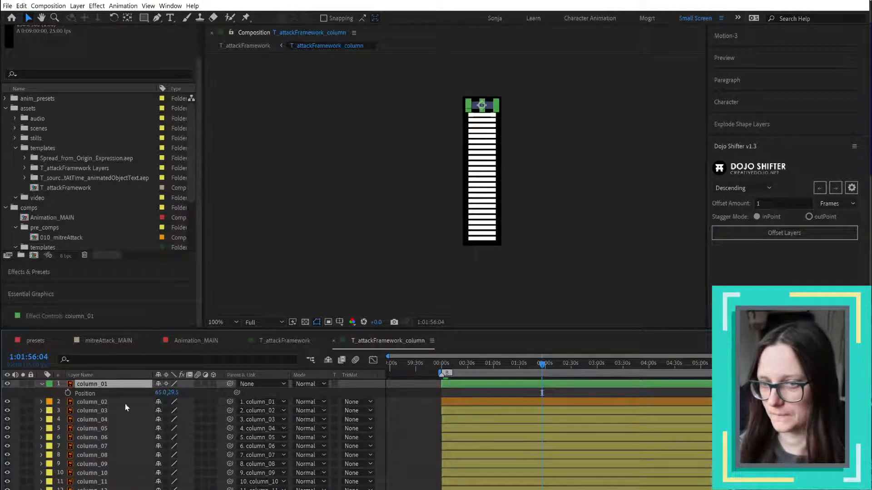
click(265, 402)
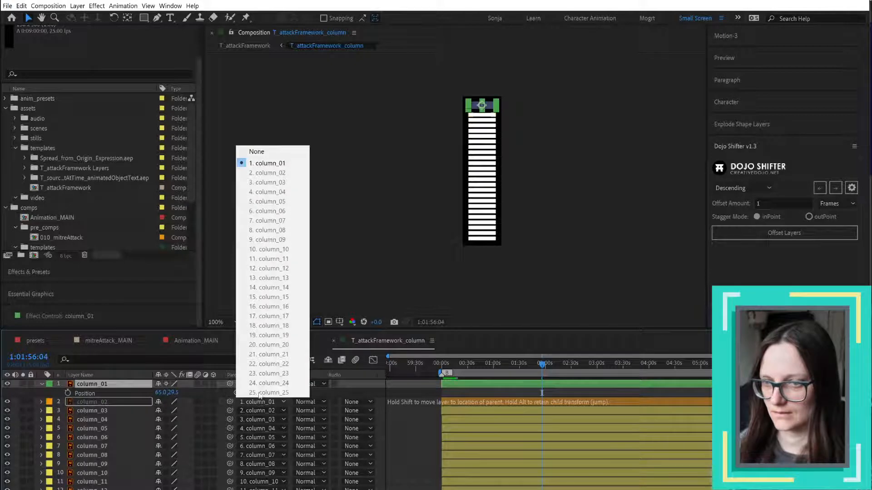
click(263, 154)
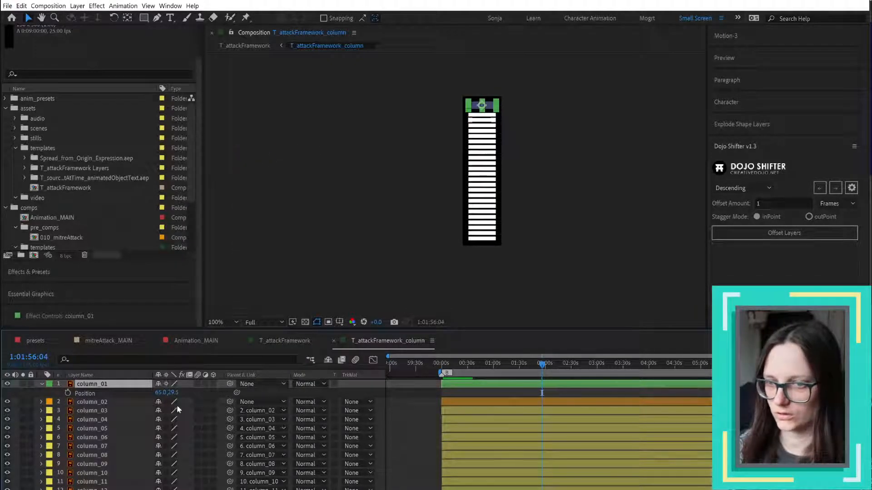
click(213, 384)
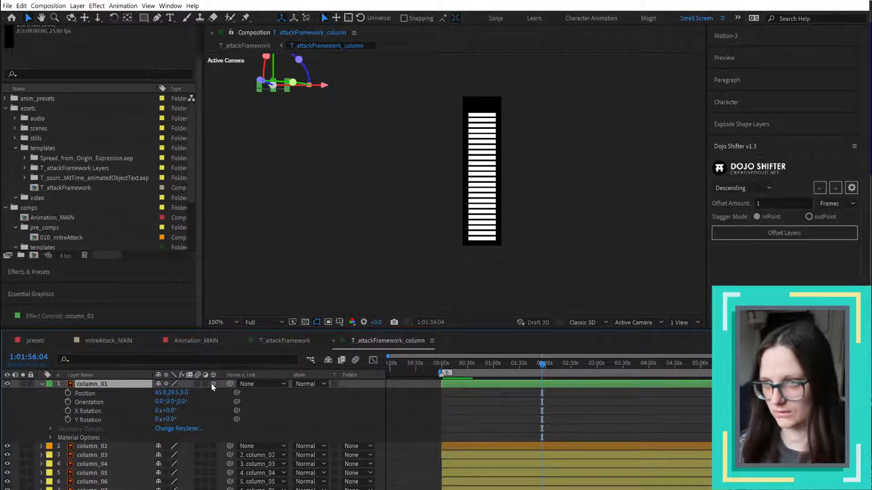
click(213, 384)
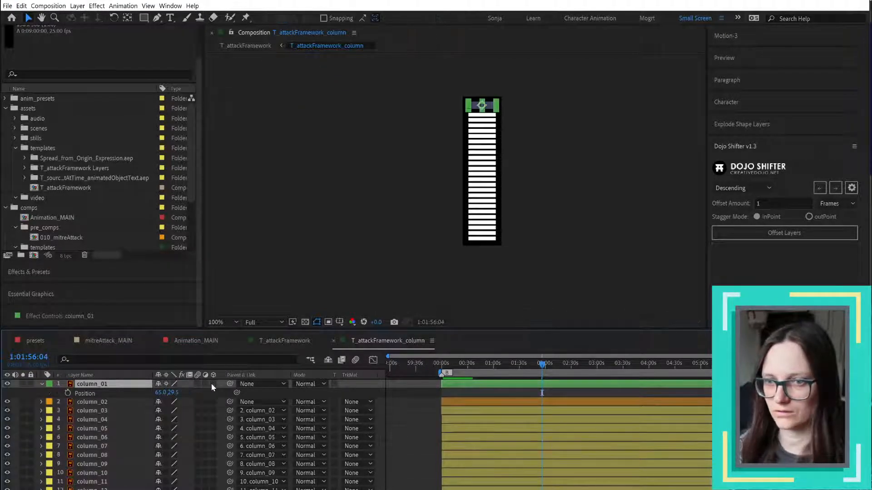
click(213, 385)
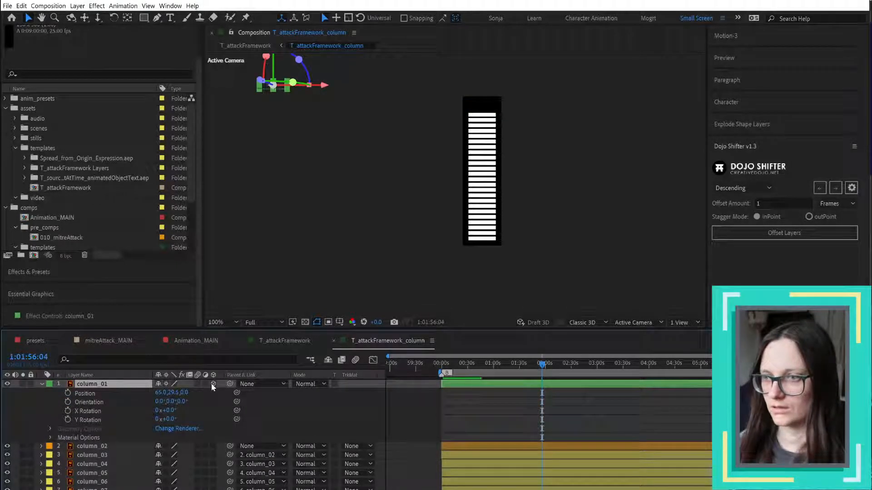
- Align the column's header exactly over the small static header bar in T_attackFramework and switch the column layer back to 2D
click(288, 341)
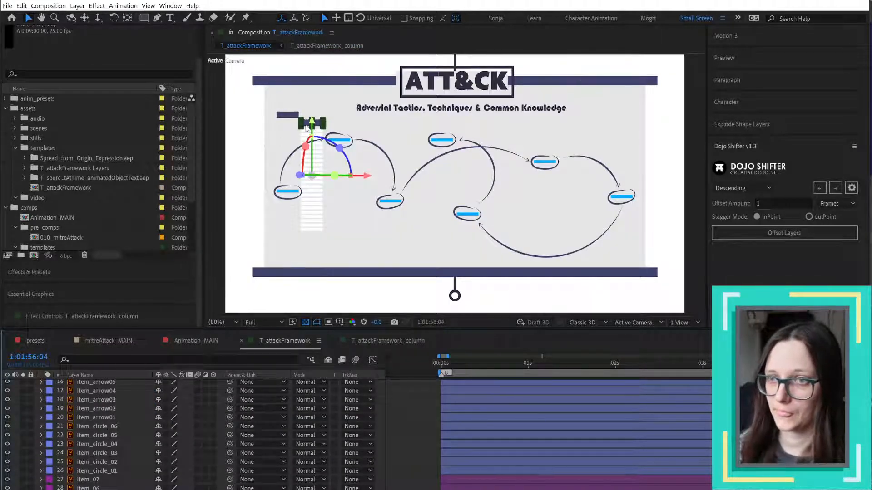
mouse_move(306, 127)
mouse_down()
mouse_move(285, 138)
mouse_move(290, 117)
mouse_move(298, 124)
mouse_up()
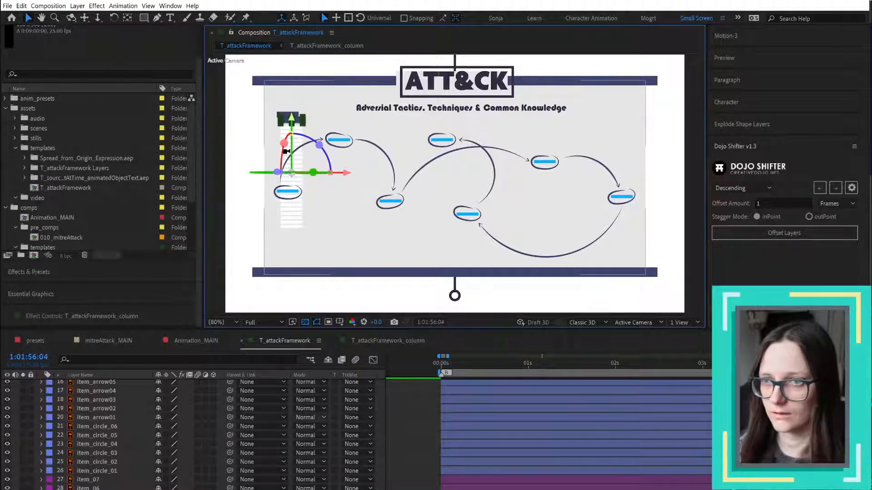
scroll(289, 150, up, 3)
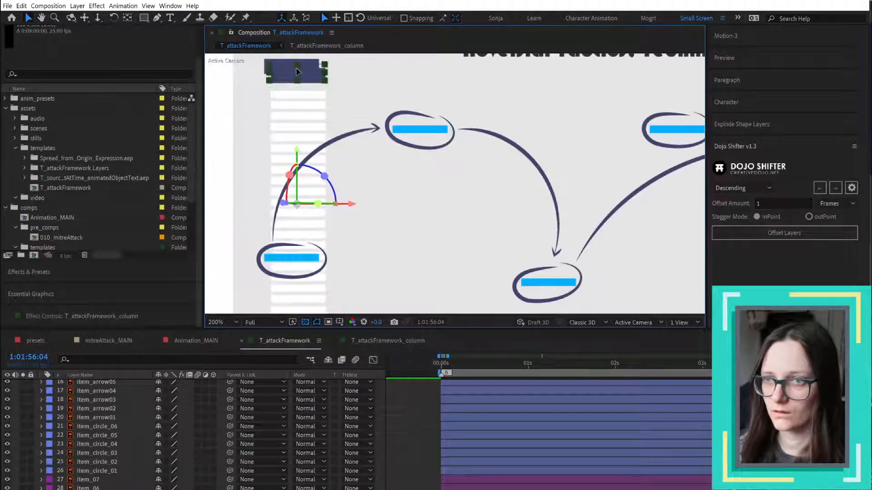
drag(296, 71, 295, 71)
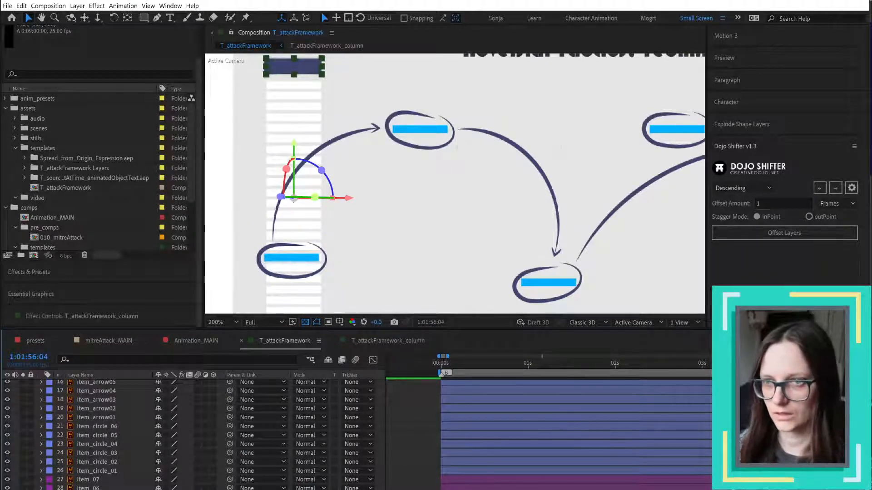
mouse_move(294, 71)
mouse_down()
mouse_move(340, 69)
mouse_move(292, 67)
mouse_up()
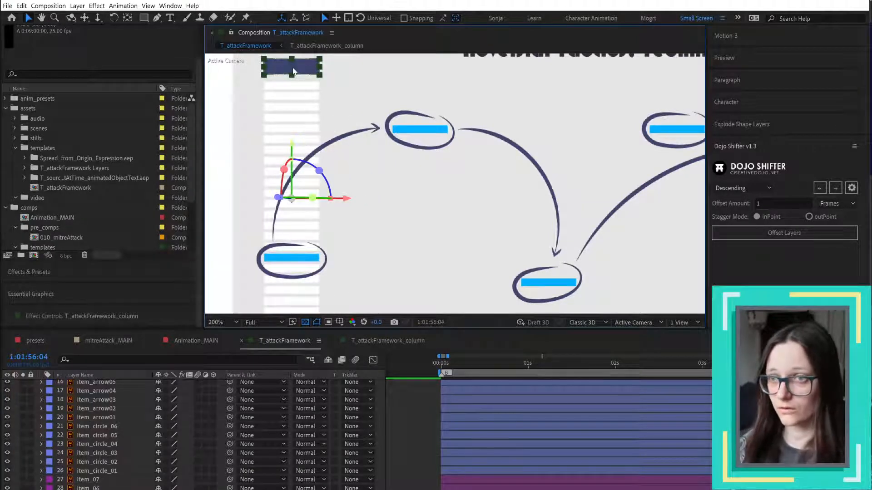
click(292, 198)
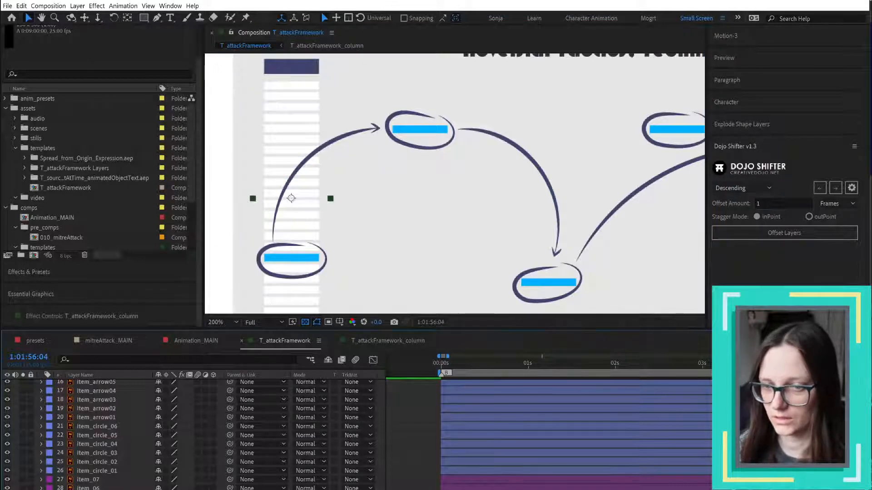
- Return column_01 to a 2D layer in T_attackFramework_column and parent column_02 to column_01
double_click(291, 198)
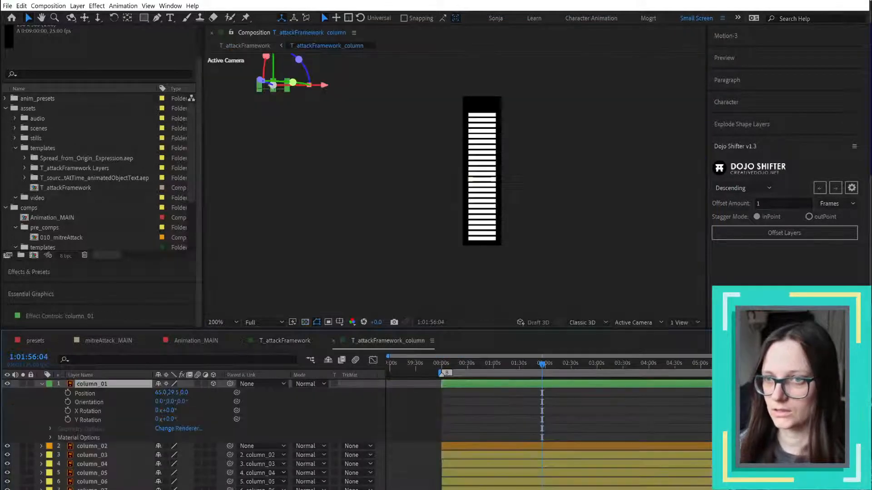
click(213, 384)
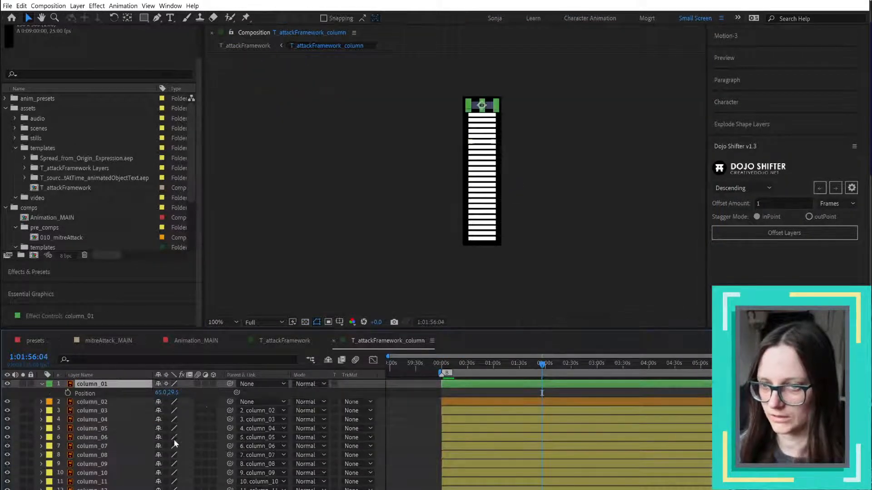
drag(230, 402, 98, 384)
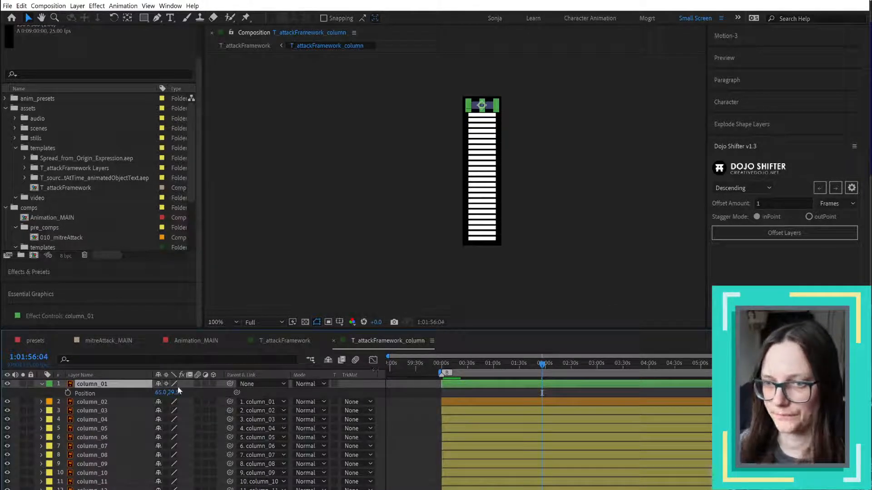
- Remove the static header bar beneath the aligned column in T_attackFramework and widen the layer name column
click(307, 340)
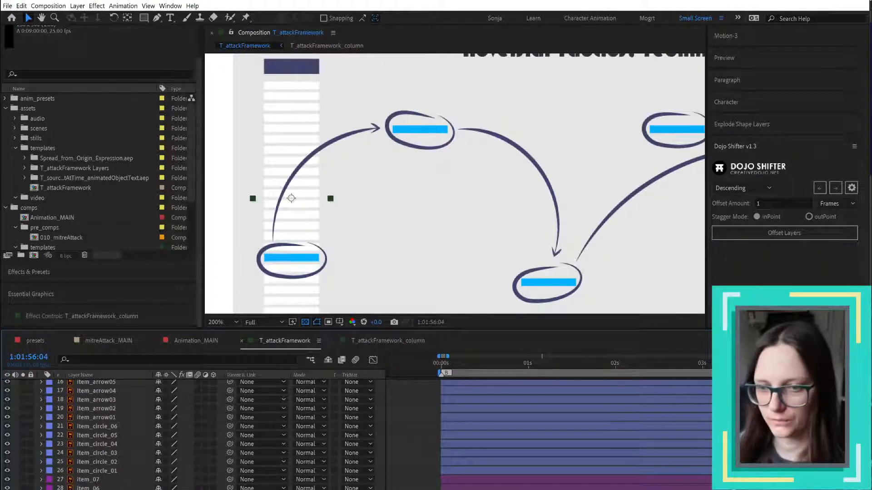
click(291, 67)
key(ctrl+shift+a)
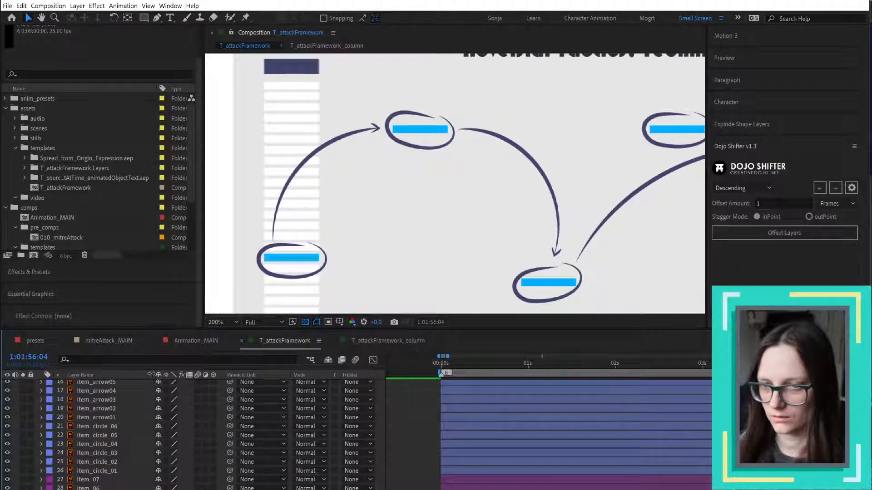
drag(155, 375, 171, 375)
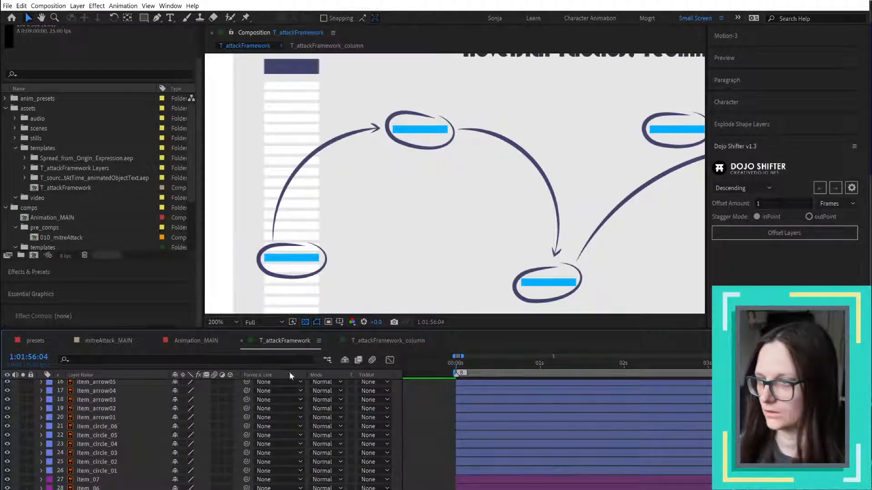
- Examine the placed column's first animation frames in T_attackFramework from 1:00:00:00 to 1:00:00:08
click(459, 368)
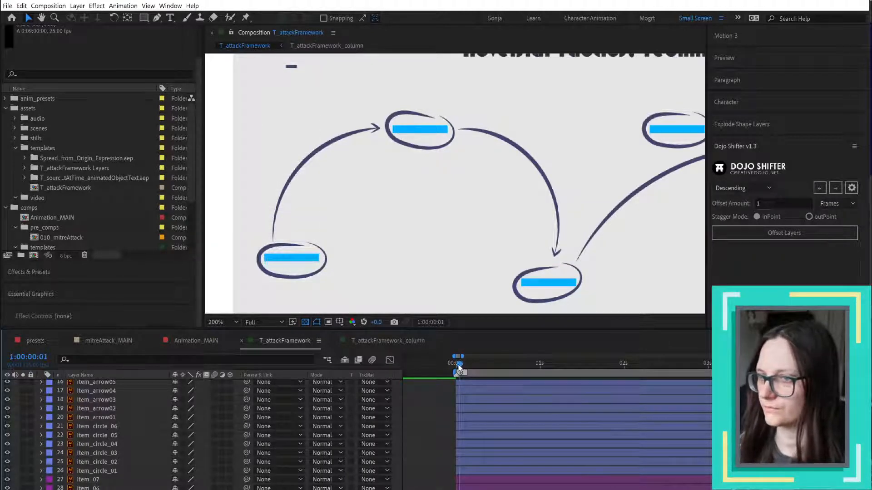
drag(459, 368, 459, 367)
key(shift+slash)
scroll(444, 458, up, 2)
scroll(443, 461, up, 2)
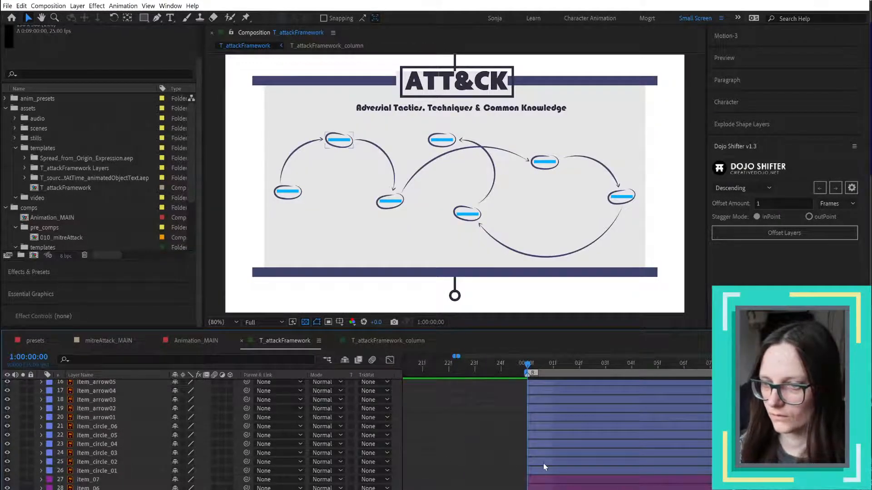
click(287, 191)
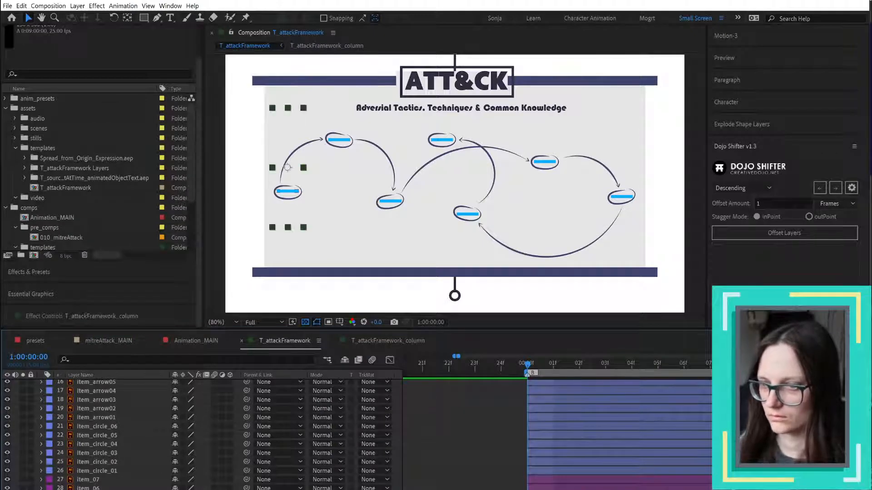
drag(528, 366, 684, 365)
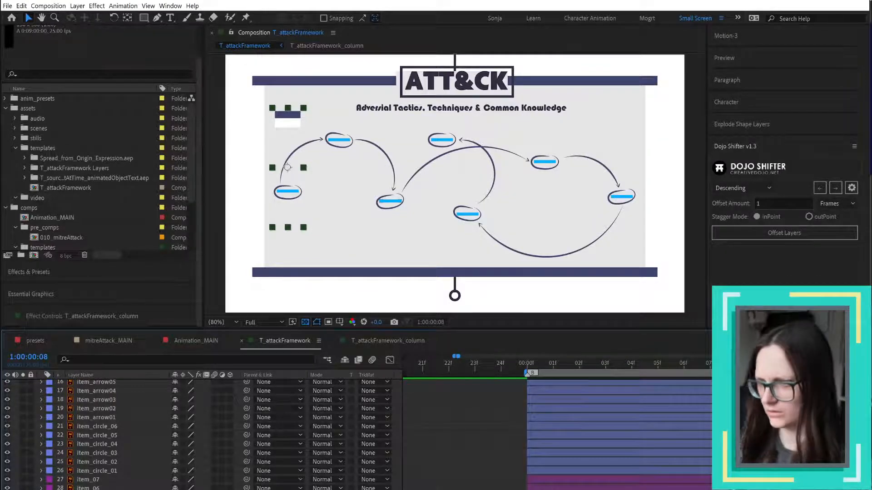
- Reveal the keyframes of all layers in T_attackFramework_column and preview the animation from its start
double_click(287, 167)
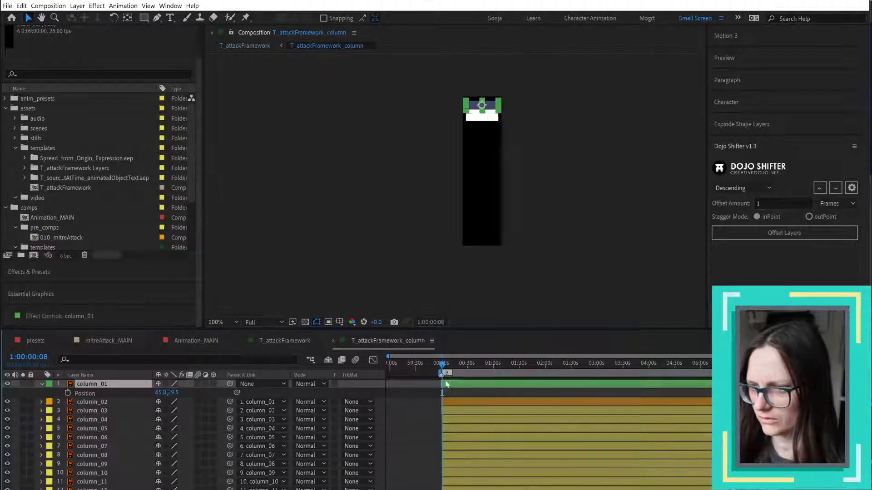
scroll(445, 389, up, 5)
drag(412, 366, 342, 359)
key(F2)
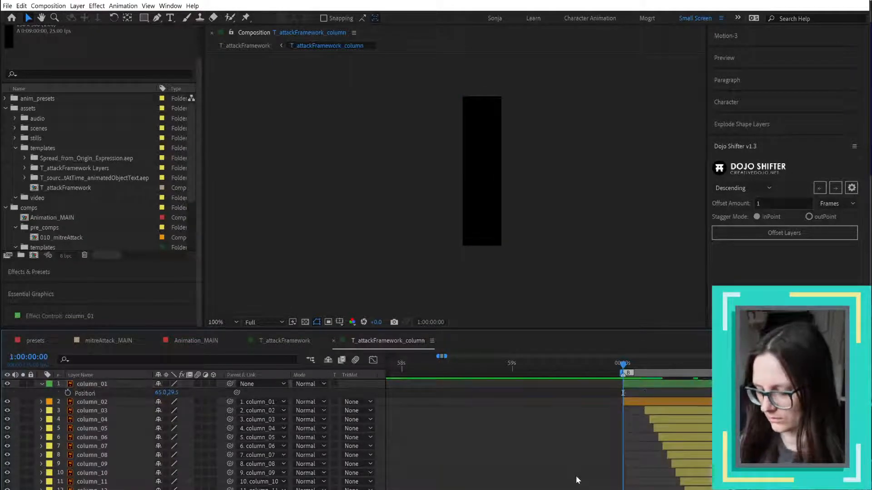
key(u)
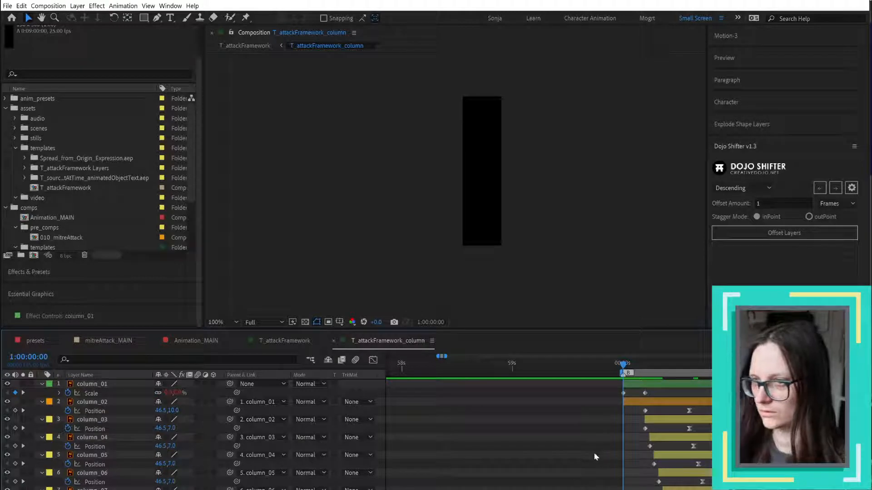
key(space)
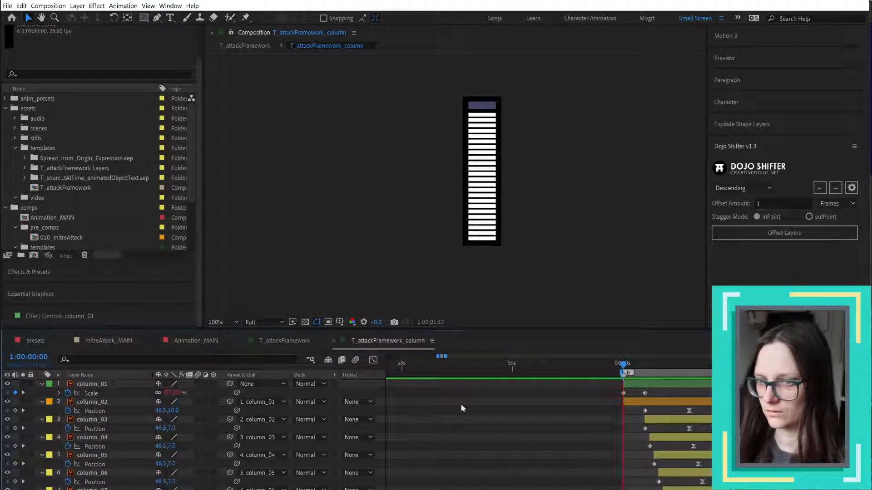
- Preview the column animation in T_attackFramework and inspect its opening frames up to 1:00:00:07
click(291, 341)
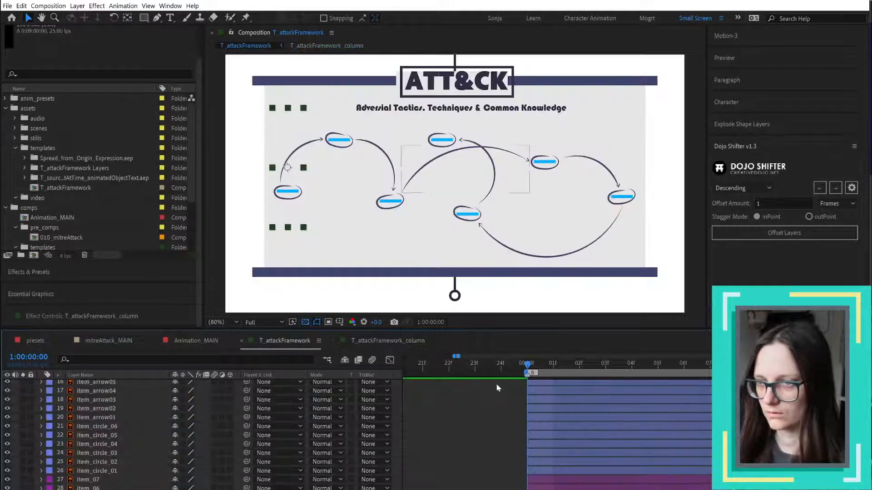
key(space)
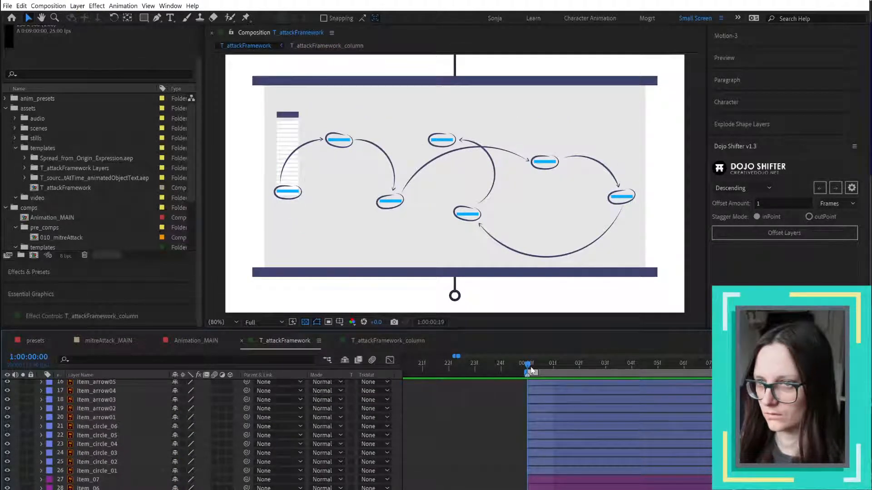
key(space)
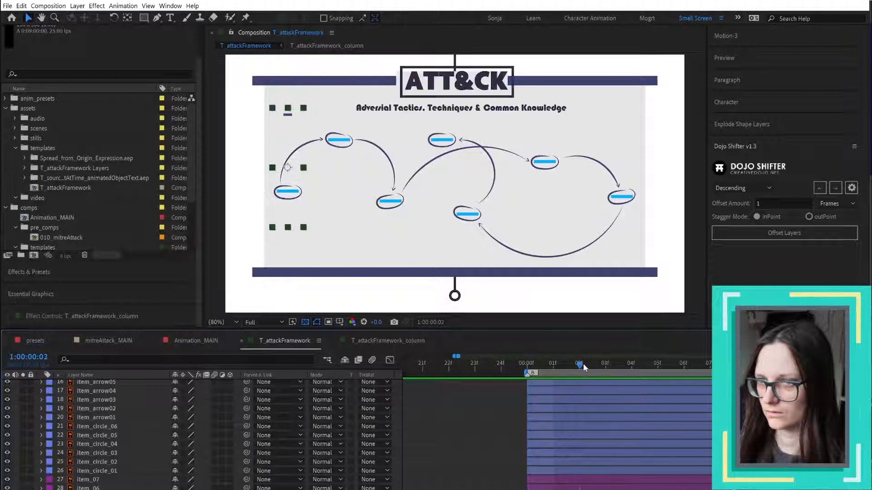
drag(866, 365, 658, 396)
scroll(694, 468, down, 2)
scroll(693, 468, down, 2)
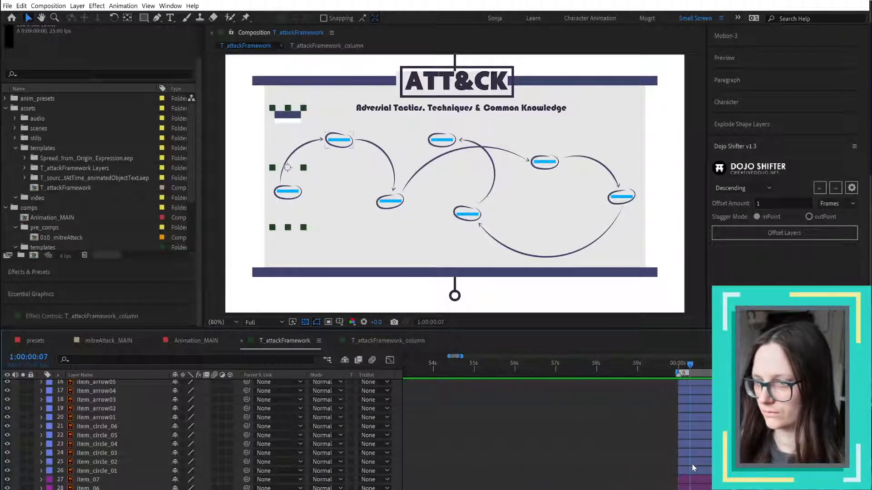
scroll(558, 432, right, 5)
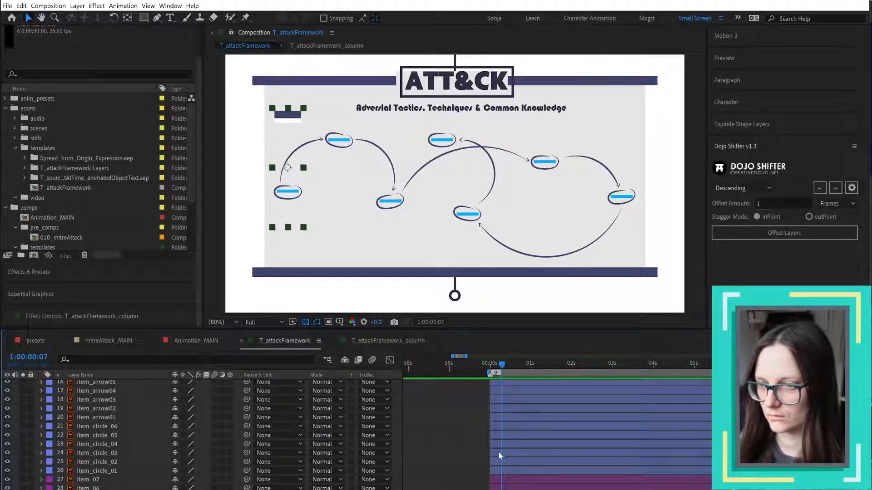
scroll(478, 471, up, 2)
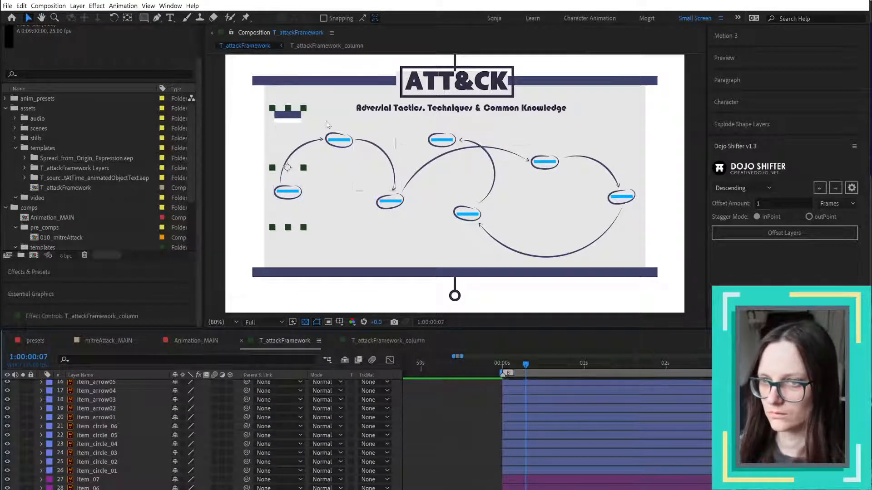
- Try to build a row by offsetting the duplicate column beside the original and making further parented, evenly spaced copies
drag(289, 169, 322, 169)
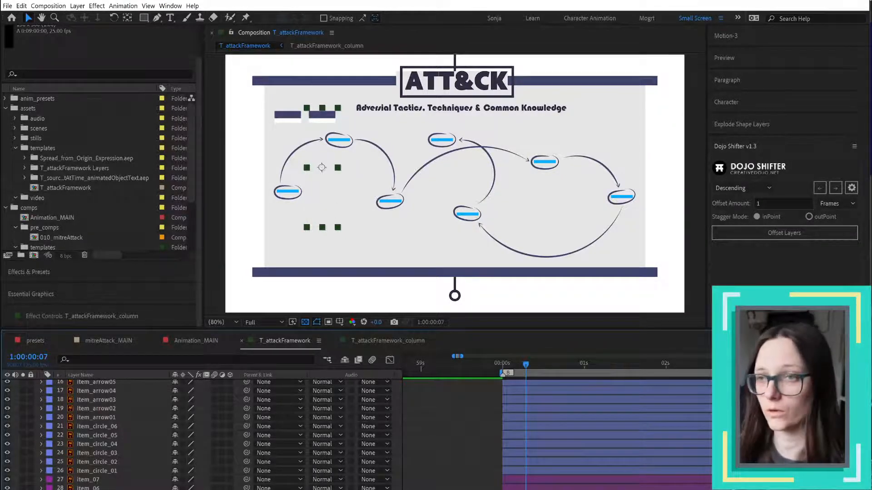
key(ctrl+d)
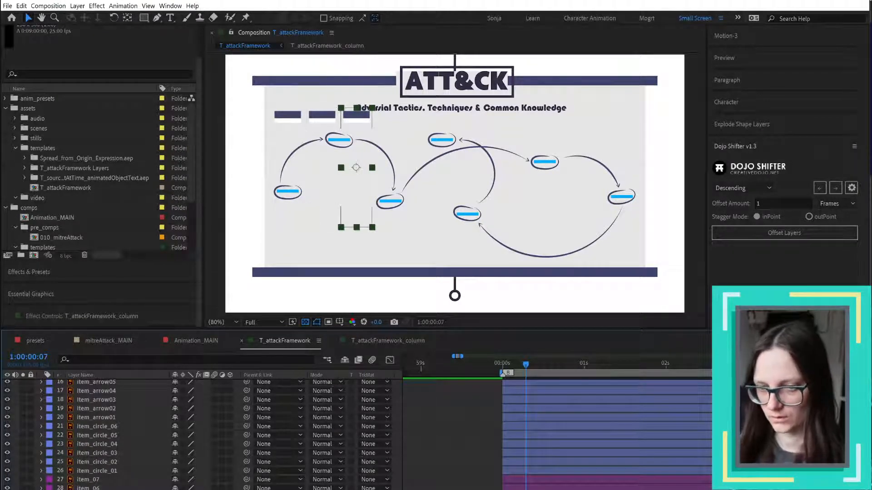
key(ctrl+d)
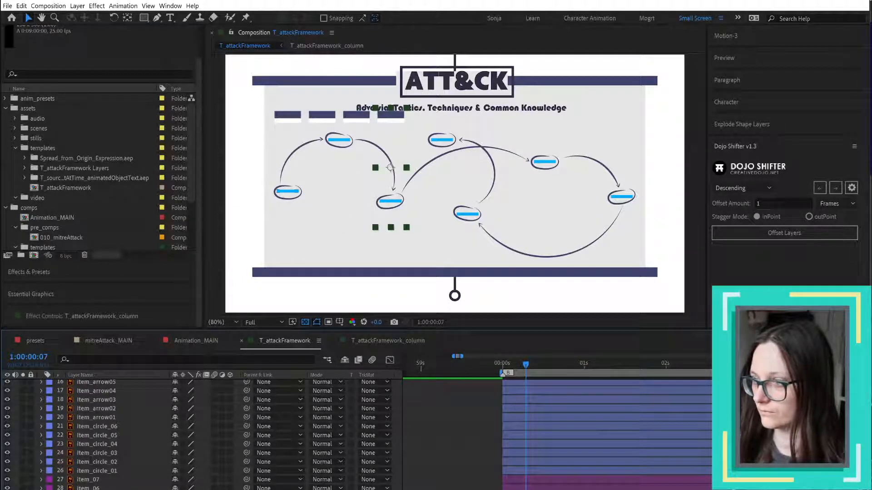
scroll(163, 431, down, 2)
click(163, 435)
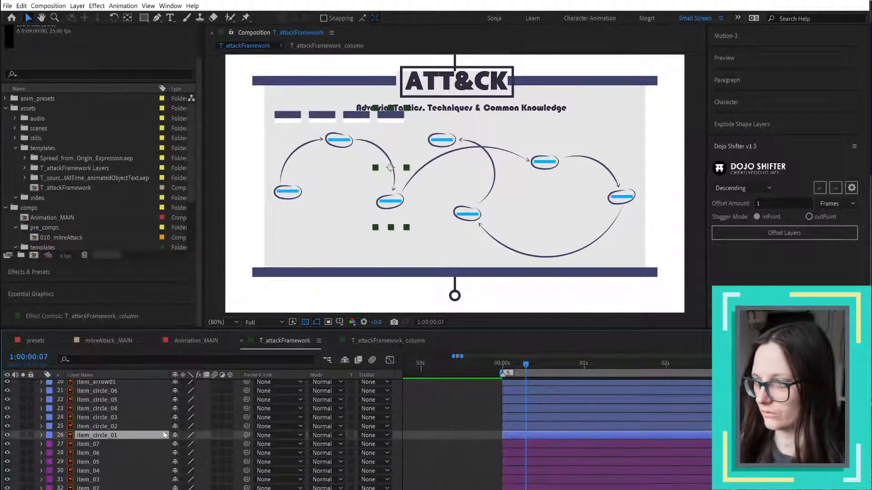
right_click(163, 435)
click(418, 483)
click(418, 482)
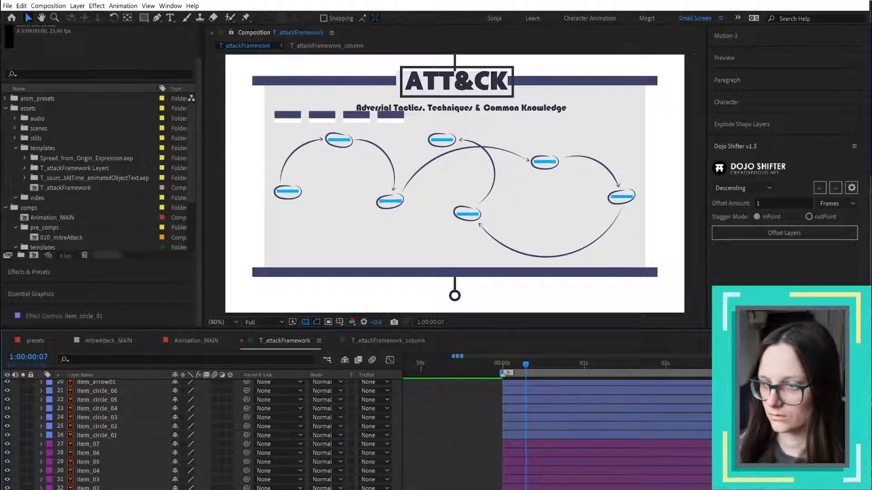
scroll(358, 433, up, 6)
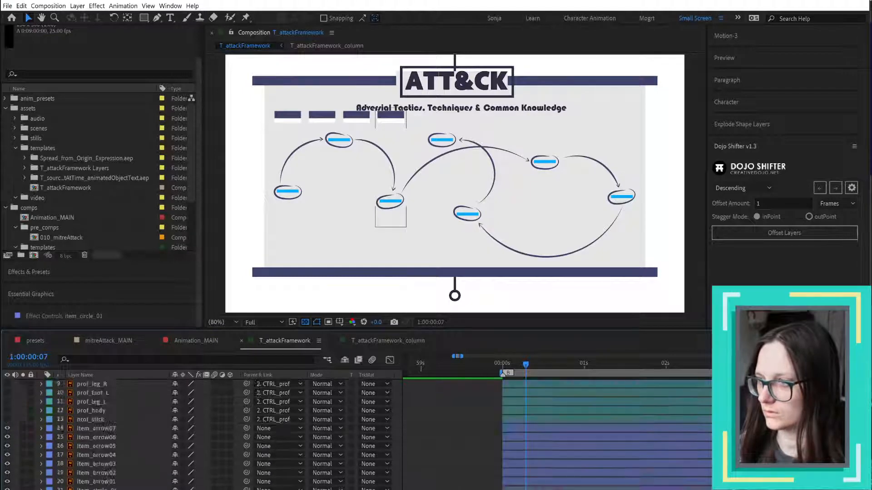
scroll(358, 434, down, 6)
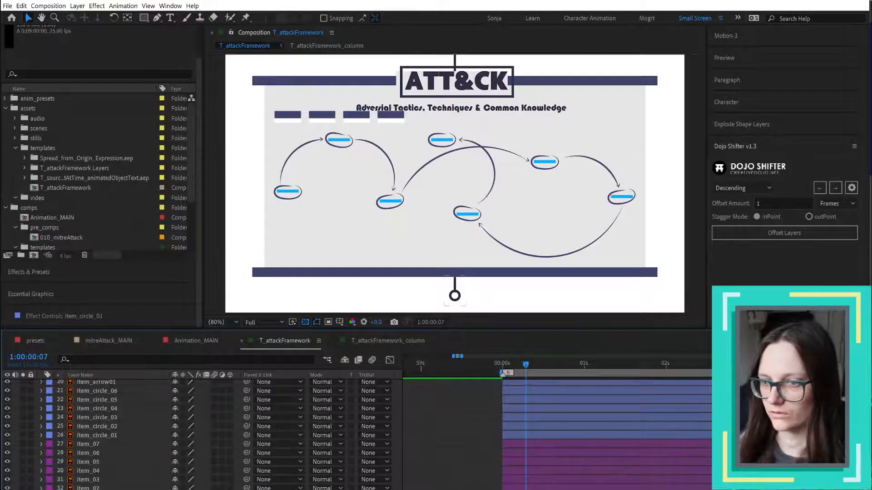
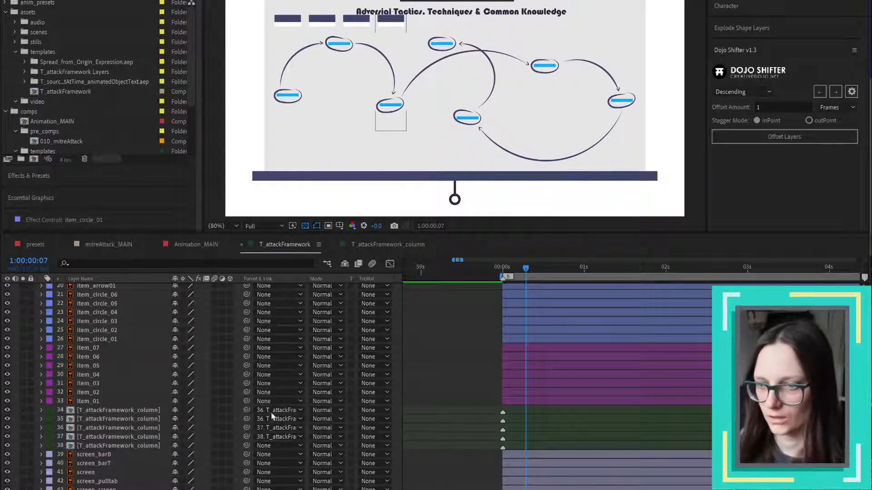
- Try to re-parent the third T_attackFramework_column layer to the first column, then back to the second with its child transform retained
click(155, 445)
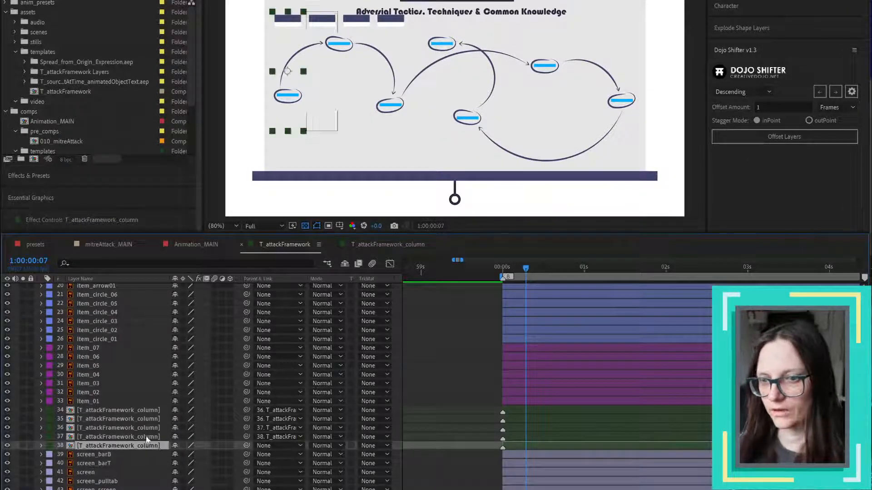
click(146, 437)
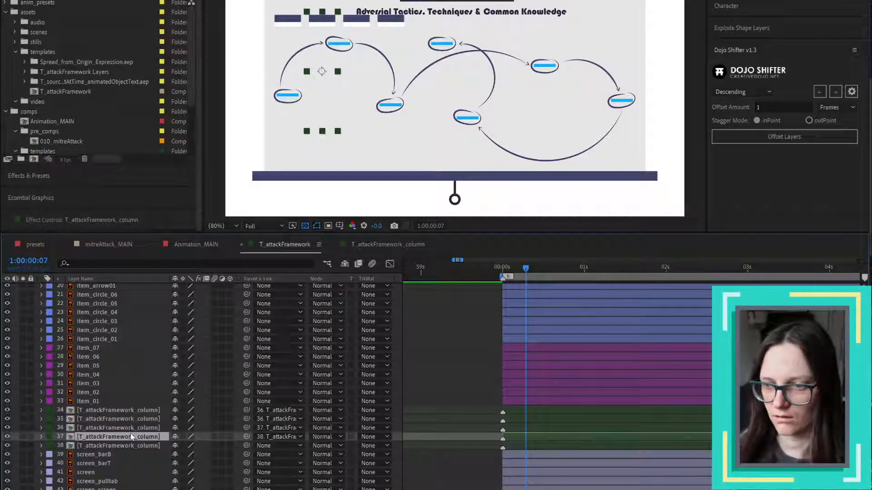
click(268, 429)
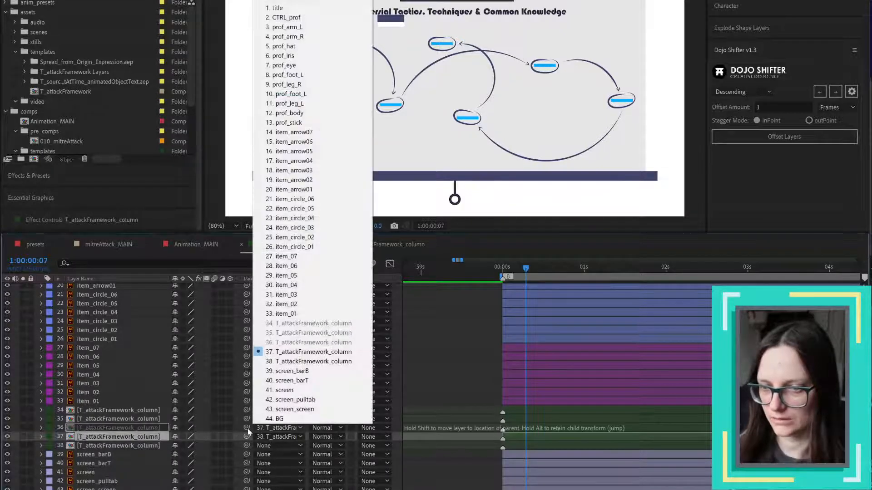
click(233, 428)
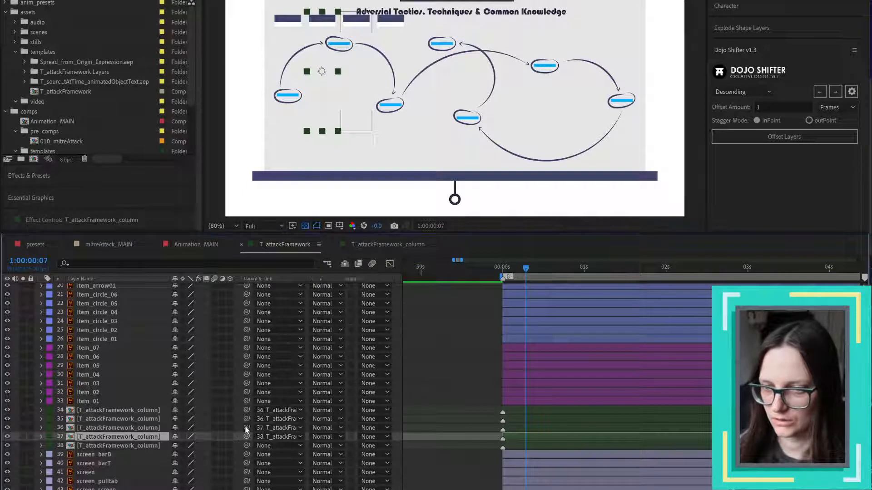
drag(246, 427, 140, 449)
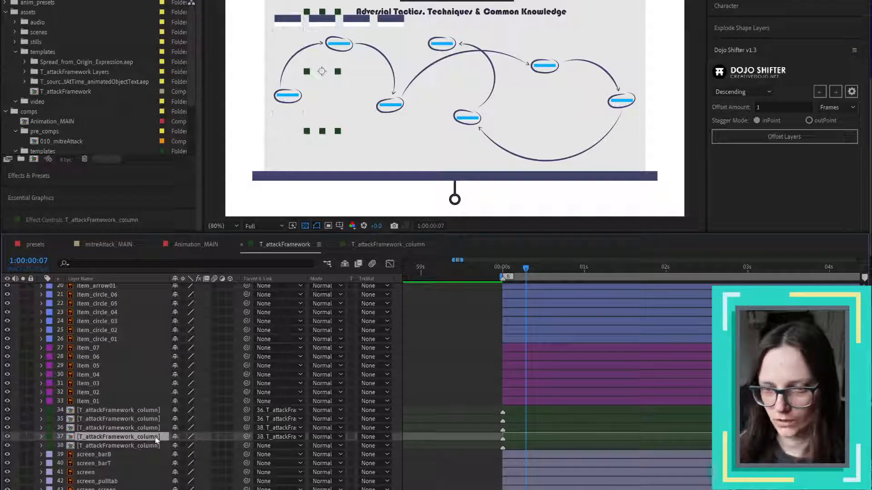
drag(247, 437, 149, 434)
click(149, 430)
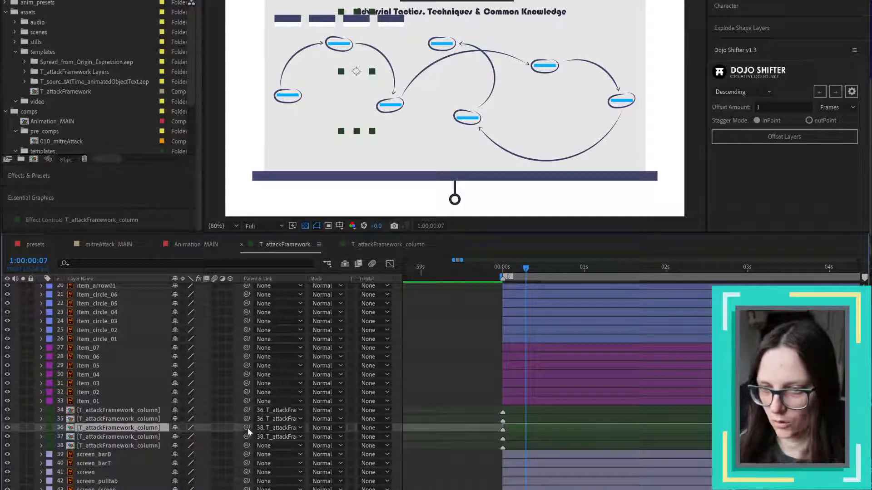
drag(247, 428, 142, 437)
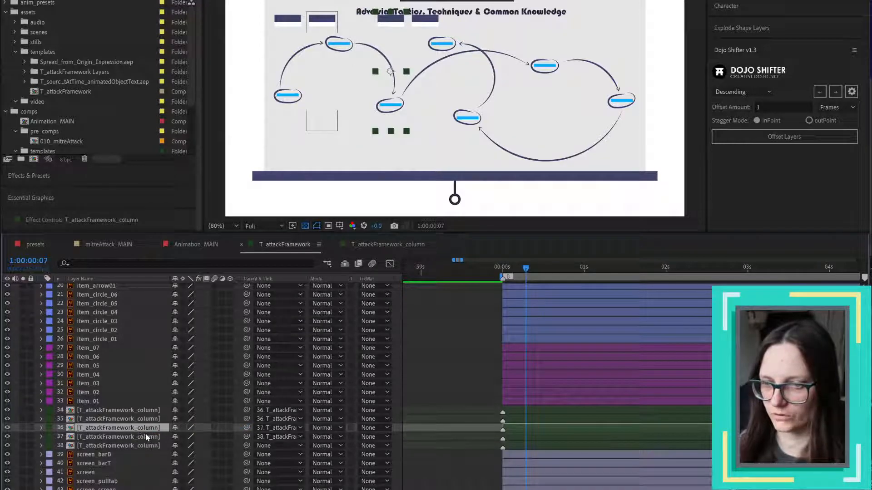
click(146, 436)
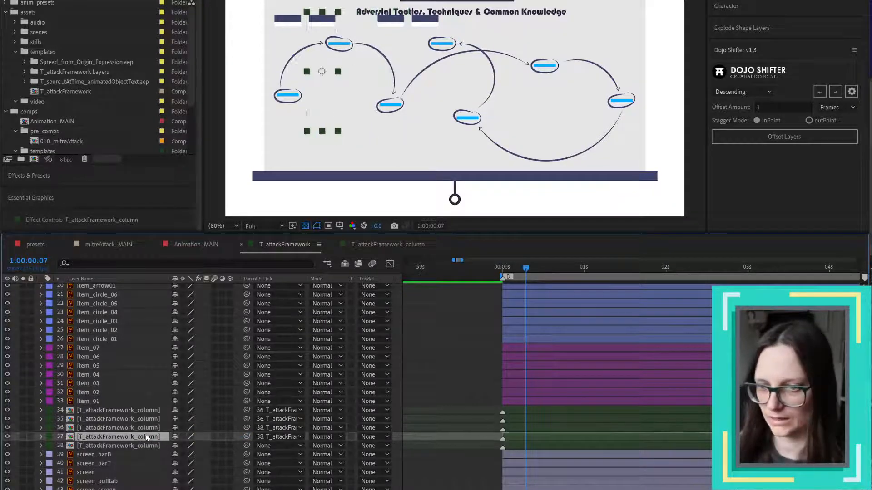
- Undo the re-parenting, the extra column copies and the offset until only the first duplicate remains over the original column
key(ctrl+z)
key(ctrl+z)
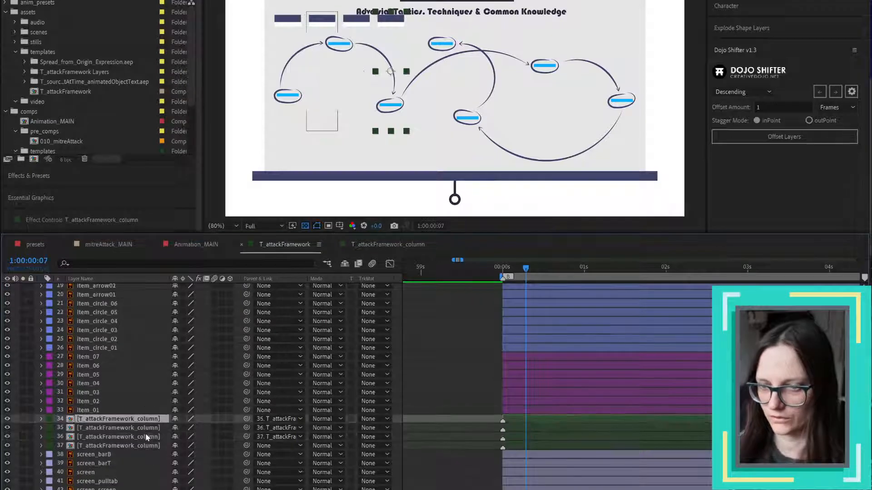
key(ctrl+z)
key(ctrl+z)
key(ctrl+z)
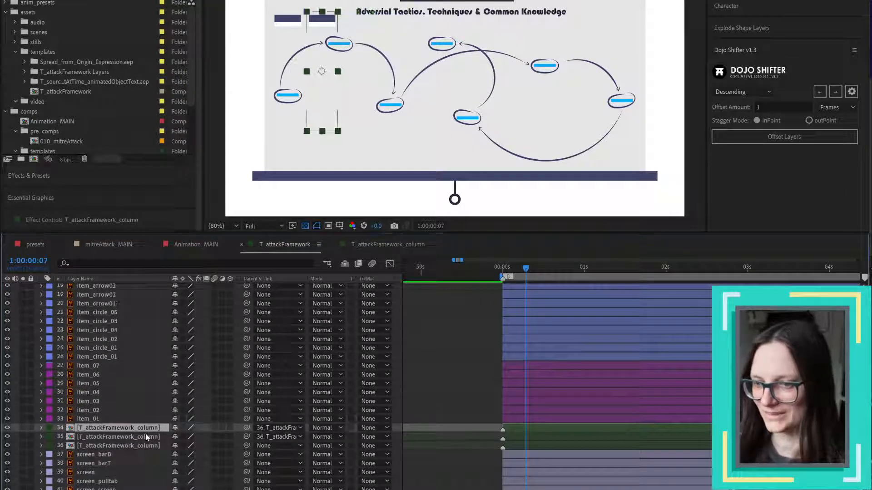
key(ctrl+z)
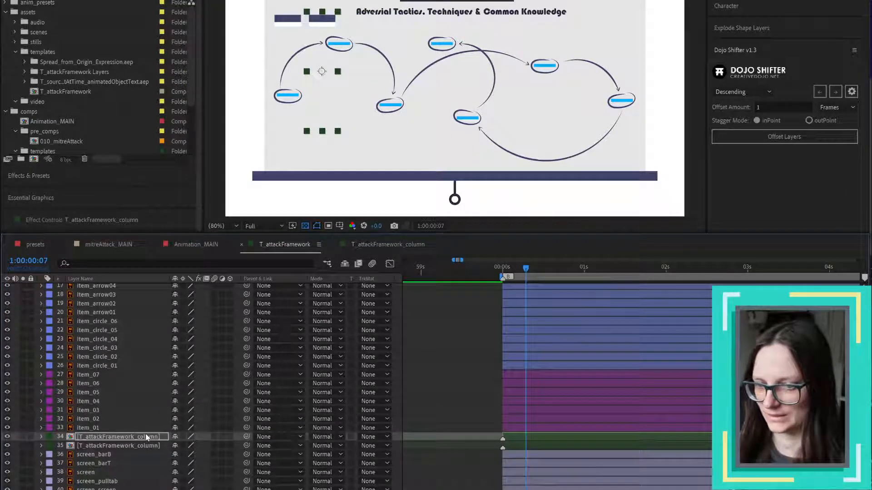
key(ctrl+z)
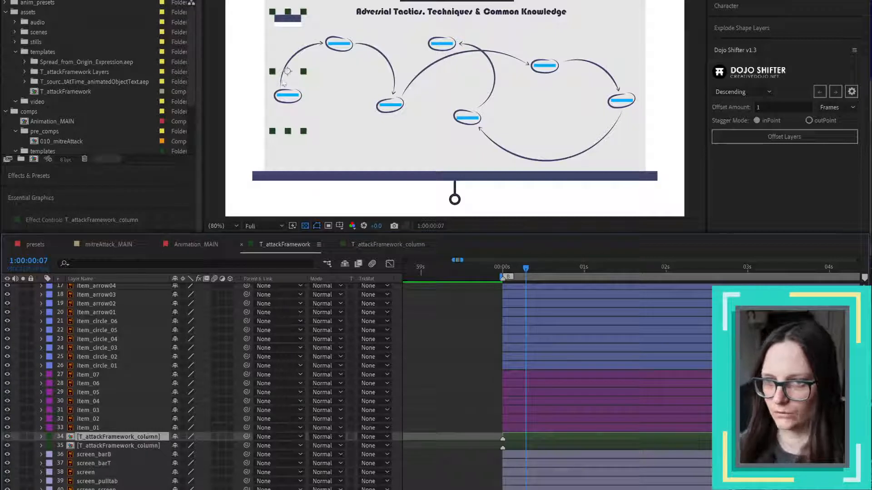
- Move the duplicate column horizontally beside the original with a narrow gap and parent it to the original column layer
shift+click(152, 446)
click(152, 439)
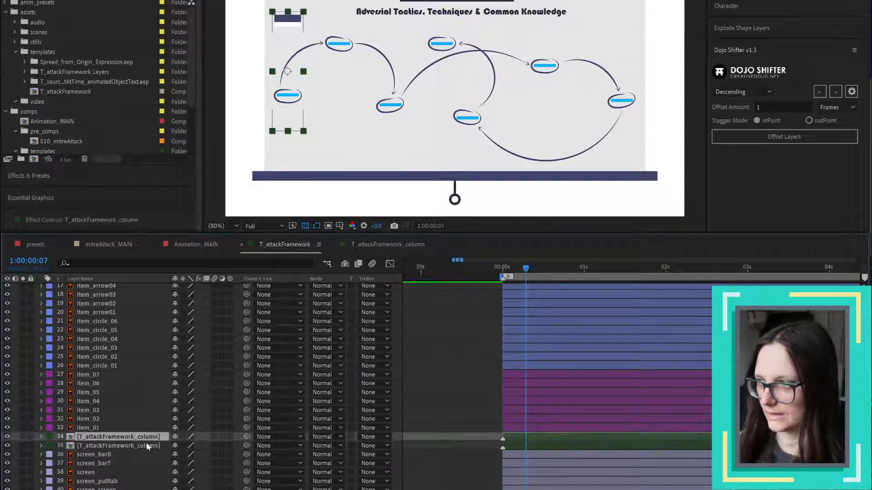
drag(300, 71, 320, 70)
key(Return)
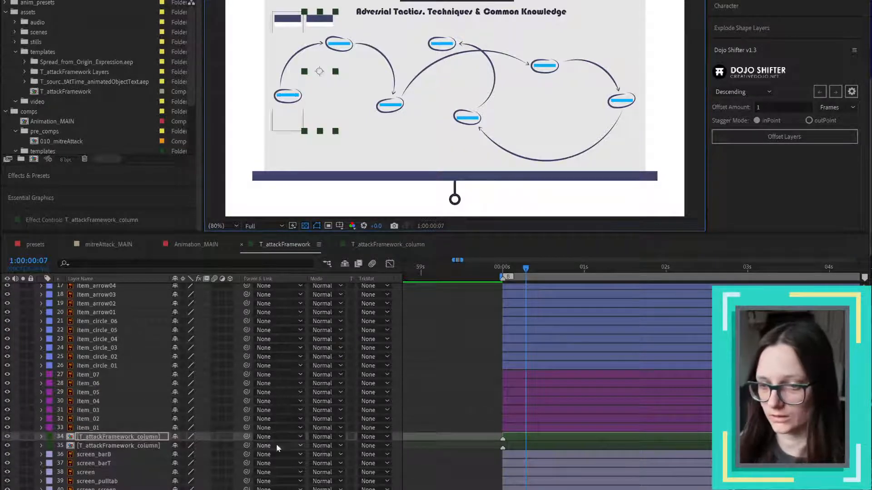
drag(246, 437, 149, 446)
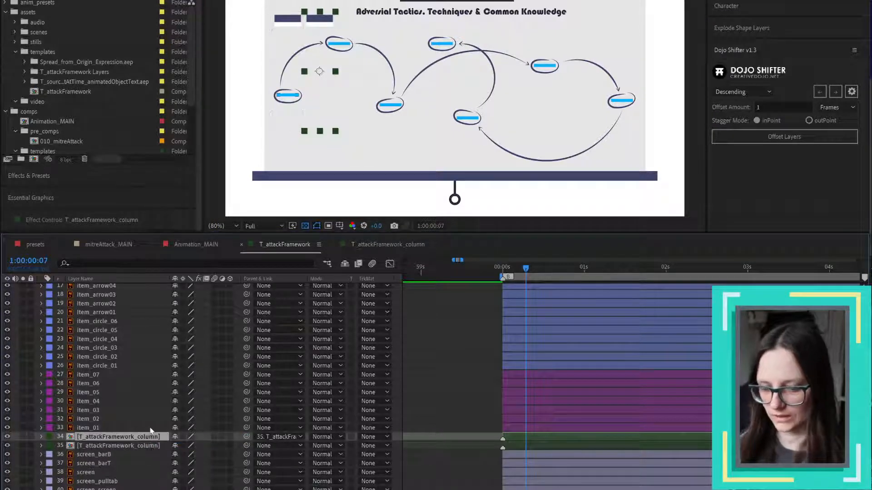
- Add three more columns to the row by duplicating the newest one and parenting each copy to its predecessor with the child transform retained
key(ctrl+d)
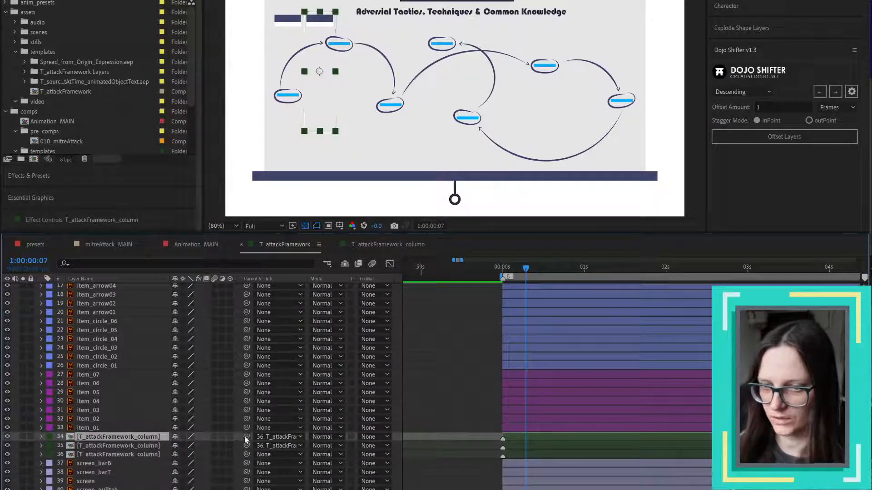
drag(247, 439, 154, 449)
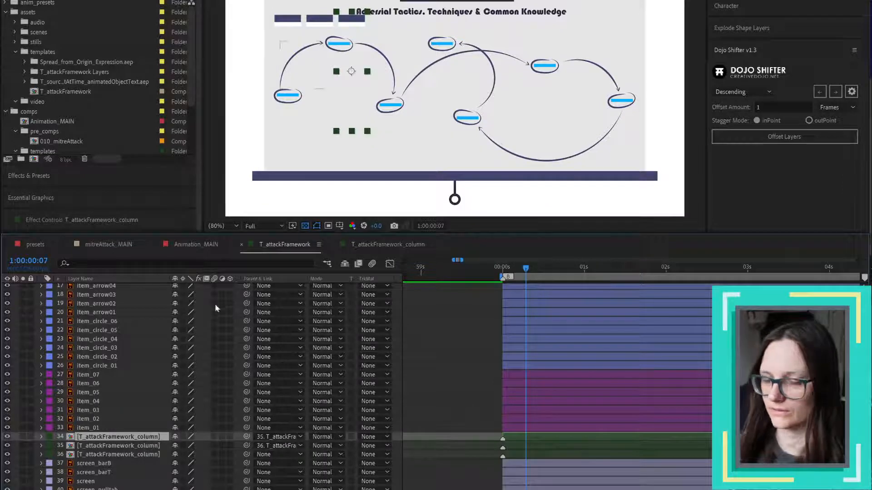
key(ctrl+d)
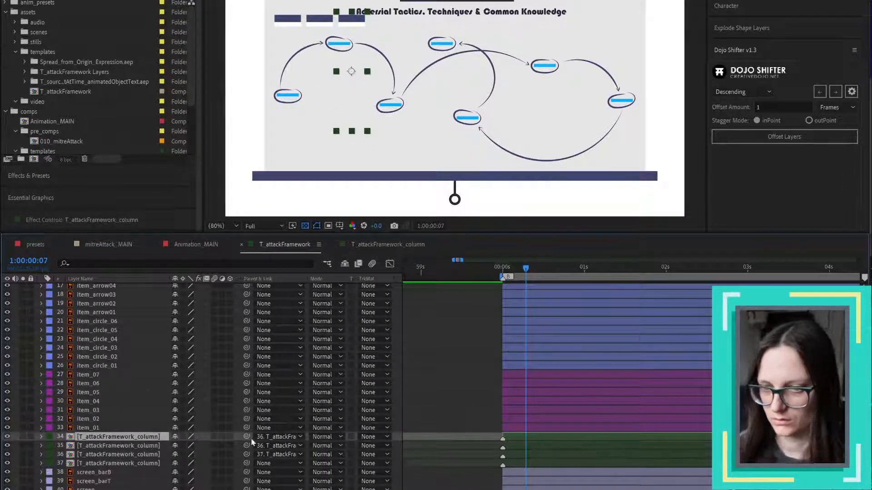
drag(248, 437, 146, 449)
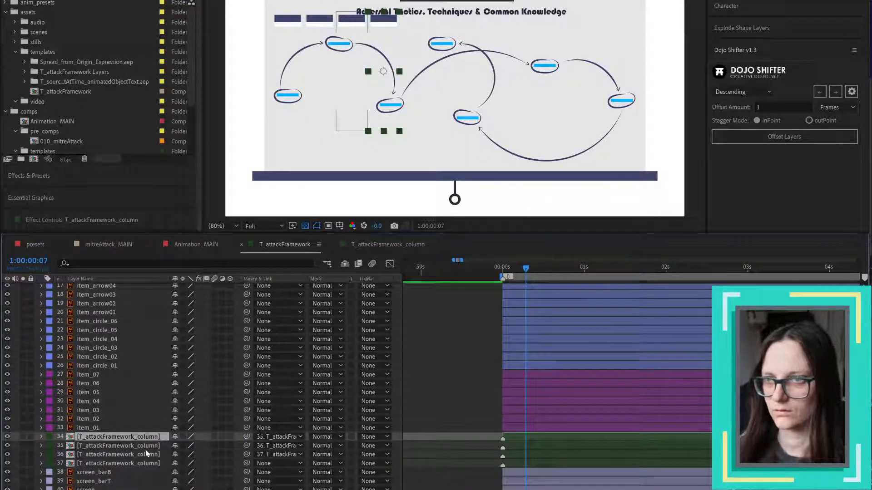
key(ctrl+d)
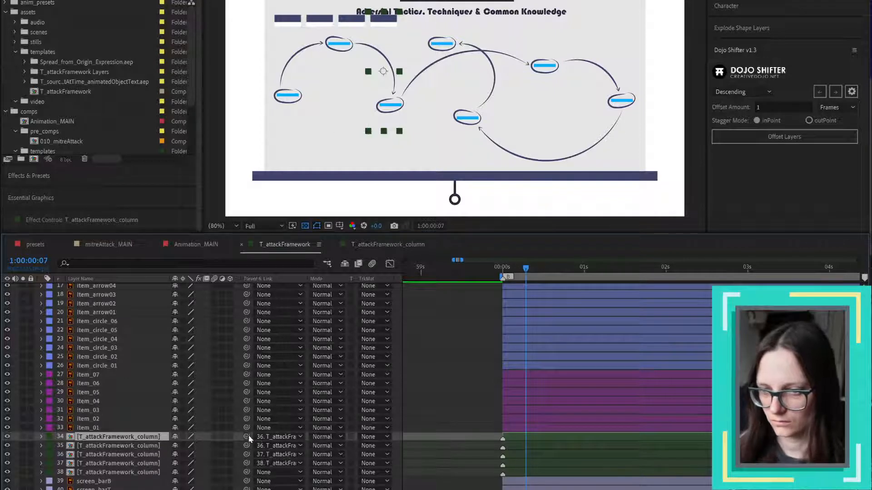
drag(246, 436, 146, 451)
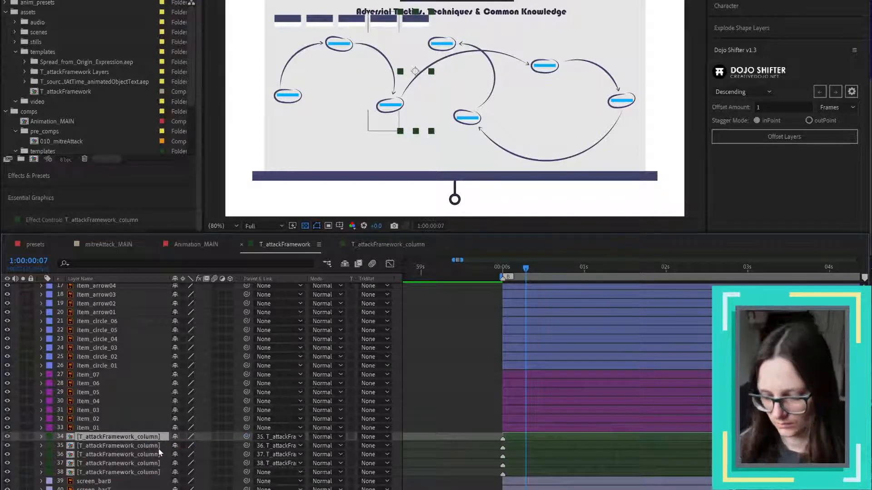
- Extend the row to seven columns by duplicating the newest T_attackFramework_column layer twice and parenting each copy to its predecessor
key(ctrl+d)
drag(246, 436, 139, 447)
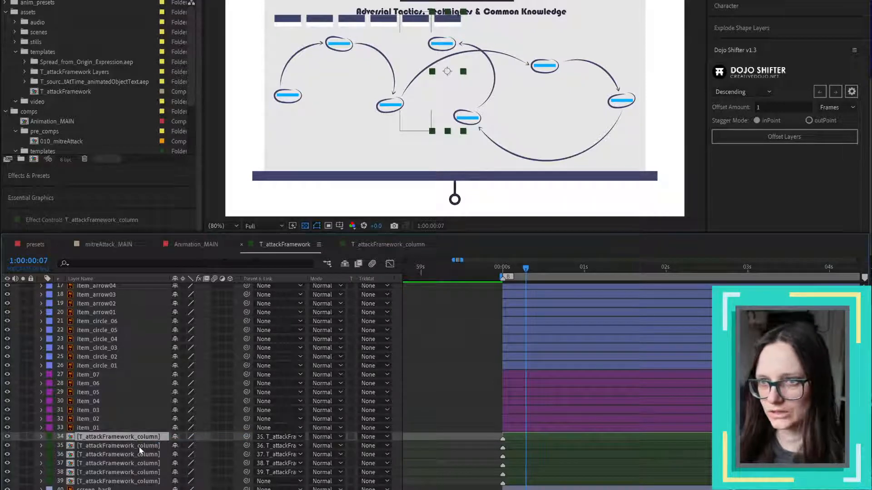
key(ctrl+d)
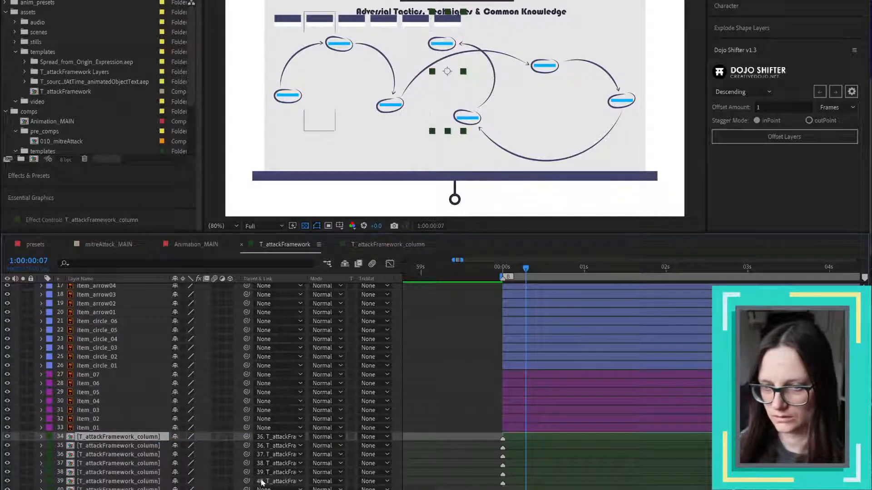
drag(246, 437, 151, 448)
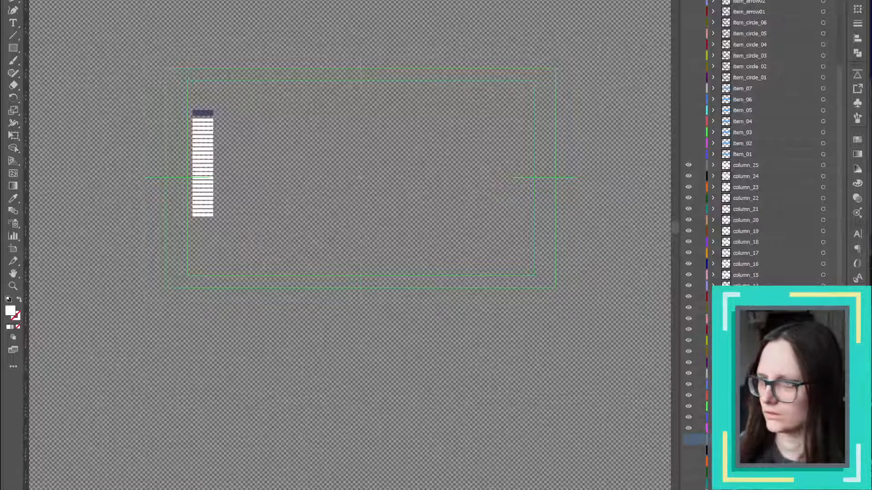
- Reveal all hidden layers of the ATT&CK artwork in Illustrator, check the title, subtitle and column layout, and return to After Effects
alt+click(689, 154)
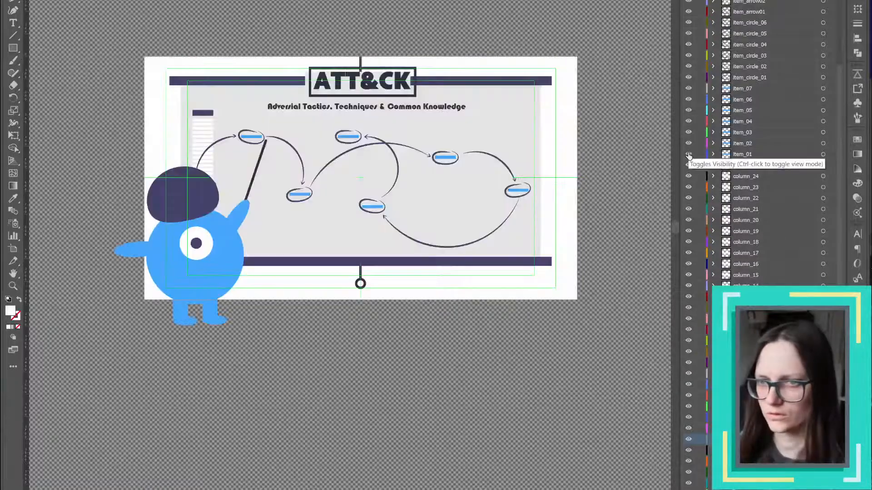
click(363, 96)
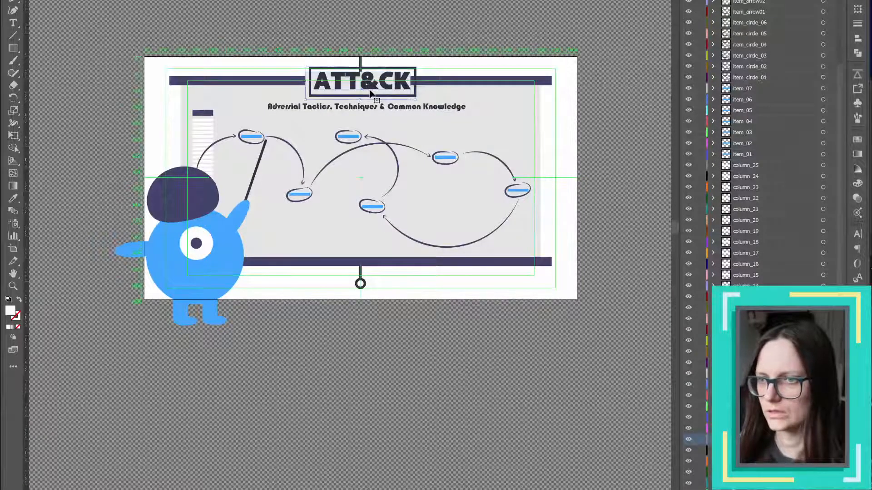
click(346, 111)
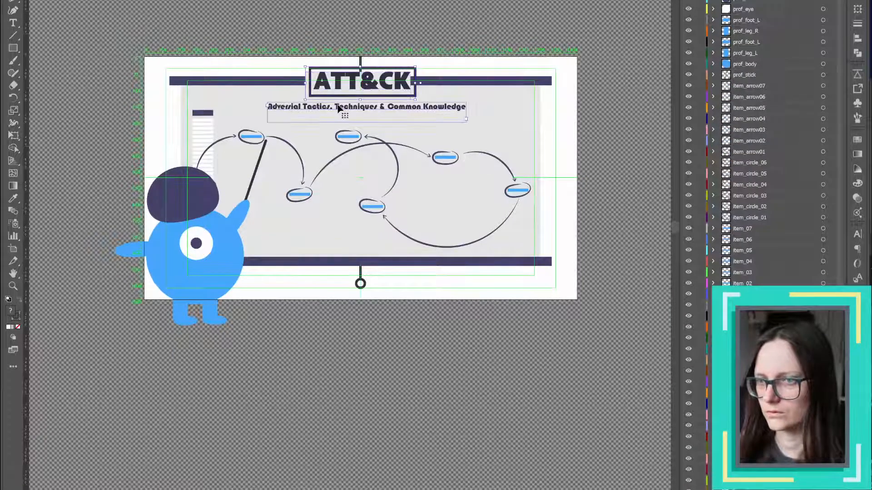
click(206, 125)
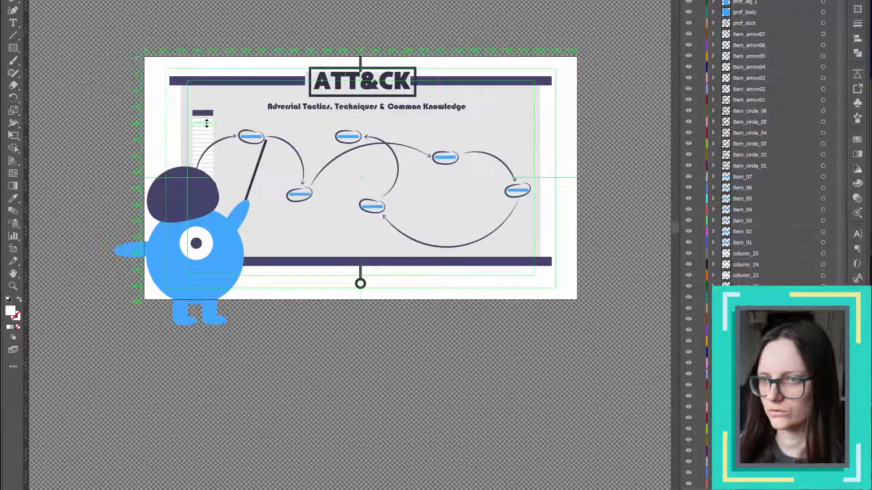
click(429, 489)
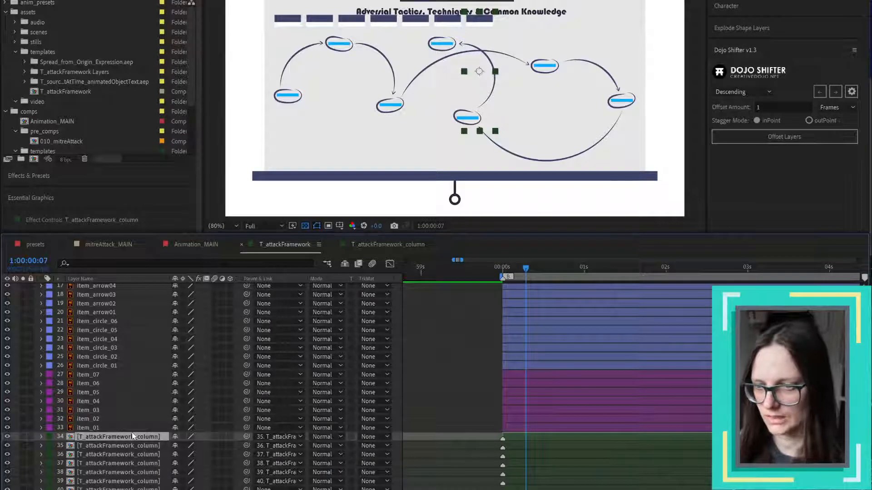
- Extend the row to nine columns by adding two more copies, each parented to the preceding T_attackFramework_column layer
key(ctrl+d)
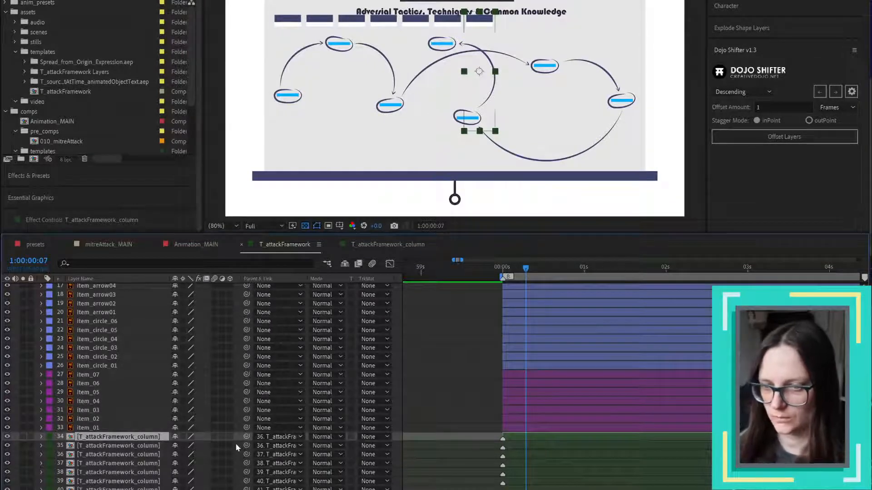
drag(248, 440, 152, 448)
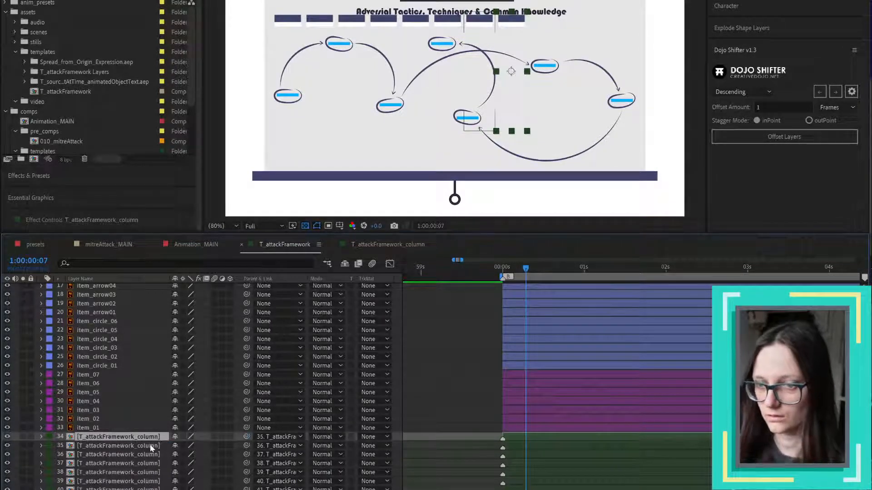
key(ctrl+z)
drag(248, 439, 149, 446)
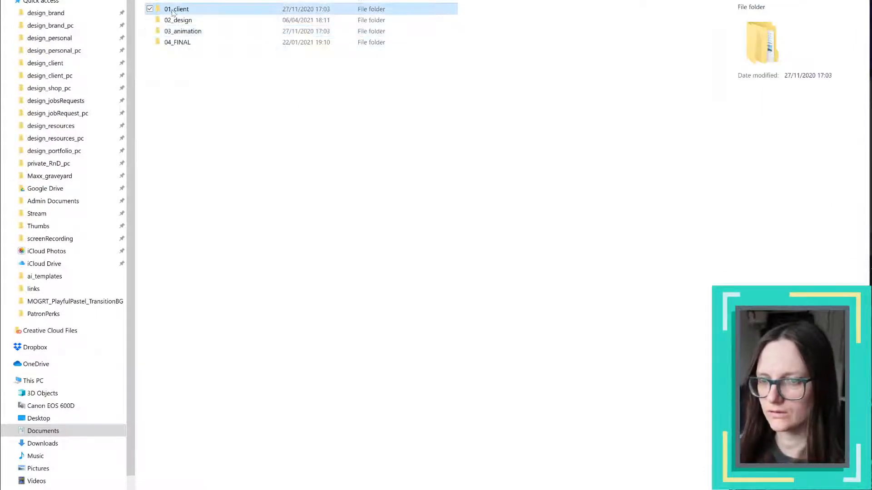
- Open Outline_script.pptx from the 01_client folder in PowerPoint and examine the column layouts on slides 3 and 20
double_click(200, 42)
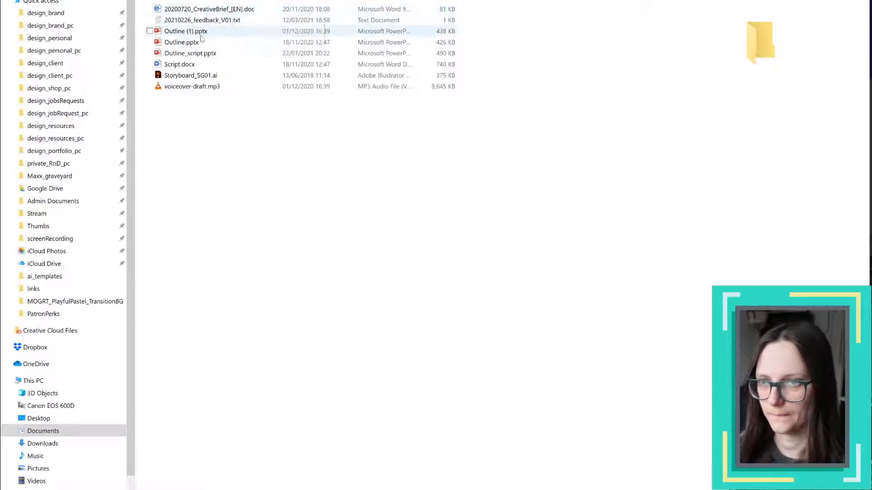
click(203, 54)
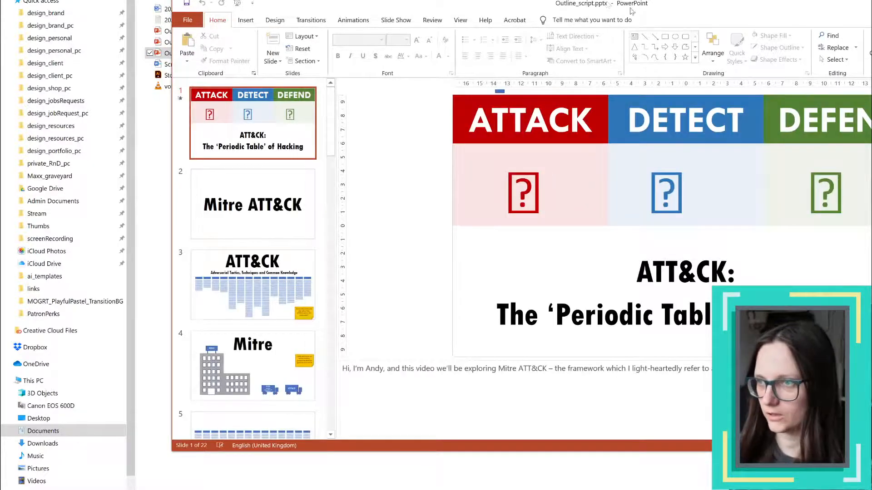
drag(632, 12, 0, 21)
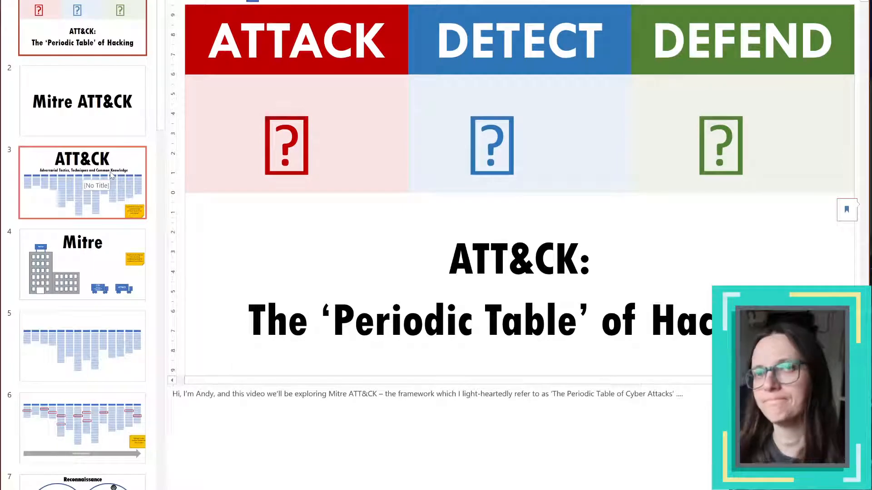
click(86, 200)
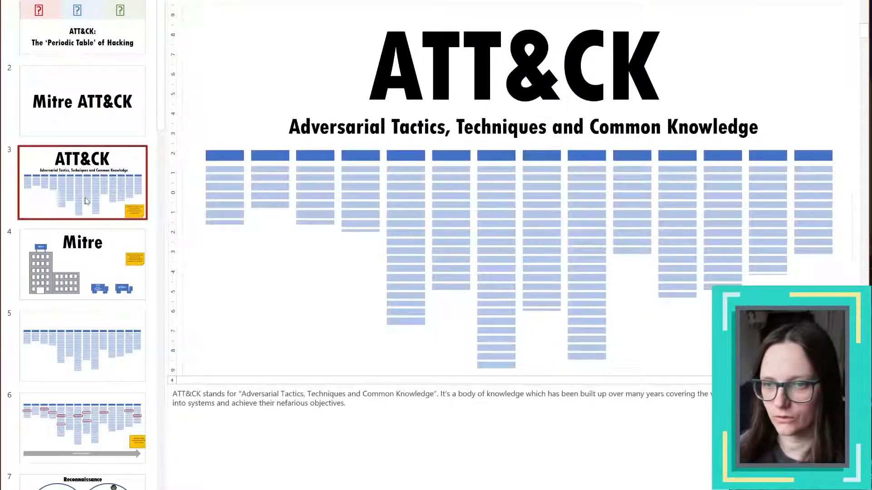
scroll(87, 201, down, 3)
drag(165, 142, 149, 463)
click(84, 305)
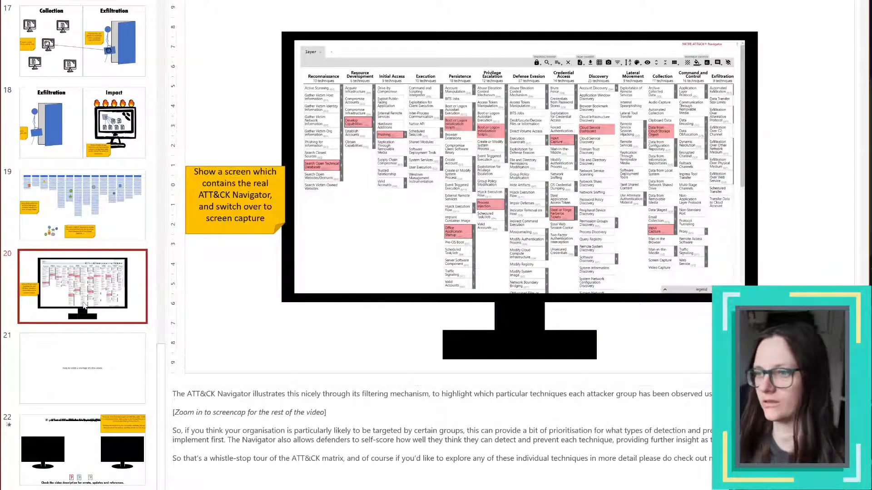
click(184, 194)
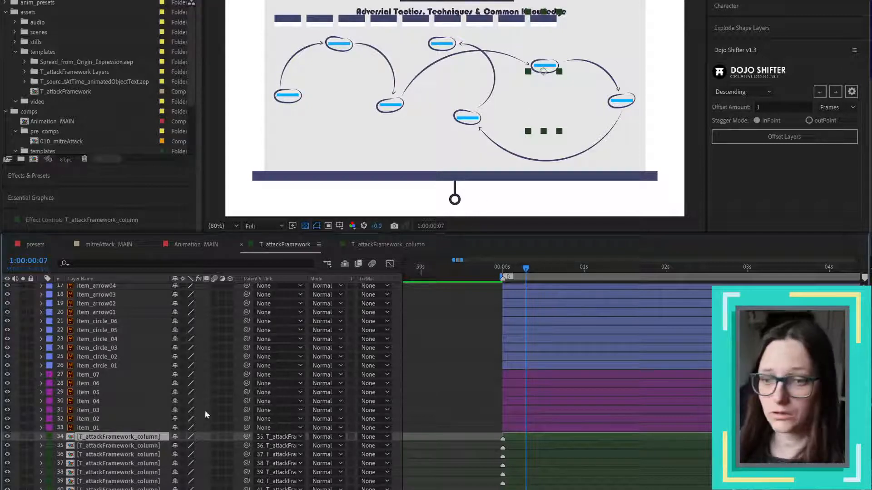
- Back in After Effects, add a tenth column parented to its predecessor, and delete the surplus duplicate layer
key(ctrl+d)
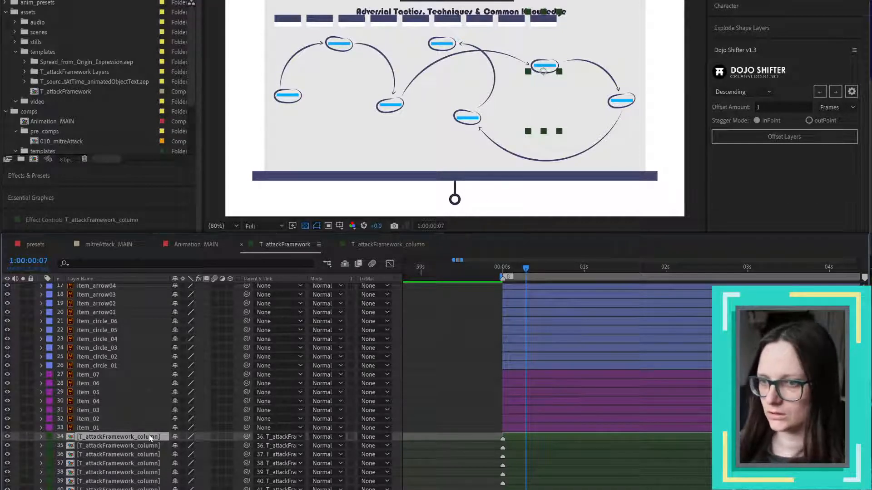
drag(249, 435, 148, 446)
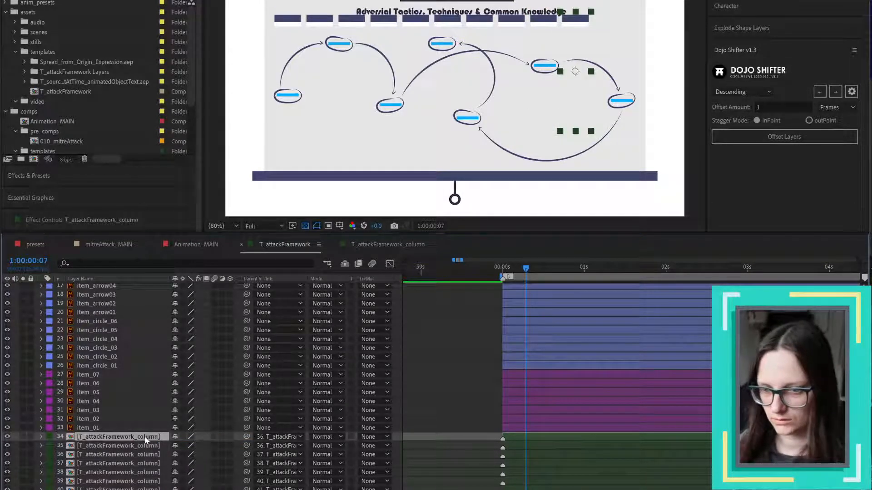
key(ctrl+d)
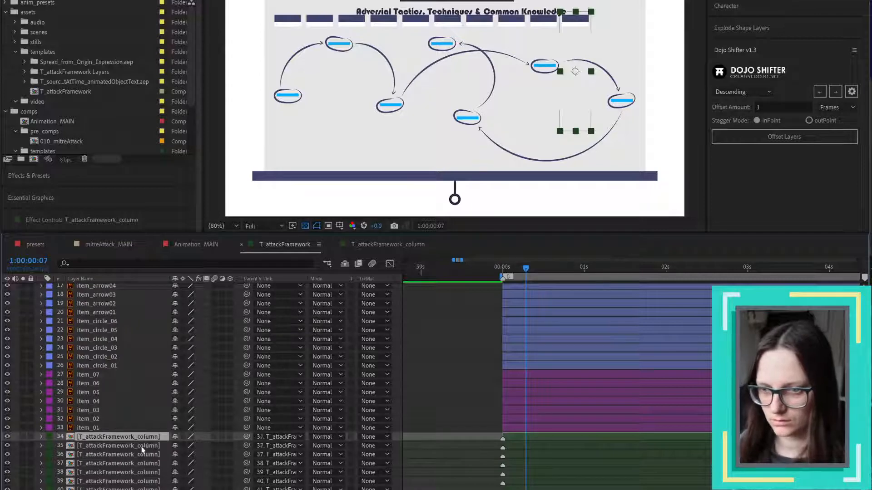
click(140, 447)
click(149, 437)
key(Delete)
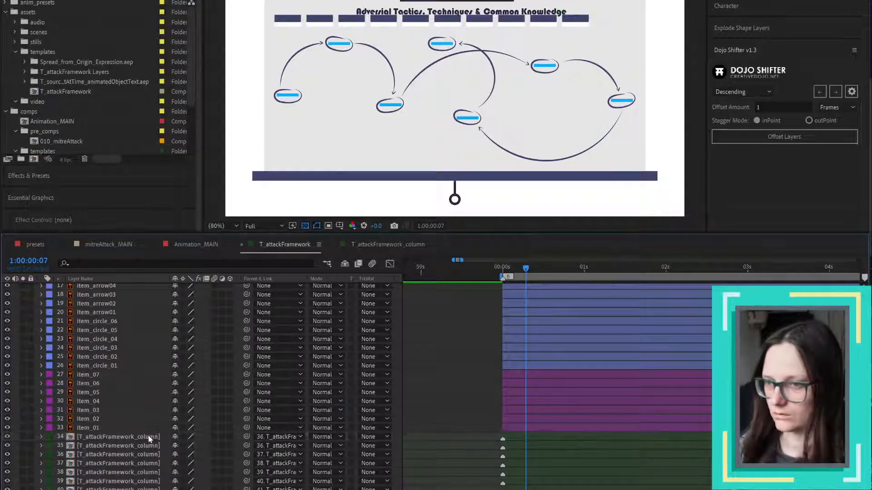
- Complete the row with the eleventh to thirteenth columns by parenting each remaining copy to the preceding column layer
click(149, 438)
drag(246, 438, 154, 449)
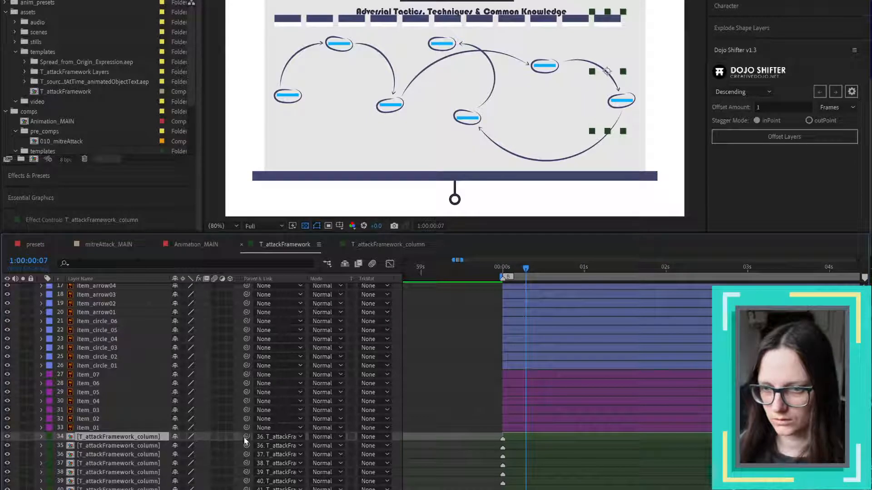
drag(246, 437, 149, 449)
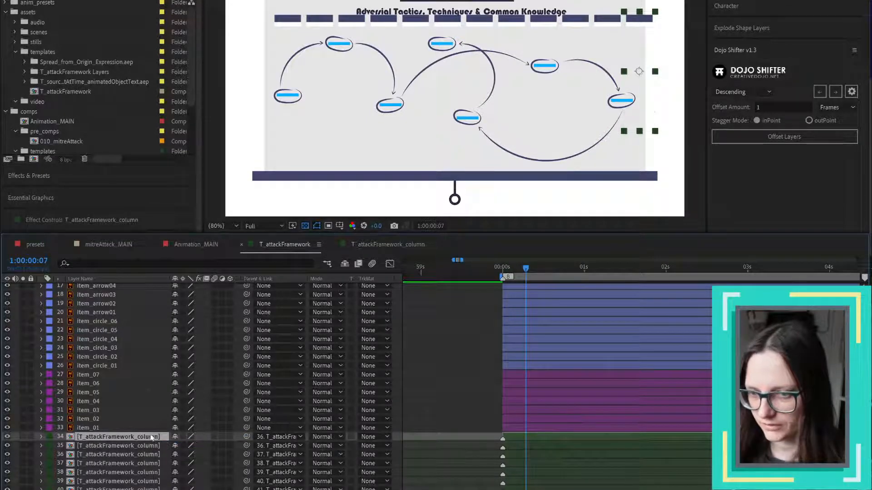
key(ctrl+z)
drag(247, 439, 150, 447)
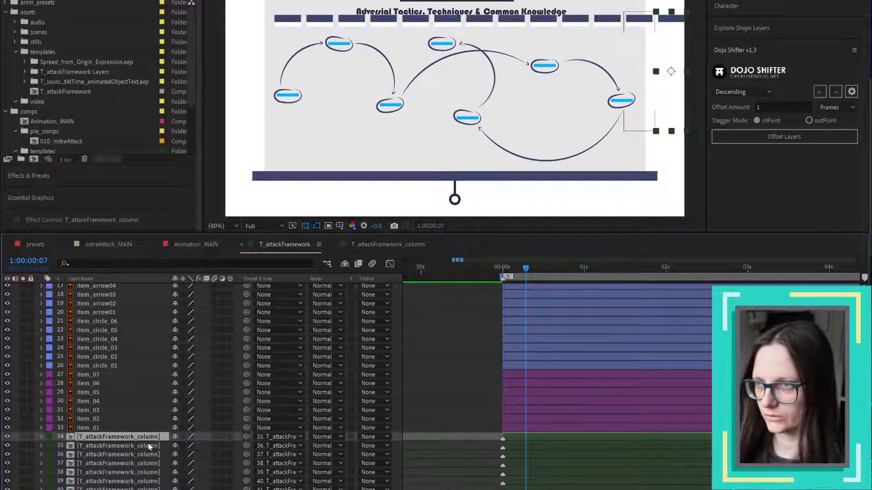
- Scale the original T_attackFramework_column layer at the root of the chain to 88% to shrink the whole row
scroll(149, 447, down, 5)
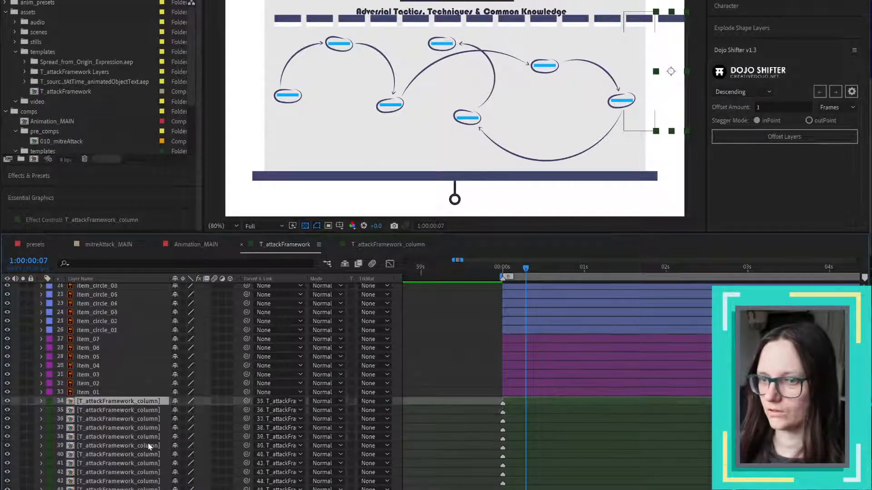
click(150, 454)
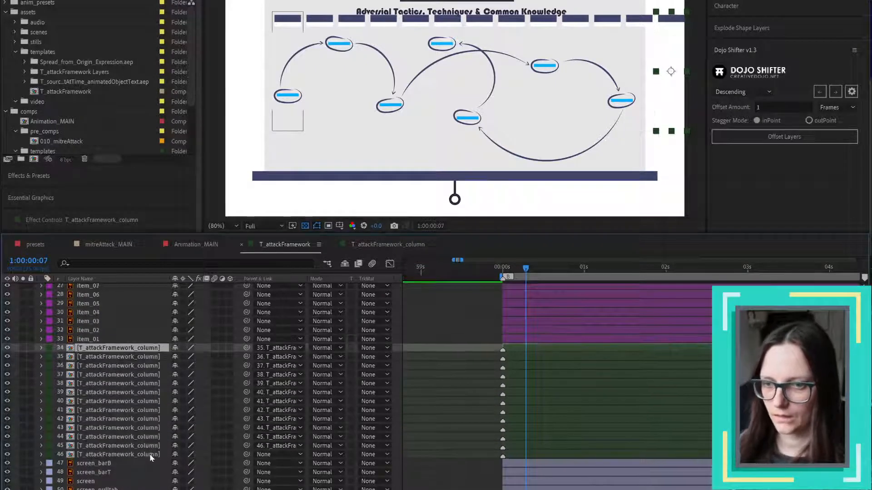
key(s)
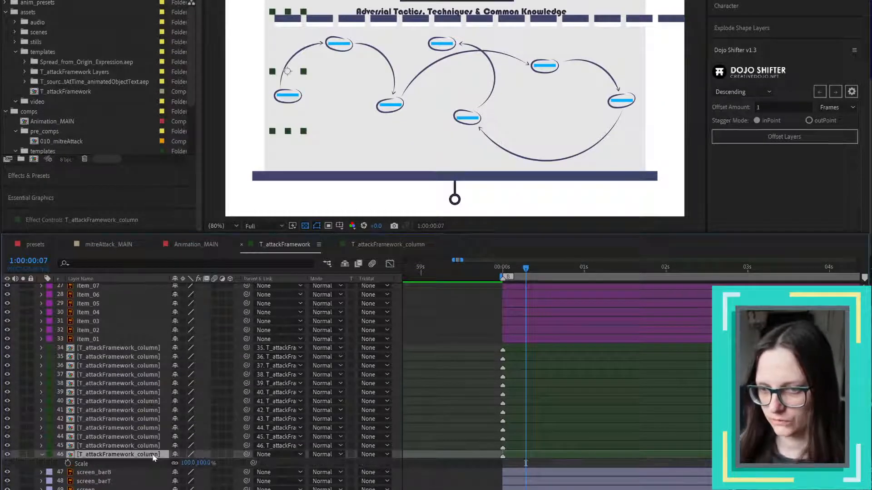
drag(189, 463, 184, 463)
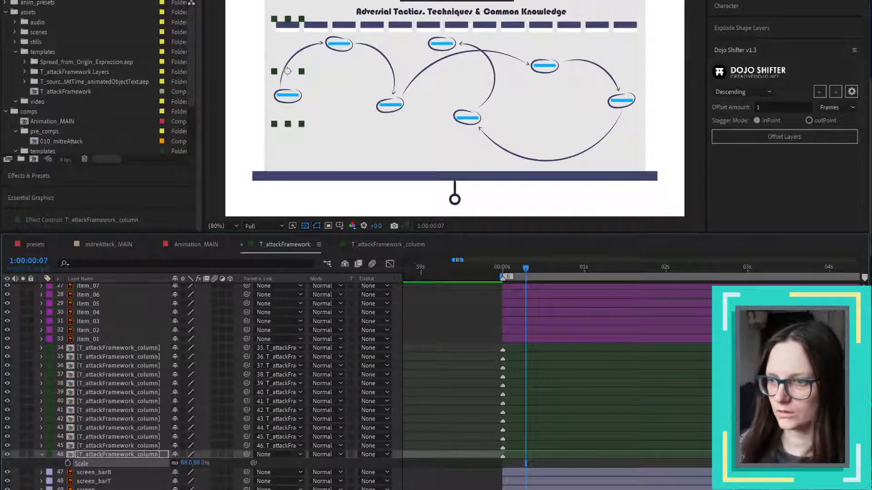
- Try different heights for the scaled row by nudging the root column down over the arrows and back up towards the subtitle
key(shift+Down)
key(shift+Down)
key(shift+Down)
key(shift+Down)
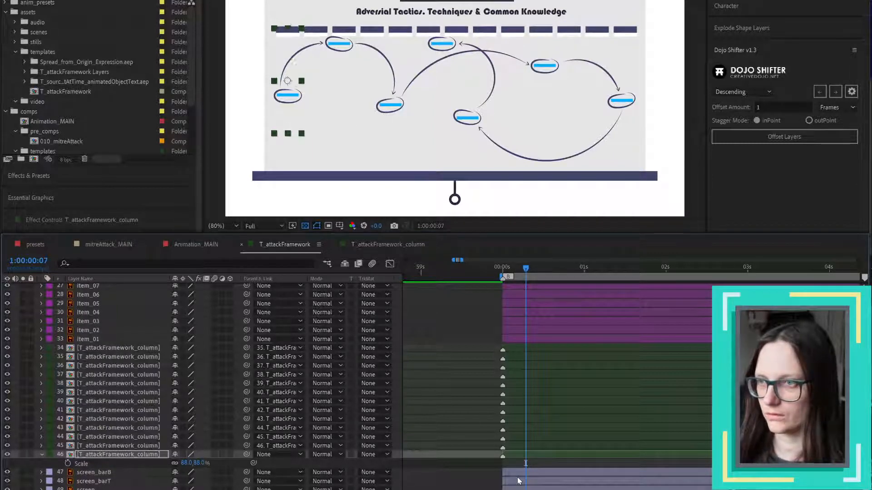
key(shift+Down)
key(shift+Down)
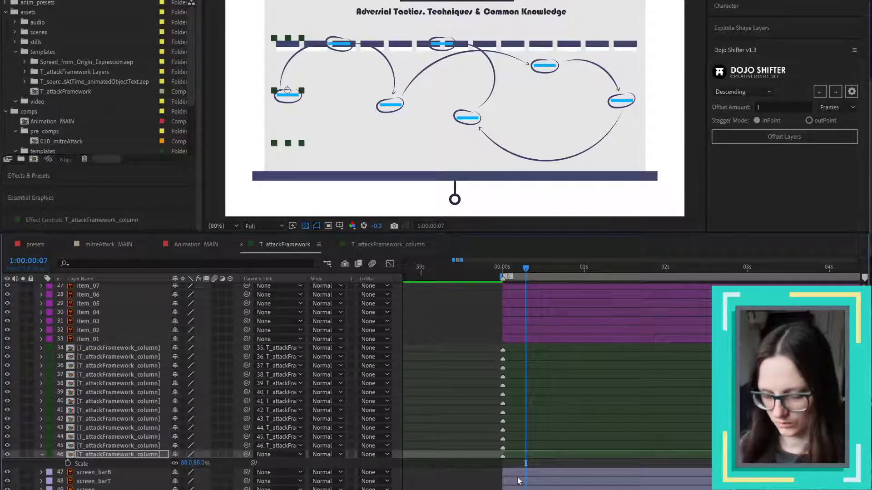
key(shift+Up)
key(shift+Up)
key(shift+Up)
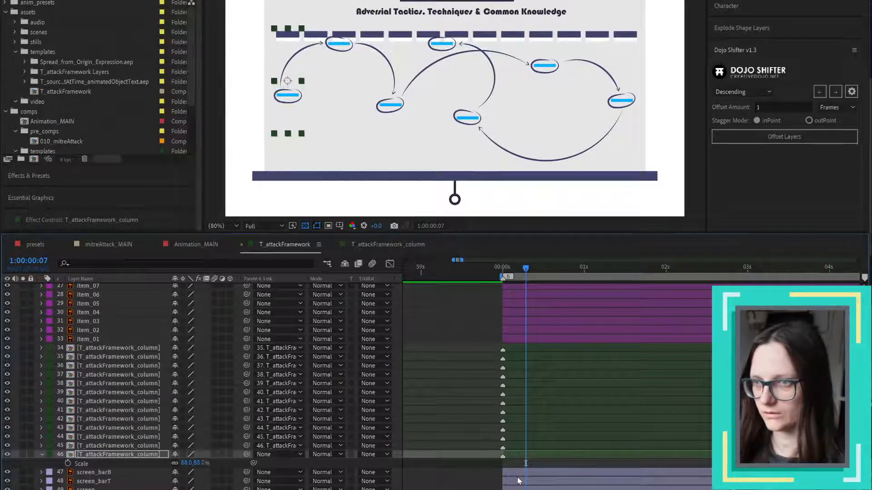
key(shift+Up)
key(shift+Up)
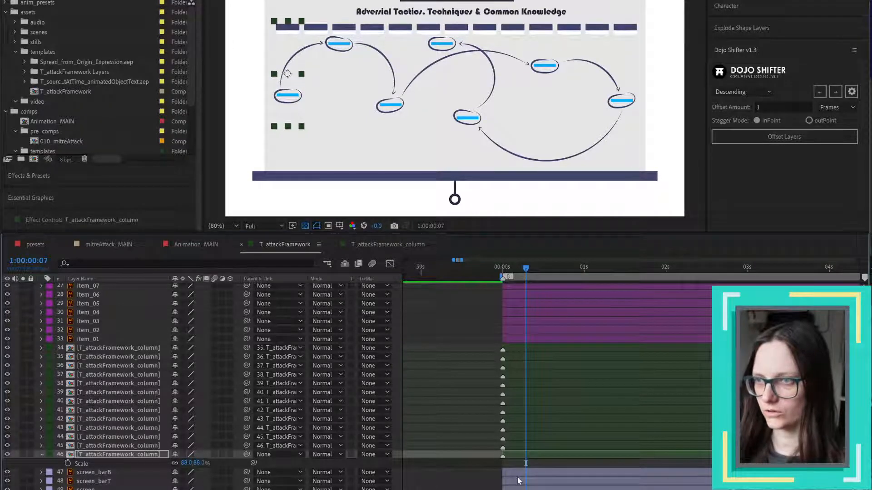
- Undo the nudging and scaling of the root column, and reselect the root T_attackFramework_column layer
key(ctrl+z)
key(ctrl+z)
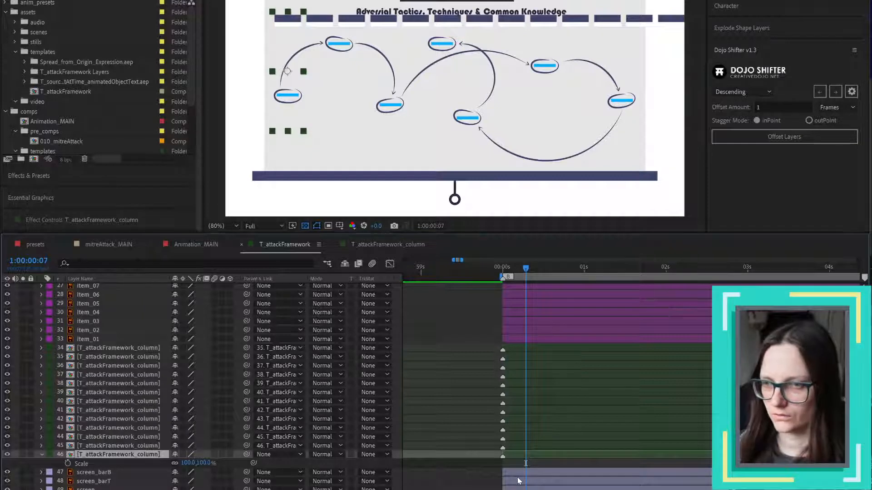
click(84, 340)
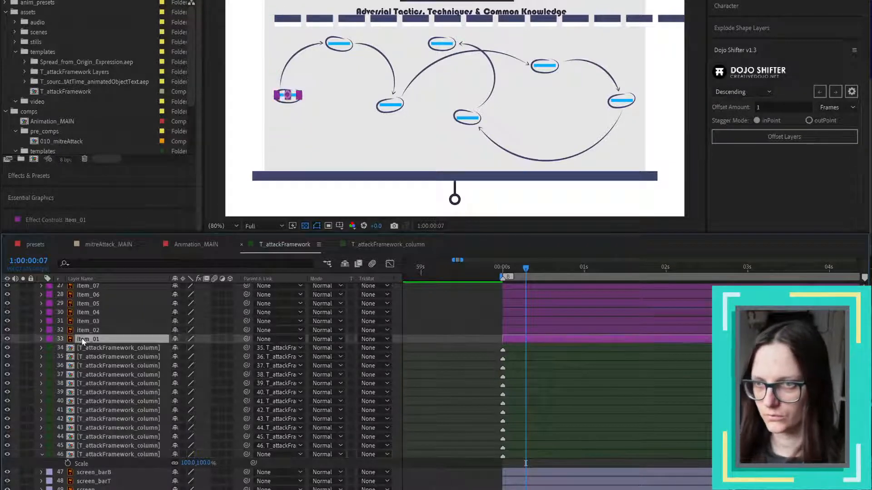
click(128, 455)
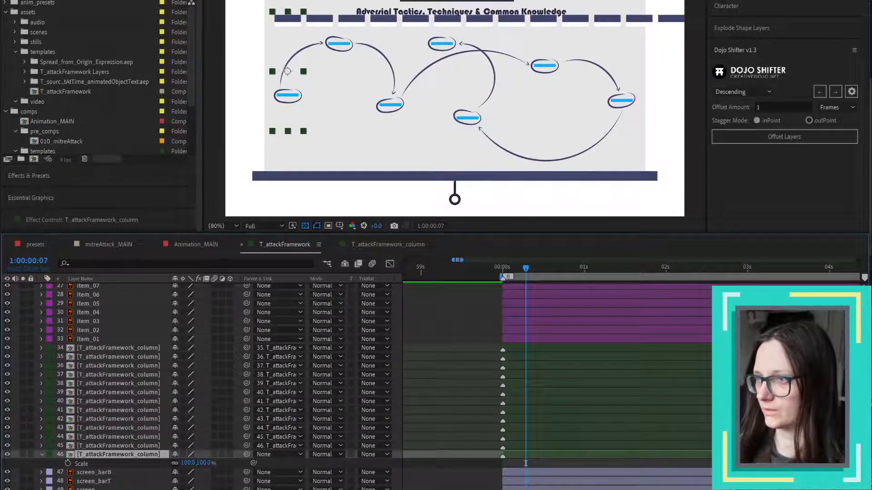
- Create a null as parent of the root T_attackFramework_column layer with the Motion plugin and rename it CTRL_columns
click(744, 1)
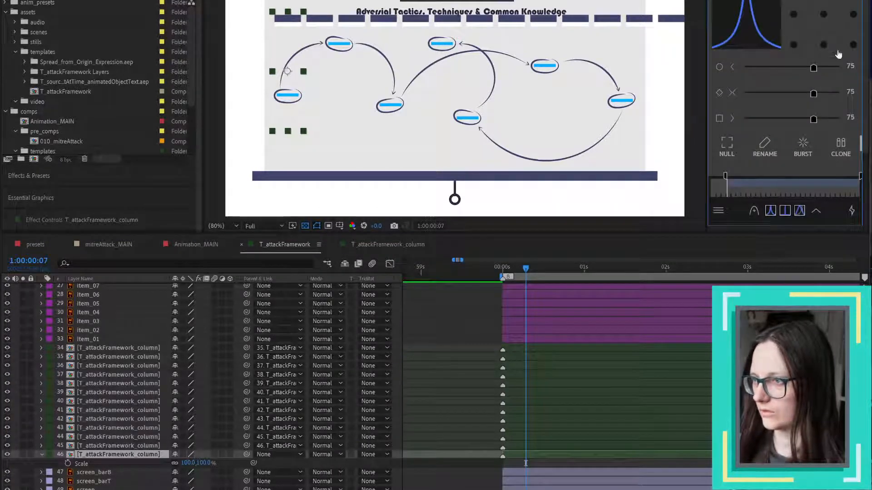
click(727, 147)
drag(106, 455, 96, 475)
key(Return)
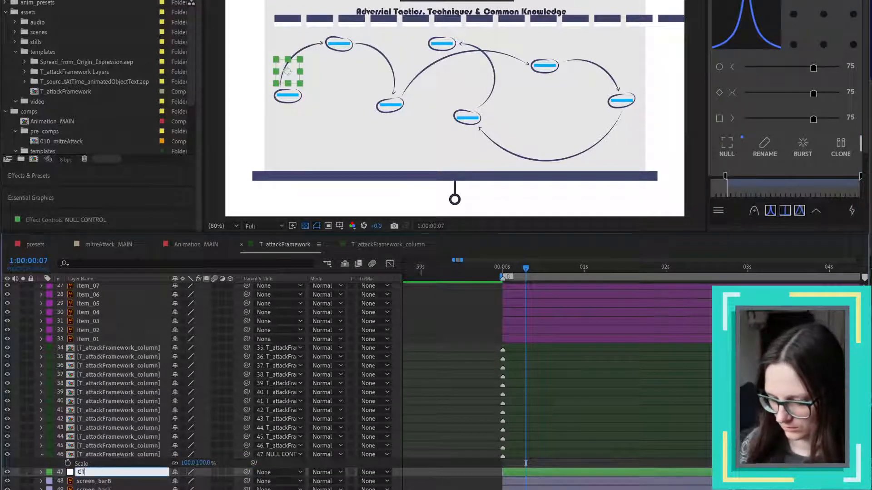
text(CTRA)
key(BackSpace)
text(L)
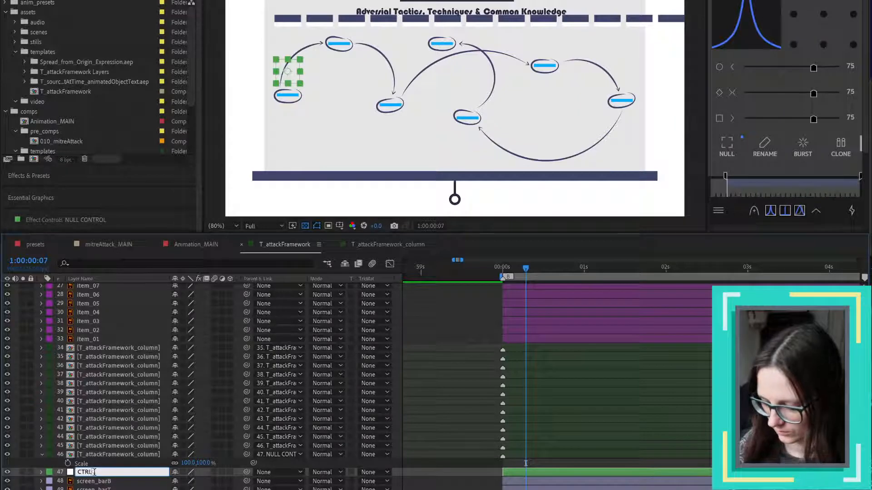
text(_columns)
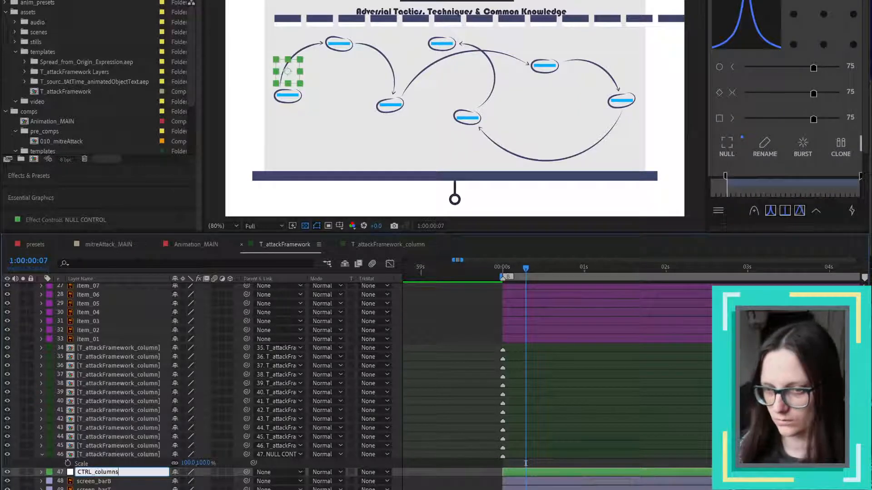
key(Return)
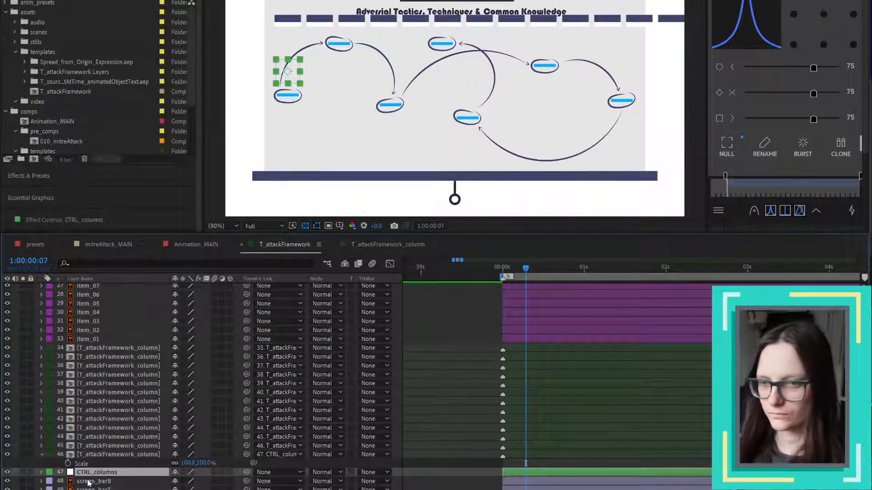
- Move CTRL_columns above item_arrow07 in the layer stack and parent all arrow, circle and item layers to it
drag(95, 476, 115, 367)
click(109, 372)
scroll(134, 392, down, 6)
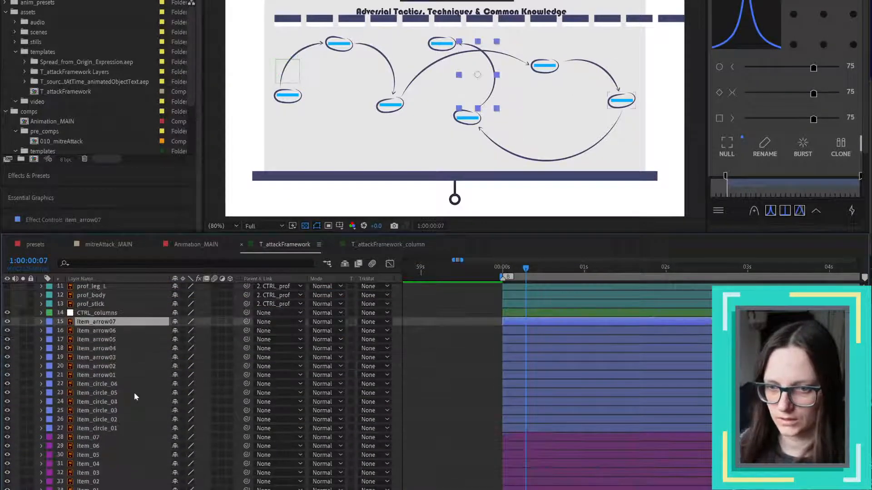
shift+click(105, 366)
scroll(129, 361, up, 6)
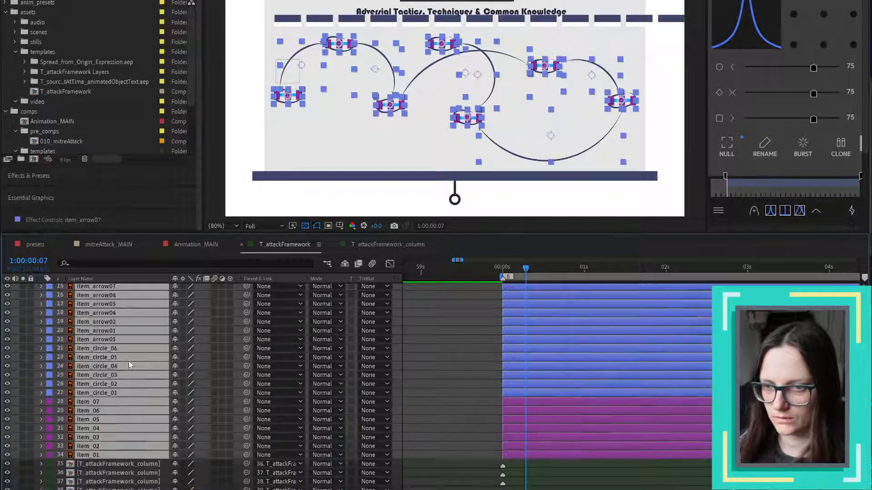
drag(247, 401, 112, 394)
click(112, 394)
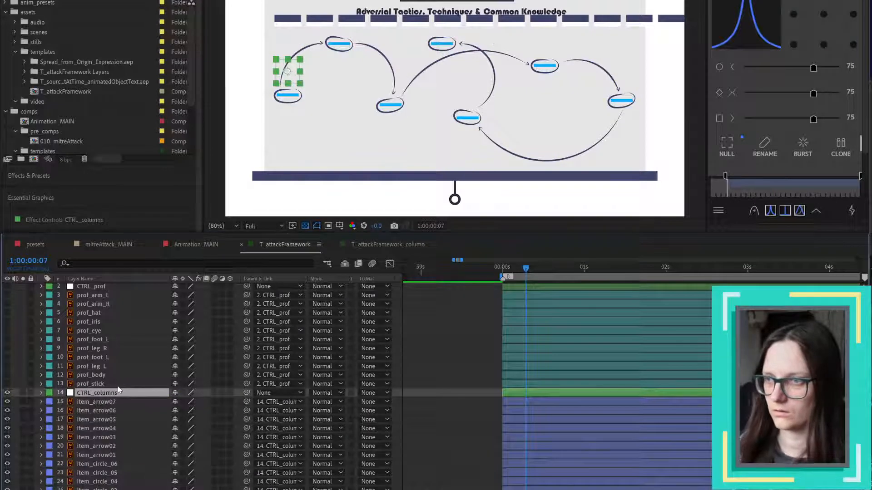
- Select the root T_attackFramework_column layer and move the current time to 1:00:01:22
scroll(117, 390, down, 3)
scroll(117, 390, down, 5)
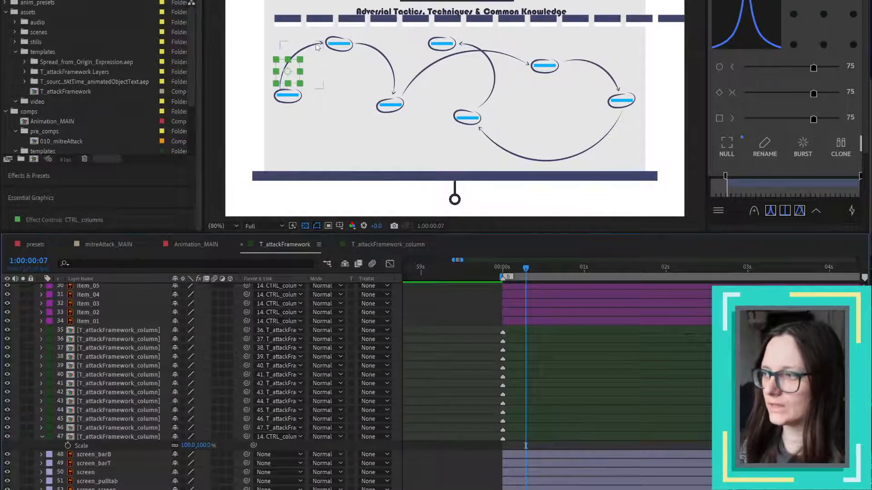
click(130, 437)
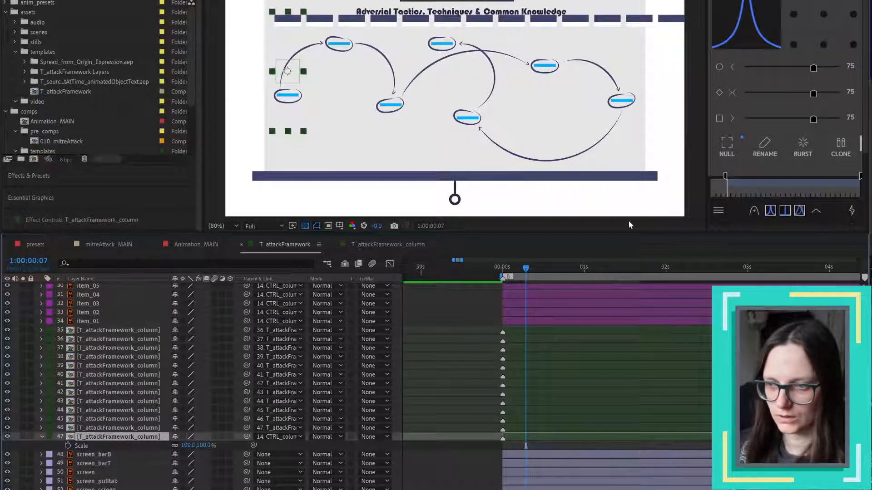
drag(533, 271, 656, 280)
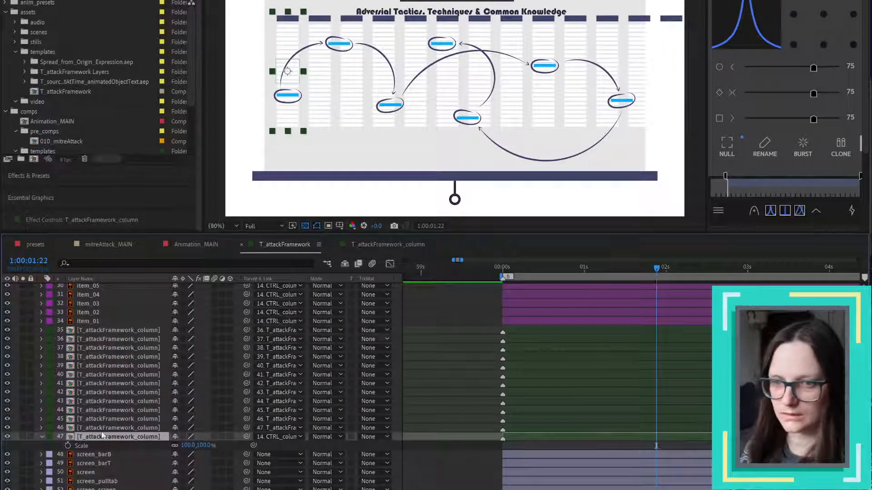
- Try scaling the CTRL_columns null to 92% and undo the scaling
scroll(129, 361, up, 9)
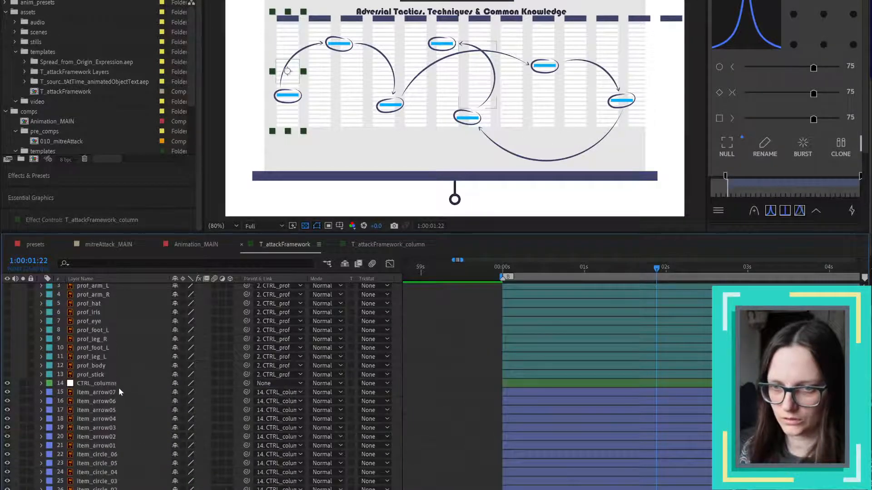
click(115, 386)
key(s)
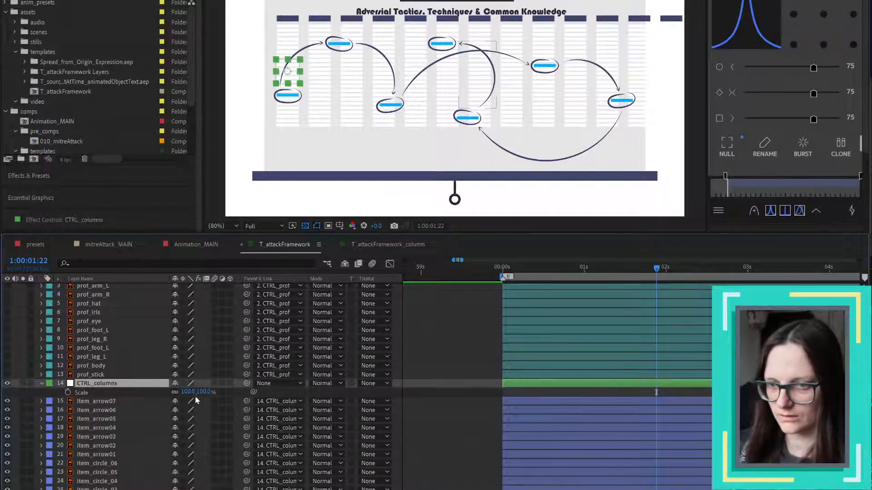
drag(196, 393, 198, 393)
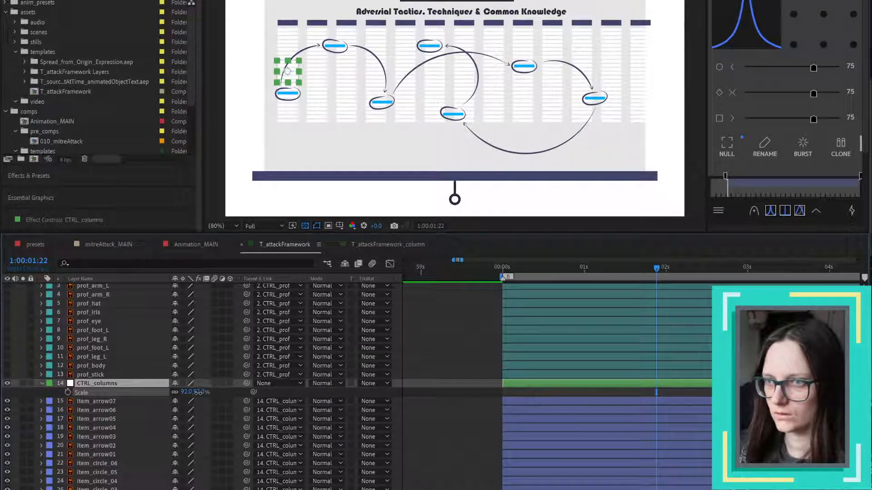
key(ctrl+z)
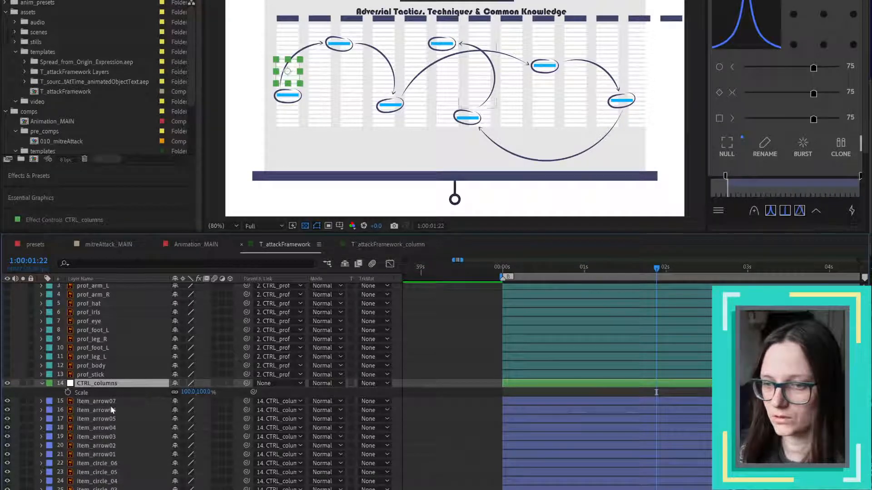
- Delete the CTRL_columns null from T_attackFramework
key(Return)
key(Return)
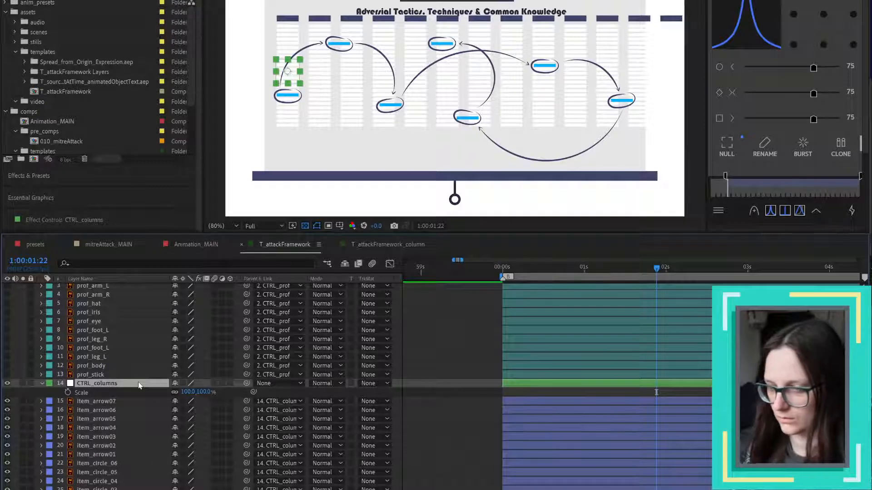
key(Delete)
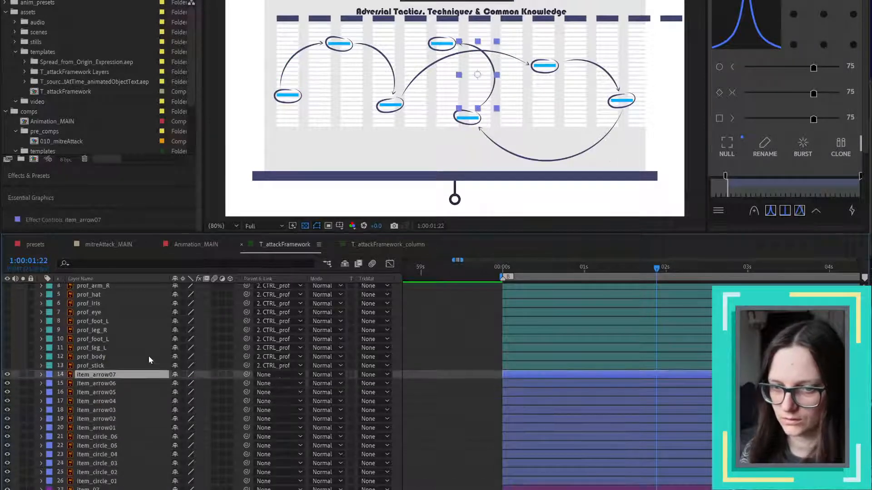
- Parent all layers from item_arrow07 to item_01 to the root T_attackFramework_column layer 46
scroll(148, 356, down, 4)
shift+click(136, 425)
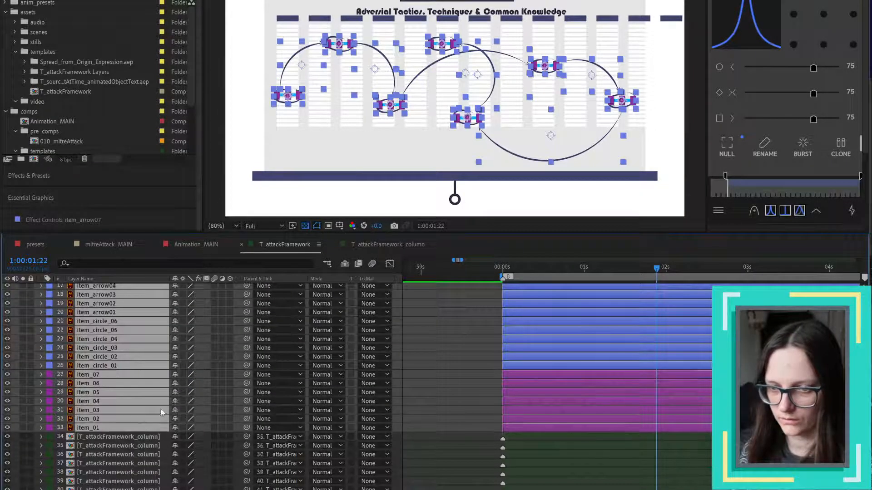
scroll(209, 391, down, 3)
drag(246, 339, 143, 459)
click(144, 456)
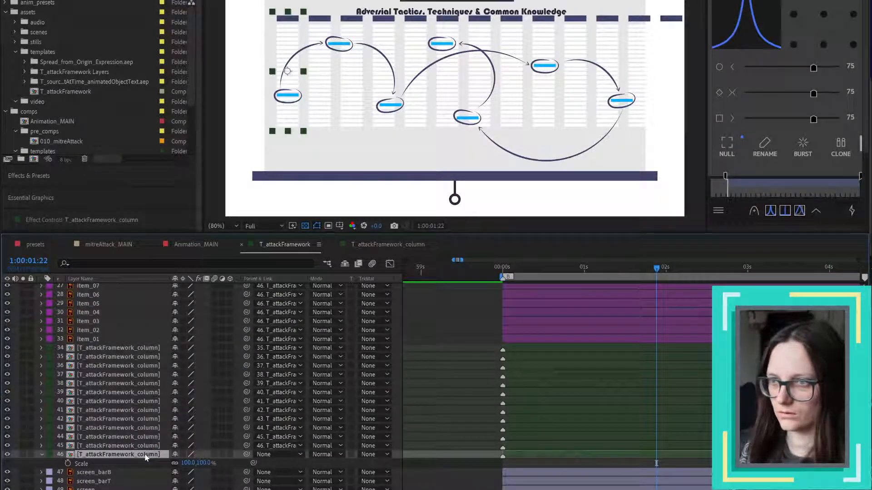
- Tighten the gaps before the second and third columns by nudging column layers 45 and 44 left ten steps each
click(147, 447)
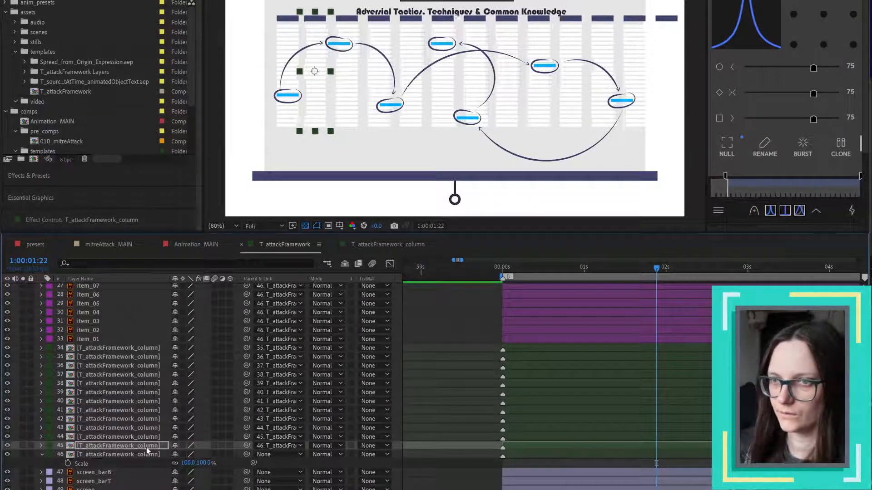
click(145, 438)
key(Left)
key(Left)
key(Left)
key(Left)
key(Left)
key(Left)
key(Left)
key(Left)
key(Left)
key(Left)
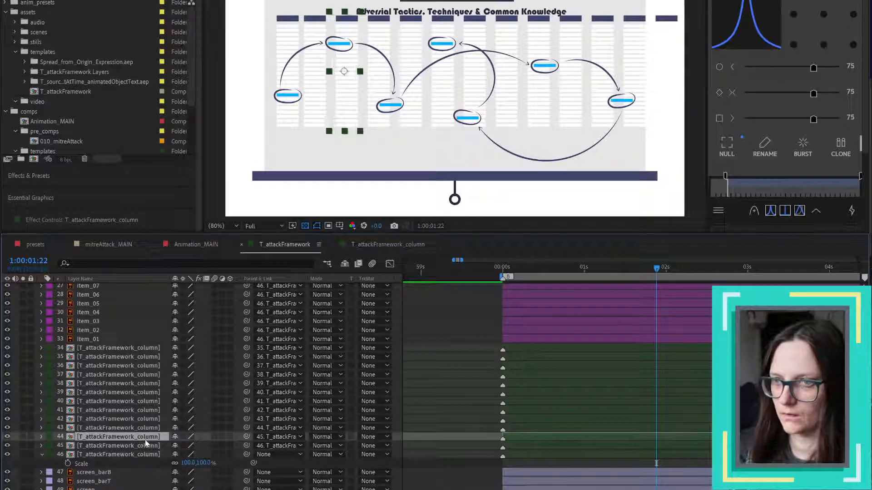
- Tighten the gaps before the fourth and fifth columns by nudging column layers 43 and 42 left ten steps each
click(146, 429)
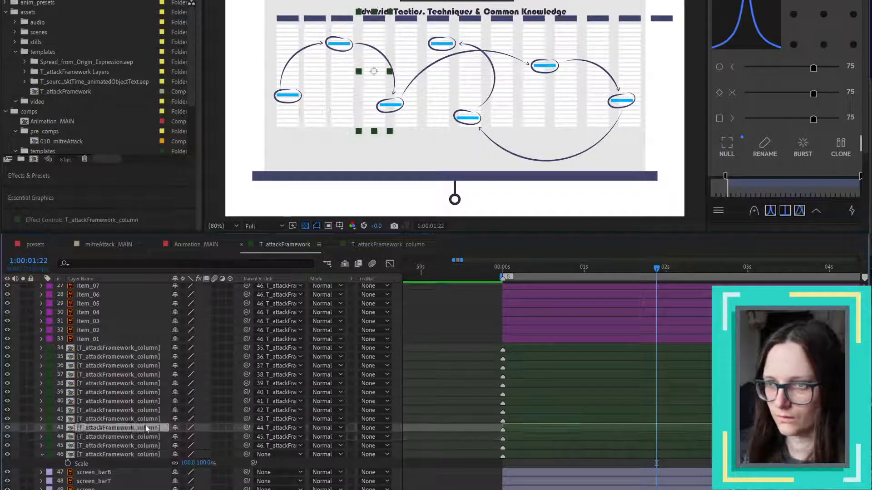
key(Left)
key(Left)
key(Left)
key(Left)
key(Left)
key(Left)
key(Left)
key(Left)
key(Left)
key(Left)
click(142, 416)
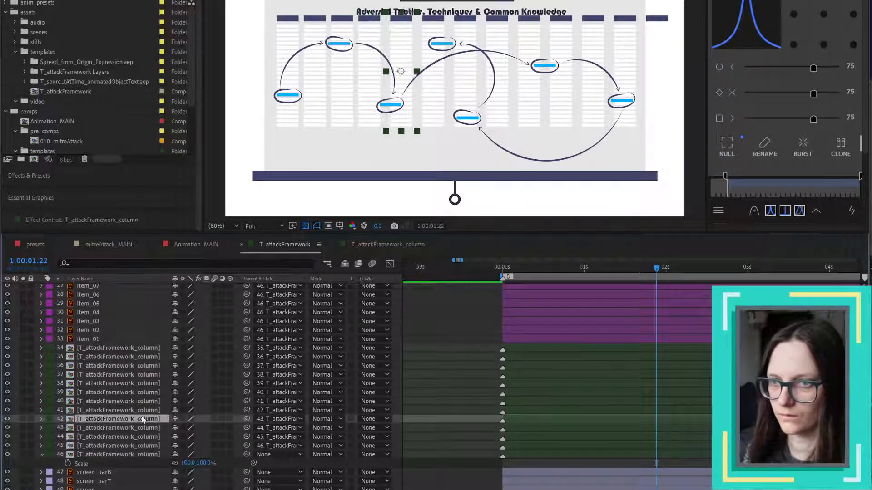
key(Left)
key(Left)
key(Left)
key(Left)
key(Left)
key(Left)
key(Left)
key(Left)
key(Left)
key(Left)
- Tighten the gaps before the sixth and seventh columns by nudging column layers 41 and 40 left ten steps each
click(134, 409)
key(Left)
key(Left)
key(Left)
key(Left)
key(Left)
key(Left)
key(Left)
key(Left)
key(Left)
key(Left)
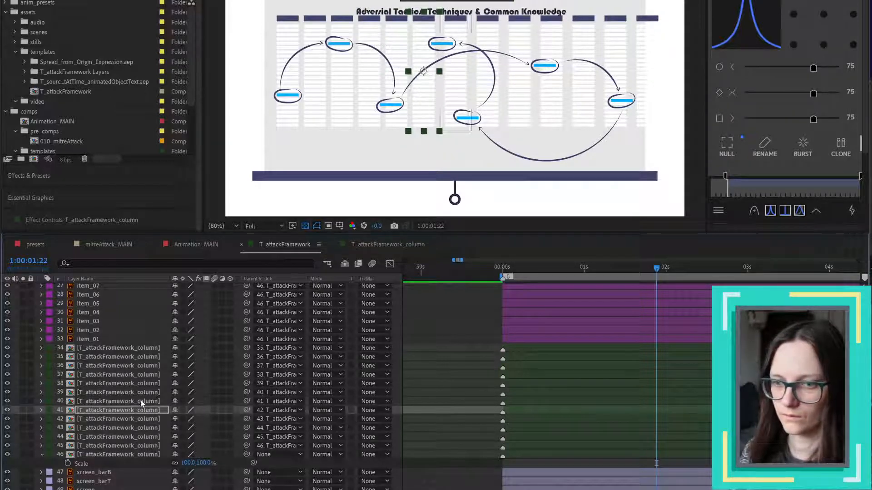
click(141, 401)
key(Left)
key(Left)
key(Left)
key(Left)
key(Left)
key(Left)
key(Left)
key(Left)
key(Left)
key(Left)
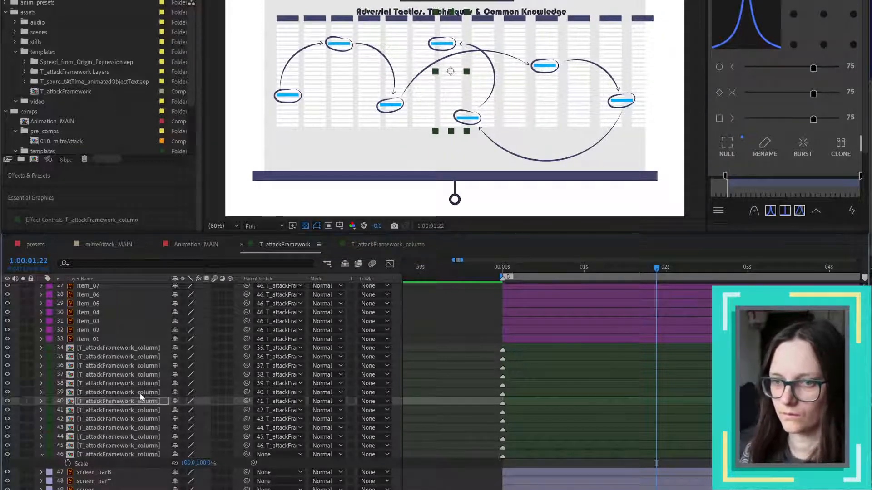
- Tighten the gaps before the eighth and ninth columns by nudging column layers 39 and 38 left ten steps each
click(146, 392)
key(Left)
key(Left)
key(Left)
key(Left)
key(Left)
key(Left)
key(Left)
key(Left)
key(Left)
key(Left)
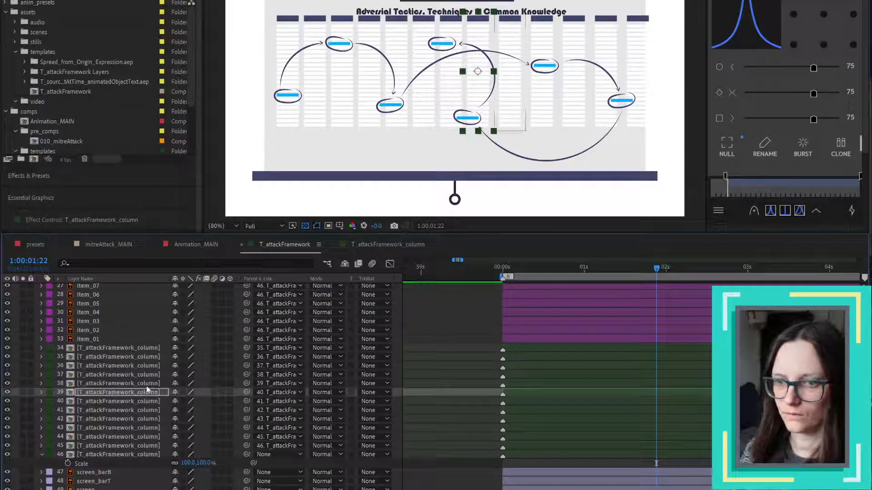
key(ctrl+Up)
key(Left)
key(Left)
key(Left)
key(Left)
key(Left)
key(Left)
key(Left)
key(Left)
key(Left)
key(Left)
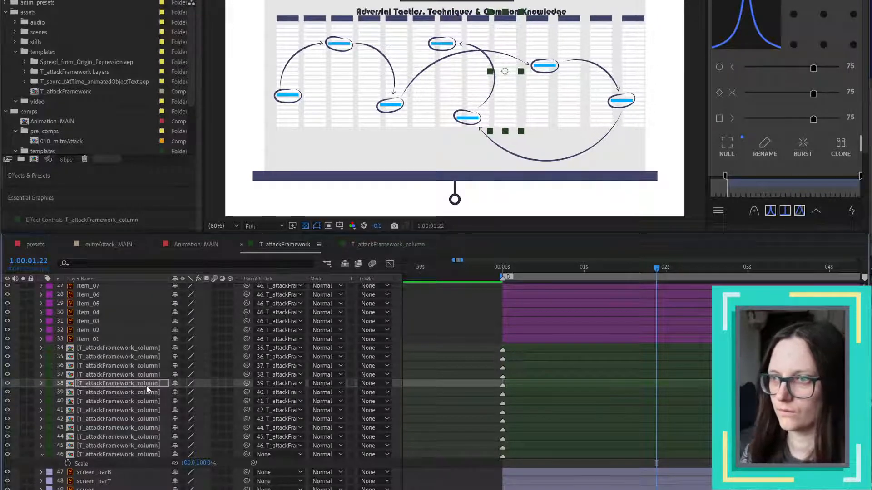
- Tighten the gaps before the tenth and eleventh columns by nudging column layers 37 and 36 left ten steps each
click(151, 375)
key(Left)
key(Left)
key(Left)
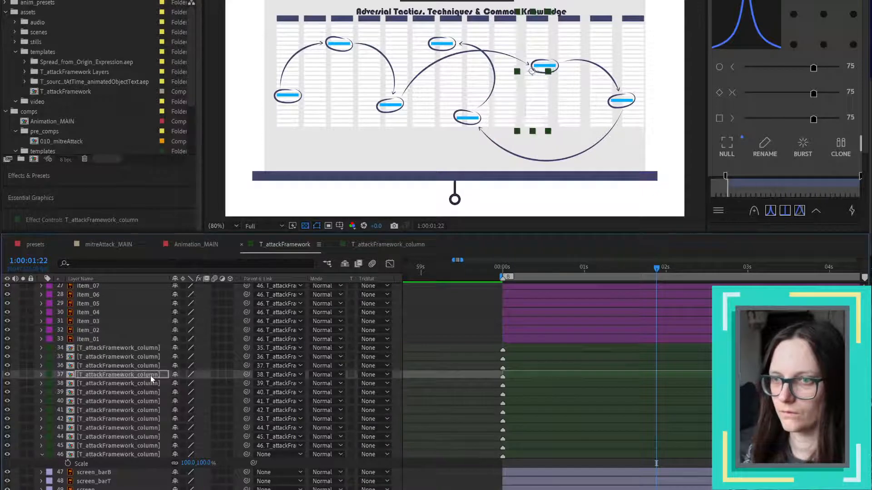
key(Left)
key(Left)
key(Left)
key(Left)
key(Left)
key(Left)
key(Left)
click(142, 368)
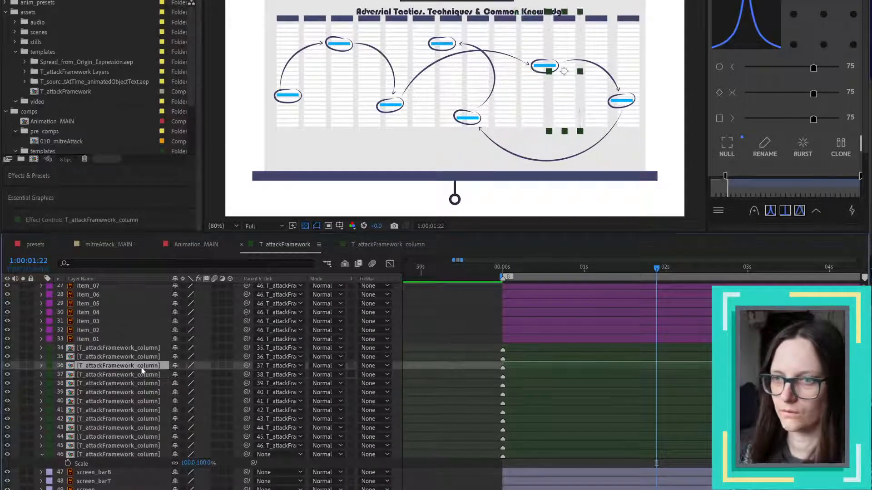
key(Left)
key(Left)
key(Left)
key(Left)
key(Left)
key(Left)
key(Left)
key(Left)
key(Left)
key(Left)
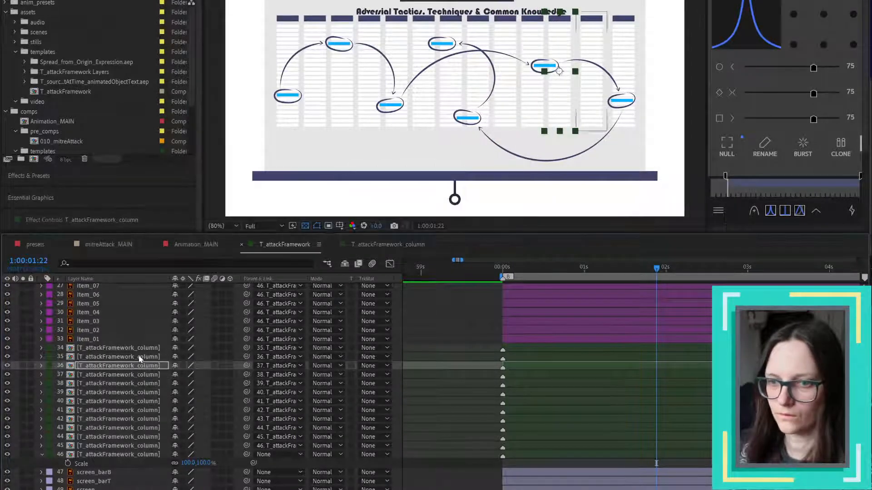
- Tighten the gaps before the twelfth and thirteenth columns by nudging column layers 35 and 34 left ten steps each
click(140, 358)
key(Left)
key(Left)
key(Left)
key(Left)
key(Left)
key(Left)
key(Left)
key(Left)
key(Left)
key(Left)
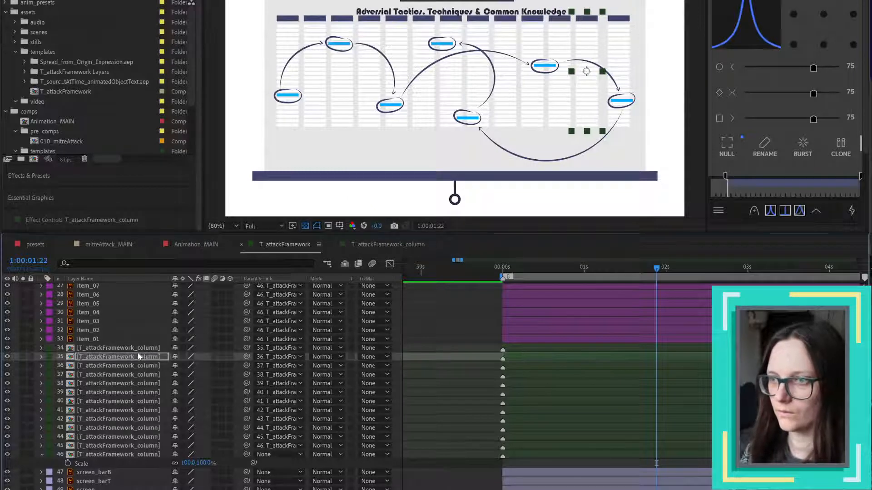
click(140, 348)
key(Left)
key(Left)
key(Left)
key(Left)
key(Left)
key(Left)
key(Left)
key(Left)
key(Left)
key(Left)
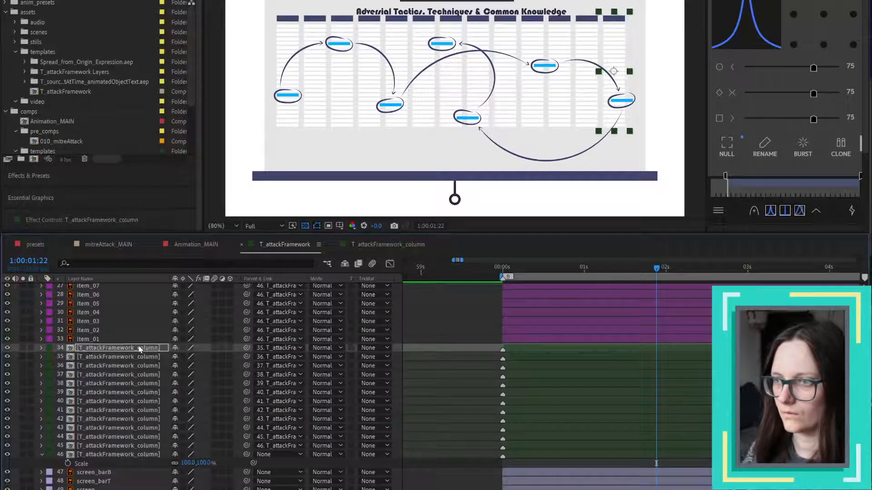
- Tighten the gap before the second column by nudging column layer 45 left six steps
scroll(333, 49, up, 1)
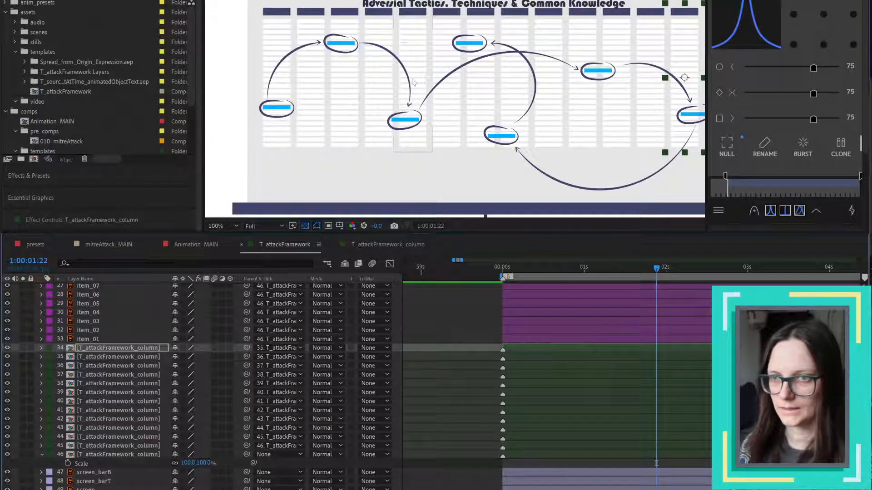
click(154, 455)
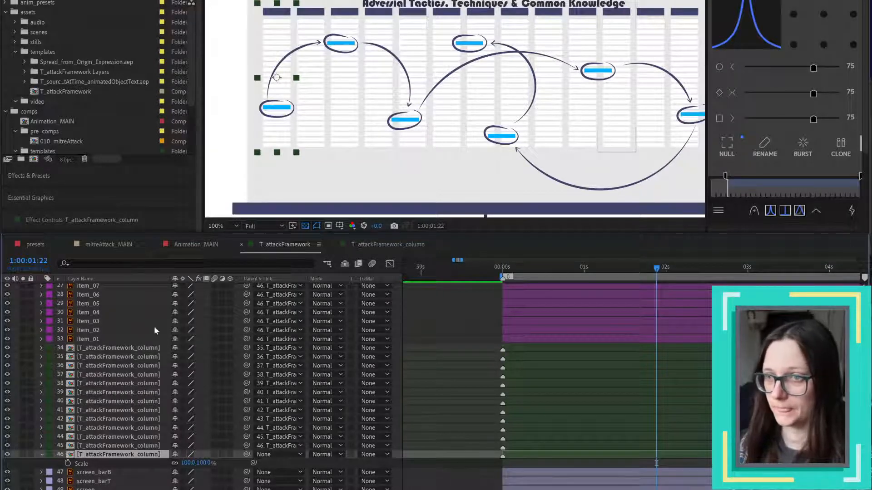
scroll(364, 24, up, 1)
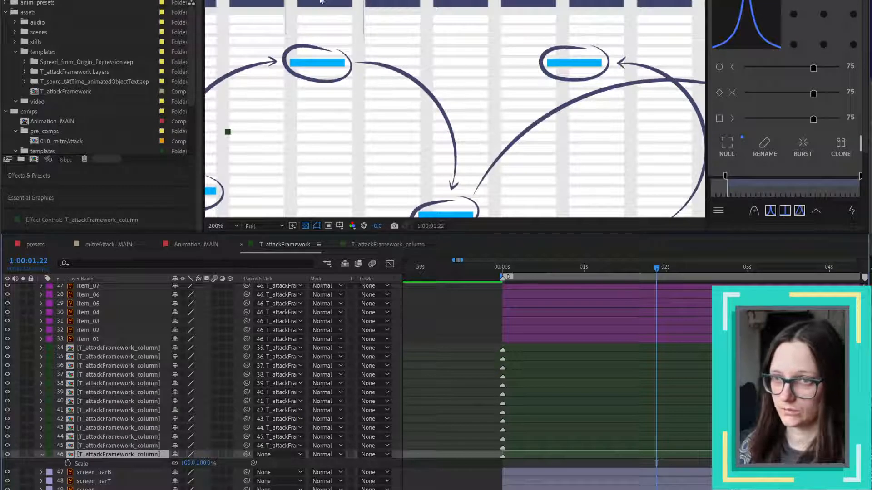
key(ctrl+Up)
key(ctrl+Up)
key(ctrl+Down)
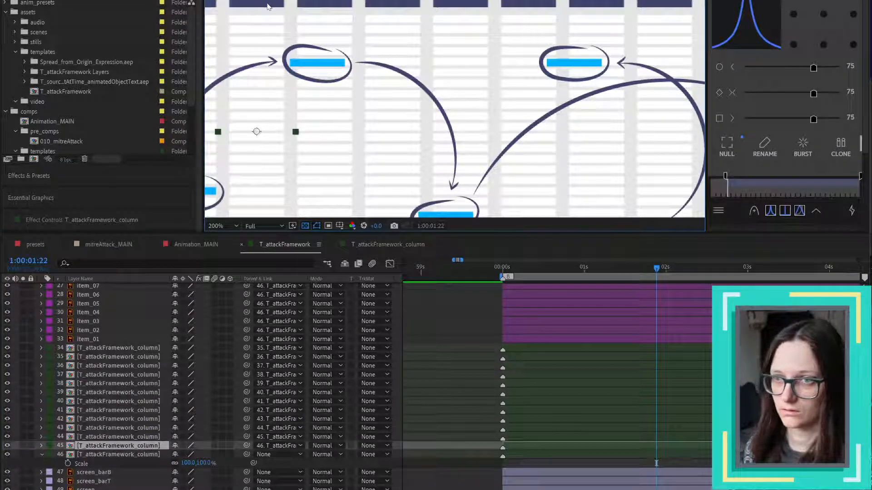
key(Left)
key(Left)
key(Left)
key(Left)
key(Left)
key(Left)
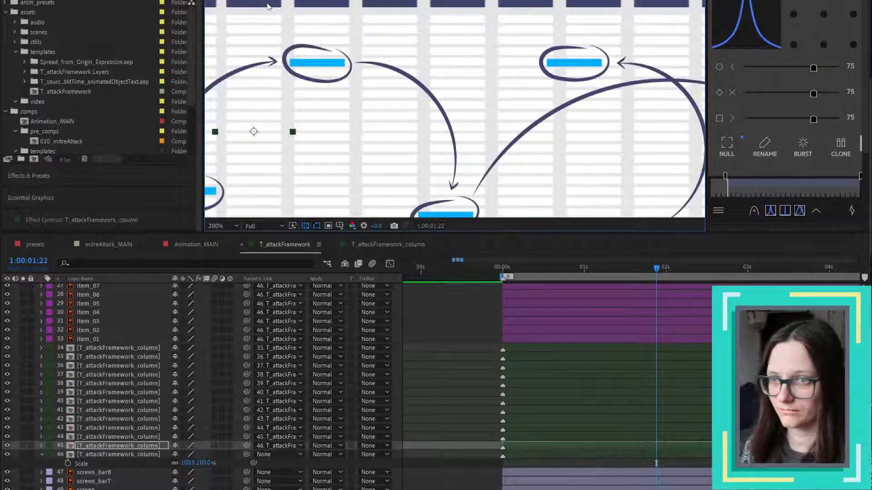
- Narrow the gap before the third column by nudging column layer 44 left
key(ctrl+Up)
key(Left)
key(Left)
key(Left)
key(Left)
key(Left)
key(Left)
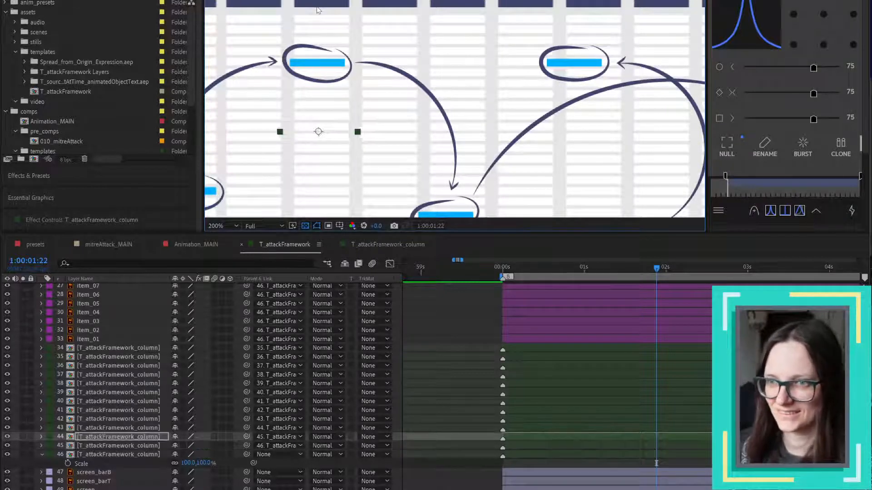
key(Right)
key(Right)
key(Right)
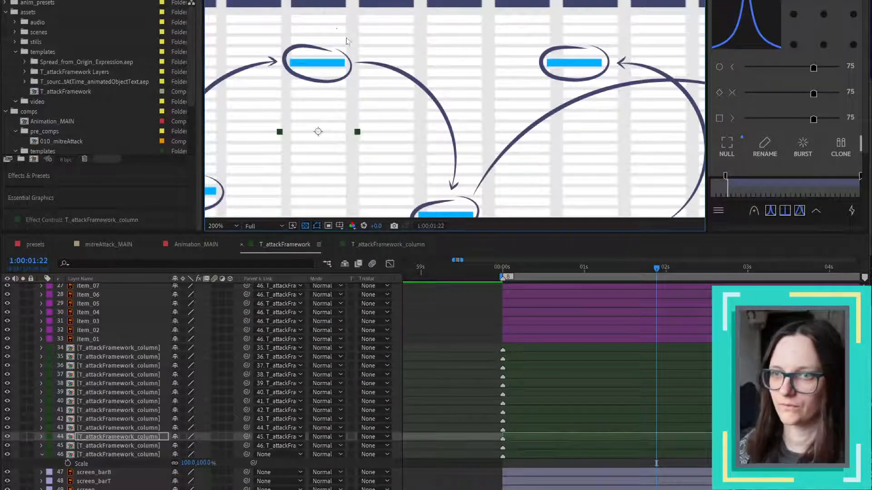
- Nudge column layers 44 and 45 back right three steps each to rebalance their gaps
scroll(346, 41, down, 1)
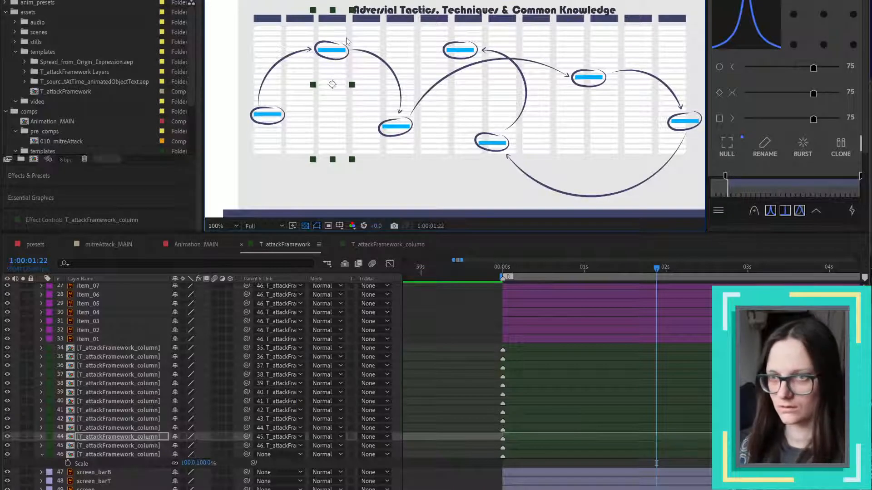
key(Right)
key(Right)
key(Right)
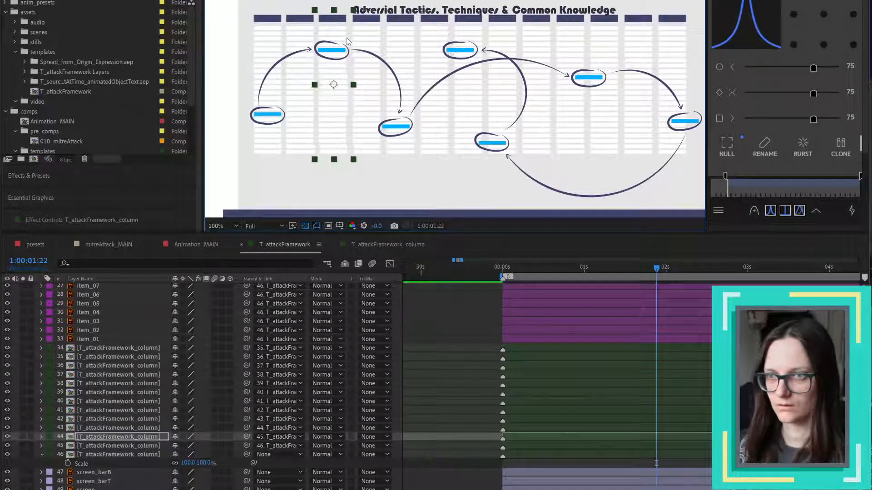
key(ctrl+Down)
key(Right)
key(Right)
key(Right)
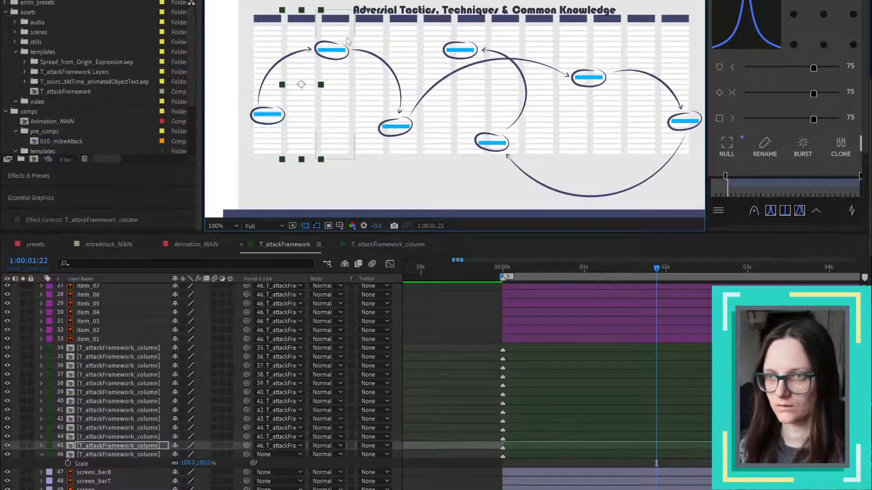
- Fine-tune the gap before the second column by shifting column layer 45 right and back left in small steps
key(Left)
key(Left)
key(Left)
key(Right)
key(Right)
key(Right)
key(Right)
key(Right)
key(Right)
key(Right)
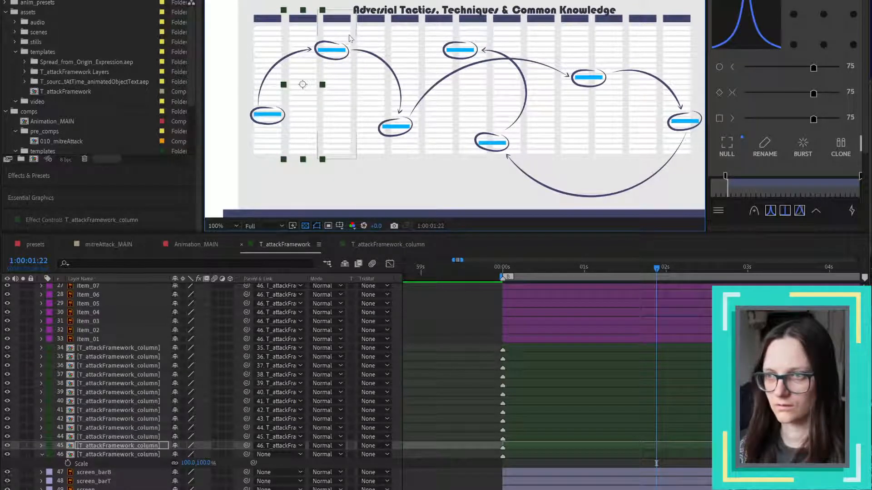
key(Left)
key(Left)
key(Left)
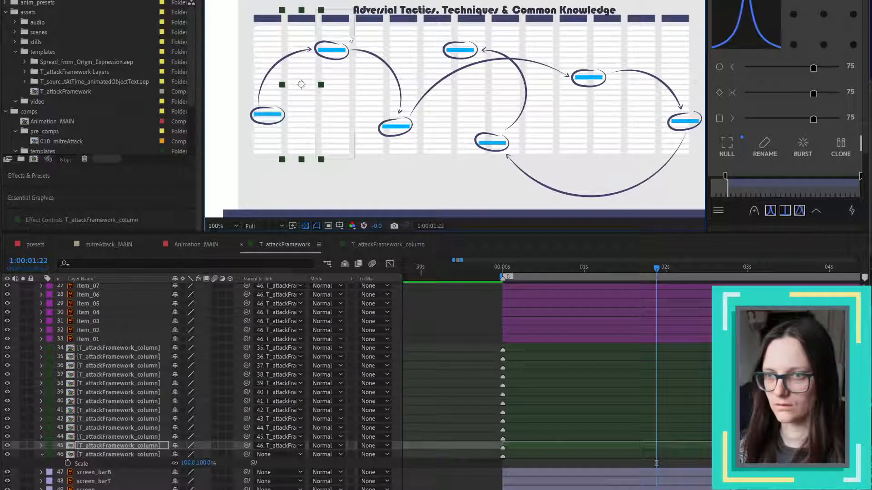
key(Left)
key(Left)
key(Left)
key(Left)
- Test the gap before the third column by shifting column layer 44 left four steps and back right four steps
key(ctrl+Up)
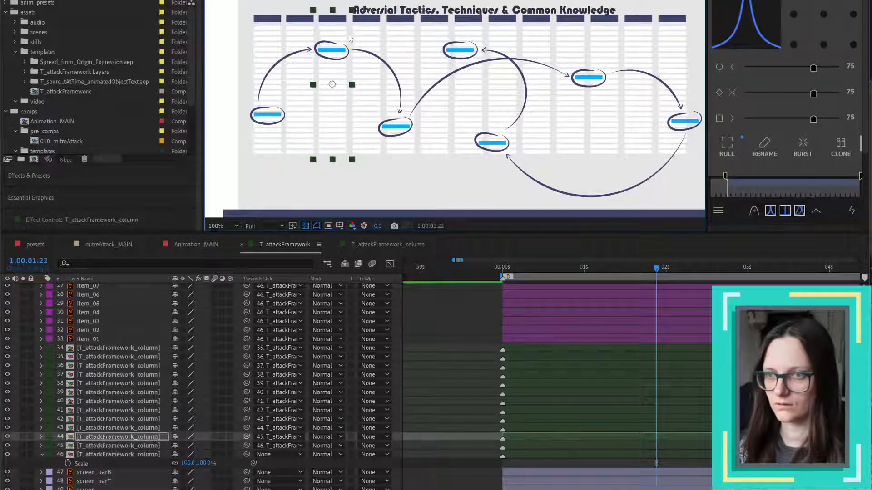
key(Left)
key(Left)
key(Left)
key(Left)
key(Right)
key(Right)
key(Right)
key(Right)
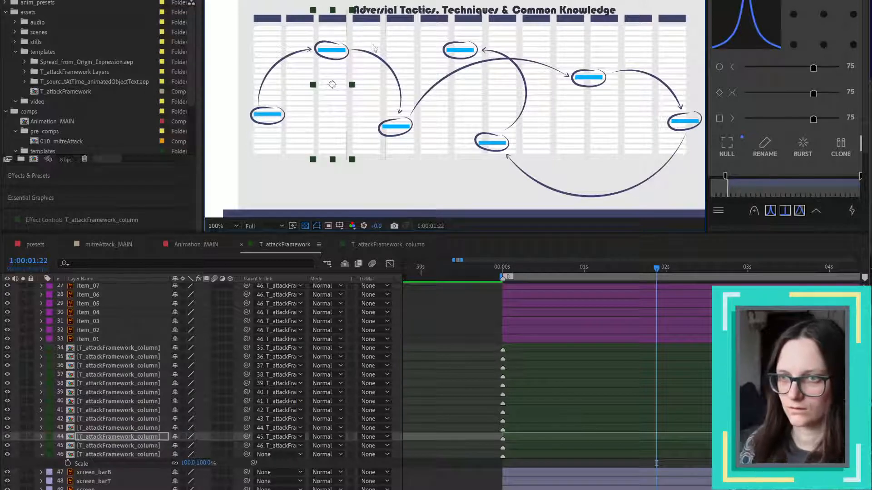
- Tighten the gaps before the fourth and fifth columns by nudging column layers 43 and 42 left
click(155, 431)
key(Left)
key(Left)
key(Left)
key(Left)
key(Left)
key(Left)
key(Left)
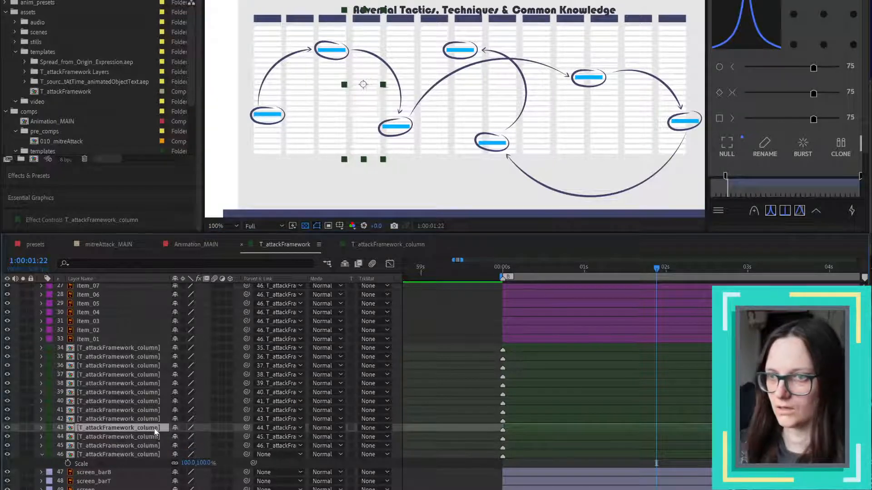
click(142, 421)
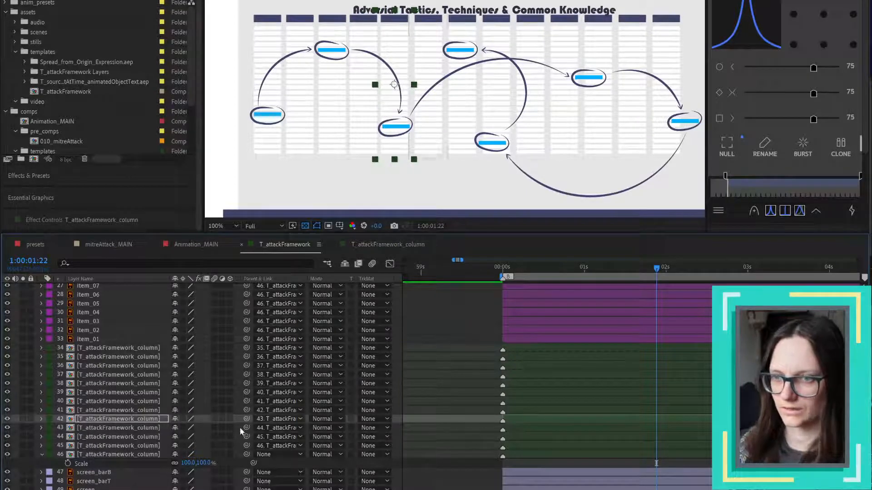
- Reveal the Position property of all thirteen column layers, 34 to 46
click(142, 455)
shift+click(148, 350)
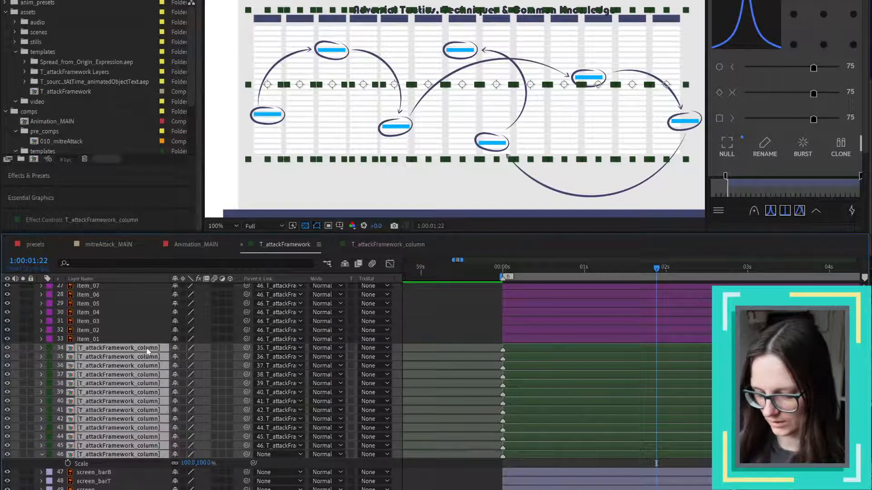
key(p)
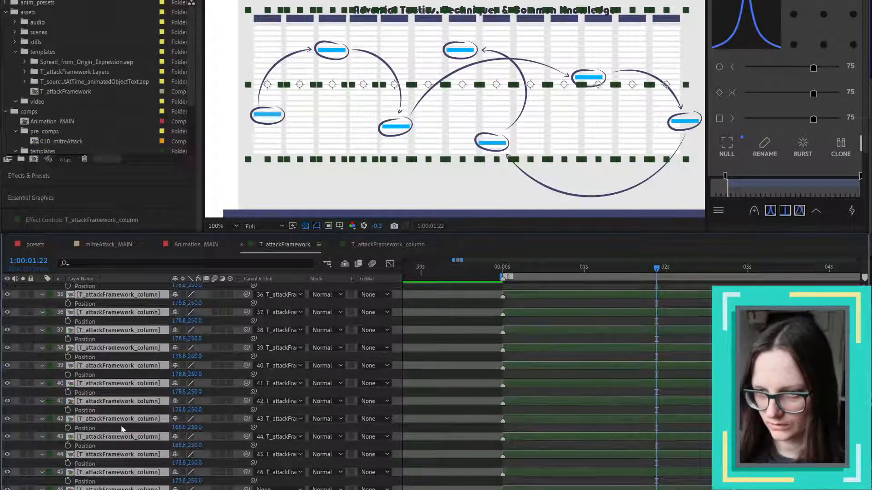
scroll(122, 429, down, 3)
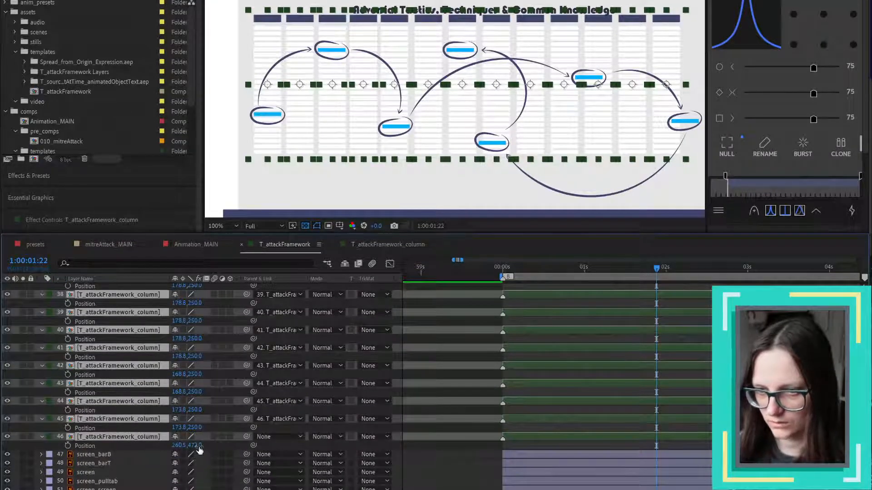
- Set the Y position of the twelve child column layers, 34 to 45, to 250, leaving out root layer 46
ctrl+click(105, 439)
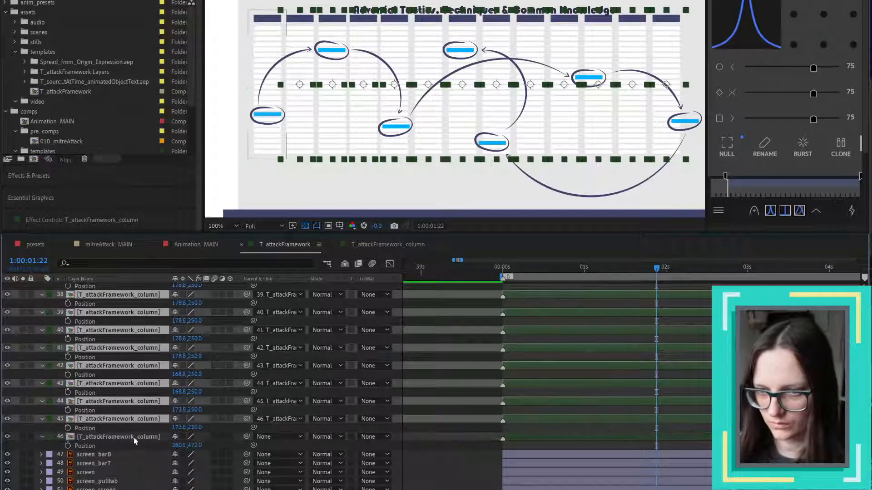
click(195, 428)
text(25)
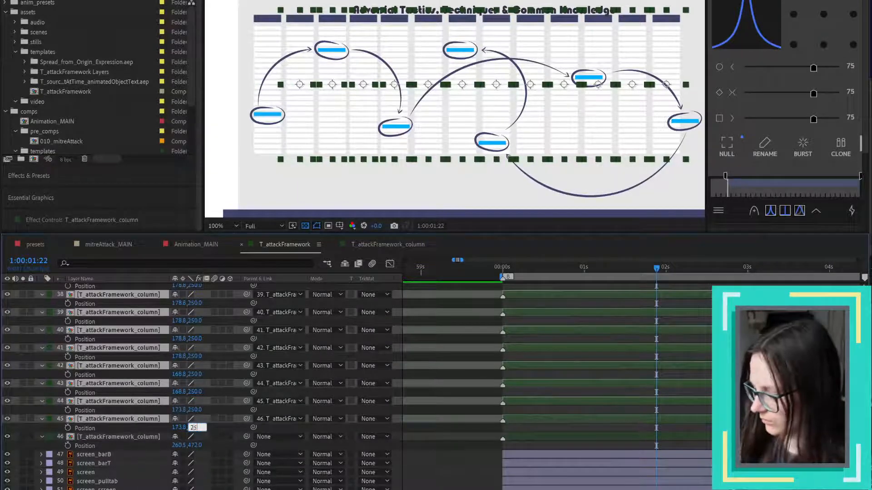
text(0)
key(Return)
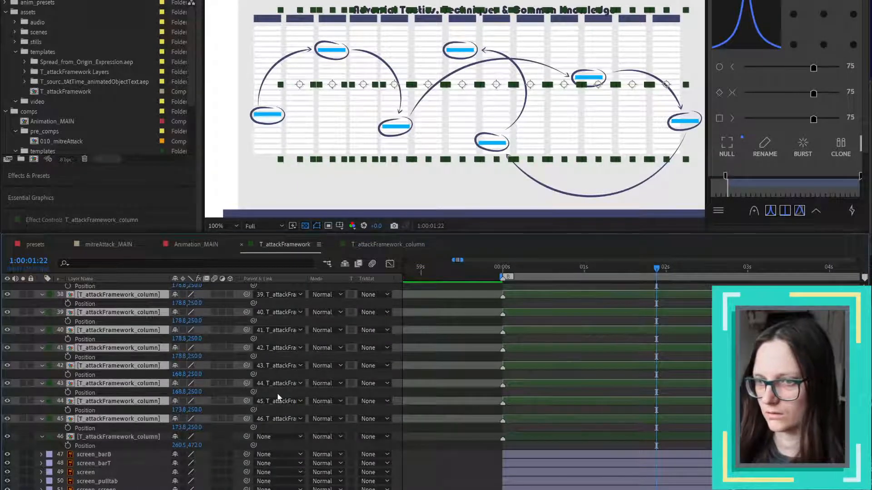
- Set the position of the root column, layer 46, to 250, 500
click(145, 438)
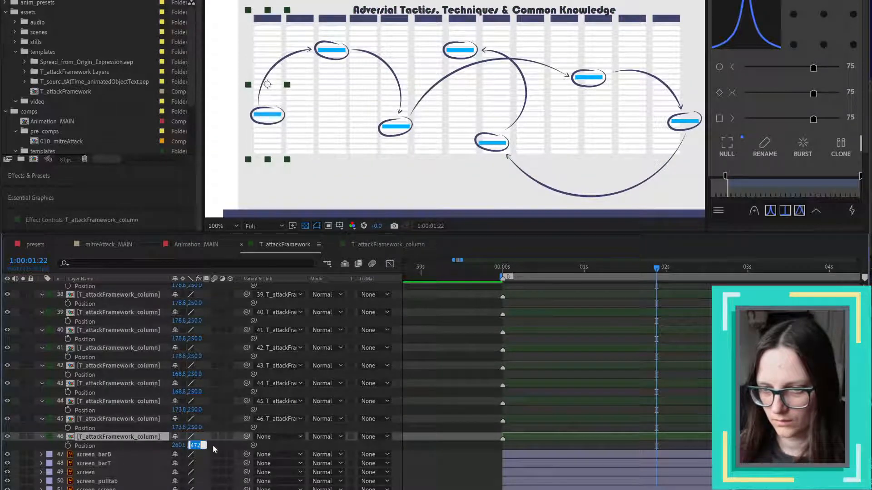
text(500)
key(Return)
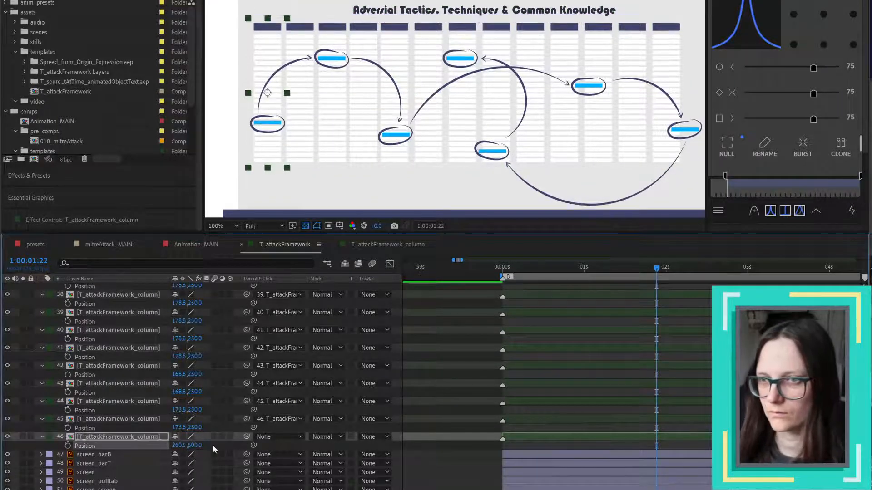
click(178, 445)
text(250)
key(Return)
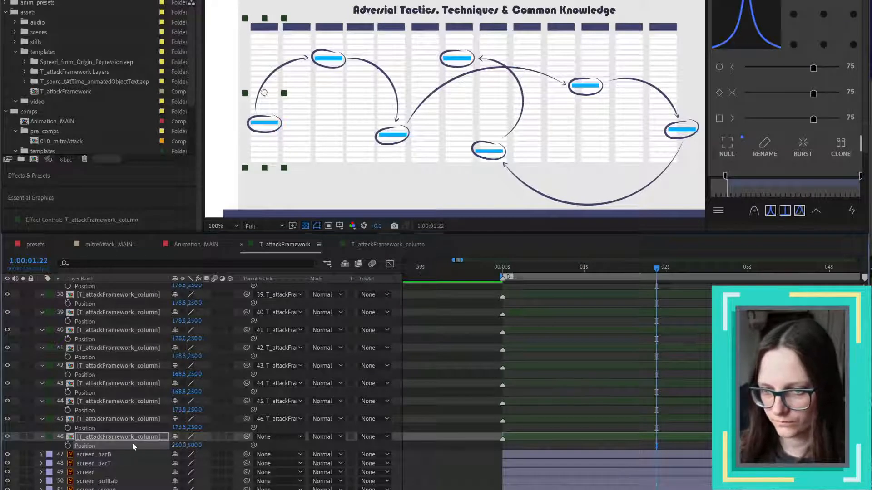
click(143, 437)
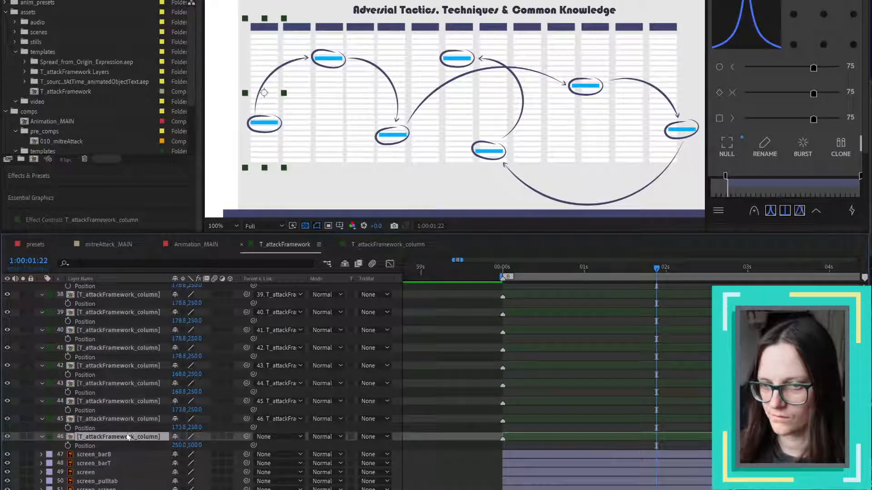
- Select the twelve child column layers, 34 to 45, and set their X position to 250
click(150, 420)
scroll(153, 395, down, 1)
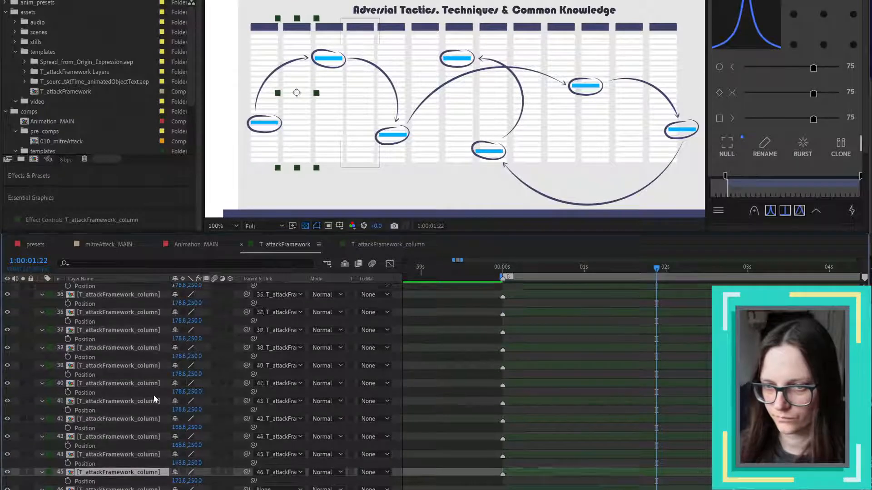
scroll(153, 395, up, 3)
shift+click(141, 321)
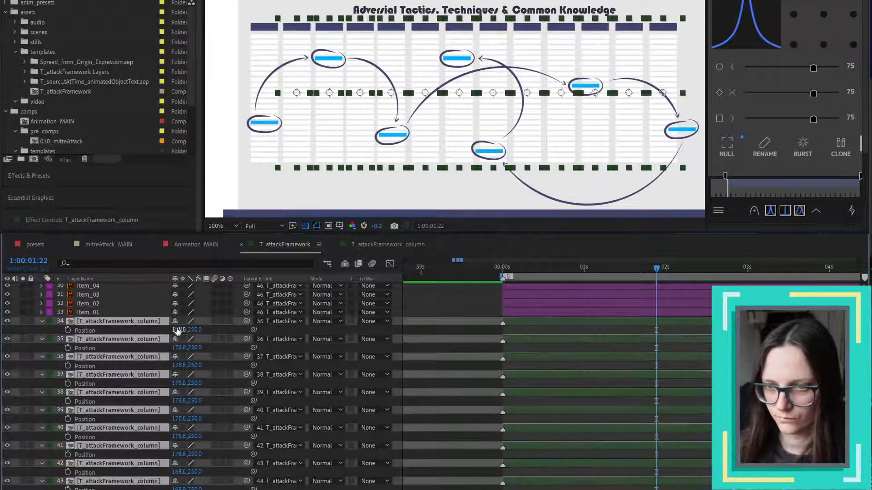
click(180, 329)
text(250)
key(Return)
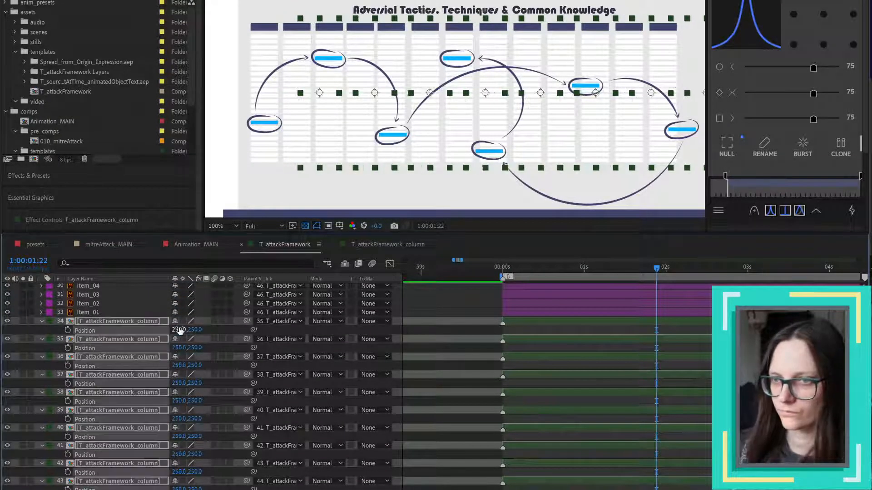
- Try X positions of 150 and 200 on the selected child columns to compare the spacing
click(180, 330)
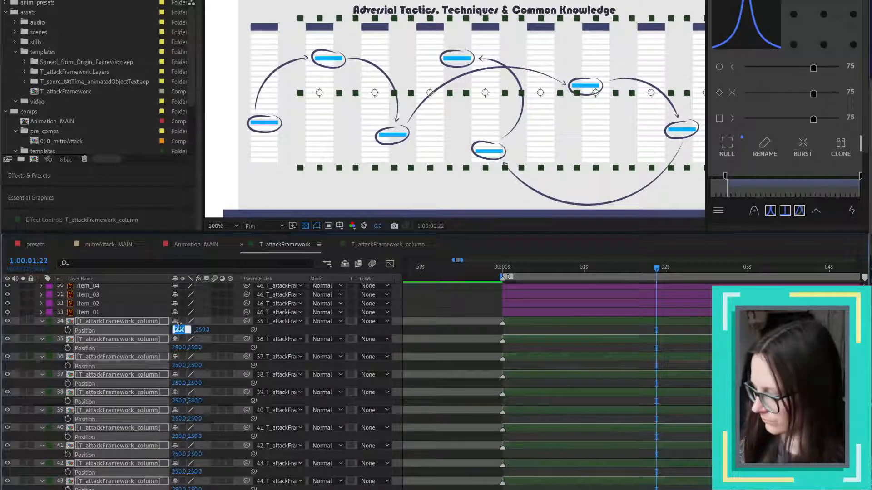
text(150)
key(Return)
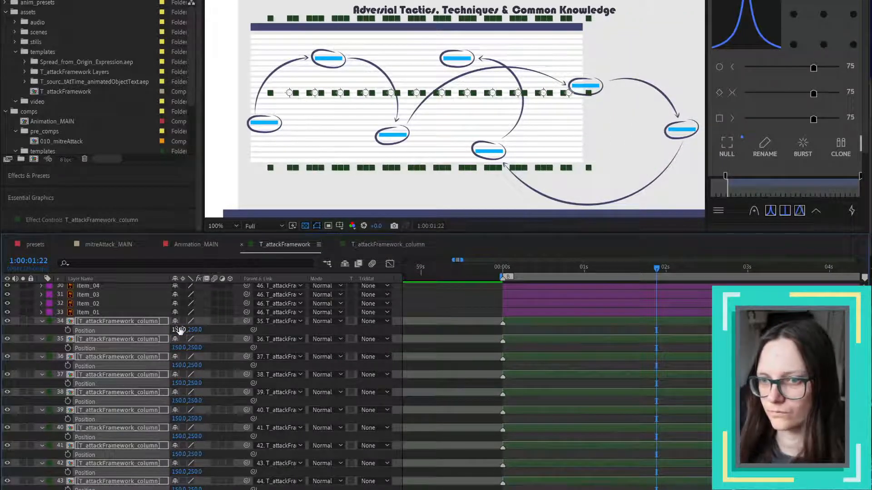
click(179, 330)
text(200)
key(Return)
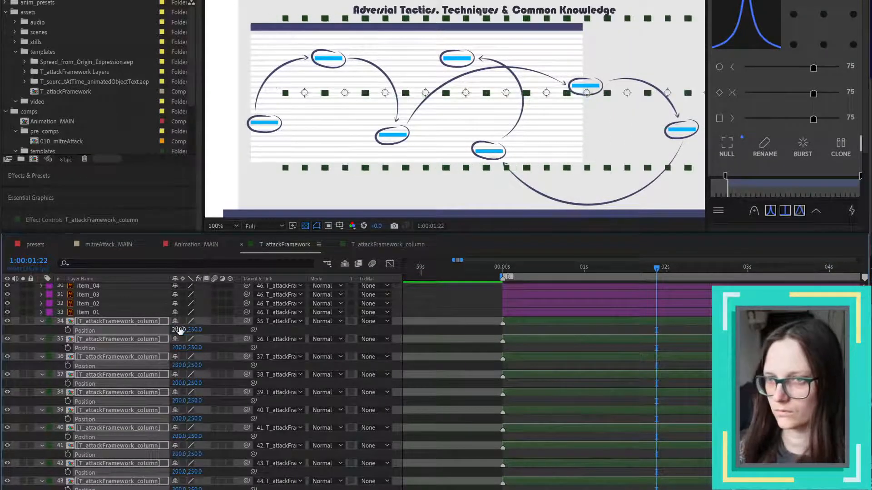
- Set the X position of the selected child columns to 170, and raise it to 180 for slightly wider, even gaps
click(180, 330)
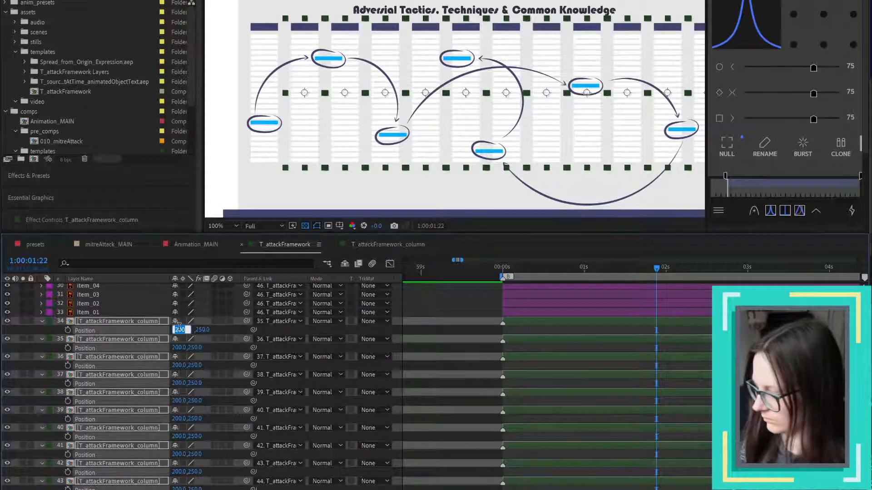
text(170)
key(Return)
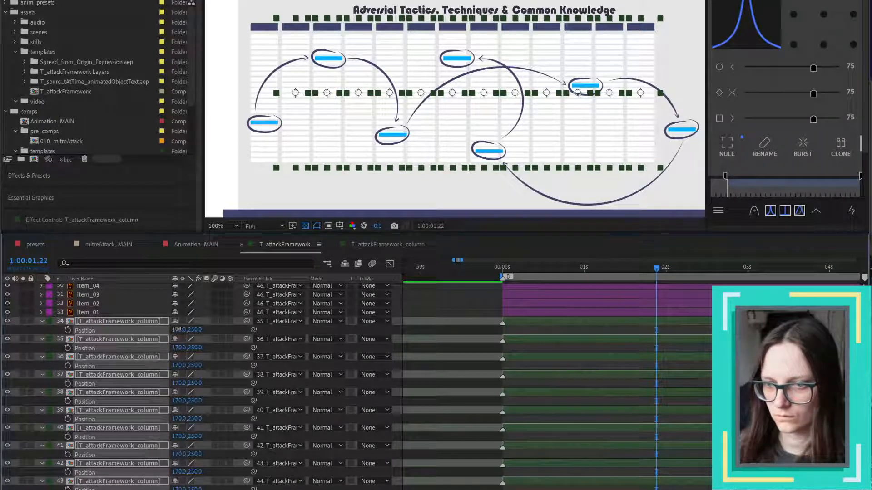
drag(178, 329, 180, 329)
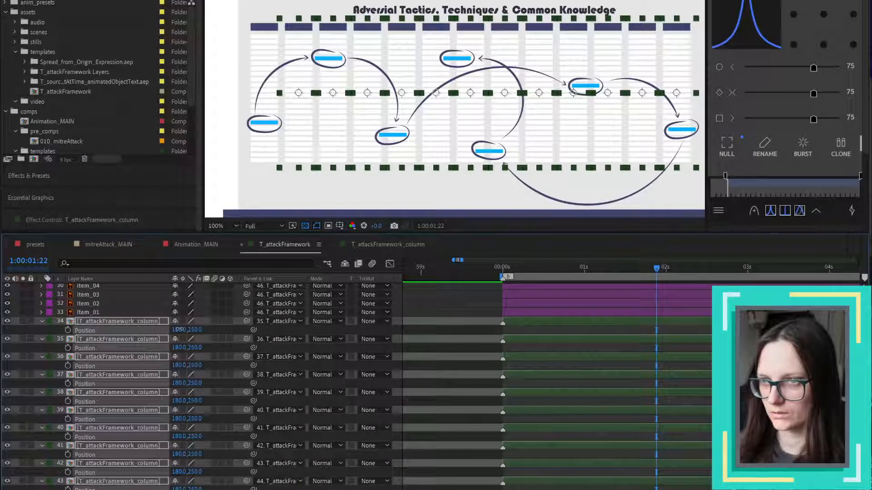
- Create a null control as the parent of the root T_attackFramework_column, layer 46
scroll(113, 417, down, 5)
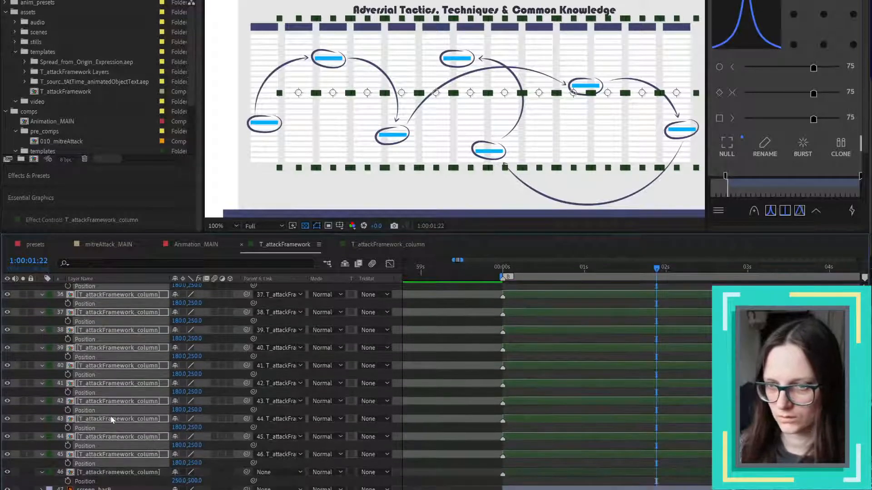
click(115, 436)
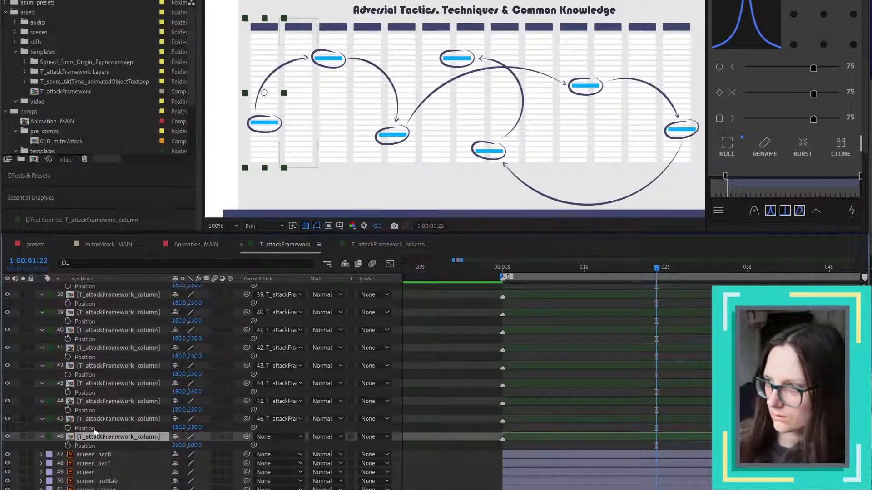
scroll(108, 399, up, 5)
scroll(108, 398, up, 4)
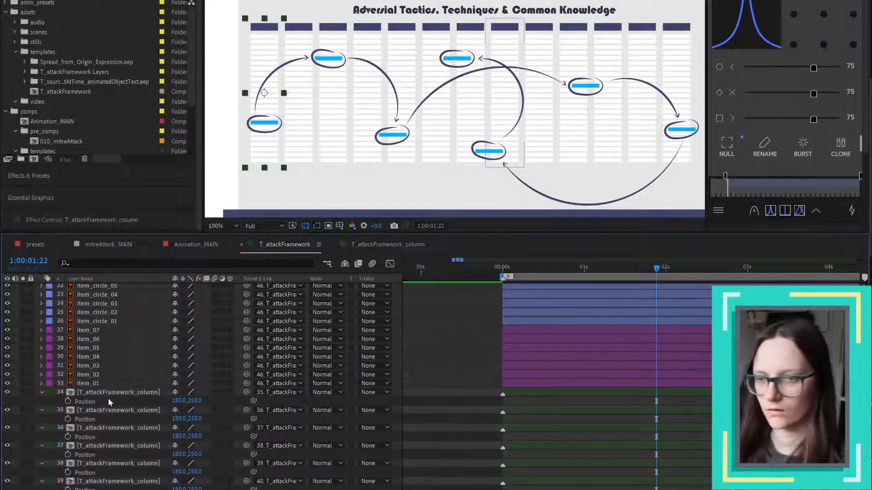
click(103, 385)
scroll(114, 357, up, 4)
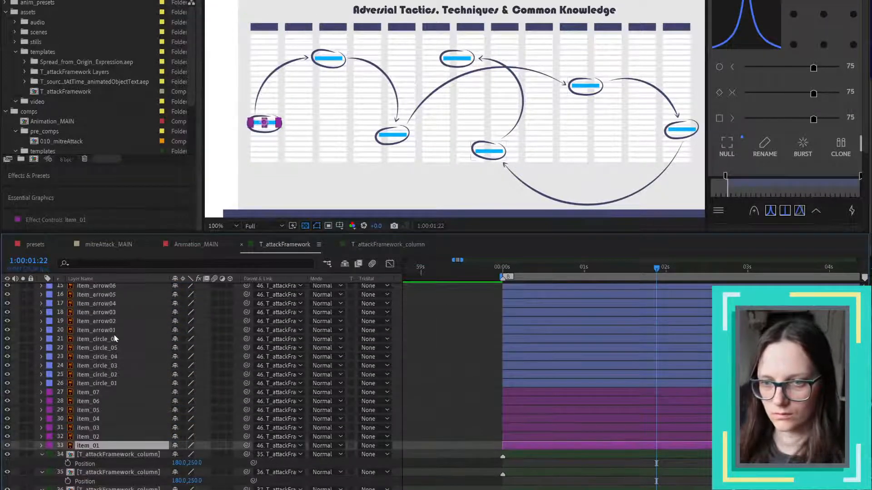
scroll(115, 338, down, 5)
scroll(114, 334, down, 7)
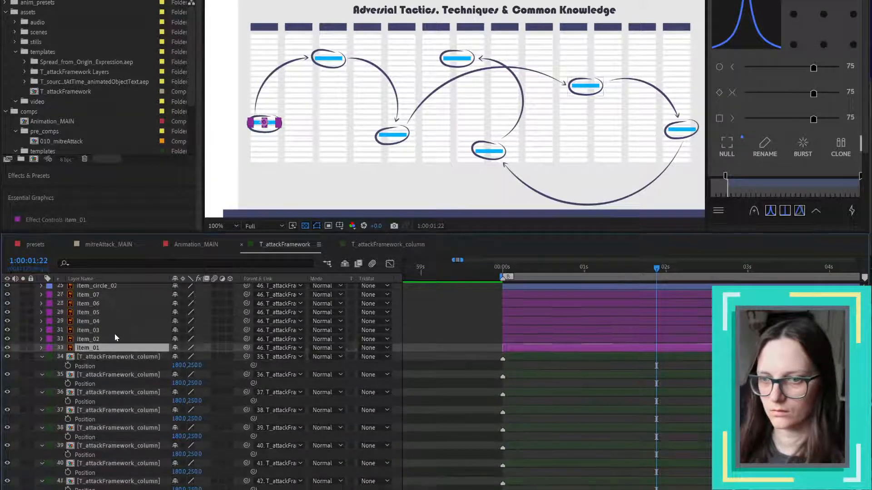
click(152, 459)
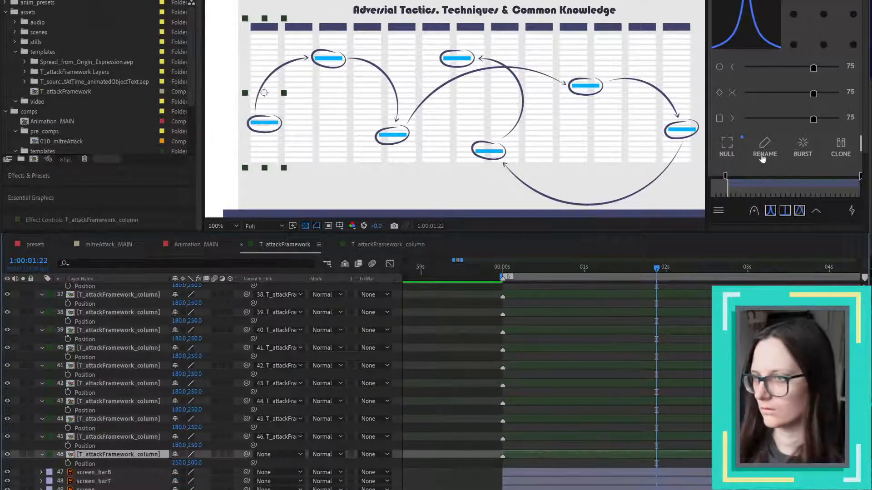
click(727, 146)
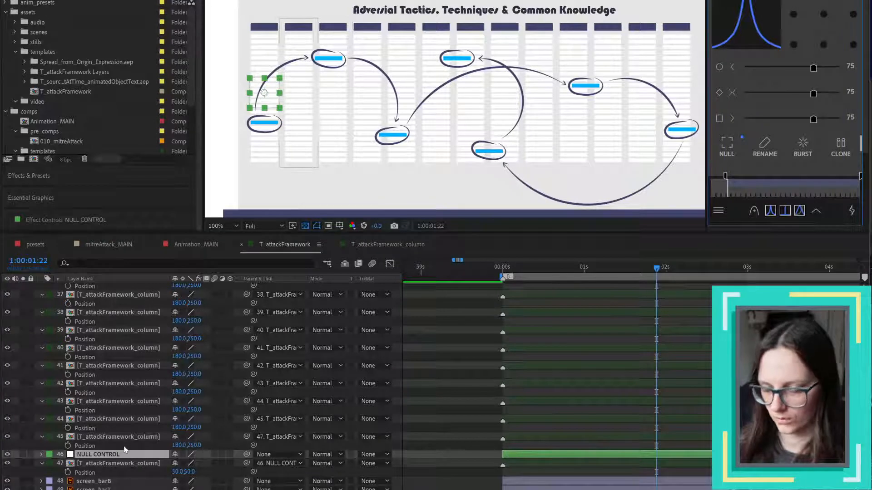
- Rename the null control as CTRL_framework
key(Return)
text(CTRL_)
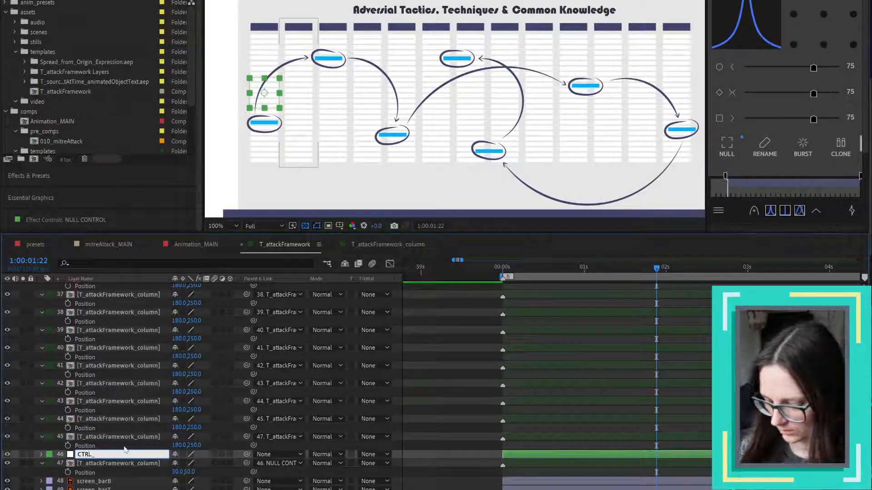
text(framework)
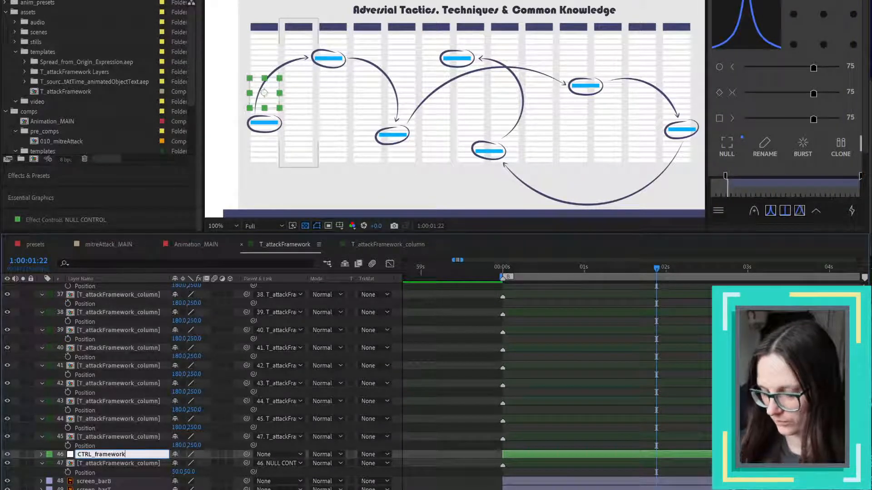
key(Return)
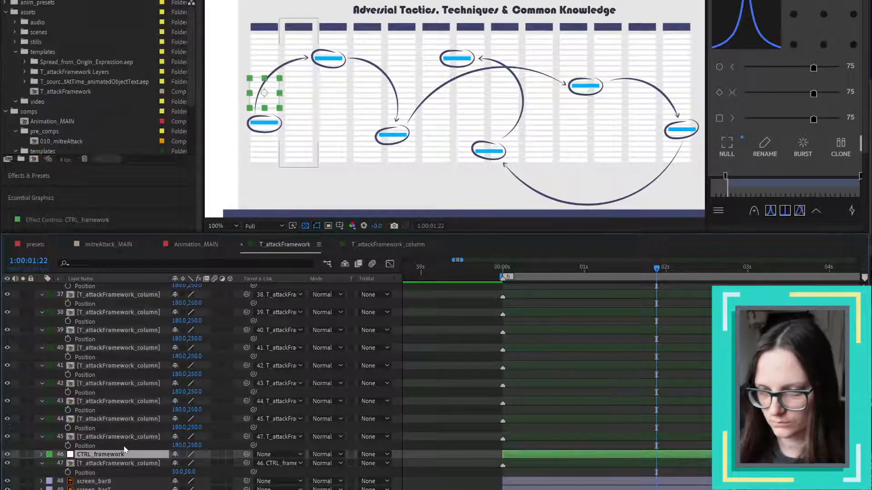
- Reorder the CTRL_framework null in the layer stack so it sits between prof_stick and item_arrow07
key(ctrl+shift+bracketright)
key(ctrl+bracketleft)
key(ctrl+bracketleft)
key(ctrl+bracketleft)
key(ctrl+bracketleft)
key(ctrl+bracketleft)
key(ctrl+bracketleft)
key(ctrl+bracketleft)
key(ctrl+bracketleft)
key(ctrl+bracketleft)
key(ctrl+bracketleft)
key(ctrl+bracketleft)
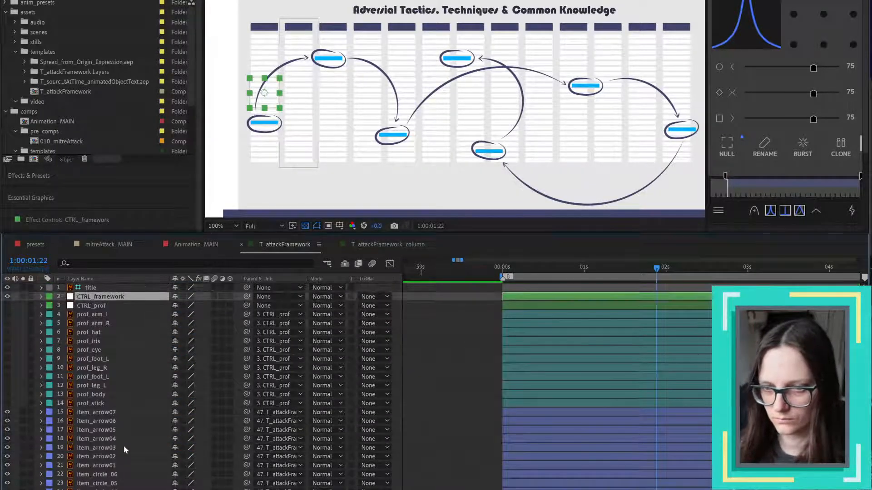
key(ctrl+bracketleft)
key(ctrl+bracketleft)
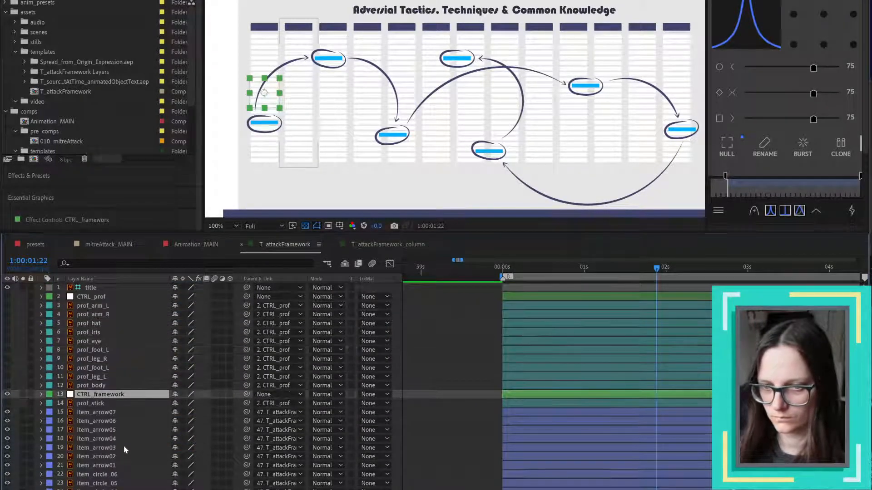
- Nudge CTRL_framework slightly down to give the column row more room below the subtitle
click(105, 412)
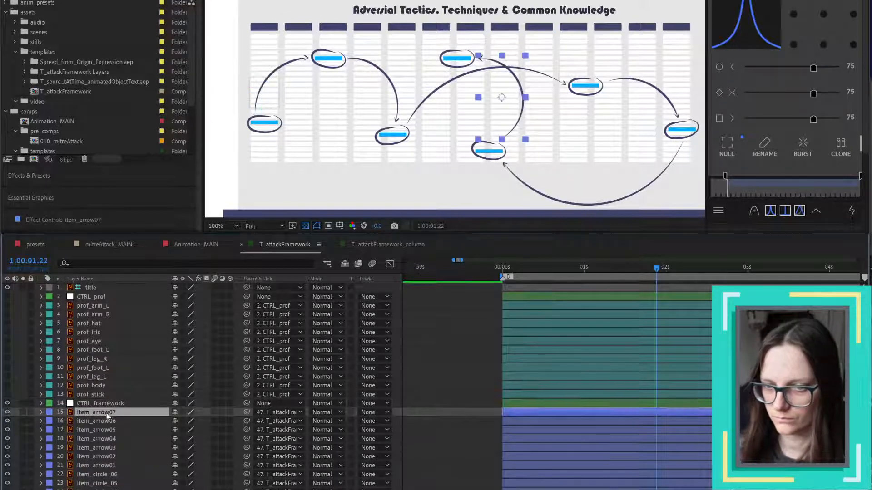
scroll(105, 410, down, 5)
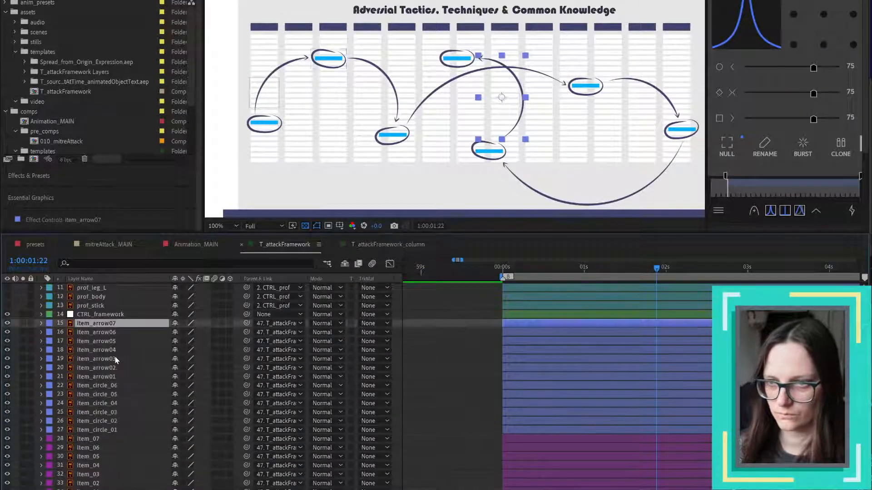
click(113, 315)
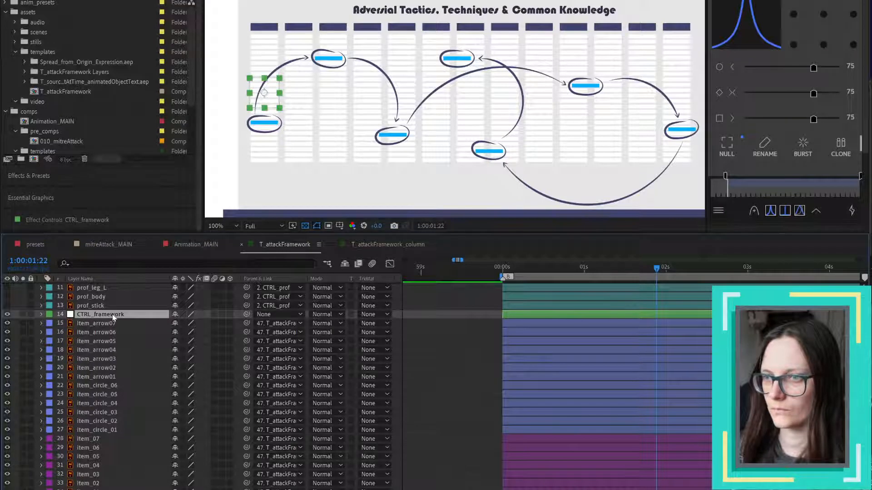
key(shift+Down)
key(shift+Down)
key(shift+Down)
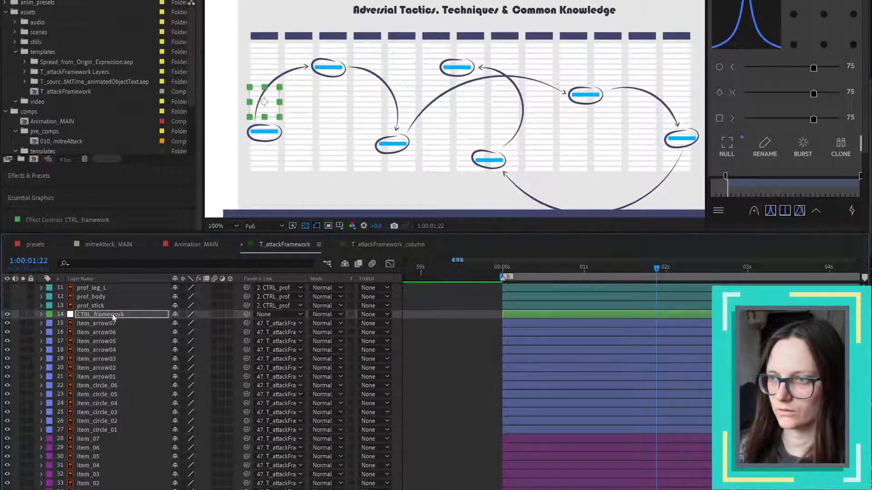
key(shift+Up)
key(shift+Up)
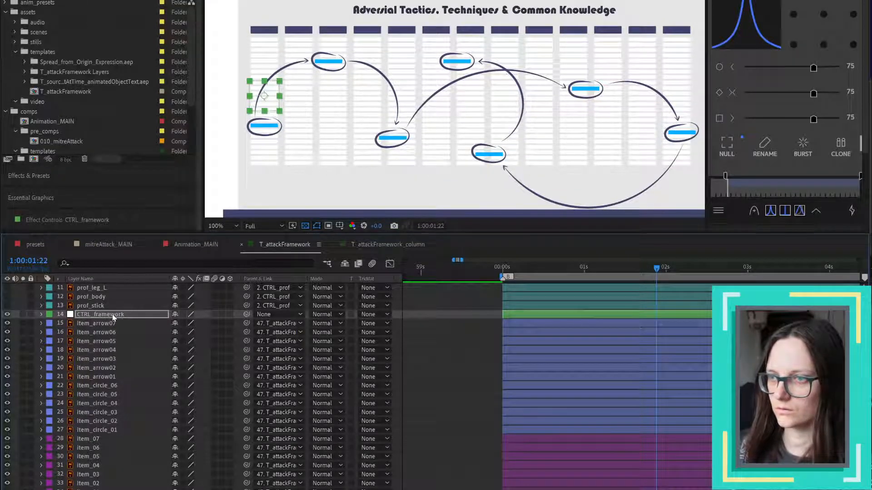
scroll(499, 161, down, 2)
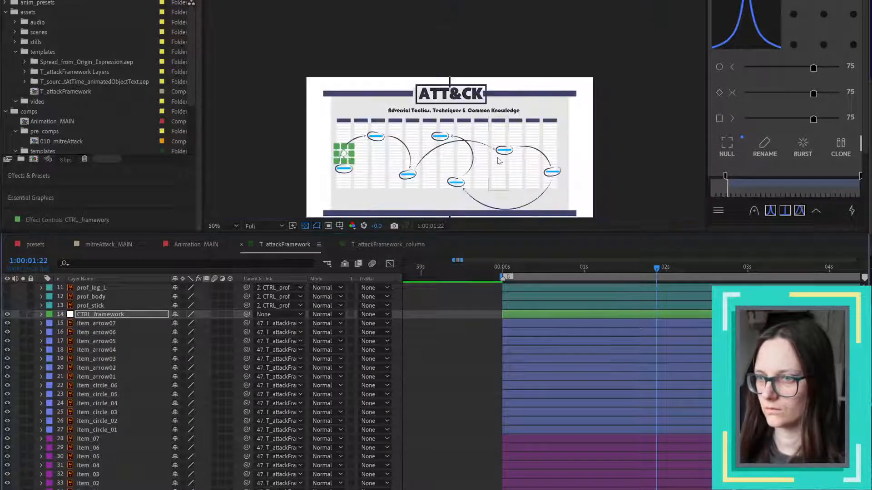
scroll(499, 161, up, 2)
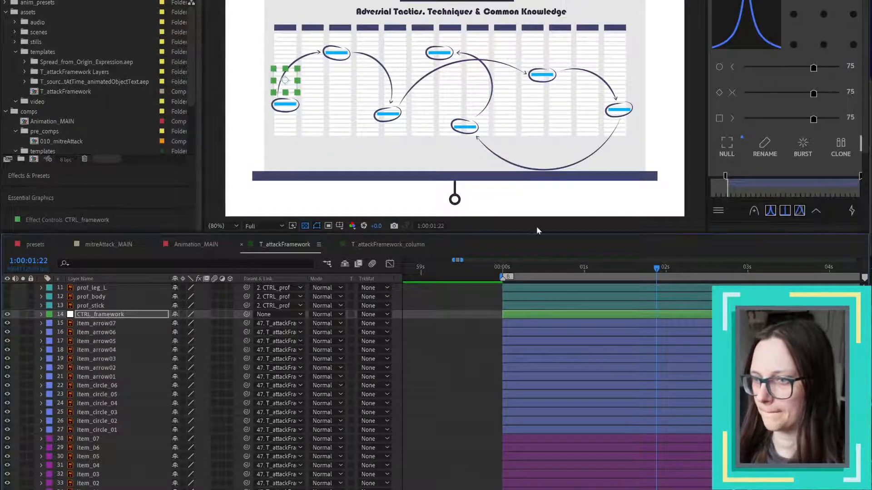
- Adjust the split between the composition viewer and the timeline so the whole board and more layers fit
mouse_move(540, 235)
mouse_down()
mouse_move(540, 248)
mouse_move(541, 238)
mouse_up()
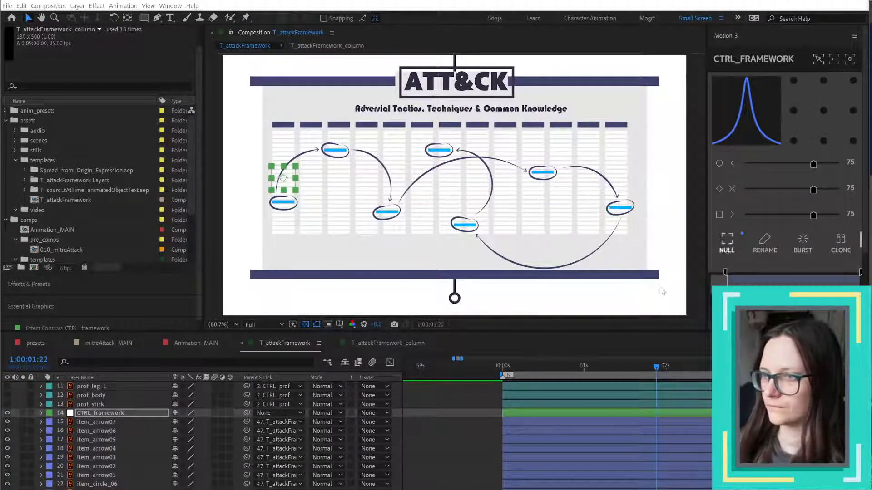
drag(650, 335, 650, 274)
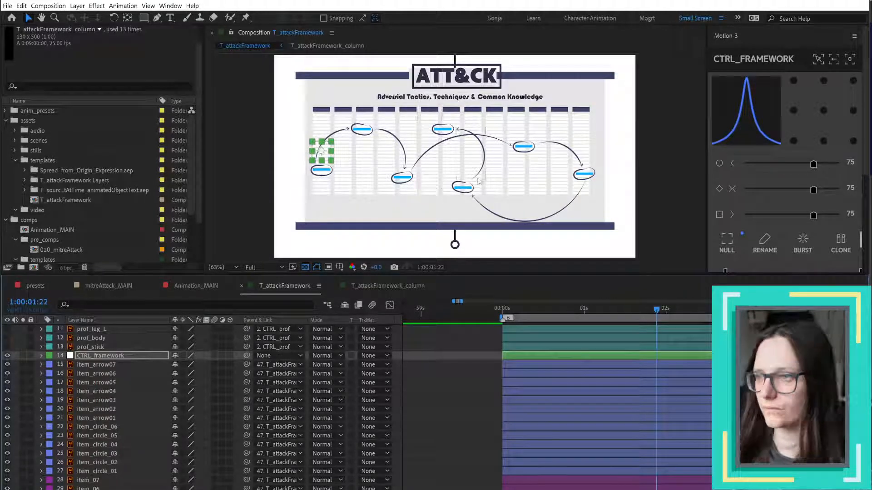
click(722, 18)
click(766, 30)
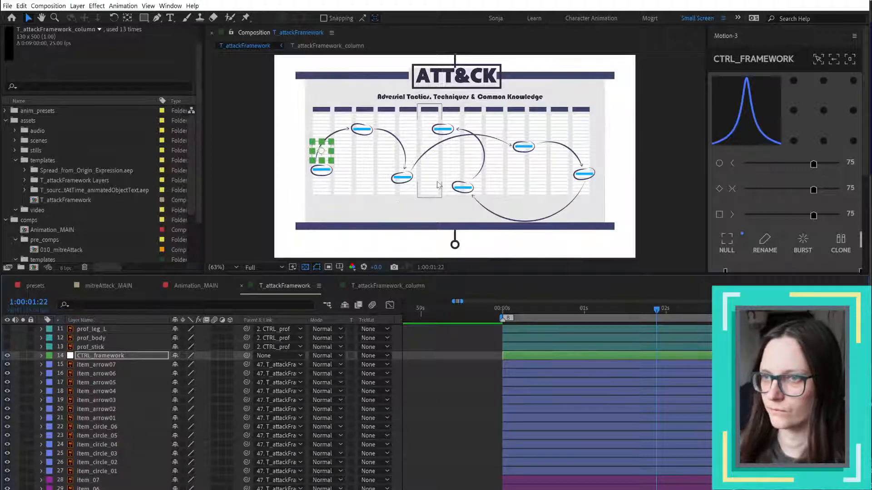
- Nudge CTRL_framework slightly to the right to centre the column row horizontally on the grey board
scroll(468, 188, up, 4)
scroll(469, 191, down, 4)
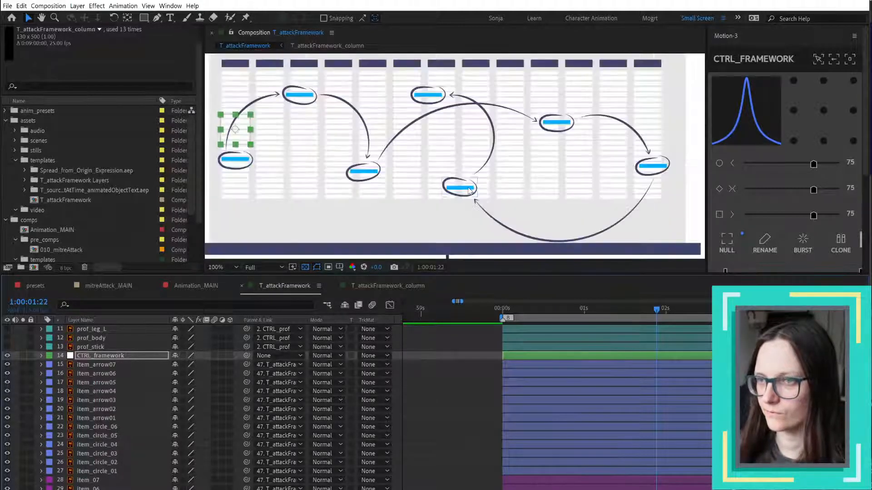
scroll(469, 191, up, 2)
scroll(468, 188, down, 2)
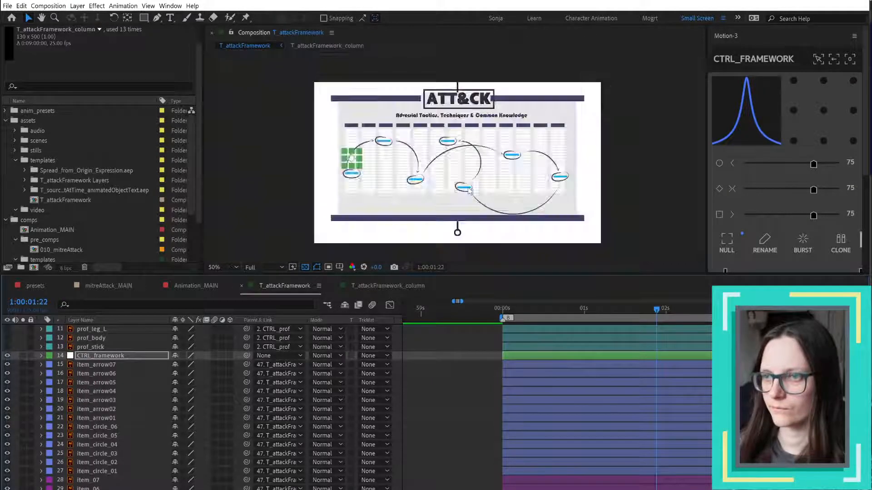
scroll(468, 189, up, 2)
drag(461, 165, 474, 187)
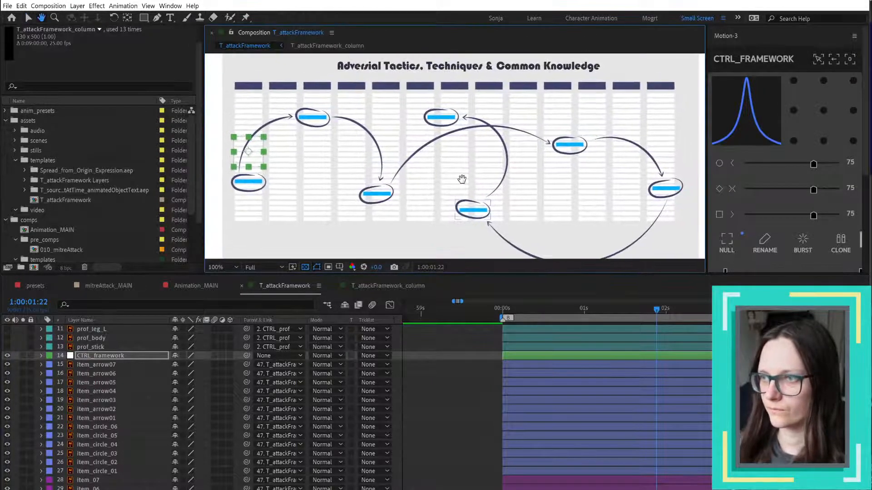
click(132, 357)
key(shift+Right)
key(shift+Right)
key(shift+Right)
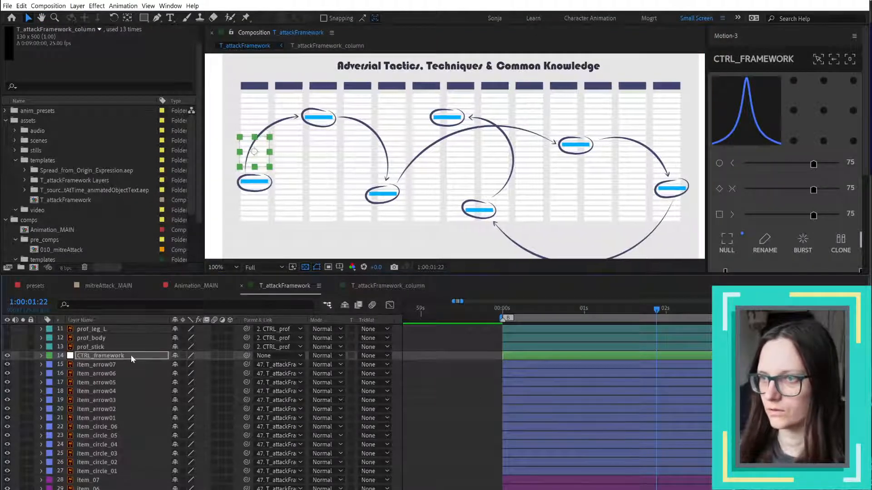
key(shift+Left)
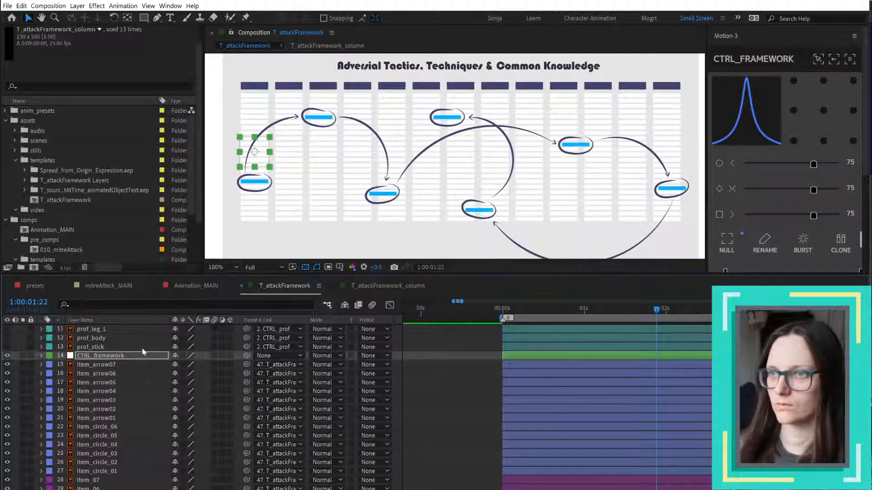
- Nudge CTRL_framework further down to balance the space above and below the columns
scroll(482, 158, down, 2)
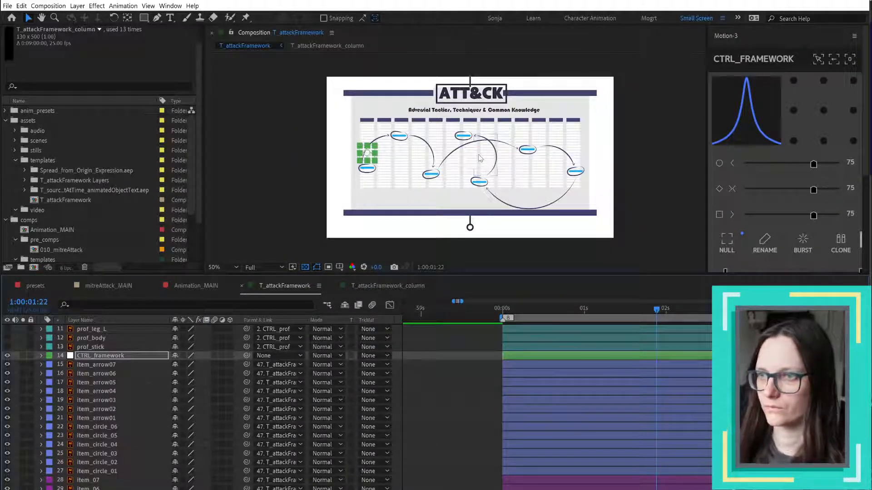
key(shift+Down)
key(shift+Down)
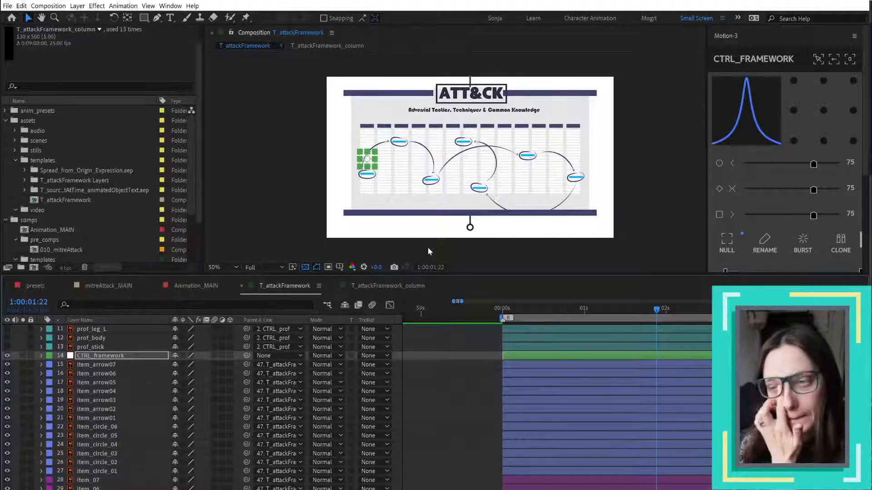
- Move the blue item_02 bar slightly right and up so it lines up with a row in the third column
scroll(400, 142, up, 4)
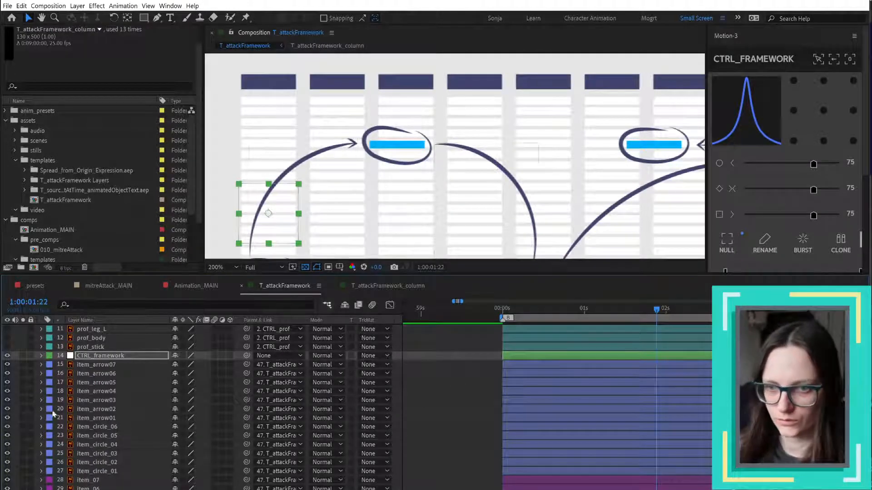
click(100, 472)
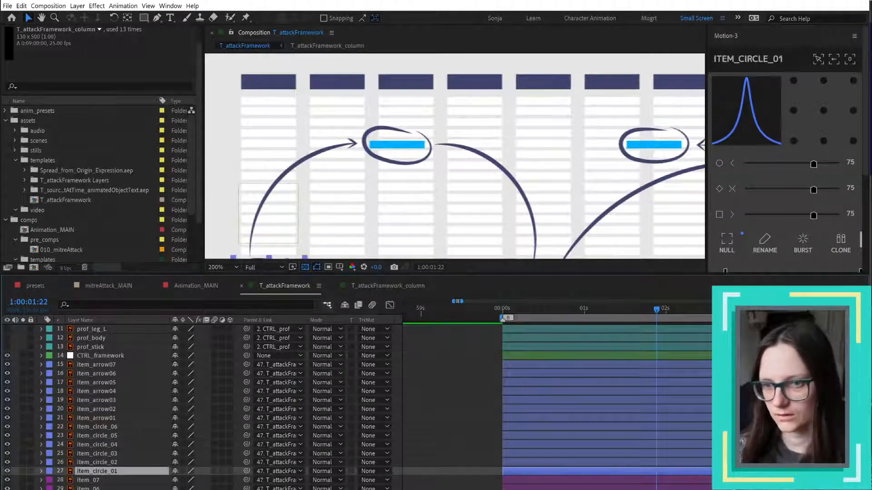
click(399, 153)
click(398, 144)
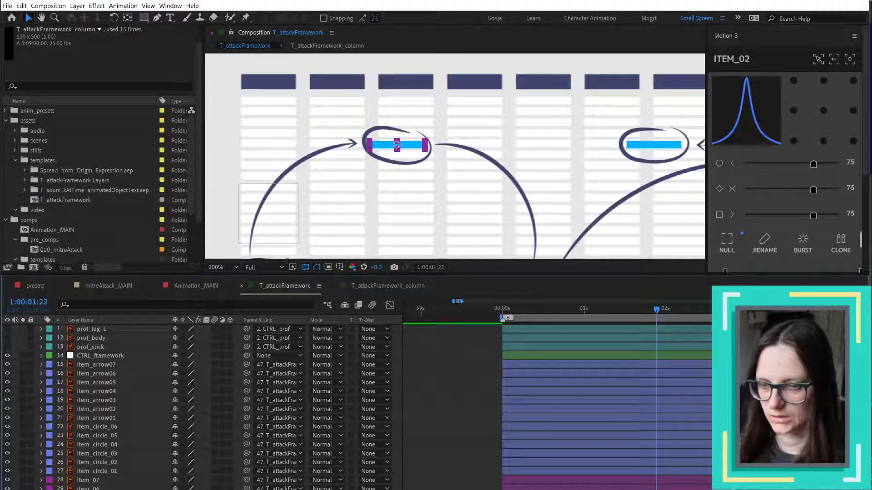
drag(397, 147, 406, 145)
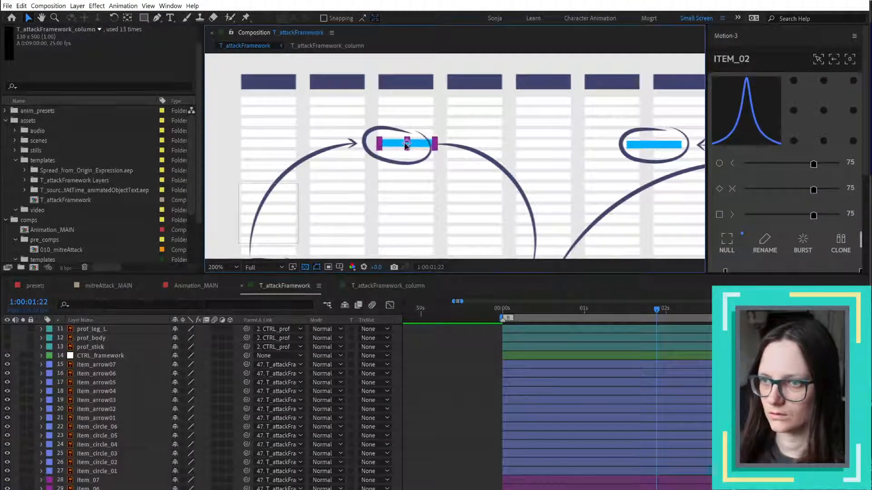
scroll(405, 145, up, 4)
scroll(406, 144, down, 1)
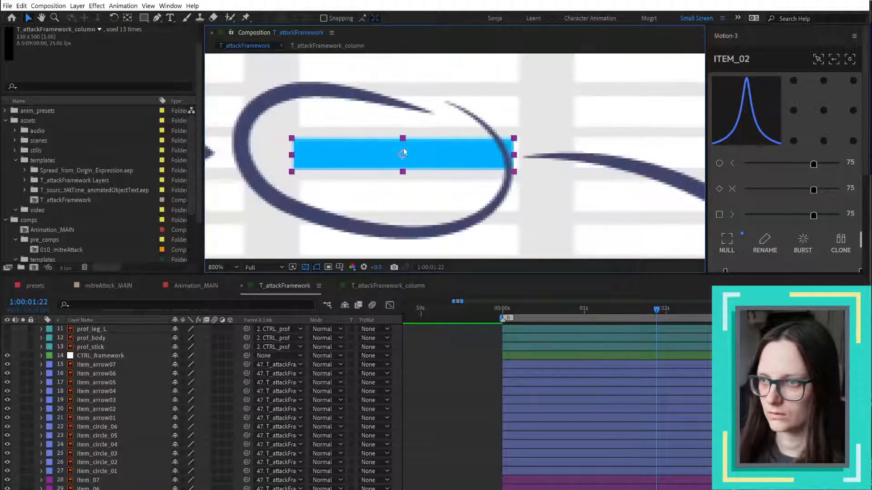
drag(402, 155, 407, 155)
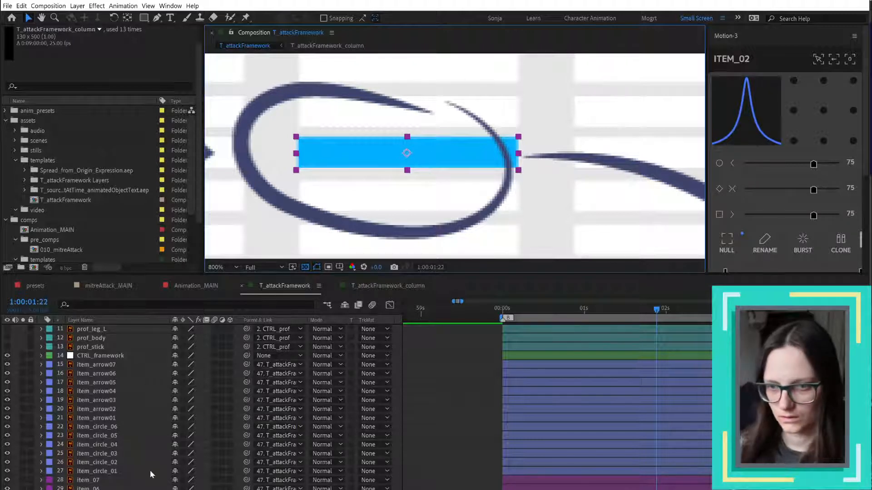
- Move the item_circle_02 ellipse slightly right so it is centred around the blue item_02 bar in the third column
scroll(470, 159, down, 4)
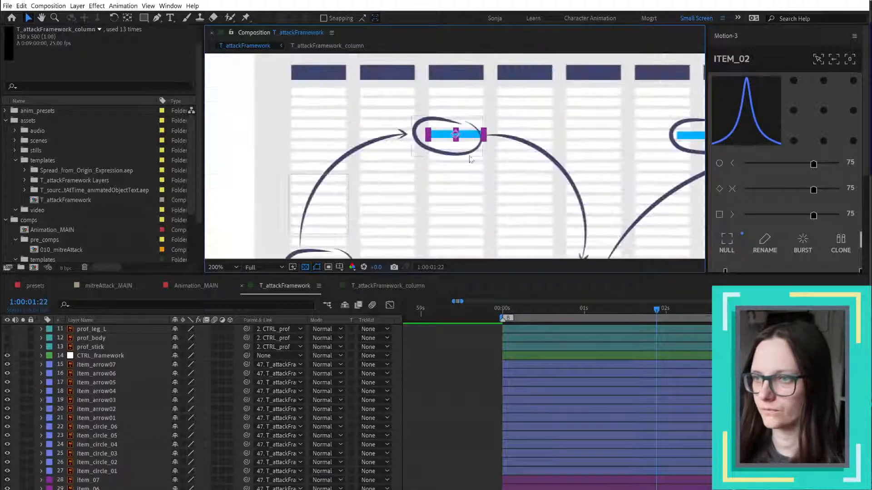
click(474, 151)
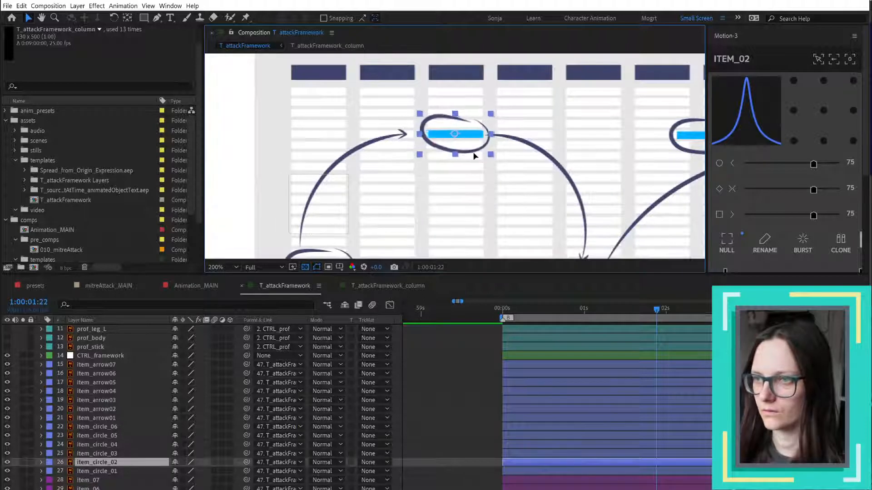
key(Left)
key(Left)
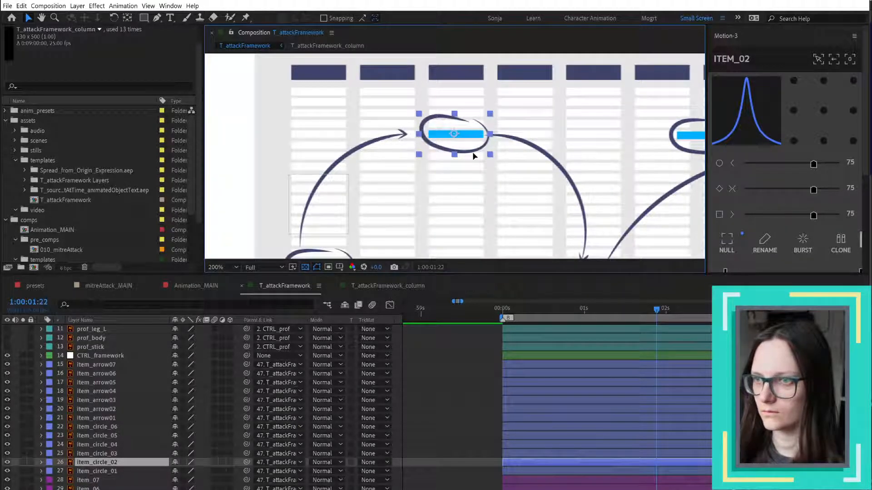
- Move the item_circle_03 ellipse right and slightly up so it surrounds the fifth column
key(h)
drag(483, 220, 348, 154)
key(v)
click(479, 230)
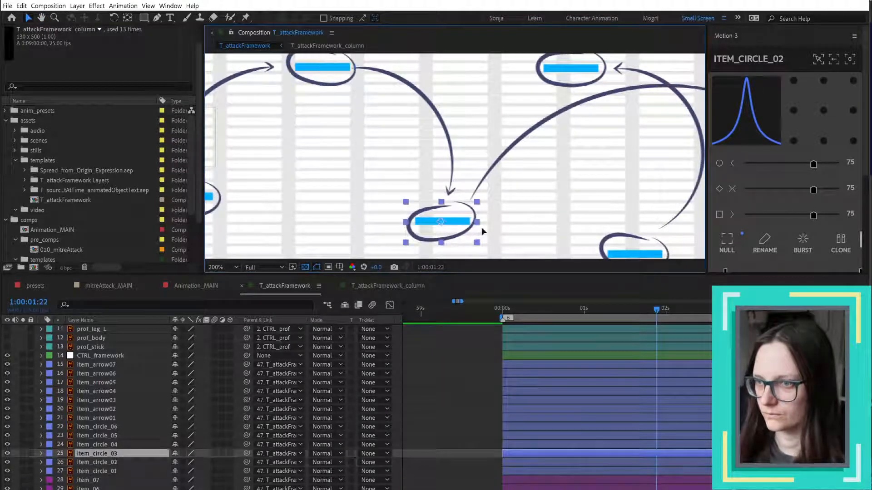
drag(482, 229, 492, 225)
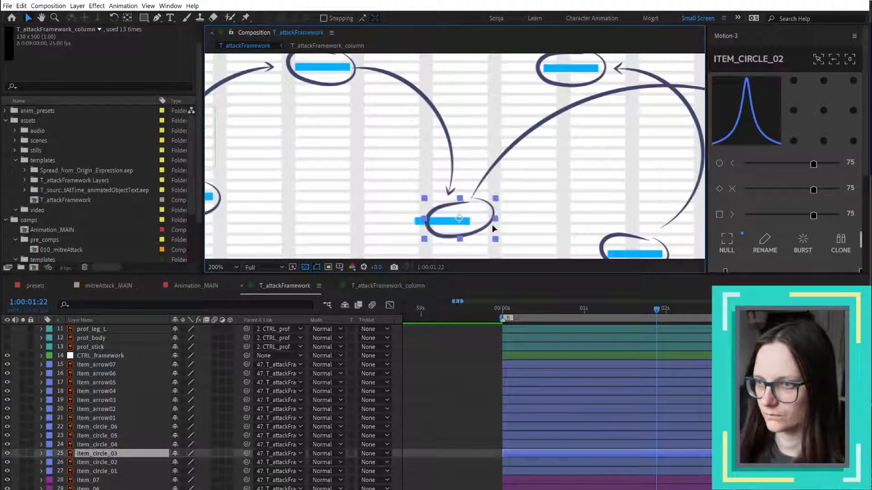
- Move the blue item_03 bar right into the fifth column and line it up with a row inside its ellipse
click(431, 221)
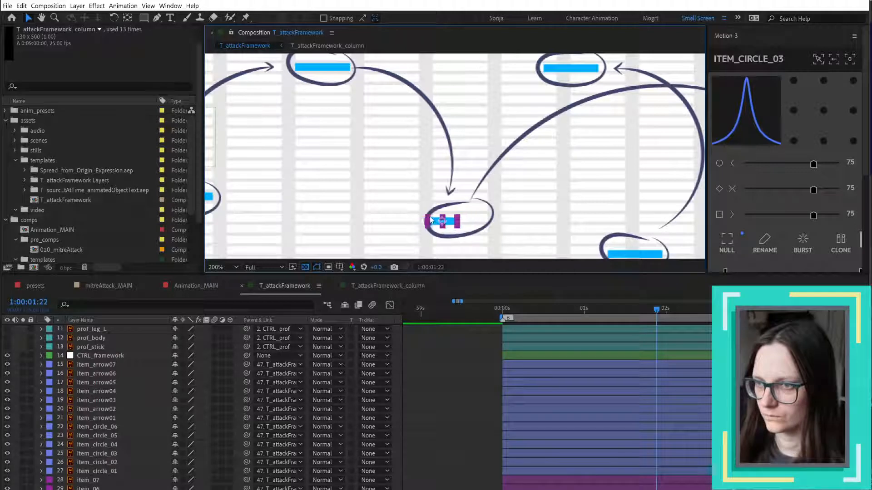
drag(430, 217, 460, 218)
key(ctrl+z)
scroll(459, 219, up, 4)
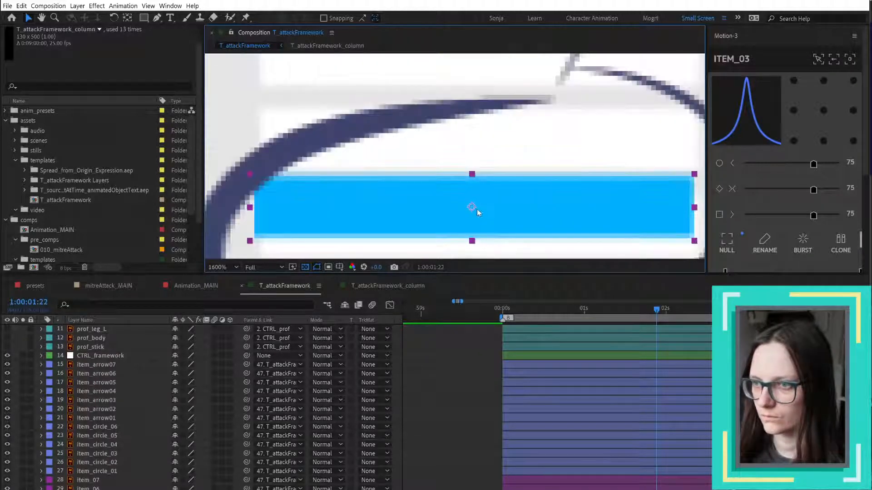
drag(479, 212, 481, 221)
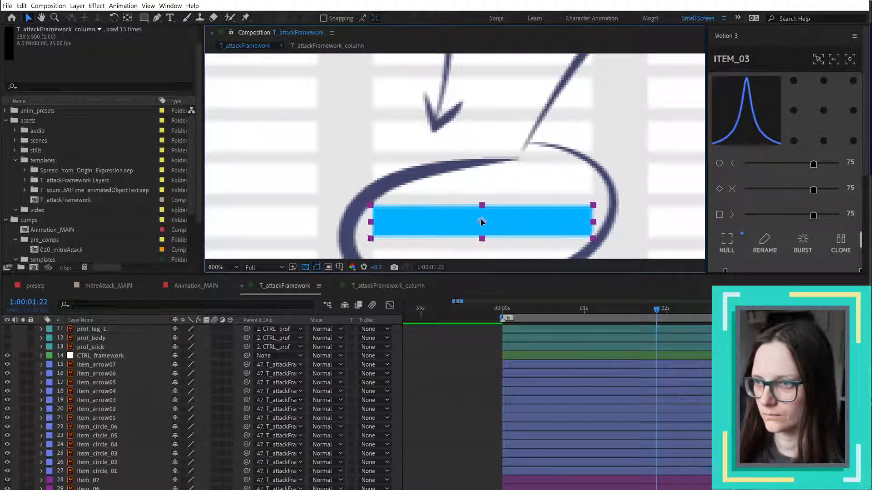
- Select item_arrow07 together with the ellipses at its two ends, item_arrow01 and item_circle_06
scroll(509, 213, down, 4)
scroll(509, 217, down, 1)
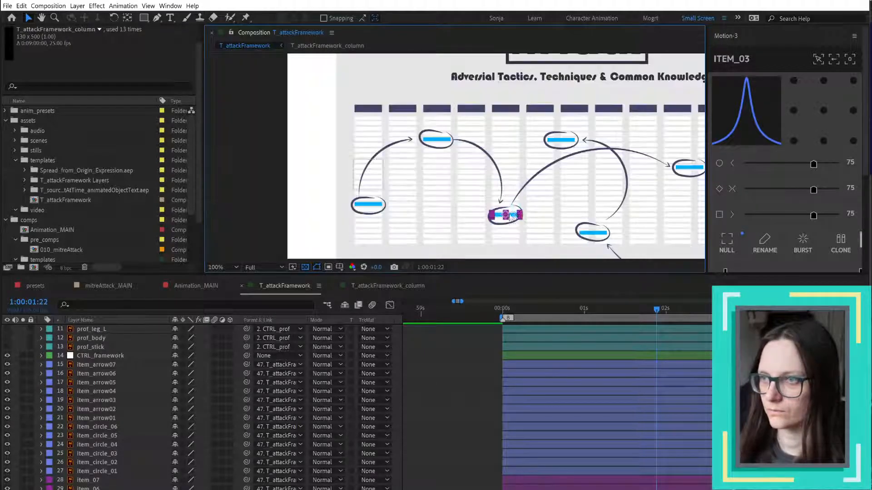
key(space)
drag(604, 168, 529, 189)
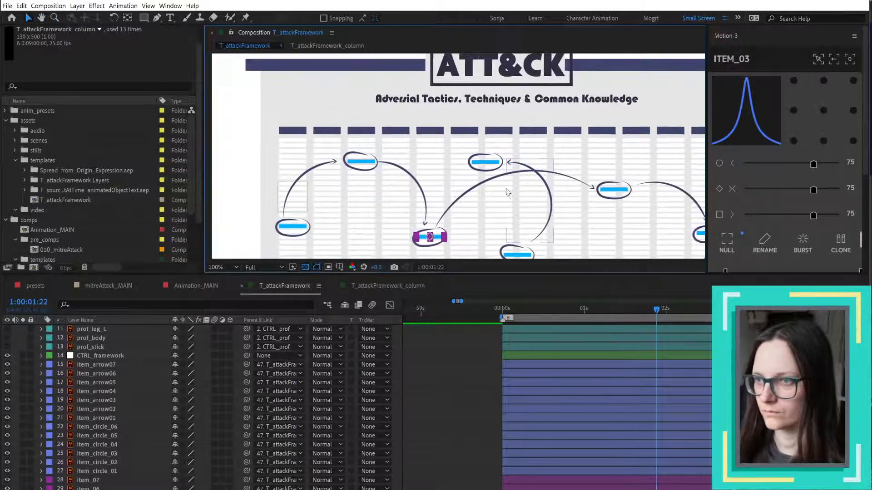
scroll(504, 191, up, 2)
scroll(513, 170, down, 2)
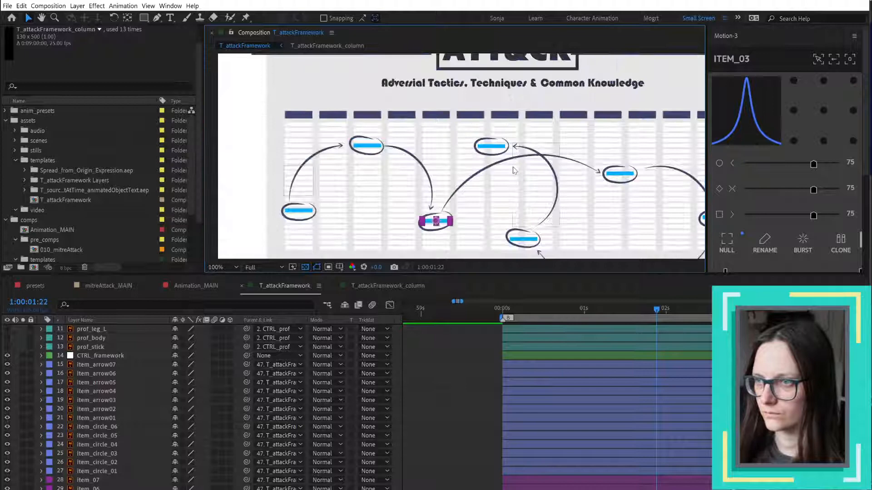
click(559, 188)
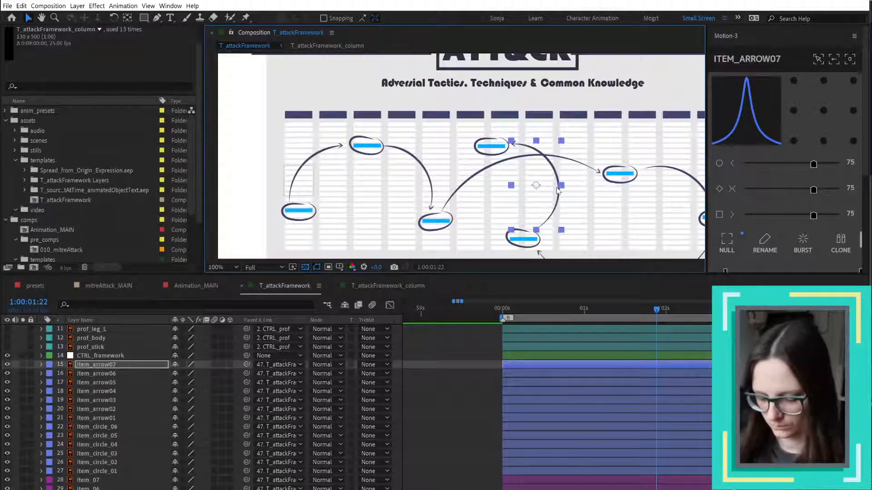
shift+click(495, 149)
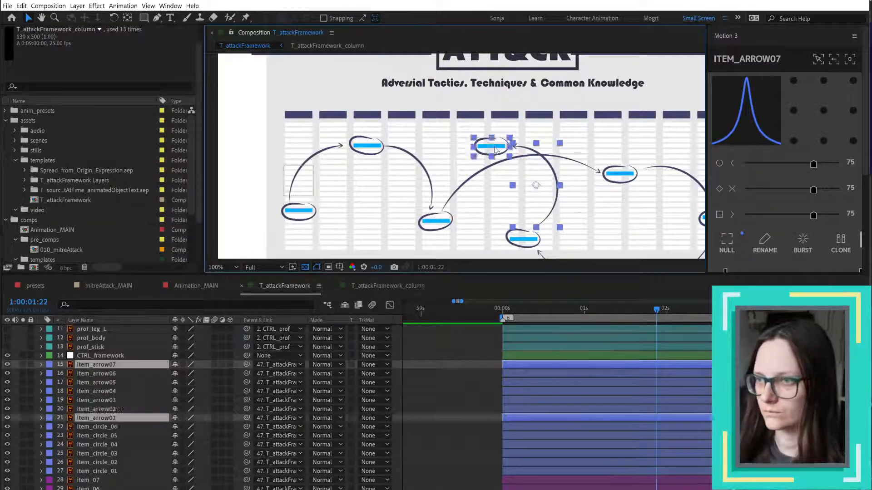
shift+click(523, 238)
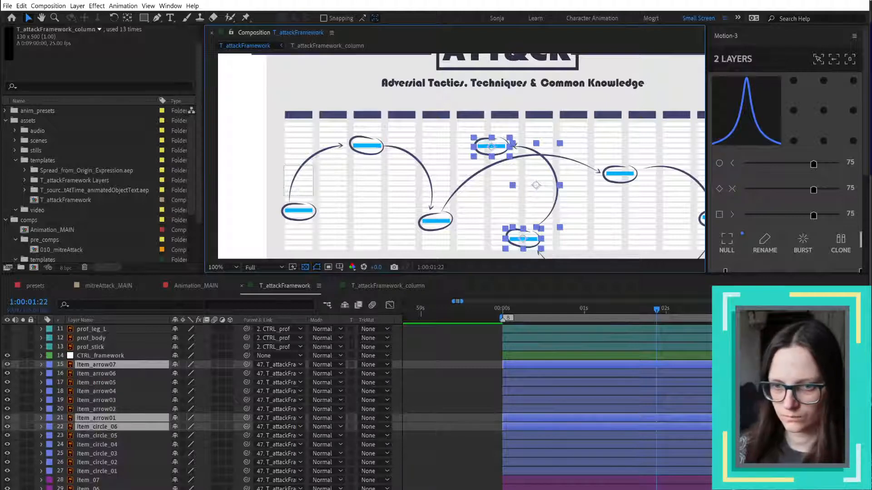
- Add the item_06 and item_07 bars to the selected circles and arrows and move the group right onto the neighbouring column
shift+click(367, 145)
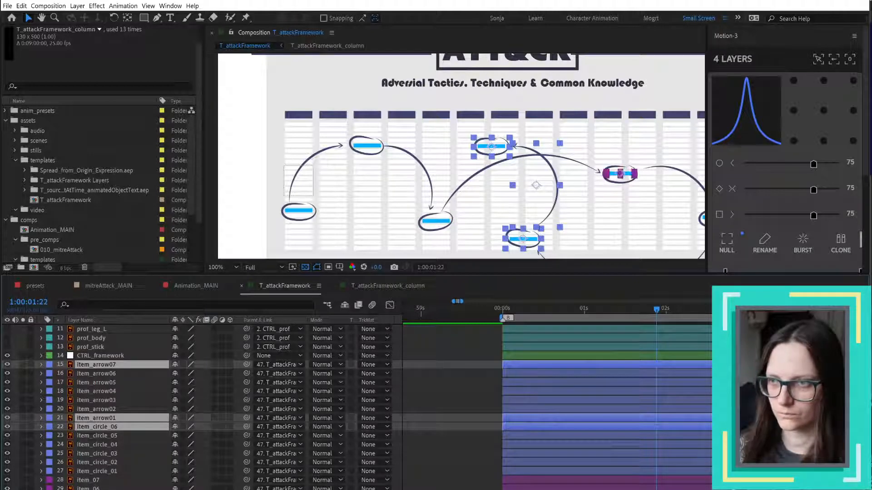
shift+click(620, 173)
ctrl+click(97, 481)
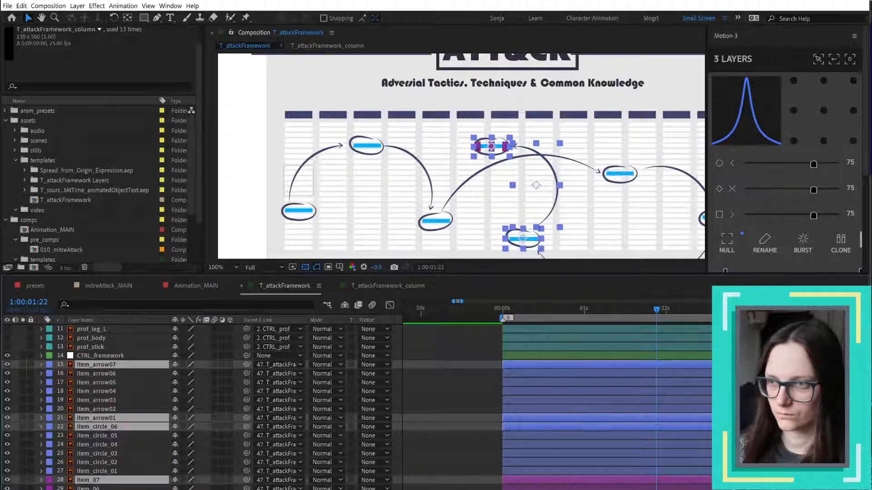
scroll(505, 145, up, 4)
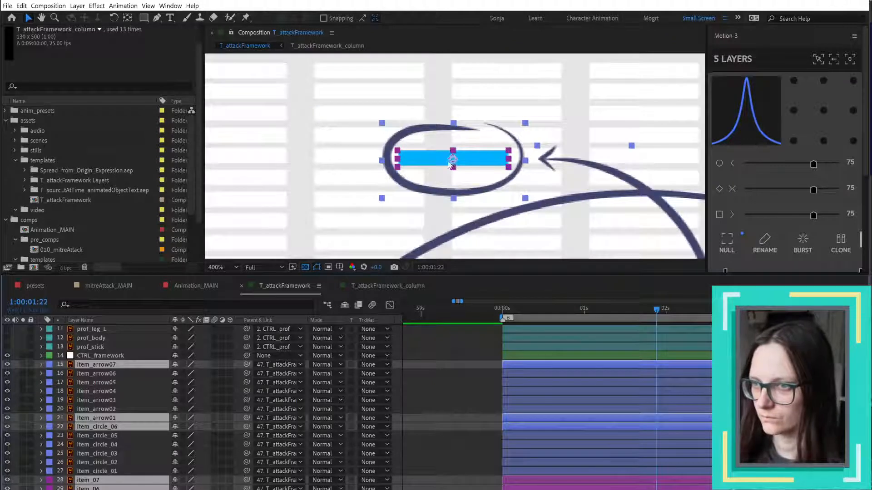
drag(453, 160, 508, 159)
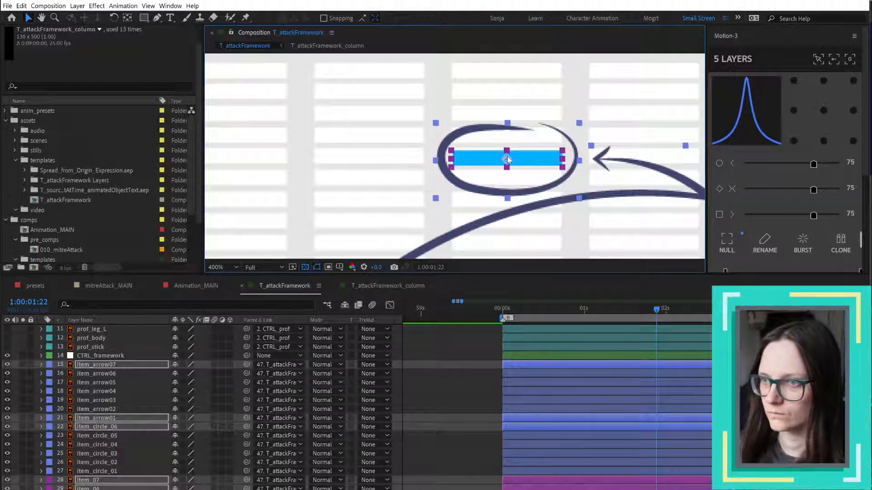
- Nudge the selected group slightly left and up so the upper circled bar lines up with a row in its column
key(Left)
key(Left)
key(Up)
key(Up)
key(Up)
key(Up)
key(Up)
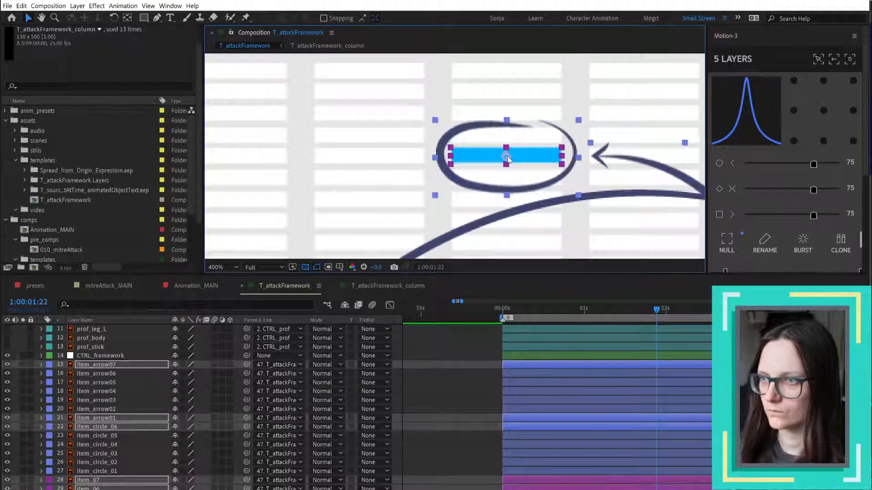
- Nudge only item_06 and item_circle_06 right and up so the lower circled bar lines up with its column and row
scroll(544, 164, down, 2)
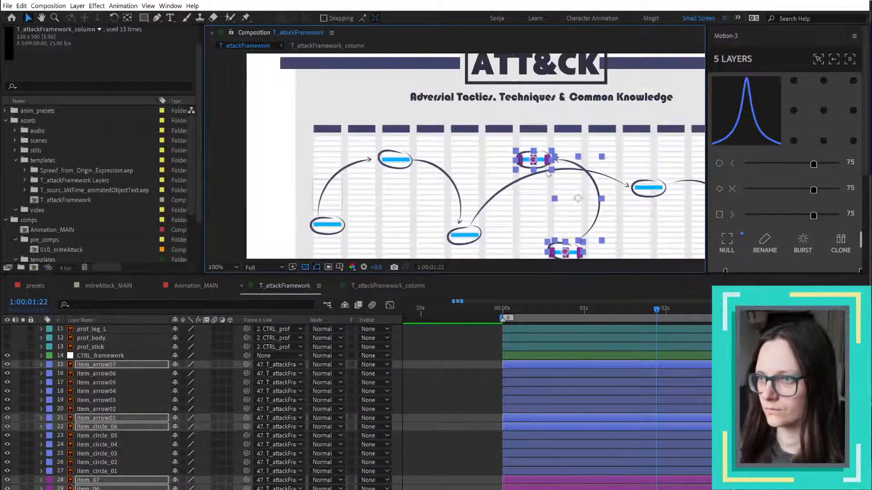
drag(617, 247, 615, 188)
scroll(574, 200, up, 2)
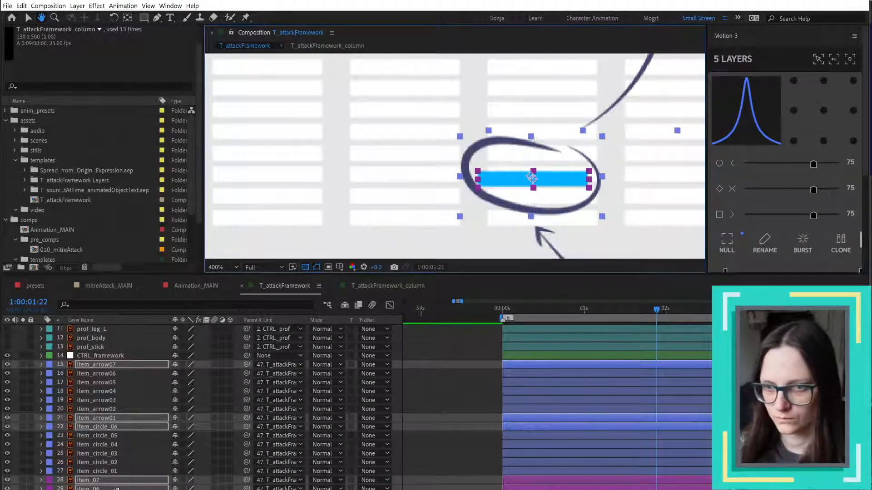
key(v)
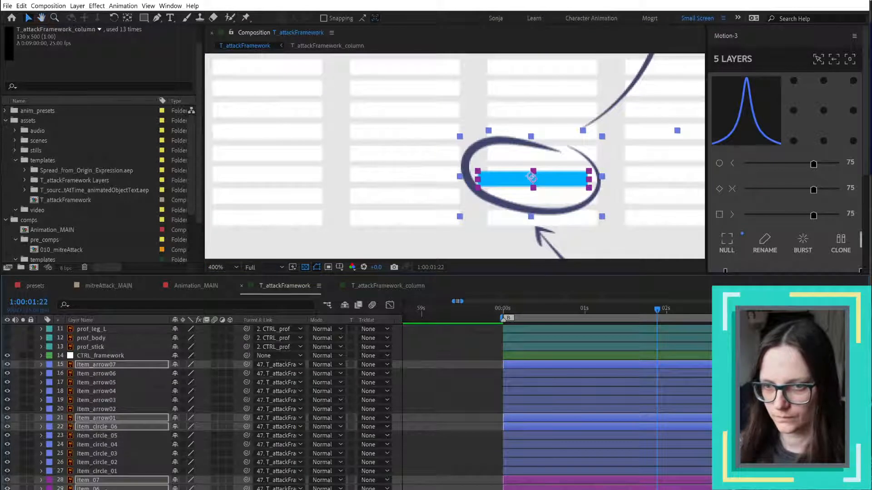
click(109, 488)
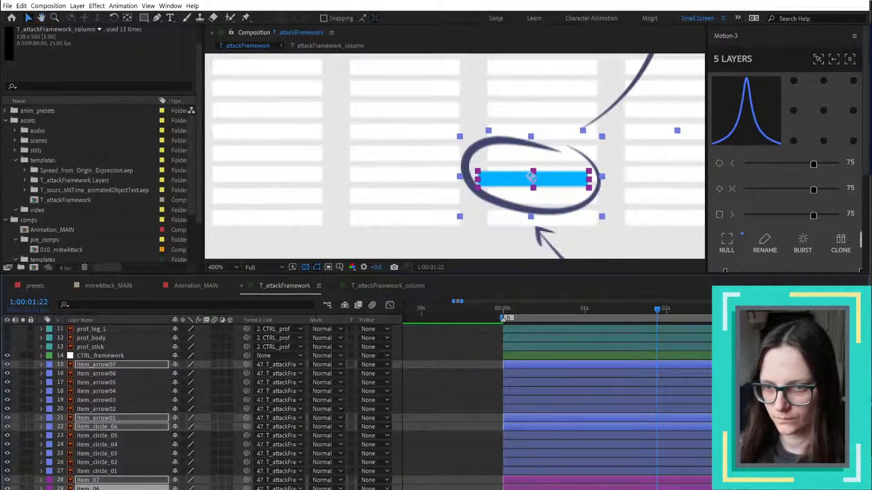
ctrl+click(116, 428)
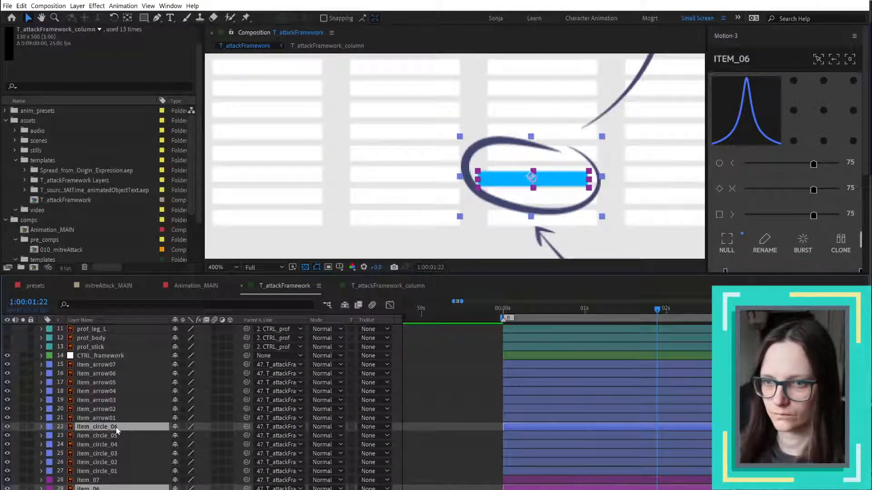
ctrl+click(112, 374)
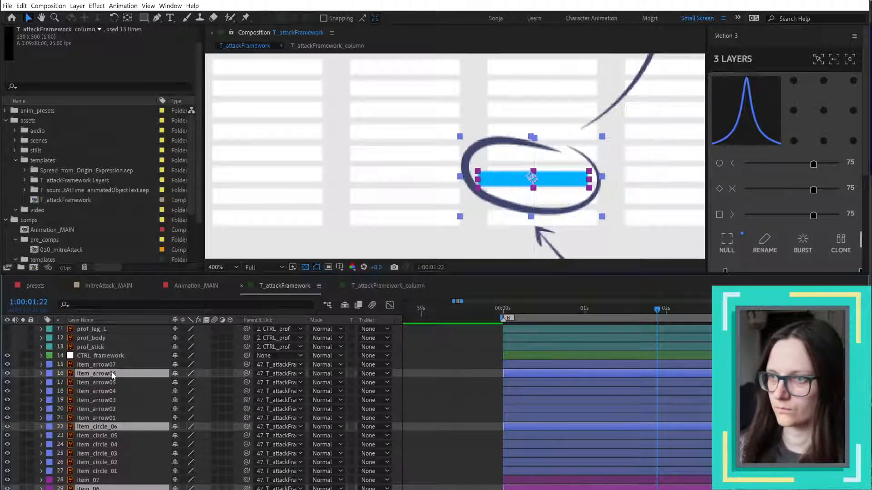
ctrl+click(113, 375)
key(Right)
key(Right)
key(Right)
key(Right)
key(Right)
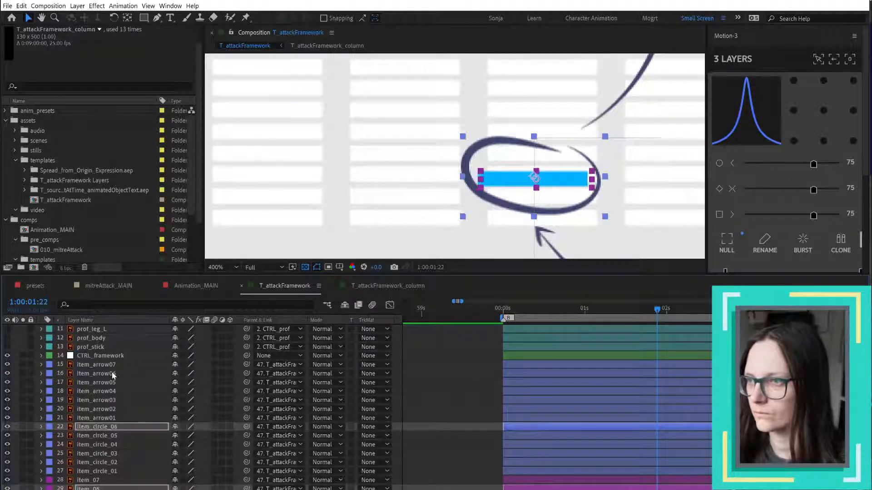
key(Up)
key(Up)
key(Up)
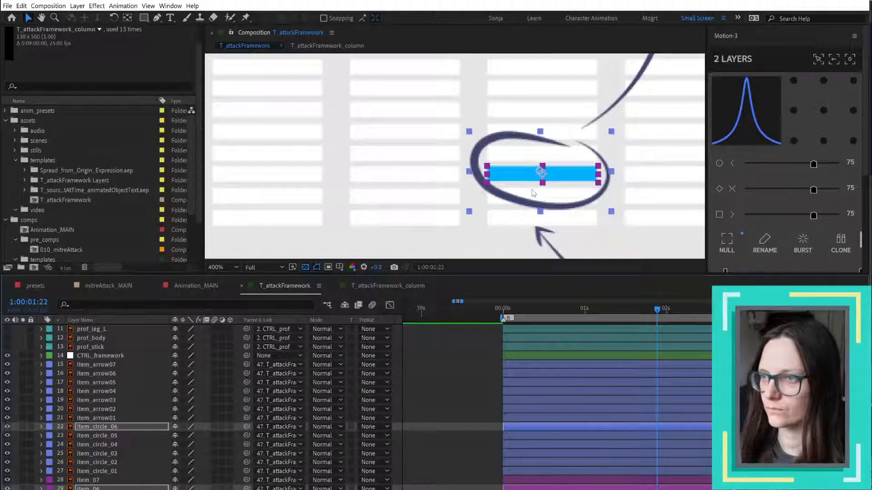
- Shift the item_arrow04 curve slightly left and up between its two circled items
scroll(534, 193, down, 4)
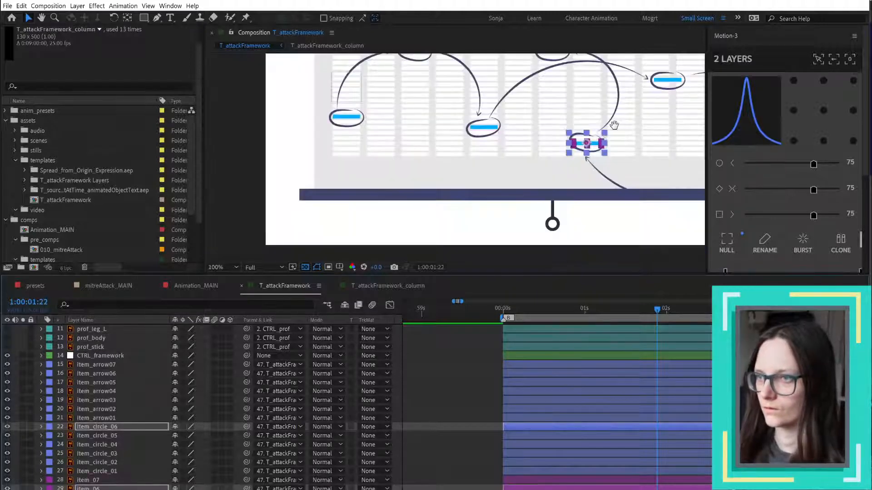
drag(526, 186, 508, 202)
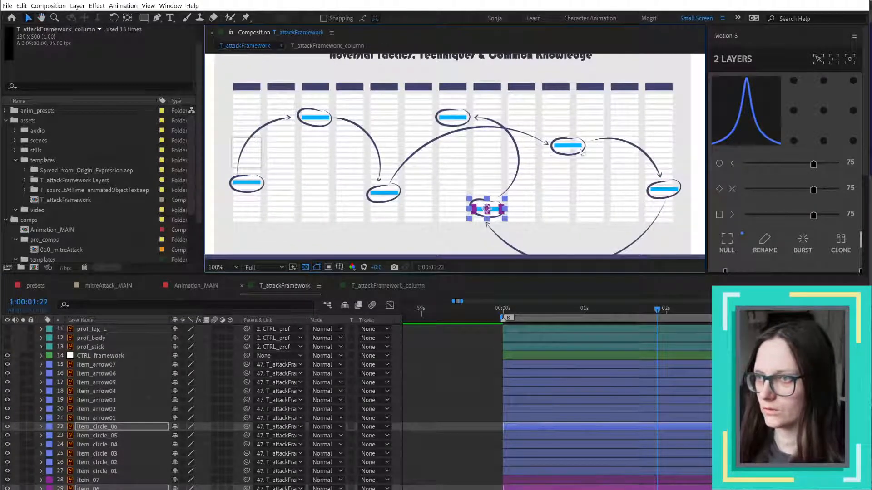
scroll(576, 132, up, 4)
scroll(573, 127, down, 4)
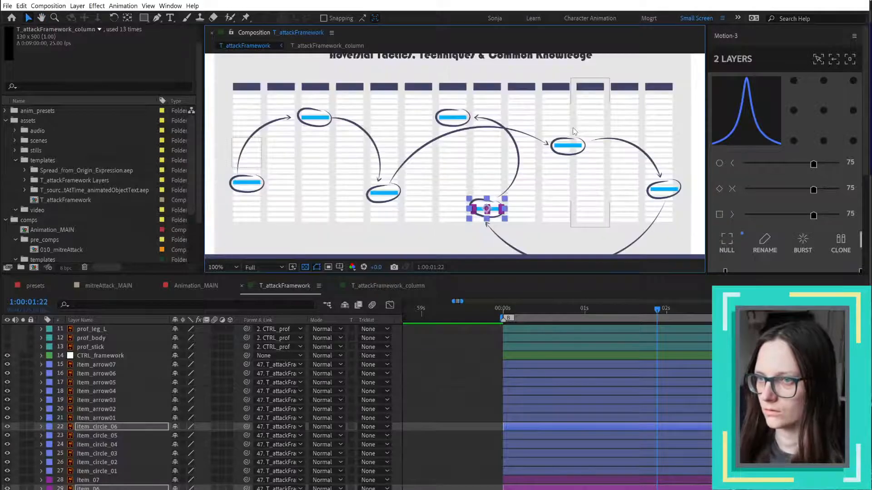
click(531, 141)
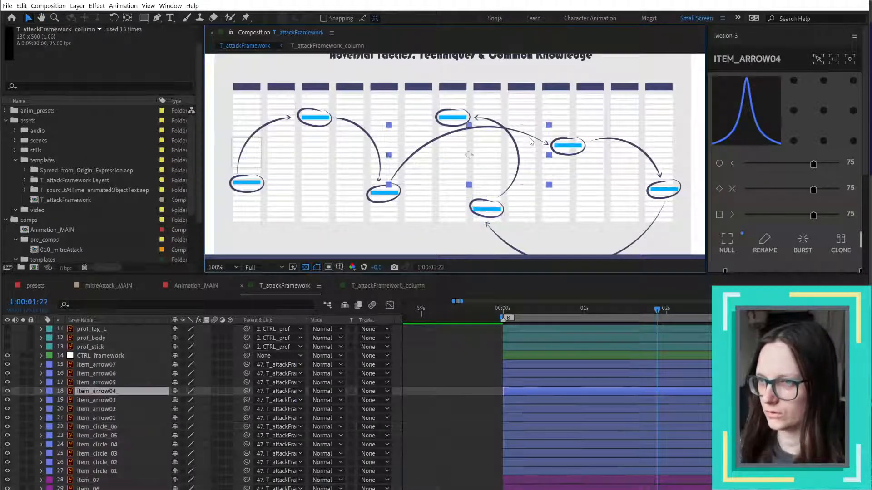
key(shift+Left)
key(shift+Up)
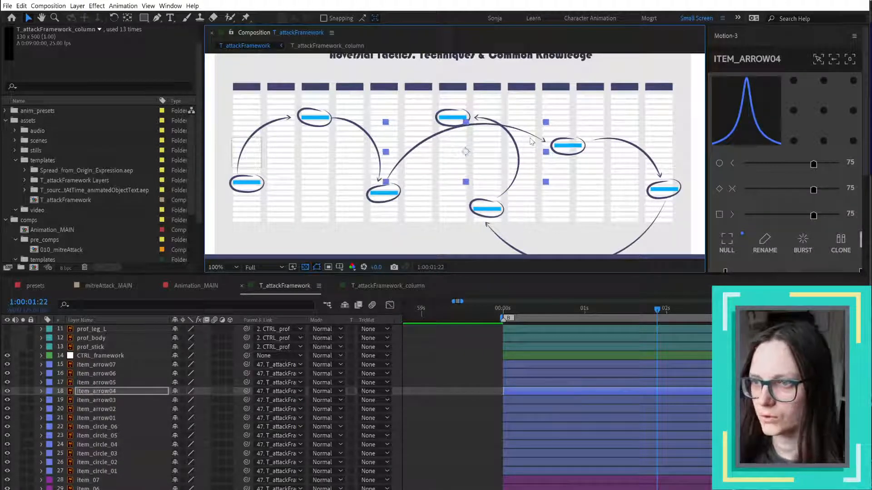
- Move item_circle_04 left so it sits around the adjacent column
scroll(567, 141, up, 2)
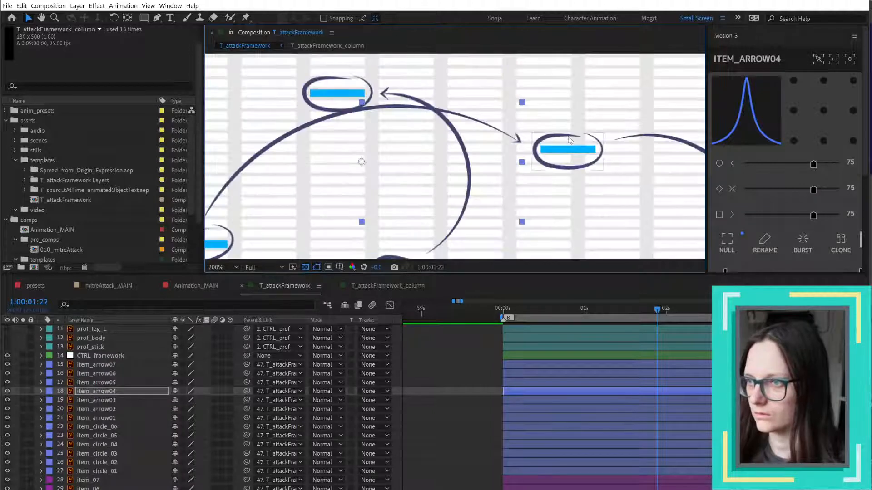
click(573, 138)
key(shift+Left)
key(shift+Left)
key(shift+Left)
key(shift+Left)
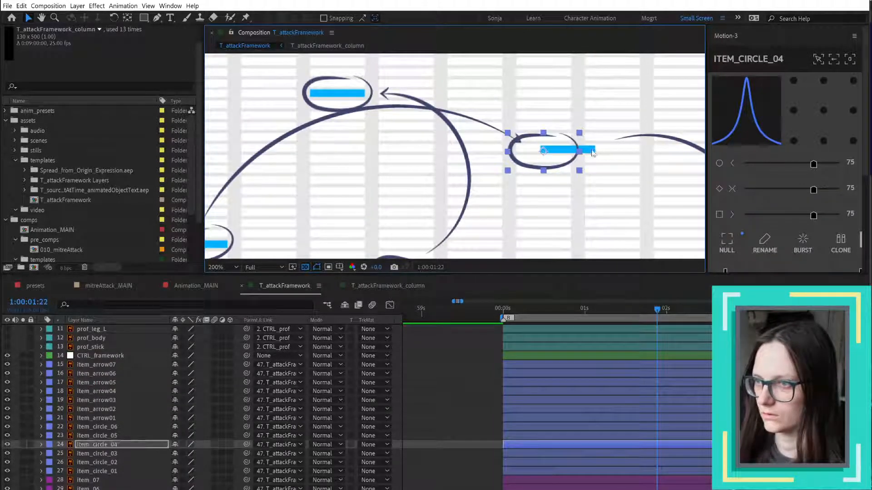
- Move the item_04 bar left inside item_circle_04 and nudge it up and left to fit the column and row
drag(592, 151, 571, 152)
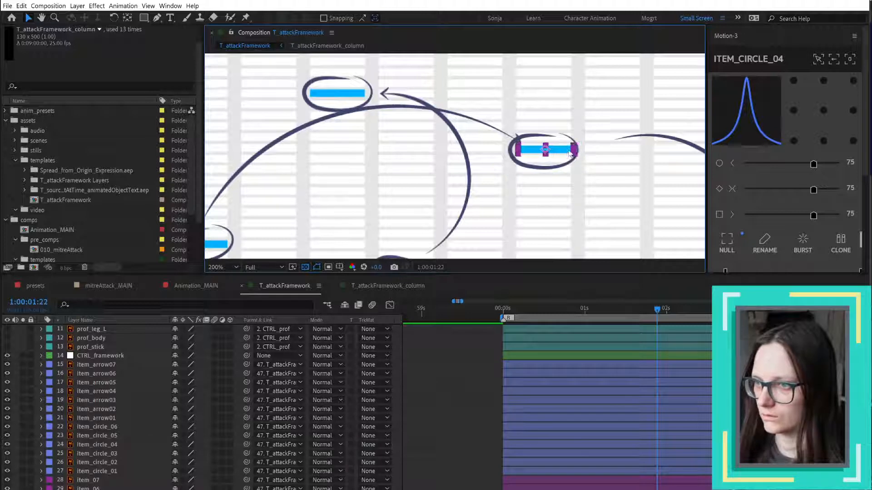
scroll(570, 149, up, 3)
key(Up)
key(Up)
key(Up)
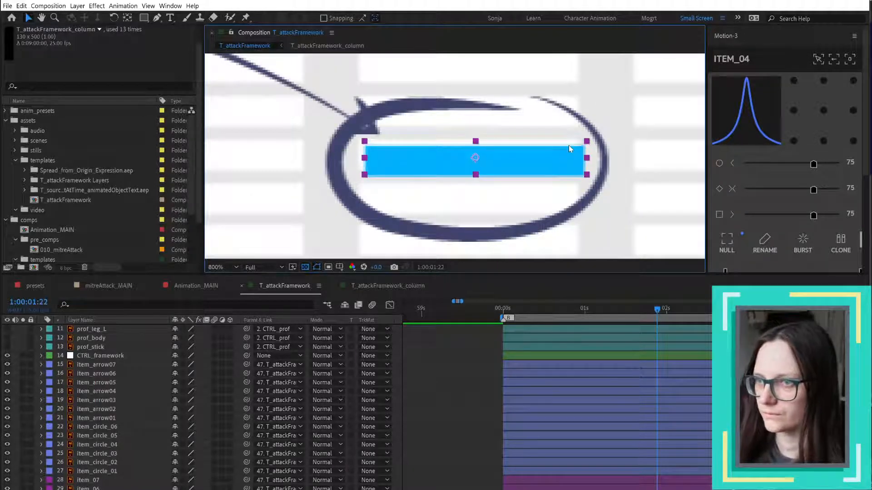
key(Left)
key(Left)
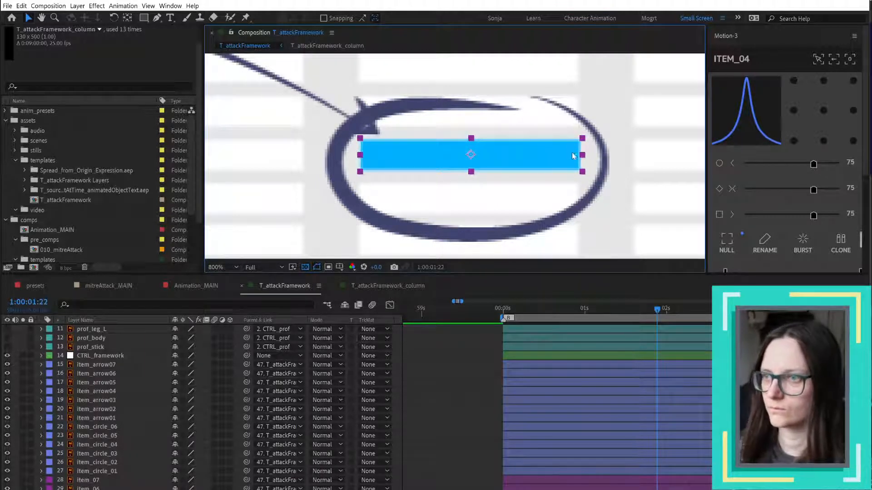
- Move item_circle_04 slightly up so it is centred around the item_04 bar
scroll(568, 145, down, 2)
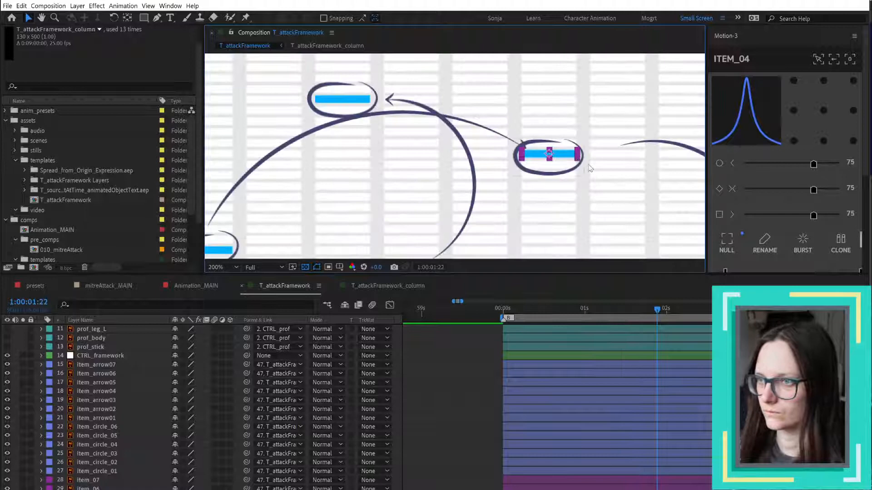
click(565, 174)
drag(565, 174, 566, 171)
key(Return)
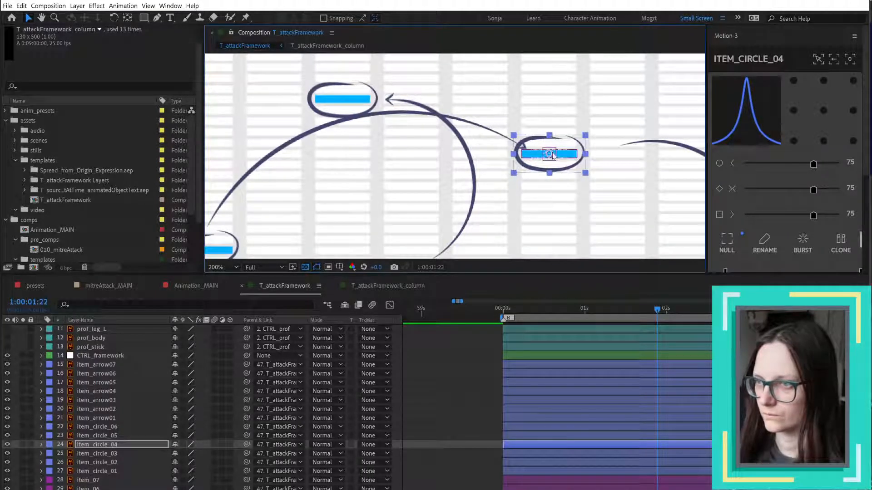
scroll(567, 179, down, 2)
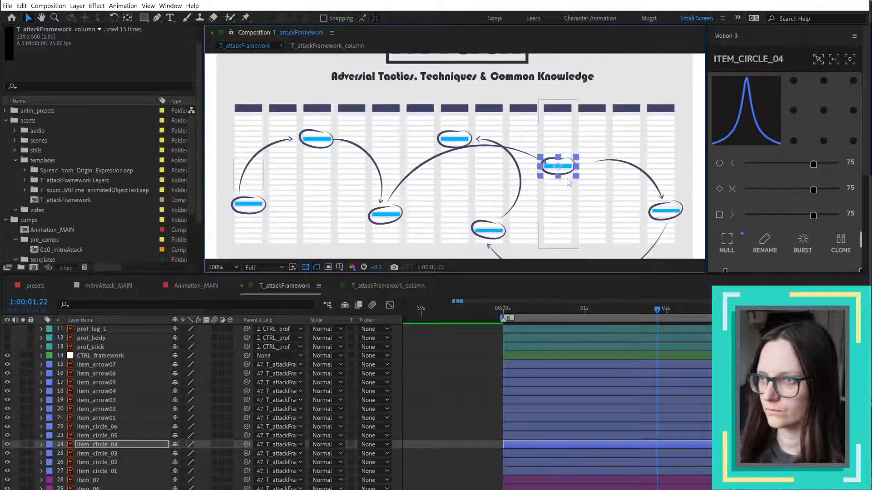
click(401, 190)
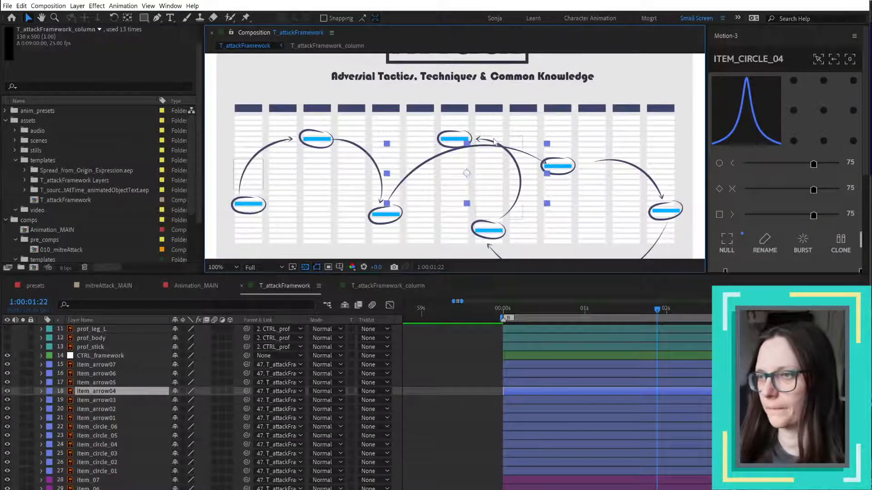
mouse_move(438, 160)
mouse_down()
mouse_move(426, 159)
mouse_move(438, 160)
mouse_up()
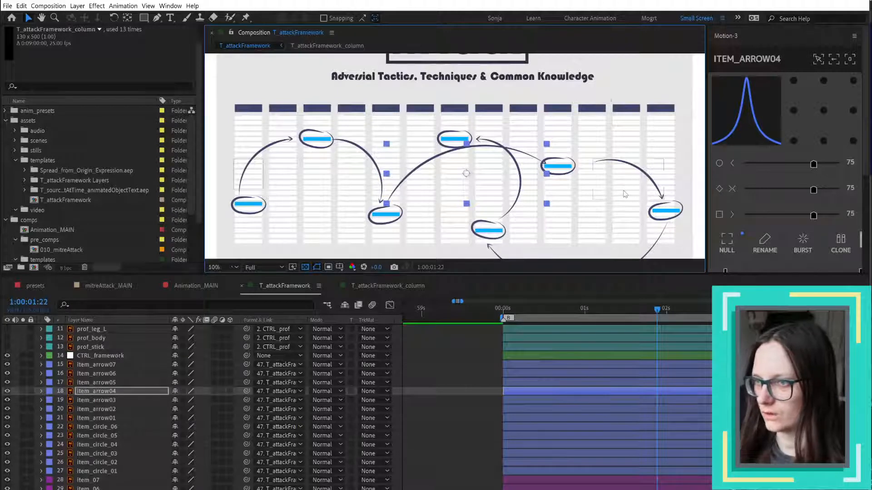
- Move item_circle_05 and the item_05 bar together left and slightly up to line up with the last column
scroll(626, 195, down, 2)
scroll(626, 194, up, 2)
scroll(692, 212, up, 4)
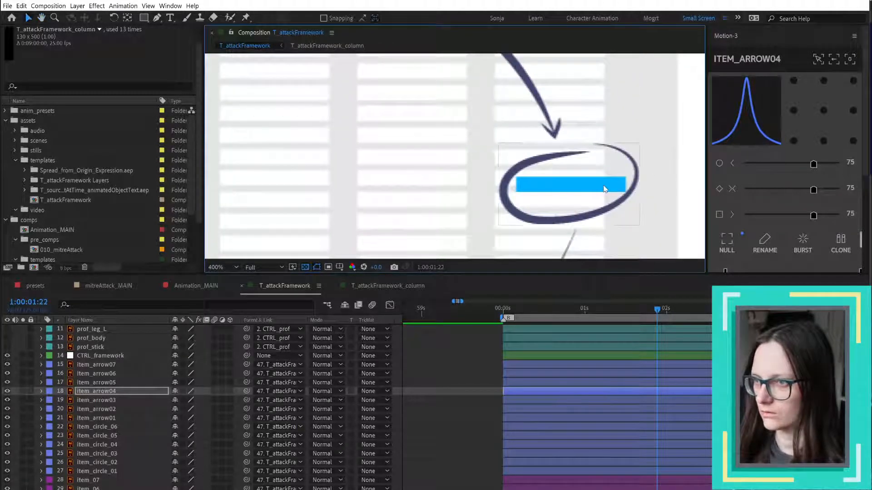
click(604, 189)
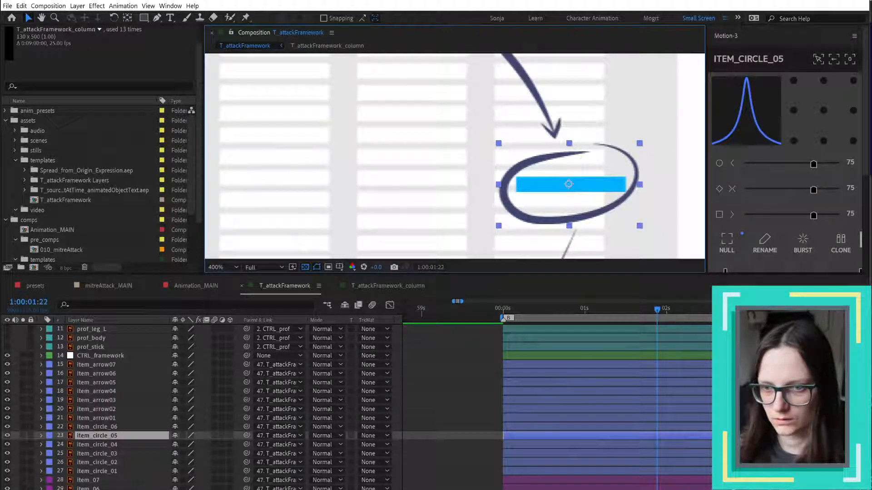
shift+click(564, 185)
drag(565, 185, 548, 180)
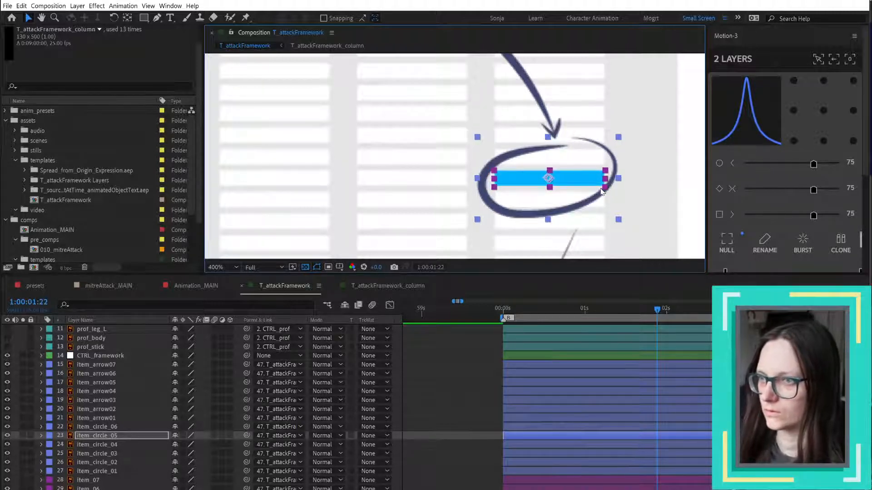
- Preview the framework animation from the first frame and bring the item_01 to item_07 layers into view
scroll(608, 182, down, 6)
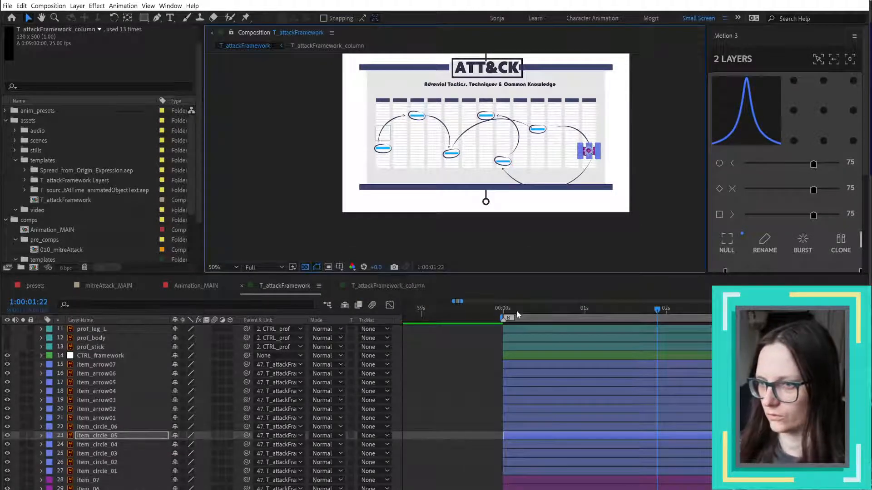
click(504, 313)
key(space)
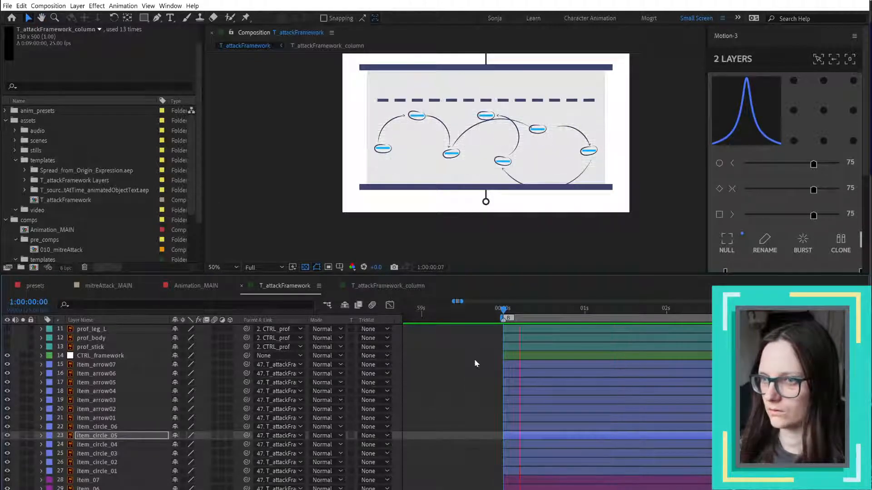
key(space)
key(space)
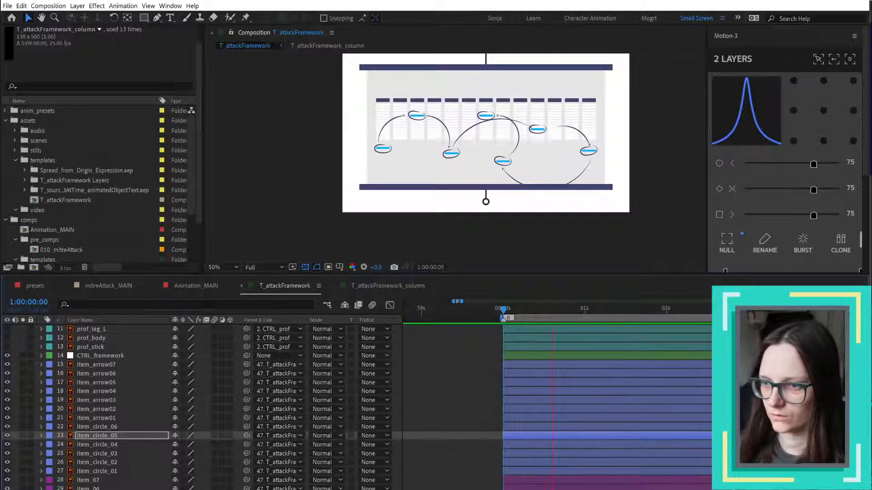
scroll(505, 317, down, 2)
key(space)
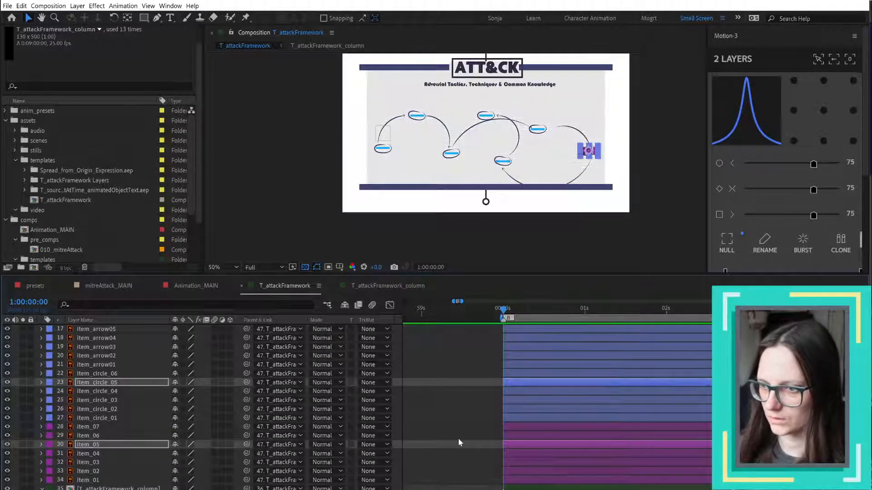
- Stagger the thirteen T_attackFramework_column layers by 2 frames in descending order with Dojo Shifter and preview the result
scroll(460, 443, down, 5)
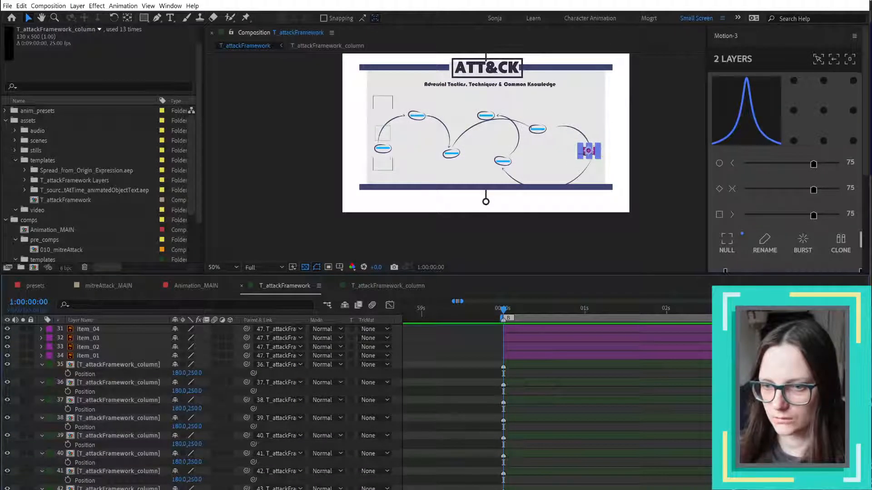
click(133, 489)
shift+click(132, 366)
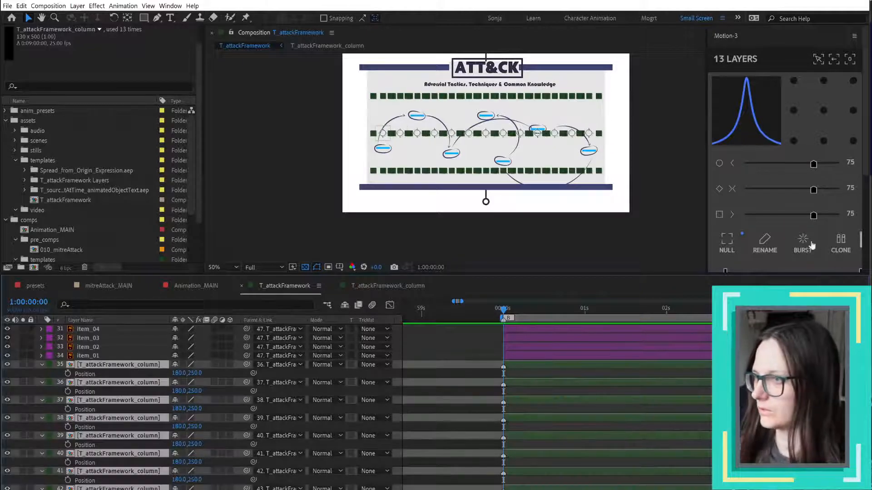
click(733, 35)
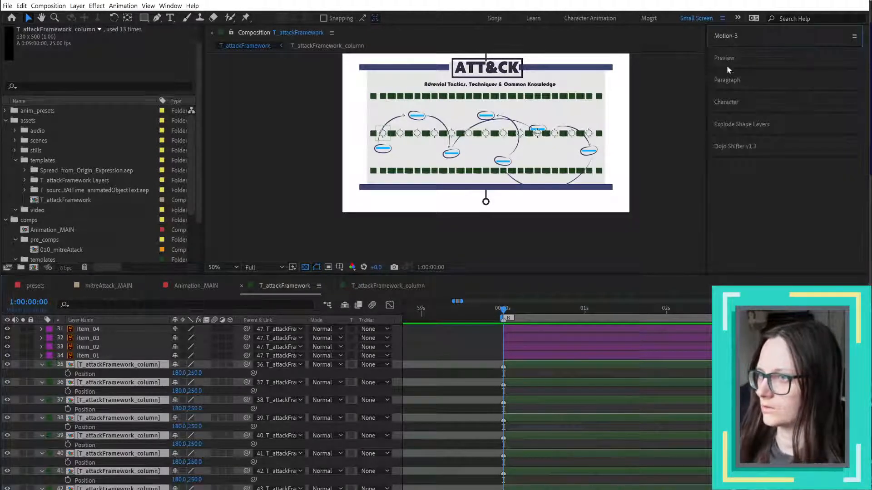
click(733, 146)
drag(782, 203, 743, 204)
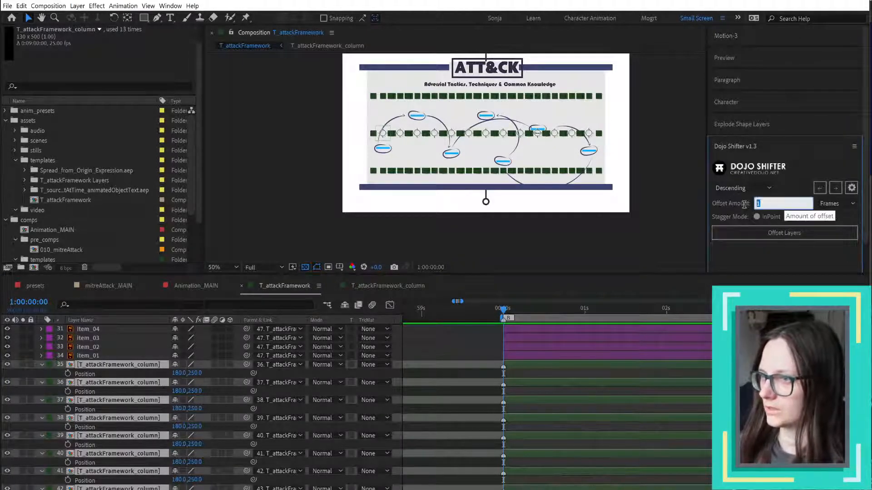
click(784, 234)
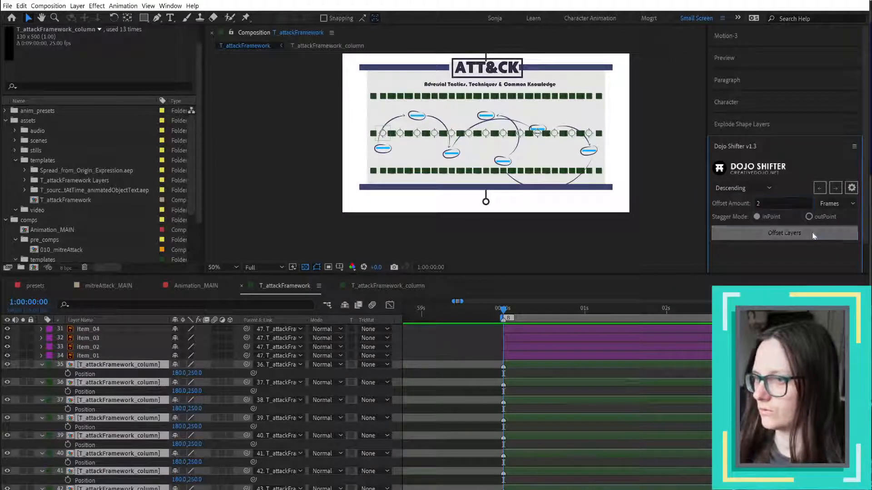
click(467, 354)
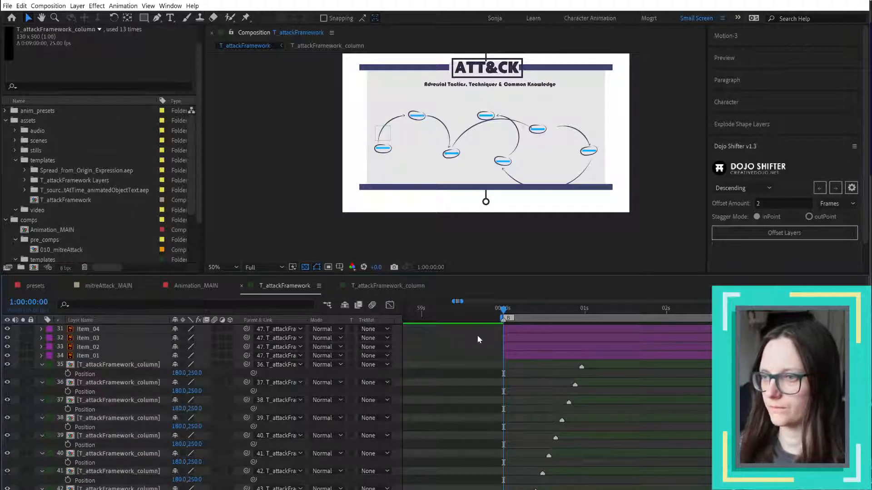
key(space)
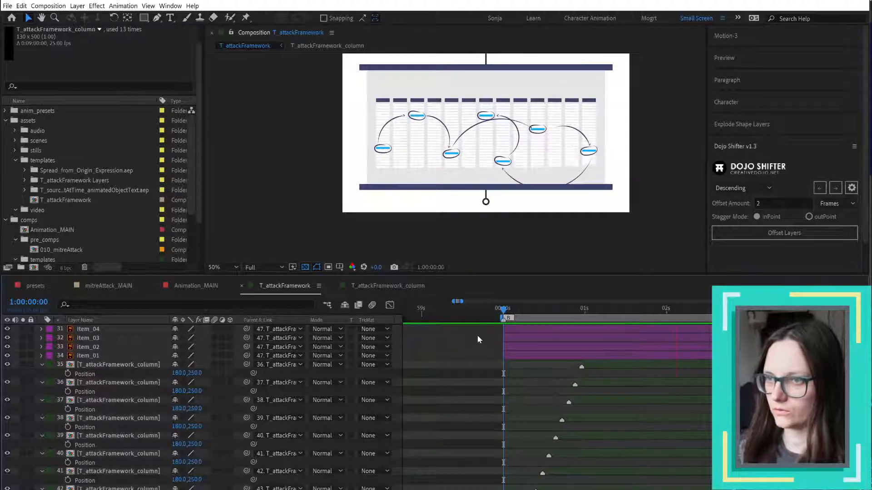
key(space)
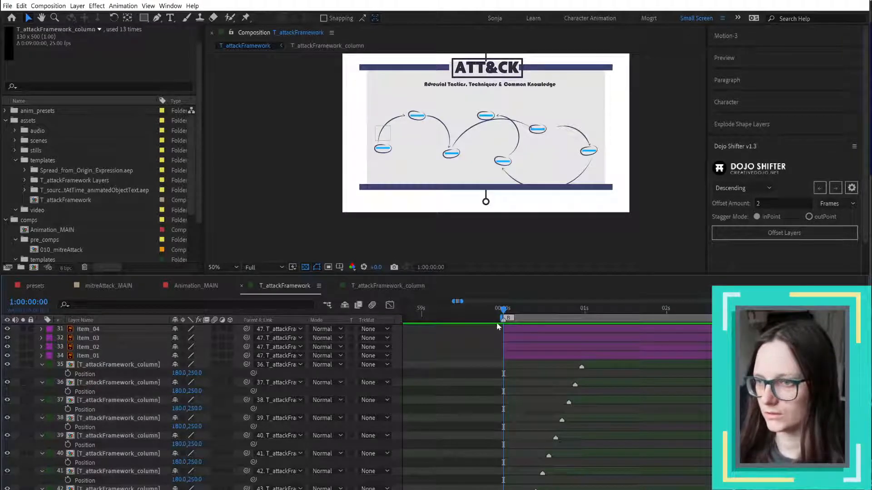
- At 1:00:01:07, draw a rectangular mask around the first column and shorten it from below to hide the lower rows
drag(503, 311, 608, 309)
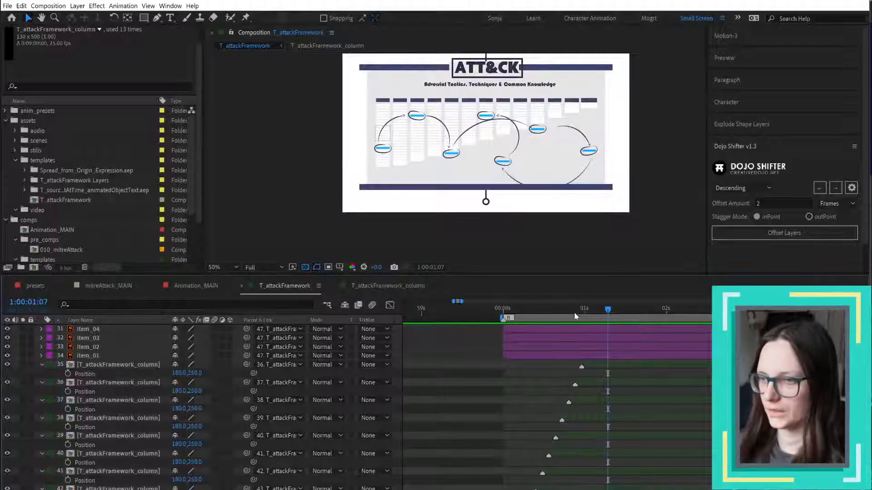
click(383, 113)
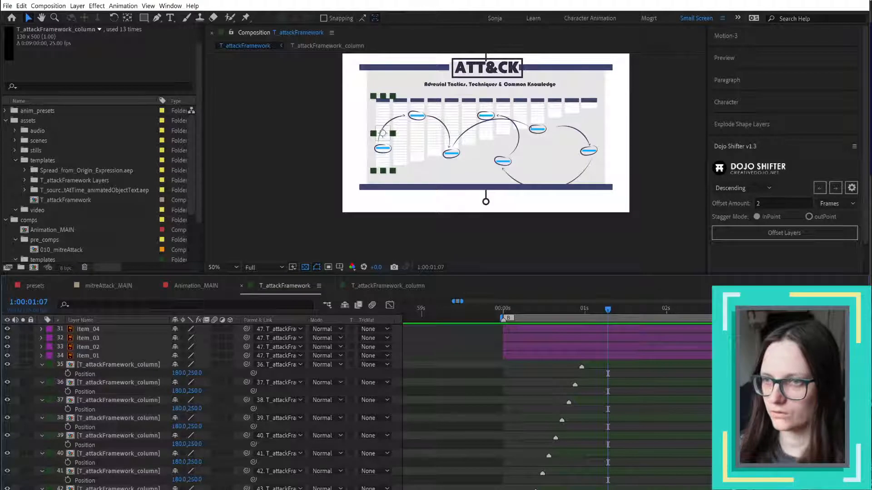
scroll(385, 105, up, 2)
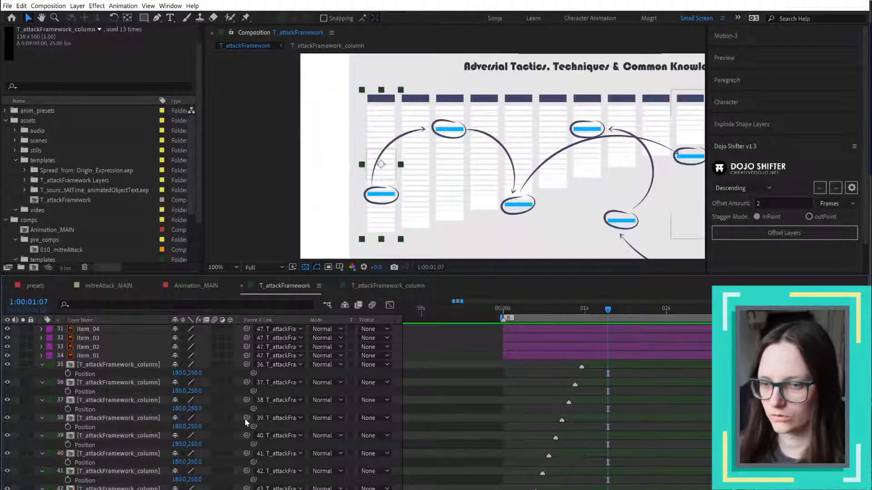
click(144, 18)
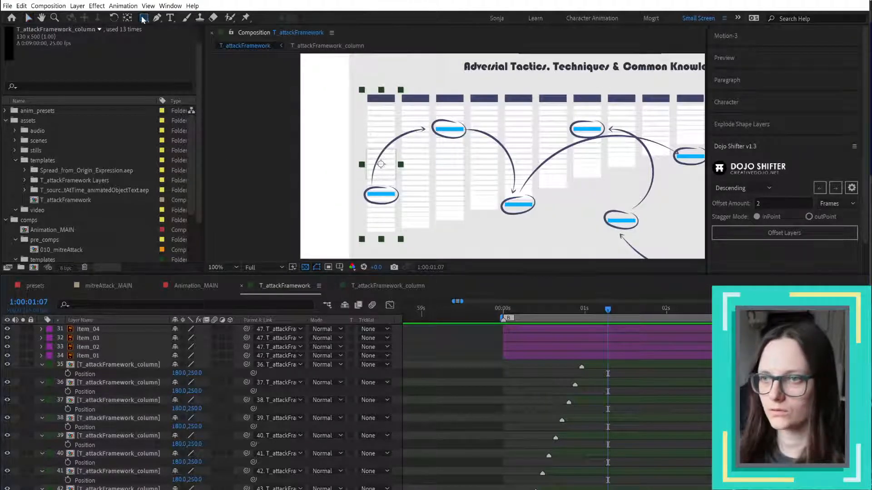
key(v)
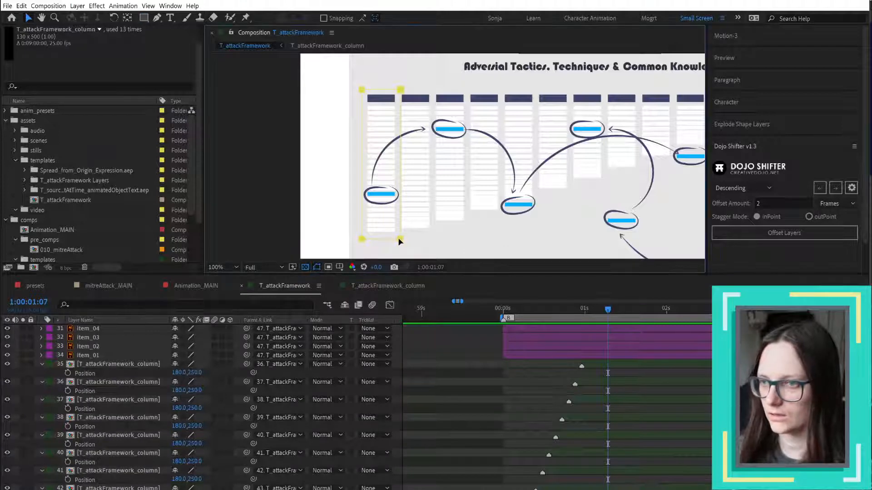
drag(383, 240, 384, 174)
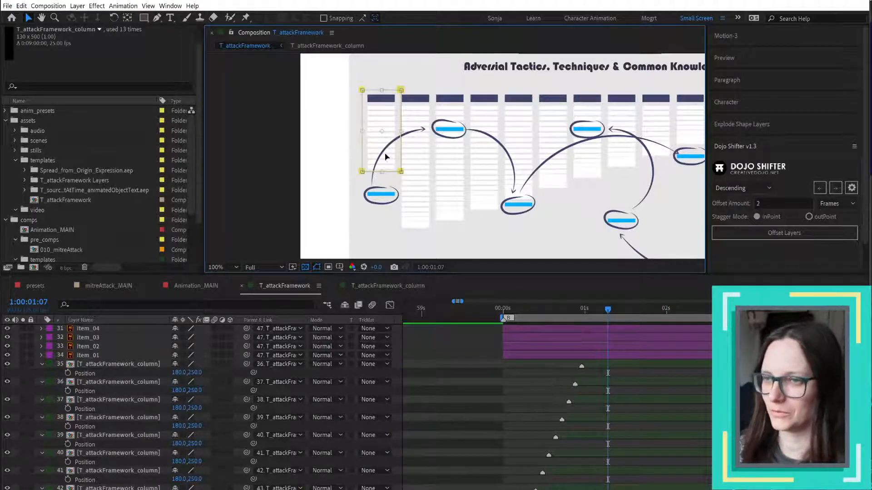
drag(385, 150, 384, 138)
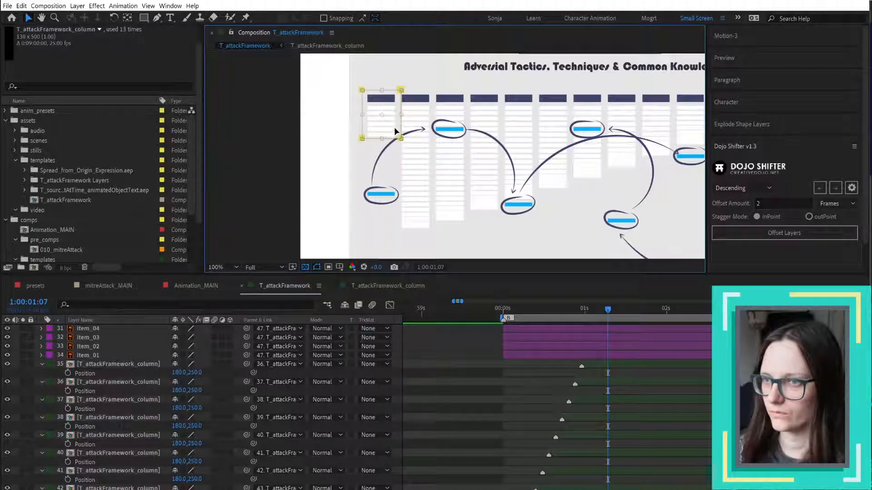
drag(381, 138, 385, 160)
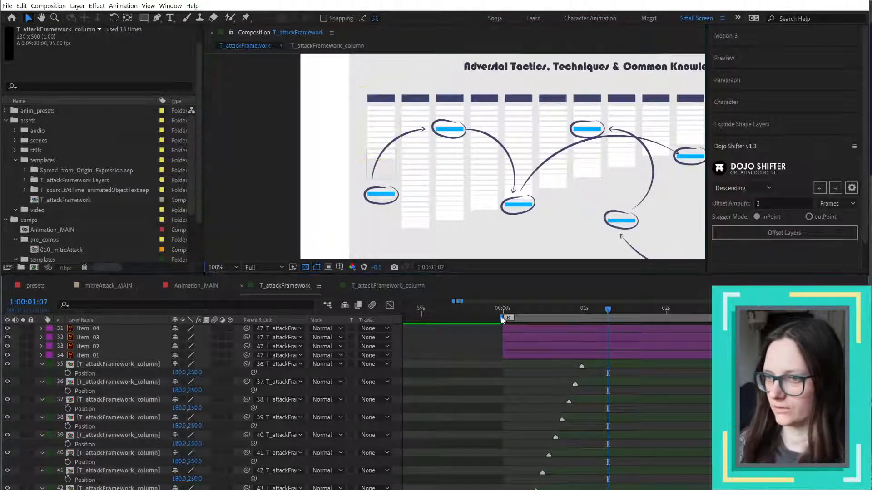
- At 1:00:00:21, fit the lower edge of the first column's mask to the end of a row and delete the mask
drag(507, 310, 571, 313)
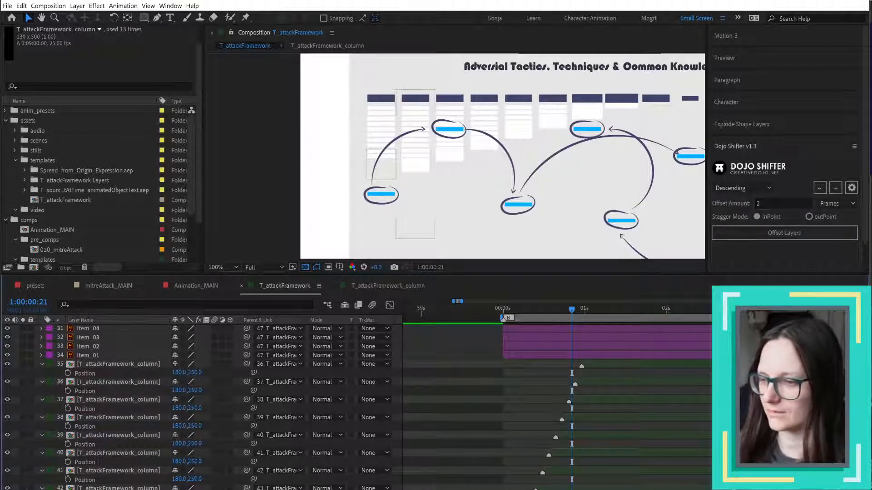
click(384, 129)
scroll(365, 118, up, 1)
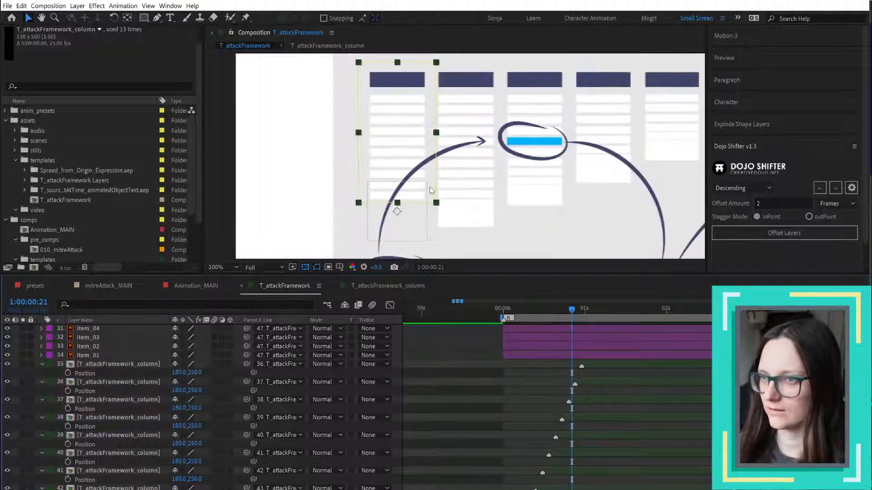
click(435, 176)
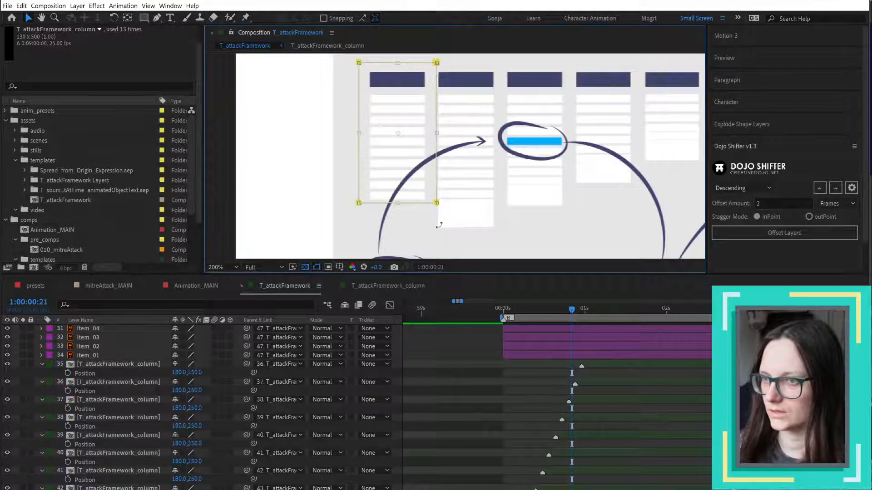
mouse_move(398, 203)
mouse_down()
mouse_move(399, 214)
mouse_move(402, 201)
mouse_up()
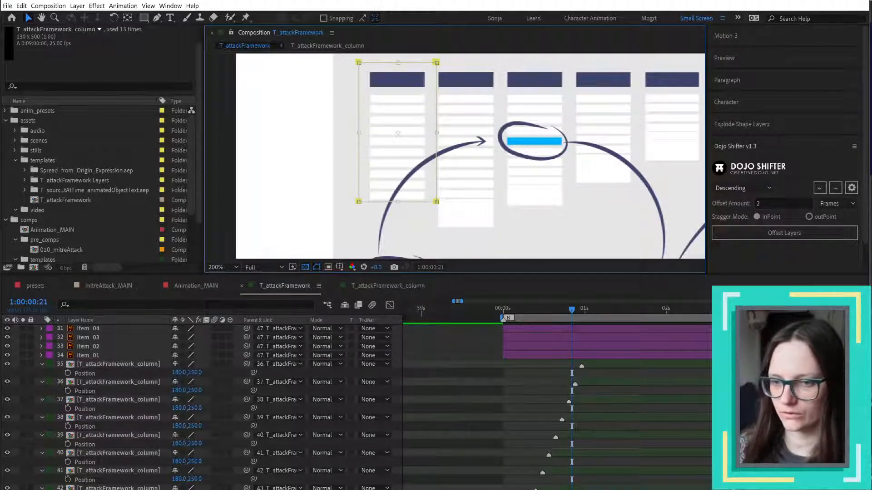
click(118, 487)
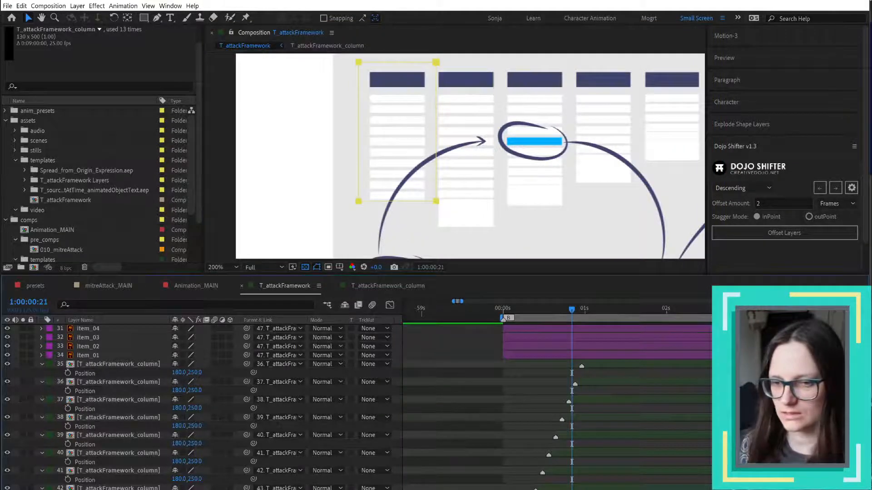
key(Delete)
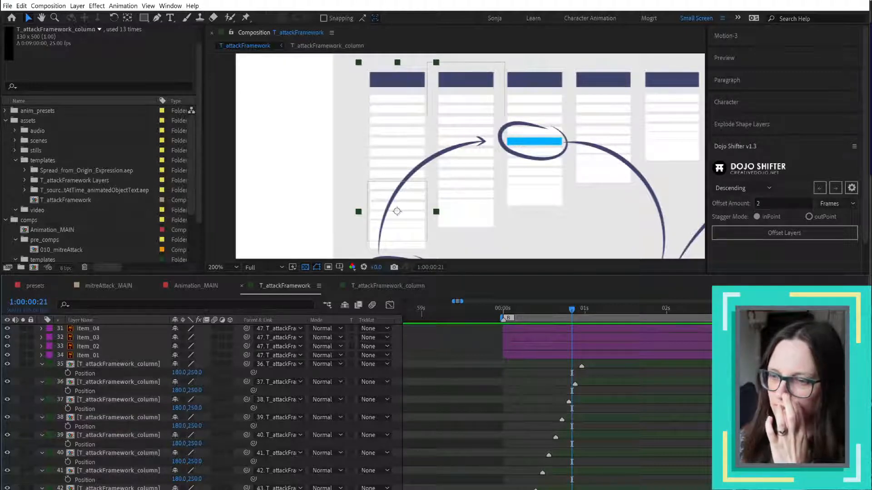
- Add a null object to the T_attackFramework_column composition and name it CTRL
click(388, 286)
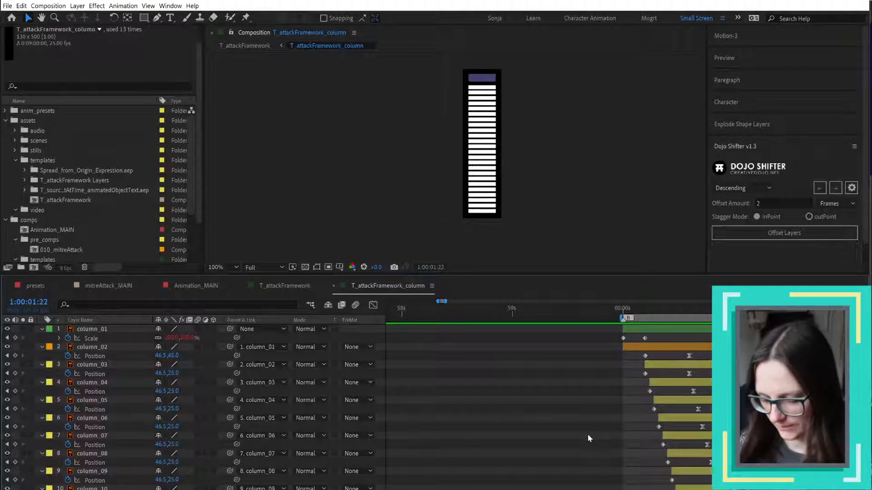
key(ctrl+alt+shift+y)
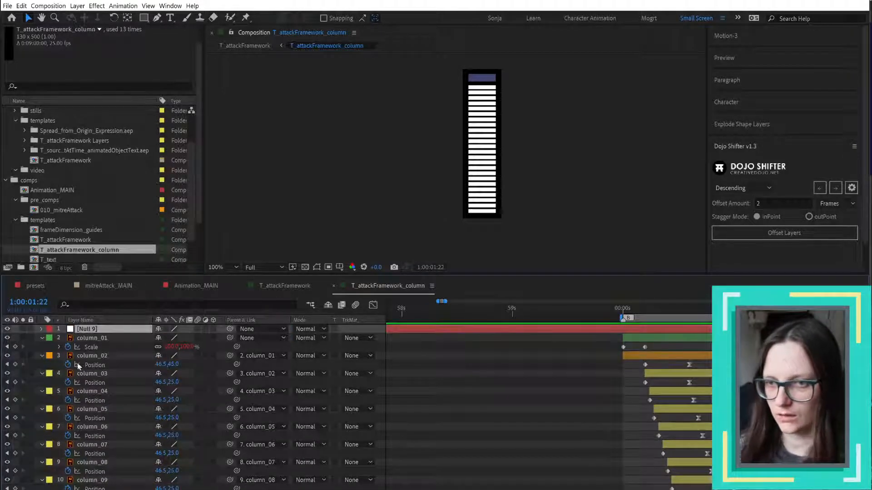
key(Return)
text(CTRL)
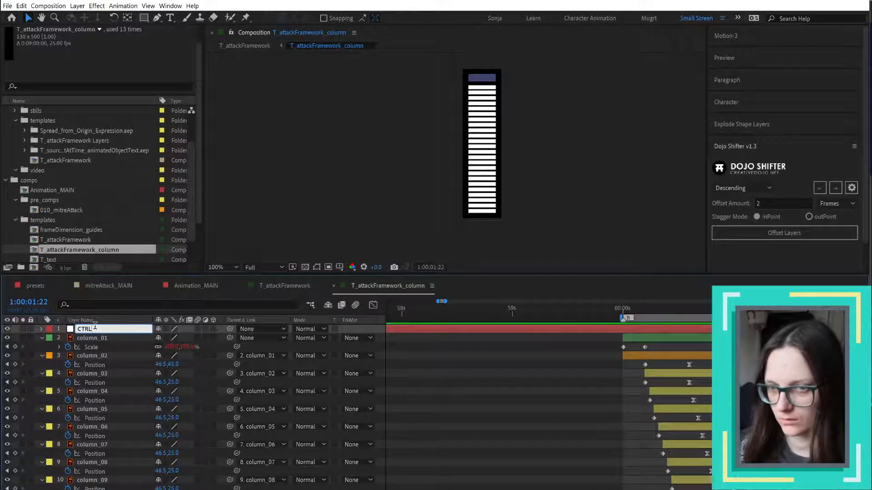
key(Return)
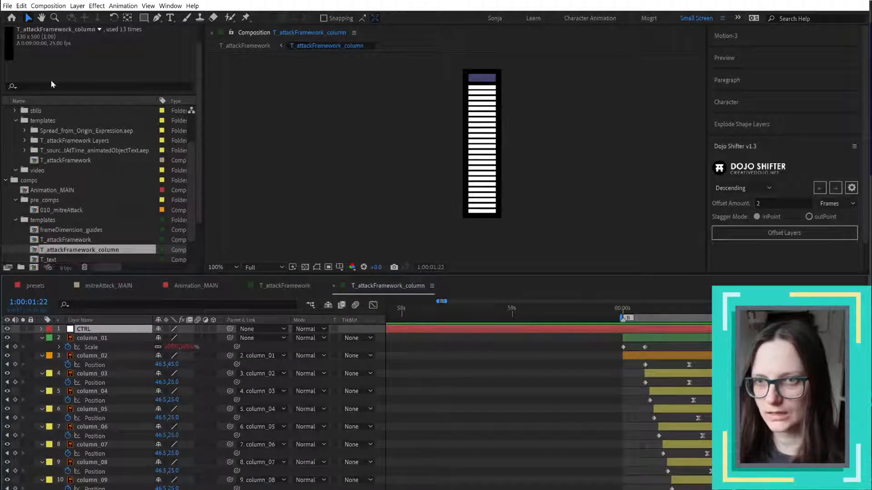
- Apply a Slider Control effect to the CTRL null and rename the effect Number of Items
click(23, 35)
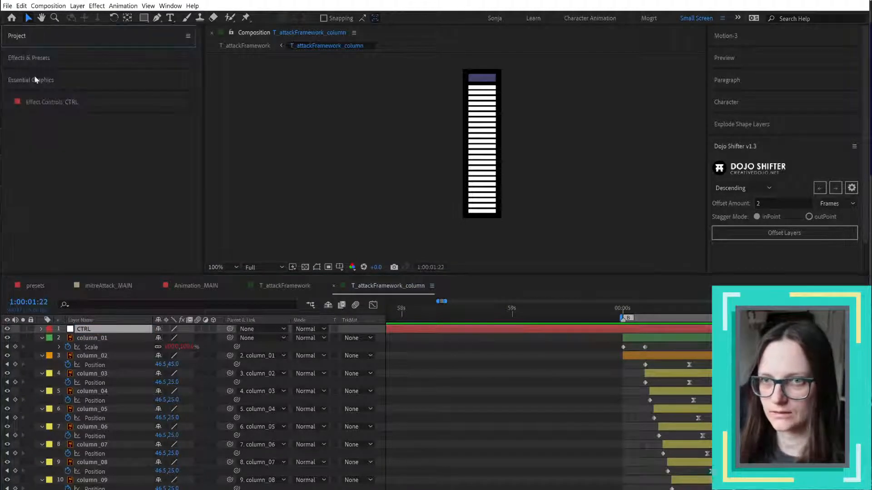
click(43, 58)
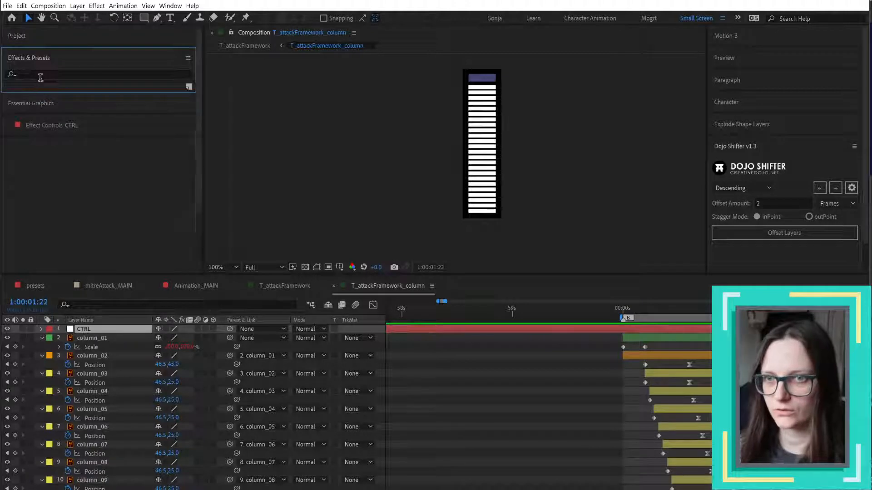
click(33, 73)
text(slider)
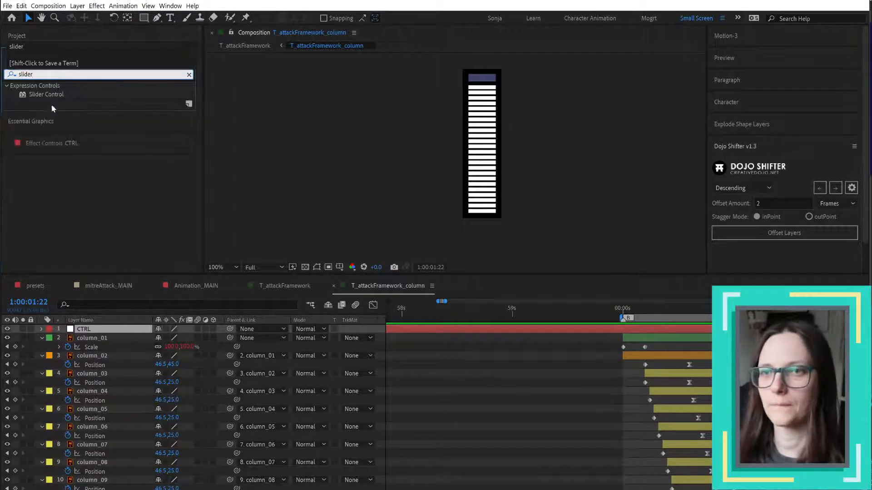
double_click(47, 95)
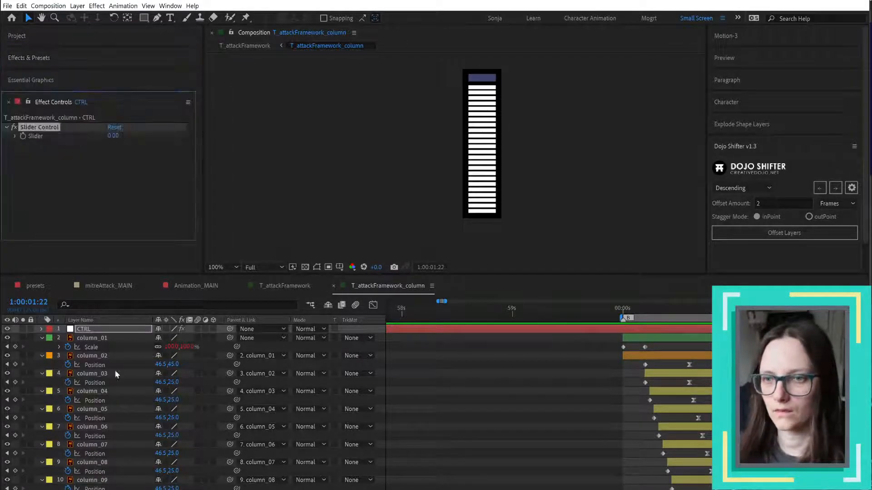
key(Return)
text(Number o)
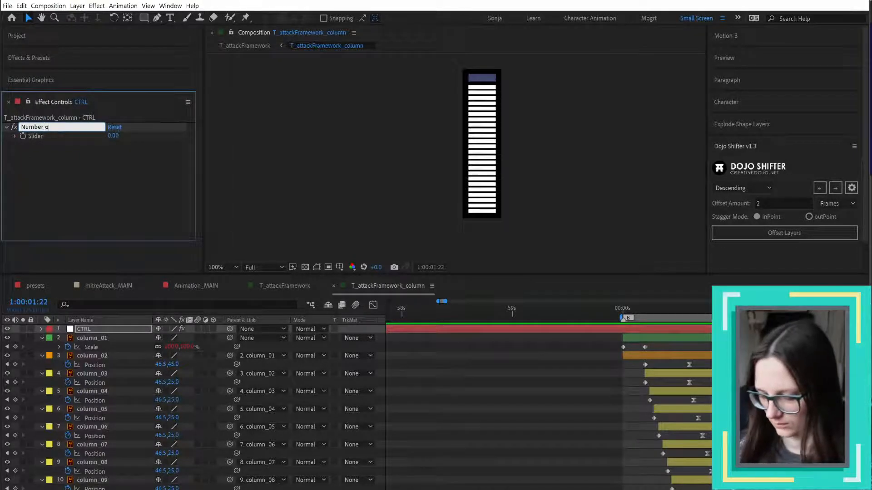
text(f Items)
key(Return)
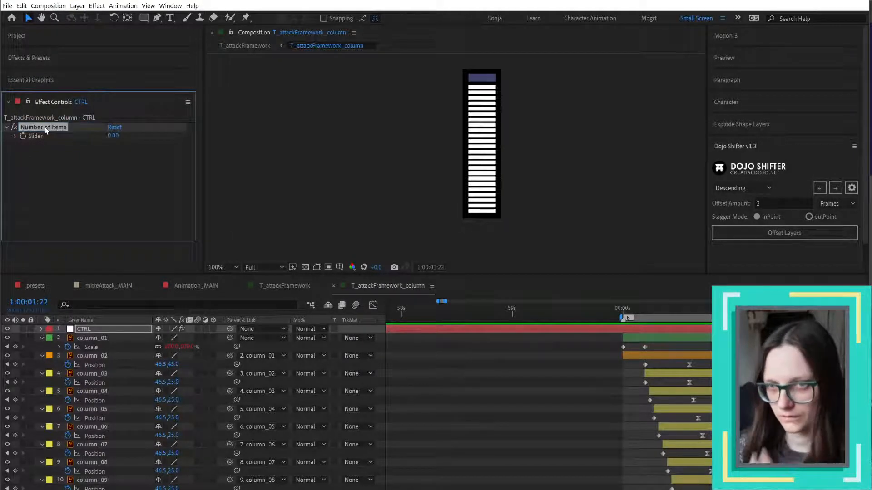
right_click(78, 126)
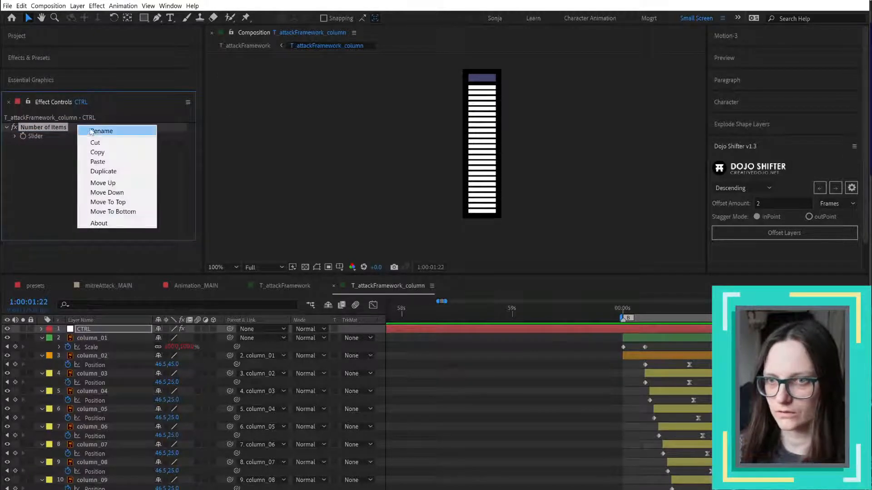
click(55, 237)
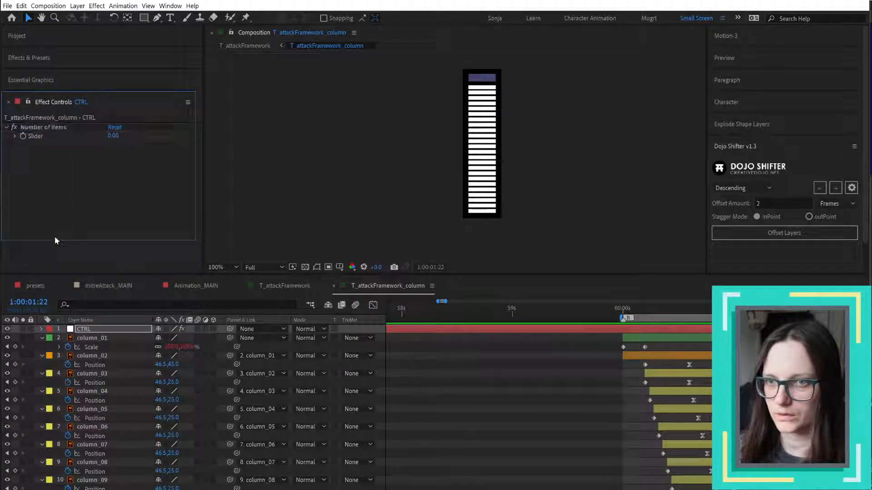
- Open the value settings of the Number of Items slider on the CTRL null
click(42, 330)
click(39, 80)
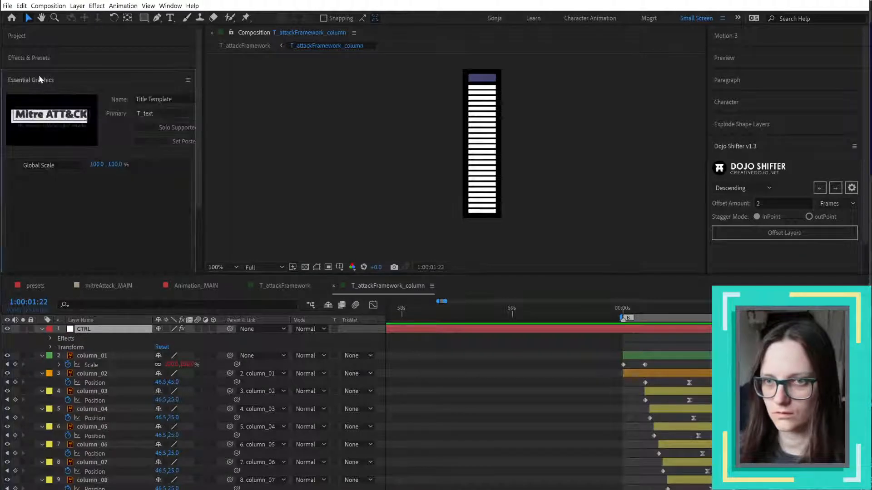
click(39, 59)
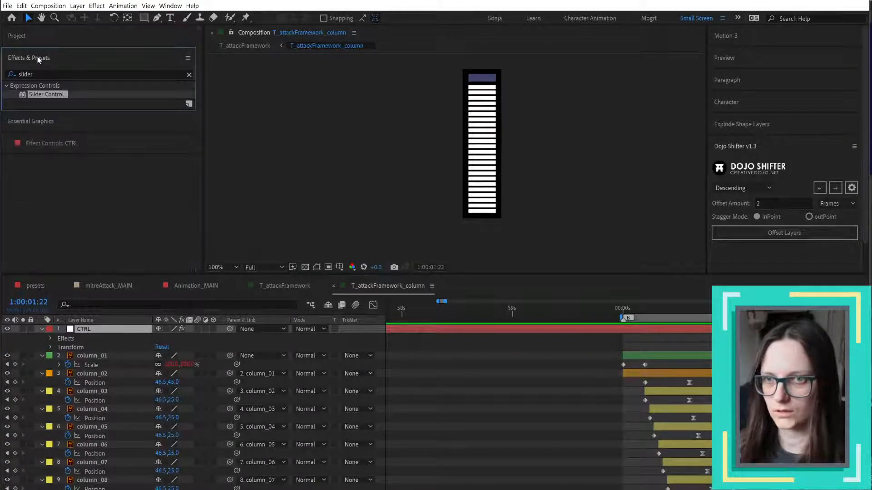
click(42, 144)
right_click(59, 130)
right_click(38, 135)
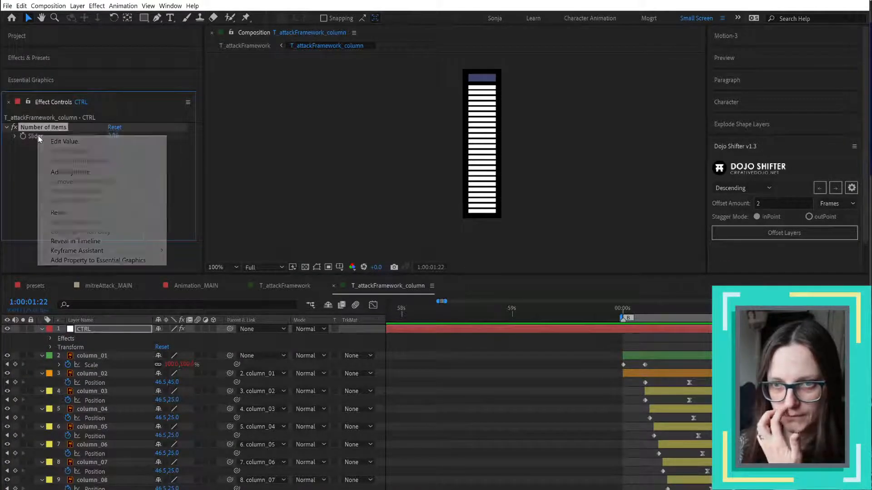
click(64, 141)
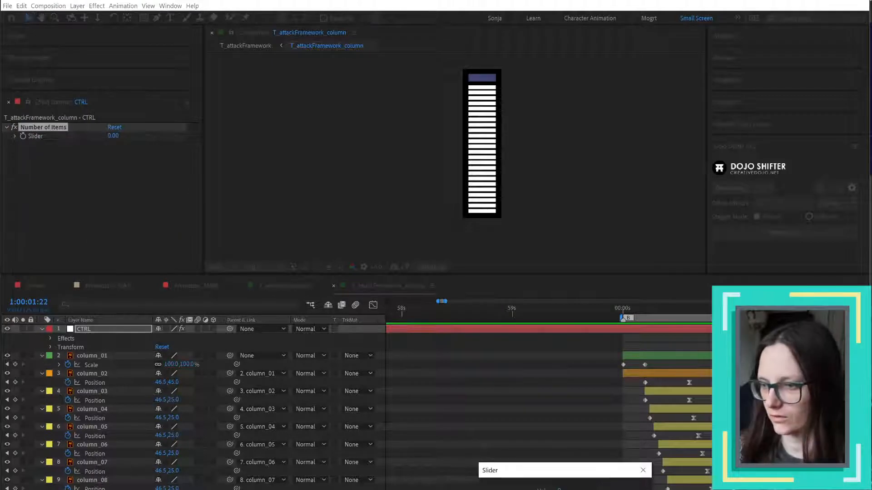
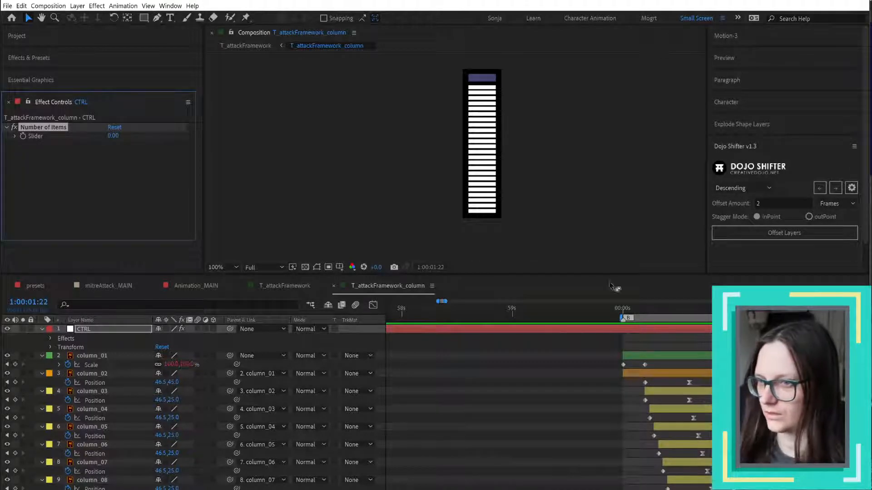
- Duplicate the last row layer, column_25, and place the copy one row lower at the foot of the column
scroll(132, 459, down, 8)
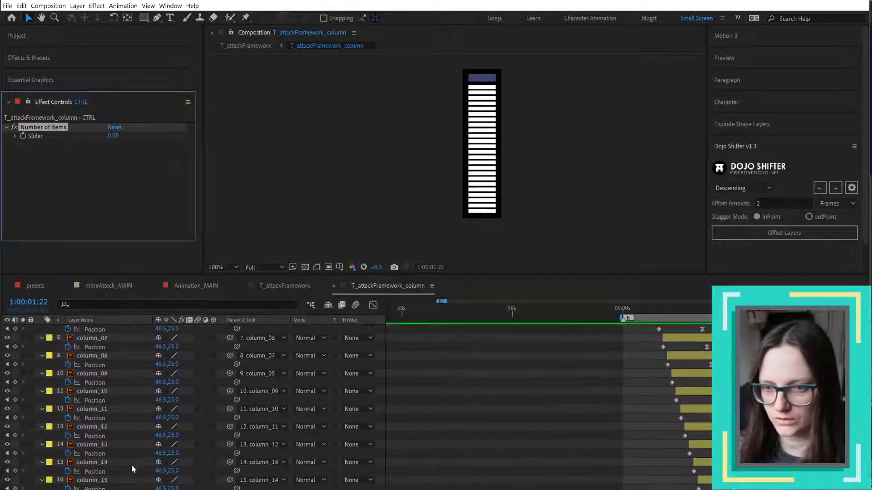
click(92, 489)
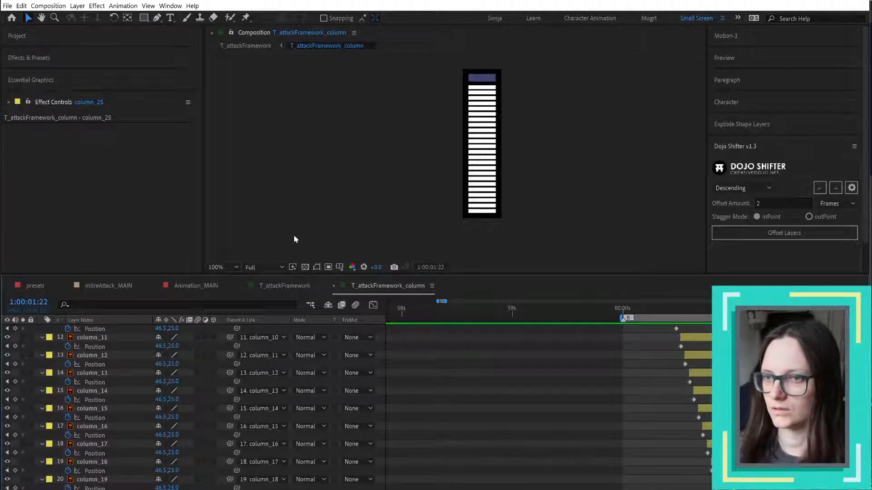
click(317, 267)
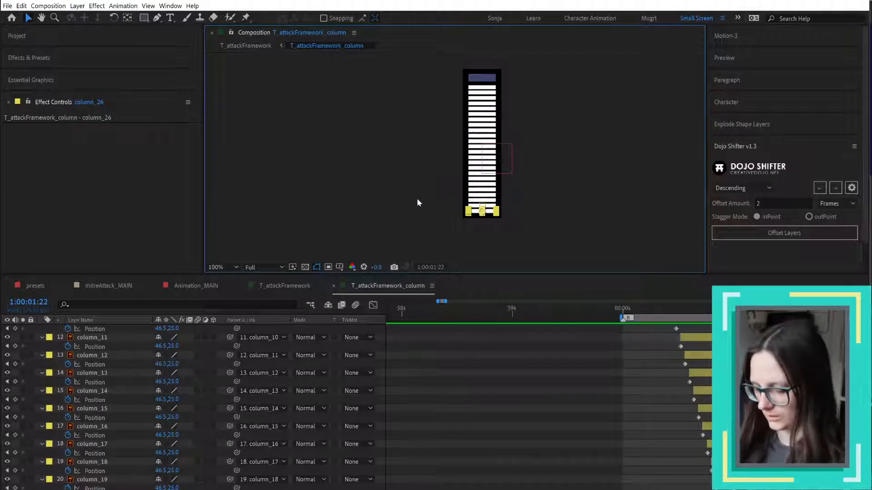
scroll(417, 198, down, 6)
key(shift+slash)
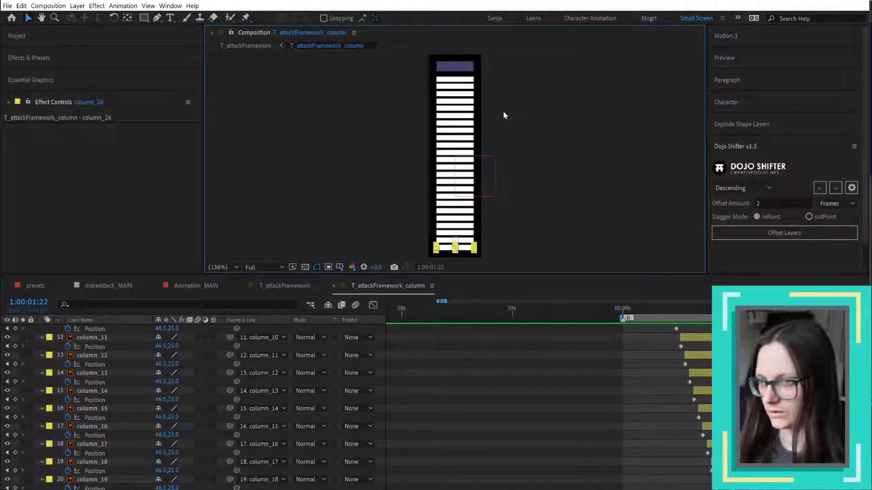
scroll(189, 488, down, 1)
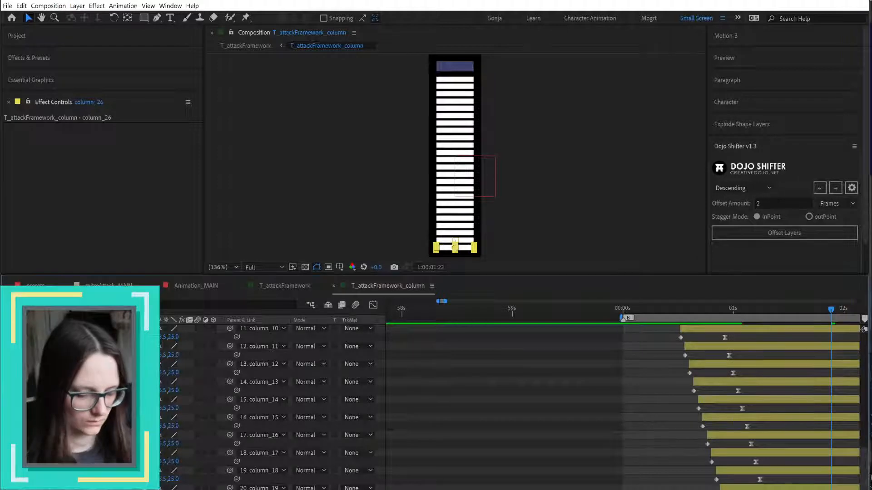
scroll(508, 408, down, 1)
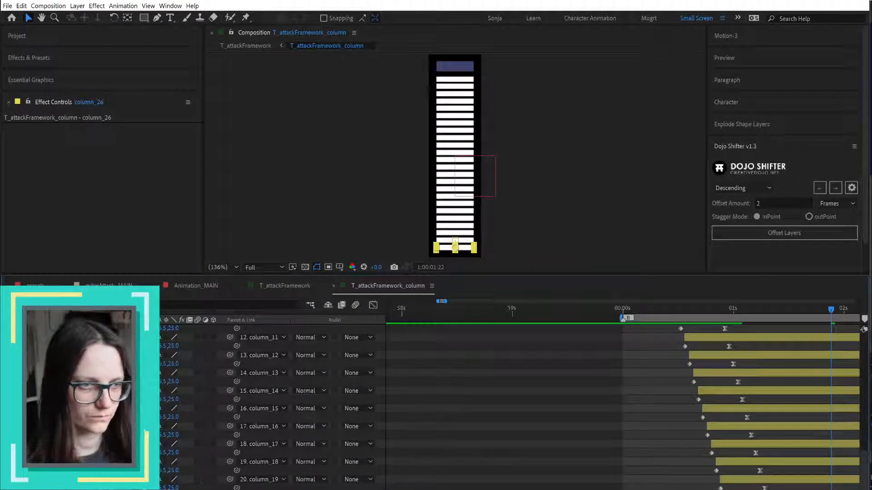
key(ctrl+z)
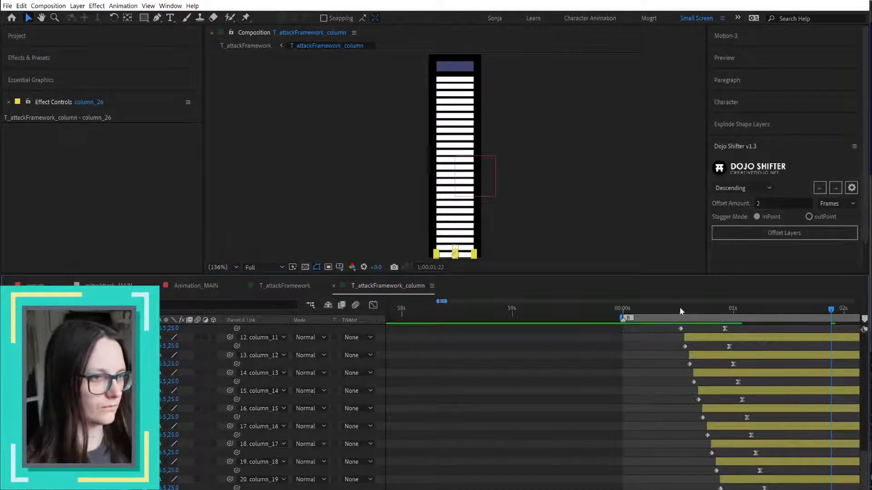
click(731, 310)
drag(695, 317, 802, 367)
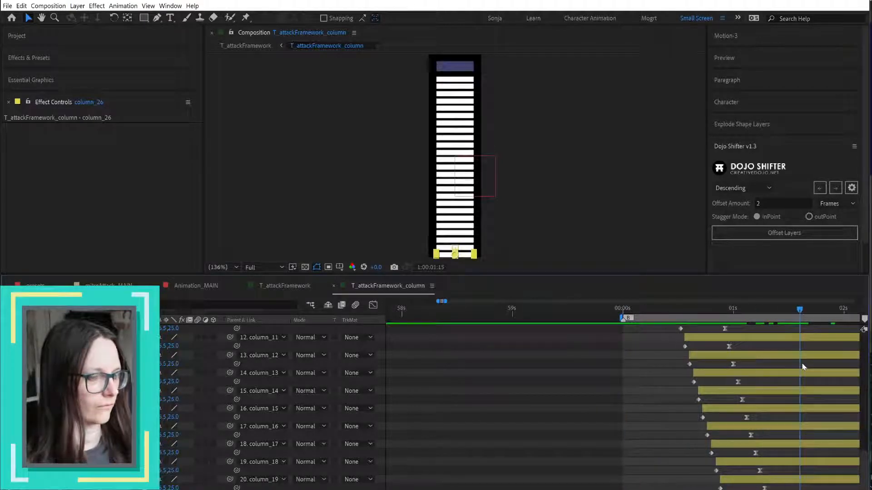
right_click(582, 462)
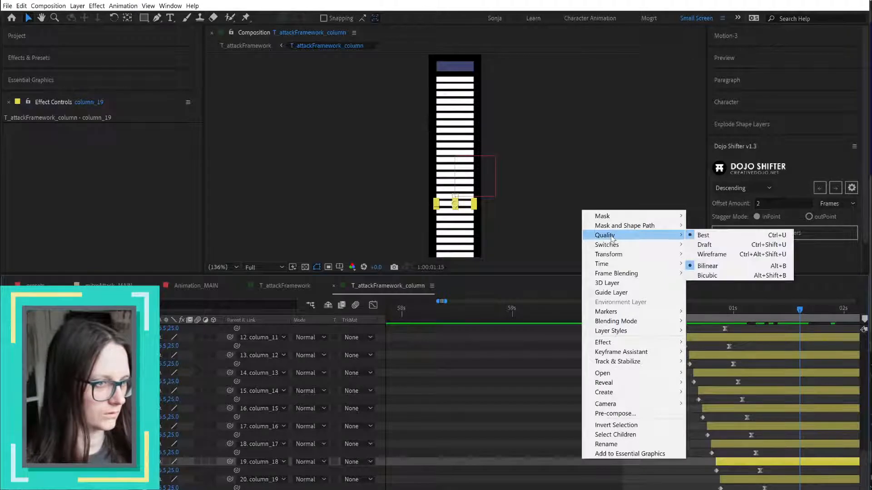
mouse_move(616, 231)
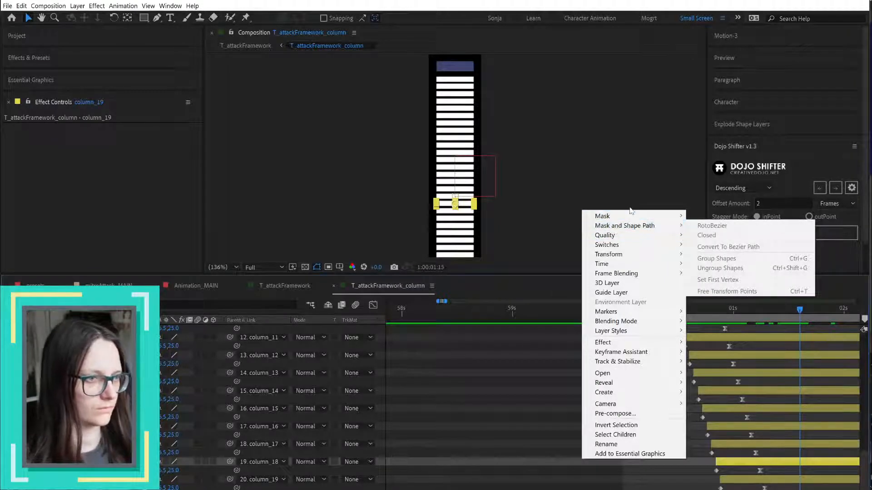
click(450, 397)
right_click(443, 394)
click(439, 393)
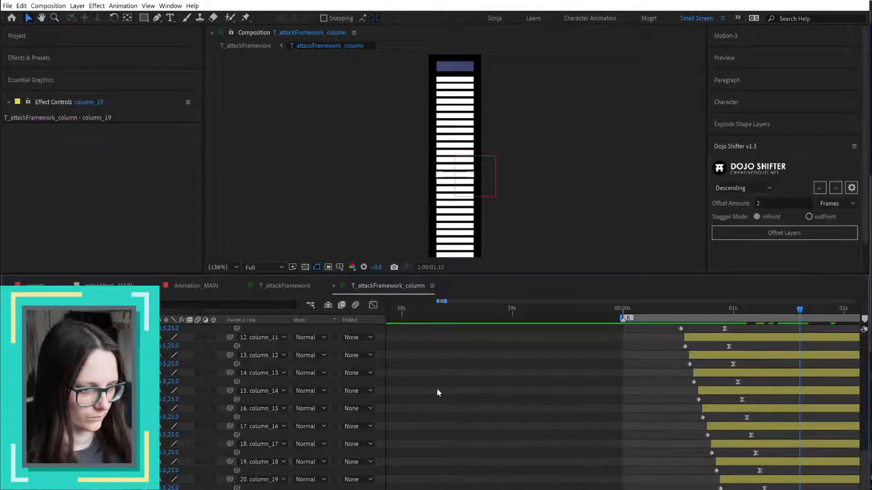
- Set the height of the T_attackFramework_column composition to 510 px
key(ctrl+k)
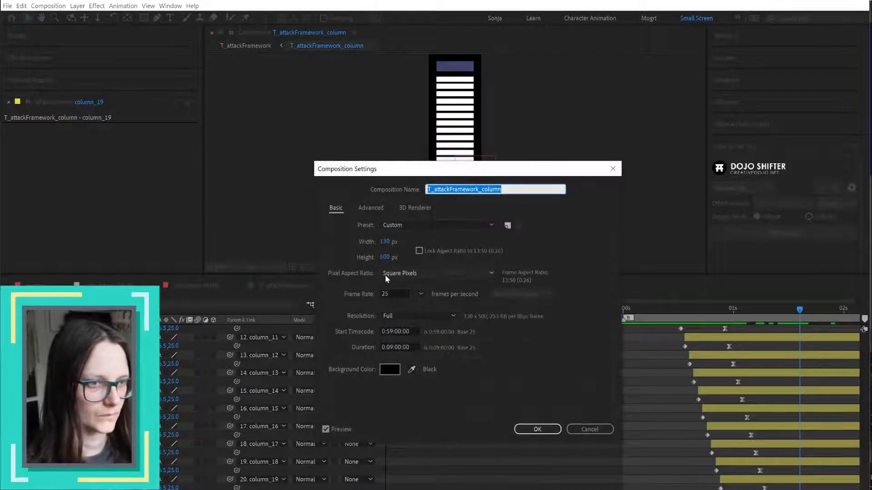
click(384, 257)
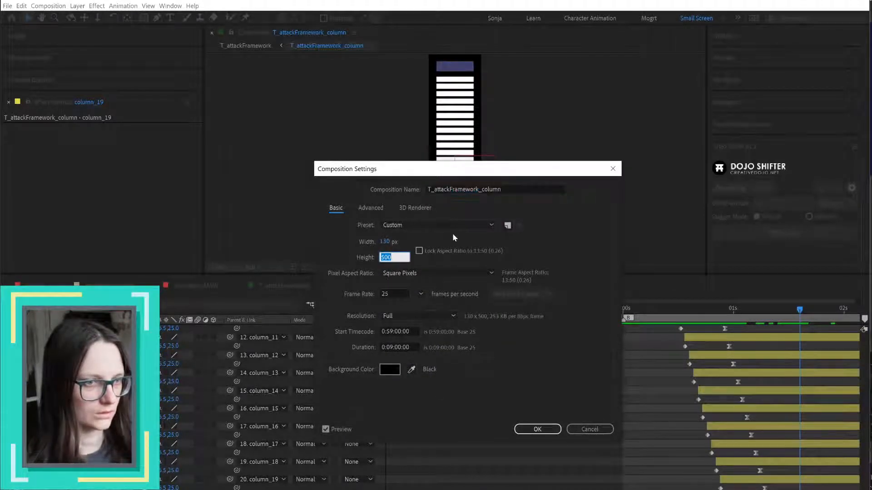
text(510)
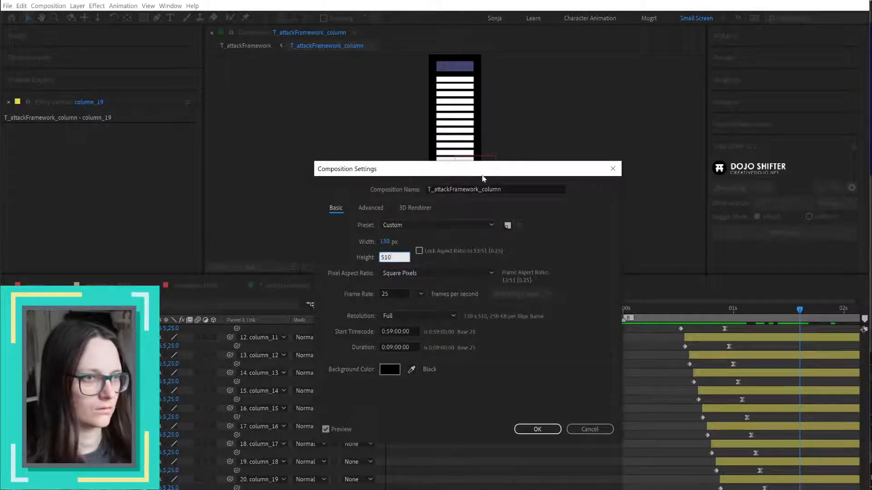
drag(481, 173, 585, 296)
click(586, 298)
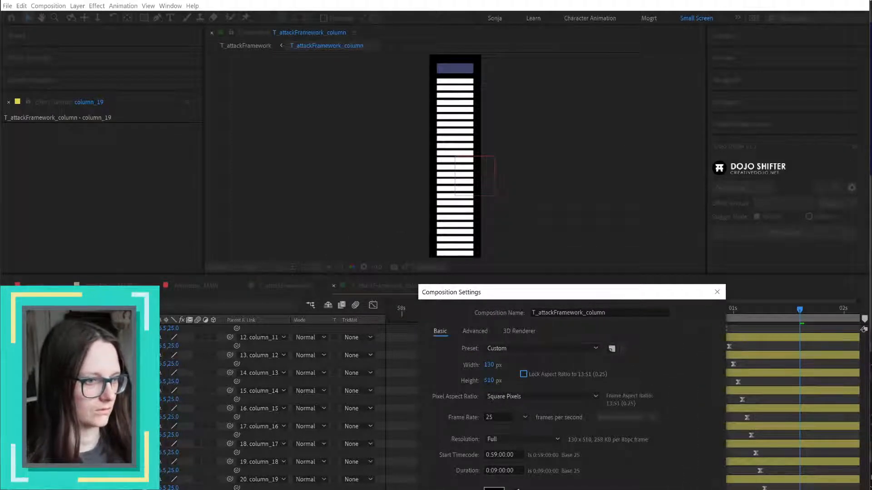
key(Return)
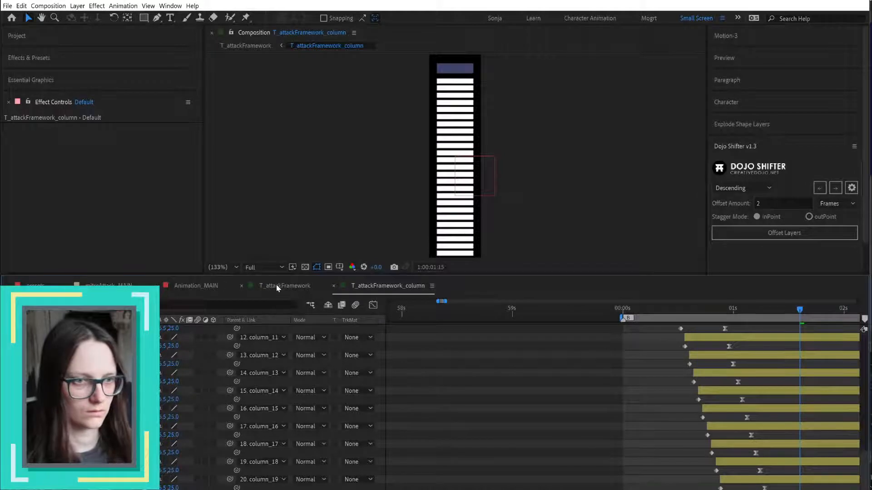
- Check the columns in T_attackFramework against the column composition and undo its height change
click(277, 286)
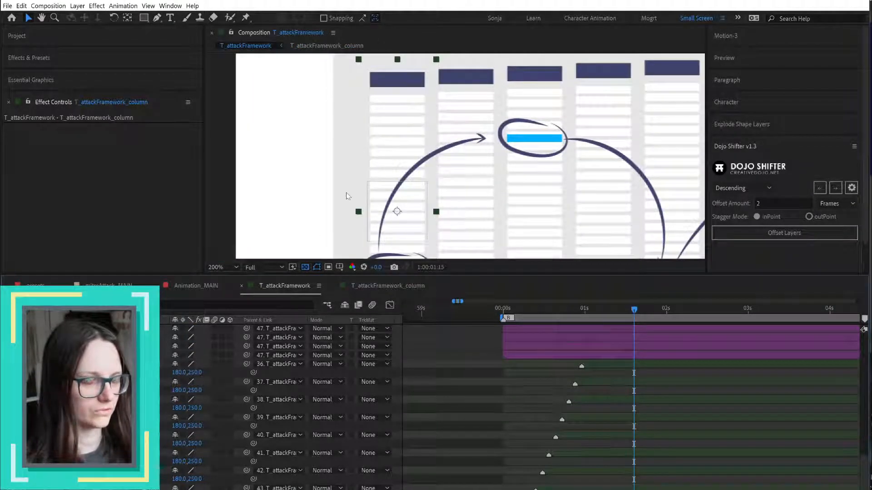
click(376, 289)
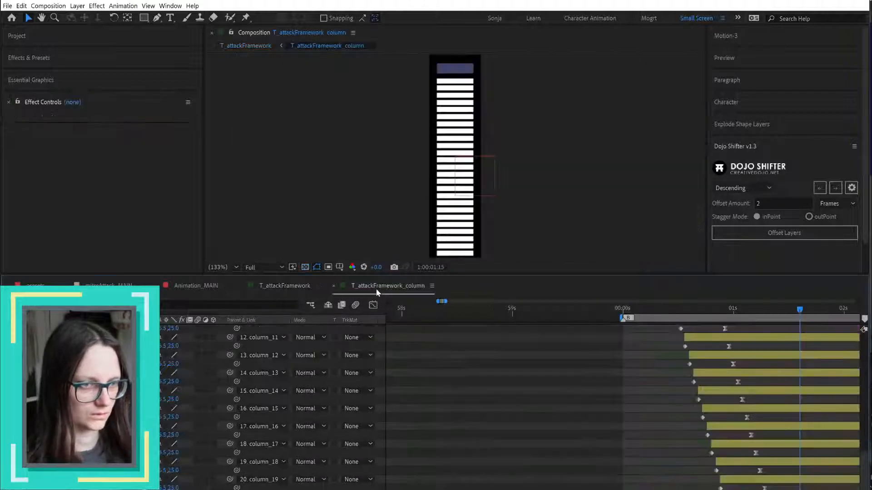
click(278, 287)
scroll(596, 142, down, 2)
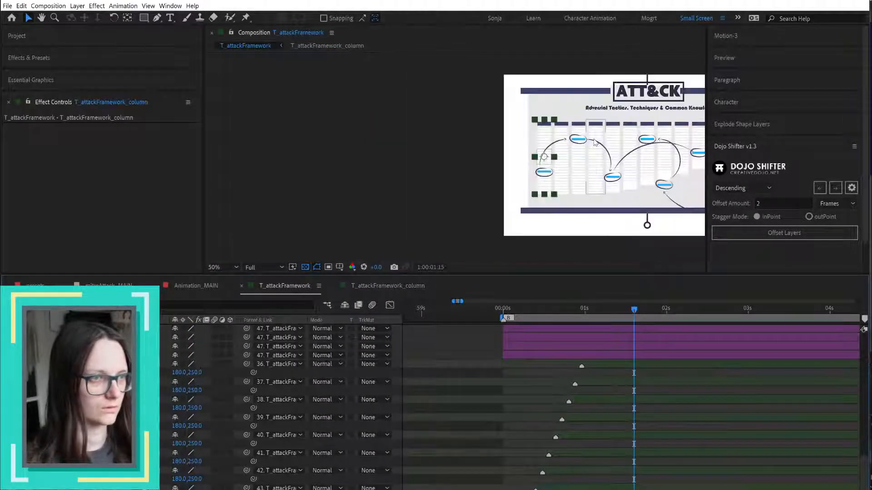
scroll(495, 248, up, 2)
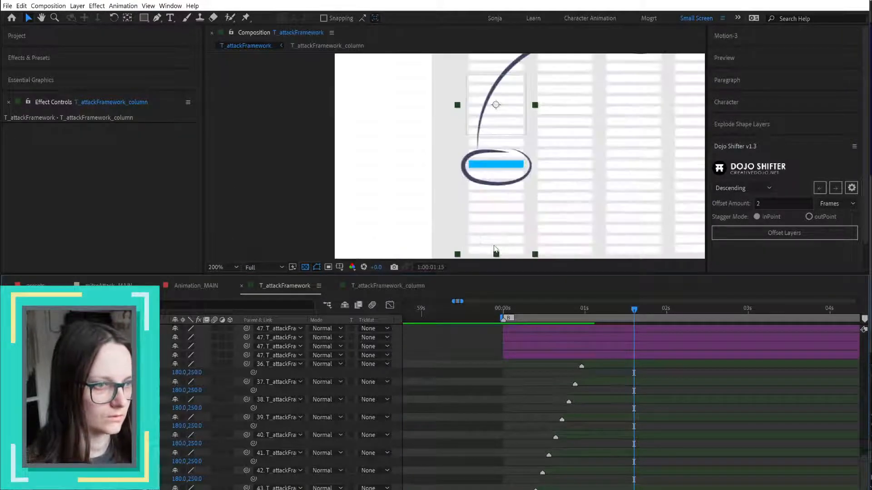
- Select all 13 column layers in T_attackFramework and move their anchor points to the top centre with Motion-3
scroll(495, 249, down, 2)
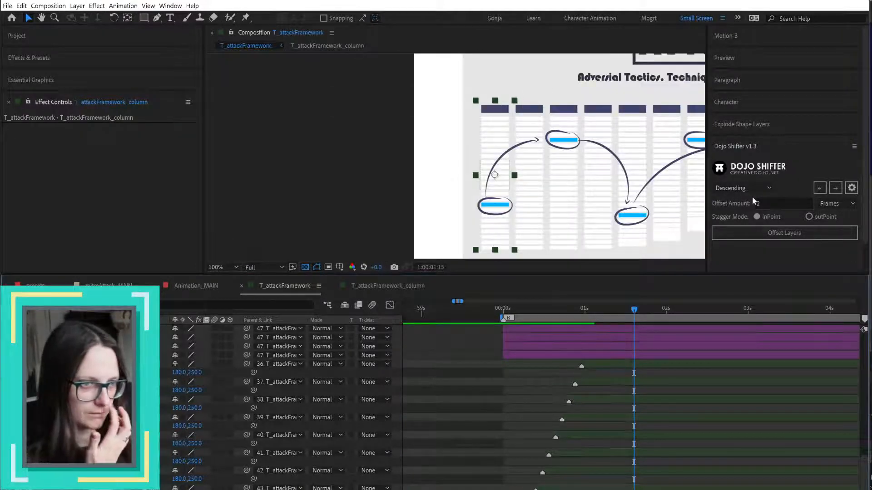
shift+click(113, 364)
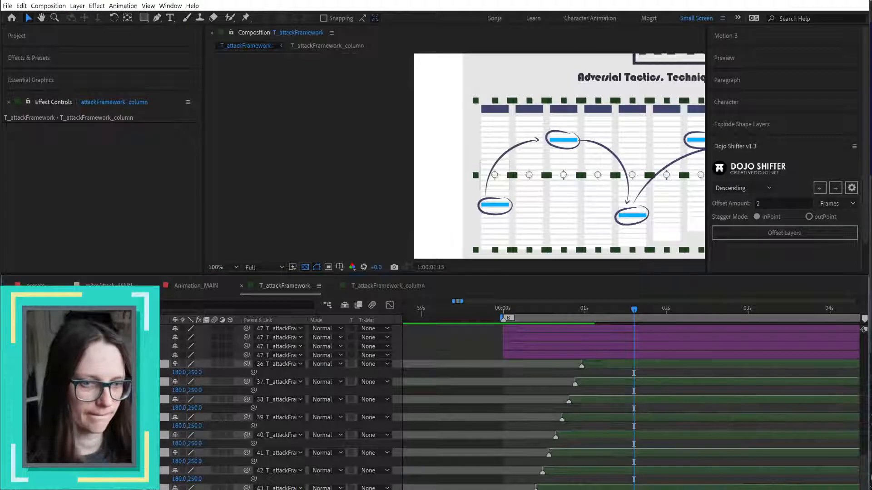
click(726, 35)
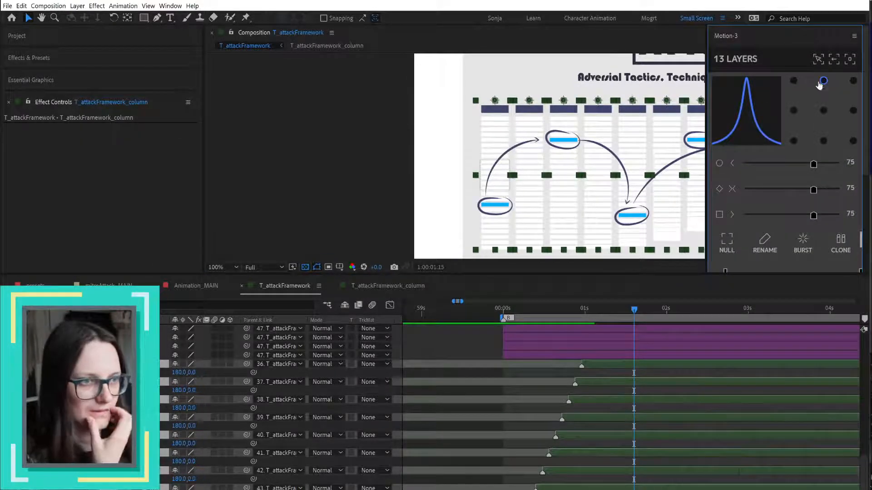
- In T_attackFramework_column, move the header layer column_01 up 8 px together with the rows parented to it
click(383, 287)
click(383, 287)
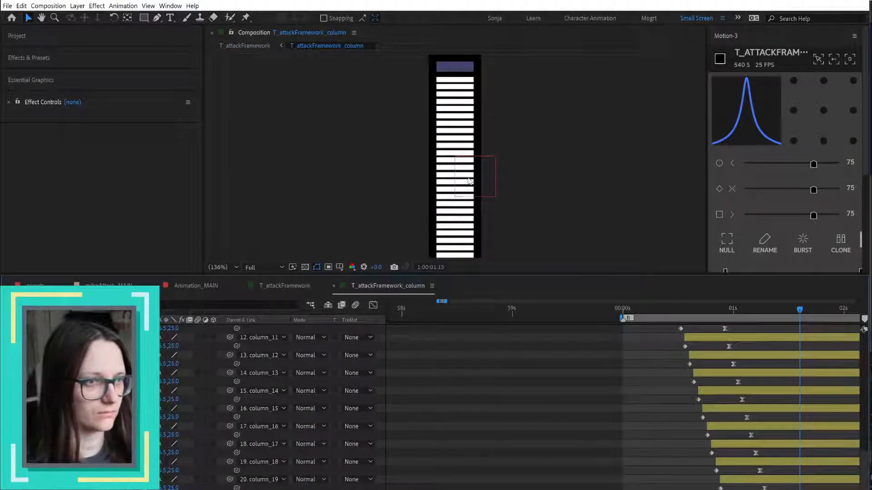
scroll(466, 180, up, 1)
scroll(466, 180, down, 1)
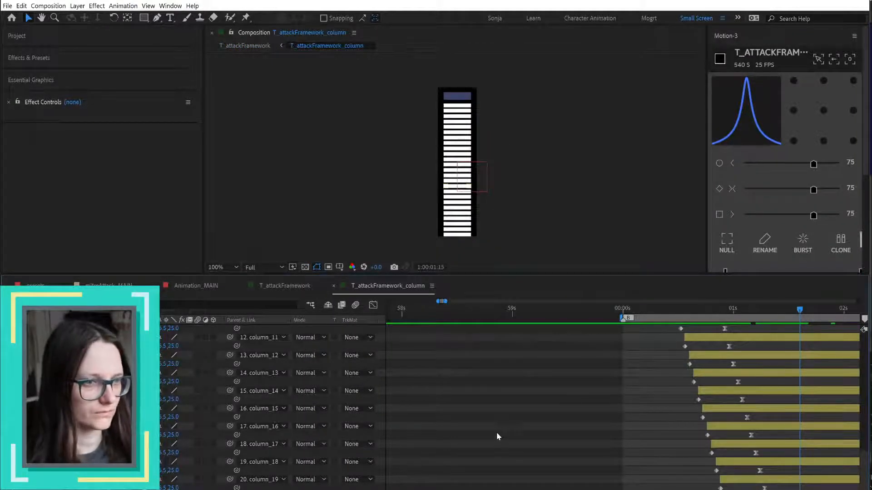
scroll(497, 432, up, 6)
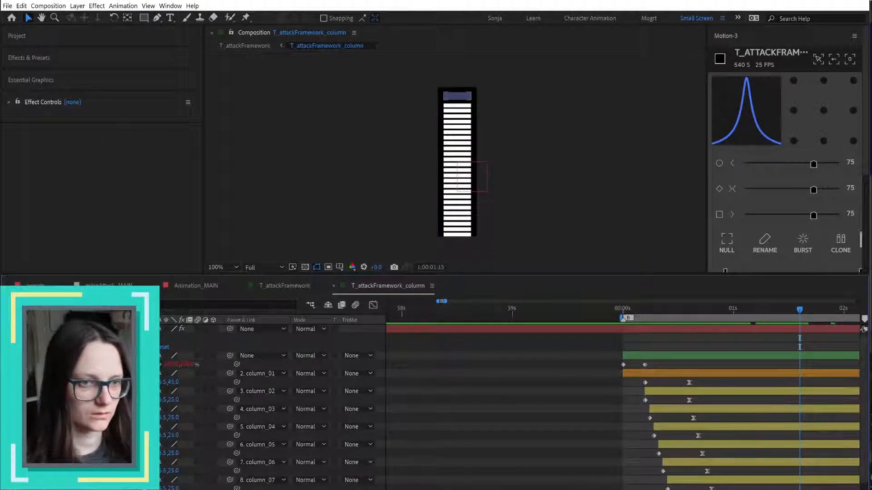
click(658, 356)
key(shift+Up)
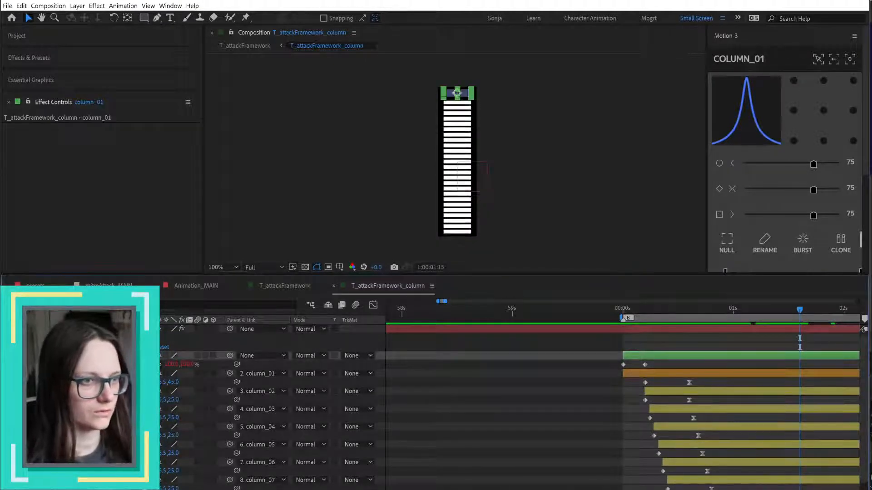
key(Down)
key(Down)
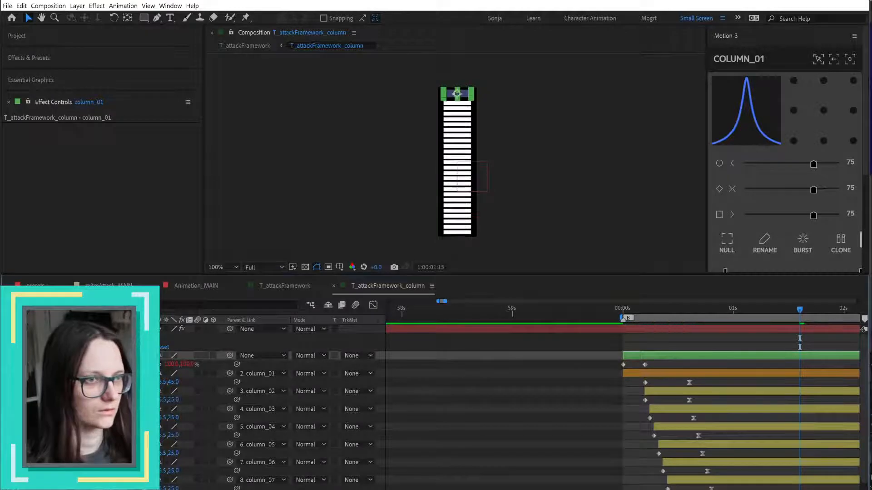
- In T_attackFramework, nudge the 13 selected column layers slightly down
click(289, 286)
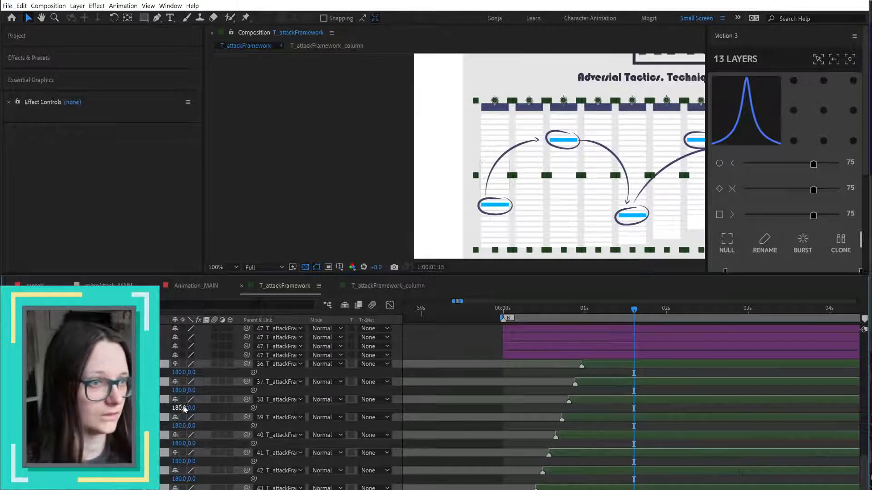
key(ctrl+z)
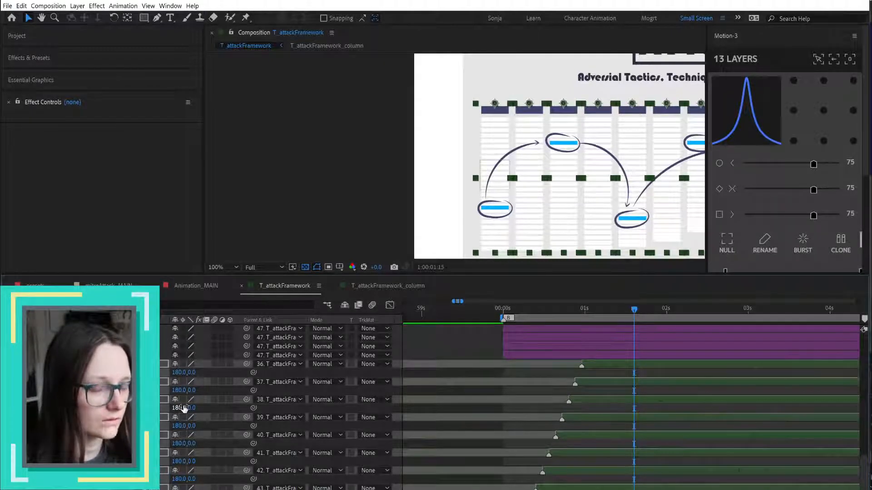
- In T_attackFramework, reparent the 20 item, circle and arrow layers from the first column layer to the layer directly above them
key(ctrl+shift+z)
click(495, 155)
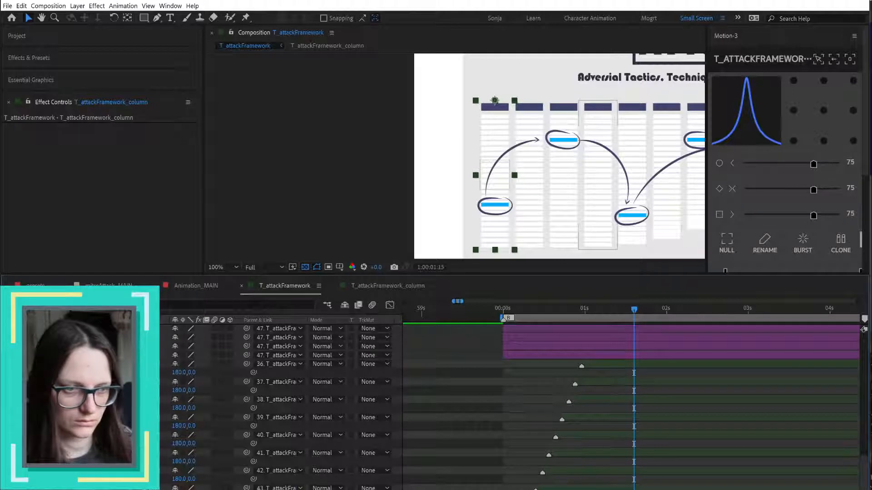
scroll(436, 482, up, 5)
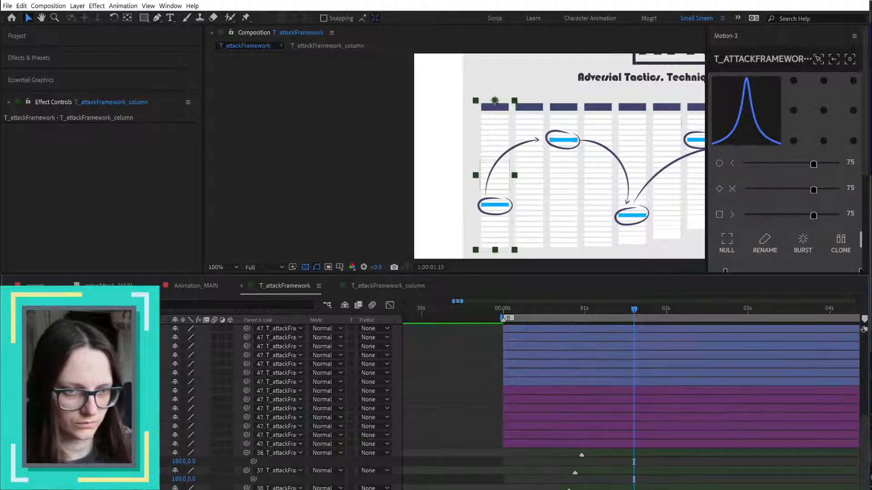
click(495, 205)
scroll(282, 409, up, 2)
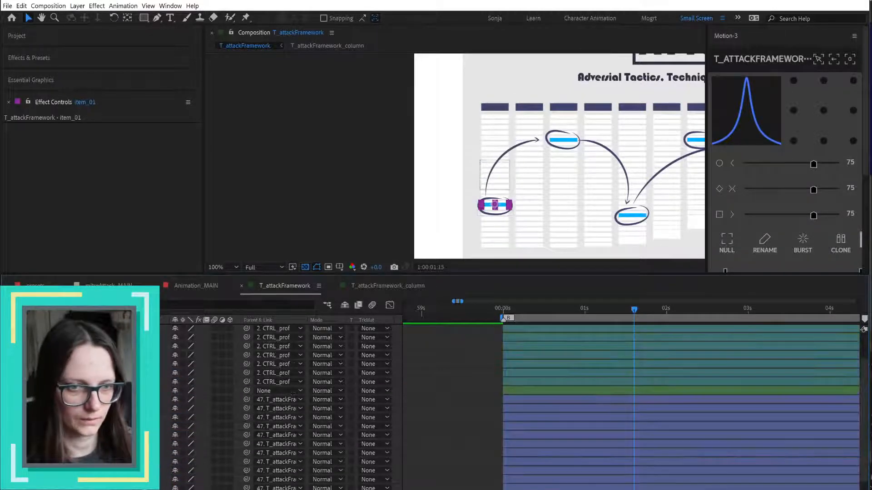
shift+click(196, 403)
drag(246, 400, 142, 391)
scroll(451, 429, down, 5)
scroll(463, 432, down, 3)
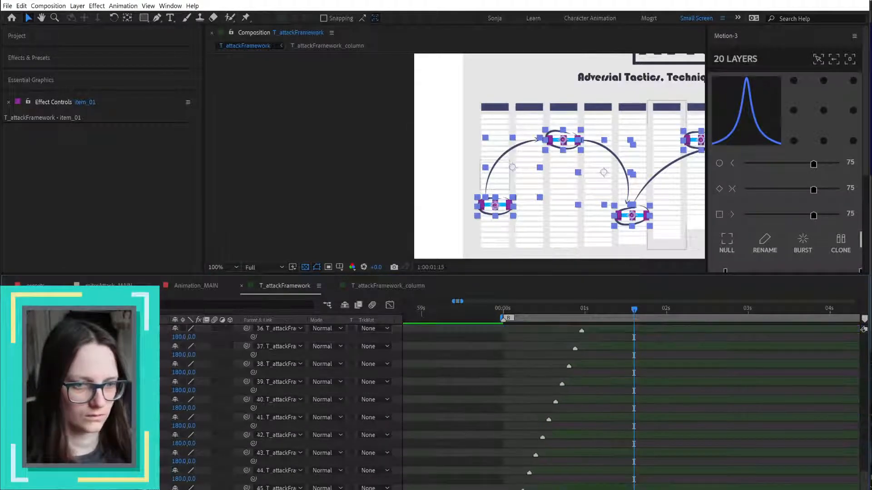
- Fine-tune the vertical position of the first column layer in T_attackFramework so the columns line up with the circled items
click(495, 107)
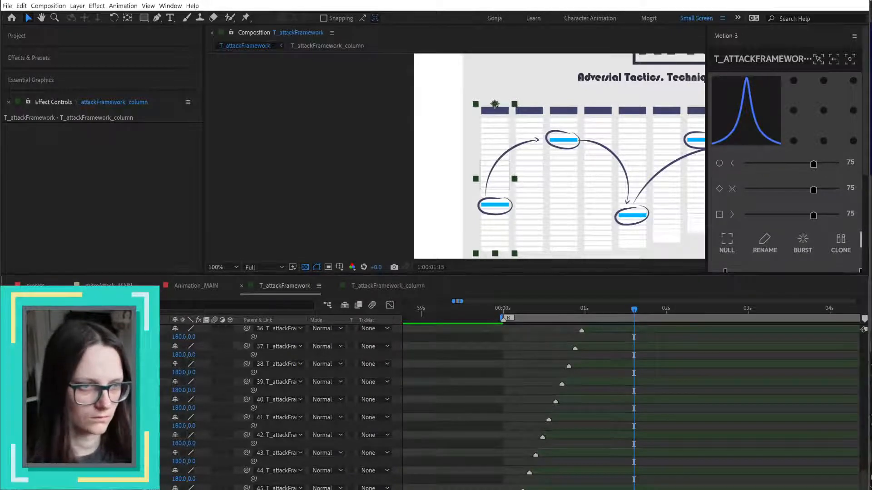
key(Up)
key(Up)
key(Up)
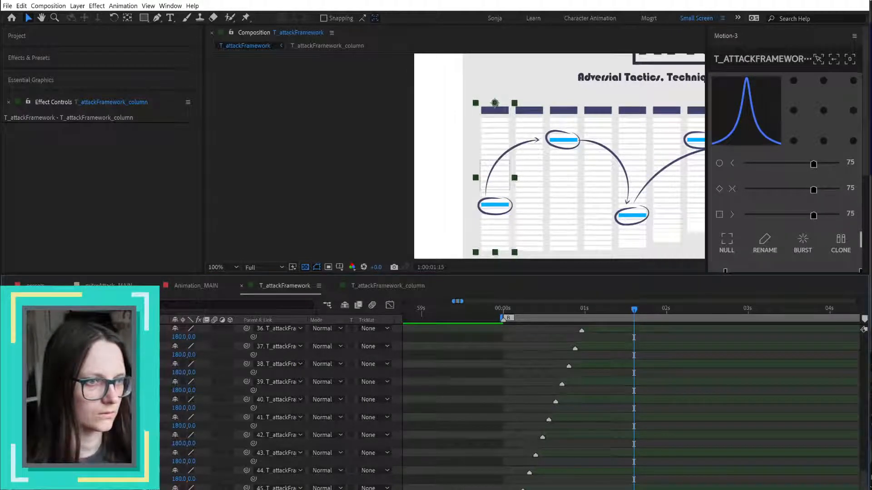
key(shift+slash)
- In T_attackFramework_column, start an opacity expression on column_02 that defines slider as the CTRL layer's Number of Items slider
click(387, 286)
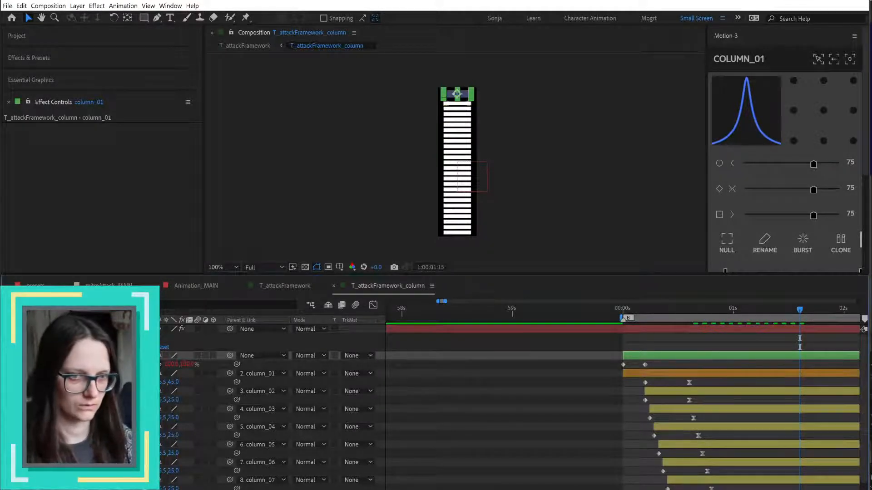
click(93, 373)
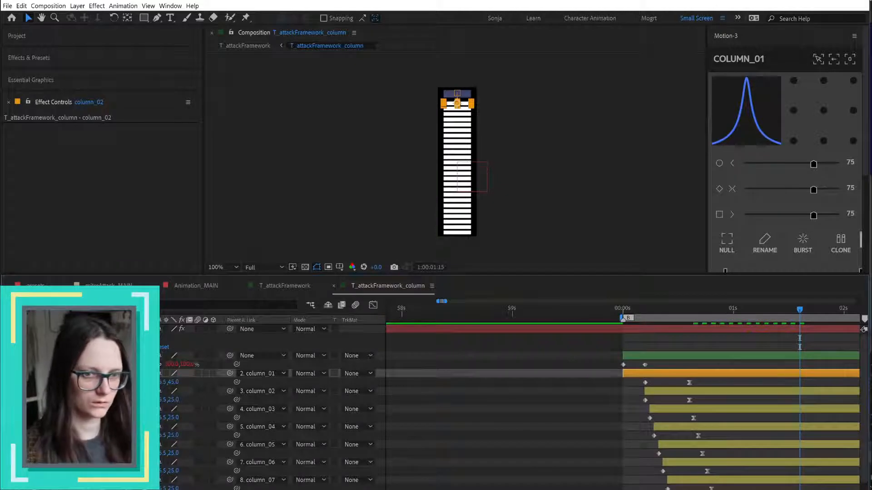
key(t)
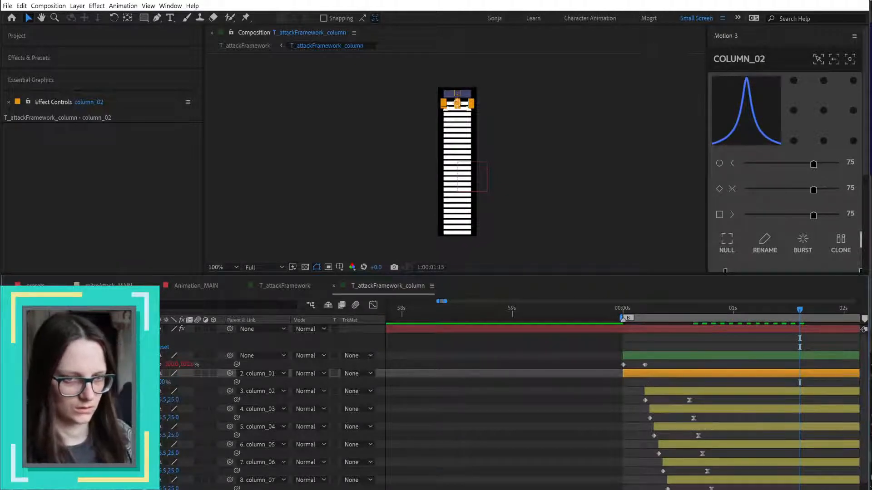
key(alt+shift+equal)
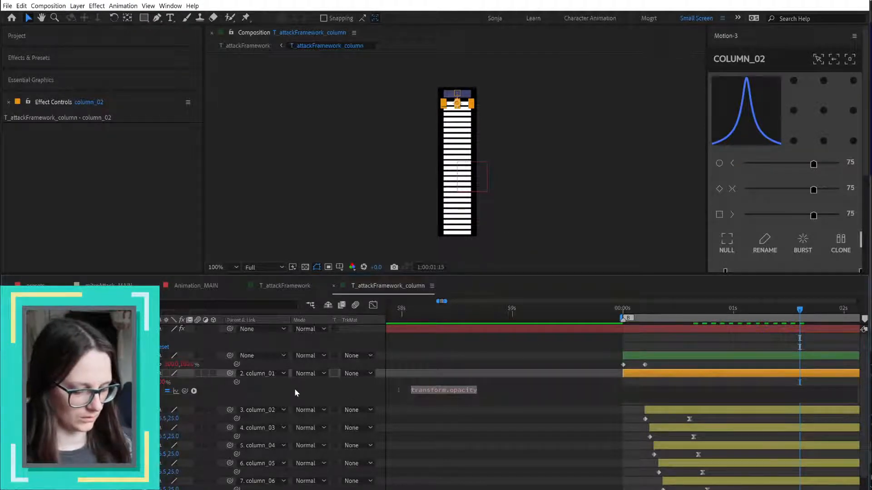
text(slider)
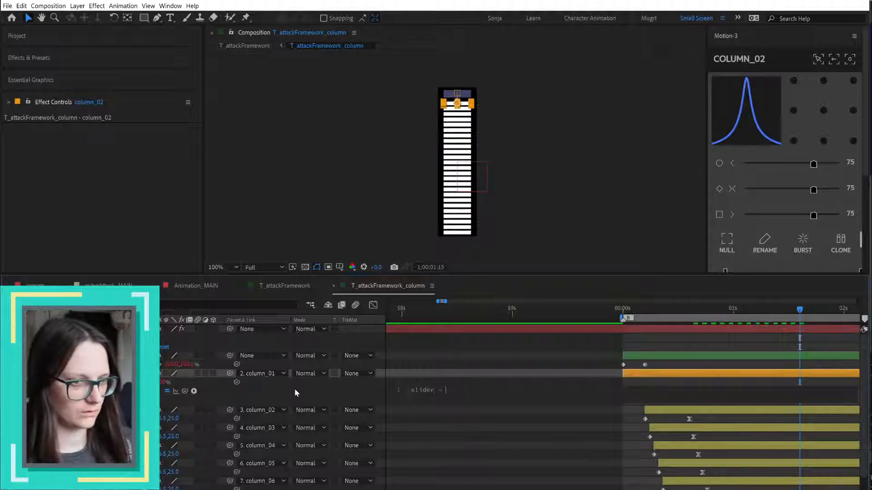
click(109, 330)
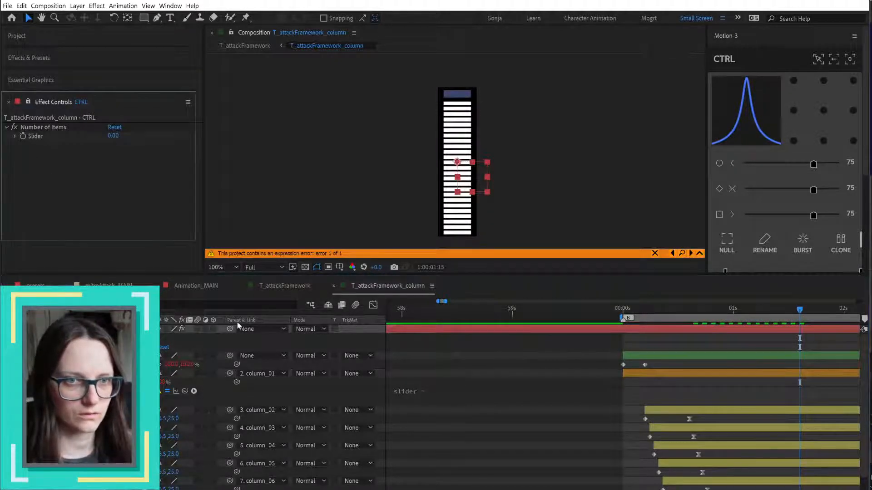
click(616, 390)
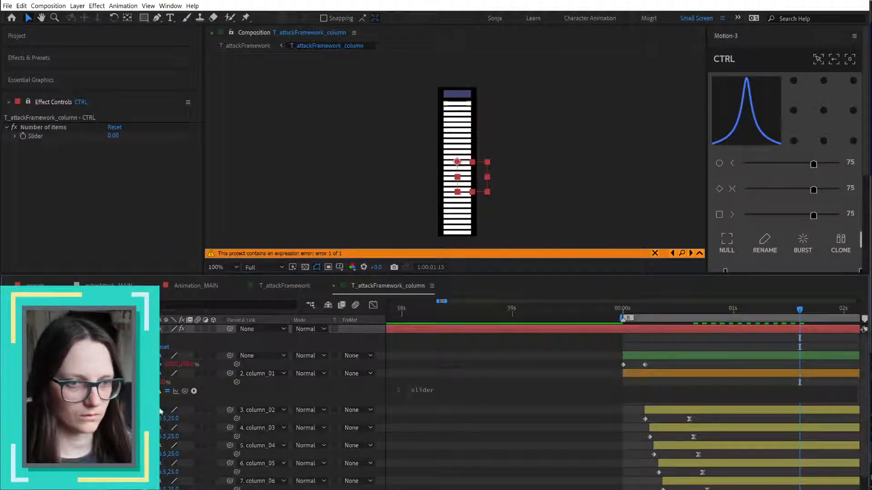
drag(185, 391, 68, 136)
key(Return)
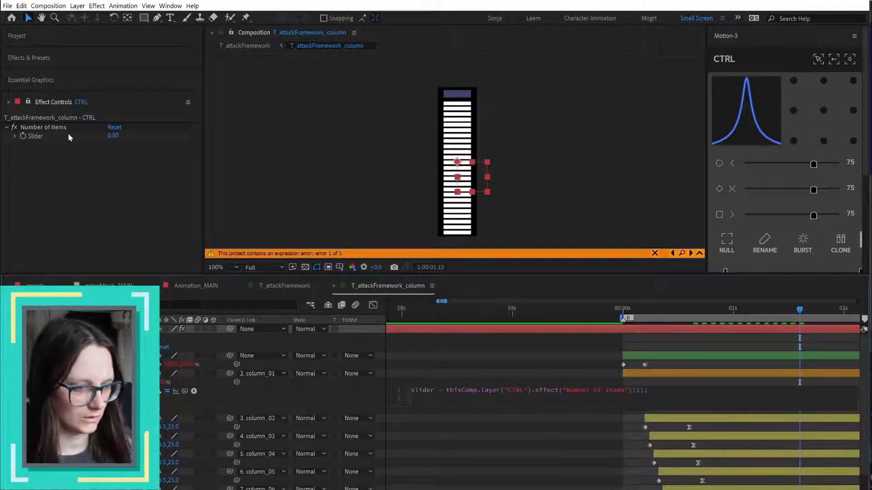
- Add the condition if(slider > index -2) to column_02's opacity expression
text(if)
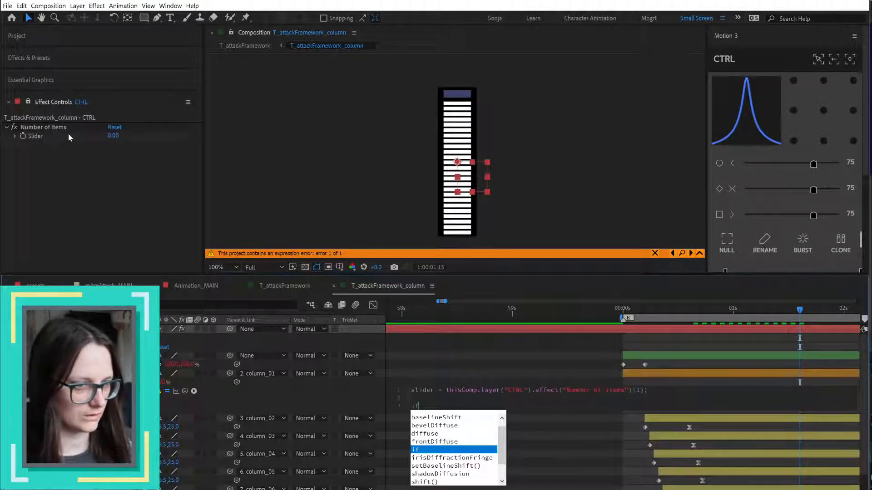
key(Escape)
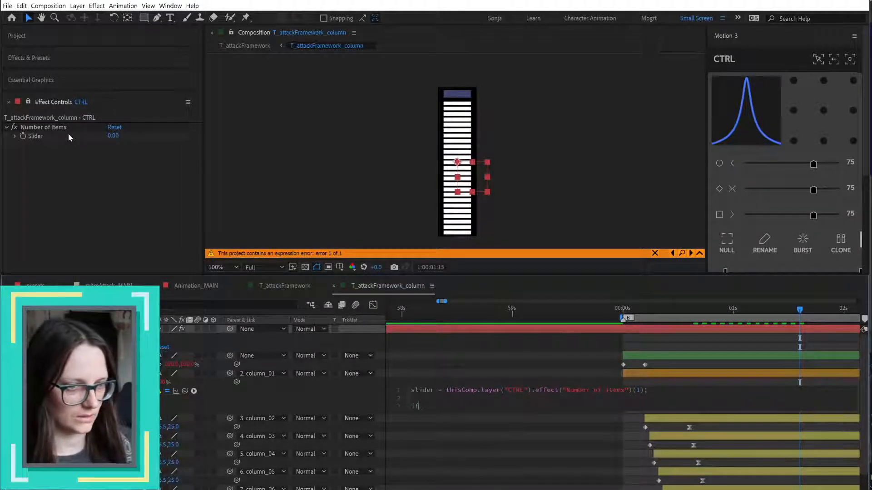
text(())
key(Left)
text(slider)
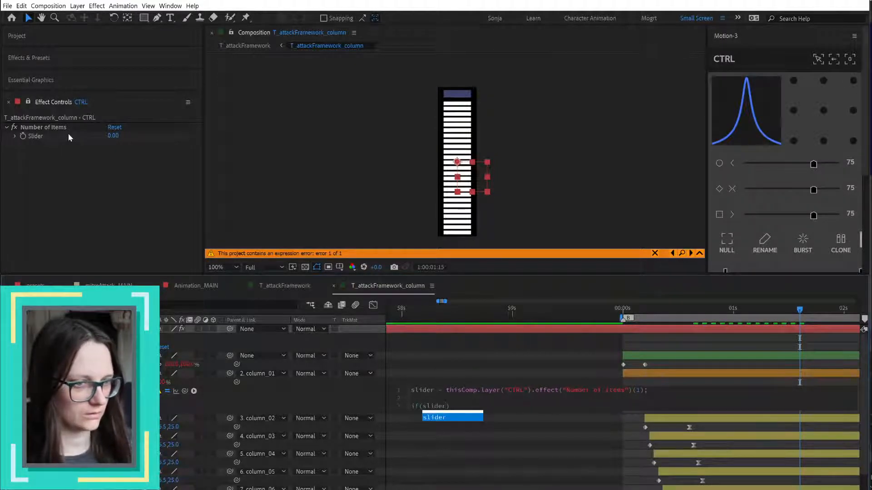
text( > )
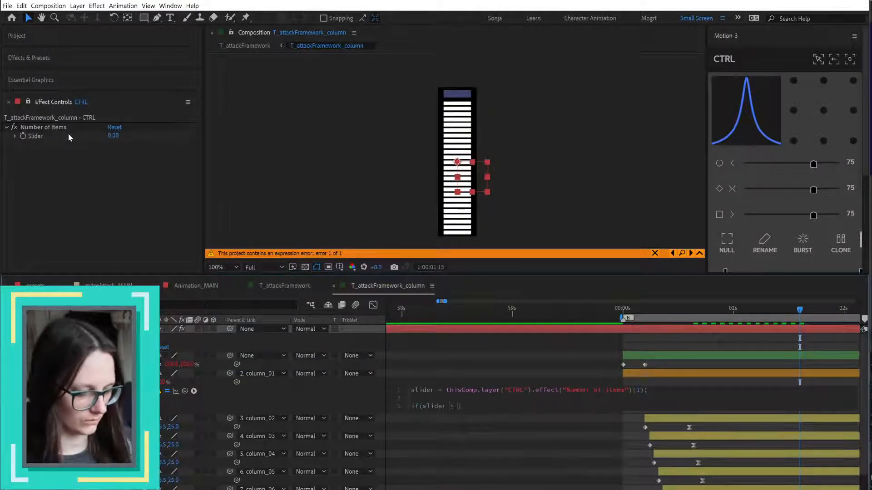
text(index)
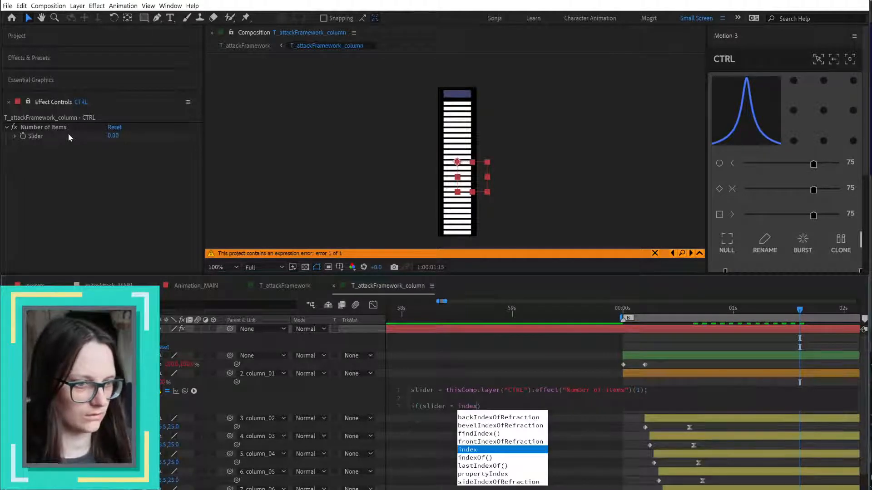
text( -)
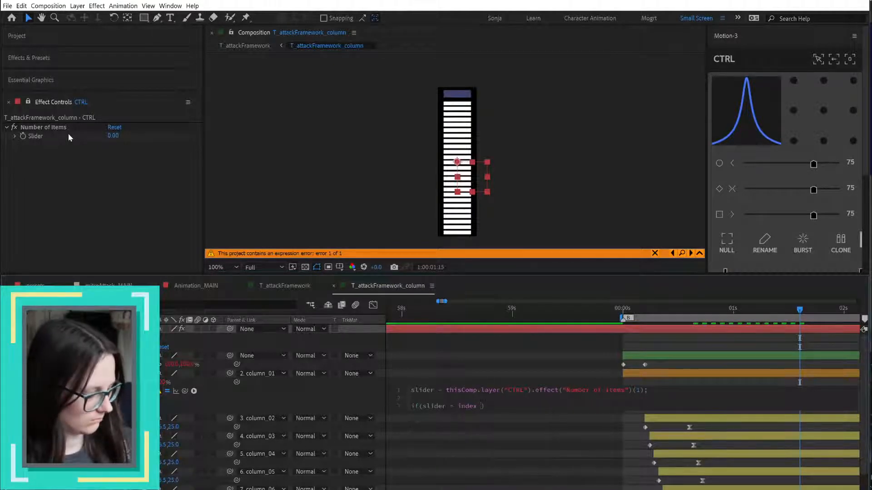
text( 2))
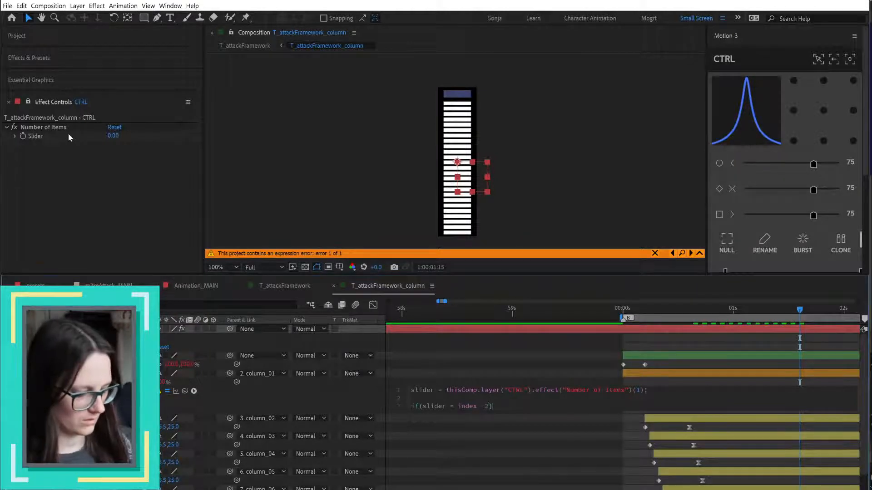
- Complete column_02's opacity expression so the if branch returns 100 and the else branch returns 0, and apply it
text({)
key(Return)
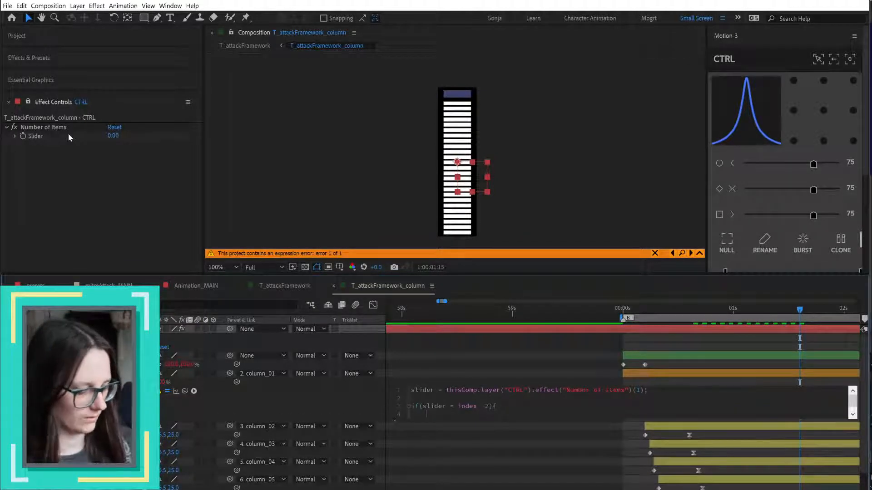
text(100)
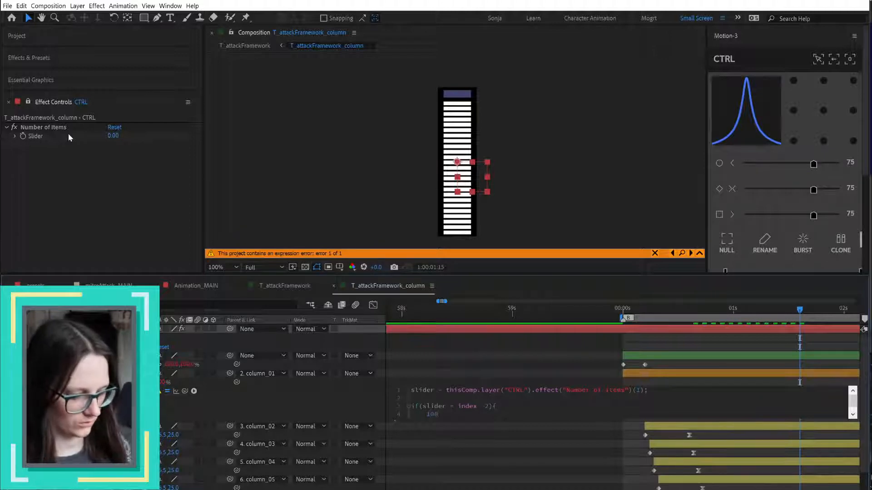
text(;)
key(Return)
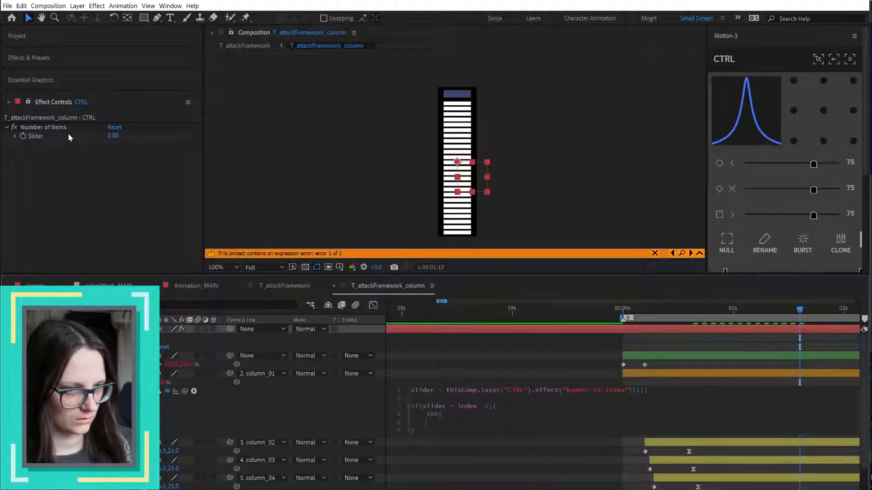
key(BackSpace)
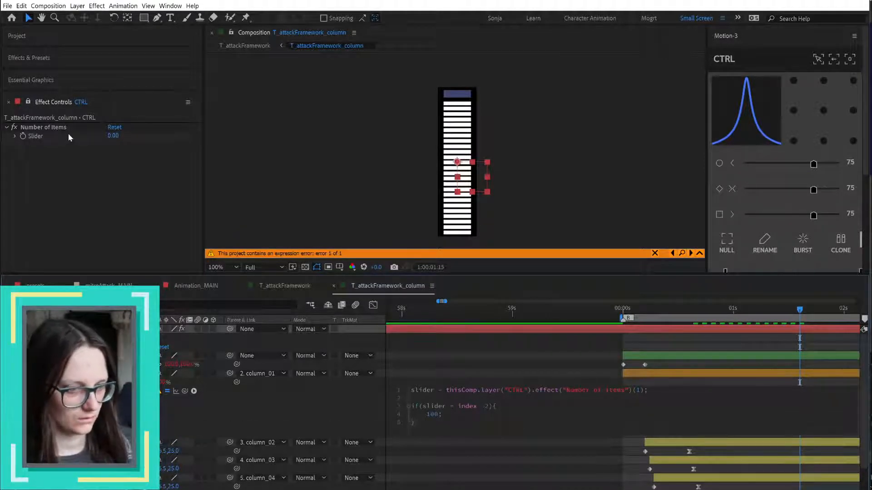
text(else{)
key(Return)
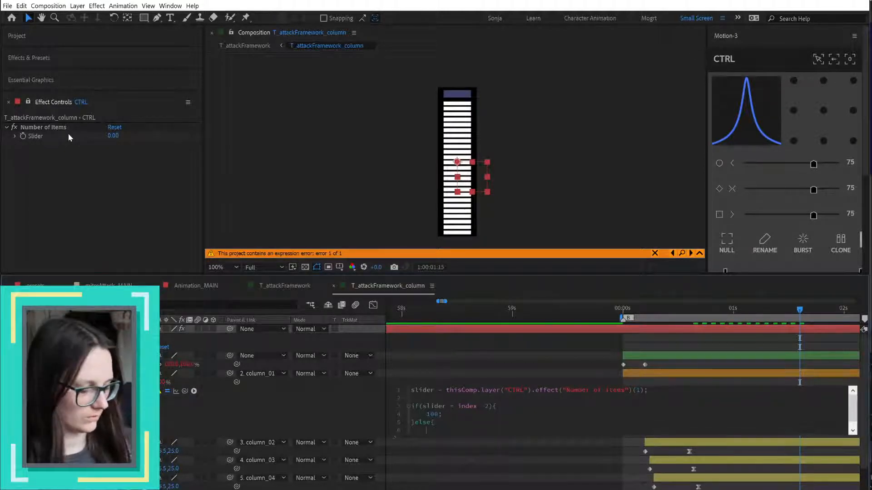
text(0;)
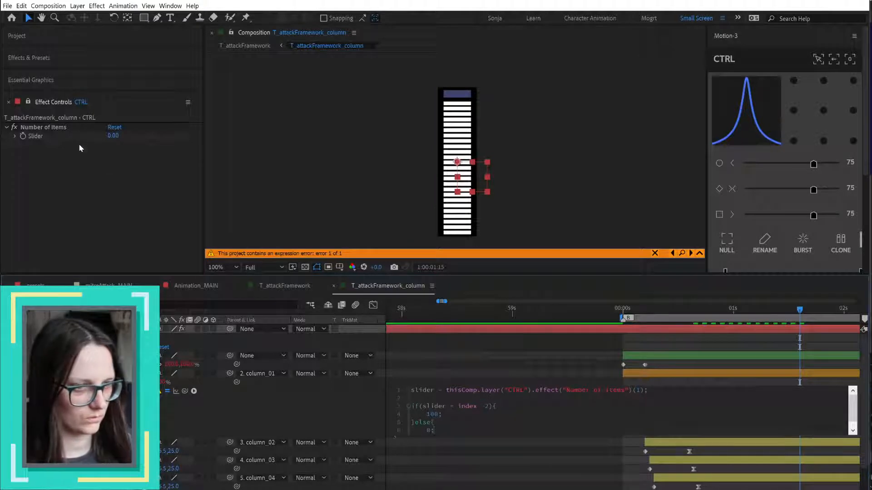
click(326, 412)
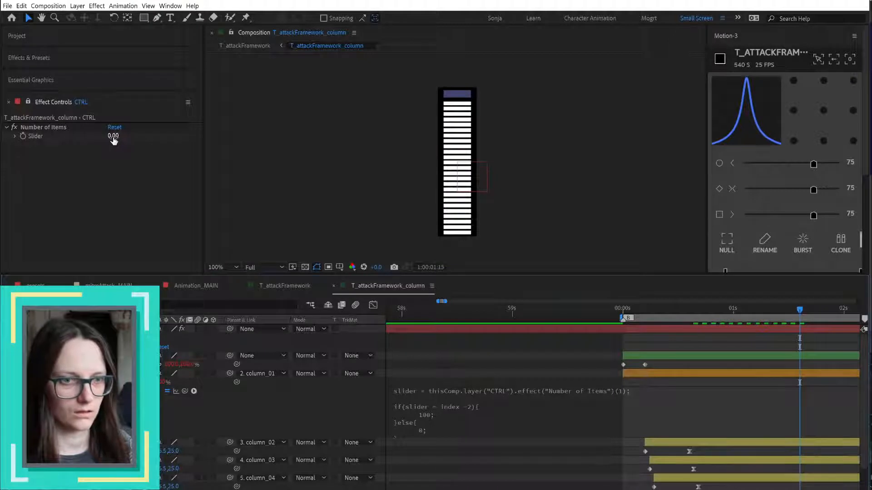
- Test the Number of Items slider at 1 and review the full opacity expression on column_02
drag(113, 137, 117, 137)
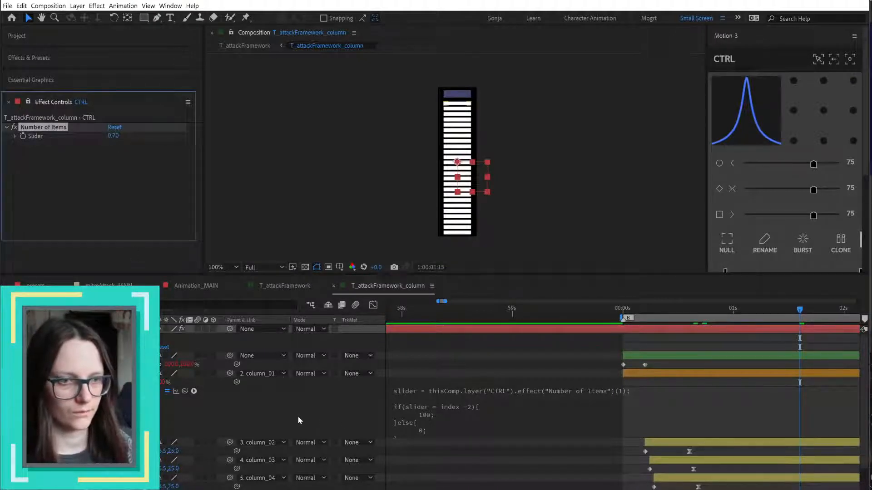
click(113, 136)
text(1)
key(Return)
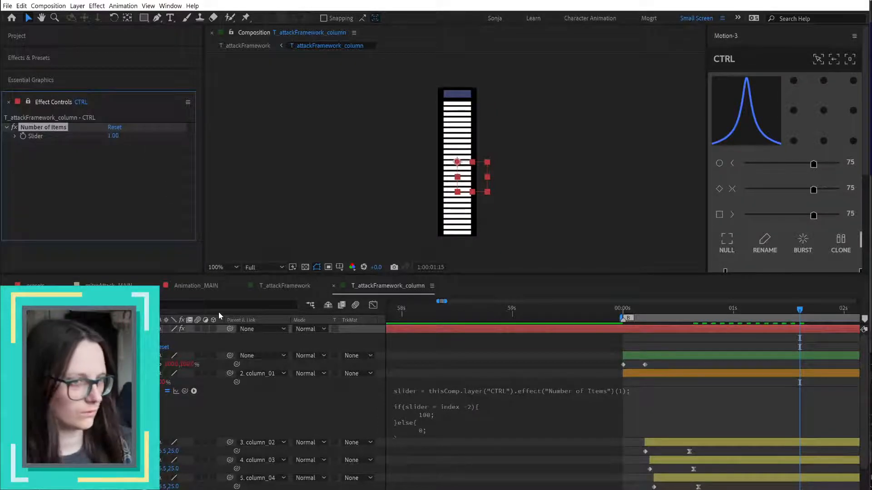
click(319, 414)
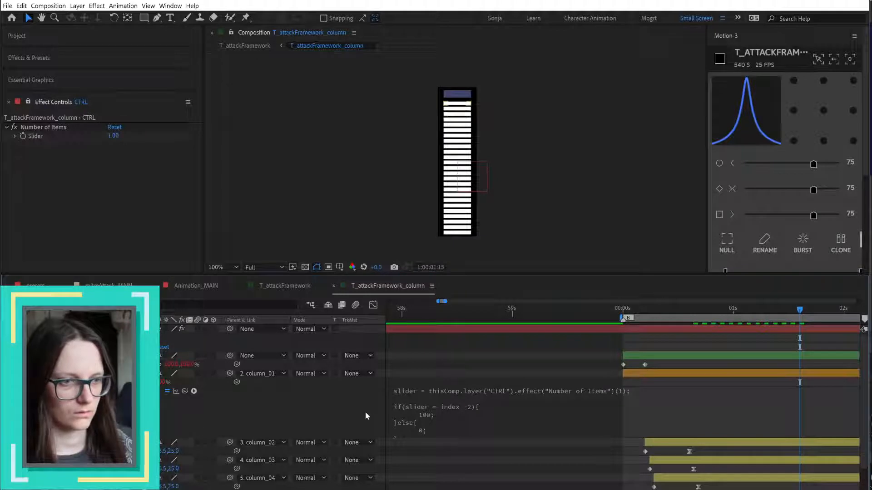
click(426, 420)
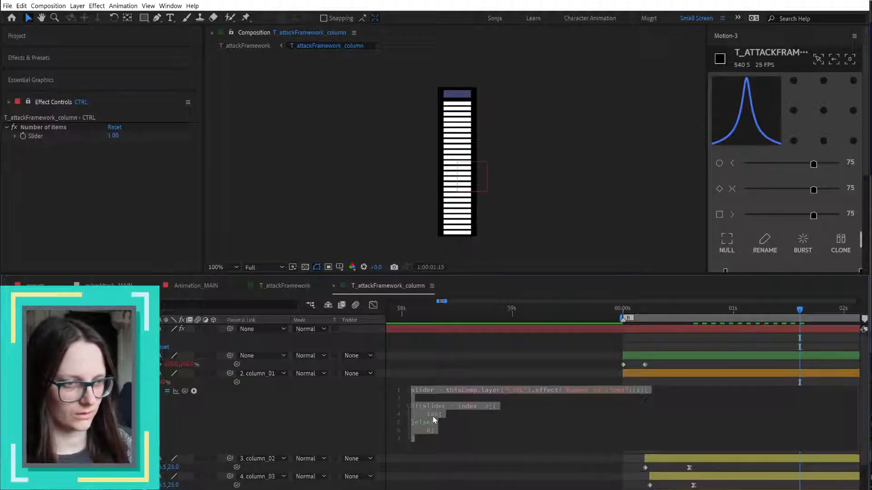
click(352, 413)
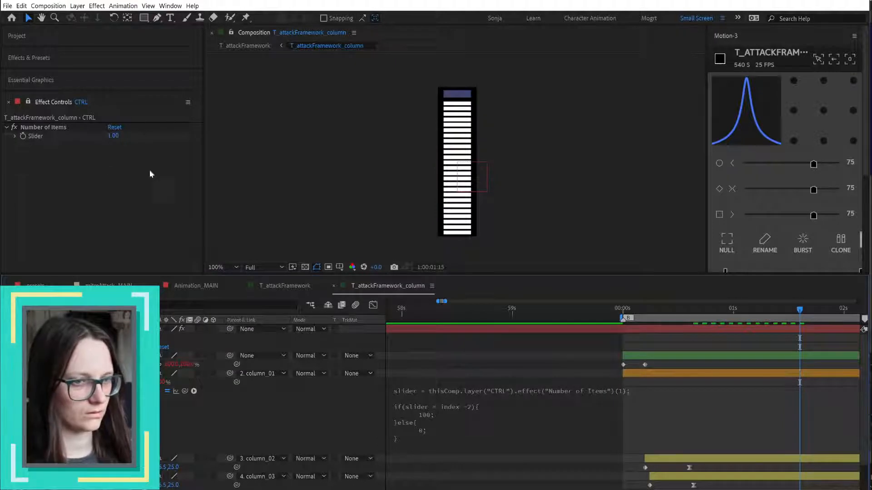
- Set the Number of Items slider on CTRL to 3 to test column_02's opacity expression
click(113, 135)
drag(114, 136, 117, 137)
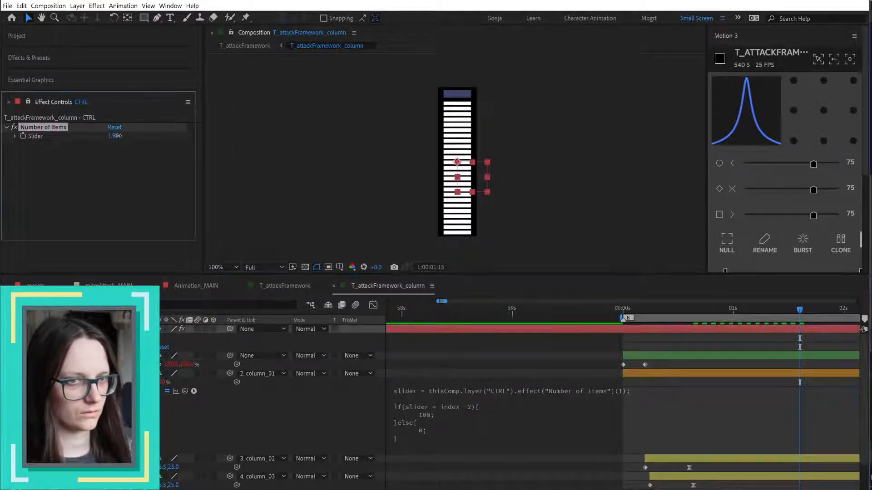
click(117, 137)
text(3)
key(Return)
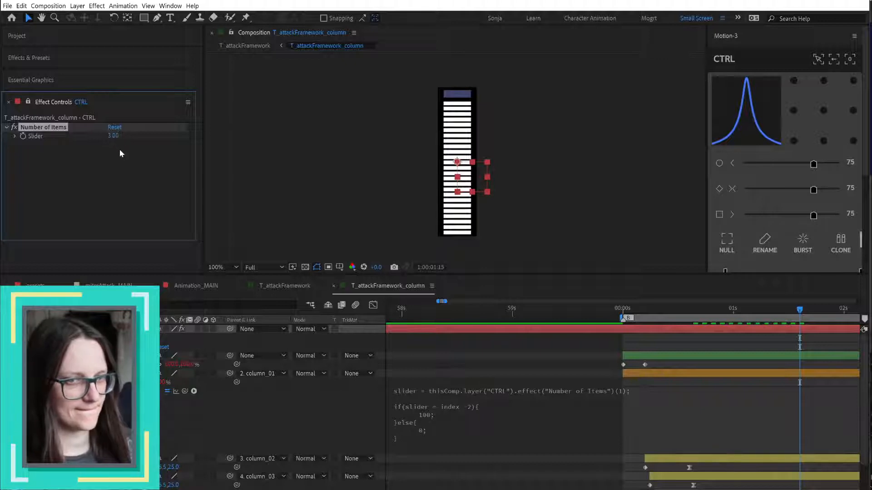
- Test column_02's opacity expression at high Number of Items values on CTRL, such as 45.30
drag(114, 136, 336, 137)
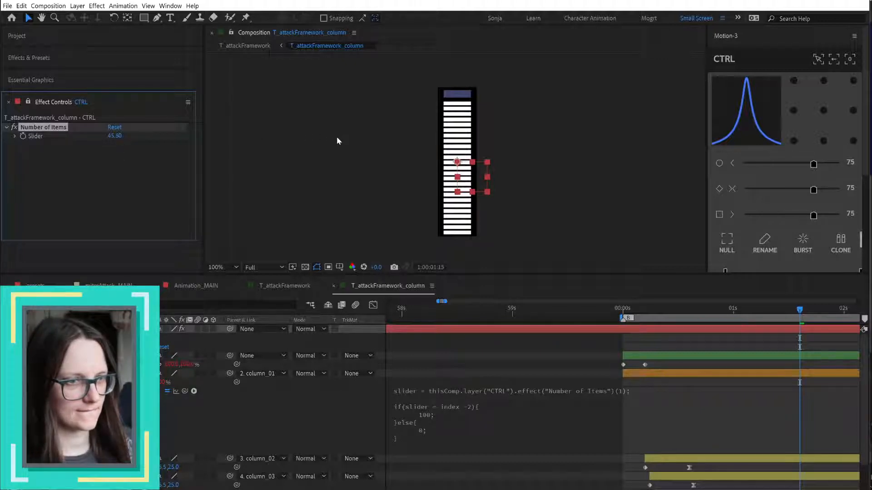
drag(115, 136, 375, 126)
- Switch to File Explorer and read checkbox_OpacityOnOff+SliderControl.txt and checkbox_onoff.txt in the AE expressions folder of design_resources_pc
click(270, 432)
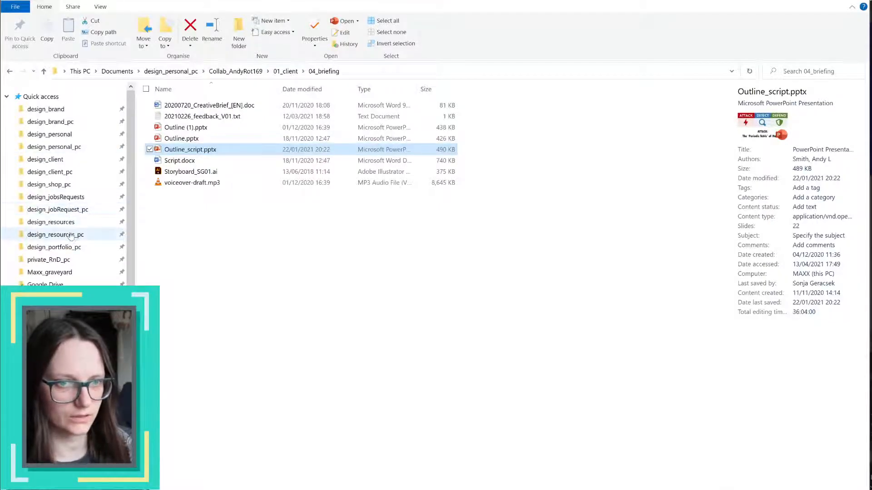
click(55, 234)
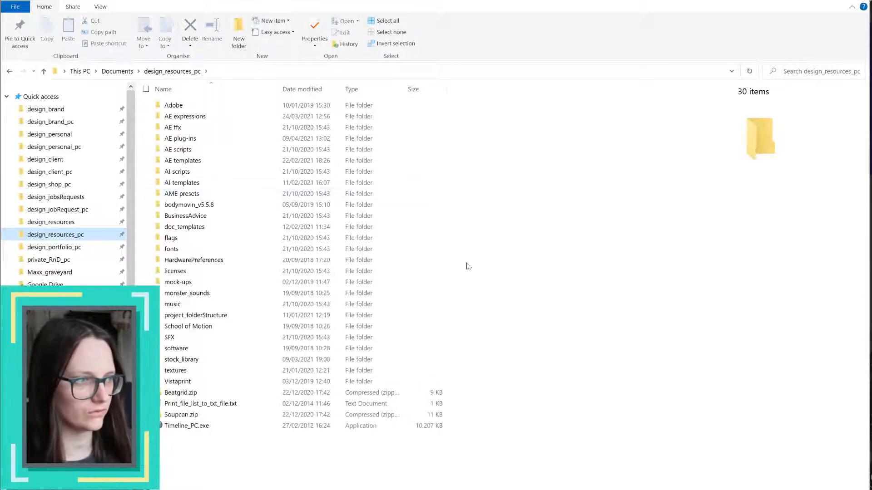
double_click(205, 117)
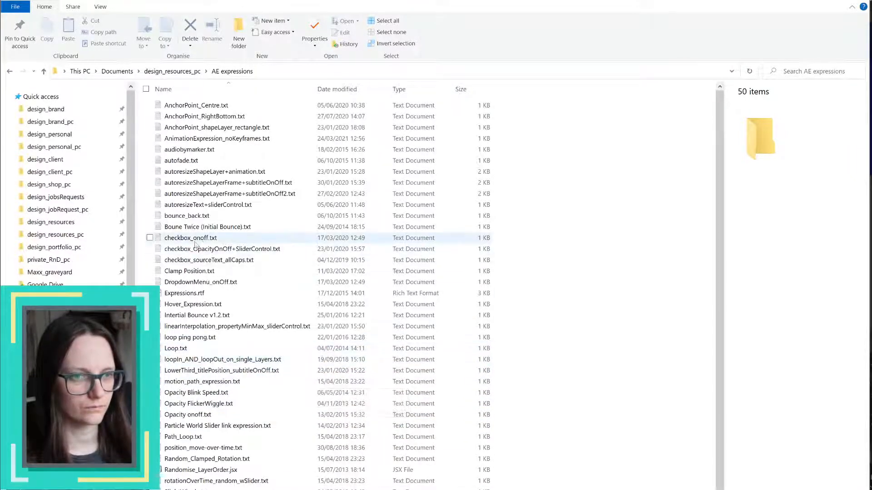
double_click(218, 248)
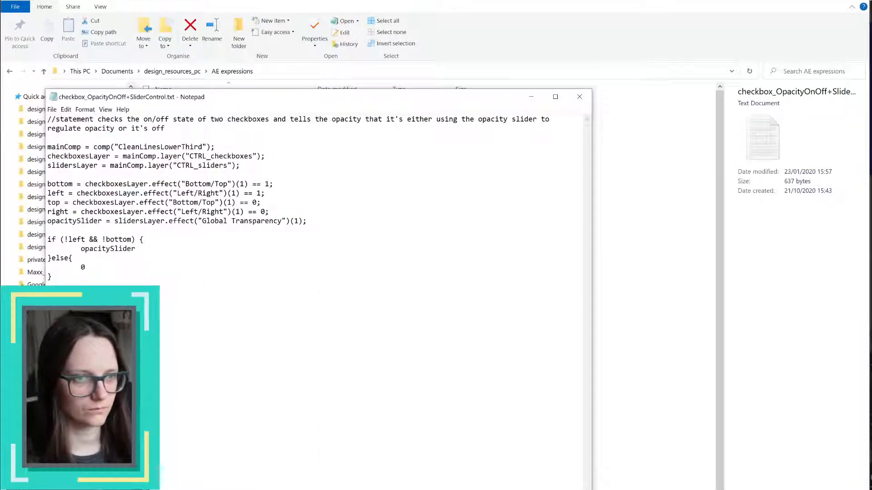
click(579, 97)
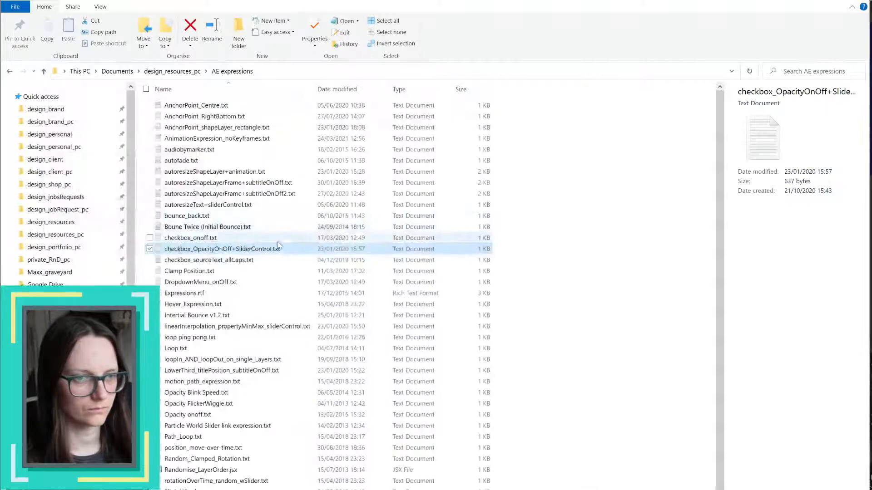
double_click(230, 240)
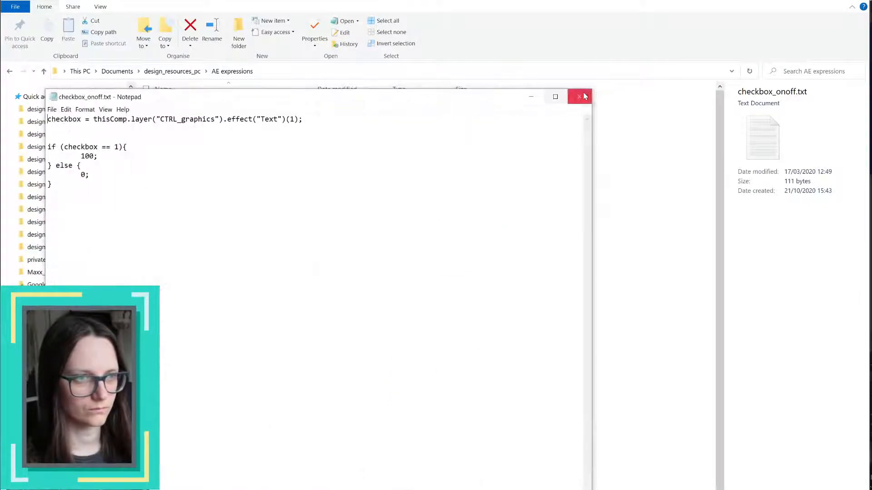
click(584, 97)
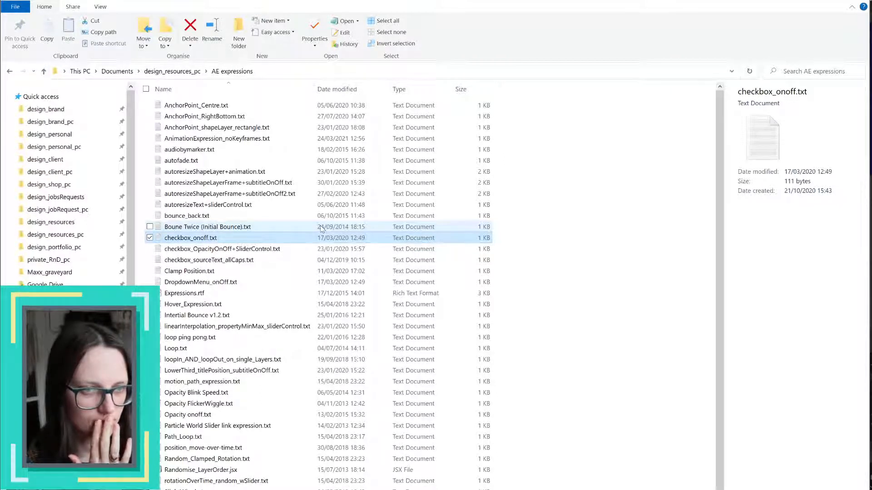
- Read the saved expressions in linearInterpolation_propertyMinMax_sliderControl.txt and Opacity onoff.txt
click(276, 329)
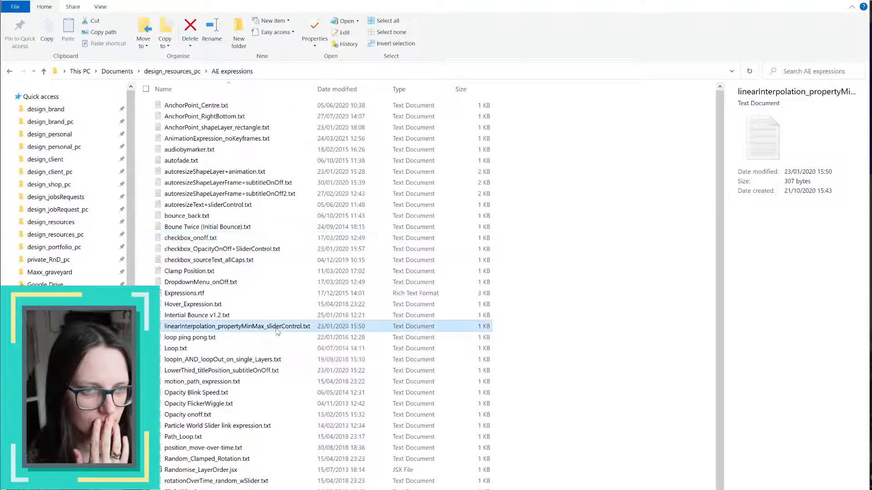
double_click(276, 329)
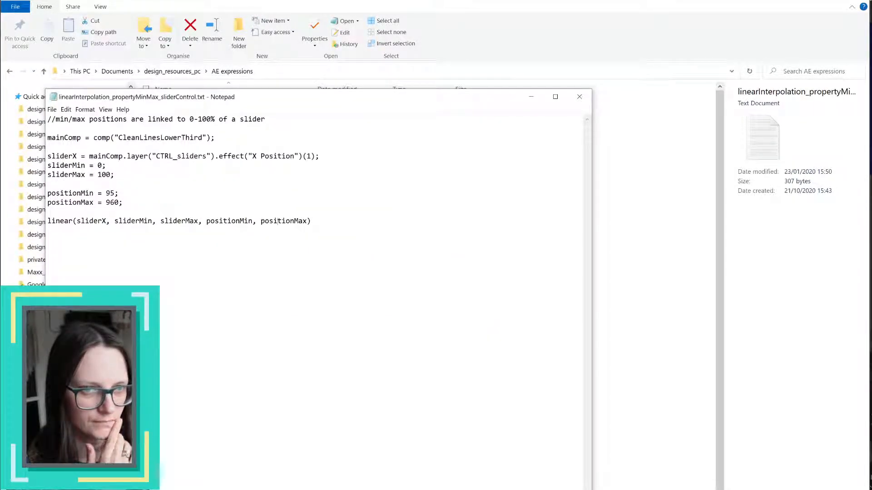
click(578, 97)
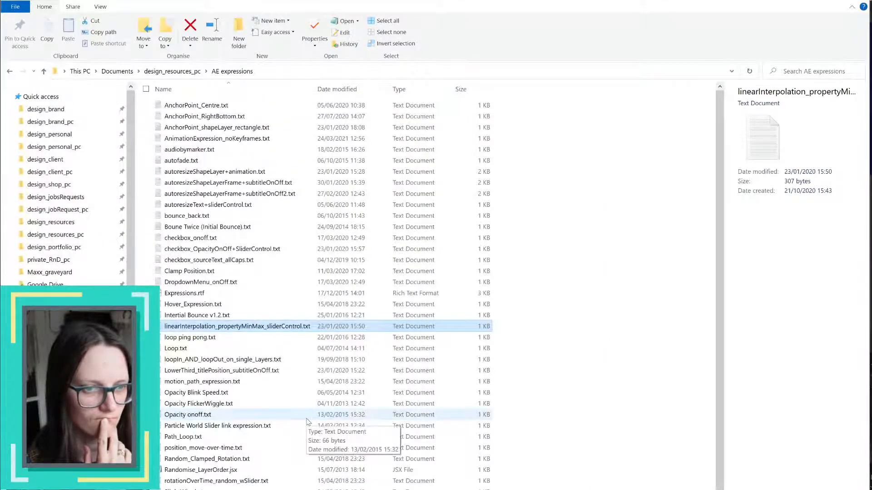
scroll(307, 422, down, 1)
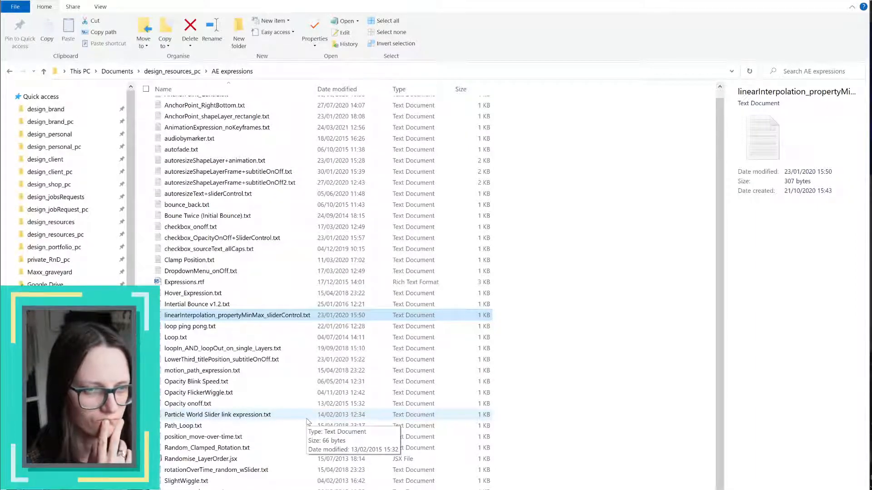
scroll(307, 422, down, 1)
double_click(307, 393)
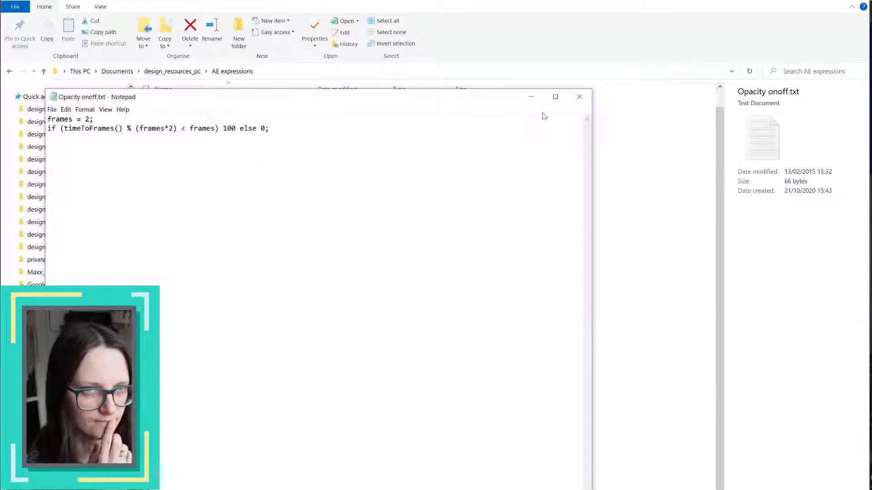
click(579, 97)
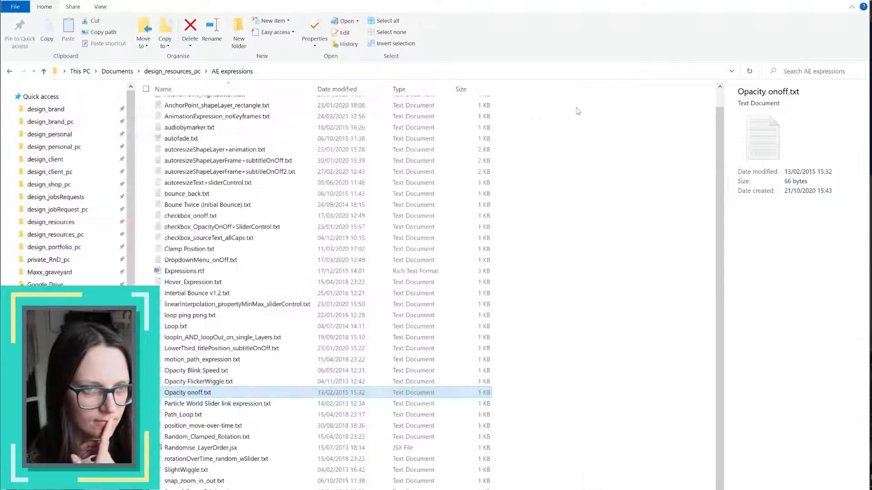
- Read the if/else expression in LowerThird_titlePosition_subtitleOnOff.txt and open DropdownMenu_onOff.txt for reference
scroll(392, 392, down, 1)
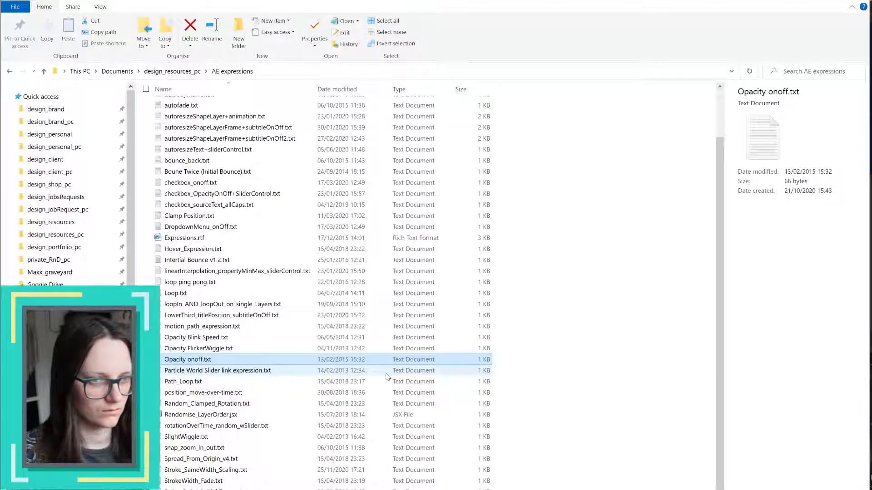
double_click(264, 315)
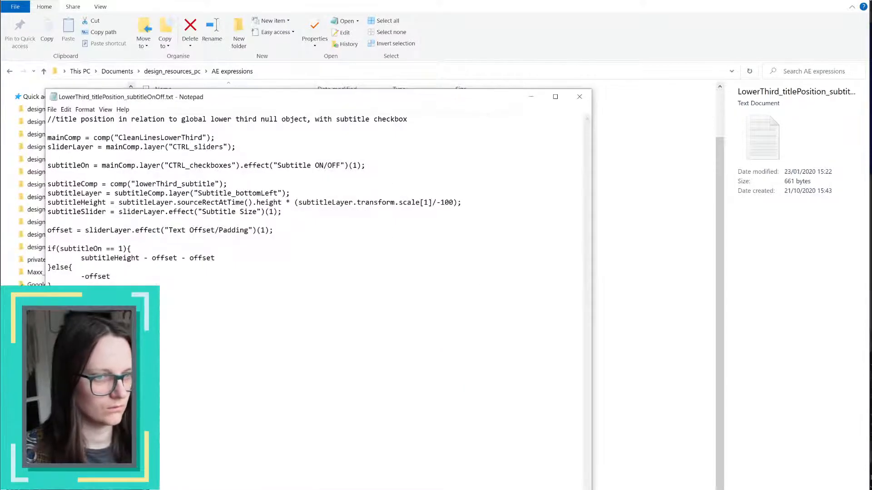
drag(349, 100, 467, 66)
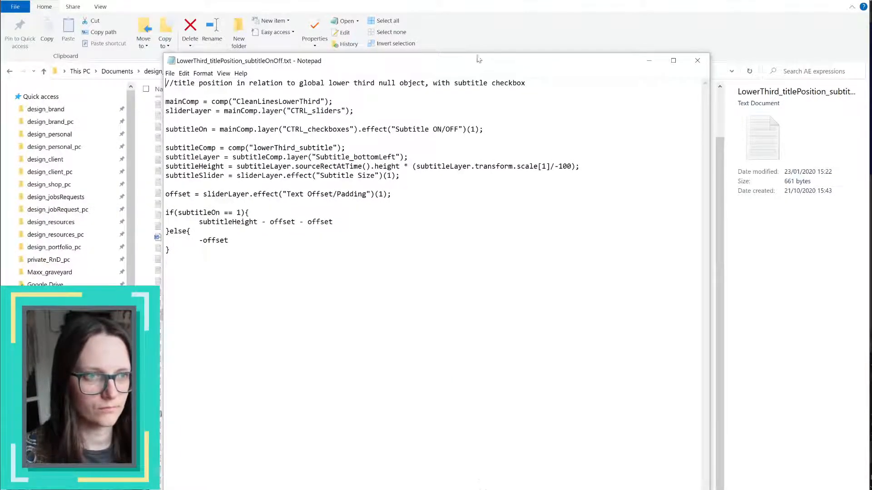
key(alt+F4)
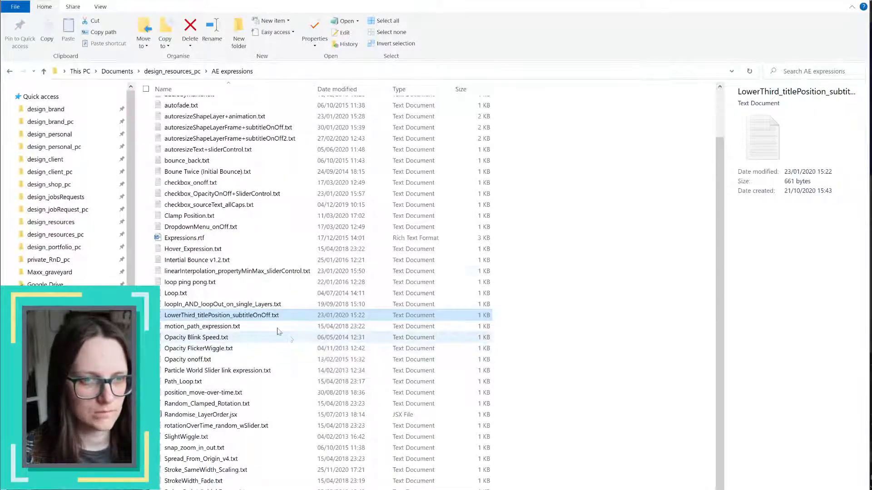
double_click(222, 226)
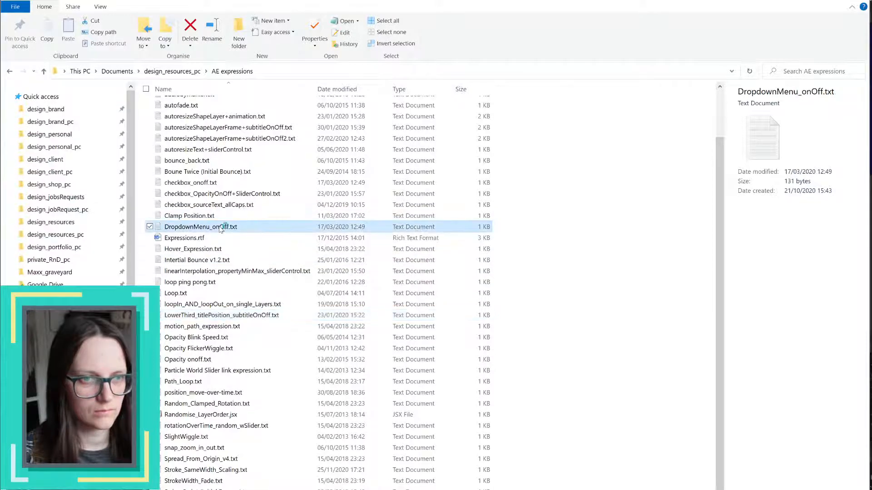
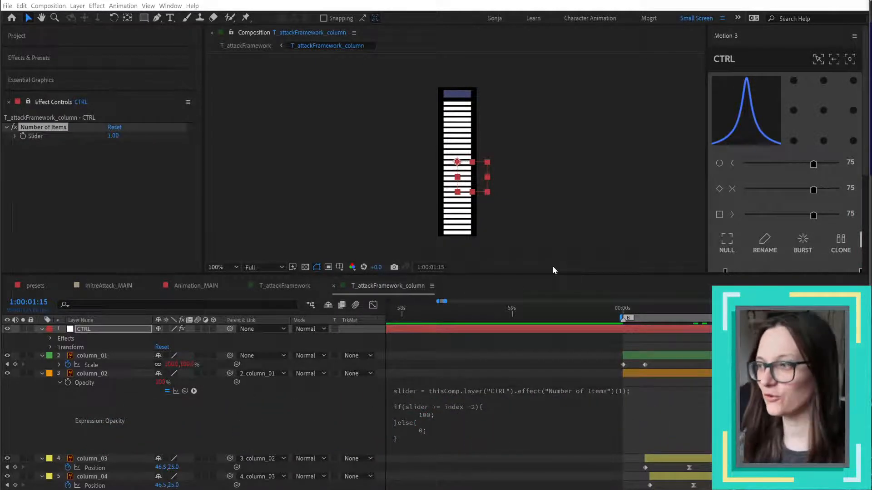
- Examine the slider variable and the >= comparison in the condition of column_02's opacity expression in After Effects
click(313, 425)
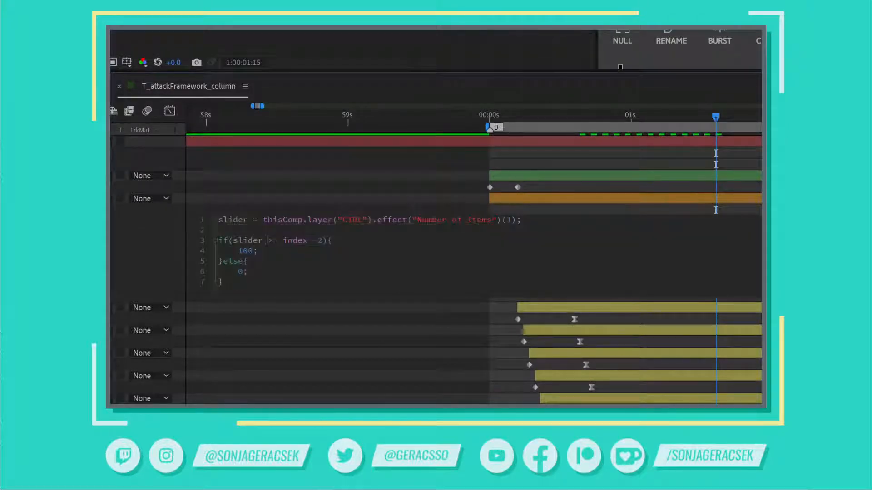
key(shift+Right)
key(BackSpace)
text(=)
drag(238, 220, 218, 220)
double_click(274, 241)
click(274, 241)
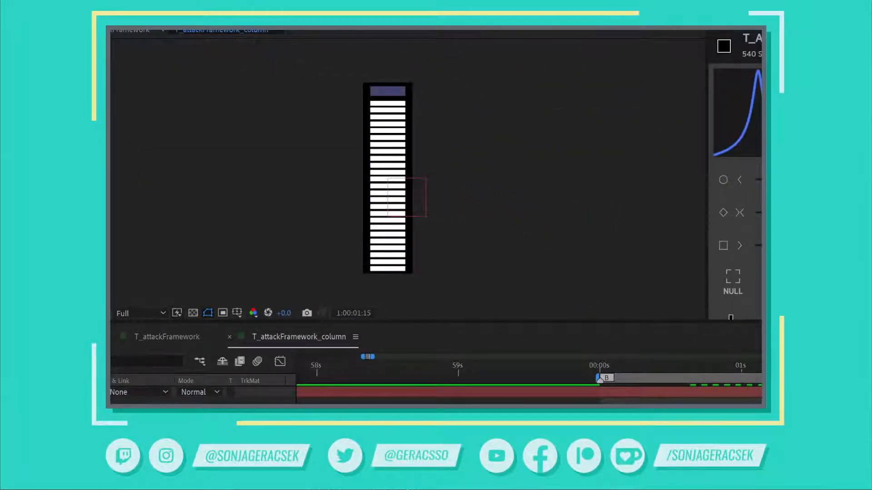
- Test column_02's opacity expression with the Number of Items slider on CTRL at 2 and 0, and return it to 1
drag(112, 142, 131, 143)
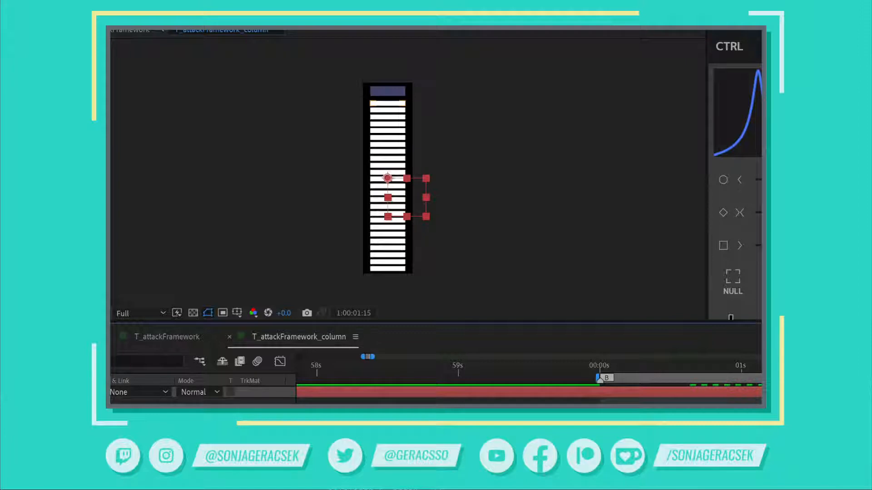
click(722, 402)
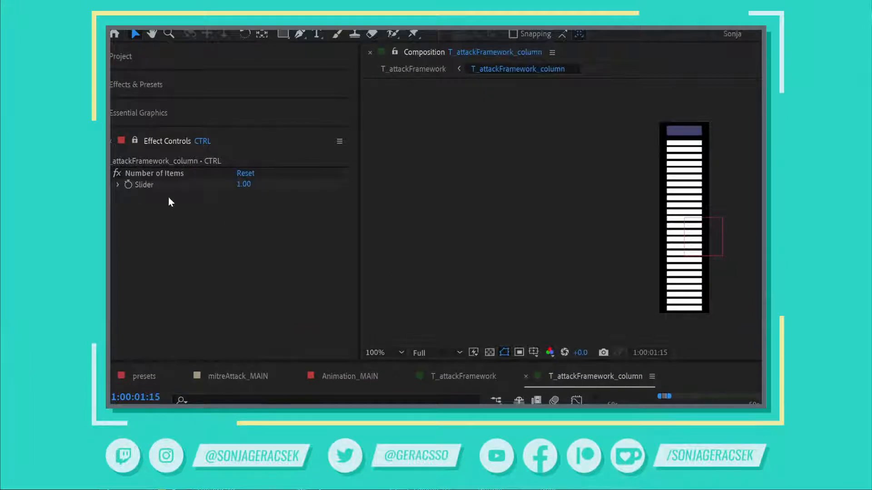
click(243, 184)
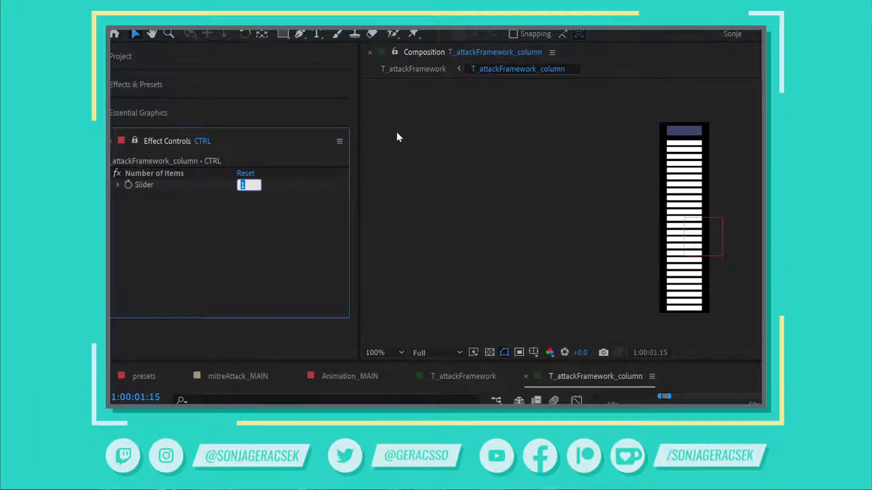
text(2)
key(Return)
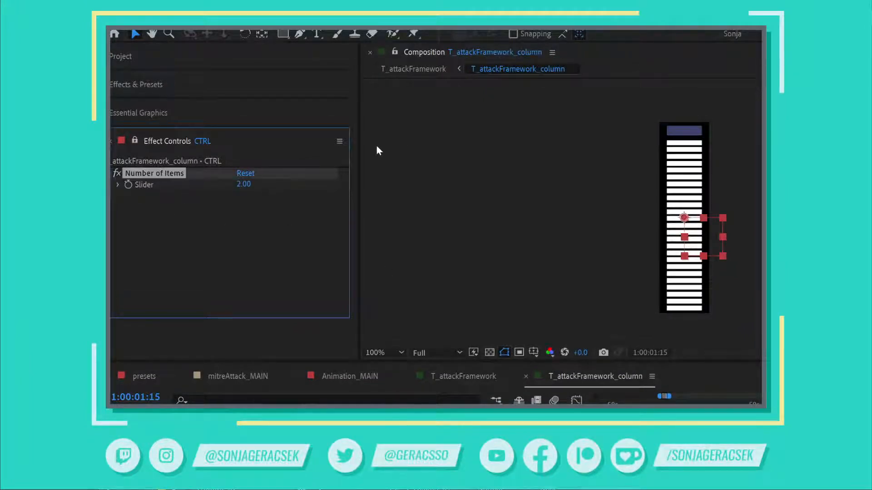
click(244, 184)
text(0)
key(Return)
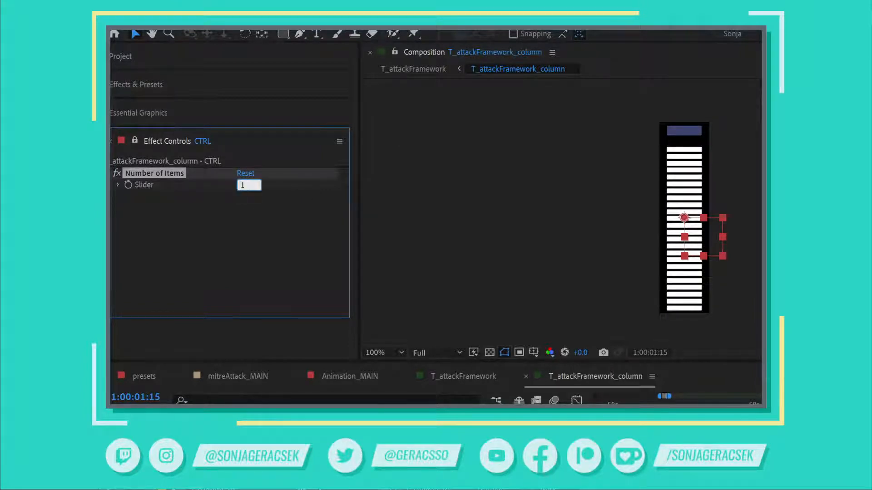
text(1)
key(Return)
click(218, 403)
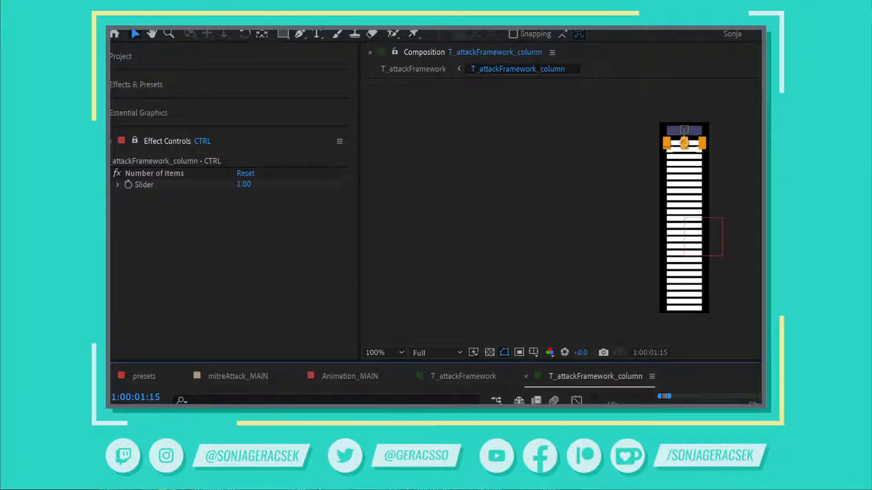
click(161, 489)
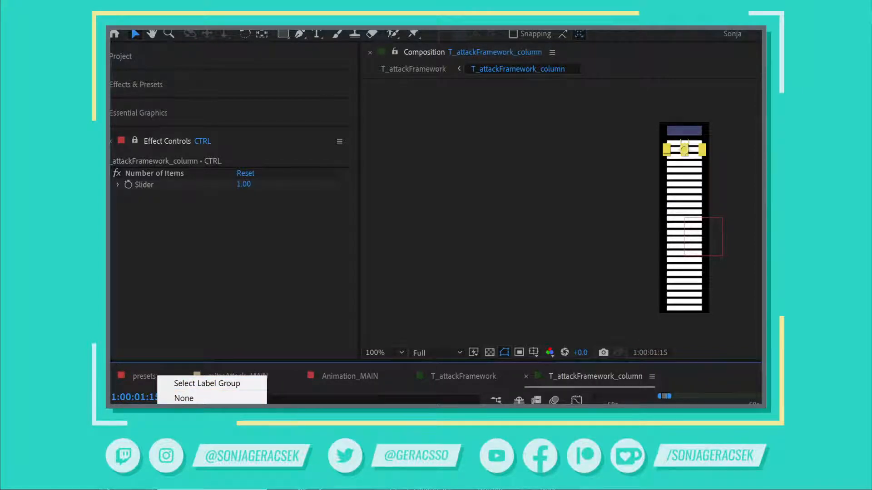
key(Escape)
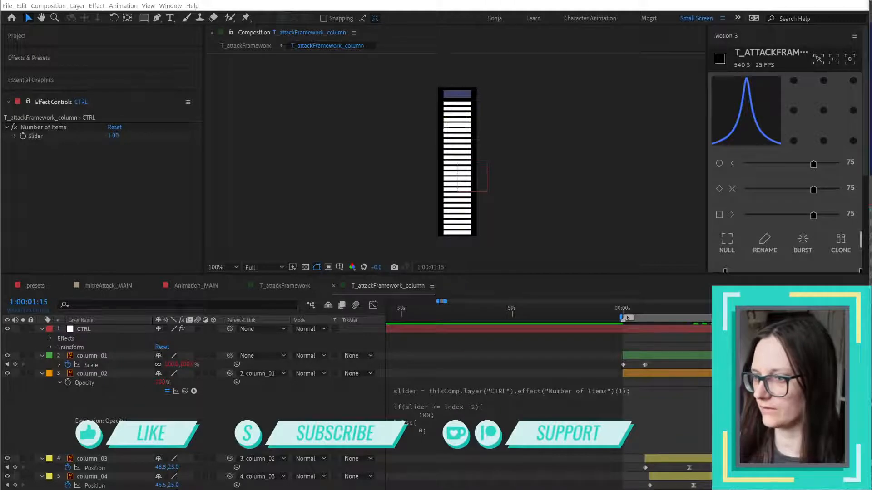
click(57, 460)
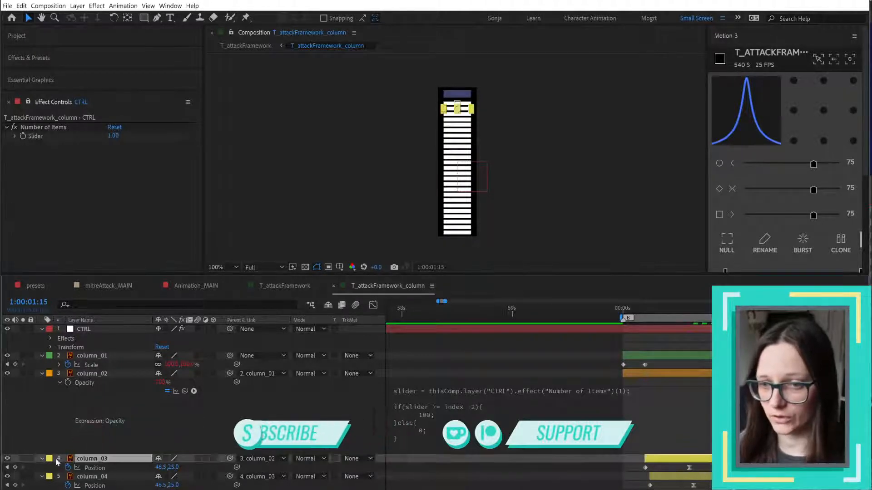
click(50, 459)
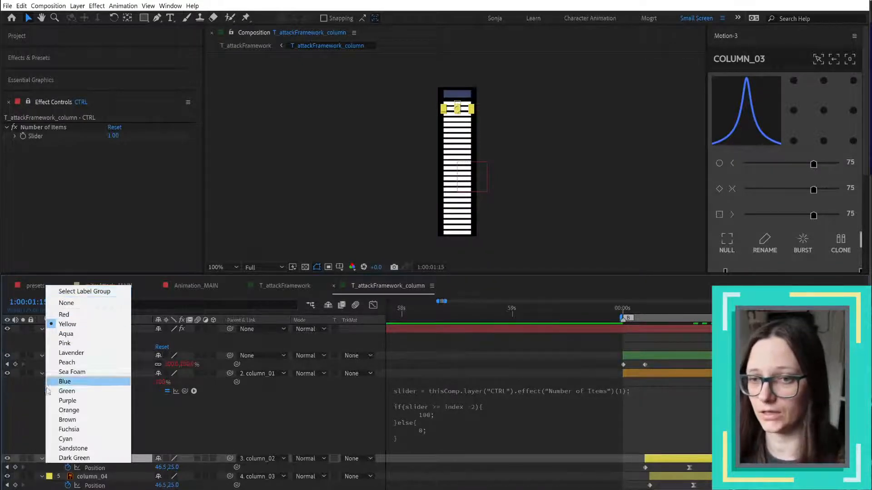
click(25, 422)
right_click(341, 320)
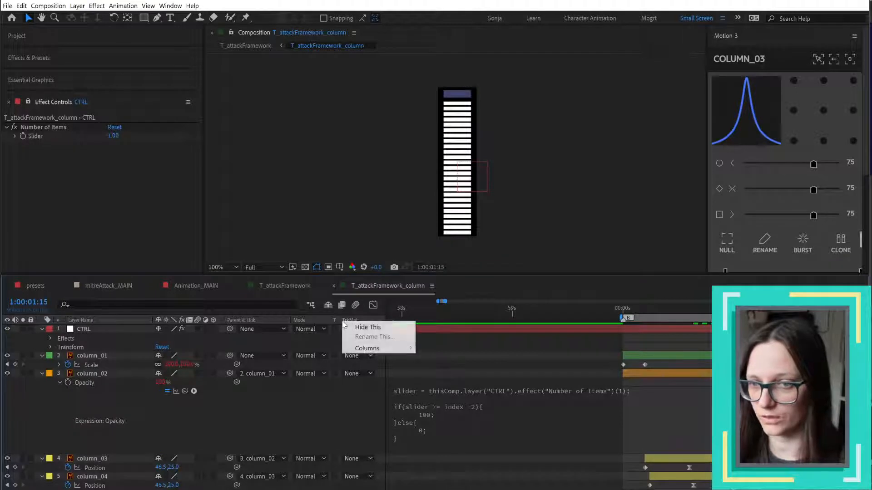
click(60, 323)
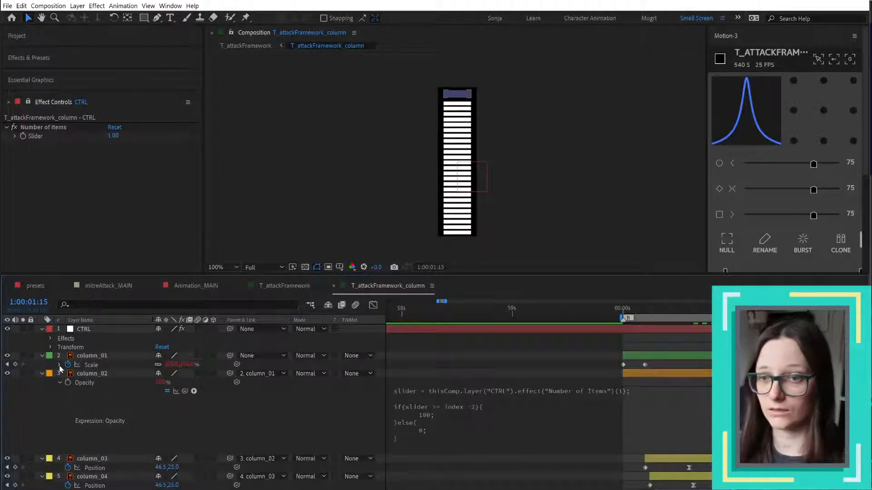
- Apply column_02's opacity expression to all layers in column_03's yellow label group
click(49, 459)
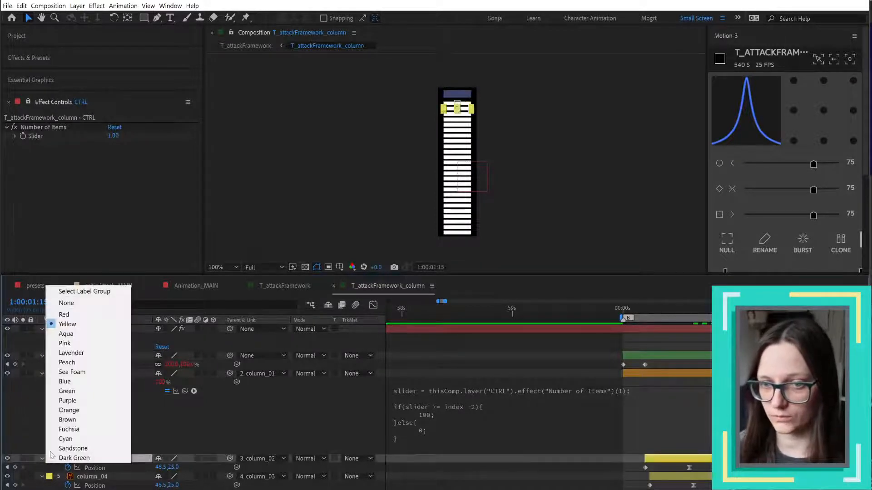
click(107, 294)
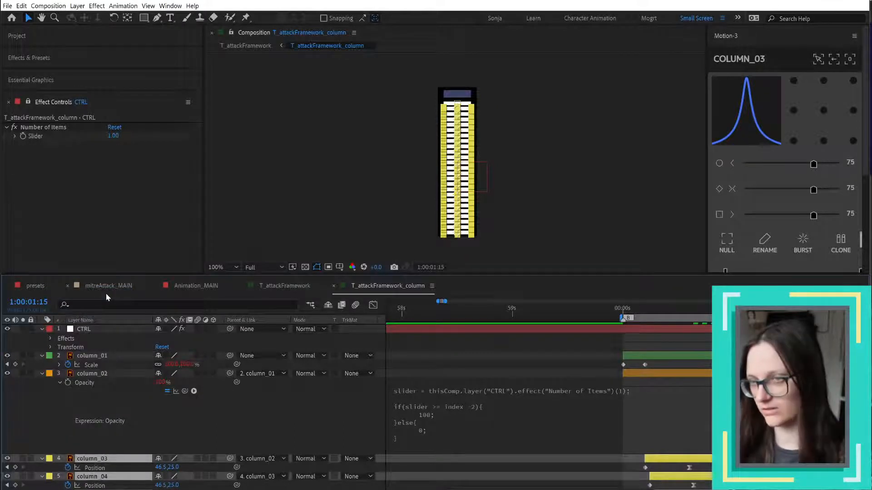
click(243, 424)
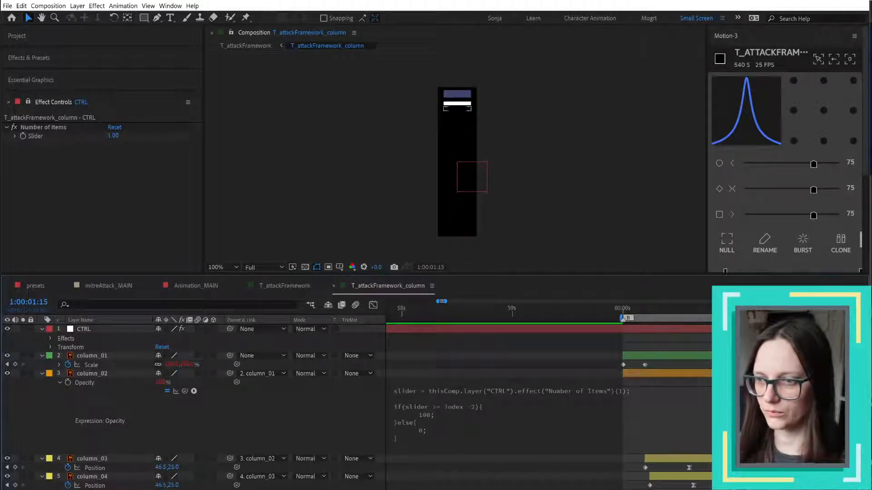
- Wrap the Number of Items slider reference in column_02's opacity expression in Math.round()
click(625, 389)
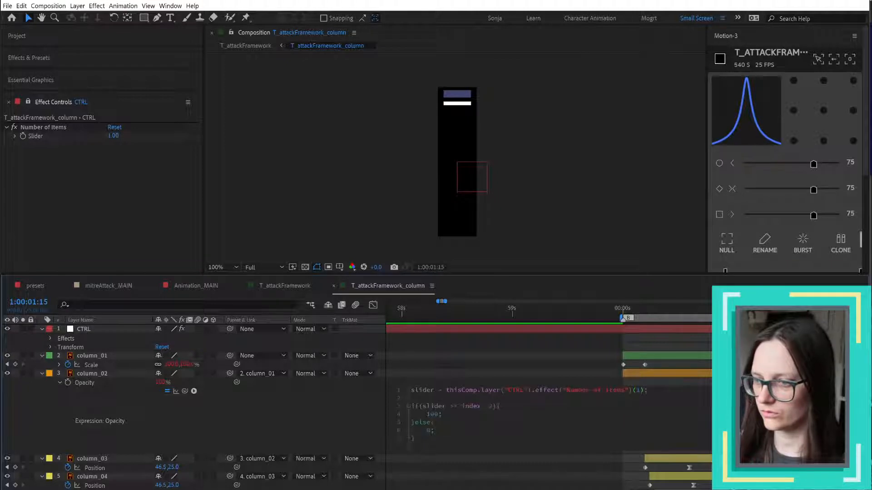
click(447, 390)
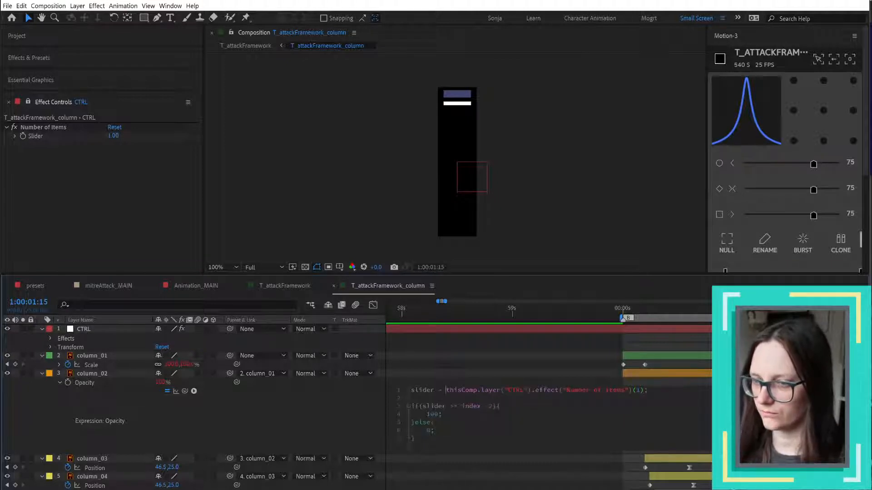
text(Mat)
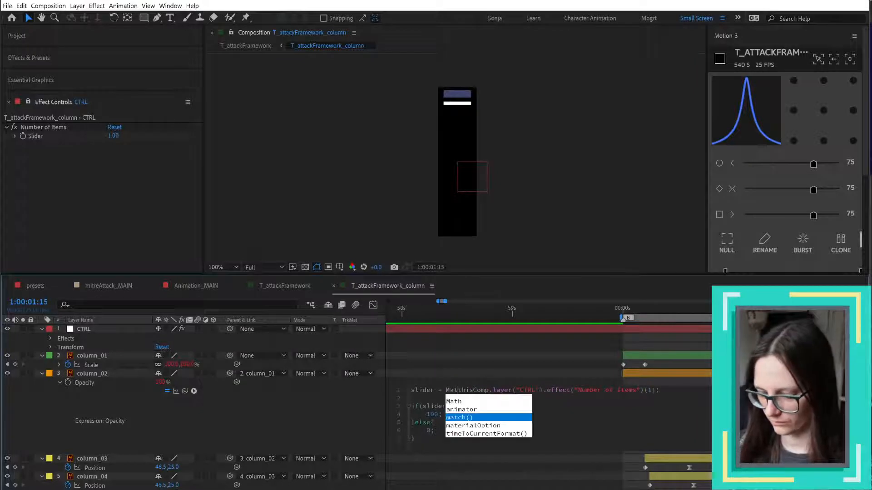
text(h)
text(.round)
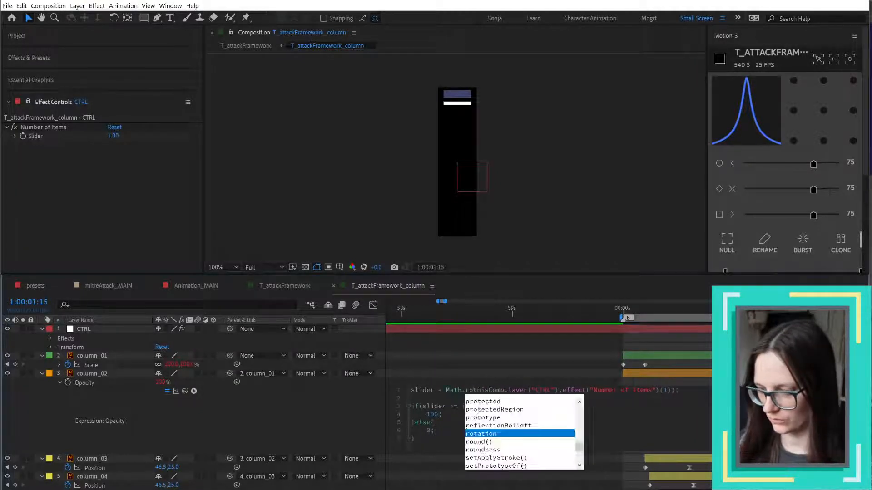
key(Return)
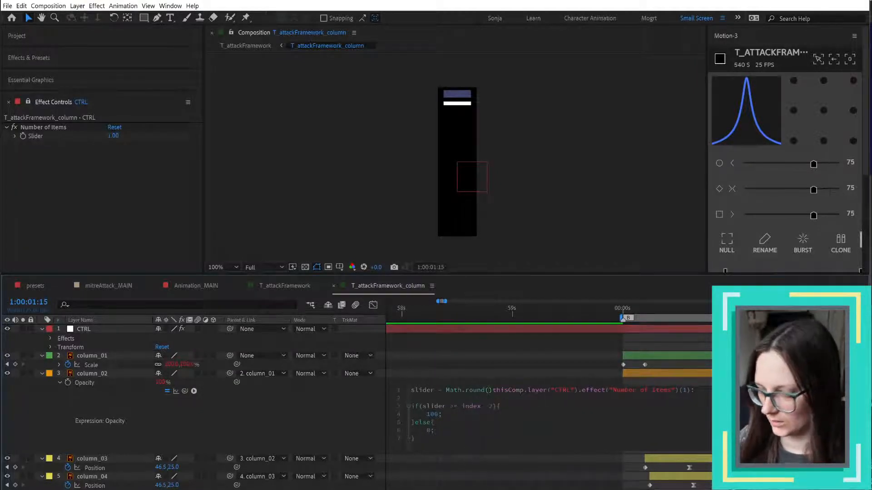
key(Delete)
text())
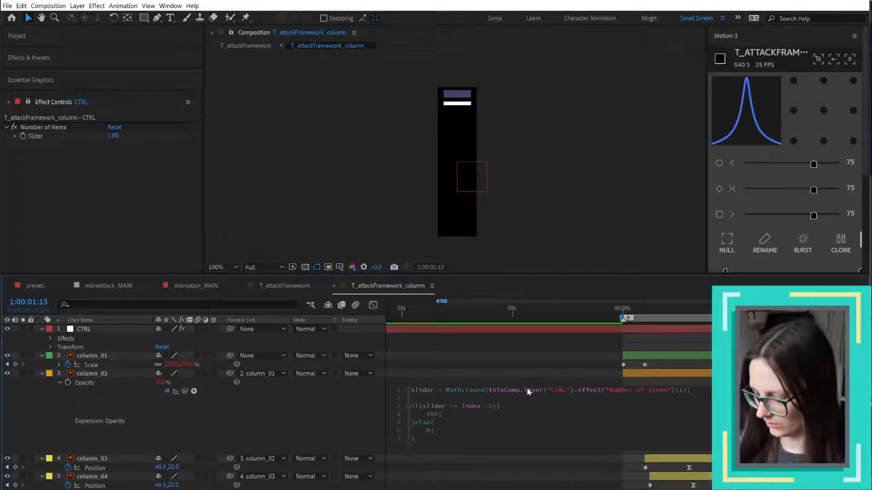
text())
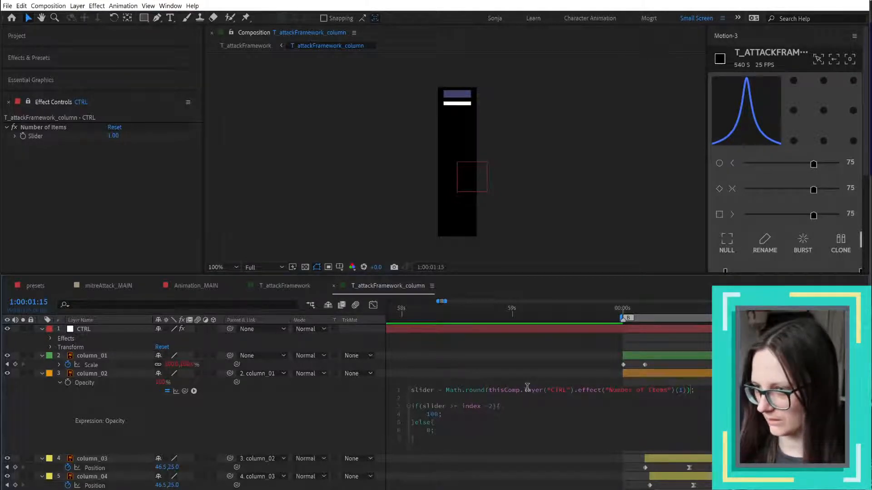
click(315, 425)
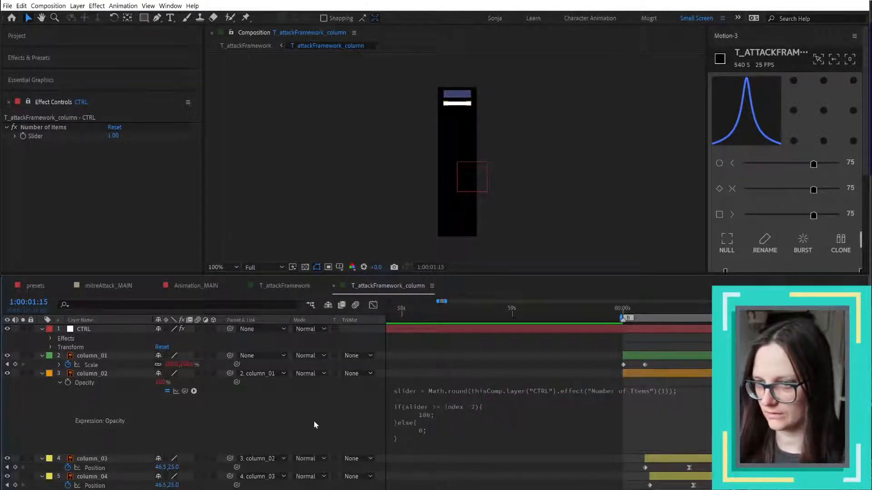
- Test the rounded opacity expression by scrubbing CTRL's Number of Items slider through fractional values such as 4.40 and 5.40
click(127, 373)
drag(113, 142, 138, 145)
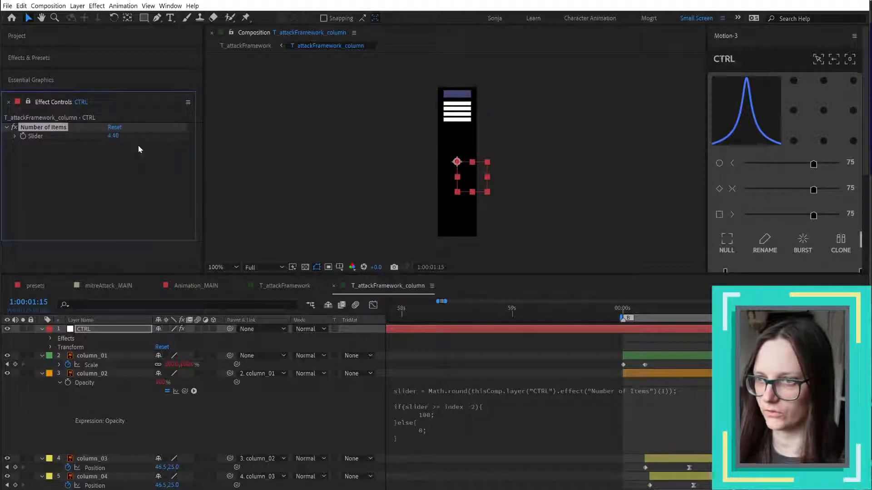
mouse_move(114, 140)
mouse_down()
mouse_move(103, 137)
mouse_move(112, 136)
mouse_up()
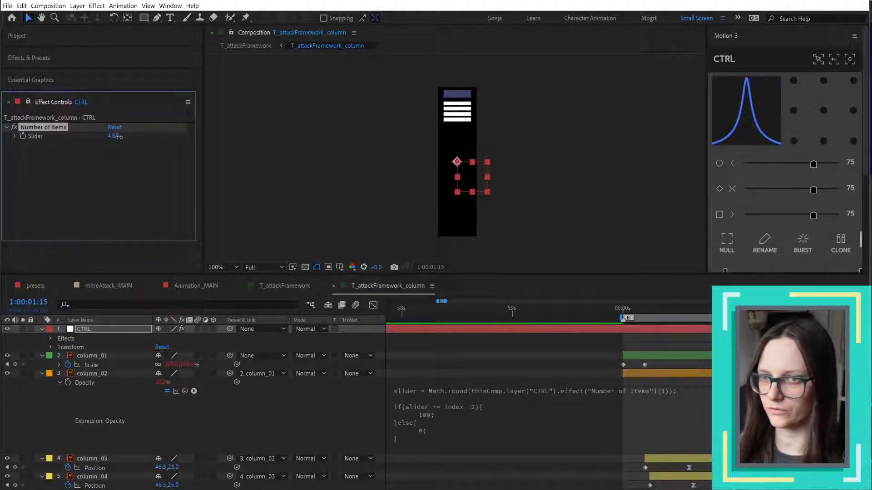
drag(114, 137, 120, 136)
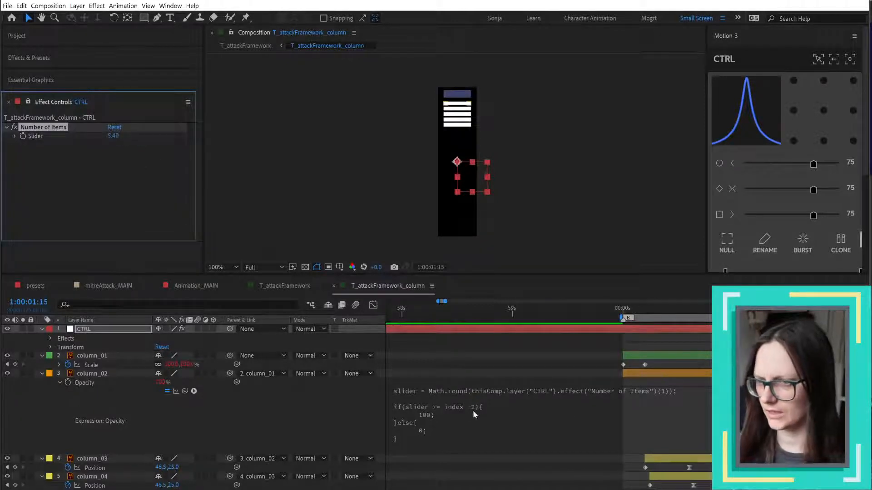
- Undo the slider tests and the Math.round edit, then scrub the Number of Items slider once more and revert it
click(315, 420)
key(ctrl+z)
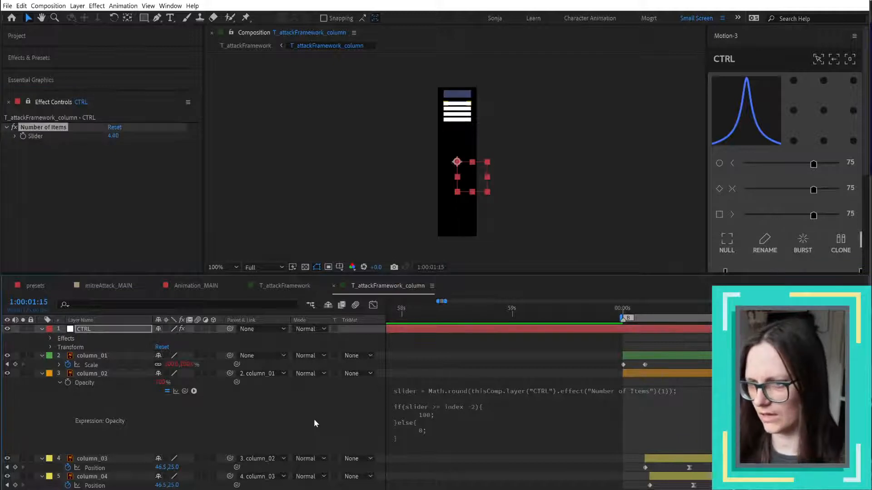
key(ctrl+z)
key(ctrl+z)
key(ctrl+z)
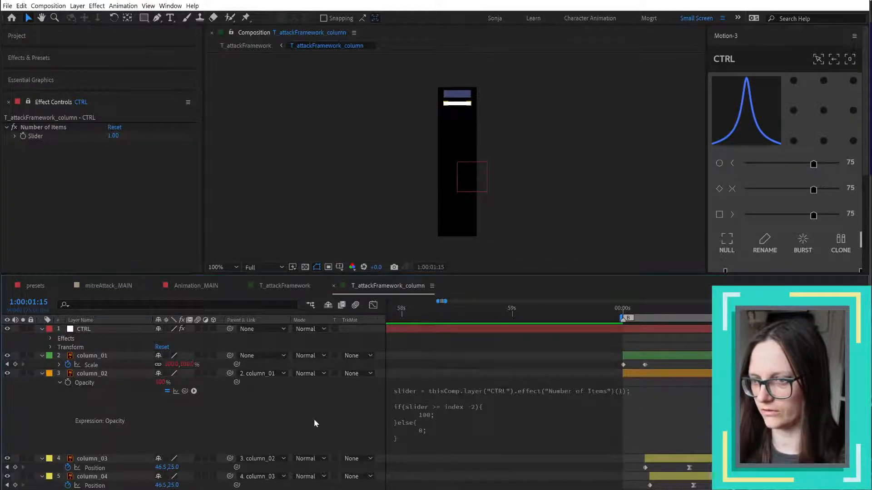
mouse_move(113, 136)
mouse_down()
mouse_move(183, 134)
mouse_move(116, 136)
mouse_up()
key(ctrl+z)
key(ctrl+z)
key(ctrl+z)
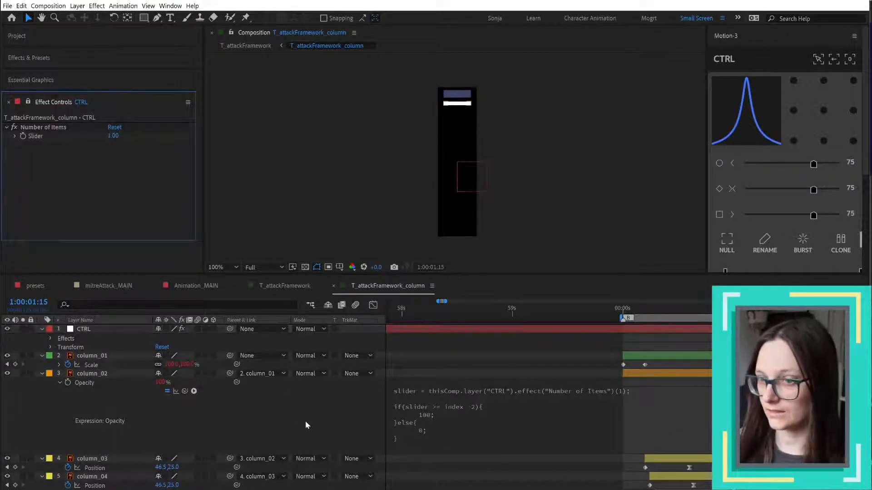
- Set the Number of Items slider on CTRL to 25
click(112, 136)
text(25)
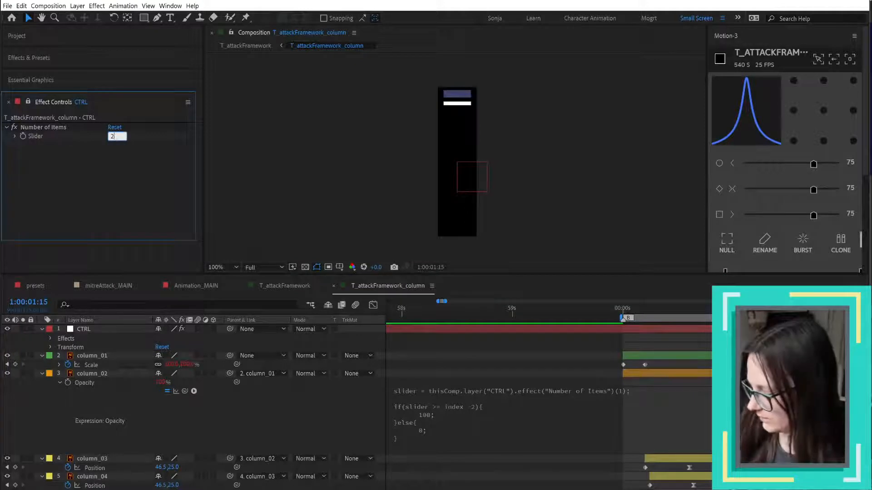
key(Return)
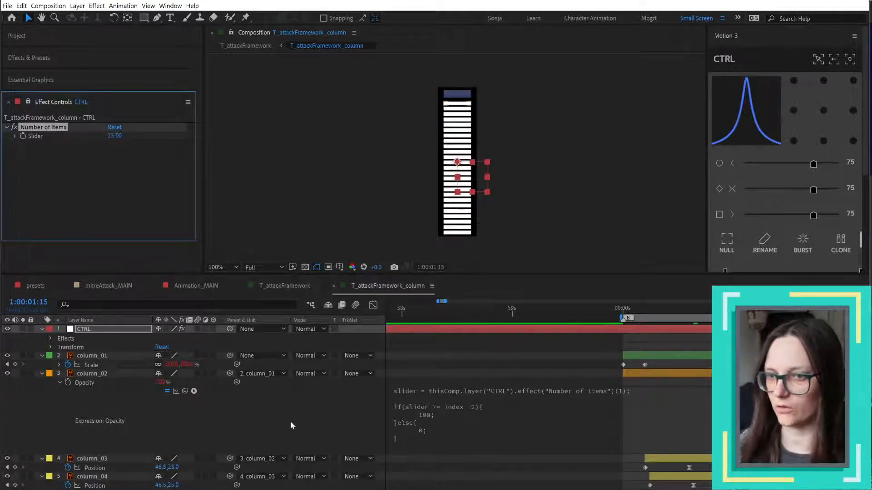
click(290, 421)
- Reveal CTRL's Number of Items effect and open T_attackFramework_column in Essential Graphics, naming the template Column
click(94, 330)
key(e)
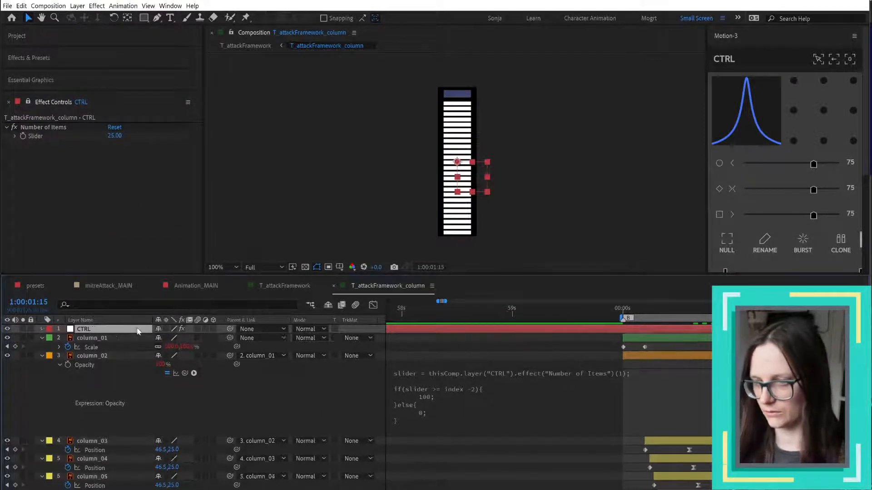
right_click(239, 438)
click(272, 489)
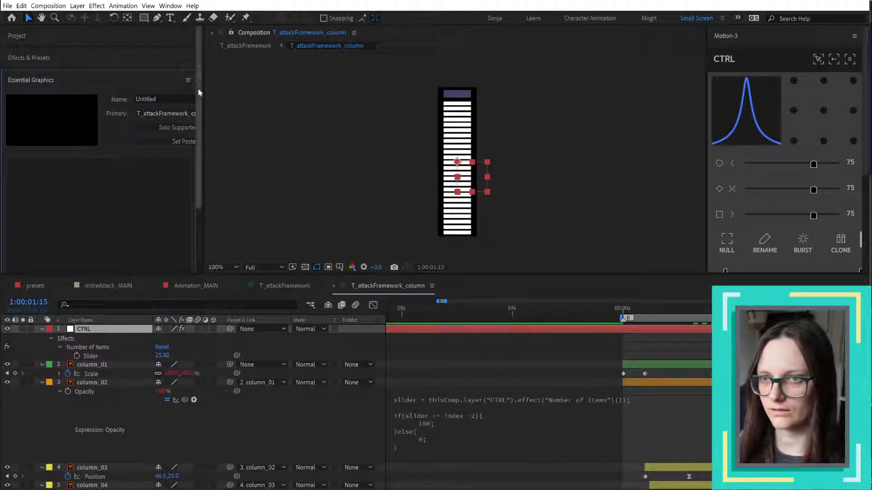
drag(200, 89, 270, 89)
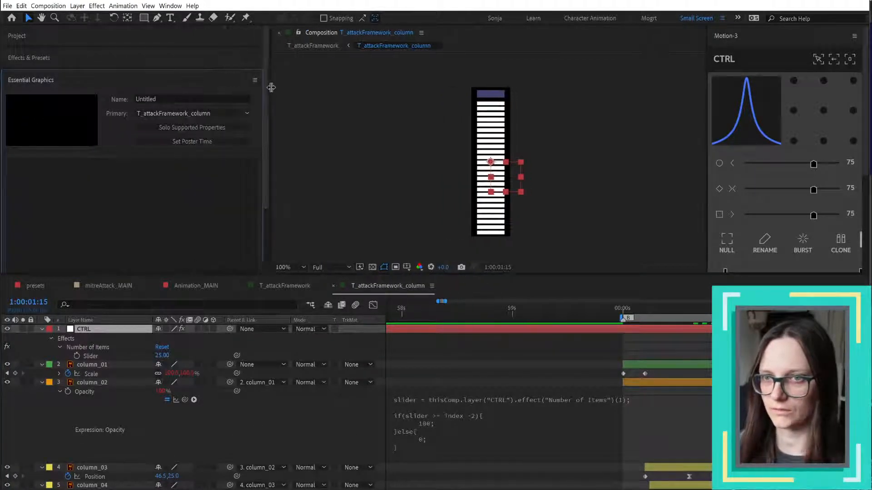
click(169, 99)
text(Column)
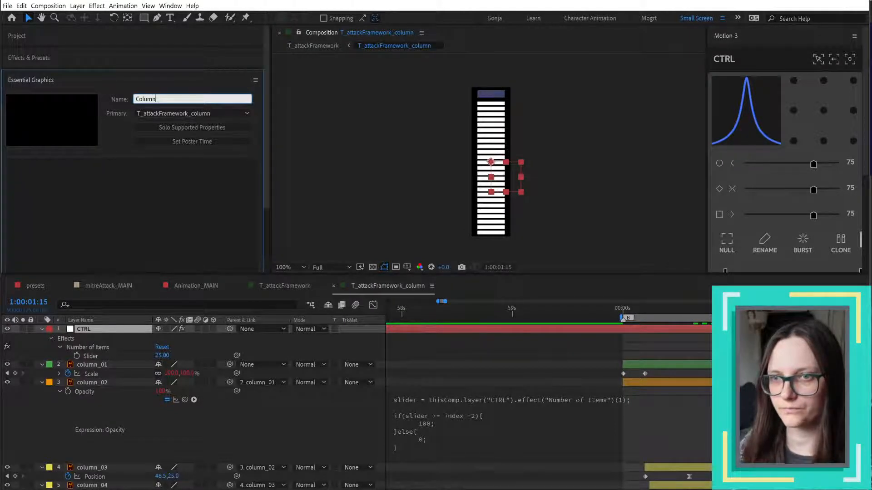
key(Return)
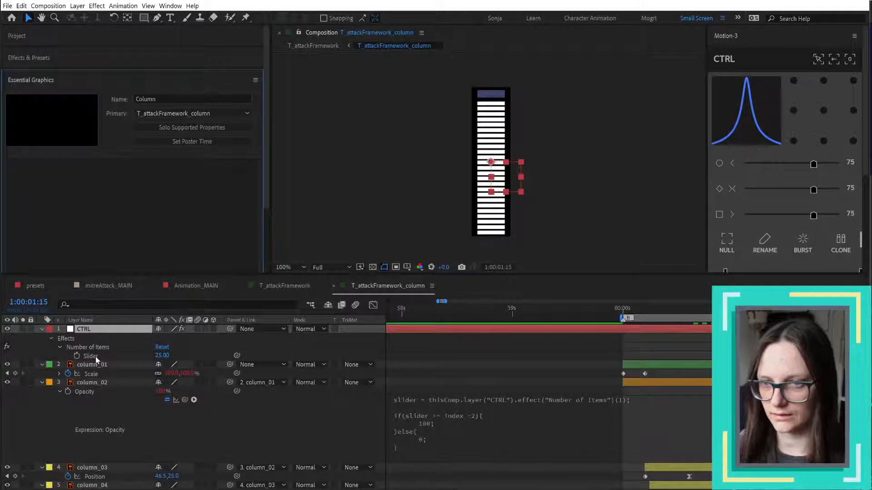
- Add CTRL's Number of Items slider to the Column template's Essential Graphics controls and rename it "Number of items"
drag(95, 356, 102, 198)
click(47, 165)
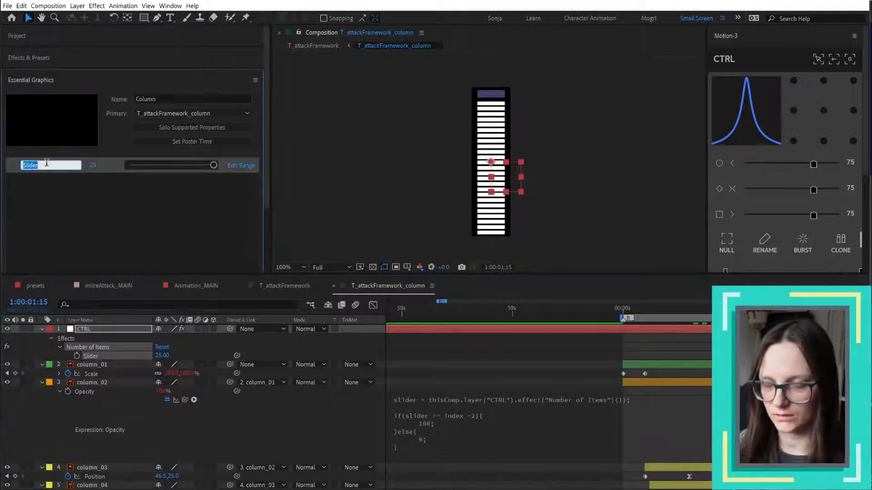
text(Item Numne)
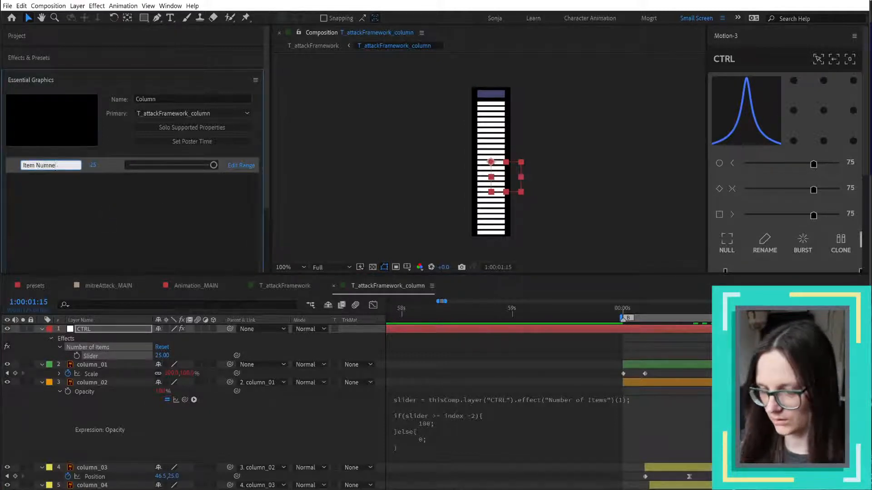
text(r)
triple_click(46, 163)
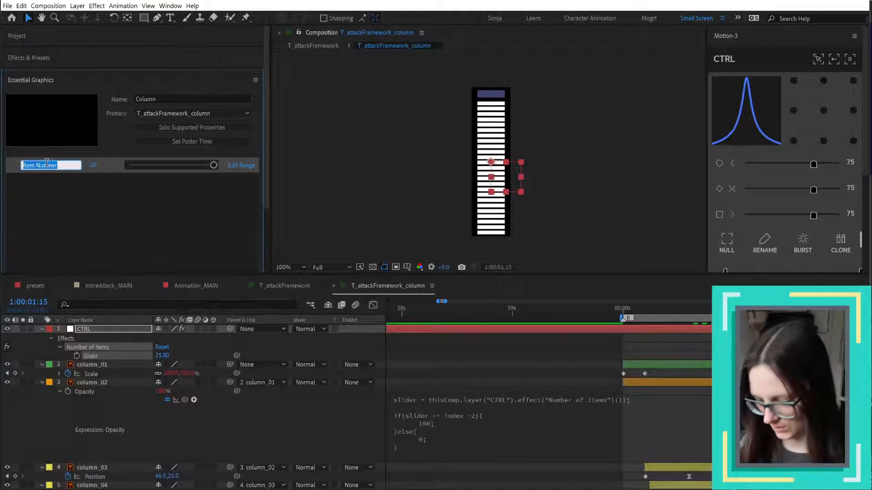
text(Number of i)
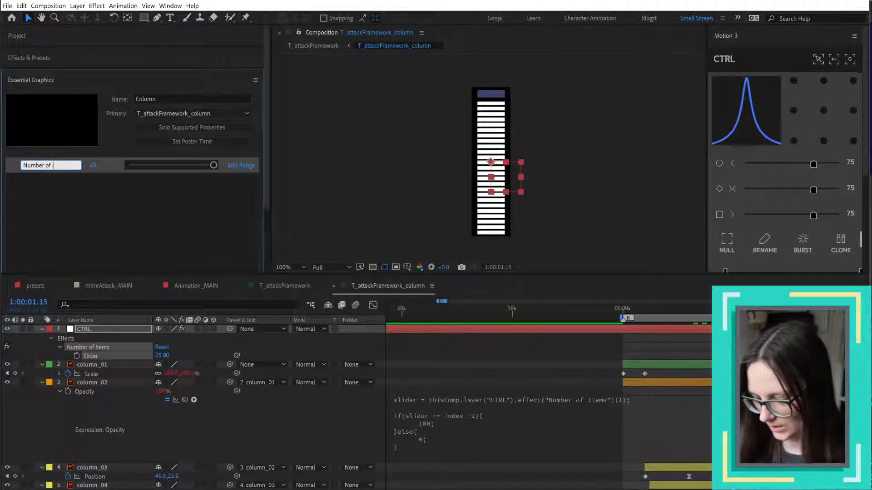
text(tems)
key(Return)
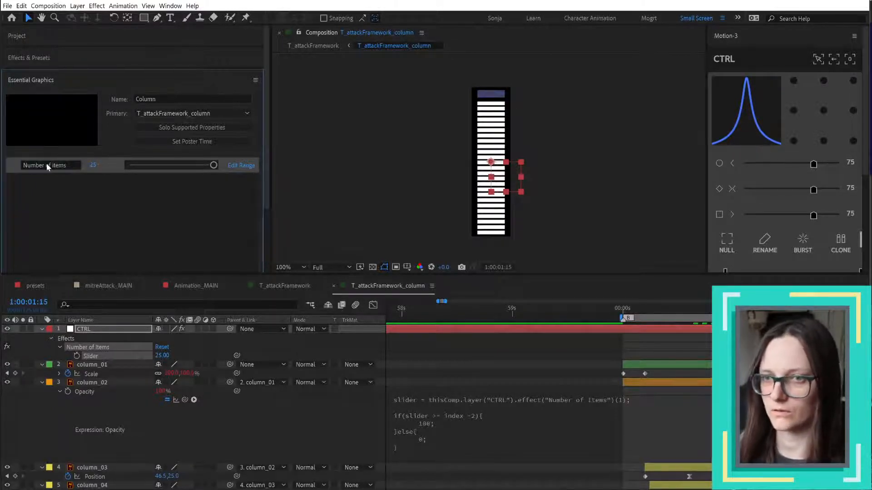
- Return to the T_attackFramework composition and select the leftmost T_attackFramework_column layer
click(282, 286)
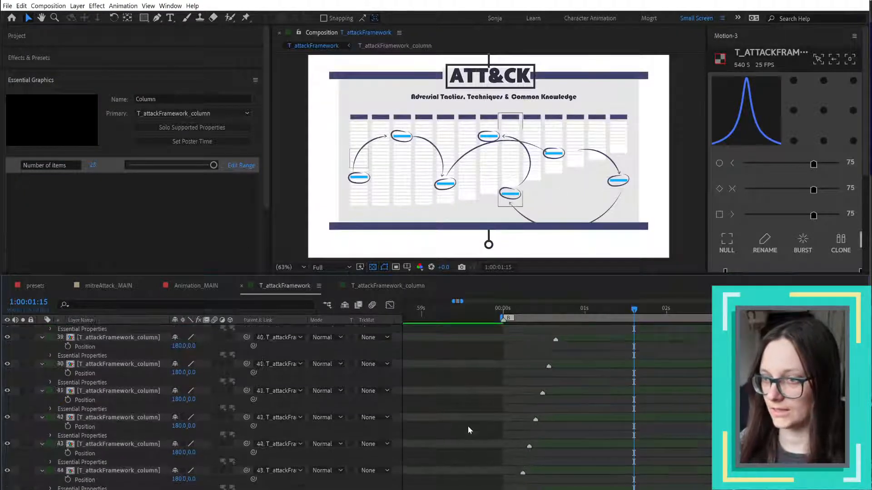
scroll(469, 430, down, 1)
click(513, 489)
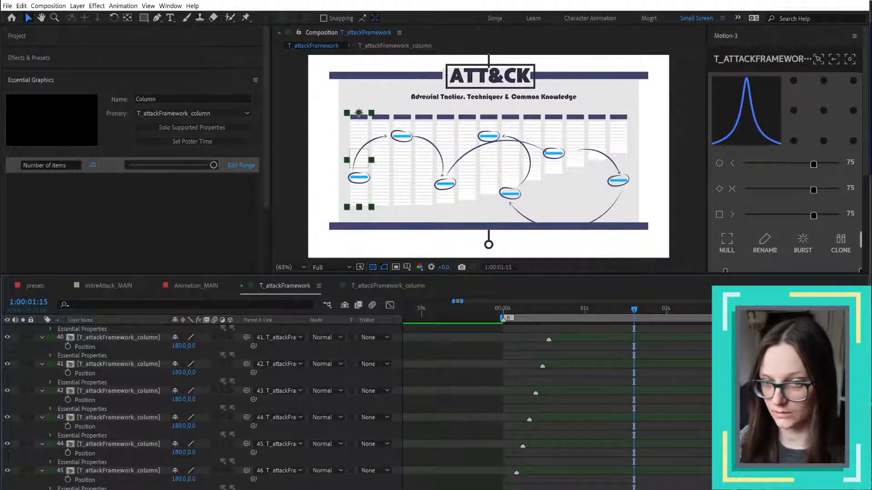
scroll(513, 481, up, 1)
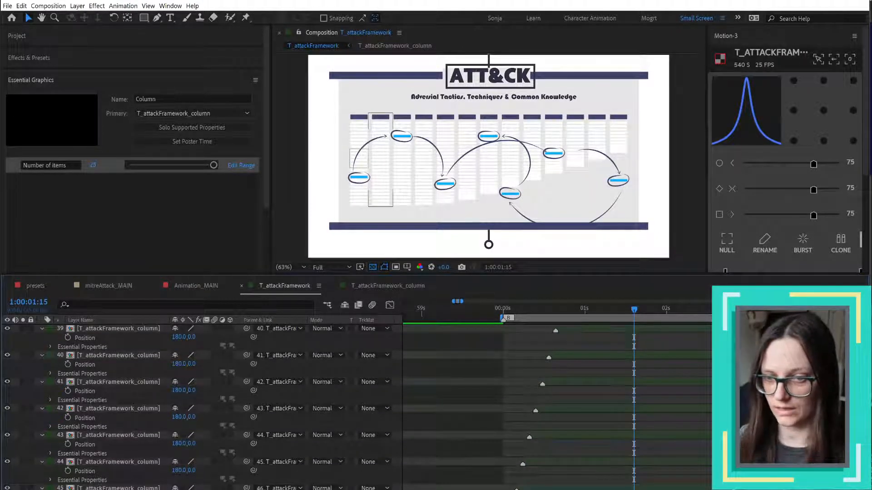
click(380, 159)
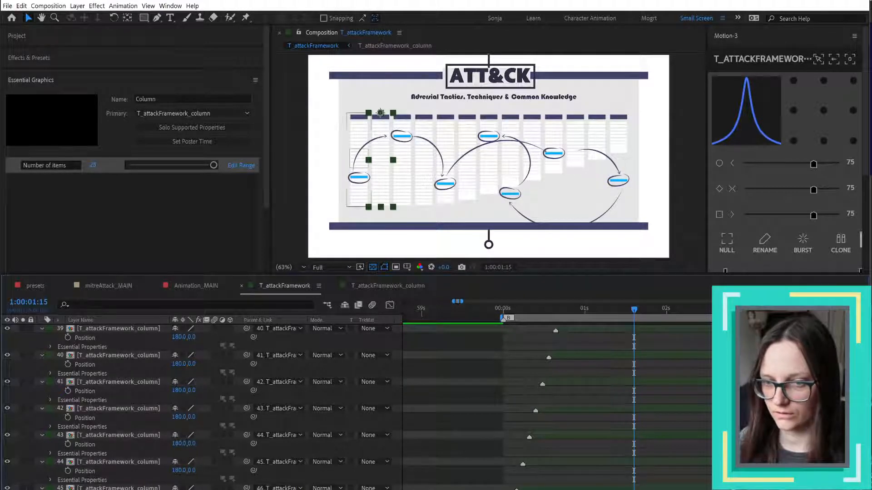
click(359, 132)
scroll(200, 409, down, 1)
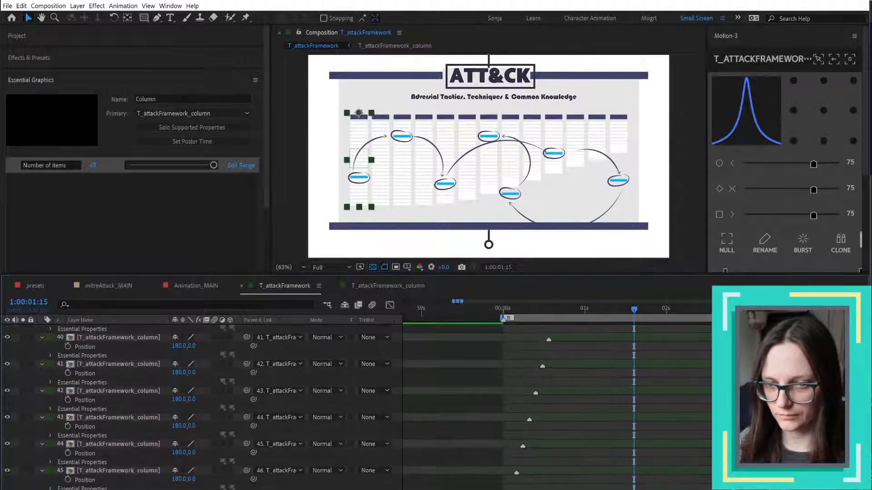
scroll(200, 409, down, 1)
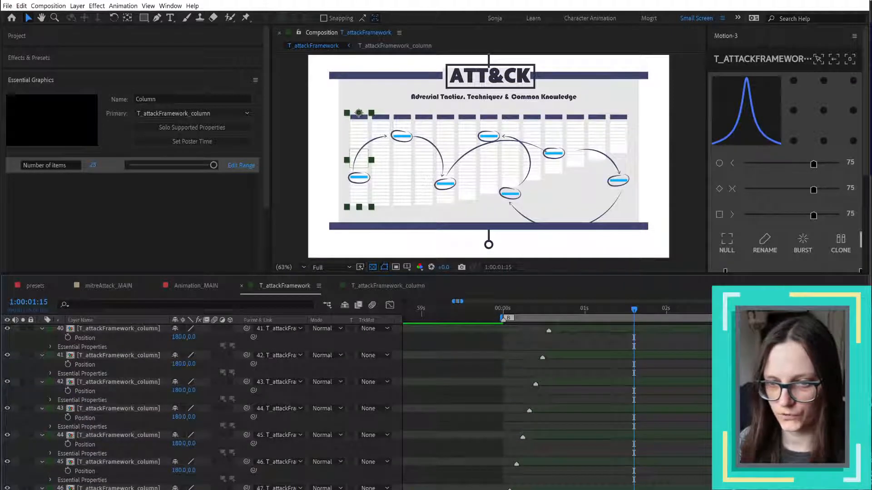
- Select all T_attackFramework_column layers and filter the timeline by "essential" to show only their Essential Properties
click(49, 355)
click(68, 357)
click(119, 304)
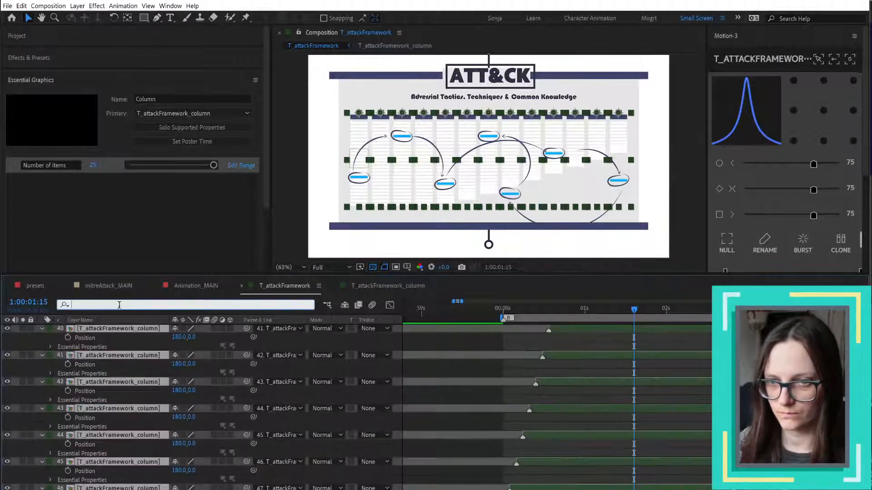
text(essential)
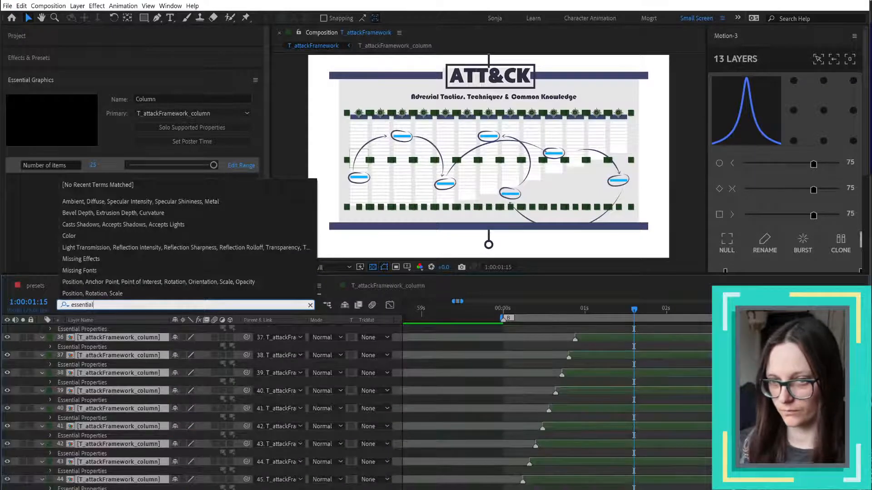
scroll(83, 363, up, 3)
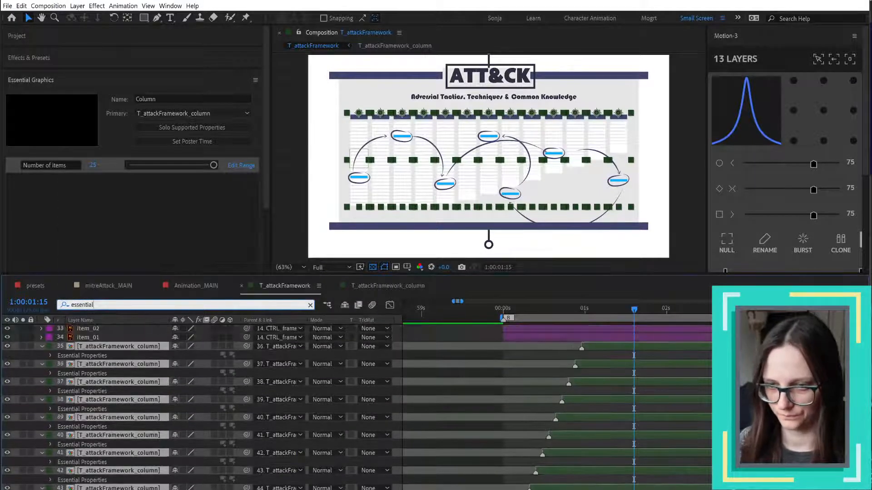
scroll(84, 363, down, 3)
key(Return)
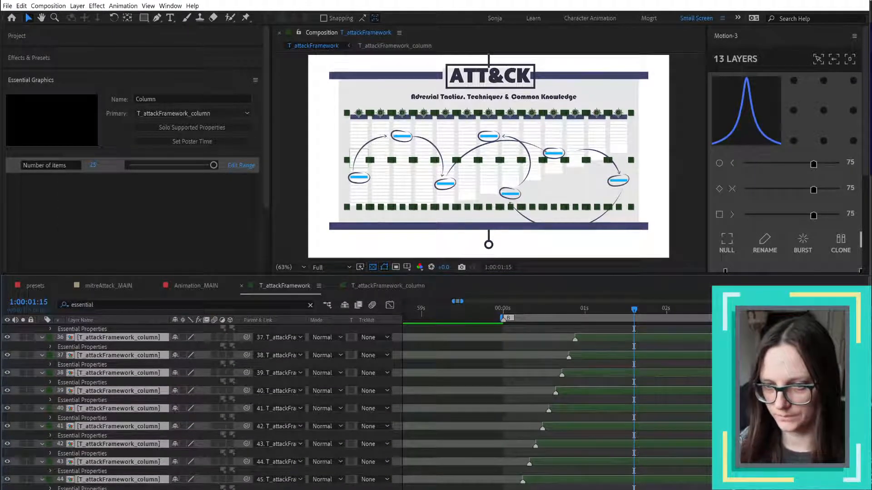
- Reduce the Number of items on each of the three leftmost column layers
click(359, 145)
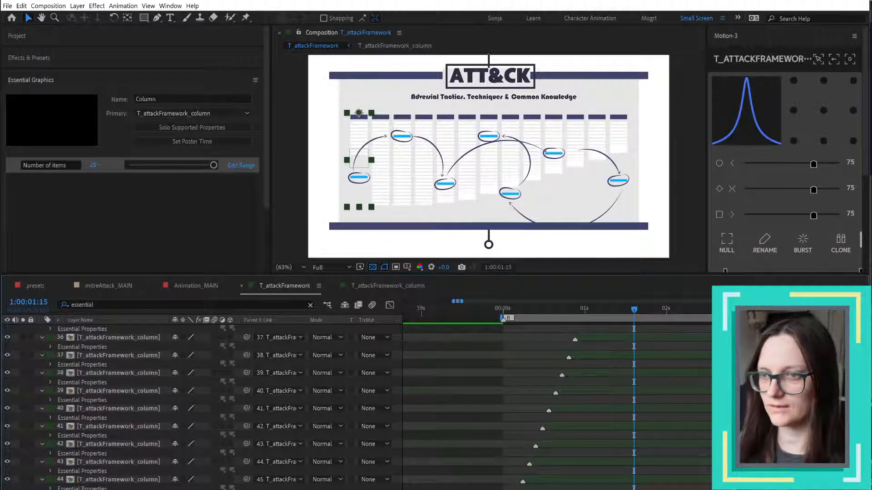
click(380, 160)
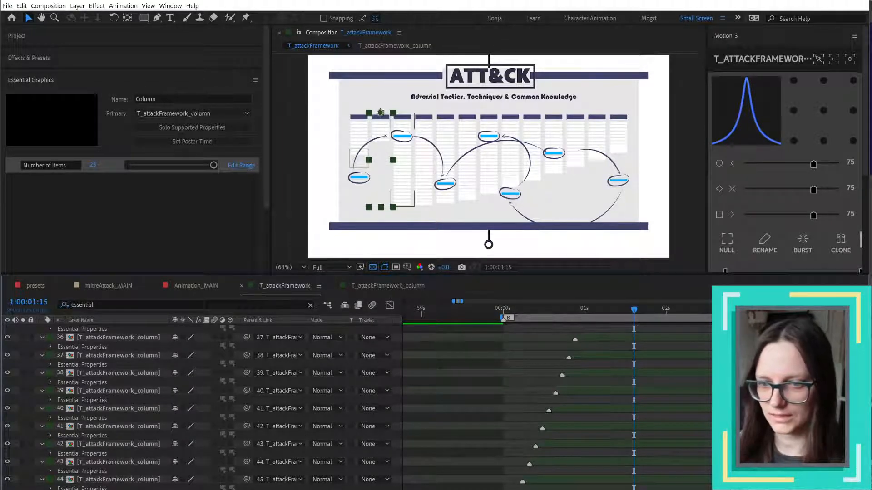
click(403, 160)
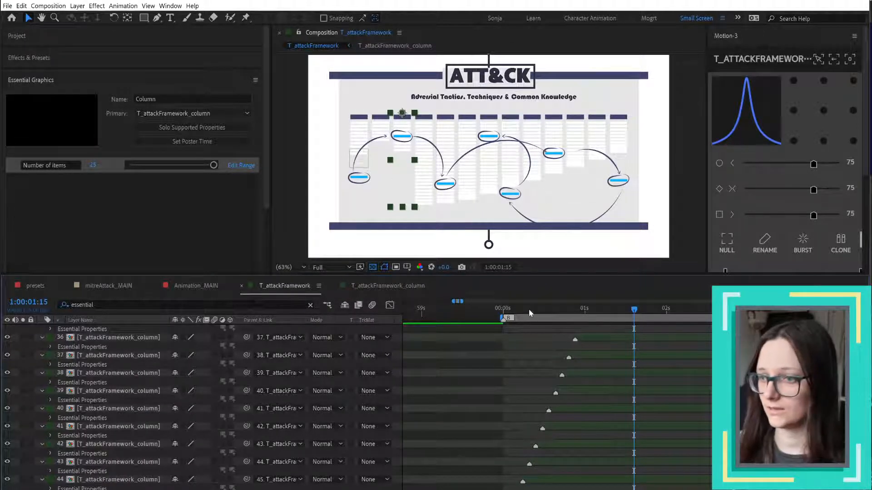
- Preview the column animation from 1:00:00:00, then place the playhead at 1:00:01:10
drag(528, 308, 503, 317)
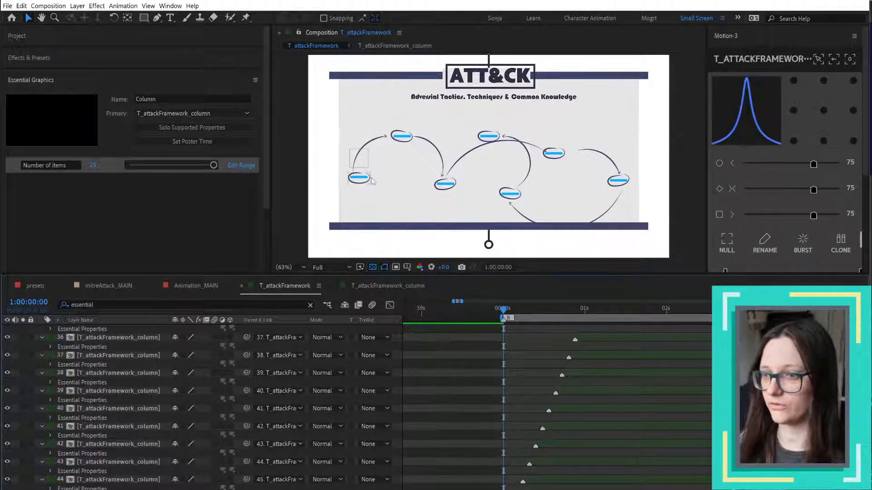
key(space)
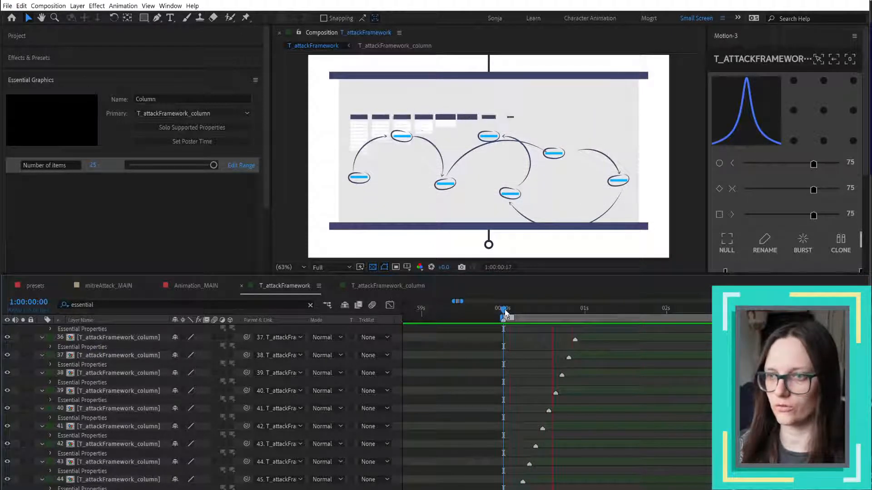
key(space)
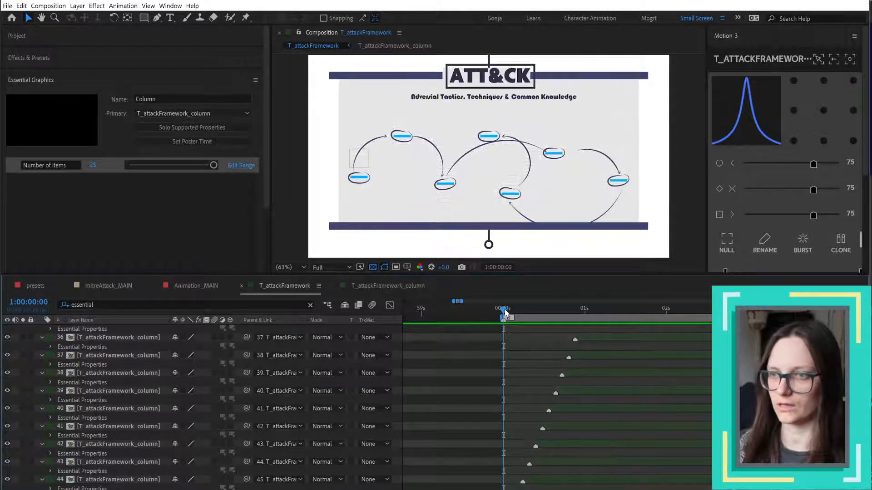
drag(505, 310, 619, 308)
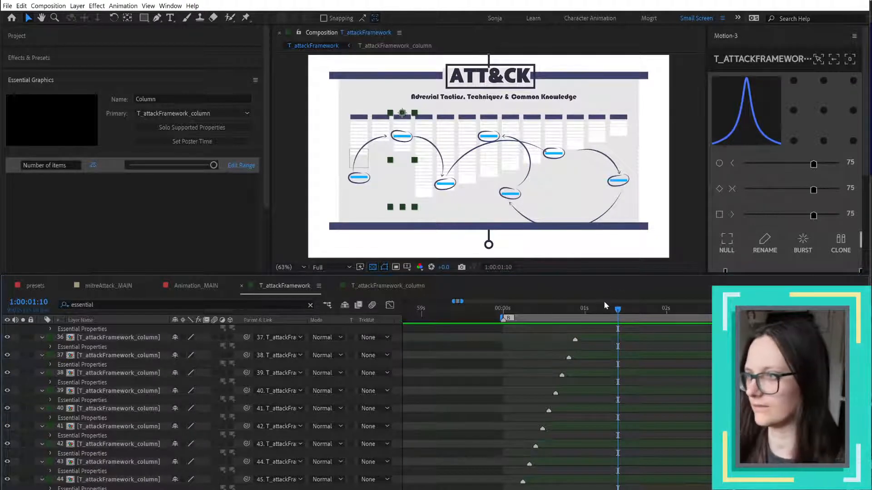
- Reduce the Number of items on column layer 44 and set it to 10 on layer 43
click(94, 480)
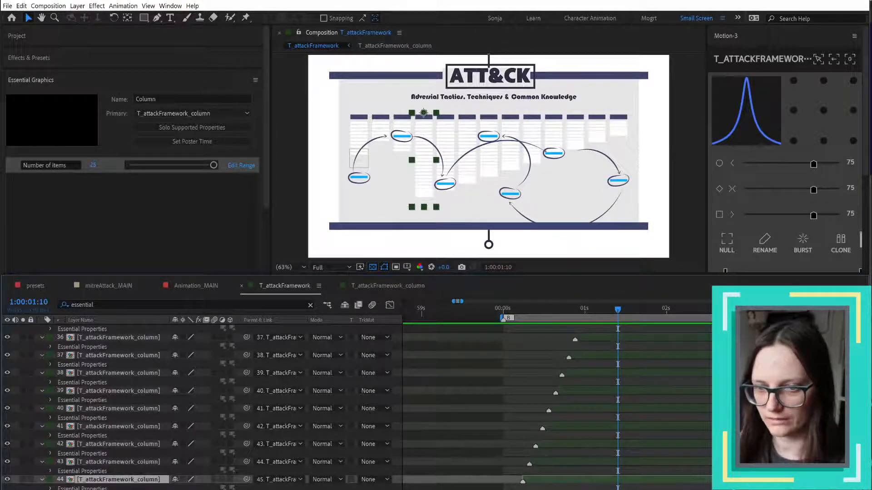
key(Return)
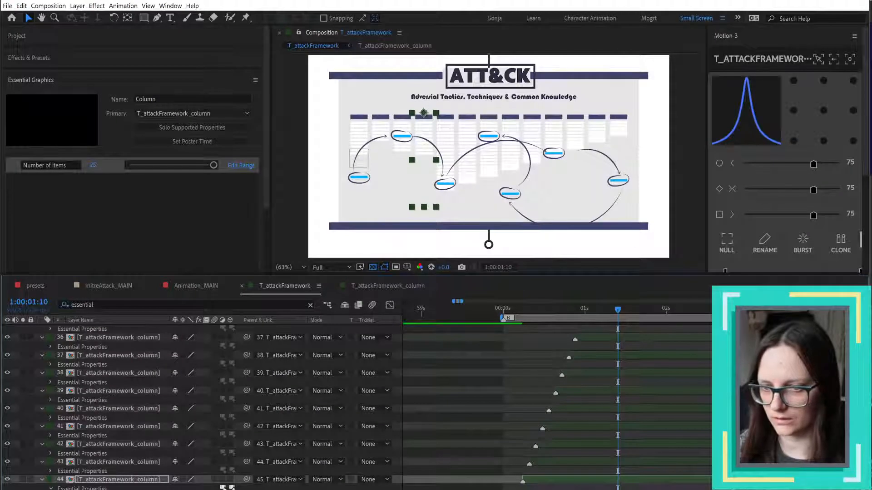
click(50, 472)
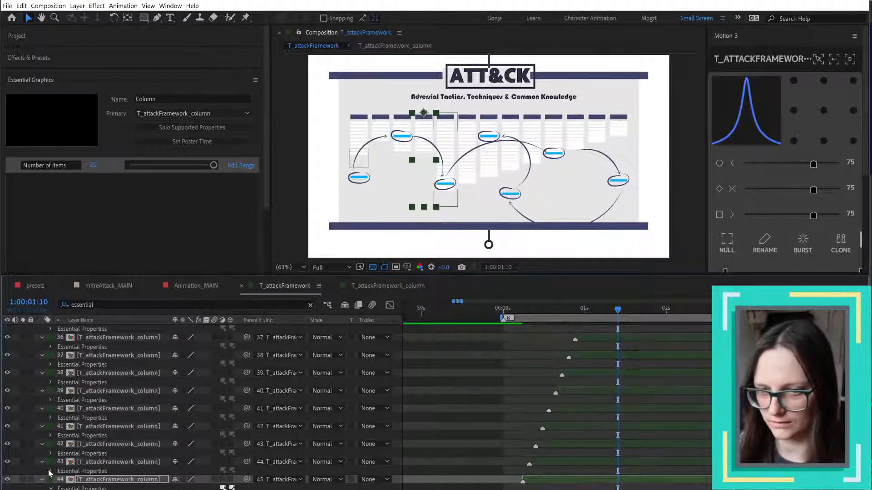
click(179, 479)
text(10)
key(Return)
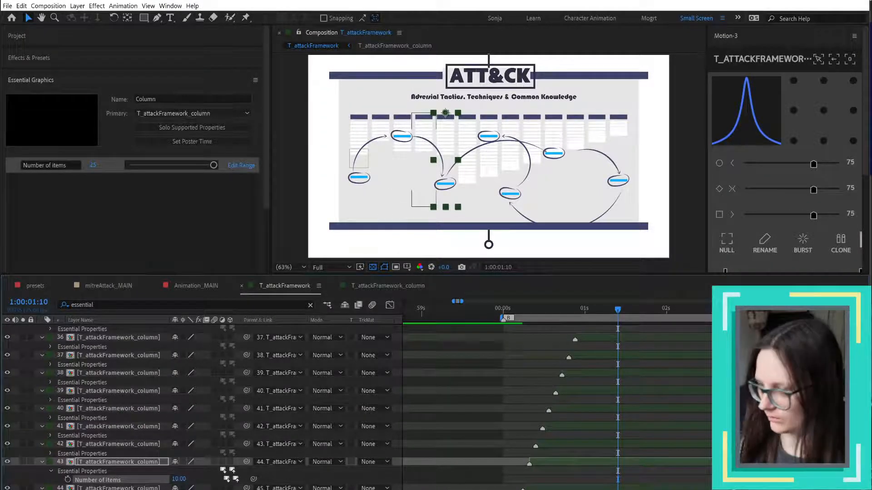
- Change the Number of items on column layer 43 to 18 and set it to 12 on layer 42
click(424, 136)
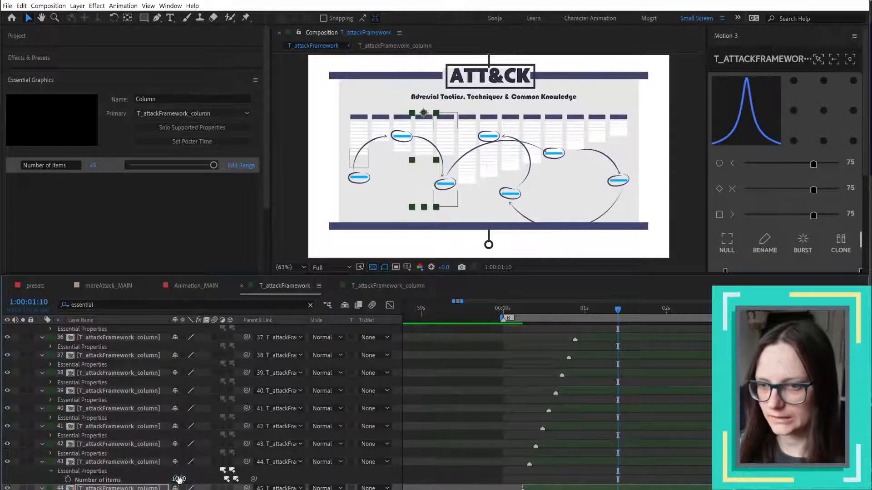
click(178, 479)
text(1)
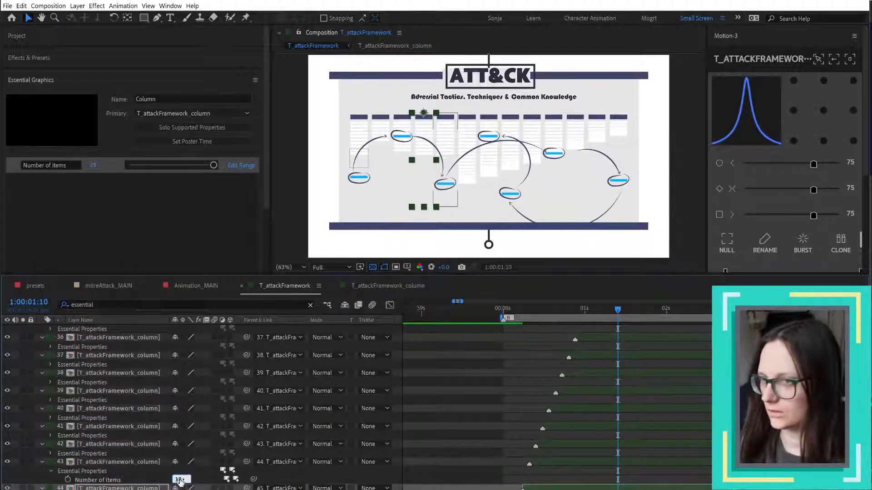
key(Return)
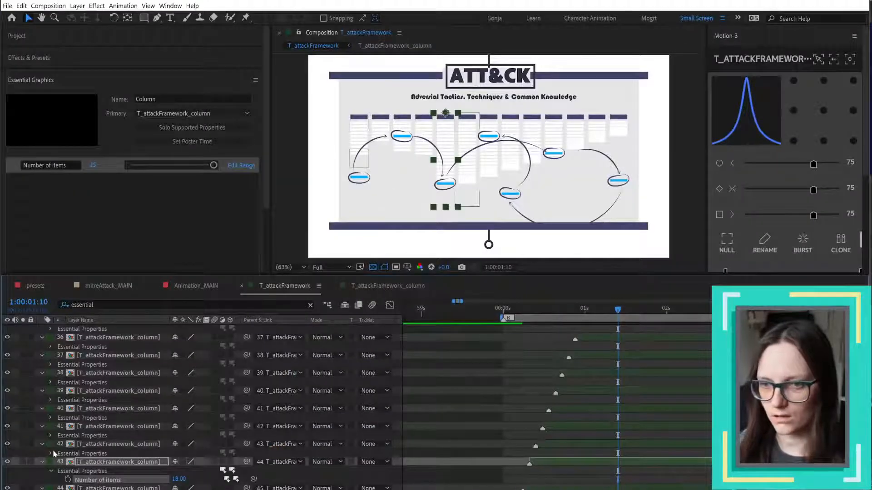
click(179, 462)
text(12)
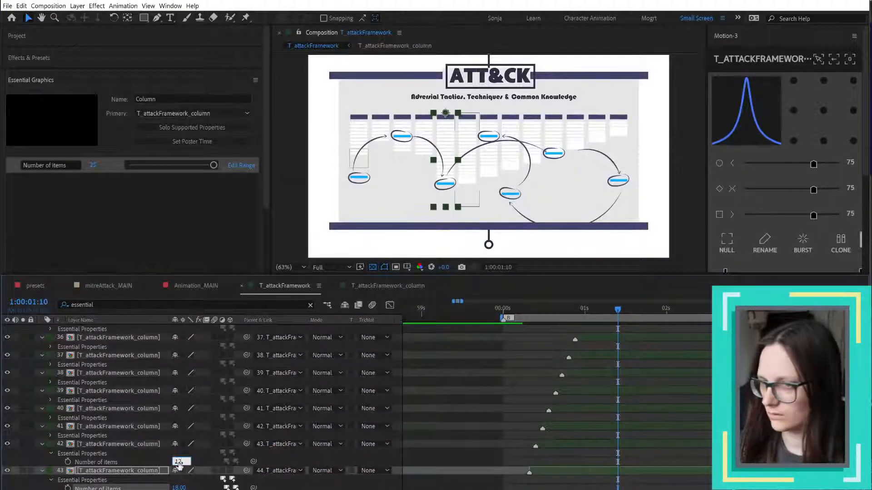
key(Return)
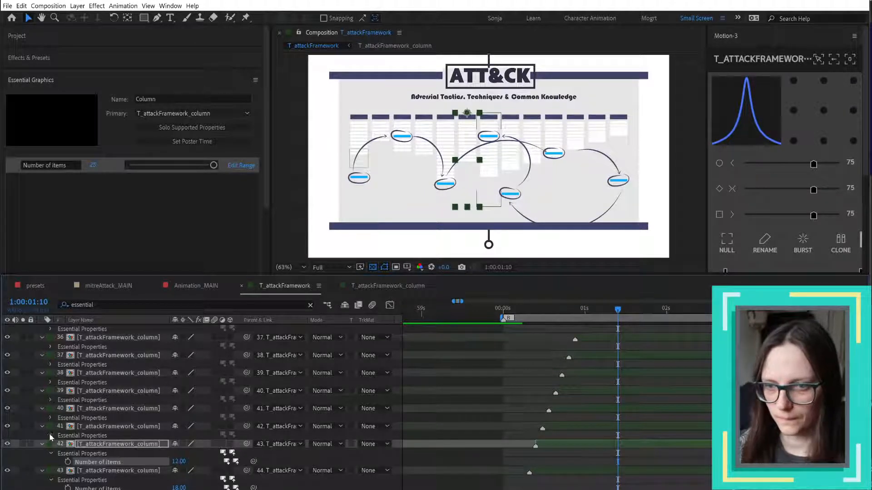
- Reveal layer 41's Number of items, move the playhead to 1:00:03:23, and set column layer 40's Number of items to 14
click(50, 435)
click(178, 444)
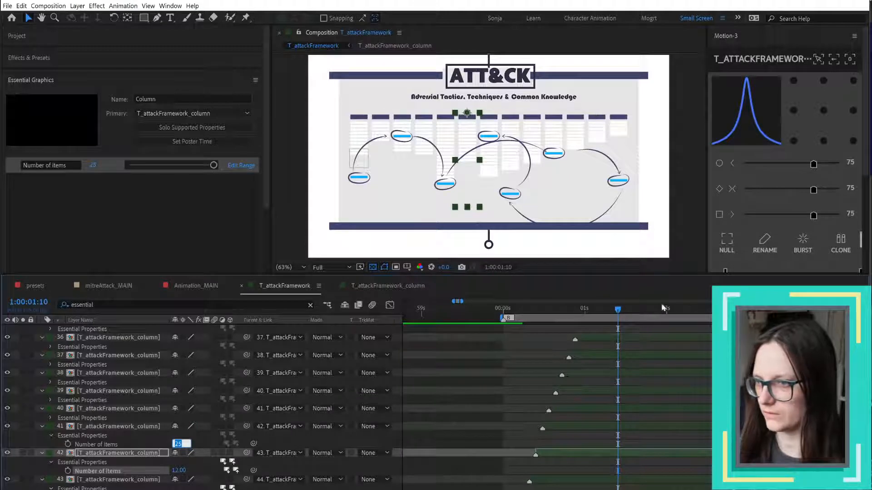
click(801, 310)
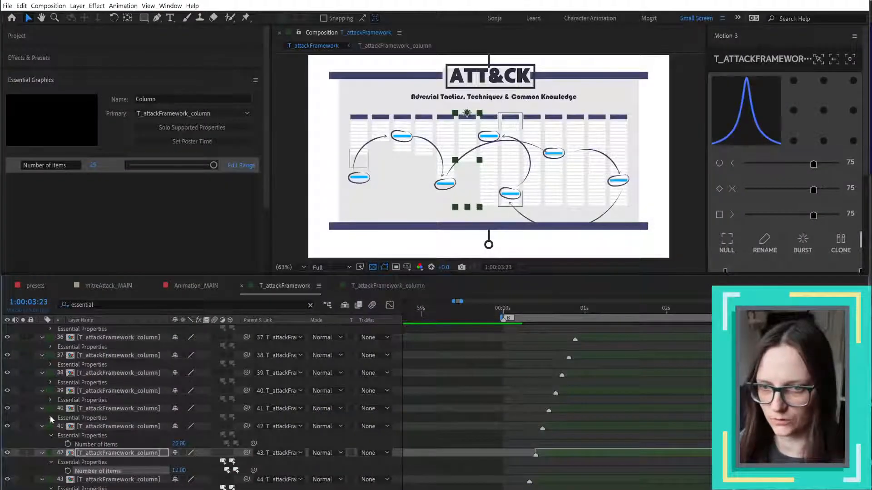
scroll(185, 433, up, 1)
click(179, 426)
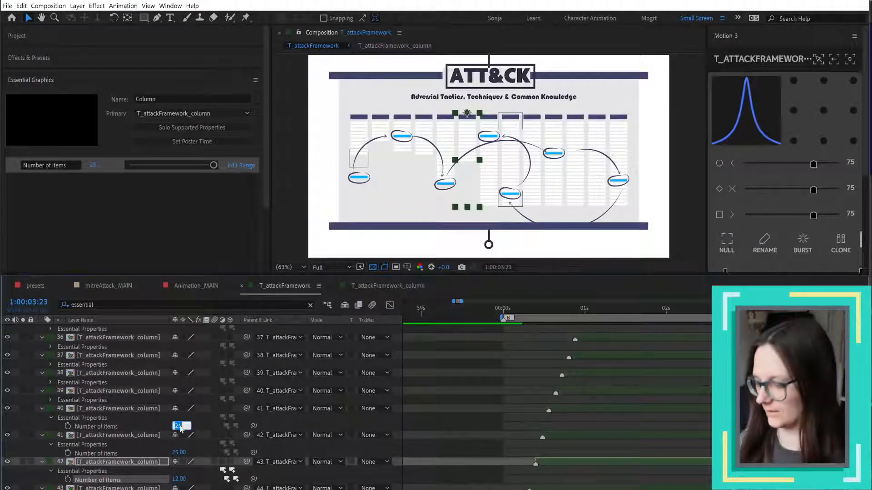
text(14)
key(Return)
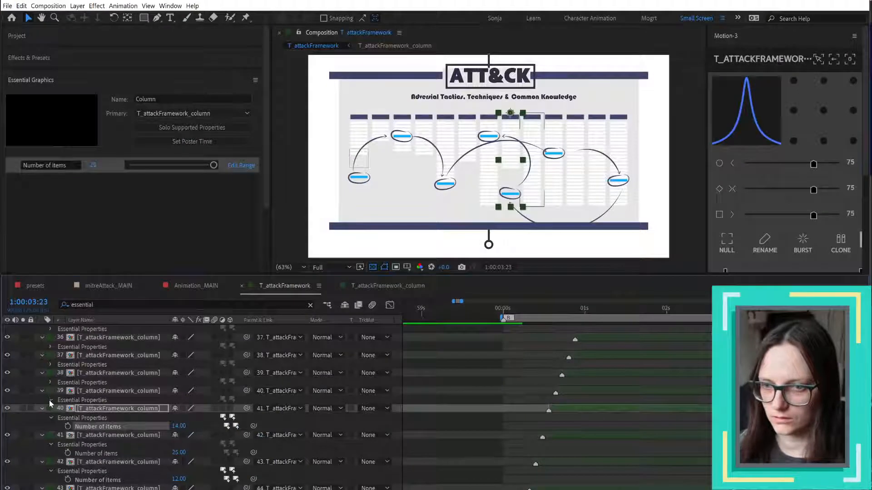
- Set the Number of items on column layer 39 to 20 and reveal the same property on layers 38 and 37
click(50, 400)
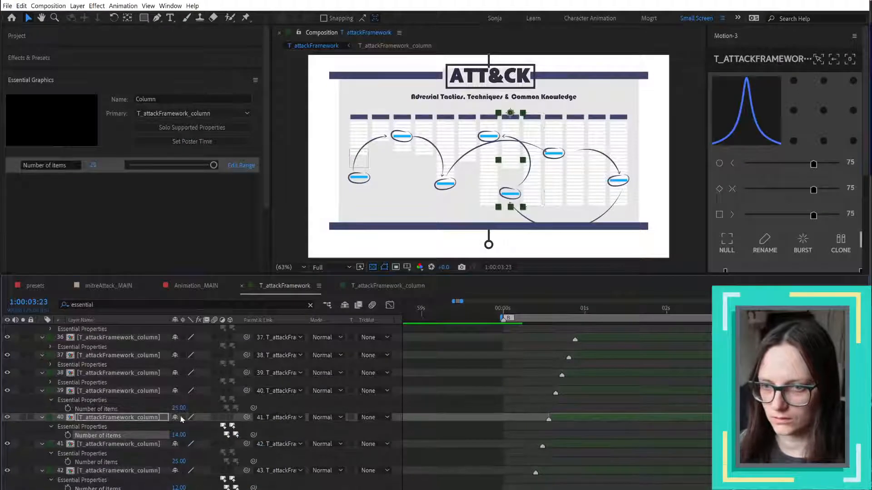
click(51, 383)
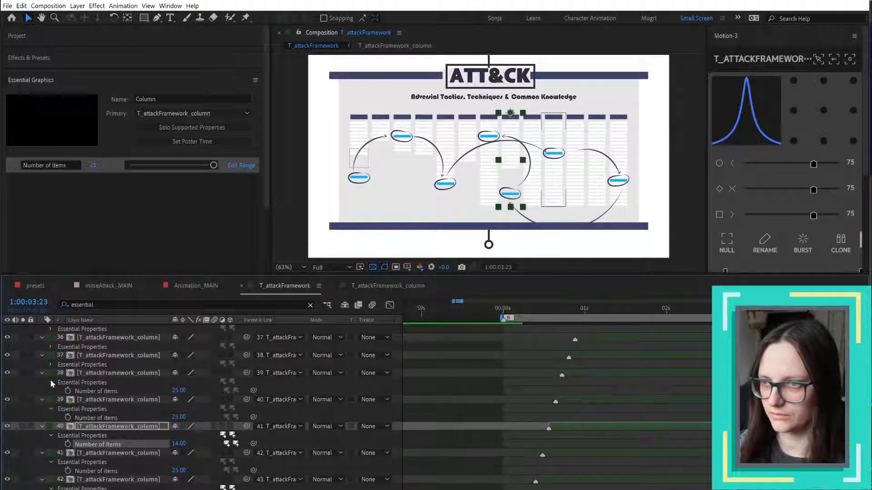
click(184, 417)
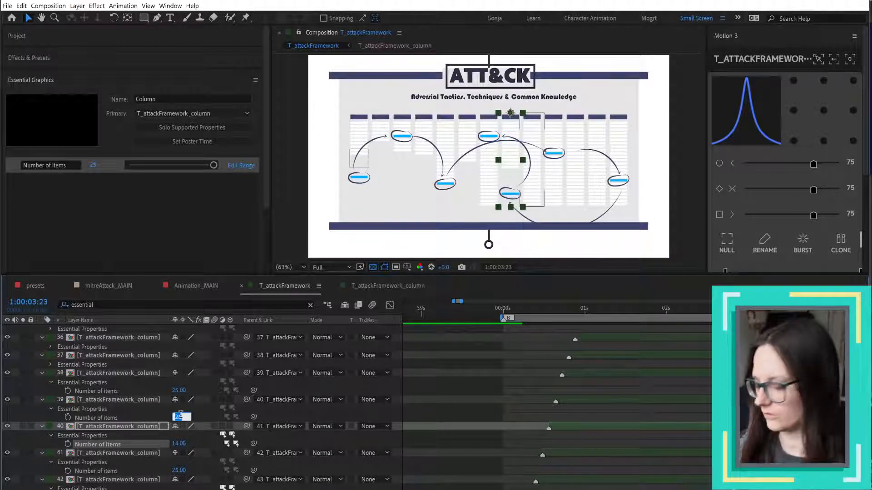
text(20)
key(Return)
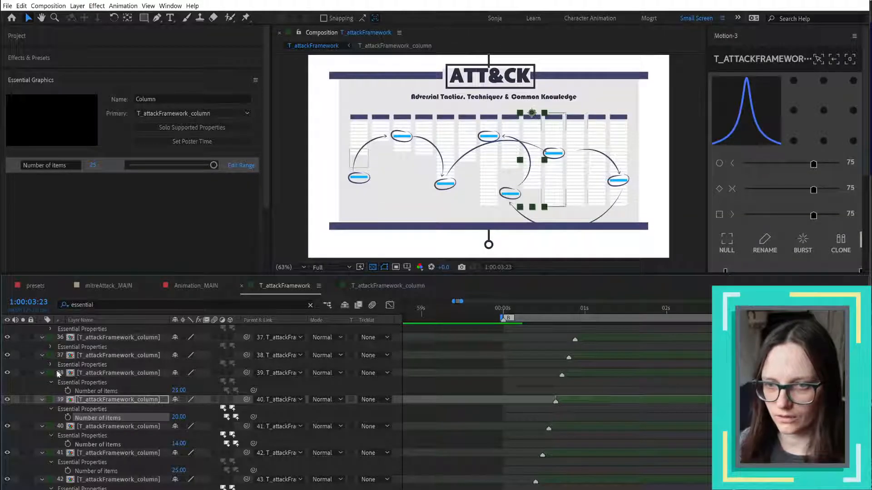
click(50, 365)
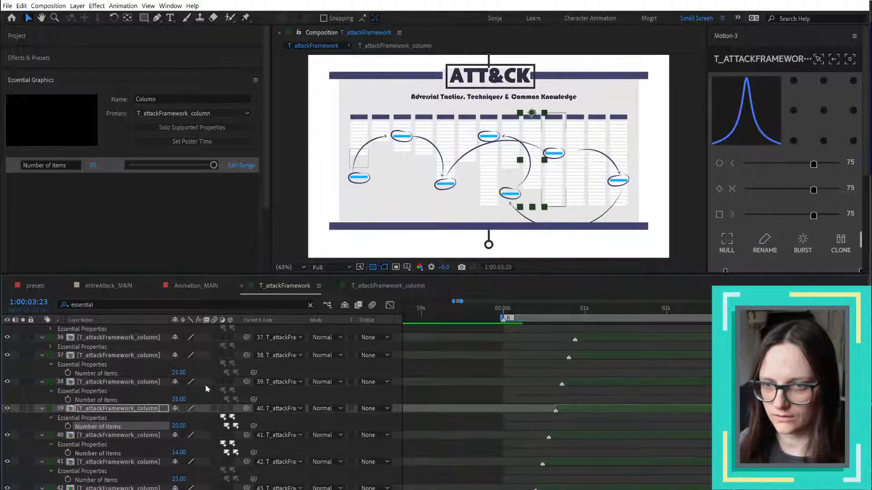
- Set the Number of items on column layer 37 to 9 and reveal the same property on layer 36
click(178, 373)
text(9)
key(Return)
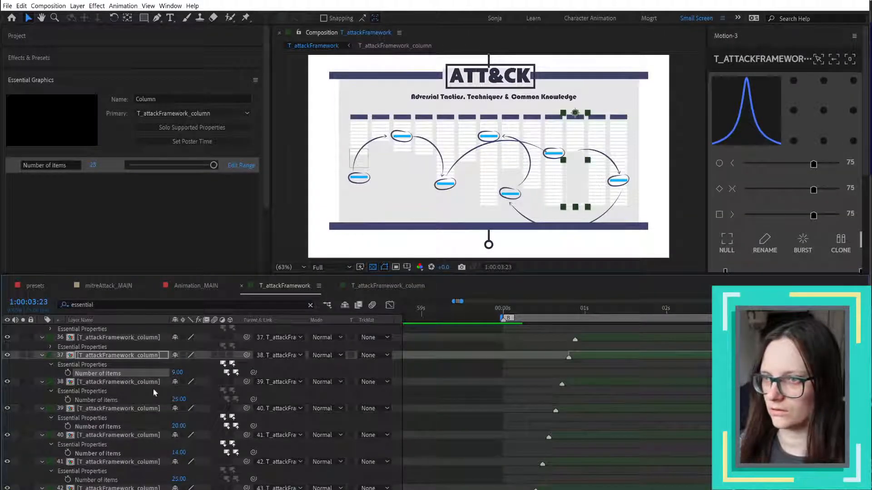
scroll(50, 390, up, 2)
click(50, 390)
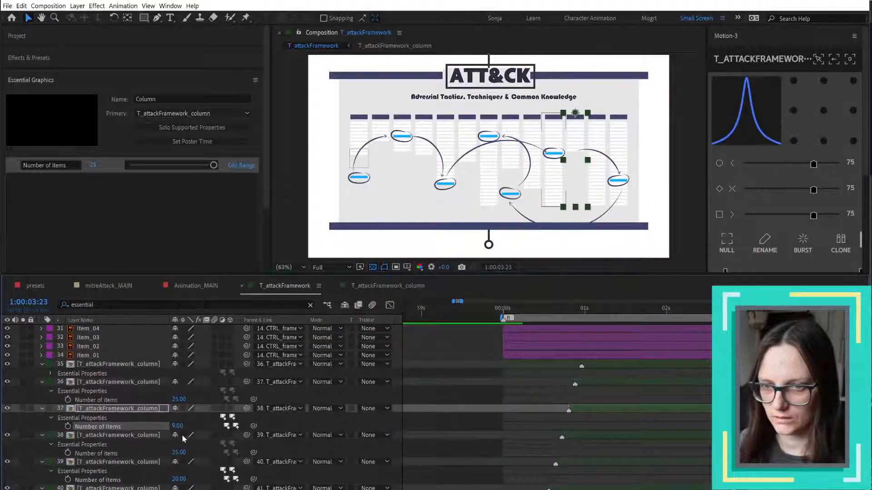
click(177, 426)
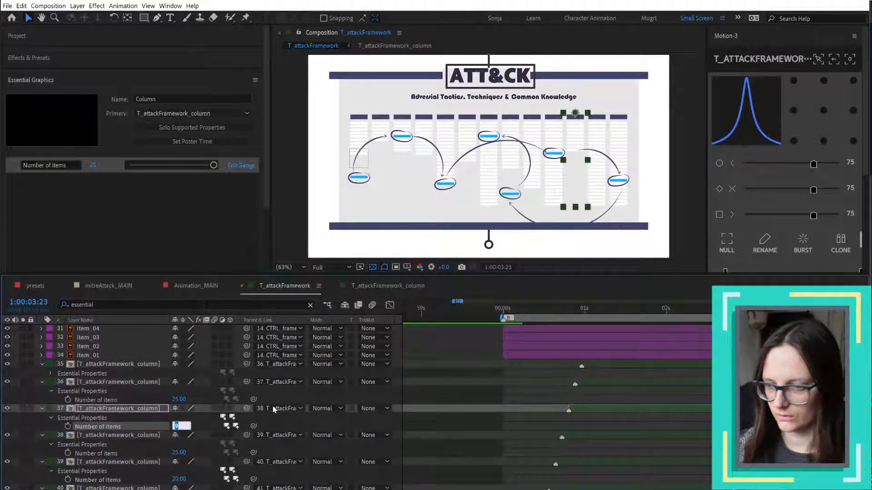
click(203, 443)
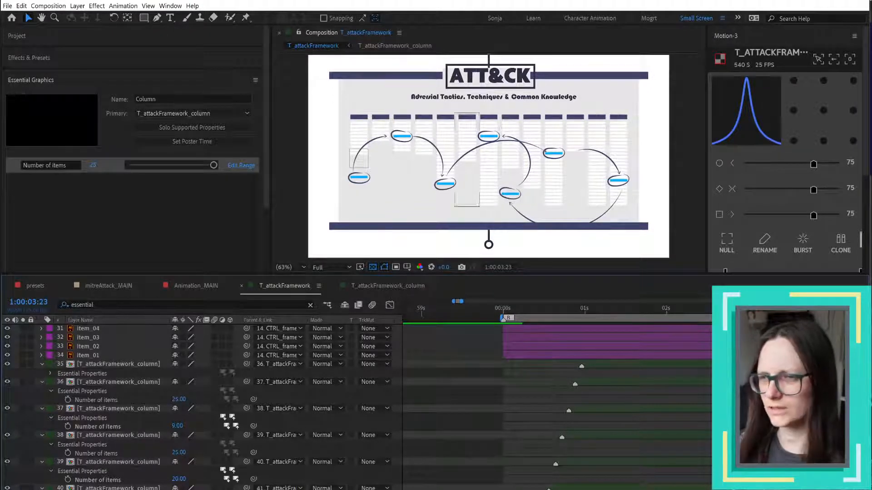
- Set the Number of items on column layer 38 to 9
scroll(200, 408, down, 2)
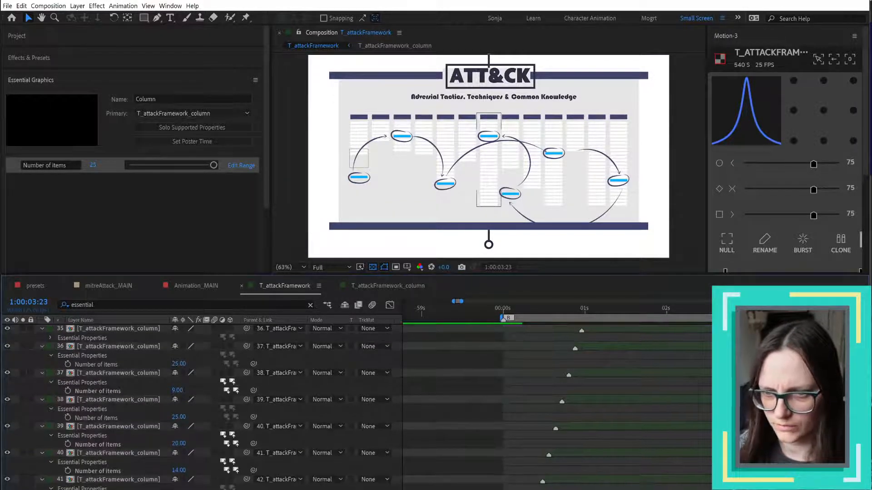
scroll(200, 409, down, 3)
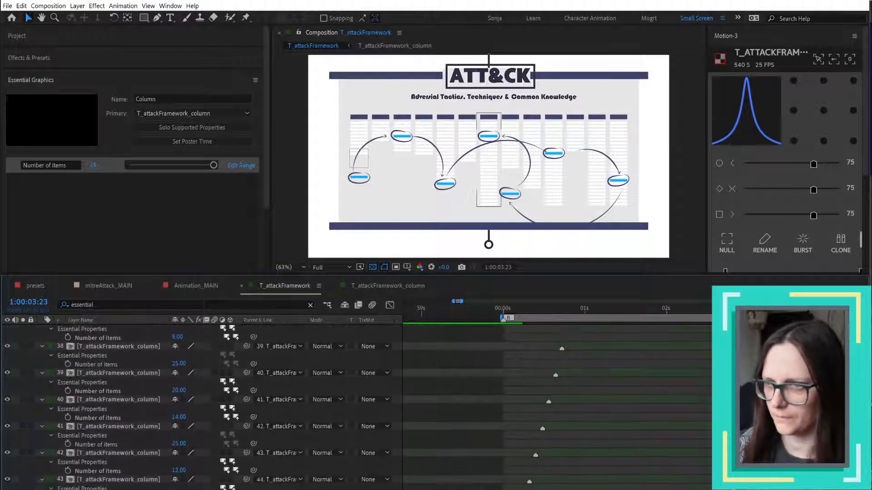
scroll(152, 381, up, 2)
click(109, 373)
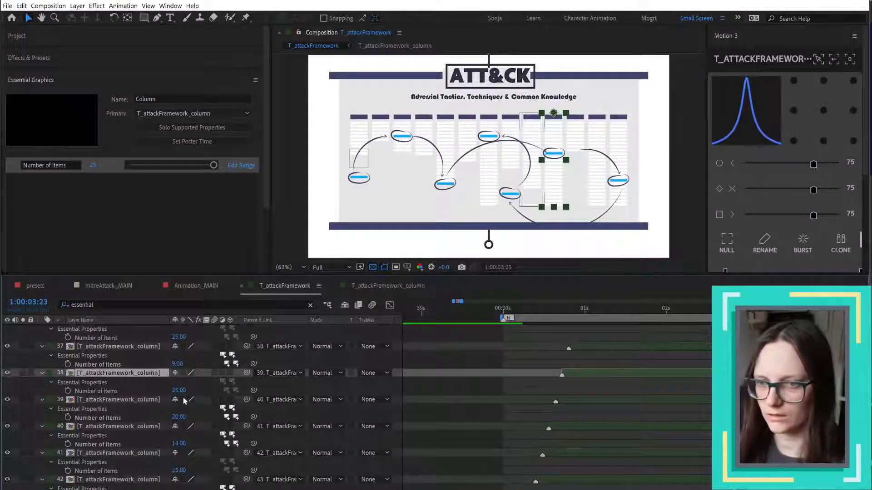
click(178, 391)
key(Return)
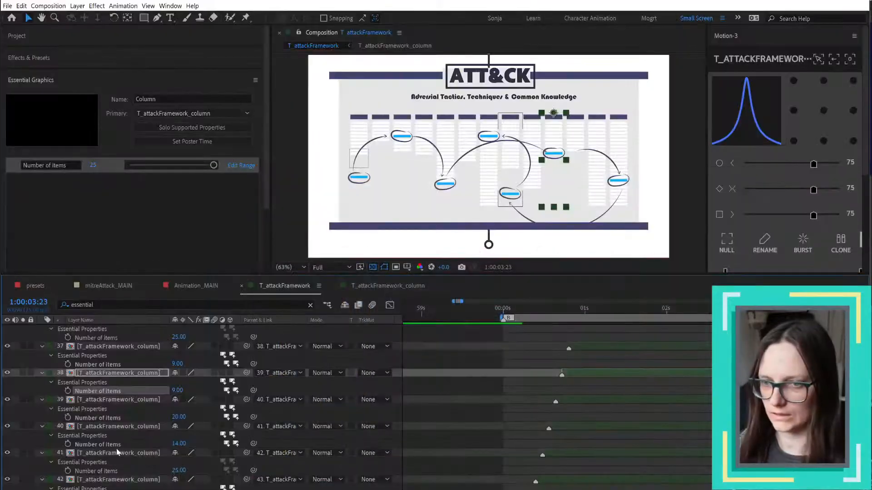
- Change the Number of items on column layer 37 to 17 and set it to 16 on layer 36
click(177, 364)
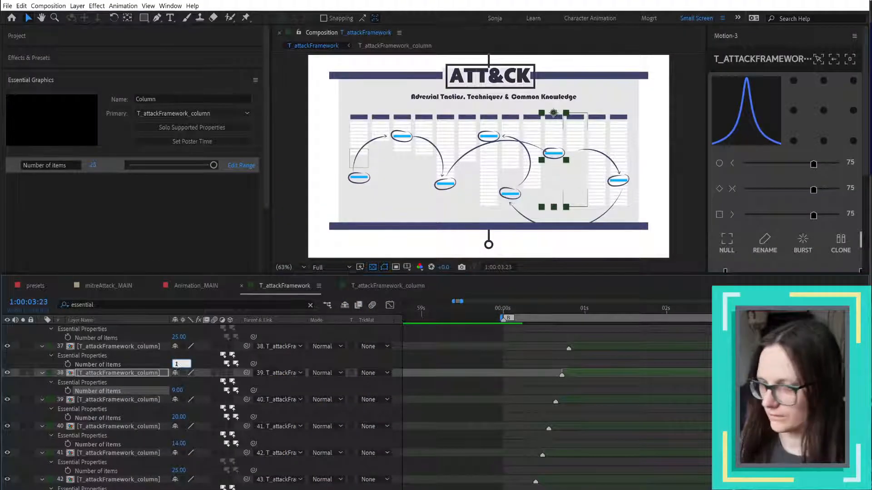
text(17)
key(Return)
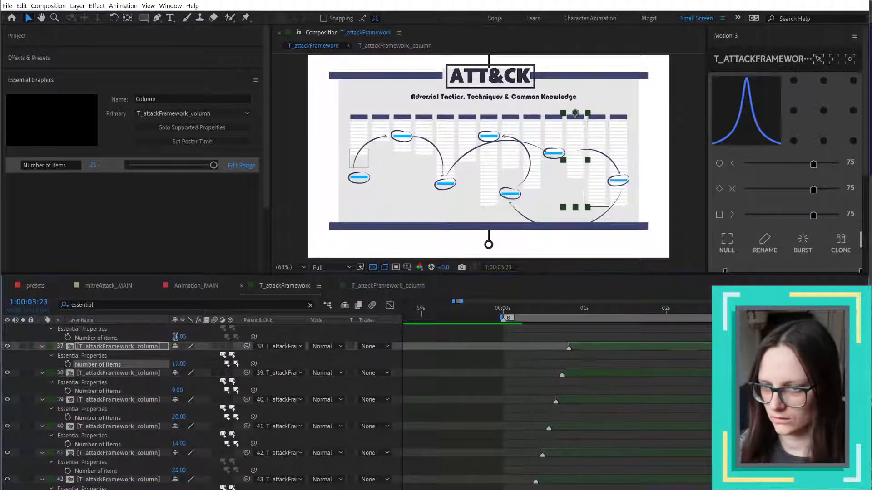
click(177, 337)
text(16)
key(Return)
- Reveal the Number of items on column layer 35 and close the stray prof_leg_R layer view
scroll(187, 432, up, 2)
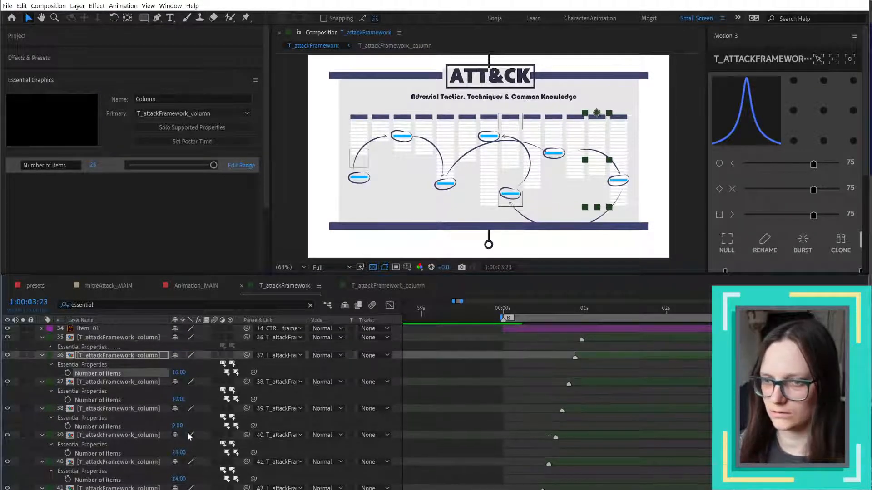
click(51, 347)
click(184, 354)
key(9)
key(Return)
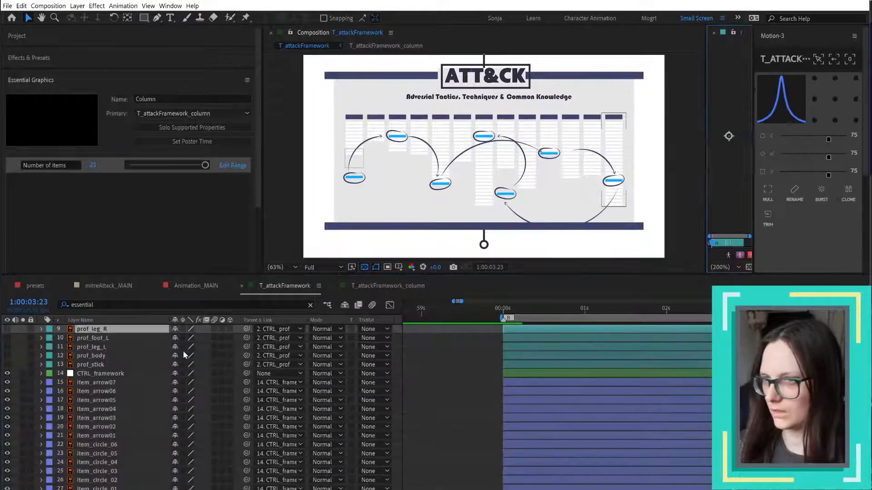
click(714, 32)
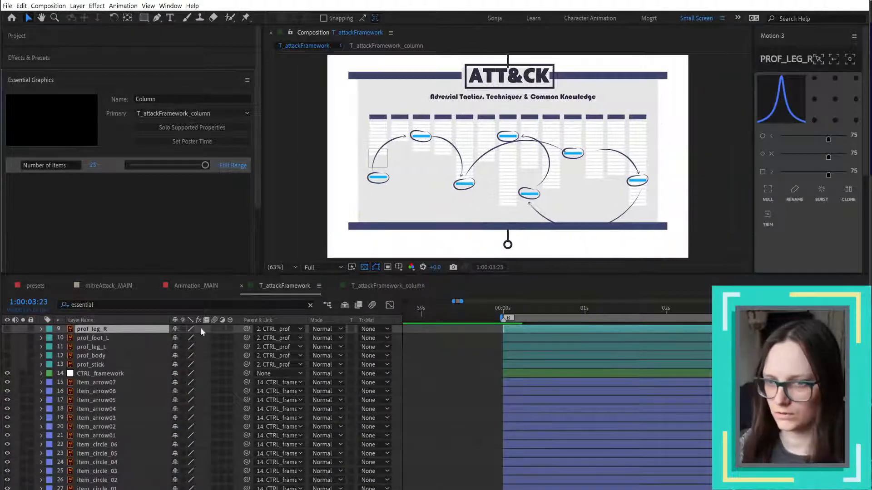
- Paste the copied Number of items value onto the last column in the composition, layer 35, and deselect everything
scroll(199, 409, down, 2)
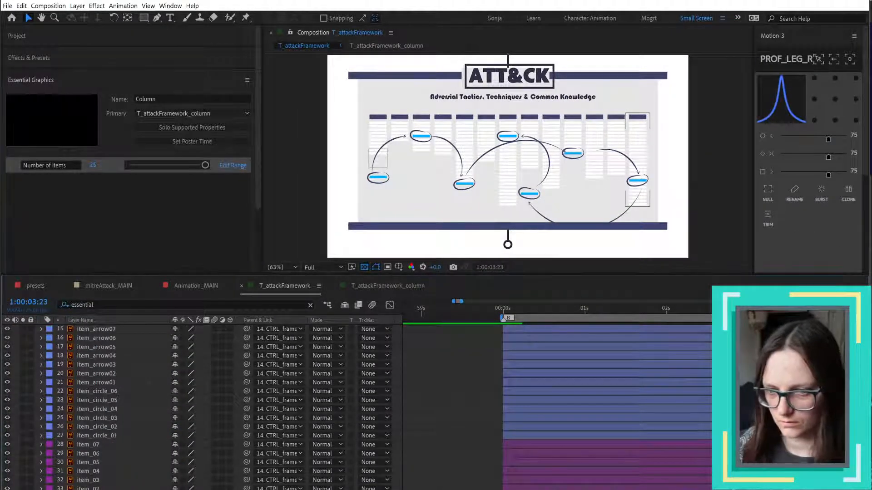
click(638, 145)
key(ctrl+v)
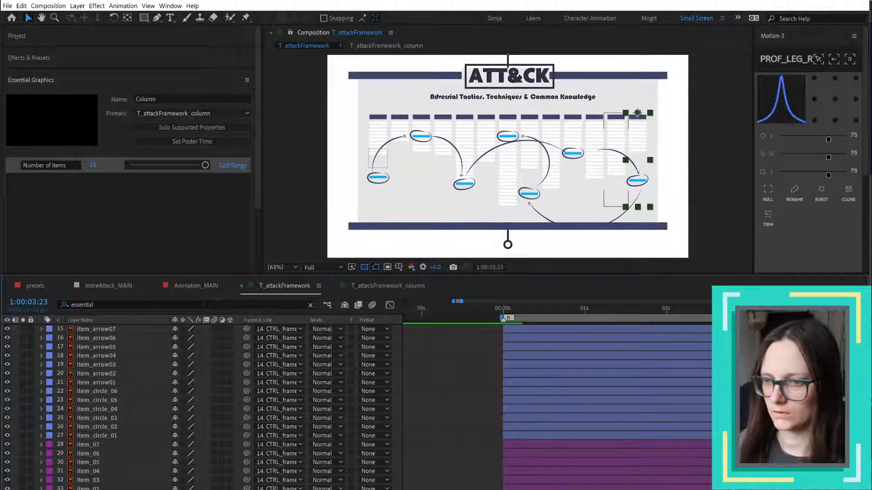
key(ctrl+shift+a)
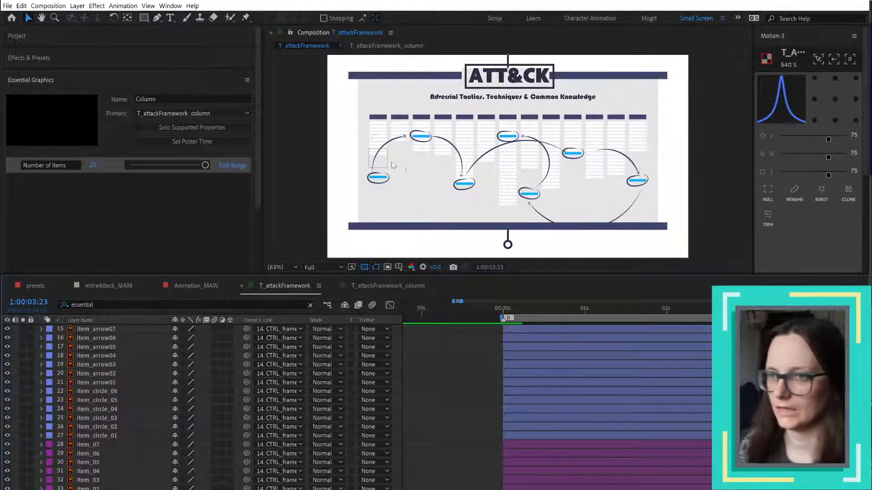
- Move item_circle_04 and its blue bar item_04 together slightly upward to line up with a row of their column
scroll(401, 160, up, 2)
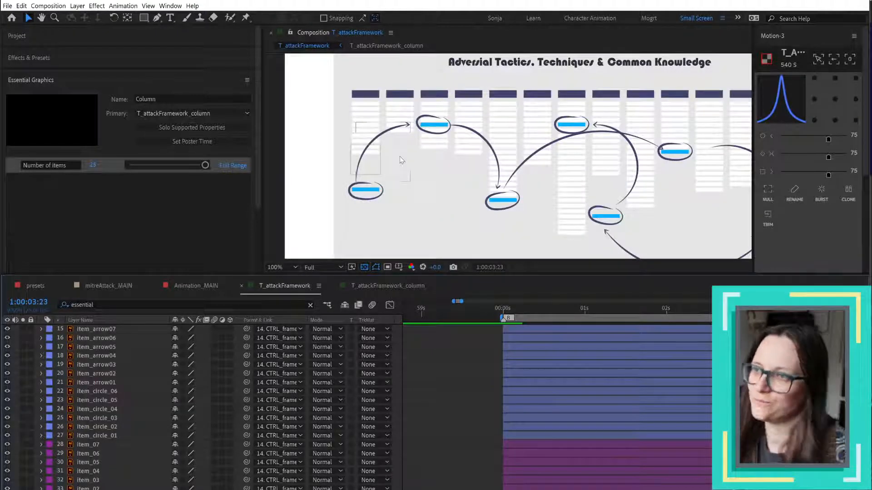
click(676, 129)
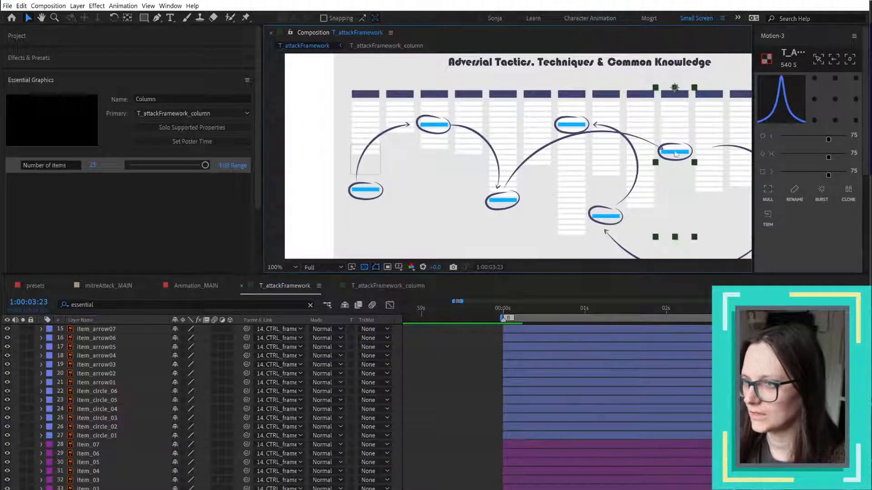
click(448, 465)
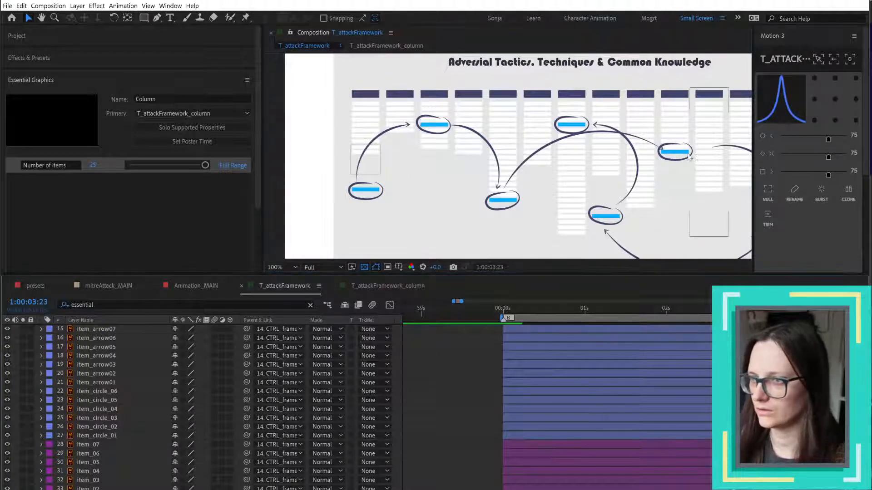
click(677, 158)
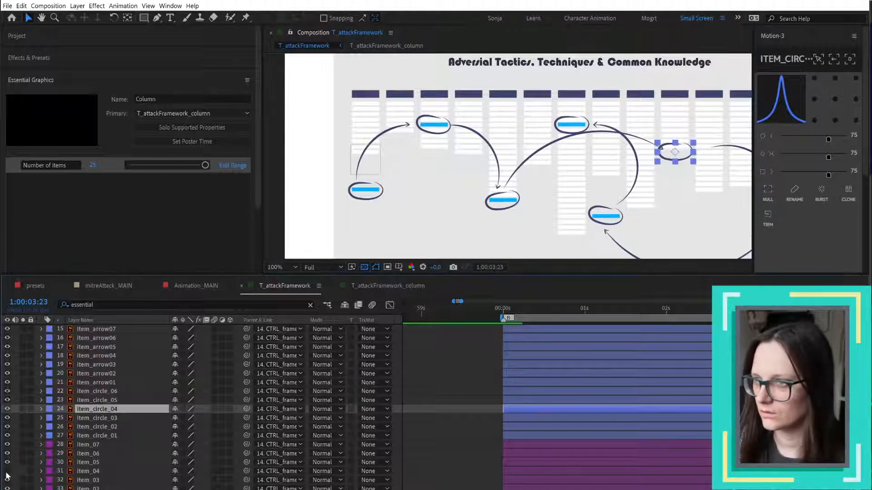
scroll(707, 149, up, 1)
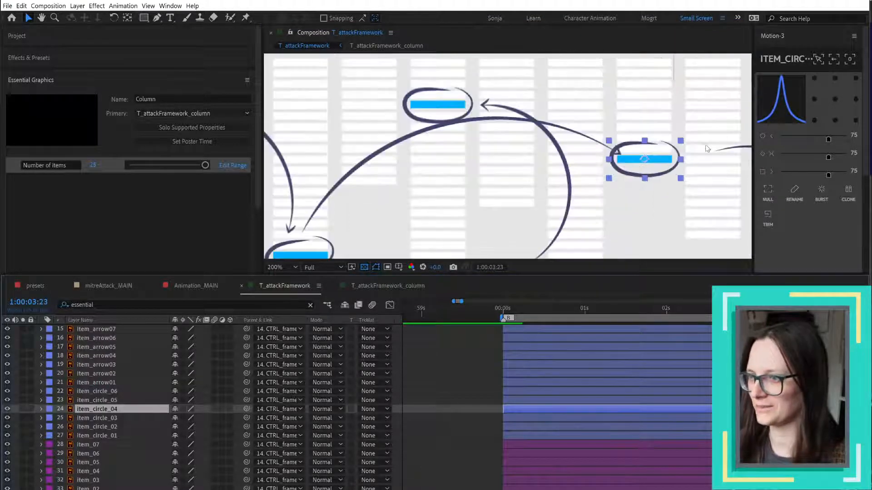
ctrl+click(91, 473)
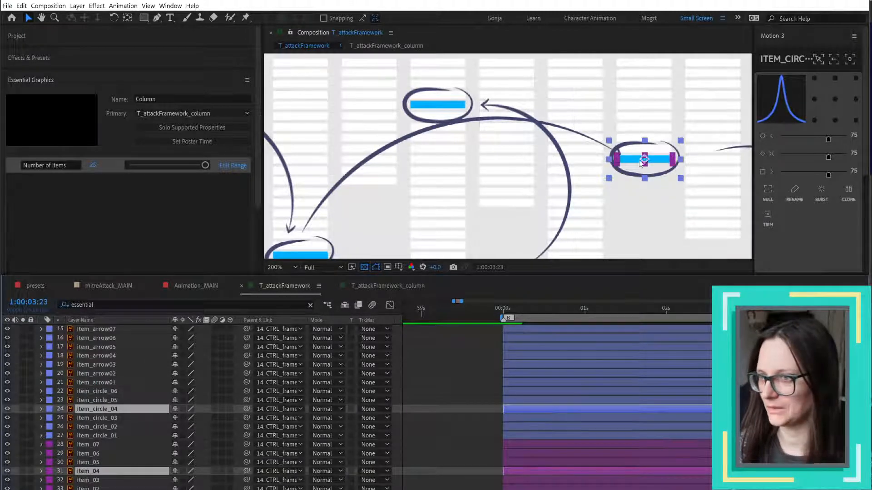
drag(644, 160, 645, 152)
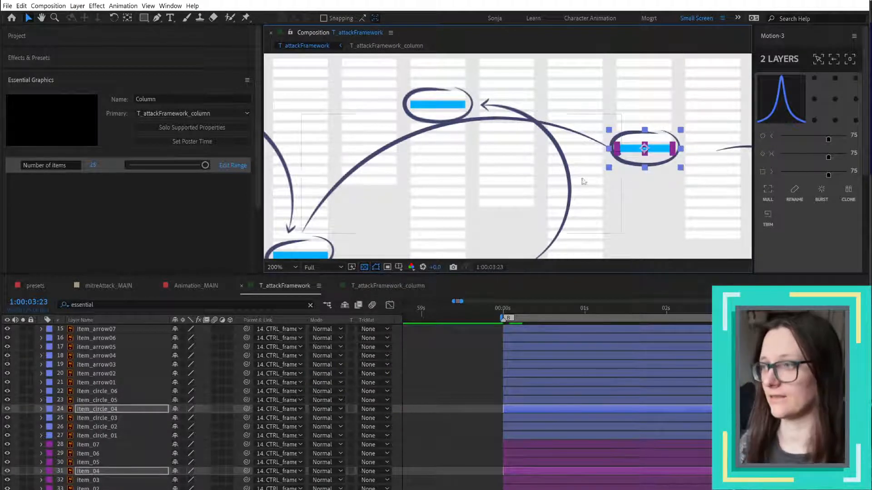
- Select item_07 together with item_circle_06 and nudge both layers slightly down
click(450, 107)
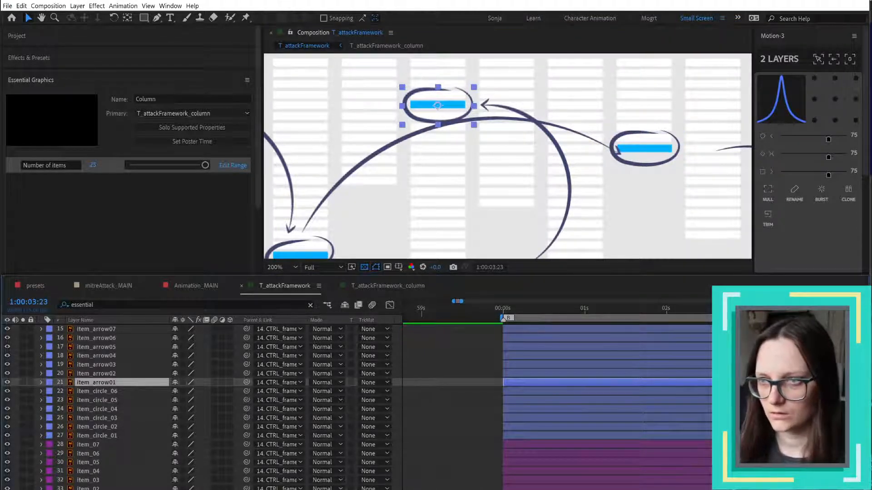
click(131, 415)
key(ctrl+shift+a)
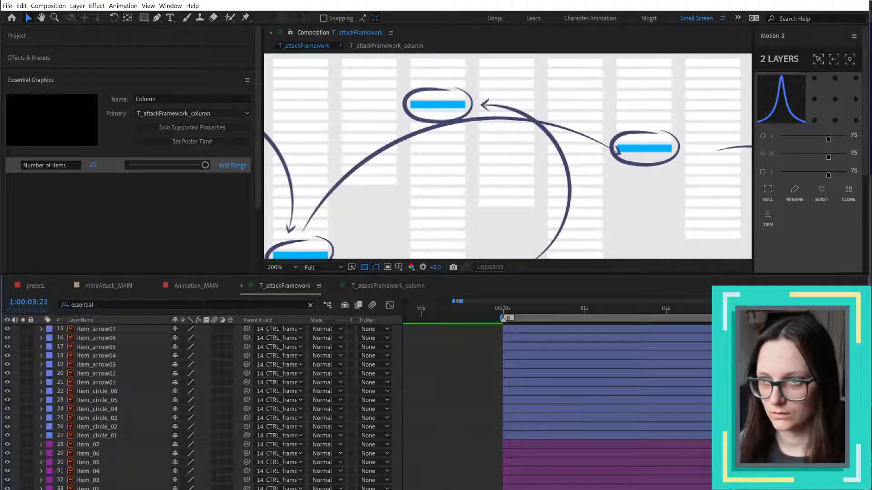
click(96, 445)
scroll(114, 375, up, 2)
ctrl+click(108, 366)
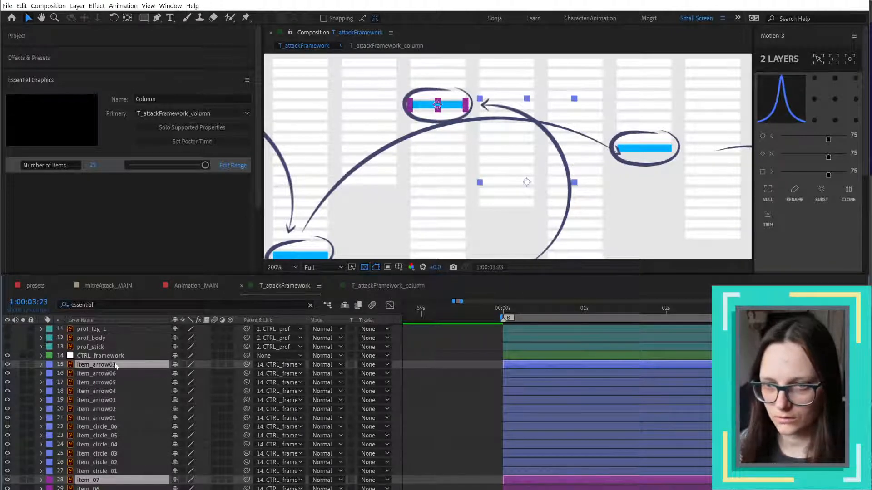
ctrl+click(116, 365)
ctrl+click(107, 425)
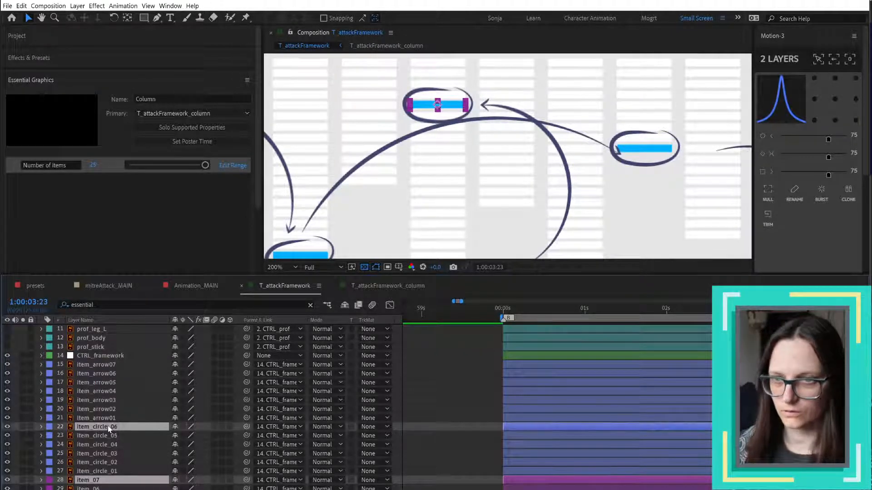
key(Down)
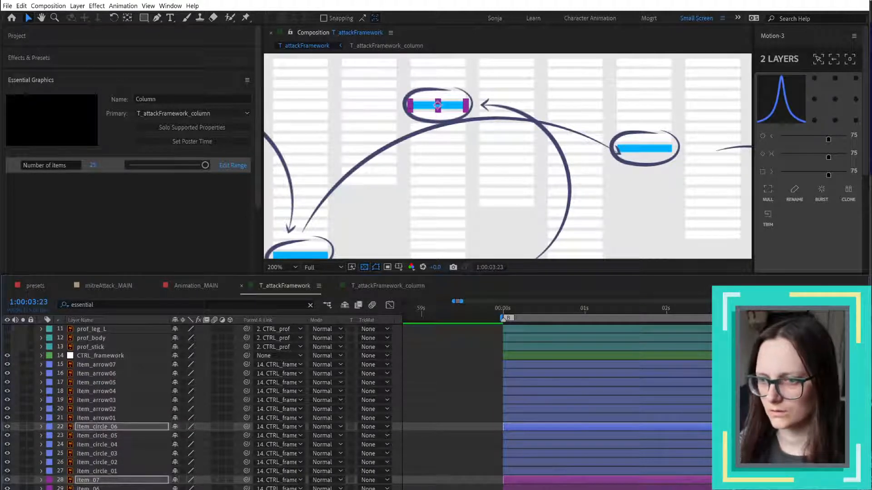
- Assign the Aqua label colour to the six layers item_circle_01 through item_circle_06
click(455, 386)
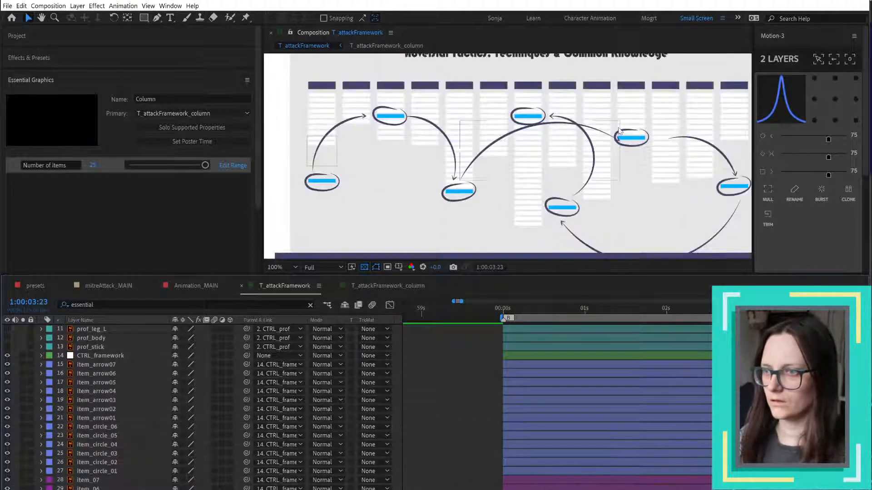
scroll(618, 128, down, 1)
click(457, 199)
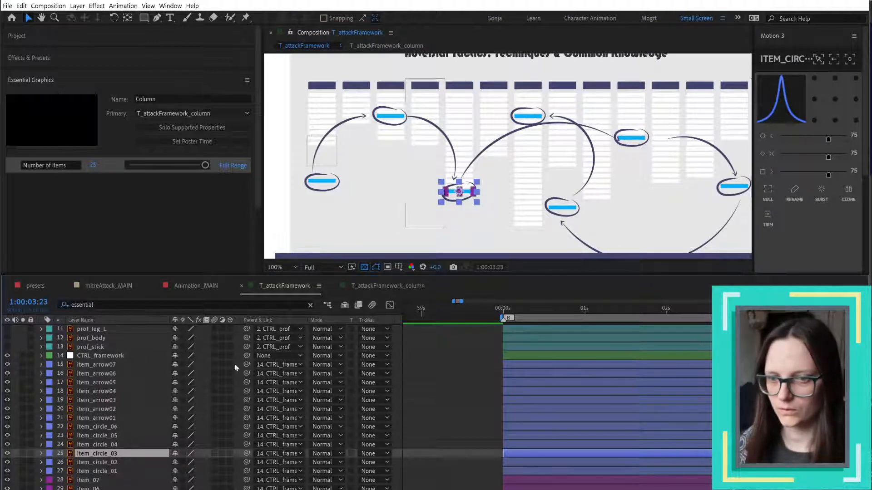
click(114, 473)
shift+click(111, 427)
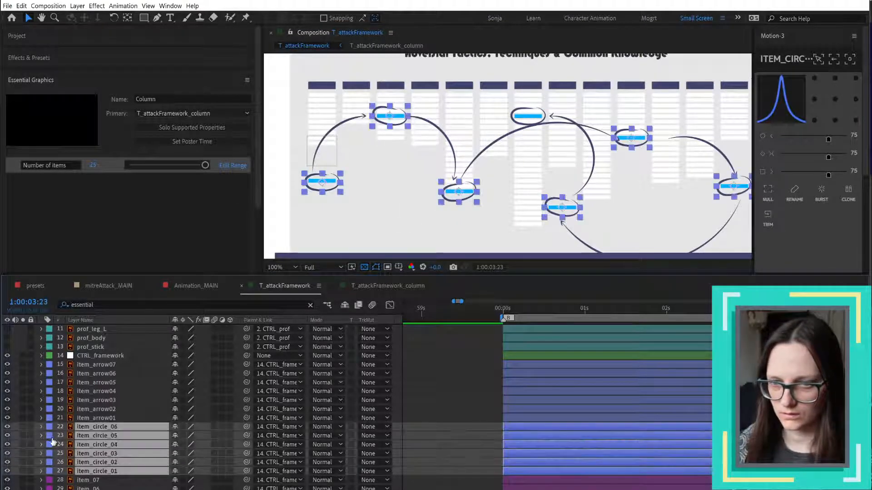
click(50, 428)
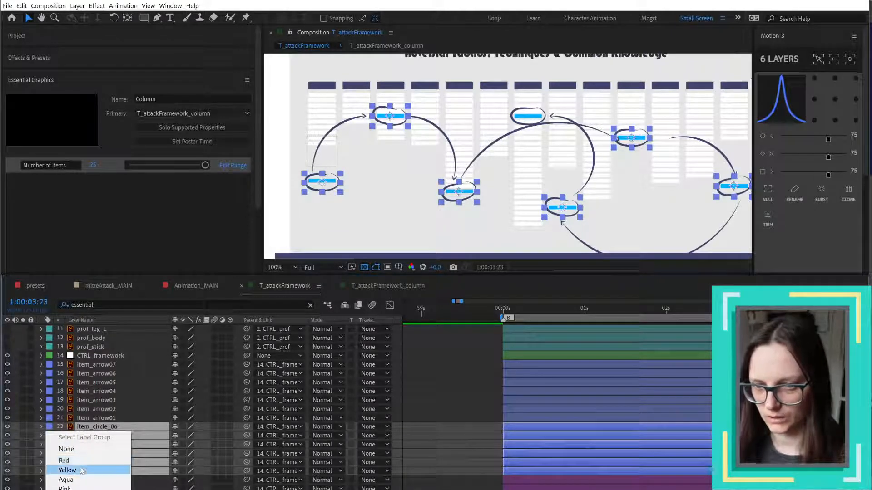
click(67, 480)
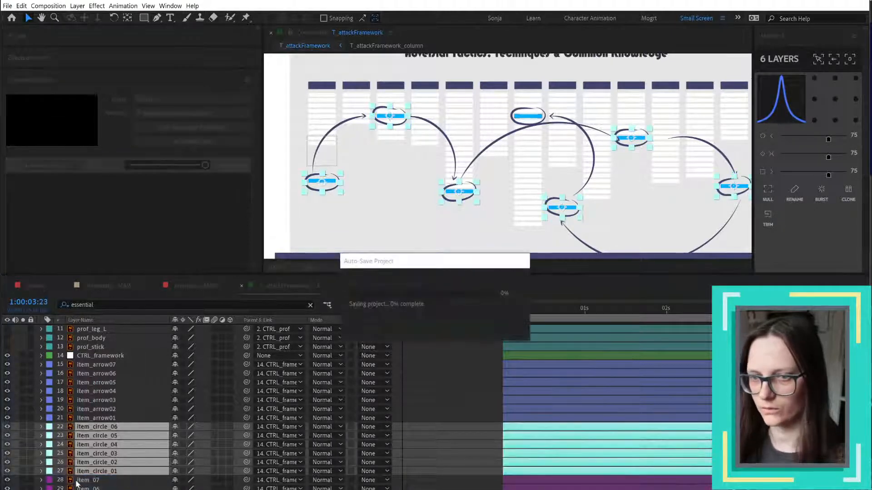
- Select item_circle_03 together with its blue bar and nudge both layers up to line up with a row position of the fifth column
click(323, 181)
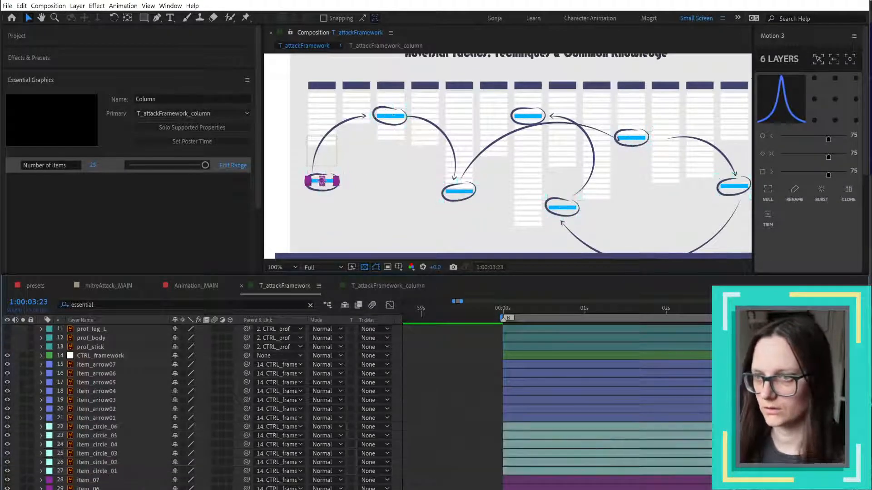
click(459, 191)
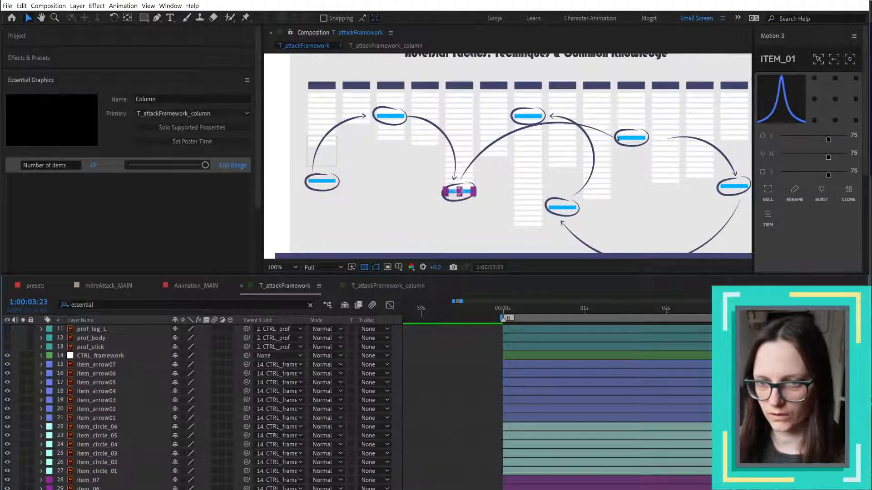
ctrl+click(107, 453)
key(period)
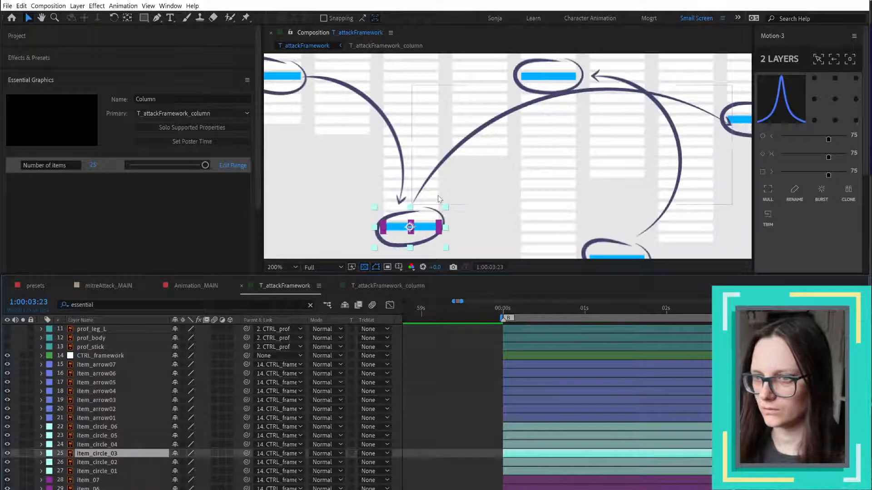
drag(401, 213, 465, 182)
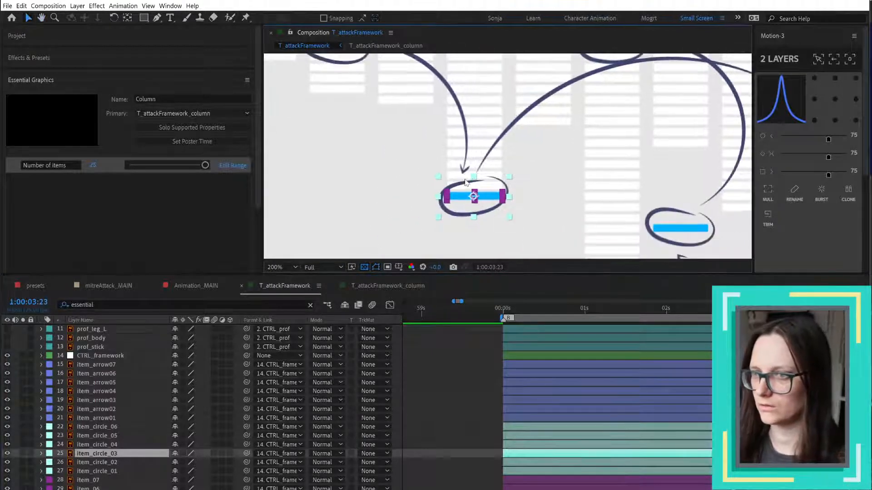
key(shift+Up)
key(shift+Up)
key(shift+Up)
key(shift+Up)
key(shift+Up)
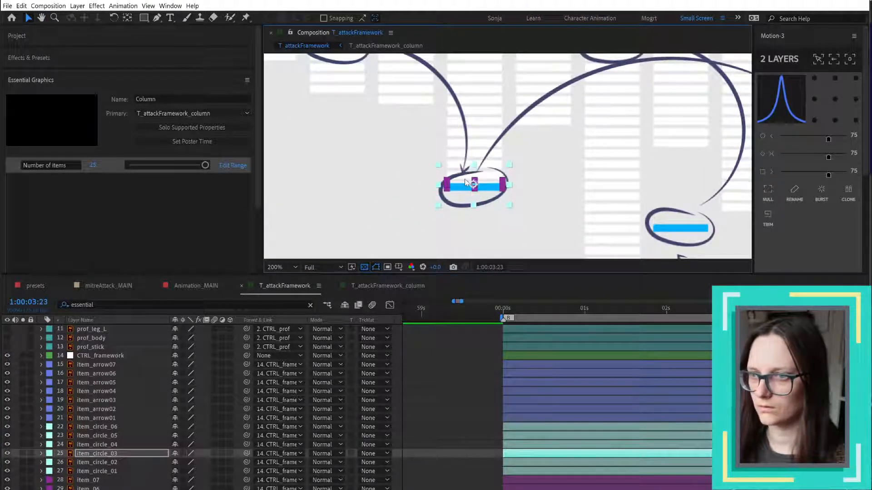
key(Down)
key(Down)
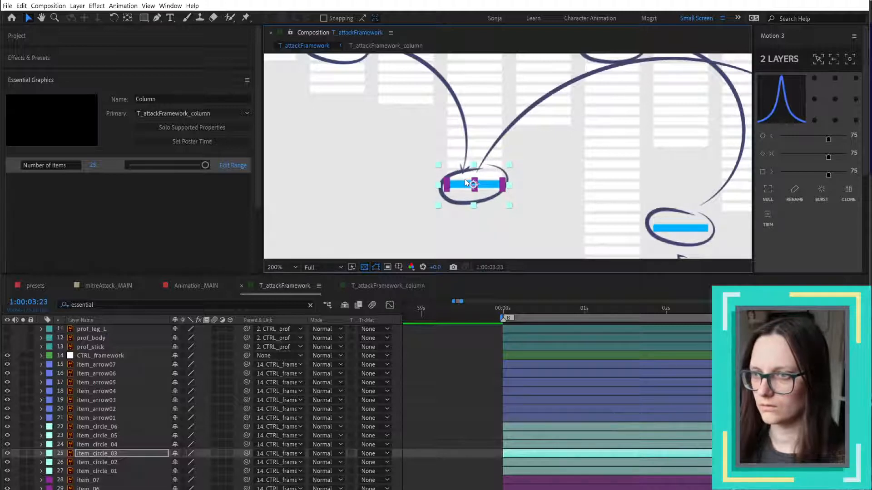
key(Down)
key(Down)
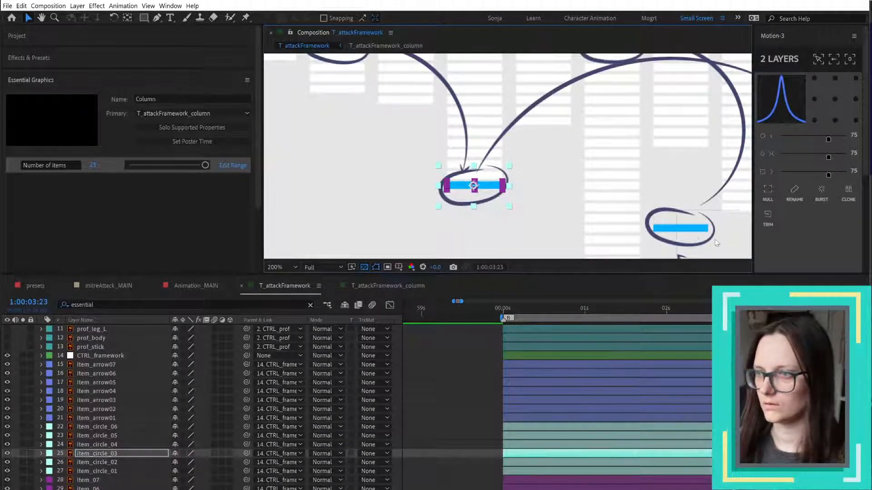
- Select item_circle_06 together with item_06 and move both layers up within the eighth column, away from the column's lower end
click(653, 230)
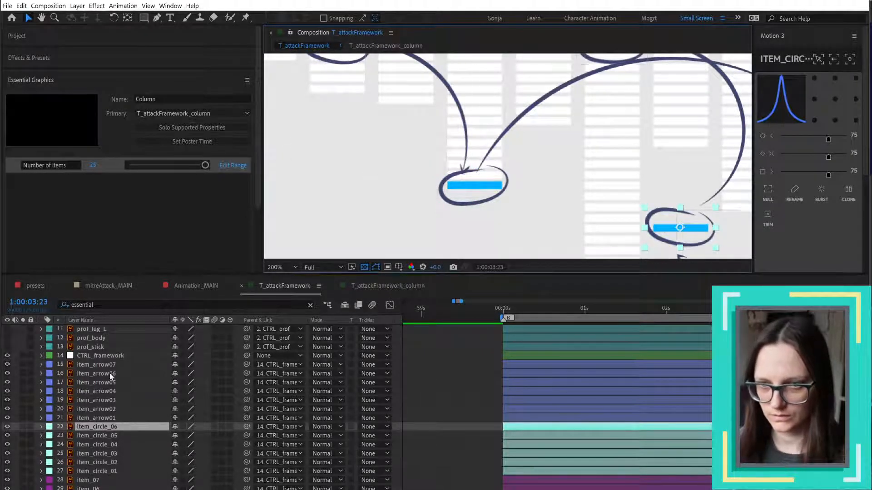
ctrl+click(96, 374)
scroll(564, 212, down, 1)
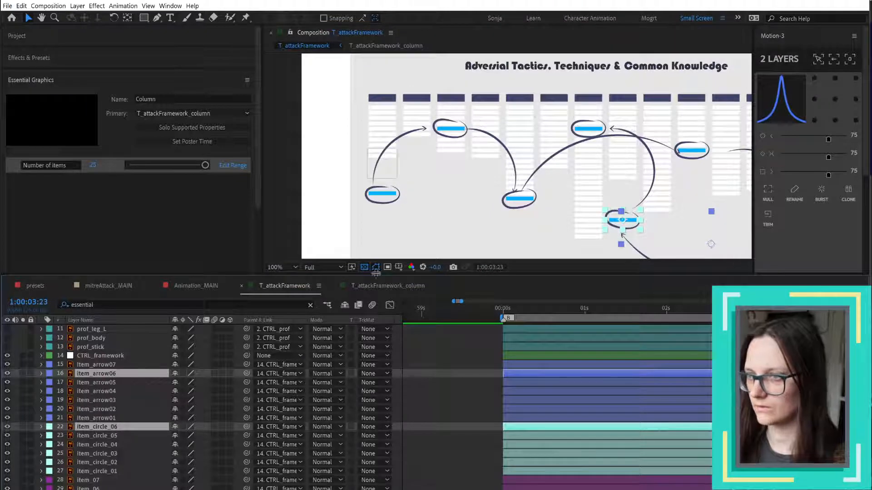
ctrl+click(112, 374)
ctrl+click(101, 487)
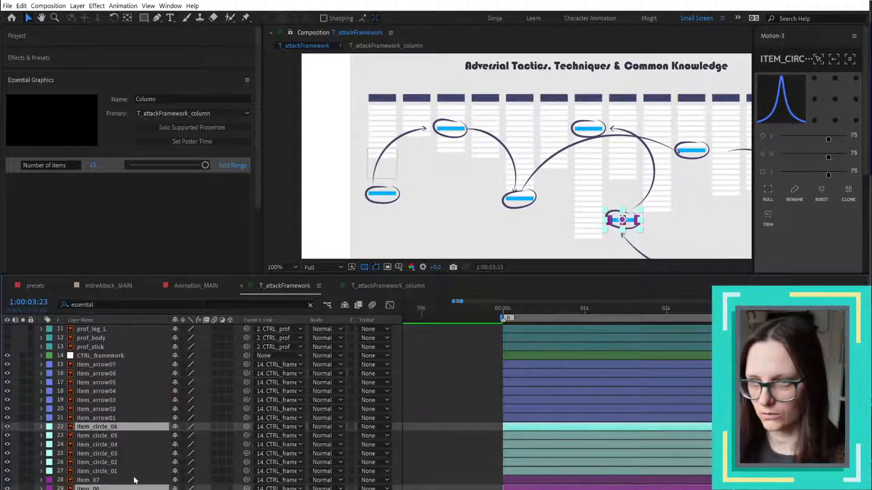
drag(623, 222, 600, 185)
scroll(647, 175, up, 2)
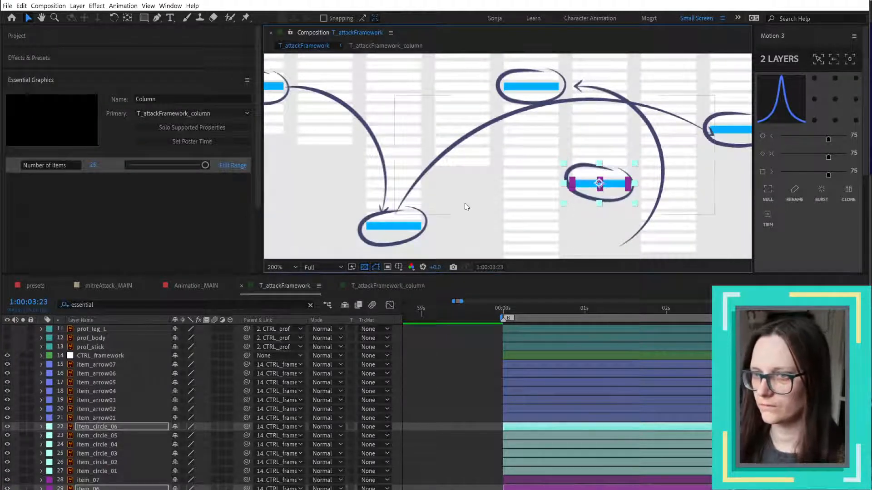
scroll(465, 205, down, 2)
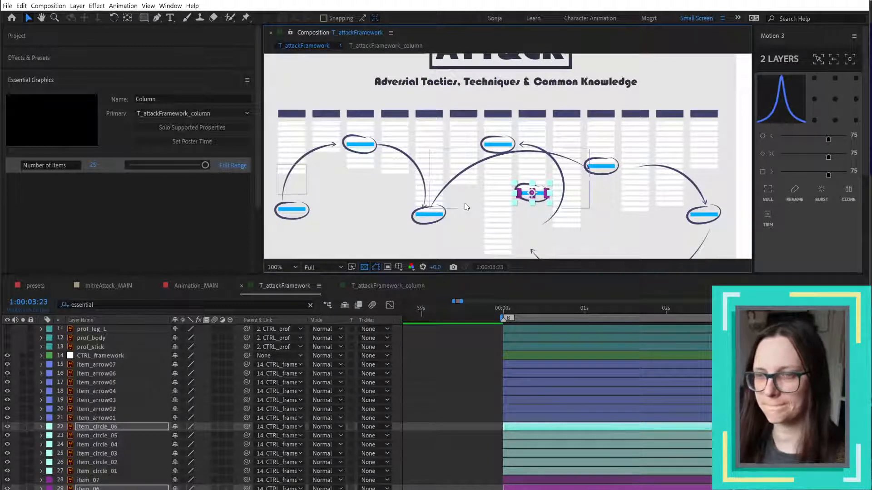
- Move item_circle_01 and its blue bar together up onto the upper rows of the first column
click(291, 212)
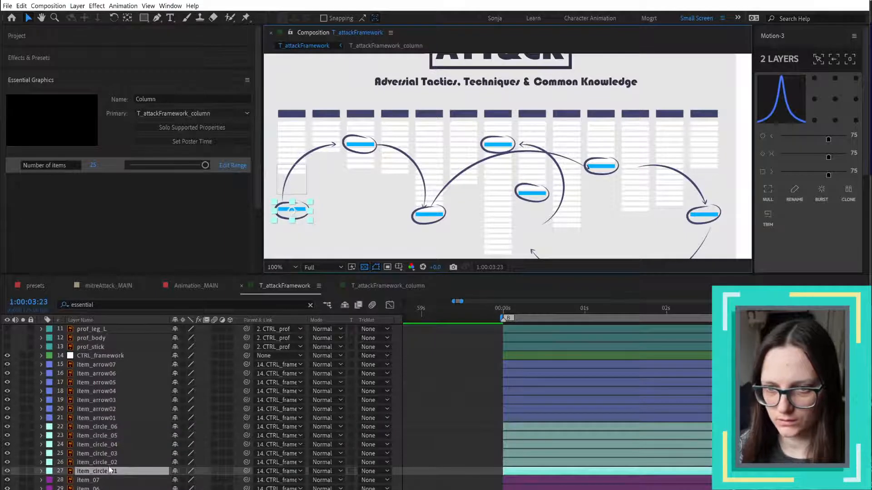
click(112, 419)
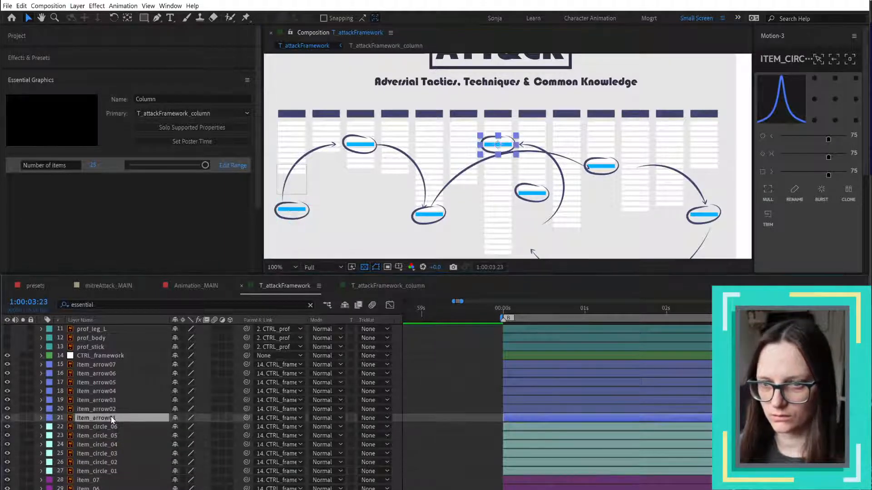
click(113, 473)
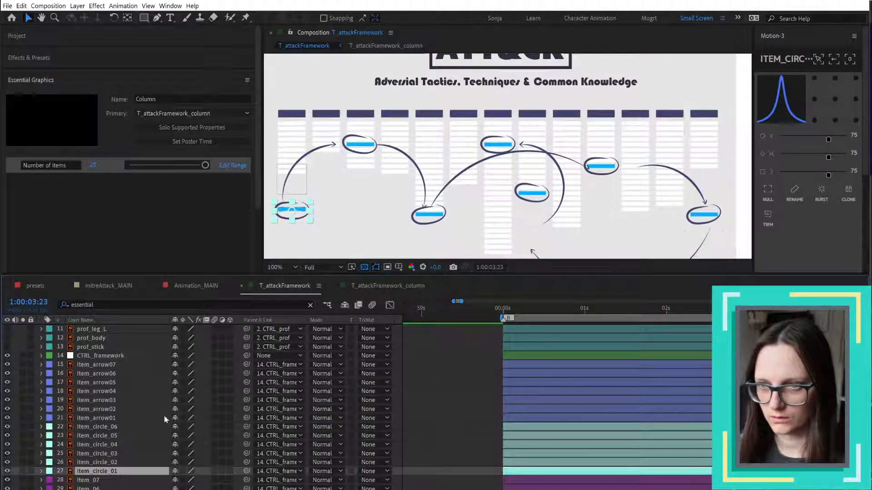
drag(292, 212, 293, 146)
mouse_move(293, 138)
mouse_down()
mouse_move(296, 127)
mouse_move(293, 138)
mouse_up()
- Select item_arrow02, the arrow leading from the first to the third column, and show its Rotation property
click(304, 158)
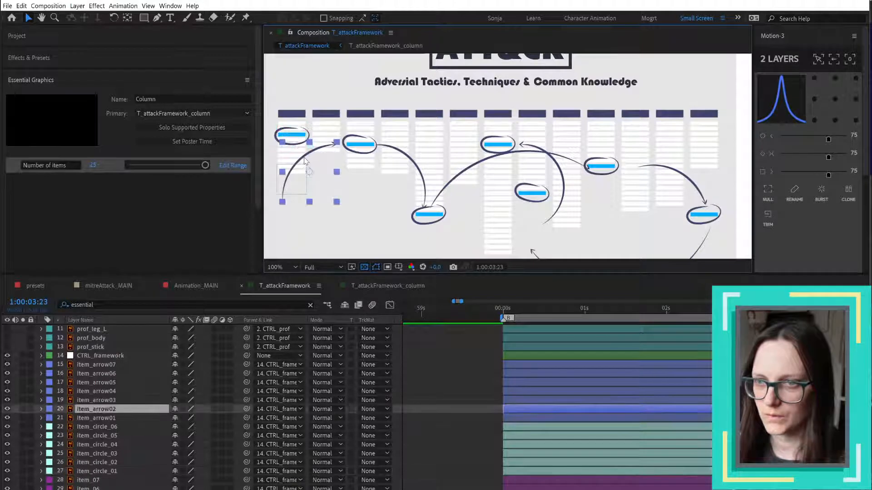
right_click(109, 411)
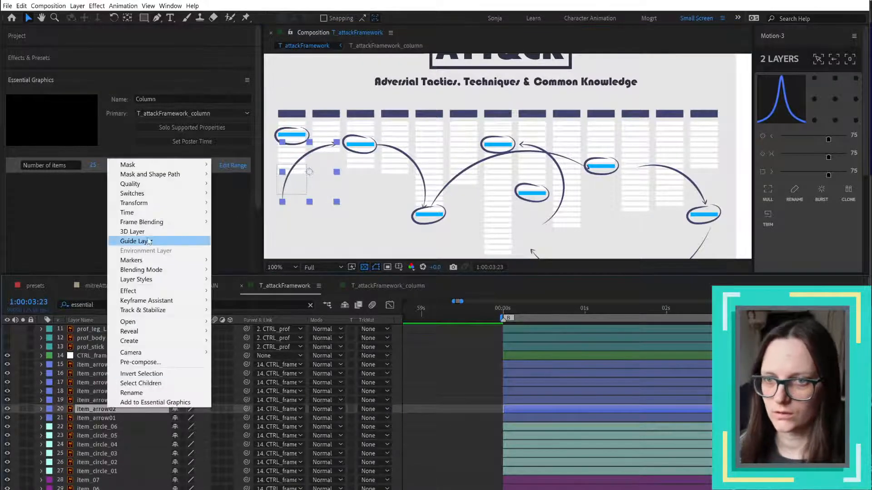
click(84, 412)
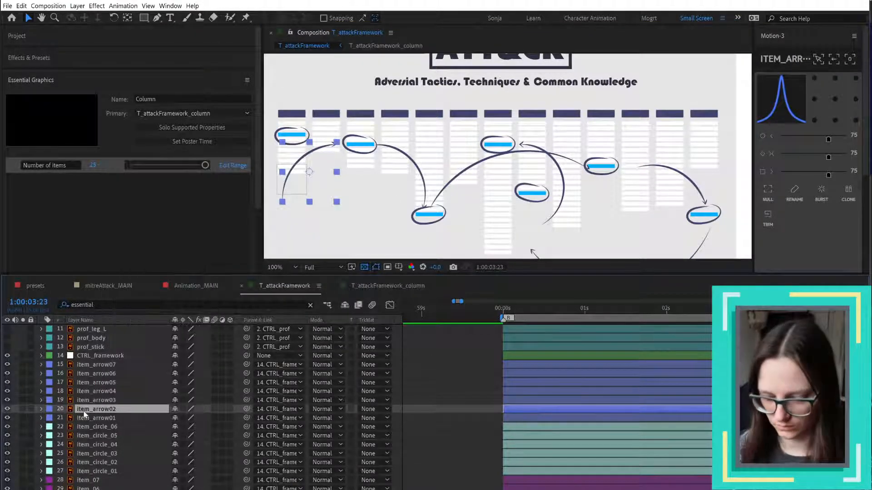
key(r)
- Try flipping item_arrow02 horizontally, and undo the flip
right_click(111, 412)
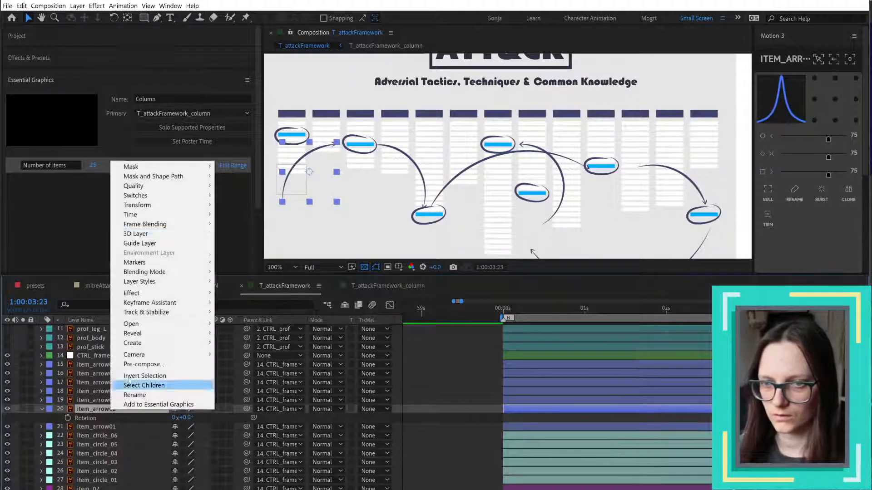
mouse_move(162, 210)
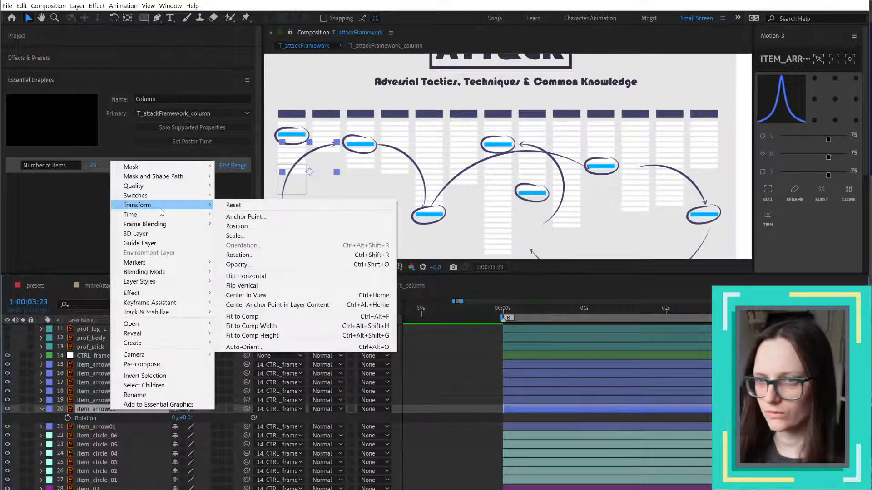
click(259, 286)
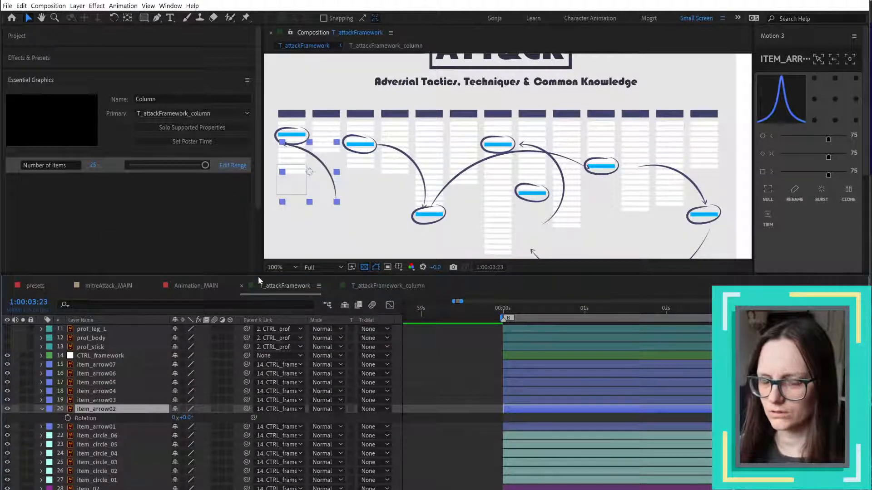
key(ctrl+z)
- Flip item_arrow02 vertically
right_click(115, 408)
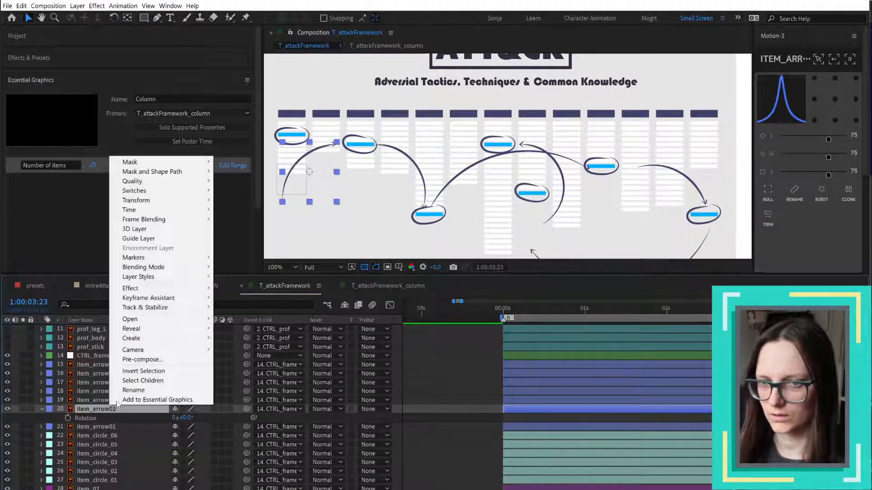
mouse_move(149, 200)
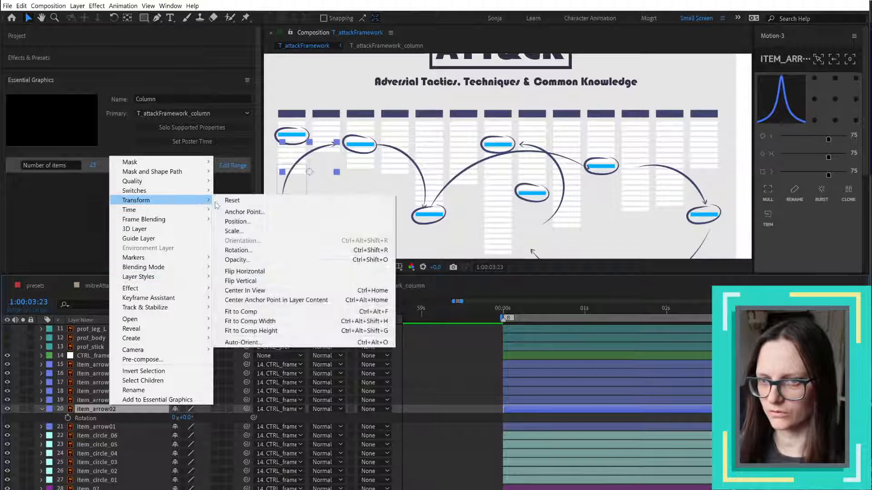
click(255, 281)
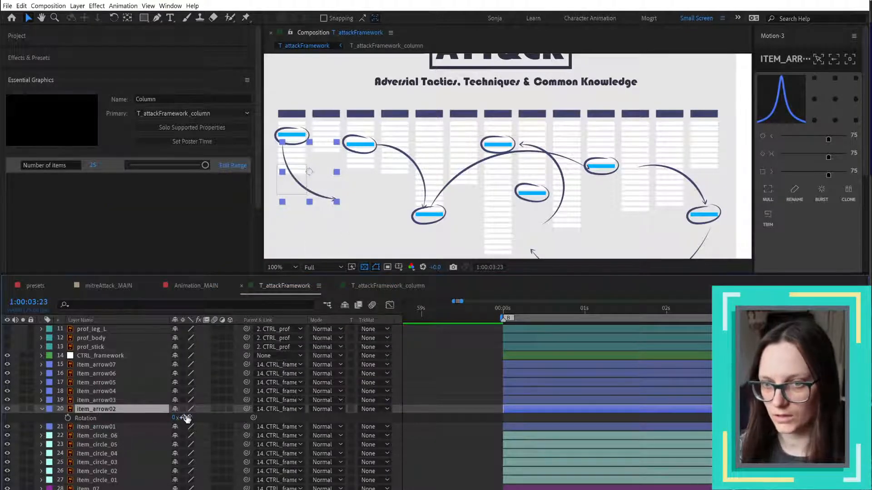
- Try rotating item_arrow02 to about -73° and to -90°, and reset its rotation to 0°
drag(186, 418, 147, 417)
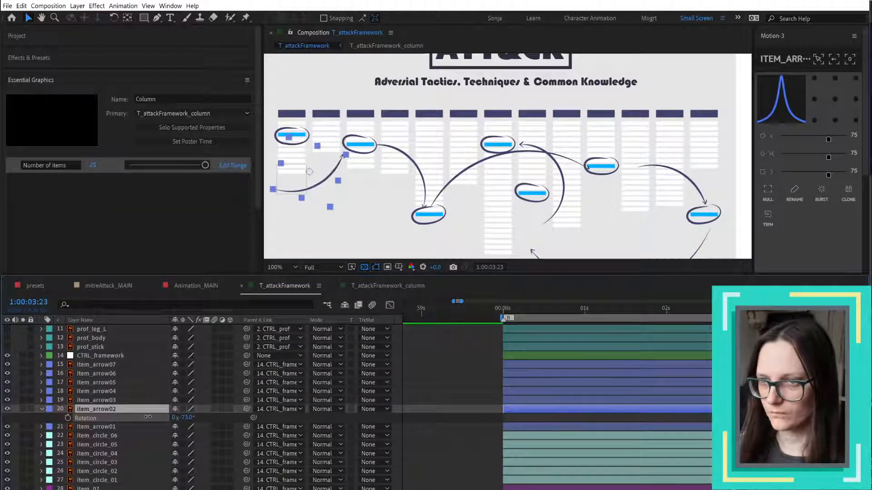
click(186, 418)
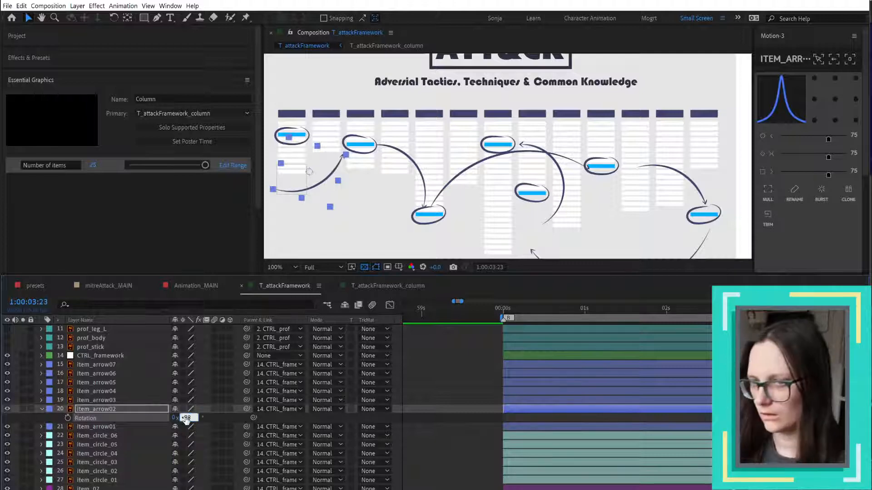
text(-90)
key(Return)
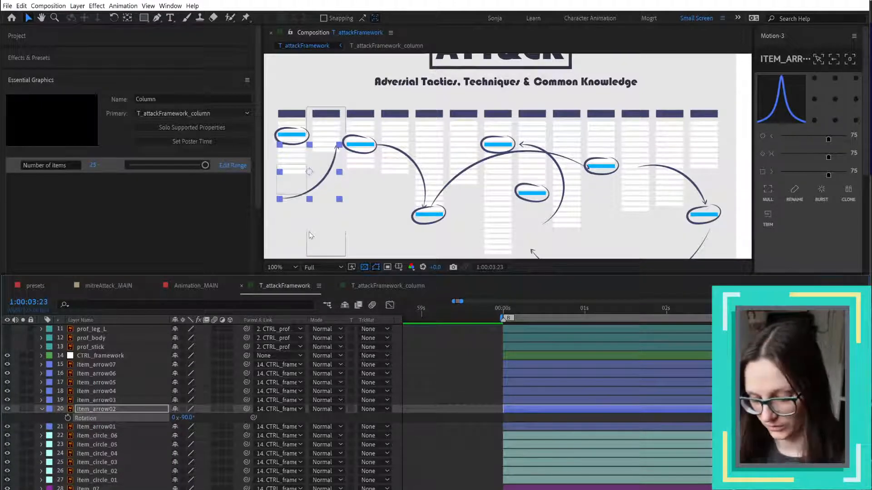
key(ctrl+z)
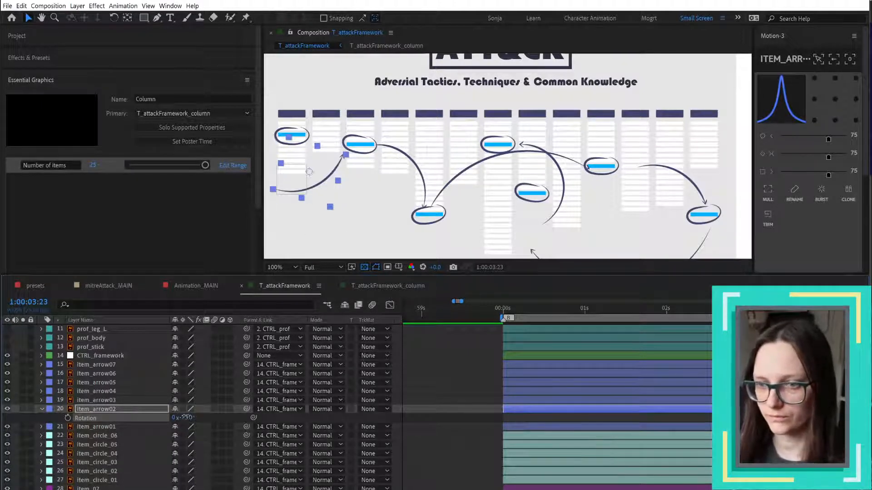
click(187, 417)
text(0)
key(Return)
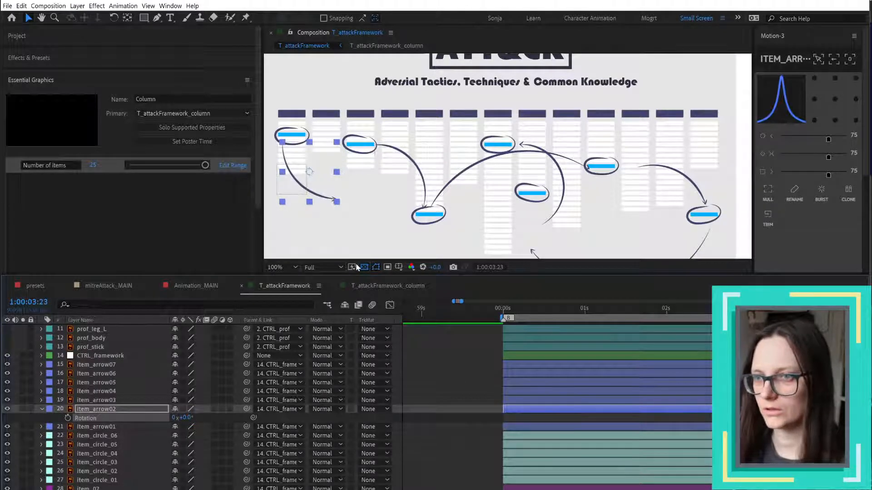
- Set item_arrow02's rotation to -45° and move the arrow slightly right and up, between the first and third columns' circles
click(188, 418)
text(-4)
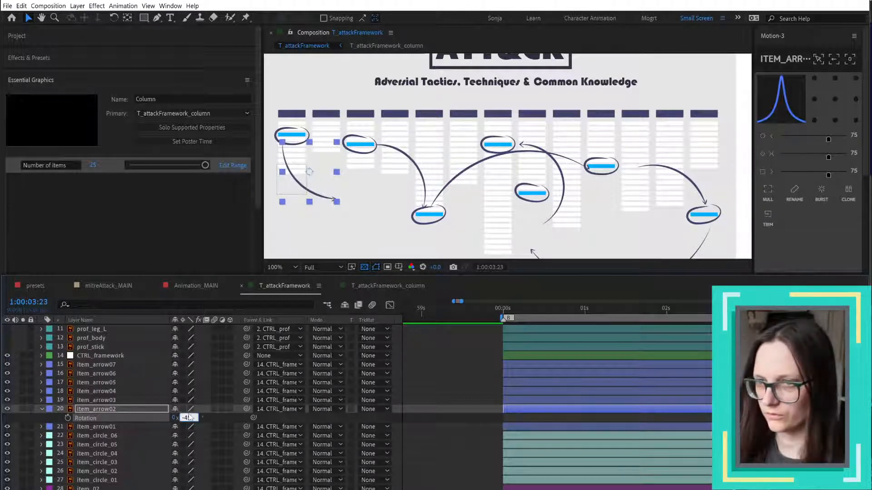
text(5)
key(Return)
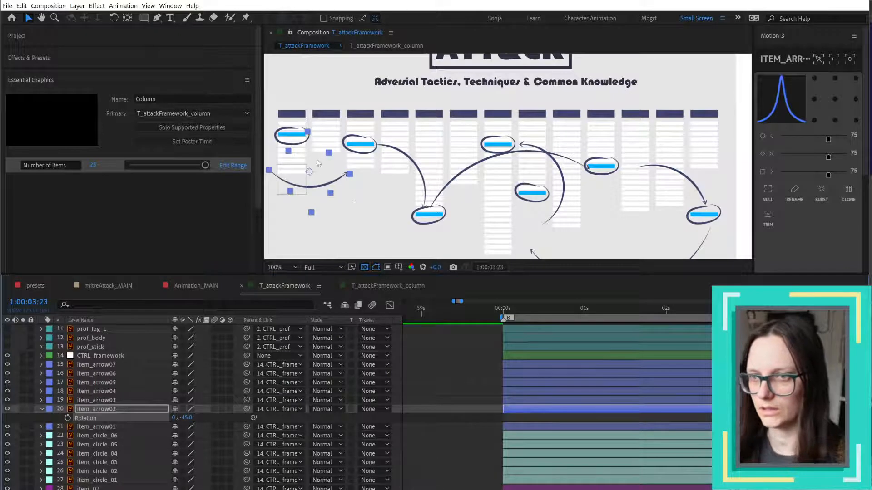
mouse_move(309, 171)
mouse_down()
mouse_move(322, 161)
mouse_move(323, 168)
mouse_up()
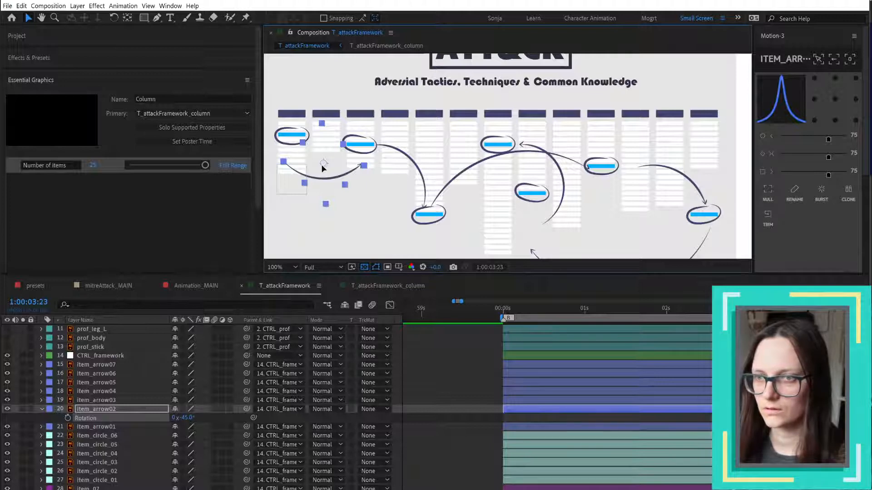
- Try item_arrow02 at -60°, set its rotation to -30°, and move the arrow slightly up and right
click(187, 417)
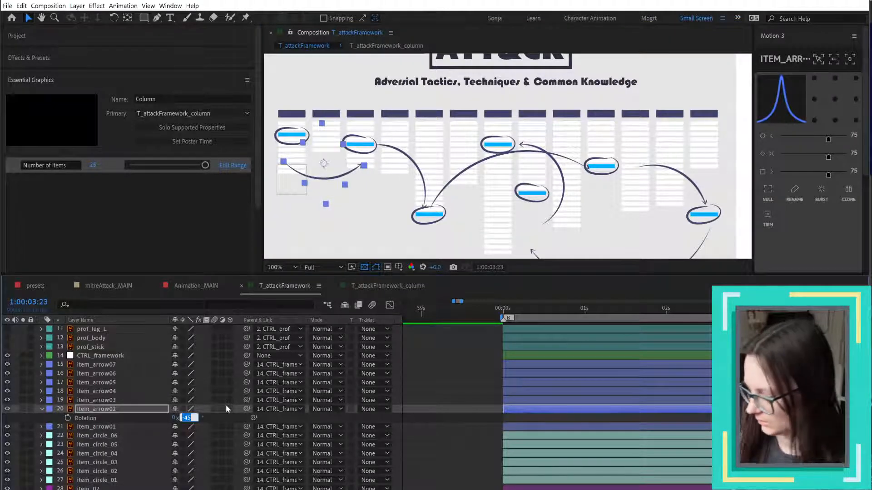
key(Right)
text(-15)
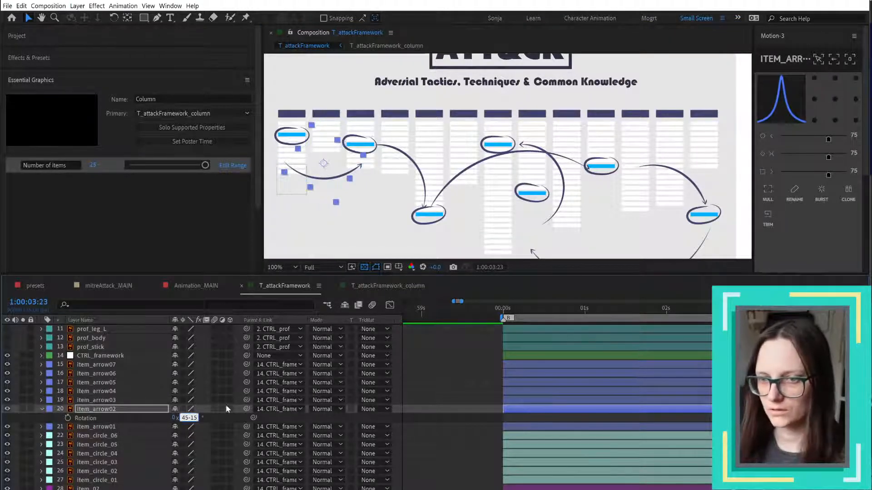
key(Return)
click(186, 418)
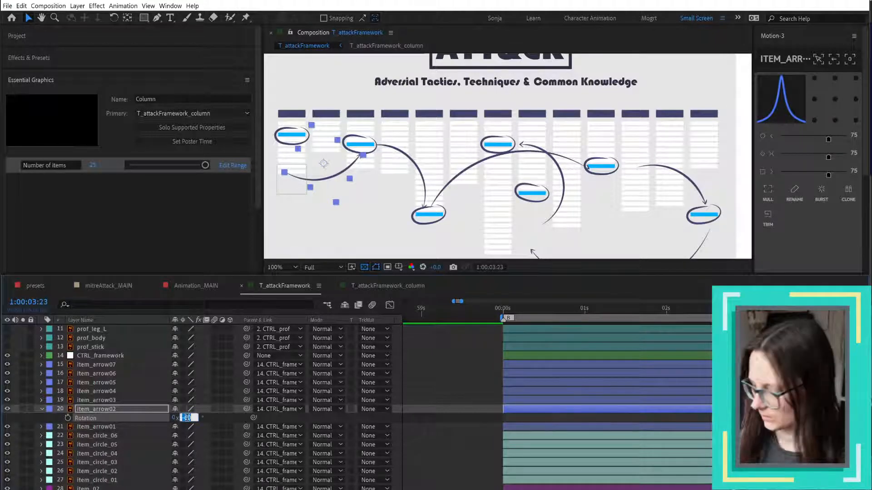
text(-30)
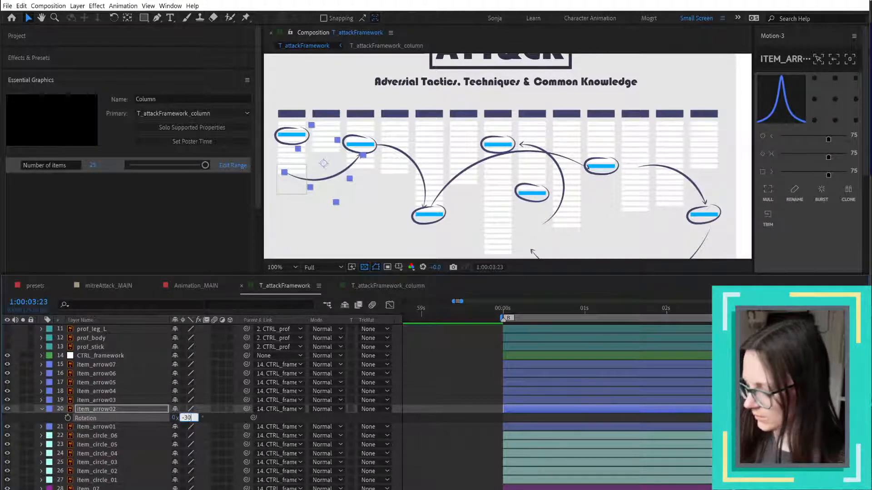
key(Return)
scroll(315, 155, up, 2)
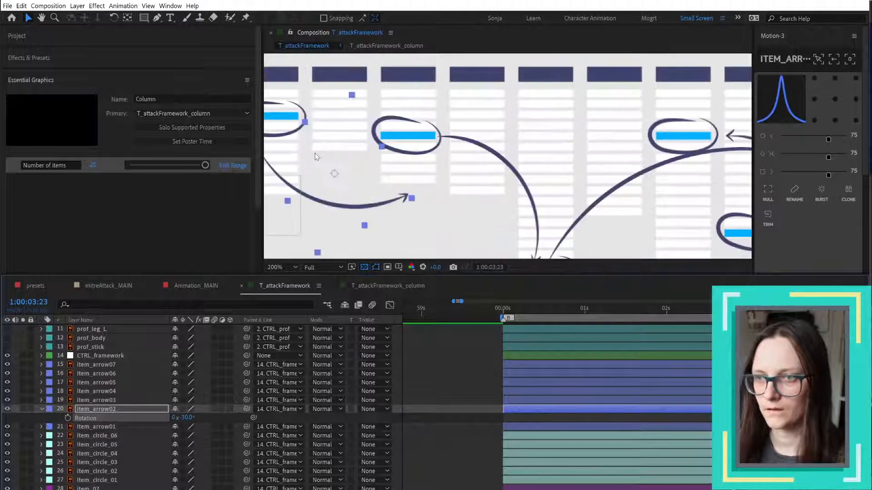
scroll(383, 190, left, 3)
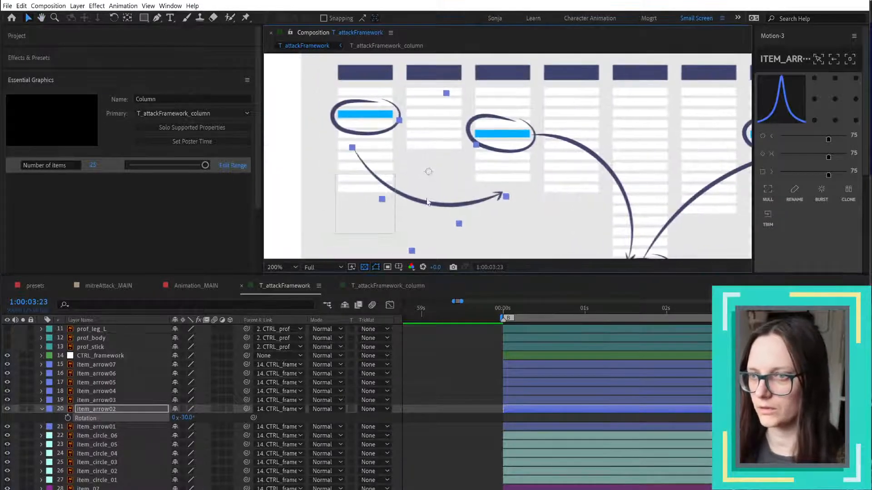
drag(429, 200, 430, 195)
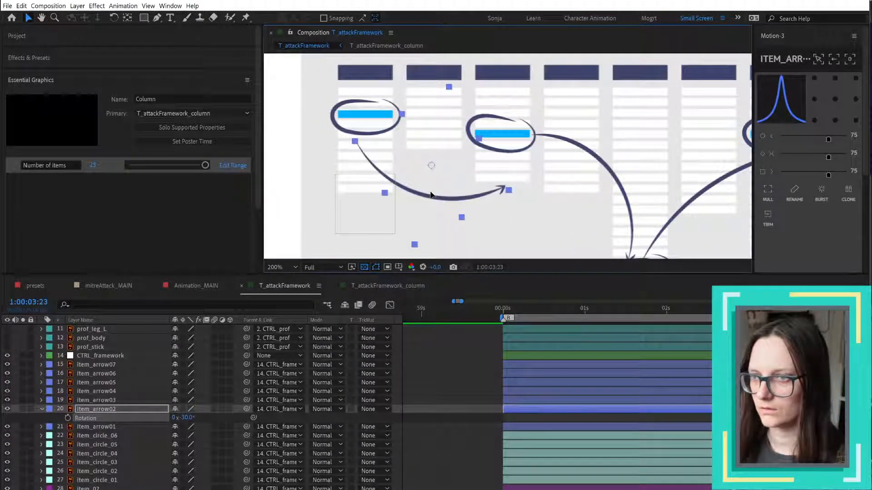
- Move item_circle_02 together with item_02 straight down onto a lower row of the third column
click(510, 133)
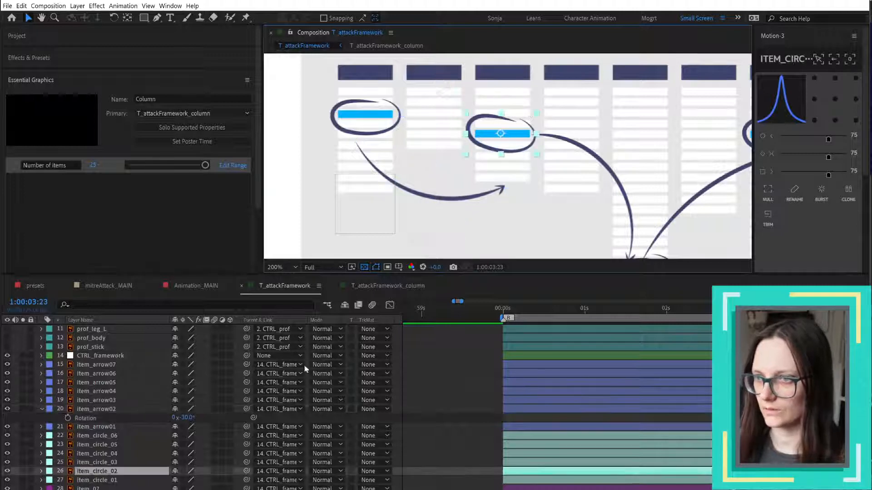
shift+click(502, 134)
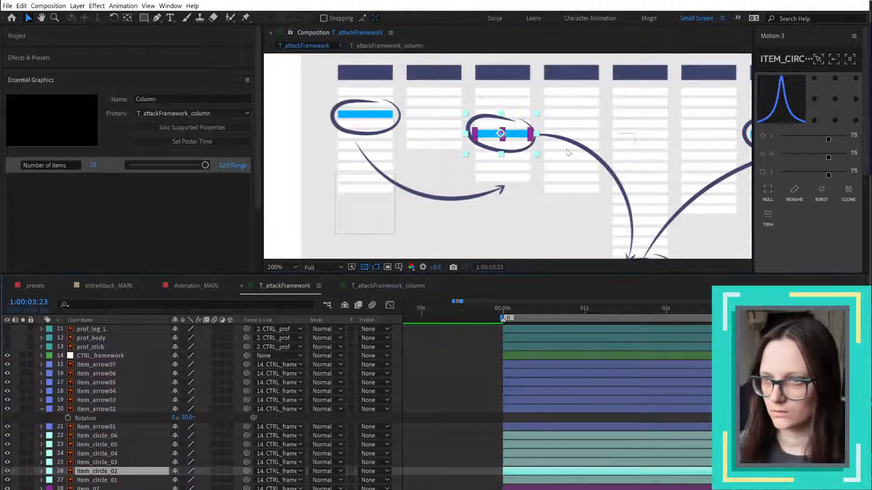
drag(502, 134, 506, 179)
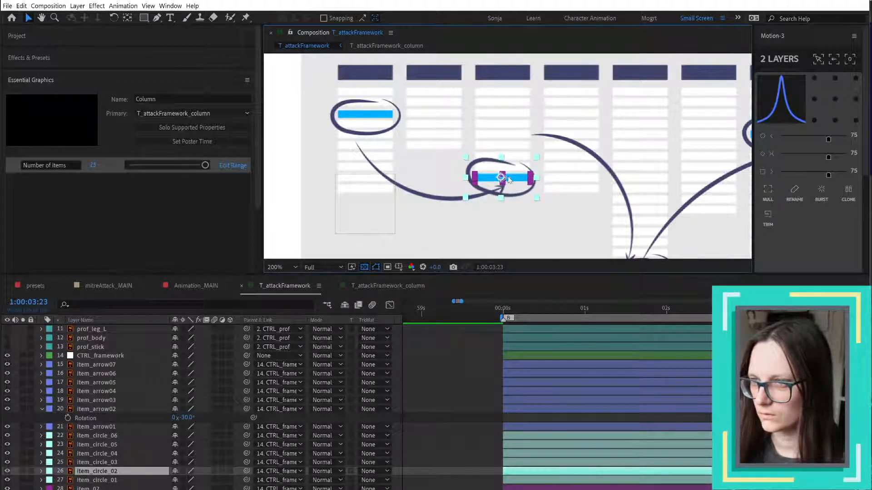
key(Return)
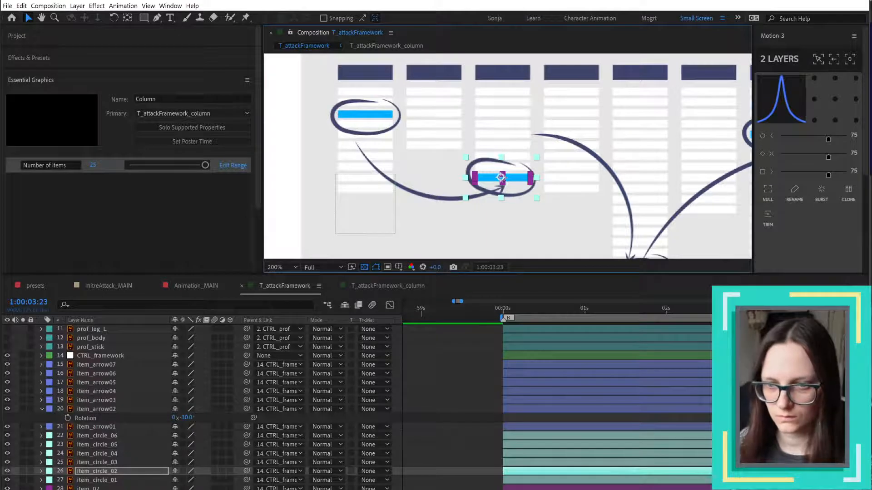
- Nudge item_circle_01 and its blue item slightly up to line up with the row in the first column
click(376, 126)
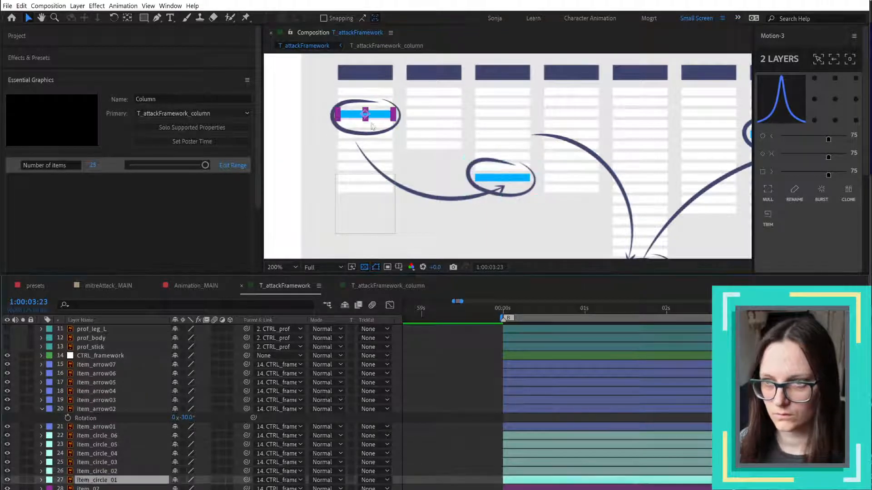
key(Return)
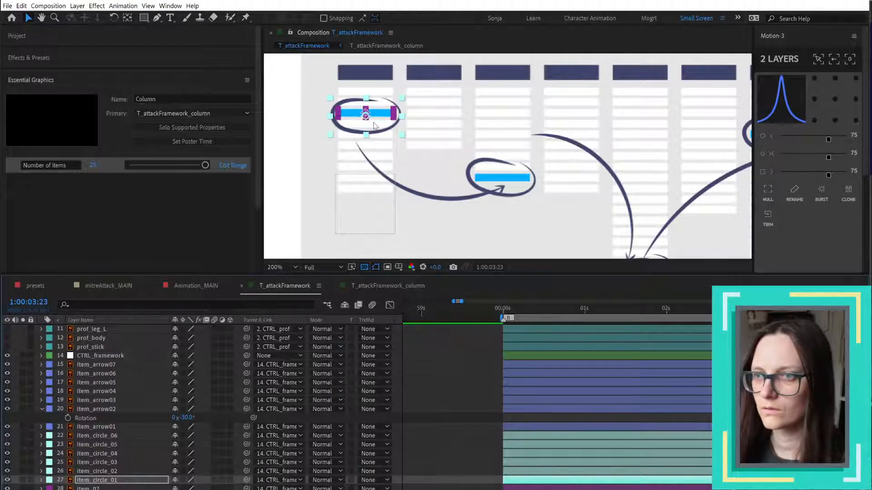
click(438, 379)
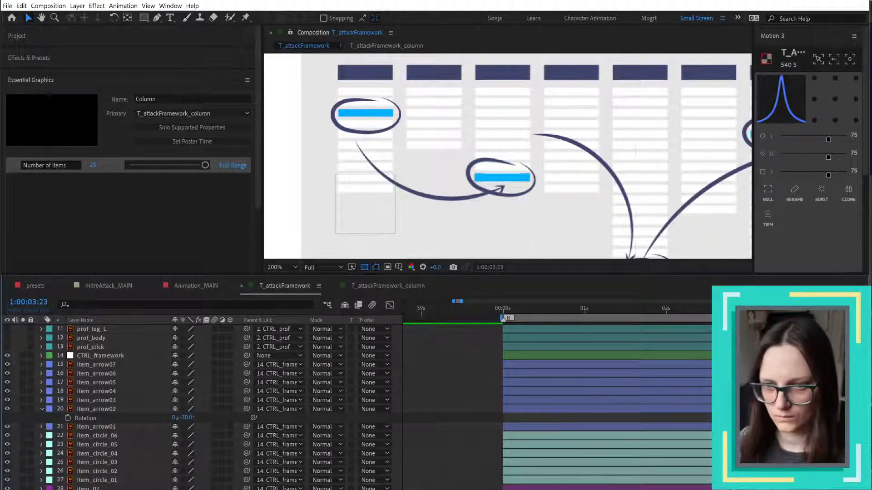
click(115, 472)
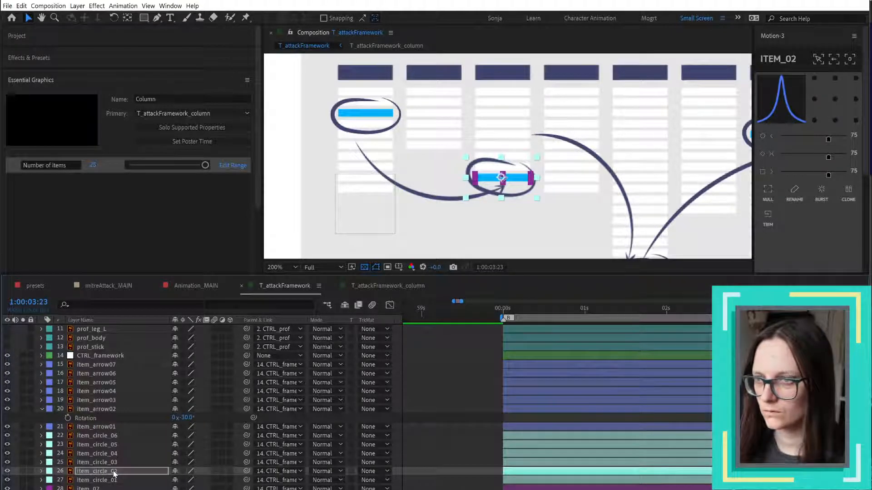
click(433, 442)
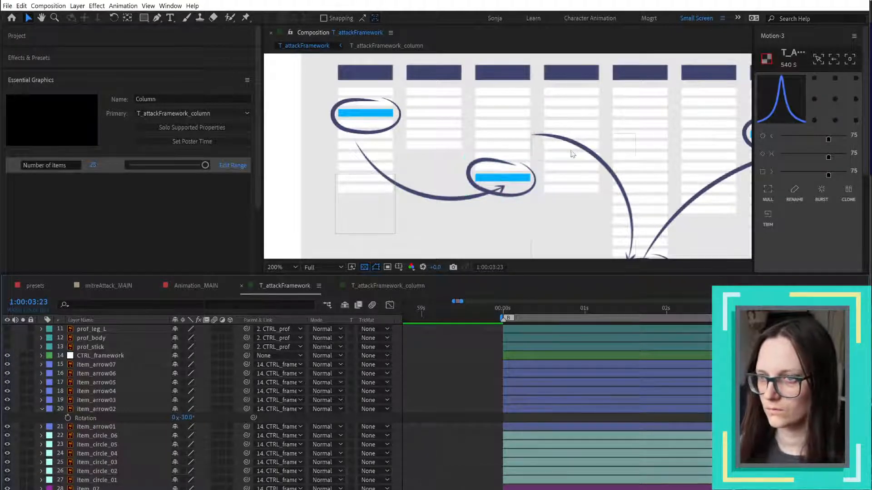
- Set item_arrow02's rotation to -15° and move the arrow down and slightly left, so its tip sits below the third column's circle
scroll(573, 154, down, 2)
drag(629, 200, 615, 201)
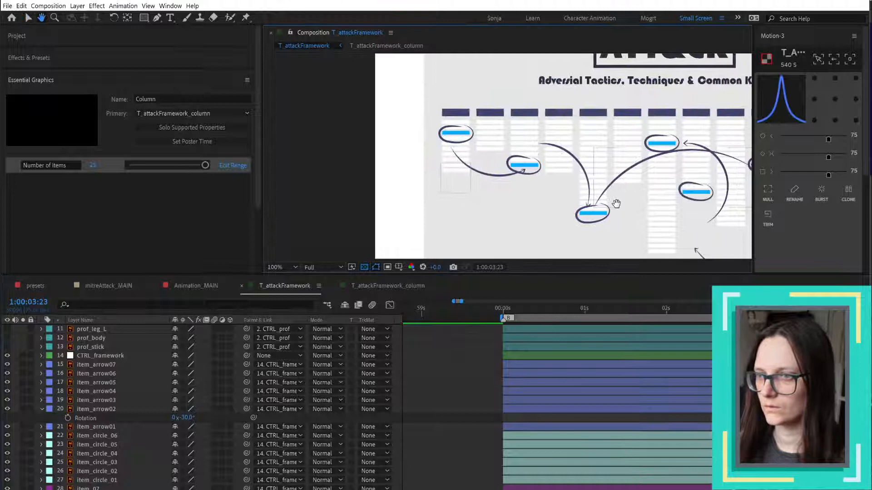
click(506, 180)
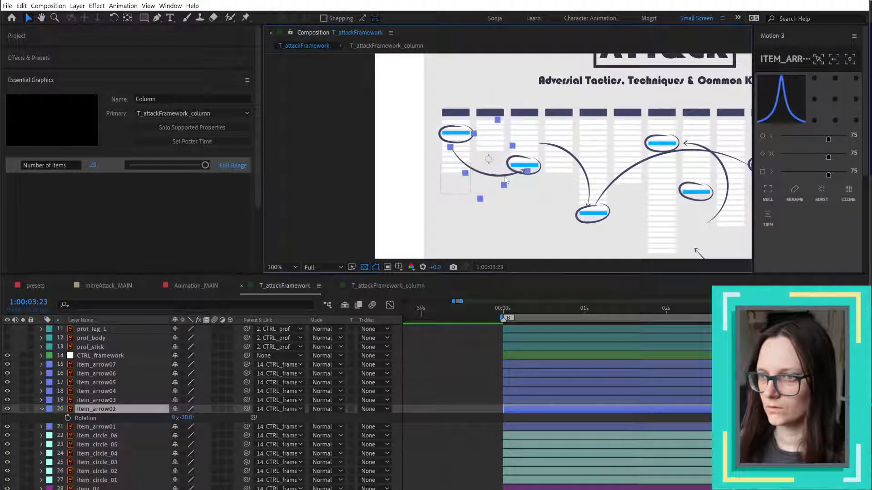
click(184, 418)
text(-15)
key(Return)
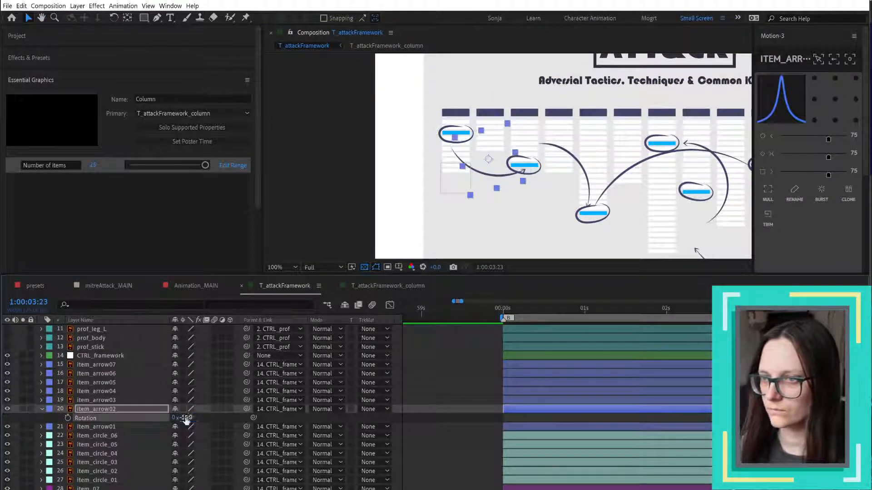
drag(489, 164, 484, 175)
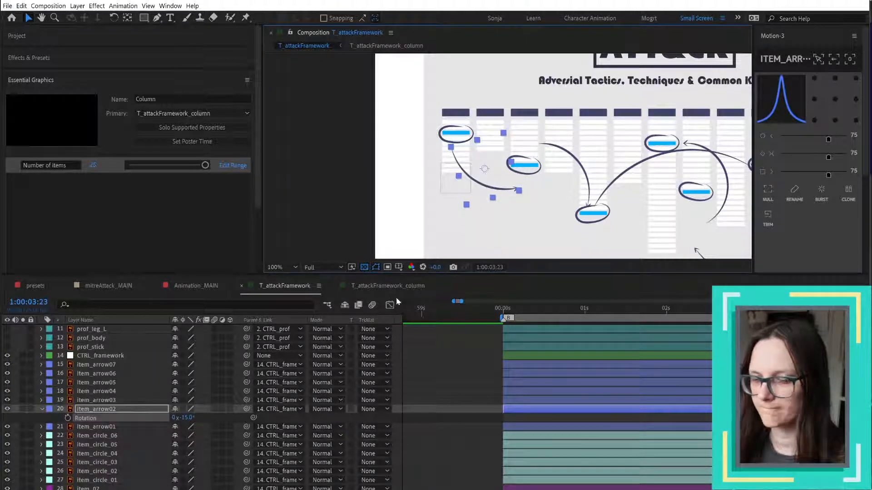
- Try item_arrow02's rotation at -30°, and reset it to 0°
click(183, 418)
text(-30)
key(Return)
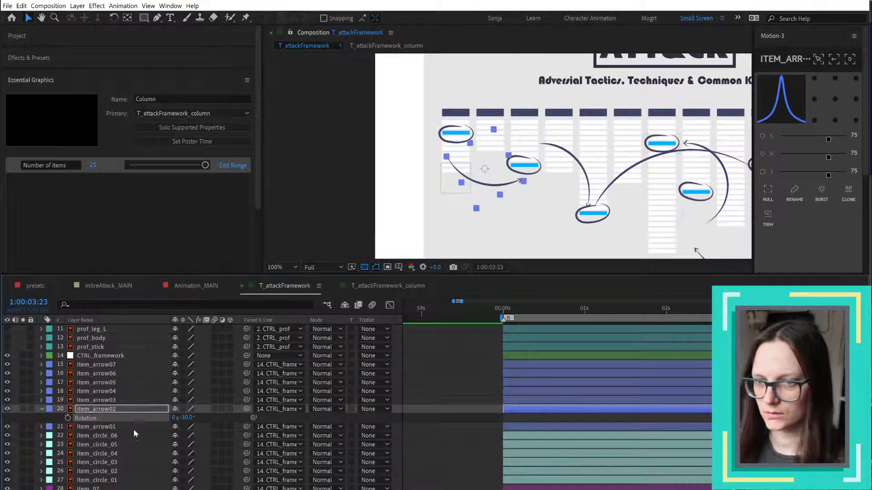
click(187, 418)
text(0)
key(Return)
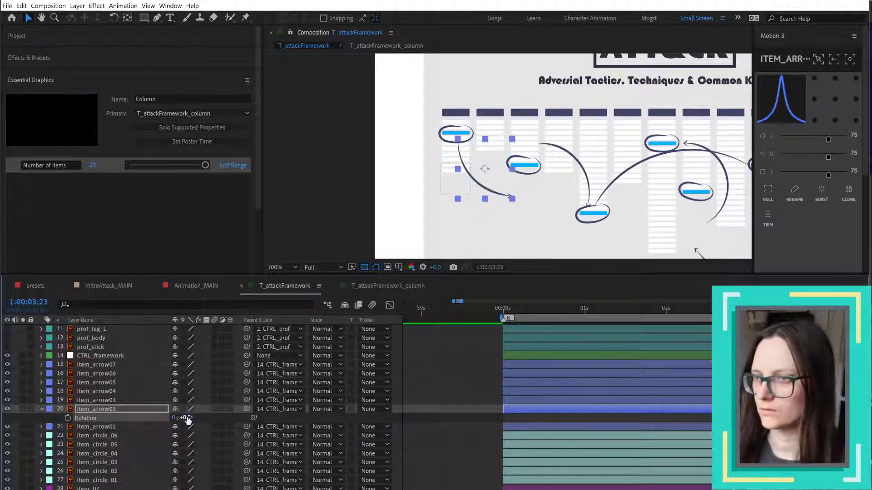
- Flip item_arrow02 vertically
right_click(157, 411)
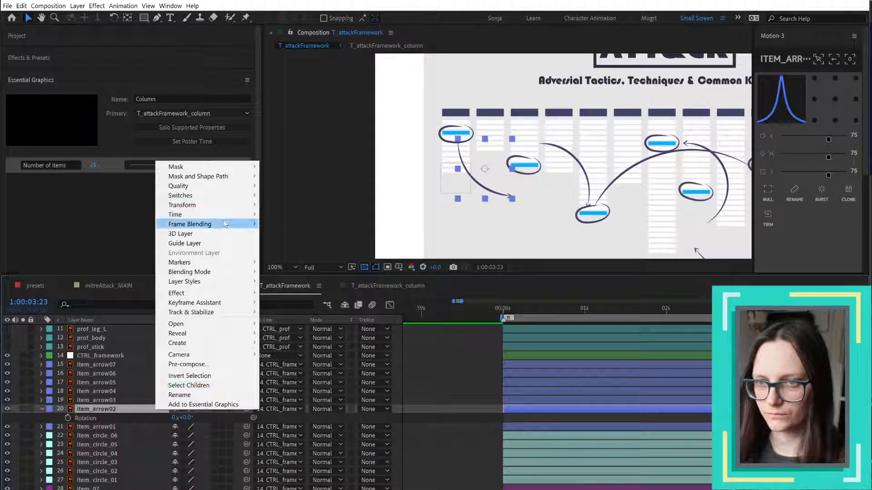
mouse_move(220, 212)
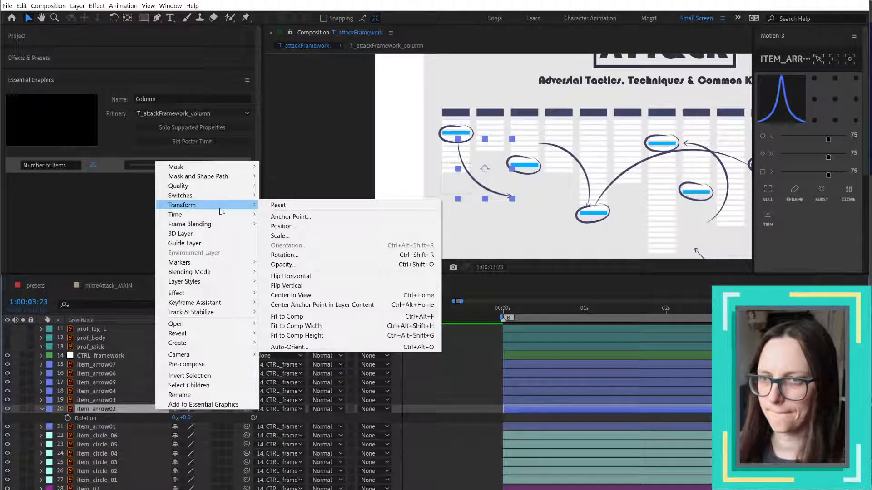
click(285, 287)
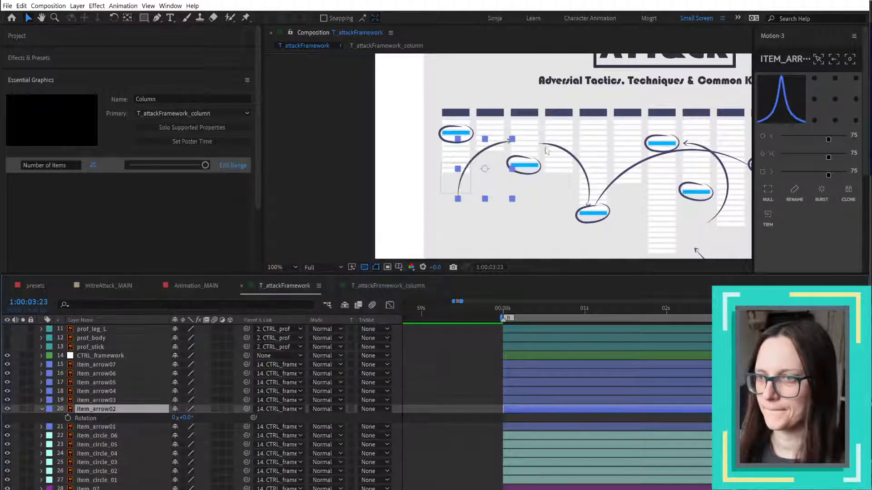
- Try rotating item_arrow02 to 90° and moving it up and right, and undo both changes
right_click(145, 411)
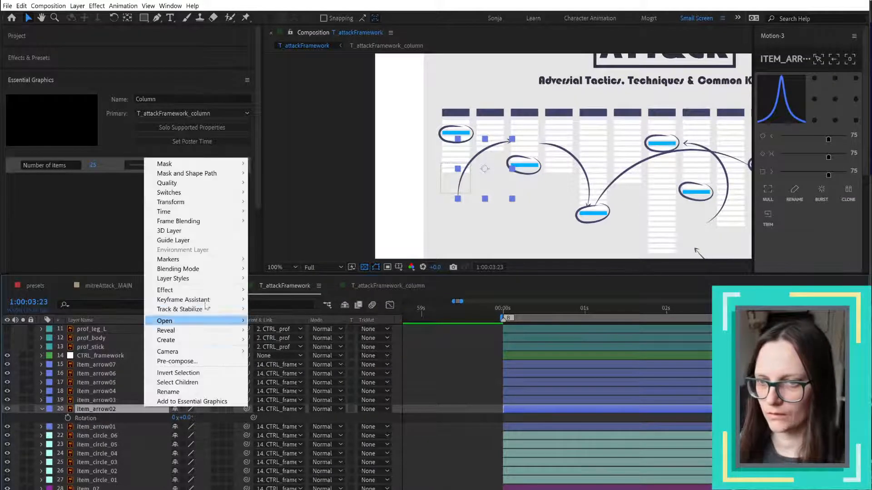
mouse_move(198, 187)
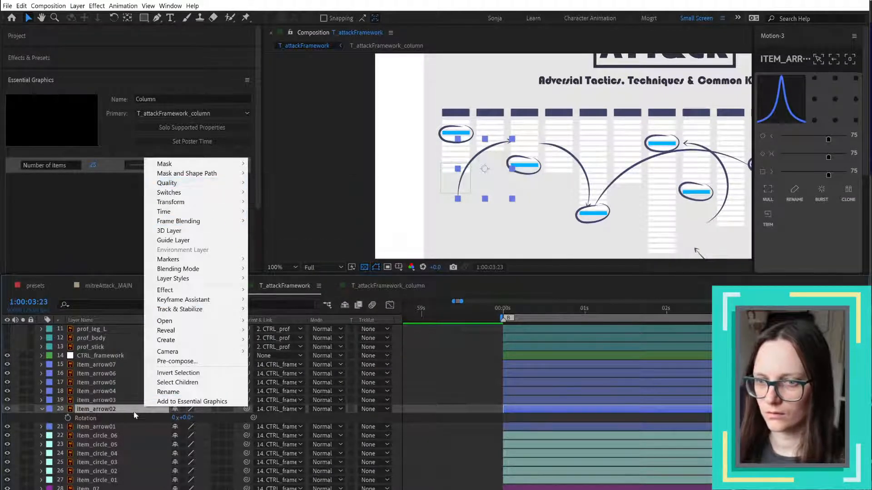
click(136, 411)
drag(184, 418, 230, 420)
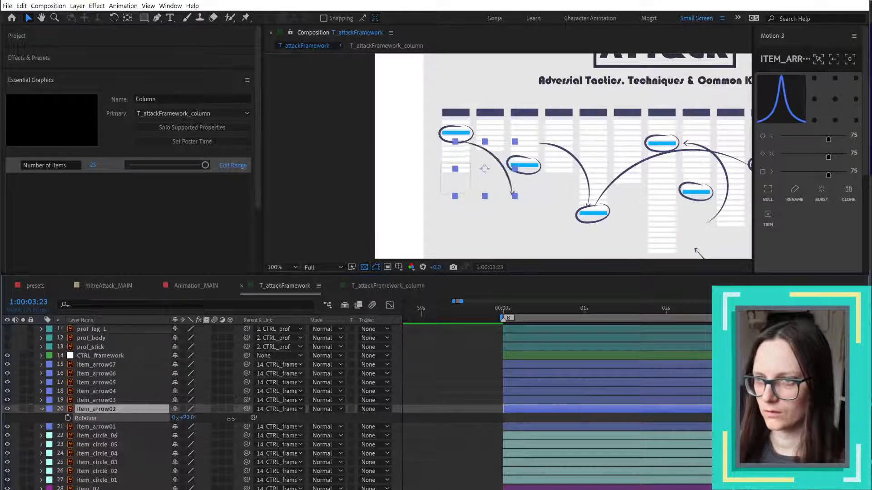
drag(497, 163, 517, 143)
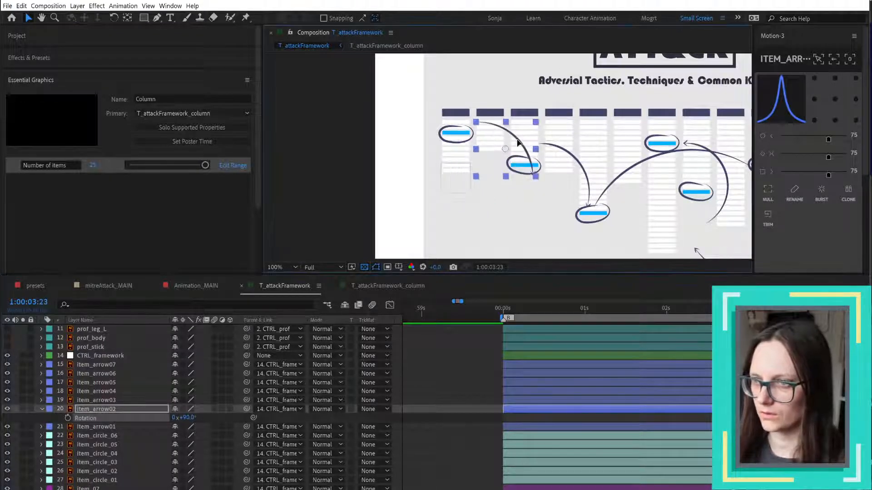
key(ctrl+z)
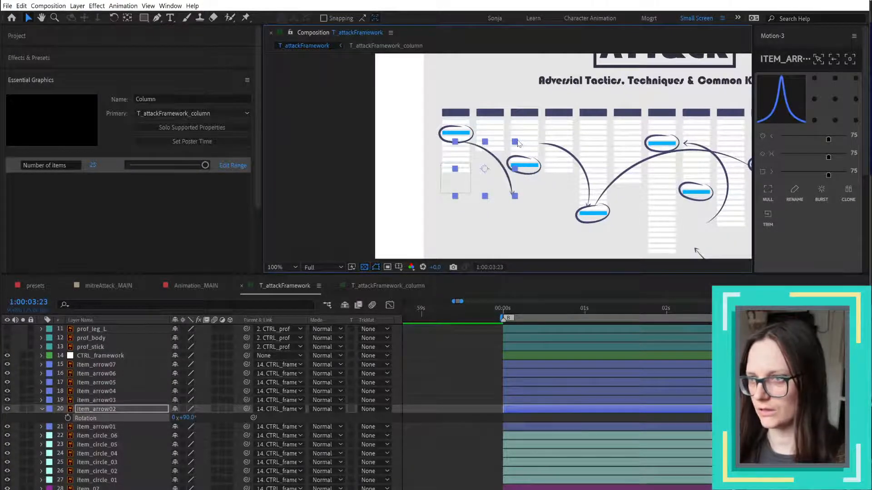
key(ctrl+z)
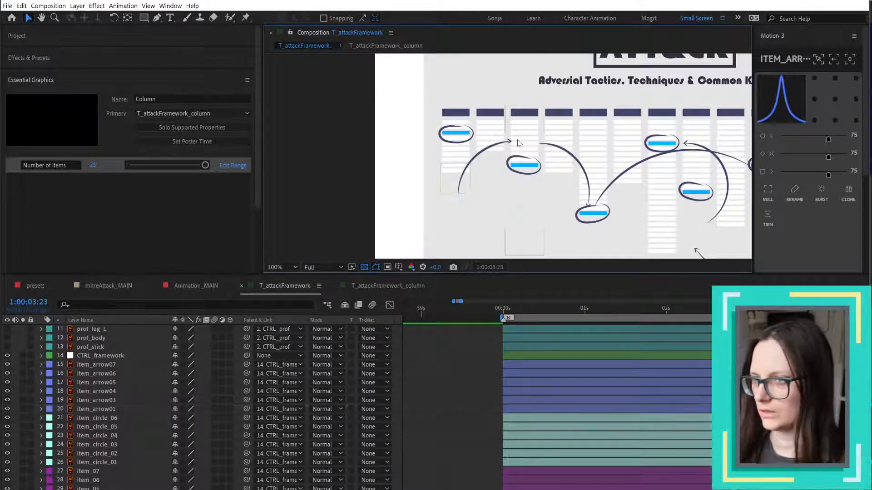
- Try deleting item_arrow02, and undo the deletion
key(Delete)
click(574, 158)
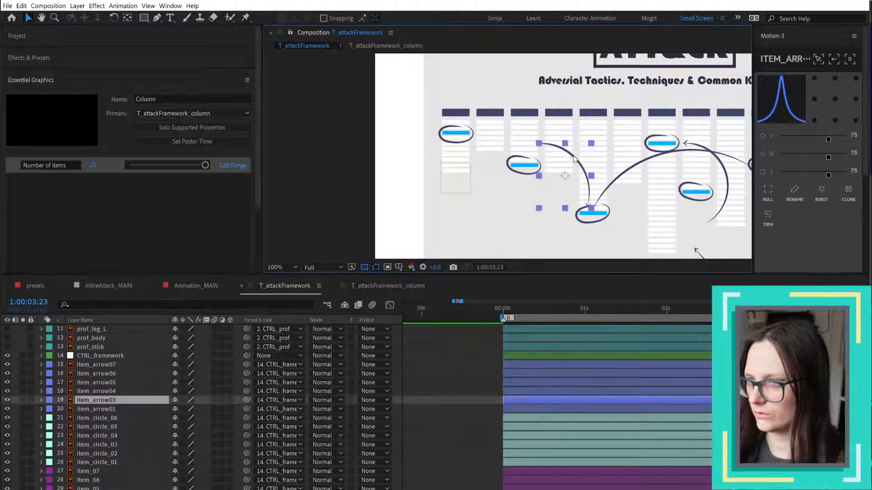
key(ctrl+z)
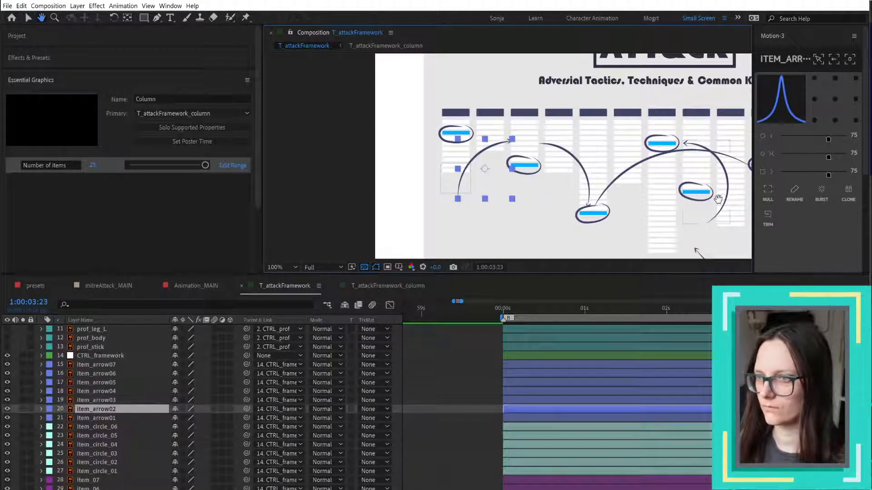
- Move item_circle_05 and its blue bar up onto a row in the lower part of the last column
drag(690, 196, 513, 170)
key(v)
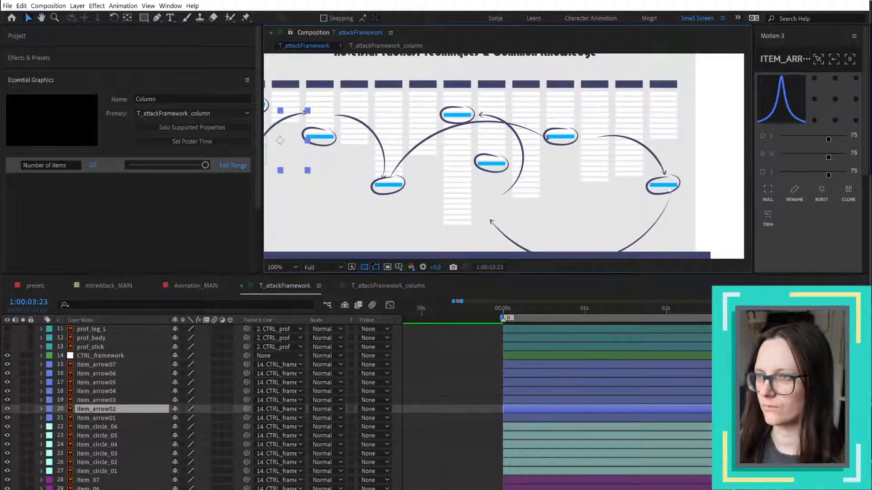
click(664, 186)
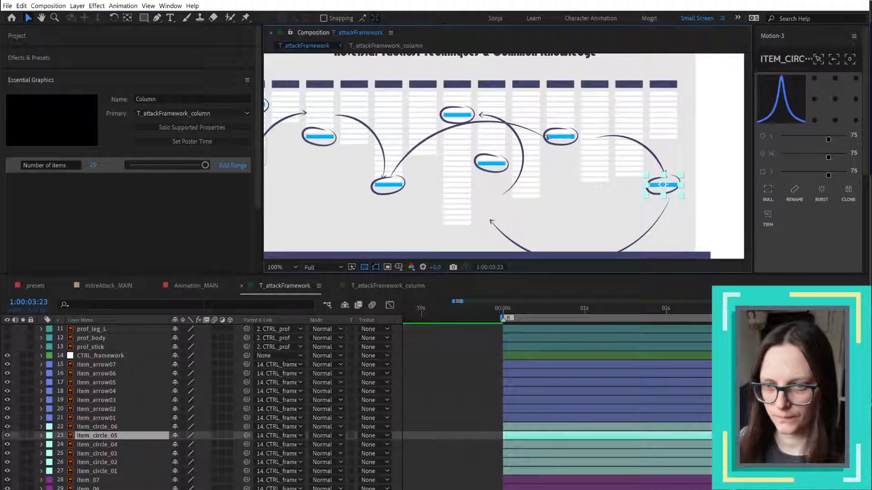
drag(663, 184, 664, 117)
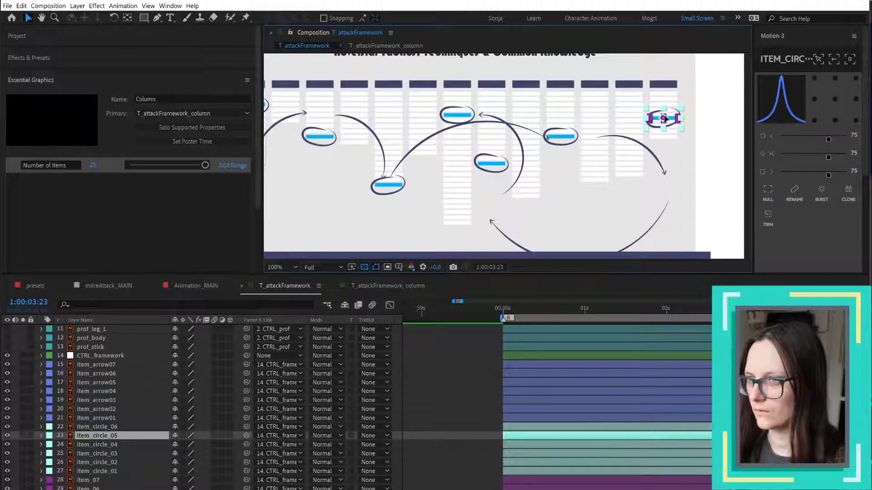
scroll(665, 119, up, 4)
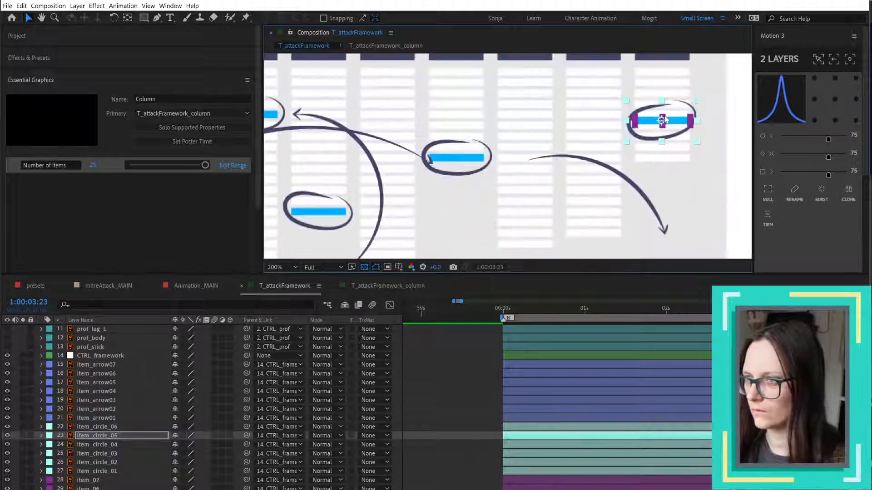
drag(659, 129, 660, 135)
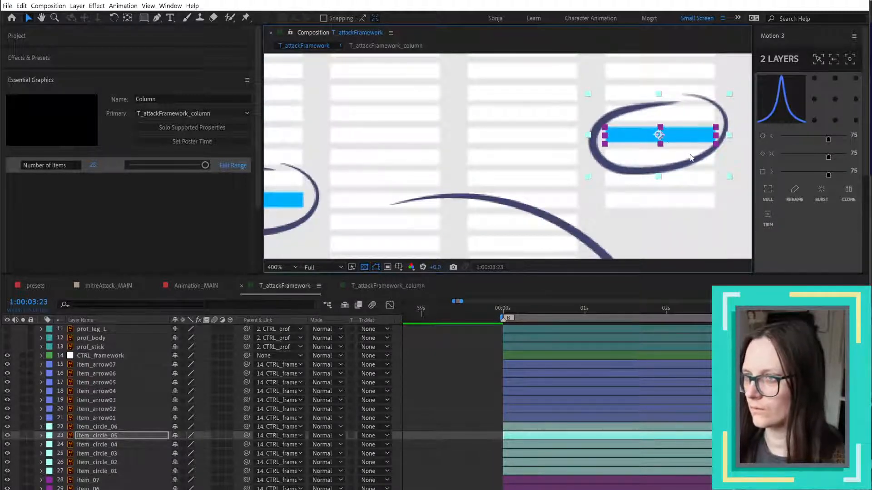
click(410, 398)
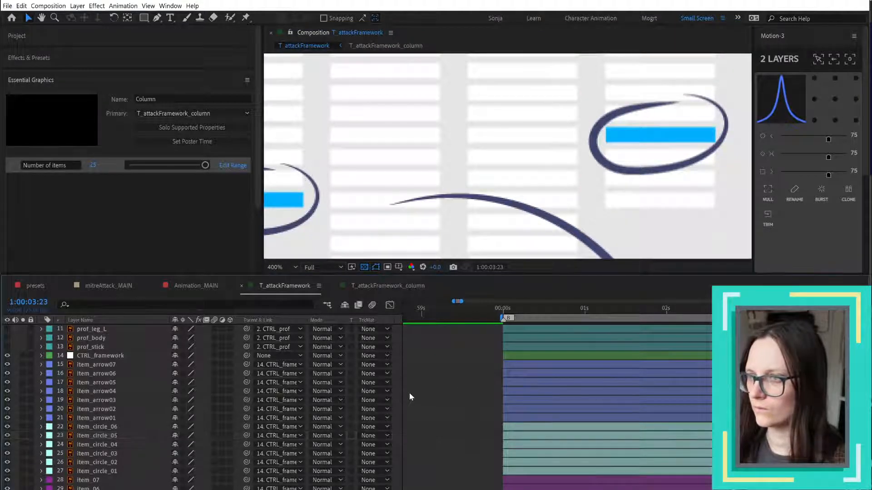
- Move item_arrow06 up and to the right, and shift item_arrow04 slightly up and right
scroll(692, 150, down, 6)
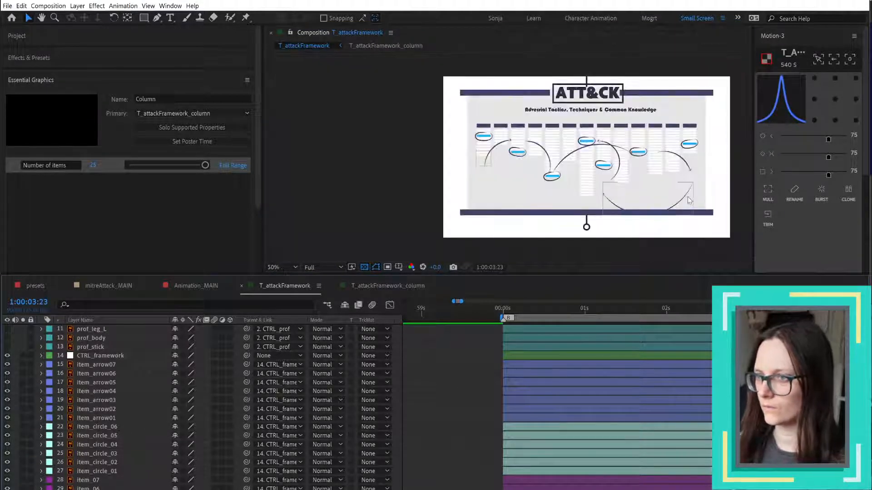
drag(689, 200, 722, 166)
scroll(597, 152, up, 2)
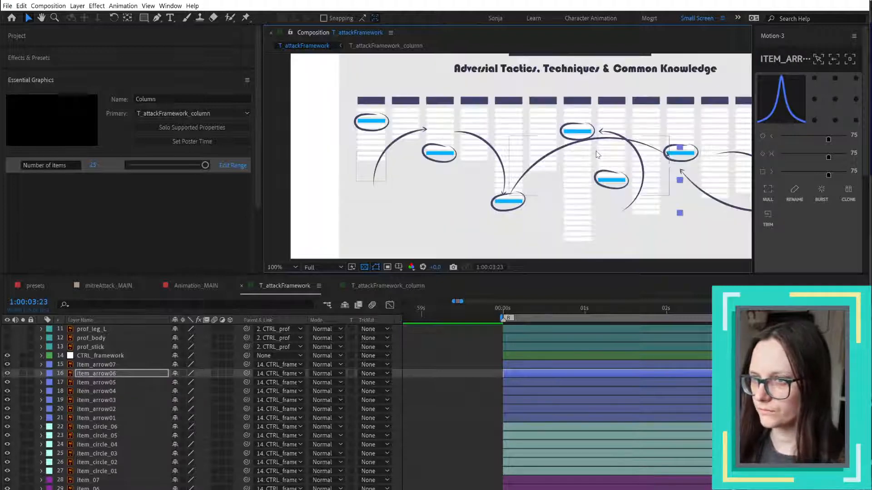
click(532, 170)
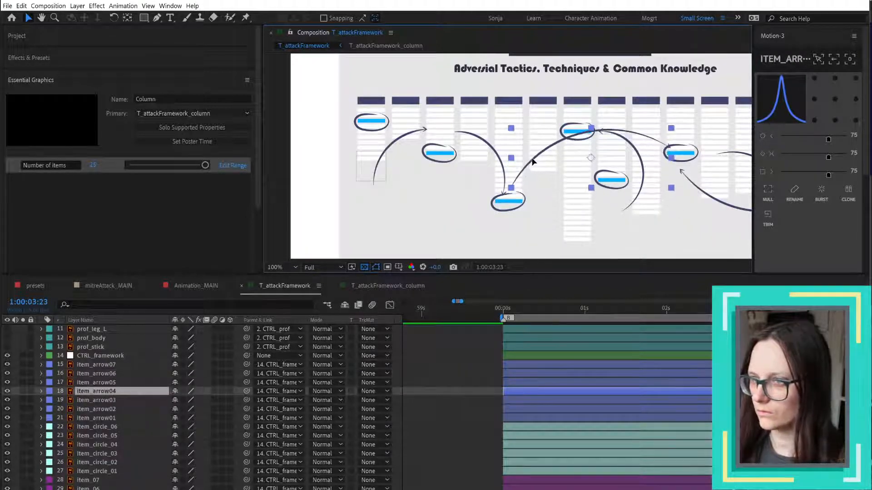
drag(536, 163, 534, 165)
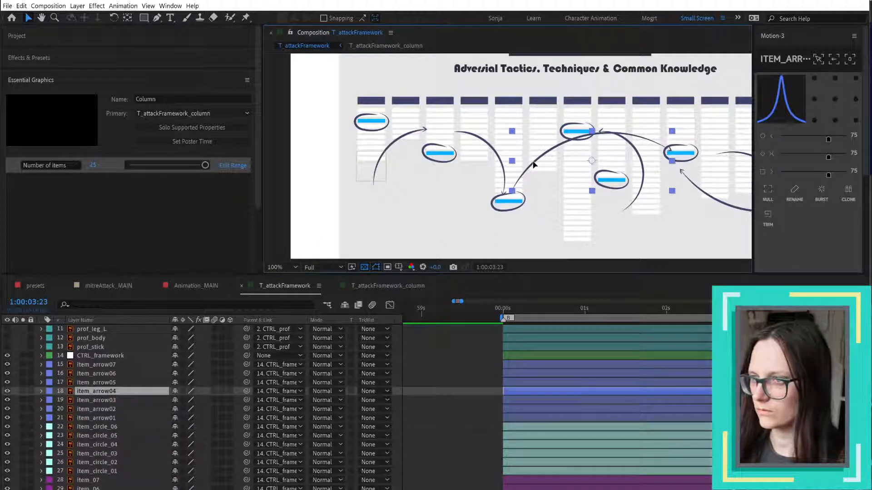
key(Return)
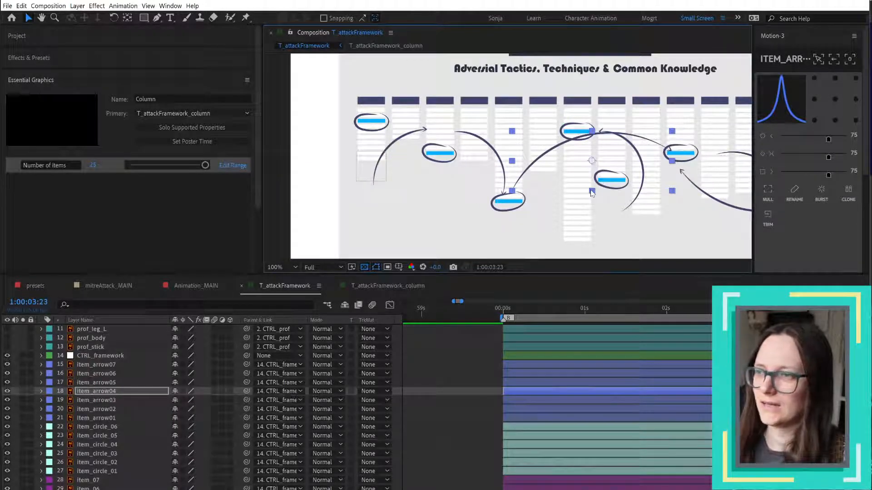
- Switch to Illustrator and select the arrows item_arrow02 through item_arrow07 in T_attackFramework.ai
scroll(125, 380, up, 5)
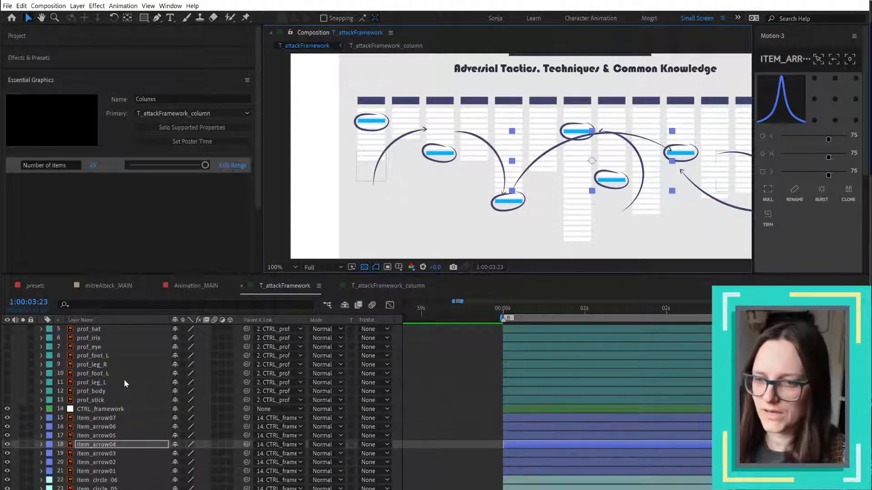
click(111, 471)
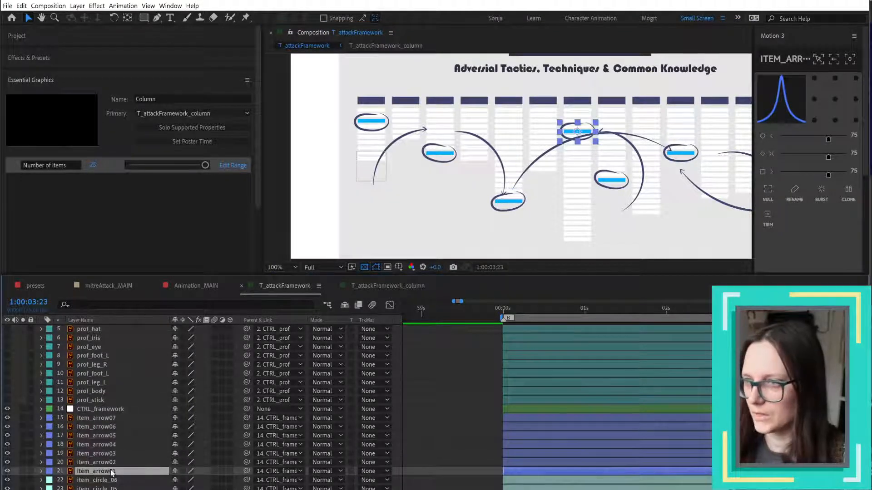
click(398, 135)
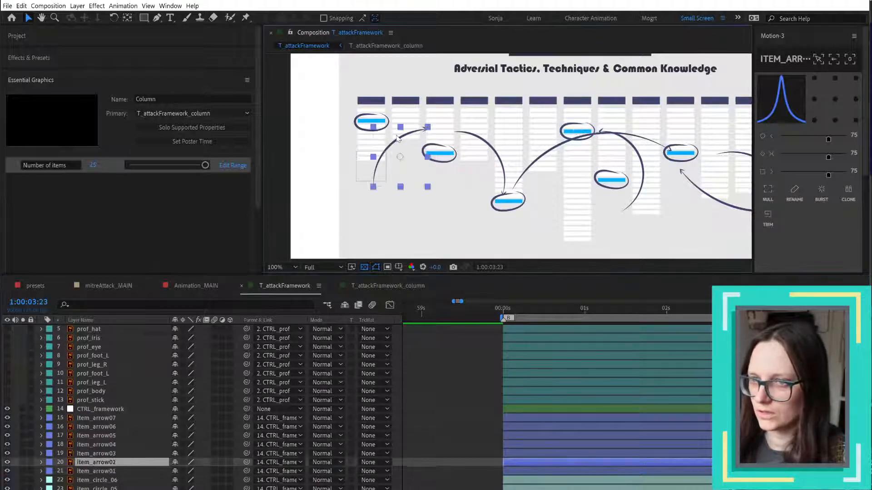
key(alt+Tab)
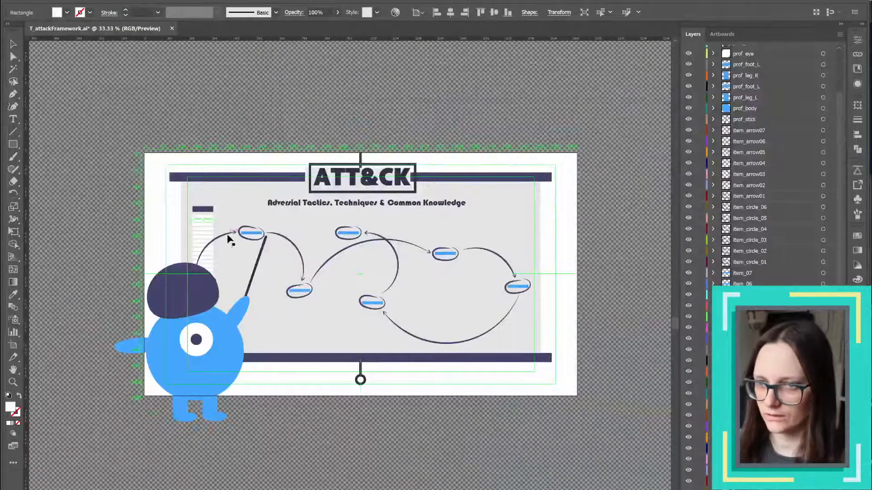
click(229, 237)
shift+click(291, 244)
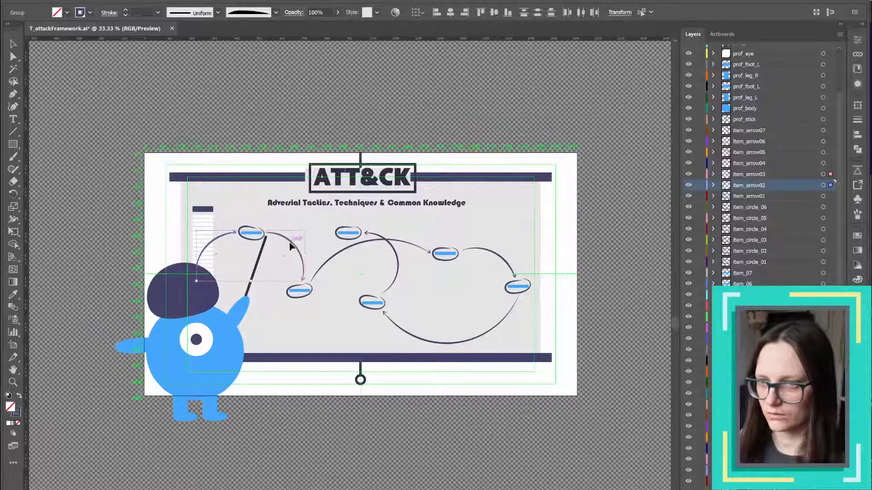
shift+click(342, 255)
shift+click(397, 257)
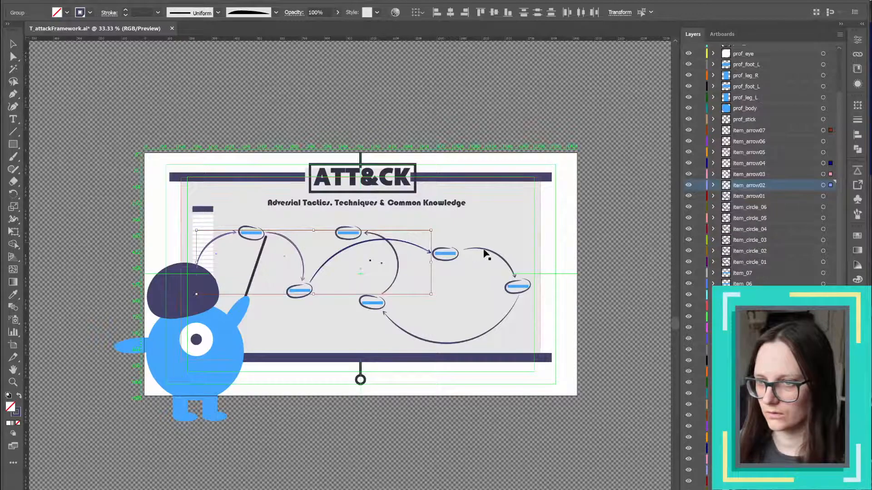
shift+click(487, 251)
shift+click(478, 336)
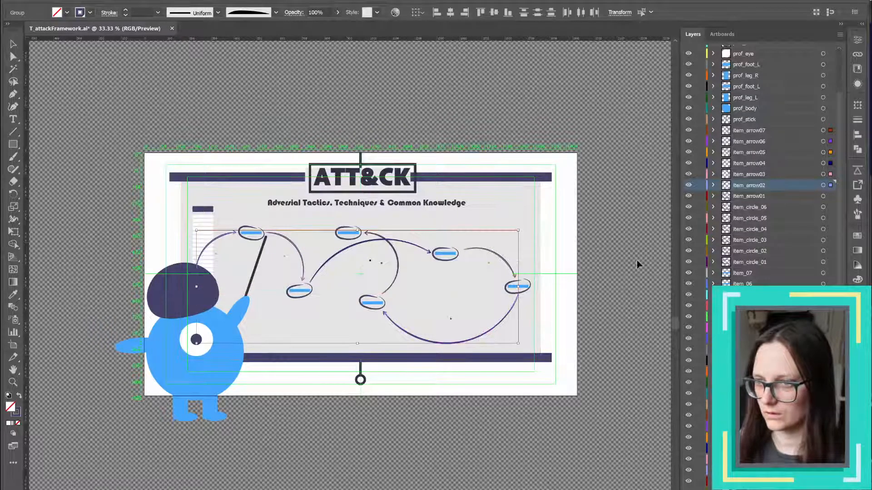
- Try pushing the selected arrows to After Effects with Overlord, delete the imported shape layer there, and return to Illustrator
click(857, 172)
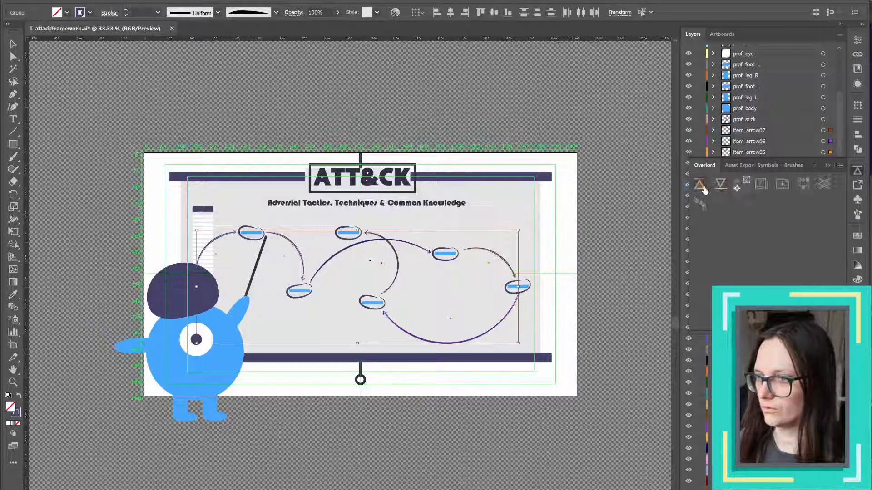
click(704, 189)
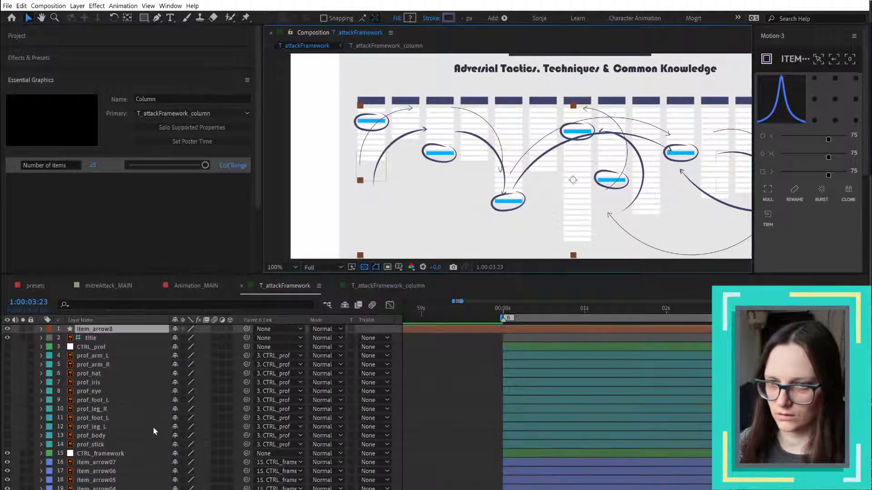
key(Delete)
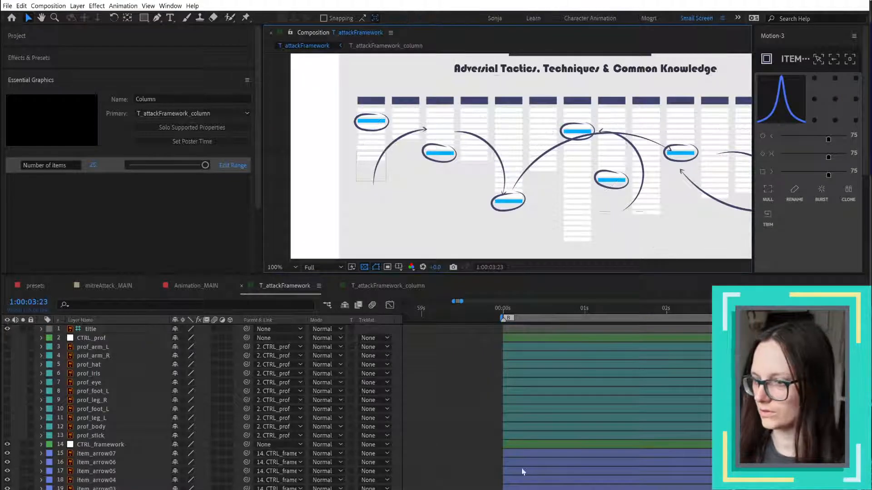
key(alt+Tab)
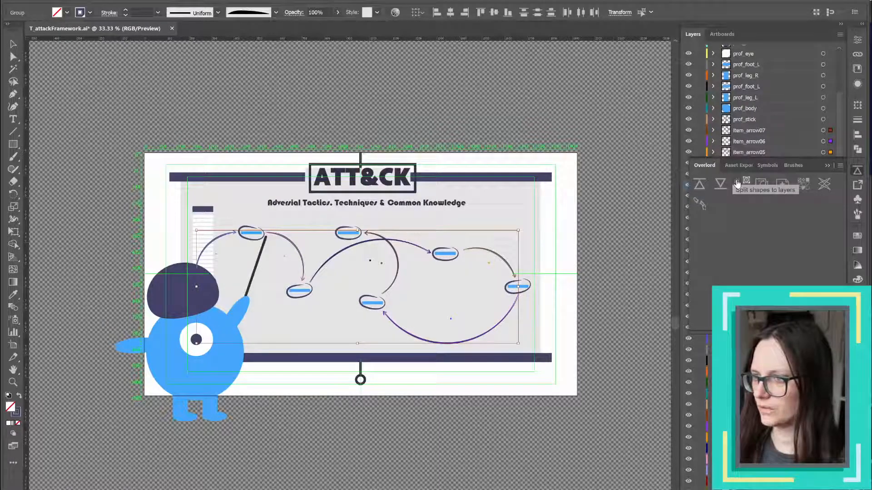
- Send the artwork on layers item_arrow07, item_arrow06 and item_arrow05 to After Effects with Overlord
click(827, 165)
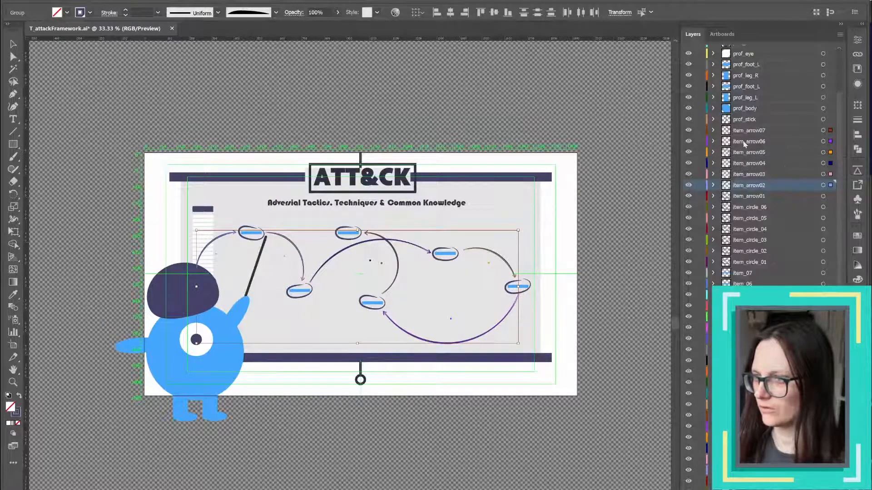
click(822, 130)
click(855, 171)
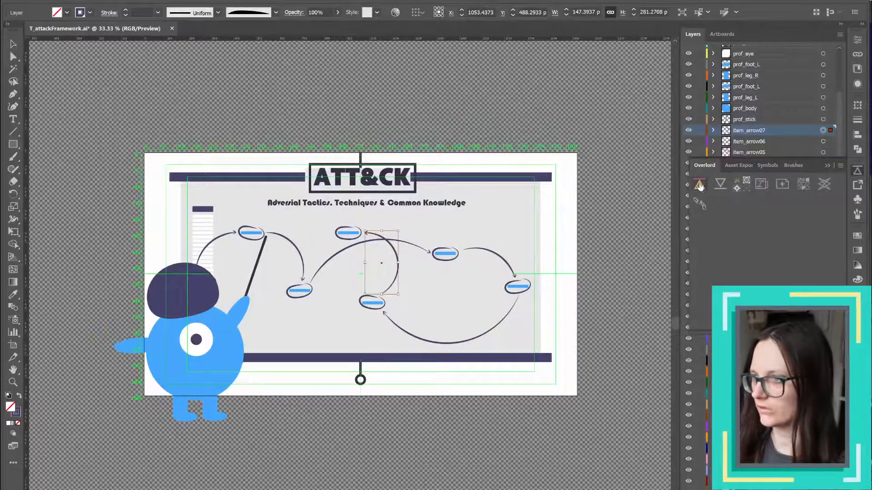
click(823, 142)
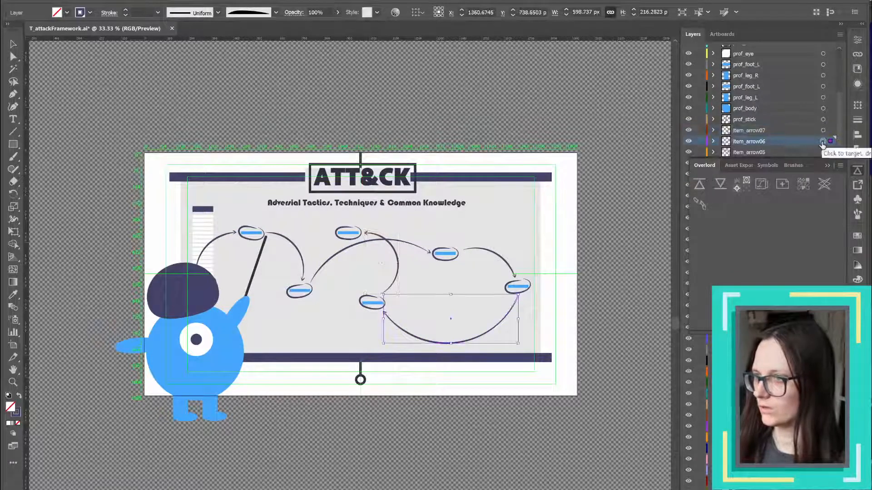
click(823, 153)
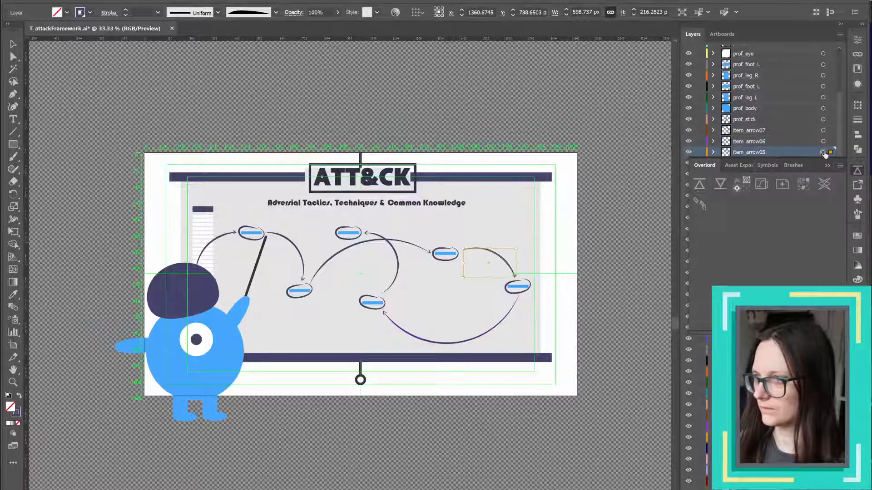
- Send the artwork on layers item_arrow04 and item_arrow03 to After Effects with Overlord
click(828, 165)
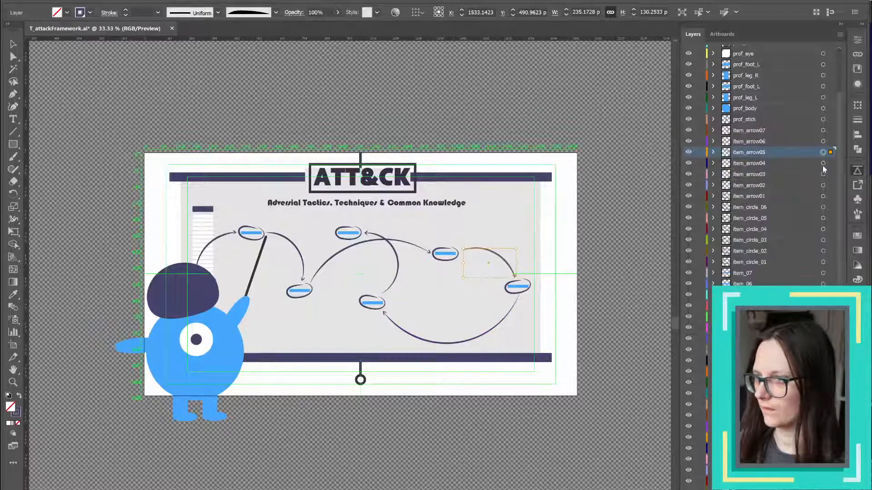
click(823, 164)
click(858, 169)
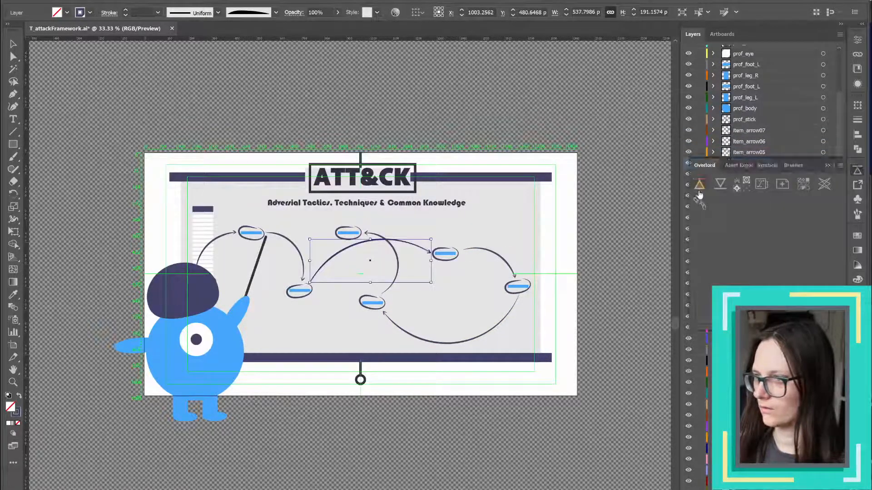
click(700, 186)
click(828, 166)
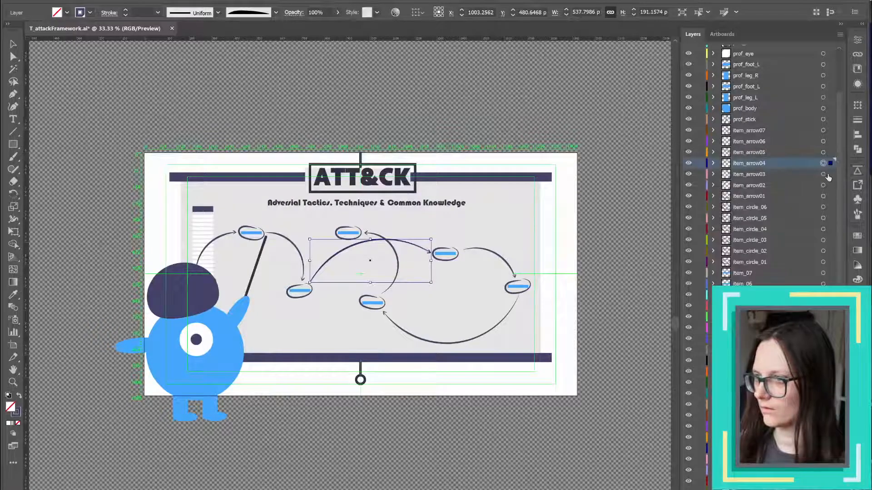
click(823, 174)
click(858, 169)
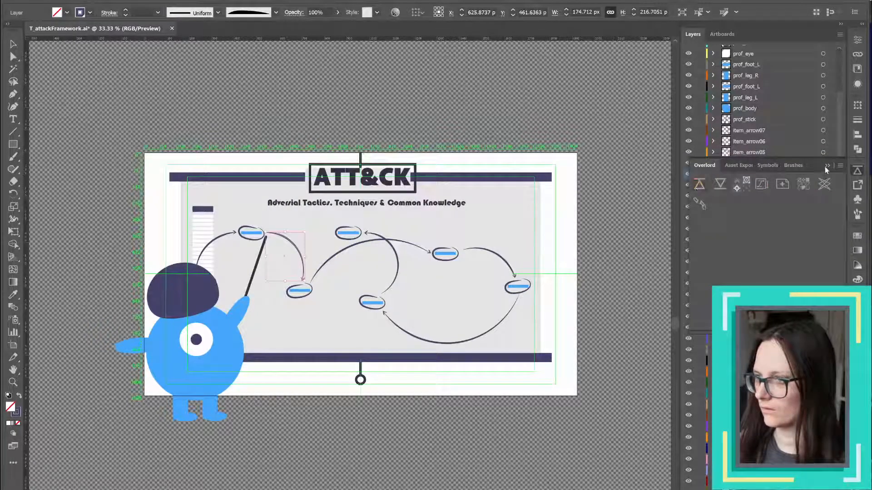
- Send the artwork on layers item_arrow02 and item_arrow01 to After Effects with Overlord
click(828, 165)
click(822, 185)
click(823, 196)
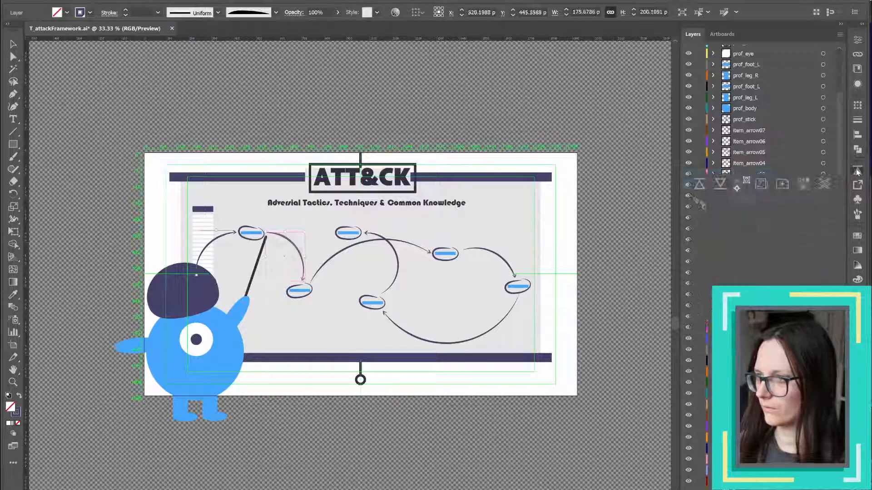
click(857, 169)
click(699, 187)
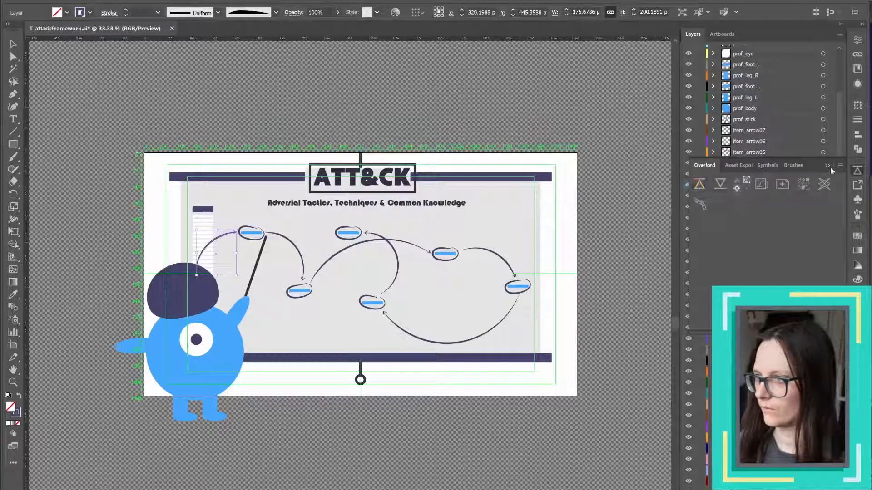
click(828, 165)
click(854, 171)
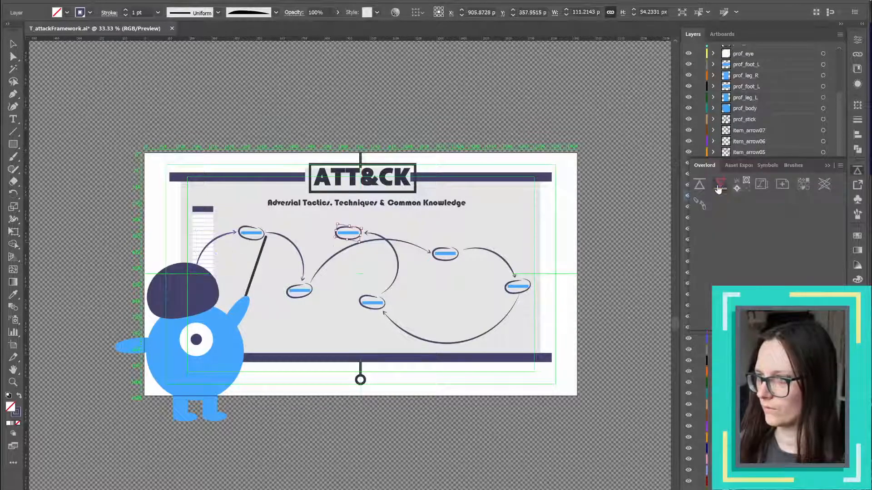
- Send the artwork on layers item_circle_06 and item_circle_05 to After Effects with Overlord
click(825, 169)
click(823, 207)
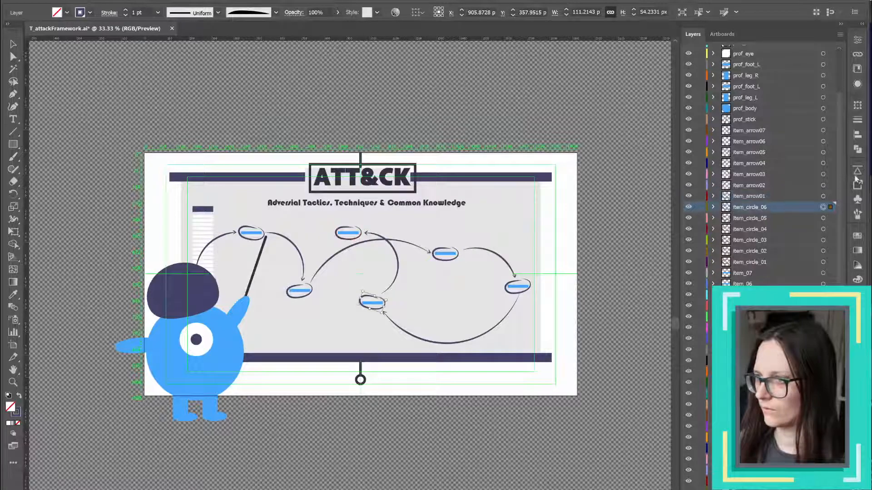
click(858, 170)
click(699, 186)
click(828, 165)
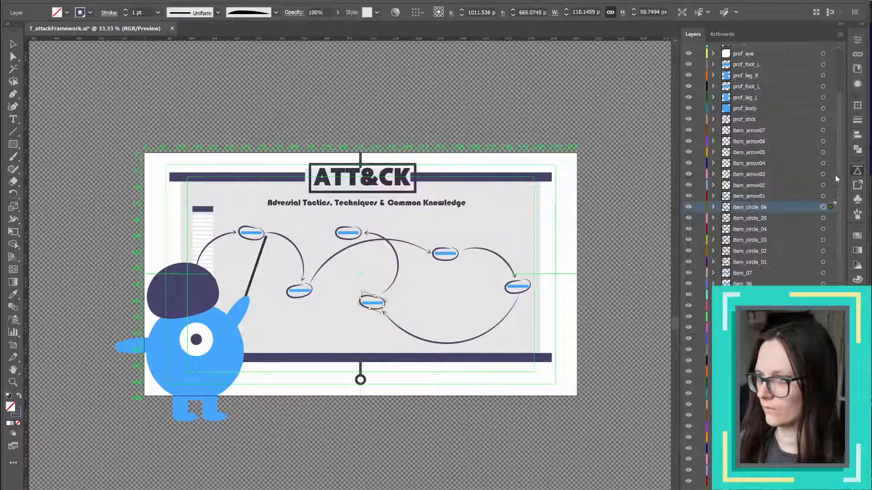
click(823, 217)
click(855, 171)
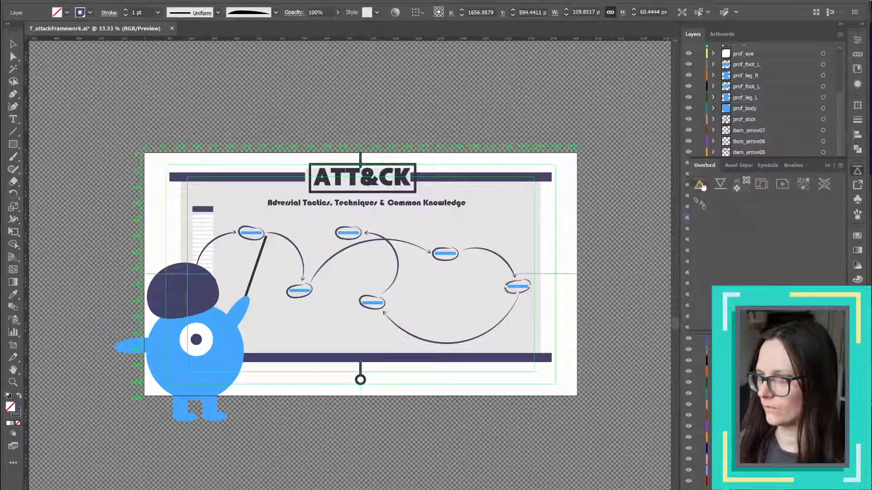
- Send the artwork on layers item_circle_04 and item_circle_03 to After Effects with Overlord
click(827, 166)
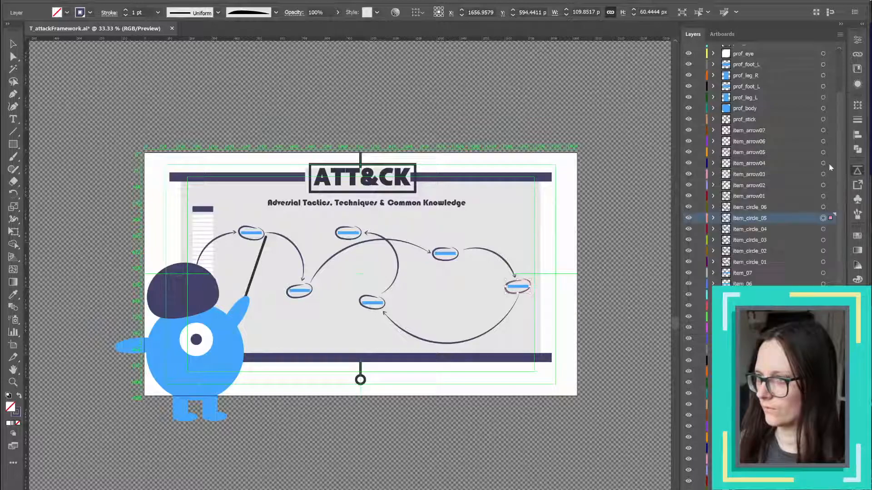
click(823, 229)
click(858, 169)
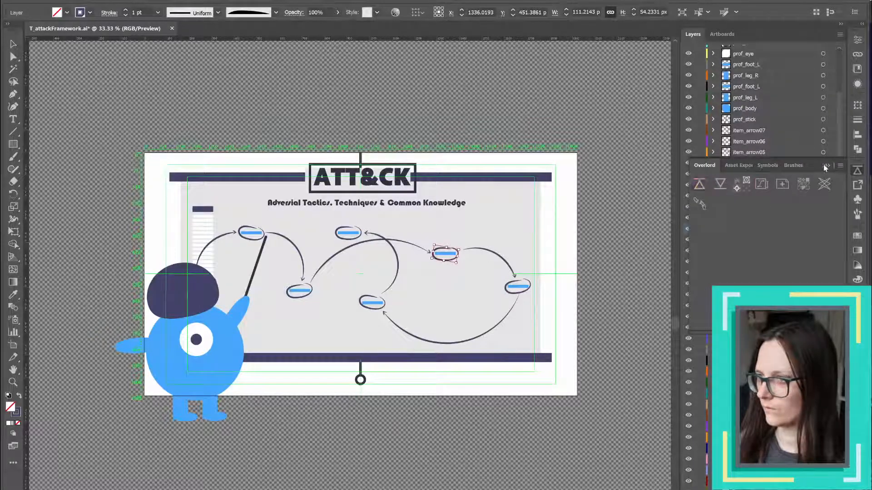
click(827, 165)
click(823, 240)
click(858, 169)
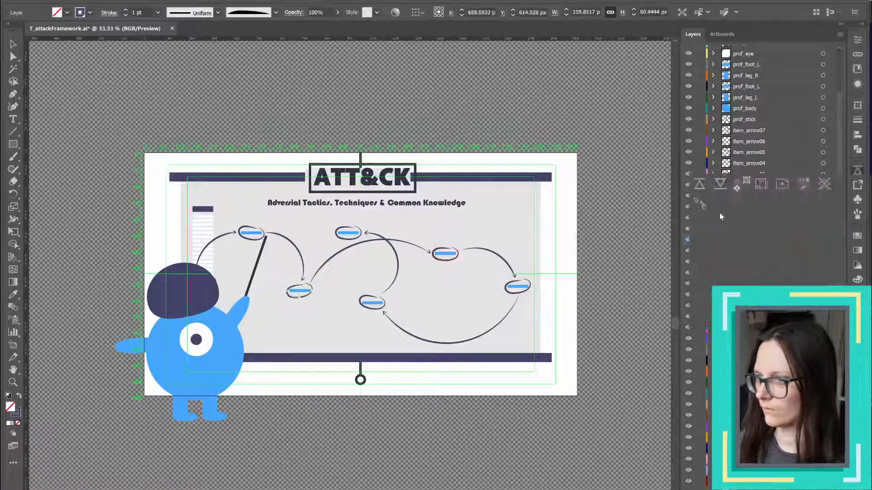
- Send the artwork on layers item_circle_02 and item_circle_01 to After Effects with Overlord
click(828, 166)
click(823, 250)
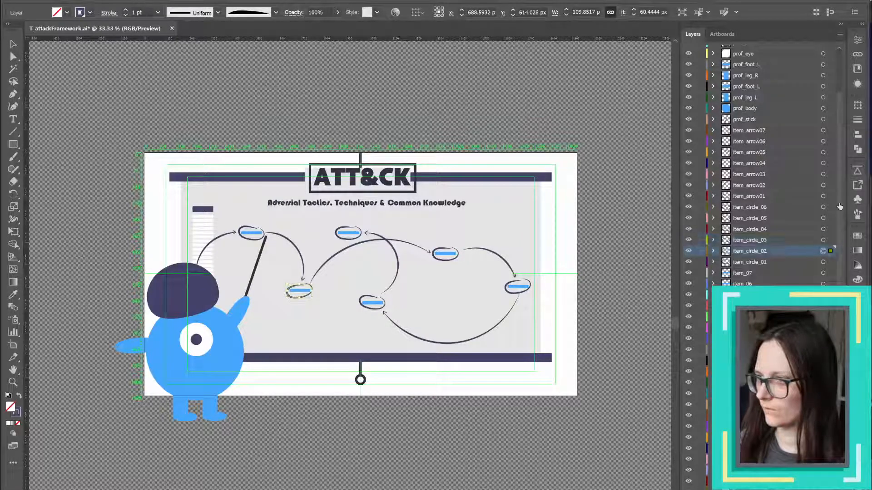
click(857, 170)
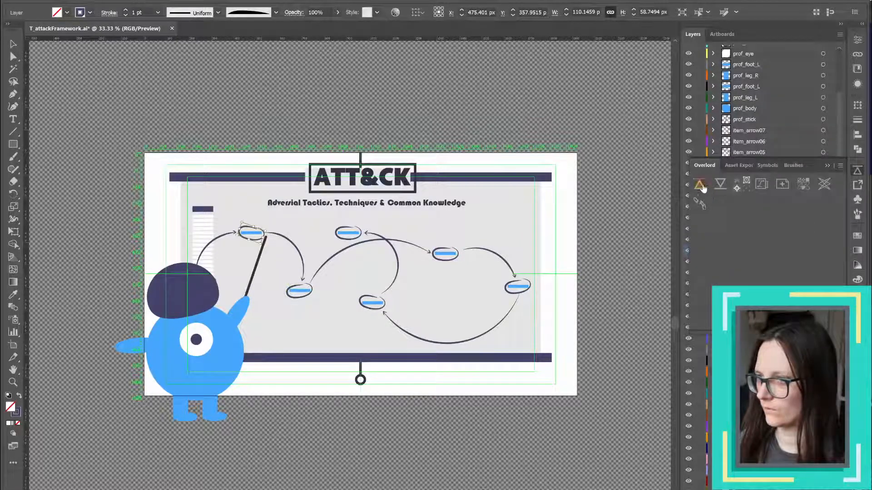
click(827, 166)
click(823, 262)
click(858, 169)
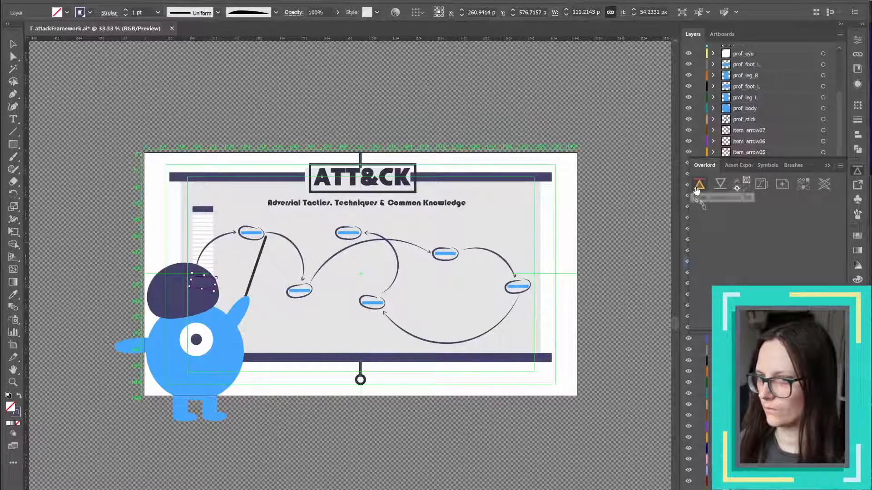
click(827, 166)
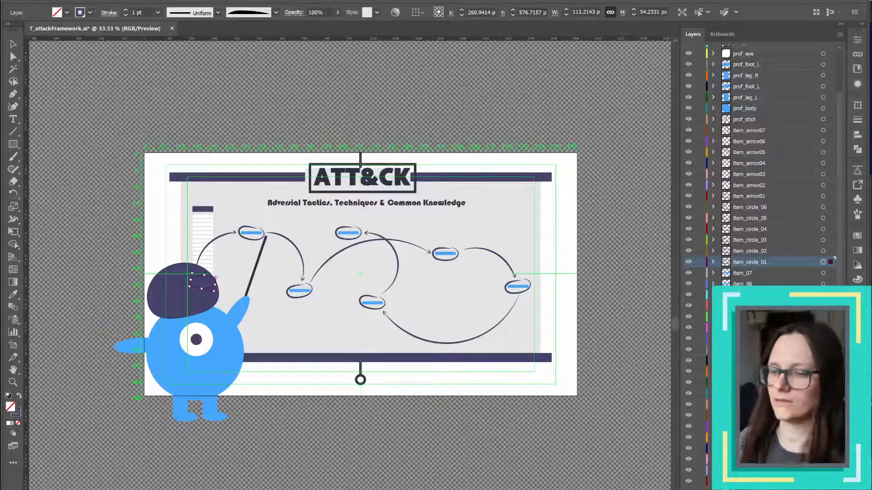
- Switch to After Effects and delete the layers item_circle_3 through item_circle_7 from the T_attackFramework composition
key(alt+Tab)
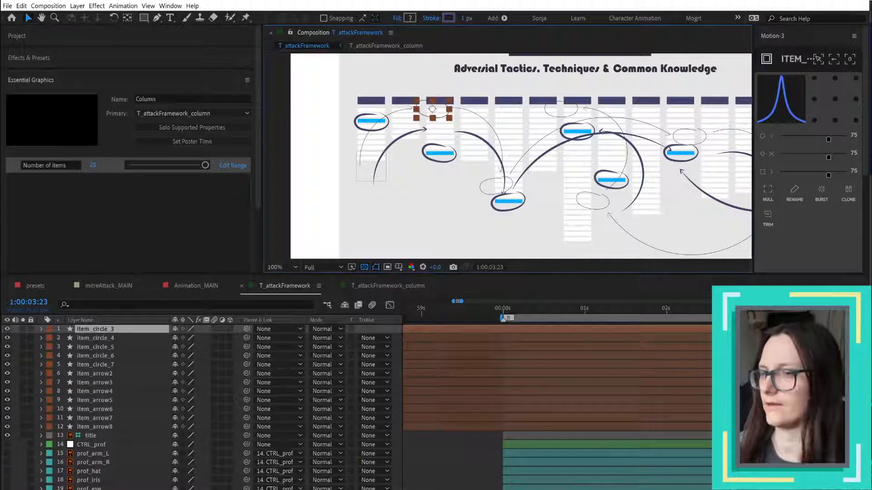
shift+click(113, 366)
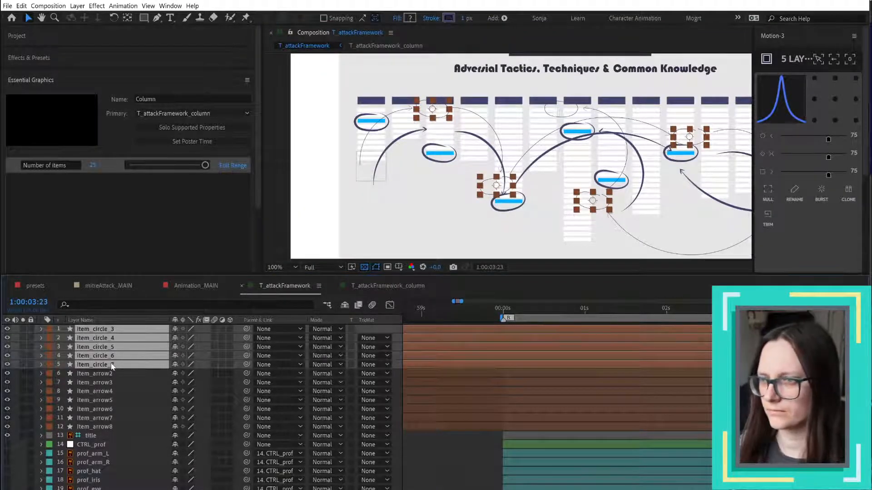
key(Delete)
- Select layers item_arrow2 through item_arrow8, check the artwork in Illustrator, and set their stroke width to 1 px
click(98, 330)
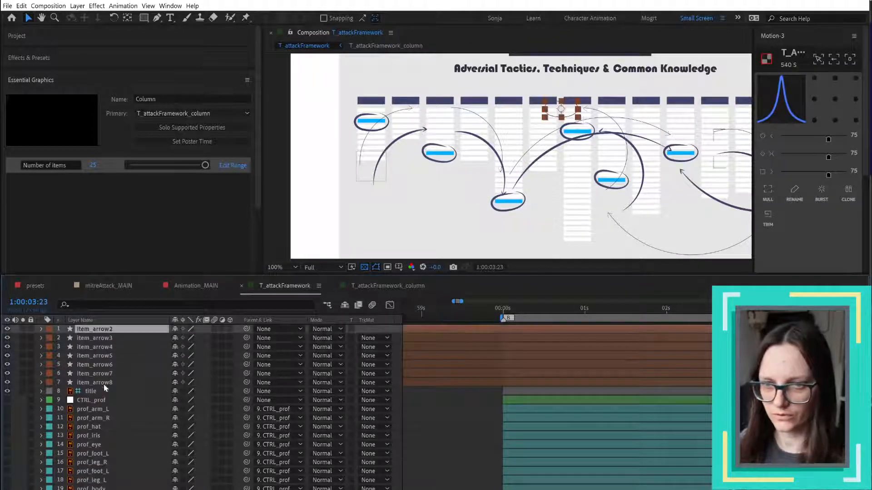
shift+click(106, 382)
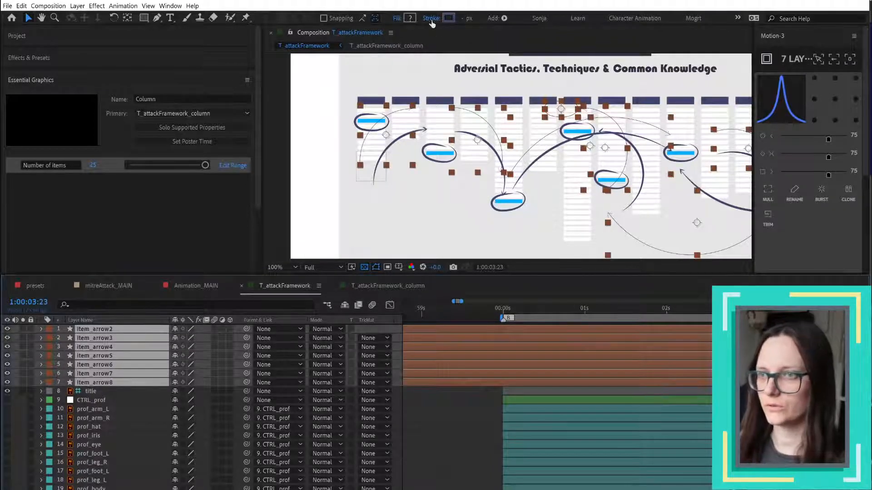
click(465, 18)
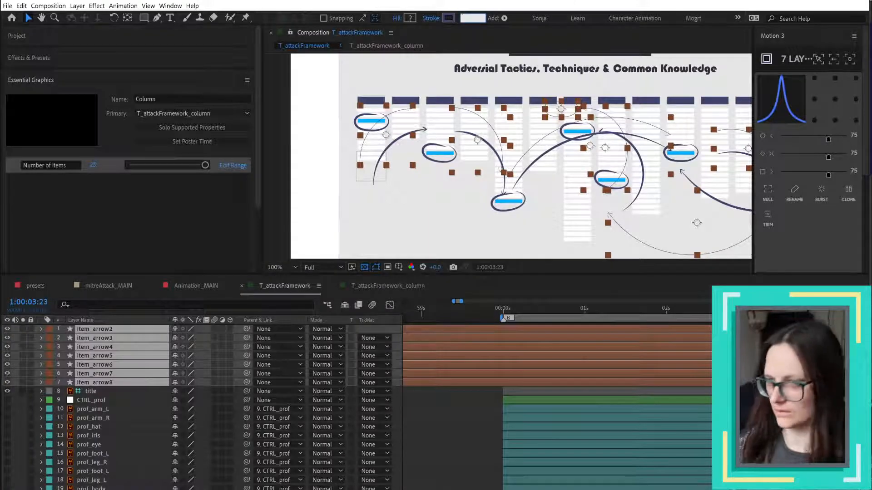
key(alt+Tab)
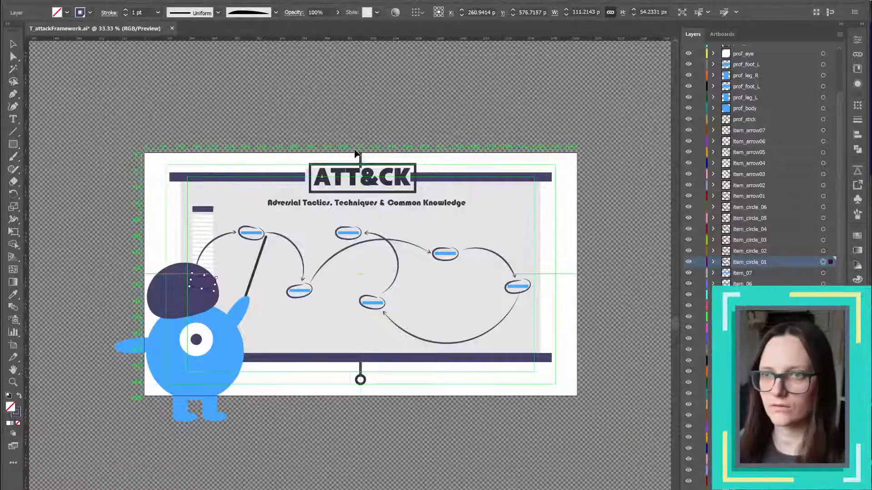
key(alt+Tab)
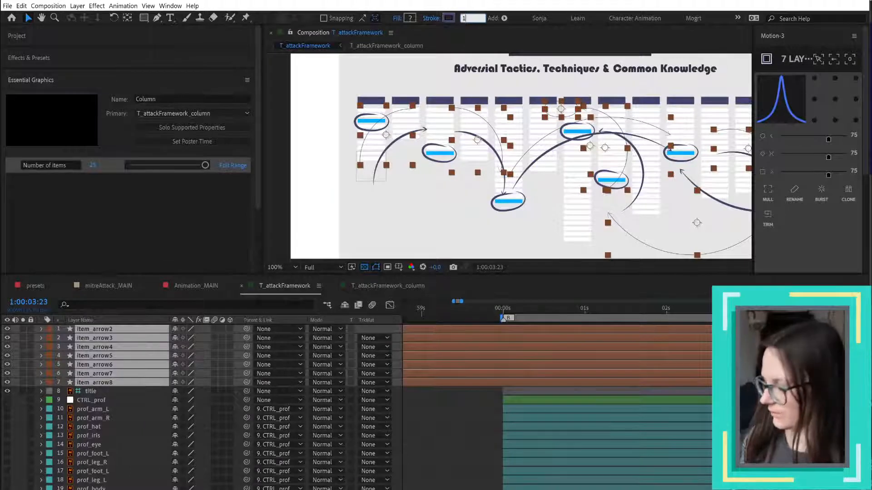
key(Return)
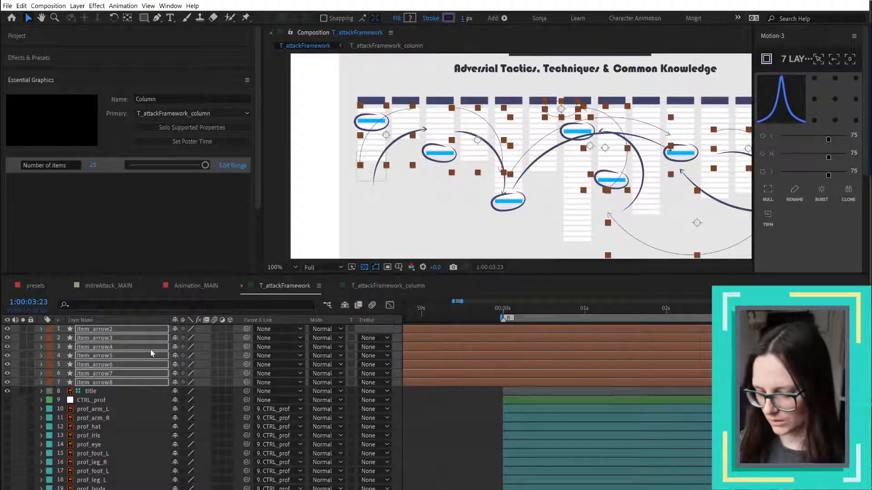
- Try stroke widths of 5, 7 and 10 px on the seven selected arrow layers
click(463, 19)
text(5)
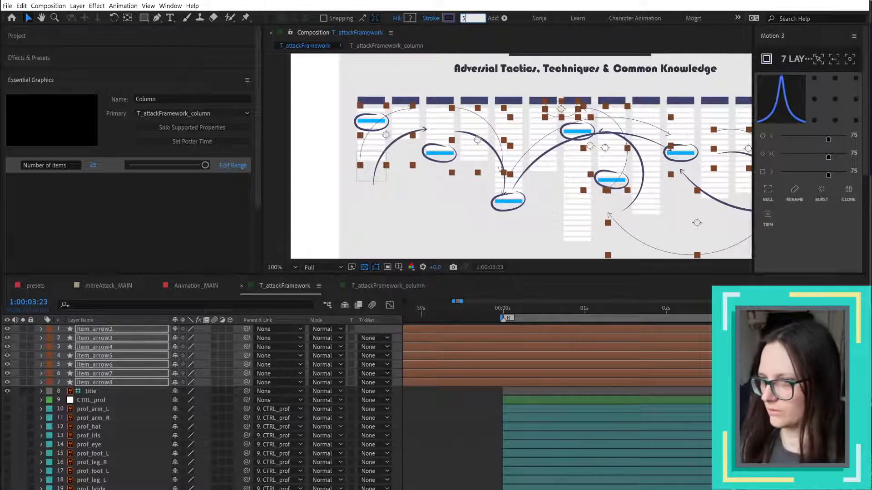
key(Return)
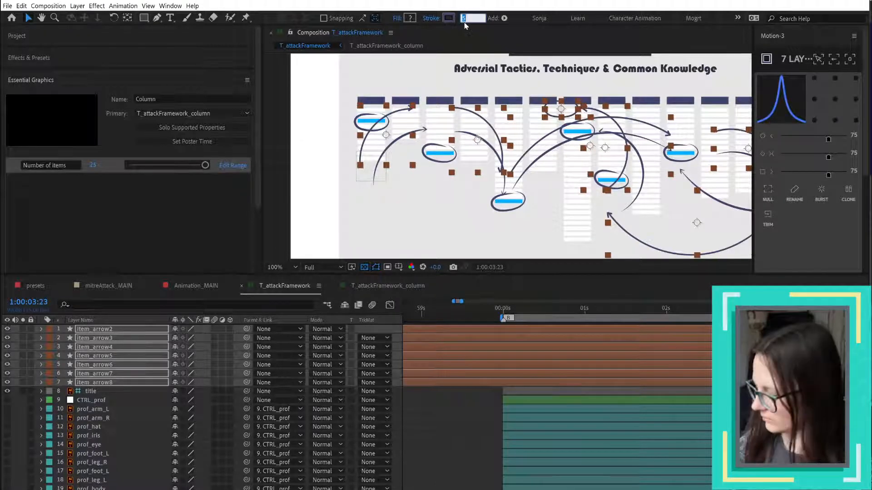
key(Return)
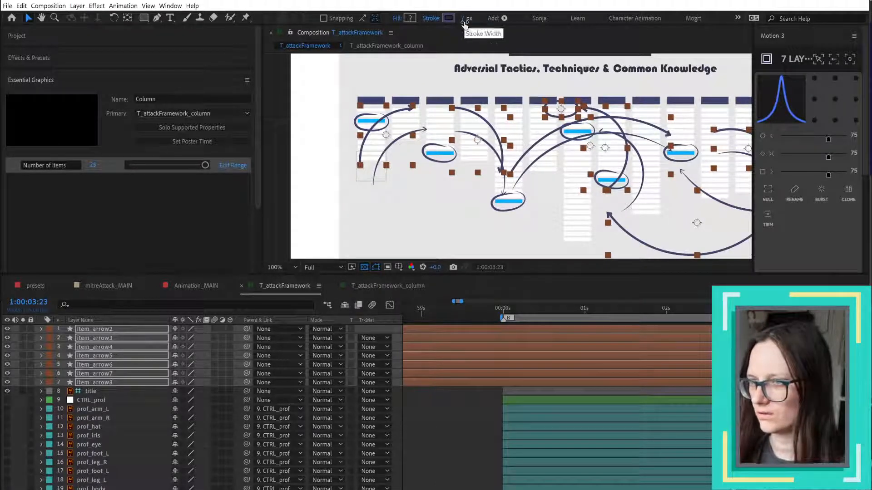
click(464, 24)
text(10)
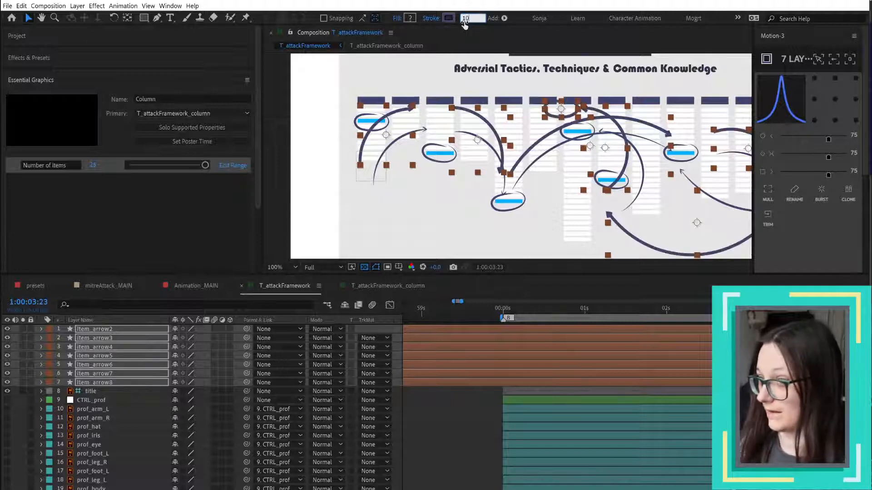
key(Return)
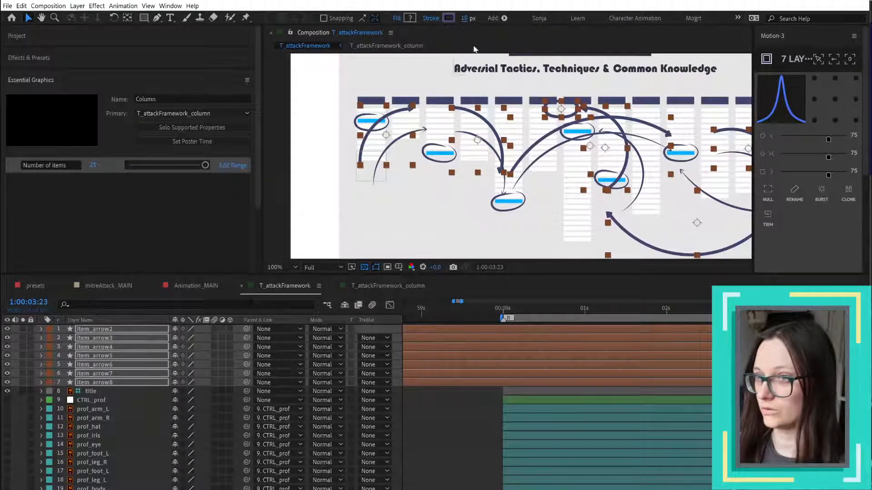
- Set the stroke width of the seven selected arrow layers to 8 px
click(464, 18)
text(8)
key(Return)
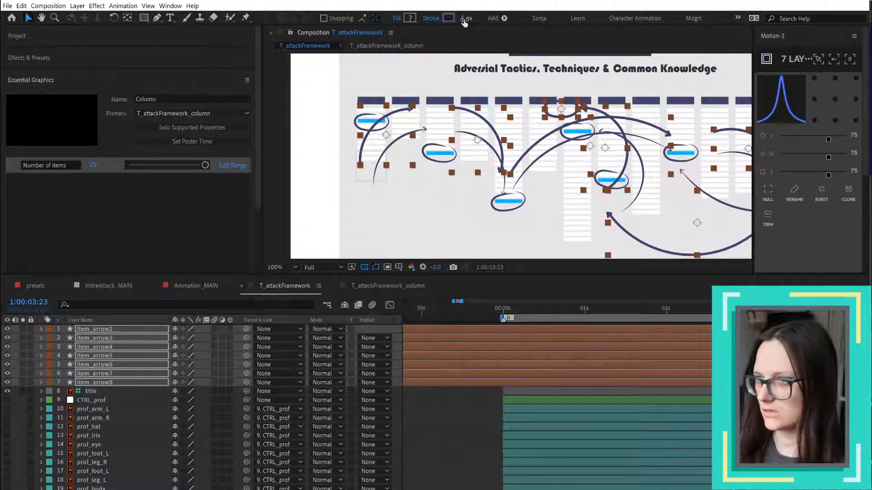
- Set the stroke width of the seven selected arrow layers to 7 px
click(463, 18)
text(2)
key(Return)
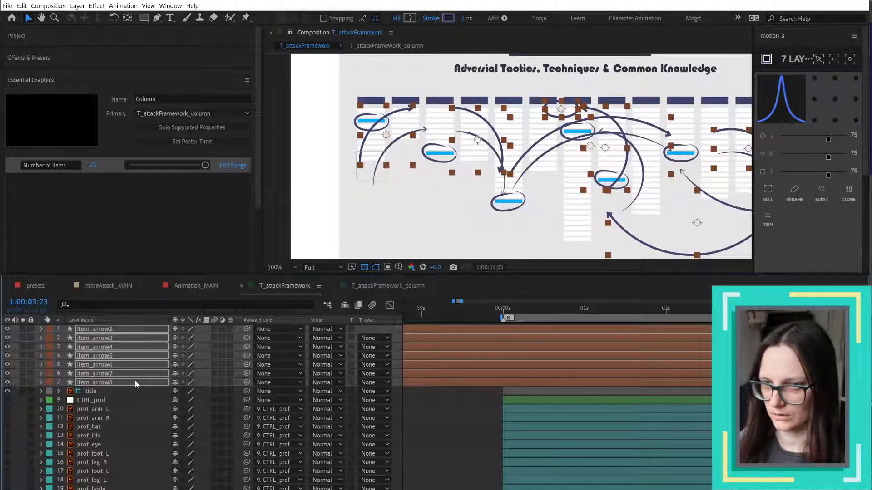
- Filter the arrow layers' properties in the timeline by "taper" and expand the Taper settings of item_arrow2
key(u)
key(u)
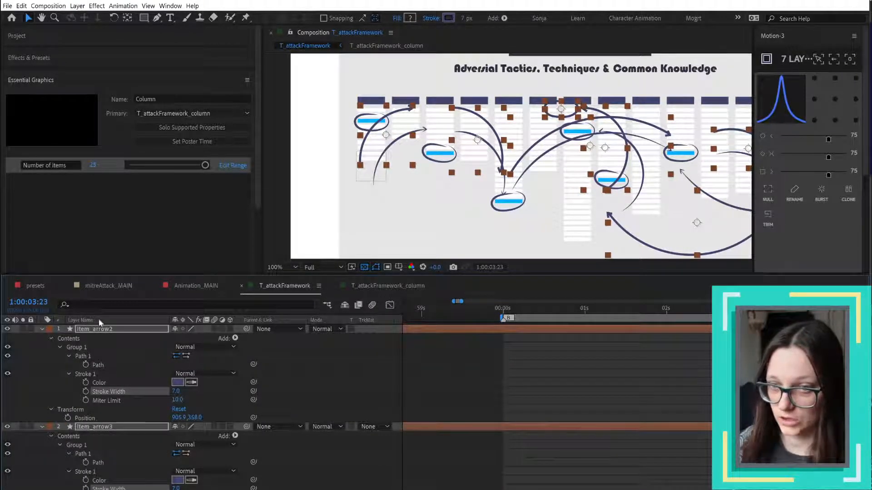
click(107, 304)
text(taper)
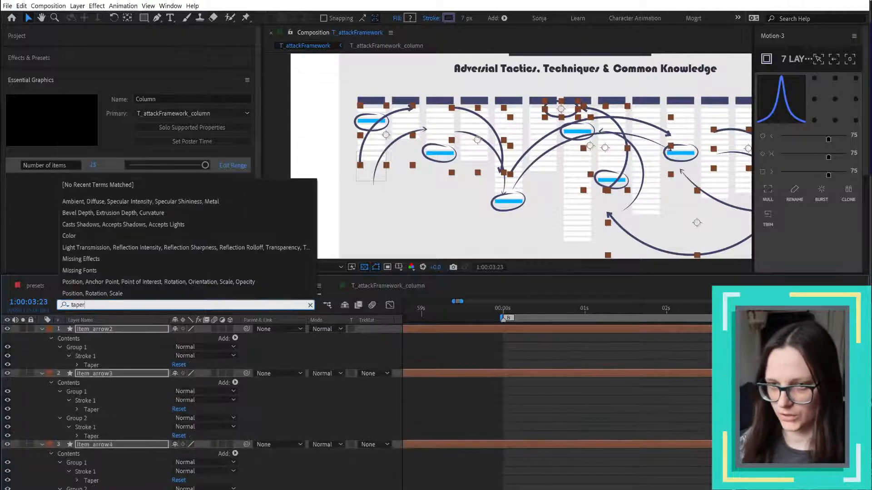
click(78, 365)
click(77, 365)
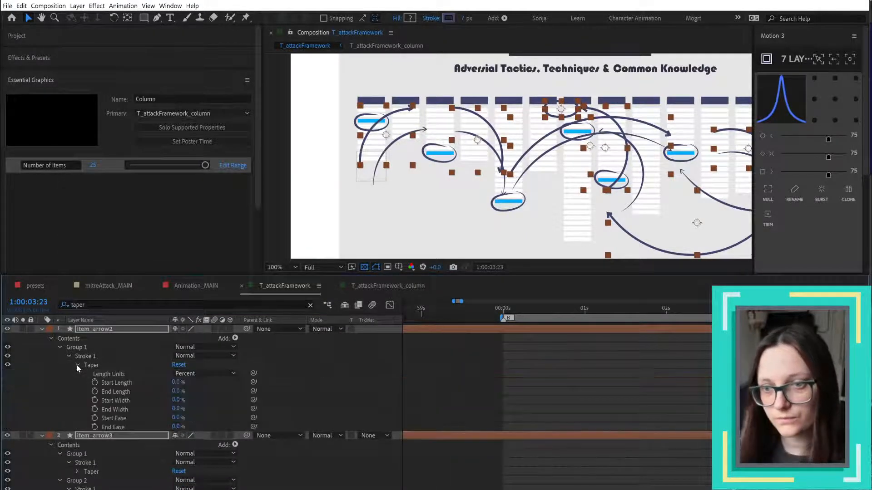
- Set the taper Start Length of item_arrow2 to 100% and delete the item_arrow2 layer
click(176, 383)
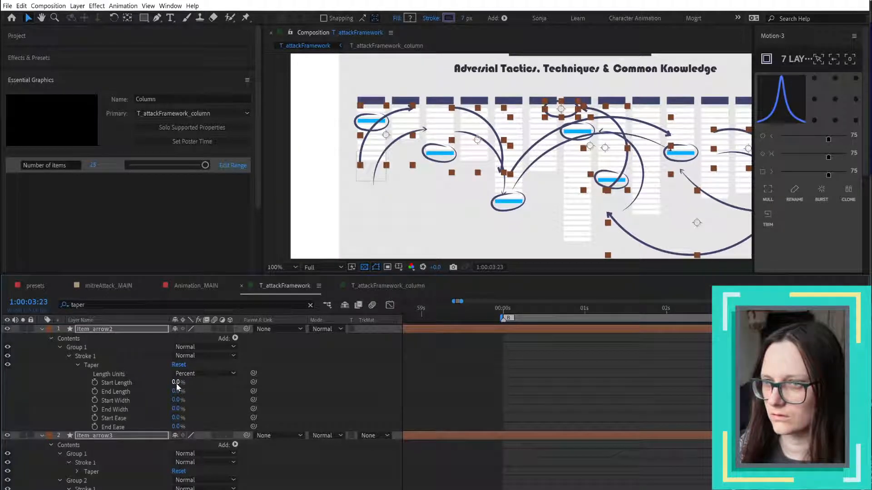
drag(175, 383, 464, 375)
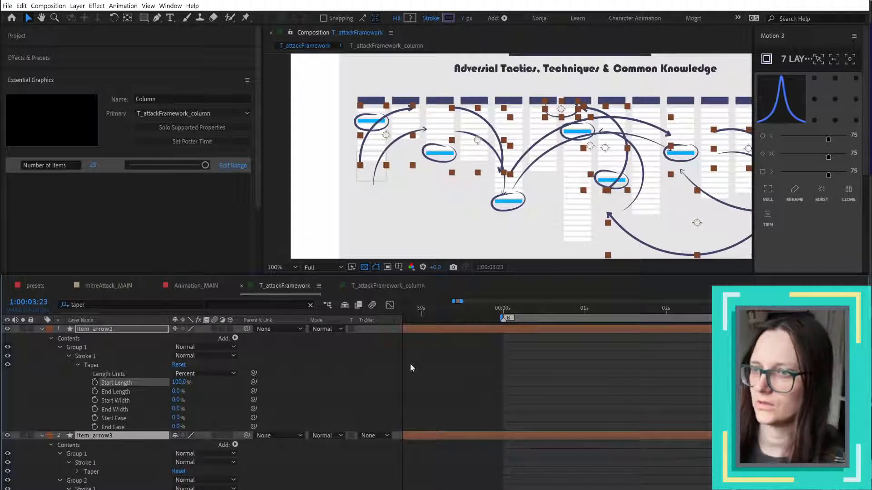
click(328, 376)
click(97, 330)
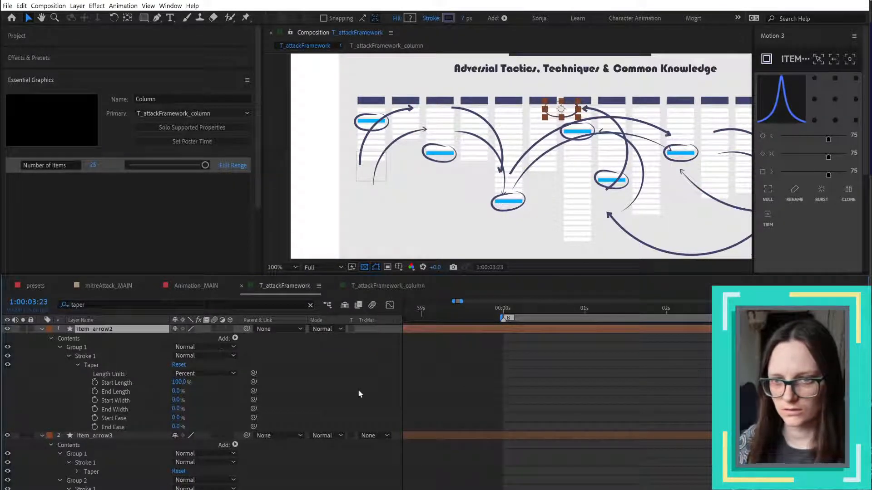
key(Delete)
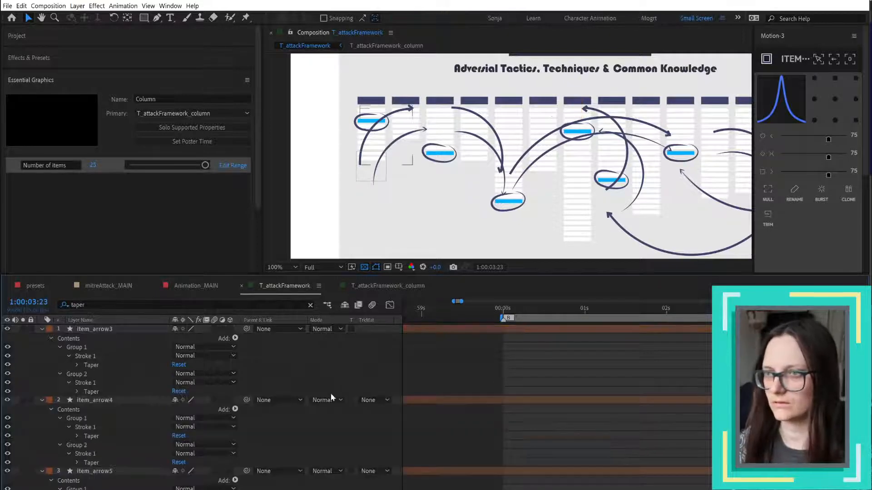
- Try a taper Start Length of 100% on the Group 1 stroke of item_arrow3
click(110, 329)
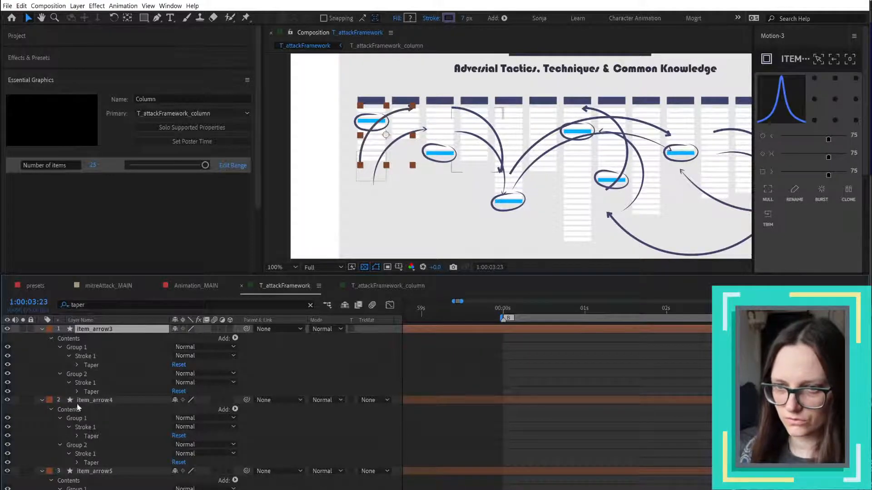
click(77, 365)
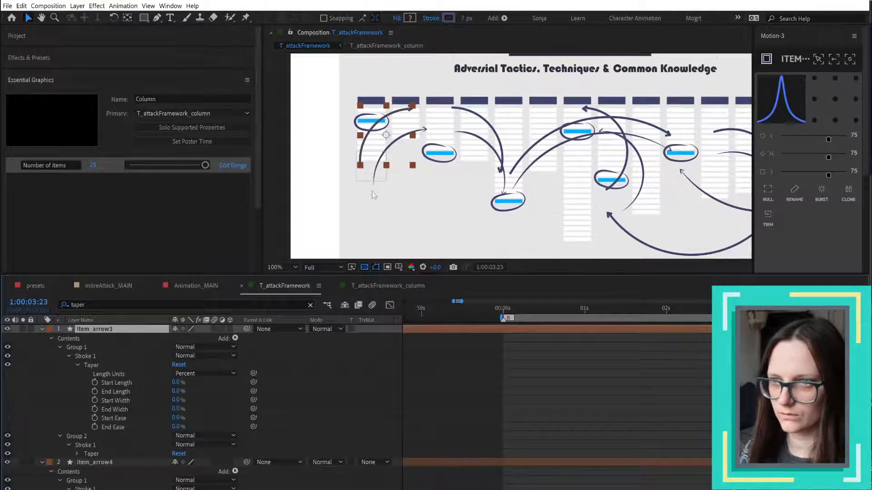
scroll(409, 110, up, 2)
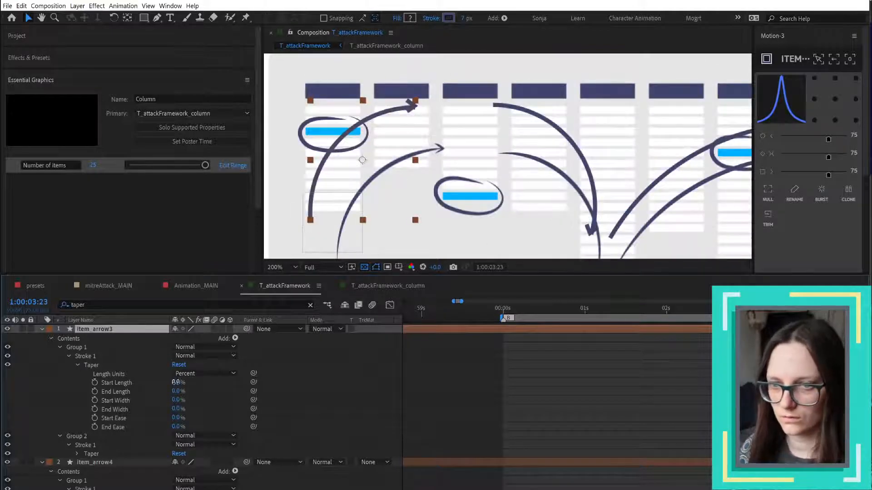
drag(176, 383, 589, 361)
drag(646, 353, 467, 398)
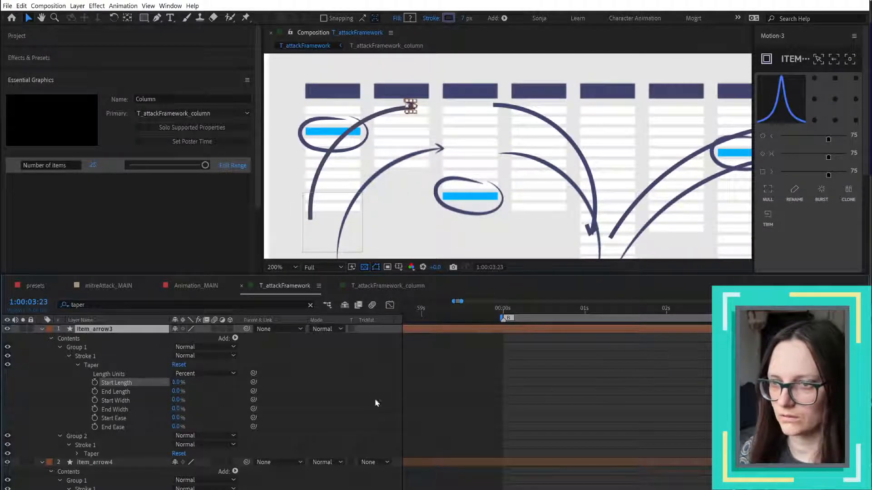
click(355, 396)
drag(177, 383, 343, 374)
click(348, 376)
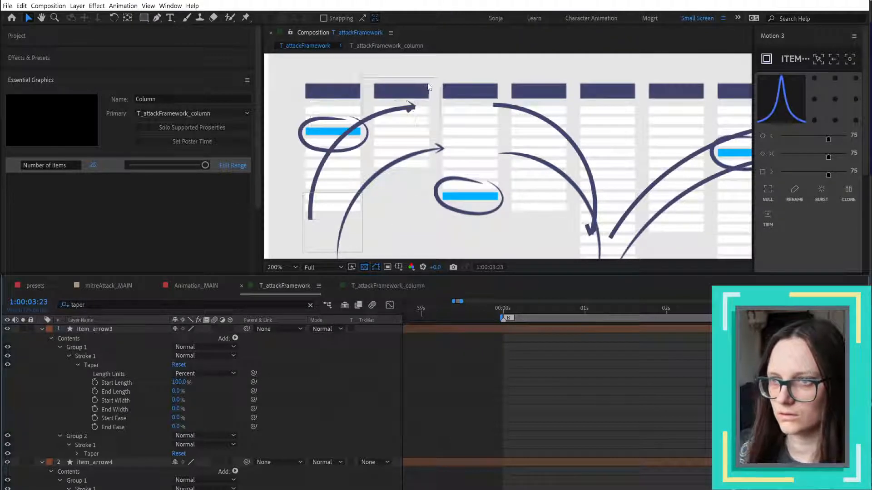
- Select layers item_arrow3 through item_arrow8 and try round and butt stroke caps on them with the Buttcapper script
click(98, 331)
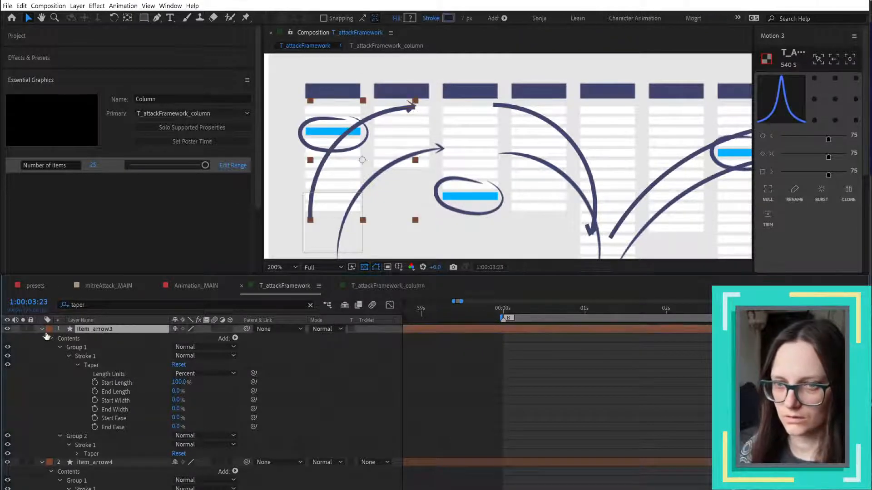
click(49, 329)
click(91, 340)
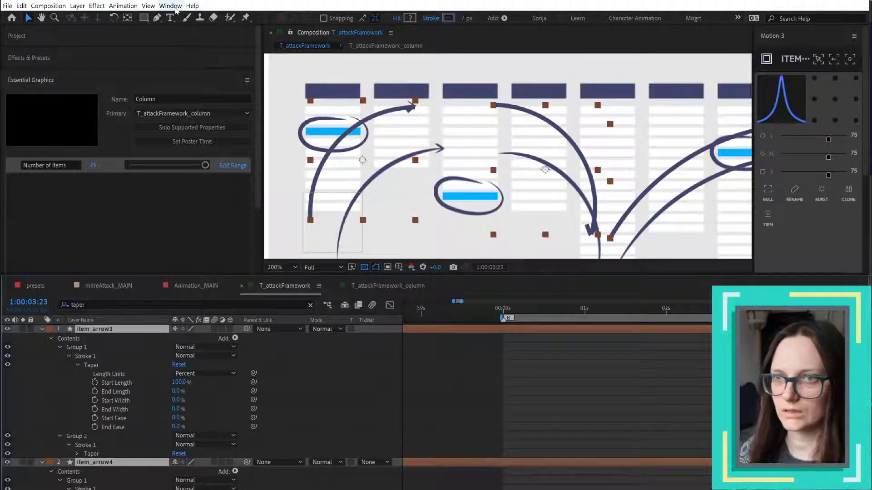
click(171, 5)
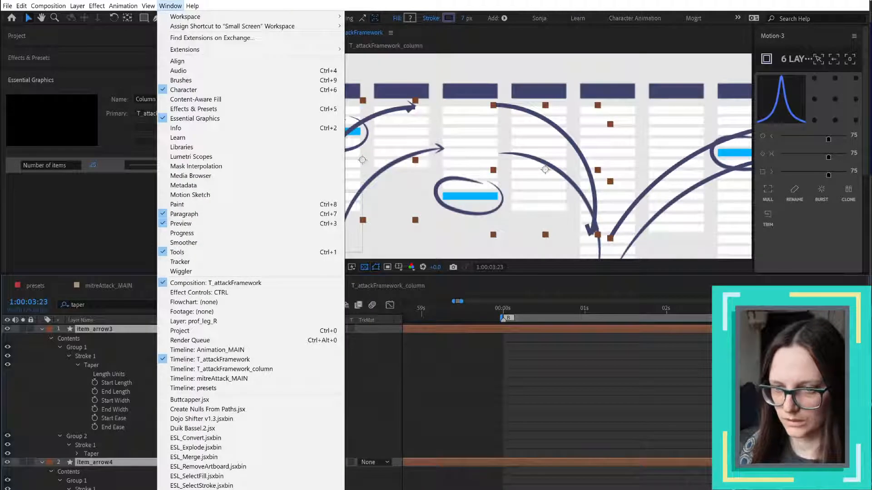
click(189, 400)
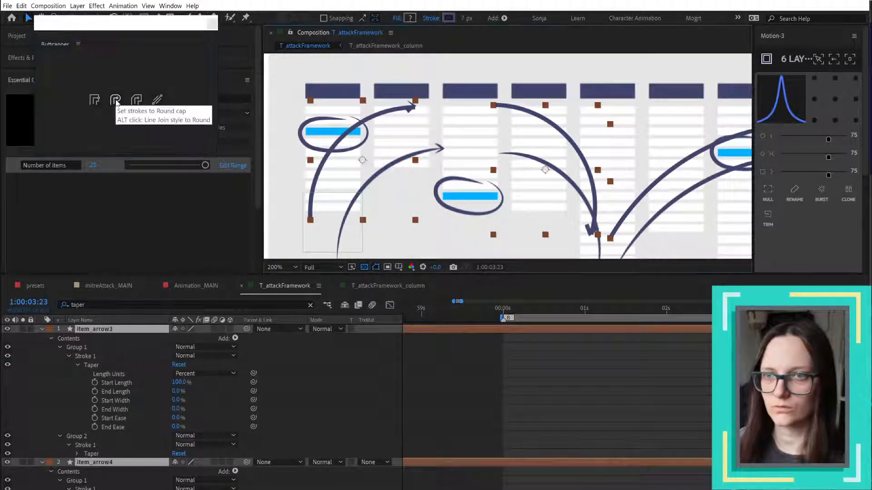
click(116, 101)
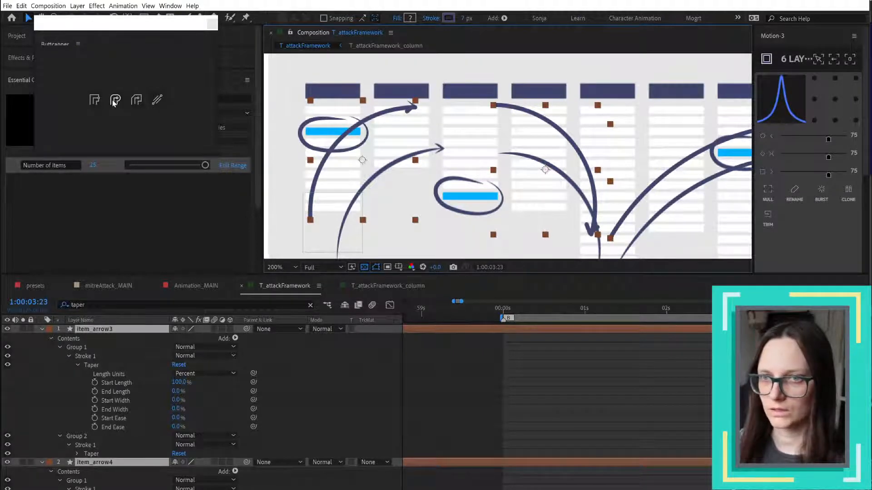
click(94, 99)
click(114, 102)
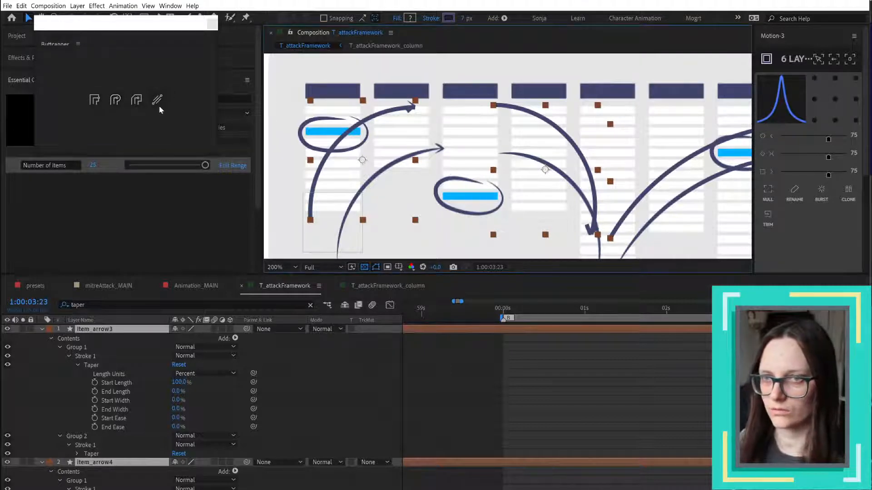
click(212, 24)
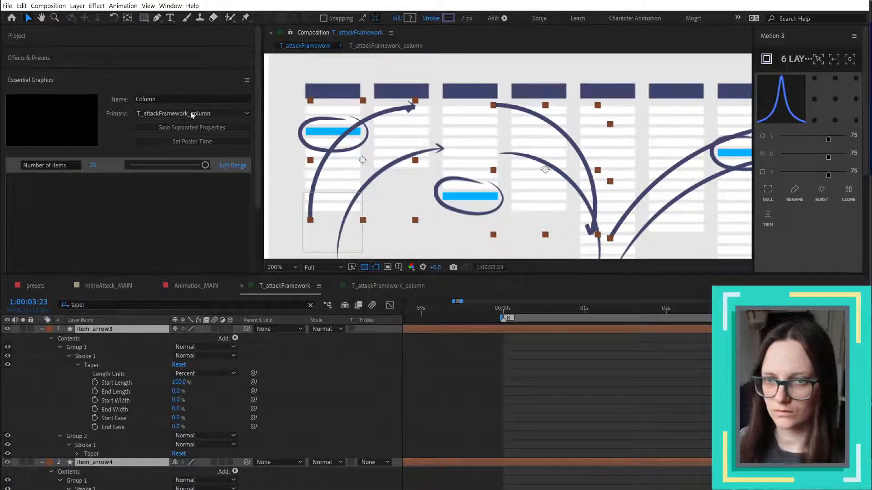
- Set the taper of the Group 2 stroke in item_arrow3 to Start Length 25% and End Length 55%
click(211, 400)
click(77, 453)
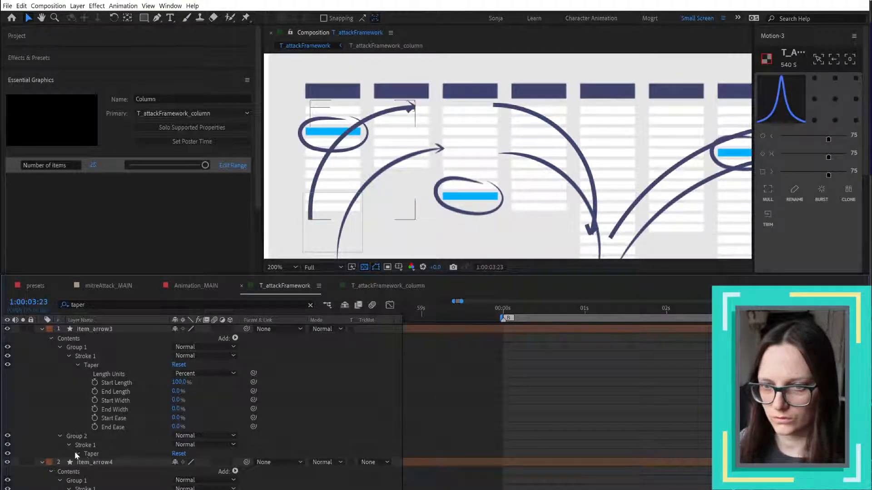
drag(177, 472, 196, 475)
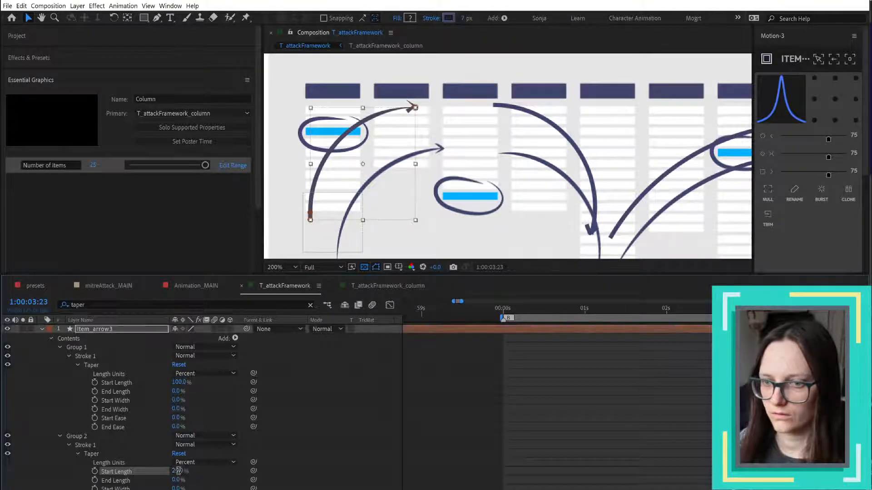
click(178, 471)
click(344, 424)
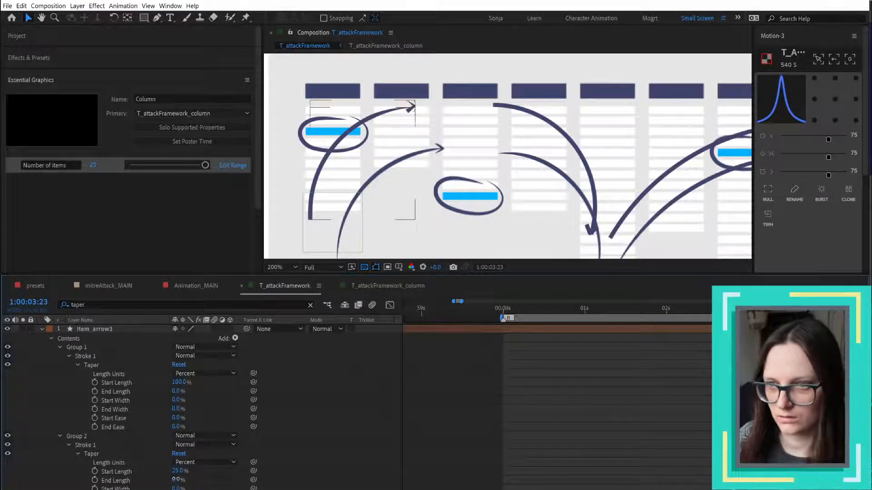
click(178, 479)
drag(181, 480, 203, 478)
click(343, 441)
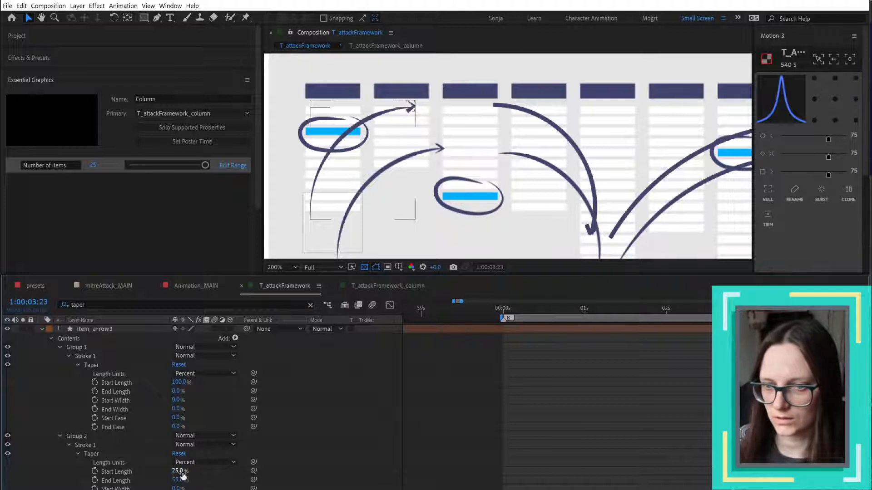
- Copy the Taper settings of item_arrow3's Group 2 stroke onto its Group 1 arrowhead stroke
click(411, 108)
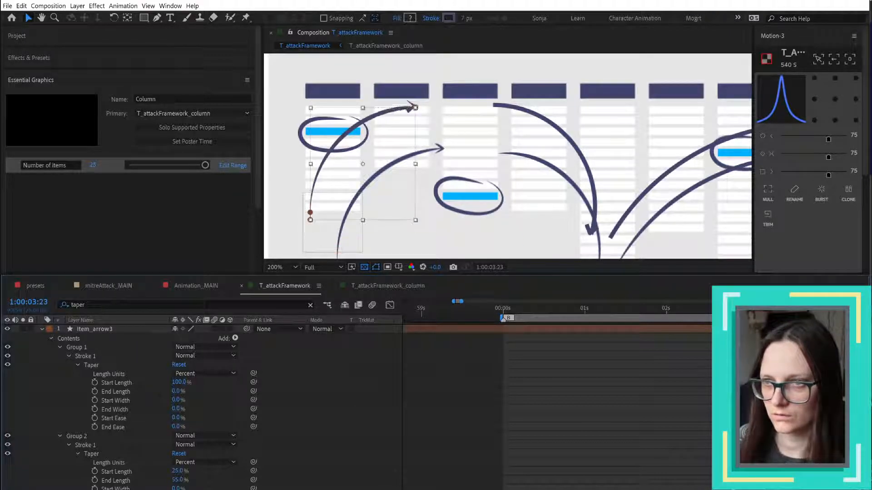
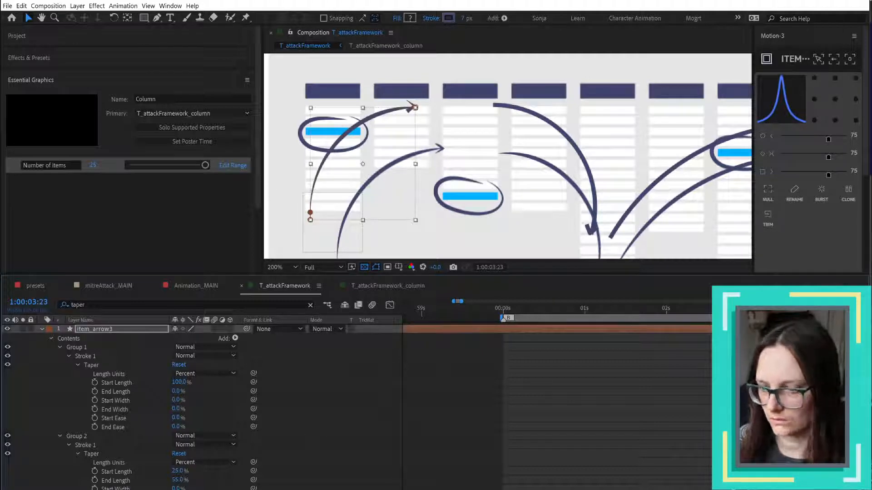
click(321, 388)
click(85, 354)
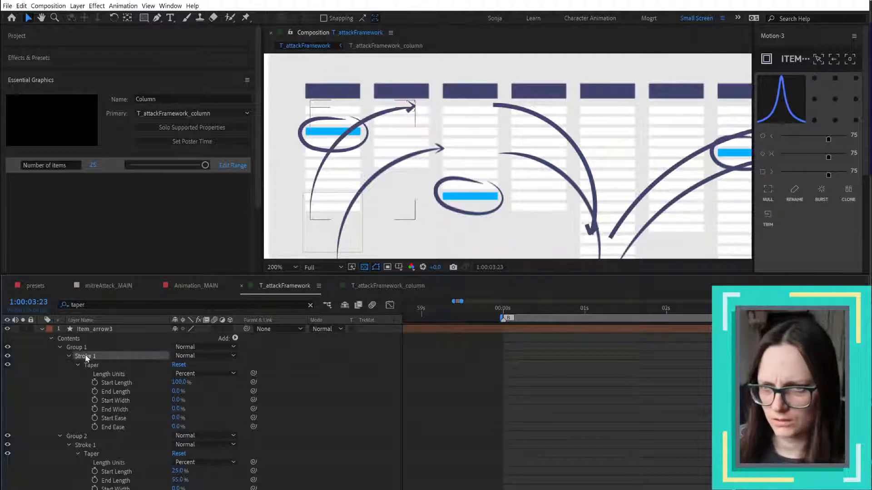
scroll(414, 114, up, 3)
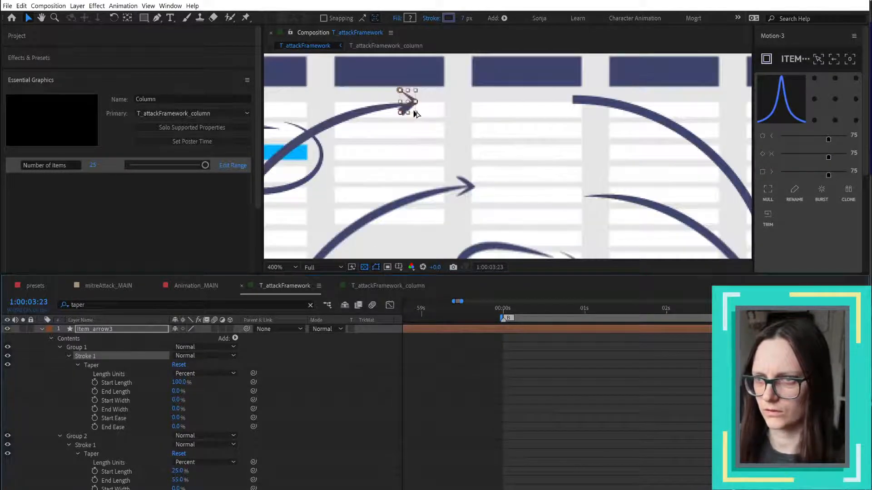
scroll(414, 112, down, 1)
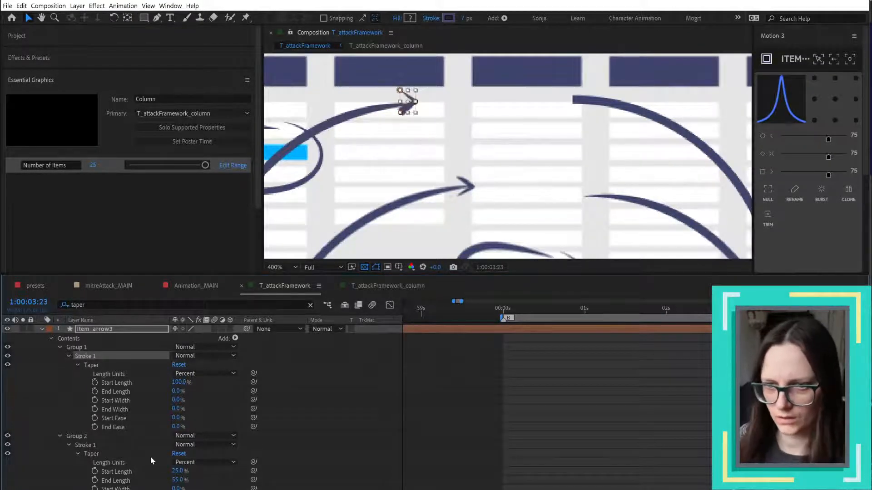
click(91, 454)
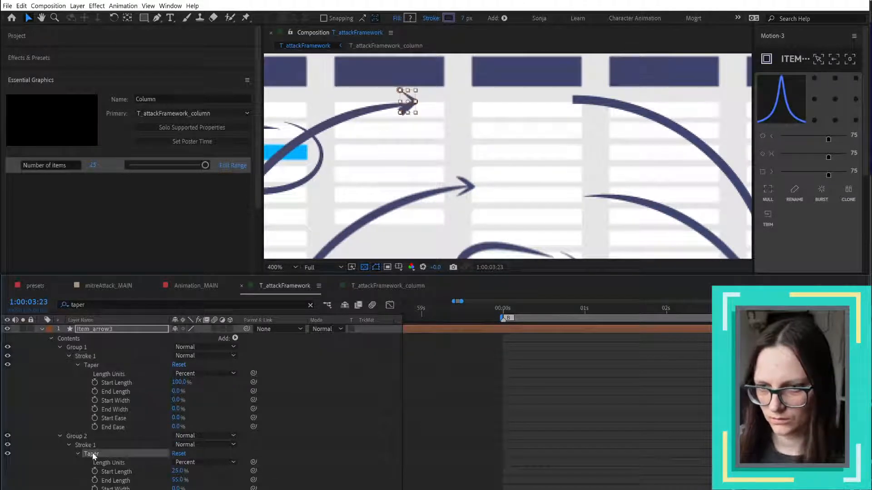
click(94, 366)
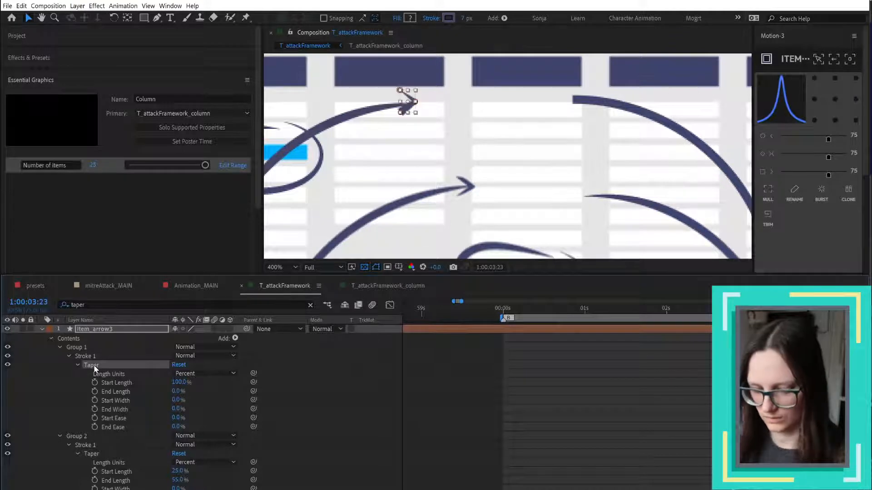
key(ctrl+v)
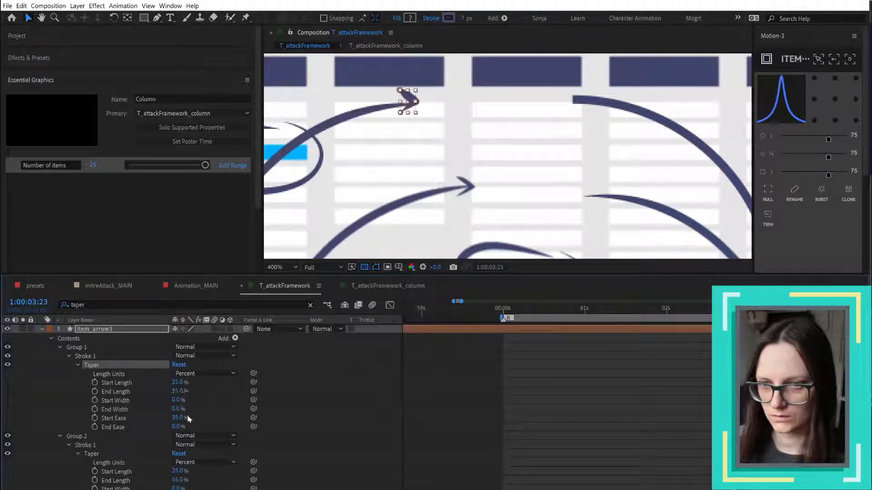
- Set the Group 1 taper Start Width of item_arrow3 to 16%, and try and undo a Start Width change on Group 2
drag(180, 399, 182, 400)
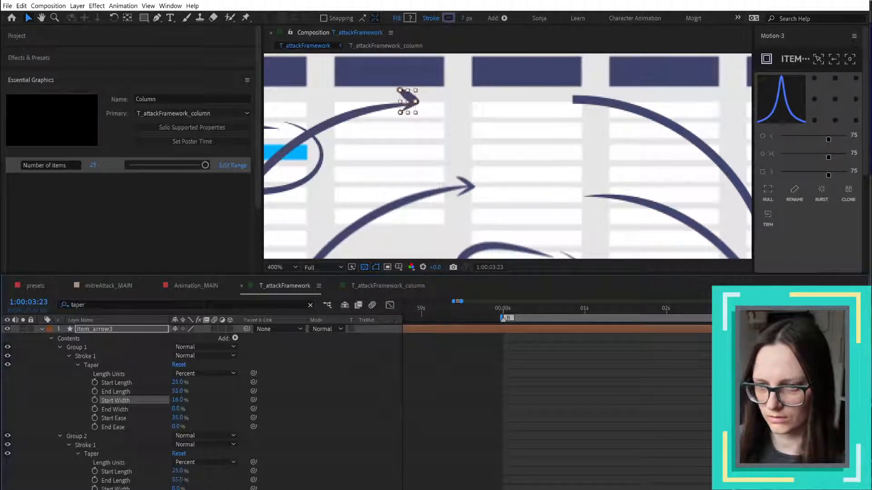
drag(176, 489, 183, 489)
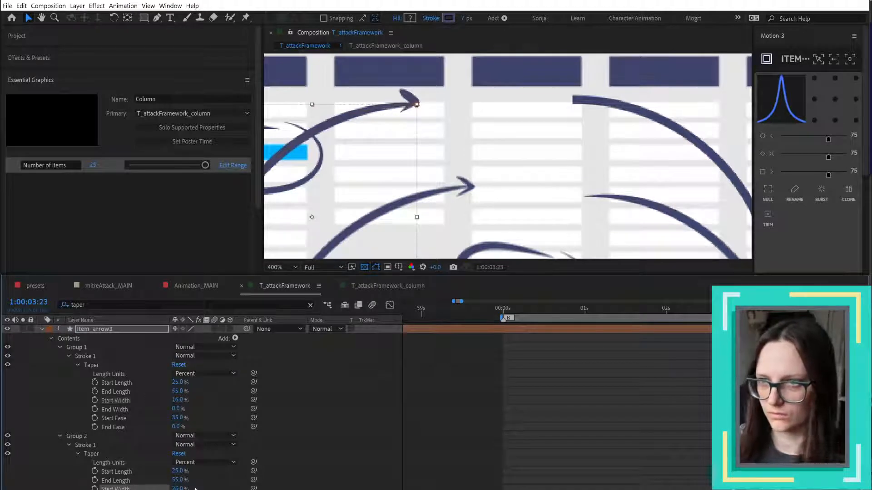
key(ctrl+z)
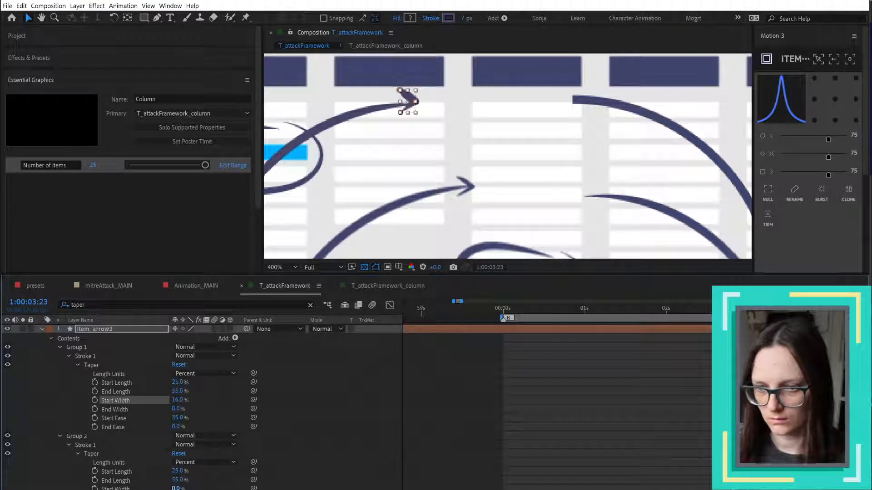
drag(176, 489, 196, 489)
key(ctrl+z)
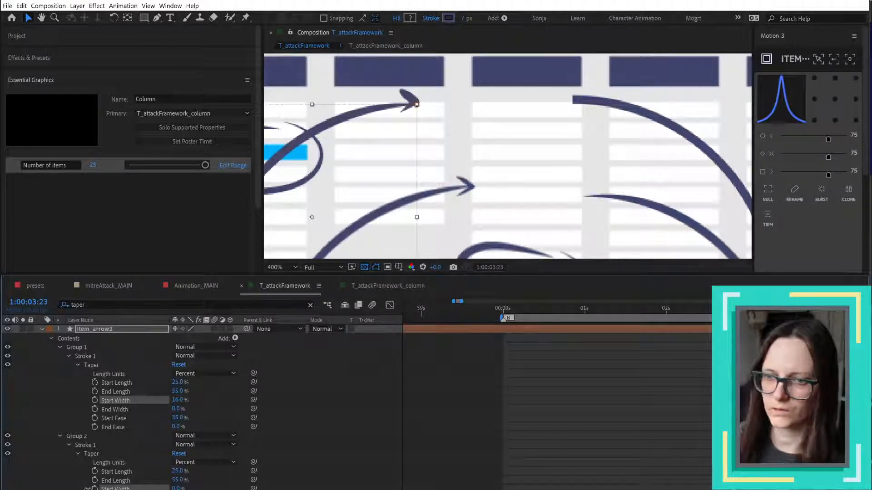
click(89, 489)
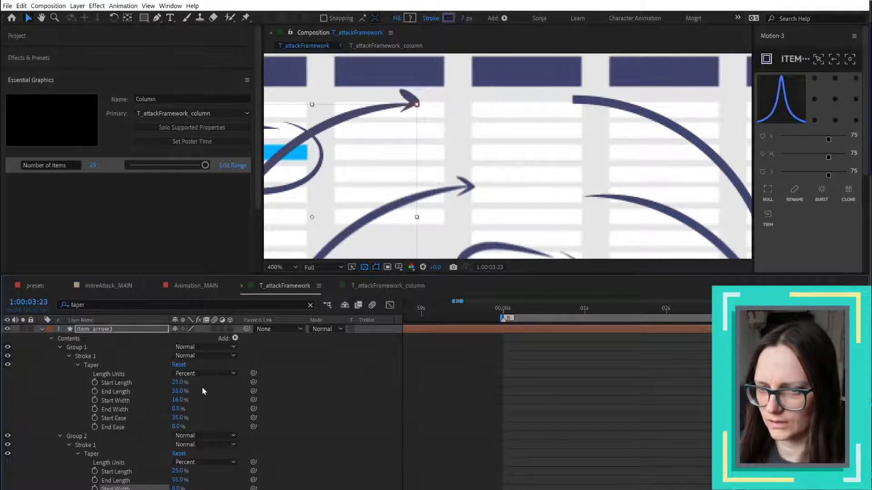
- Set the taper Start Width of item_arrow3's Group 1 arrowhead stroke to 0%
mouse_move(177, 400)
mouse_down()
mouse_move(188, 400)
mouse_move(177, 401)
mouse_up()
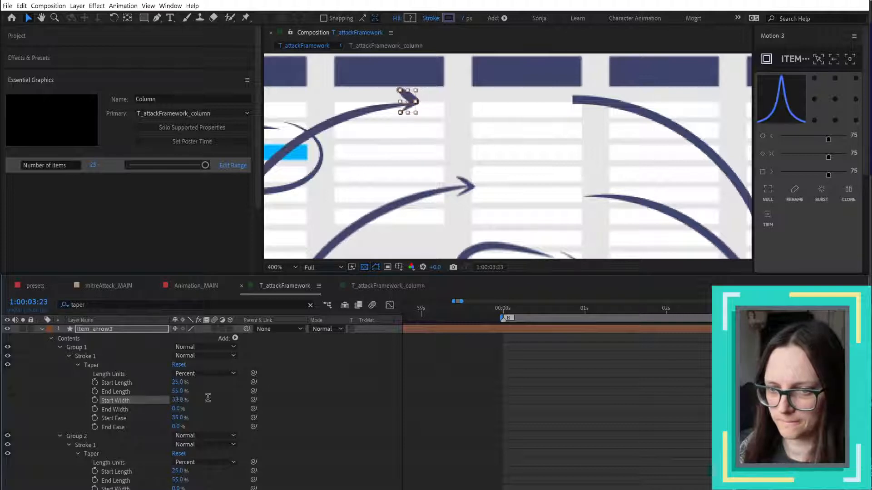
click(178, 400)
text(0)
key(Return)
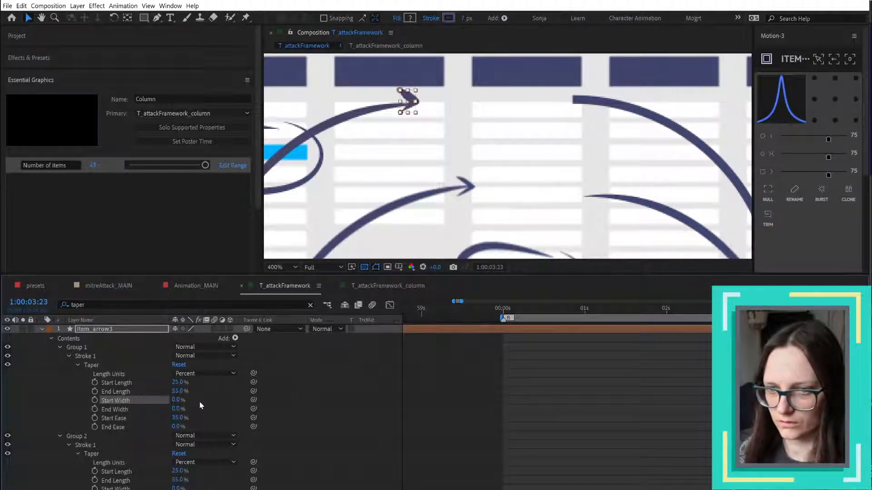
- Set the Group 1 arrowhead taper of item_arrow3 to Start Length 70%, End Length 50% and Start Ease 9%
drag(179, 391, 200, 381)
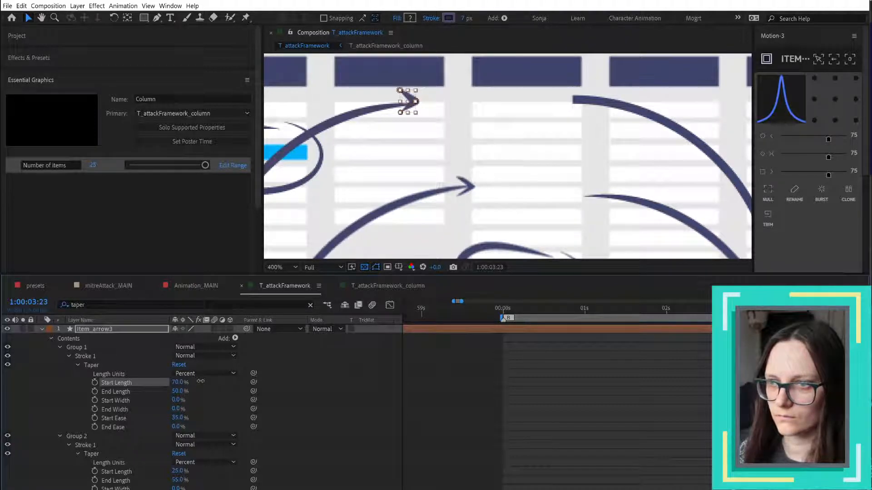
click(306, 389)
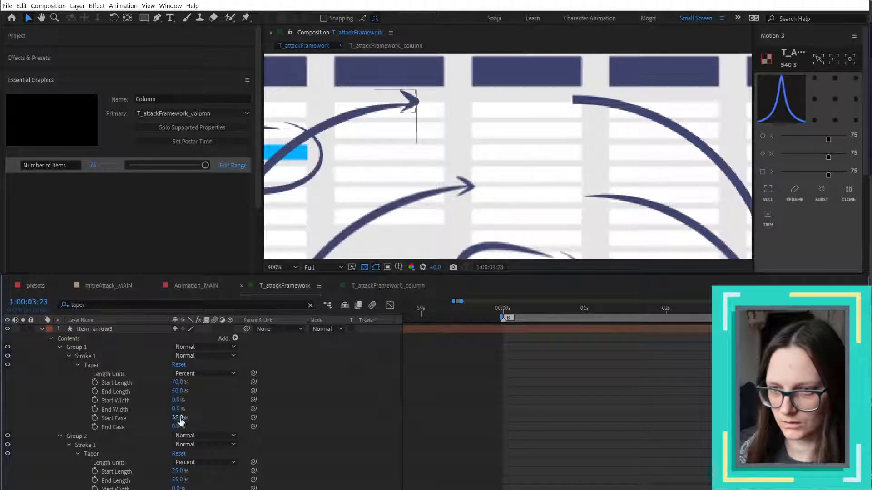
mouse_move(178, 417)
mouse_down()
mouse_move(198, 418)
mouse_move(169, 420)
mouse_up()
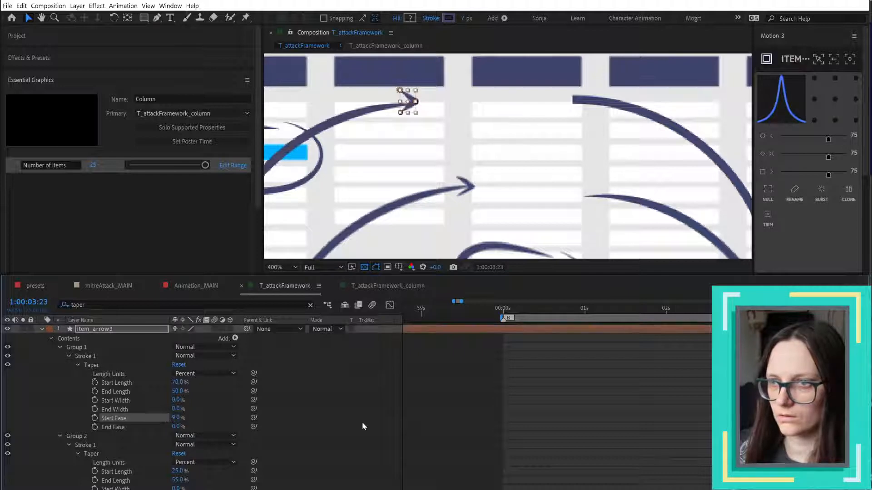
click(343, 424)
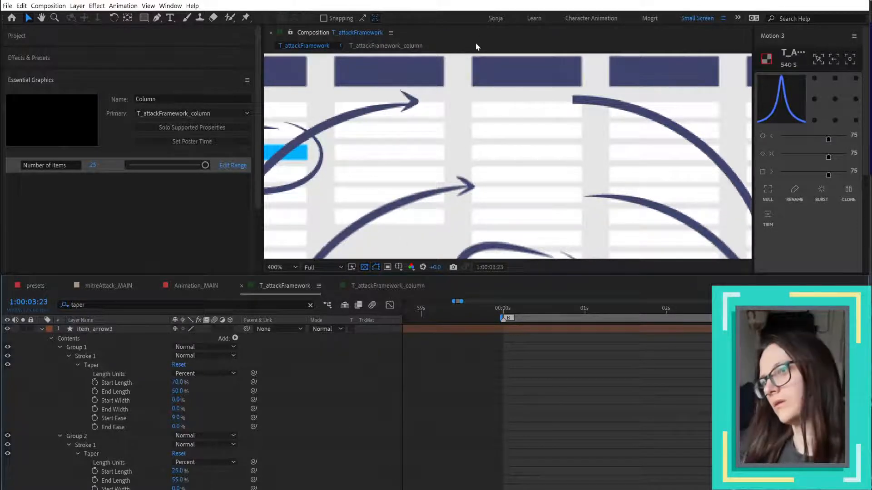
- Nudge the Group 1 arrowhead of item_arrow3 slightly down to line up with the arrow's shaft
click(88, 357)
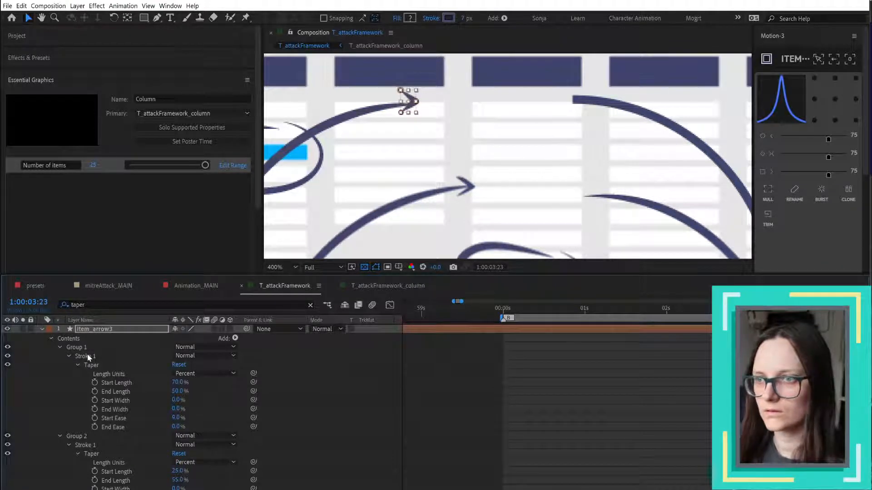
key(Down)
key(Down)
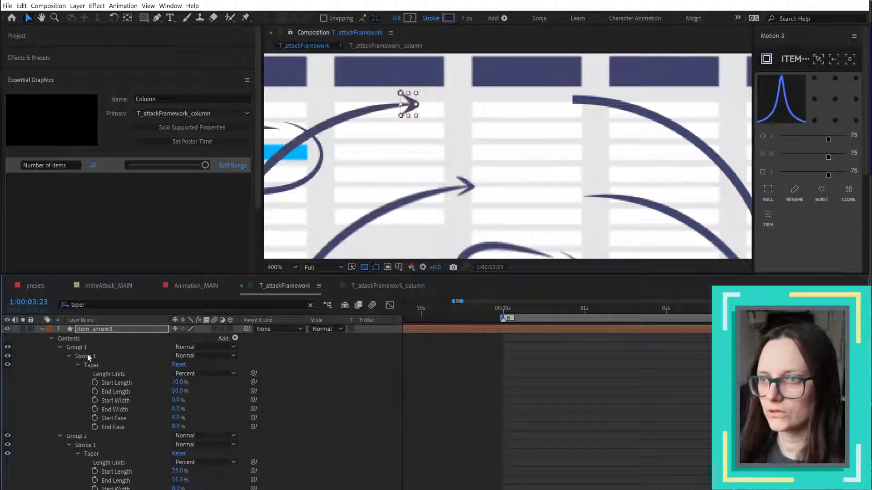
click(348, 396)
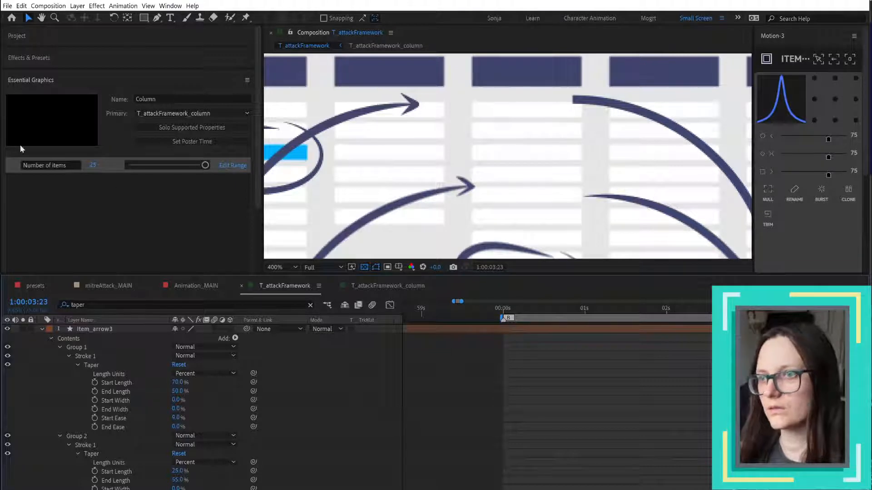
- Curve the lower barb of item_arrow3's arrowhead by pulling a Bezier handle from its end point with the Pen tool
scroll(479, 147, down, 2)
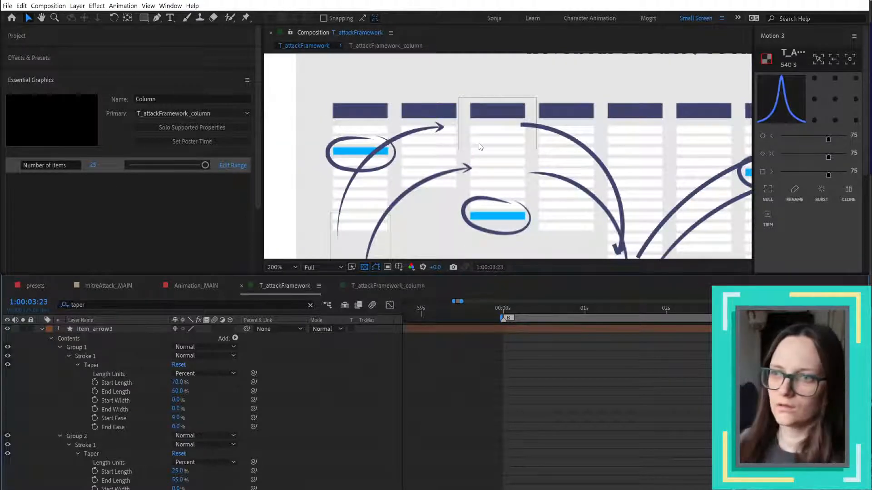
scroll(479, 147, up, 3)
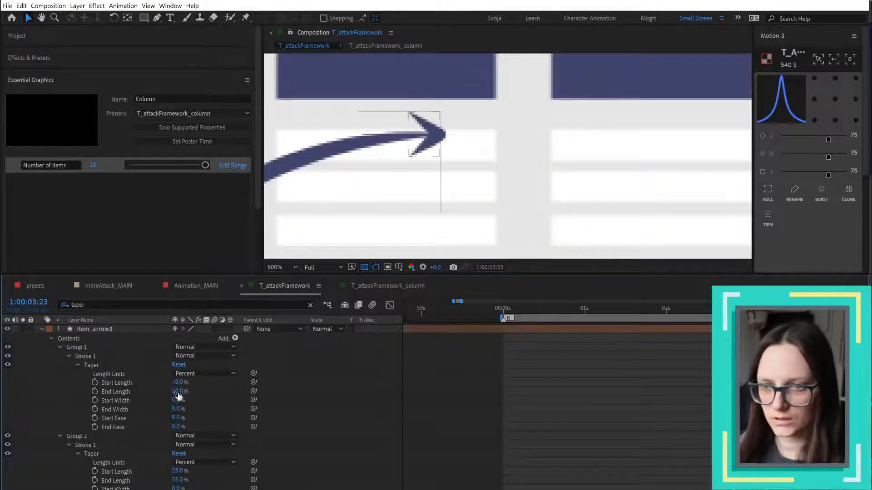
click(432, 142)
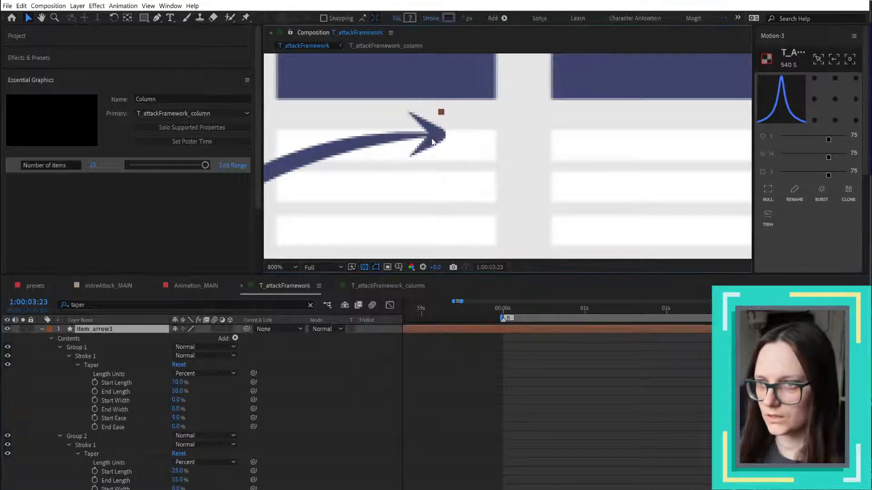
click(95, 366)
key(g)
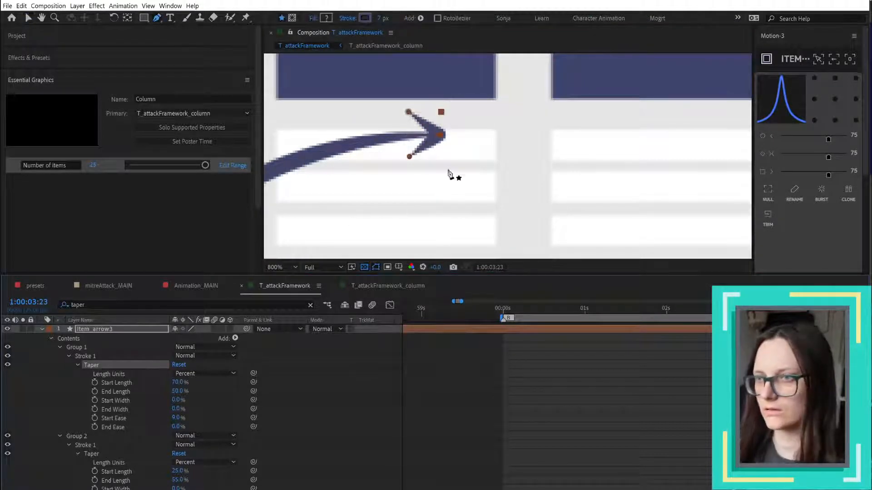
drag(410, 158, 395, 164)
click(408, 112)
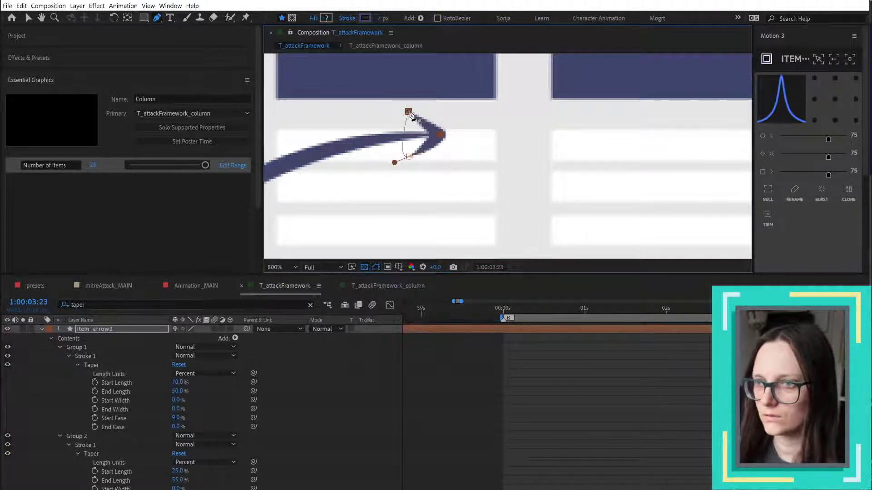
key(ctrl+z)
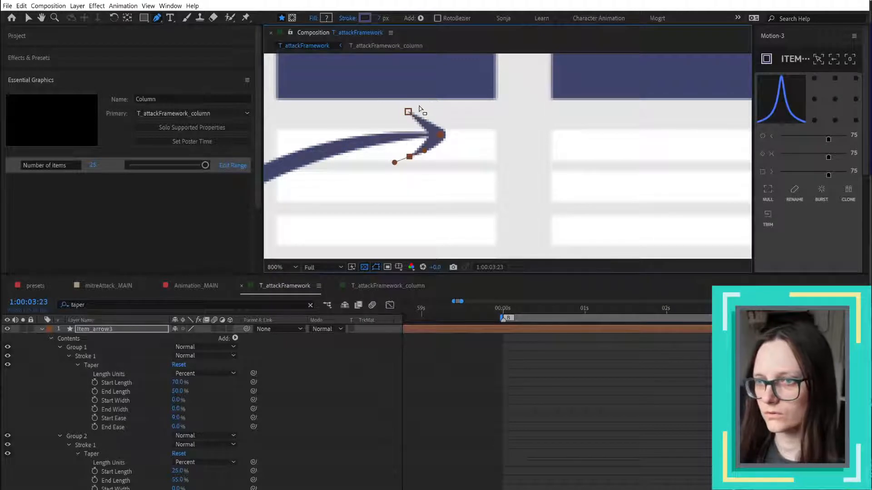
drag(408, 111, 441, 113)
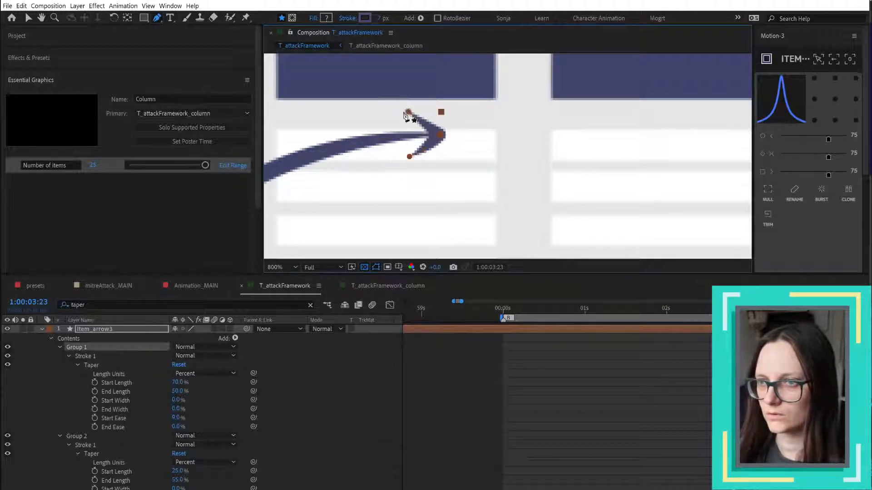
key(ctrl+z)
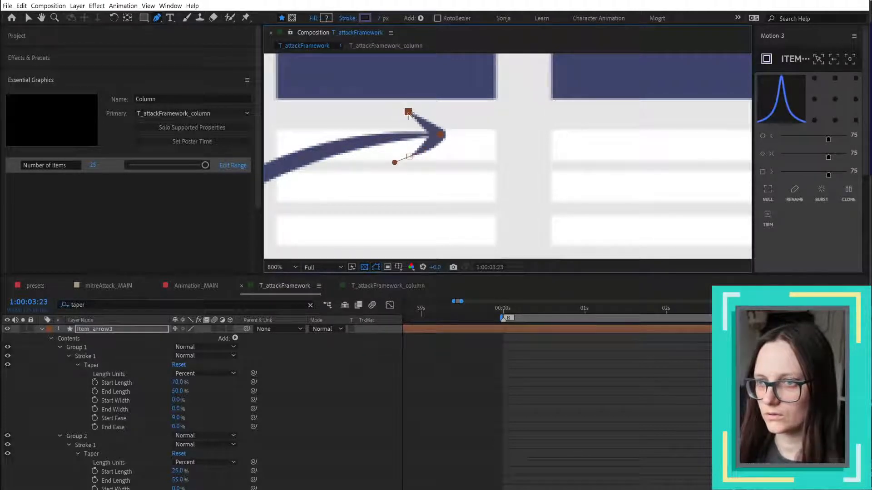
- Curve the upper barb of item_arrow3's arrowhead by pulling horizontal Bezier handles from its end point
drag(408, 112, 423, 114)
key(ctrl+z)
key(ctrl+shift+z)
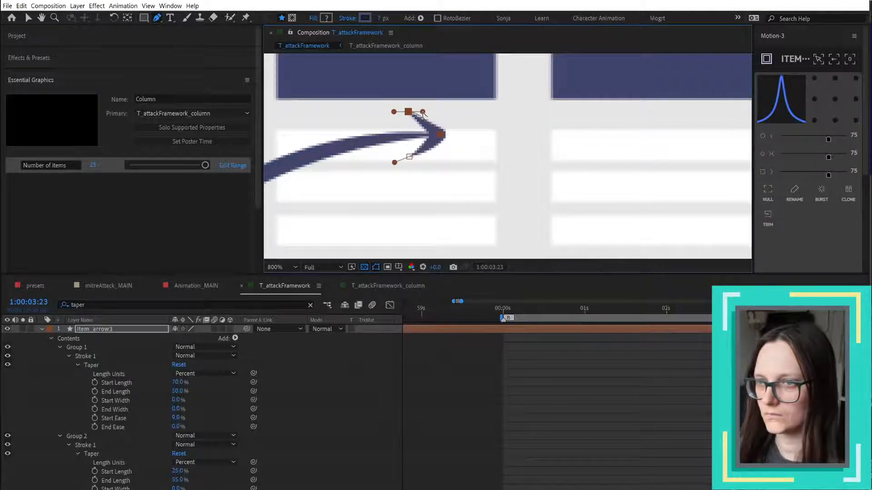
click(410, 366)
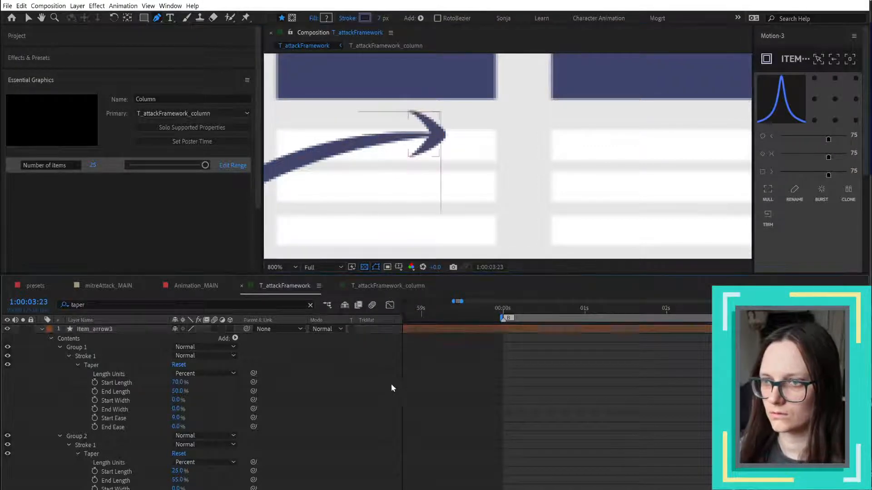
- Set the Group 1 arrowhead taper of item_arrow3 to Start Ease 20% and End Length 75%
scroll(512, 162, down, 2)
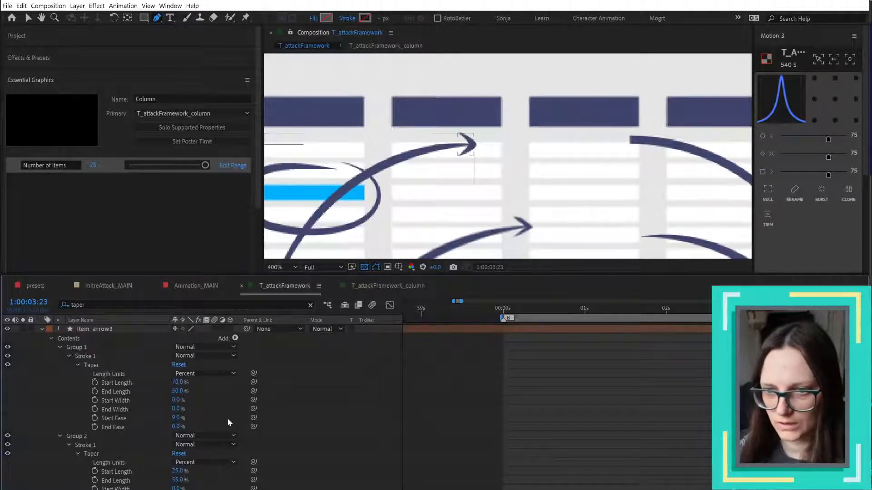
drag(175, 418, 129, 429)
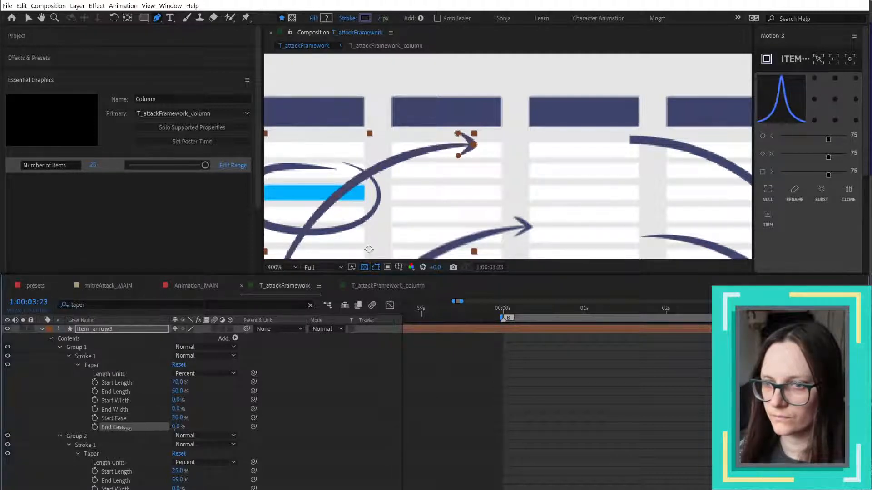
drag(176, 392, 187, 391)
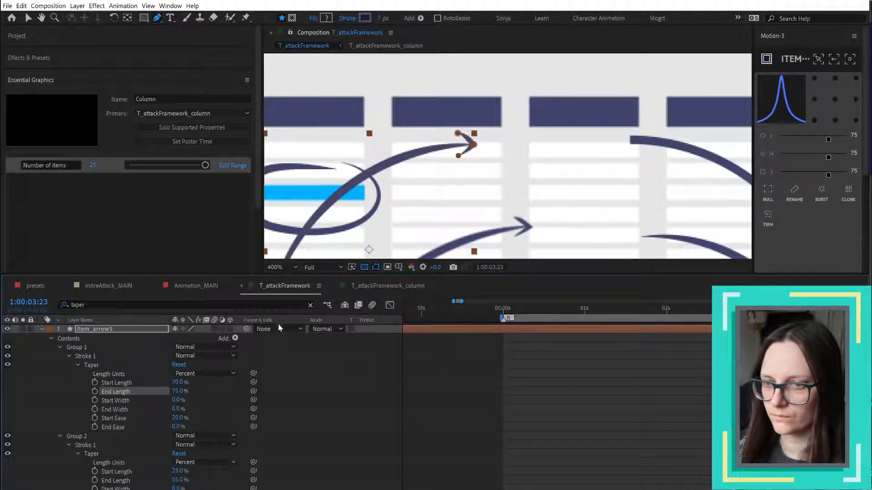
scroll(479, 141, up, 1)
click(459, 419)
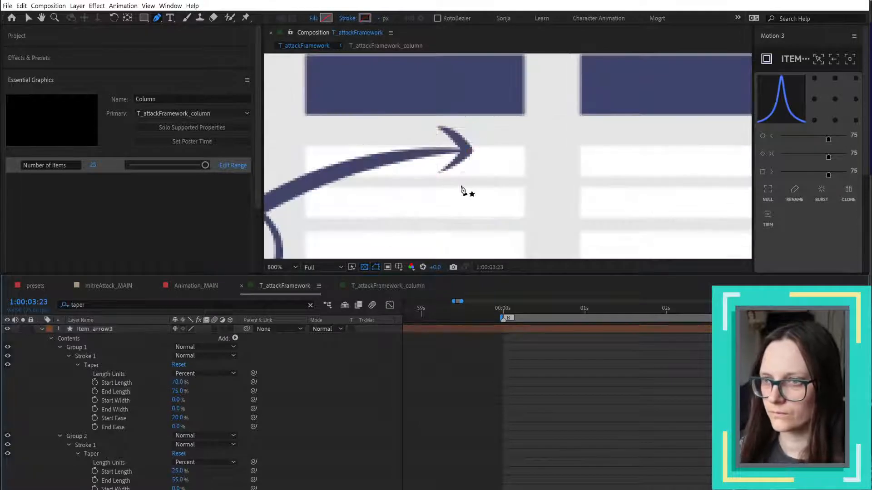
- Select item_arrow3 and show all Stroke 1 properties of its Group 1, including Stroke Width and Line Cap
scroll(467, 191, down, 4)
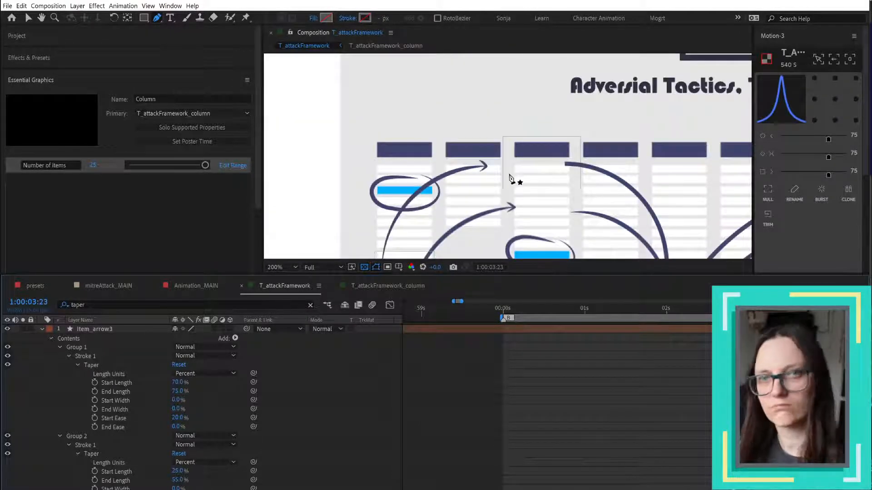
scroll(536, 172, down, 1)
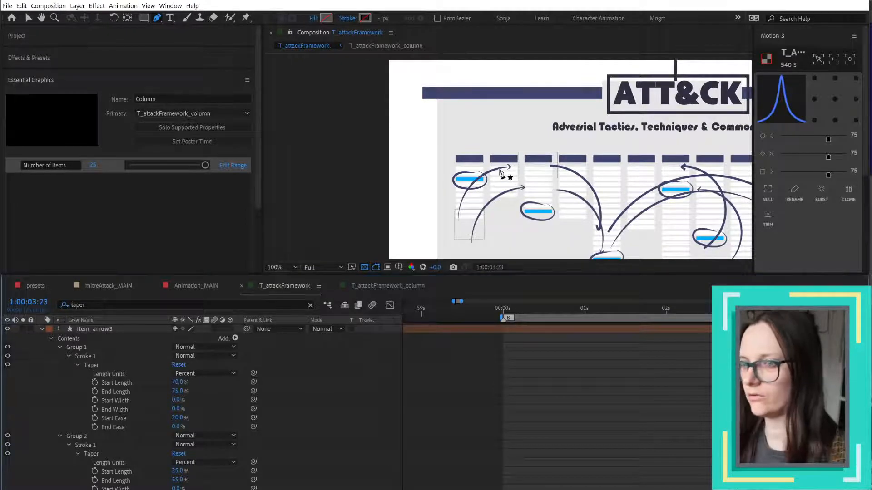
key(v)
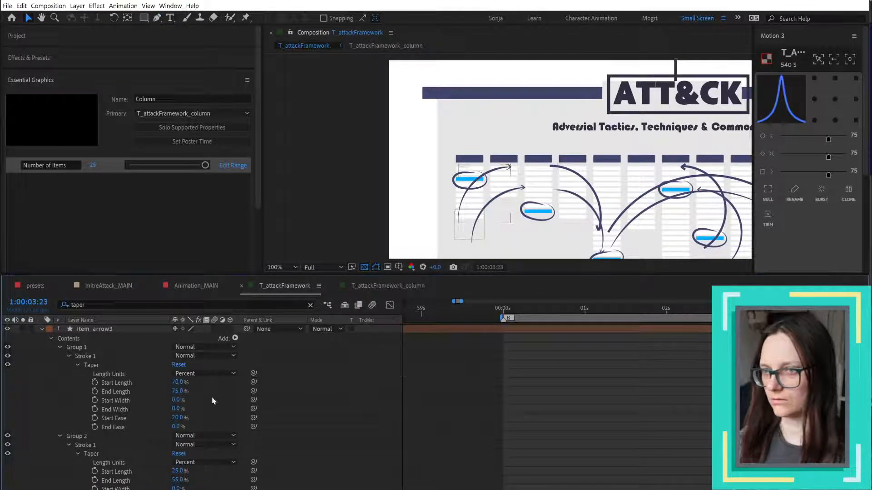
click(97, 330)
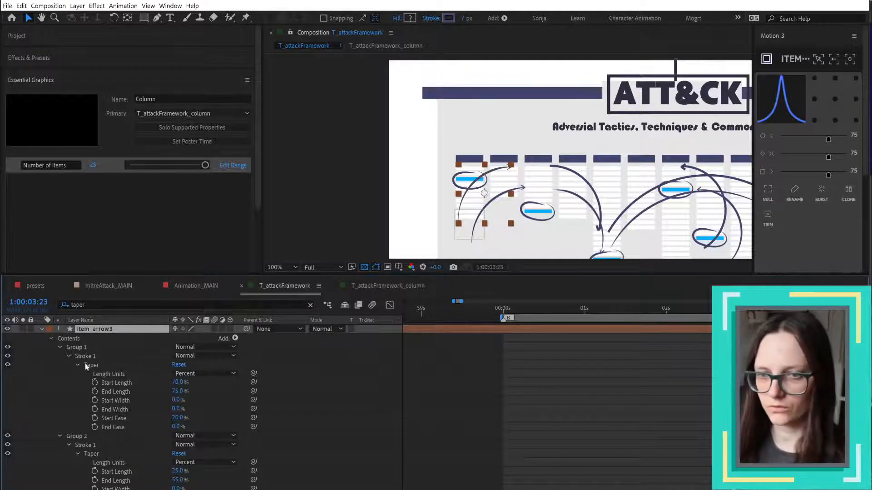
click(69, 356)
click(69, 356)
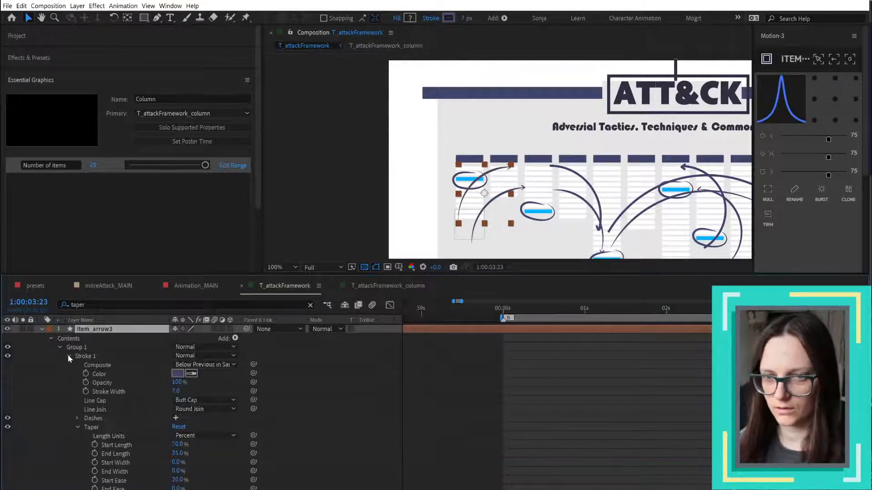
- Switch to the AE expressions folder in File Explorer and check the contents of StrokeWidth_Fade.txt
key(alt+Tab)
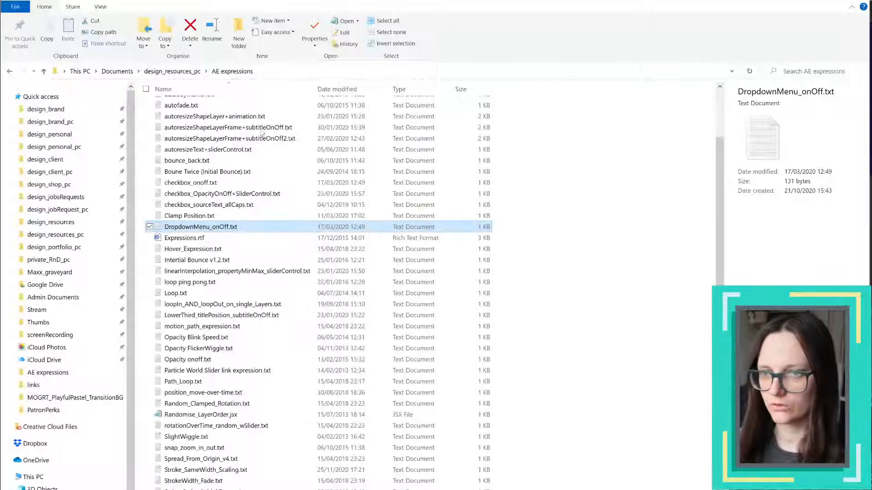
scroll(317, 327, up, 2)
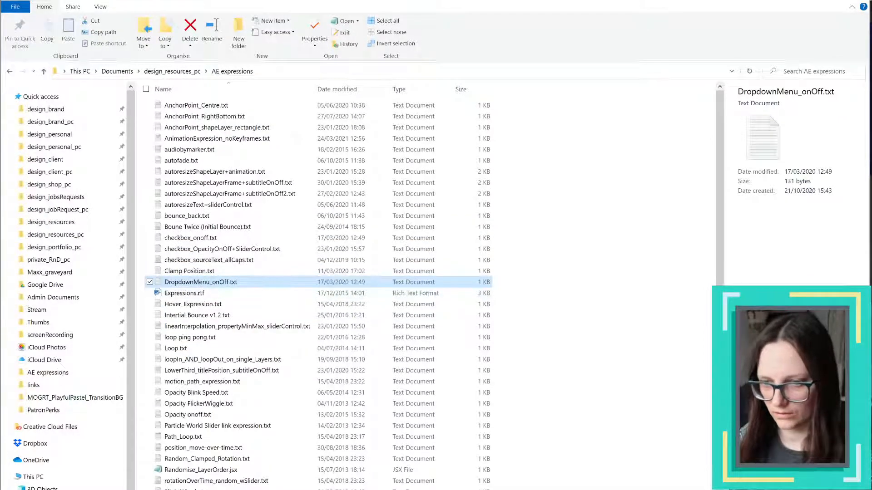
double_click(204, 489)
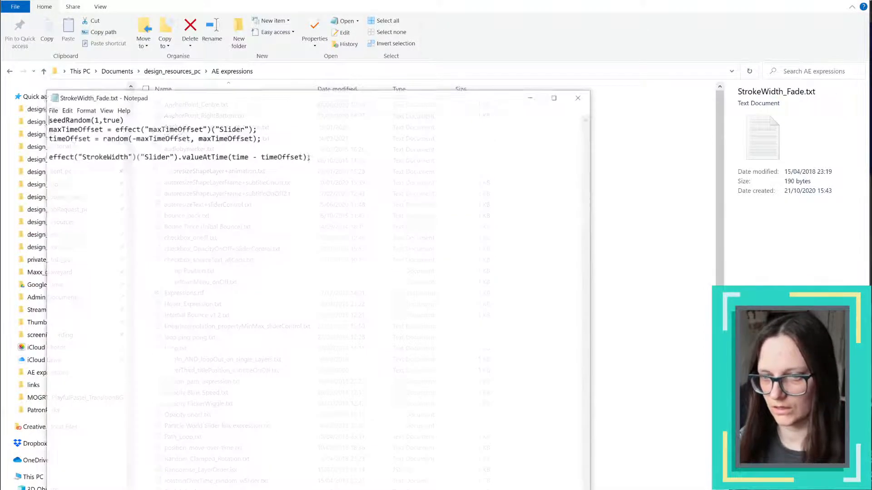
click(579, 96)
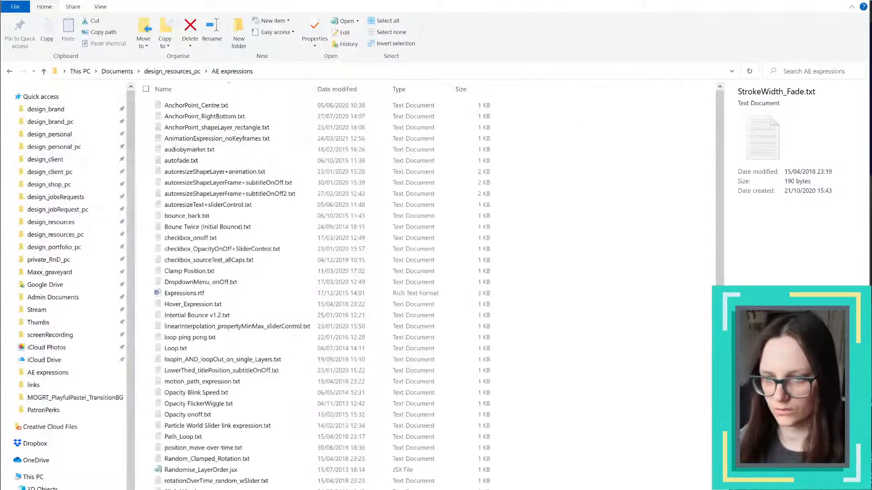
- Copy the whole expression from Stroke_SameWidth_Scaling.txt and minimize the text file
double_click(204, 489)
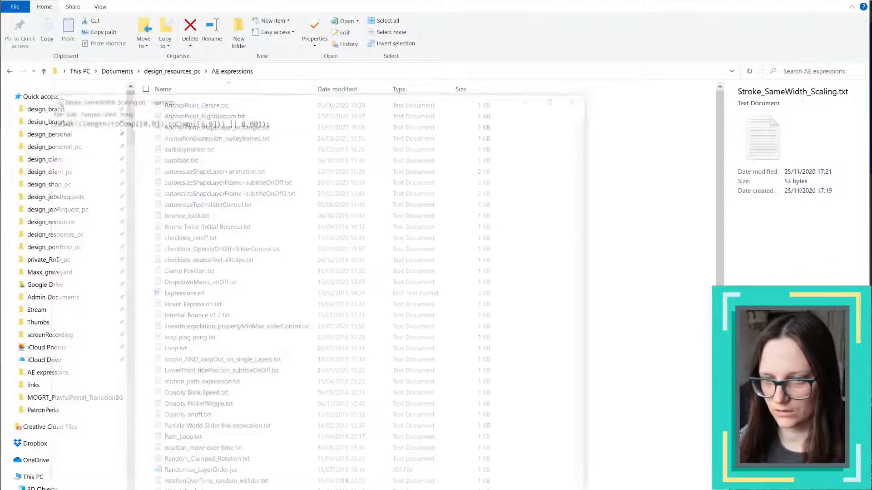
double_click(254, 119)
click(270, 119)
key(ctrl+a)
key(ctrl+c)
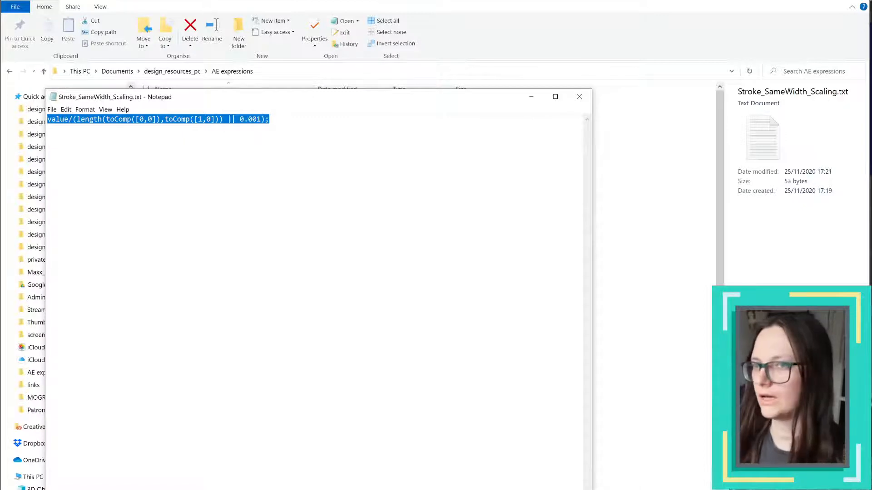
drag(224, 97, 310, 78)
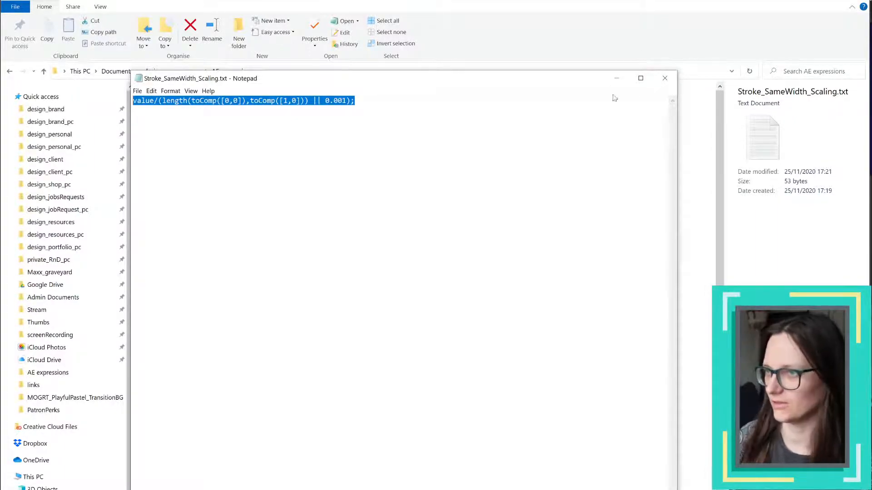
click(617, 80)
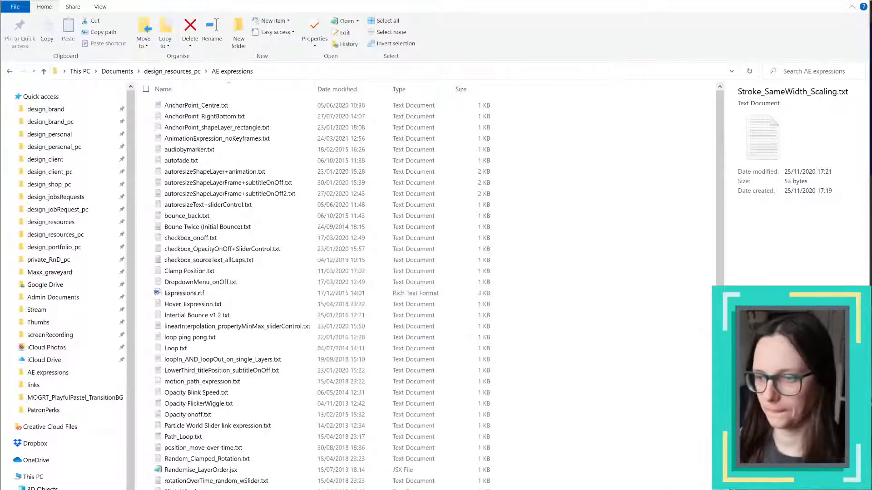
- Switch back to After Effects and apply value/(length(toComp([0,0]),toComp([1,0])) || 0.001); to item_arrow3's Group 1 Stroke Width
key(alt+Tab)
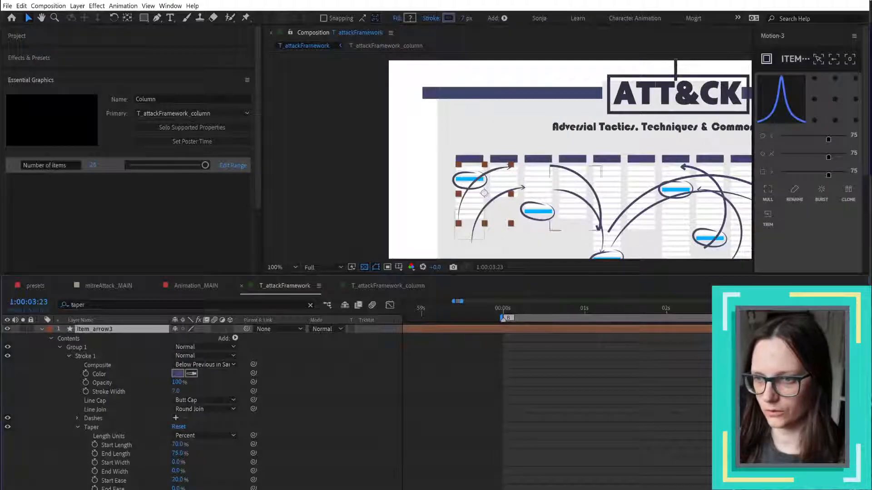
alt+click(85, 393)
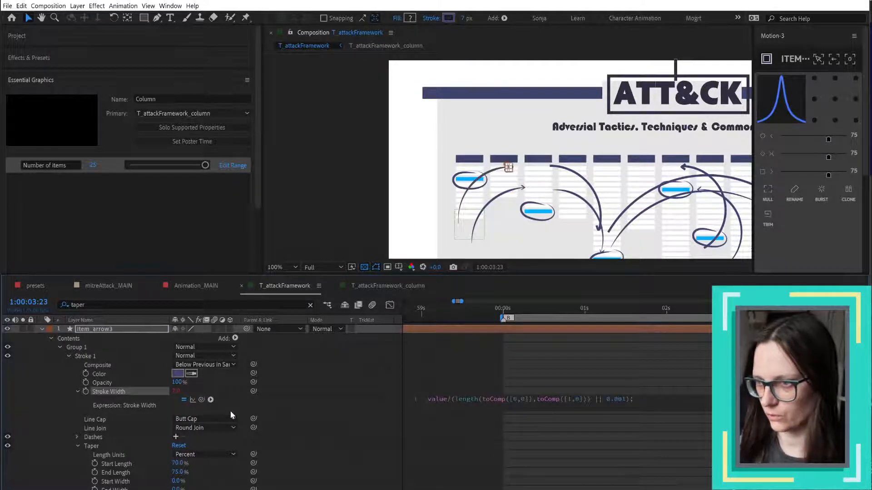
key(ctrl+v)
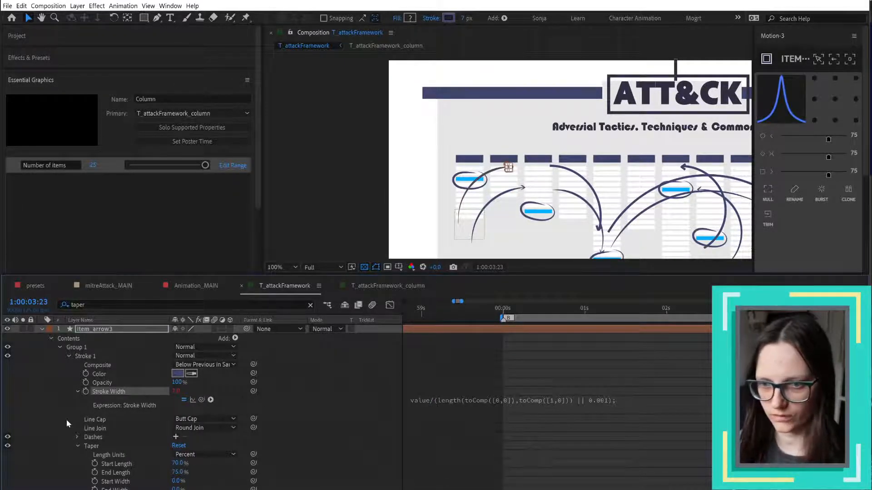
- Apply the same stroke-scaling expression to the Stroke Width of Stroke 1 in item_arrow3's Group 2
scroll(66, 420, down, 4)
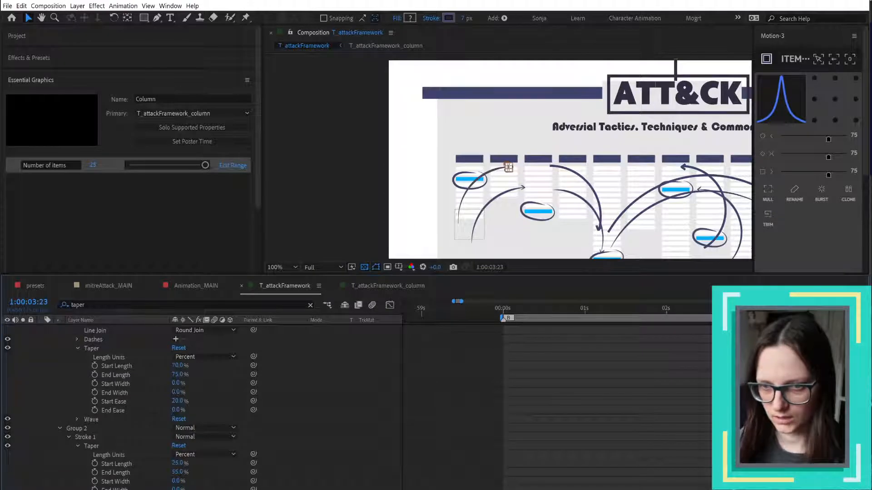
click(69, 436)
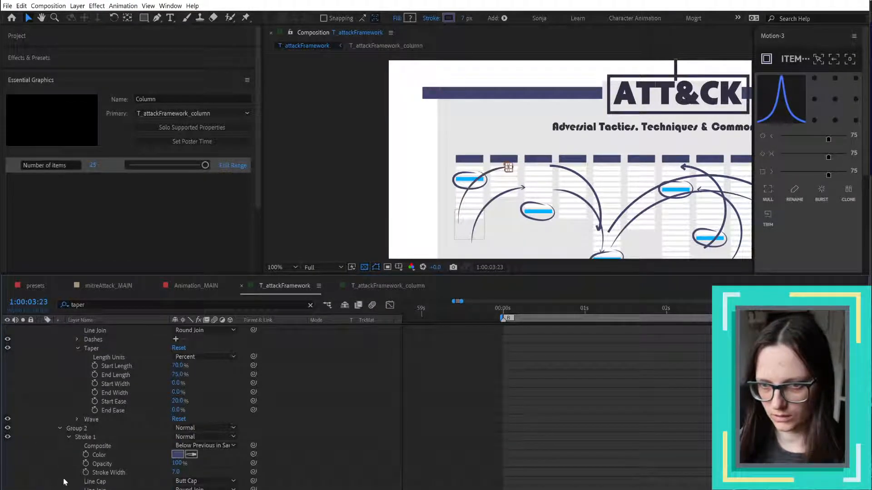
alt+click(86, 473)
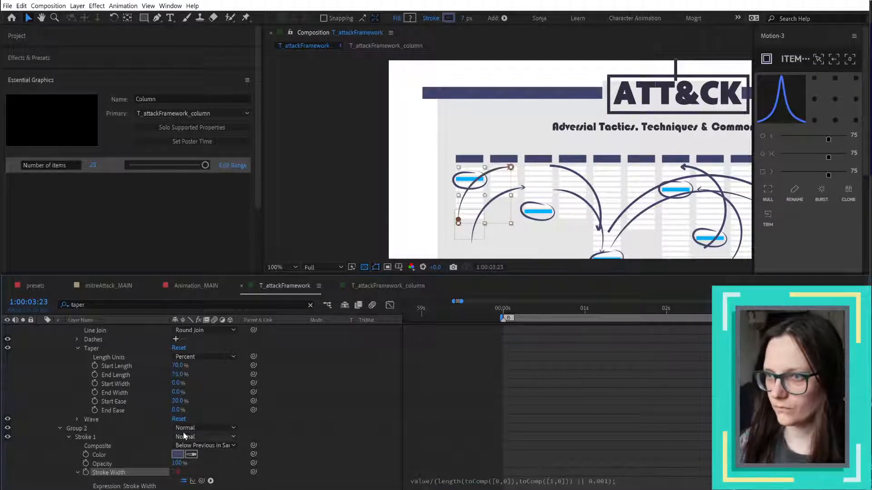
click(348, 377)
- Select all layers sharing item_arrow3's label colour and filter the timeline by "stroke width"
scroll(327, 372, up, 5)
click(50, 330)
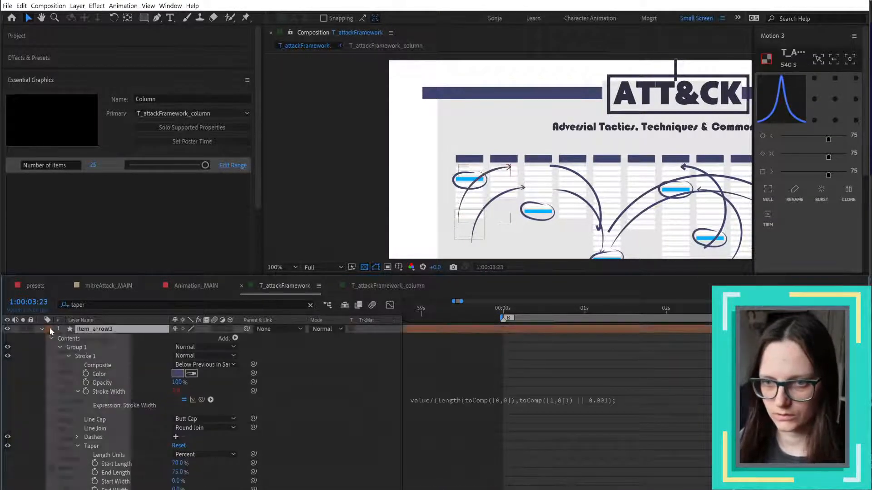
click(92, 340)
click(113, 305)
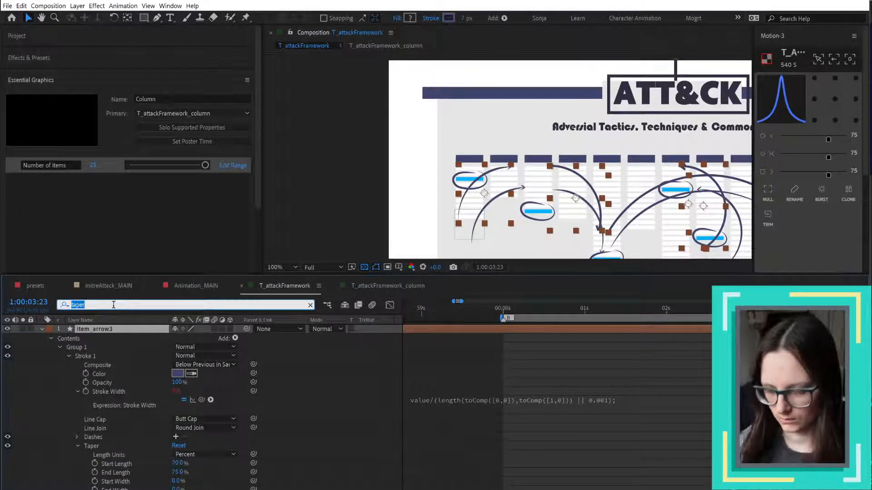
text(stroke width)
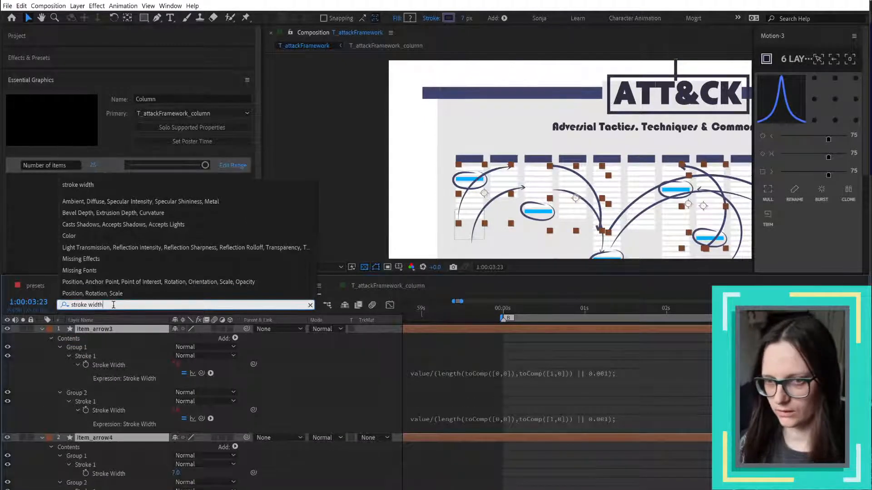
key(Return)
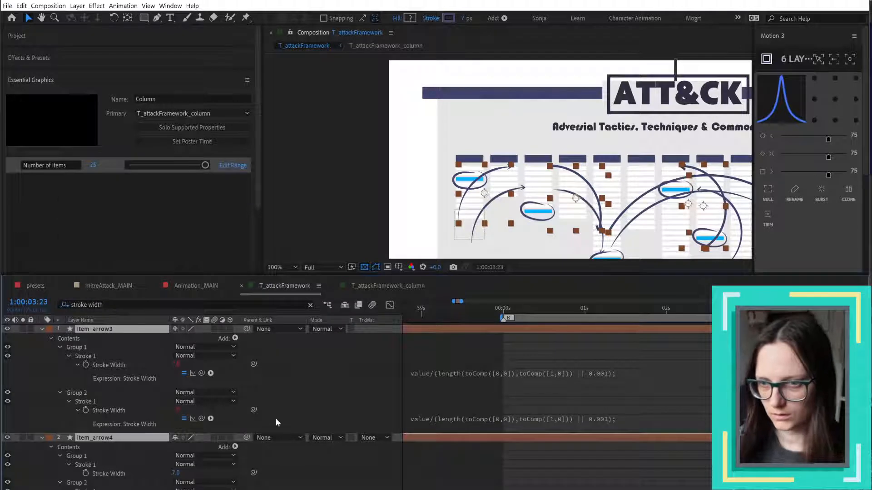
- Try to select the Stroke Width properties of item_arrow4, item_arrow5 and item_arrow6 together
click(109, 473)
scroll(136, 472, down, 2)
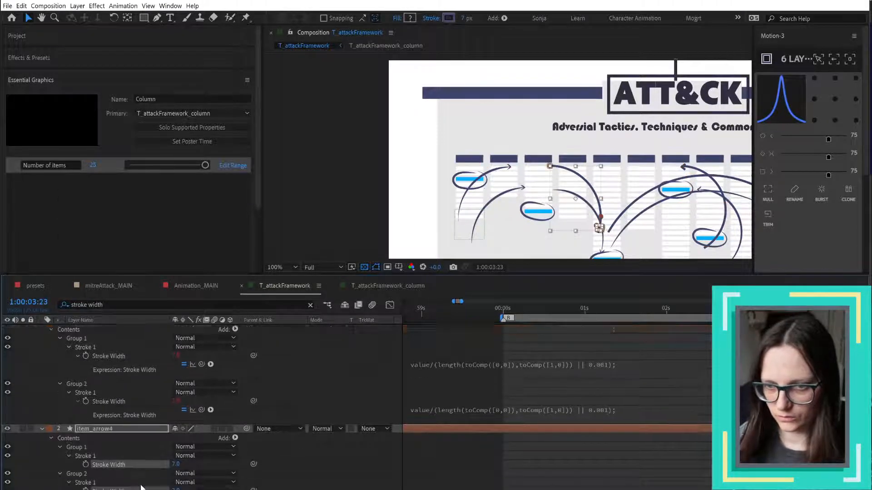
ctrl+click(109, 447)
ctrl+click(109, 488)
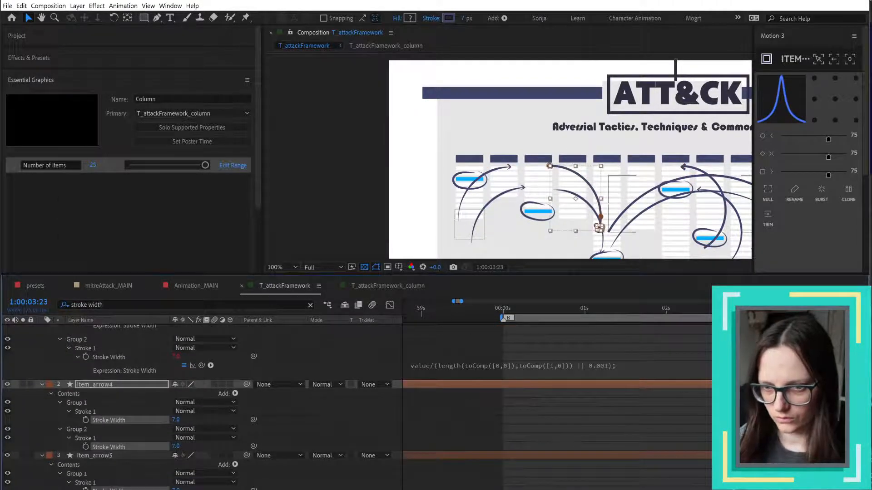
scroll(159, 468, down, 2)
ctrl+click(158, 467)
scroll(159, 467, down, 2)
ctrl+click(118, 465)
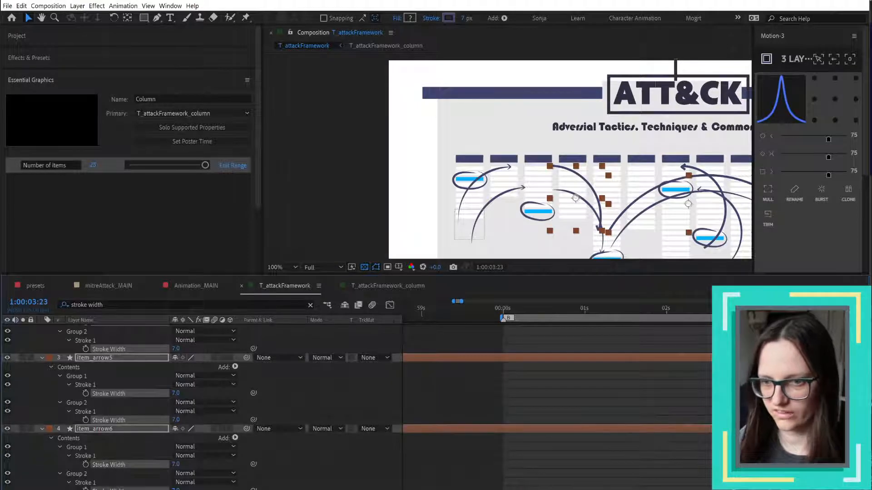
- Try to select both Stroke Width properties of item_arrow7, and the Group 1 Stroke Width of item_arrow3
click(706, 249)
scroll(109, 472, down, 2)
click(109, 483)
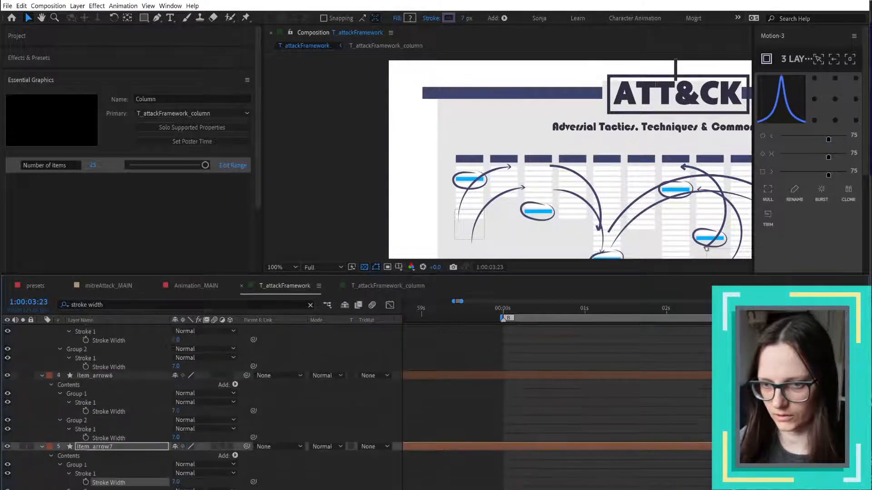
scroll(109, 477, down, 2)
ctrl+click(109, 465)
ctrl+click(109, 473)
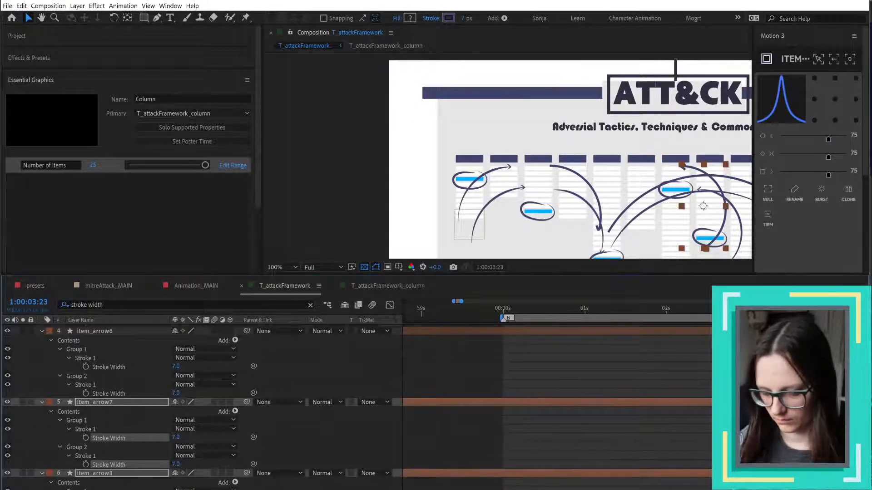
scroll(141, 485, up, 5)
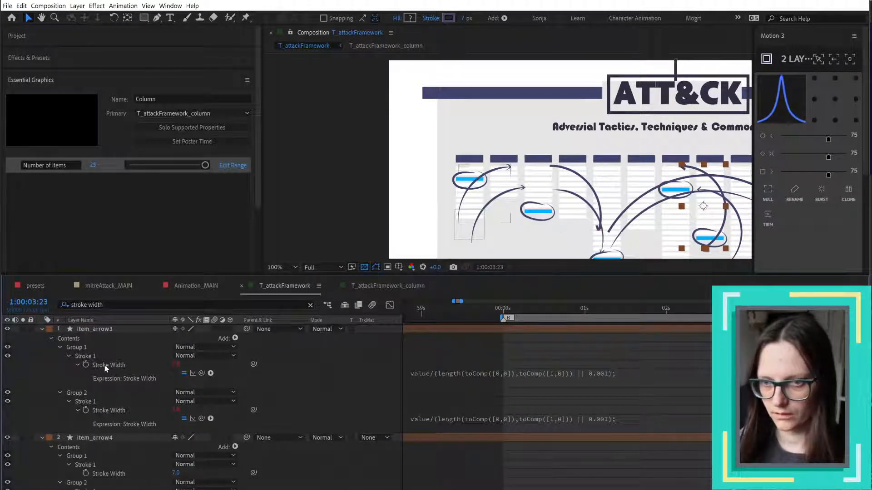
click(109, 365)
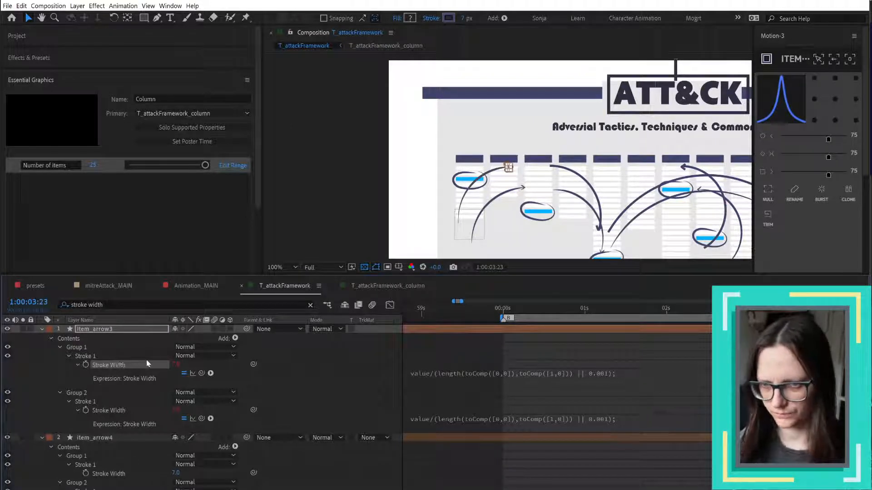
- Reselect all layers with item_arrow3's label colour and filter the timeline by "taper"
click(130, 305)
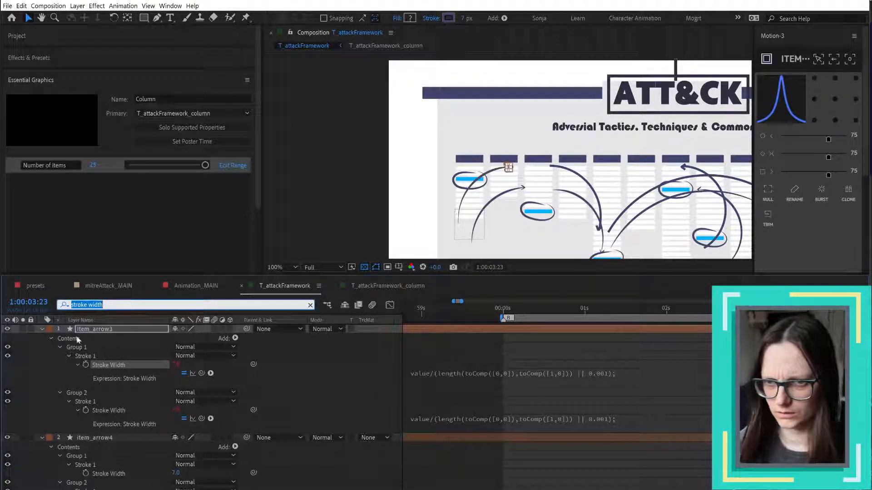
click(47, 329)
click(84, 338)
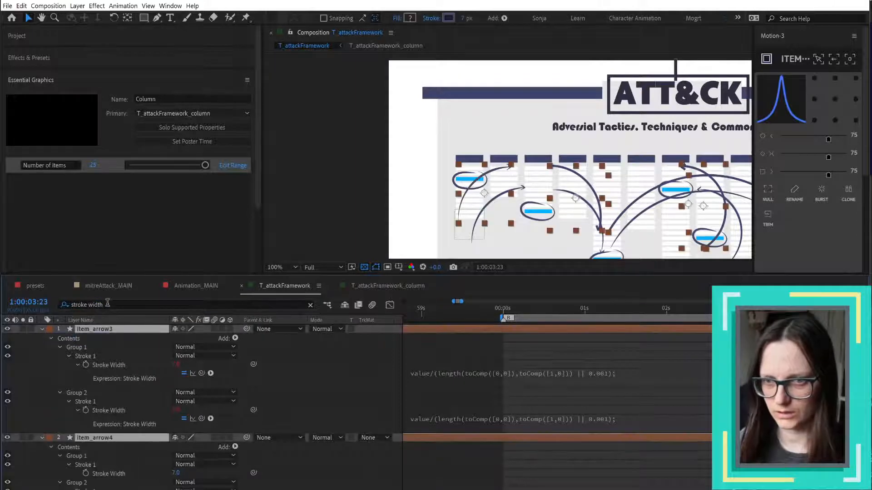
click(108, 304)
text(tape)
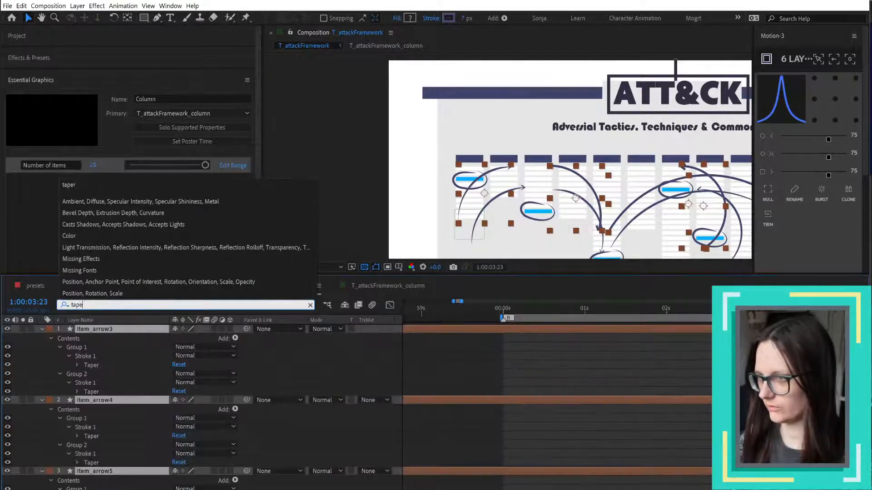
text(r)
- Examine which arrow parts in the composition belong to the Taper groups of item_arrow3 through item_arrow6
click(91, 366)
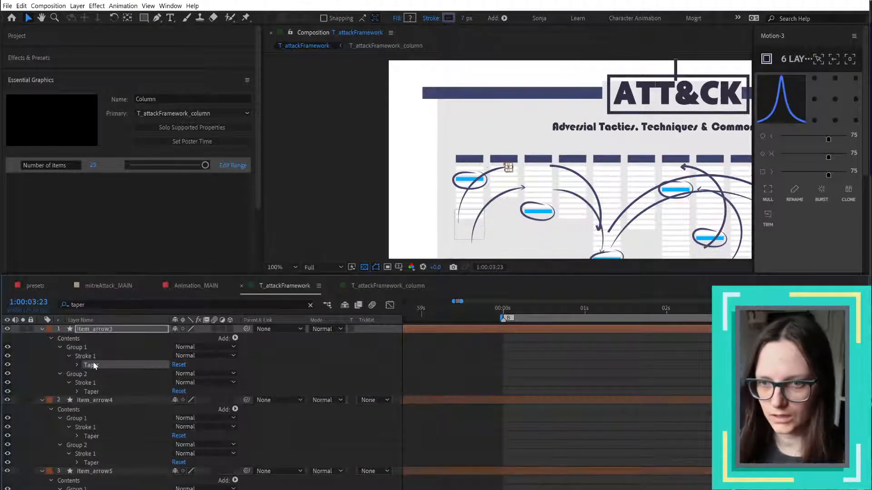
click(91, 436)
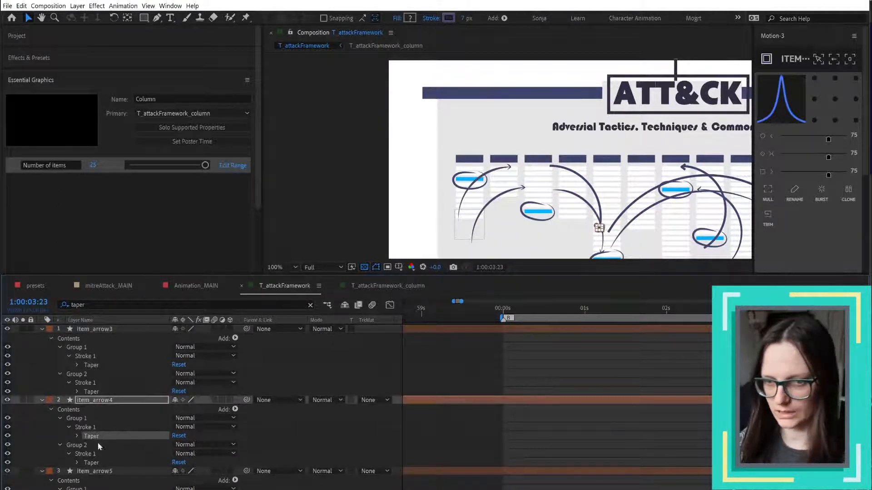
click(95, 489)
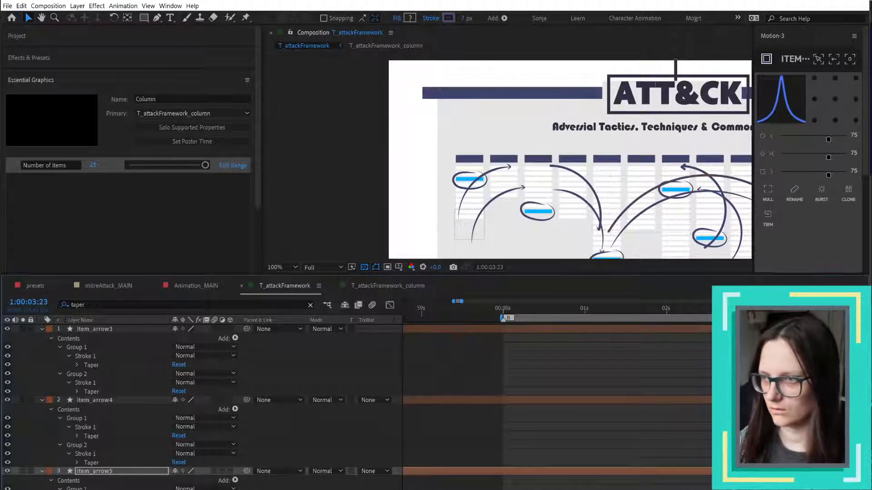
key(space)
drag(617, 191, 493, 157)
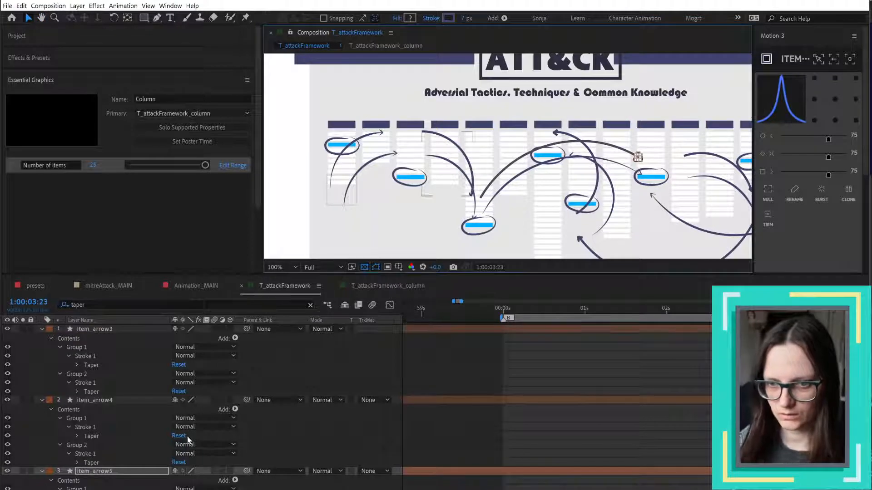
scroll(138, 482, down, 5)
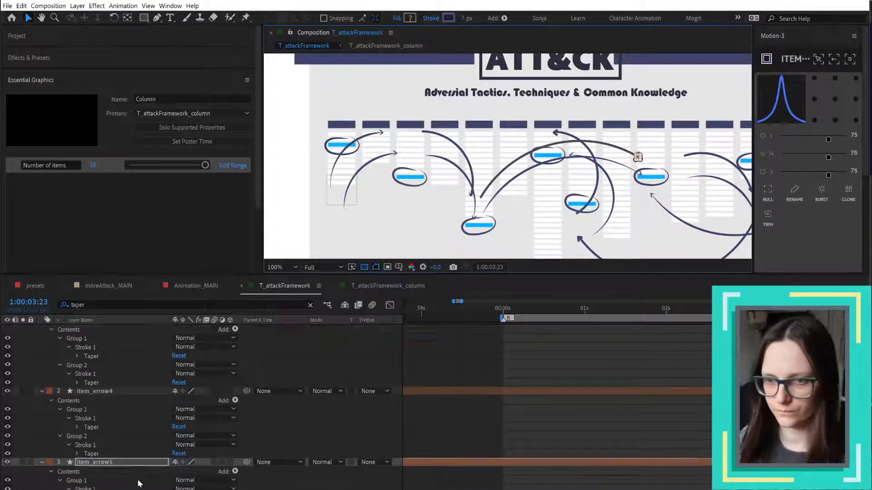
click(109, 489)
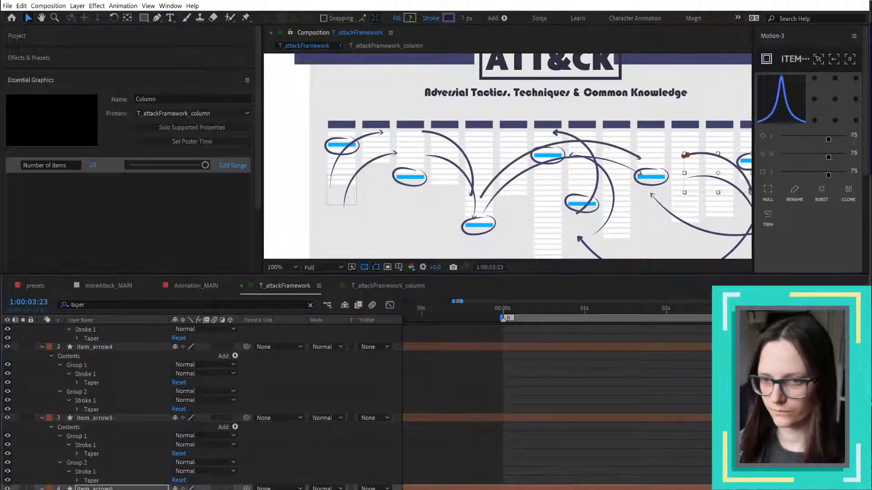
click(77, 489)
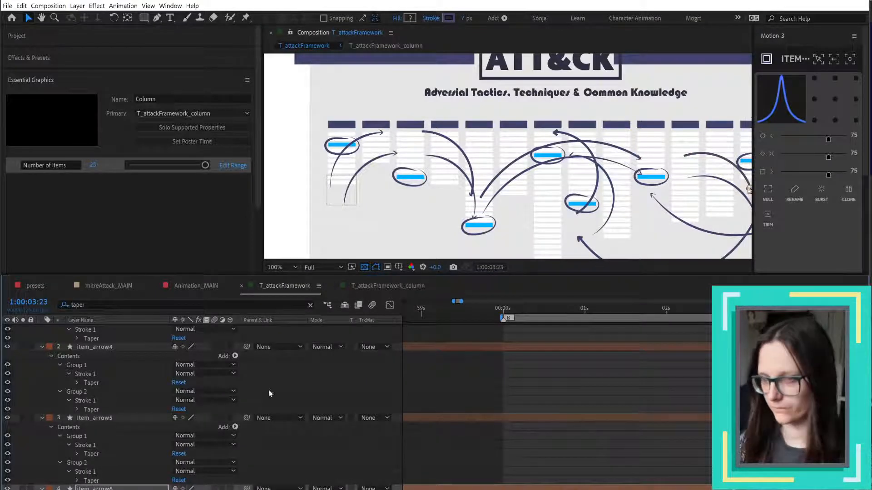
- Examine which arrow parts in the composition belong to the Taper groups of item_arrow5 through item_arrow8
key(shift+minus)
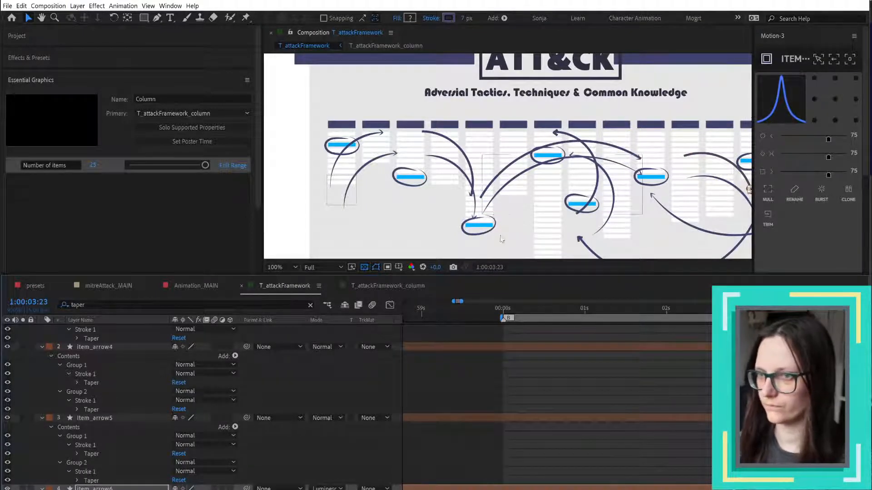
click(323, 444)
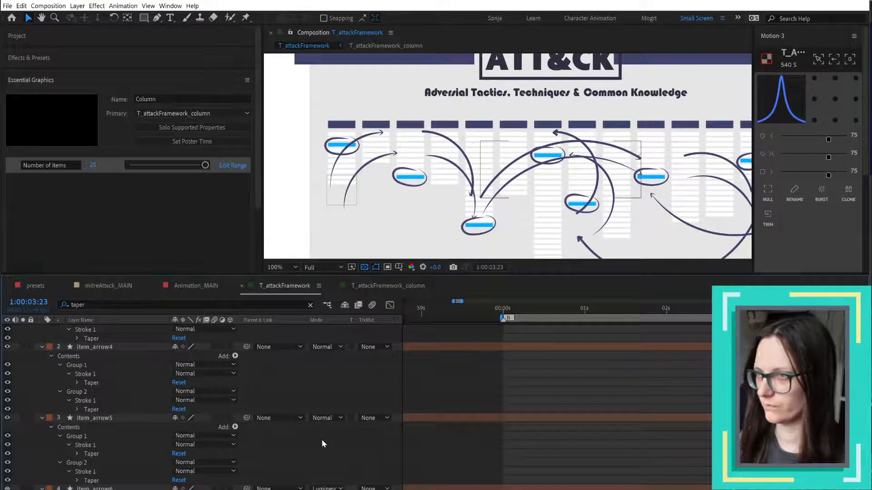
key(shift+slash)
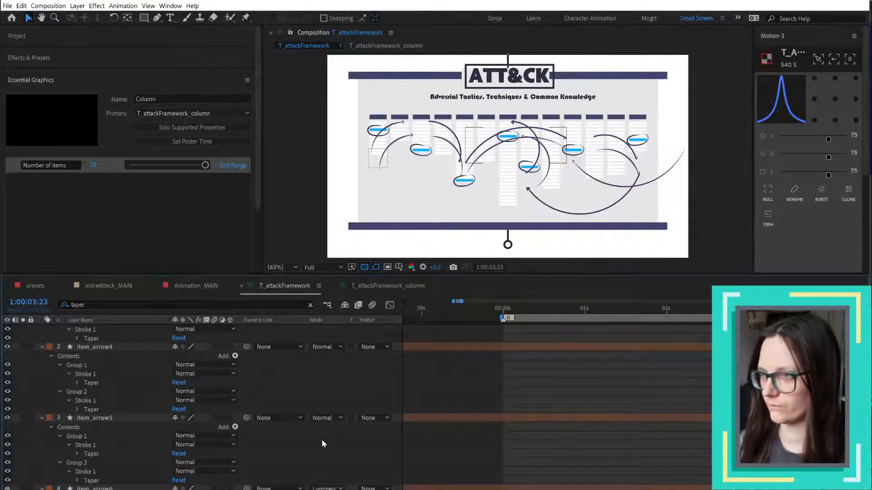
click(92, 458)
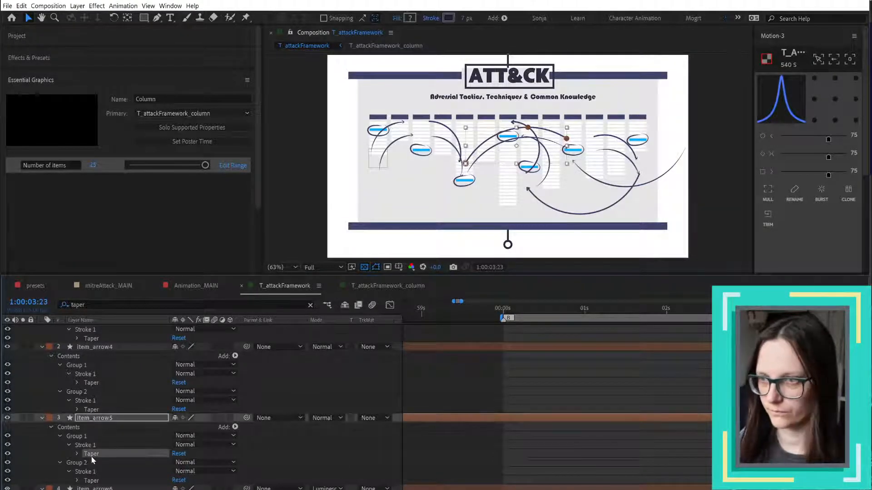
click(92, 480)
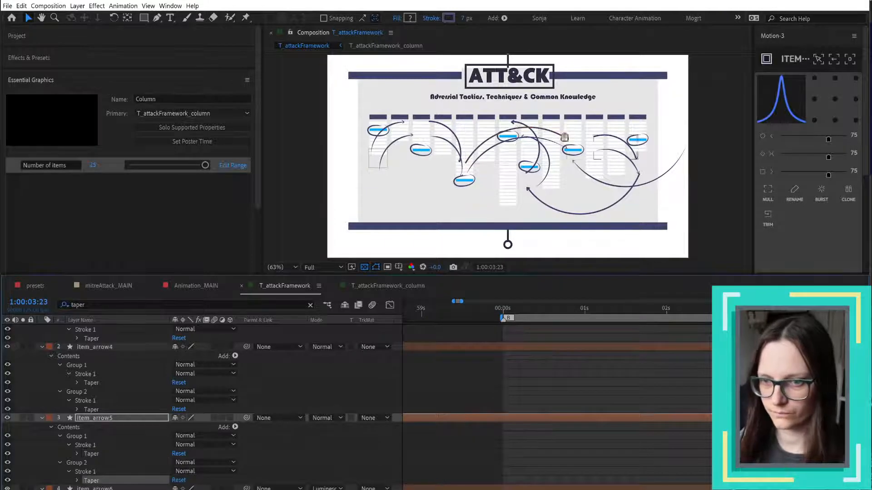
click(594, 137)
click(92, 489)
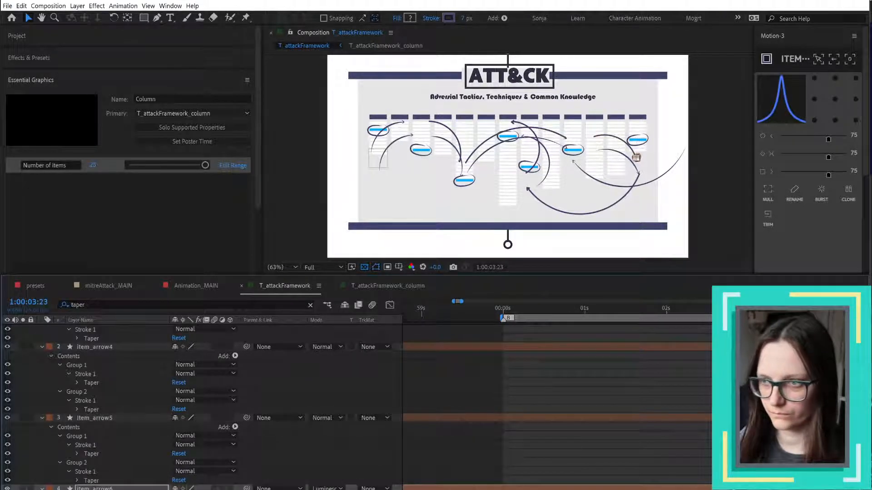
scroll(93, 472, down, 2)
click(91, 472)
click(91, 489)
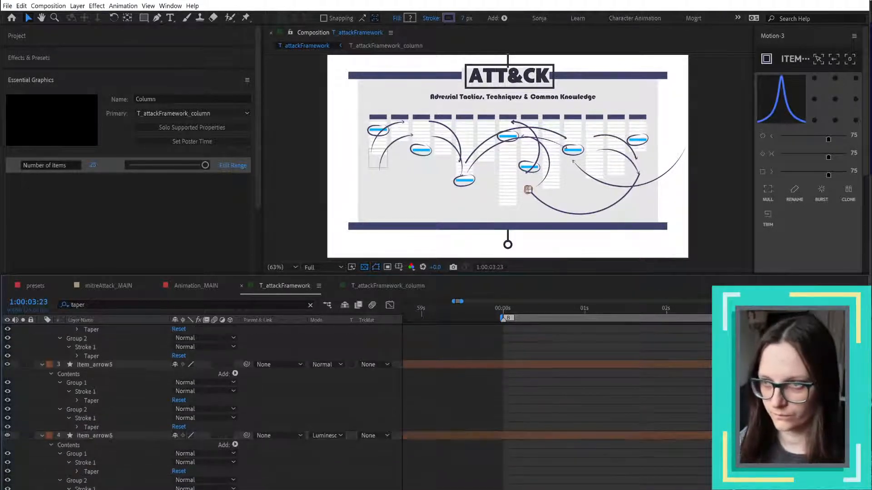
scroll(91, 489, down, 2)
click(91, 489)
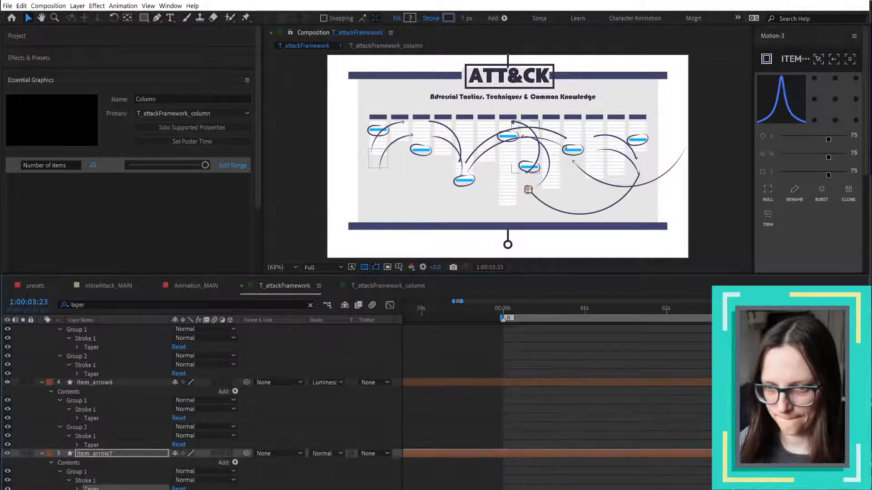
click(91, 489)
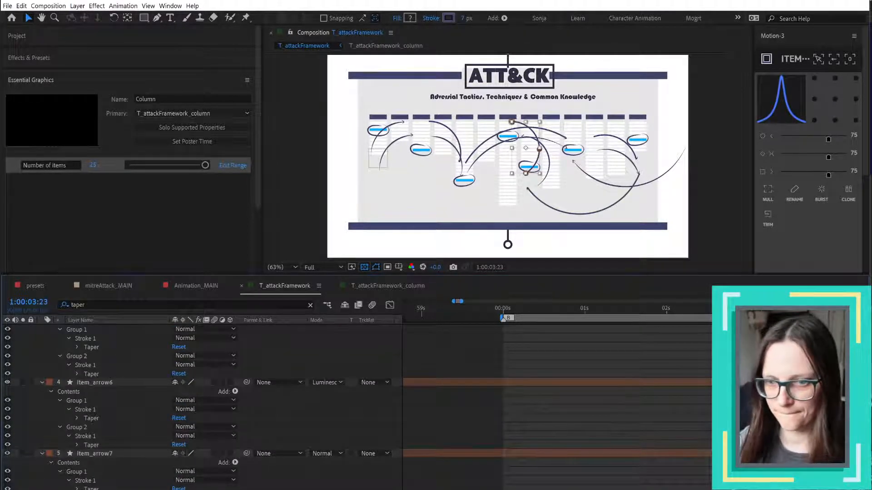
click(92, 489)
scroll(91, 489, down, 2)
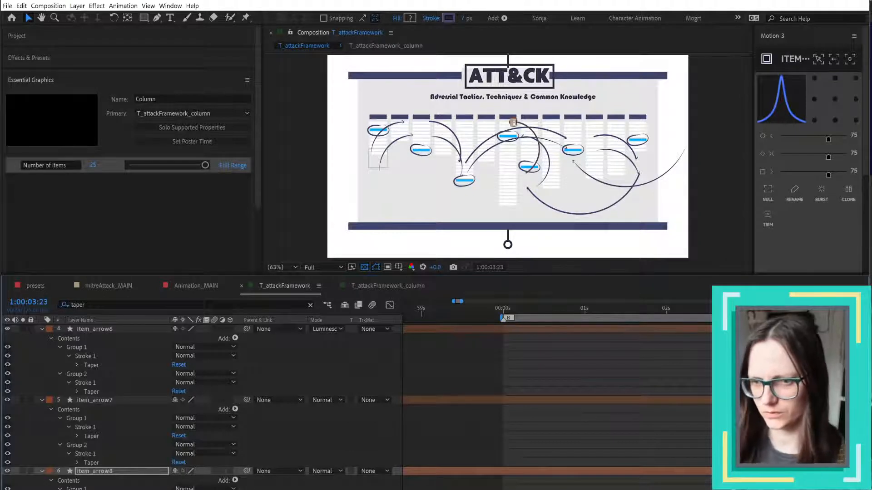
- Nudge item_arrow8's arrowhead slightly up and to the left so it lines up with the end of its curved line
scroll(532, 123, up, 2)
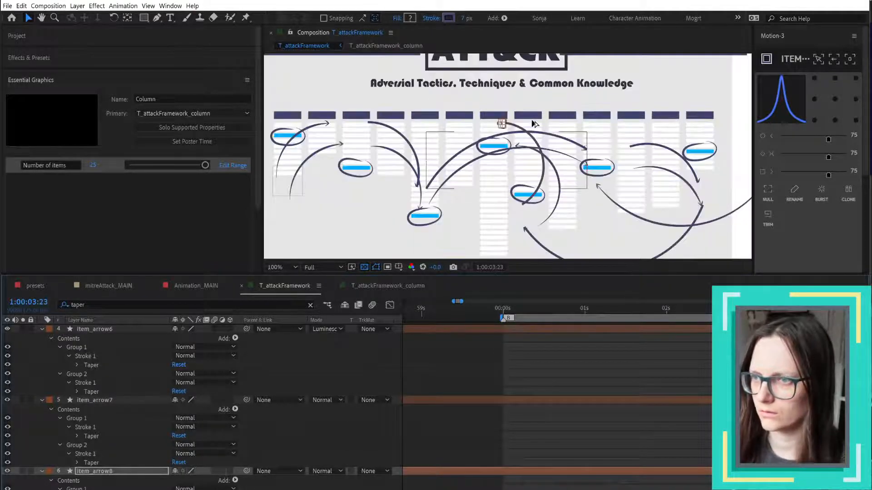
scroll(533, 122, up, 2)
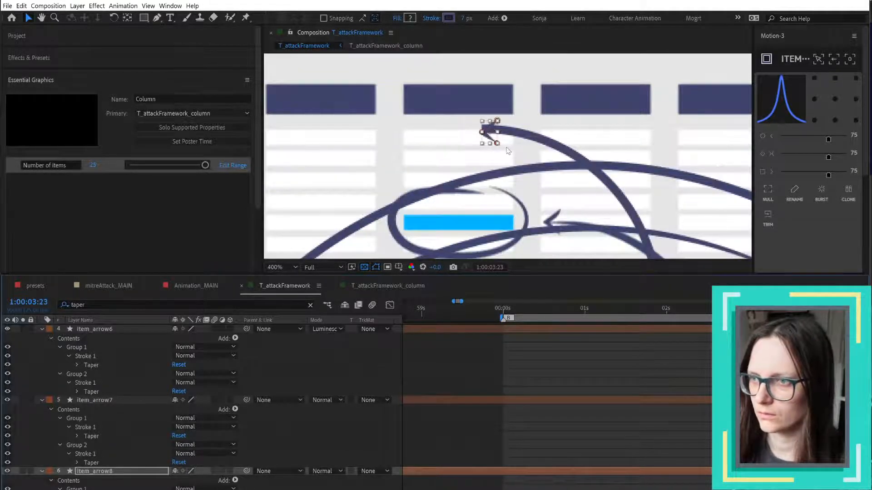
key(Up)
key(Up)
key(Up)
key(Up)
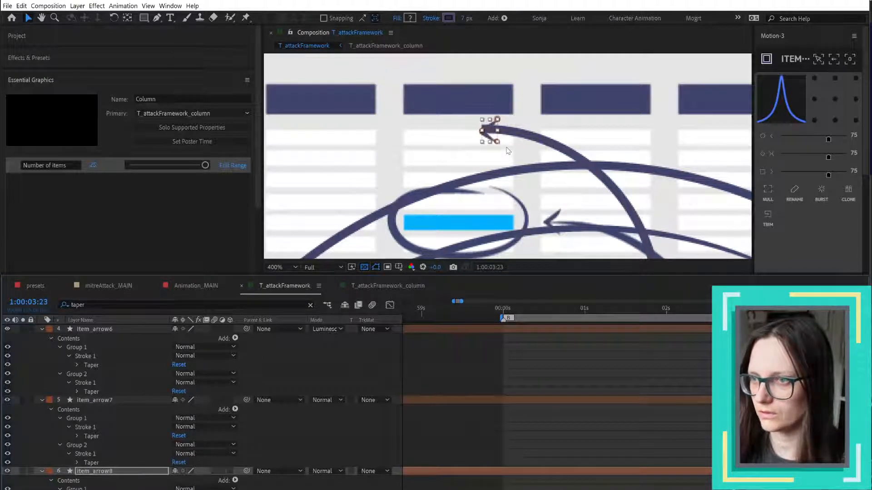
key(Left)
key(Left)
key(Left)
key(Left)
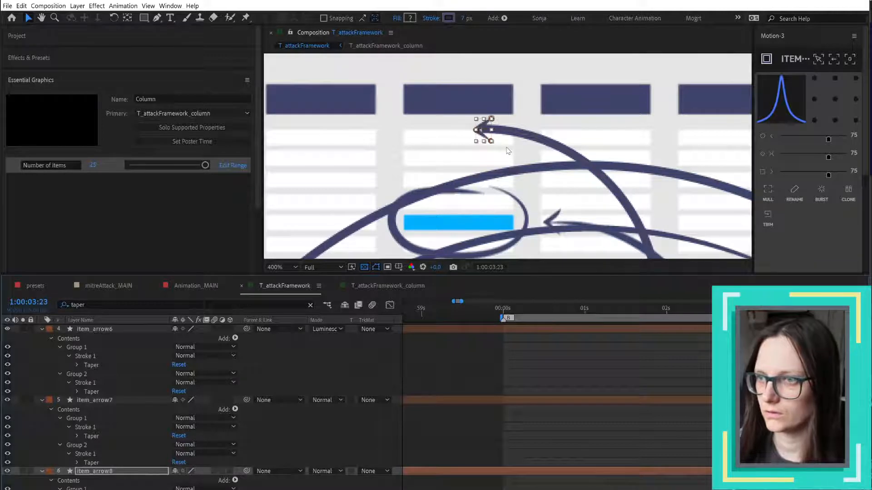
key(Right)
key(Right)
key(Up)
key(Up)
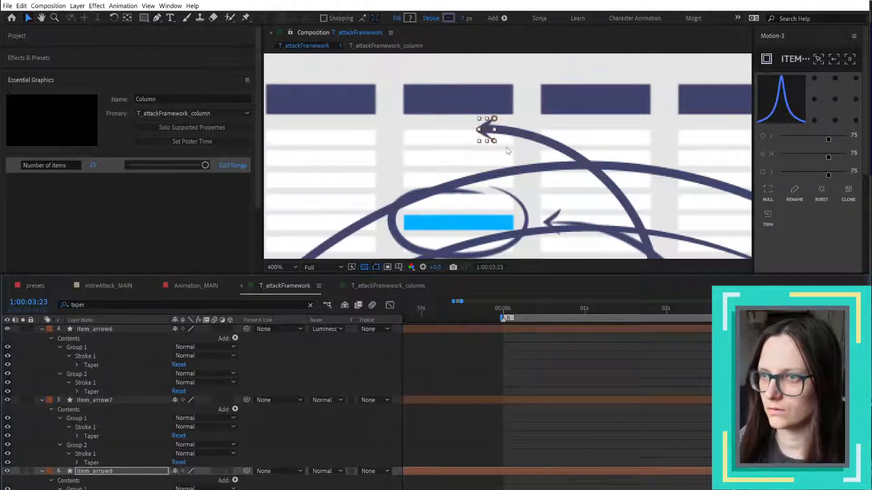
scroll(615, 172, down, 1)
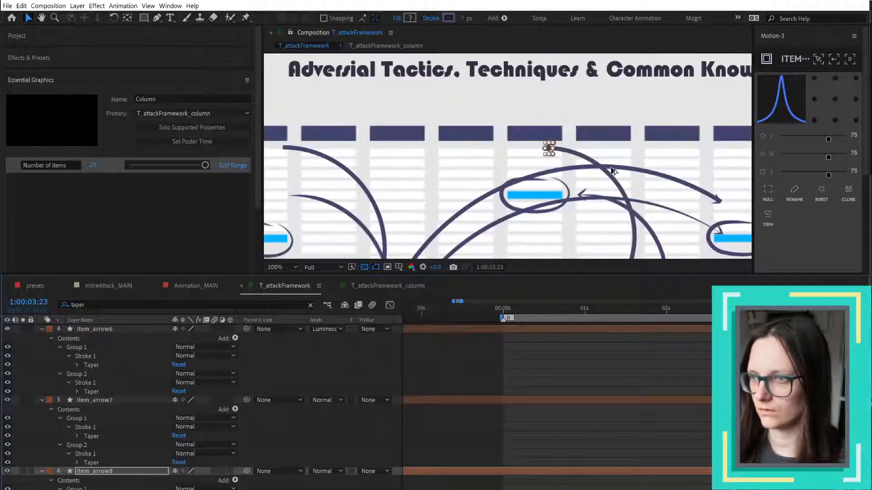
scroll(618, 170, down, 1)
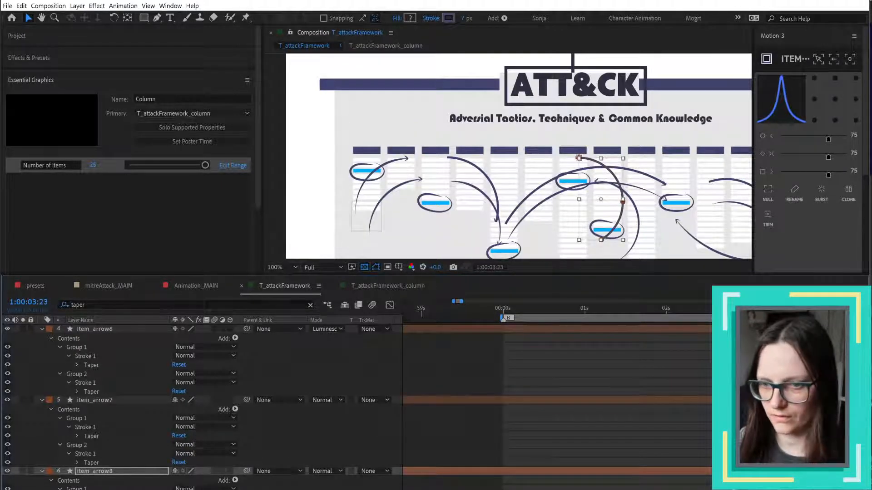
click(580, 158)
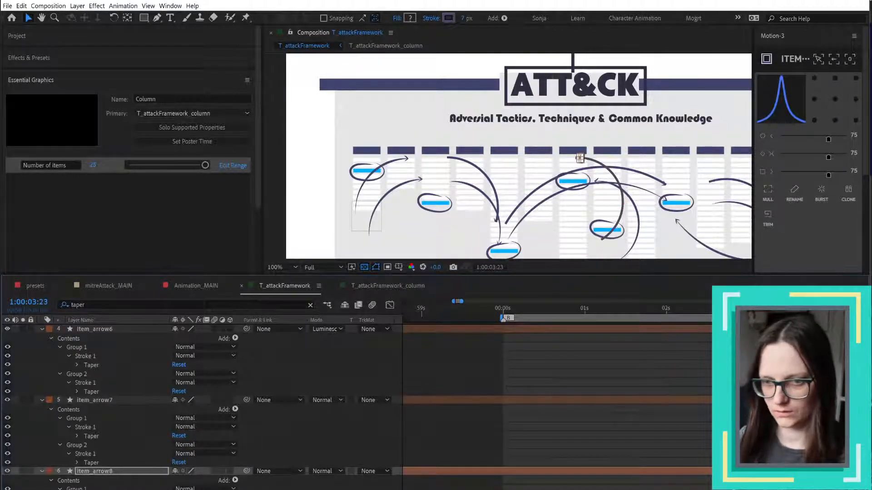
- Give the curved lines of item_arrow4 and item_arrow5 the same taper as item_arrow3's line
scroll(148, 383, up, 5)
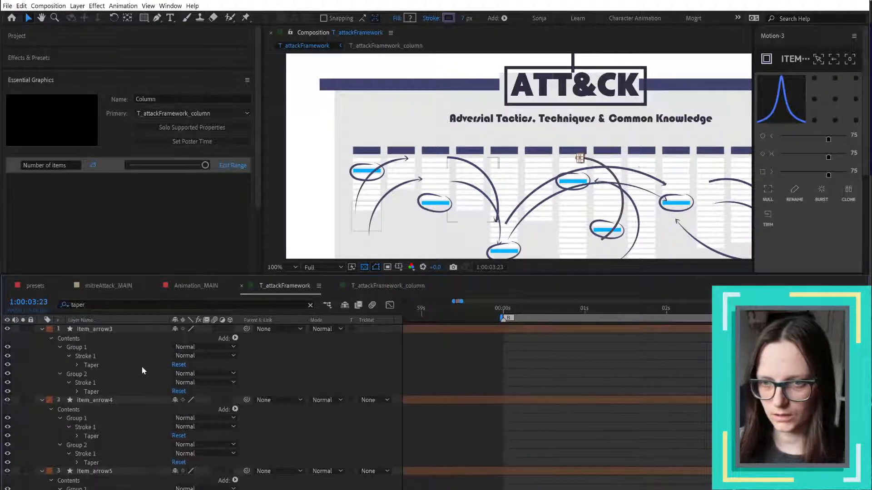
click(92, 392)
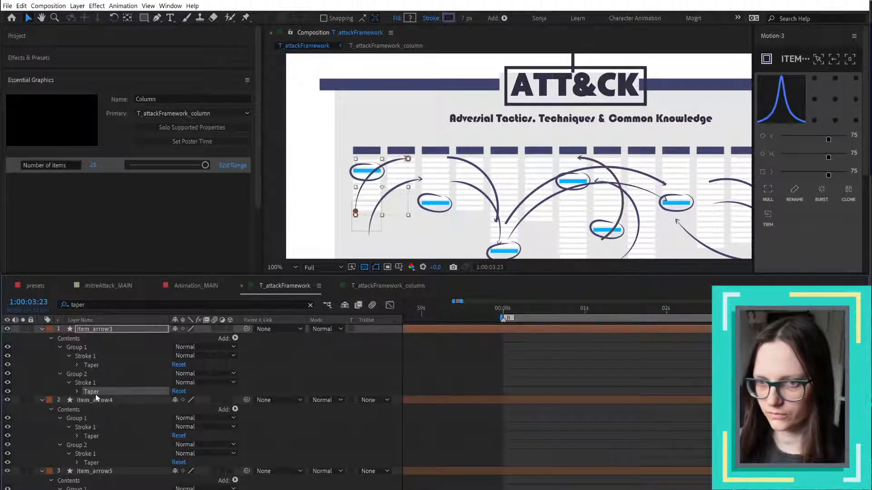
click(95, 437)
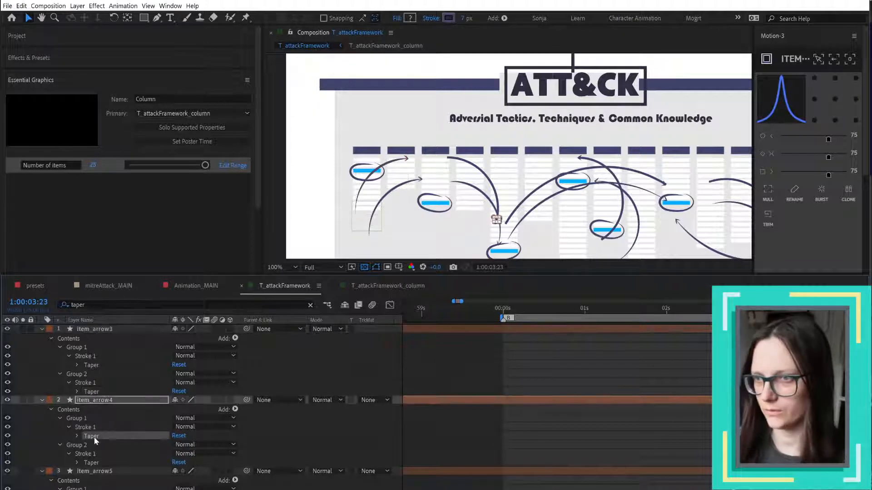
click(94, 463)
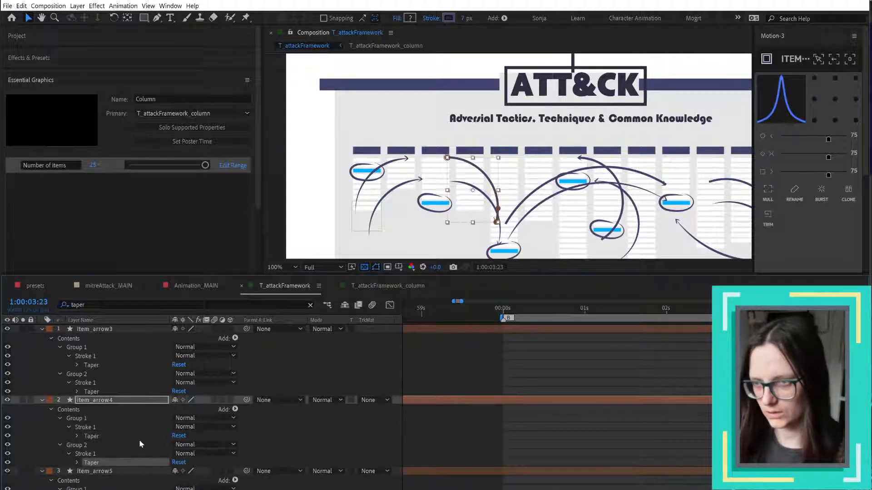
scroll(148, 423, down, 3)
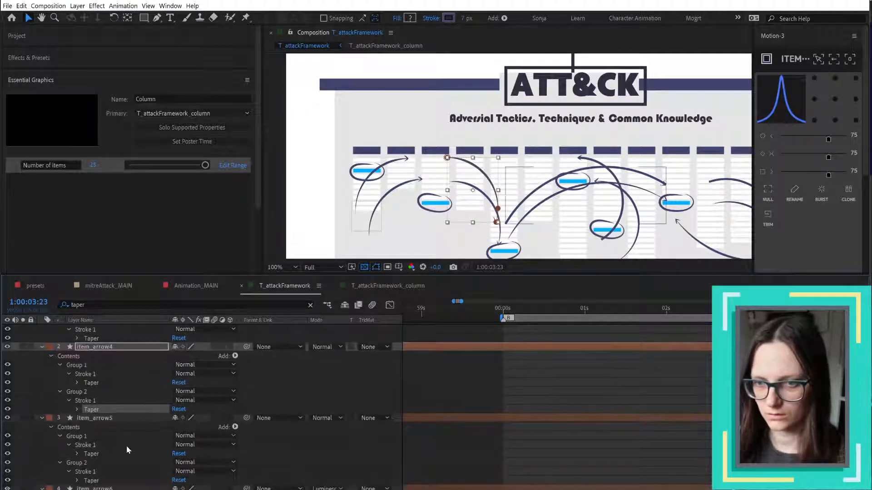
click(95, 481)
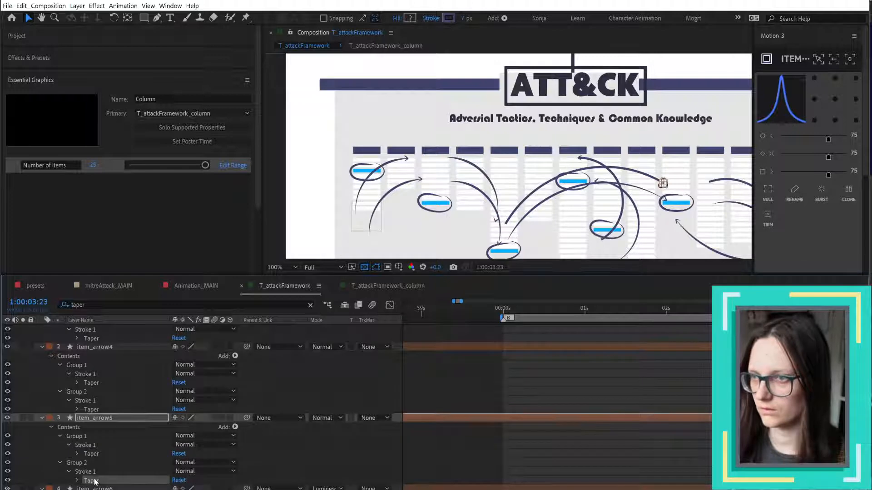
click(92, 454)
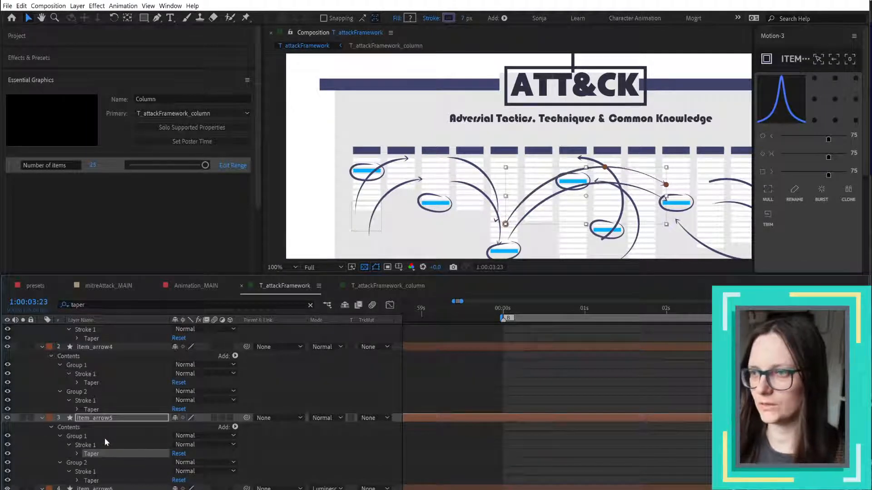
- Apply the same line taper to item_arrow6's curved line, leaving its arrowhead as it is
scroll(104, 437, up, 2)
scroll(103, 440, down, 3)
click(91, 489)
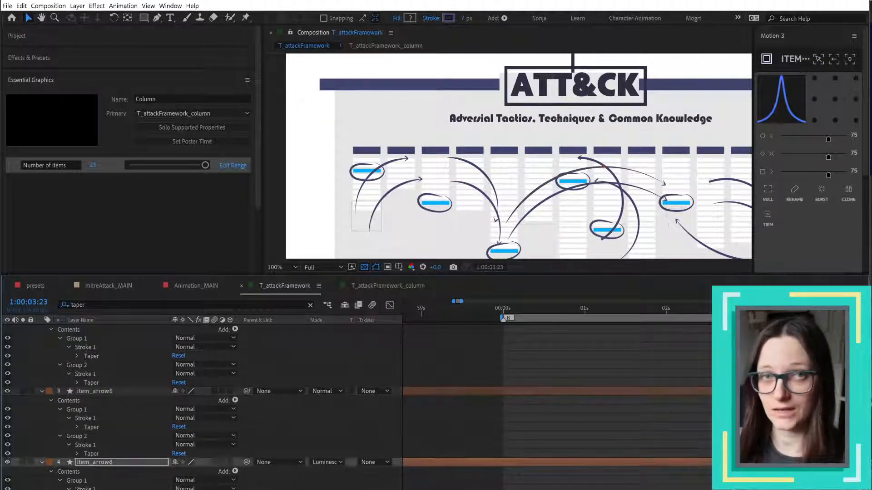
key(h)
drag(598, 182, 501, 146)
key(v)
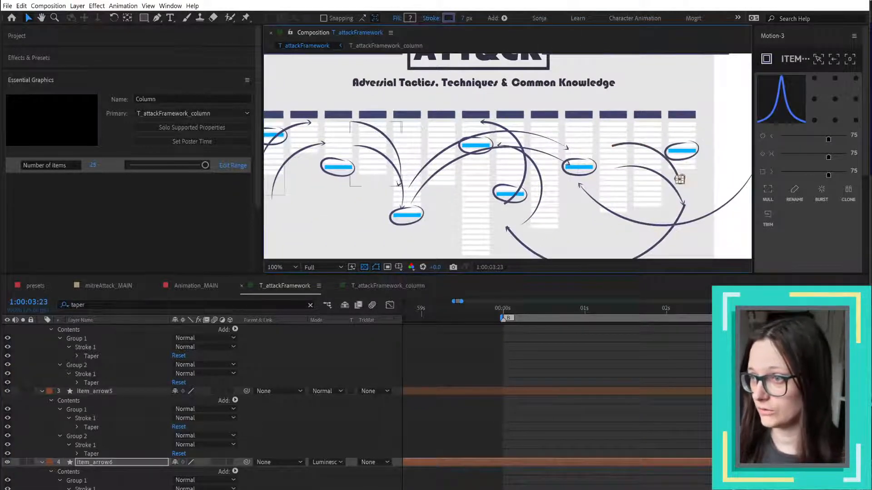
click(680, 180)
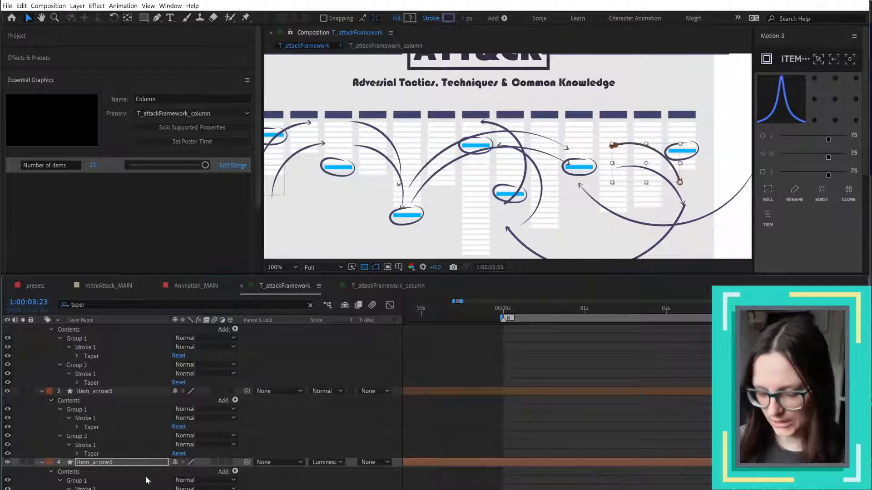
- Apply the same line taper to the curved lines of item_arrow7 and item_arrow8
scroll(156, 416, up, 5)
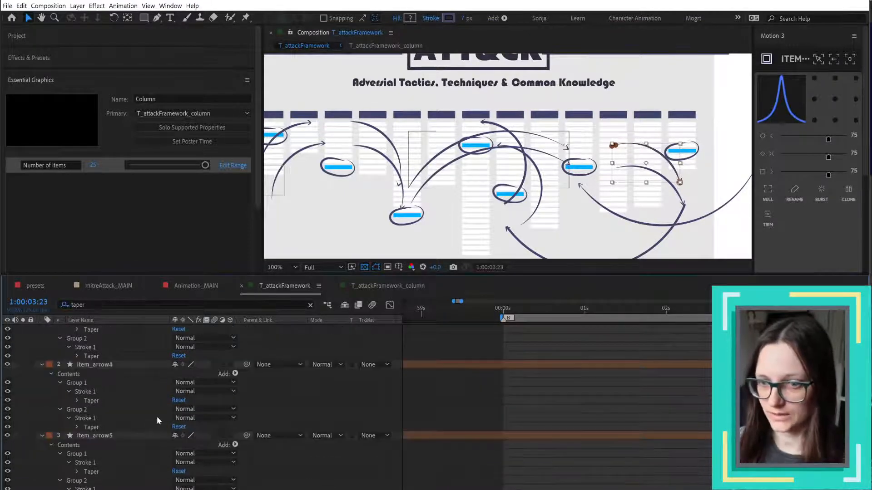
scroll(156, 416, down, 6)
scroll(154, 416, down, 6)
click(508, 230)
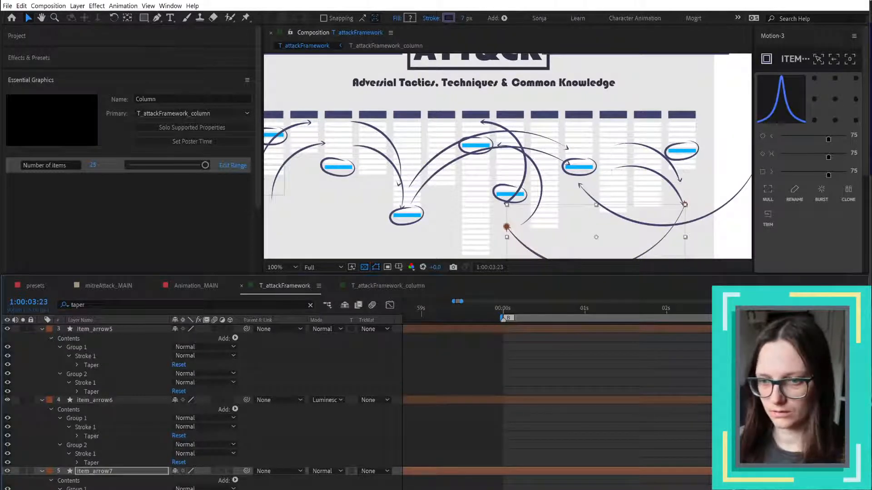
scroll(154, 416, down, 5)
click(526, 169)
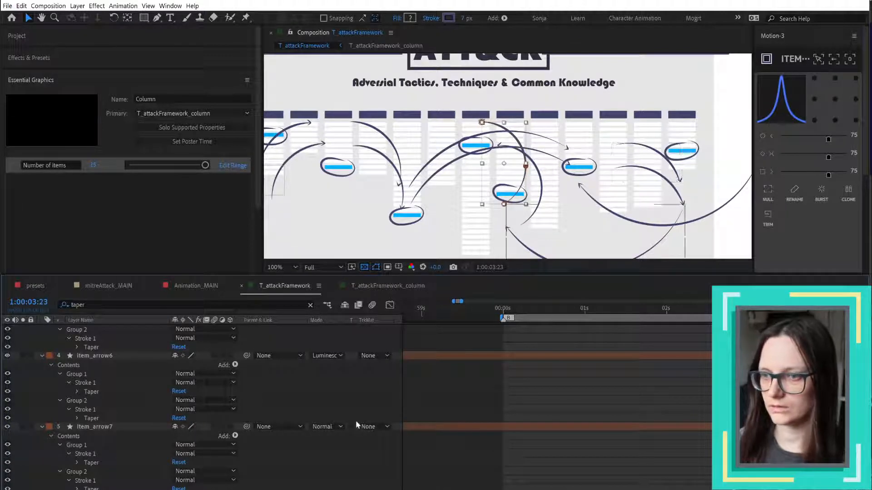
- Select the layers item_arrow3 through item_arrow8 together and clear the "taper" filter from the timeline
click(346, 392)
scroll(346, 391, up, 7)
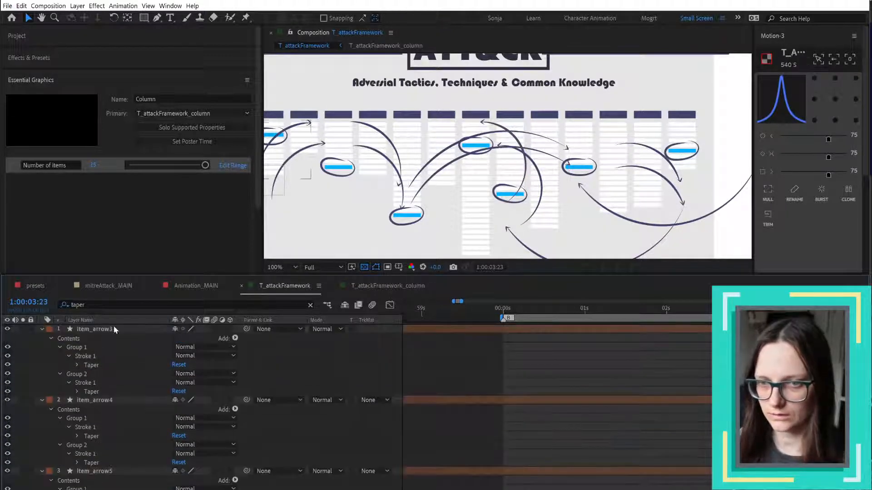
click(114, 330)
scroll(140, 394, down, 7)
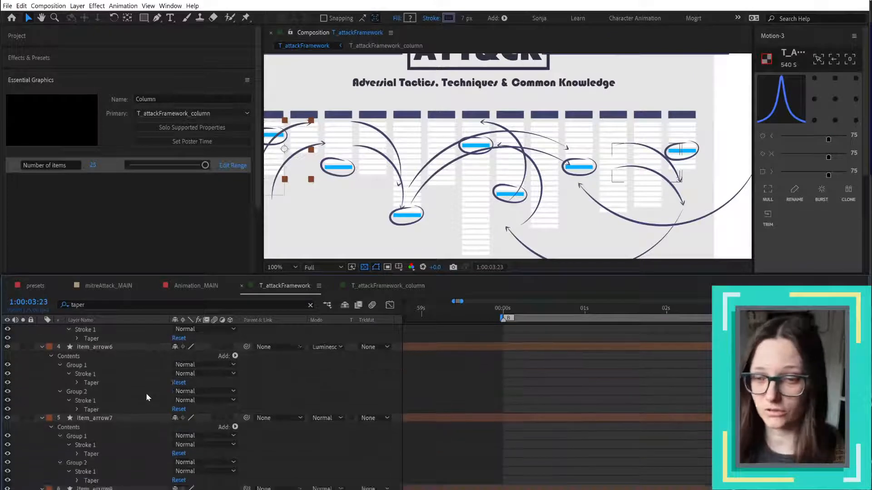
scroll(146, 394, down, 2)
shift+click(92, 445)
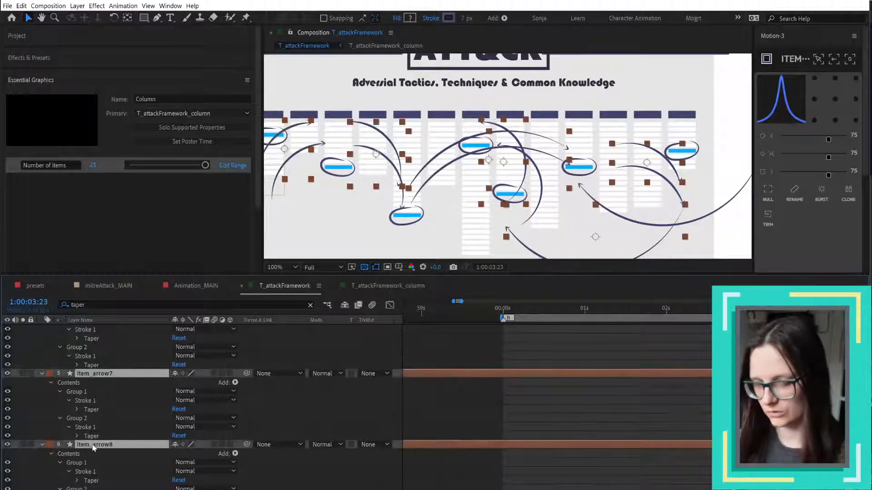
key(u)
scroll(177, 418, up, 1)
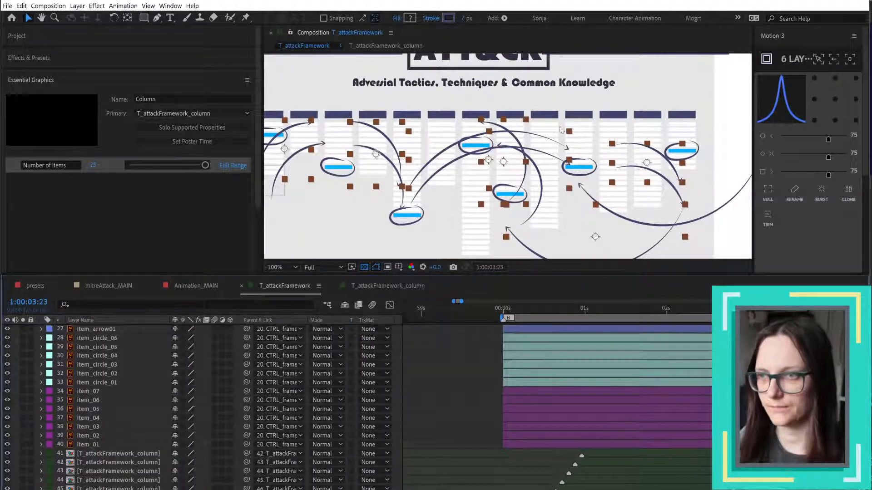
- Move the six selected arrow shapes together down onto the original artwork's arrows in the framework diagram
drag(505, 158, 551, 133)
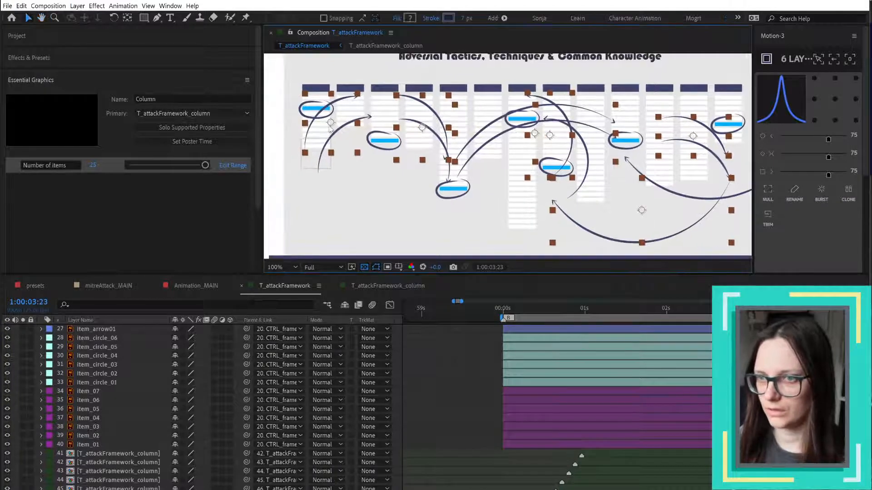
drag(333, 132, 336, 137)
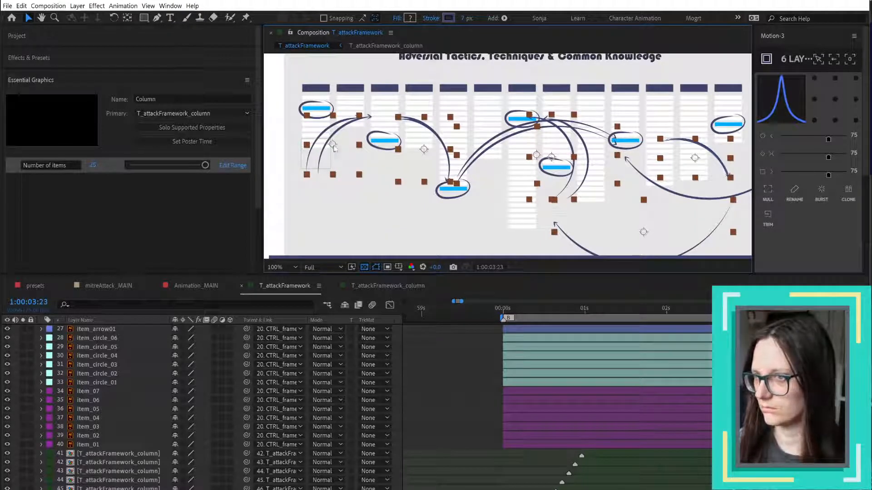
- Set the label colour of the layers item_arrow3 through item_arrow8 to Blue
scroll(515, 137, down, 2)
scroll(514, 136, up, 1)
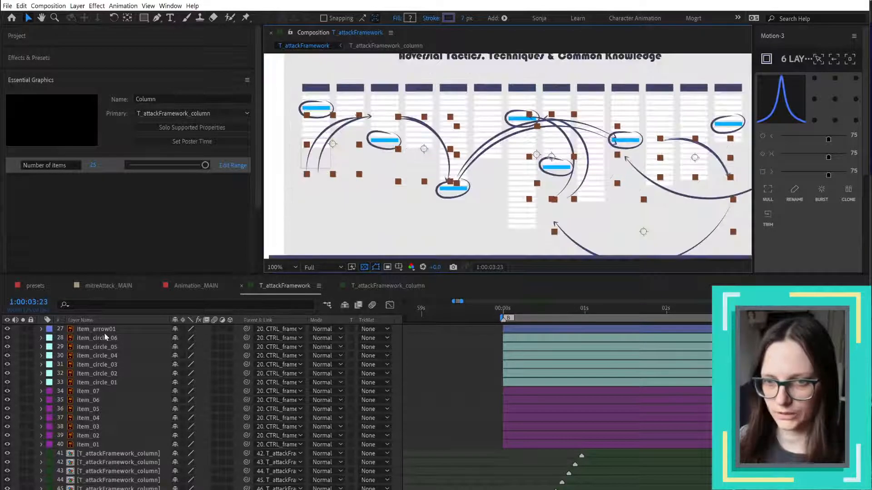
scroll(120, 395, up, 10)
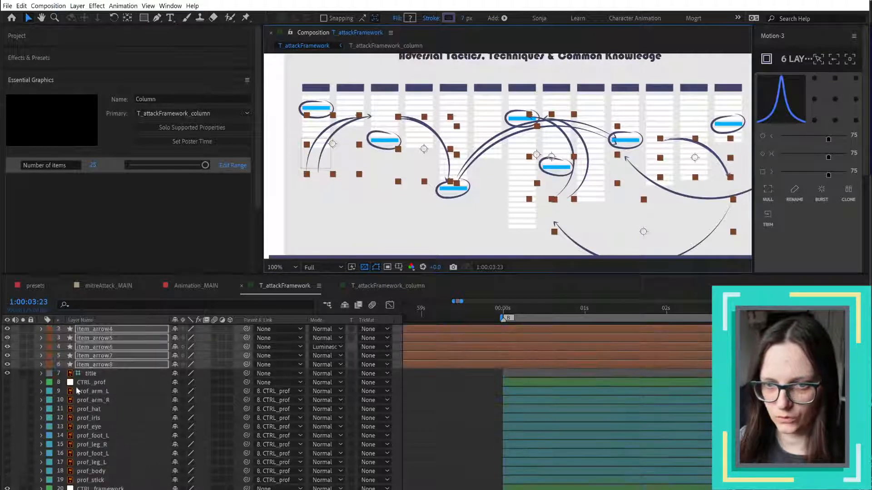
click(48, 376)
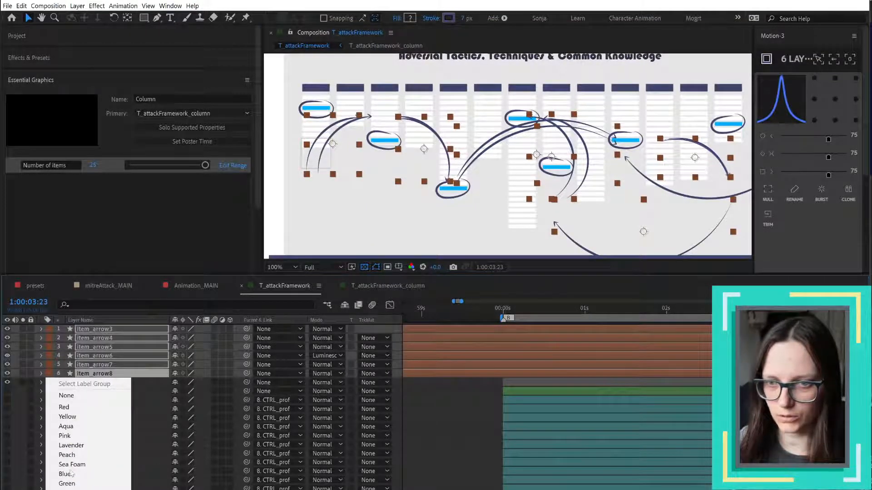
click(72, 474)
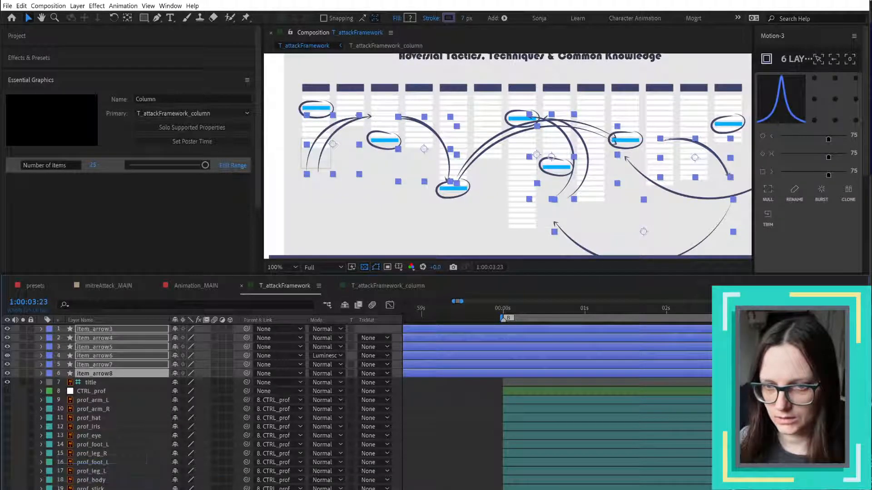
- Move the layers item_arrow3 through item_arrow8 below CTRL_framework and parent them to CTRL_framework
key(ctrl+shift+bracketleft)
drag(247, 454, 135, 449)
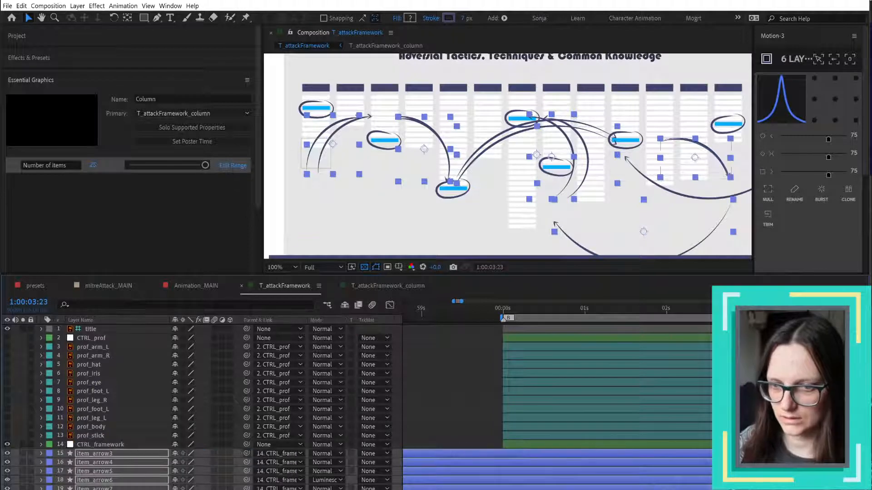
click(97, 471)
scroll(204, 409, down, 2)
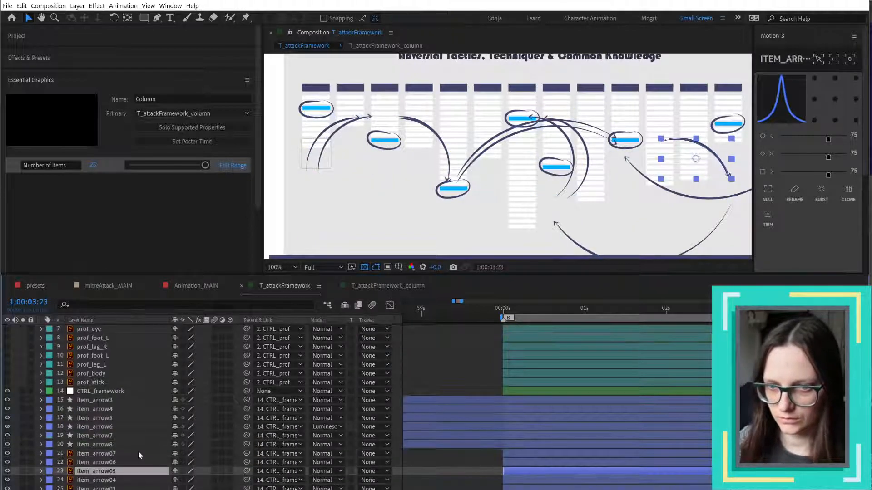
- Compare the stacking order of item_arrow3 through item_arrow8 with that of the original arrow layers ending in item_arrow07
click(109, 401)
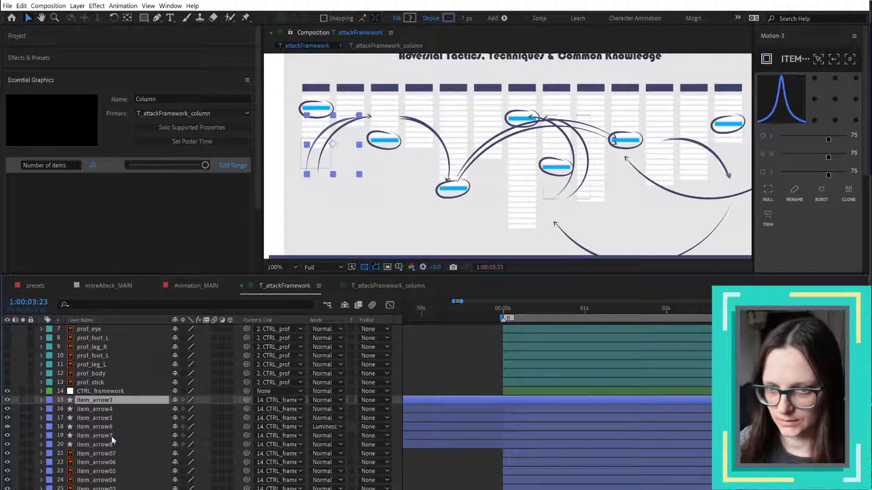
click(115, 454)
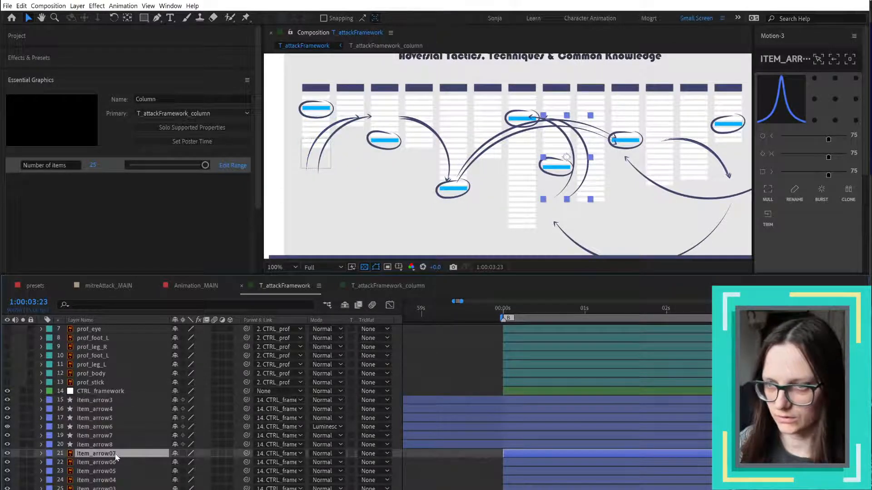
shift+click(97, 489)
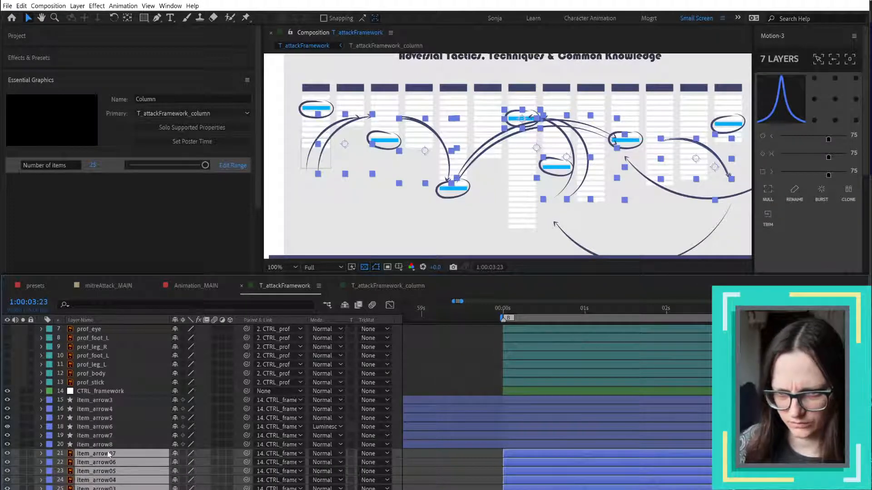
scroll(108, 445, up, 3)
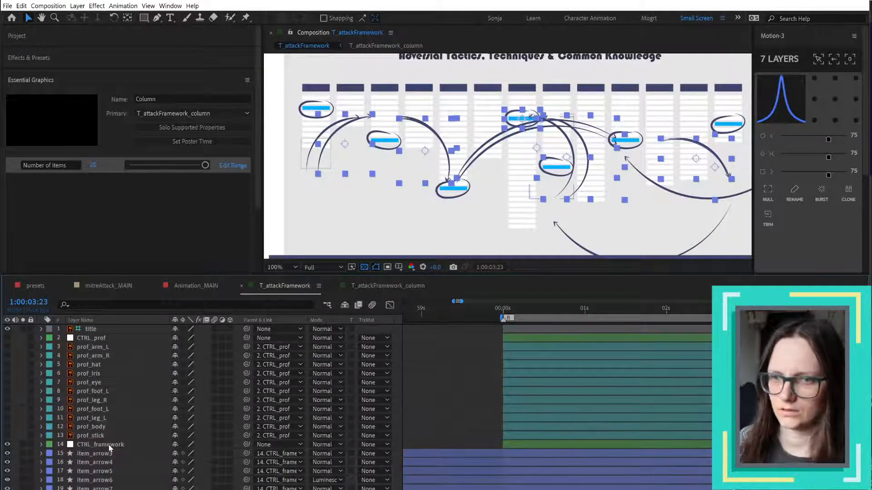
scroll(108, 445, down, 3)
key(ctrl+Down)
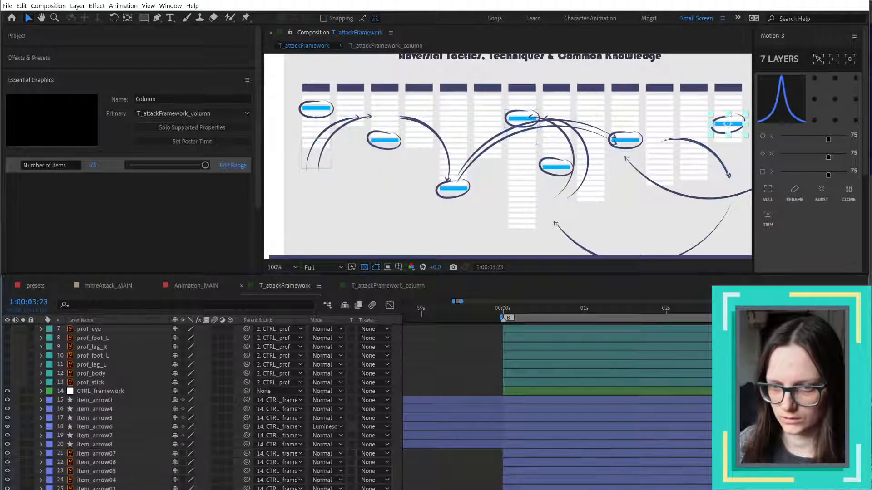
key(ctrl+Up)
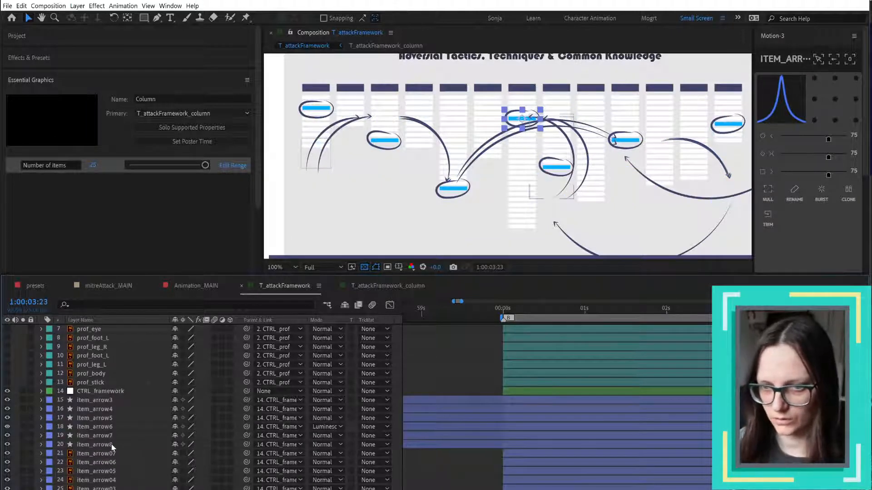
- Cut item_arrow3 through item_arrow8, paste them back and place them directly below the CTRL_framework layer
click(111, 444)
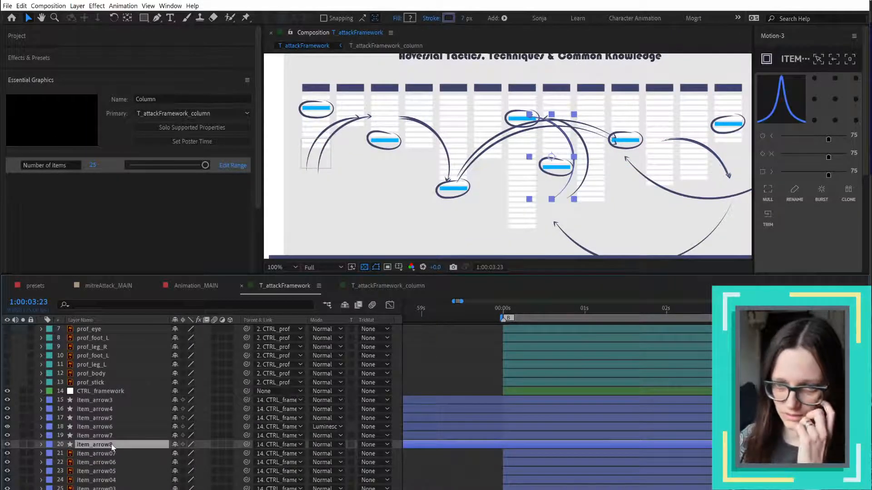
click(111, 401)
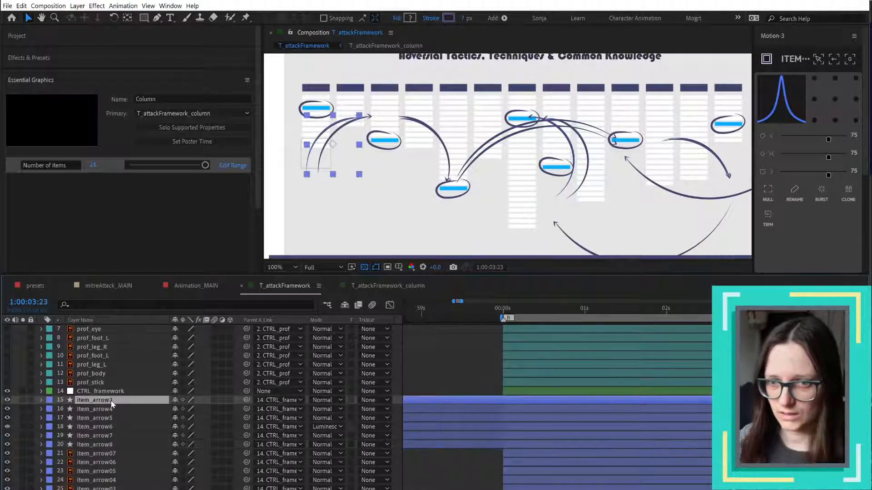
shift+click(111, 445)
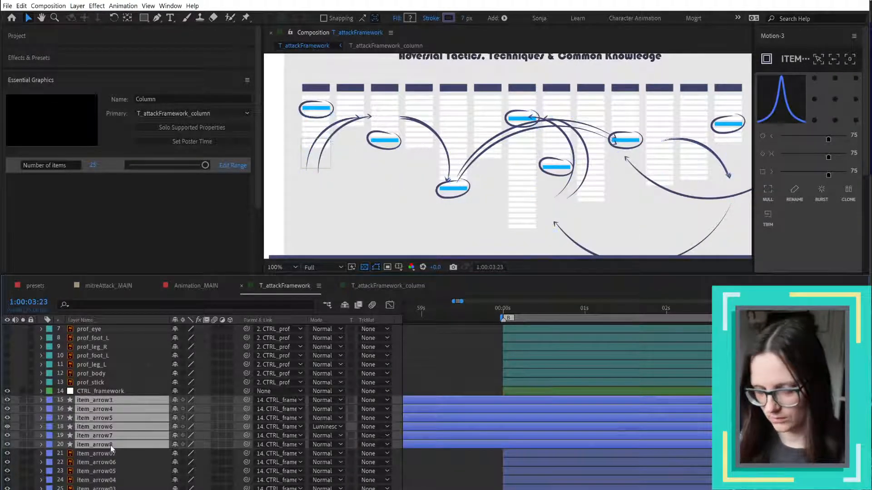
key(Delete)
key(ctrl+v)
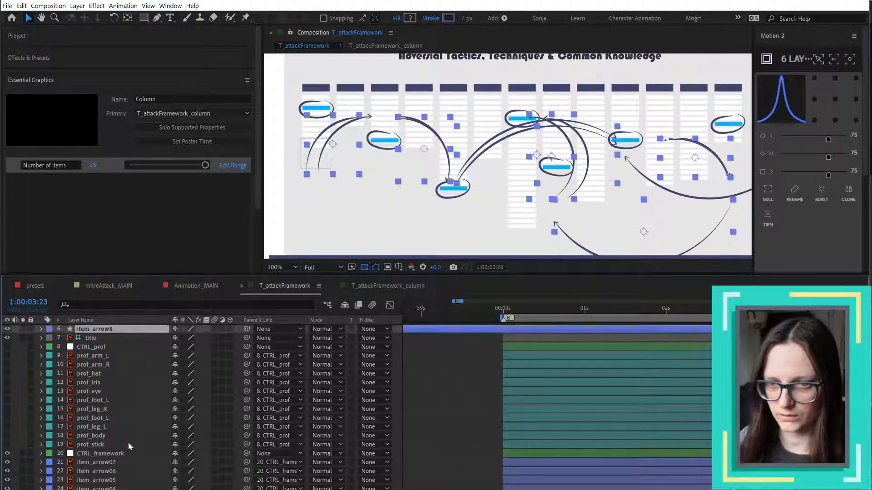
drag(122, 378, 137, 488)
scroll(131, 477, down, 2)
click(105, 454)
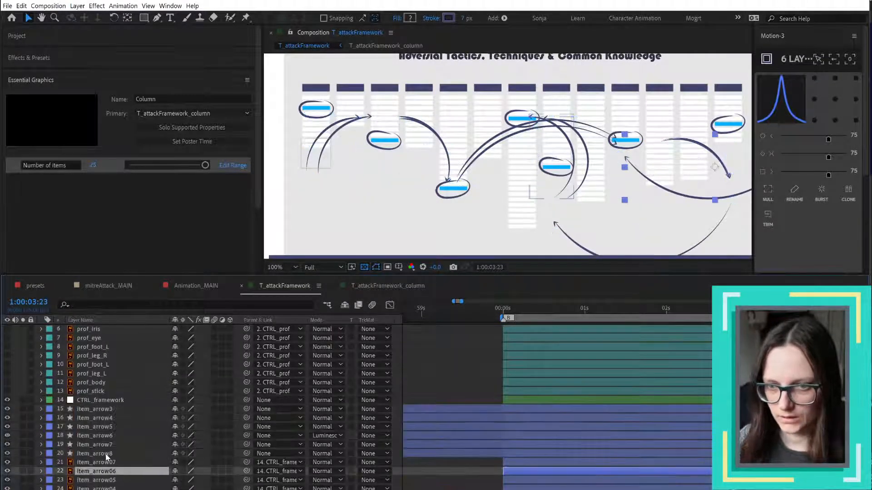
- Reverse the stacking order of item_arrow3 through item_arrow8, with item_arrow8 uppermost, and place them directly below CTRL_framework
click(316, 109)
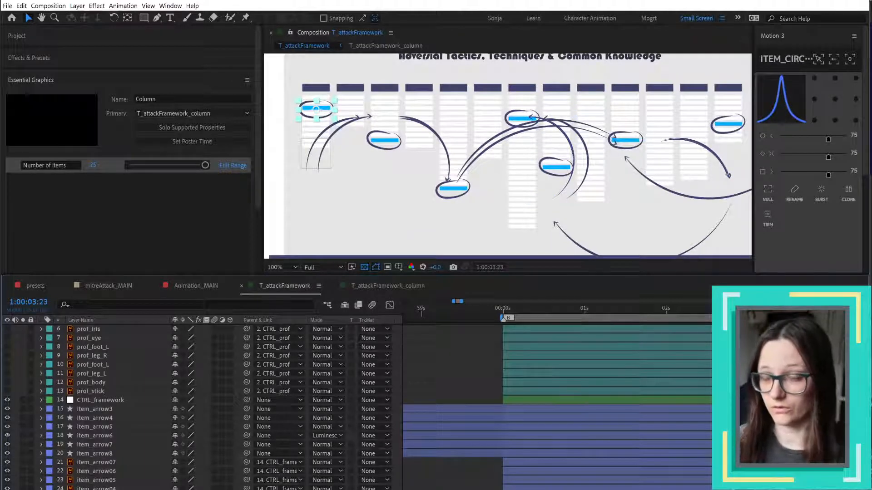
click(106, 410)
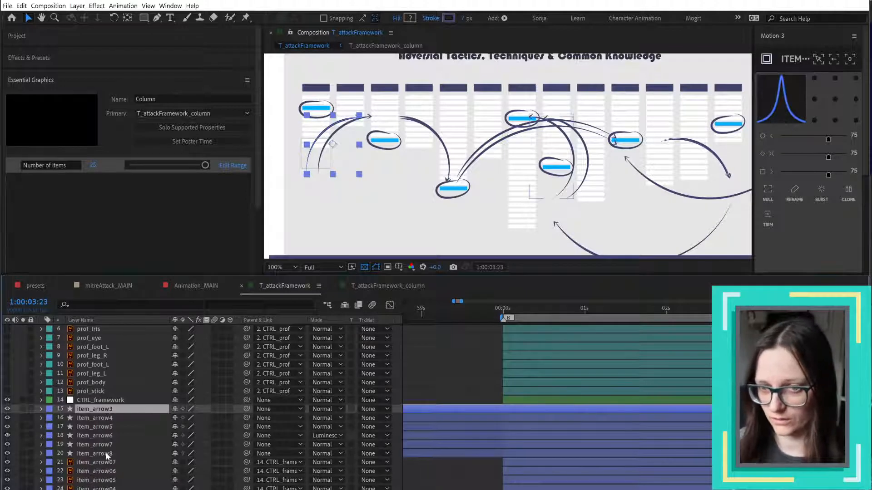
click(107, 455)
shift+click(110, 408)
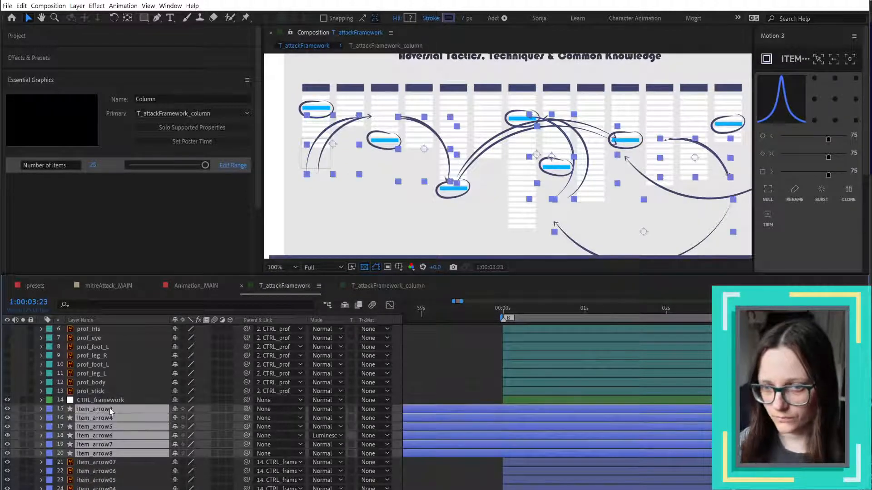
key(ctrl+shift+bracketright)
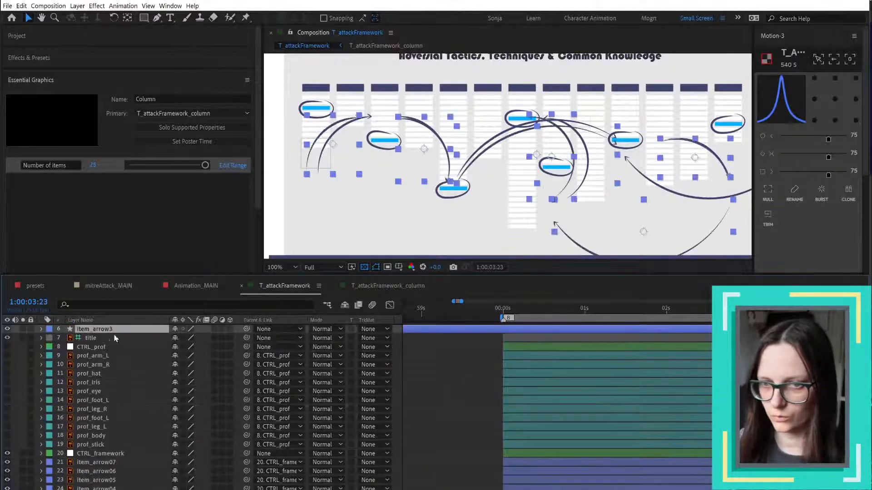
drag(108, 412, 106, 460)
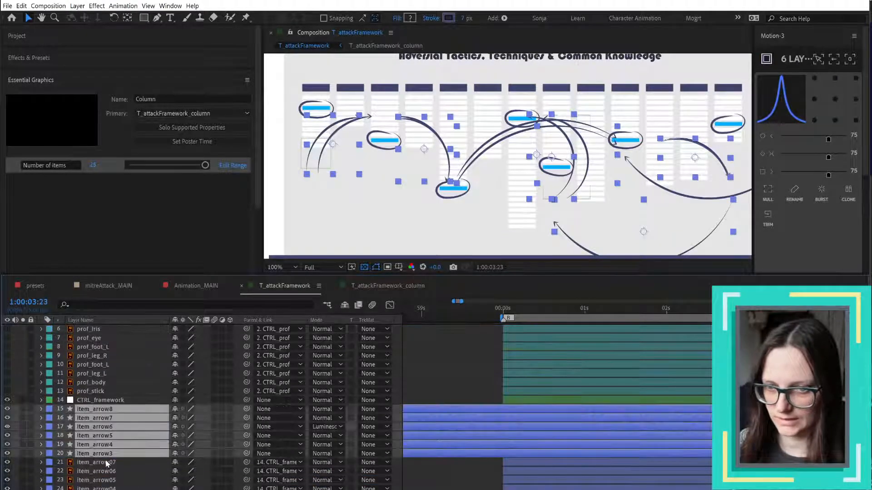
- Rename the shape layer item_arrow3 as item_arrow01
click(110, 454)
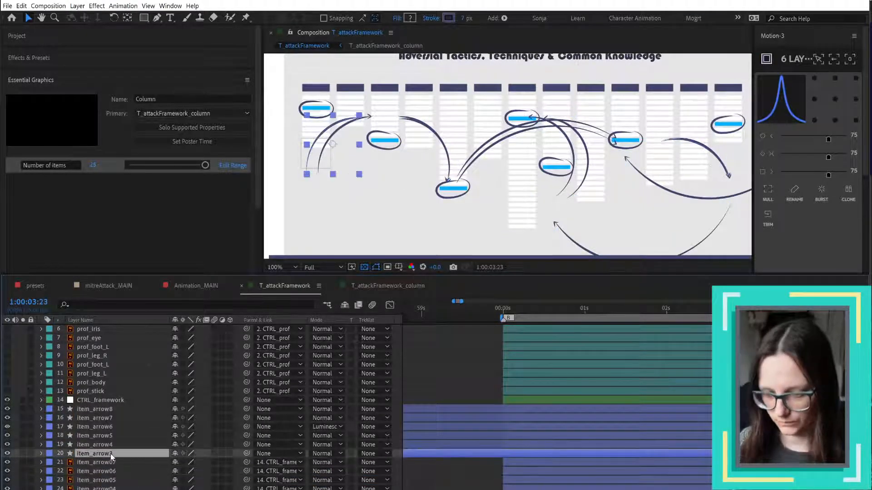
key(Return)
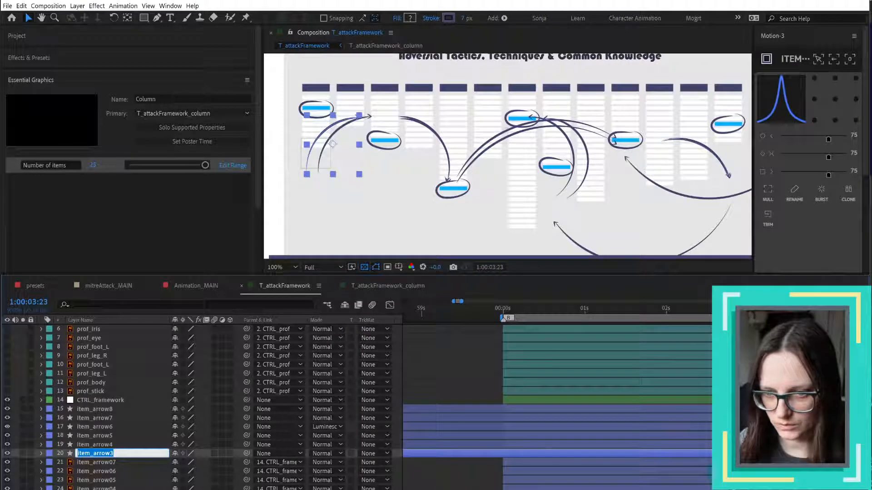
click(522, 119)
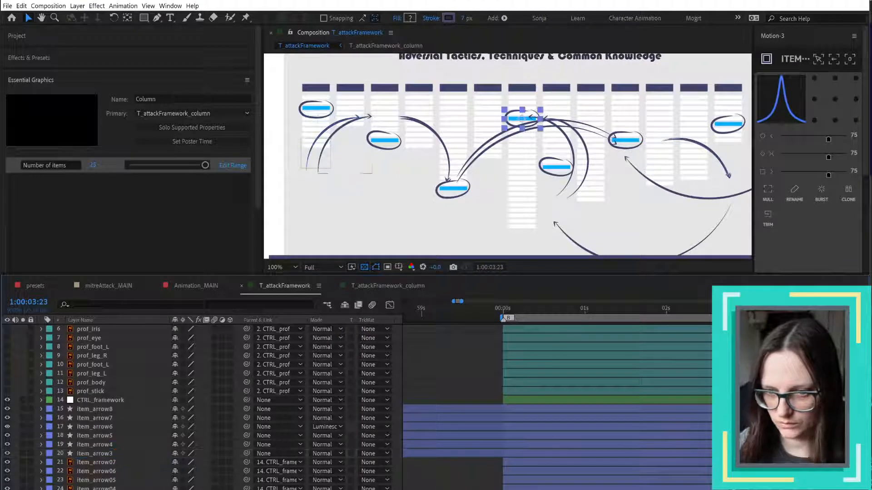
click(109, 455)
key(Return)
key(End)
key(BackSpace)
text(01)
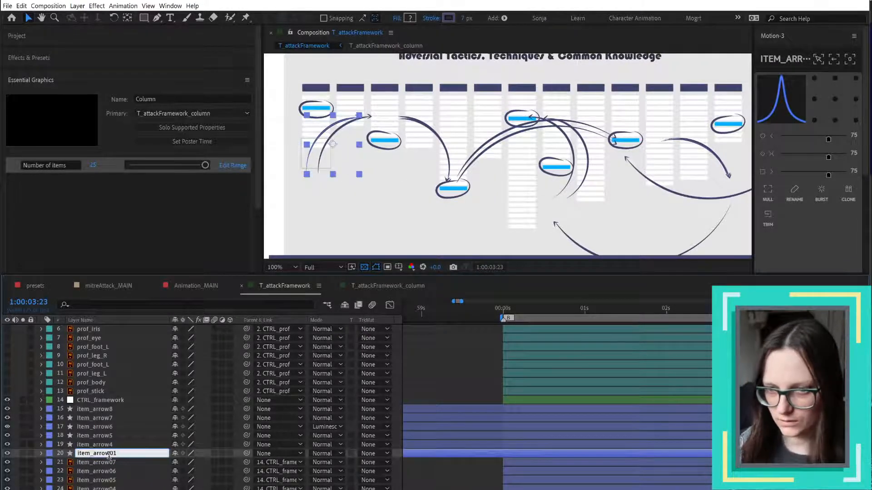
click(108, 489)
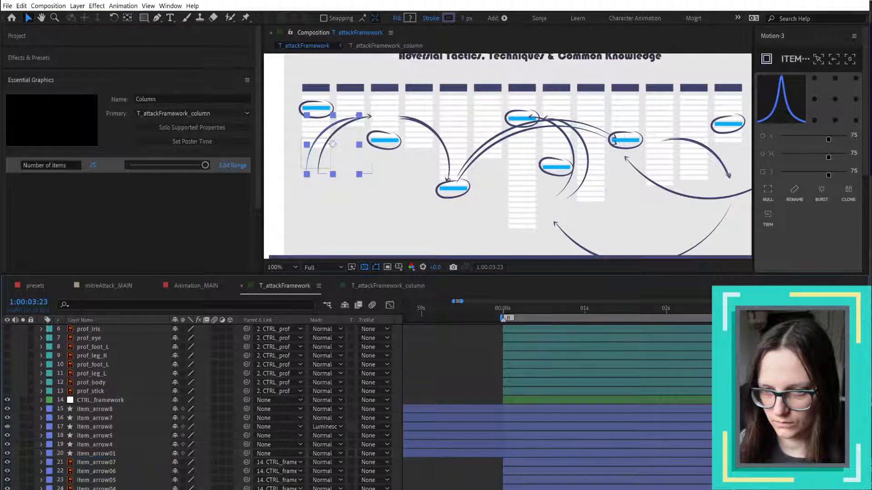
- Rename the shape layer item_arrow4 as item_arrow02
click(110, 447)
key(Return)
text(item_arrow01)
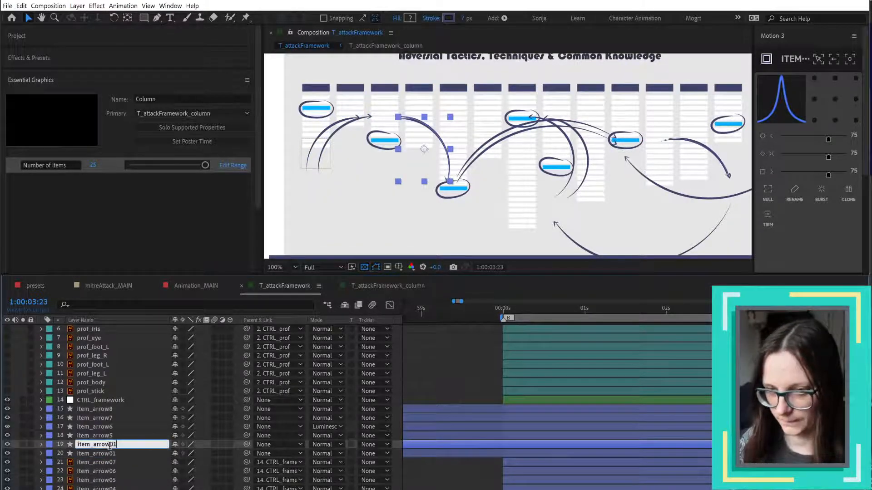
text(2)
key(Return)
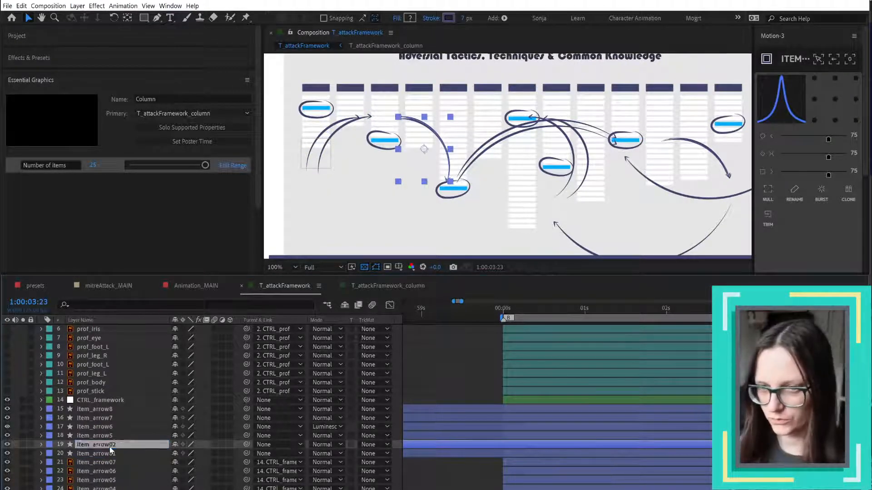
- Rename the shape layer item_arrow5 as item_arrow03
key(ctrl+Up)
key(Return)
text(item_arrow01)
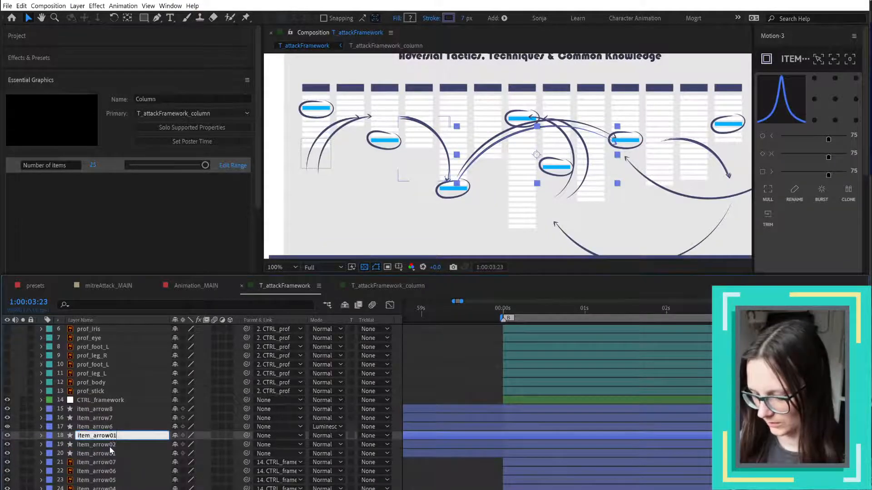
key(BackSpace)
text(3)
key(Return)
- Rename the shape layer item_arrow6 as item_arrow04
key(ctrl+Up)
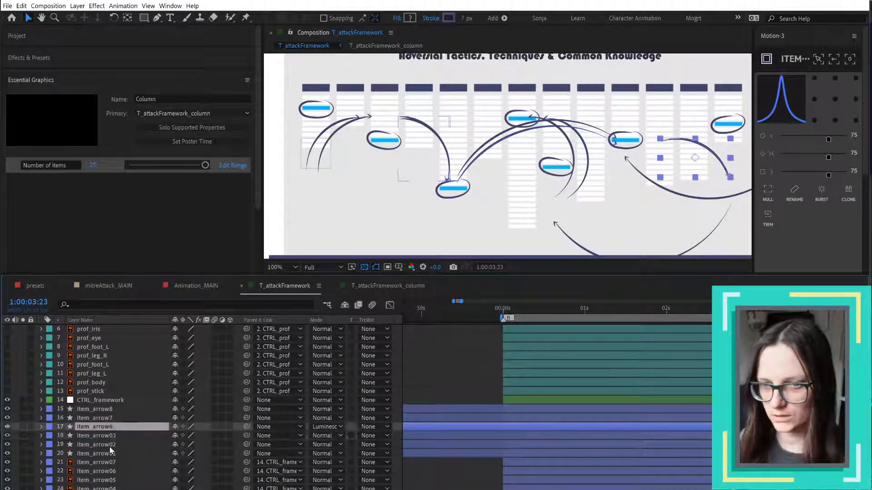
key(Return)
key(ctrl+v)
key(BackSpace)
text(1)
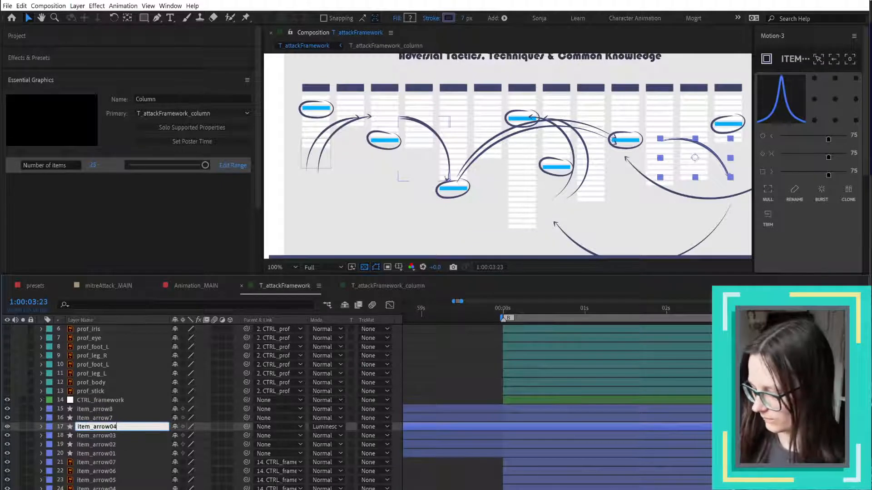
key(Return)
key(ctrl+Up)
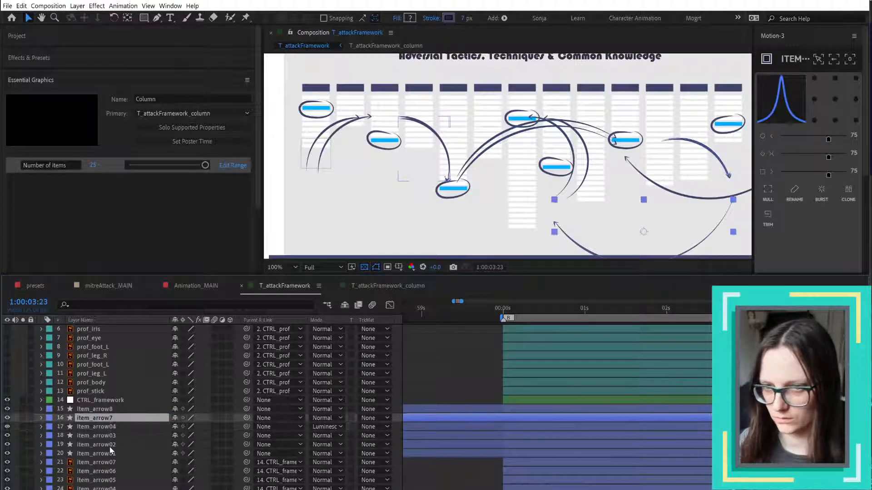
- Rename the shape layer item_arrow7 as item_arrow05
key(Return)
text(item_arrow01)
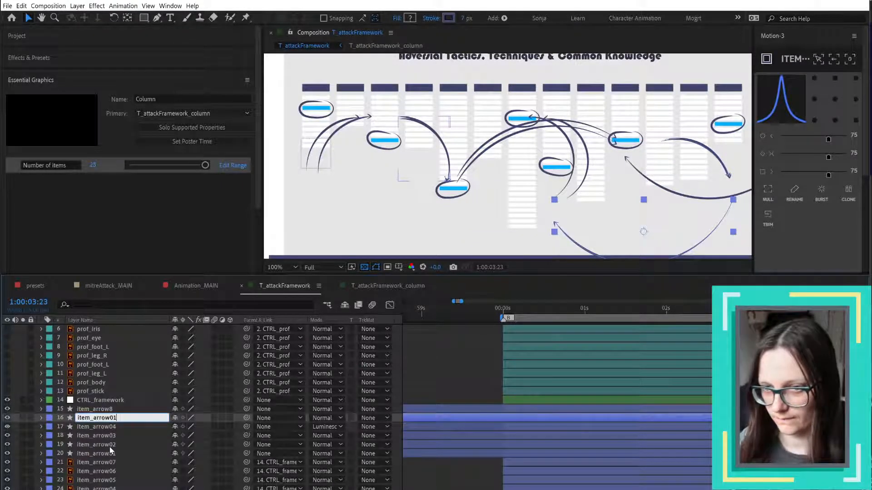
key(BackSpace)
text(5)
key(Return)
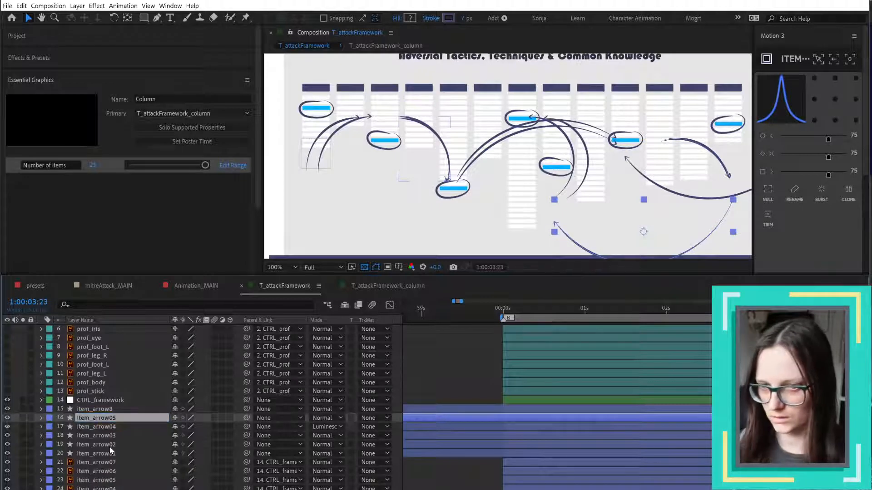
- Rename the shape layer item_arrow8 as item_arrow06
key(ctrl+Up)
key(Return)
key(End)
key(BackSpace)
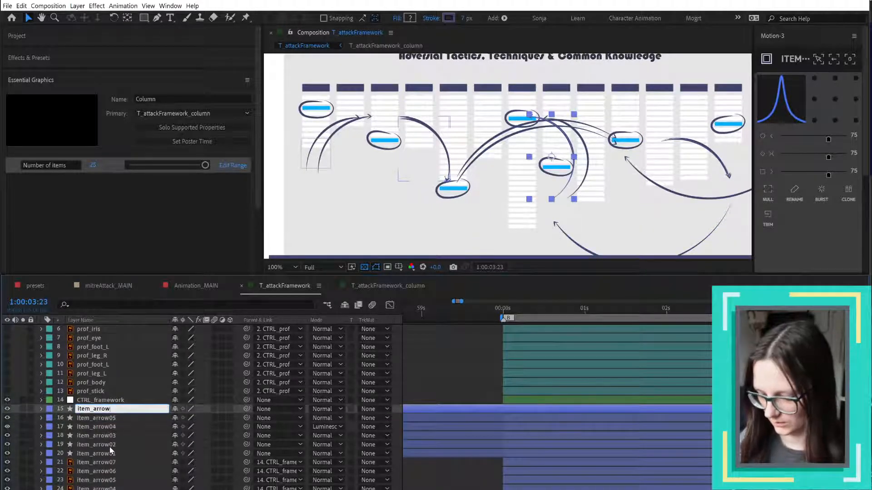
text(01)
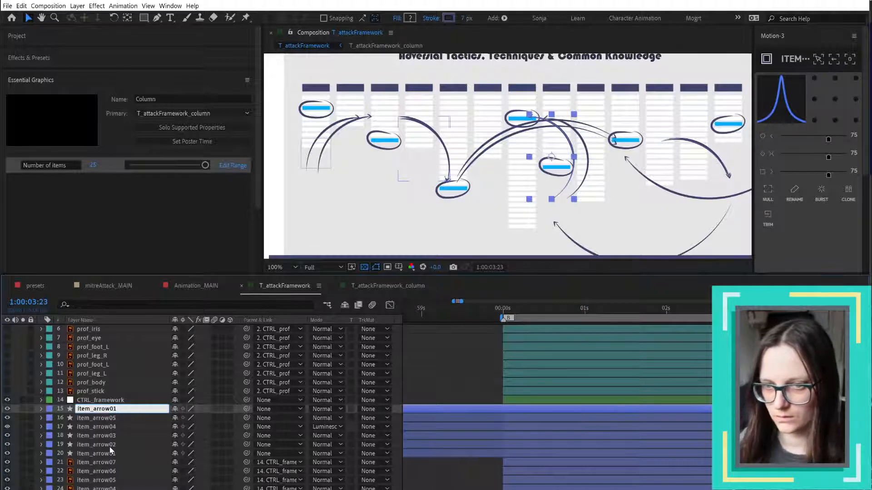
key(BackSpace)
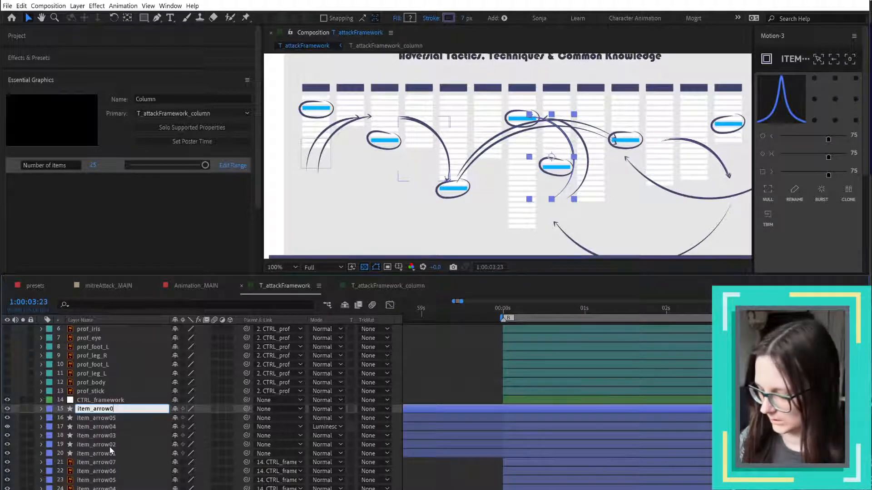
text(6)
key(Return)
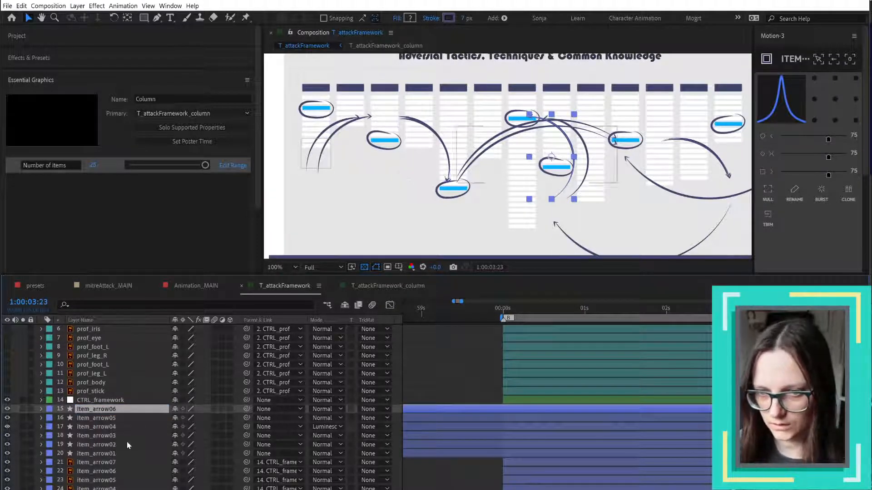
- Delete the original Illustrator arrow layers item_arrow01 through item_arrow06, keeping the new shape layers
click(111, 489)
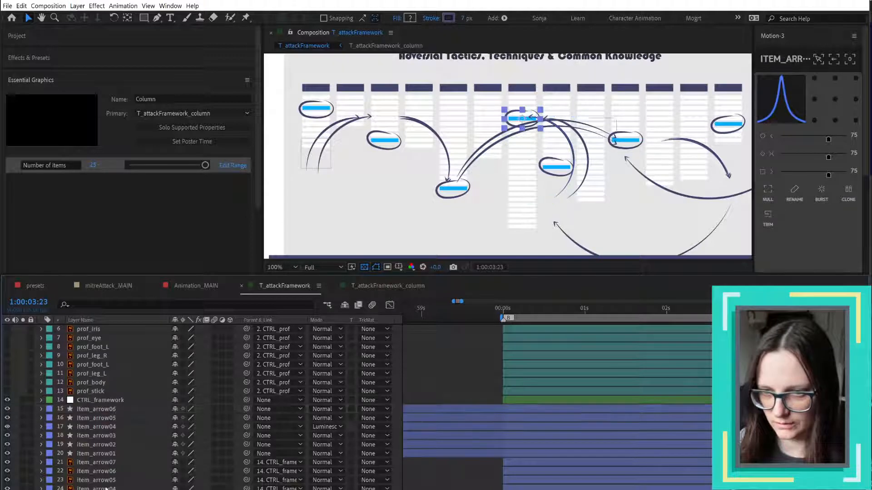
shift+click(109, 473)
key(Delete)
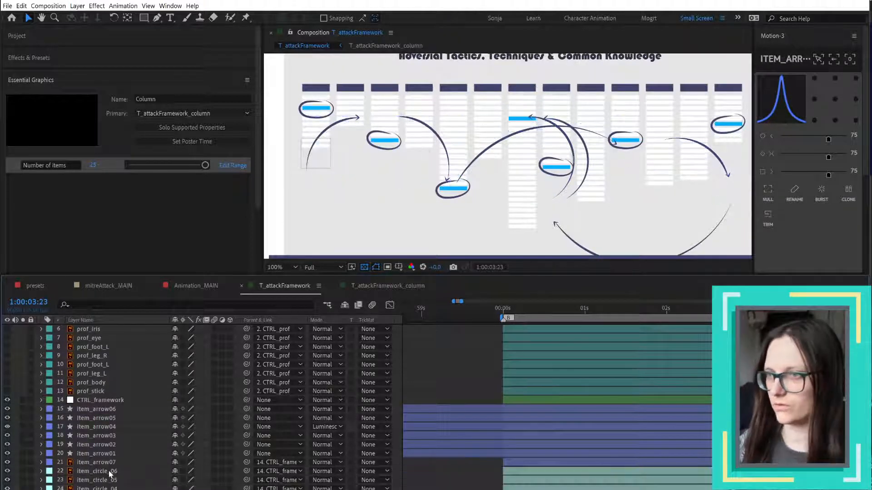
- Identify the leftover original arrow by toggling its visibility and delete the Illustrator layer item_arrow07
click(590, 165)
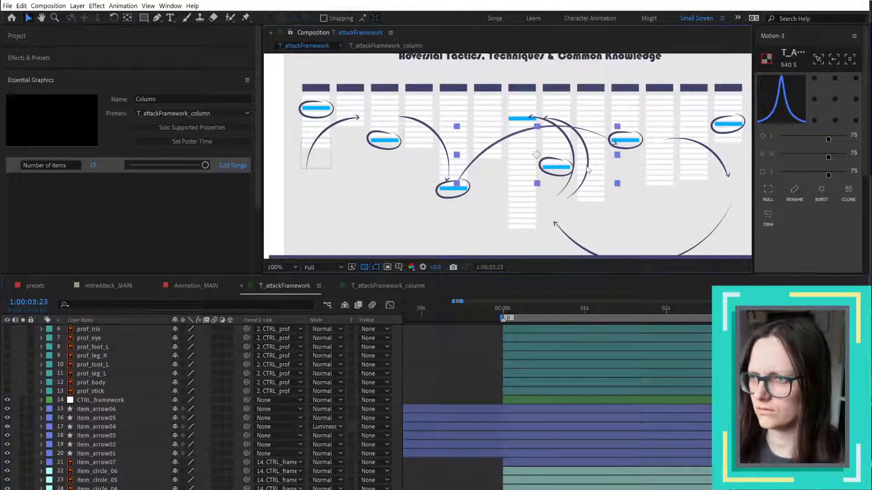
click(7, 436)
click(7, 435)
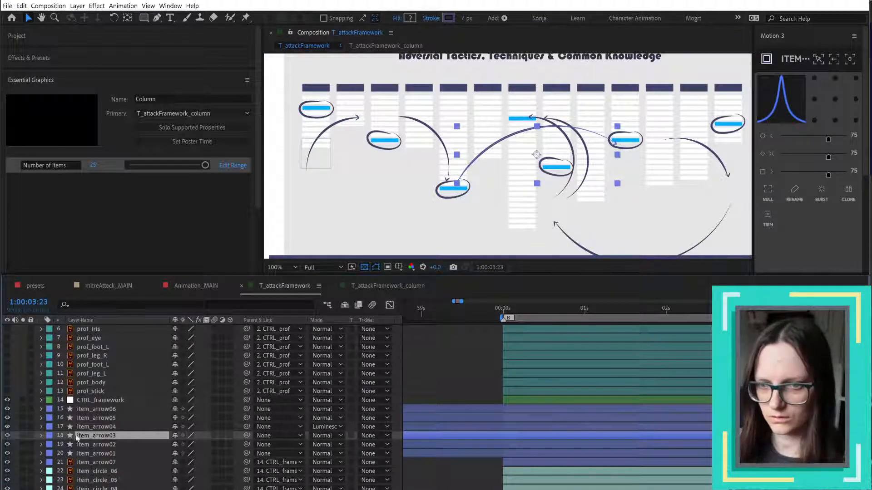
click(108, 410)
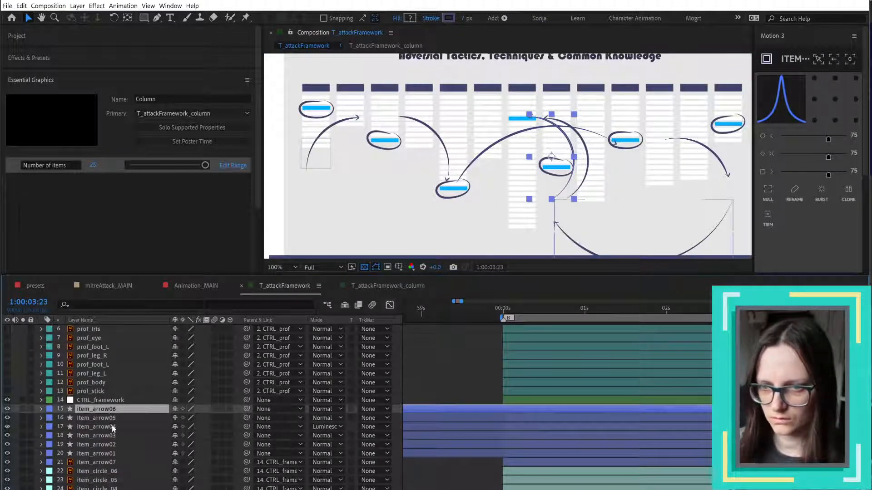
click(91, 462)
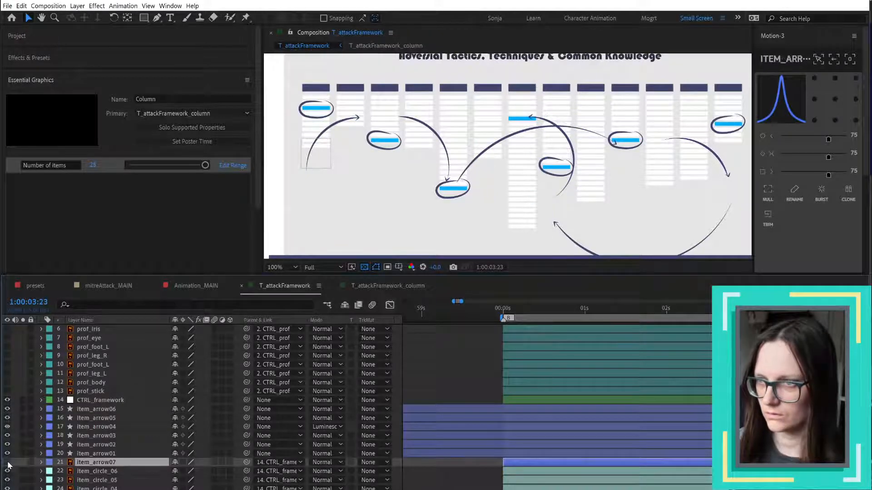
click(8, 462)
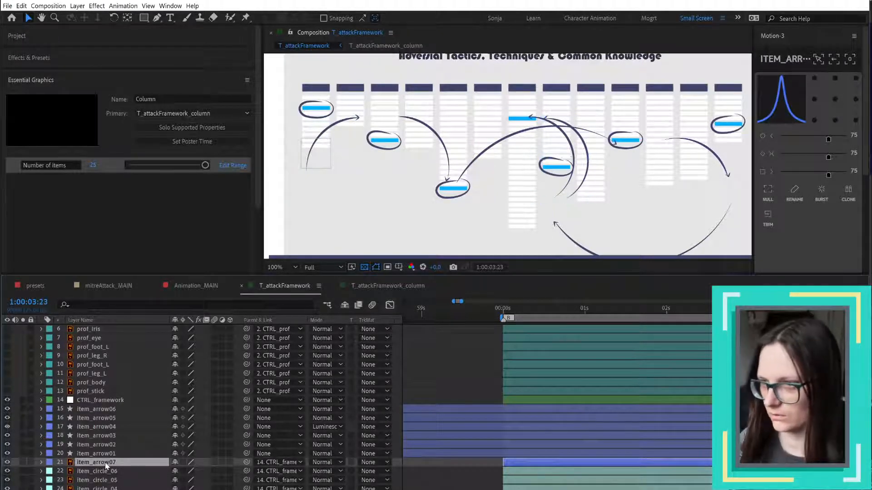
key(Delete)
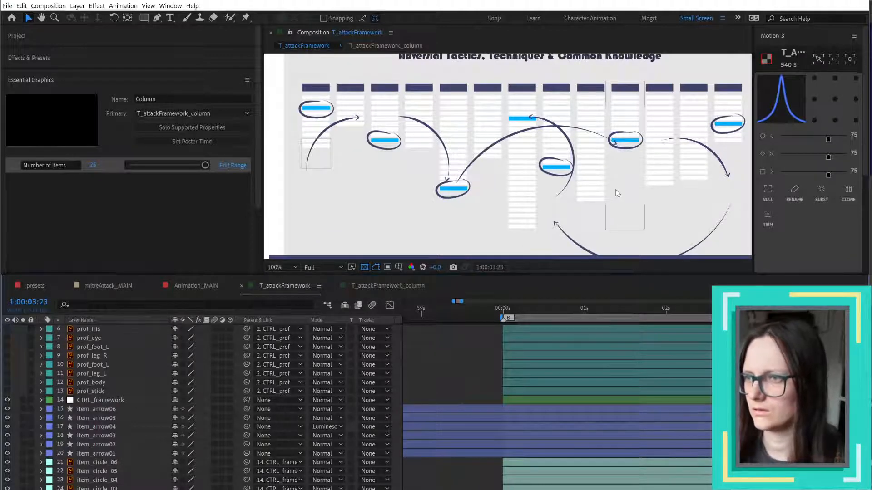
- Open the imported T_attackFramework composition from the assets templates folder and check which layer holds the upper middle circle
click(106, 463)
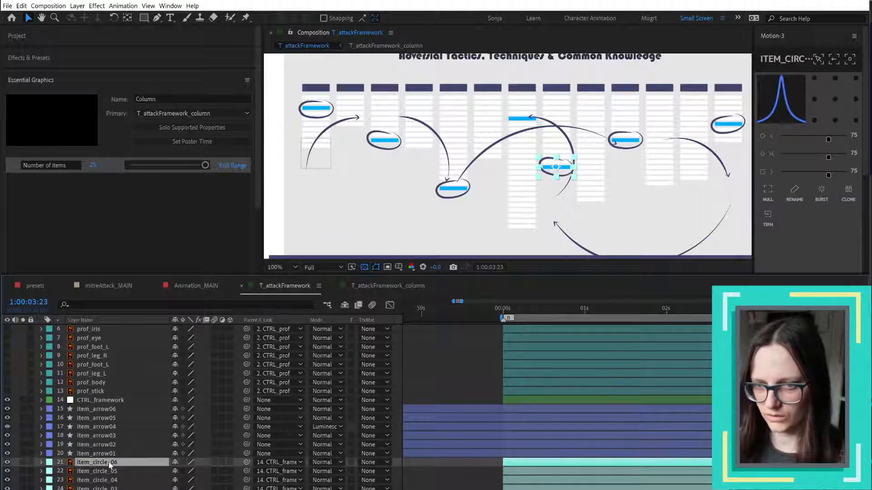
click(24, 36)
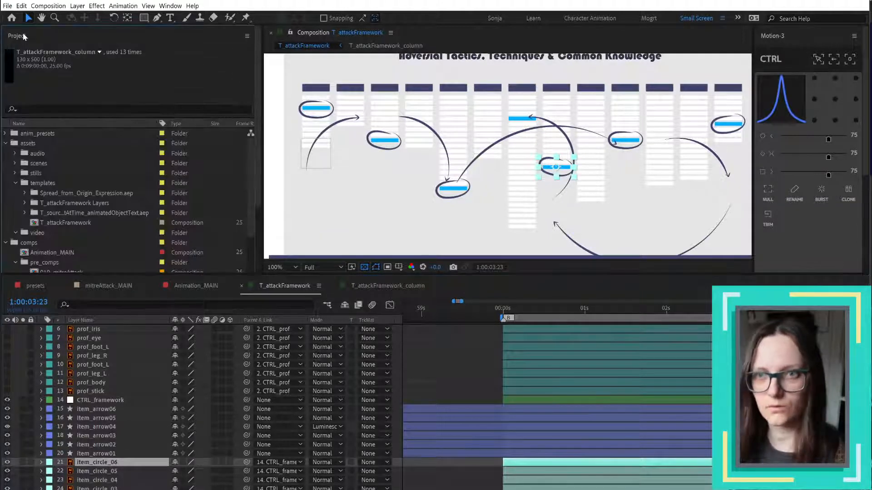
click(14, 183)
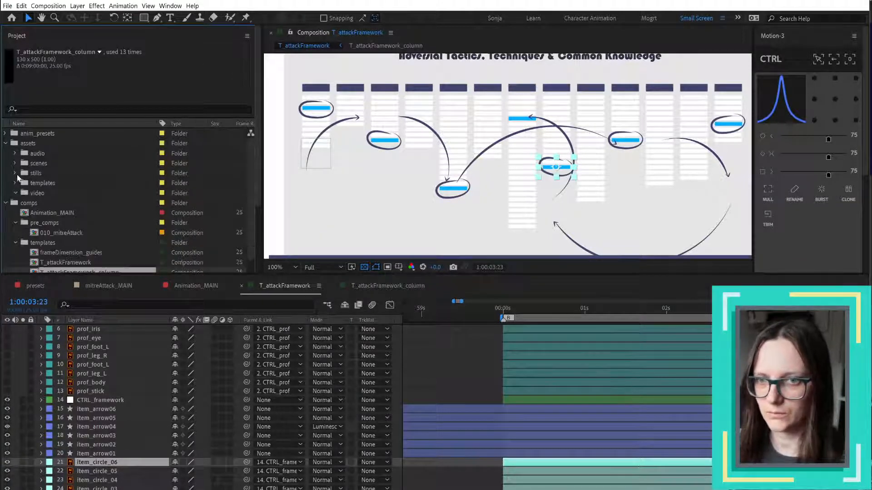
click(14, 184)
double_click(58, 222)
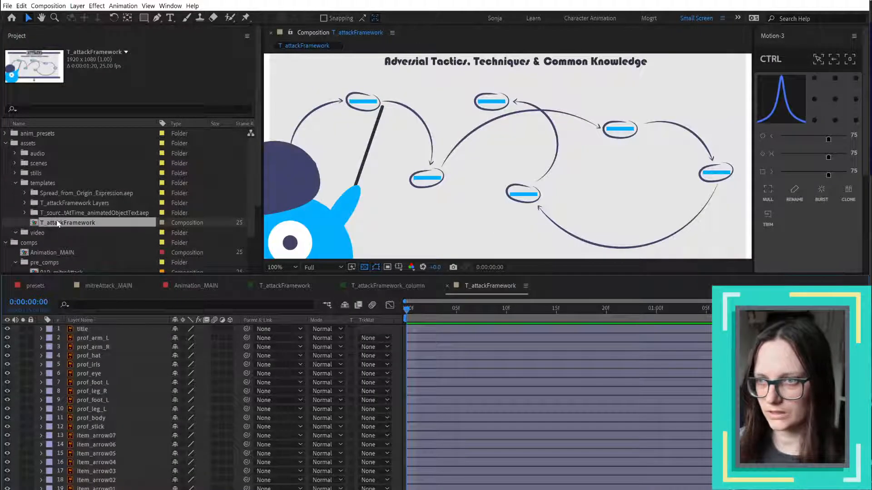
click(500, 99)
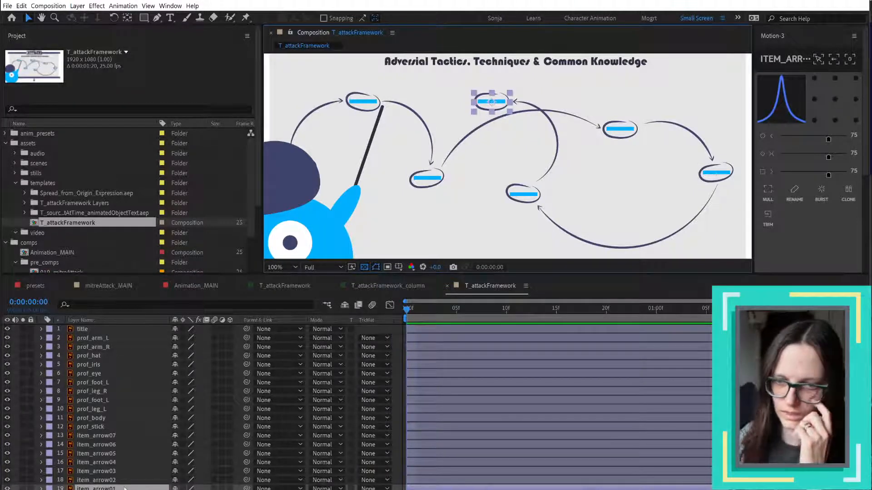
- Switch to Illustrator and rename the mislabelled circle layer item_arrow01 as item_circle_07
key(alt+Tab)
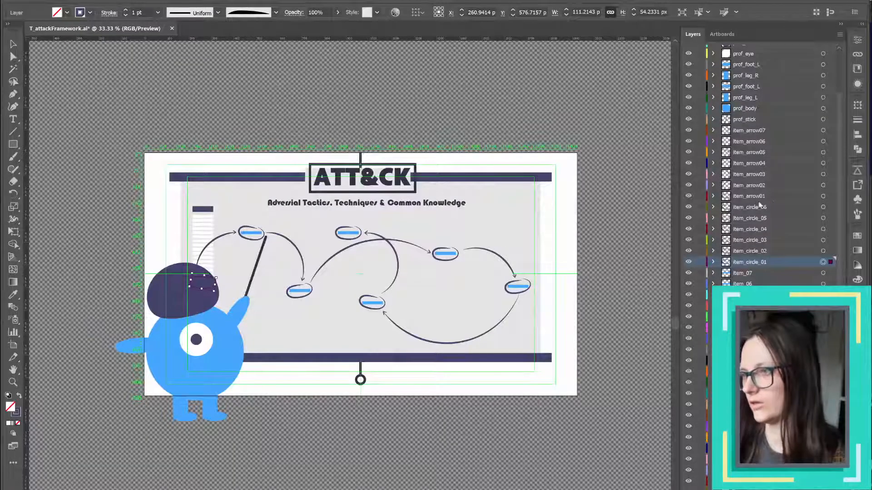
click(758, 195)
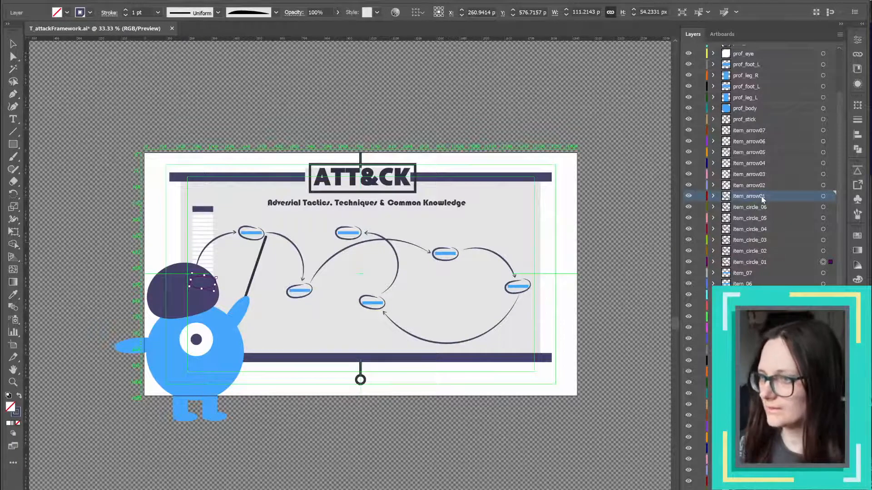
click(764, 207)
key(Return)
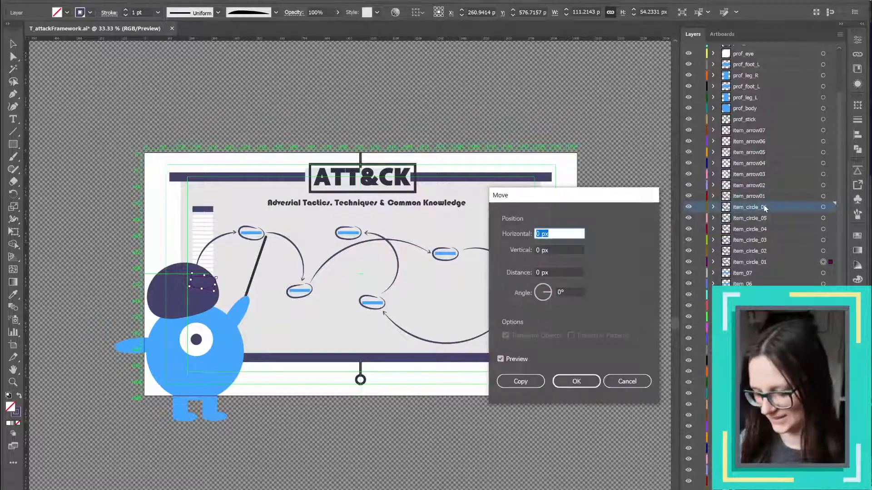
click(639, 386)
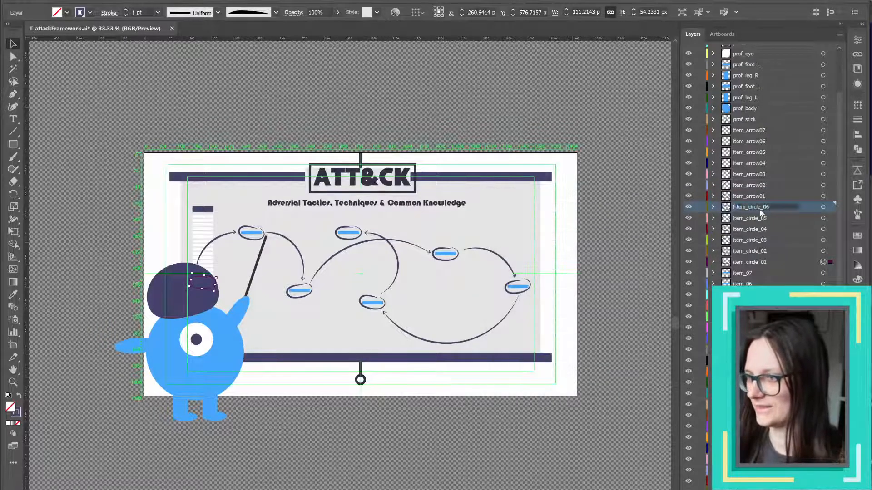
double_click(759, 208)
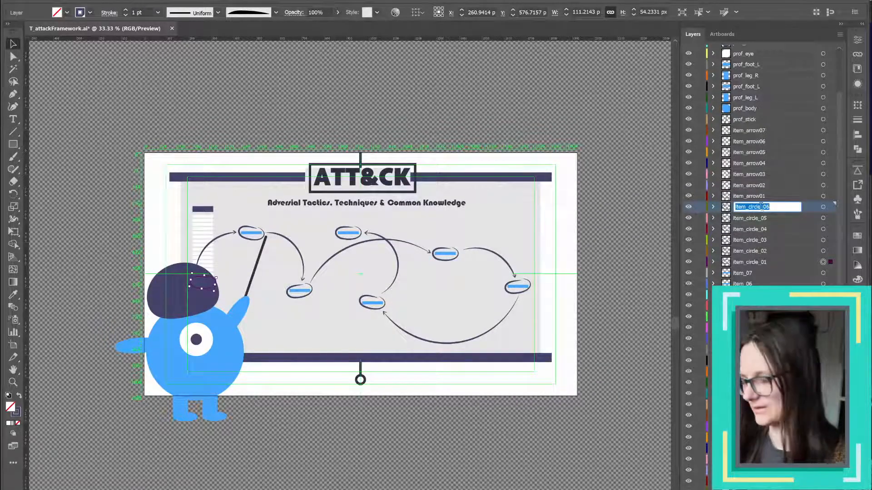
double_click(741, 196)
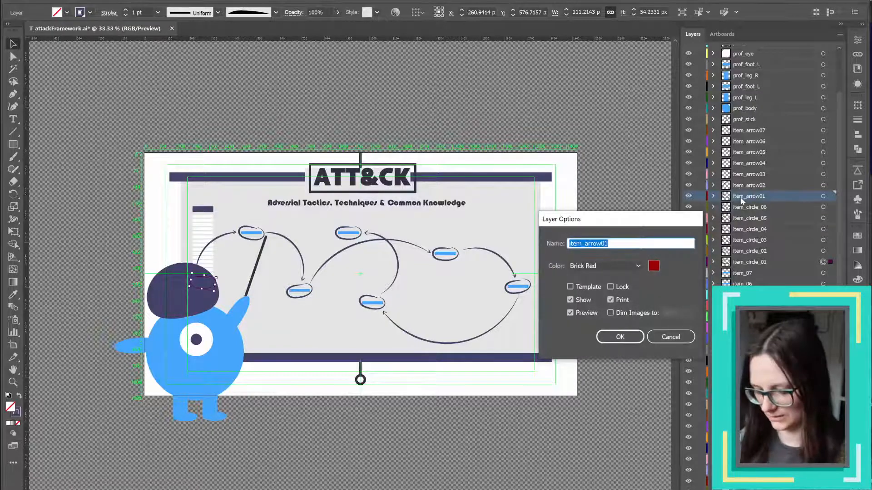
text(item_circle_07)
key(Return)
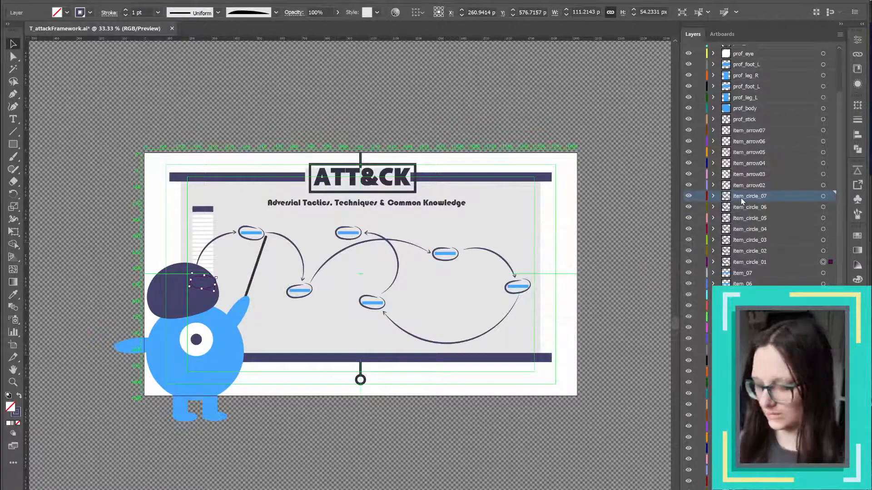
- Try to save the Illustrator file T_attackFramework.ai
key(ctrl+s)
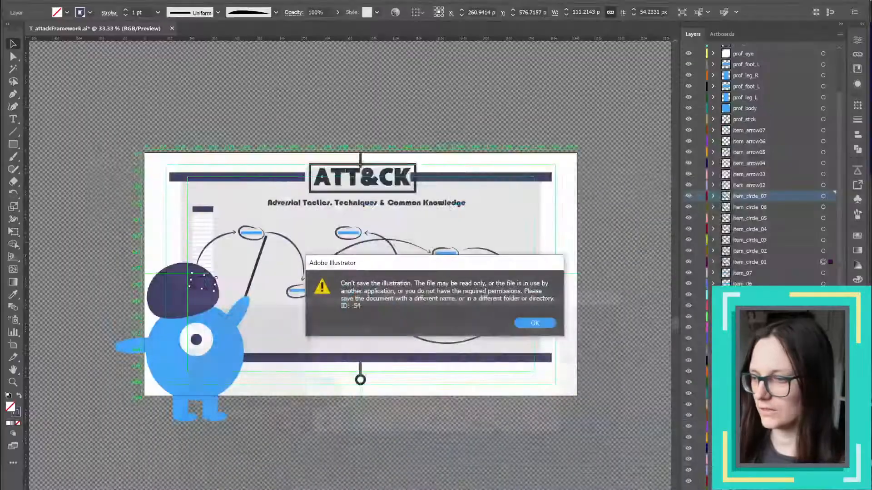
key(Return)
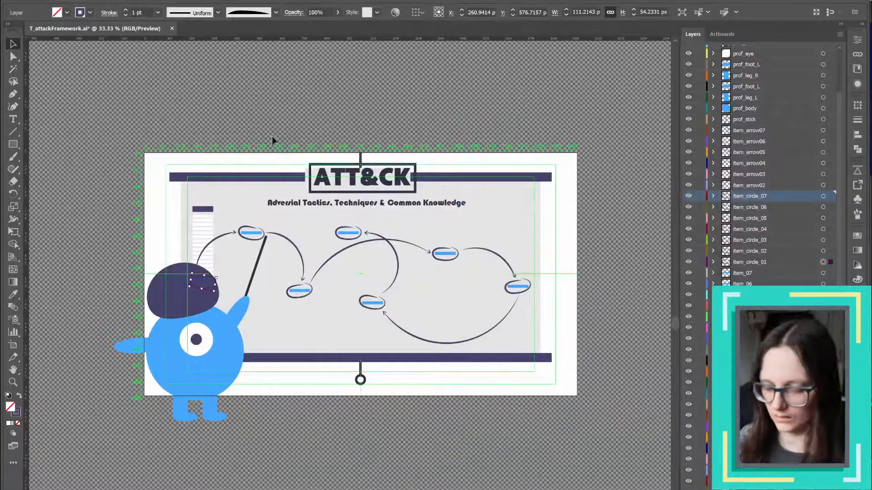
key(ctrl+s)
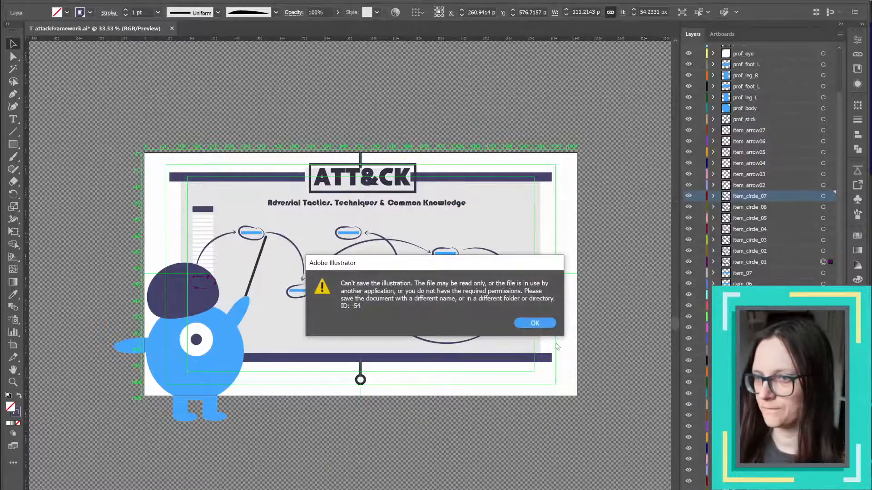
click(543, 326)
- Switch back to After Effects, save the project and return to the working T_attackFramework composition with the new arrow shape layers
key(alt+Tab)
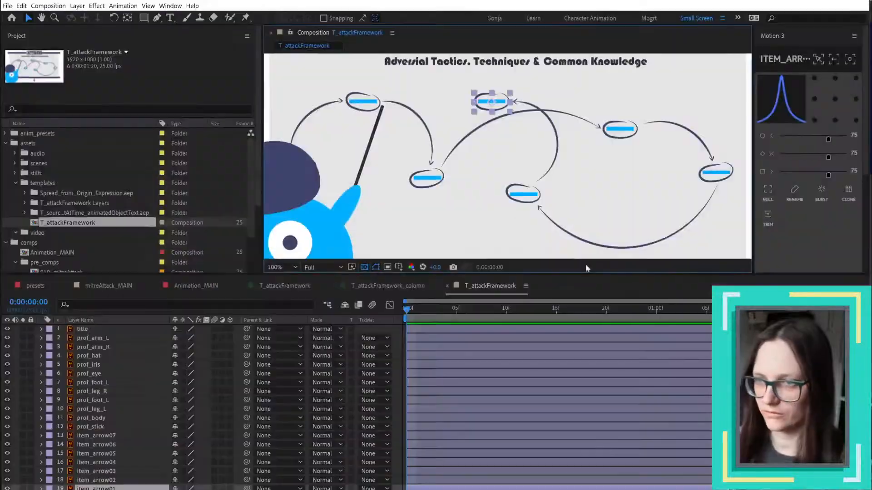
key(ctrl+s)
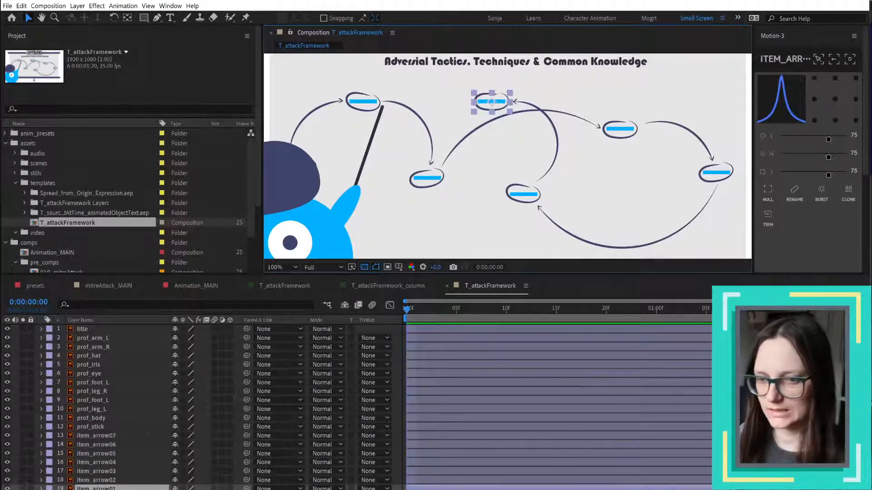
click(399, 290)
click(287, 286)
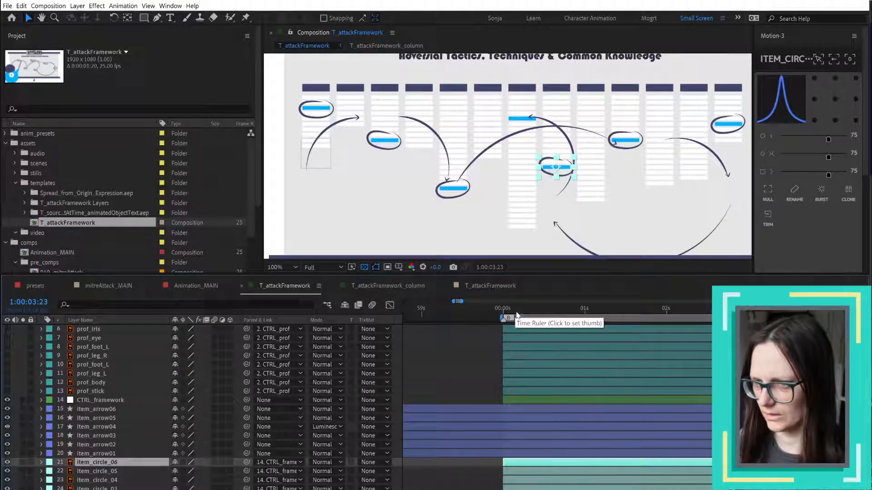
- Trim the in-points of shape layers item_arrow01 through item_arrow06 to 1:00:00:00 and scrub forward to check them
click(509, 315)
drag(510, 315, 503, 315)
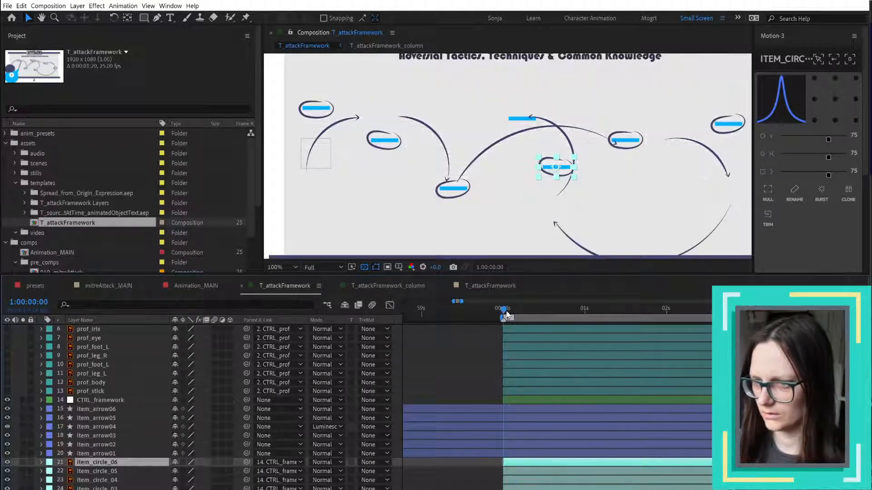
click(515, 409)
shift+click(522, 453)
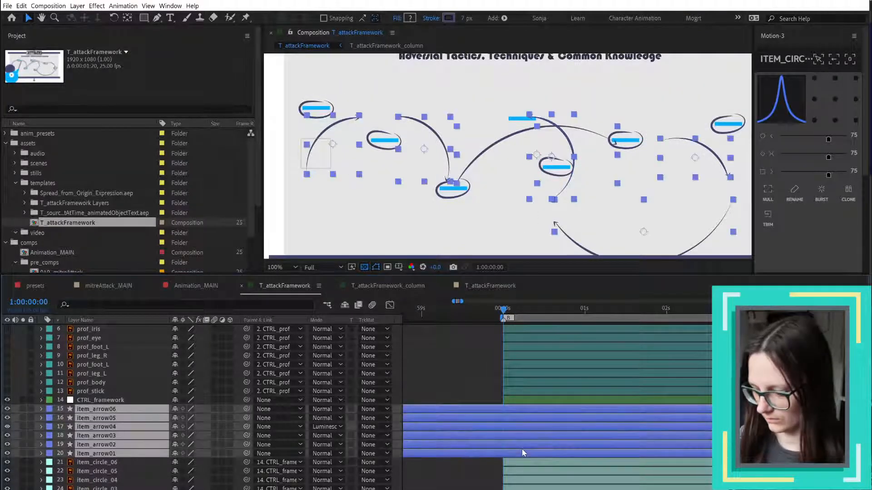
key(alt+bracketleft)
drag(514, 307, 648, 306)
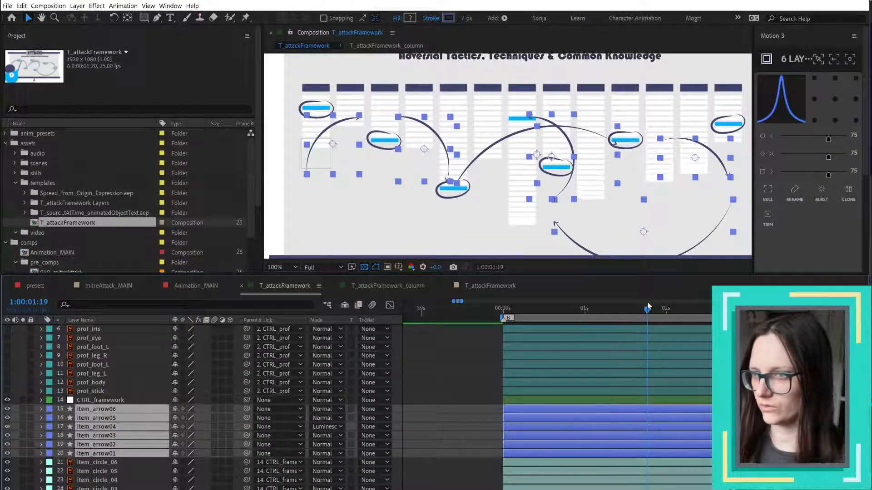
- Move the item_circle_07 layer around the uncircled blue bar in the seventh column of the framework
click(91, 464)
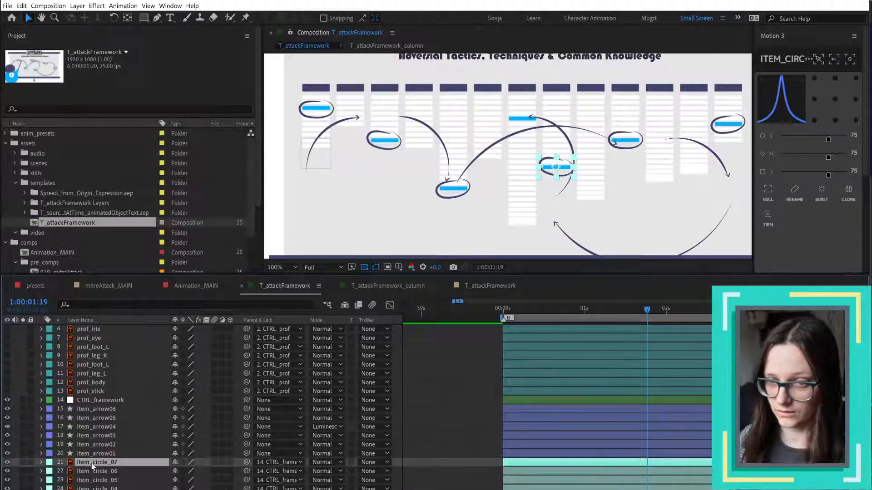
drag(556, 168, 530, 124)
drag(527, 120, 522, 119)
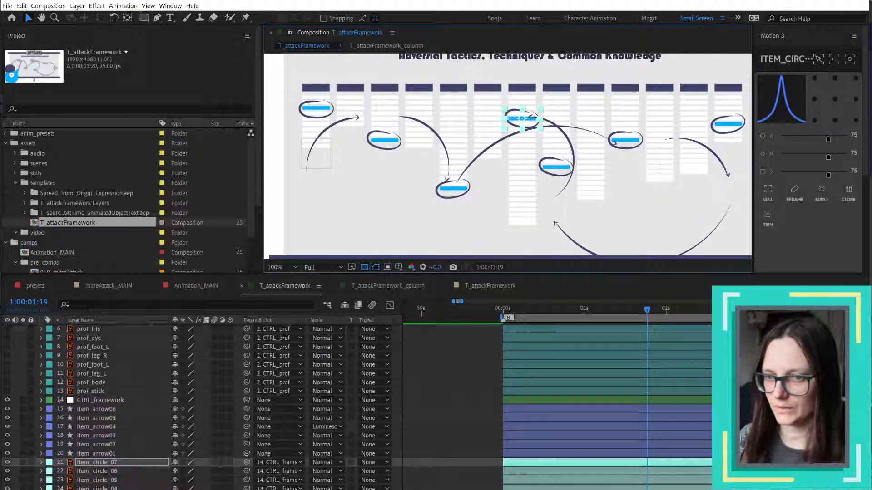
click(98, 489)
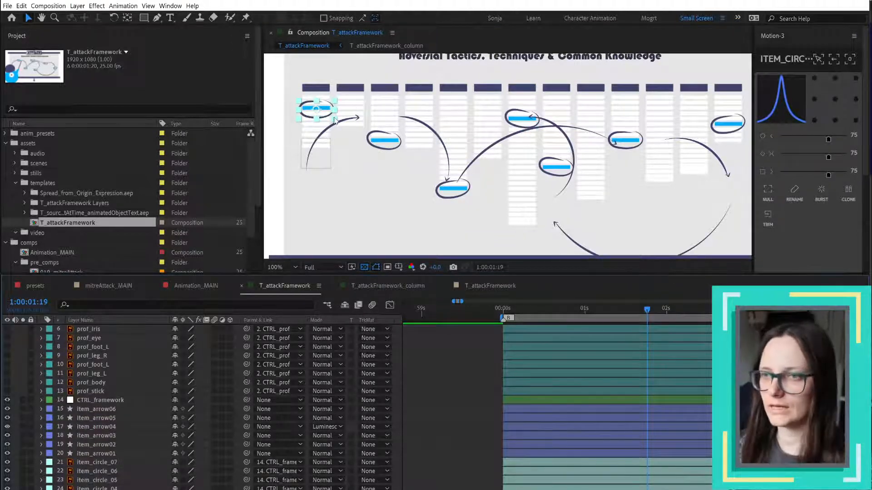
- Reveal the rotation of the item_arrow01 shape layer and flip the layer vertically
scroll(333, 117, up, 1)
scroll(390, 157, down, 1)
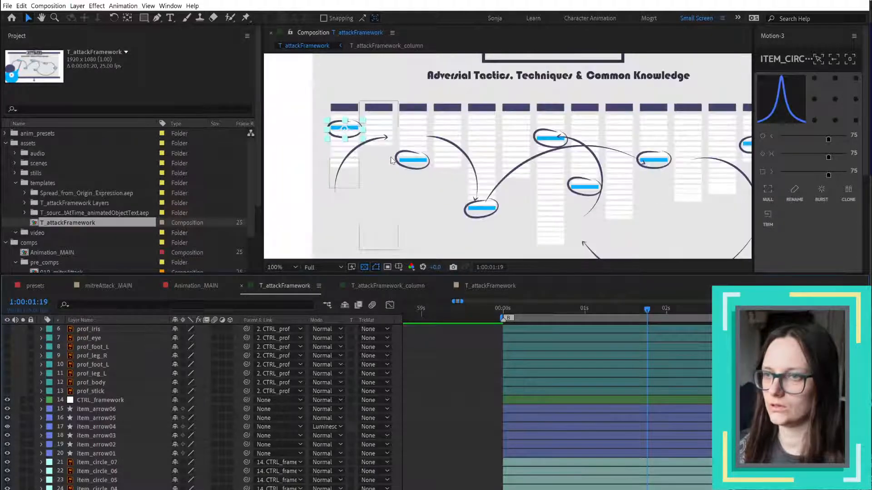
click(362, 149)
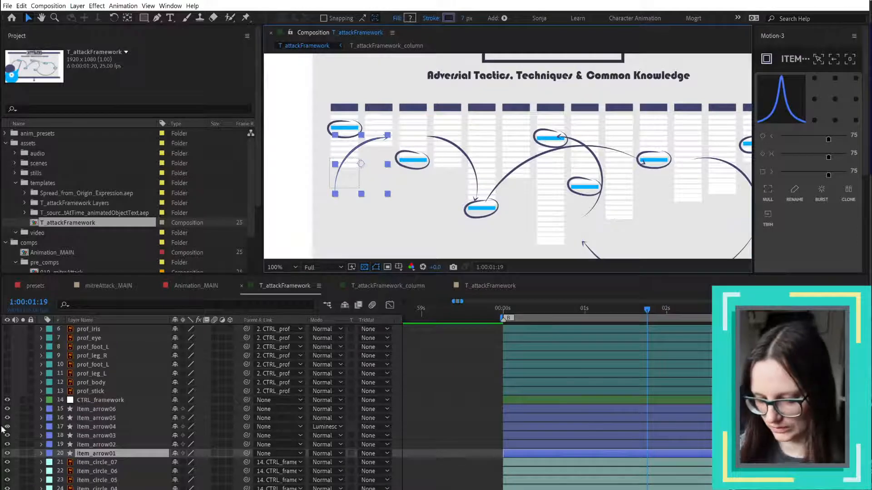
key(r)
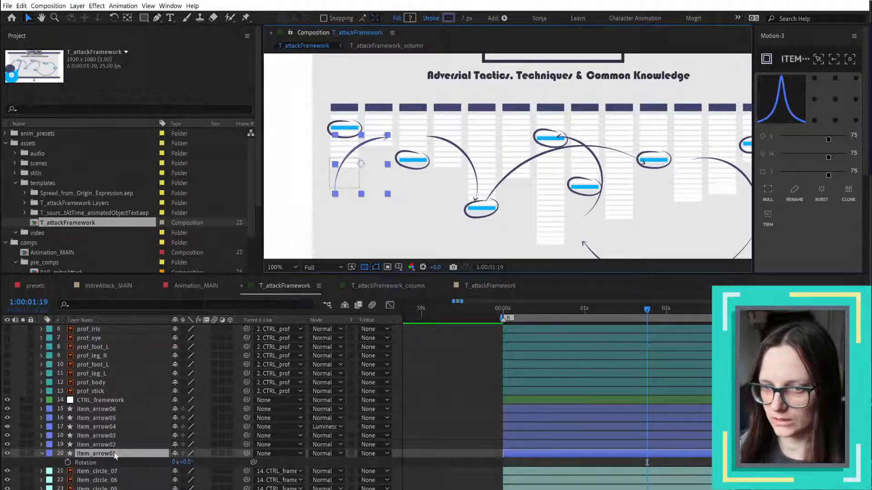
right_click(115, 455)
mouse_move(159, 249)
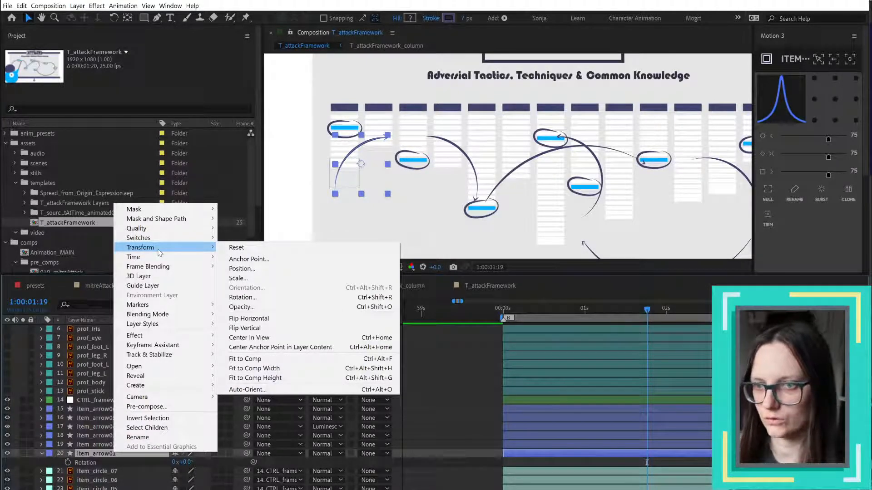
click(257, 327)
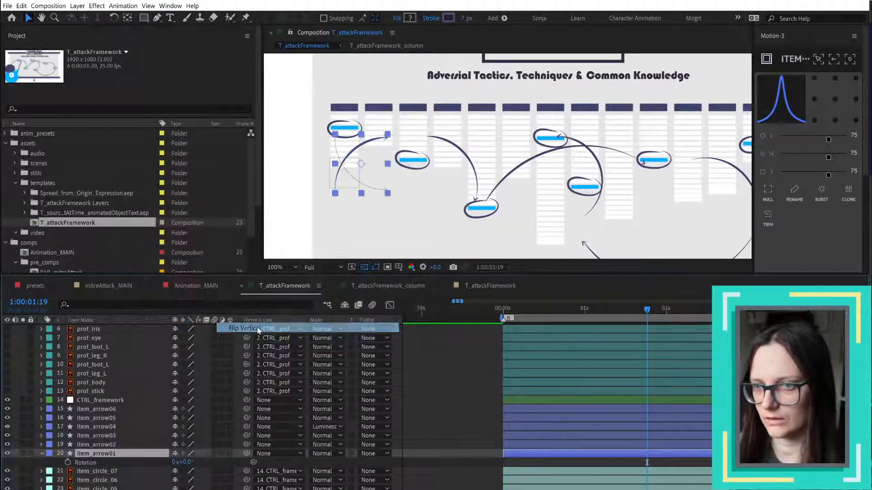
- Set item_arrow01's rotation to -30° and move it so its arrowhead points at the circle in the third column
key(period)
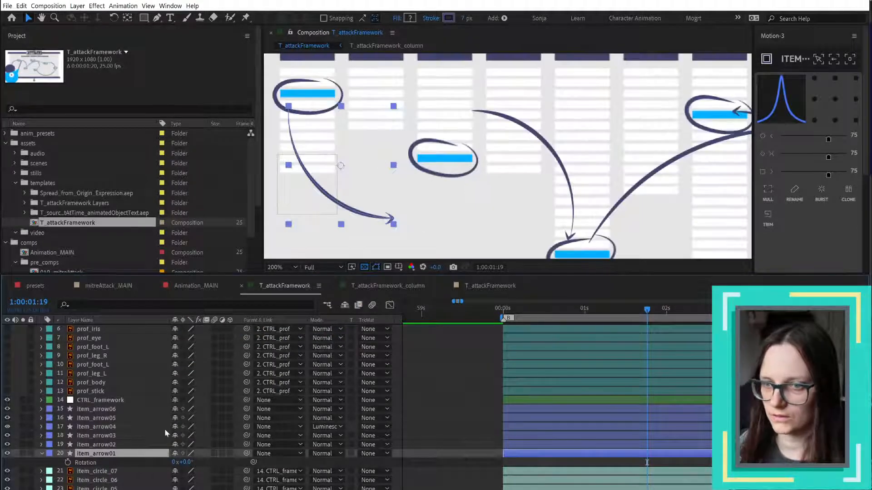
click(184, 462)
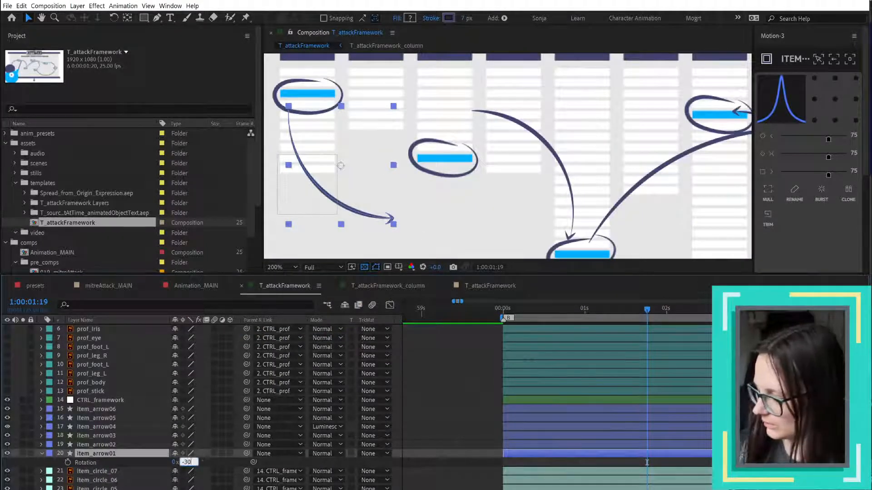
text(-30)
key(Return)
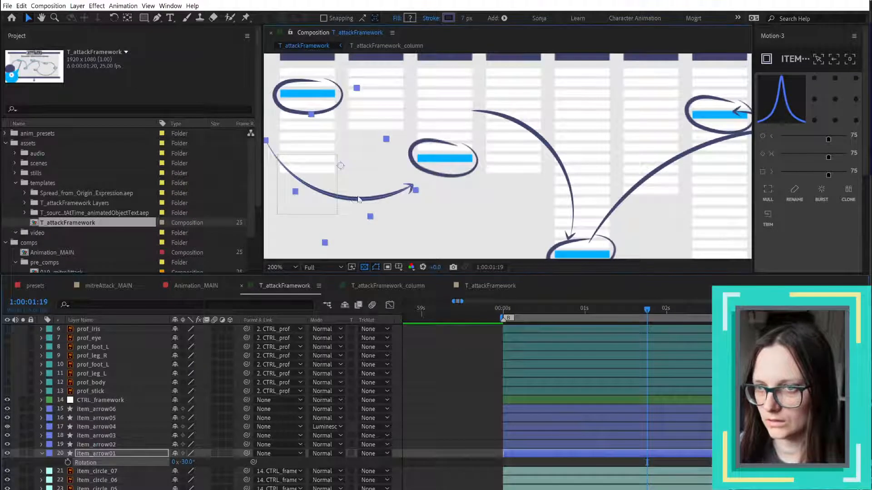
drag(352, 201, 370, 194)
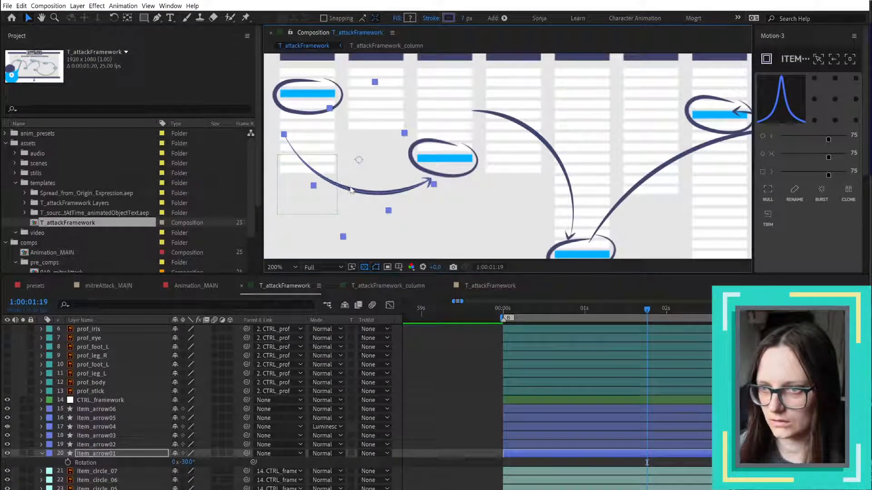
- Open item_arrow01's path for point editing and delete the extra vertex at its tail
double_click(350, 186)
click(288, 141)
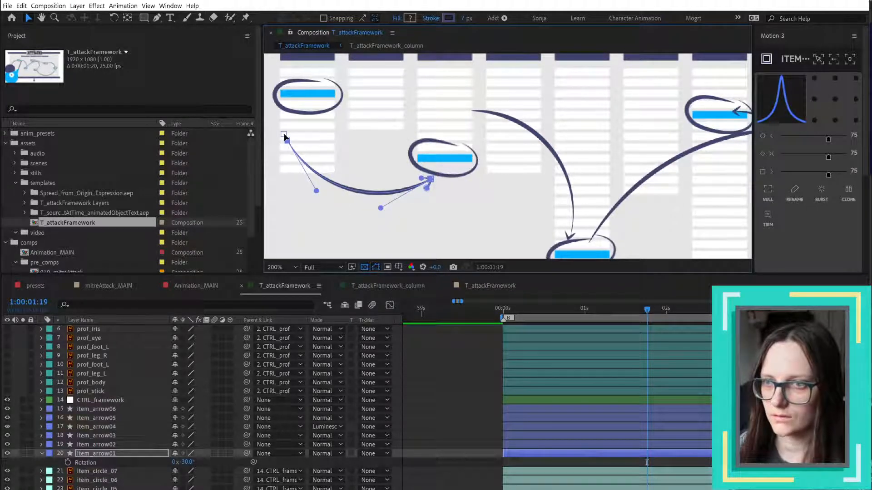
click(284, 135)
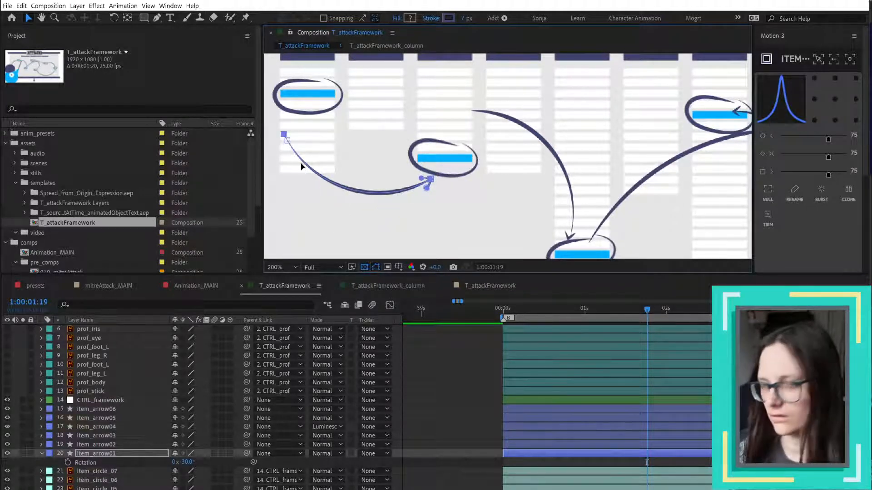
key(Delete)
- Move item_arrow01's tail point just below the first column's circle and bend its handle downward for a rounder curve
click(288, 141)
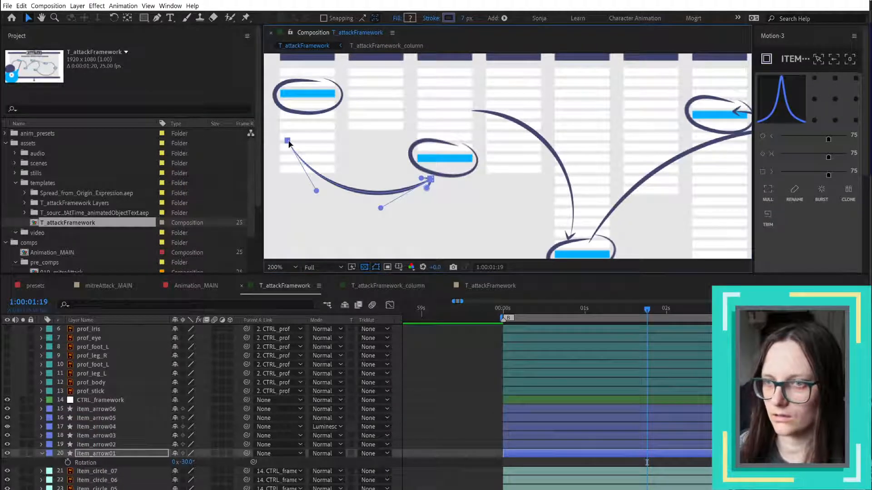
drag(288, 142, 307, 119)
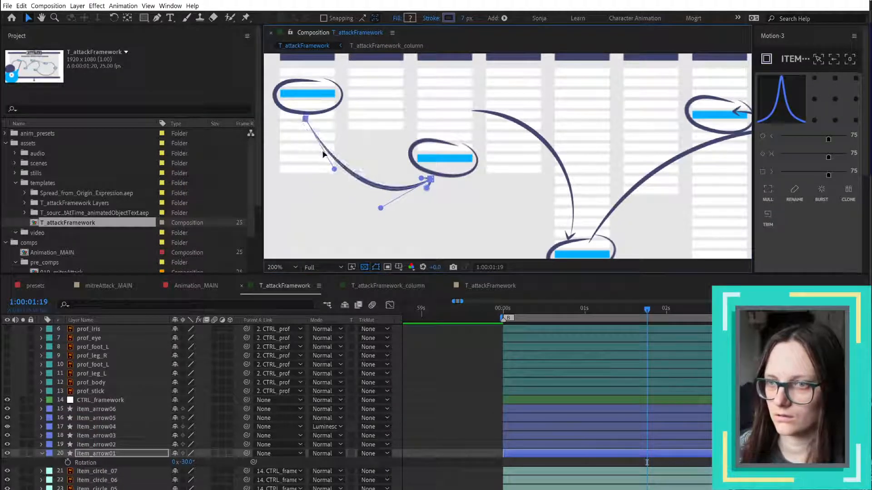
drag(335, 168, 307, 187)
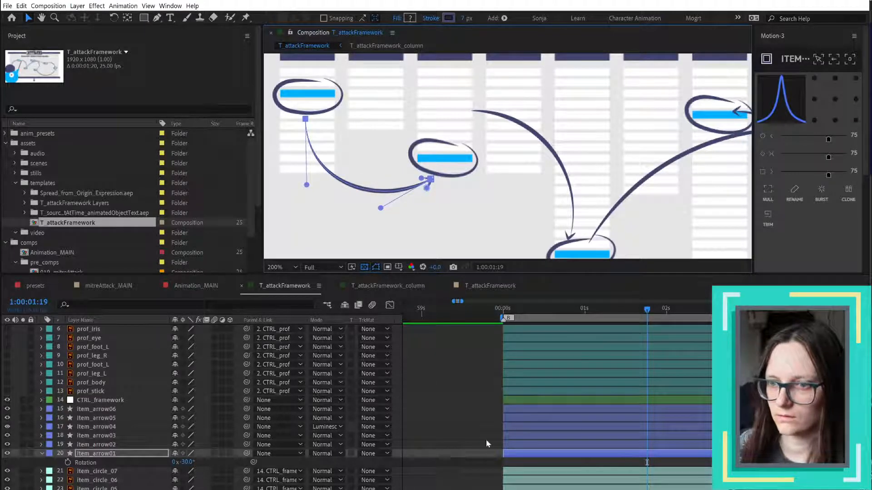
click(468, 428)
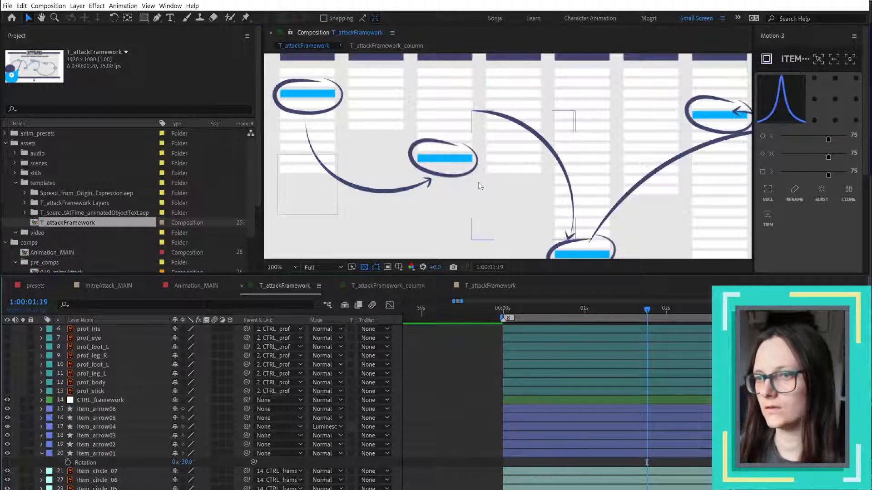
- Edit item_arrow02's path and move its starting point down to the upper edge of the third column's circle
scroll(480, 185, down, 2)
click(511, 166)
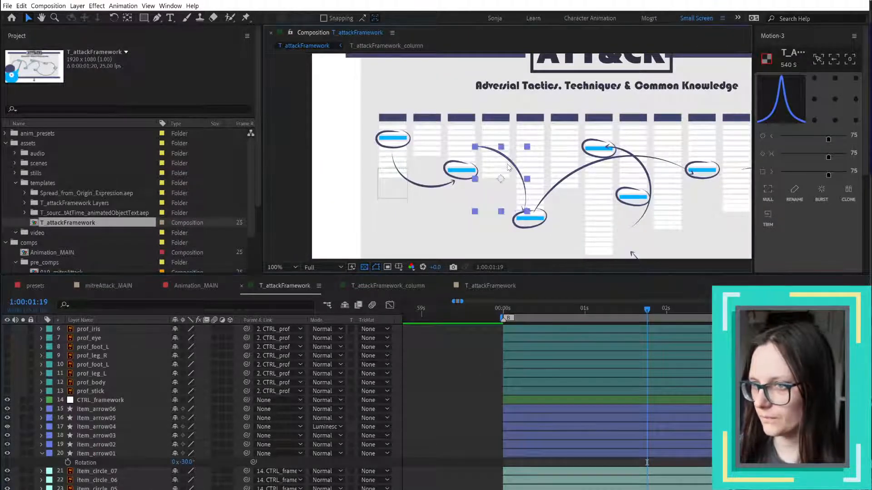
key(Return)
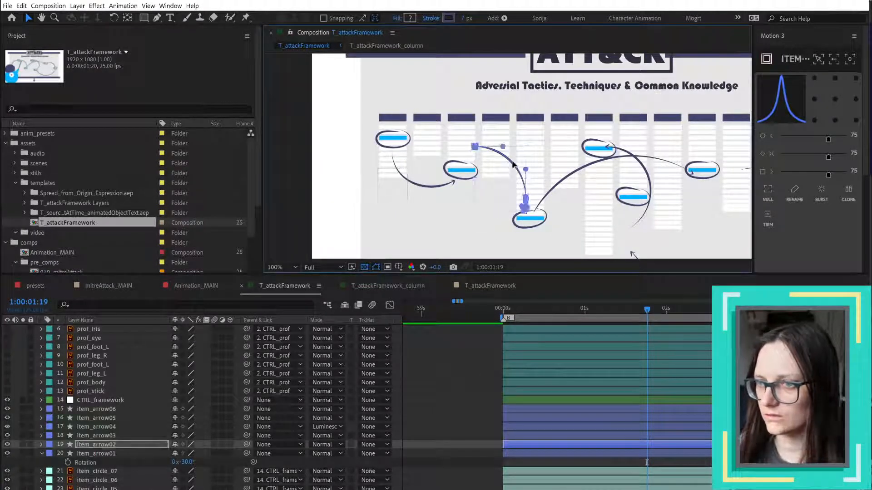
scroll(513, 164, up, 1)
drag(423, 123, 447, 141)
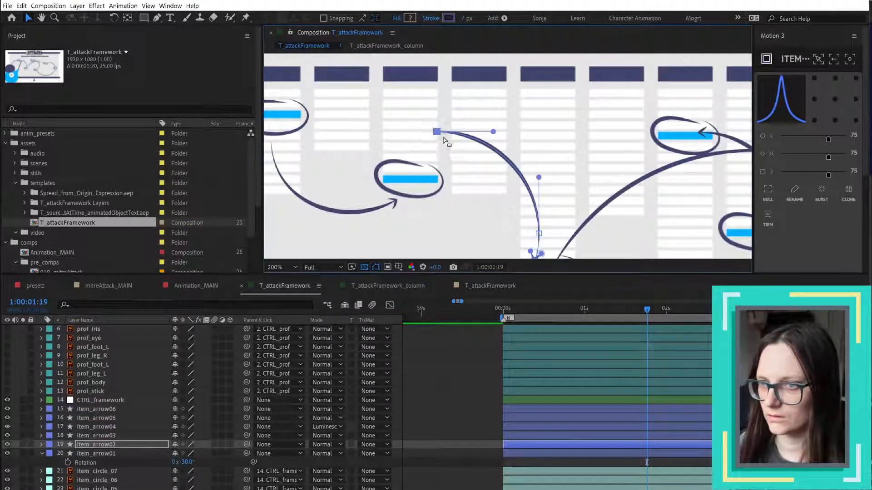
scroll(528, 197, down, 2)
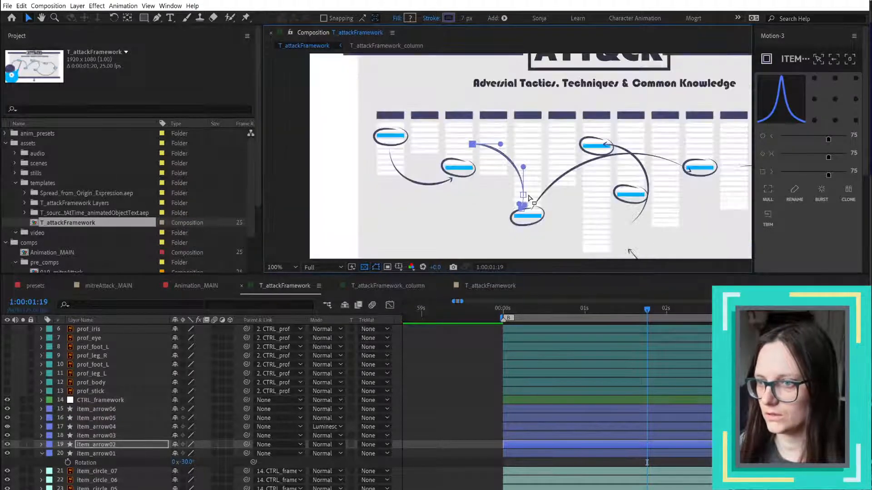
scroll(528, 197, up, 2)
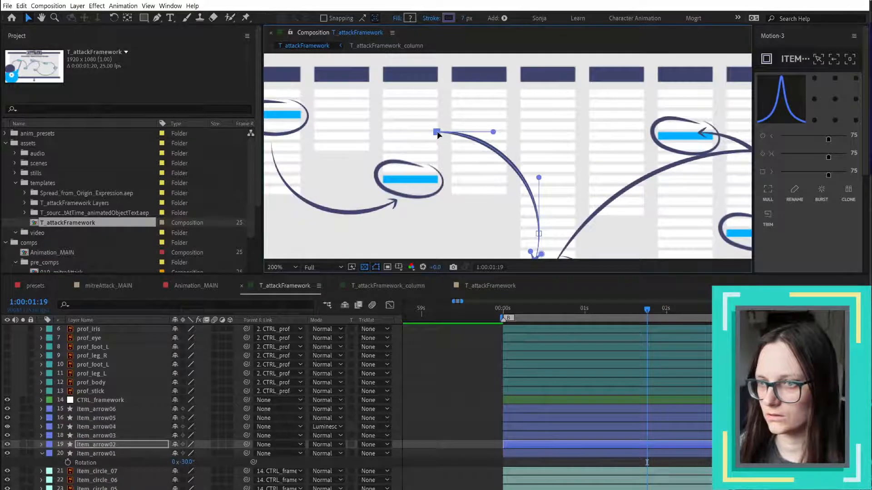
drag(438, 133, 433, 160)
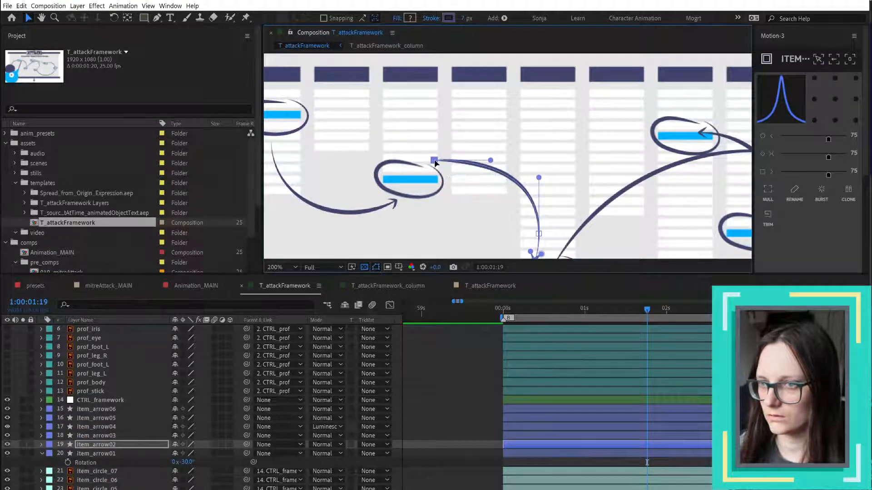
- Reshape item_arrow02's curve into a smooth arc with its handles and shift its starting point slightly further over the circle
drag(490, 160, 486, 141)
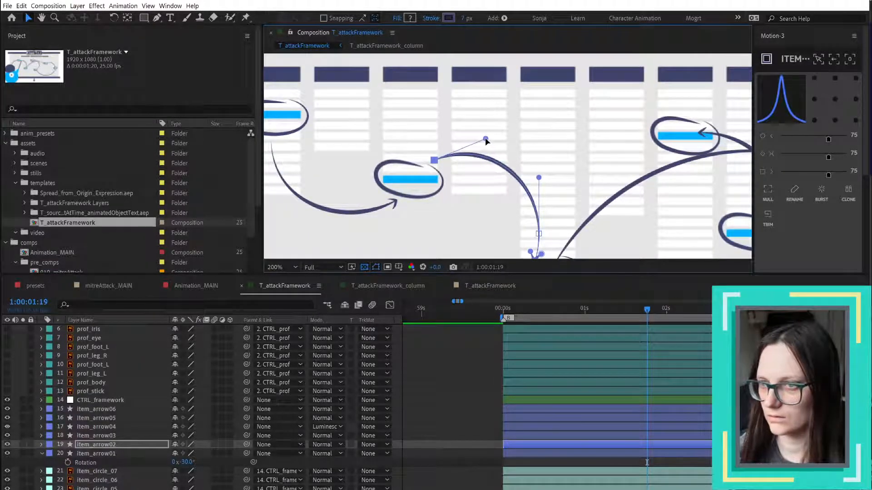
drag(539, 177, 543, 184)
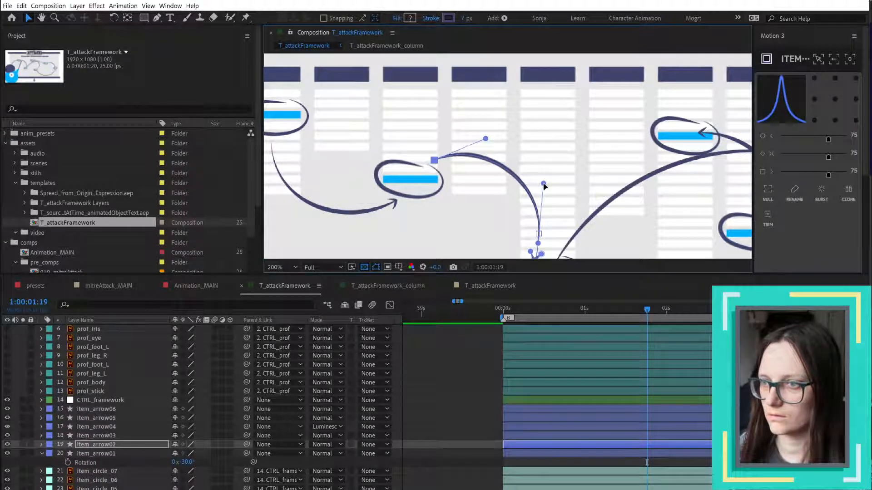
drag(433, 163, 424, 159)
drag(476, 137, 486, 138)
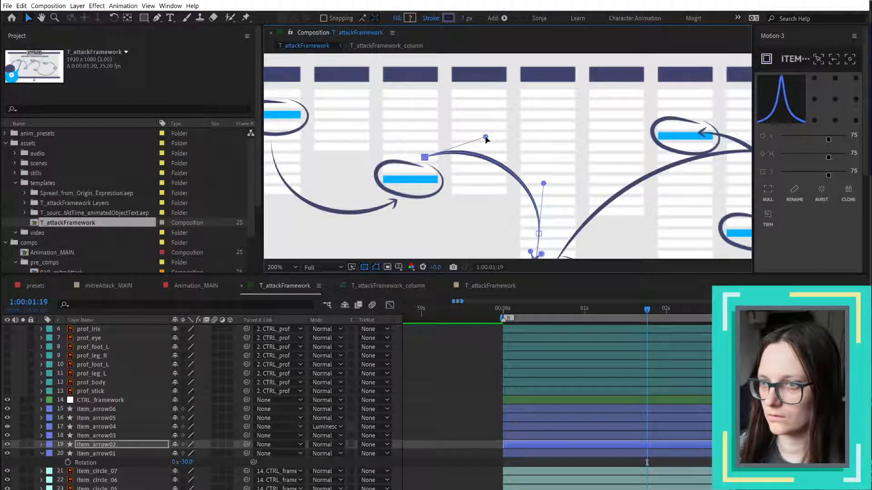
scroll(505, 180, down, 1)
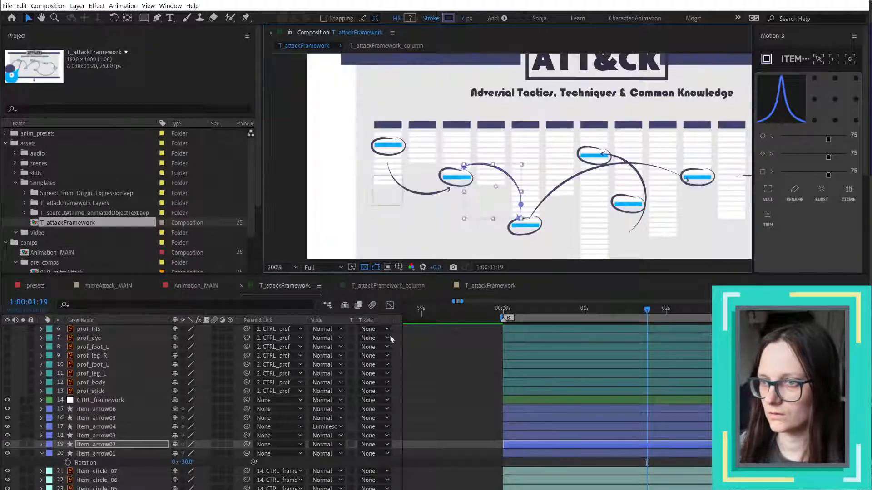
click(466, 370)
- Delete the end vertex of item_arrow02's shaft at the arrowhead, keeping the arrowhead itself
scroll(521, 208, up, 1)
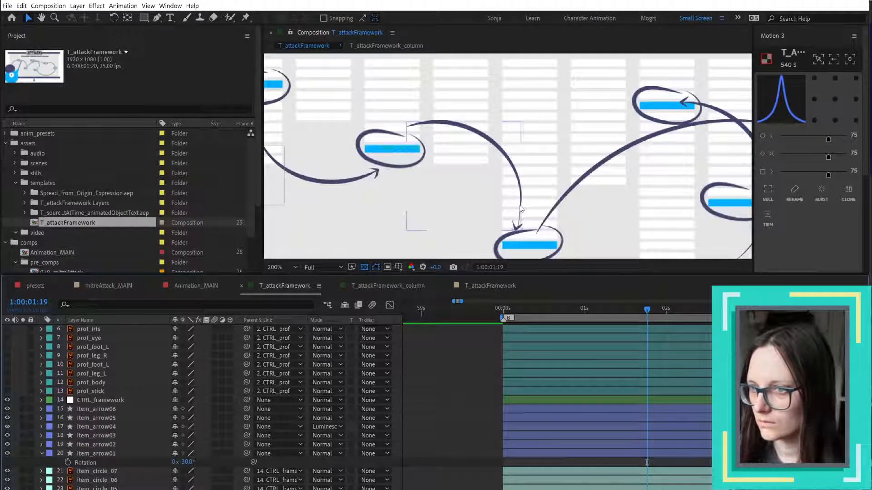
click(521, 208)
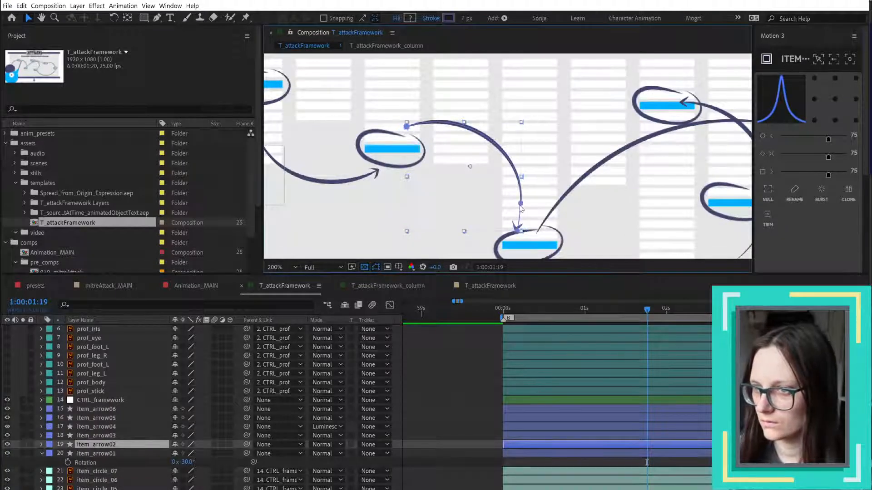
click(521, 208)
click(521, 205)
scroll(524, 218, up, 1)
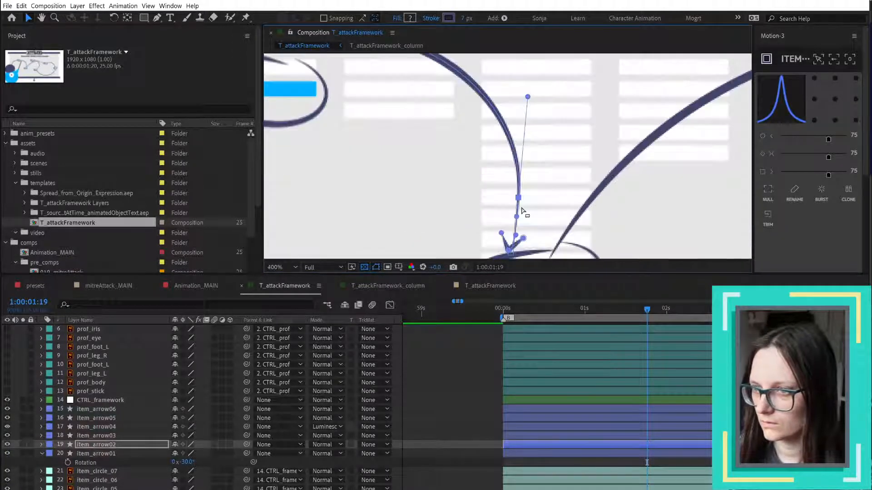
click(510, 254)
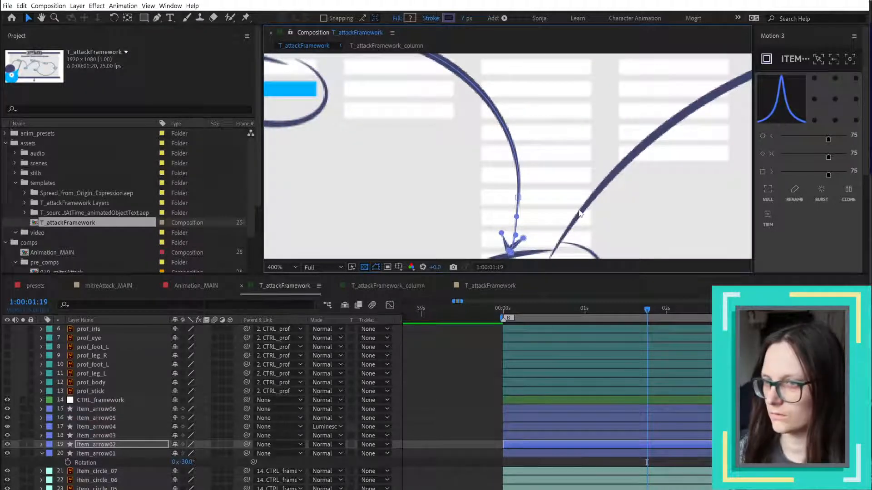
key(Delete)
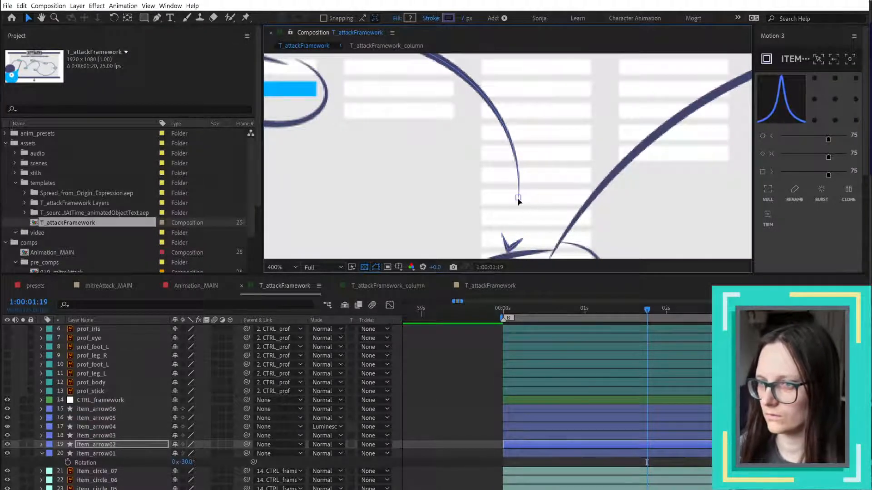
- Straighten the lower end of item_arrow02's shaft, extend it downward and move the arrowhead up onto its tip
click(518, 198)
mouse_move(528, 97)
mouse_down()
mouse_move(369, 243)
mouse_move(518, 96)
mouse_up()
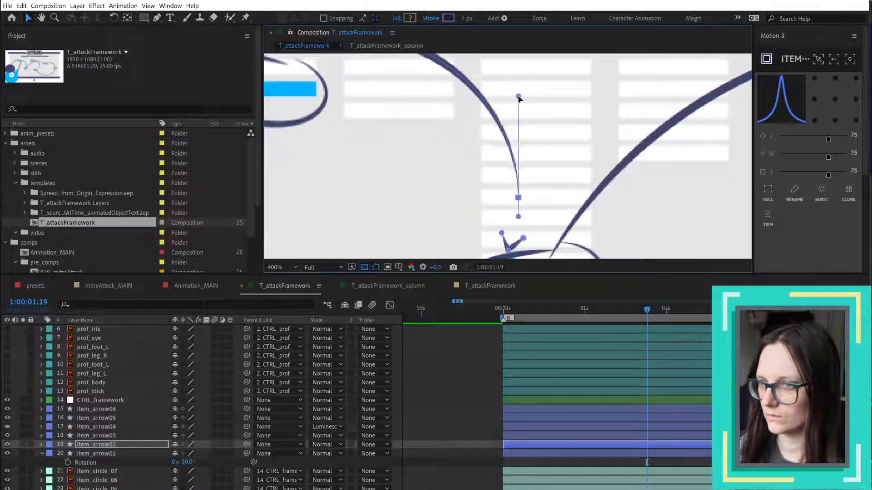
drag(519, 215, 528, 231)
double_click(508, 252)
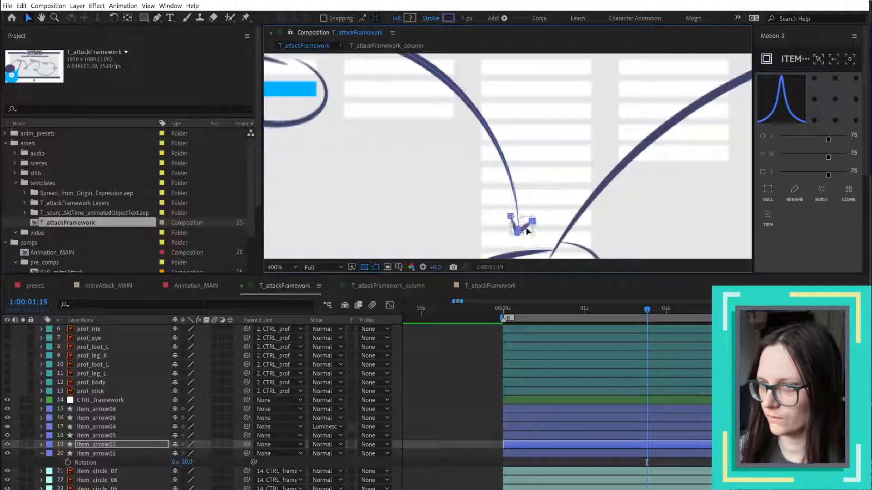
- Refine item_arrow02's shaft with the curve handles at both ends so it bends in a fuller arc toward the arrowhead
click(435, 371)
scroll(554, 194, down, 2)
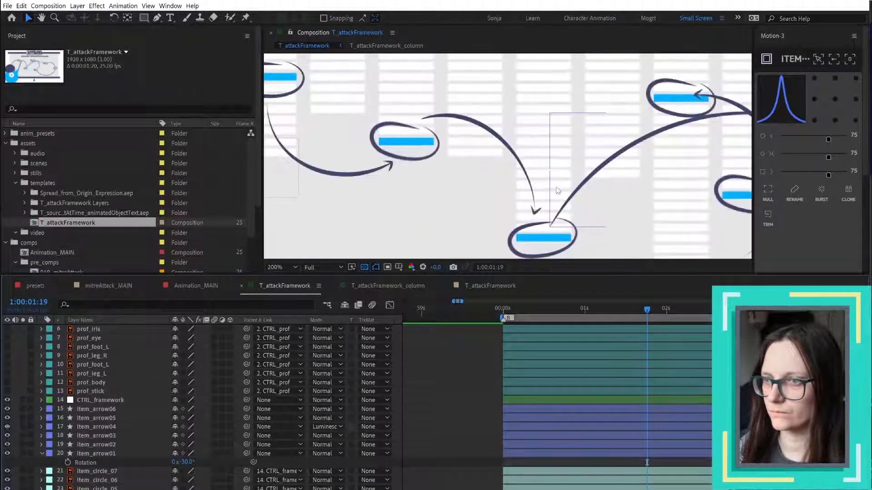
click(485, 132)
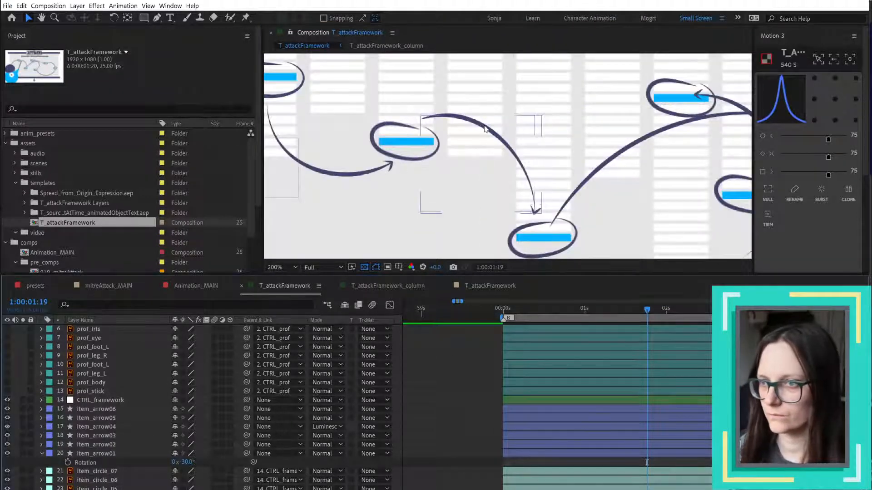
double_click(428, 121)
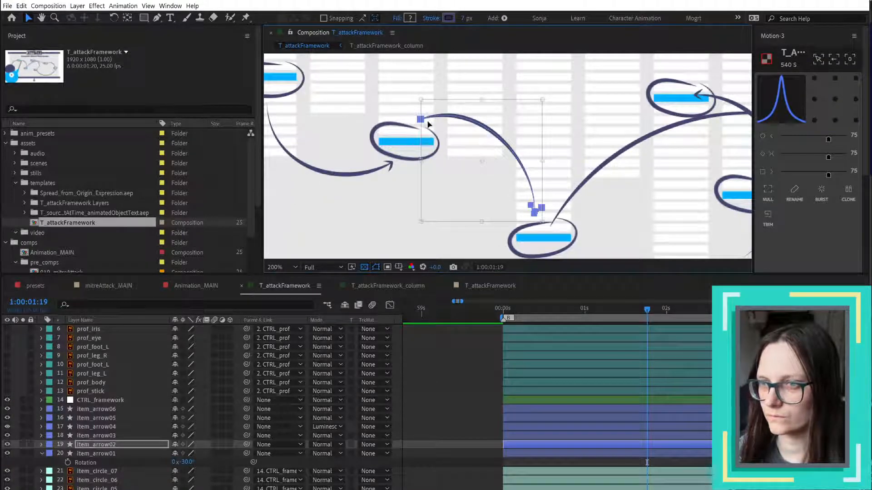
key(Escape)
drag(410, 110, 429, 126)
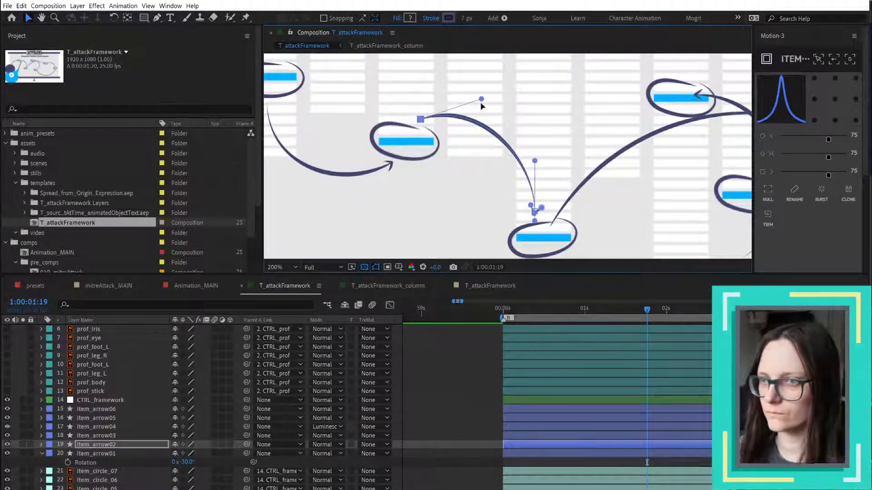
drag(483, 100, 503, 103)
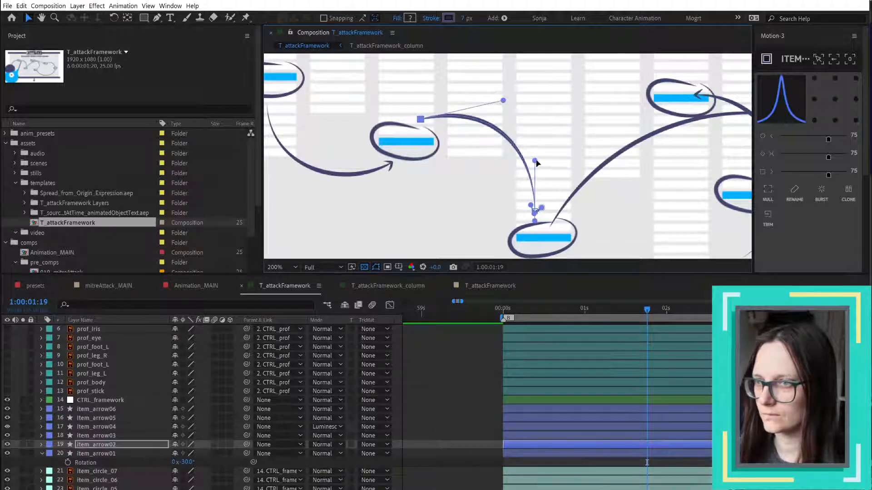
drag(537, 162, 543, 165)
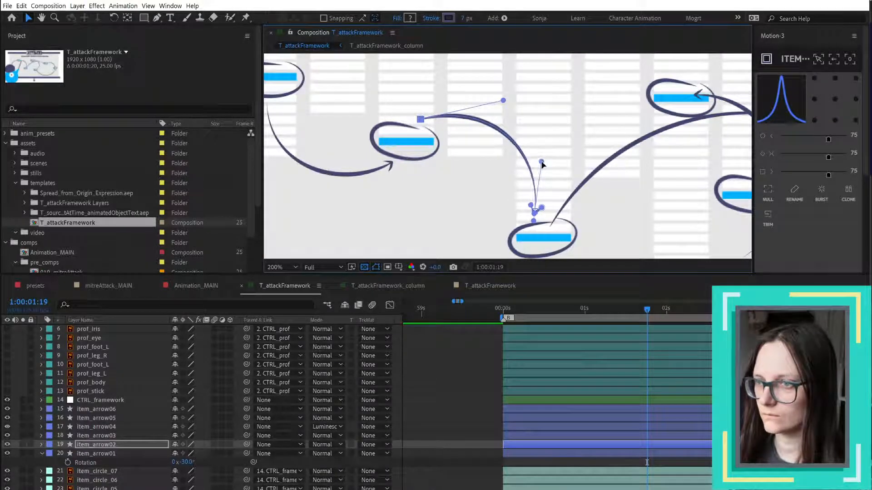
mouse_move(503, 101)
mouse_down()
mouse_move(481, 91)
mouse_move(501, 109)
mouse_up()
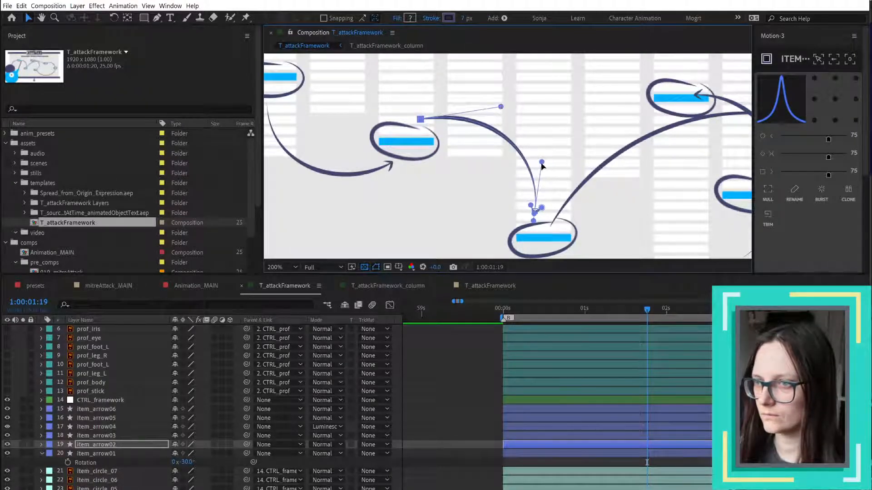
drag(541, 163, 542, 148)
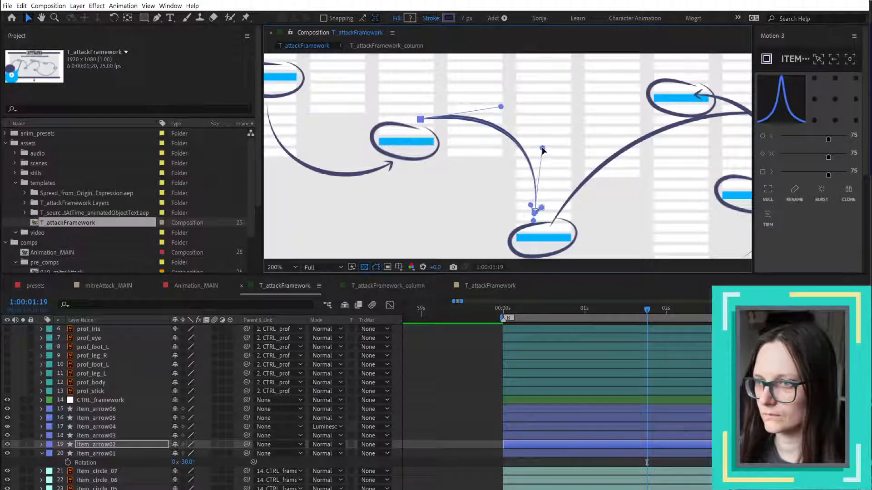
click(456, 383)
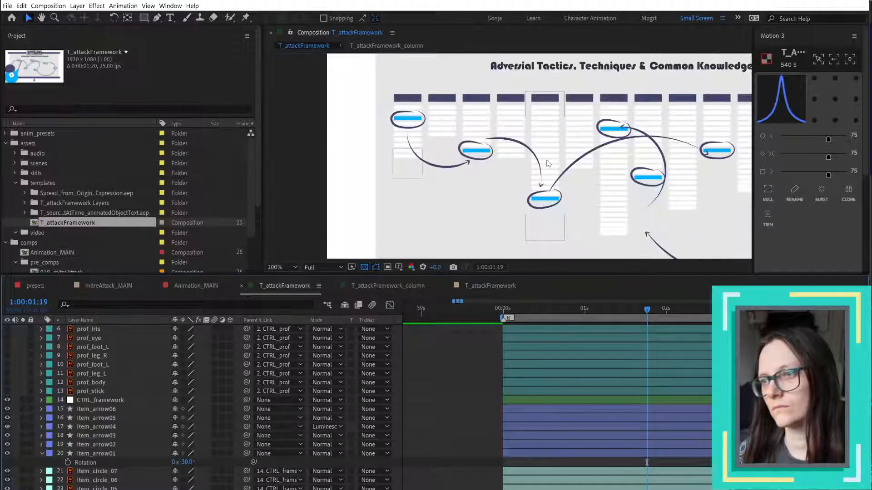
- Flip item_arrow03 vertically so its arc bows downward instead of upward
scroll(546, 160, down, 2)
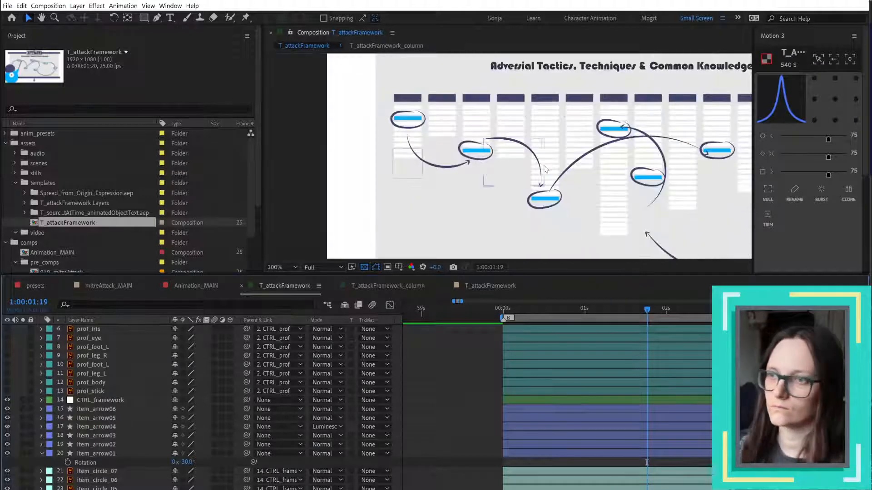
click(587, 157)
click(428, 412)
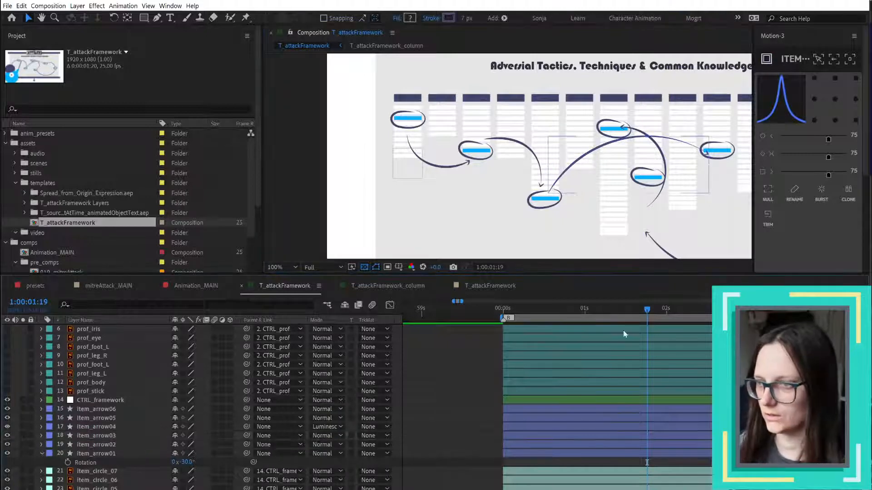
click(589, 154)
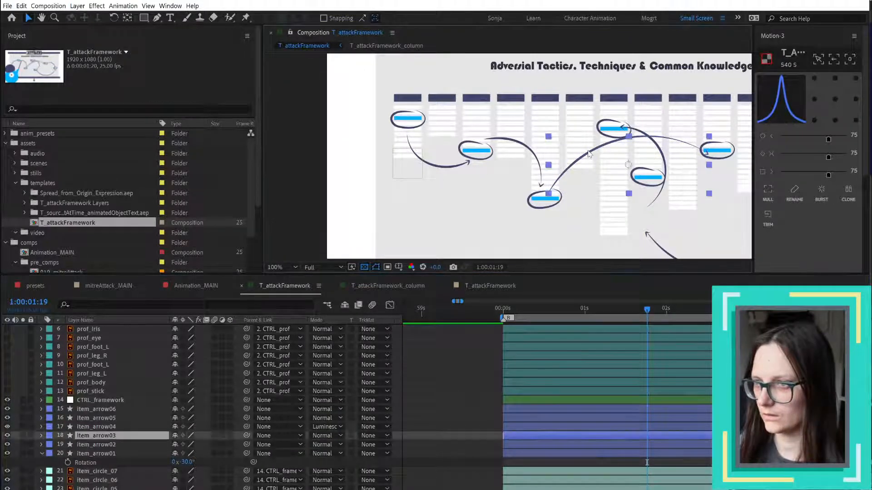
right_click(589, 154)
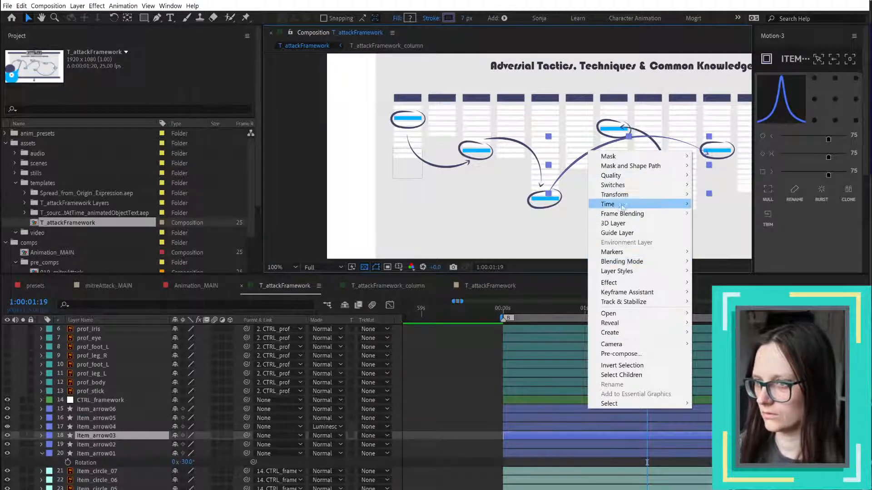
mouse_move(619, 194)
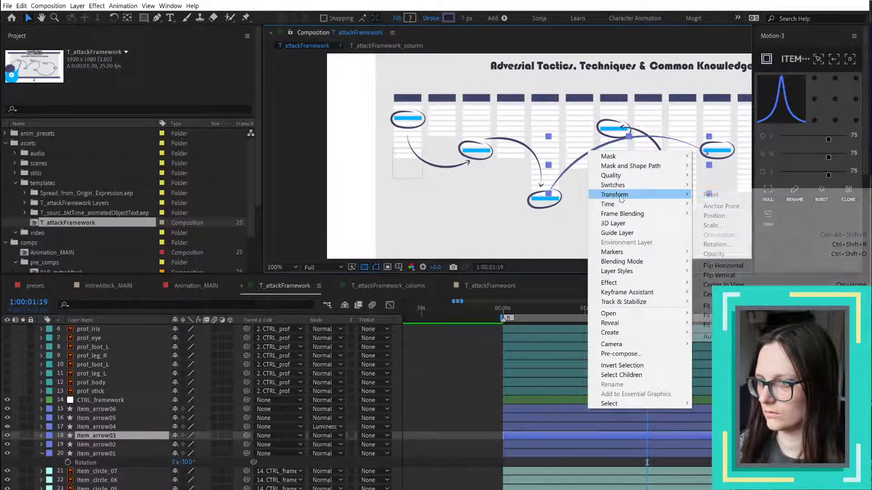
click(746, 278)
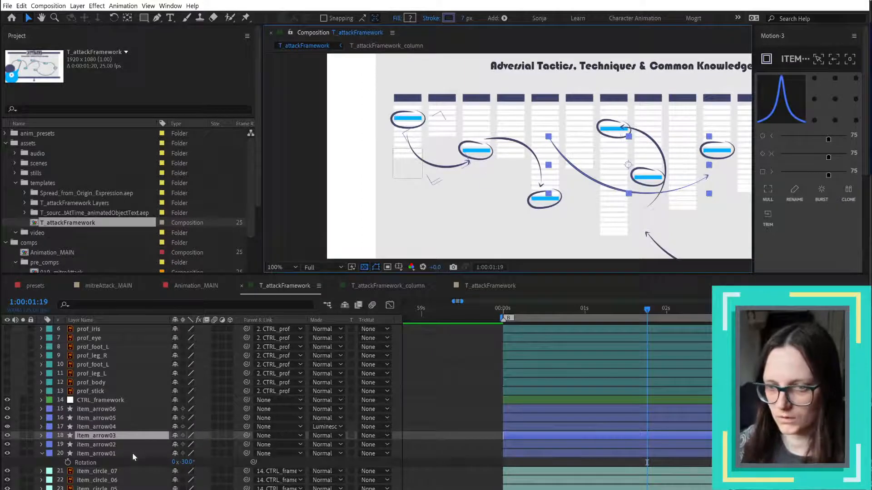
- Set item_arrow03's rotation to -30° and move it down to run from the fifth column's circle to beneath the next circle it points at
key(r)
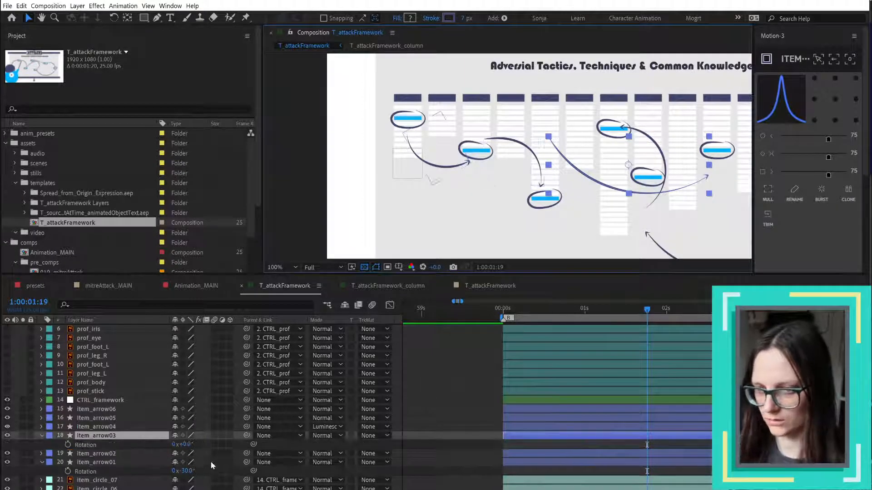
click(188, 443)
text(30)
key(Return)
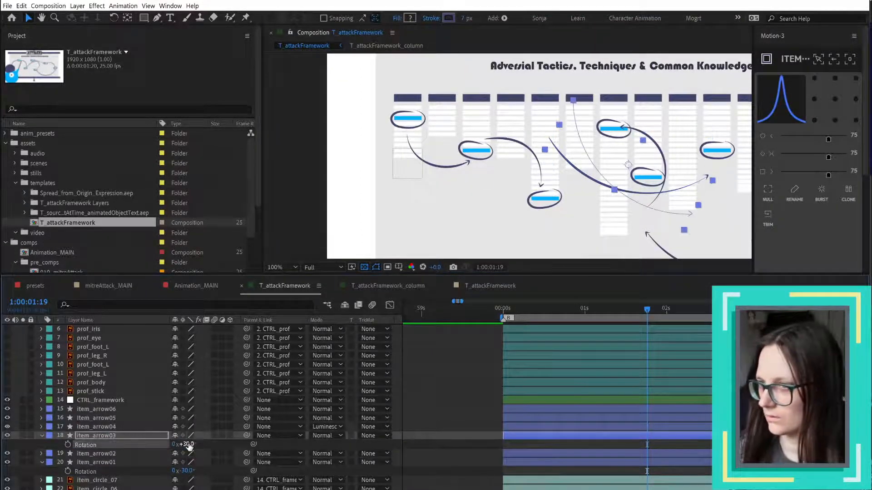
click(188, 444)
text(-30)
key(Return)
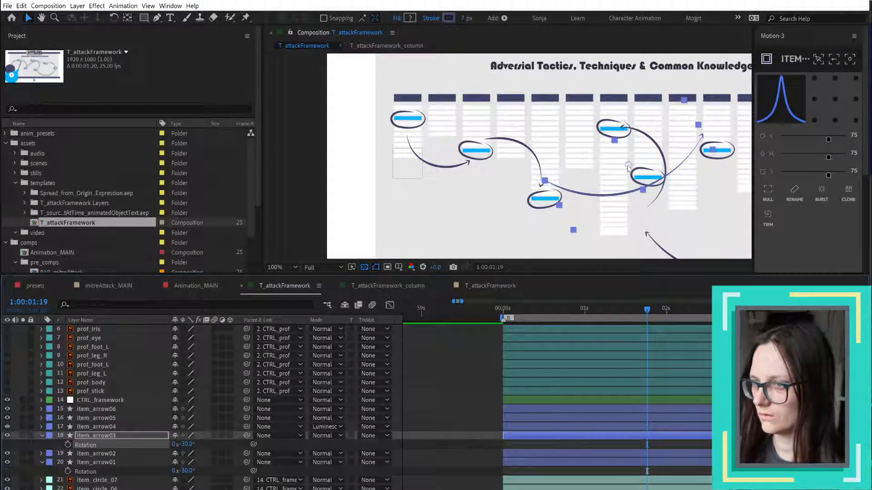
drag(627, 166, 634, 193)
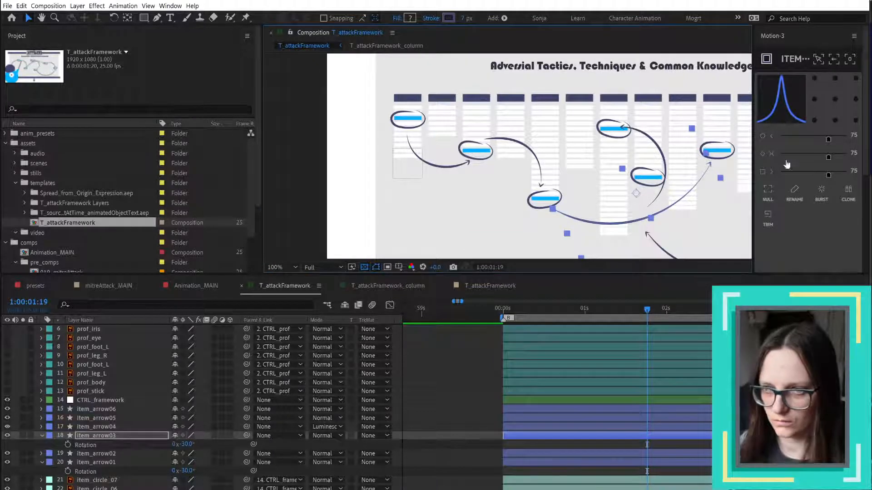
- Rotate item_arrow03's arrowhead slightly so it lines up with the upper end of its shaft
scroll(689, 189, up, 4)
click(672, 183)
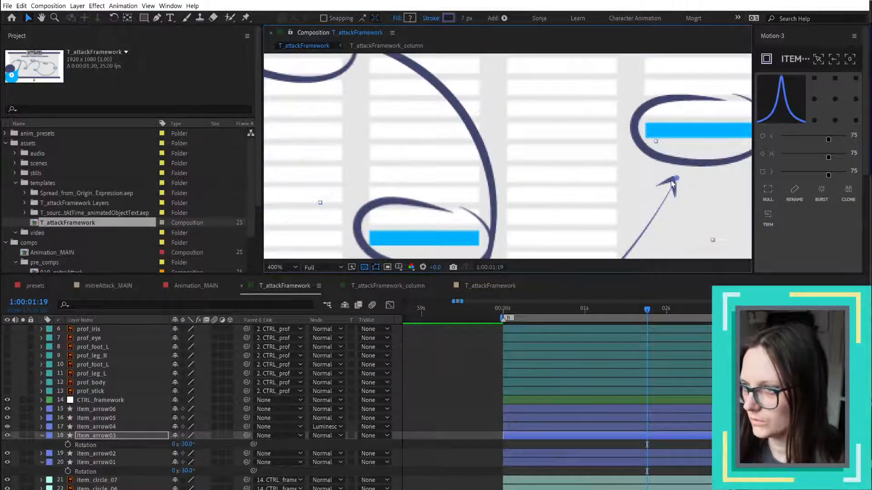
click(673, 181)
key(Return)
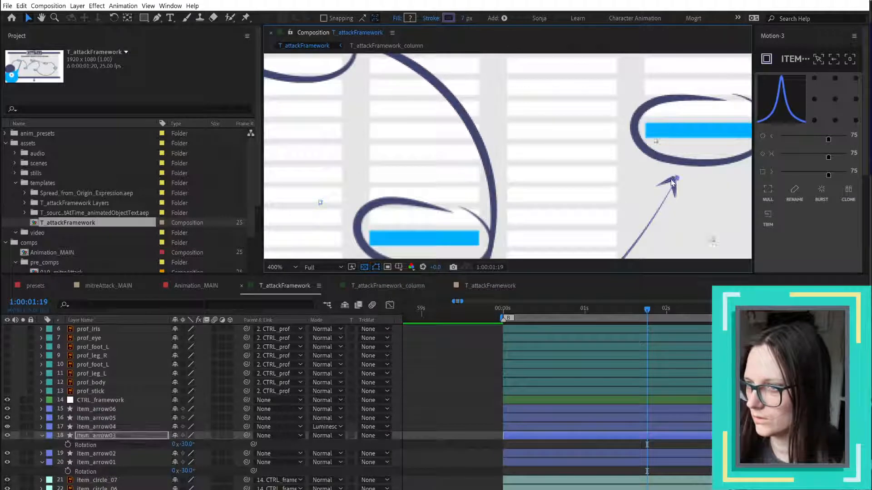
click(676, 178)
double_click(656, 186)
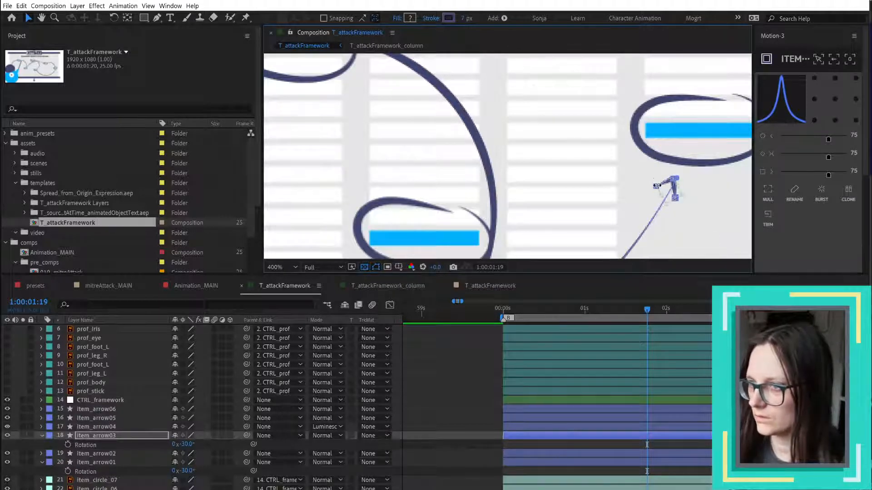
drag(675, 199, 681, 196)
click(476, 407)
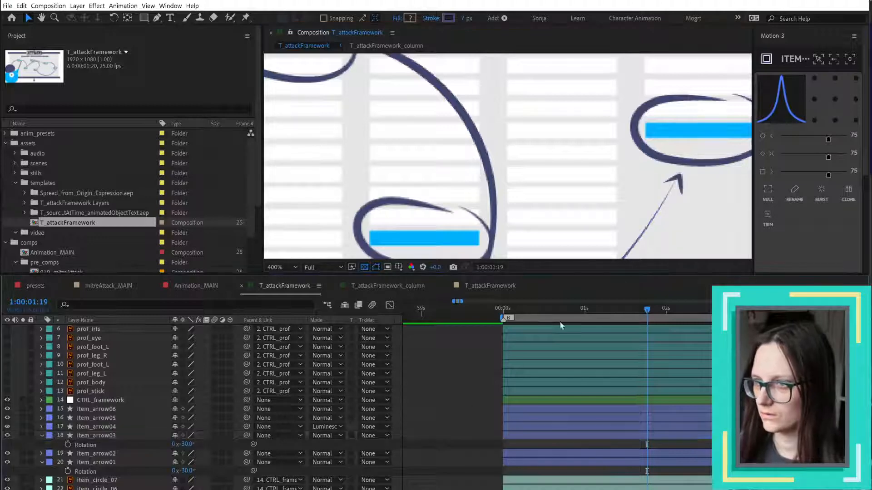
- Reverse the path direction inside item_arrow02's shape groups so the shaft's stroke taper runs the other way
scroll(677, 173, down, 2)
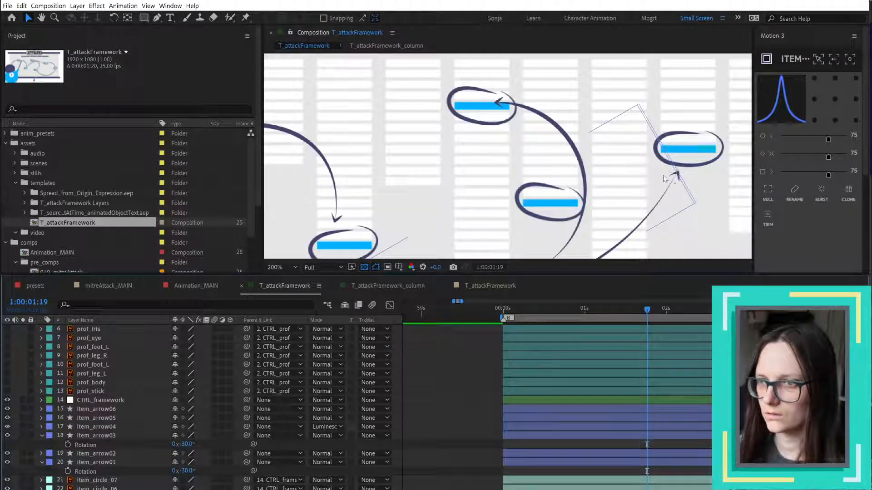
scroll(663, 176, down, 1)
drag(685, 254, 641, 225)
click(447, 144)
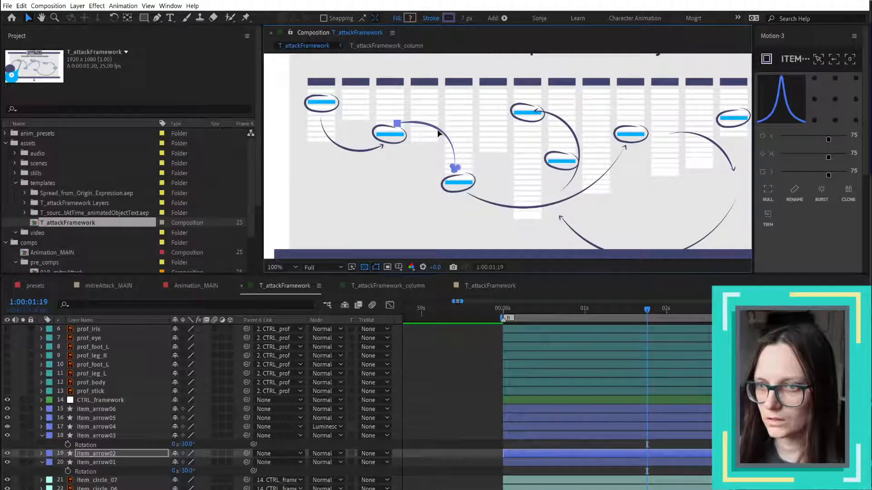
key(u)
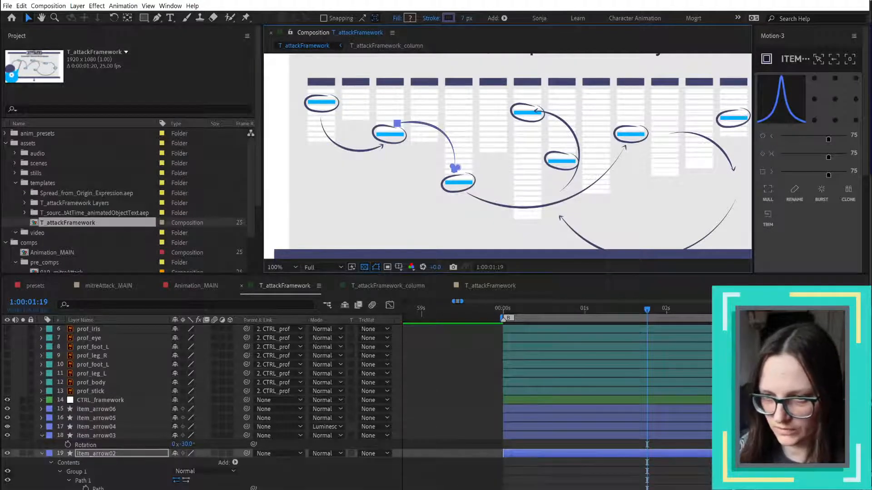
click(186, 481)
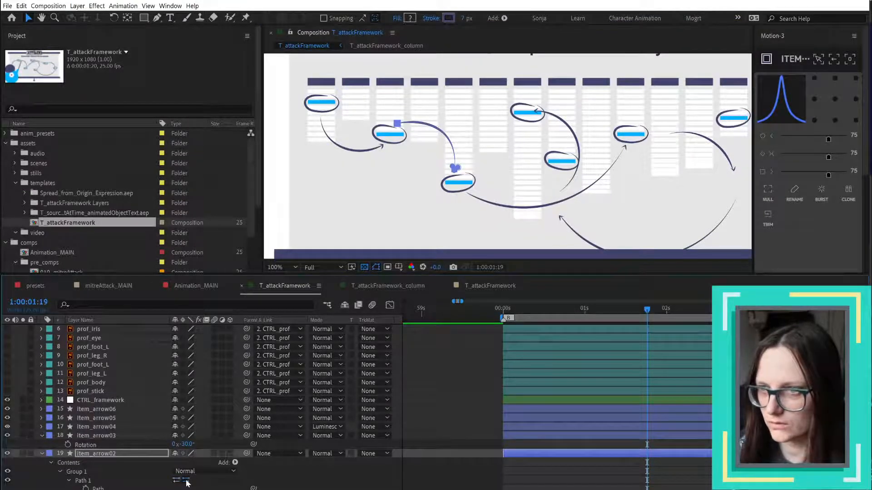
key(F2)
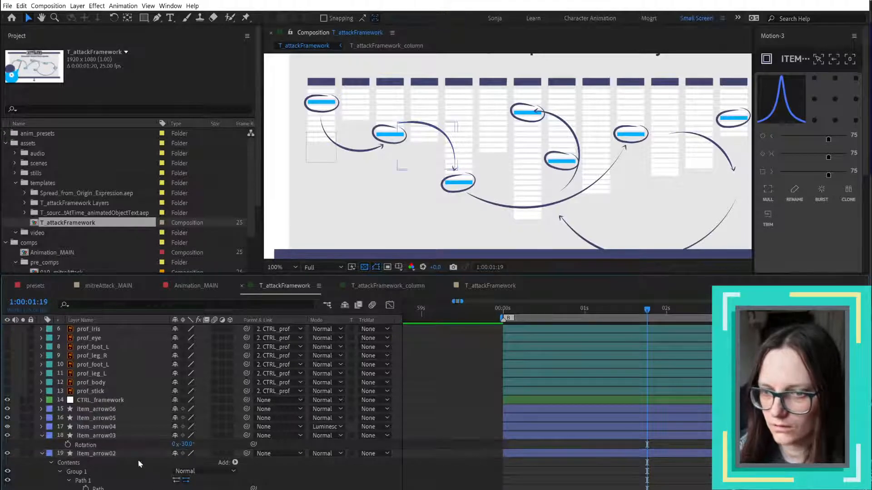
click(91, 475)
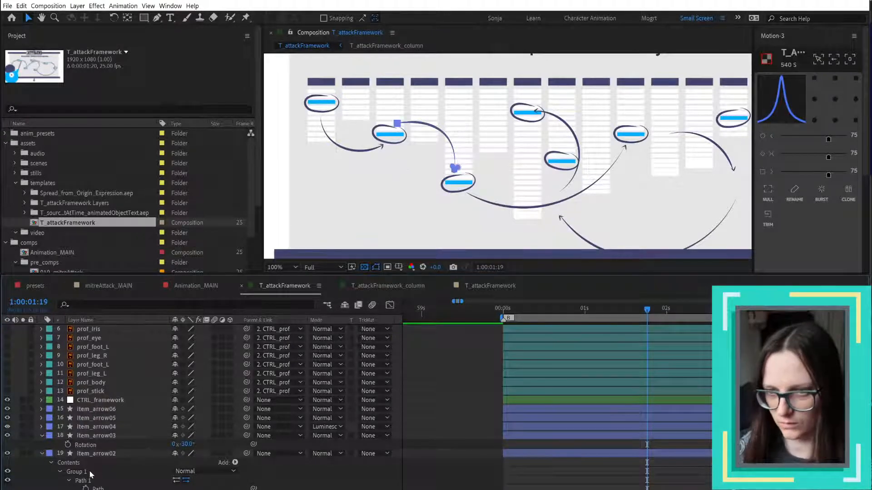
click(59, 472)
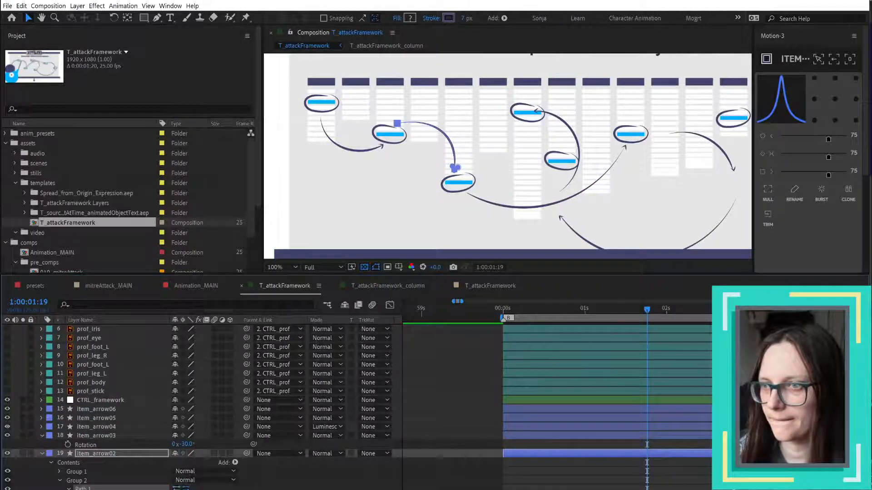
click(478, 356)
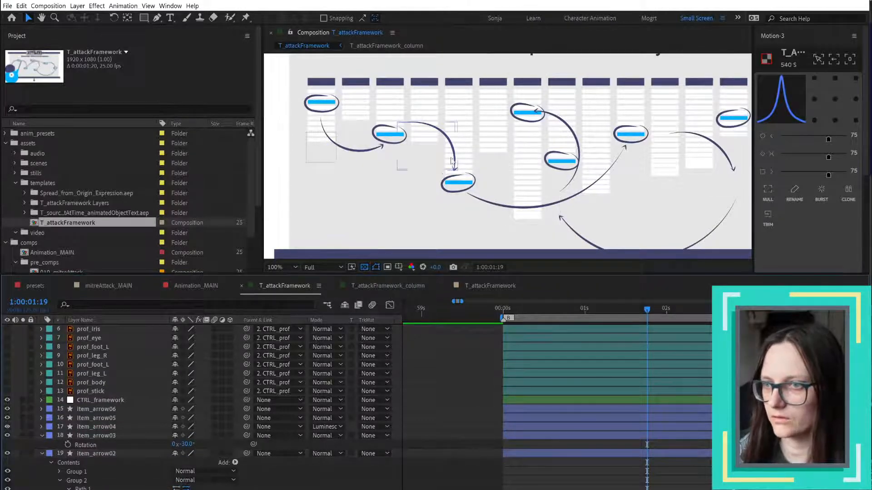
- Reverse the direction of Path 1 in item_arrow03's Group 2
click(562, 202)
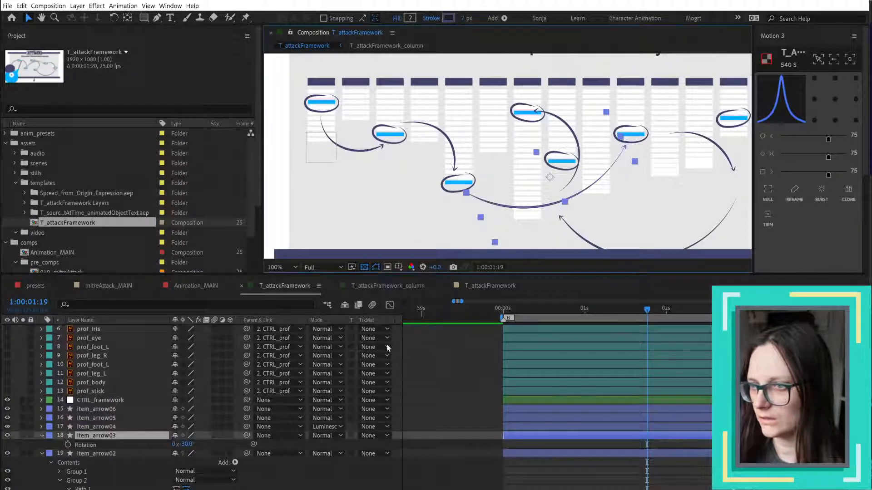
click(42, 436)
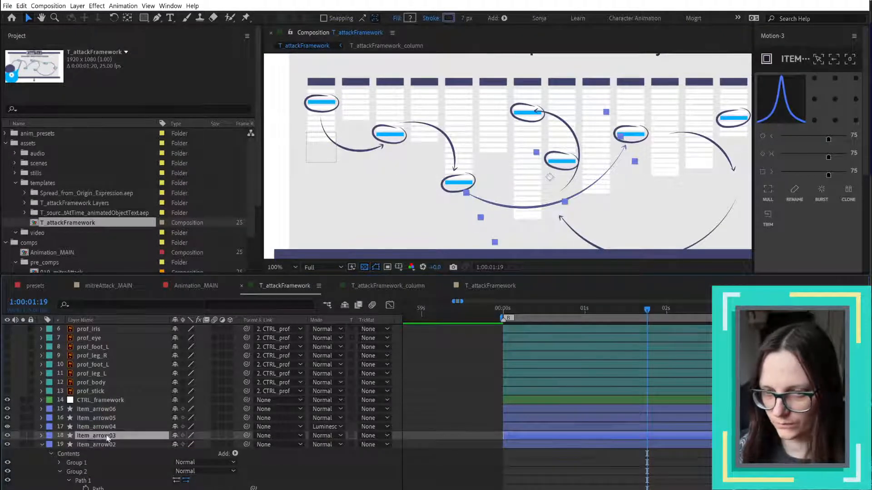
key(u)
key(u)
click(60, 454)
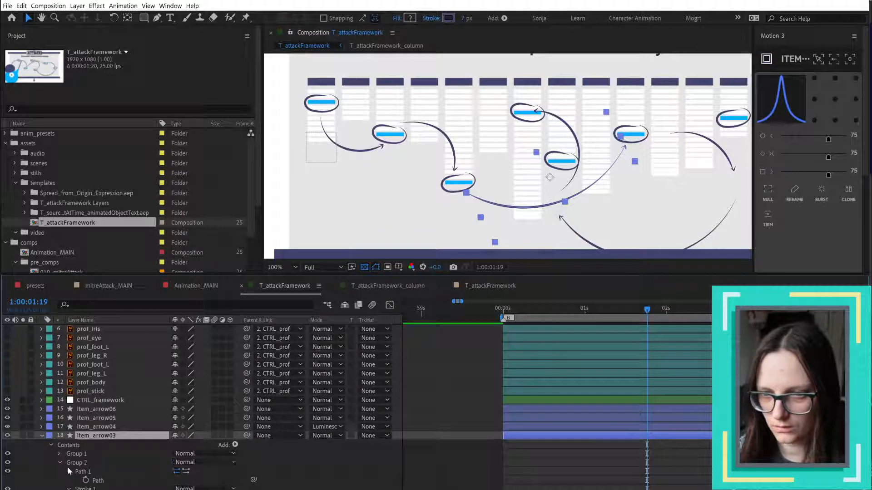
click(186, 472)
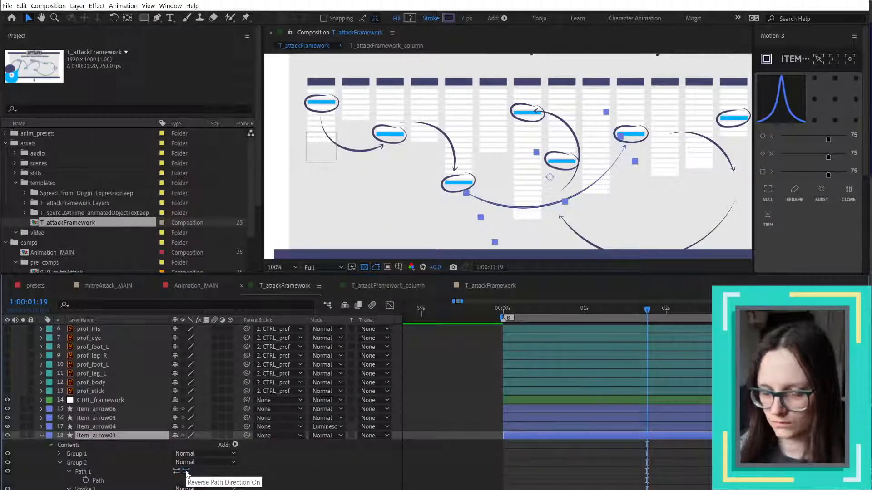
- Reverse the direction of Path 1 in item_arrow03's Group 1
scroll(121, 463, down, 3)
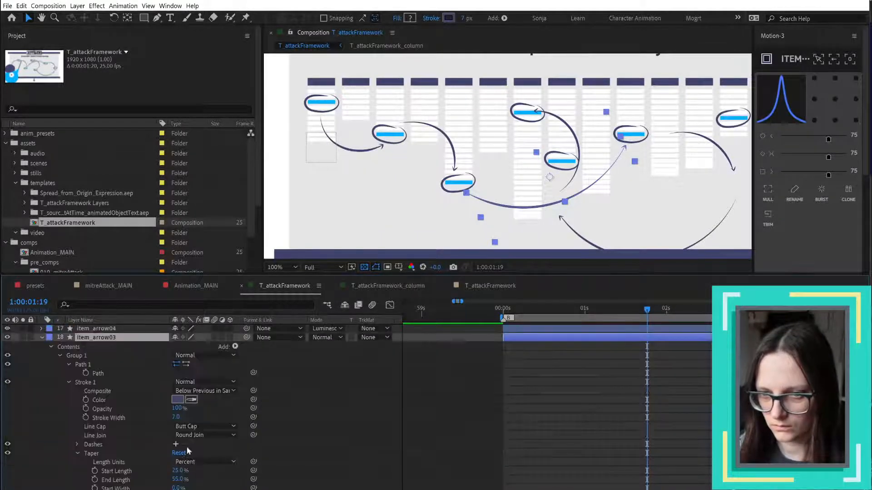
click(186, 365)
click(373, 447)
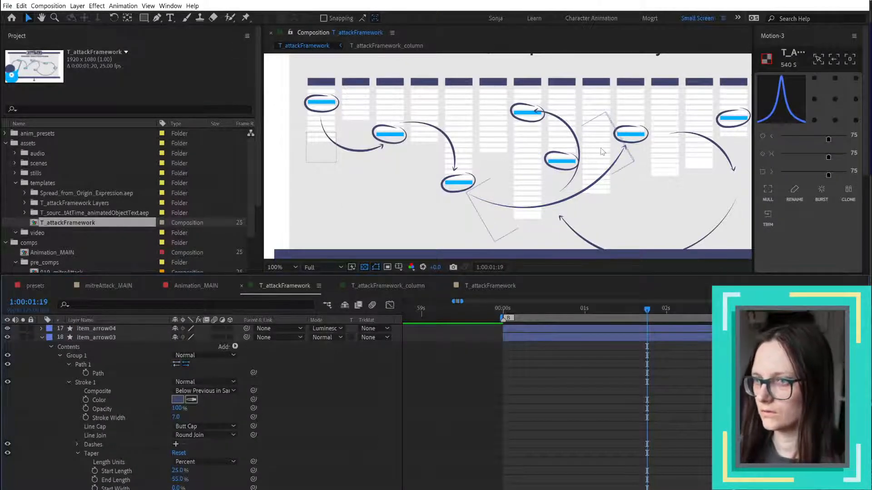
- Expand item_arrow06's contents down to its shape groups and collapse its Group 1
scroll(602, 151, up, 1)
click(550, 129)
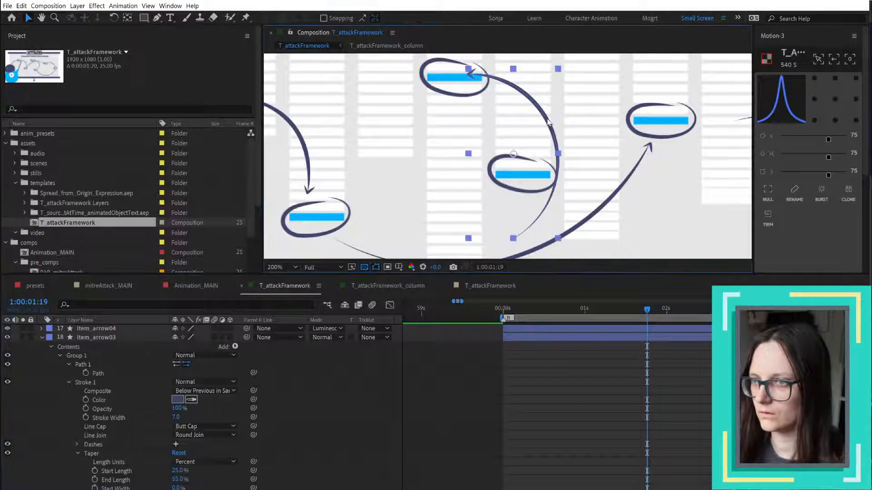
scroll(575, 139, down, 1)
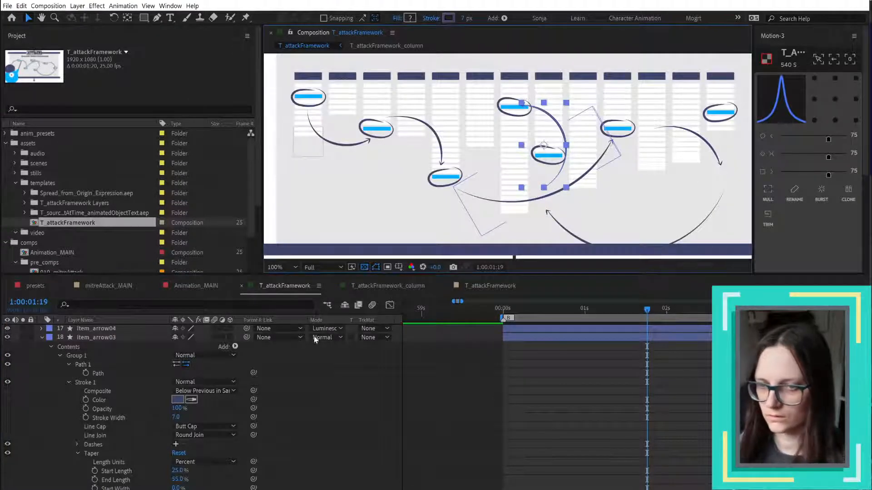
scroll(100, 416, up, 3)
click(39, 374)
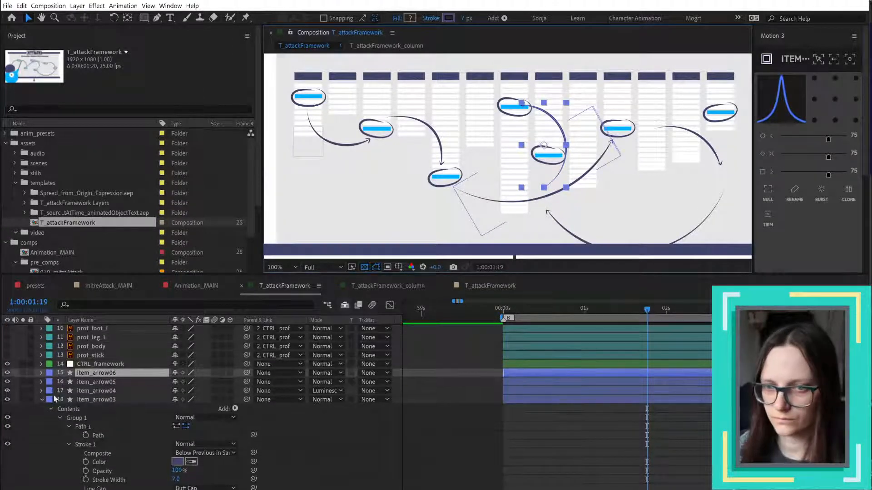
click(40, 373)
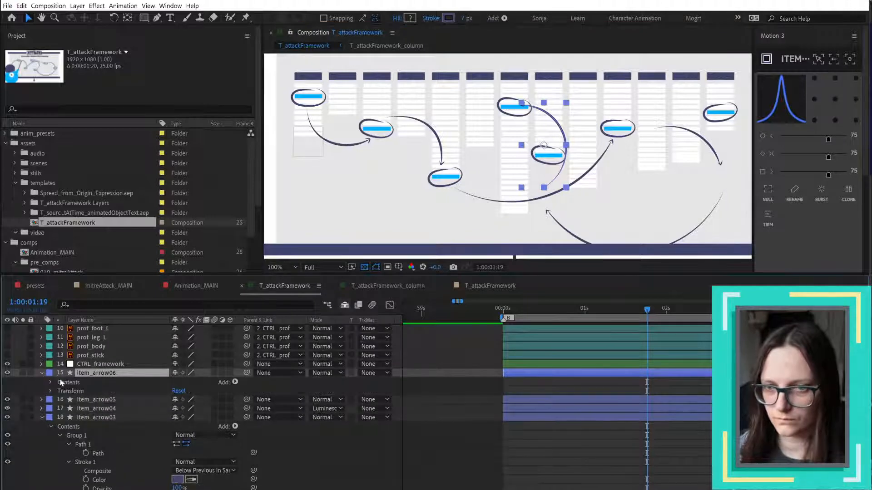
click(95, 383)
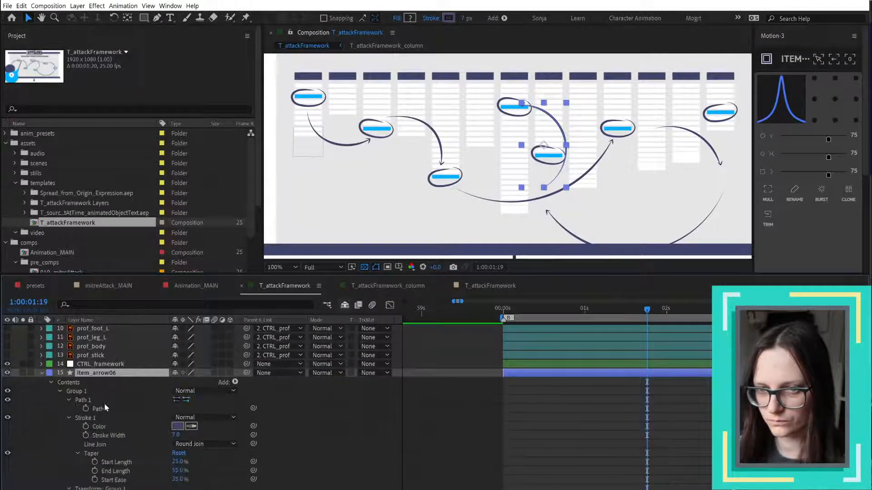
click(62, 395)
click(61, 391)
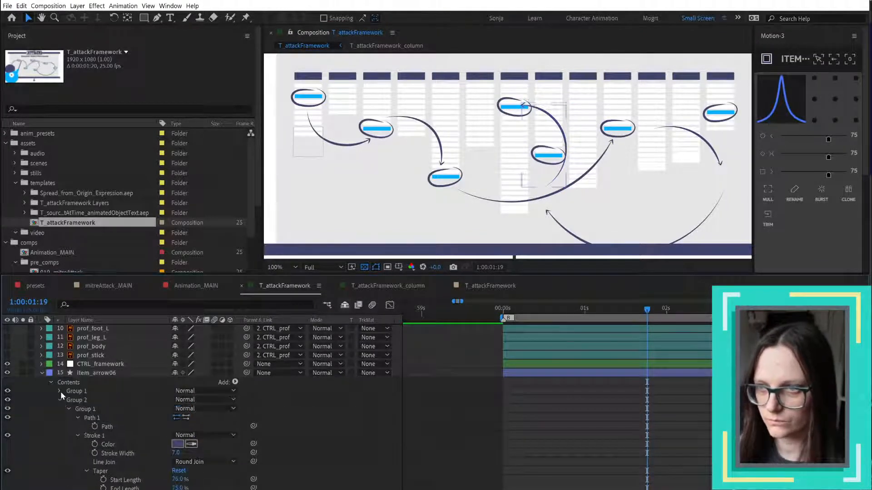
- Move item_arrow06 slightly right and down so its arrowhead sits just beside the seventh column's circle
click(95, 375)
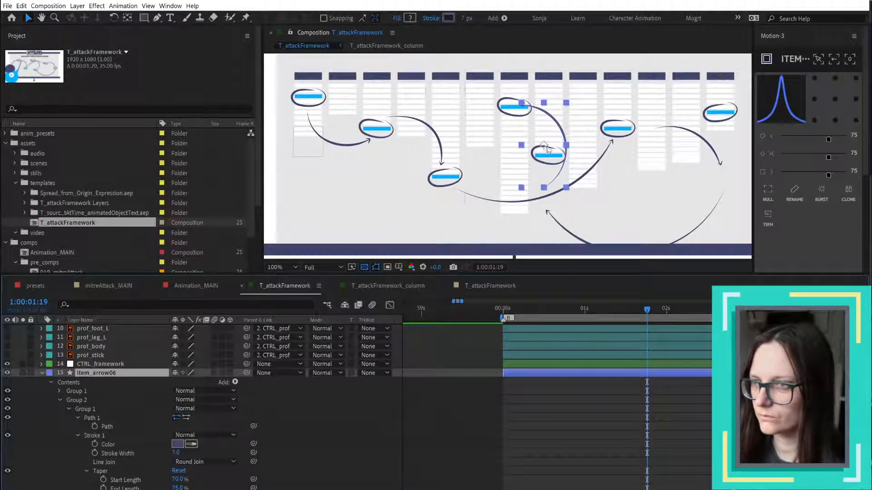
drag(548, 150, 560, 144)
key(Down)
key(Down)
key(Down)
key(Down)
key(Down)
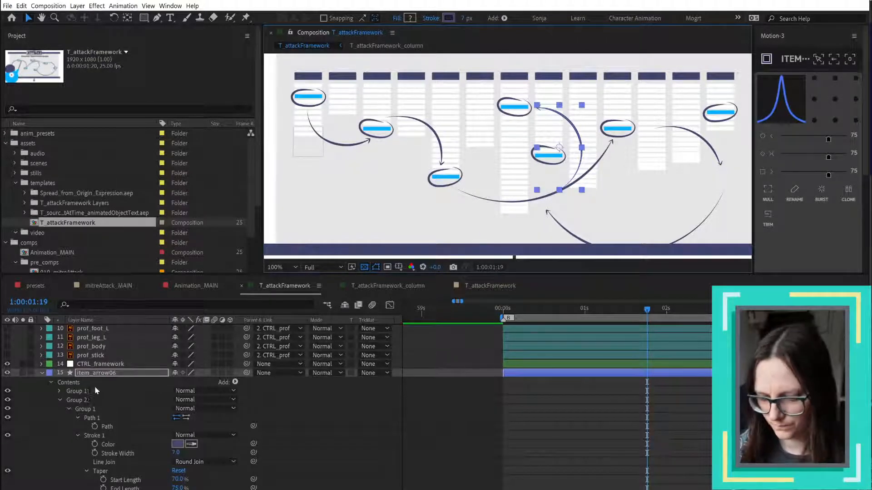
- Try scaling item_arrow06 down to 74%, and undo the scaling
key(s)
drag(201, 382, 226, 406)
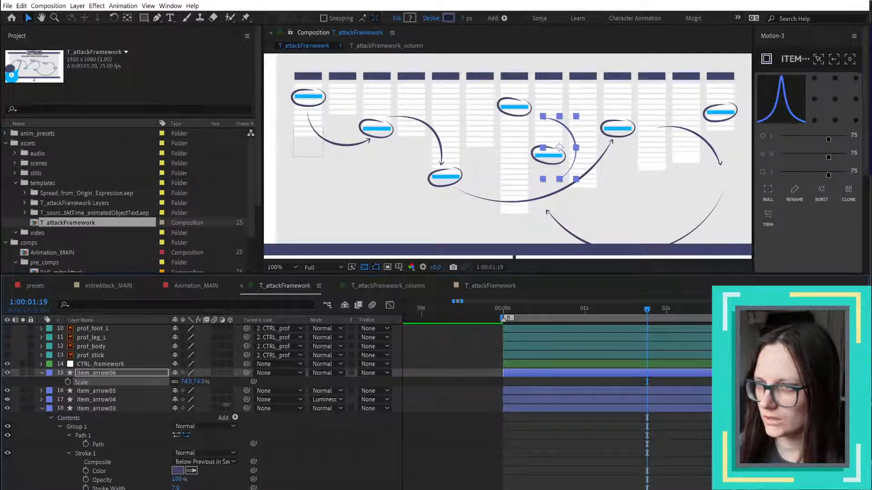
key(F2)
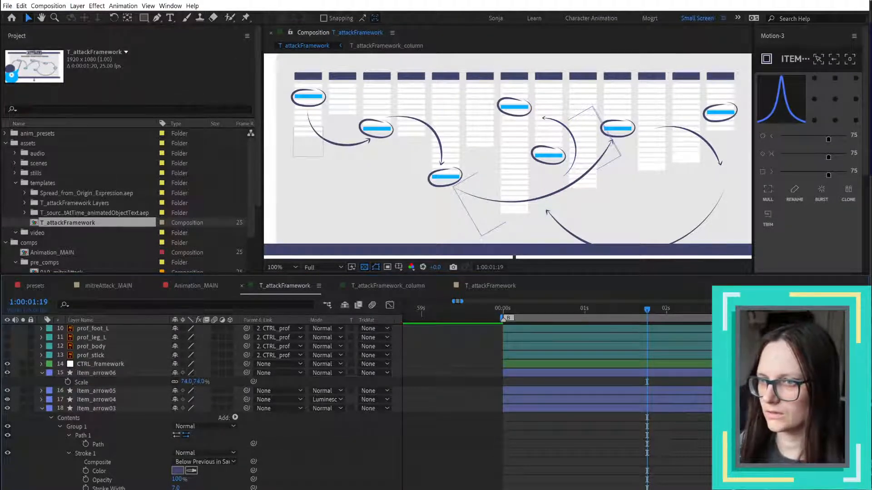
key(ctrl+z)
scroll(578, 118, up, 1)
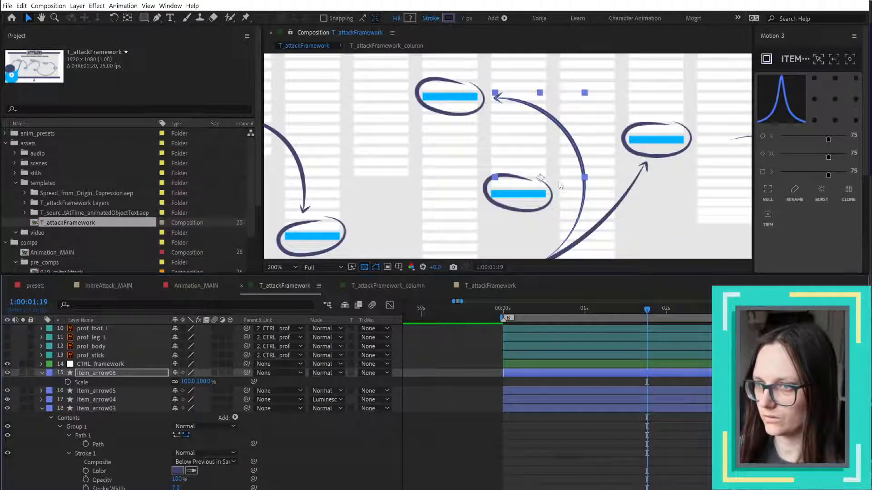
mouse_move(583, 170)
mouse_down()
mouse_move(576, 140)
mouse_move(579, 167)
mouse_up()
key(ctrl+z)
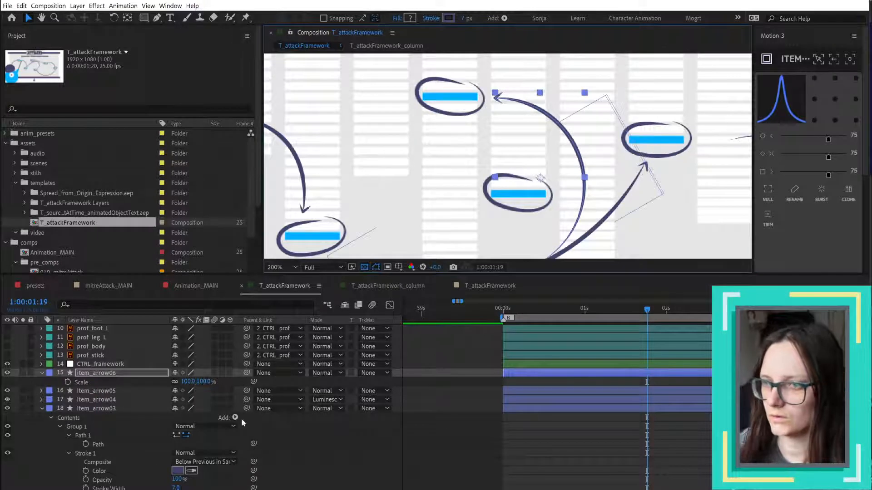
- Select the shaft and arrowhead paths of item_arrow06 together and put them in free-transform mode
key(u)
key(u)
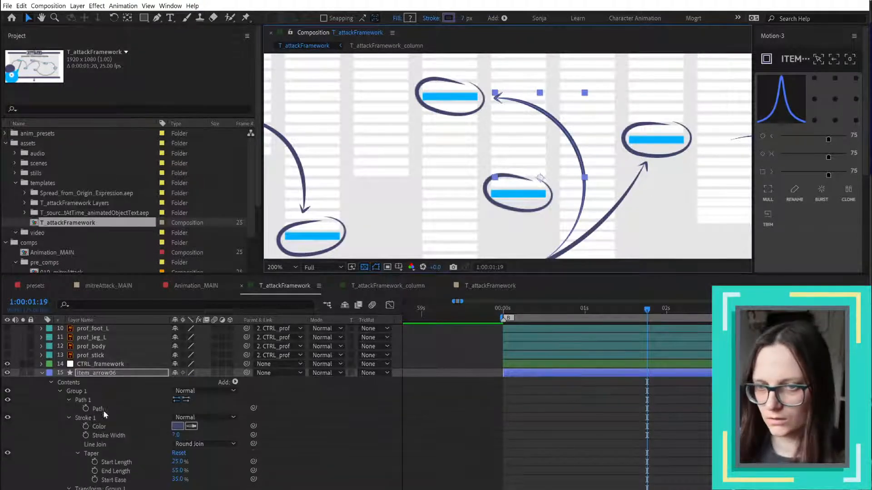
click(59, 390)
click(80, 402)
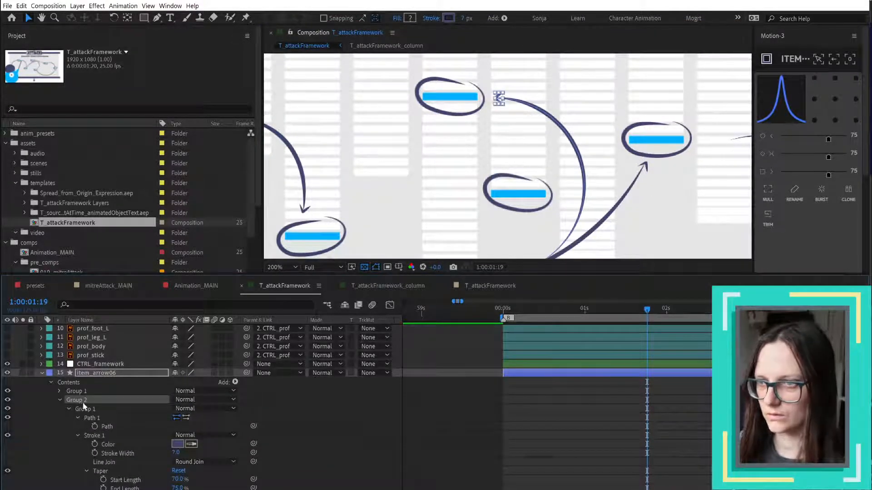
click(76, 391)
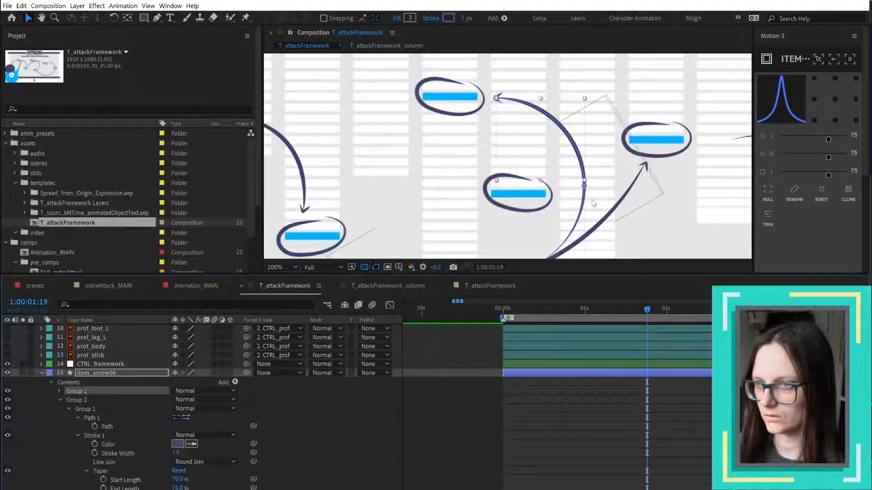
click(584, 186)
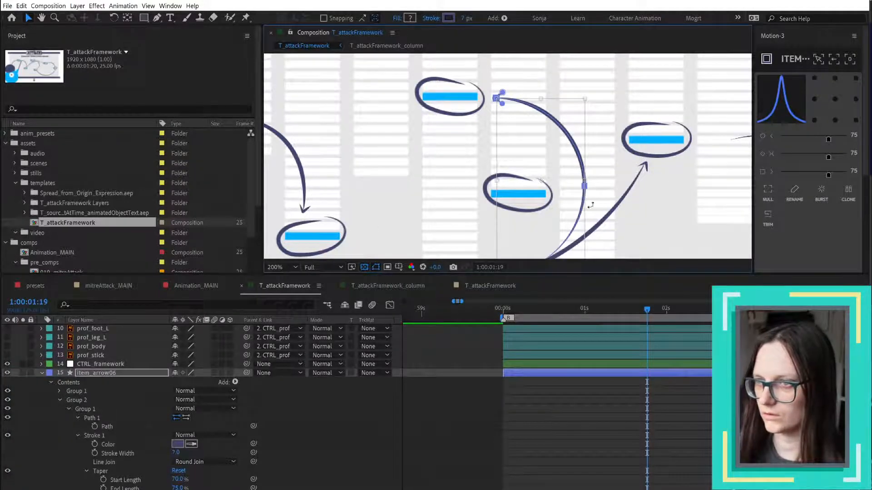
- Try to squash item_arrow06's paths by raising the lower edge of their transform box, and undo it
scroll(551, 203, down, 7)
scroll(542, 214, up, 7)
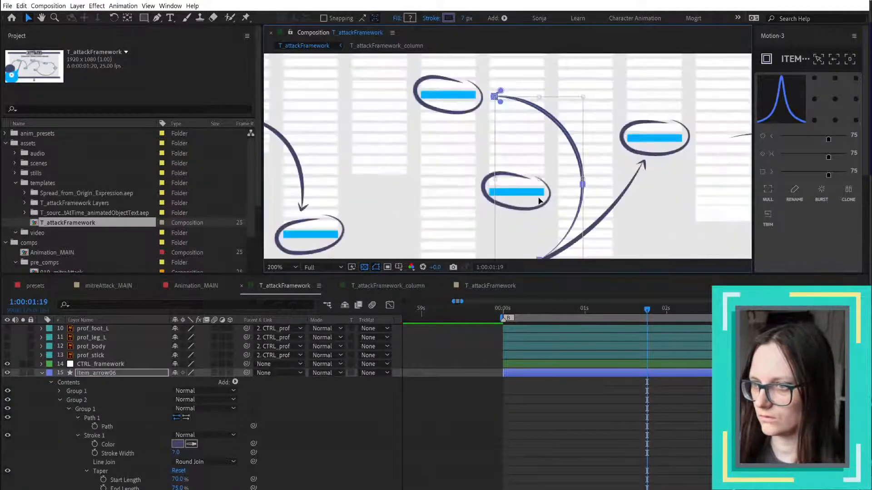
scroll(538, 221, down, 2)
drag(523, 210, 530, 171)
key(ctrl+z)
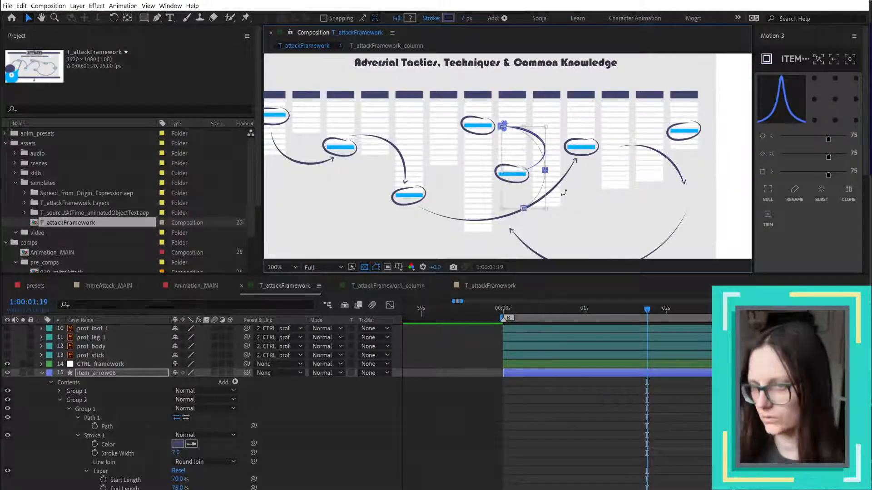
- Shrink item_arrow06's paths with the transform box so the arrow spans from the eighth column's circle to the seventh's
drag(547, 209, 530, 164)
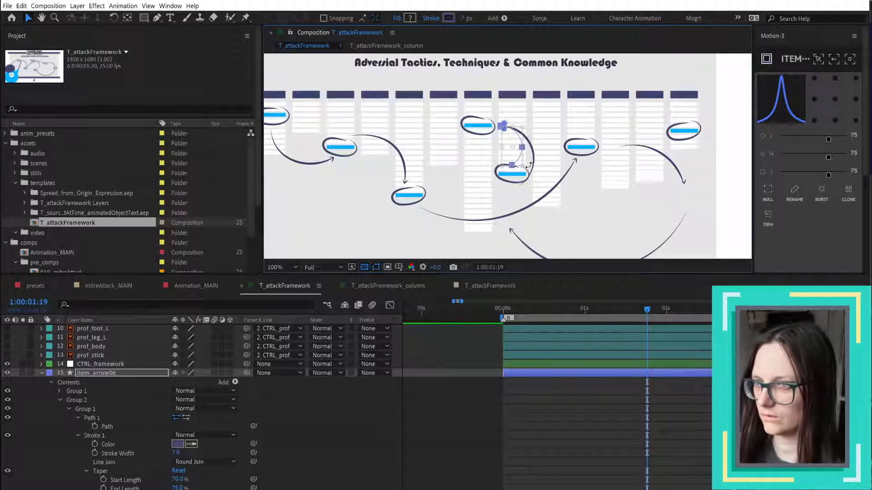
drag(537, 174, 540, 181)
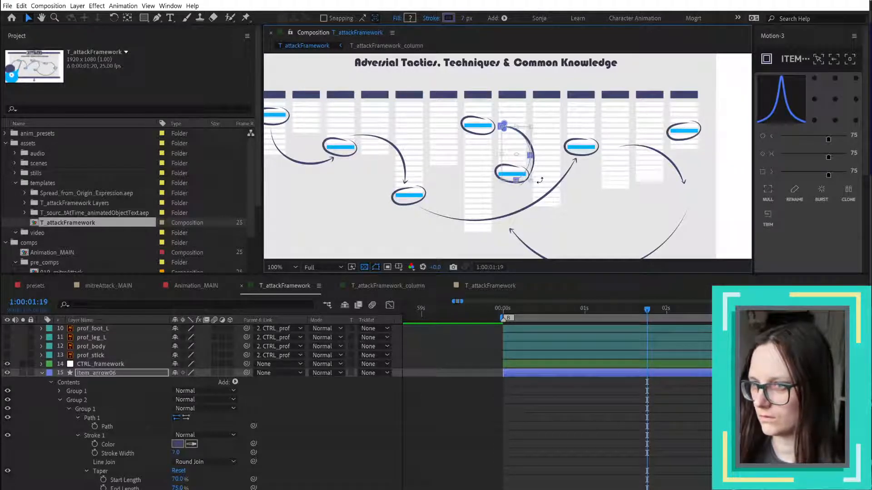
click(390, 454)
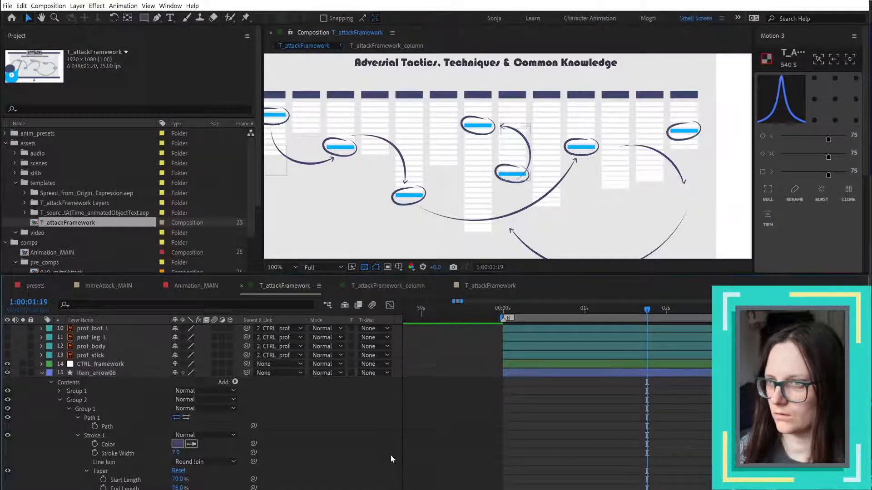
- Try rotating item_arrow06 by 30° and by -30°
click(107, 378)
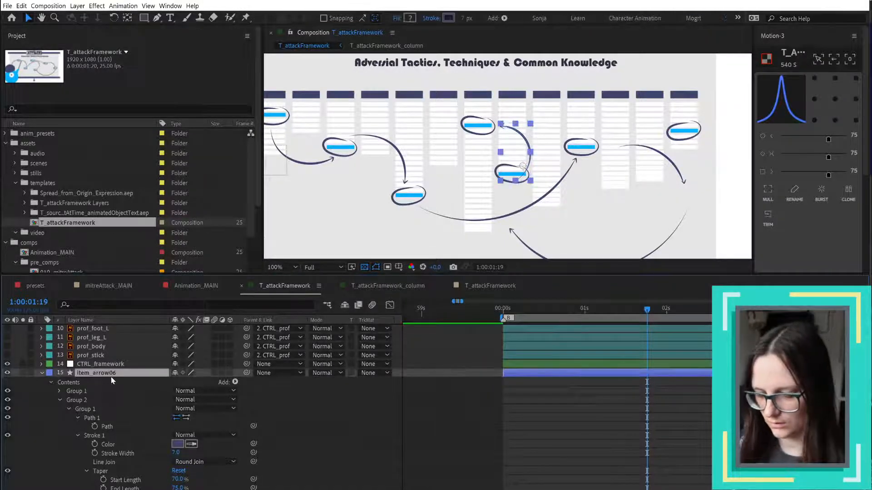
text(r)
text(30)
key(Return)
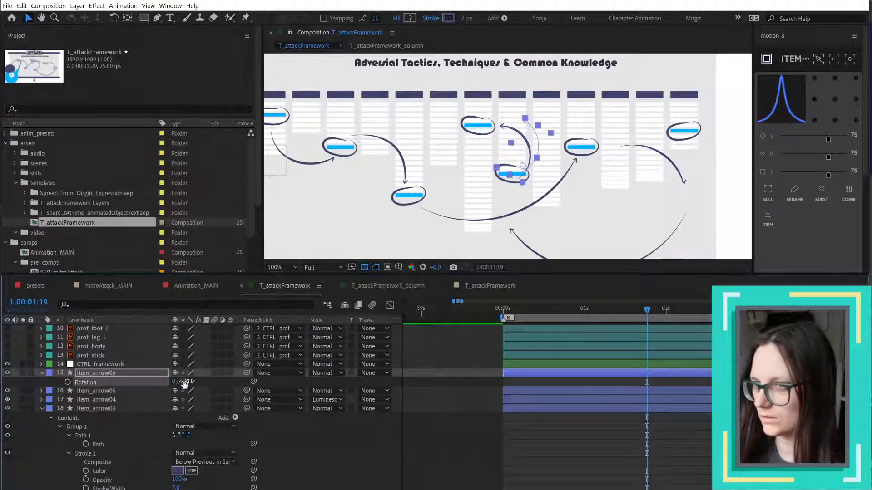
click(184, 381)
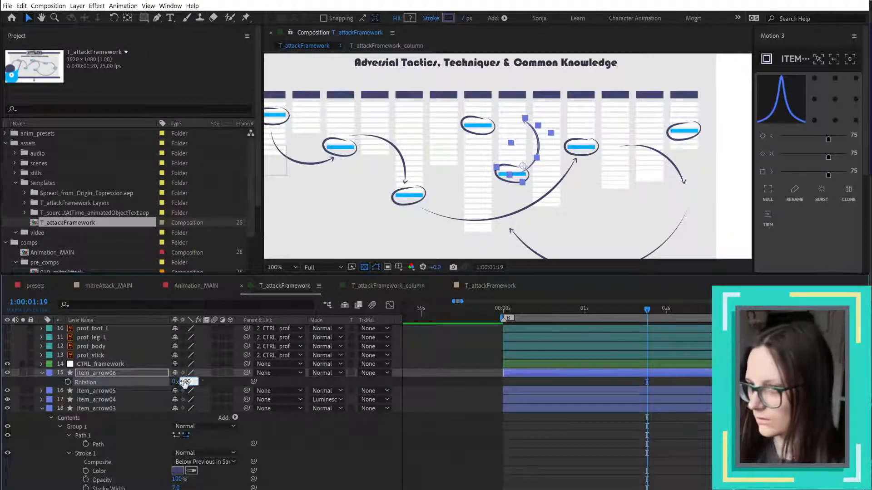
text(-30)
key(Return)
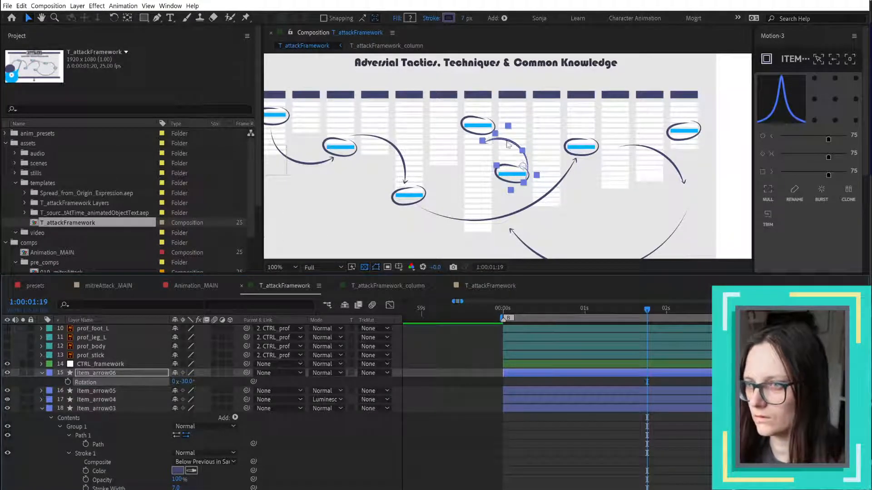
- Set item_arrow06's rotation to -15° and position it to curve from the eighth column's circle up to the seventh's
drag(508, 145, 514, 119)
click(189, 381)
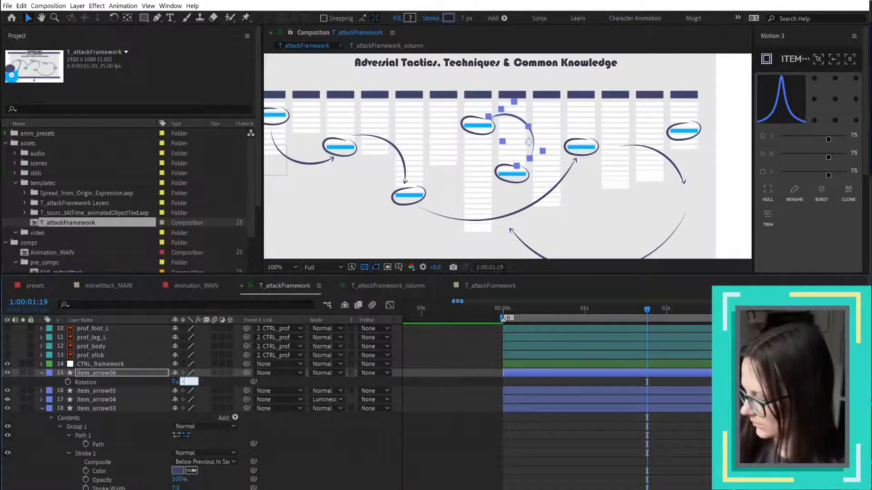
text(-15)
key(Return)
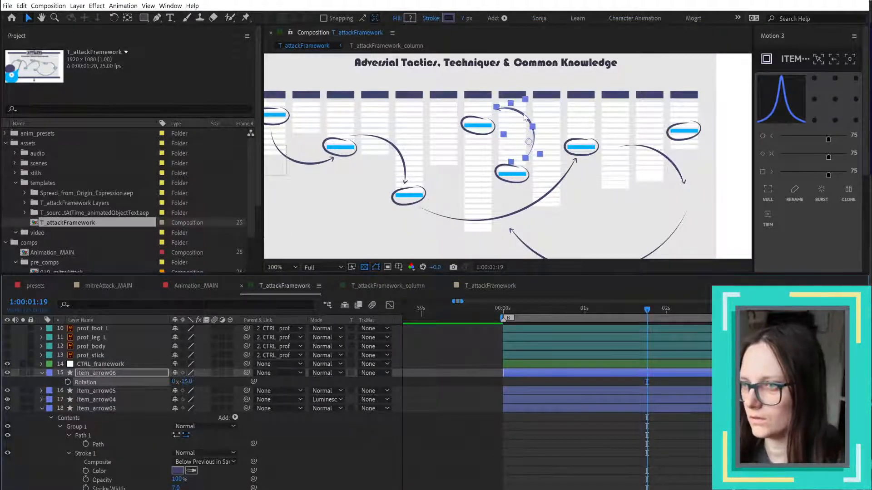
drag(523, 117, 523, 125)
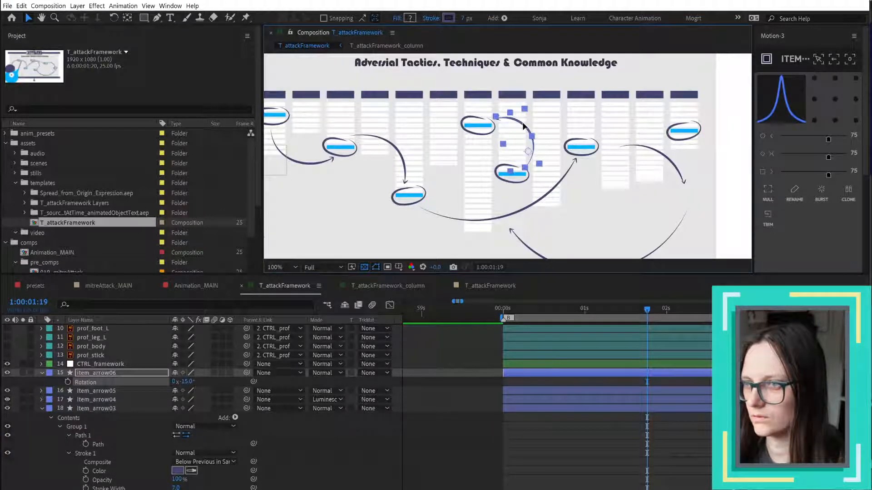
click(339, 487)
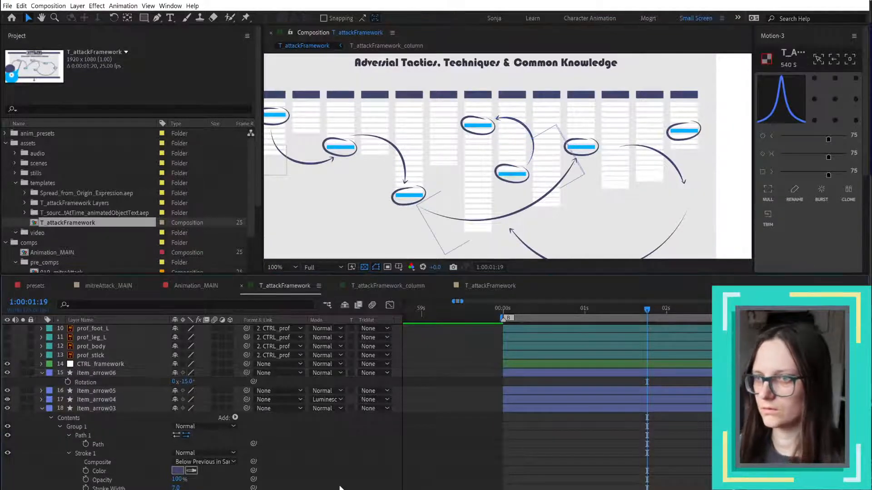
- Move the arrow between the third and fifth columns' circles slightly right and nudge it up above the lower circle
click(505, 372)
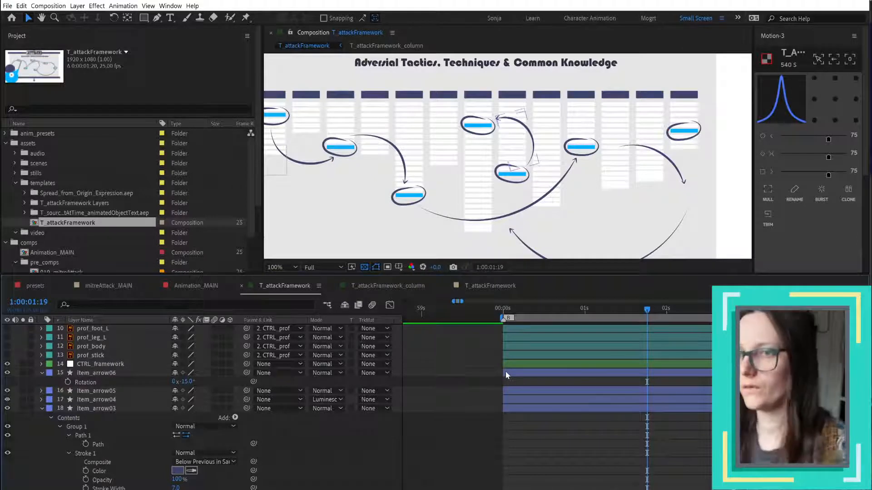
click(400, 159)
click(400, 160)
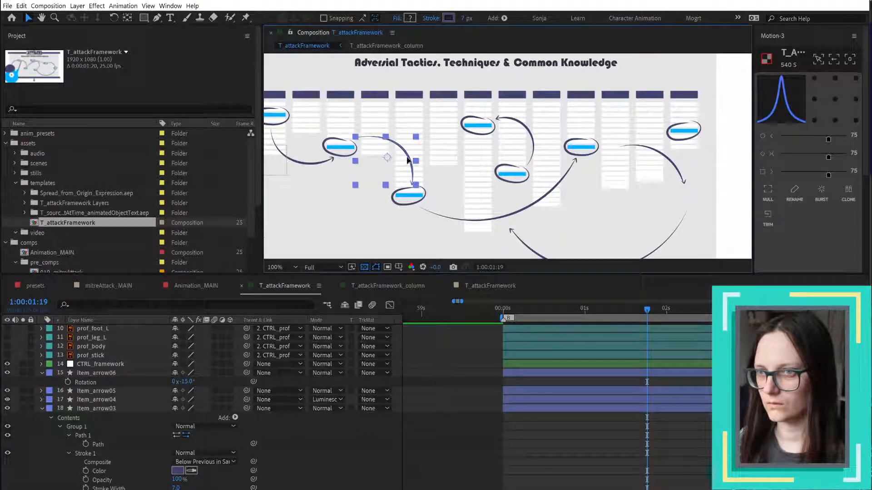
key(Up)
key(Up)
key(Up)
click(464, 440)
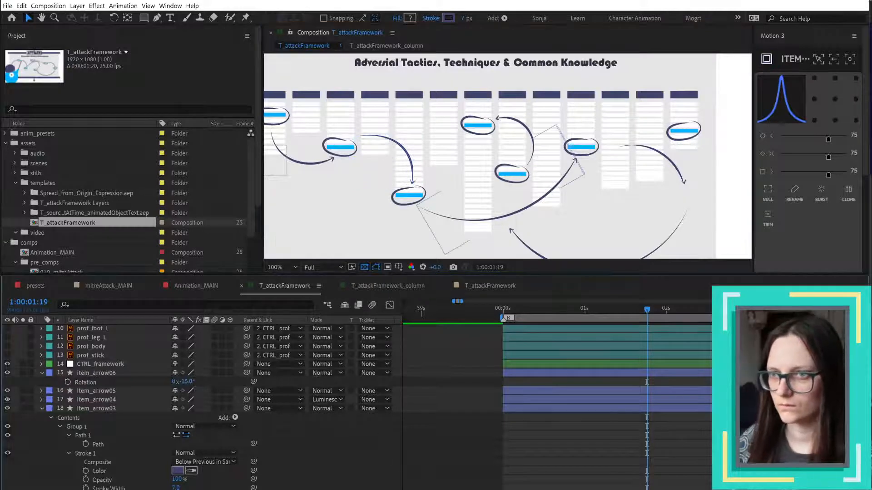
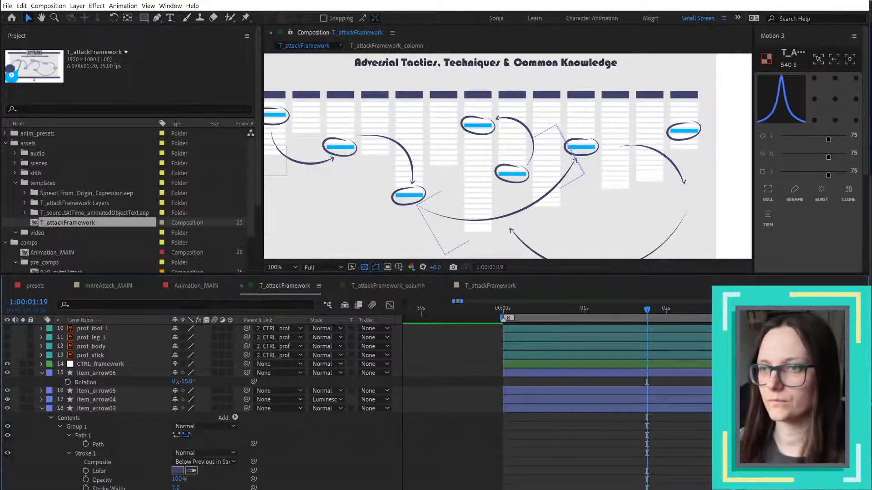
- Try rotating item_arrow04 by 30° and by -30°
click(661, 163)
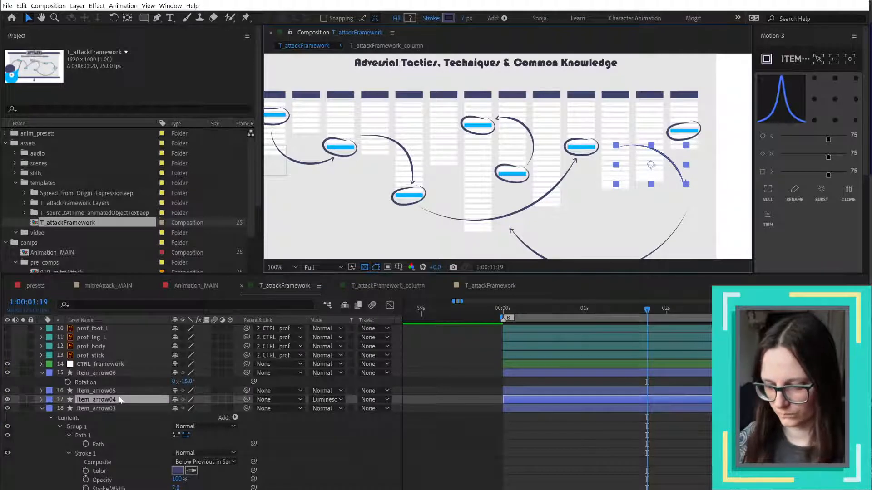
key(r)
click(186, 410)
text(30)
key(Return)
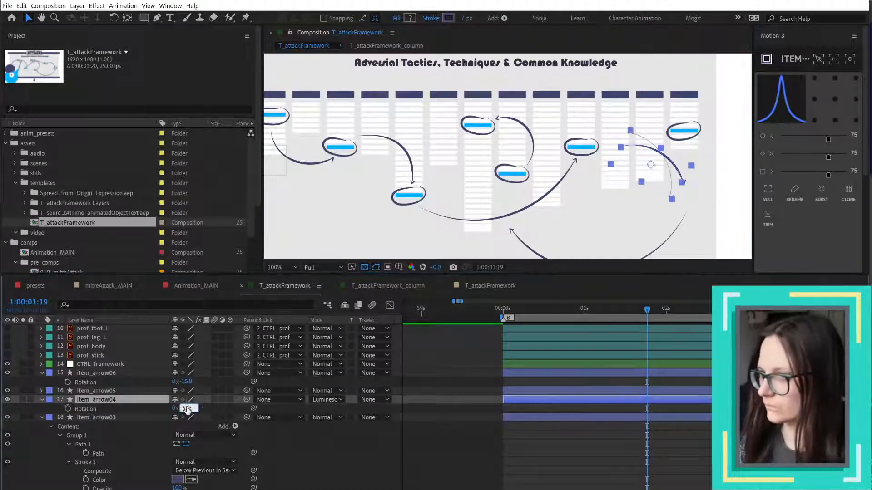
click(188, 409)
text(-)
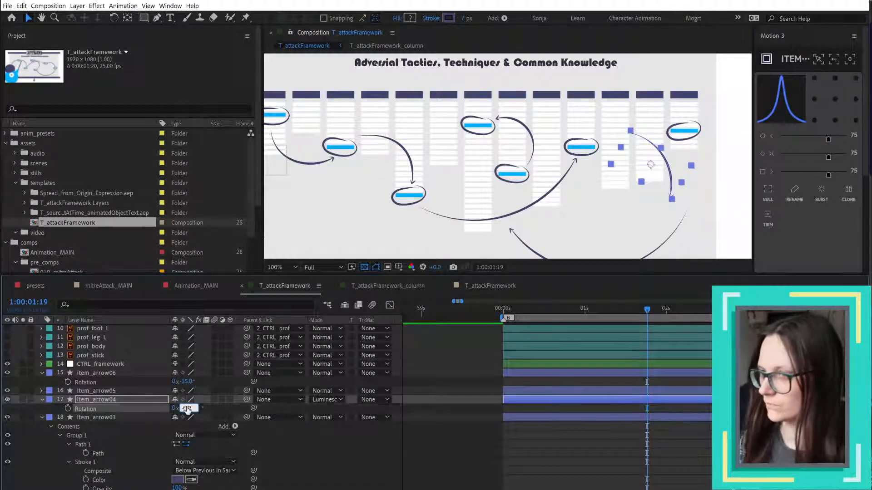
text(30)
key(Return)
- Set item_arrow04's rotation to -45° and move it up to arch between the tenth and thirteenth columns' circles
click(187, 409)
text(-)
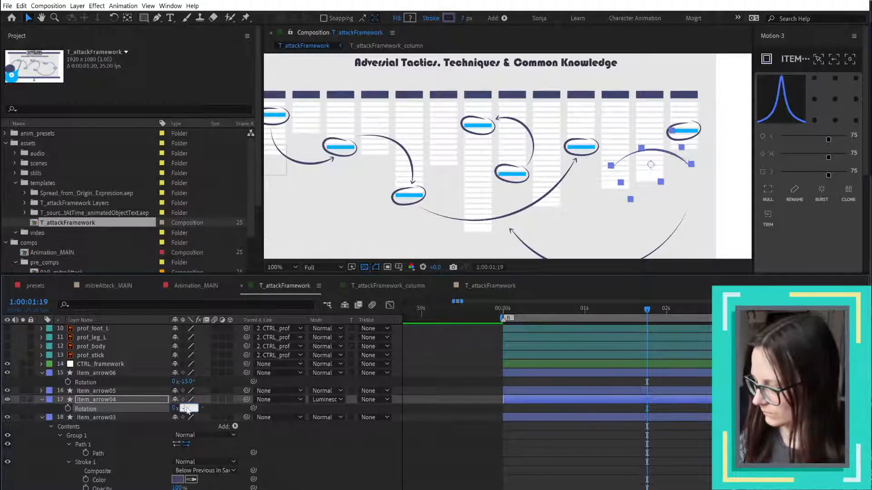
text(45)
key(Return)
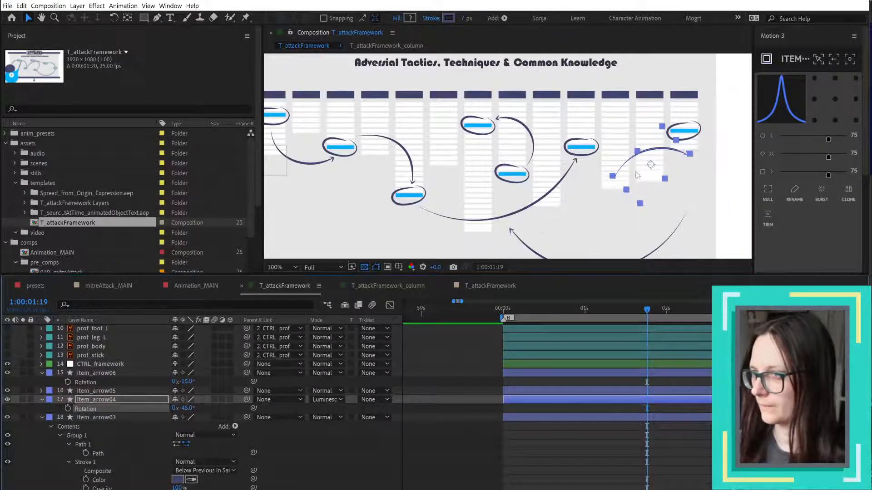
drag(651, 166, 628, 126)
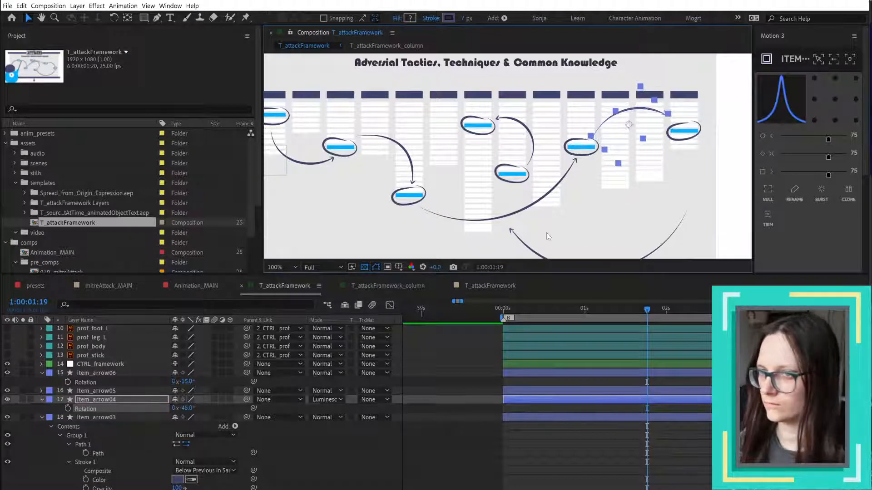
- Refine item_arrow04's rotation to -38° and nudge it slightly so its head meets the thirteenth column's circle
click(186, 408)
text(-30)
key(Return)
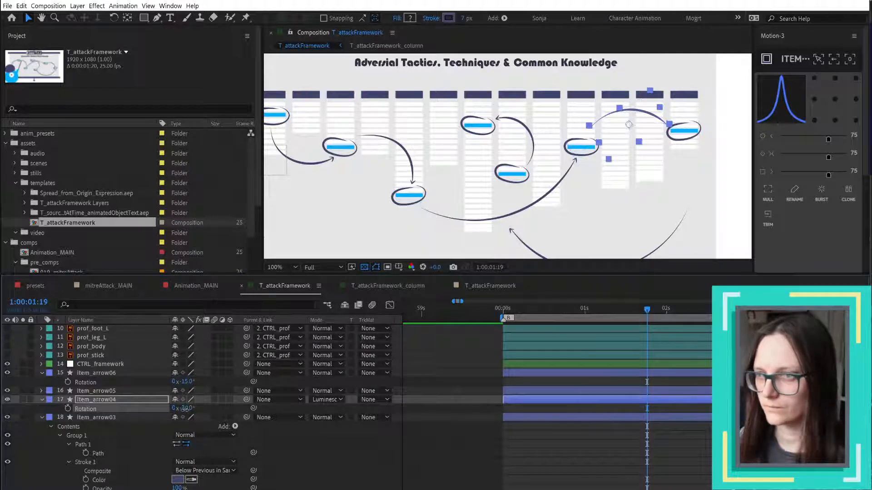
drag(185, 408, 180, 409)
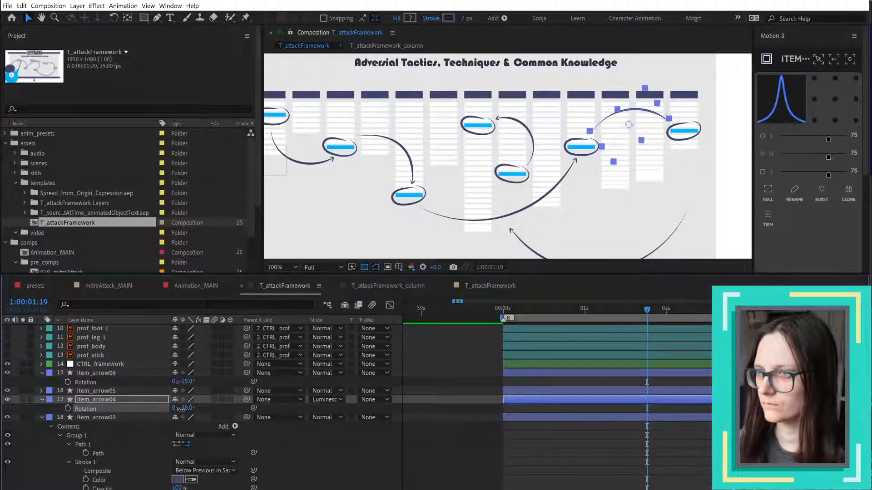
drag(628, 126, 629, 127)
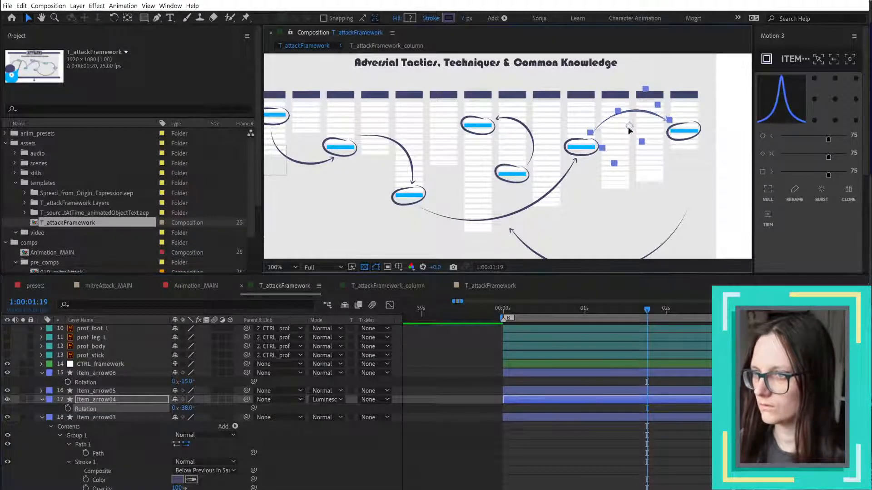
- Move item_arrow05 up so its head sits just under the eighth column's circle, and reveal its Rotation property
click(657, 255)
drag(608, 216, 606, 197)
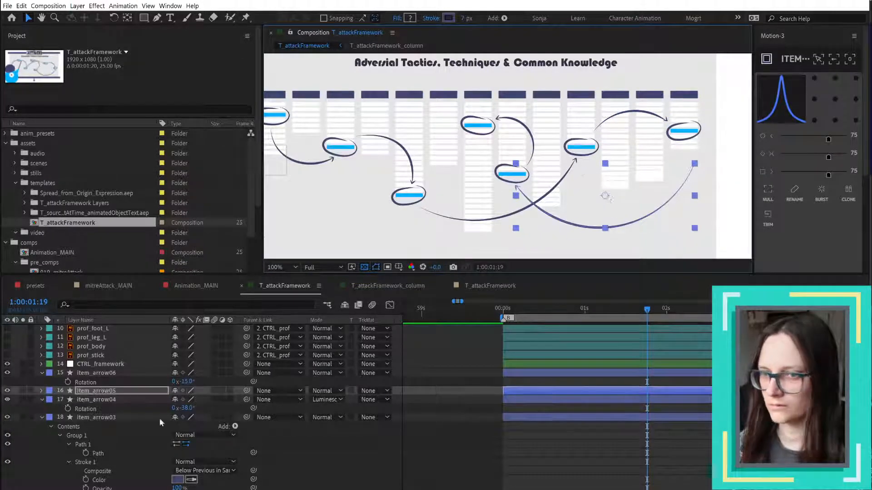
key(r)
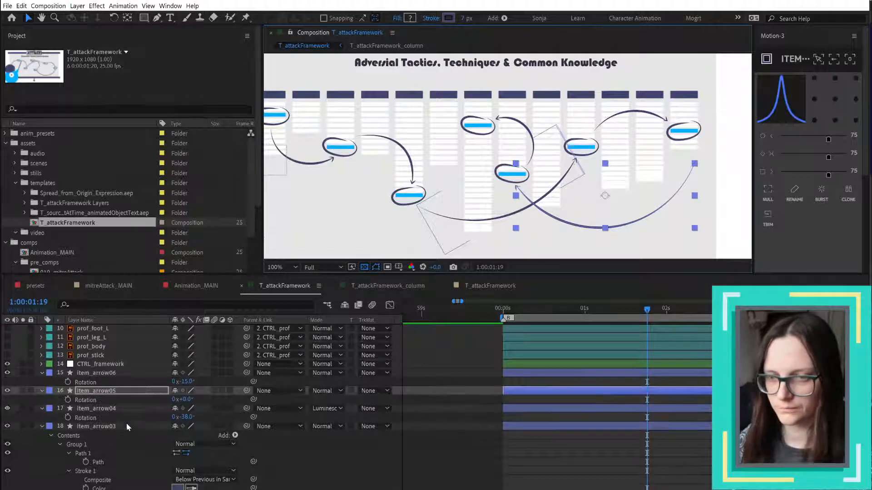
- Rotate item_arrow05 to -7° and move it slightly up and left so it points at the lower middle circle
click(186, 400)
text(-15)
key(Return)
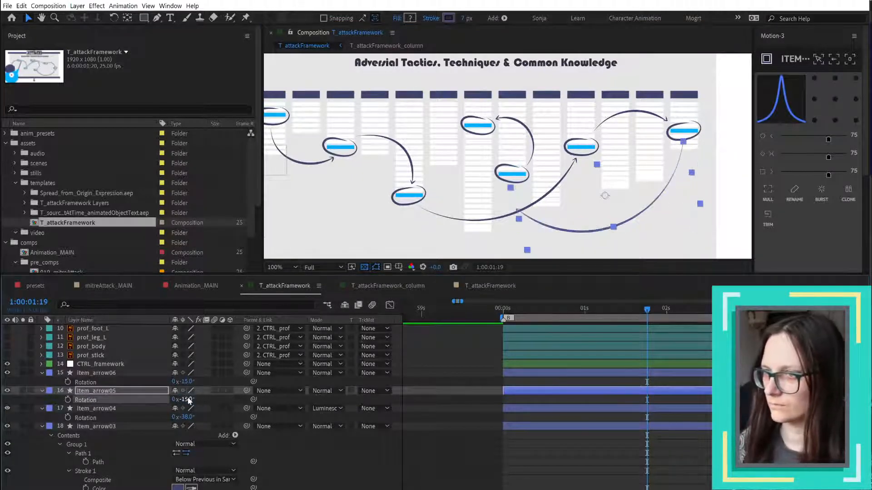
drag(190, 400, 193, 400)
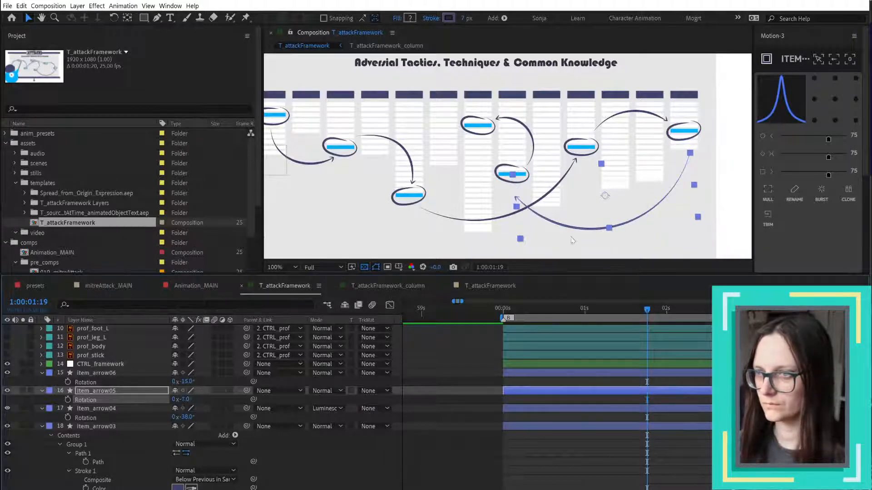
drag(606, 200, 604, 192)
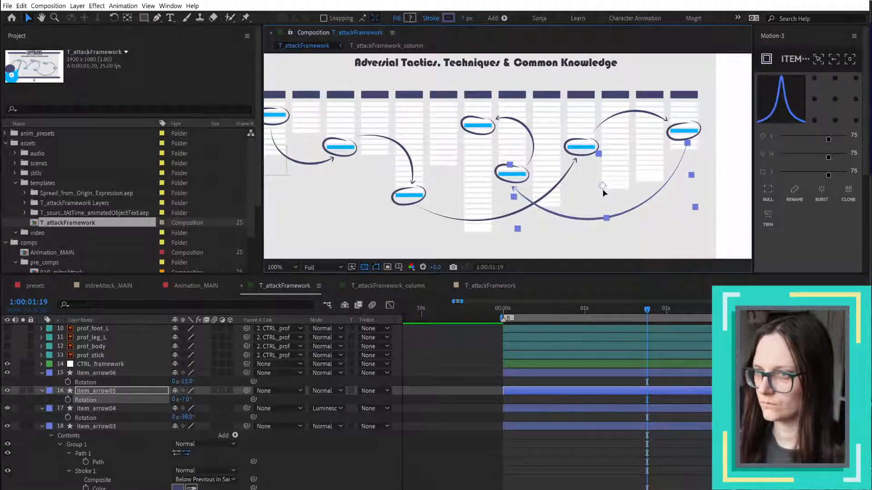
- Nudge item_arrow05's arrowhead slightly up, closer to the circle it points at
scroll(604, 192, up, 5)
scroll(490, 218, down, 1)
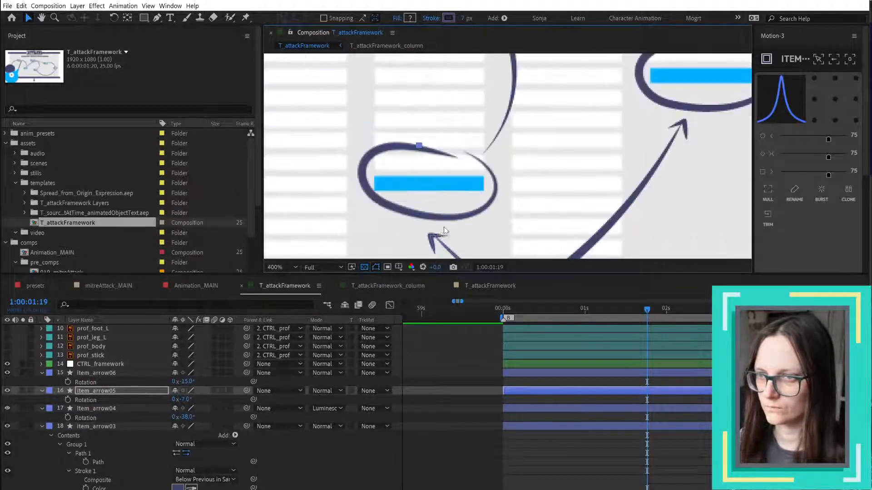
click(435, 241)
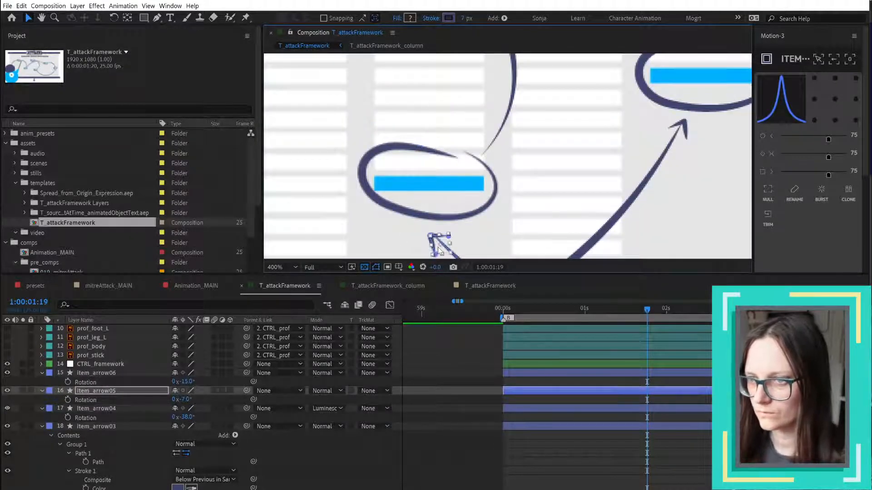
drag(438, 248, 439, 242)
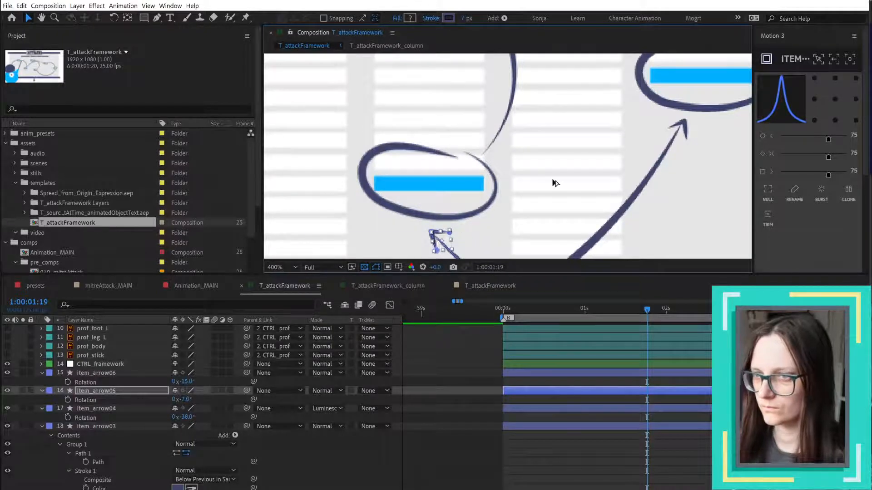
- Nudge item_arrow04's arrowhead slightly down towards the circle in the last column
scroll(556, 183, down, 2)
key(space)
drag(677, 113, 547, 111)
scroll(461, 185, up, 1)
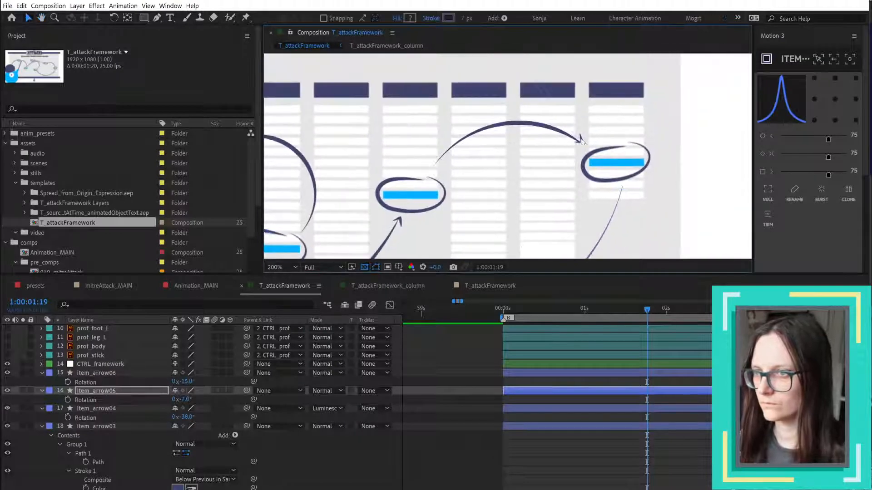
scroll(569, 144, up, 1)
scroll(569, 144, up, 1)
click(627, 145)
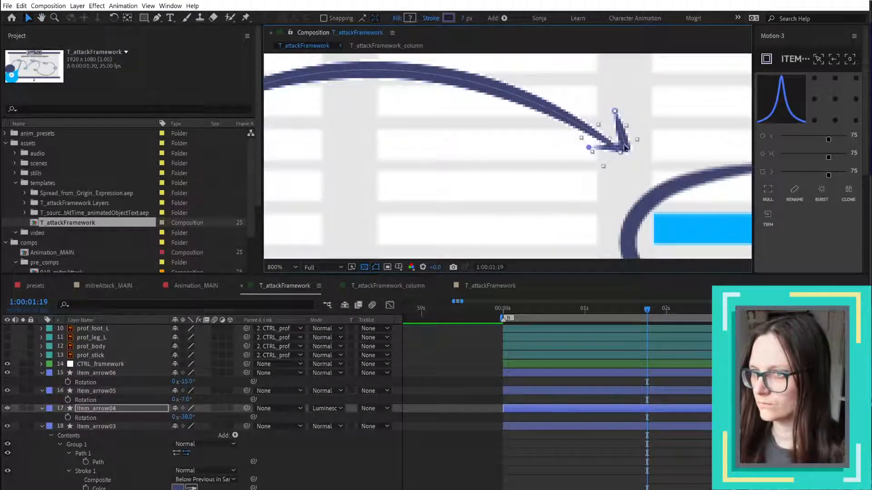
click(626, 148)
drag(622, 141, 623, 147)
click(541, 228)
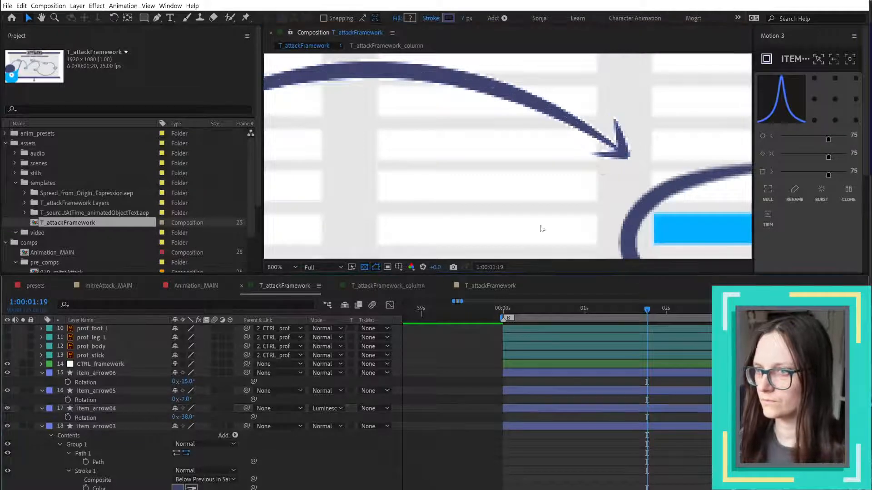
- Shift the arrow between the first two circles slightly left and deselect it
scroll(500, 168, down, 3)
scroll(498, 175, down, 1)
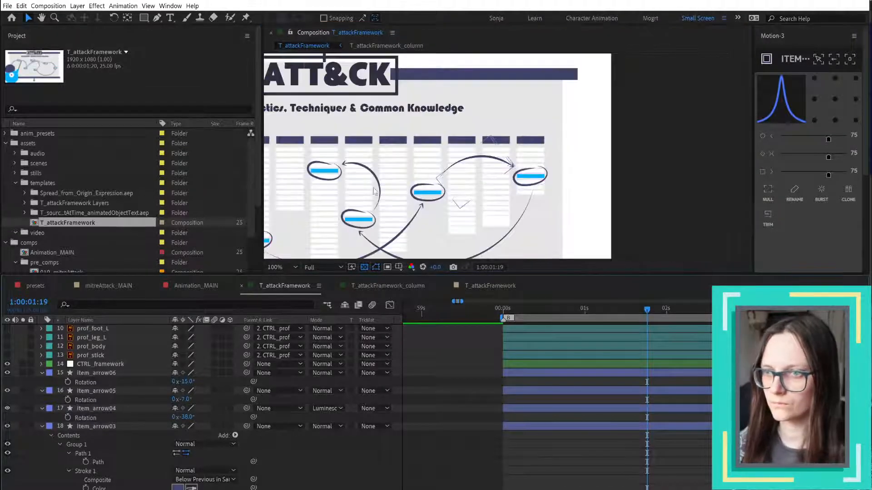
drag(336, 194, 516, 149)
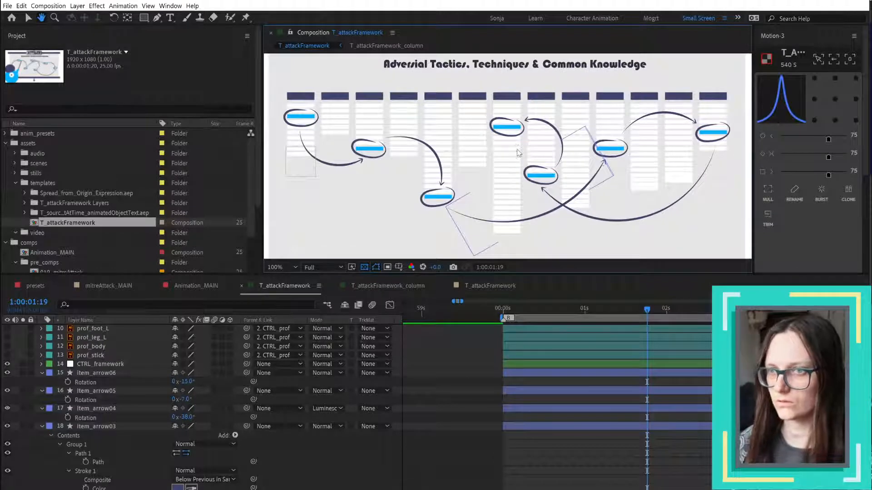
click(338, 165)
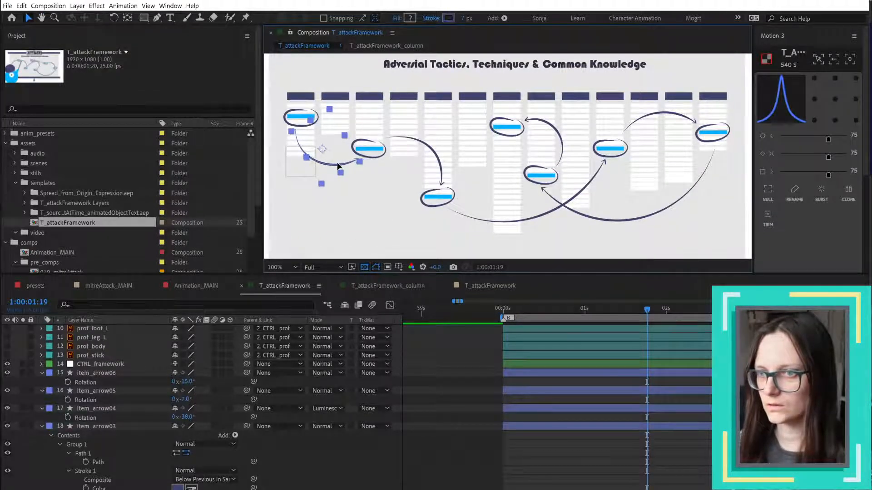
click(579, 482)
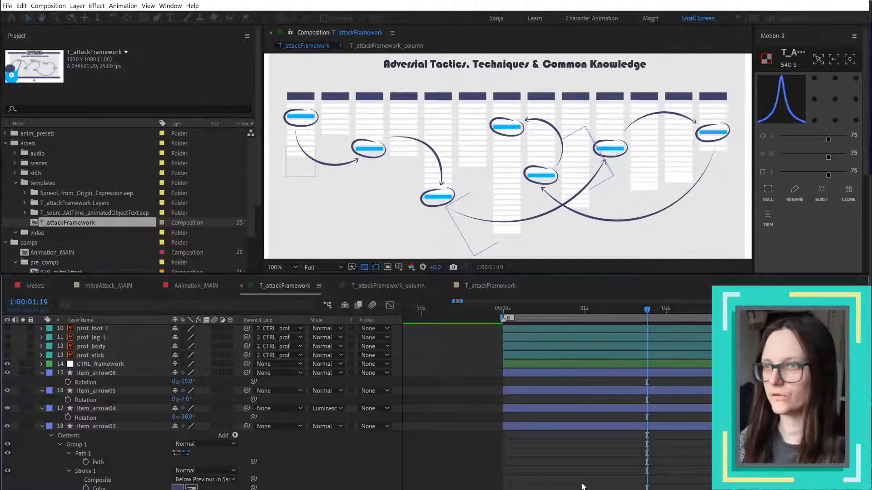
- Collapse the open layer properties, fit the composition in view and return the playhead to 1:00:00:00
key(shift+slash)
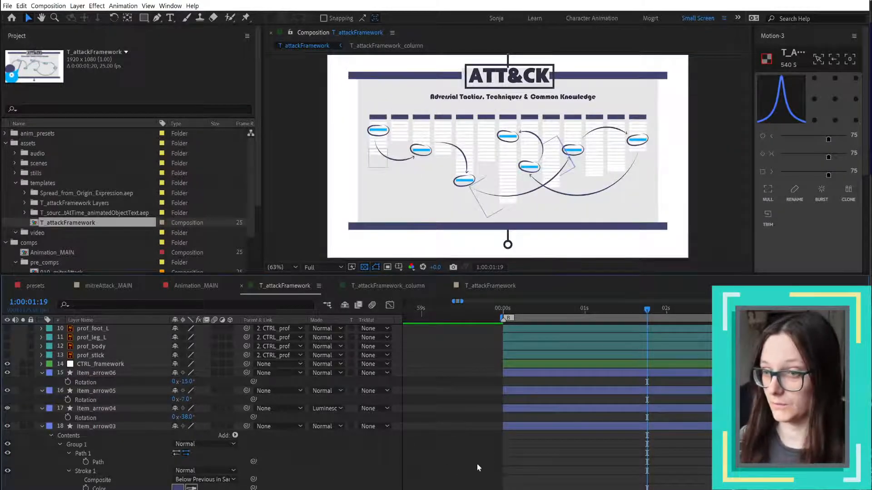
key(u)
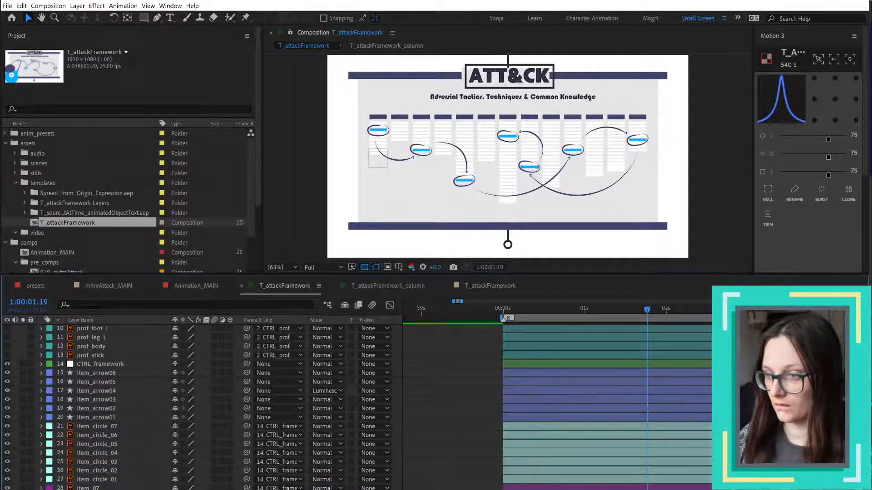
click(505, 314)
key(space)
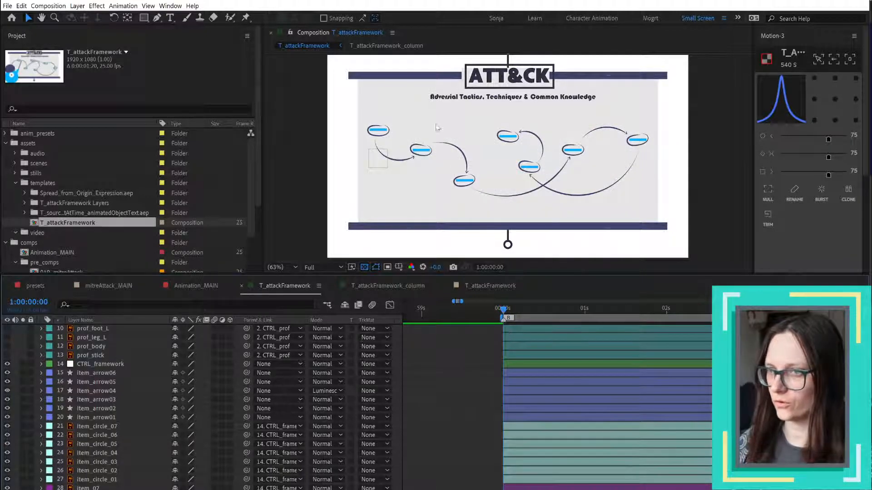
key(space)
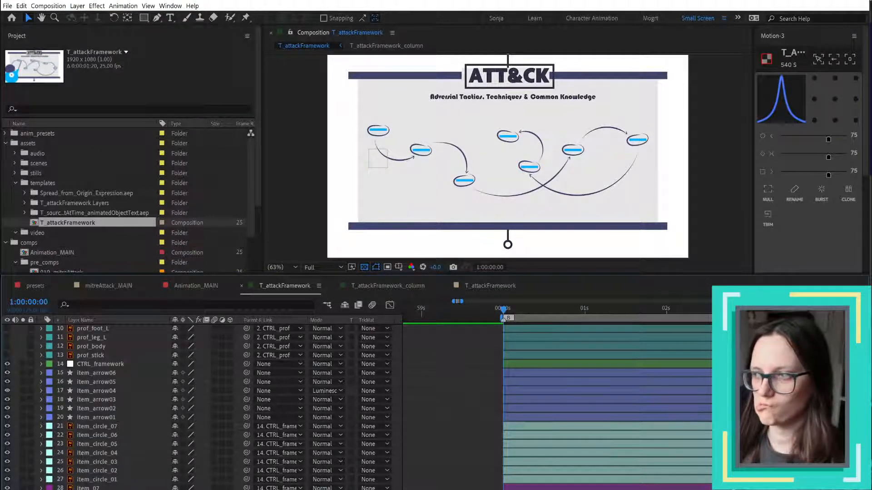
- Pre-compose the layers from CTRL_framework down through the T_attackFramework_column layers into a new composition named T_attackFramework_screen
scroll(200, 404, down, 4)
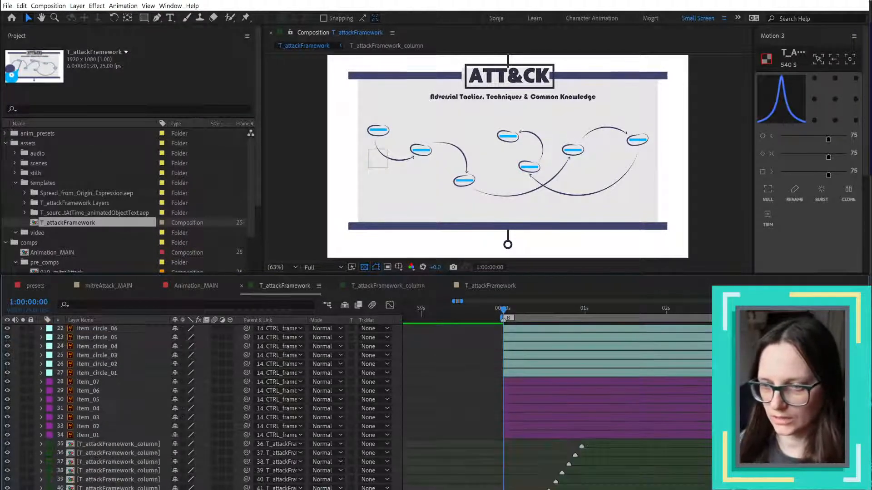
scroll(130, 486, up, 7)
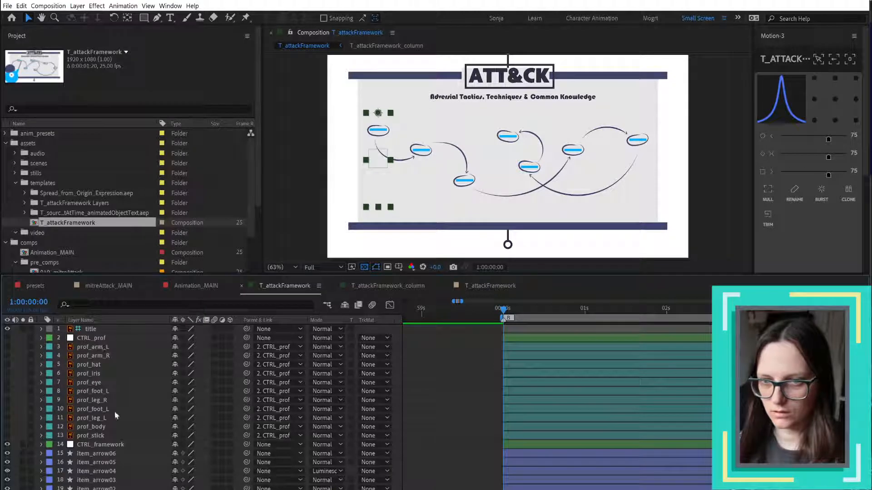
shift+click(109, 448)
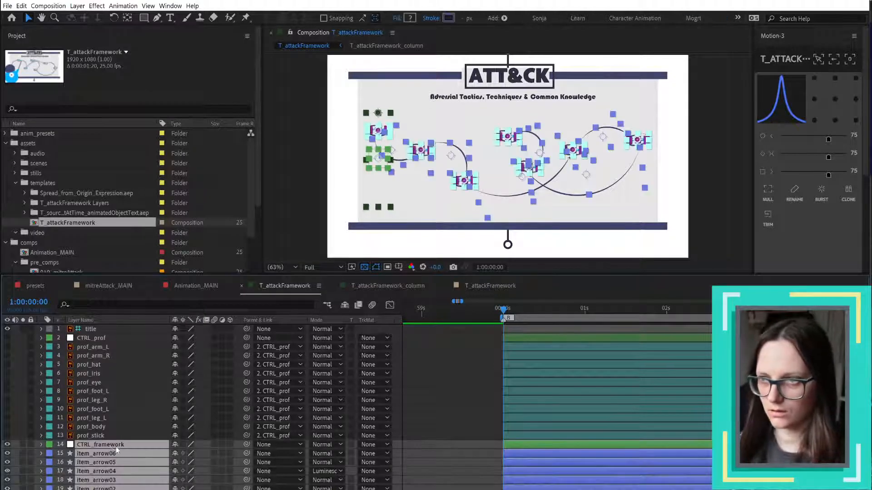
scroll(126, 469, down, 7)
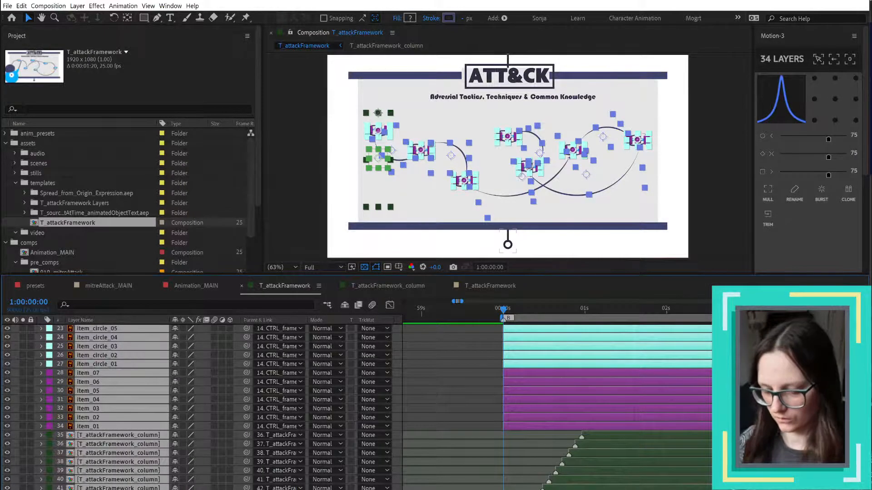
key(ctrl+shift+c)
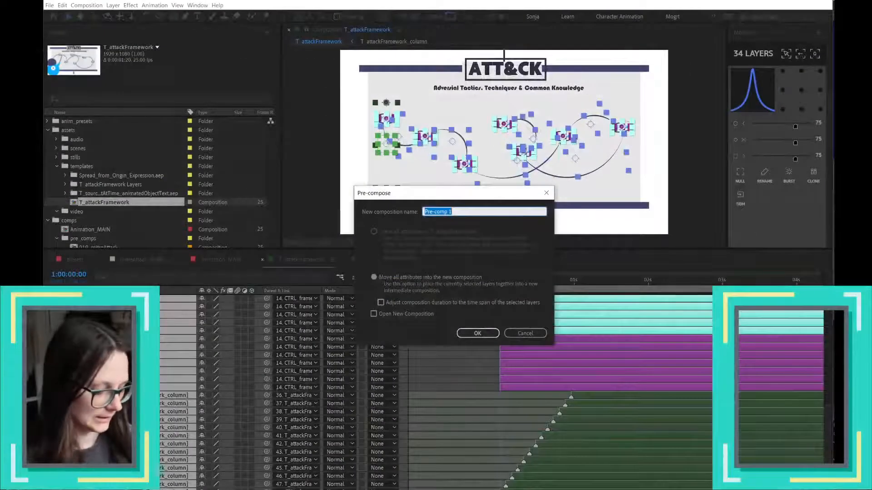
text(T_attackF)
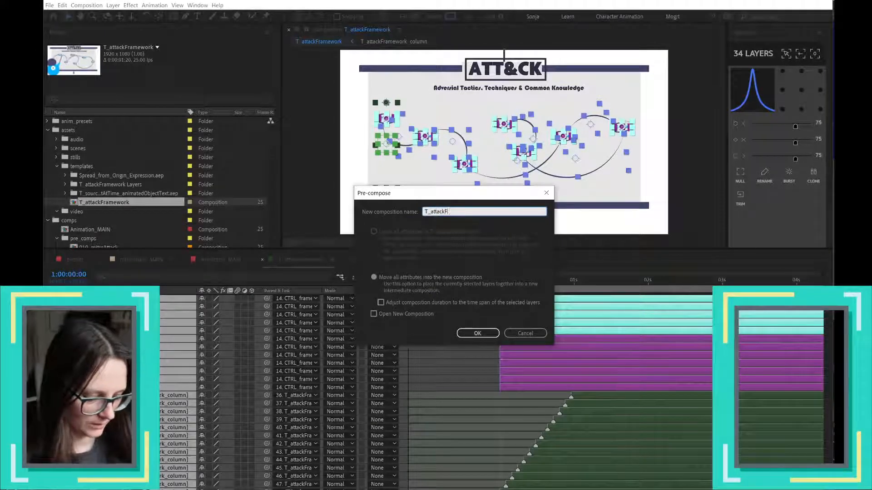
text(ramework)
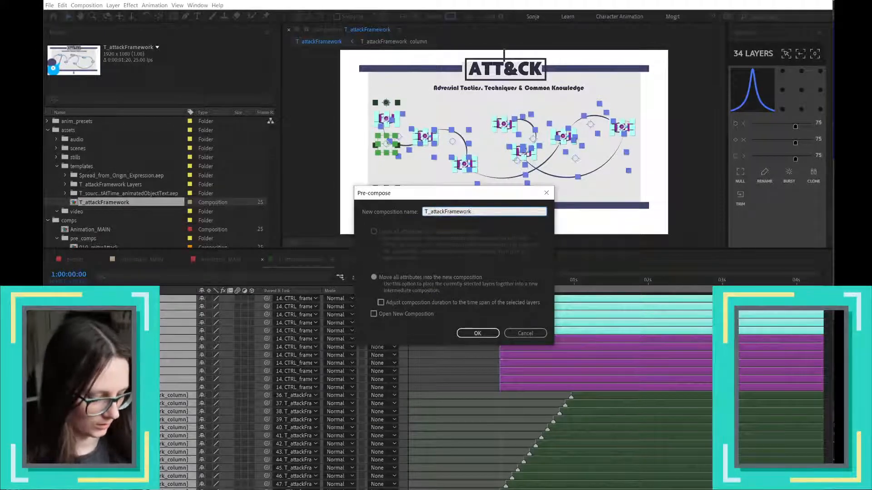
text(_screen)
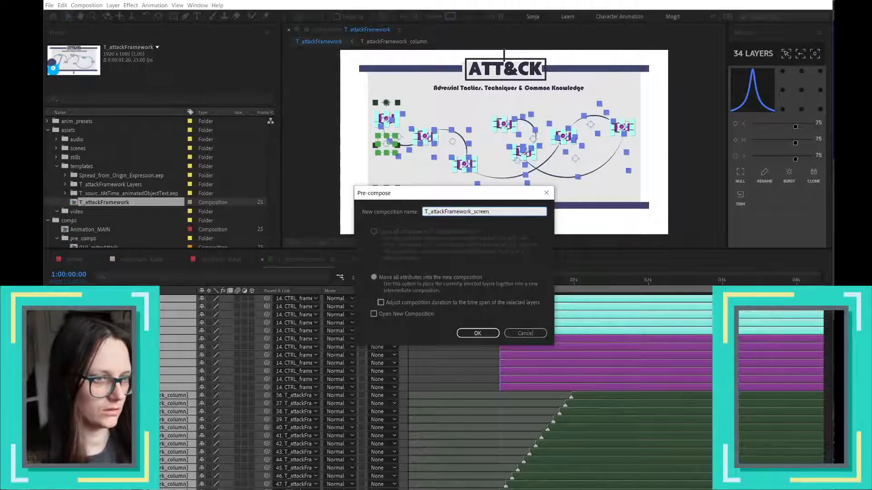
click(474, 335)
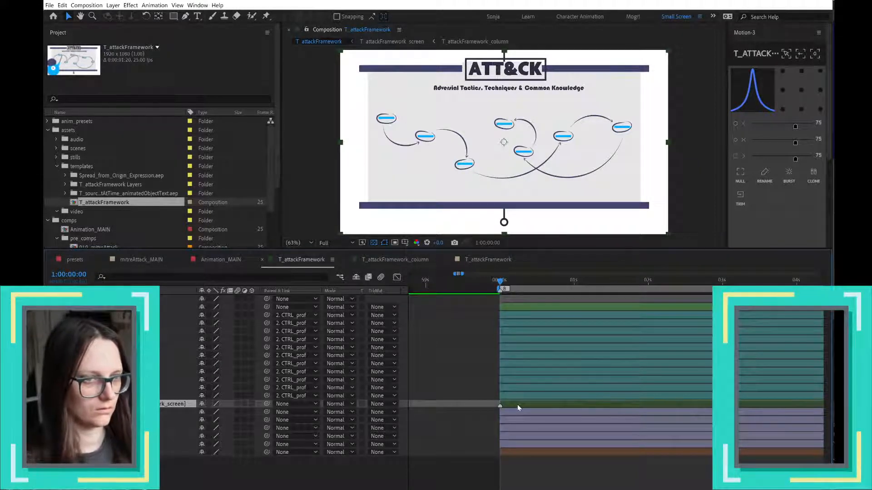
- Open the T_attackFramework_screen composition and select all of its layers
click(140, 428)
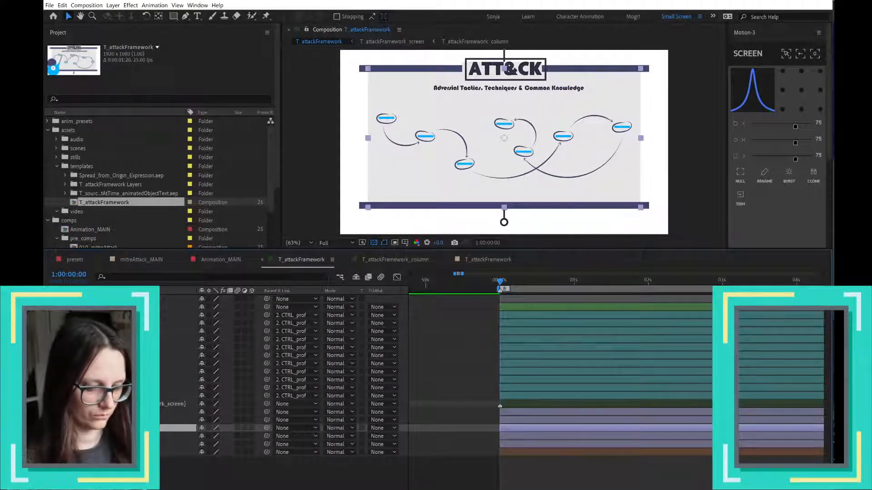
double_click(161, 404)
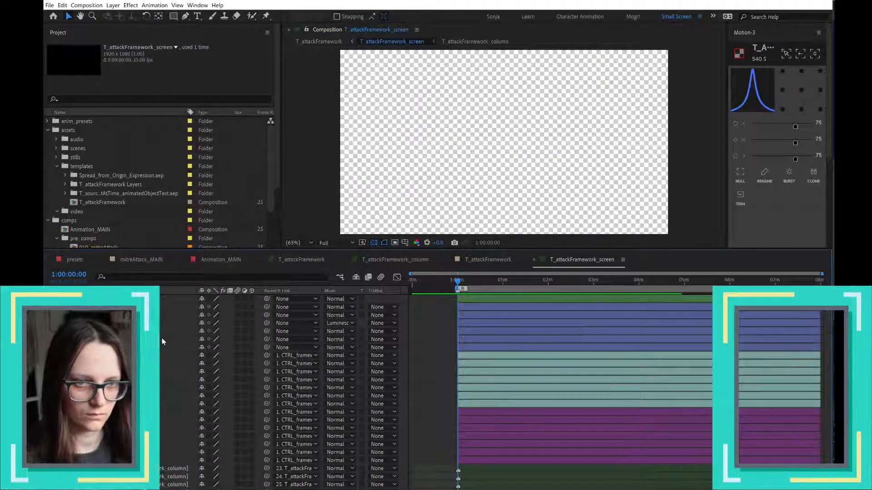
scroll(163, 340, down, 2)
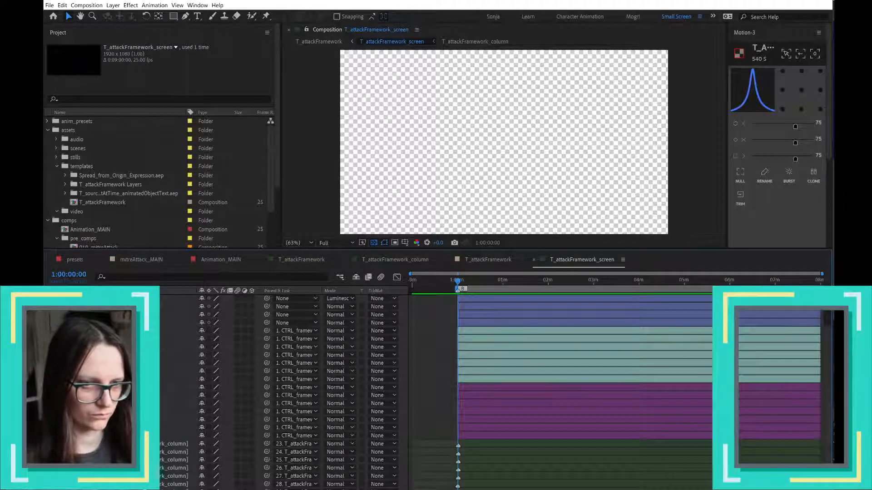
key(ctrl+a)
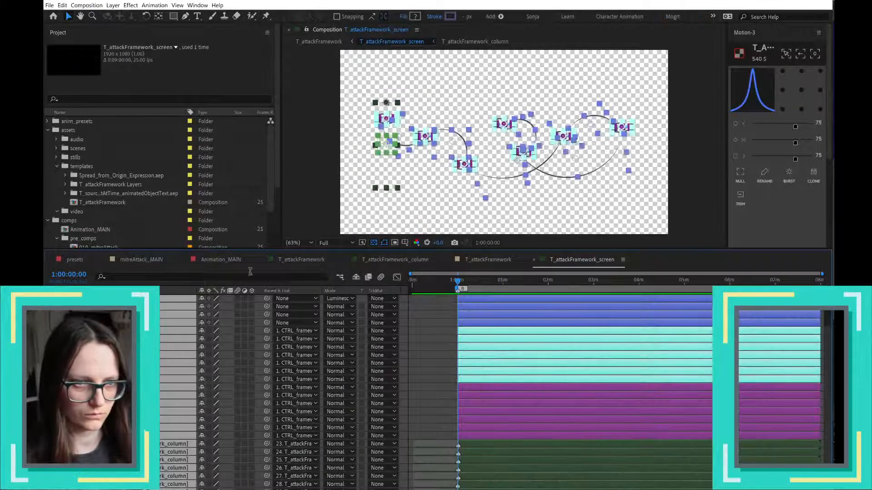
- Close the source T_attackFramework artwork composition that starts at 0:00:00:00
click(473, 259)
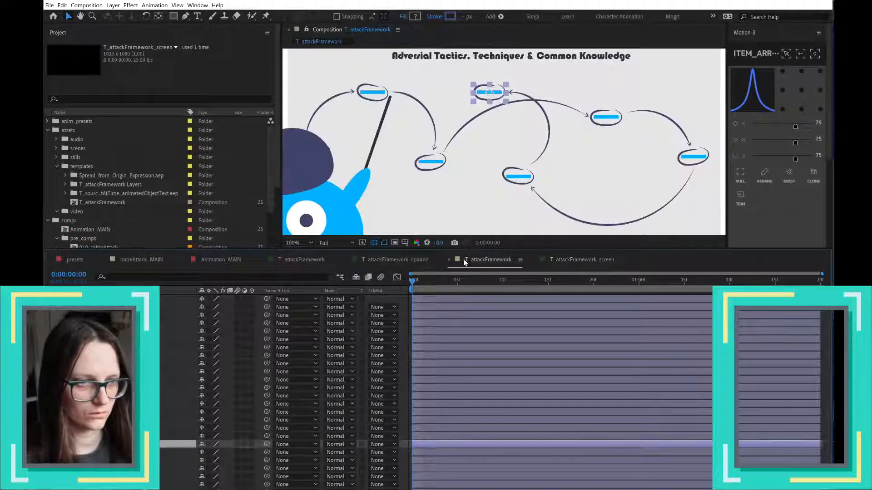
click(388, 258)
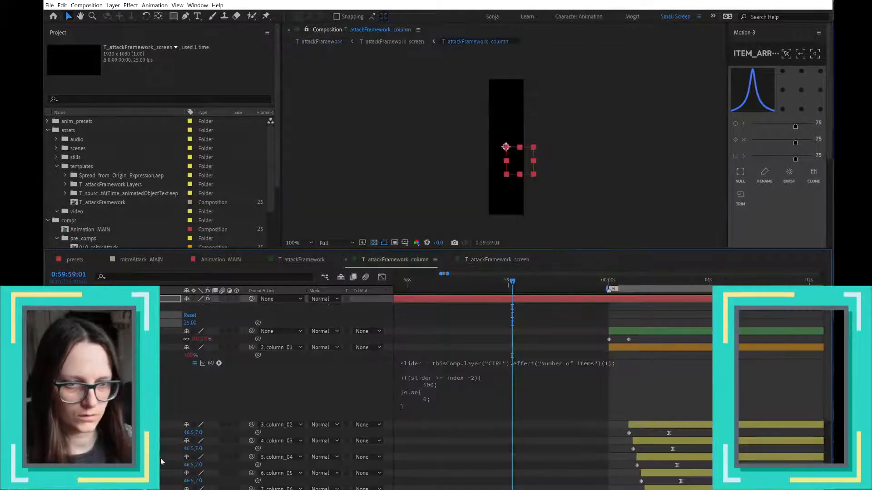
- Copy the screen background layer from the T_attackFramework composition into T_attackFramework_screen and place it beneath all other layers
click(325, 262)
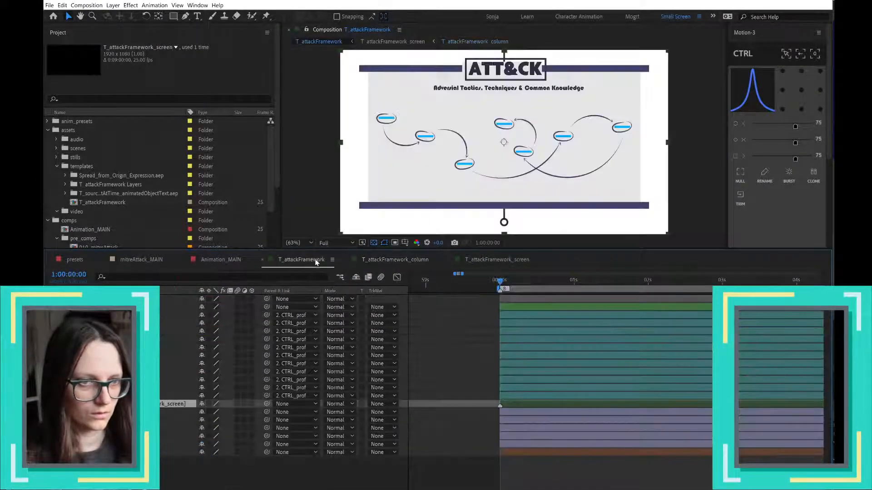
click(136, 429)
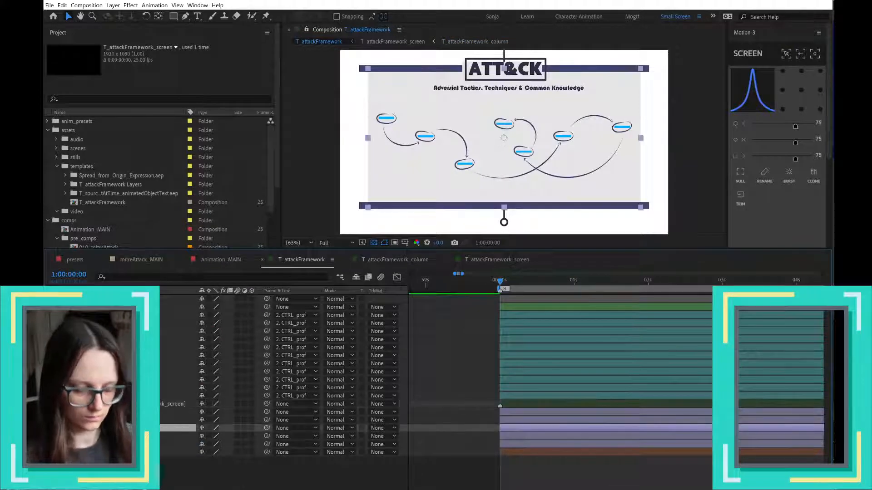
click(508, 263)
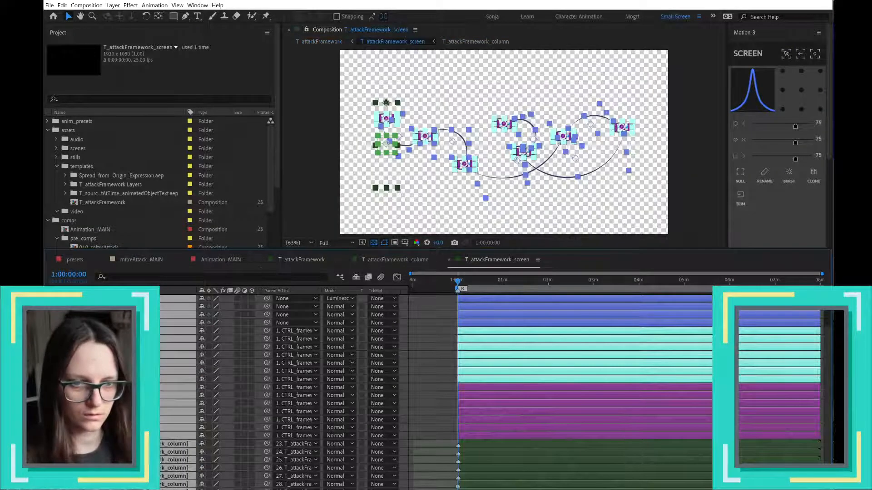
key(ctrl+a)
key(ctrl+v)
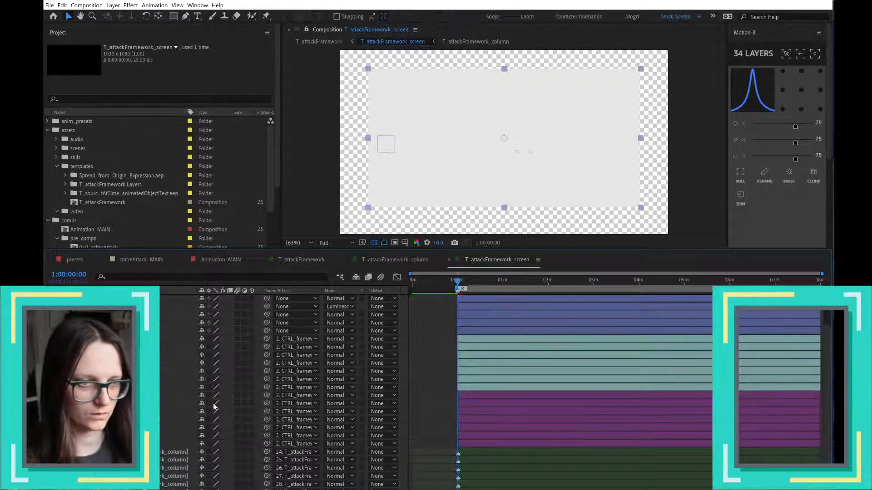
key(ctrl+z)
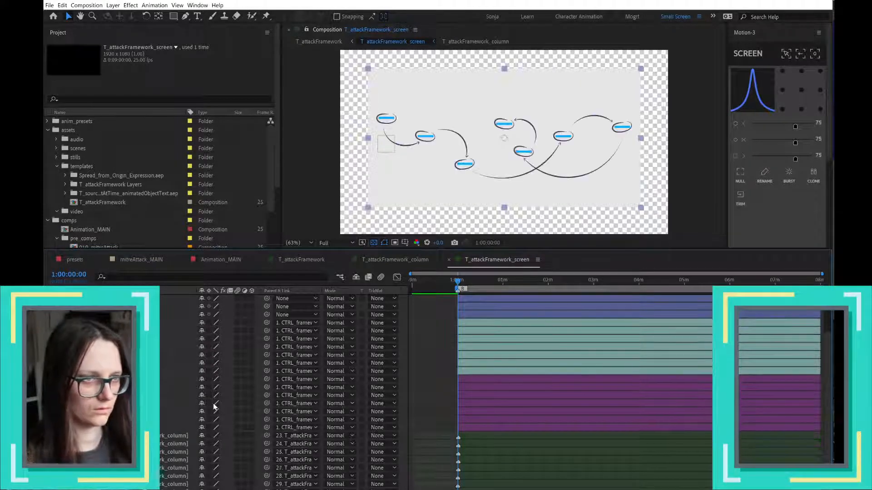
right_click(129, 314)
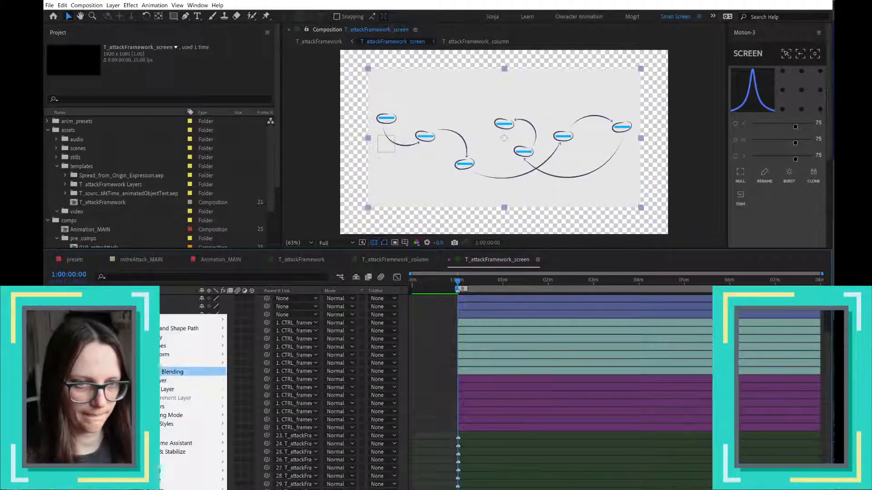
click(171, 390)
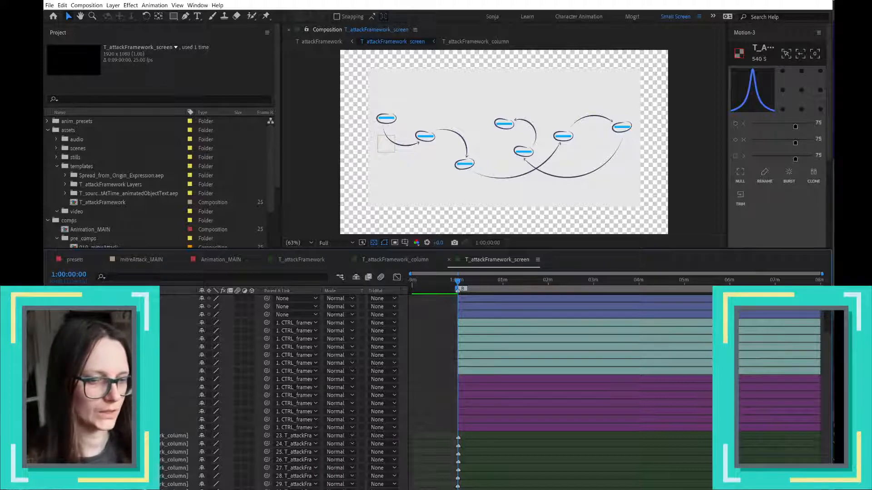
right_click(437, 369)
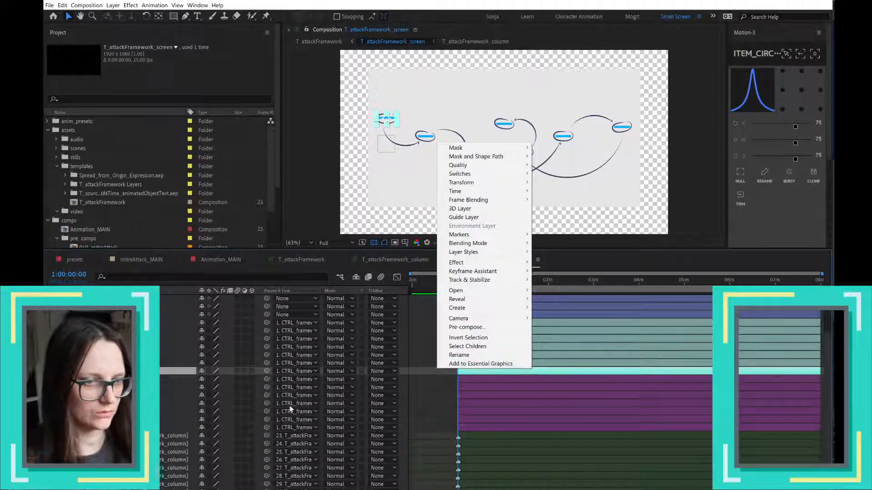
click(429, 391)
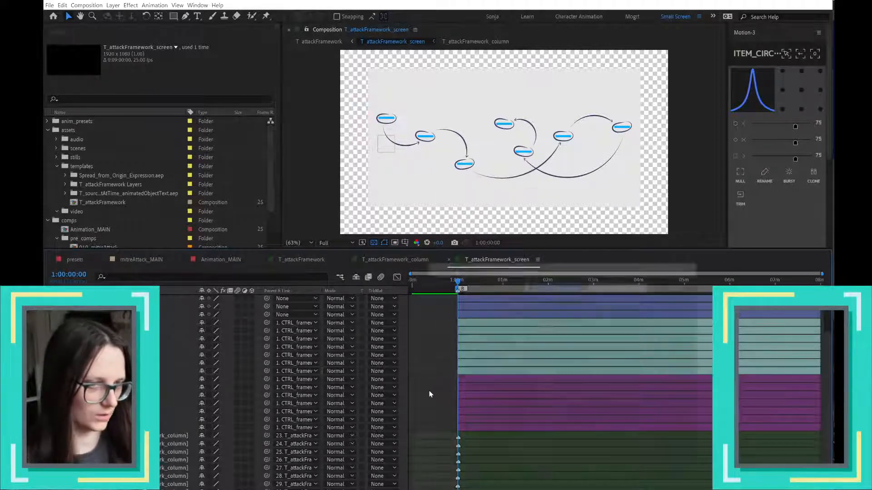
- Open the T_attackFramework_screen composition settings and set the width to 1600 px so the frame matches the grey screen's sides
key(ctrl+k)
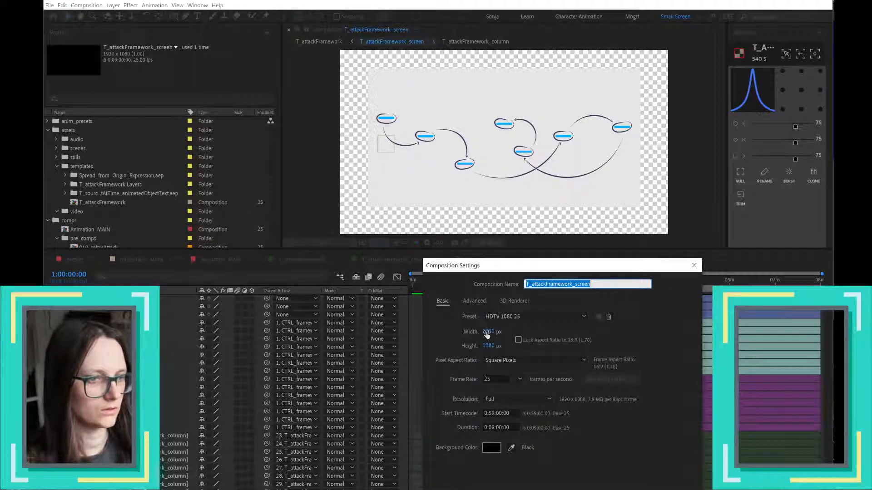
drag(489, 335, 497, 332)
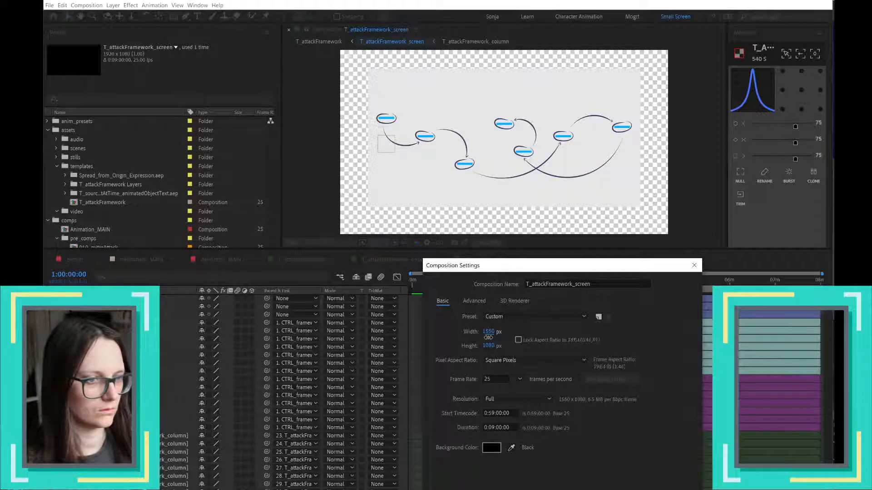
drag(494, 337, 496, 340)
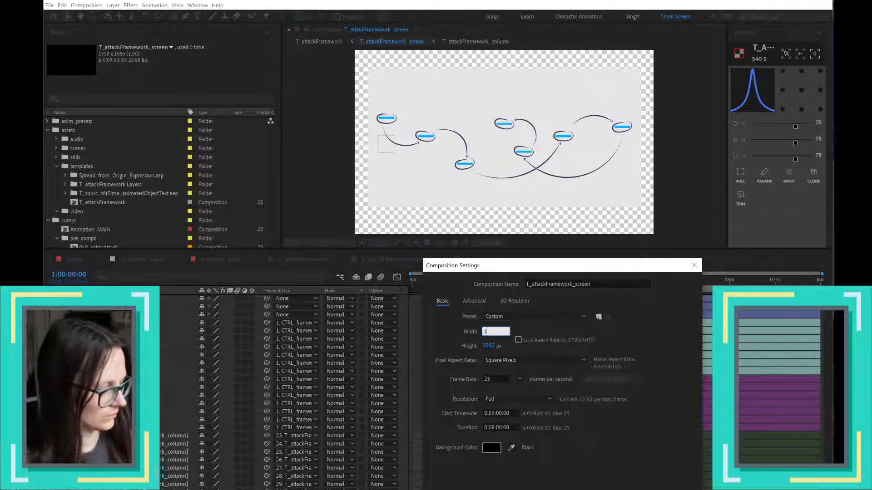
key(Tab)
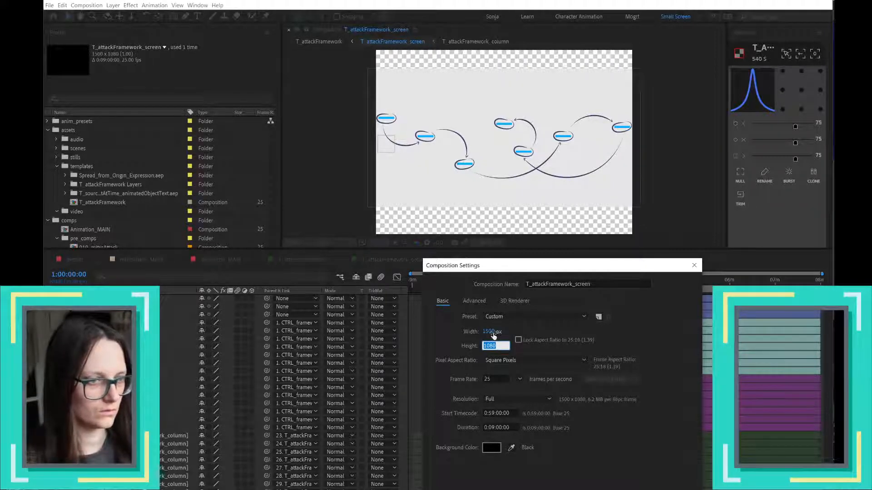
click(491, 331)
text(1600)
key(Tab)
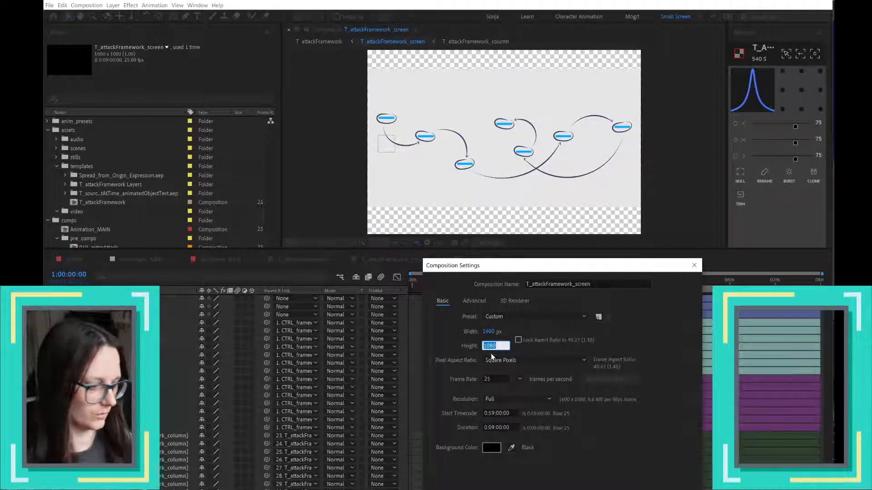
- Try composition heights of 500 and 900 px, settle on 800 px and apply the settings
text(500)
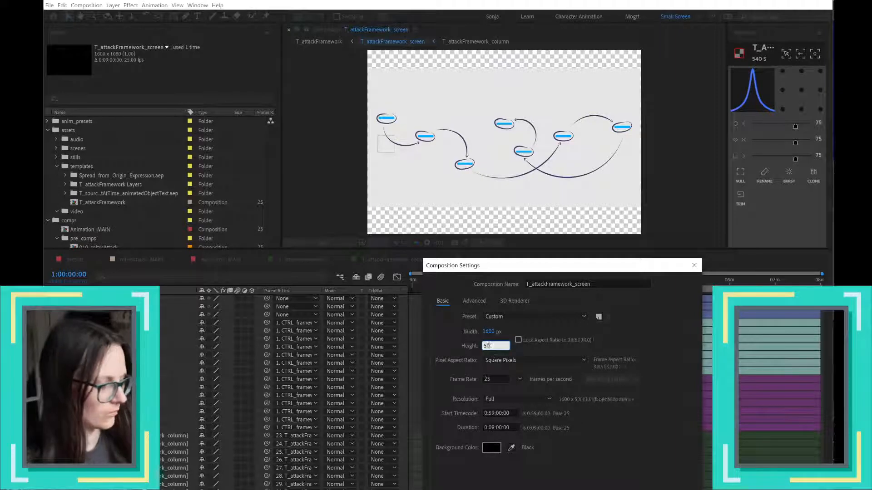
key(Tab)
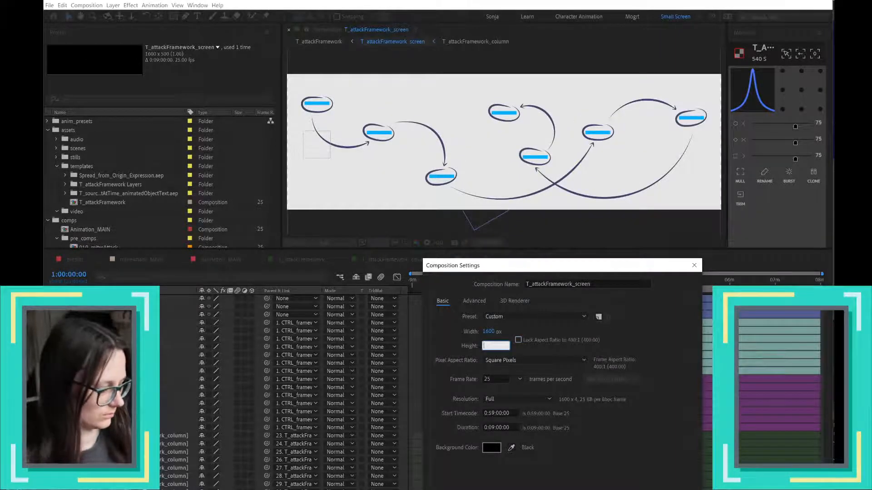
text(800)
key(Tab)
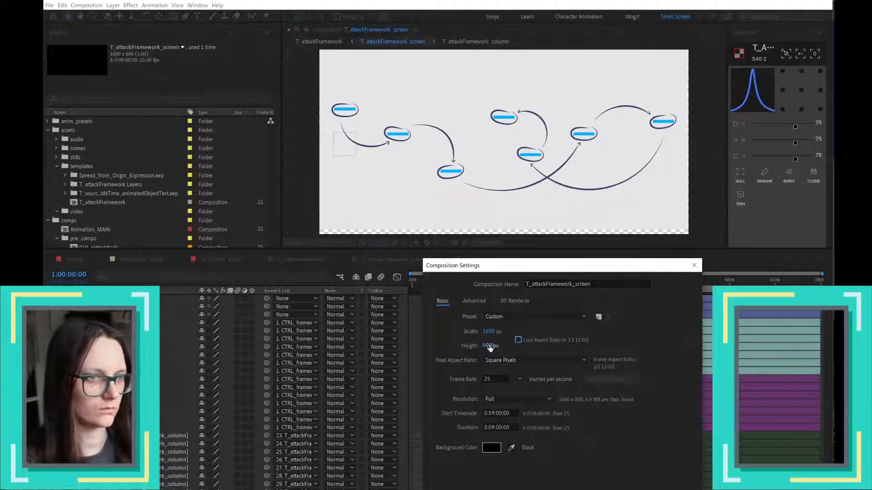
click(488, 346)
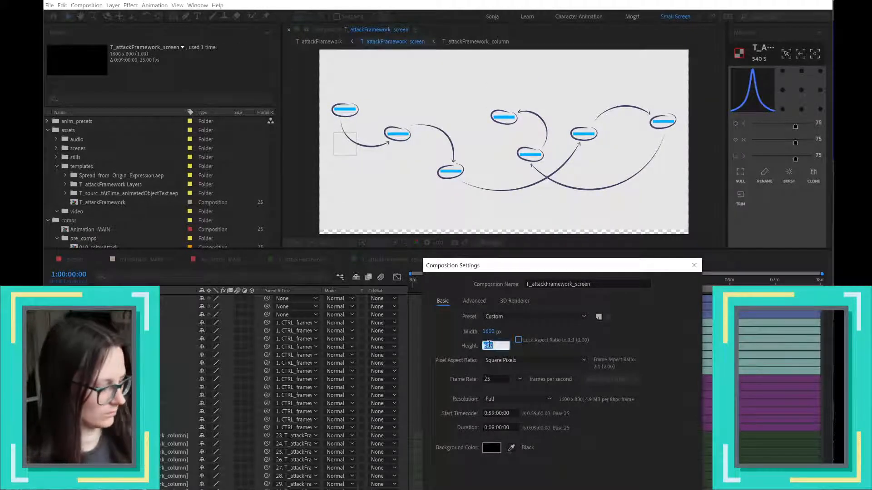
text(900)
key(Tab)
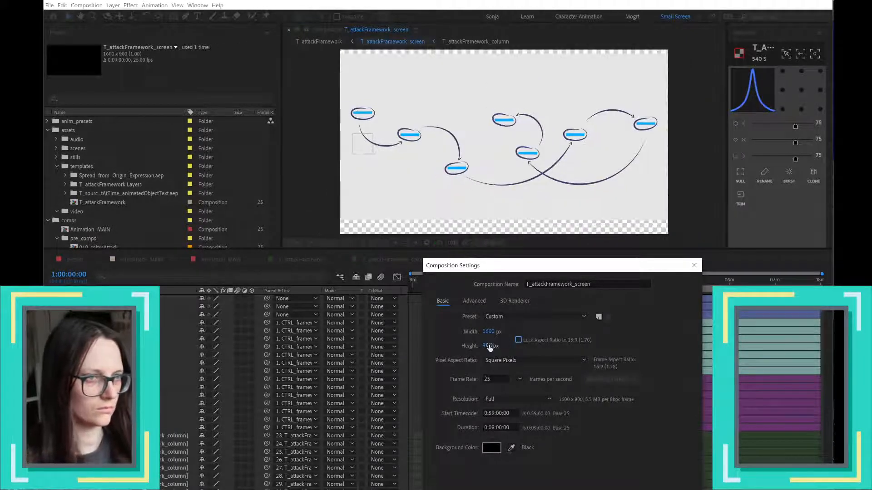
click(496, 348)
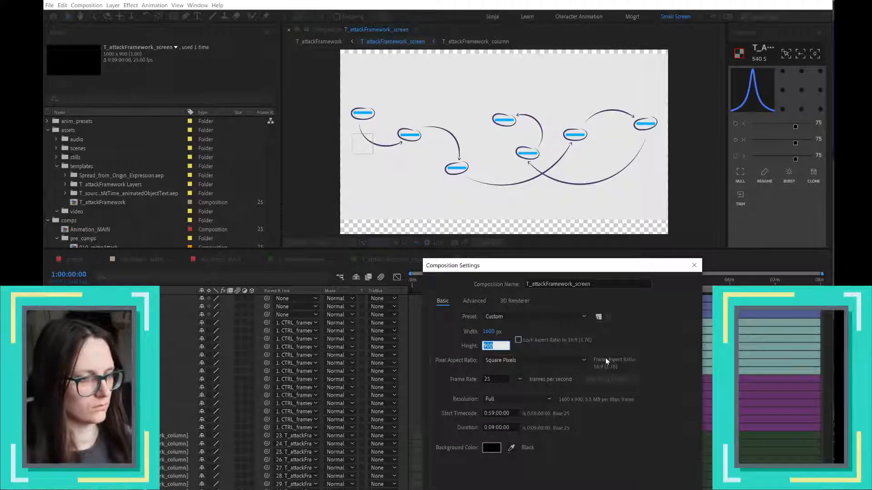
text(80)
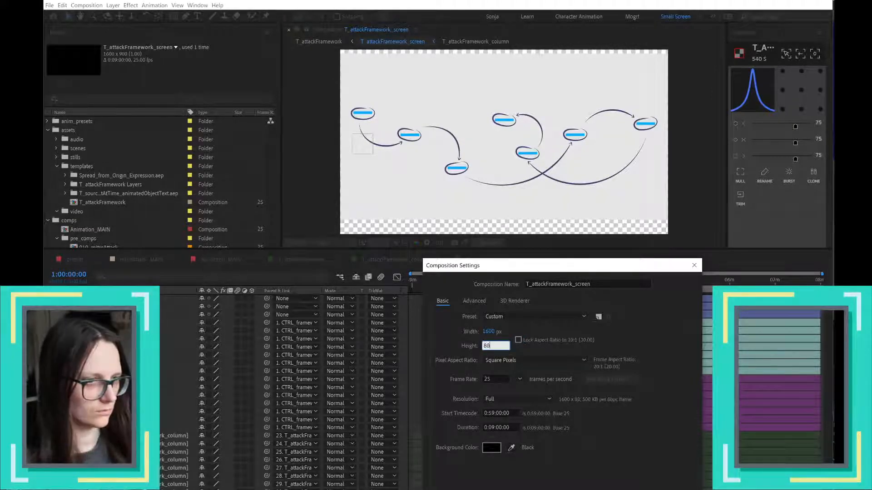
text(0)
key(Return)
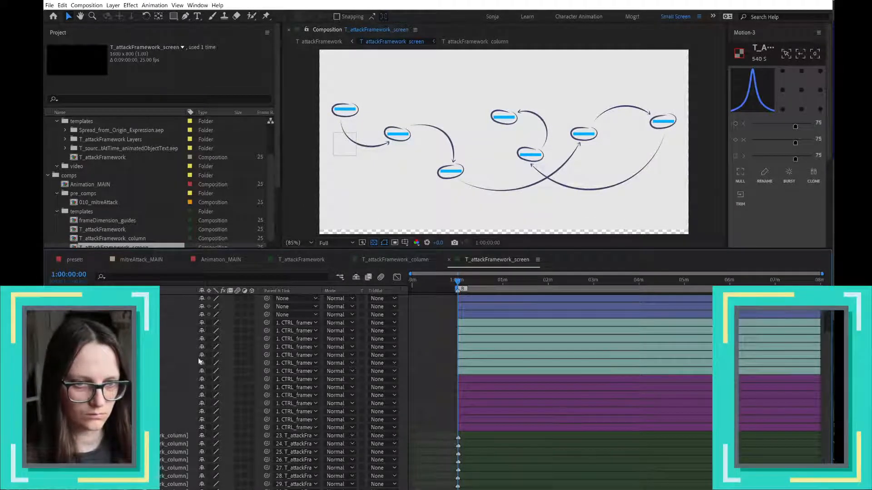
- Clear the parent of all item_arrow, item_circle and item layers and of the bottom T_attackFramework_column layer
scroll(166, 356, up, 2)
click(140, 299)
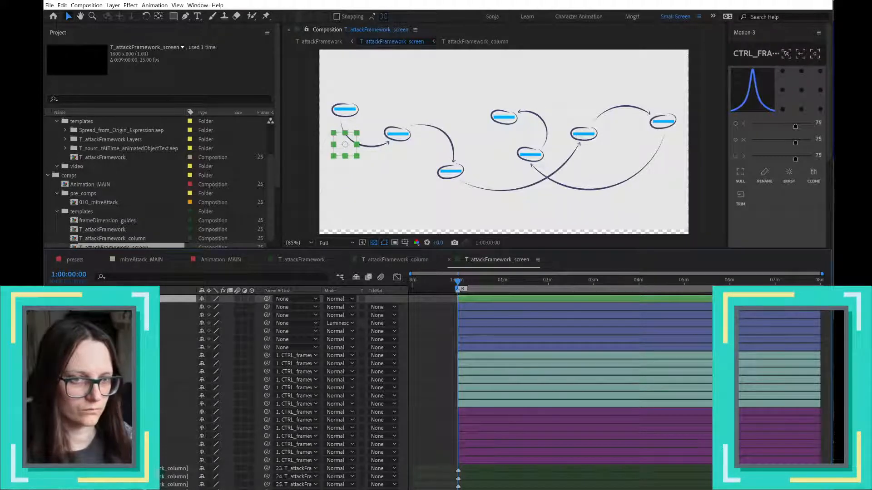
click(544, 137)
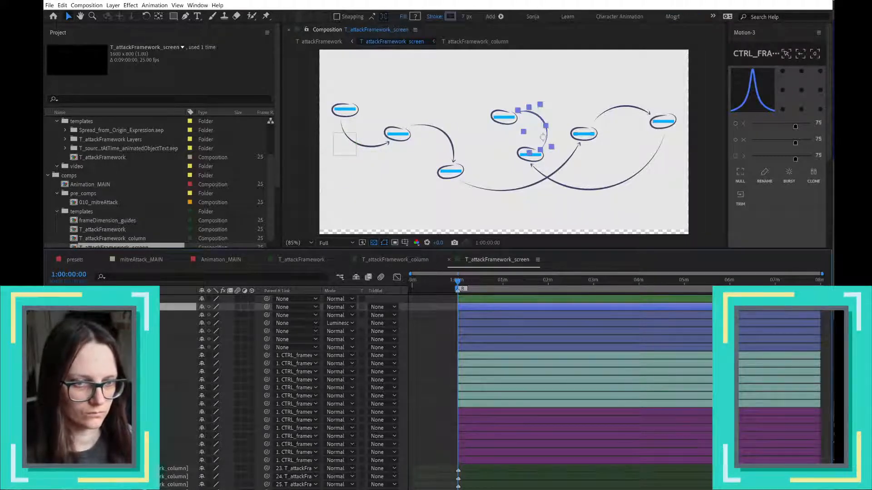
key(ctrl+a)
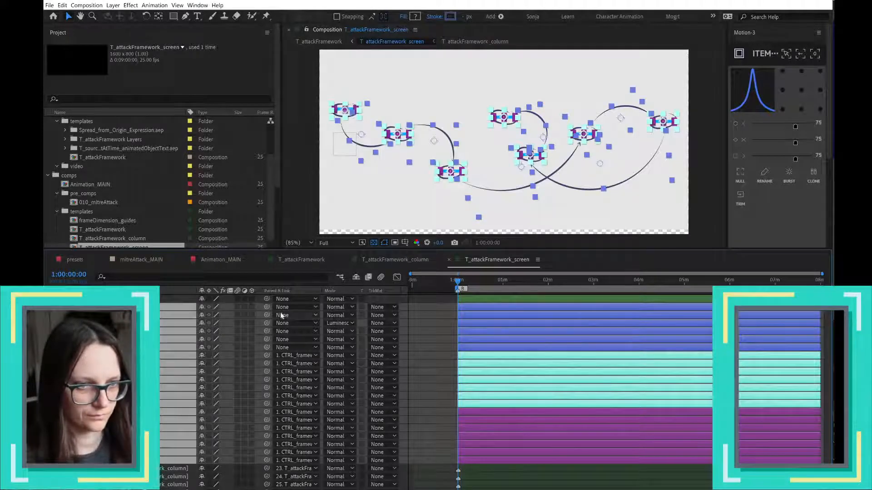
click(282, 309)
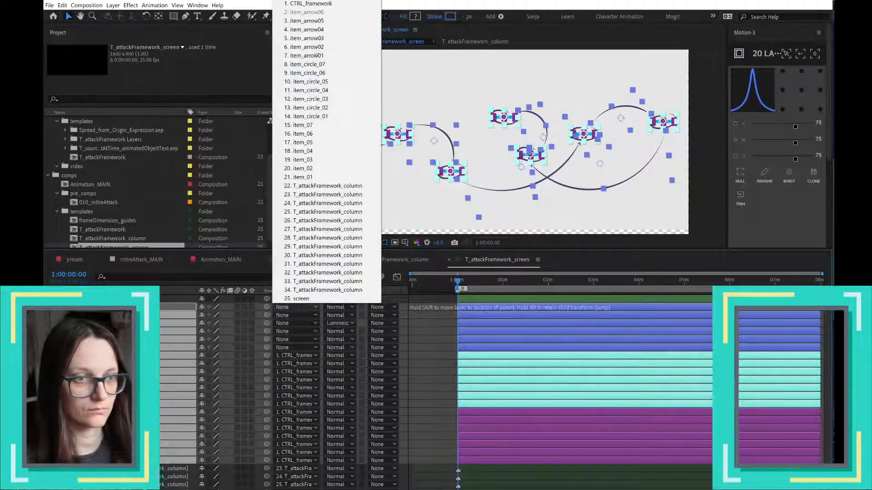
click(313, 0)
scroll(197, 439, down, 2)
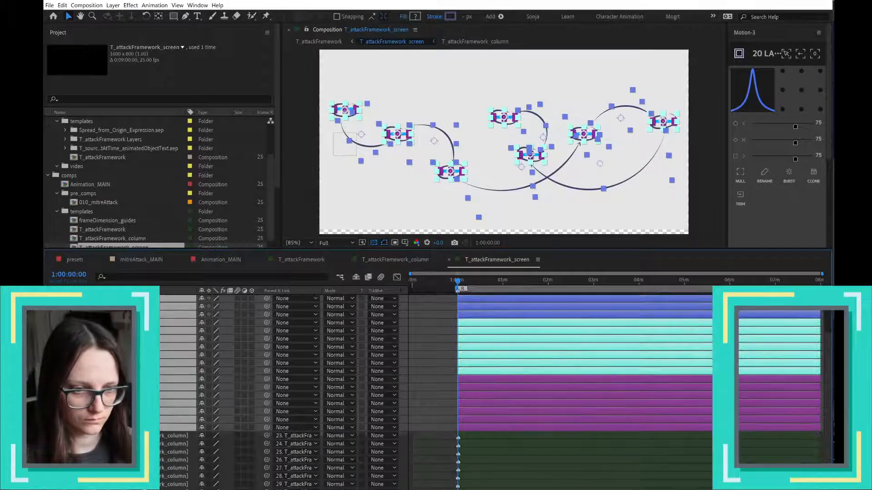
click(295, 489)
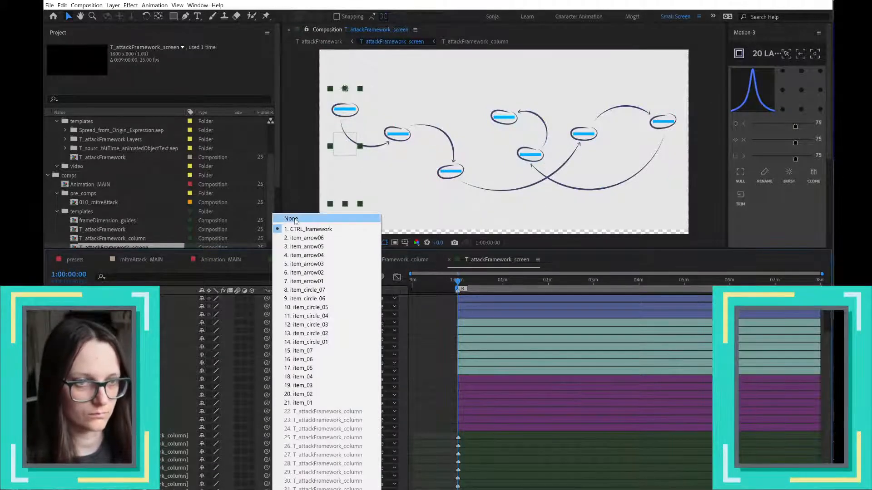
click(291, 218)
- Move the CTRL_framework null to the centre of the screen background and clear the layer selection
scroll(174, 344, up, 2)
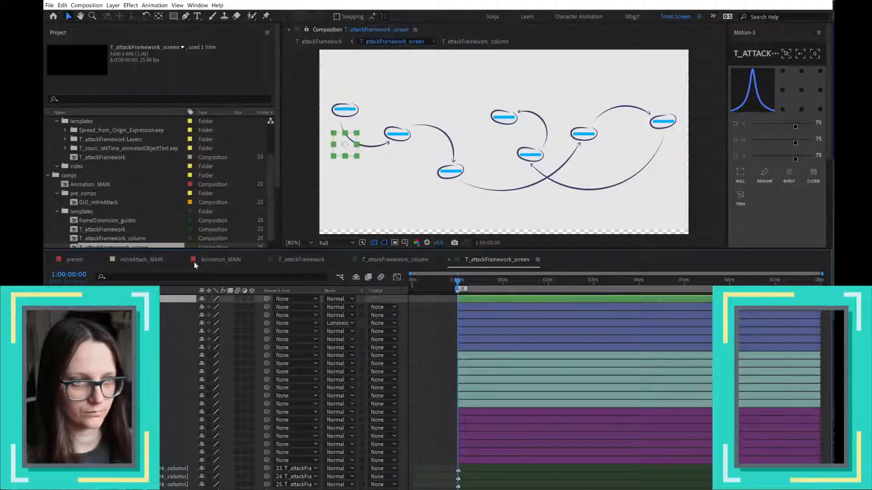
drag(350, 146, 502, 140)
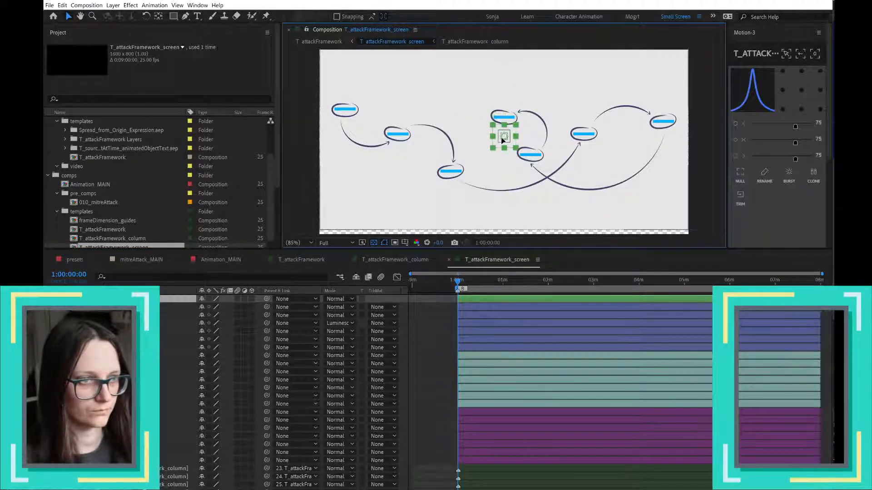
key(ctrl+a)
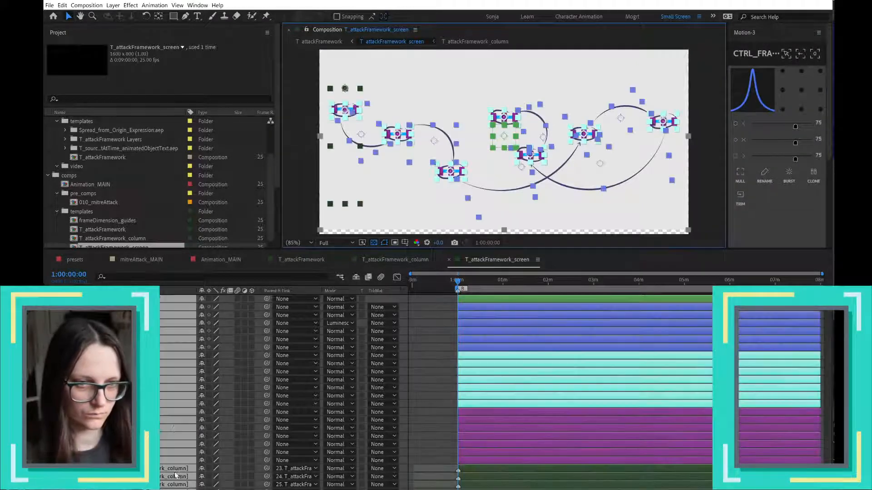
click(425, 438)
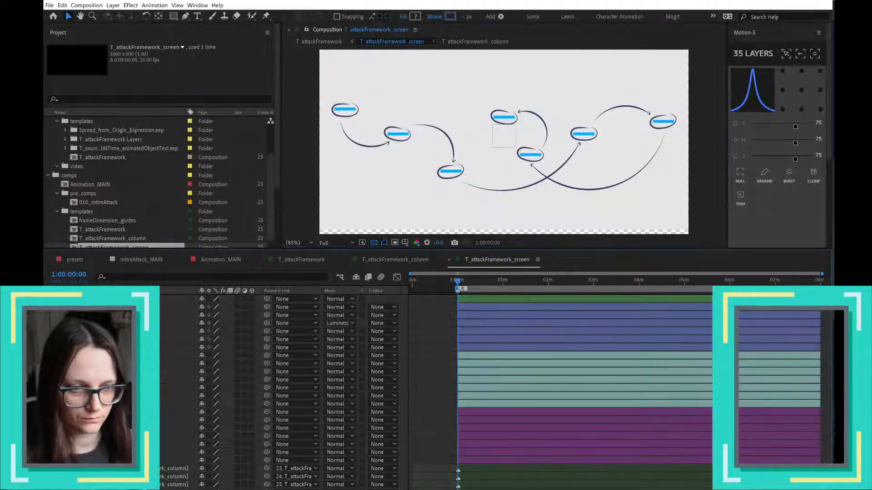
- Parent the screen layer and the bottom T_attackFramework_column layer to CTRL_framework
scroll(425, 437, down, 2)
click(137, 488)
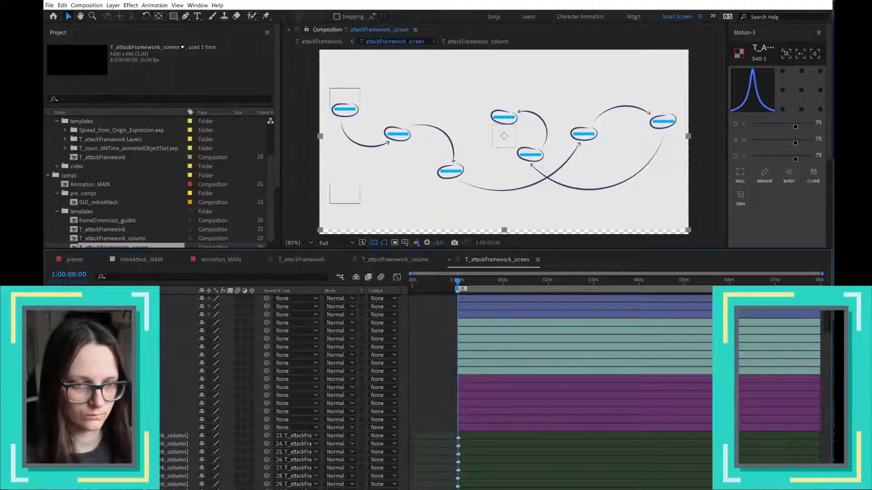
click(345, 98)
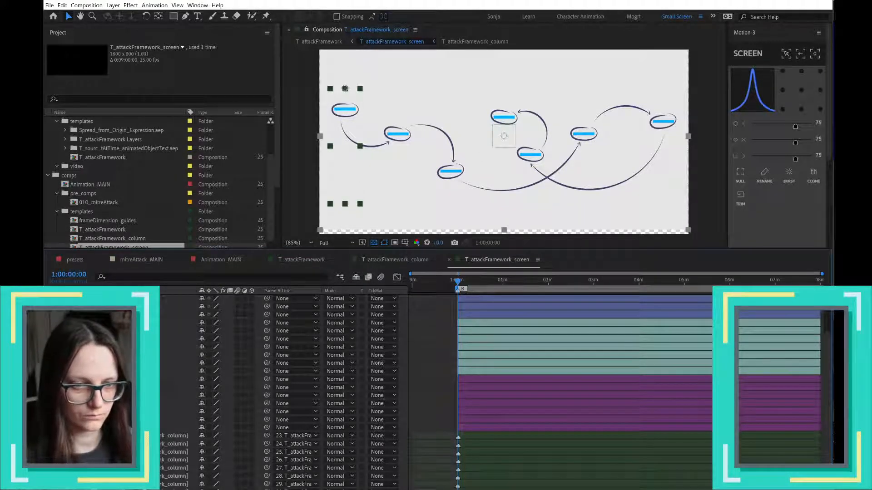
click(298, 488)
click(313, 228)
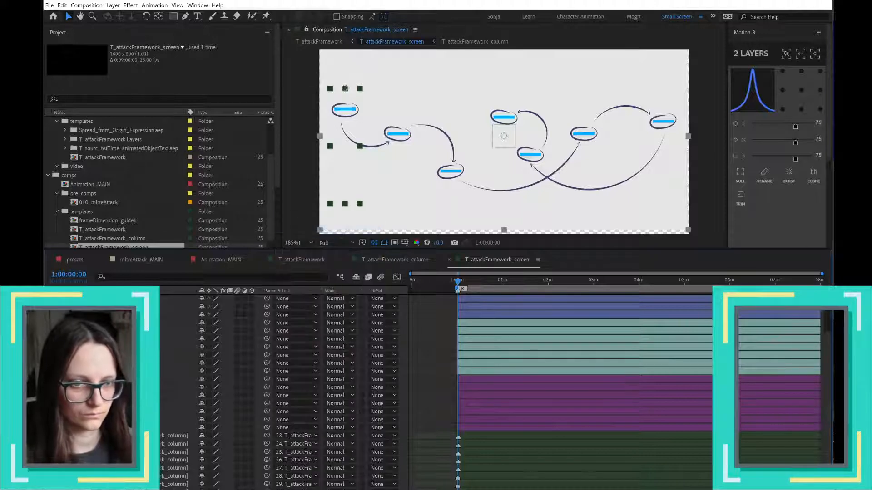
- Parent all item_arrow, item_circle and item layers to CTRL_framework, and centre the null with its children in the composition
key(ctrl+a)
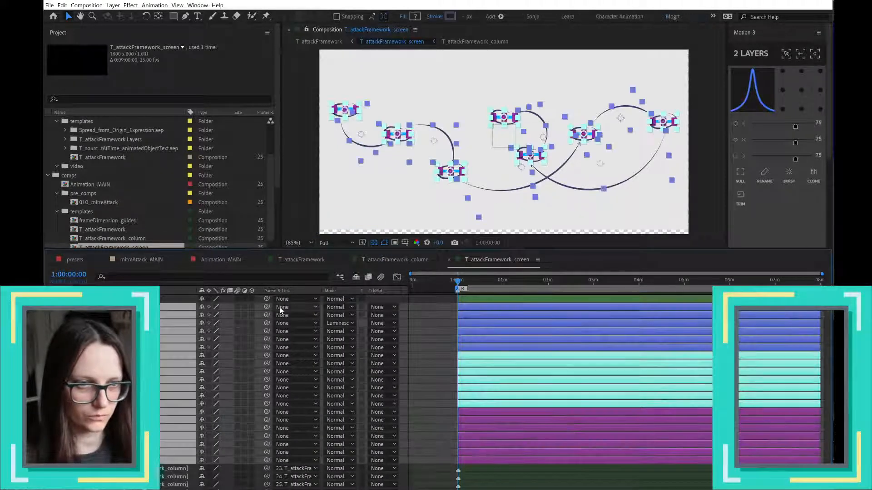
click(284, 306)
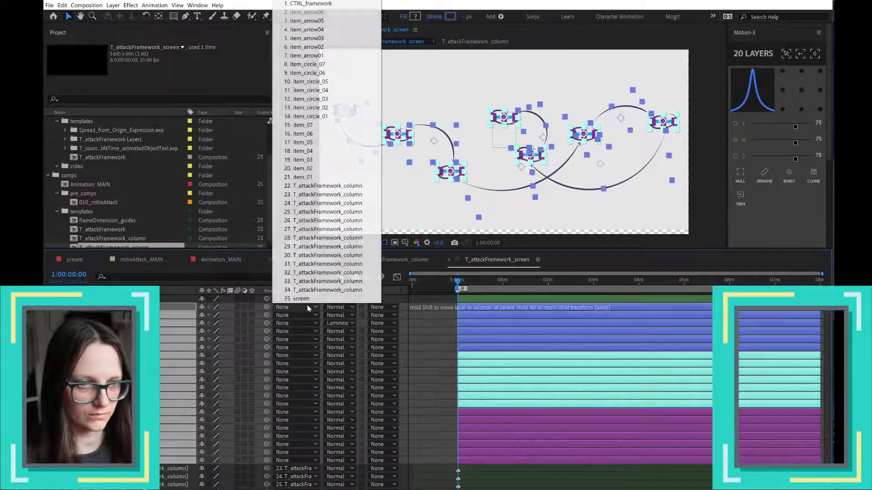
click(313, 3)
click(137, 299)
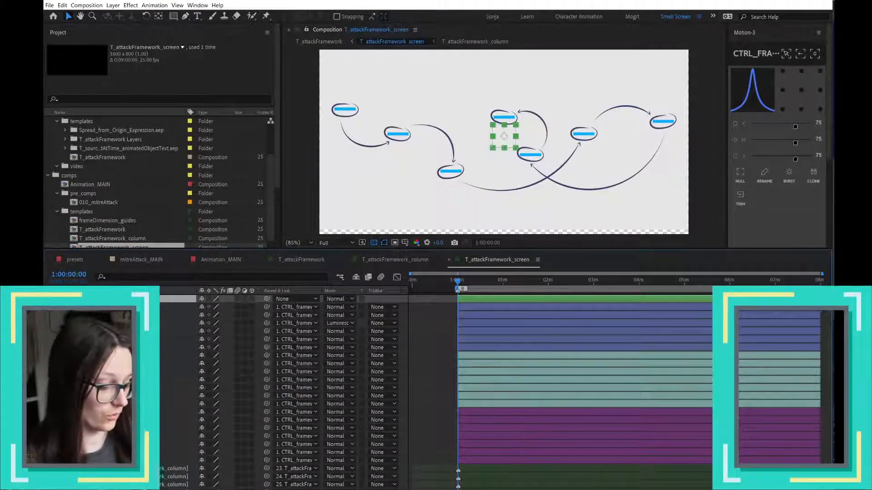
key(ctrl+z)
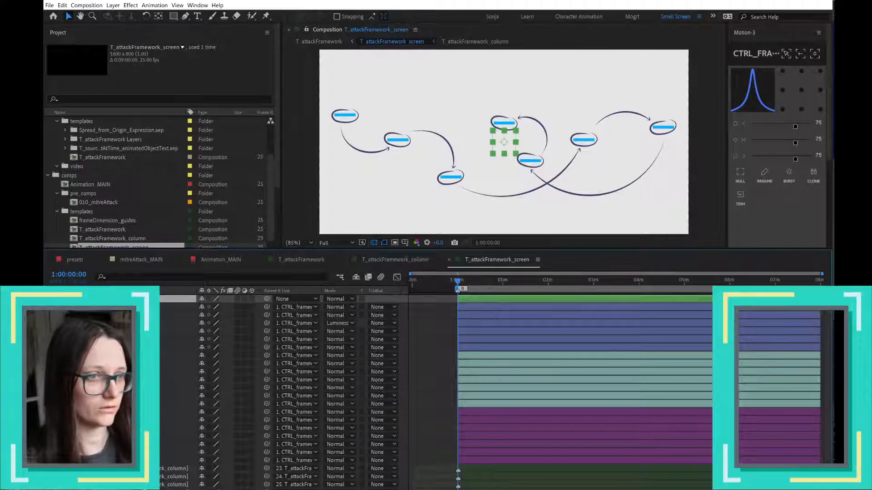
- Set the T_attackFramework_screen composition's height to 850 px
right_click(421, 366)
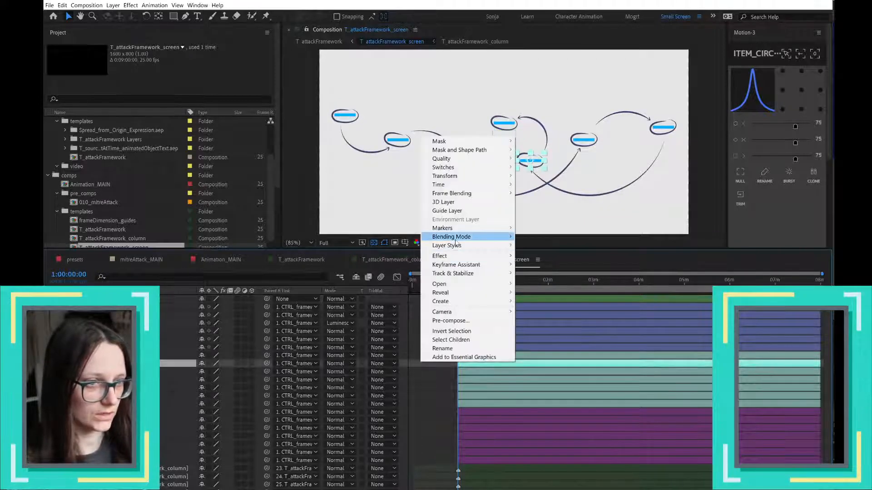
mouse_move(475, 159)
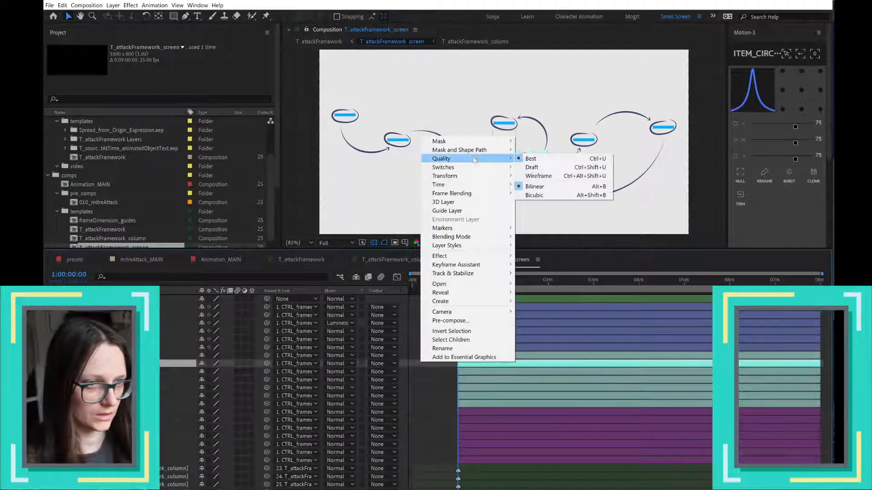
click(420, 388)
key(ctrl+k)
click(484, 346)
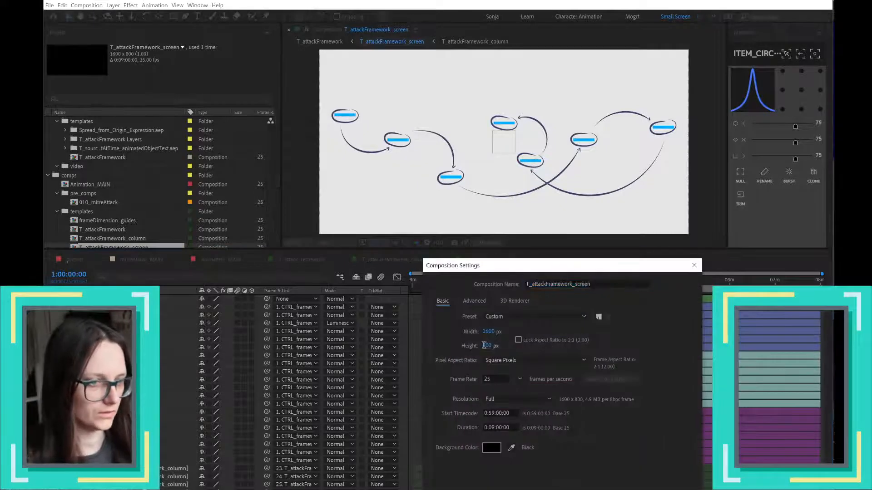
key(Return)
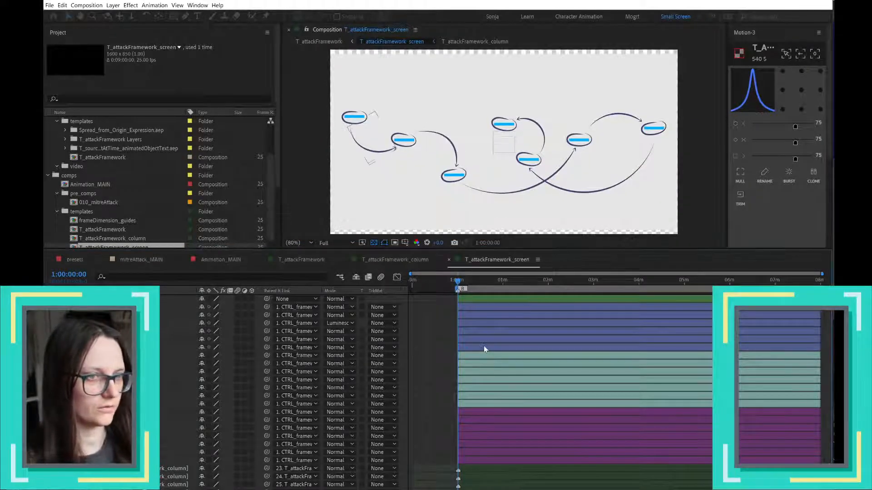
- Set the T_attackFramework_screen composition's width to 1650 px
right_click(426, 349)
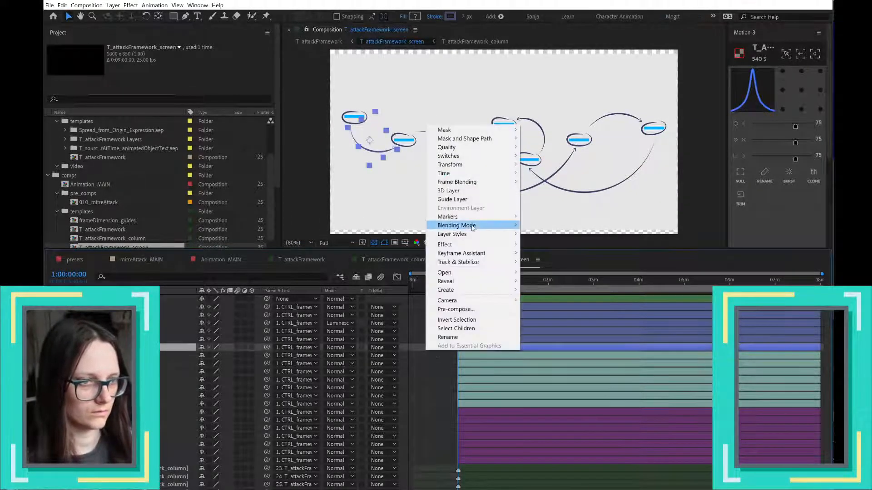
mouse_move(457, 225)
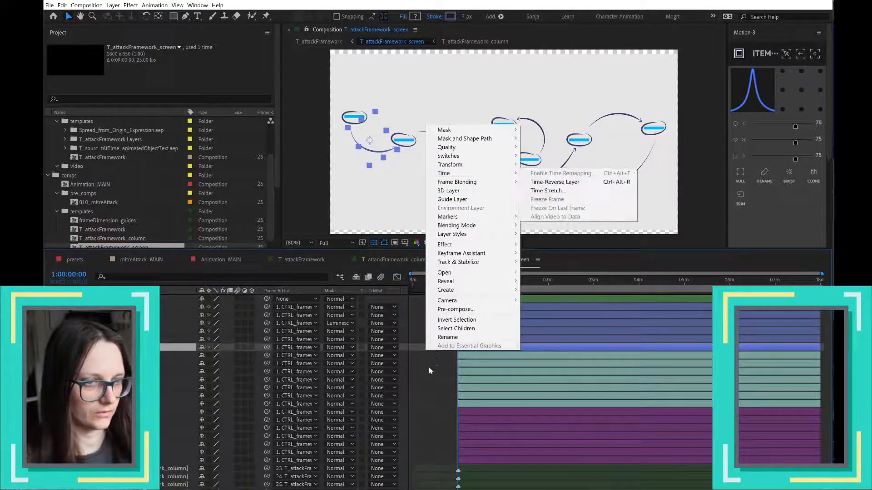
click(427, 370)
key(ctrl+k)
click(489, 332)
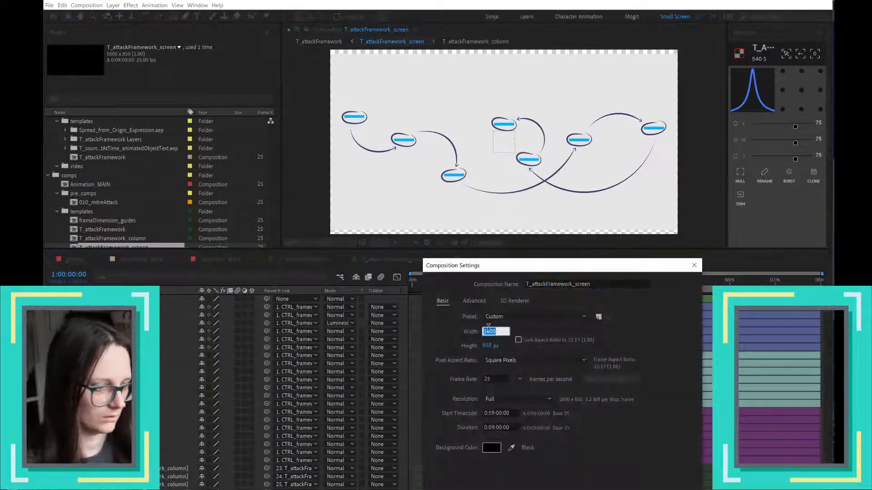
text(1650)
key(Return)
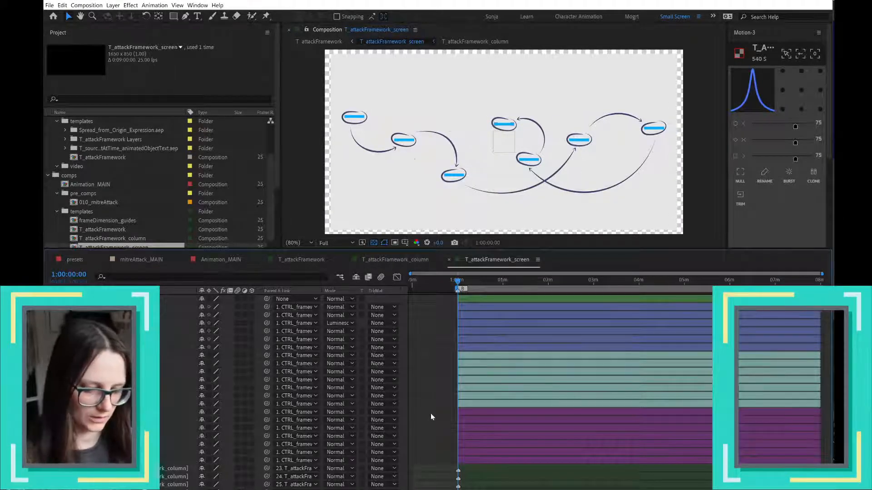
- Make the precomp's inner screen layer 3D, and enable 3D and collapsed transformations on the T_attackFramework_screen layer in T_attackFramework
click(403, 257)
click(503, 258)
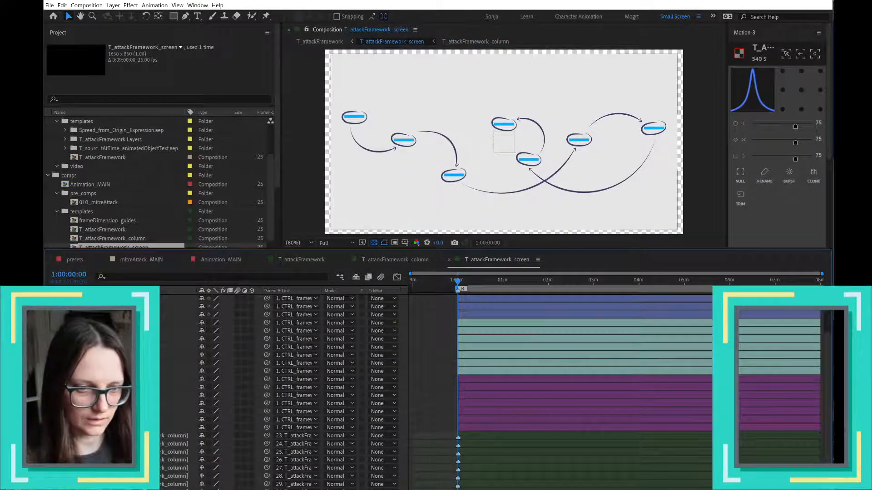
key(ctrl+z)
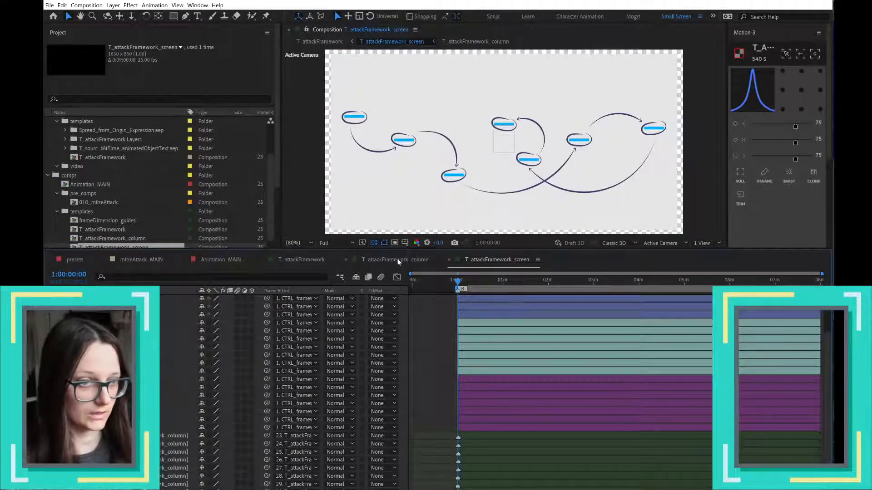
click(312, 258)
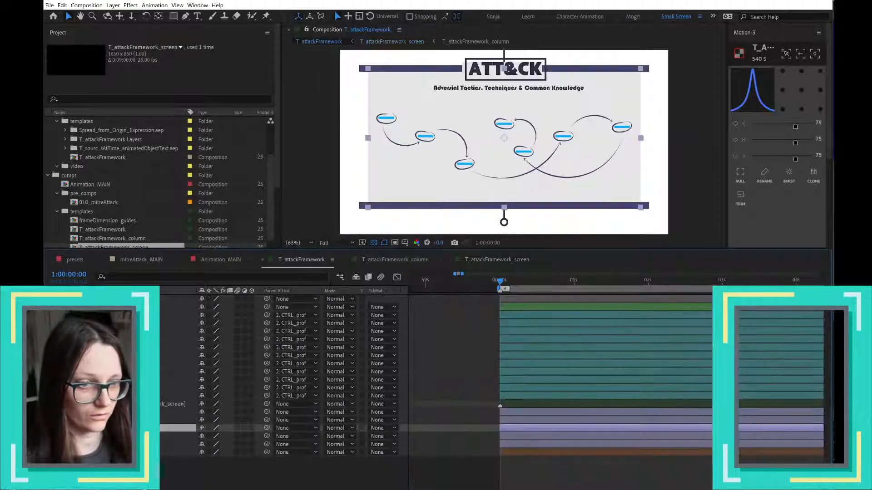
click(172, 404)
click(251, 404)
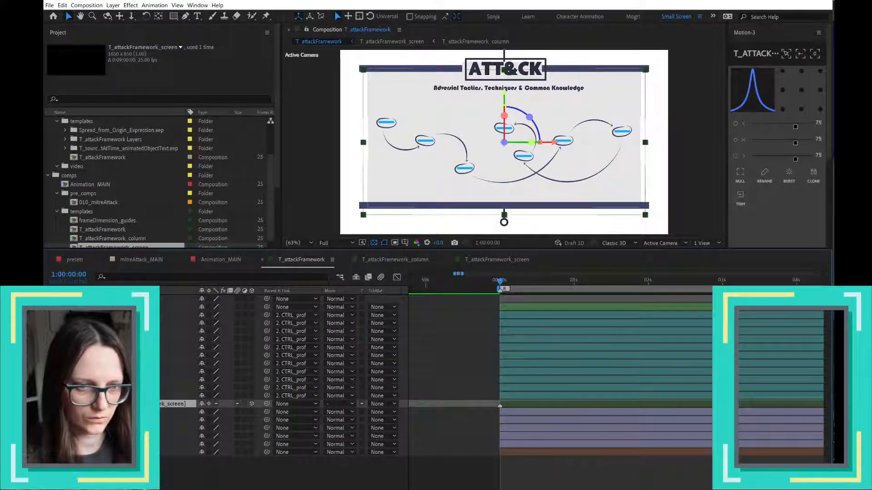
- Try moving the T_attackFramework_screen layer off the screen background, and undo the move
click(150, 428)
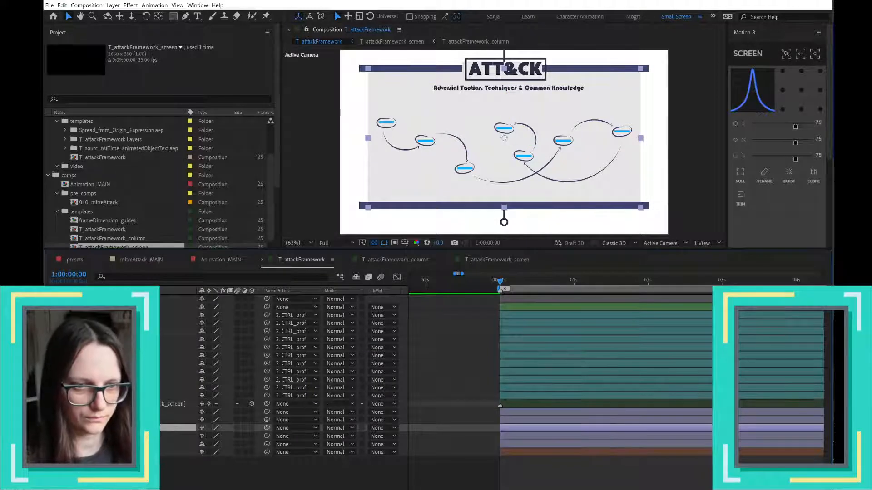
click(504, 141)
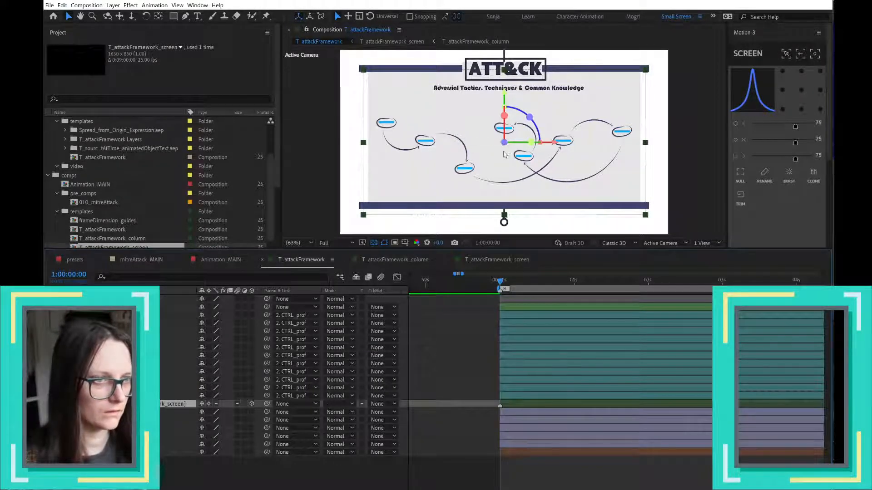
drag(508, 150, 527, 187)
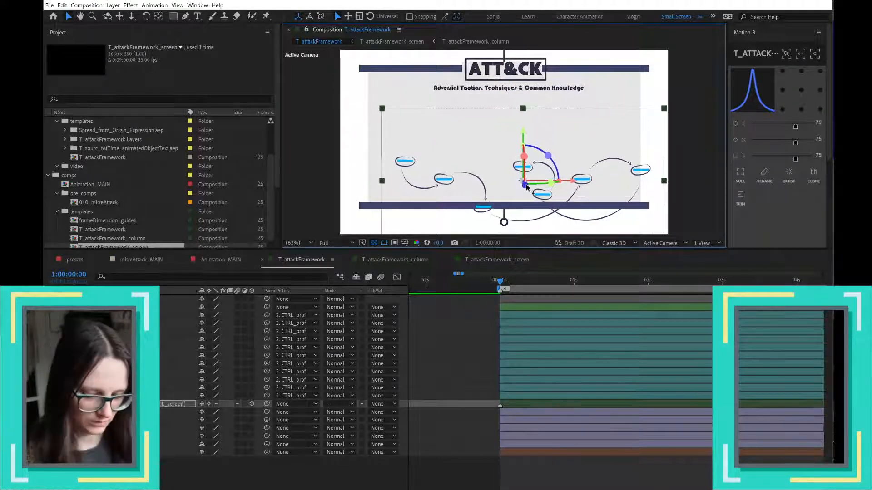
key(ctrl+z)
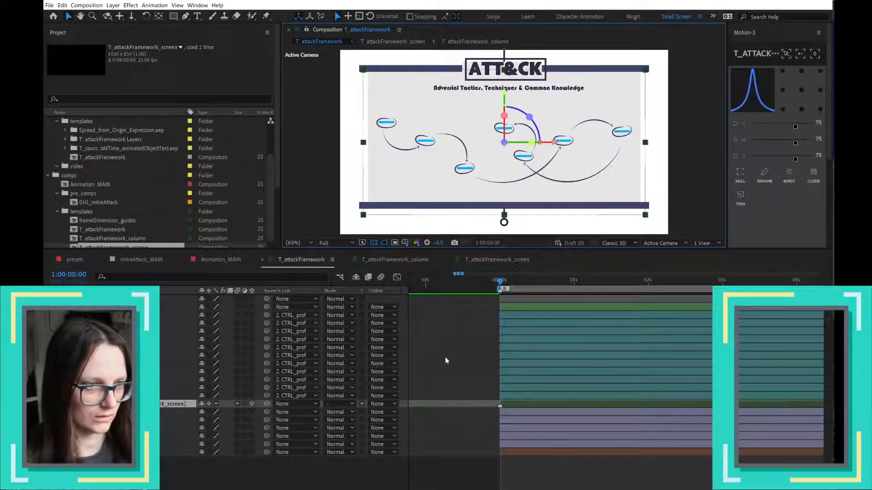
- Switch off Guide Layer for the screen layer inside T_attackFramework_screen and return to the T_attackFramework composition
double_click(536, 404)
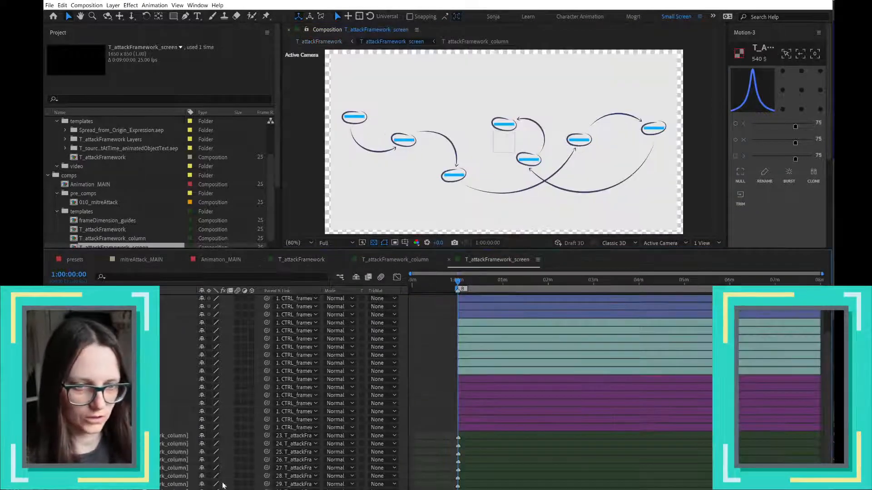
right_click(168, 315)
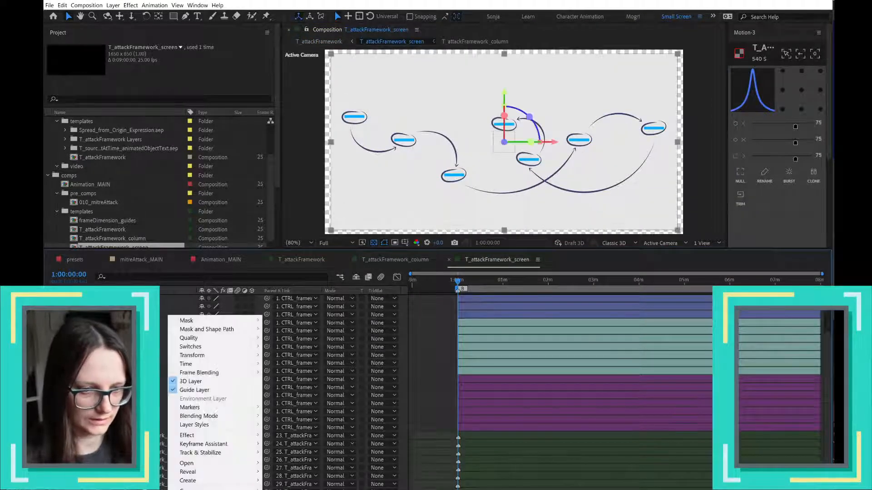
click(200, 391)
click(313, 261)
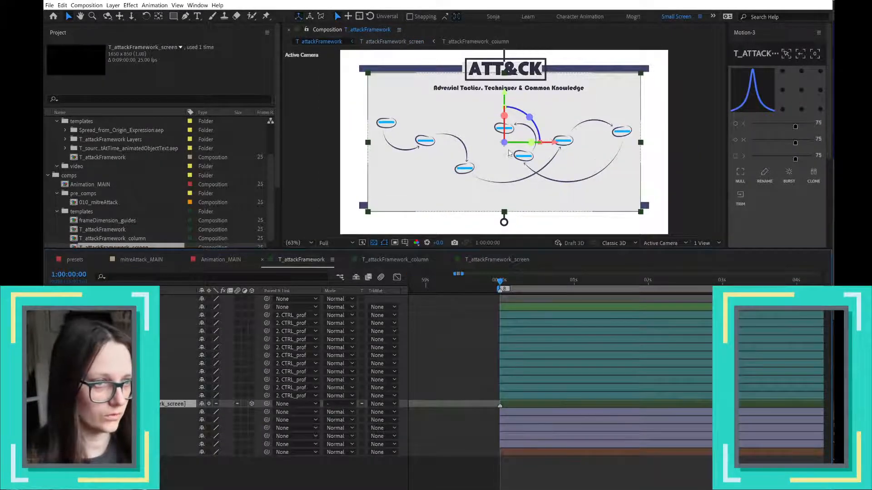
- Try moving the T_attackFramework_screen layer and the main composition's screen layer, made 3D, independently, and undo the moves
drag(508, 147, 507, 124)
click(291, 428)
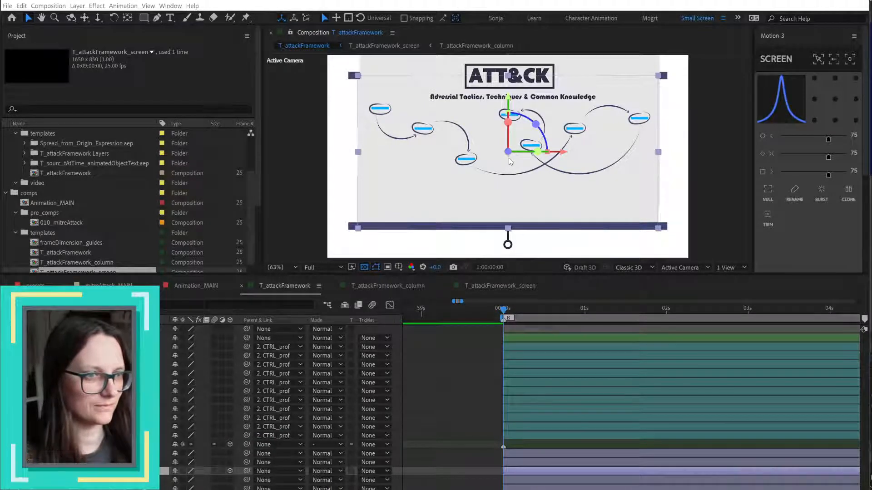
drag(510, 162, 557, 169)
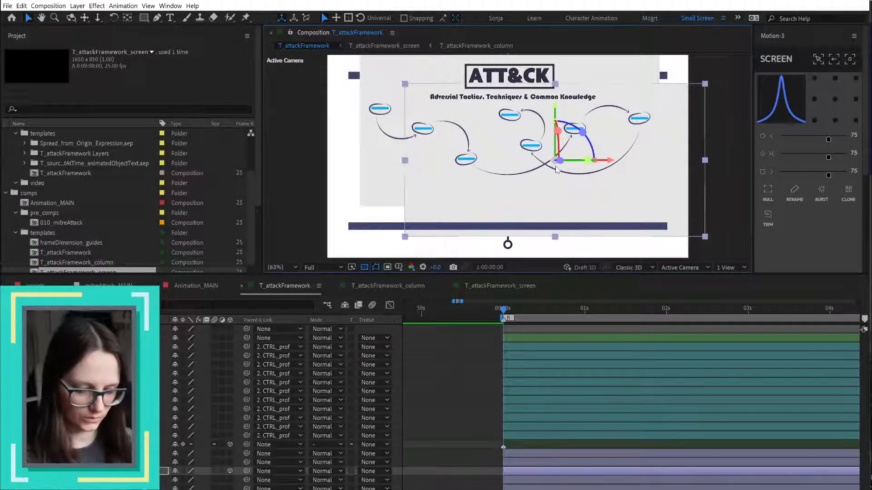
key(ctrl+z)
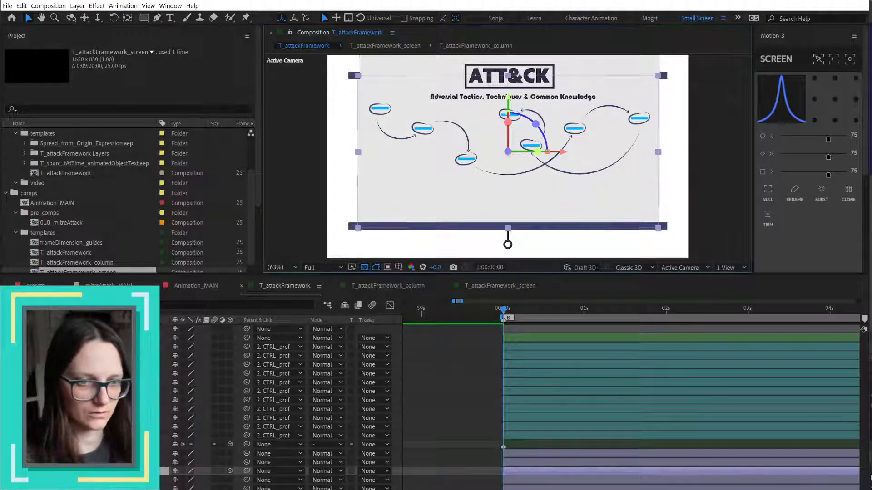
click(132, 436)
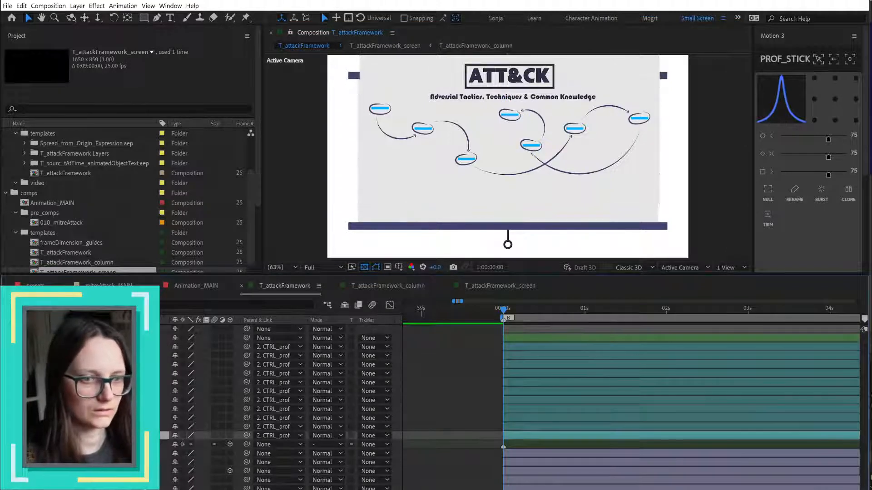
click(495, 122)
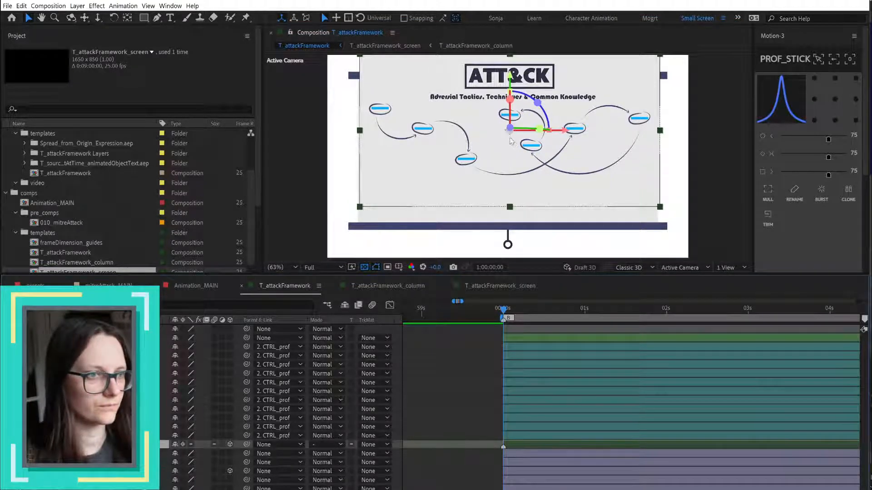
drag(510, 129, 491, 156)
key(ctrl+z)
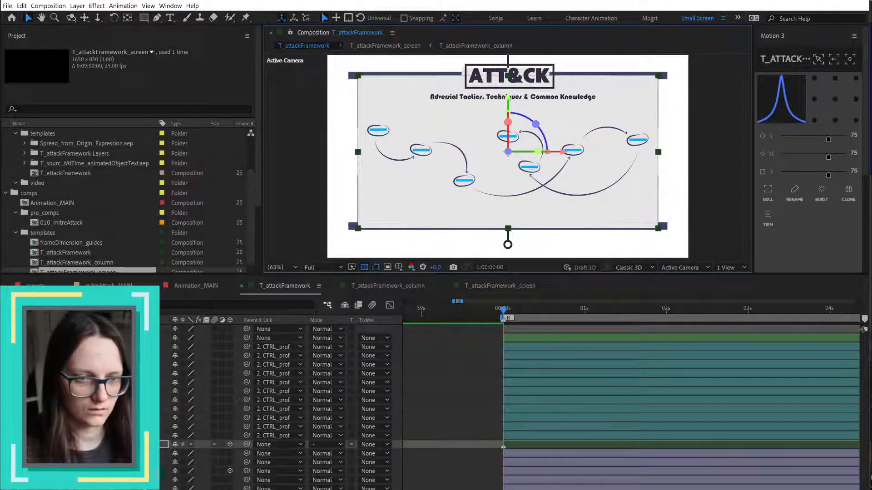
- Move the two horizontal projector bar layers directly above the T_attackFramework_screen layer in the stacking order
click(113, 453)
shift+click(113, 462)
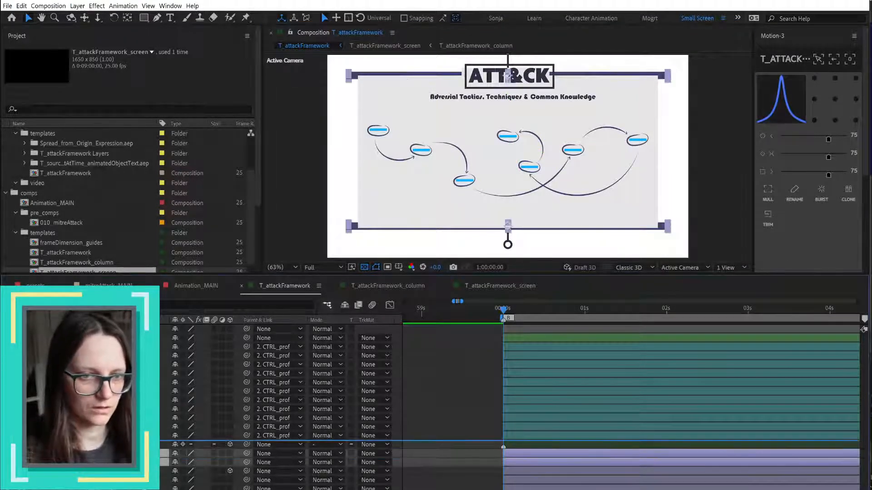
key(ctrl+])
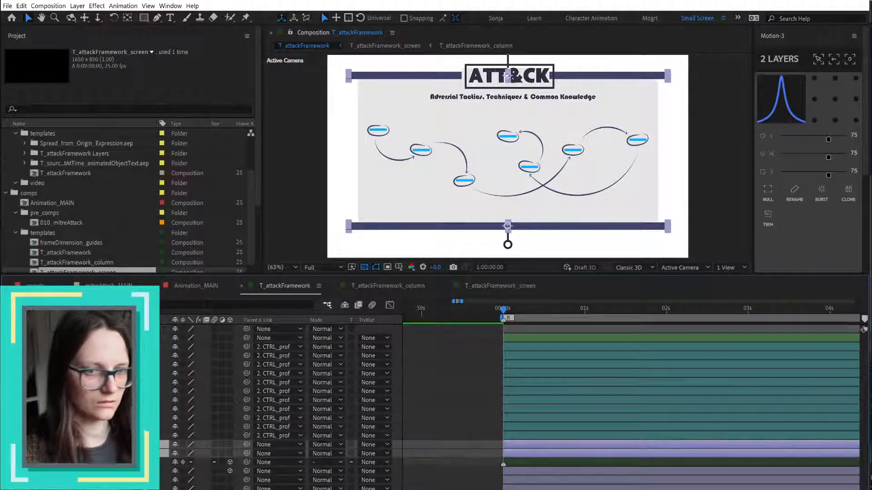
- Turn off 3D for the T_attackFramework_screen layer and the screen layer below it in T_attackFramework
click(113, 462)
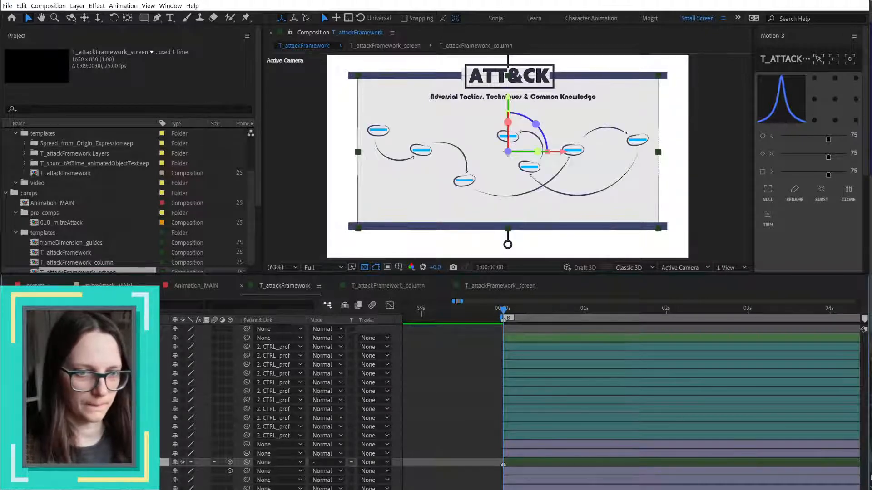
drag(230, 463, 230, 471)
click(181, 462)
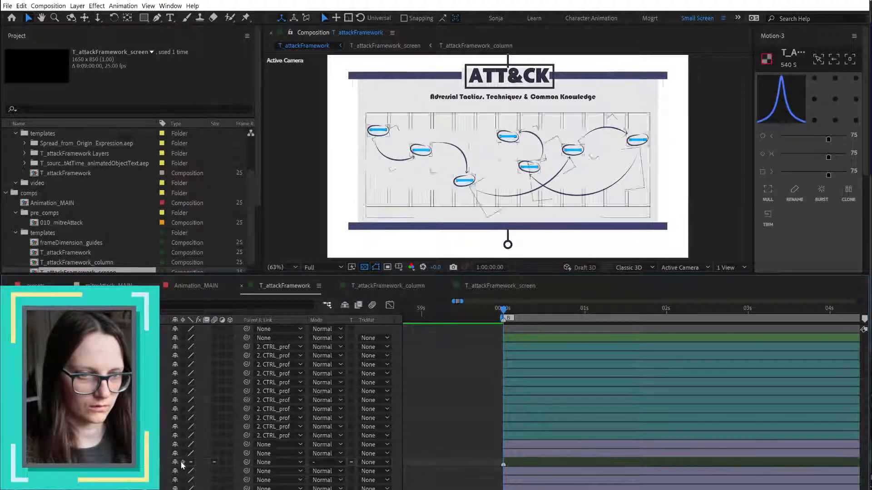
- Open the T_attackFramework_screen precomp and turn off 3D for its screen layer
double_click(181, 462)
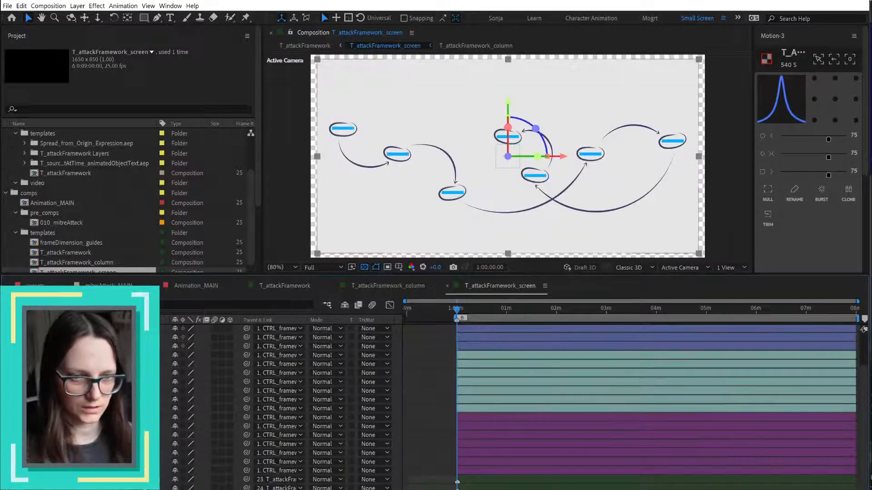
right_click(99, 347)
click(132, 430)
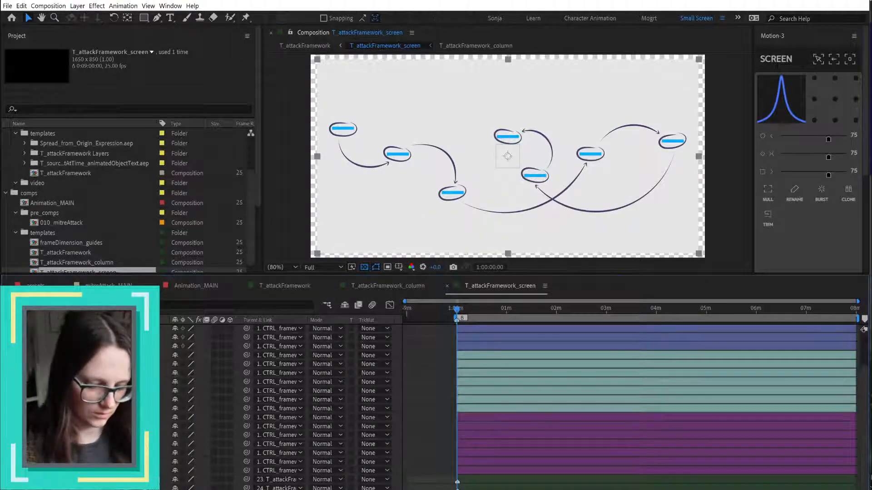
- Apply the Set Matte effect to the T_attackFramework_screen layer in T_attackFramework, taking the matte from the screen layer
click(284, 290)
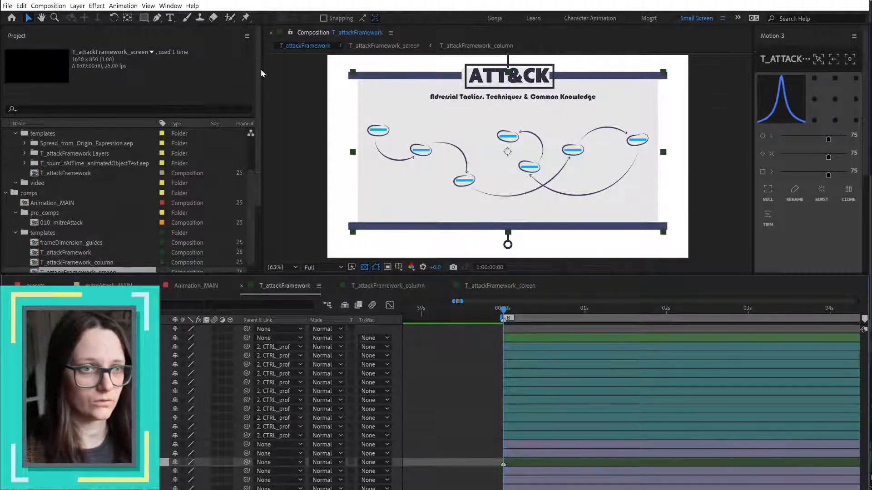
drag(260, 74, 184, 76)
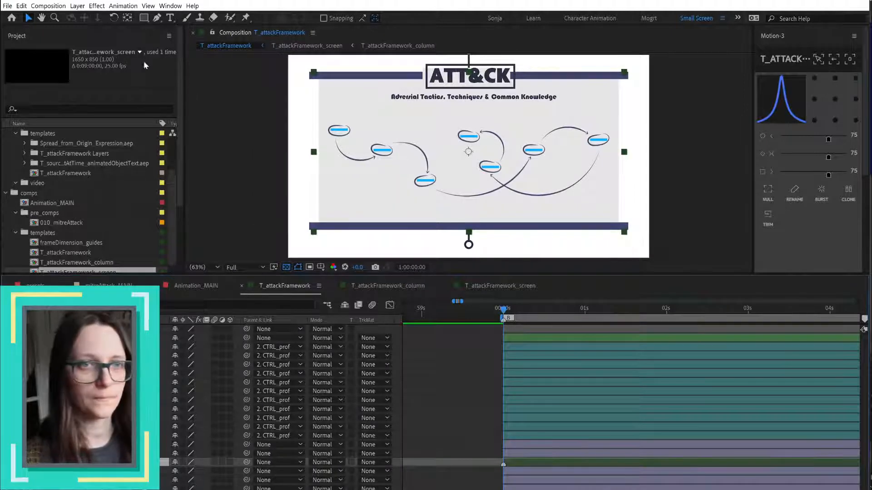
click(19, 37)
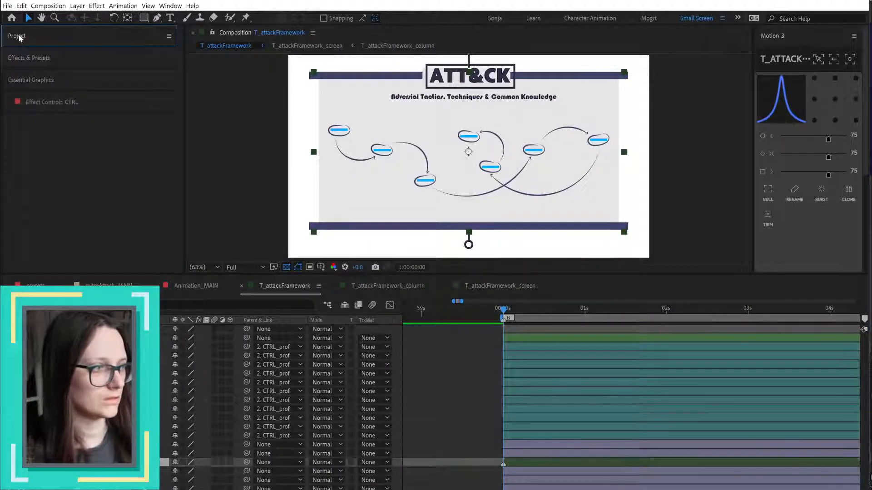
click(41, 59)
click(63, 74)
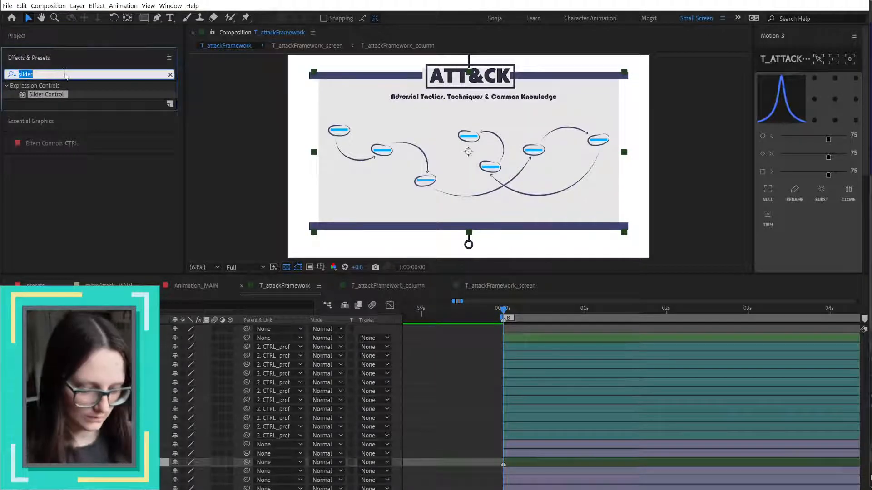
text(set matte)
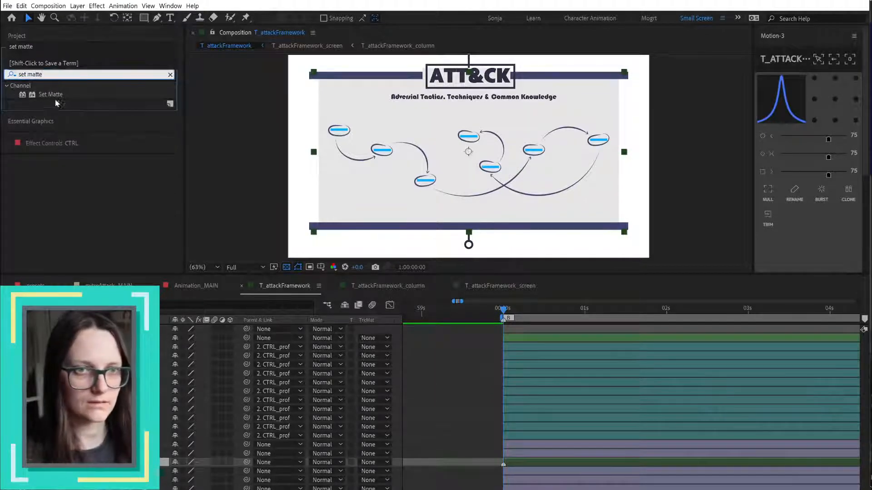
double_click(56, 95)
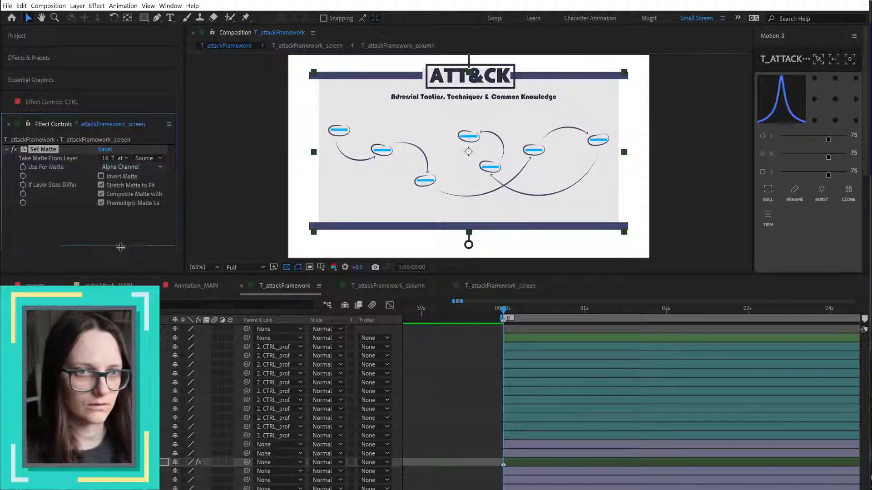
click(117, 158)
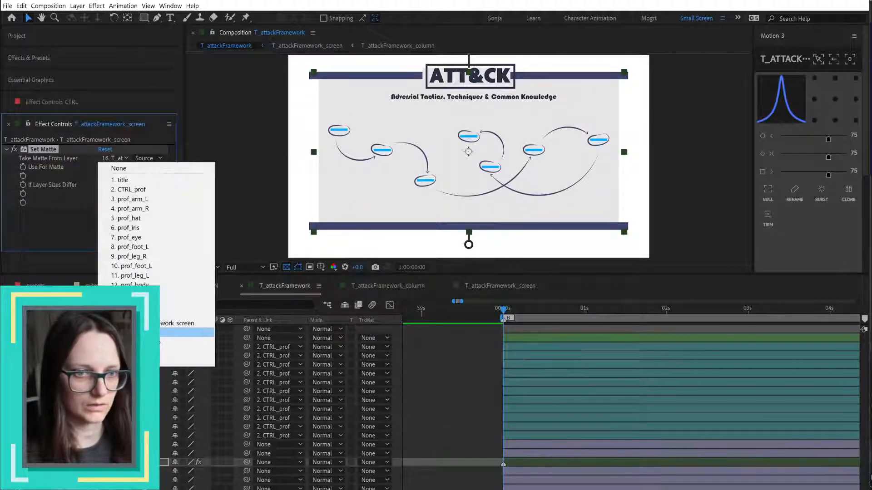
click(182, 332)
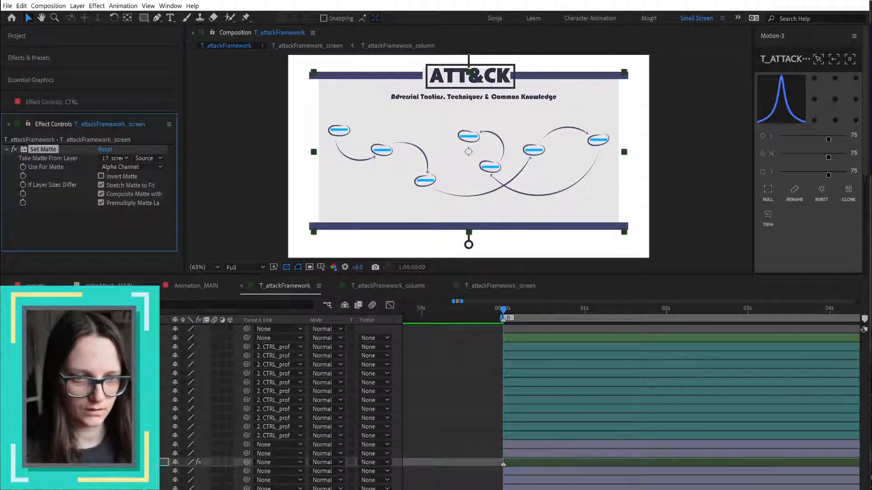
- Move the anchor point of the screen layer to its top centre
click(447, 422)
click(136, 472)
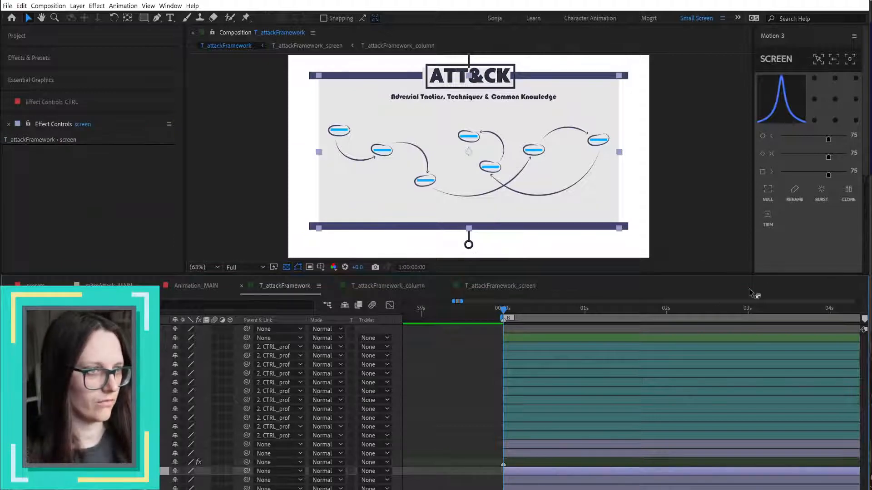
click(835, 79)
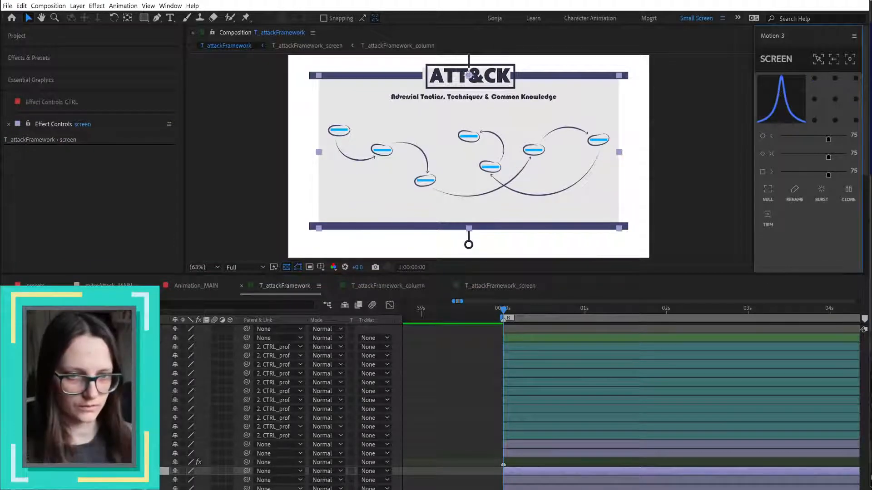
- Set the screen_pulltab layer's anchor point to its top centre and parent the layer to screen_barB
click(136, 445)
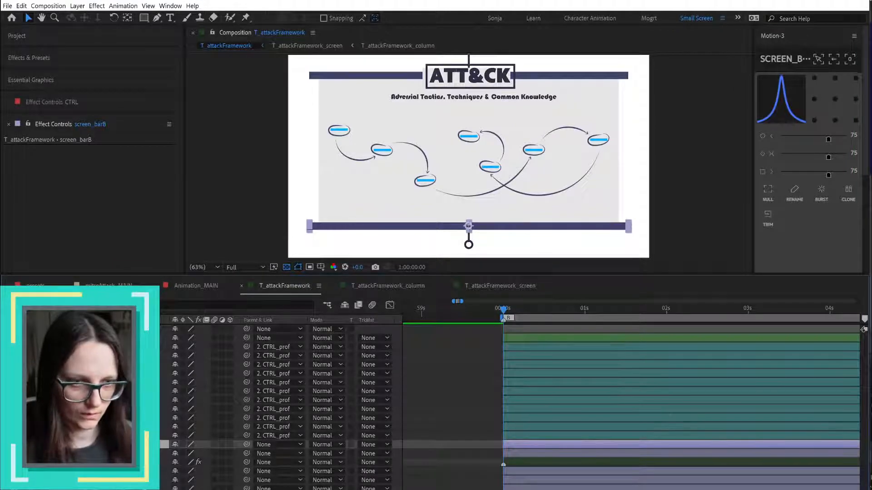
click(468, 244)
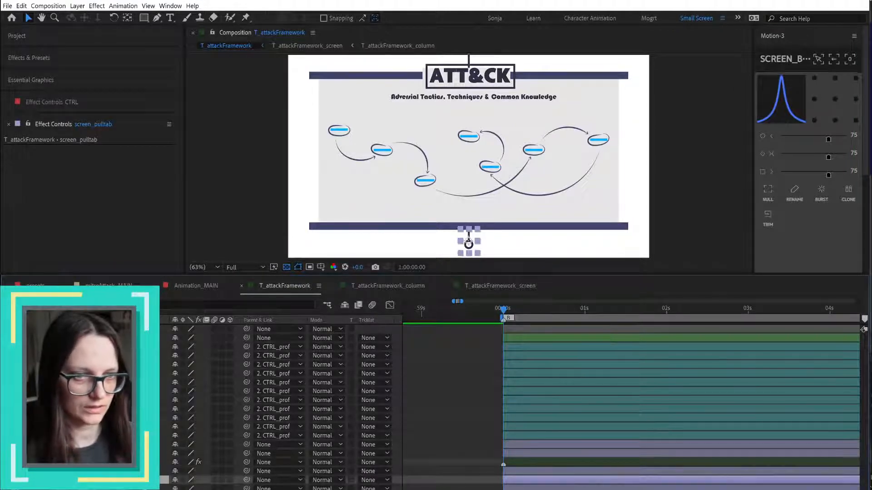
click(114, 488)
click(225, 481)
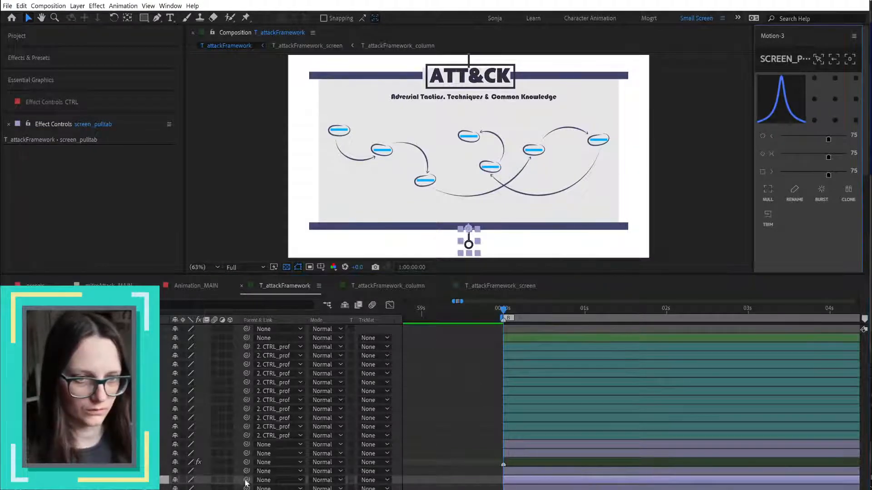
drag(246, 480, 163, 445)
- Move the screen_screen layer's anchor point to its top centre and create a null control from that layer
click(163, 445)
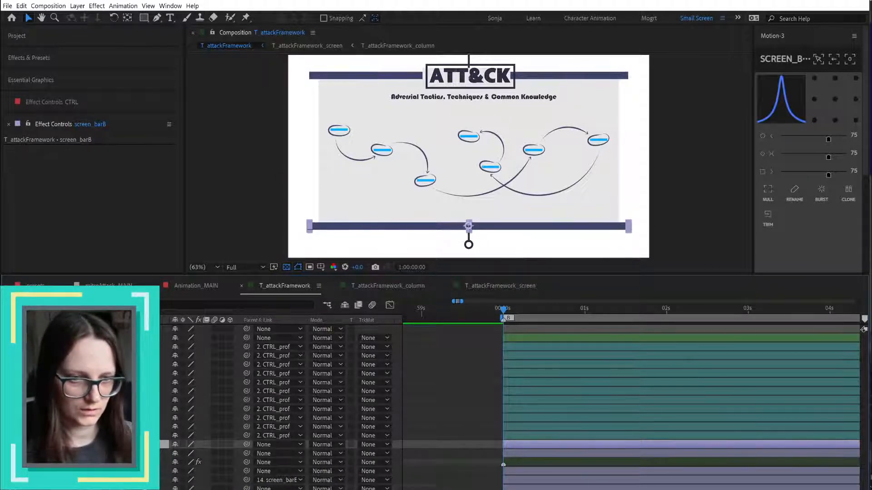
click(118, 487)
click(835, 80)
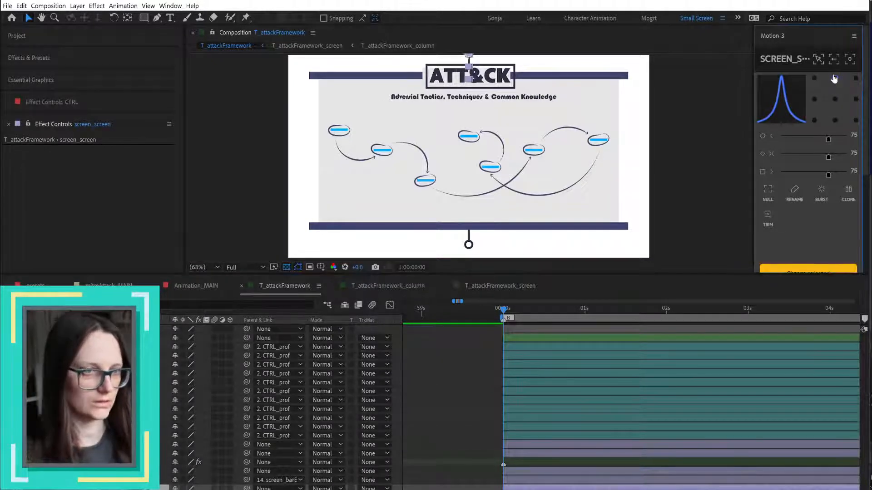
click(768, 191)
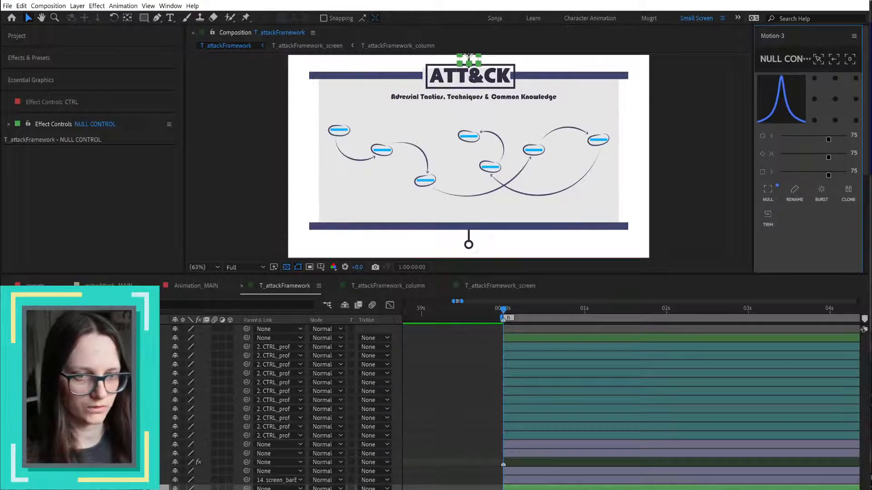
- Rename the new null CTRL_screen and place it directly above screen_barB in the layer stack
key(F3)
key(shift+minus)
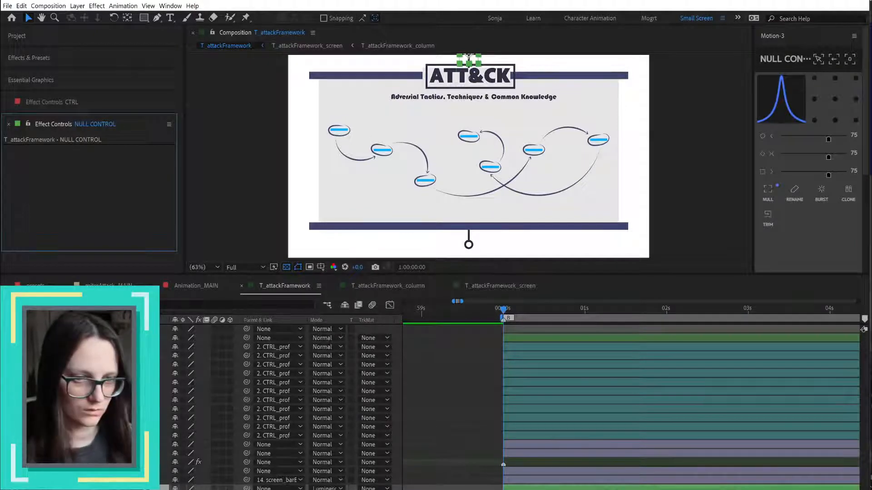
key(ctrl+Up)
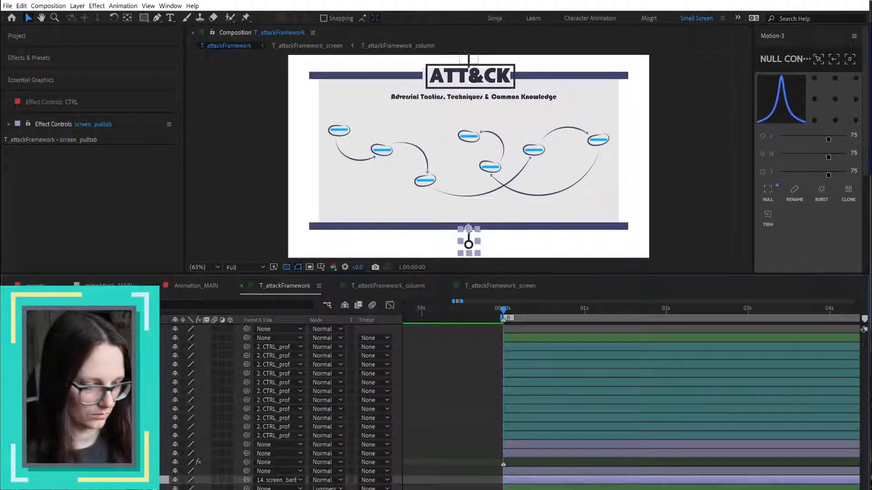
key(ctrl+Down)
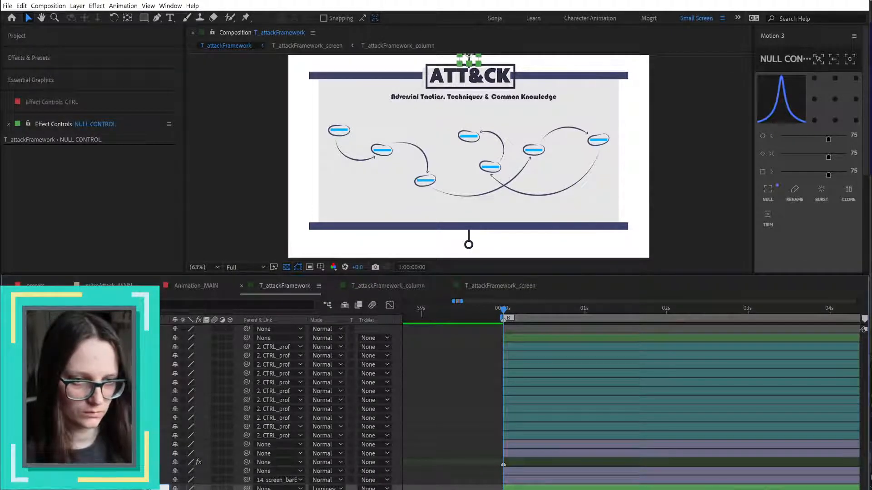
key(Return)
drag(114, 488, 113, 441)
- Parent the screen_barB, screen_barT and screen layers to CTRL_screen
click(114, 454)
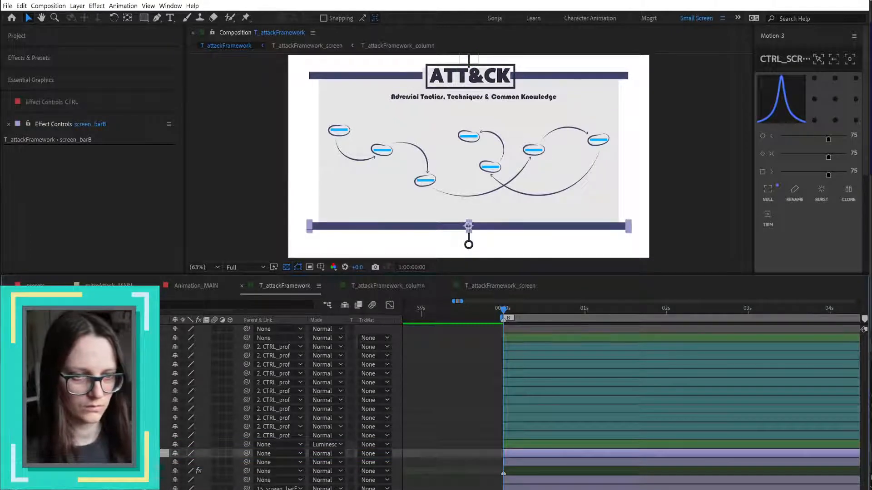
shift+click(114, 462)
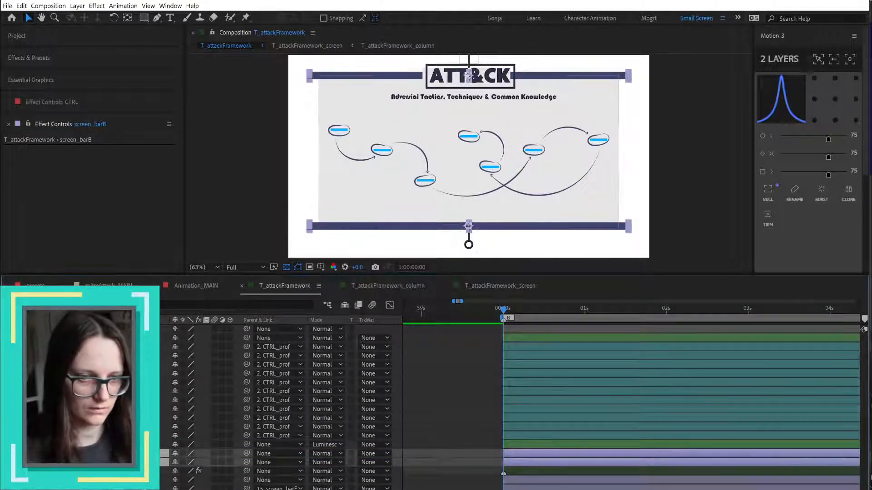
ctrl+click(250, 480)
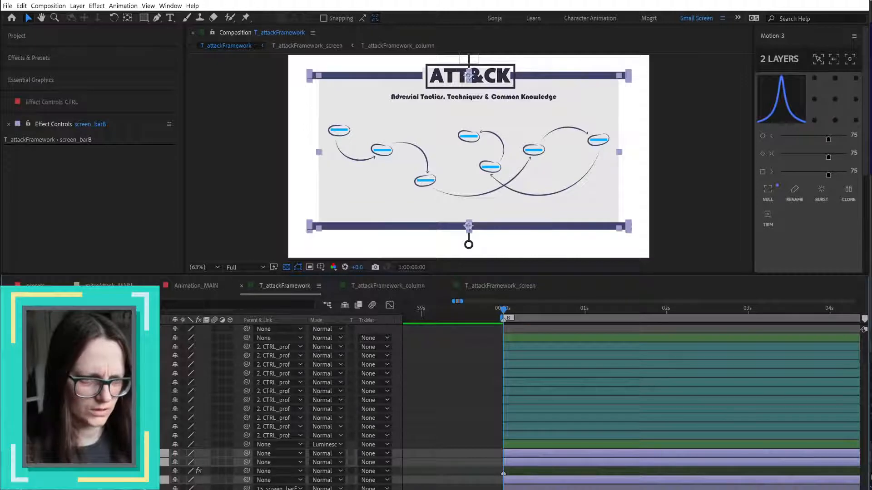
drag(247, 454, 113, 444)
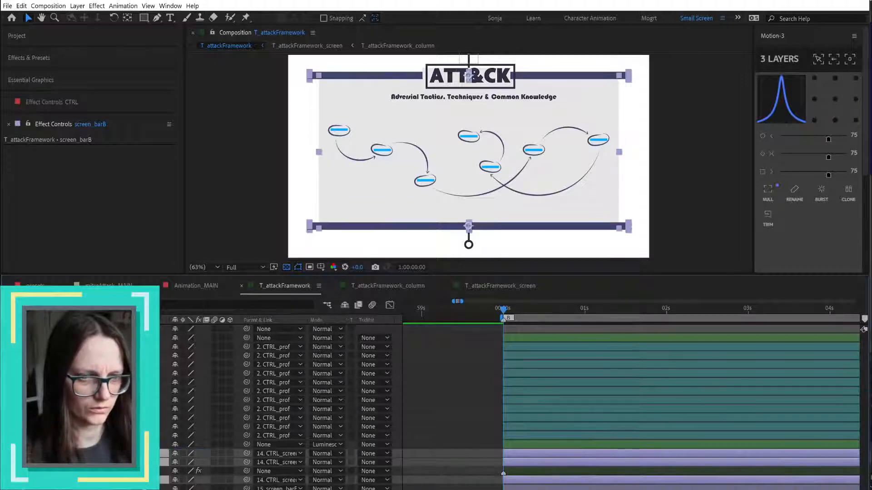
click(114, 444)
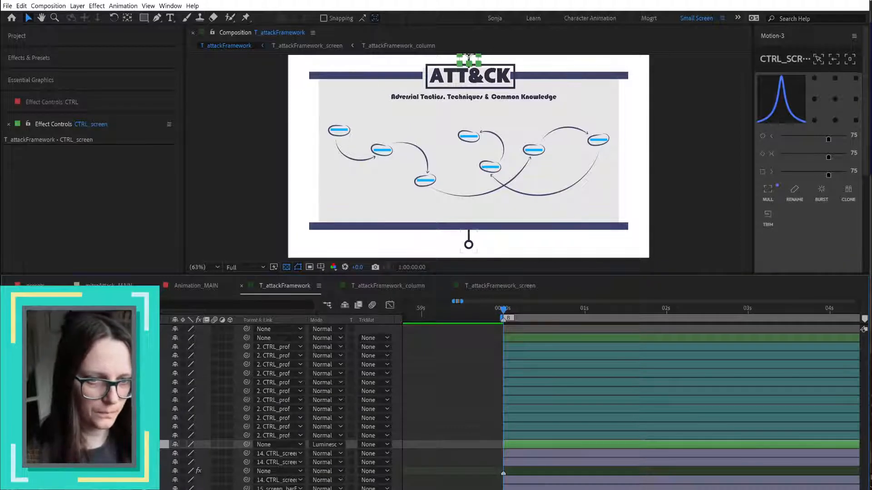
click(471, 75)
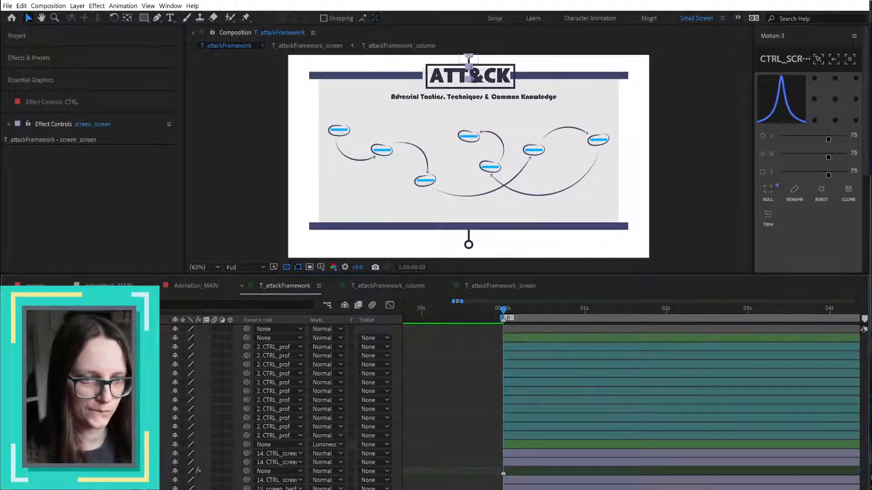
click(468, 244)
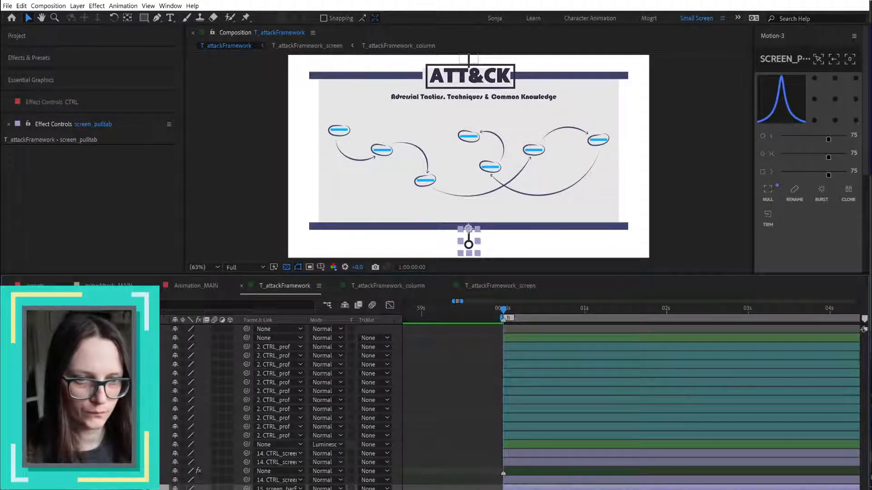
click(470, 212)
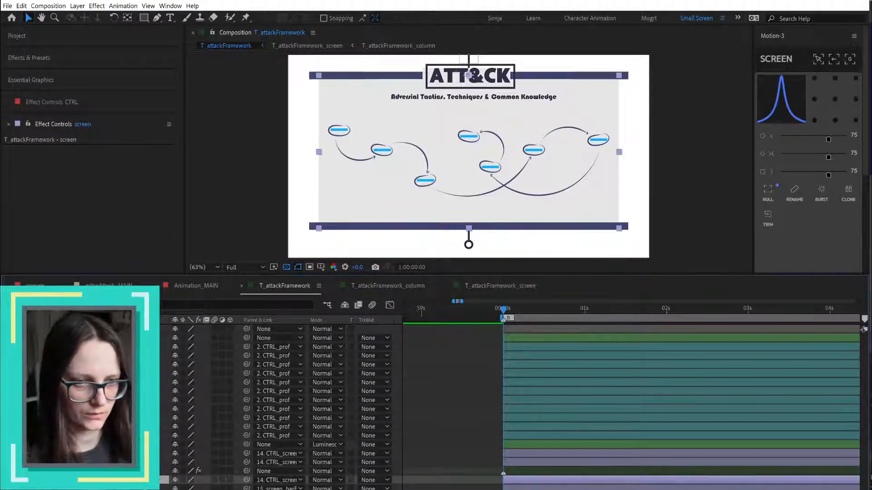
click(469, 74)
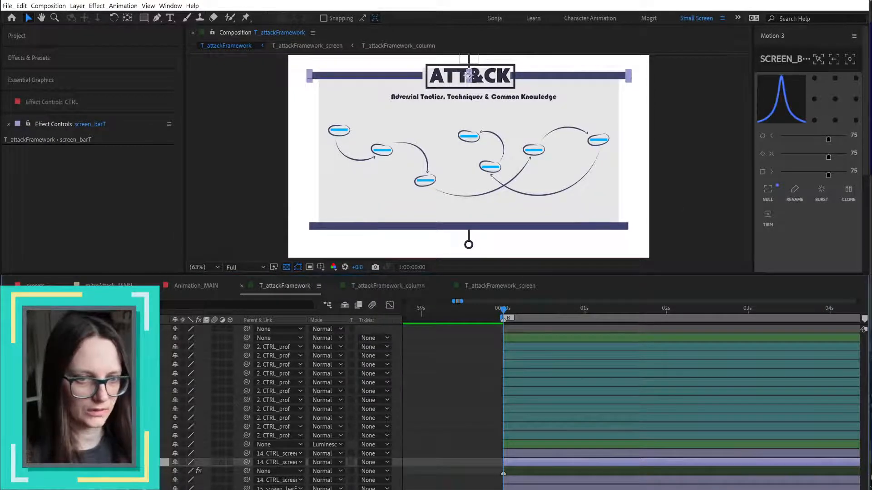
- Keyframe screen_barB's position so the bar starts over the upper bar, at a Y position of 163, at 1:00:00:00
click(468, 226)
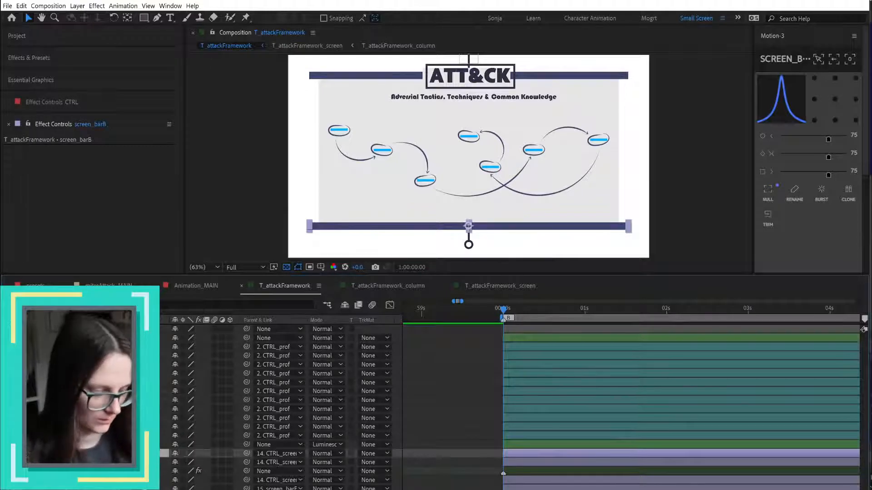
key(p)
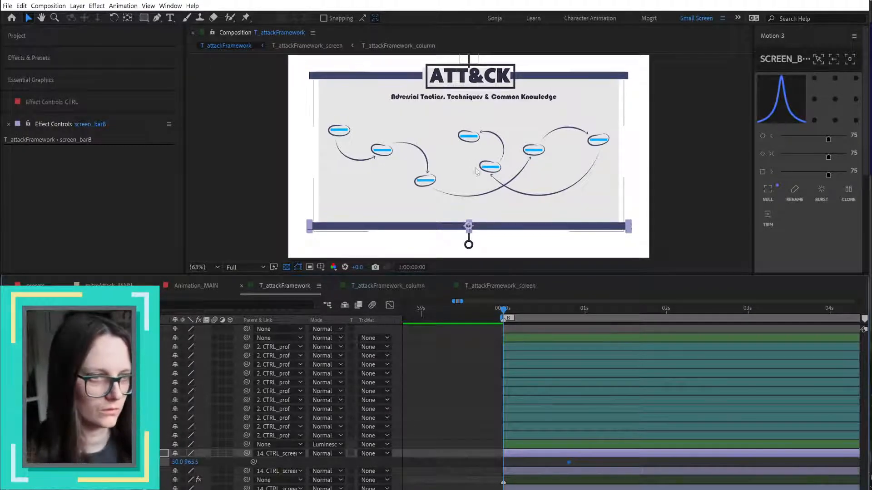
drag(468, 227, 469, 79)
drag(468, 78, 469, 76)
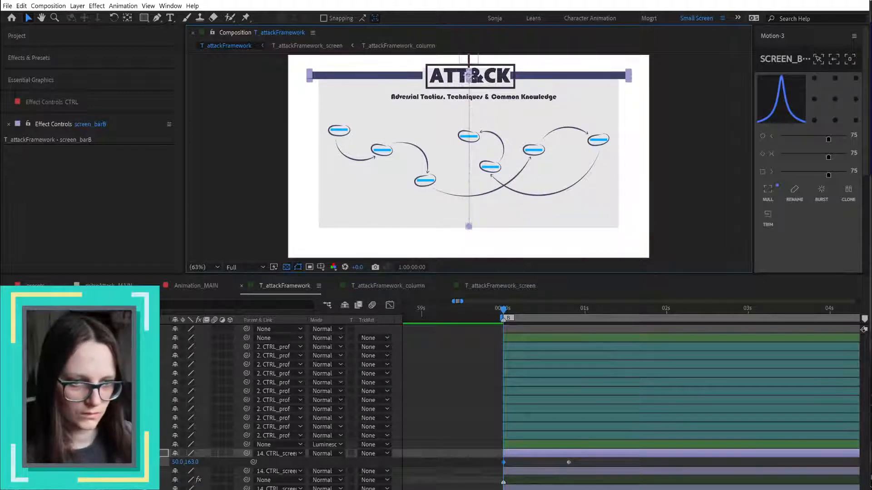
- Scale the screen layer's height down to the upper bar and enable Collapse Transformations for the T_attackFramework_screen layer
click(113, 489)
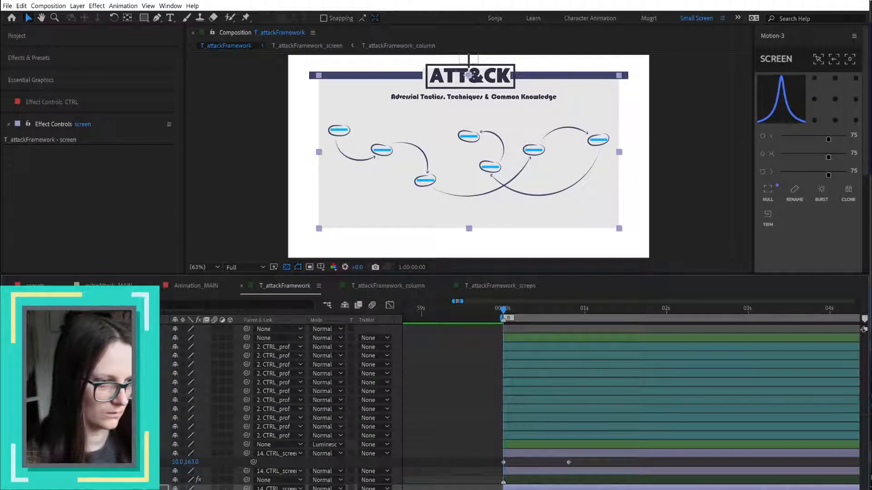
drag(193, 489, 173, 489)
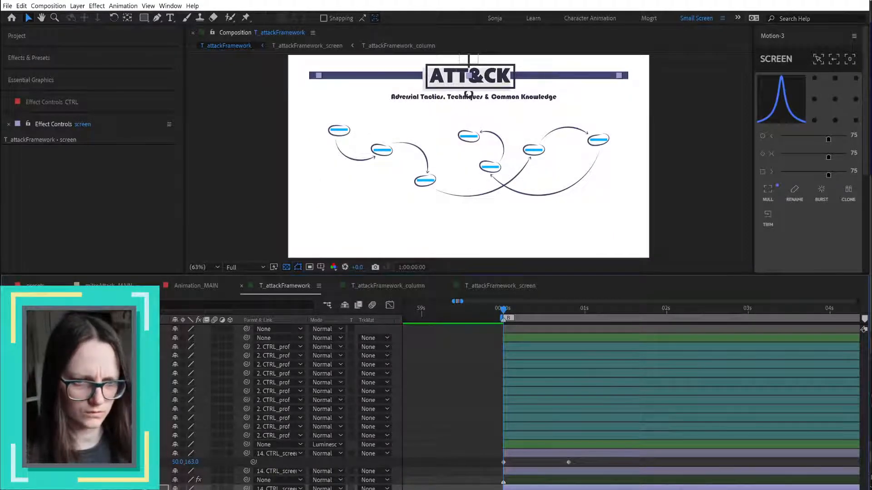
click(468, 205)
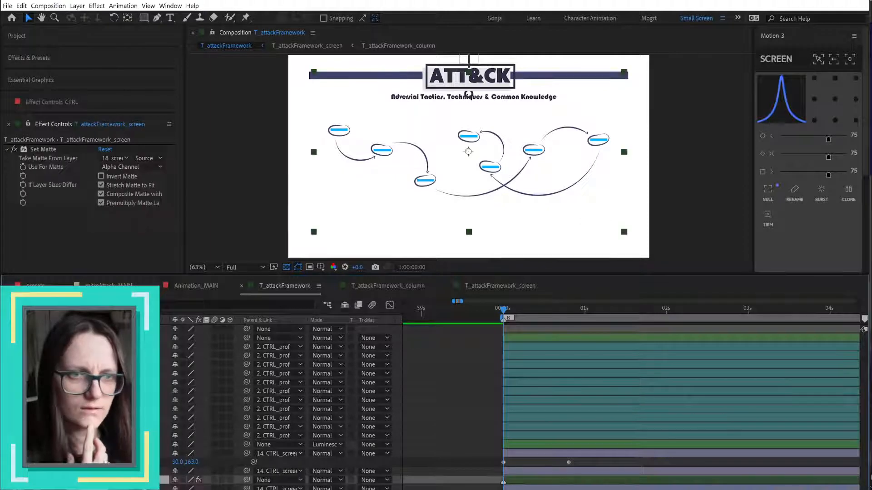
click(183, 480)
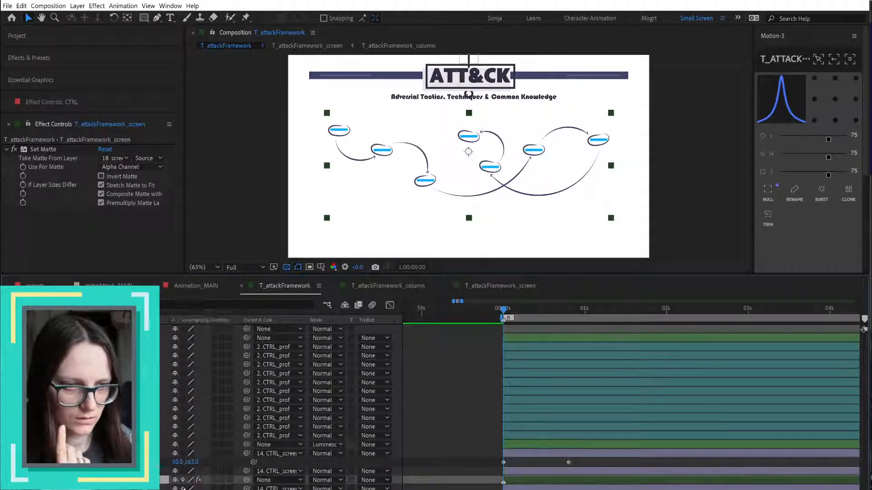
- Enable Collapse Transformations on the screen layer, and ease the screen_barB position and screen scale keyframes in and out at 75
click(184, 488)
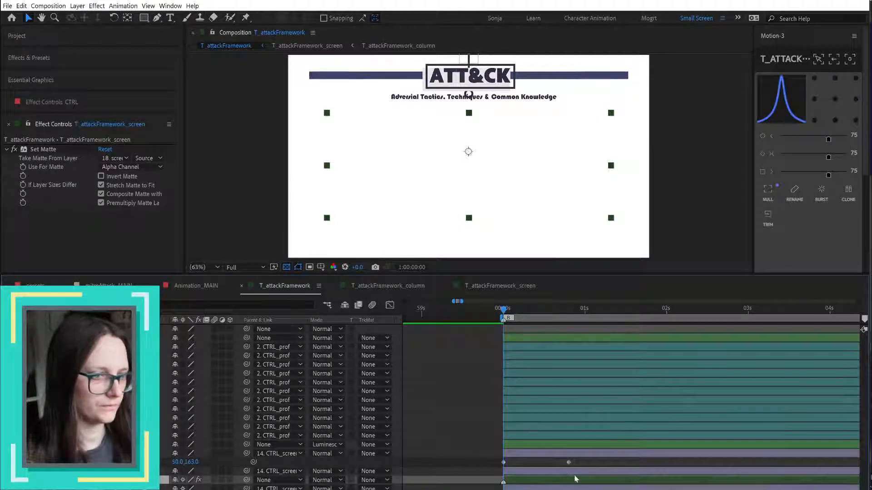
drag(582, 465, 496, 489)
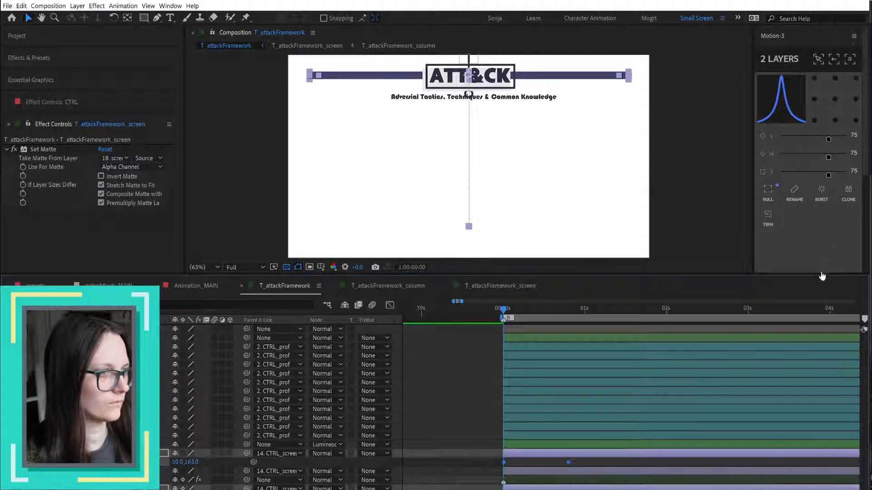
drag(810, 274, 814, 237)
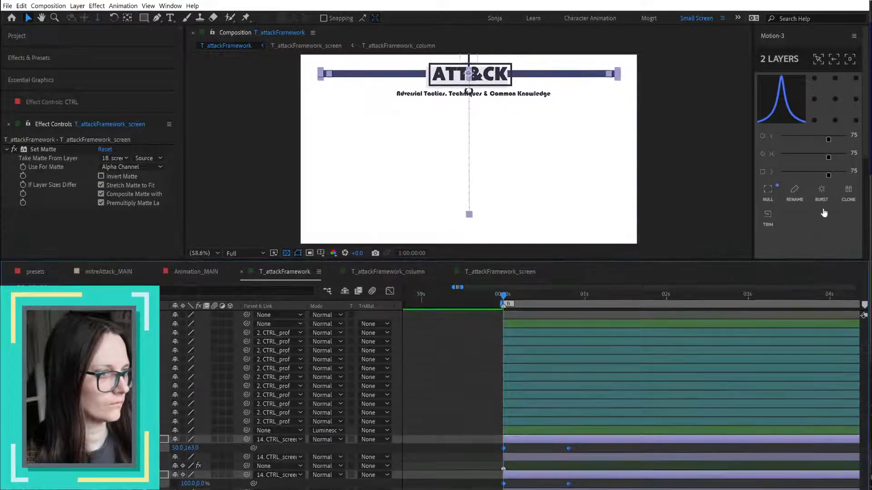
click(763, 155)
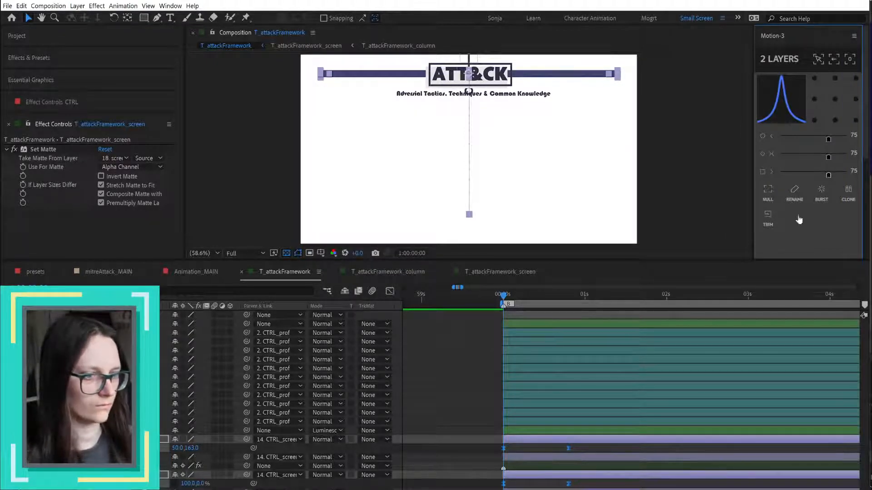
click(745, 484)
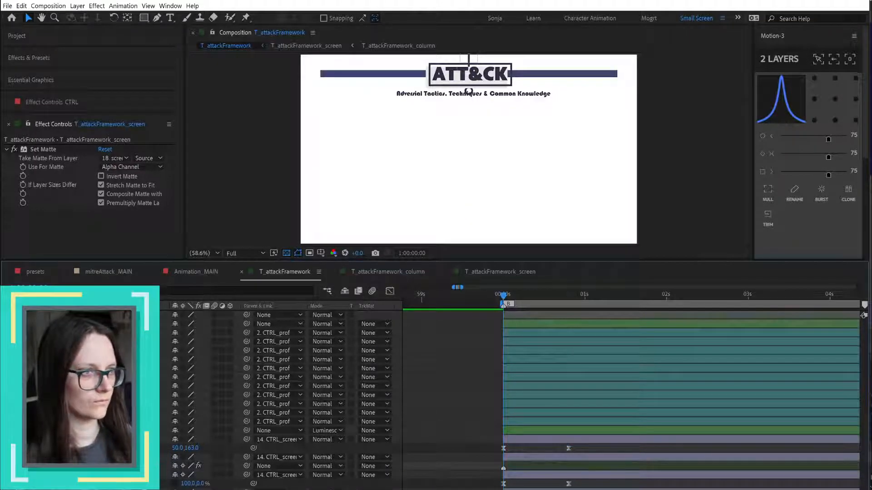
key(space)
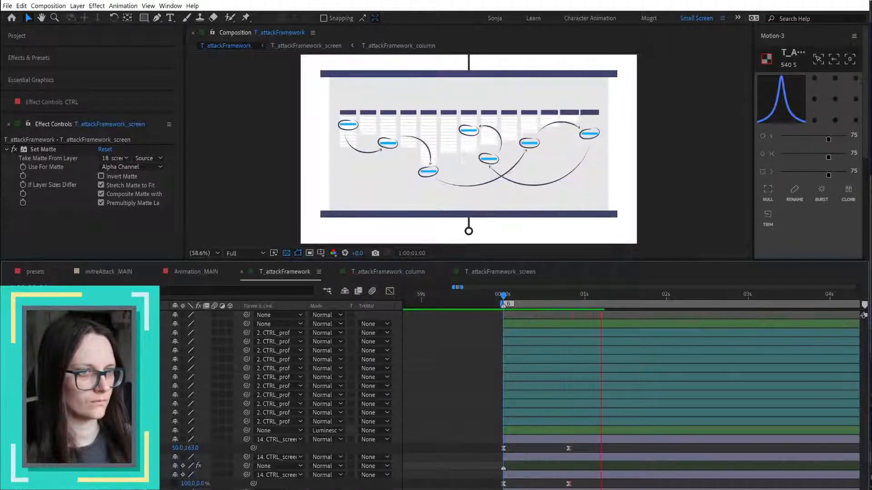
click(502, 295)
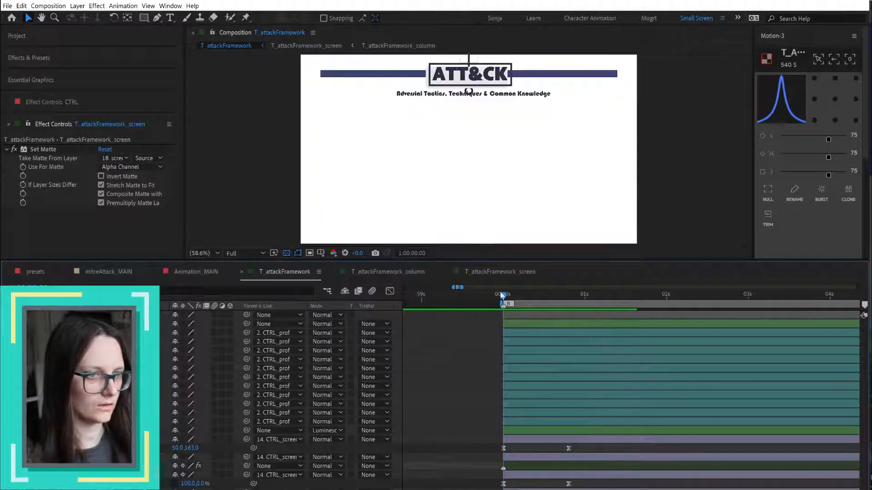
- Keyframe CTRL_screen's current position at 1:00:00:20 and set its Y position to -275 at 1:00:00:00
drag(504, 297, 572, 308)
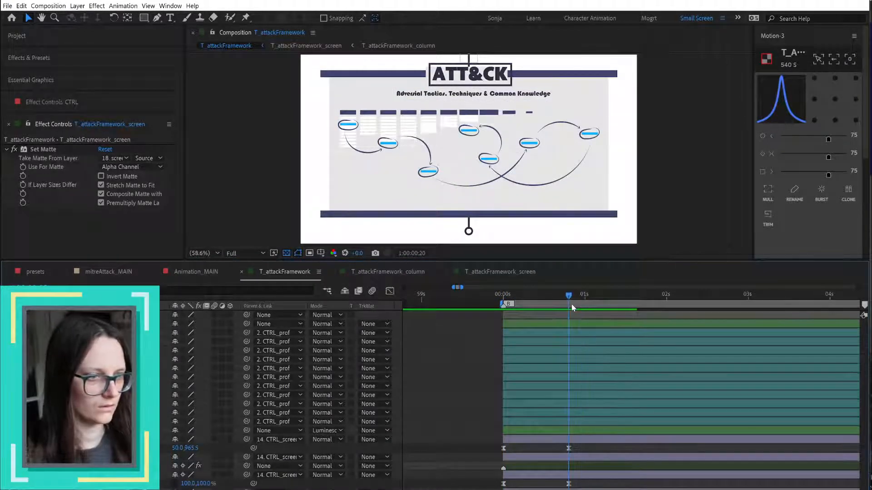
click(504, 300)
click(122, 430)
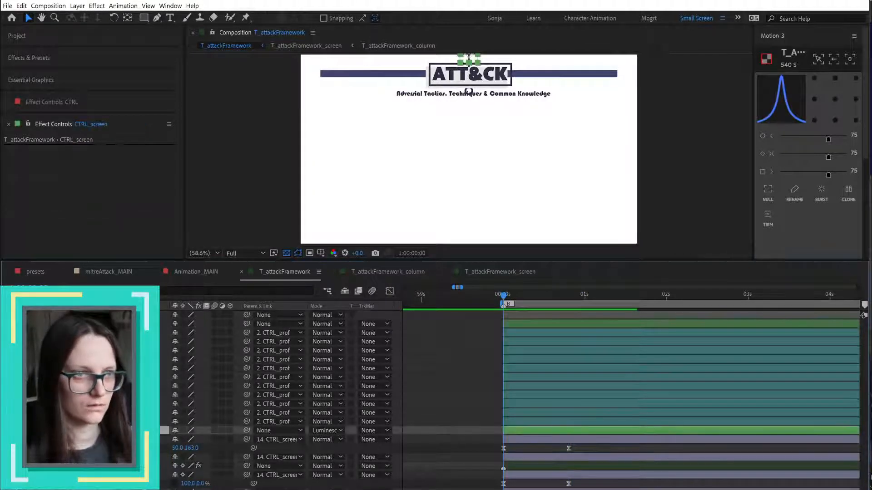
key(p)
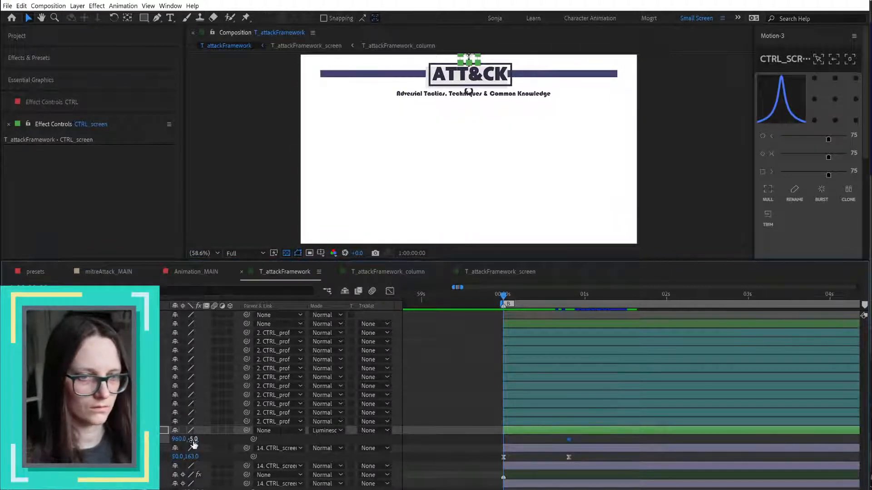
drag(191, 439, 180, 440)
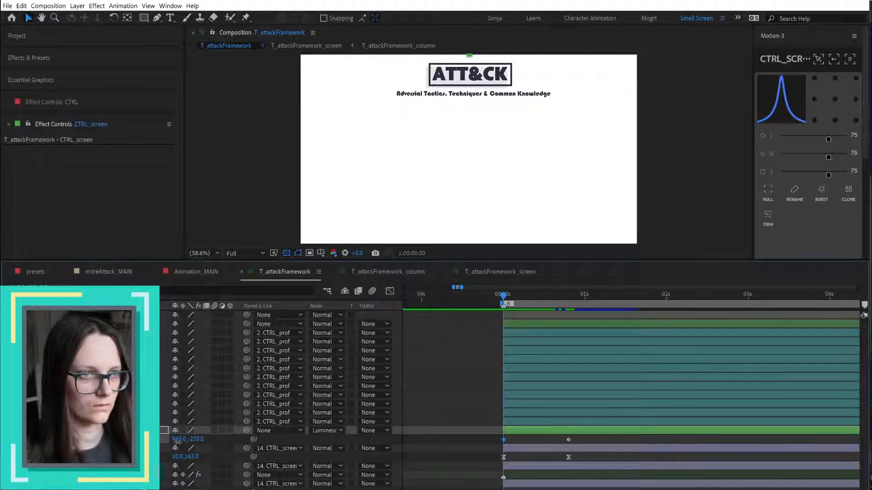
- Enlarge the Motion-3 panel until its preset curves show and apply the 75 ease preset to both CTRL_screen position keyframes
drag(491, 440, 599, 454)
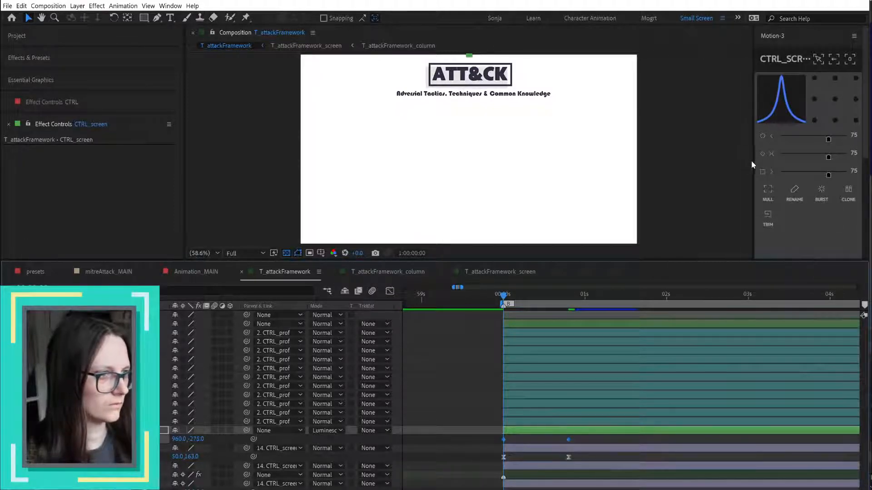
mouse_move(754, 161)
mouse_down()
mouse_move(693, 168)
mouse_move(752, 164)
mouse_up()
click(774, 38)
click(774, 37)
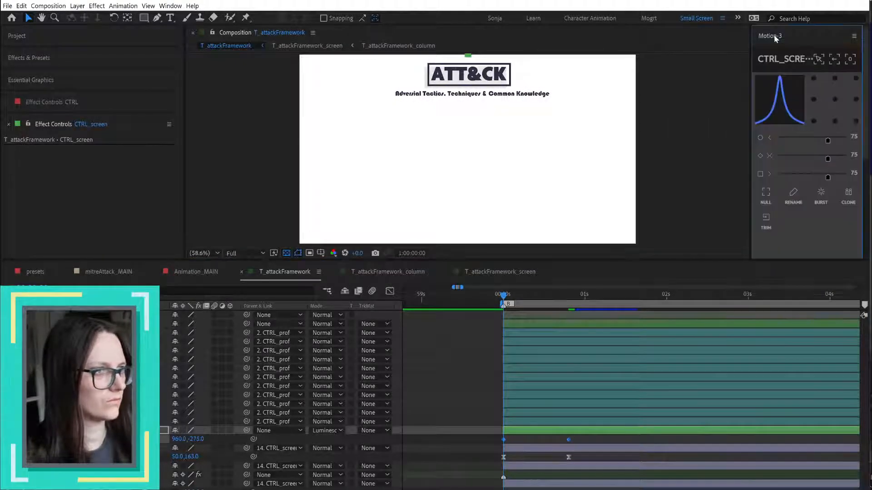
double_click(776, 38)
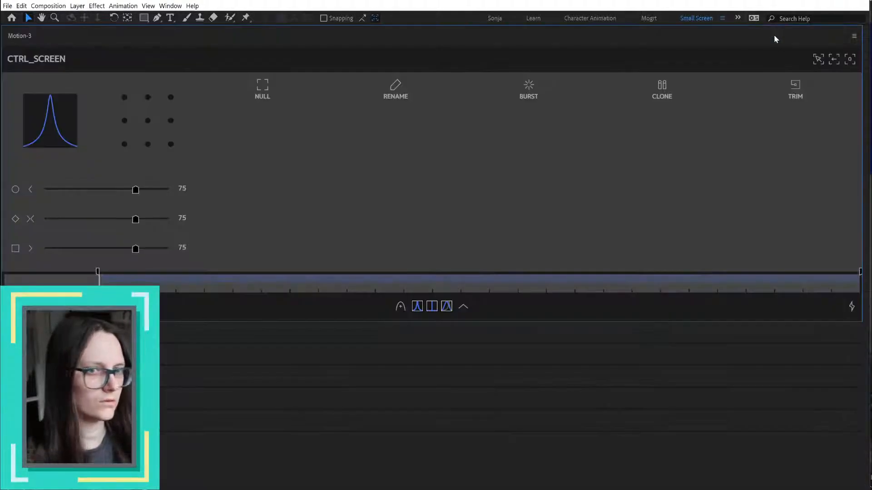
double_click(775, 36)
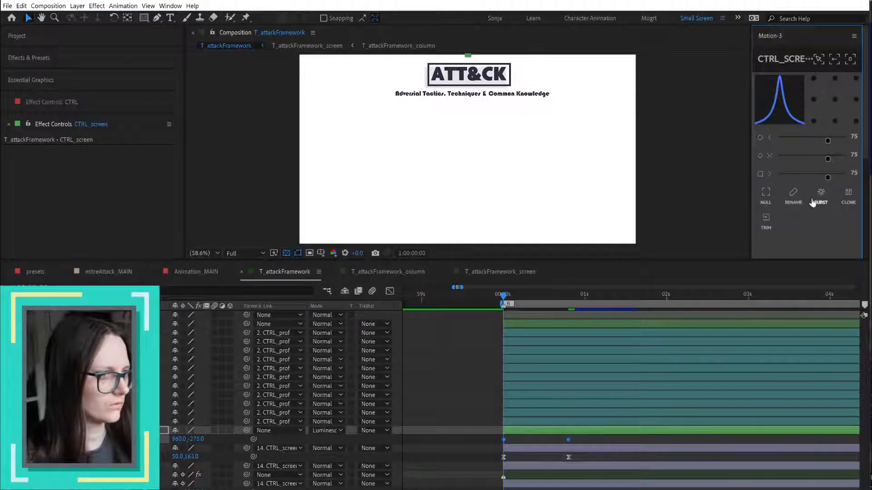
mouse_move(782, 113)
mouse_down()
mouse_move(770, 110)
mouse_move(781, 111)
mouse_up()
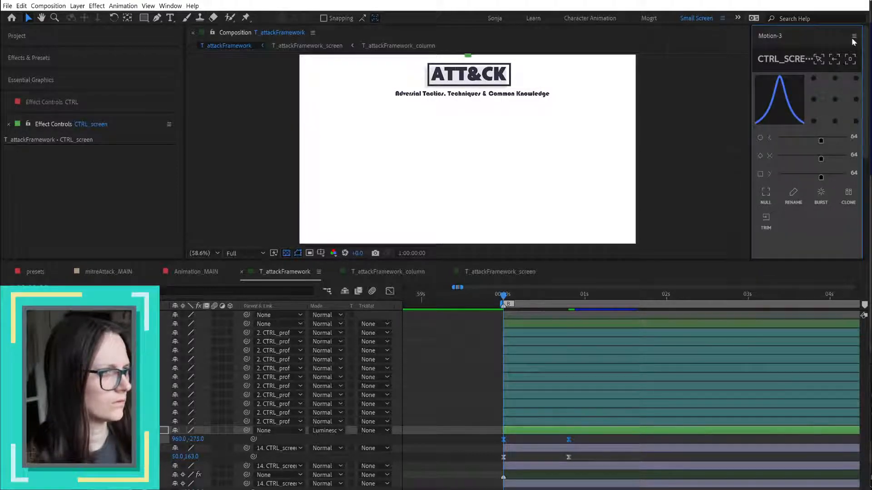
click(810, 37)
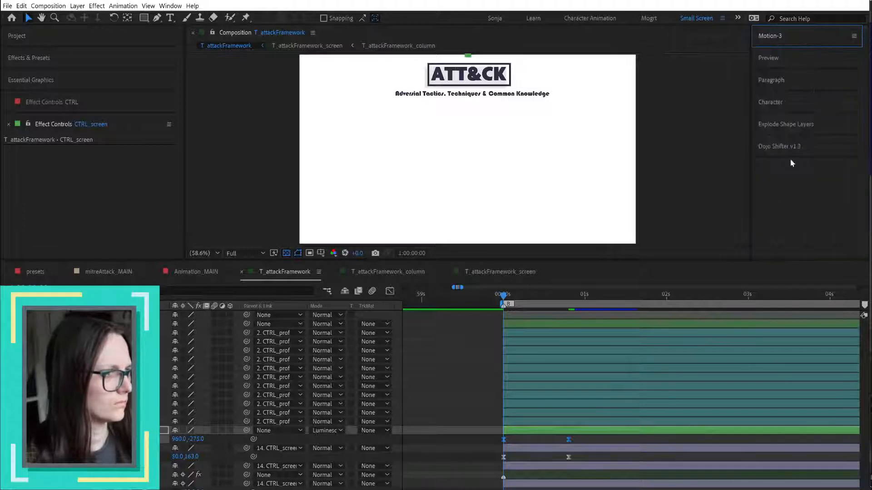
click(771, 36)
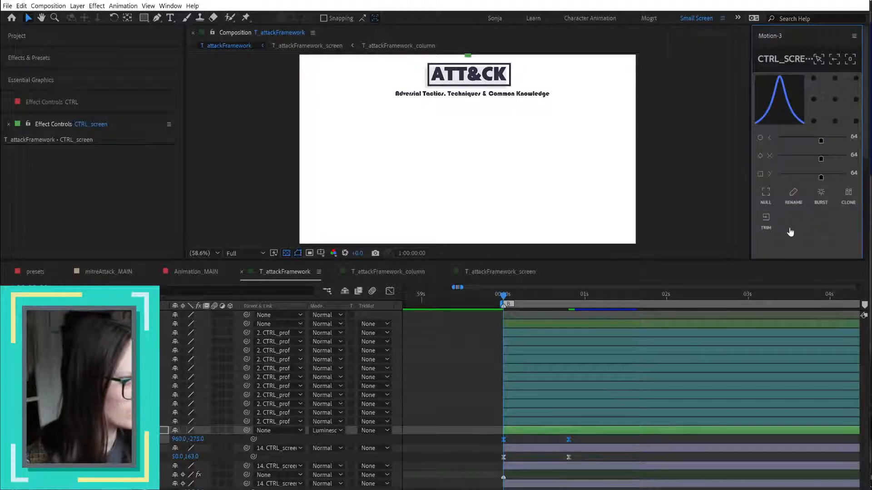
drag(750, 251, 740, 233)
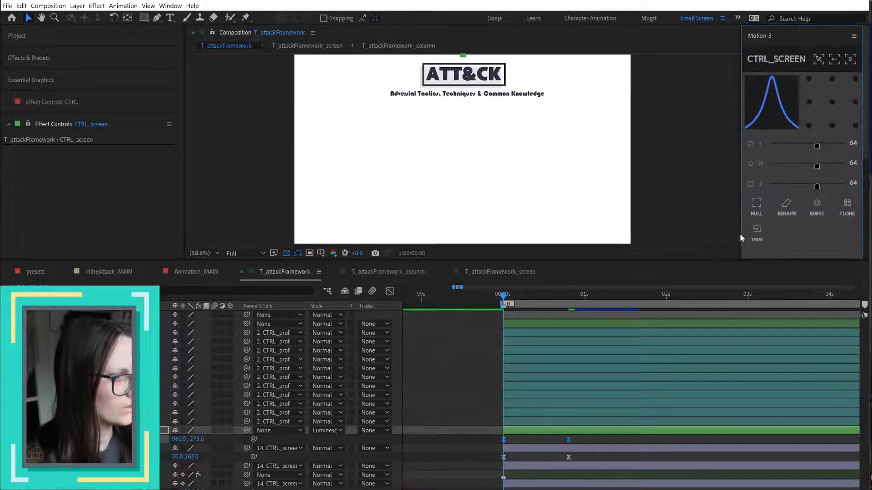
drag(765, 261, 793, 234)
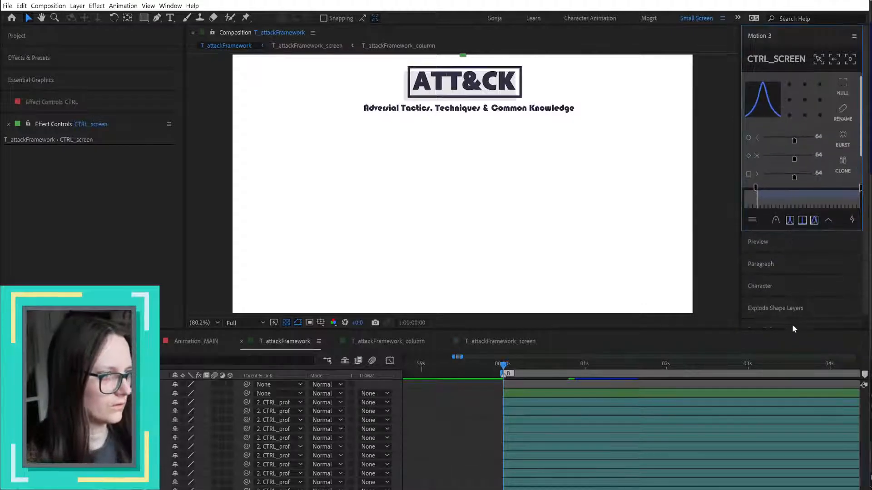
drag(792, 329, 797, 239)
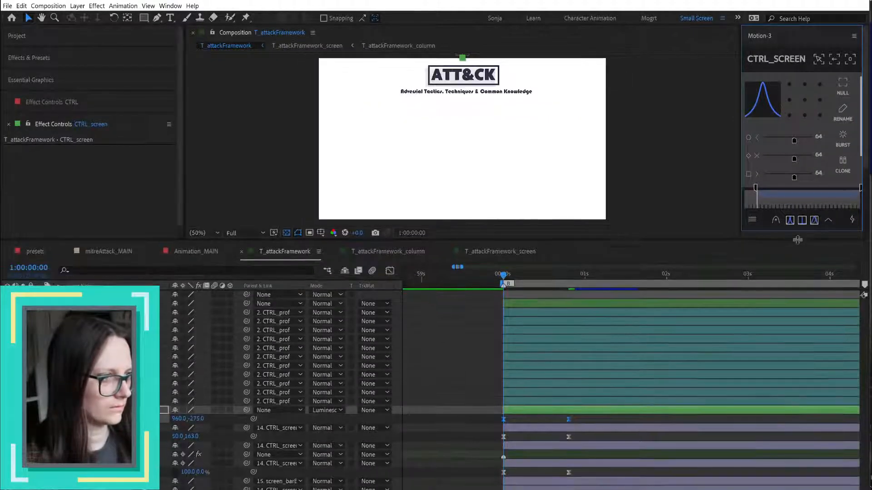
click(790, 220)
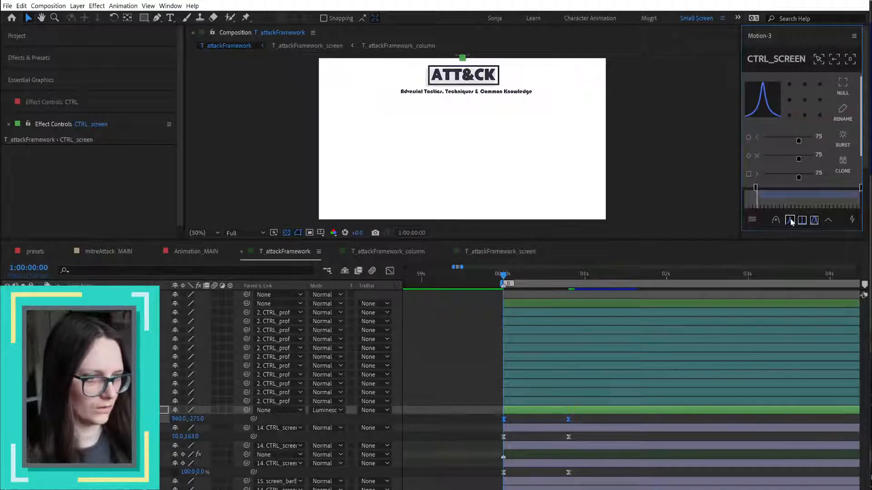
- Offset the four layers from screen_barB through screen two frames later in time and preview the screen animation
click(592, 430)
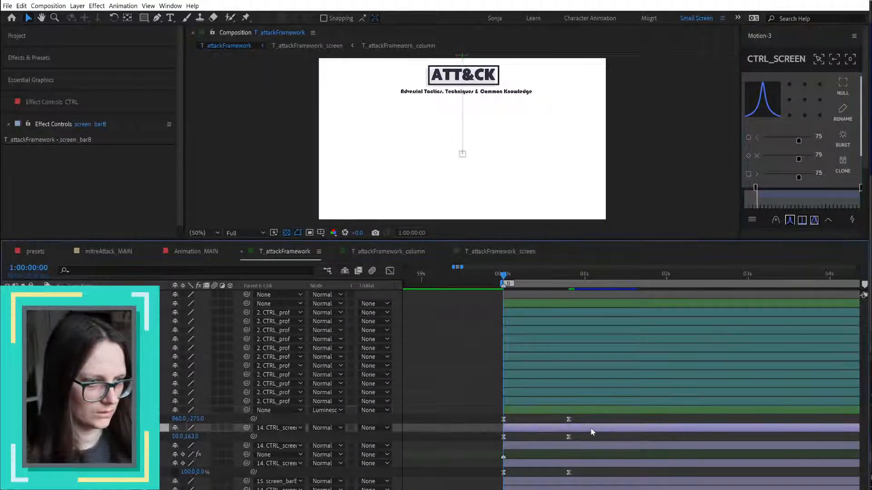
shift+click(530, 464)
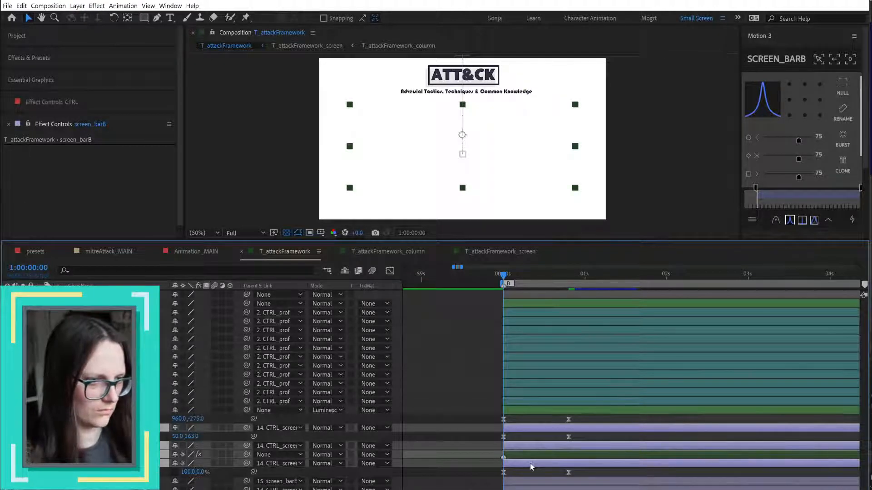
key(alt+Page_Down)
key(alt+Page_Down)
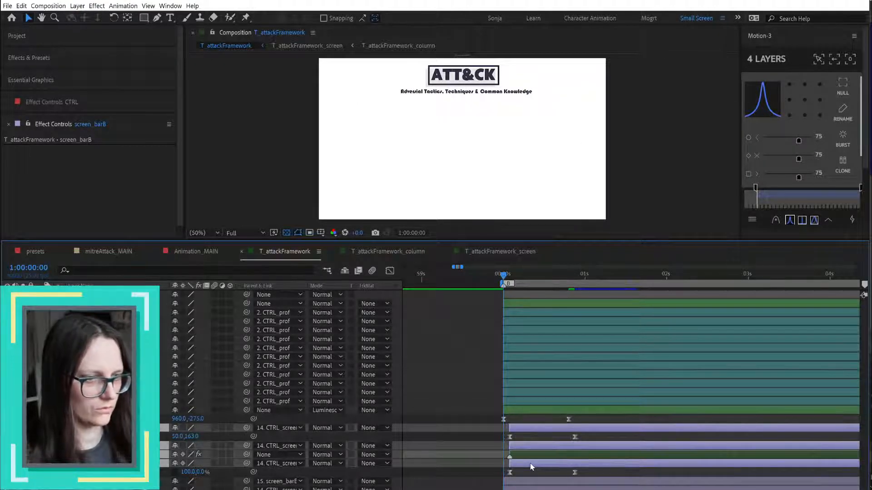
key(ctrl+shift+a)
key(space)
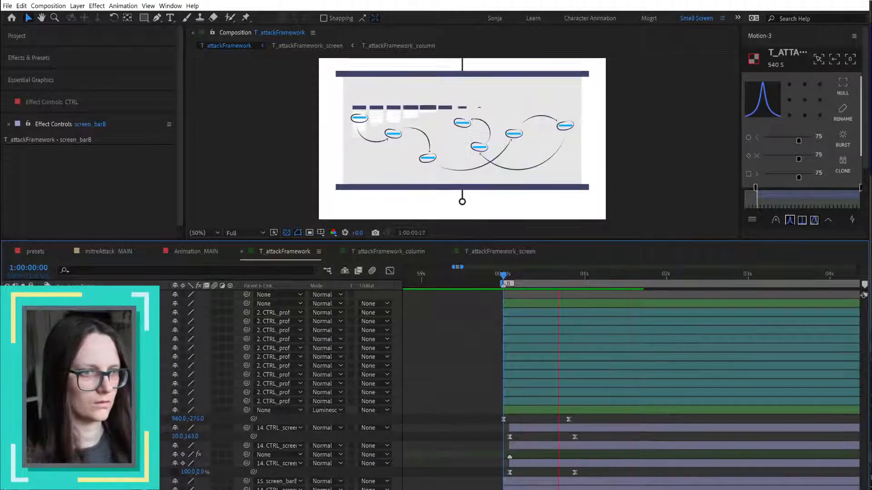
click(506, 275)
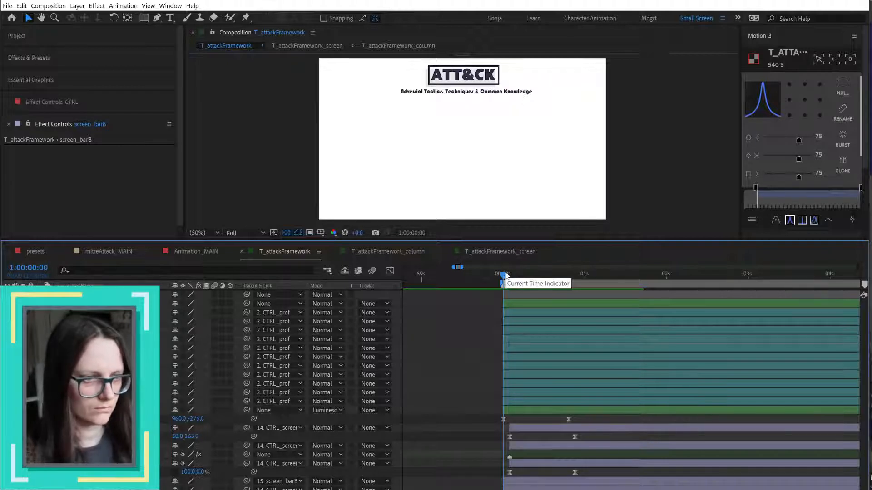
click(545, 428)
shift+click(541, 464)
key(alt+shift+p)
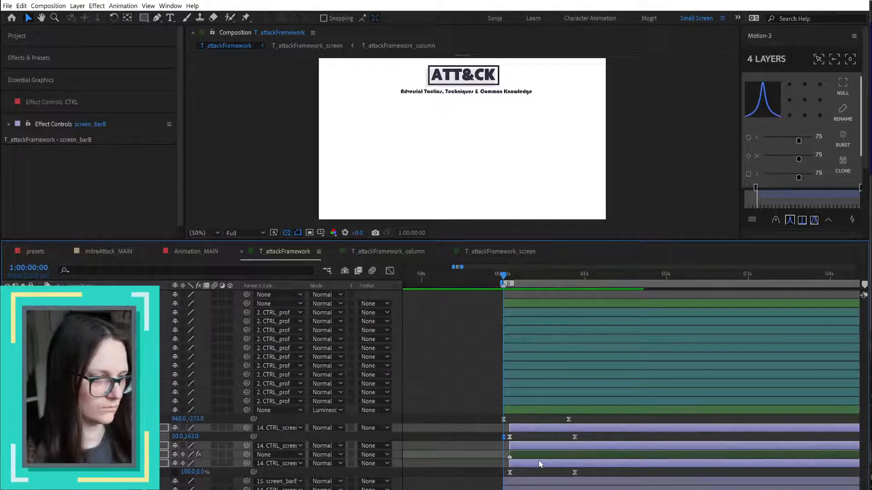
key(Delete)
key(ctrl+z)
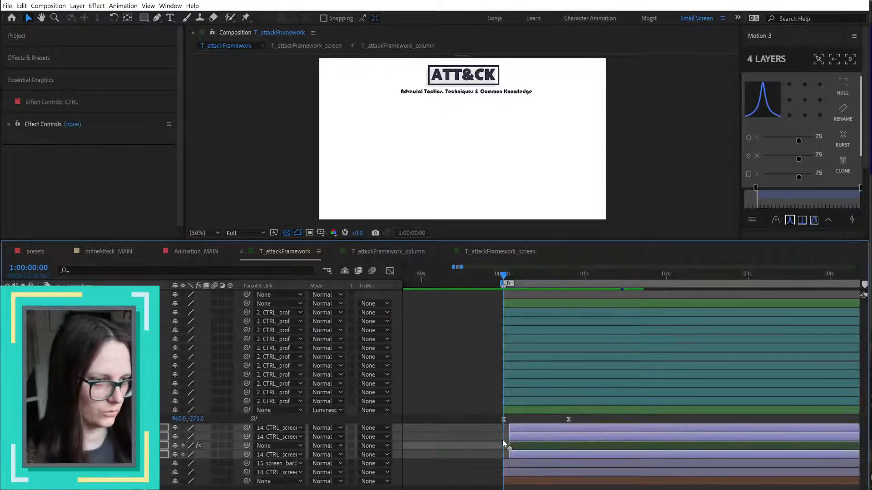
key(u)
click(494, 430)
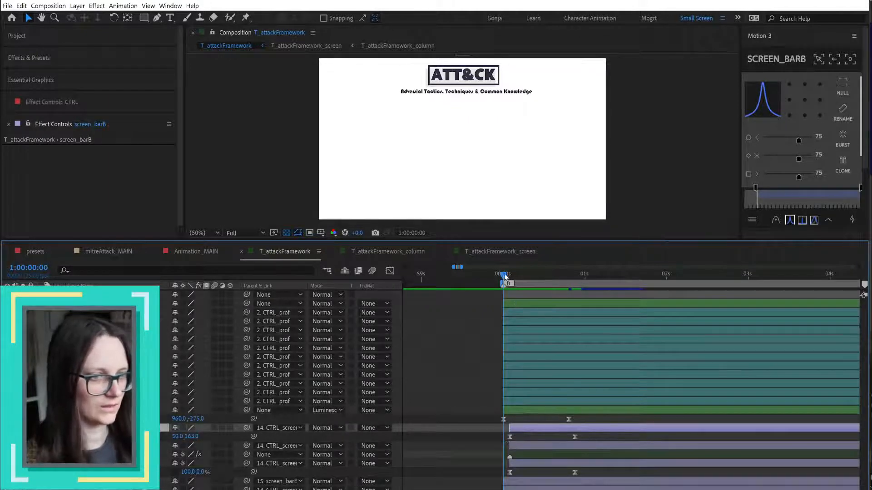
- Apply the middle Motion-3 preset to the end keyframes of CTRL_screen, screen_barB and screen, and preview the unrolling animation
drag(505, 277, 508, 277)
drag(551, 420, 581, 478)
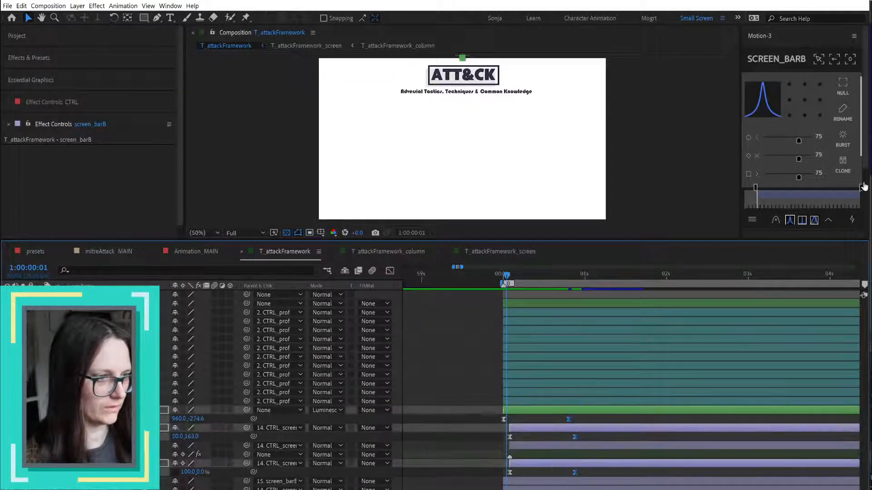
click(802, 220)
click(609, 436)
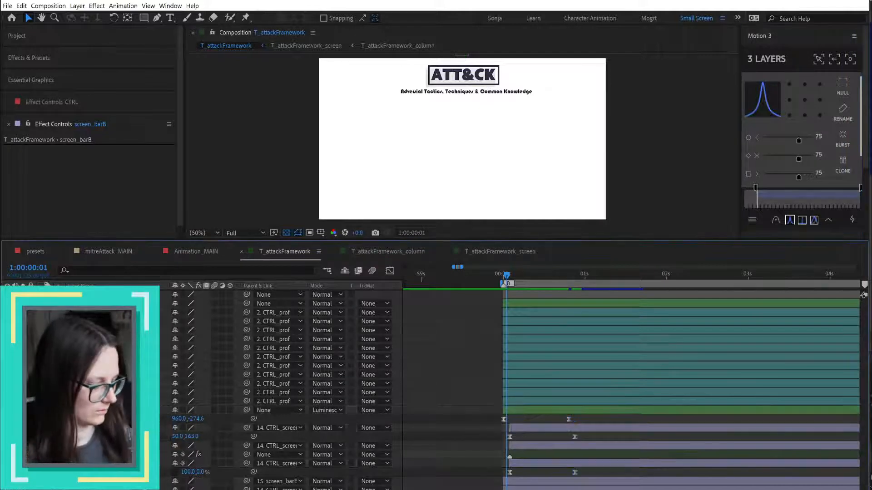
key(space)
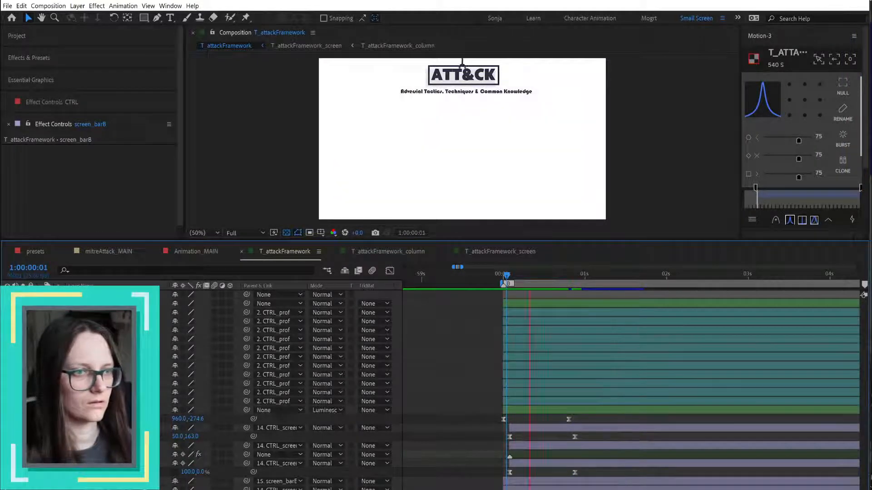
key(space)
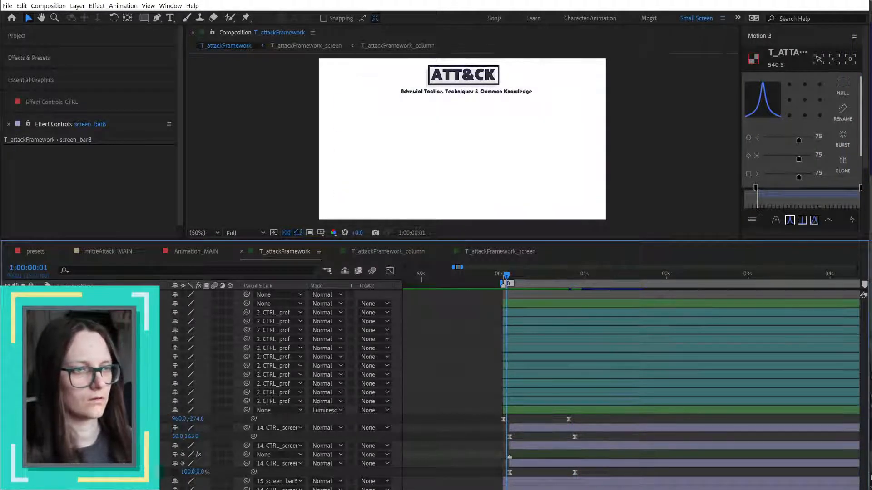
key(space)
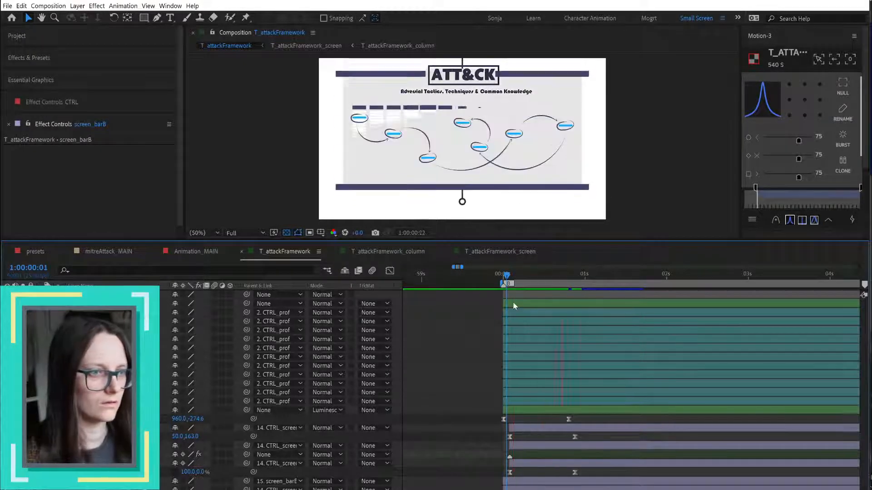
- Review the screen's unrolling motion and parent the T_attackFramework_screen precomp to CTRL_screen, scrubbing through the result
key(space)
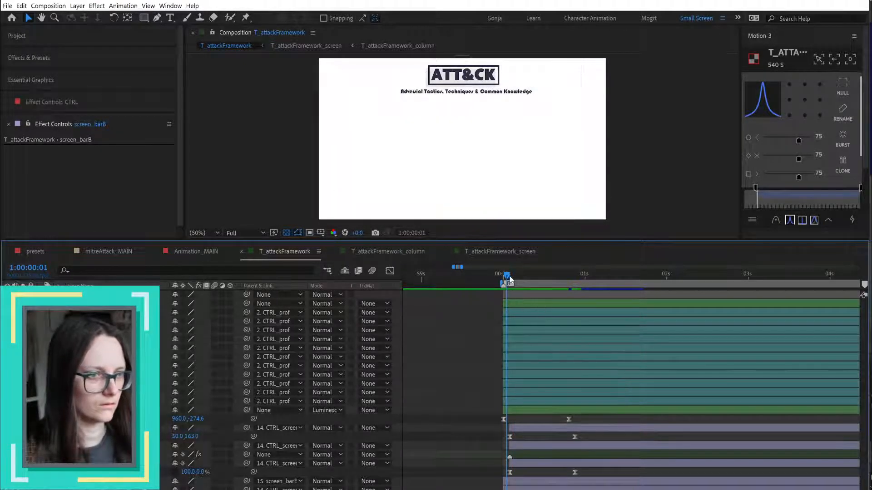
drag(509, 279, 578, 291)
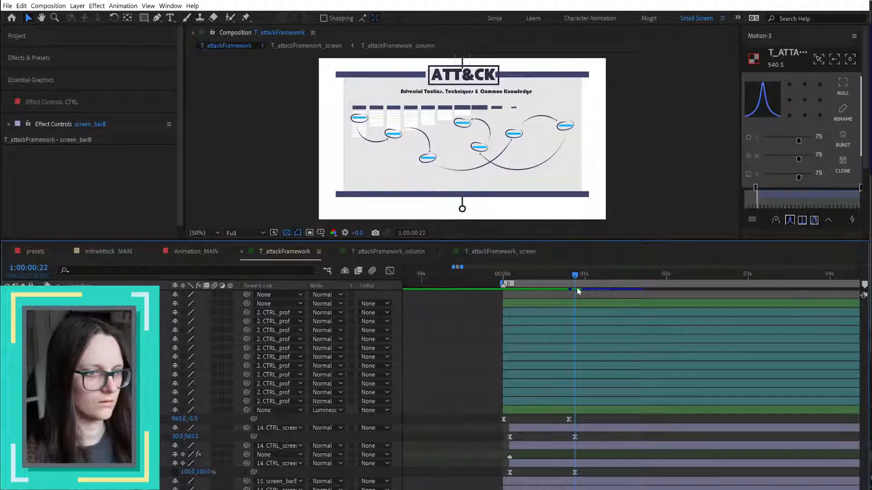
drag(526, 419, 484, 489)
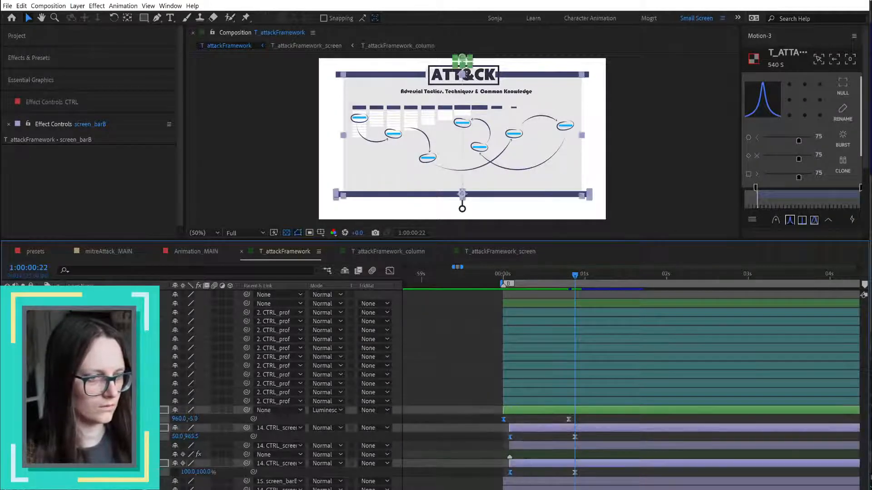
click(477, 472)
key(space)
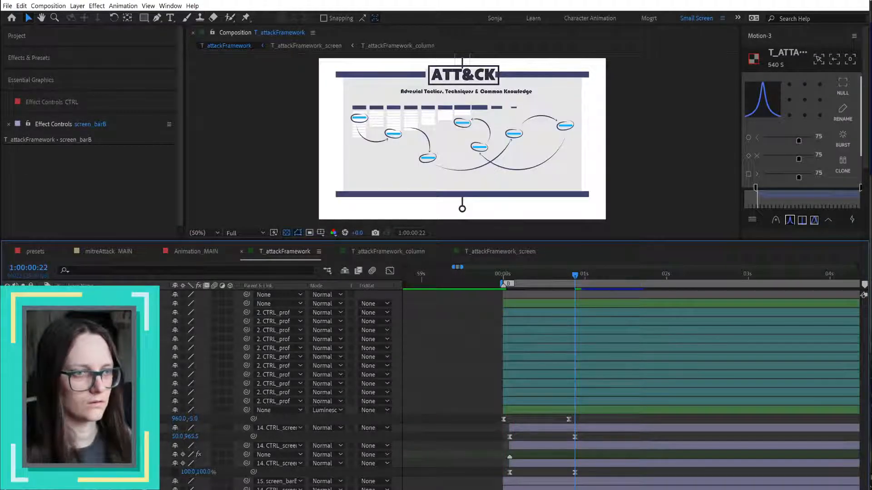
drag(505, 275, 647, 285)
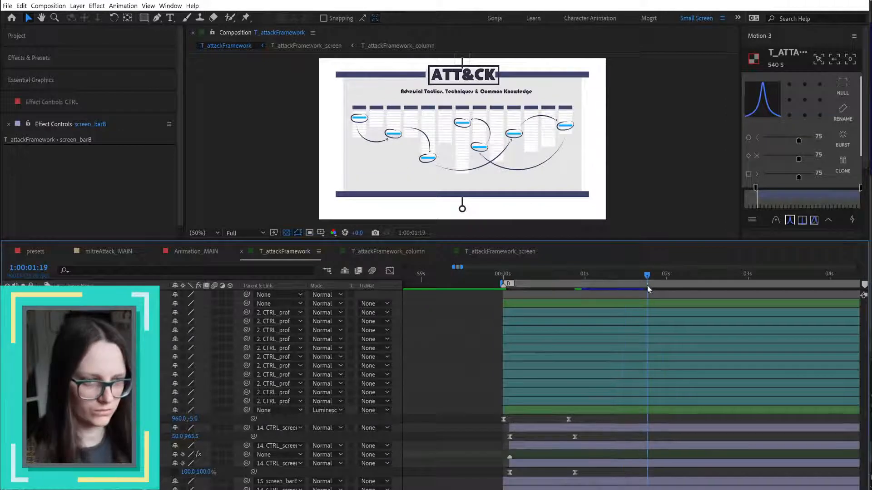
drag(247, 455, 164, 410)
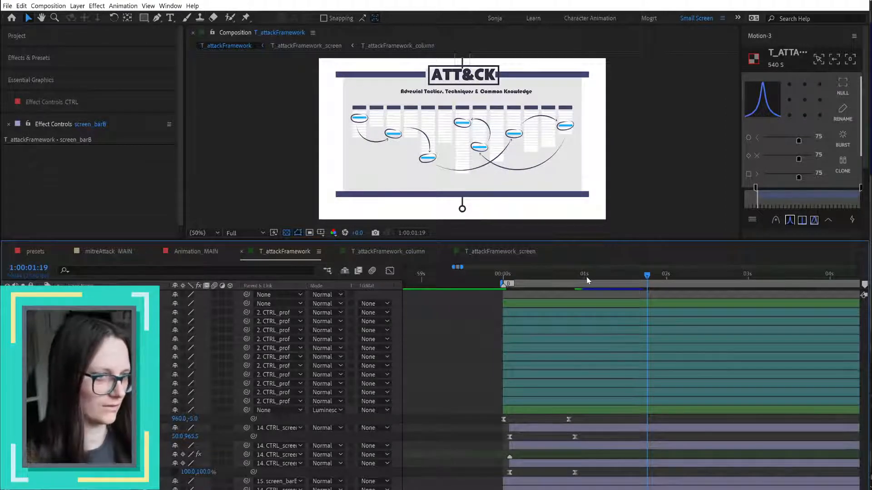
drag(587, 280, 677, 281)
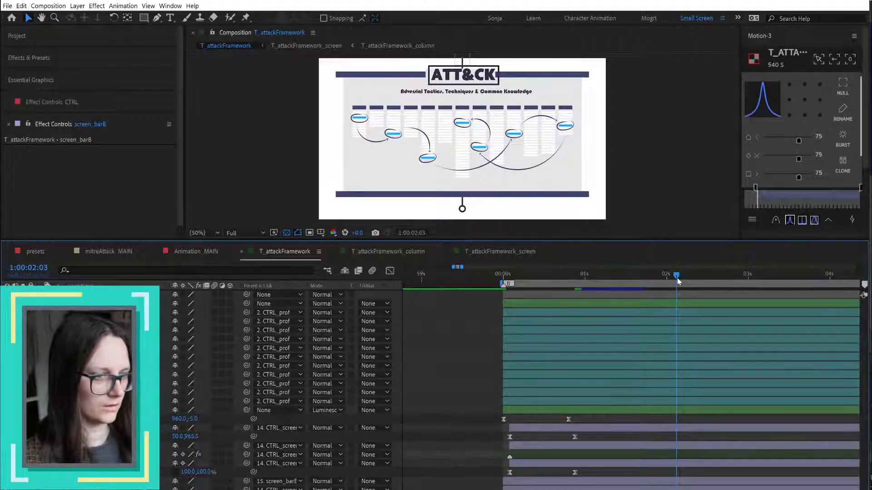
- Keyframe the screen_pulltab layer's rotation at 1:00:00:00 and set it to about -25 degrees at 1:00:00:10
click(462, 150)
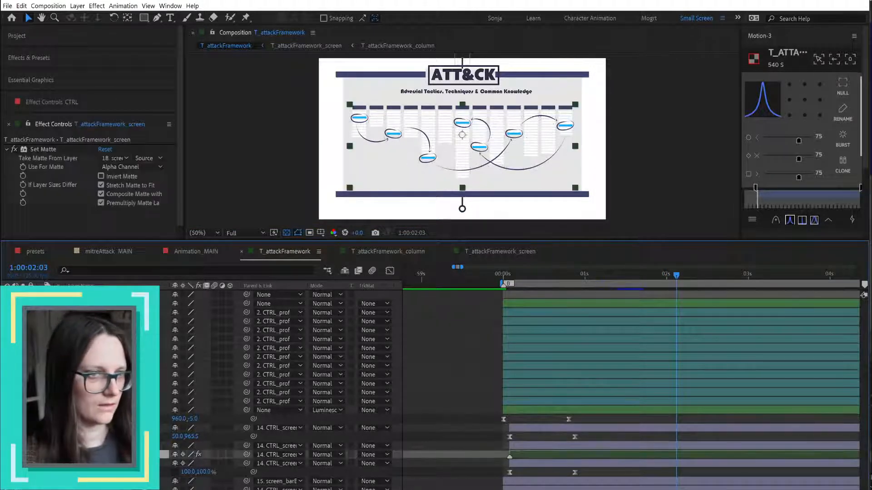
click(464, 212)
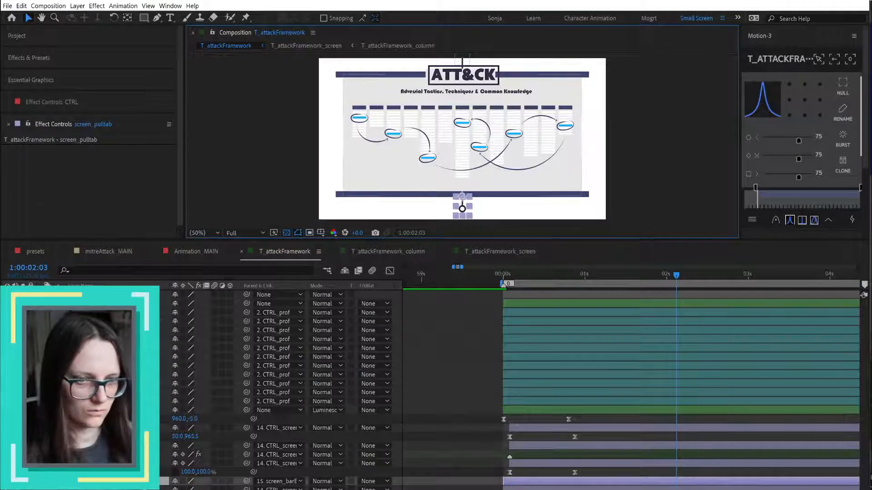
click(507, 276)
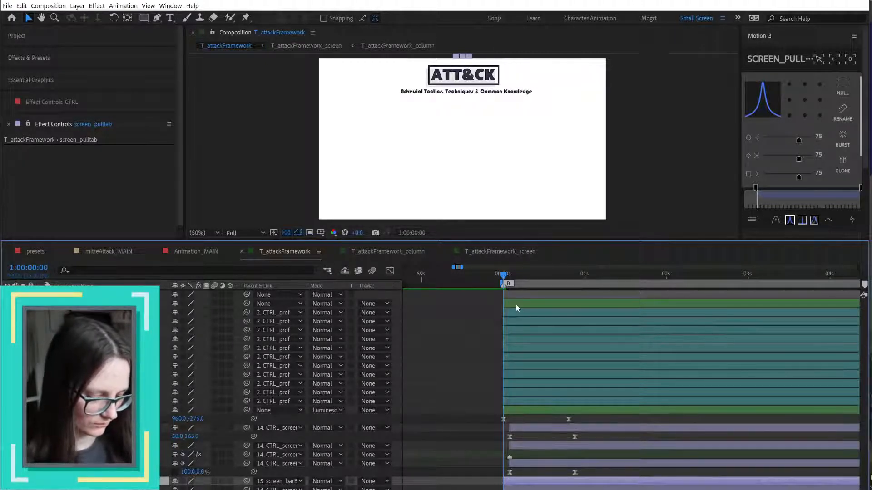
key(r)
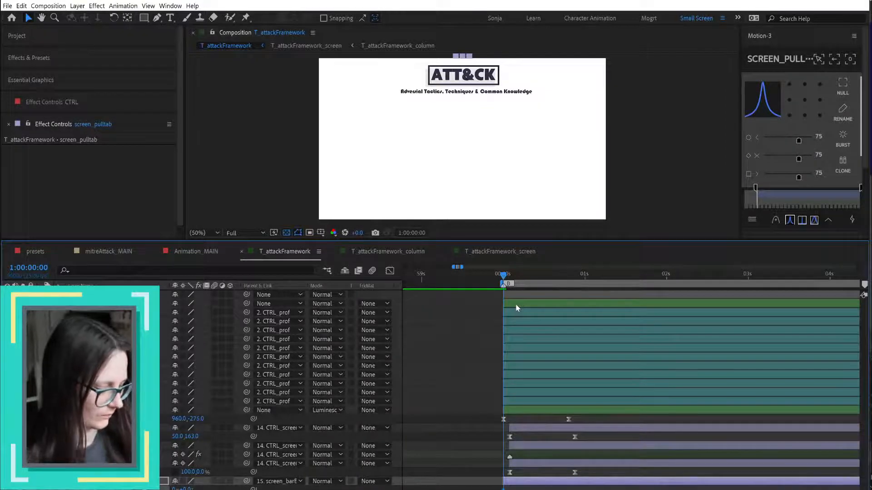
key(space)
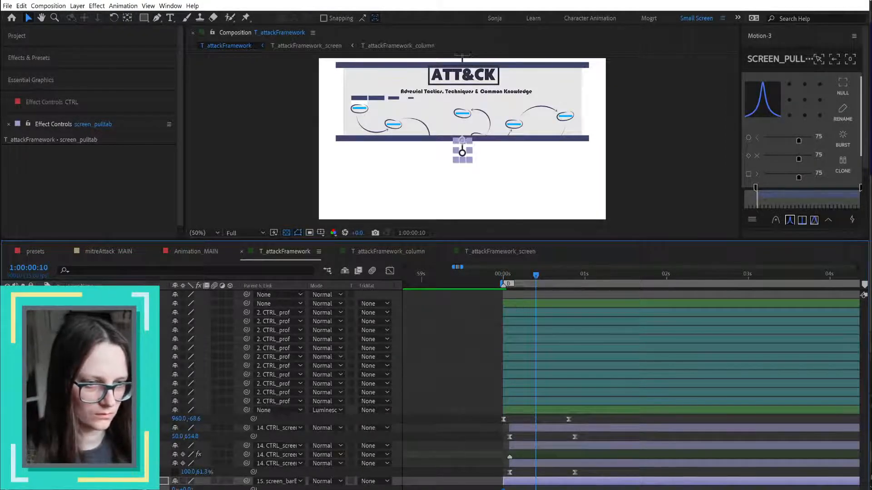
drag(186, 489, 174, 489)
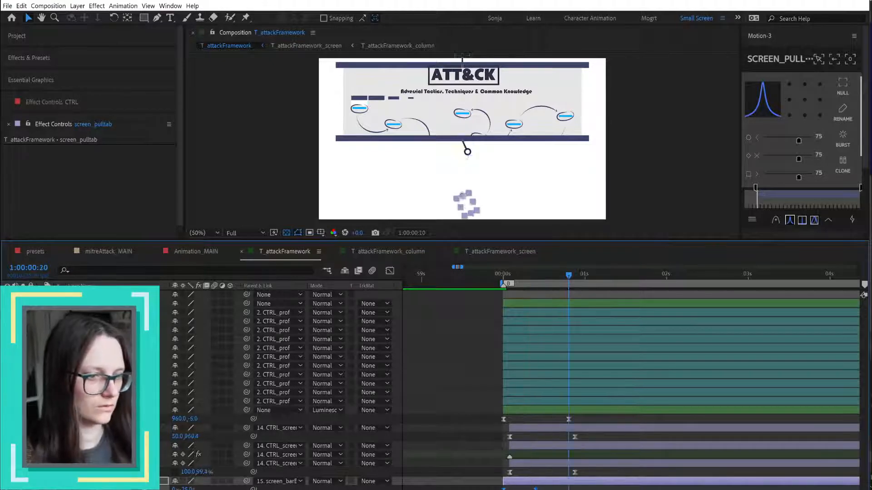
- Set the pull tab's rotation to 5 degrees at 1:00:00:20 and to -5 degrees at 1:00:01:05
key(k)
click(186, 489)
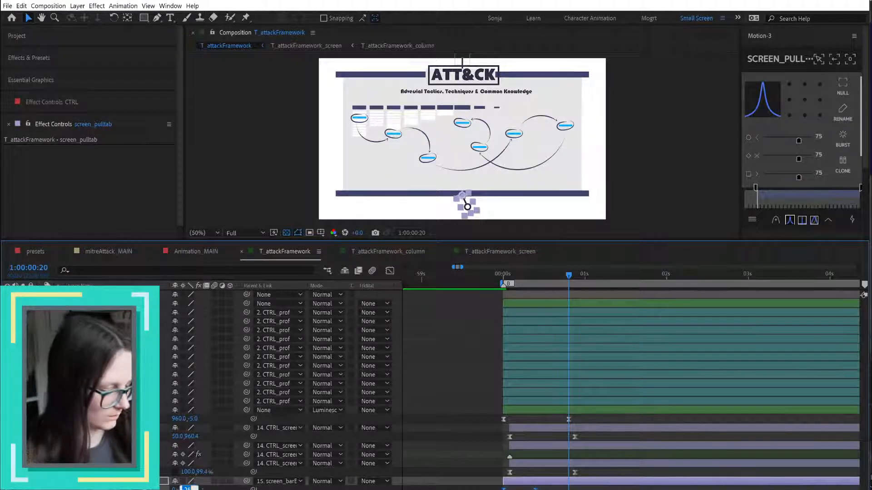
text(5)
key(Return)
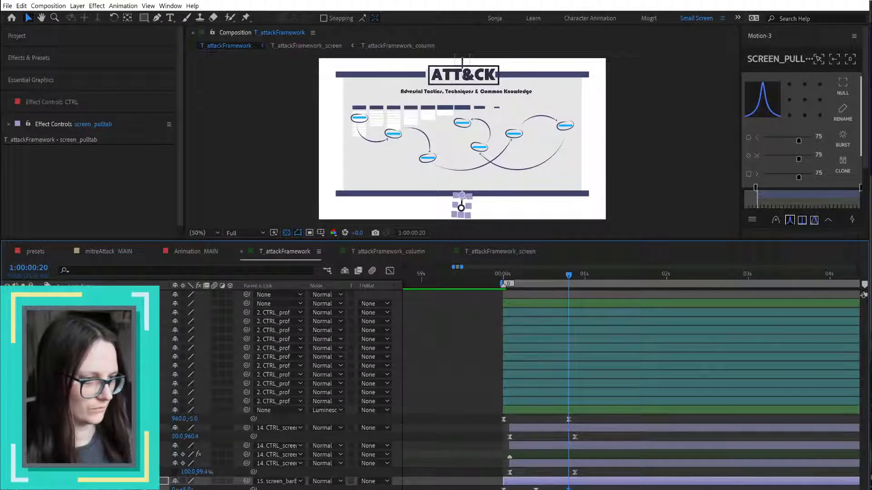
click(186, 489)
text(-5)
key(Return)
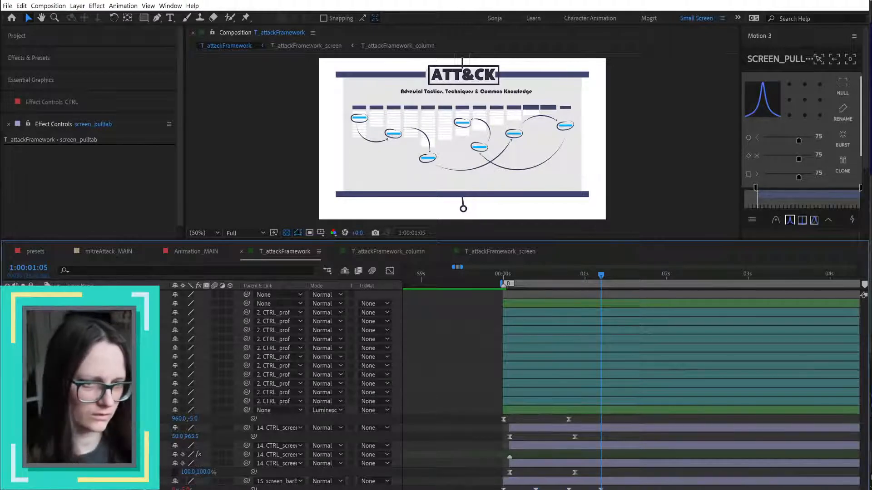
- Insert a loopOut expression on the pull tab's rotation and preview the swinging animation from the start
click(215, 489)
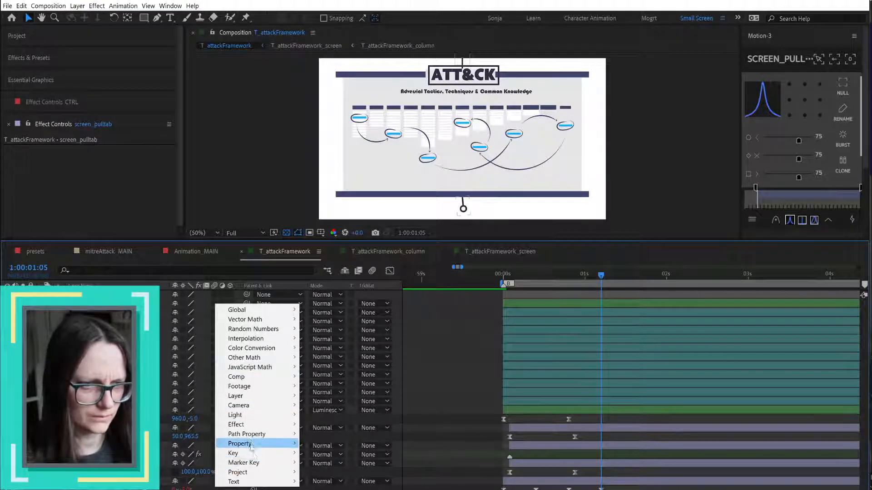
mouse_move(250, 443)
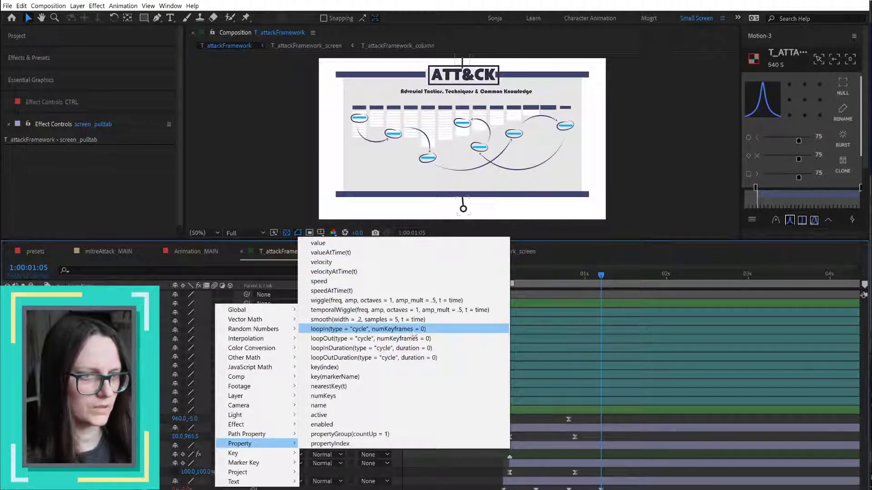
click(397, 338)
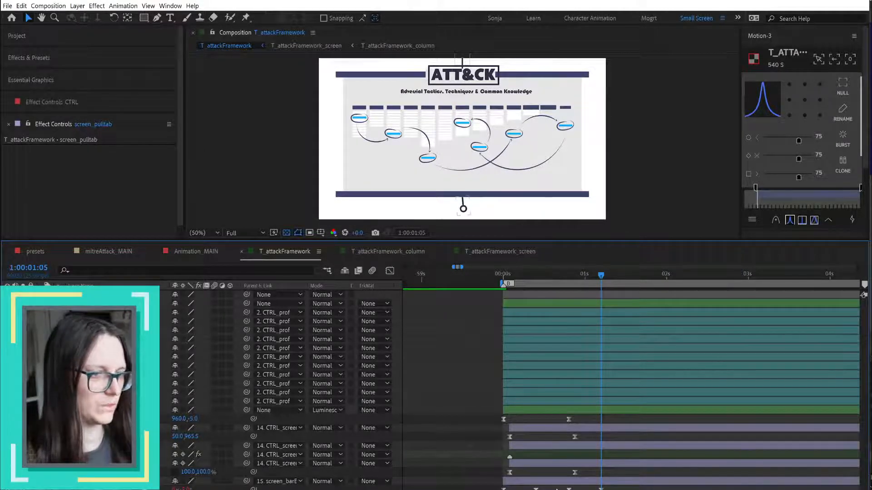
click(508, 275)
drag(509, 277, 579, 303)
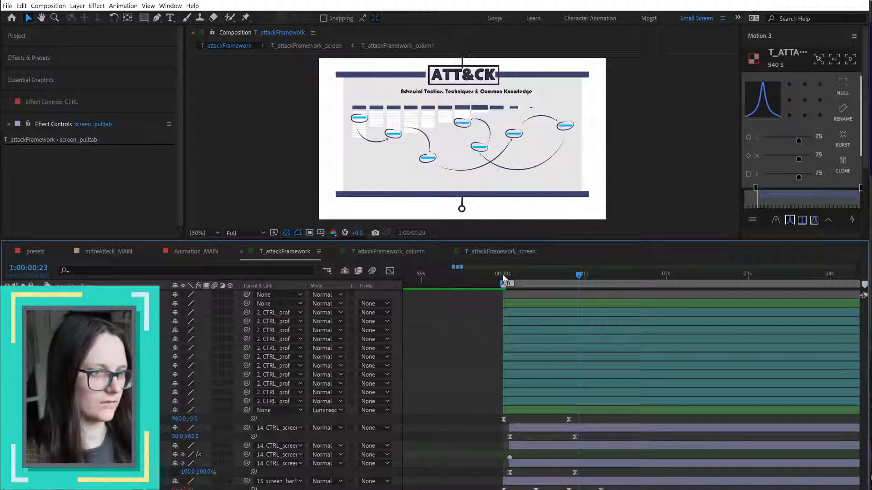
mouse_move(503, 279)
mouse_down()
mouse_move(637, 283)
mouse_move(761, 301)
mouse_move(696, 304)
mouse_up()
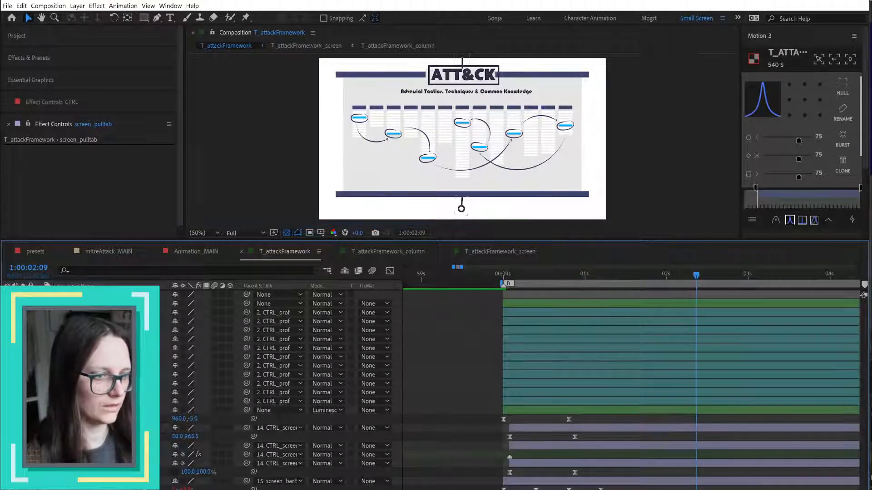
click(505, 275)
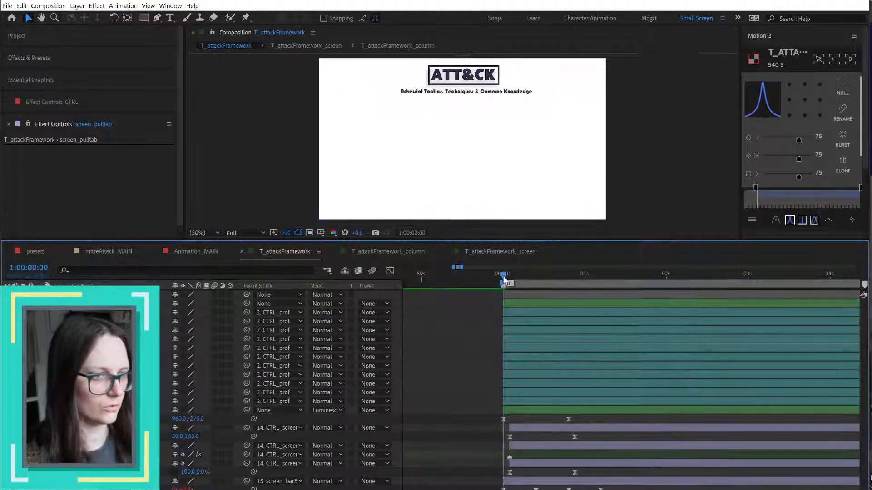
key(space)
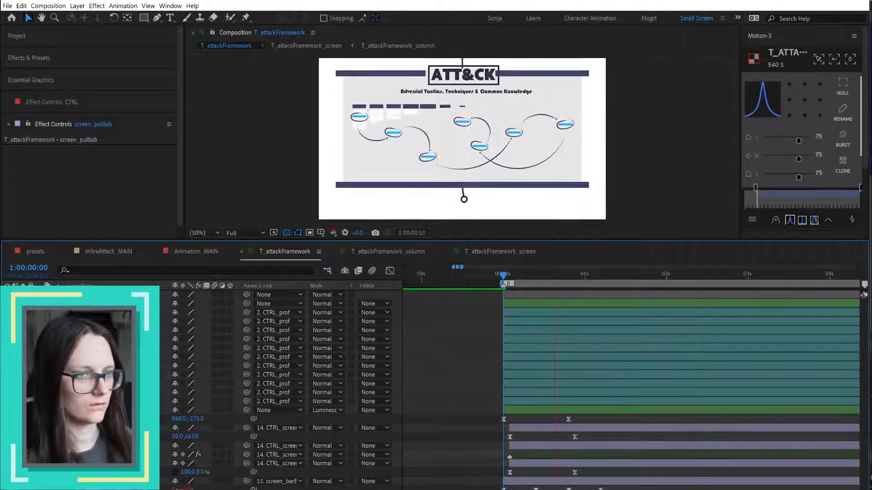
key(space)
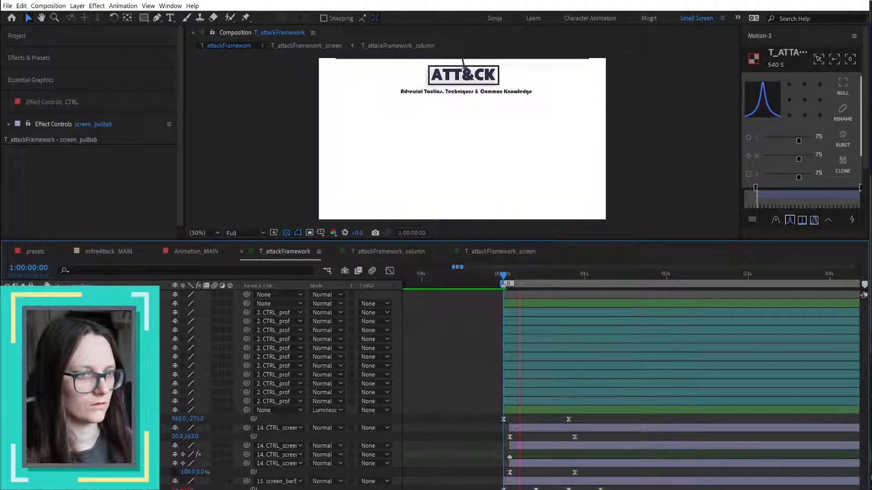
- Move the pull tab's last rotation keyframe to 1:00:01:15 and apply the Motion-3 ease to the 1:00:00:10 keyframe
drag(601, 489, 568, 489)
click(650, 489)
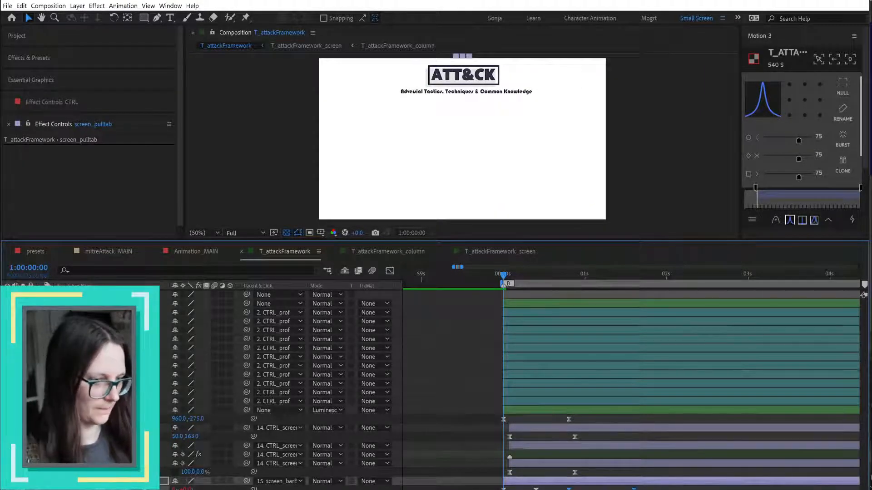
click(599, 489)
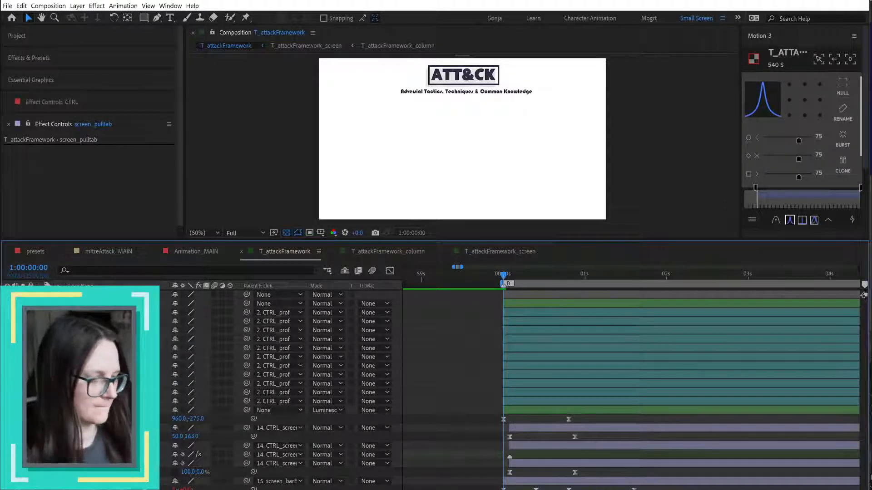
click(503, 489)
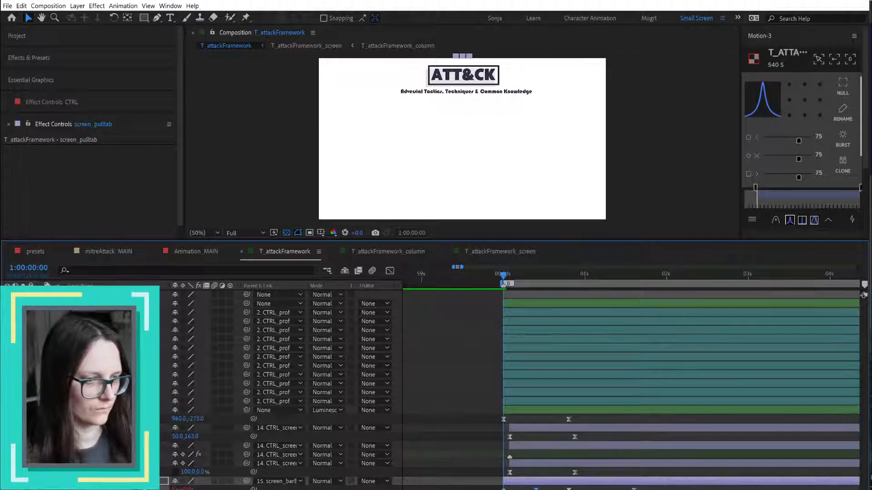
click(789, 220)
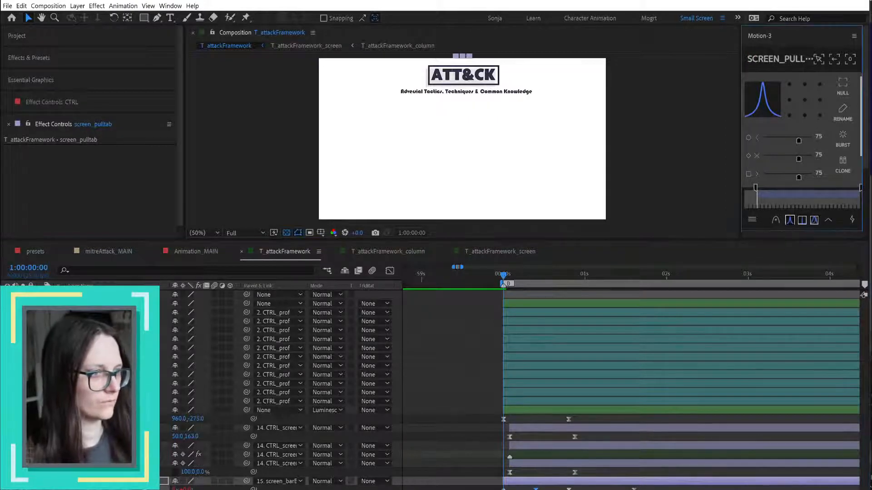
click(464, 427)
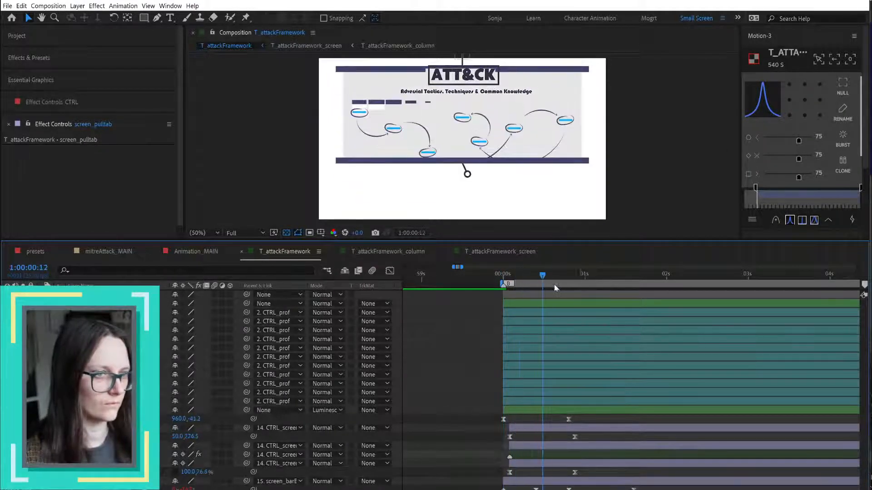
- Change the pull tab's rotation to 25 degrees at 1:00:00:20 and key -5 degrees at 1:00:01:05
mouse_move(571, 286)
mouse_down()
mouse_move(579, 287)
mouse_move(511, 288)
mouse_move(566, 290)
mouse_up()
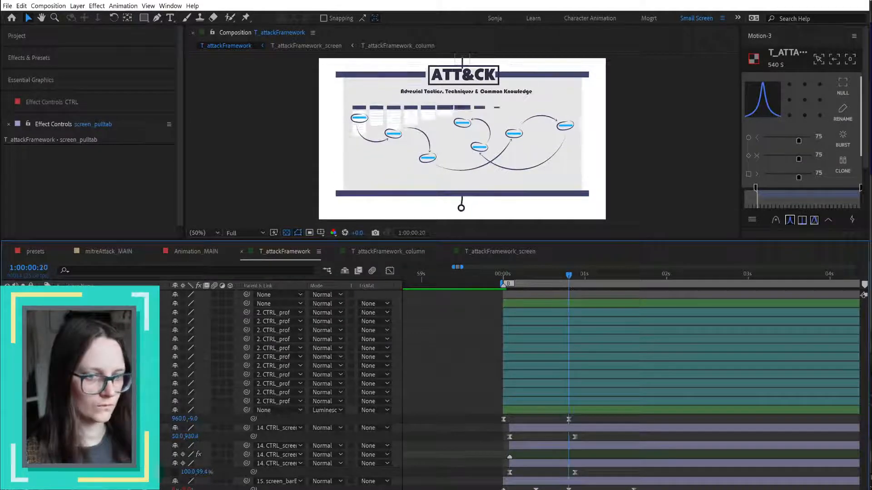
click(189, 488)
key(Return)
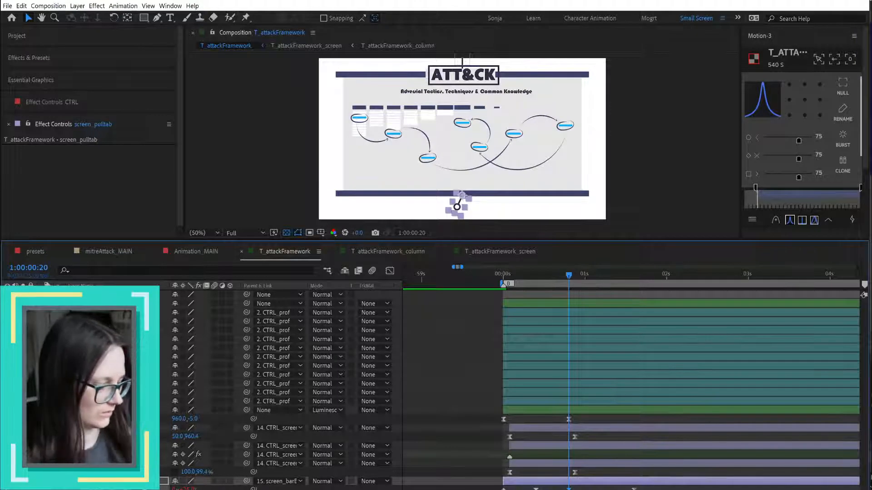
key(space)
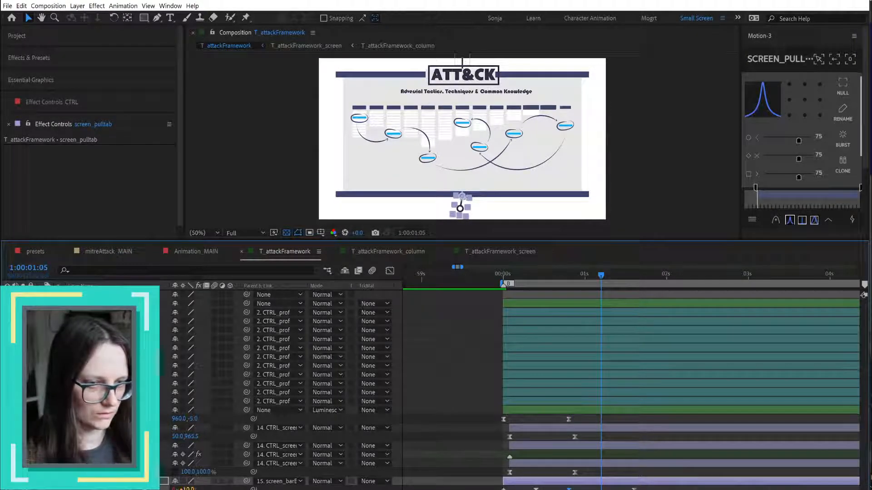
click(185, 489)
text(-5)
key(Return)
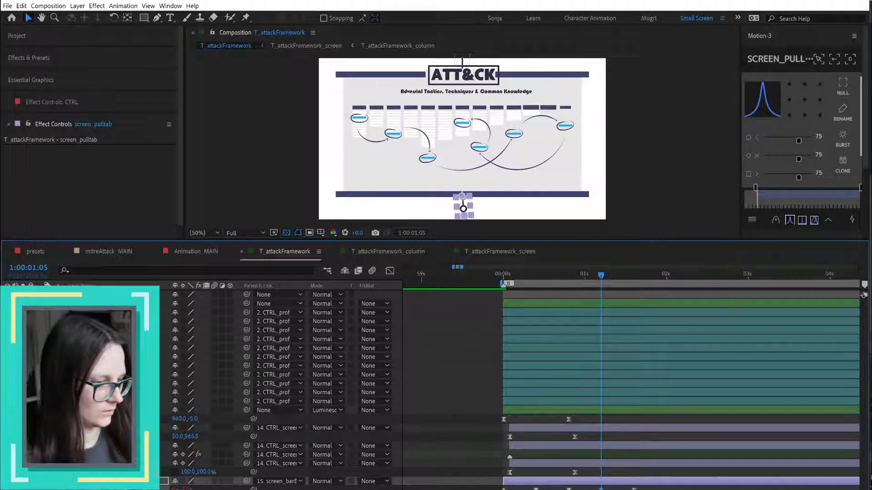
- Move the pull tab's final rotation keyframe to 1:00:02:00, set it to 5 degrees and deselect everything
key(shift+Page_Down)
key(shift+Page_Down)
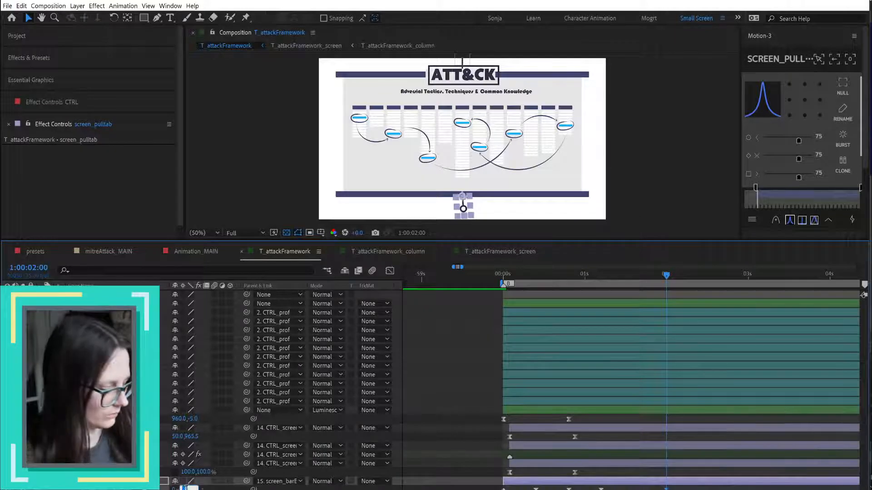
click(189, 489)
text(5)
key(Return)
key(ctrl+shift+a)
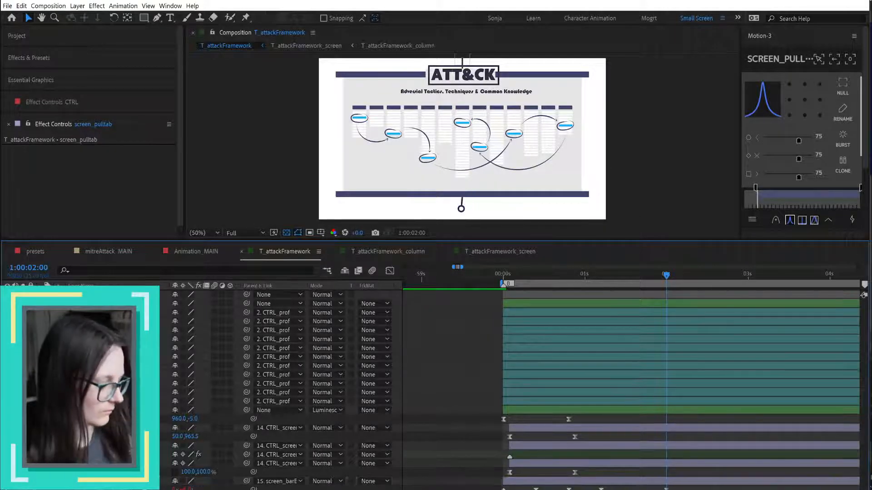
- Preview the screen's drop-in and the pull tab's swing, viewing the composition enlarged and scrubbing back to 1:00:00:02
drag(594, 488, 625, 489)
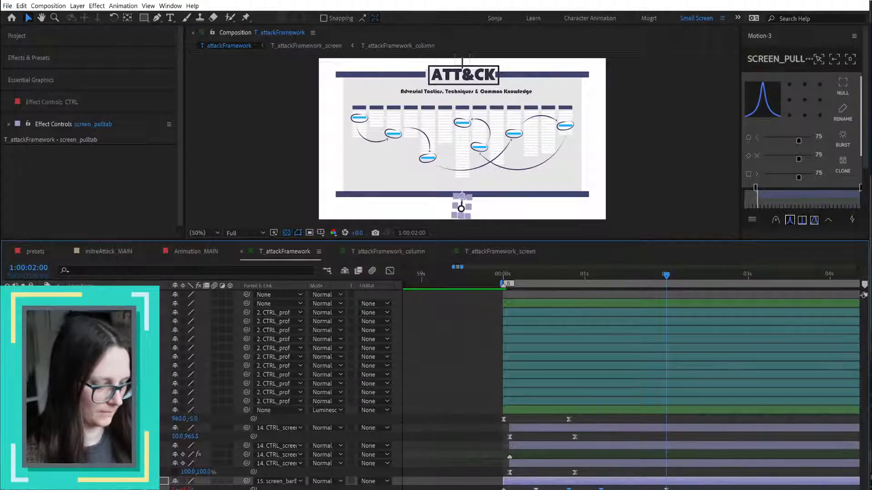
key(F2)
key(space)
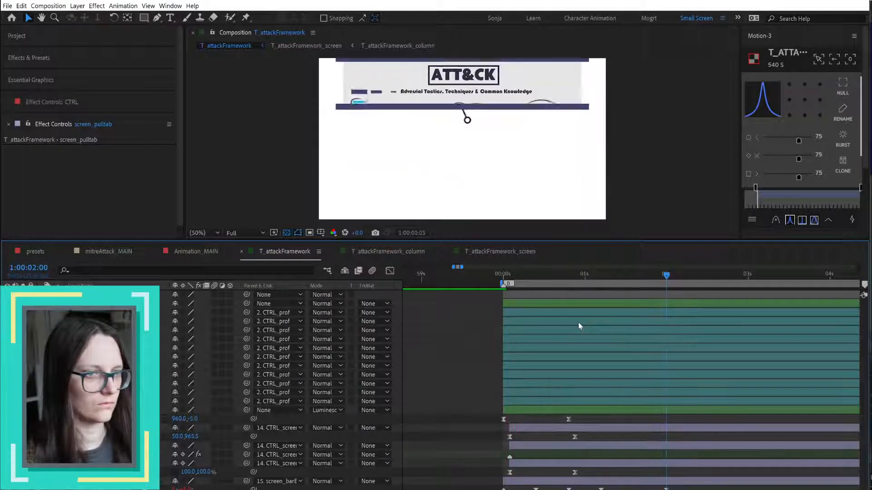
key(space)
key(space)
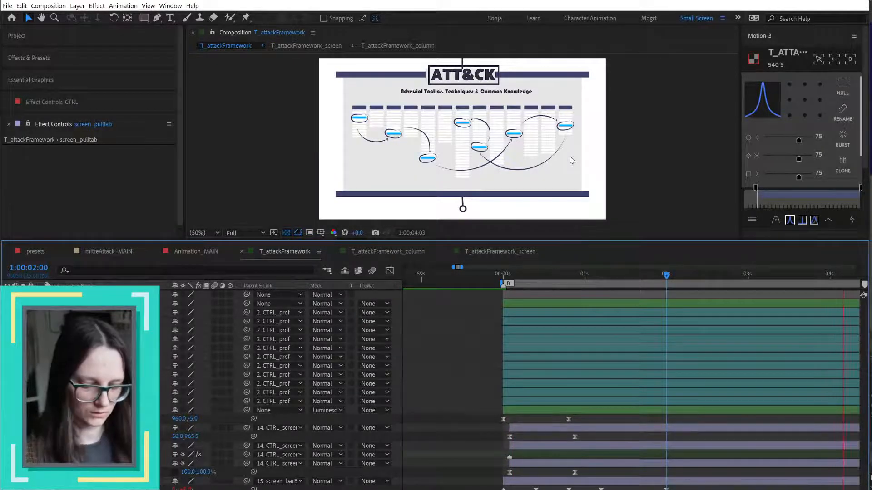
key(grave)
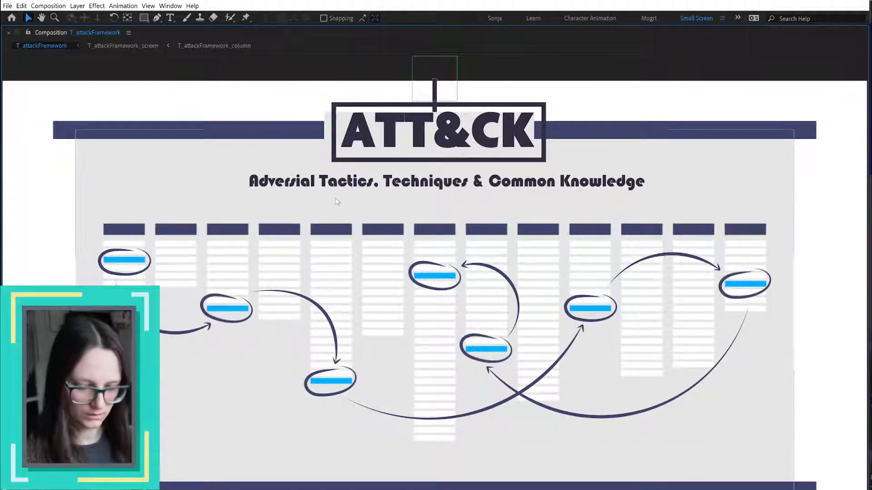
key(grave)
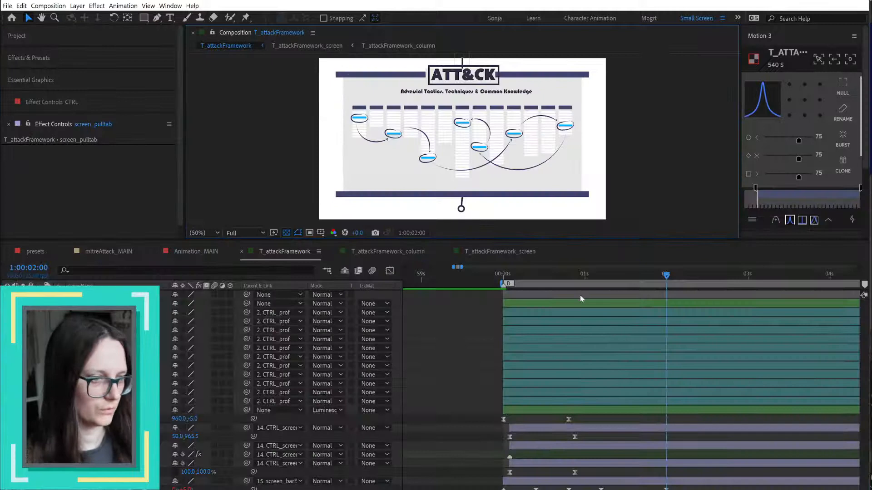
click(522, 276)
key(space)
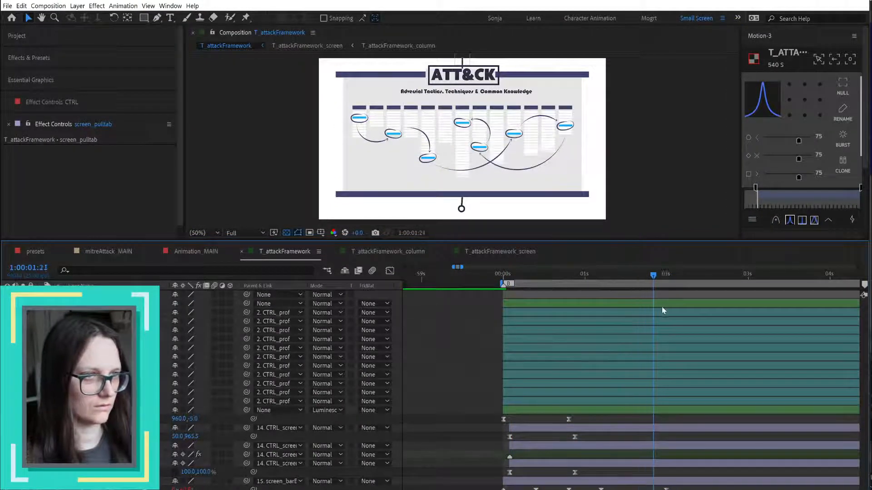
drag(677, 309, 513, 315)
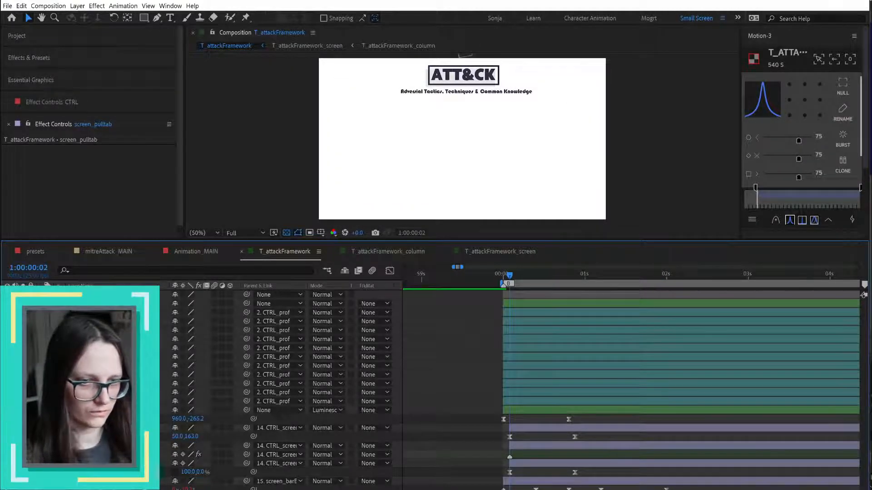
- Delete the pull tab's first rotation keyframe and shift the remaining keyframes earlier so they start at 1:00:00:00
click(560, 482)
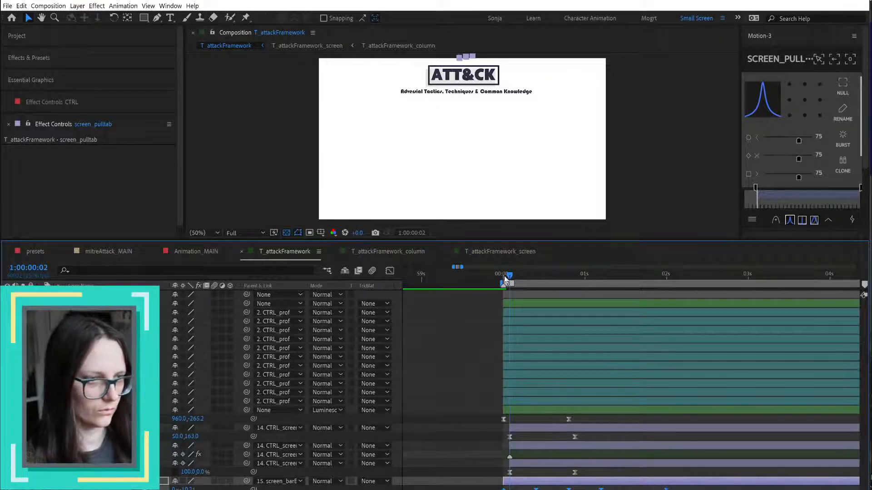
mouse_move(505, 279)
mouse_down()
mouse_move(569, 283)
mouse_move(501, 282)
mouse_up()
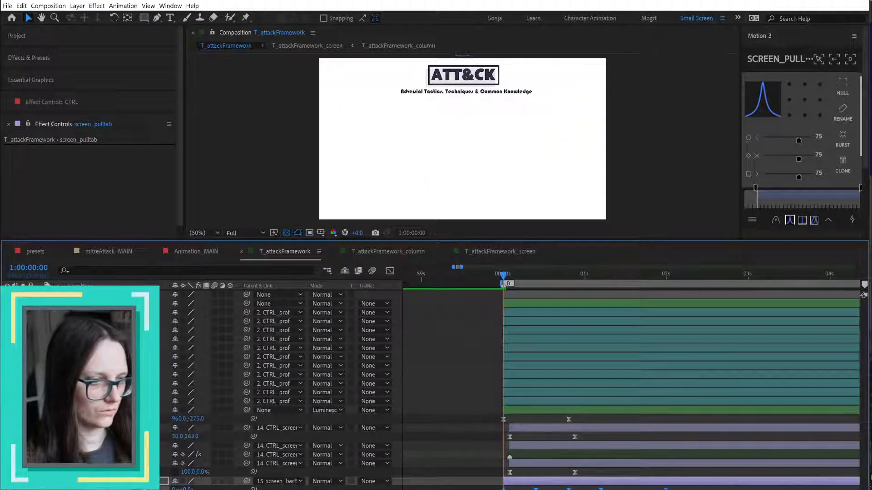
key(Delete)
drag(510, 489, 702, 487)
key(alt+Left)
key(alt+Left)
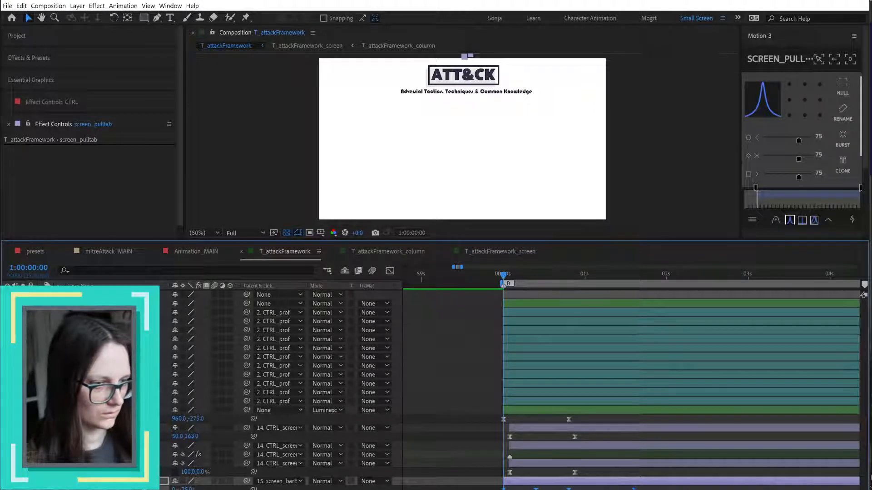
- Set the pull tab's rotation to 0 degrees at 1:00:00:10 and delete the rotation keyframes beyond that time
click(520, 489)
drag(530, 276, 536, 277)
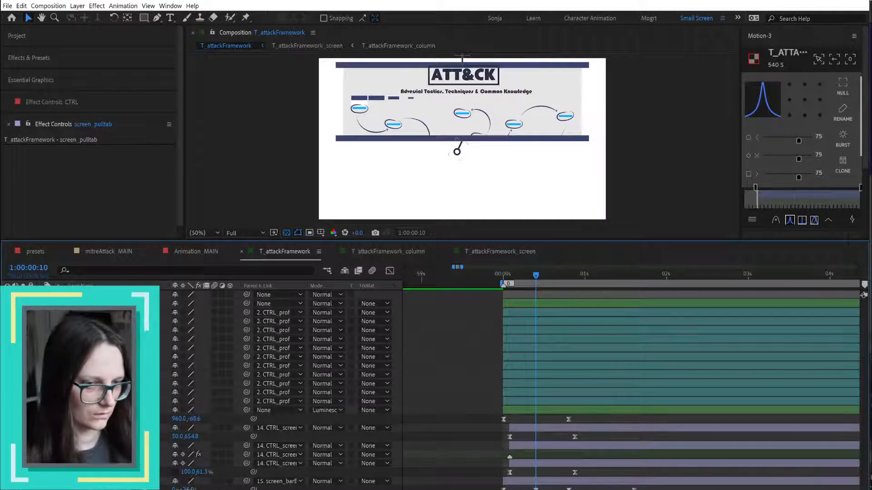
text(0)
key(Return)
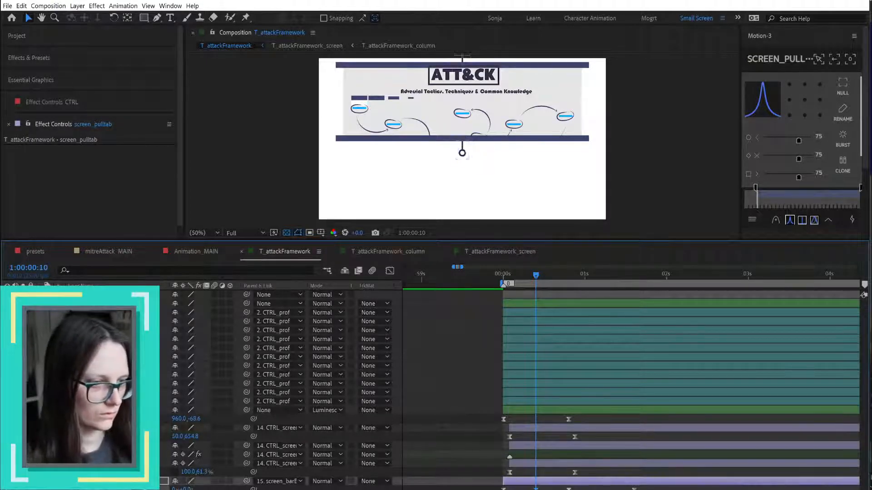
drag(555, 489, 643, 489)
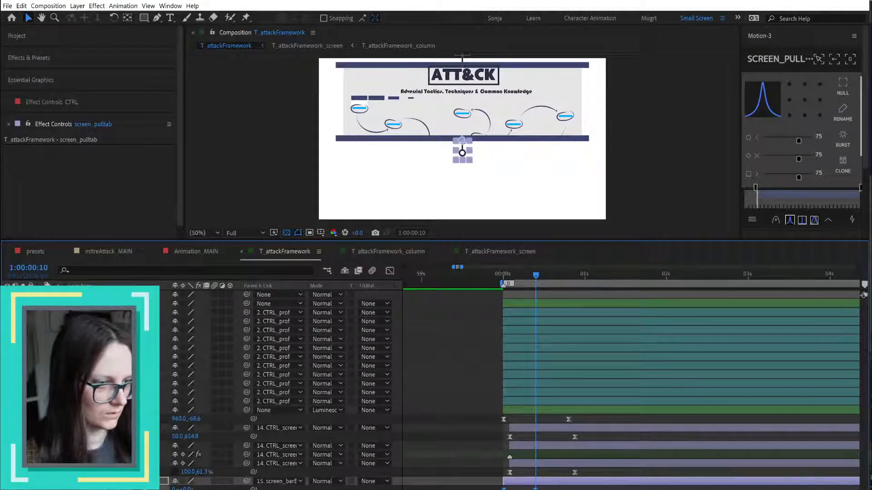
key(F2)
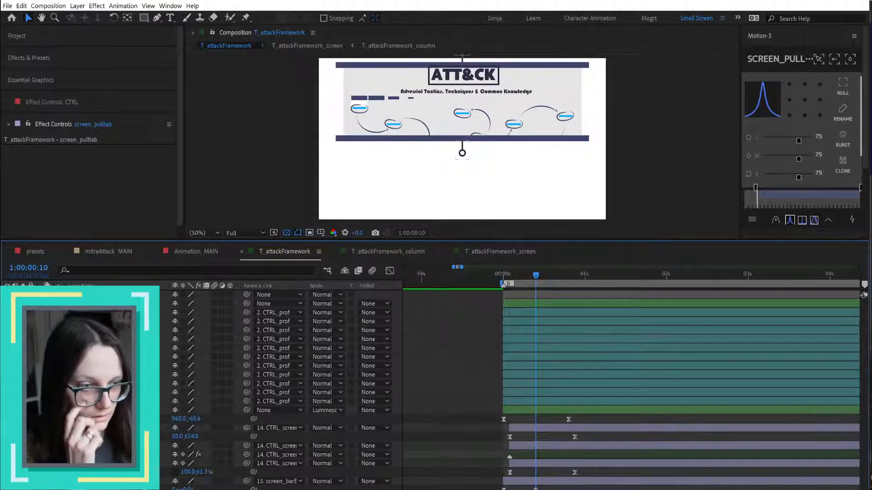
- Copy the bounce expression from the pop-up_bounce layer in the presets composition and paste it onto the pull tab's rotation in T_attackFramework
click(91, 489)
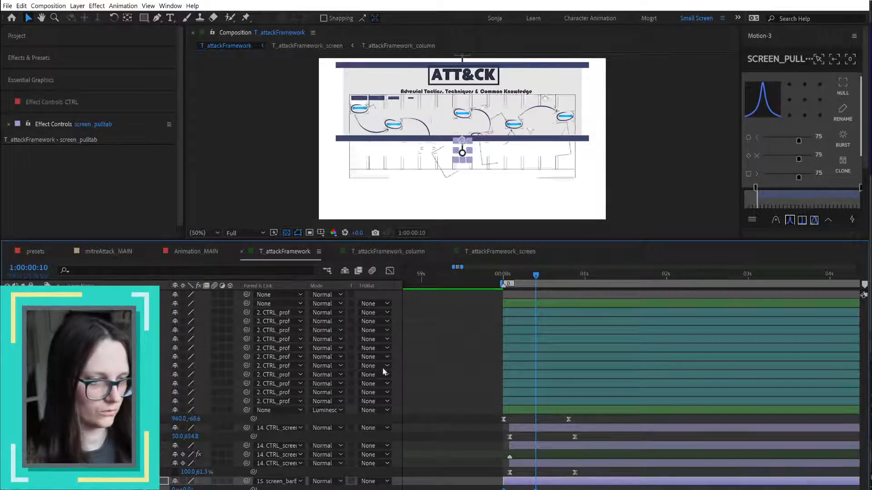
click(35, 252)
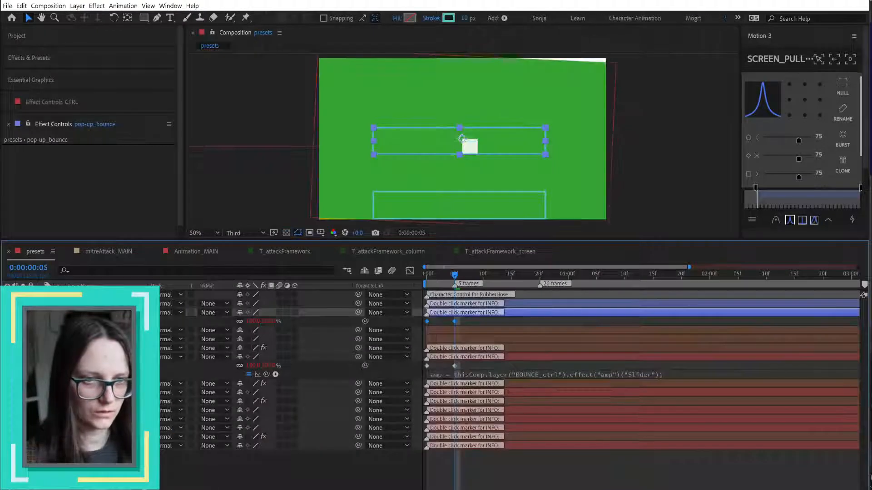
right_click(104, 318)
click(190, 418)
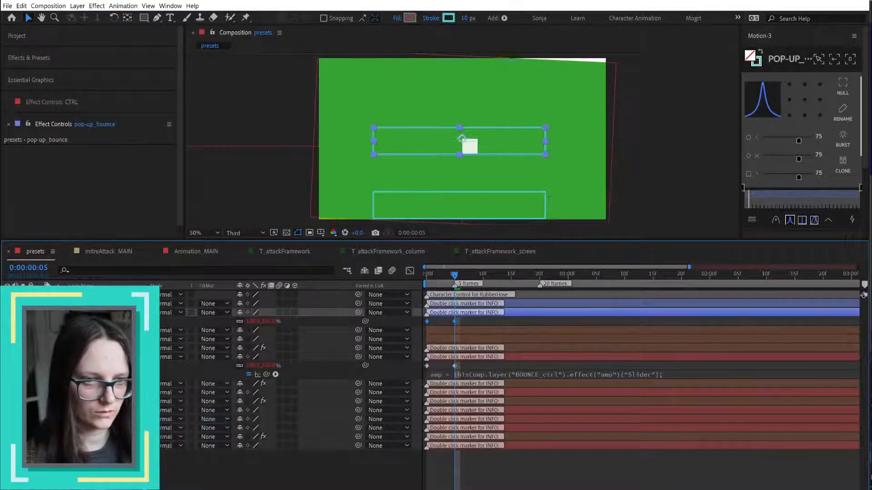
click(496, 256)
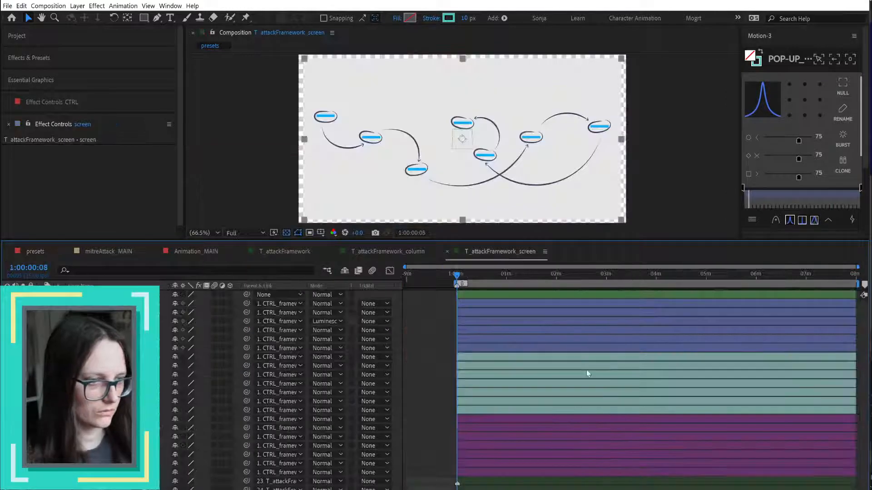
click(354, 251)
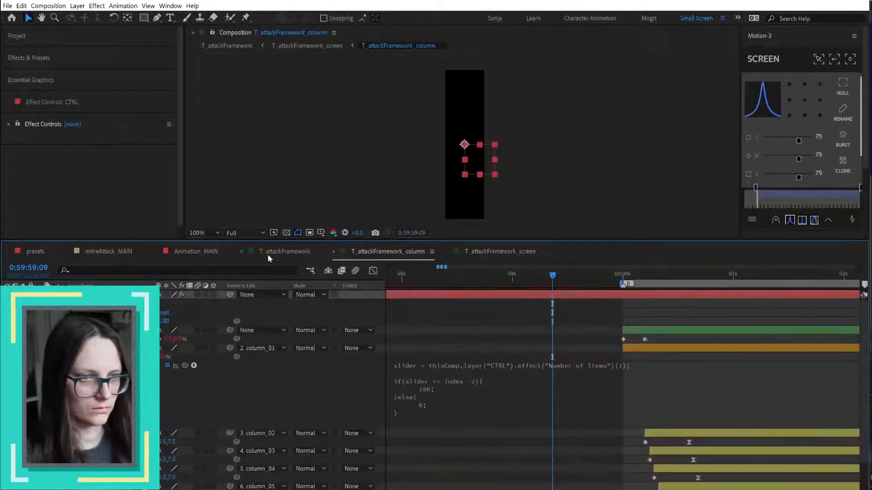
click(269, 254)
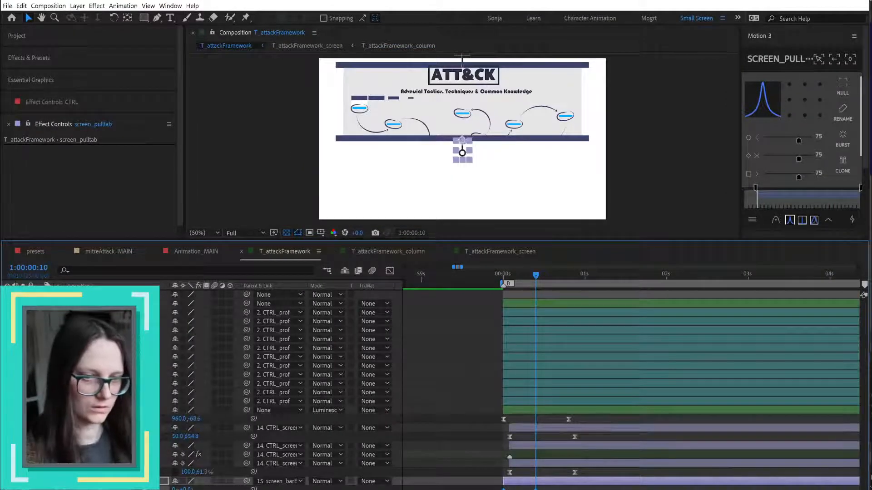
key(F2)
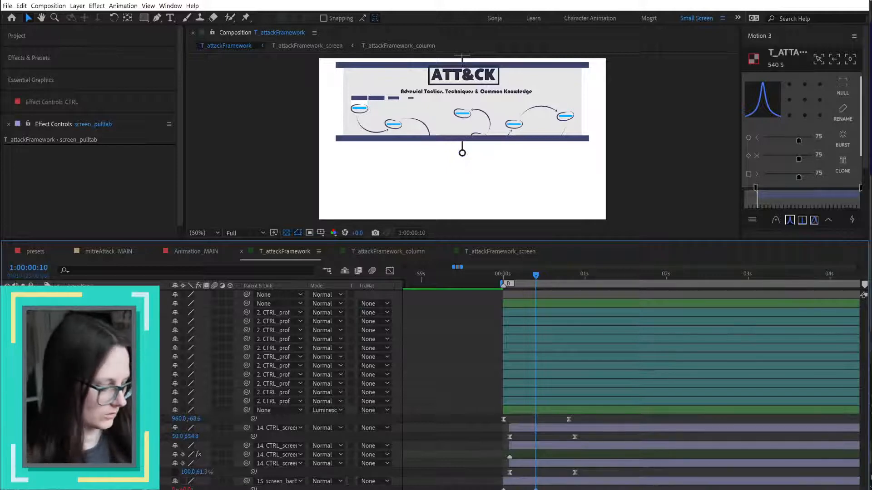
- Play and scrub the start of the T_attackFramework animation to check the pull tab's bounce motion
key(space)
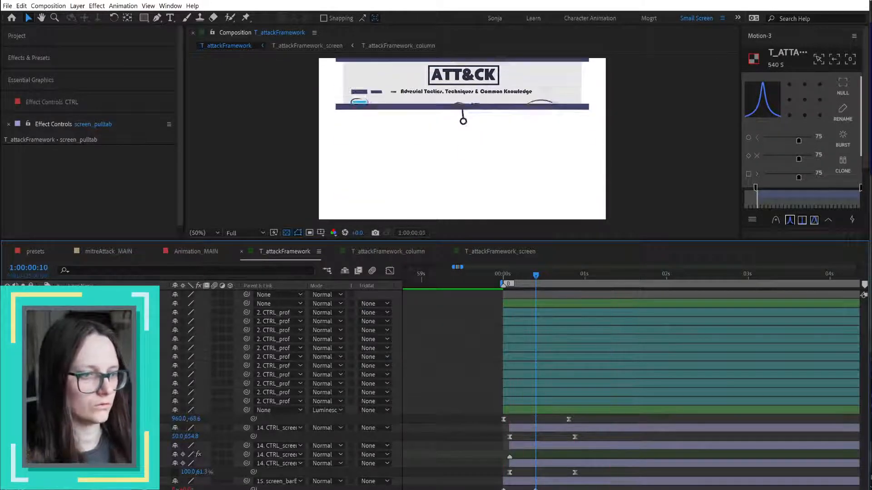
key(space)
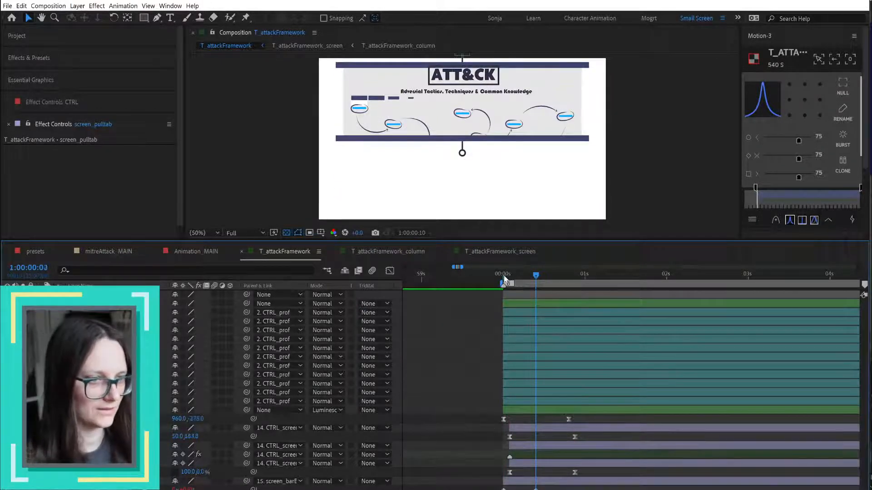
click(504, 277)
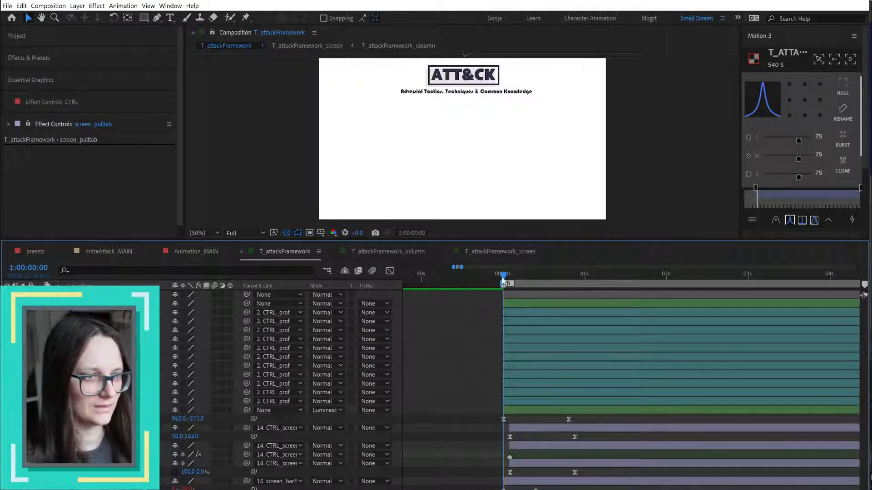
drag(504, 275, 543, 290)
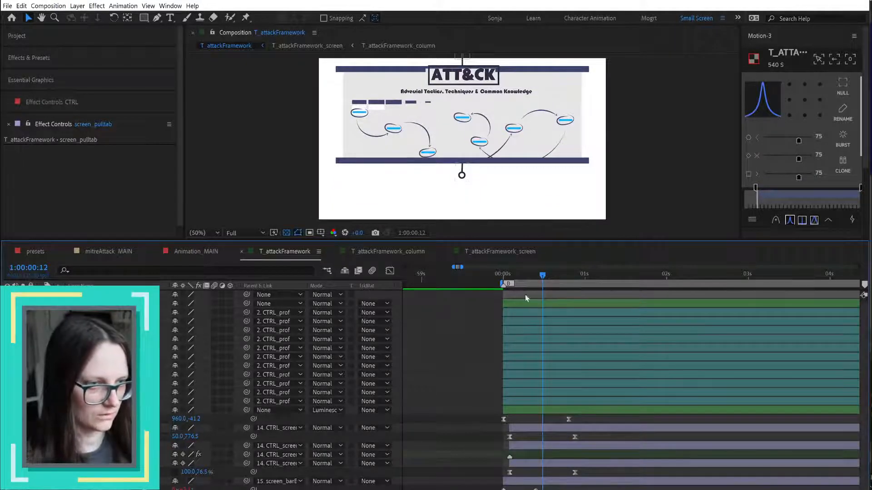
click(506, 280)
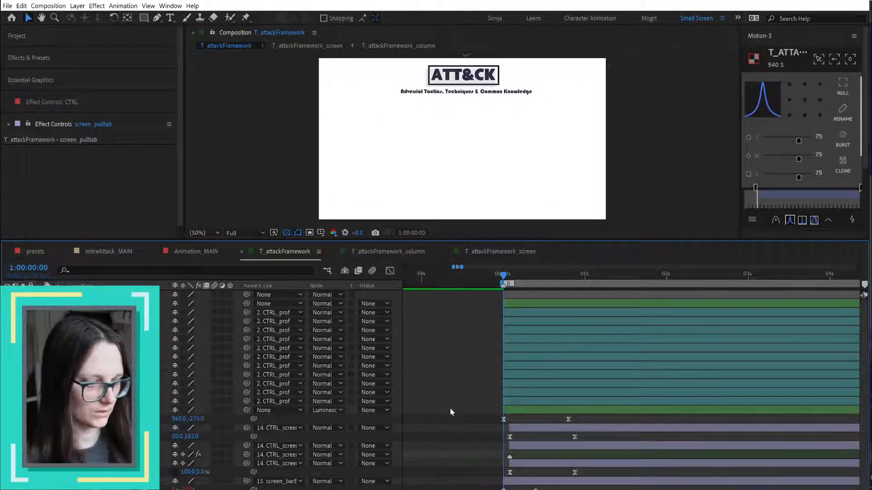
- Move the pull tab's second rotation keyframe to 1:00:00:05 and deselect the layer
key(space)
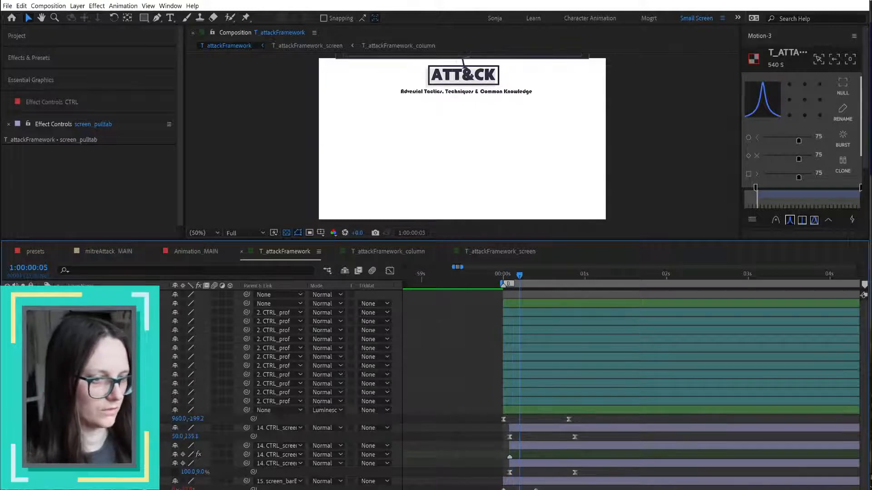
drag(536, 489, 520, 489)
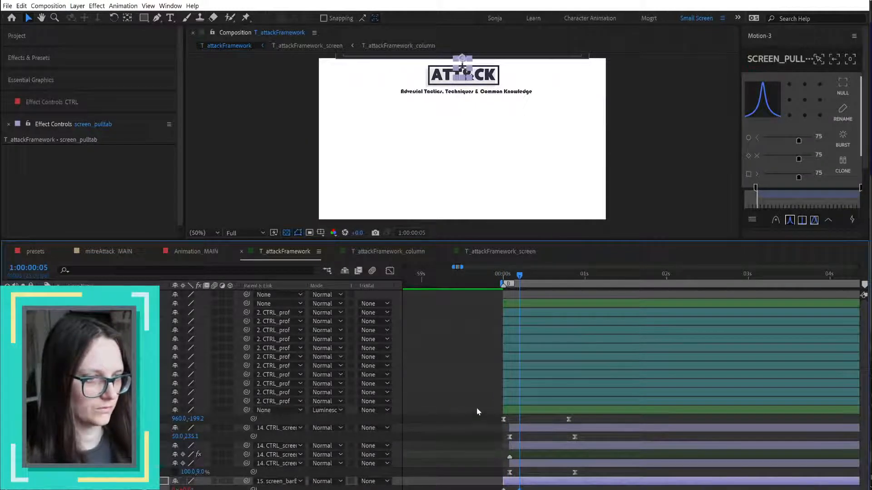
click(476, 407)
- Replay the animation from 1:00:00:00 several times to review the pull tab's retimed swing as the screen unrolls
click(504, 281)
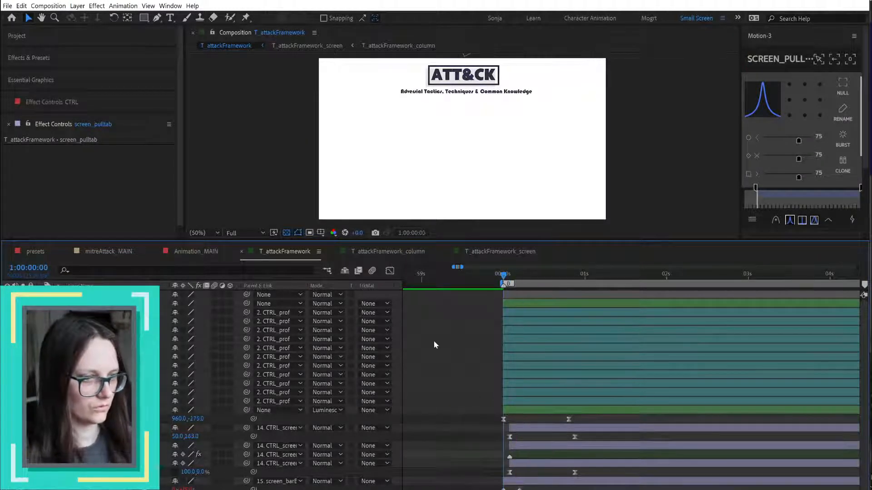
key(space)
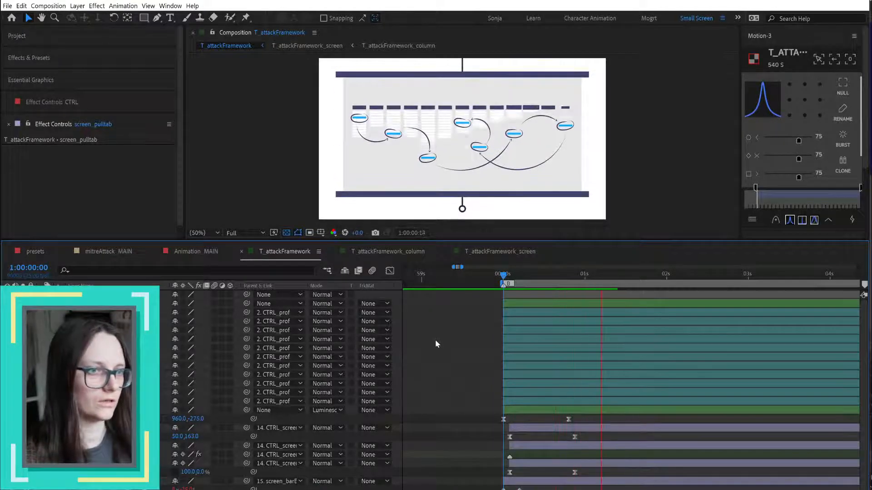
key(space)
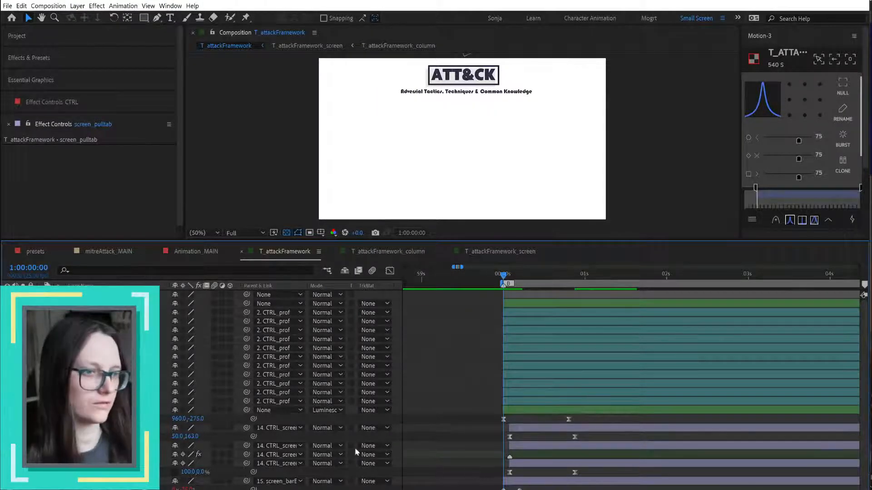
key(space)
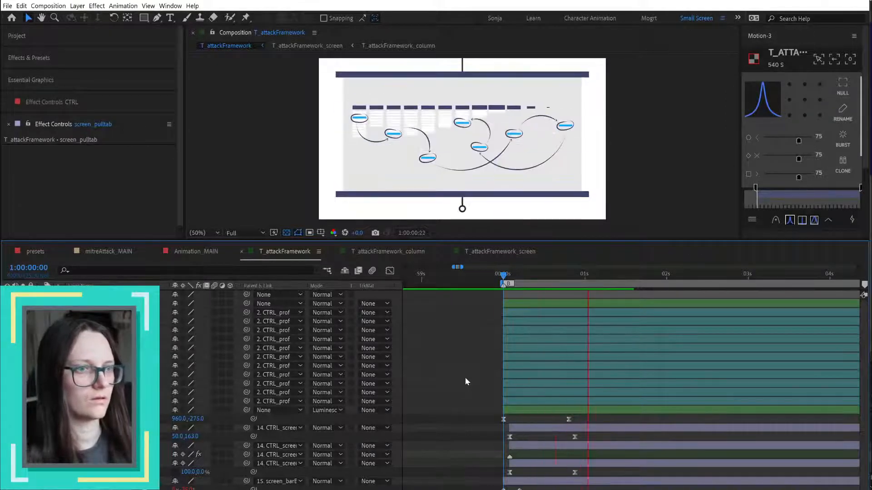
key(space)
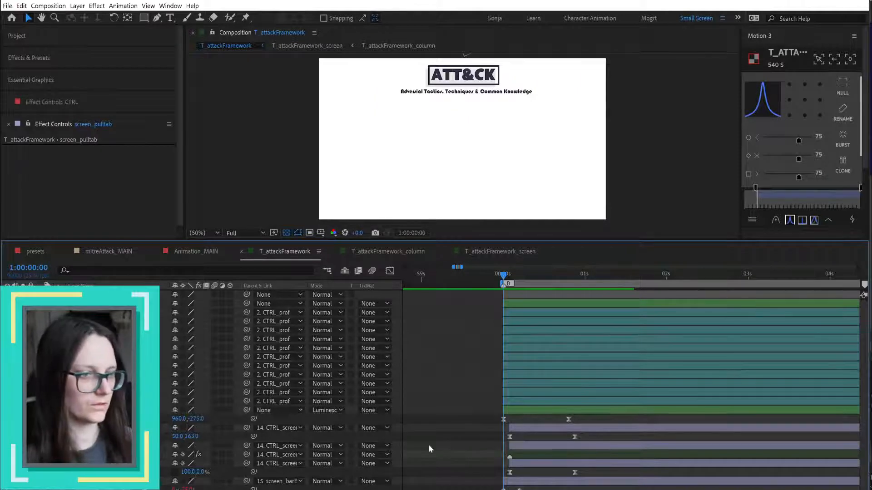
key(space)
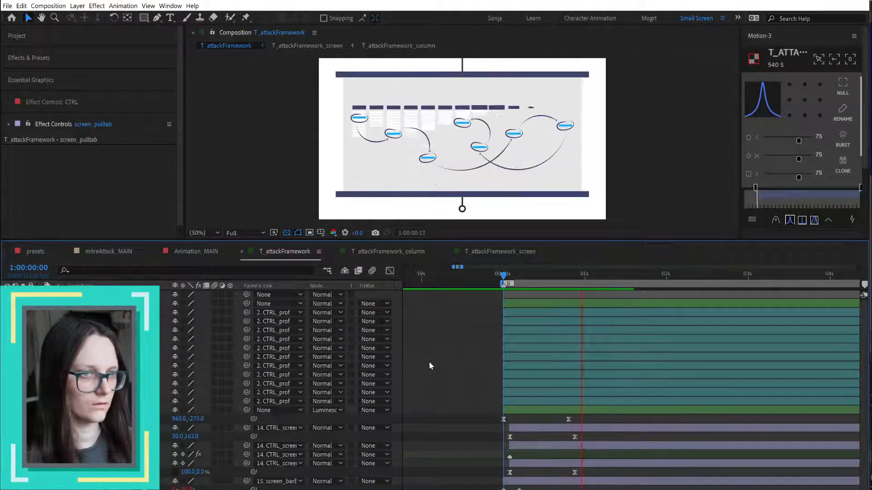
key(space)
click(501, 274)
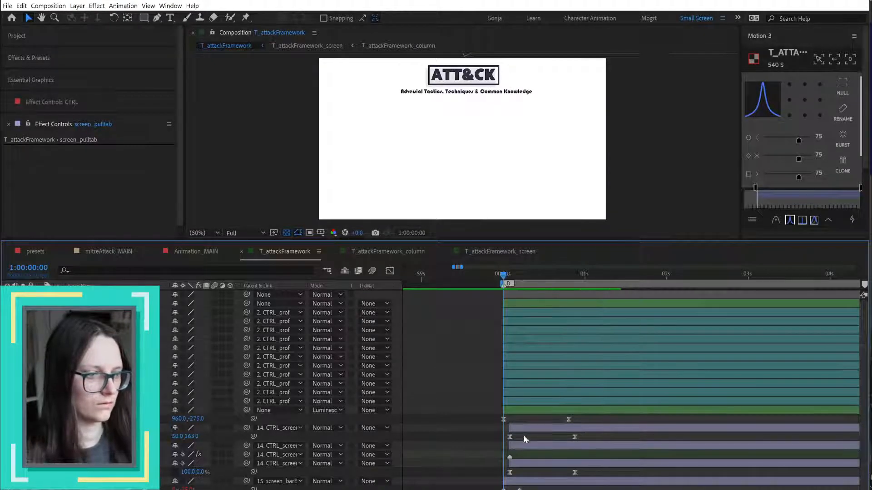
- Move the pull tab's second rotation keyframe to 1:00:00:10 and replay the animation from 1:00:00:00
click(502, 485)
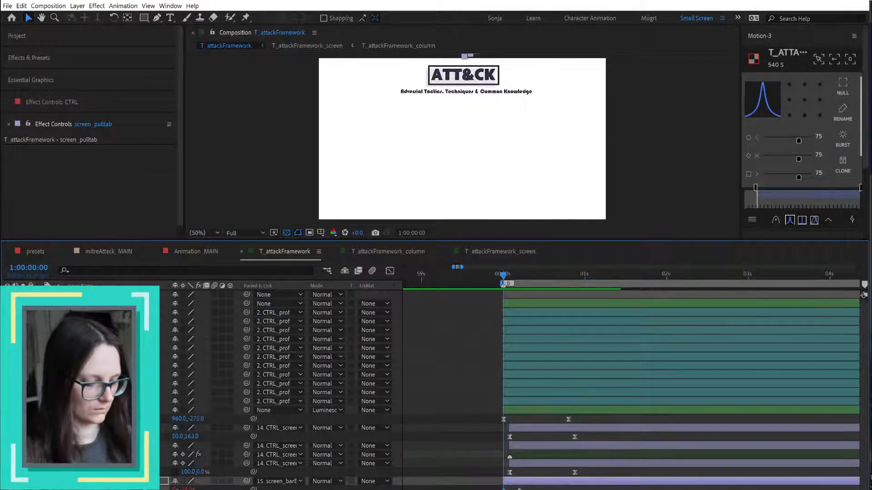
key(space)
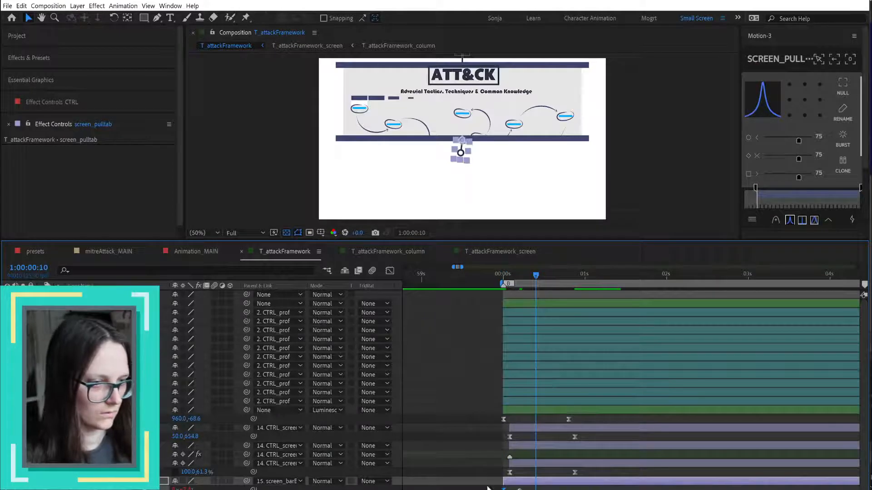
click(109, 482)
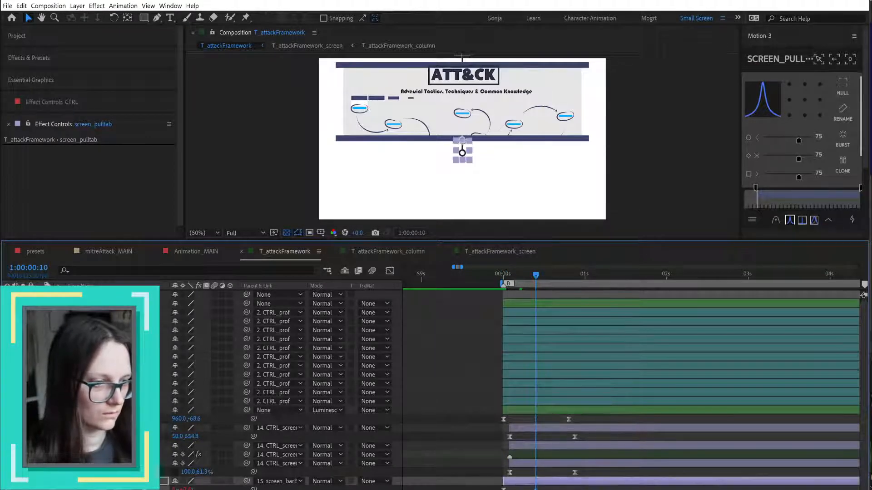
drag(511, 279, 503, 280)
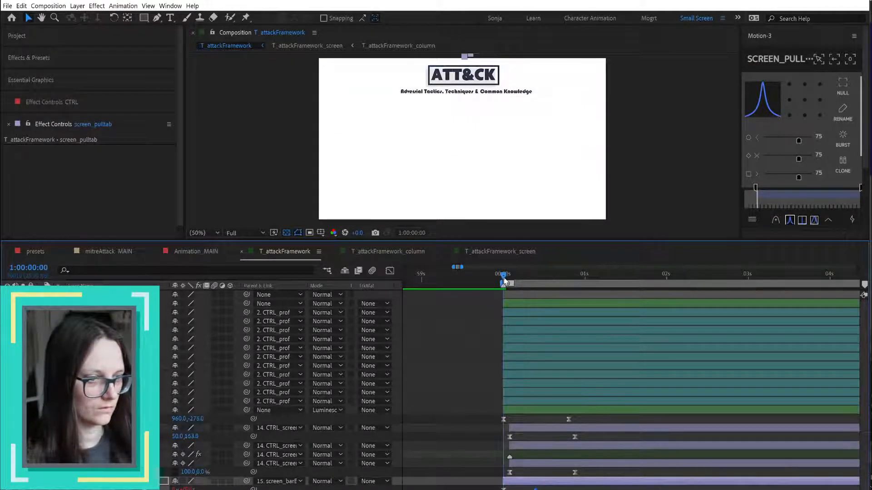
click(451, 312)
key(space)
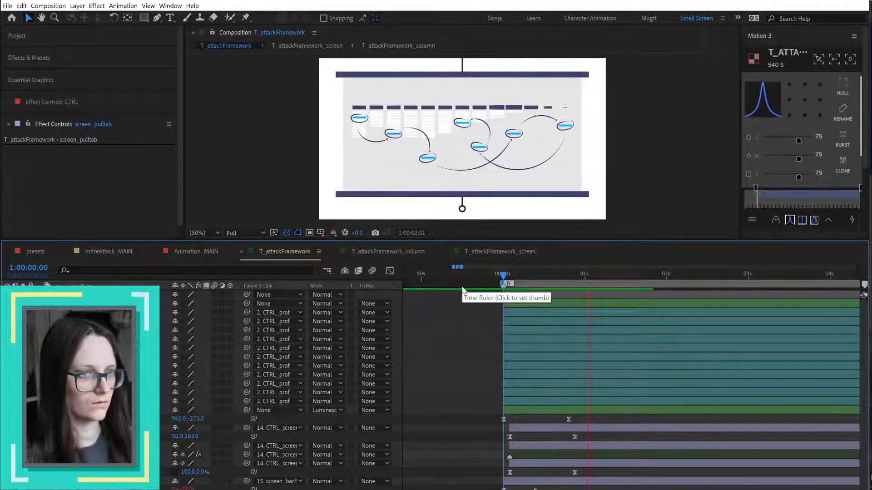
key(space)
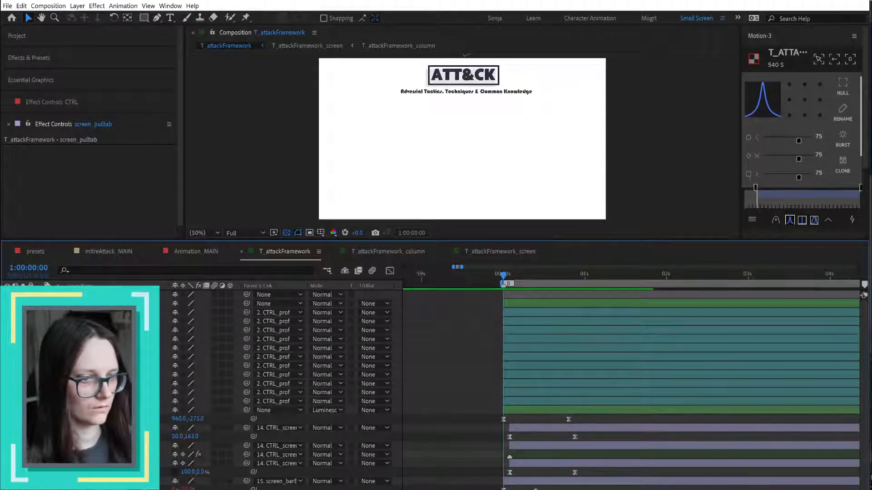
- Move the pull tab's second rotation keyframe to 1:00:00:20 and replay the swing from the start
click(565, 482)
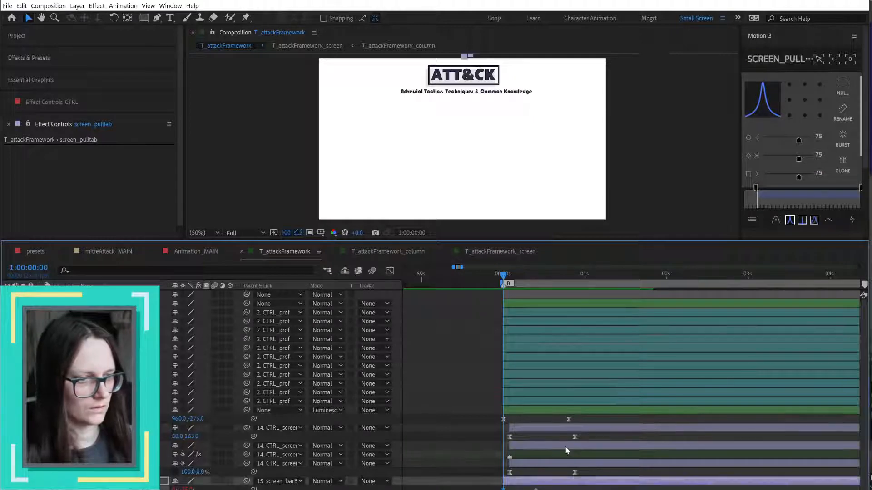
click(791, 222)
key(shift+Page_Down)
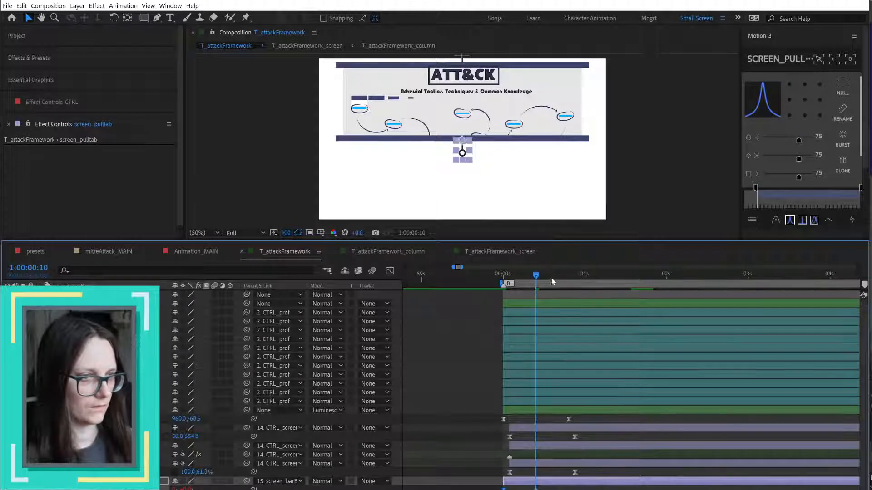
key(shift+Page_Down)
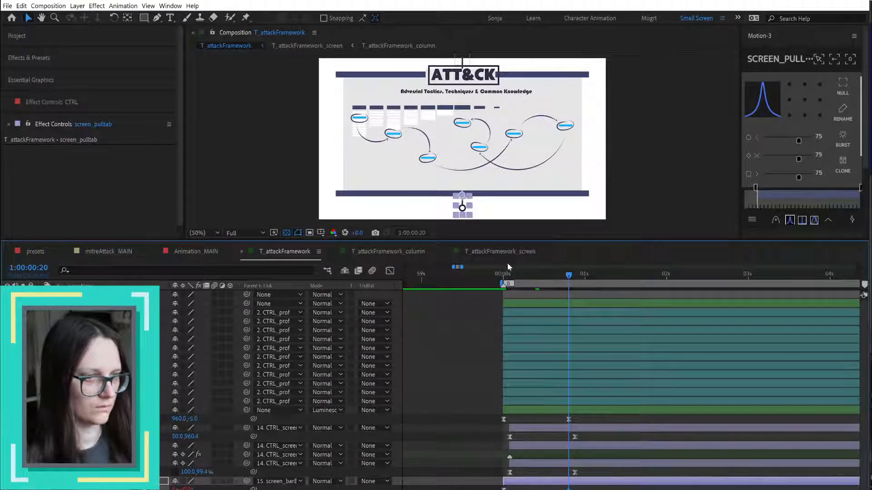
click(504, 282)
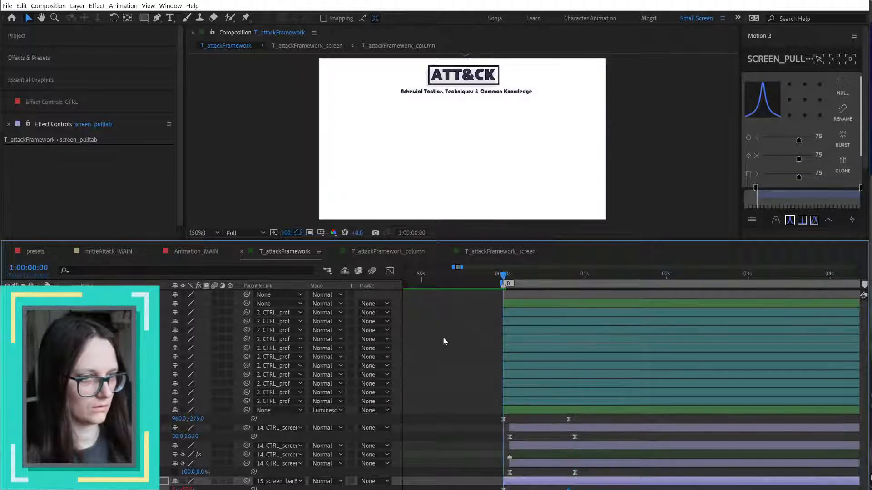
key(space)
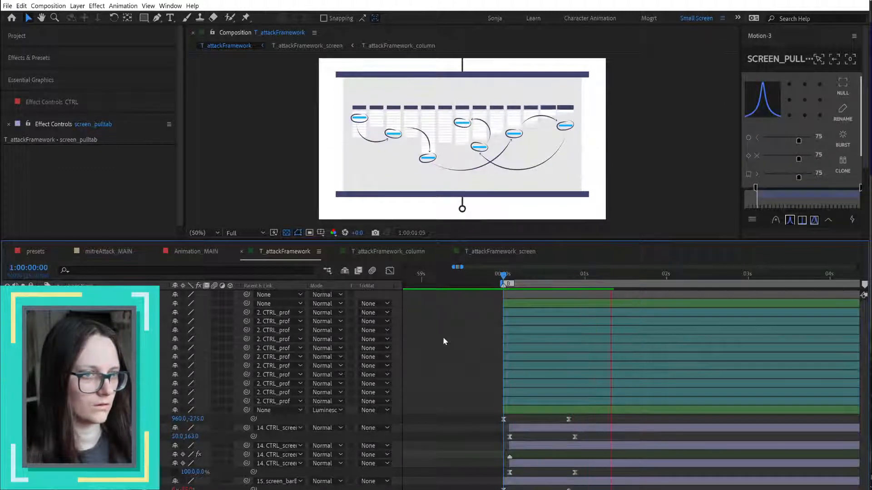
click(514, 275)
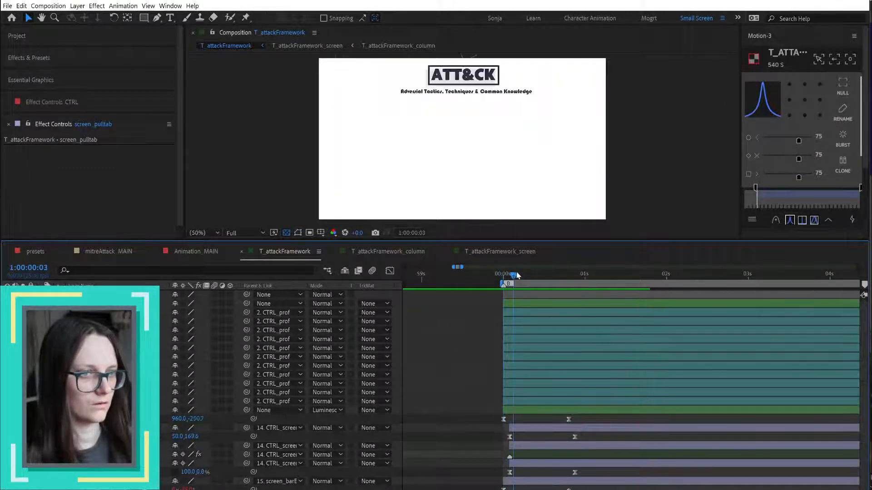
drag(517, 273, 496, 289)
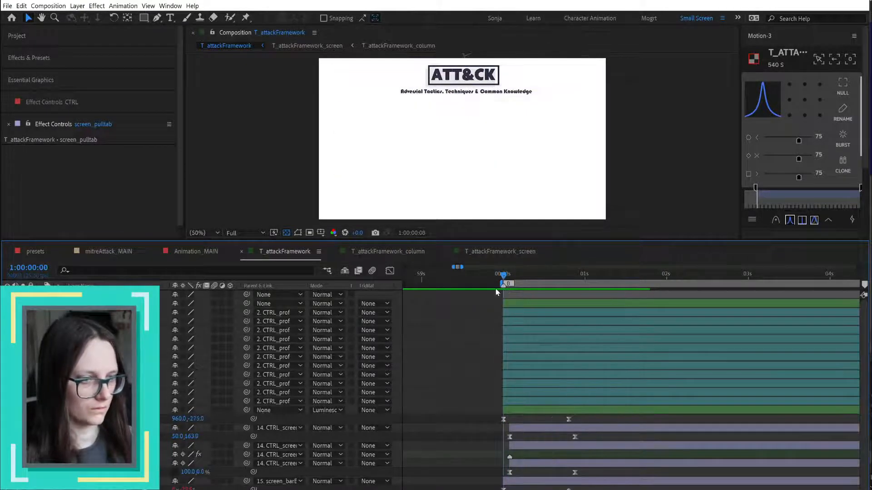
- Move the pull tab's first rotation keyframe to 1:00:00:10 and play the animation to check the delayed swing
click(503, 489)
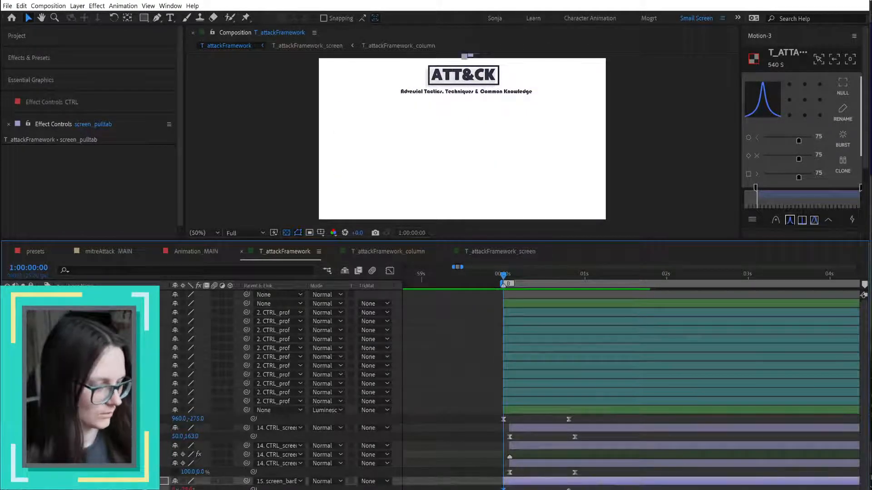
click(445, 454)
key(space)
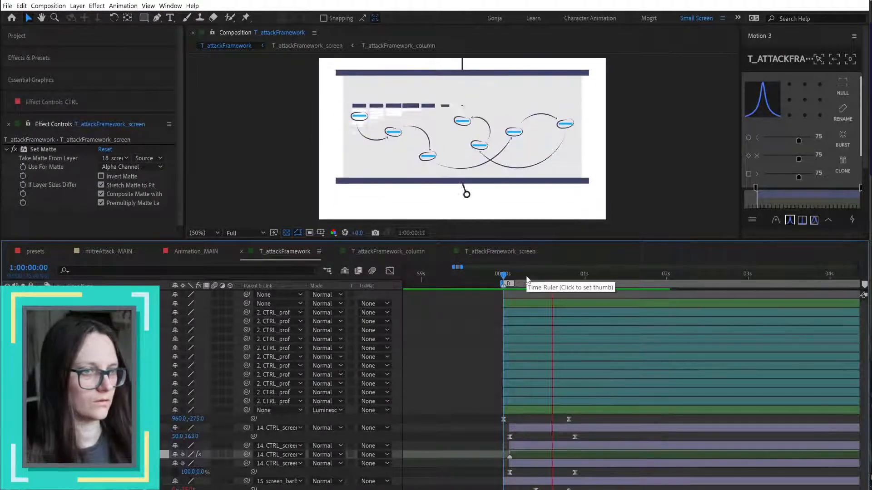
key(space)
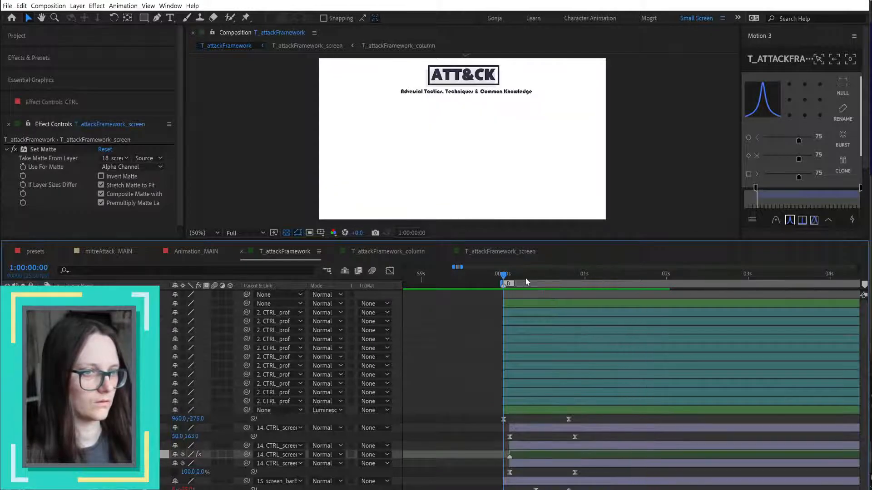
- Add a pull tab rotation keyframe at 1:00:00:00, convert the 1:00:00:10 keyframe to Auto Bezier, and replay the swing
click(519, 483)
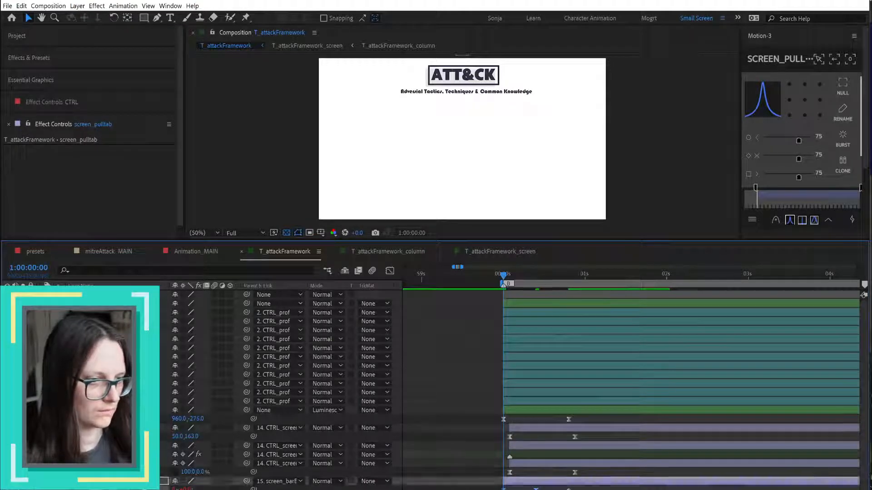
click(432, 367)
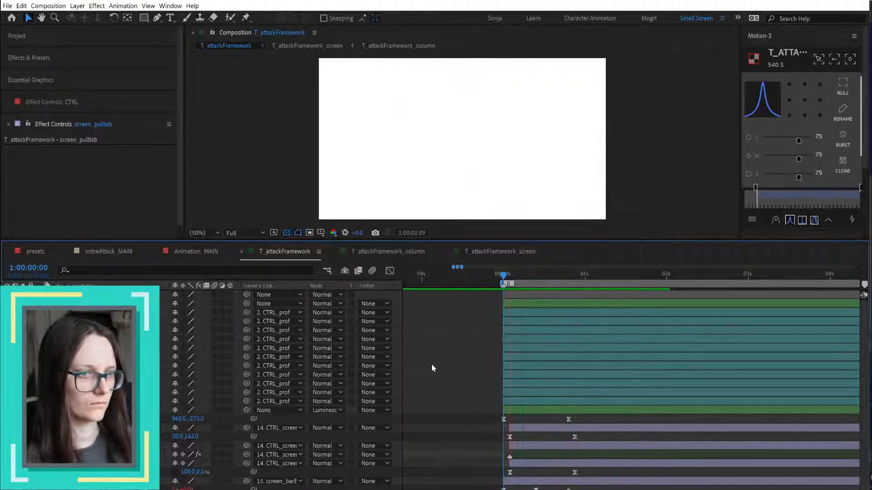
key(space)
drag(523, 486, 544, 489)
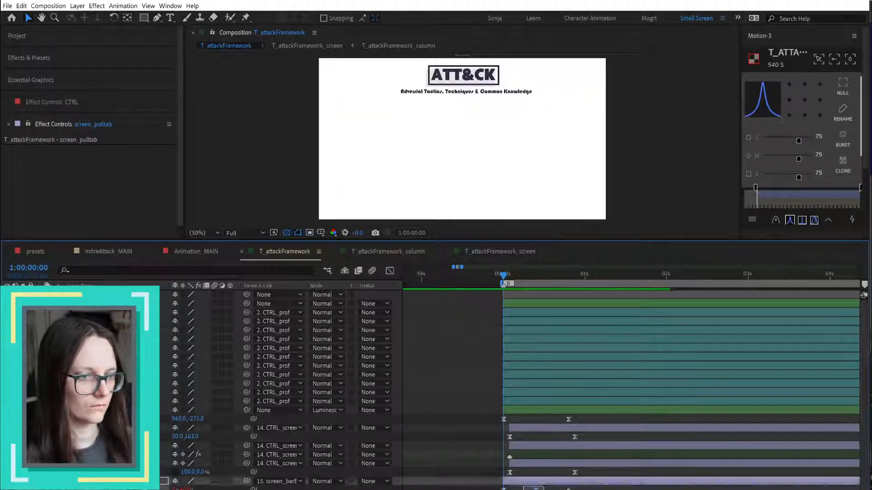
key(space)
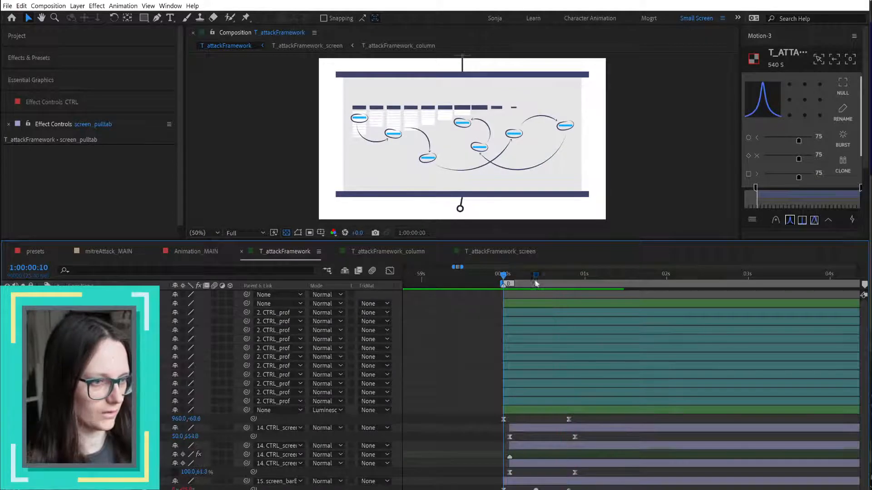
- Move the pull tab's last rotation keyframe to 1:00:00:15 and replay the animation
click(536, 275)
key(Page_Down)
key(Page_Down)
key(Page_Down)
key(Page_Down)
key(Page_Down)
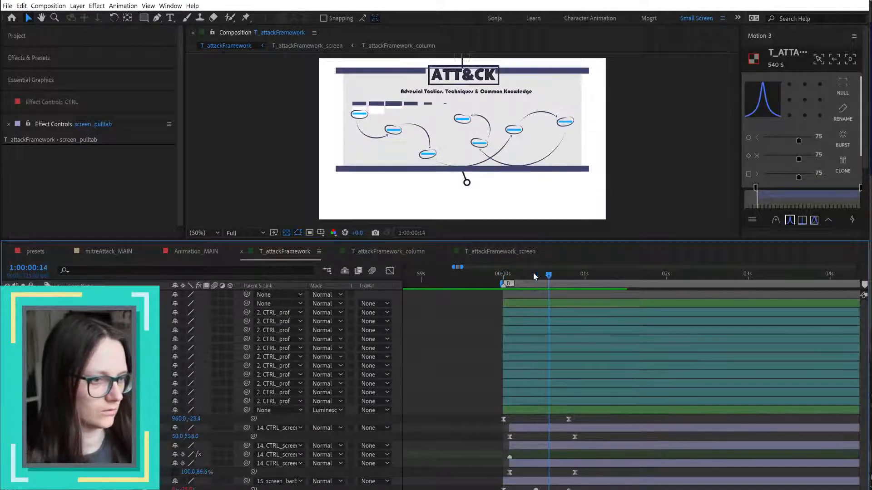
drag(569, 489, 553, 489)
click(475, 395)
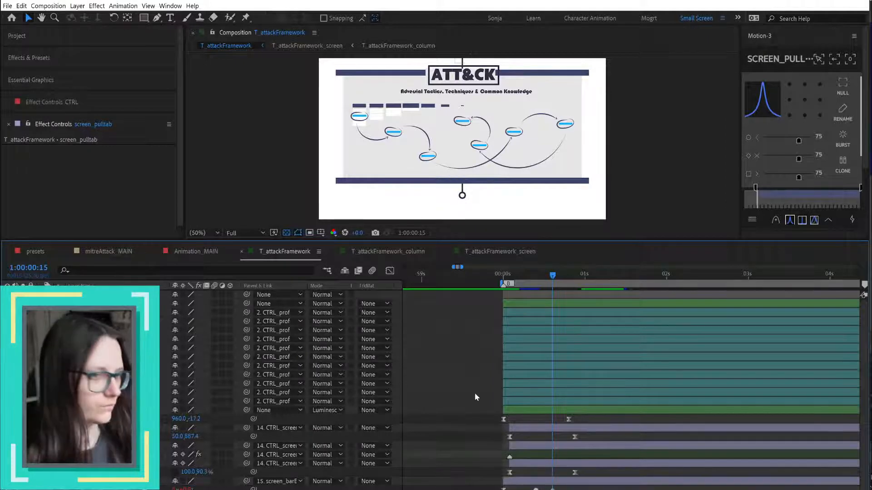
key(space)
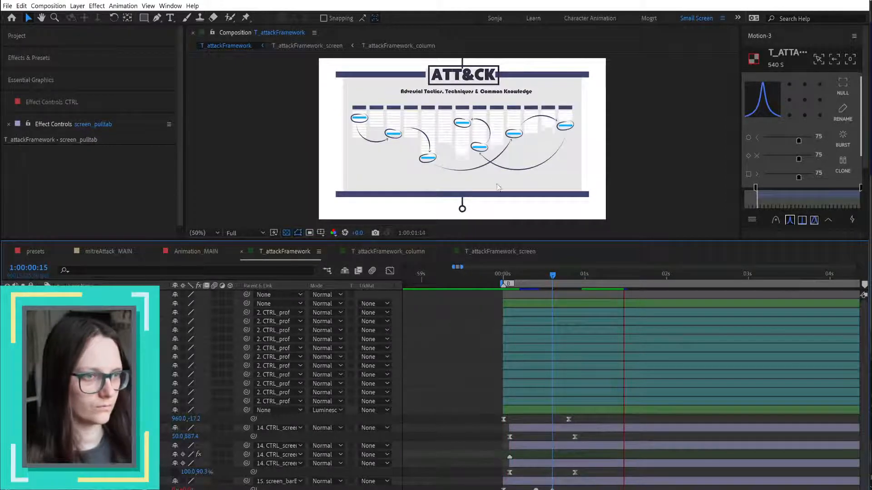
- Set the work area to end at 1:00:02:08 for an enlarged preview of the animation, and save the project
drag(615, 274, 694, 282)
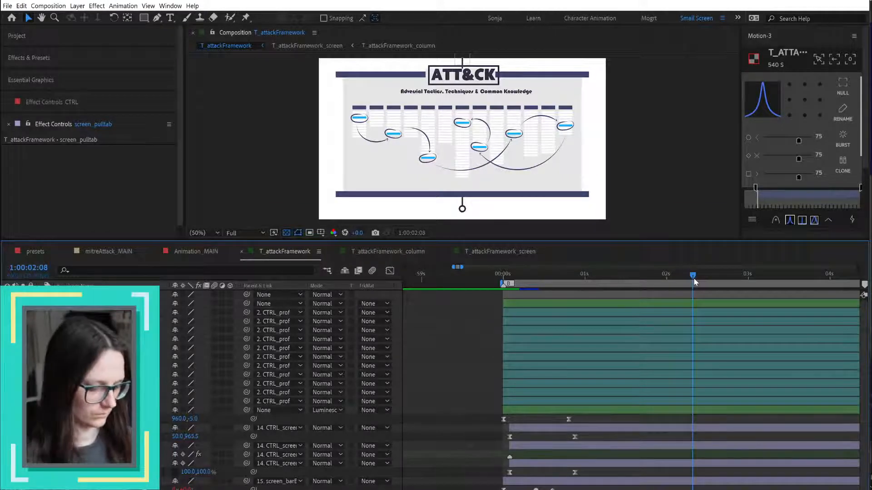
key(grave)
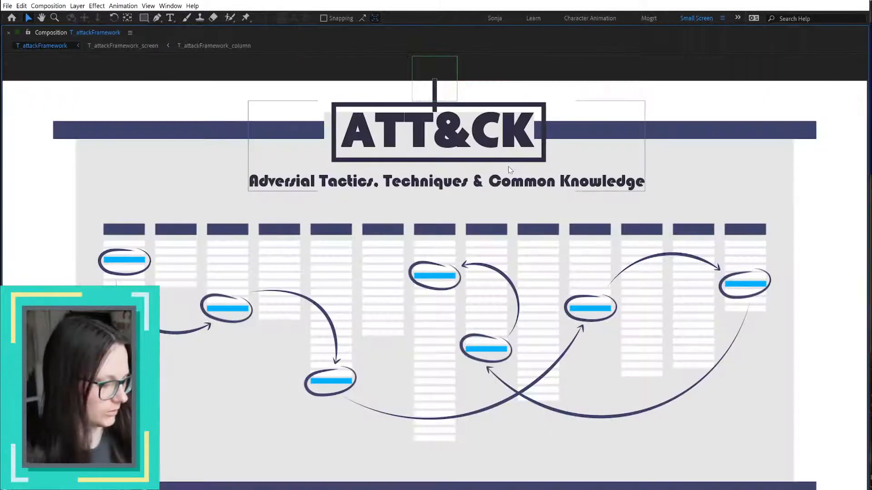
key(space)
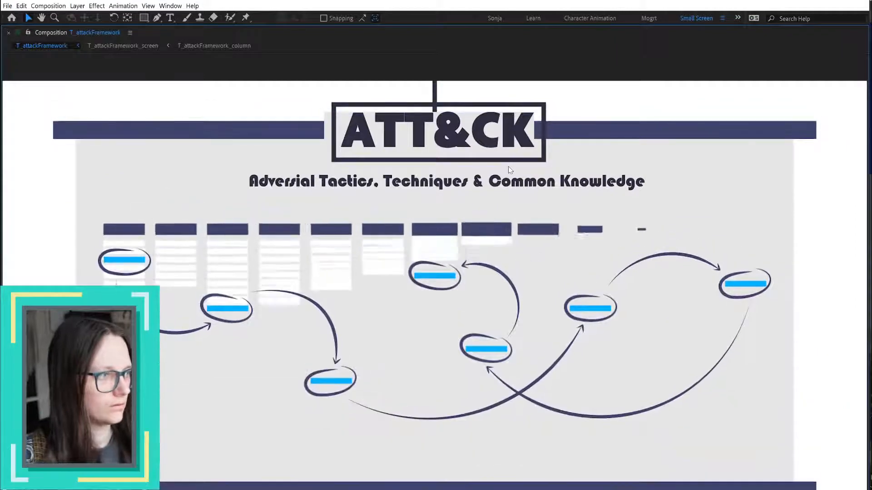
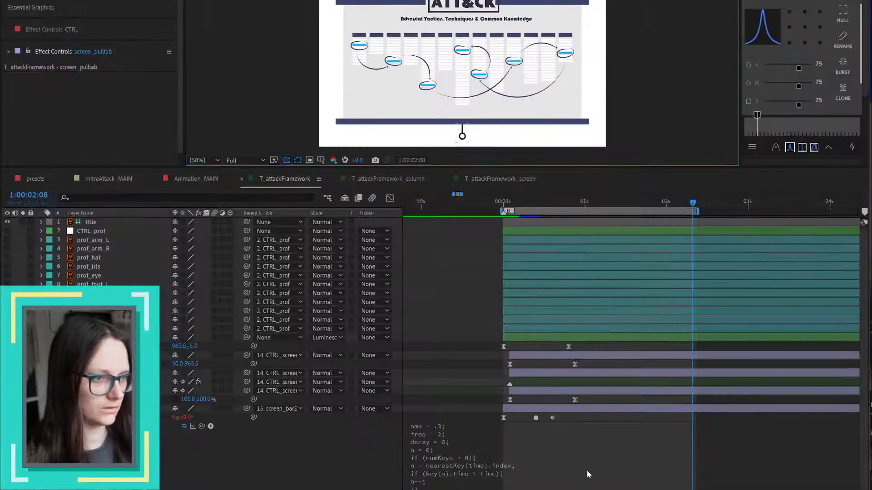
click(441, 356)
key(ctrl+s)
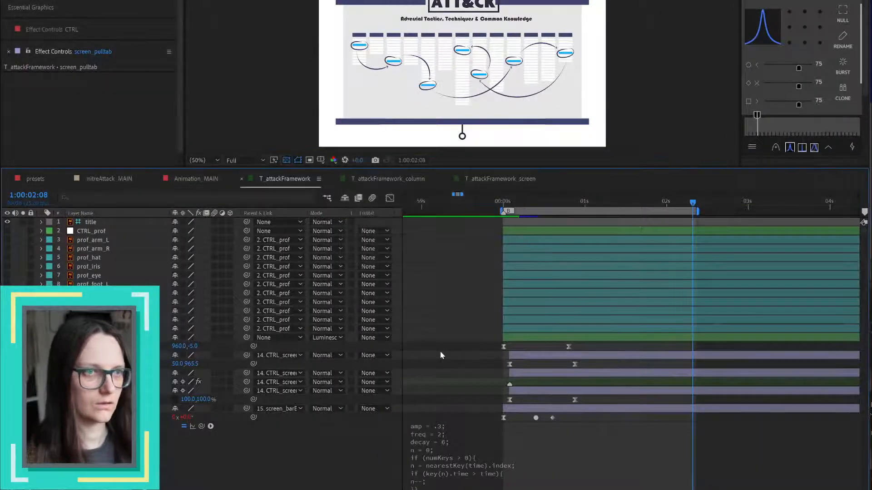
- In T_attackFramework_column, stagger the layers from column_03 onward by 2 frames each in descending order with Dojo Shifter, using their in-points
click(377, 180)
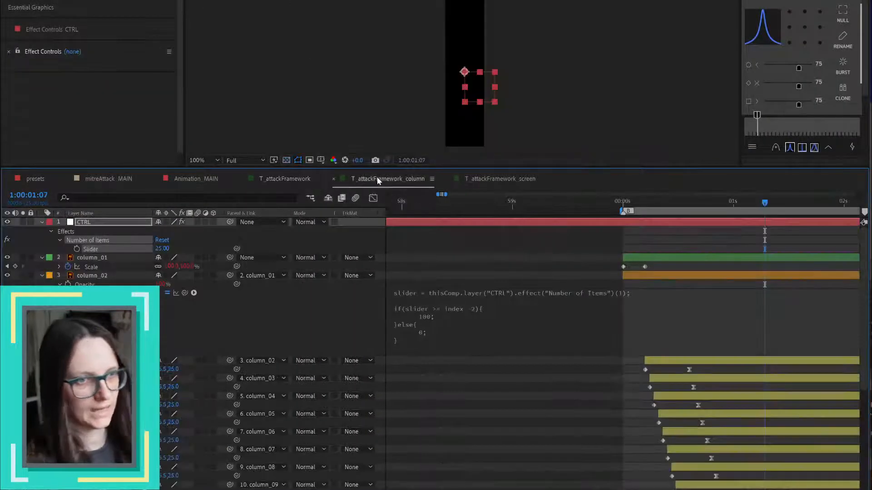
click(642, 202)
click(673, 362)
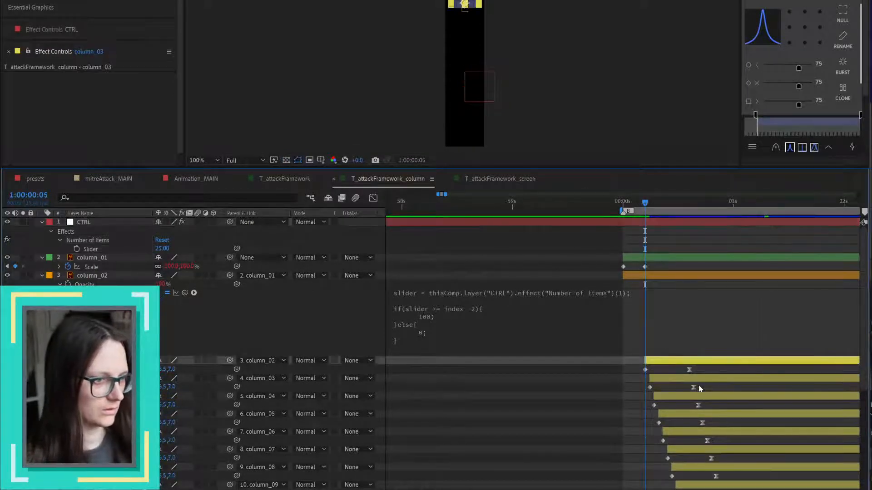
scroll(698, 385, down, 5)
scroll(699, 385, down, 4)
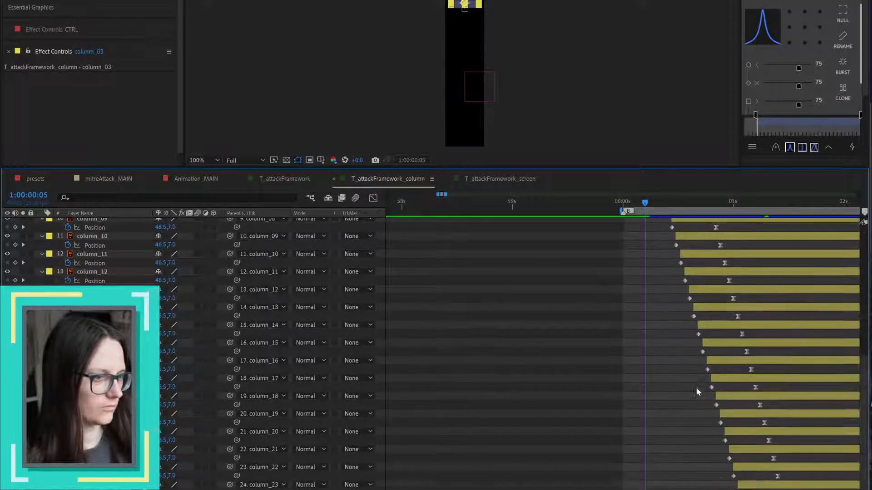
key(ctrl+a)
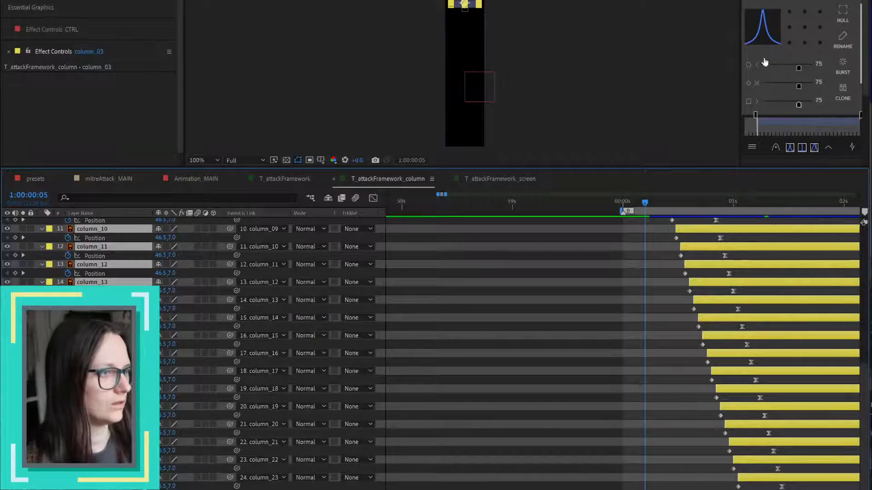
click(778, 73)
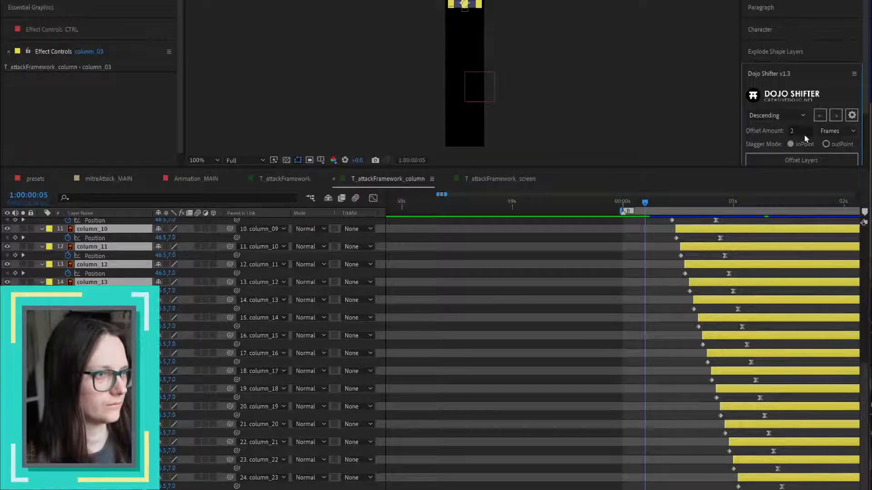
click(801, 160)
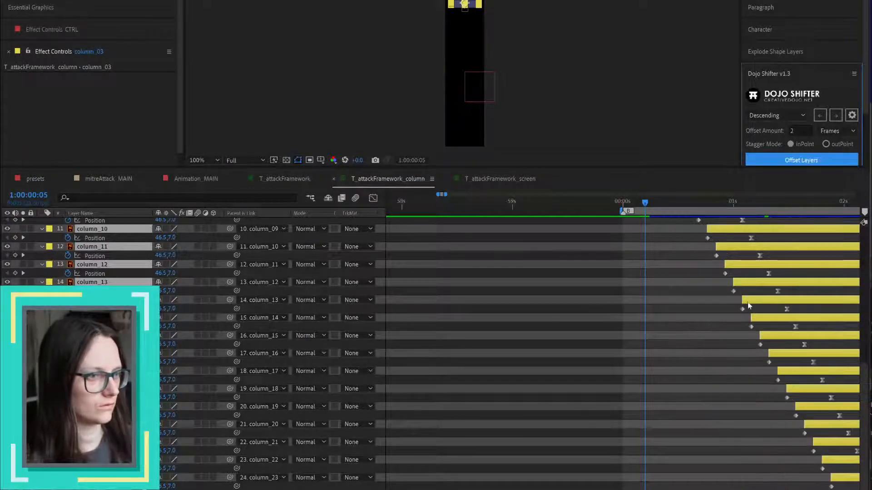
scroll(725, 282, up, 10)
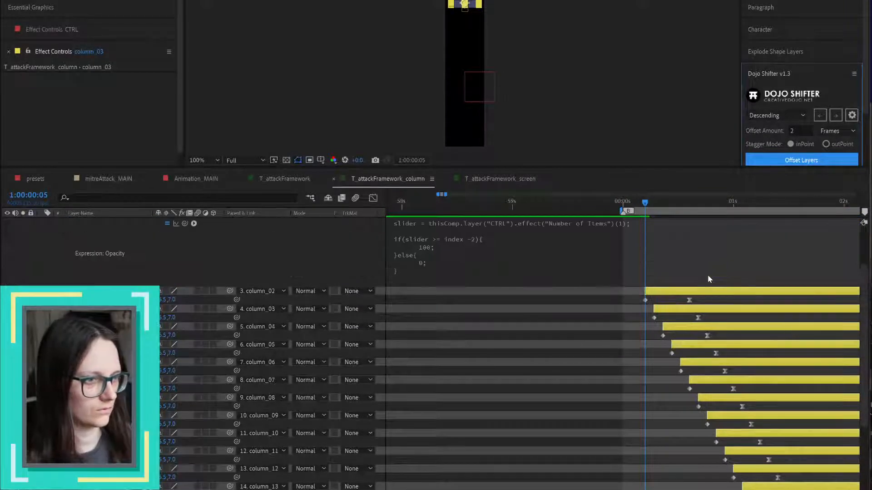
- Make column_02 start at 1:00:00:05, then stagger the layers below it by 2 frames each in descending order with Dojo Shifter
scroll(708, 275, up, 1)
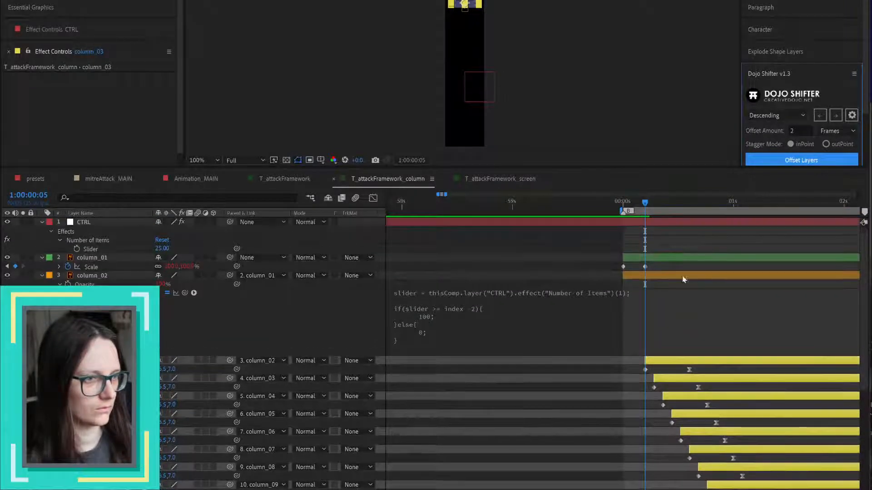
click(82, 276)
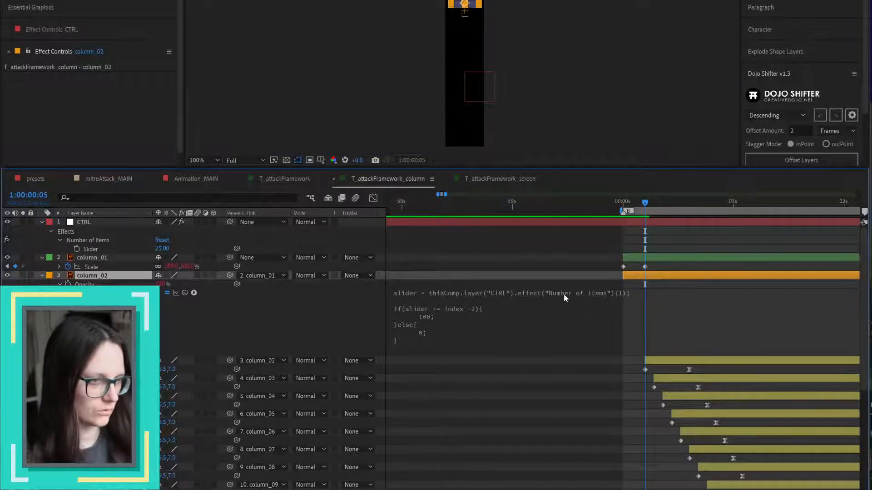
key(p)
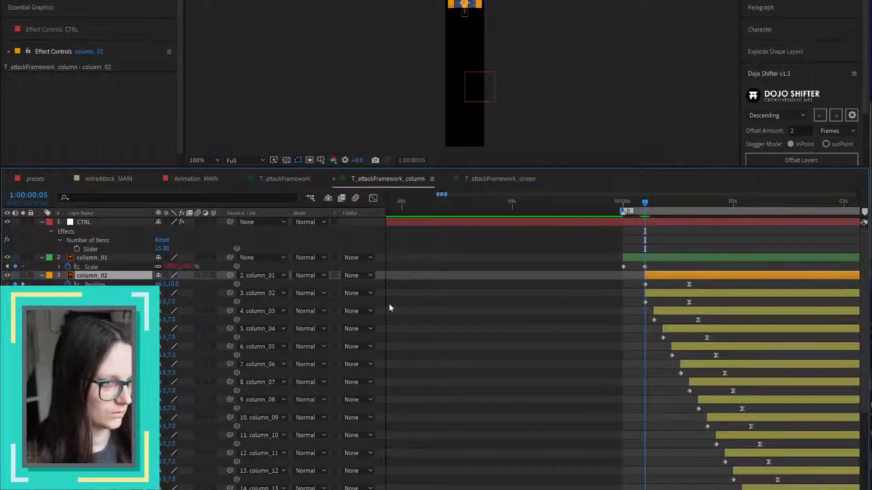
scroll(500, 354, down, 10)
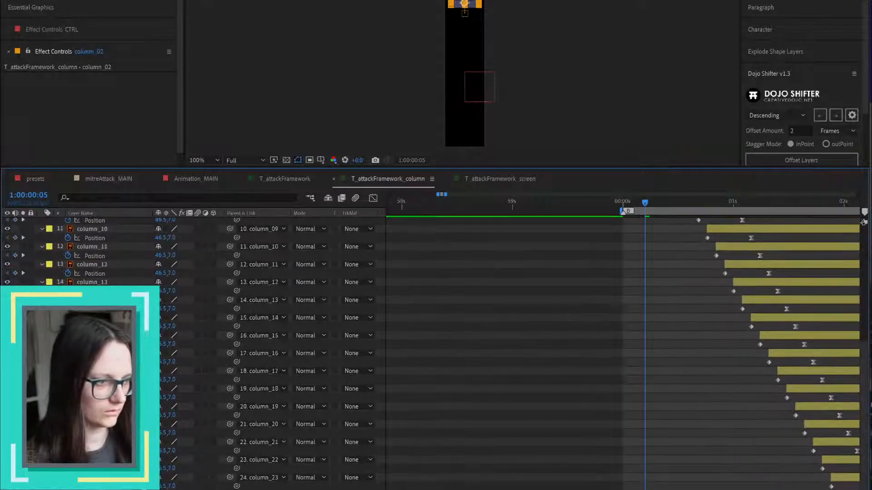
key(ctrl+a)
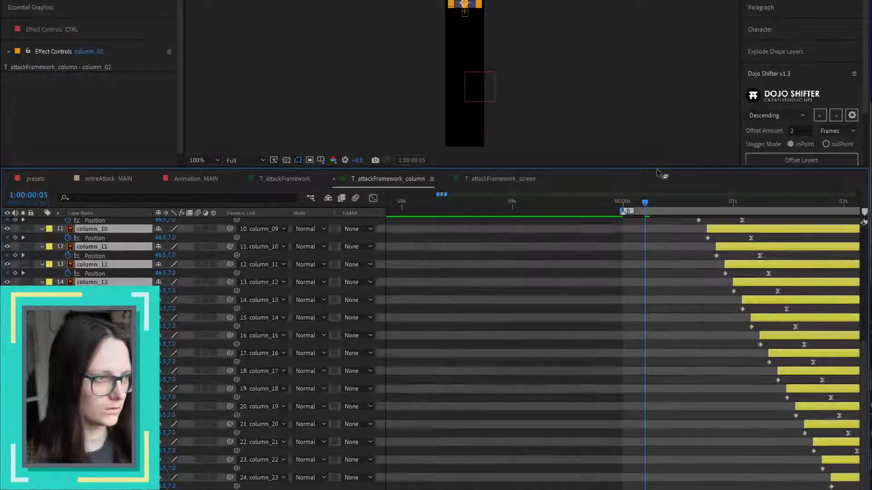
click(801, 160)
scroll(695, 343, up, 10)
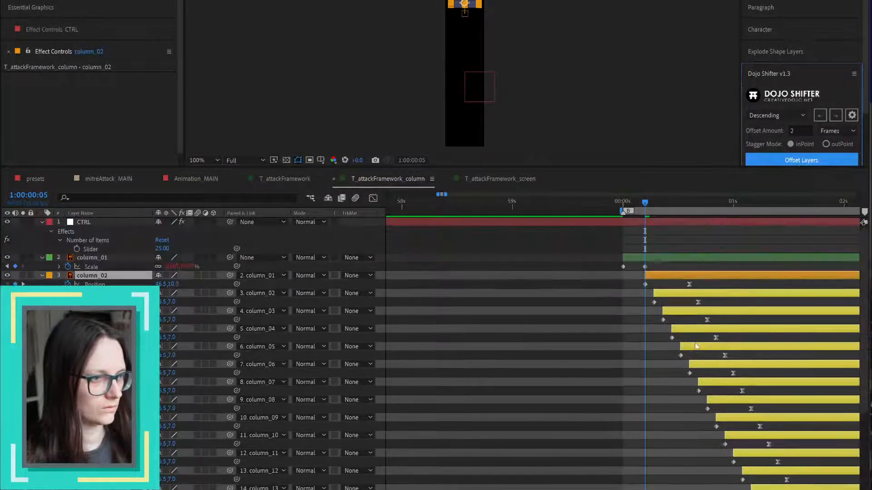
click(548, 373)
- Play an enlarged preview of T_attackFramework to check the staggered column items
click(299, 183)
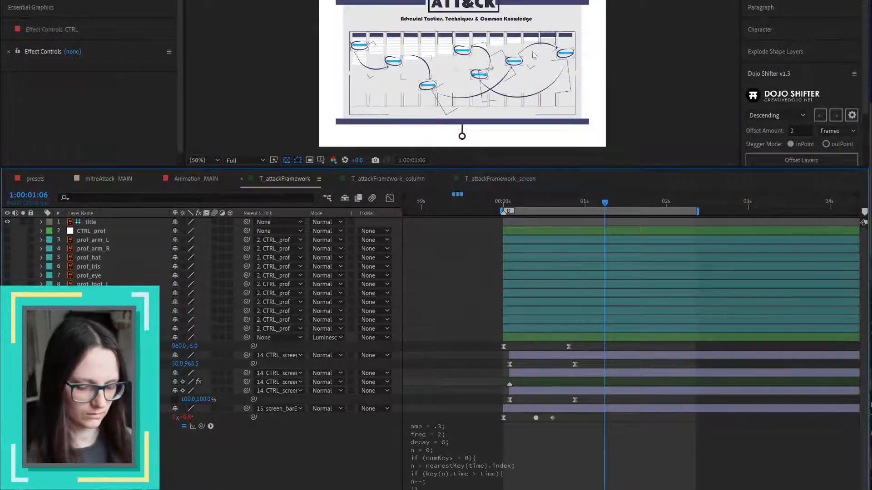
key(grave)
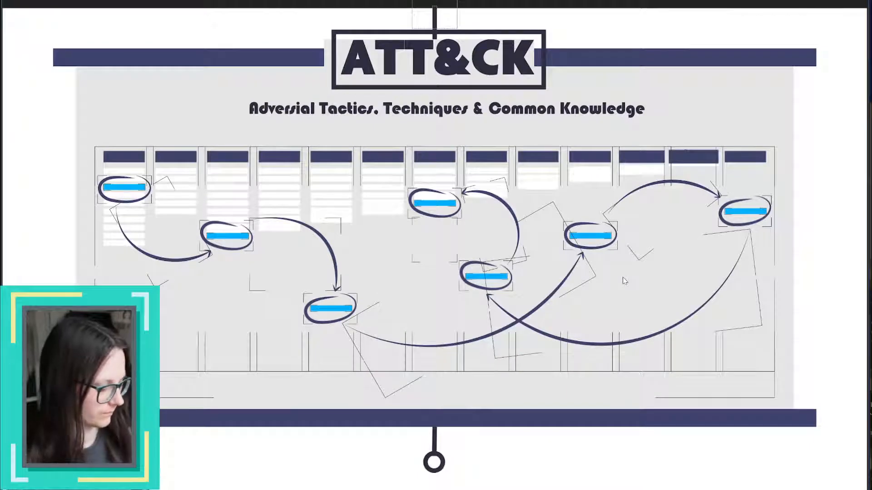
key(space)
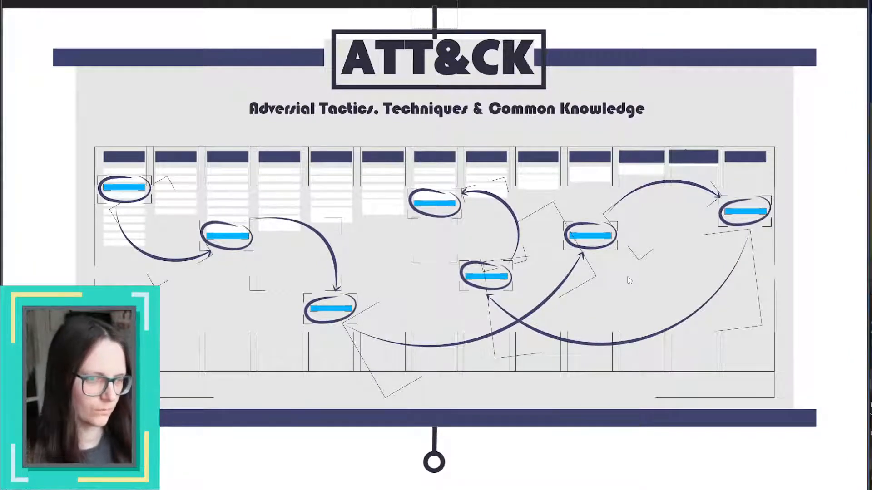
key(grave)
- In T_attackFramework_column, ease the position keyframes of all layers from column_02 onward with an influence of 75
click(386, 179)
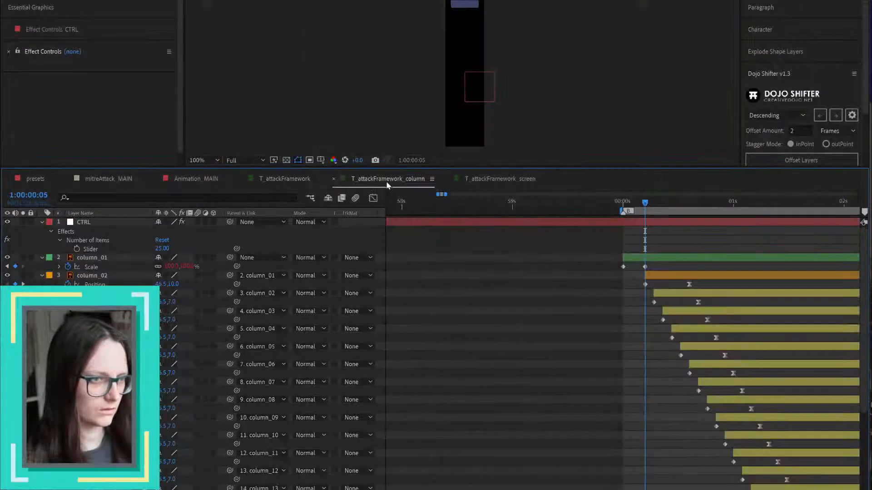
right_click(689, 284)
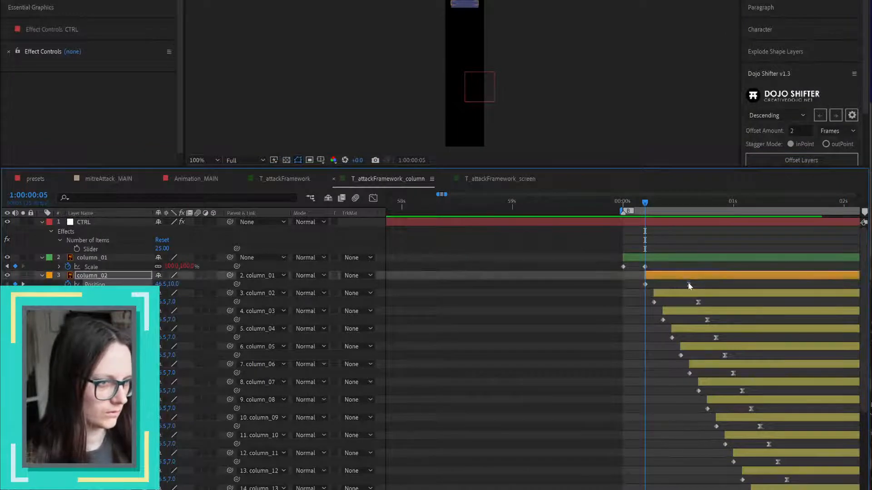
click(731, 380)
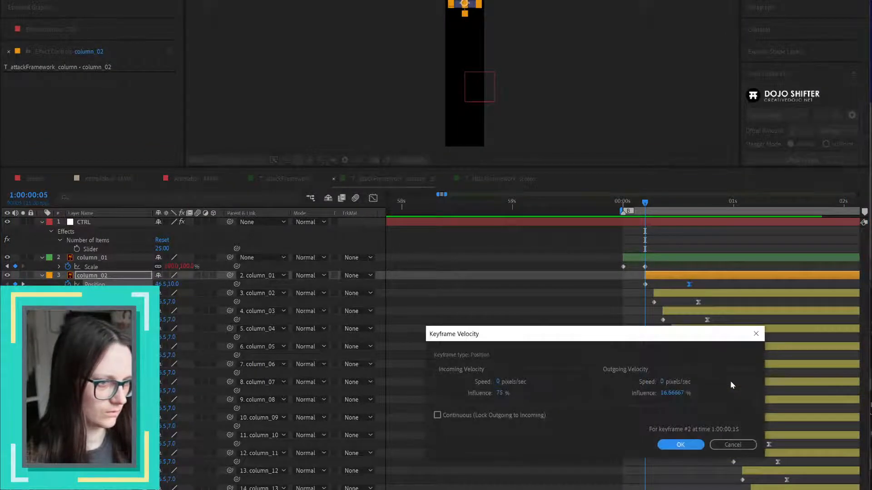
click(737, 443)
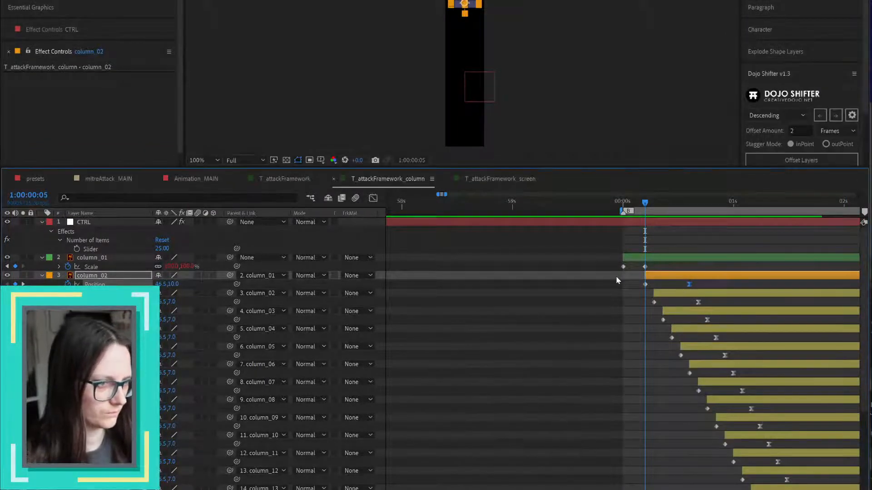
drag(628, 282, 791, 489)
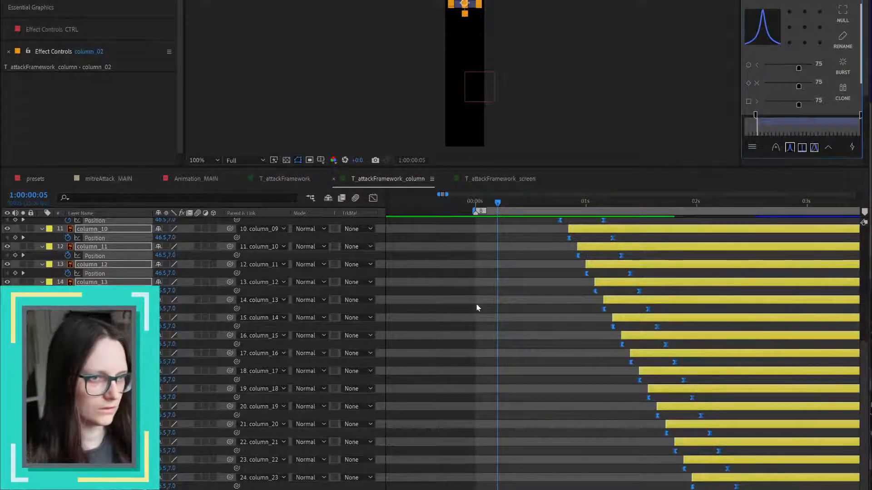
- Replay T_attackFramework in an enlarged preview to review the eased motion of the column items
click(286, 179)
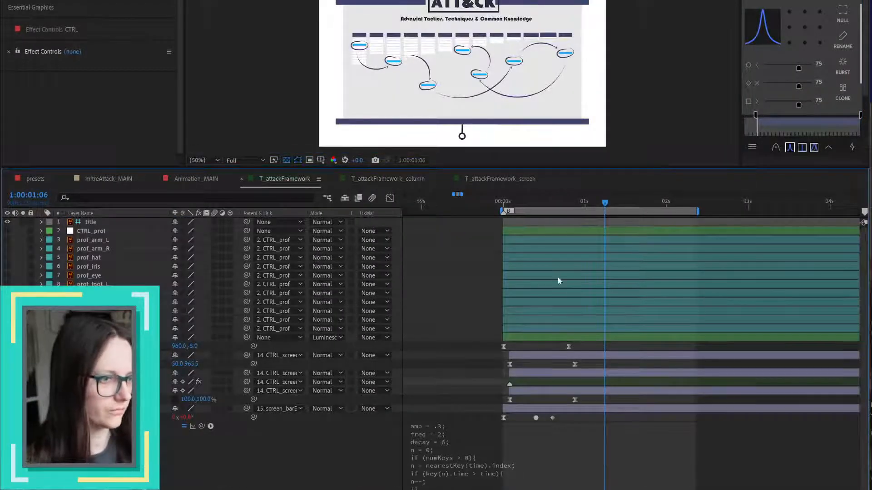
key(grave)
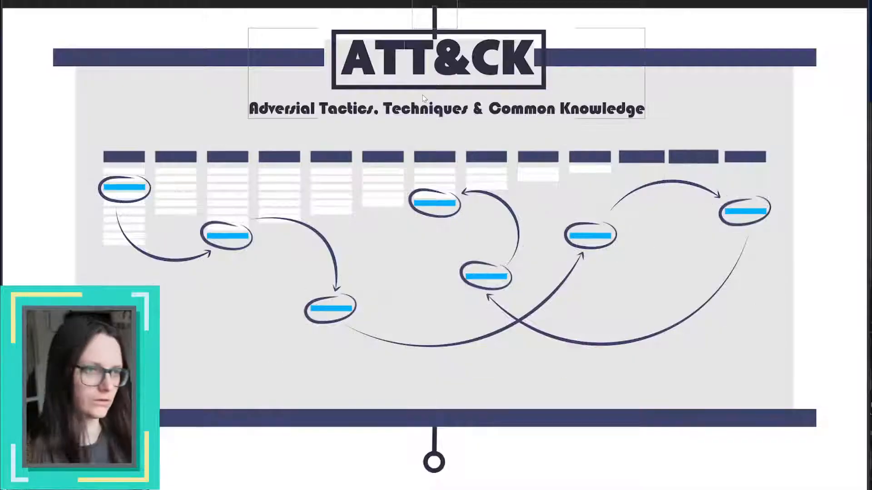
key(space)
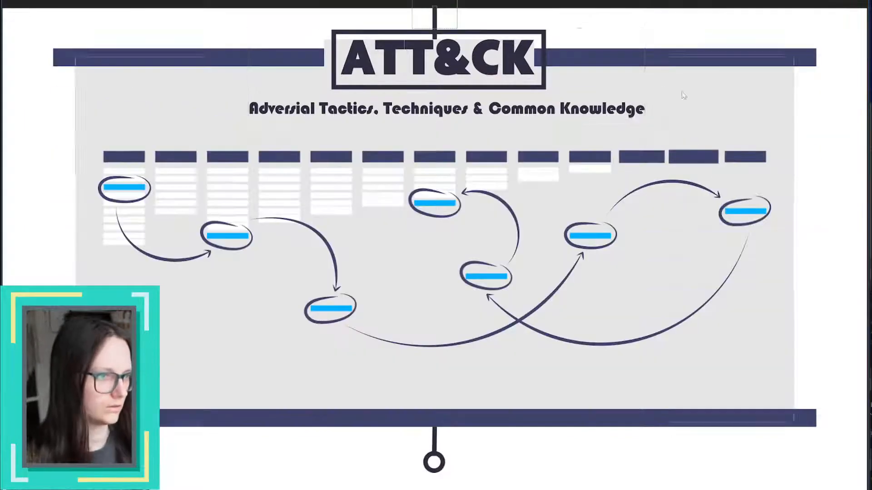
key(space)
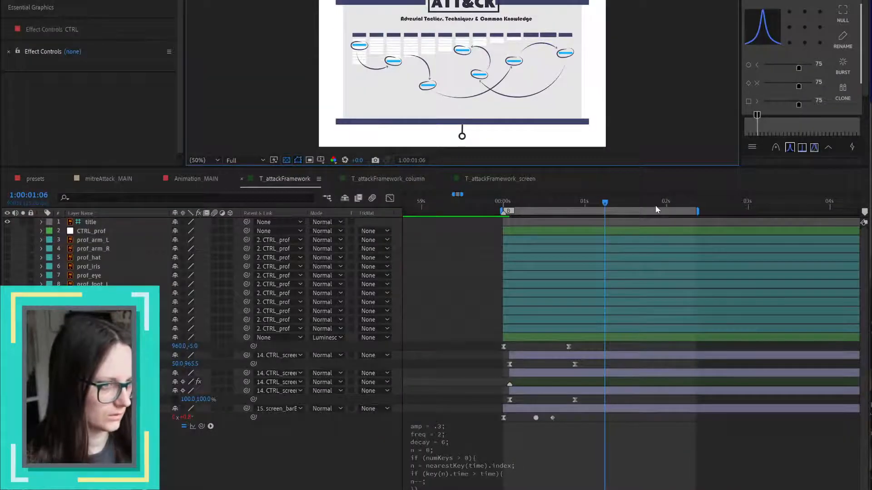
- Add a composition marker commented "N" at 1:00:02:13 in T_attackFramework_column, where the item animation ends
double_click(719, 382)
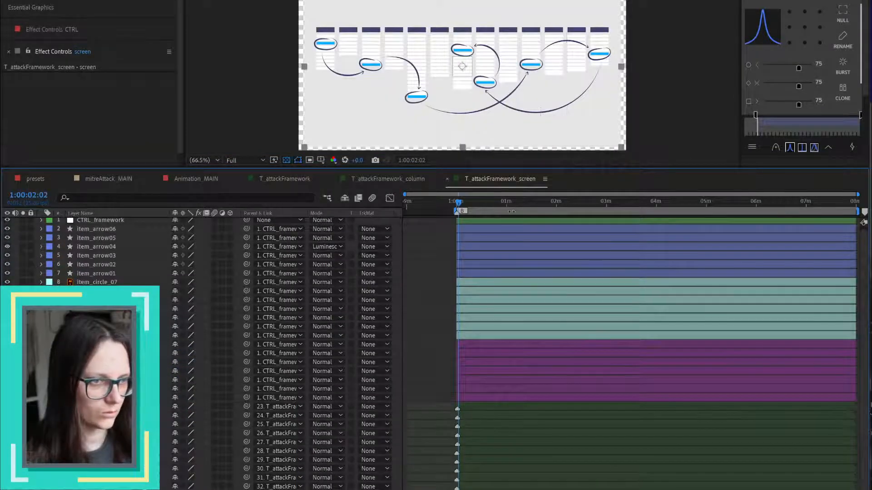
click(380, 178)
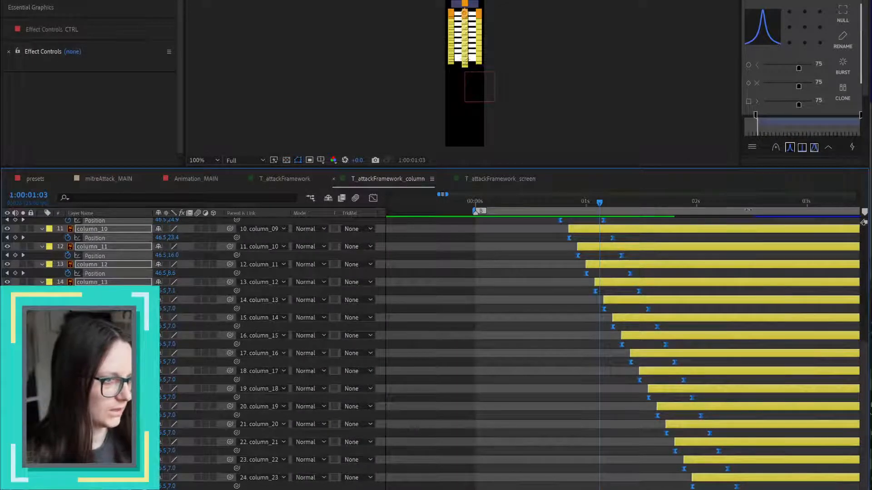
drag(736, 206, 751, 205)
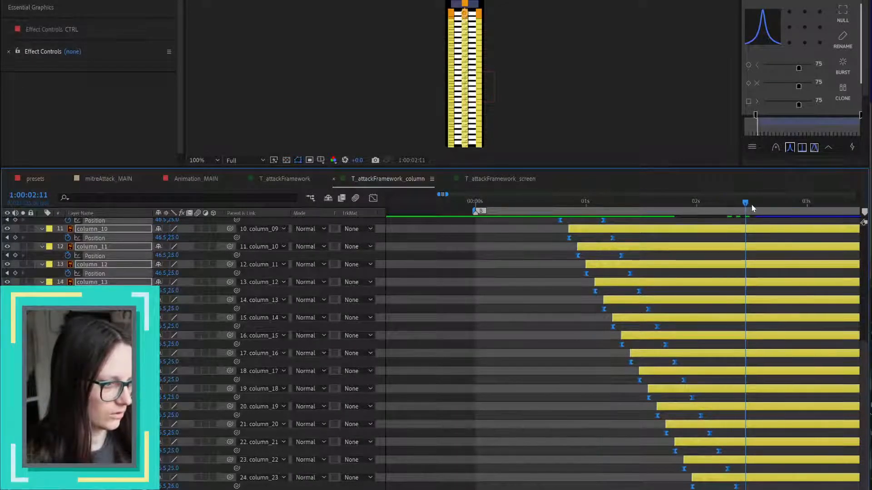
click(494, 314)
key(alt+KP_Multiply)
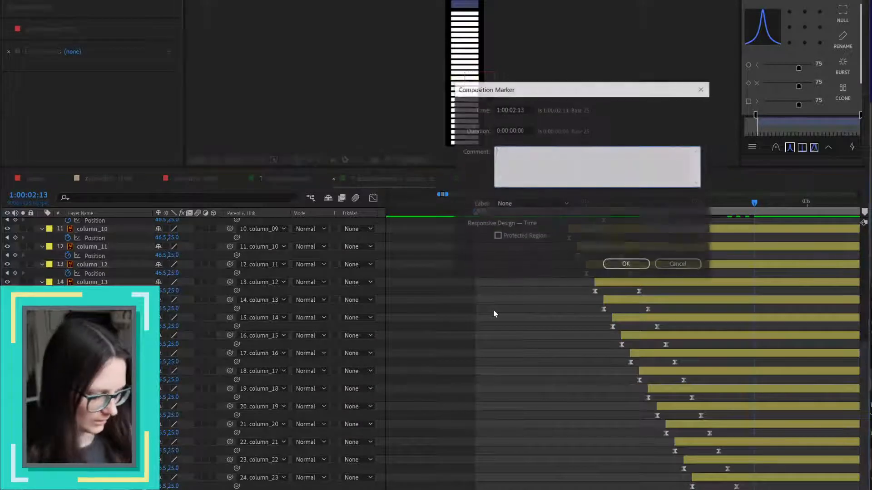
text(E)
key(Return)
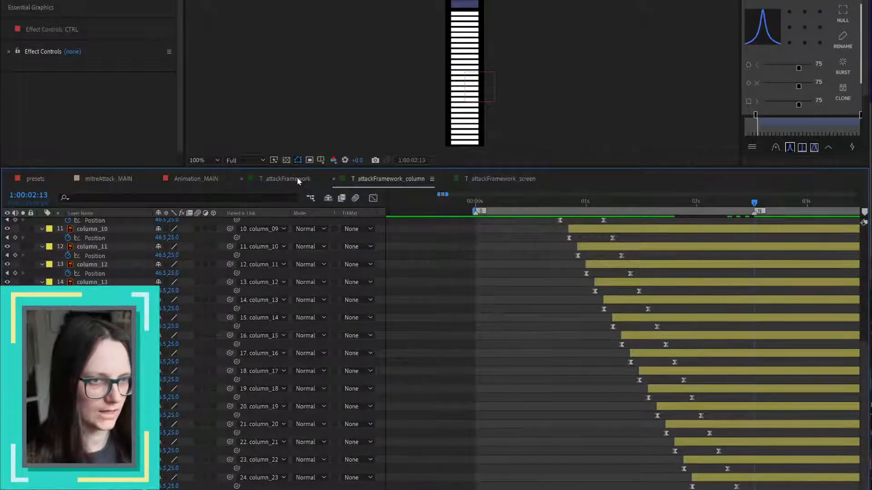
- In T_attackFramework, update the T_attackFramework_screen layer's markers from its source composition
click(298, 180)
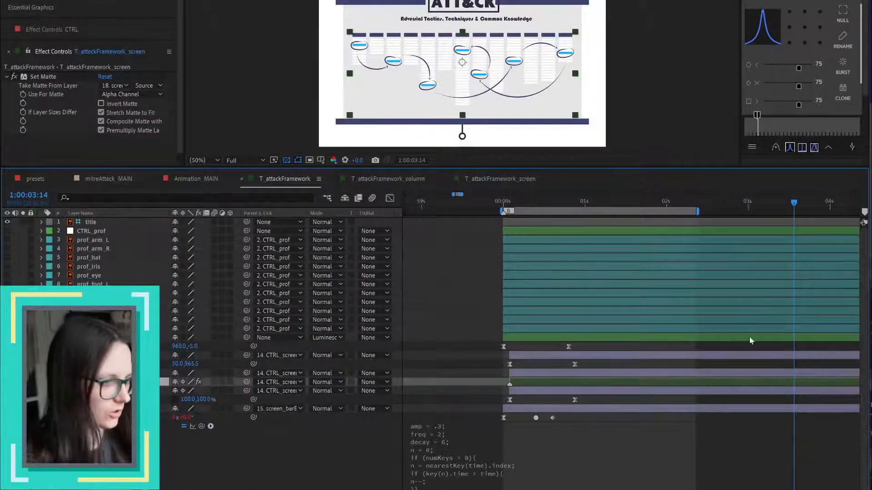
key(alt+KP_Multiply)
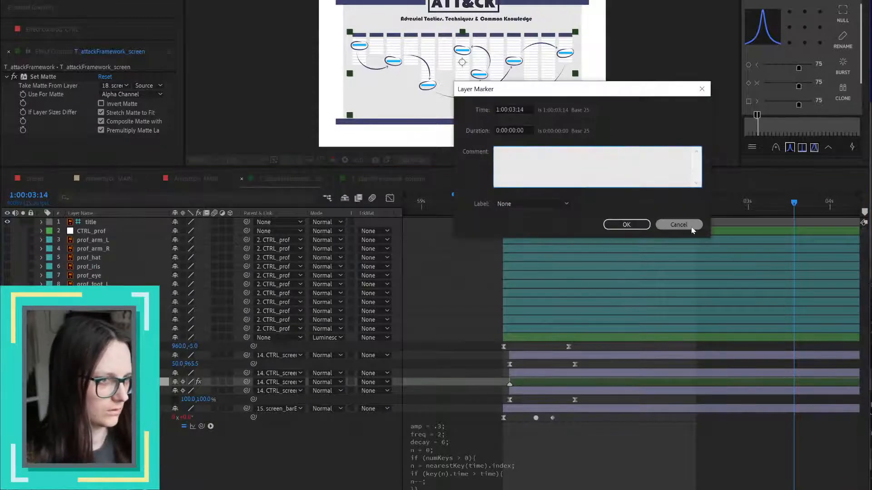
click(692, 228)
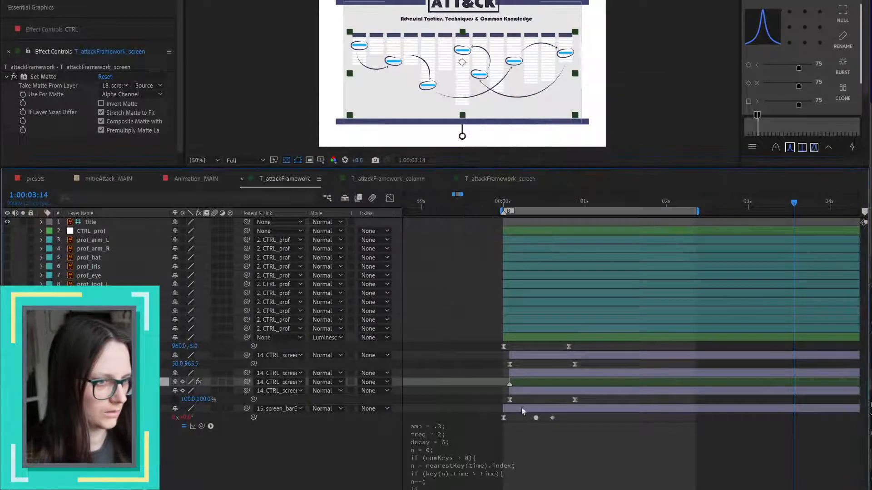
right_click(510, 386)
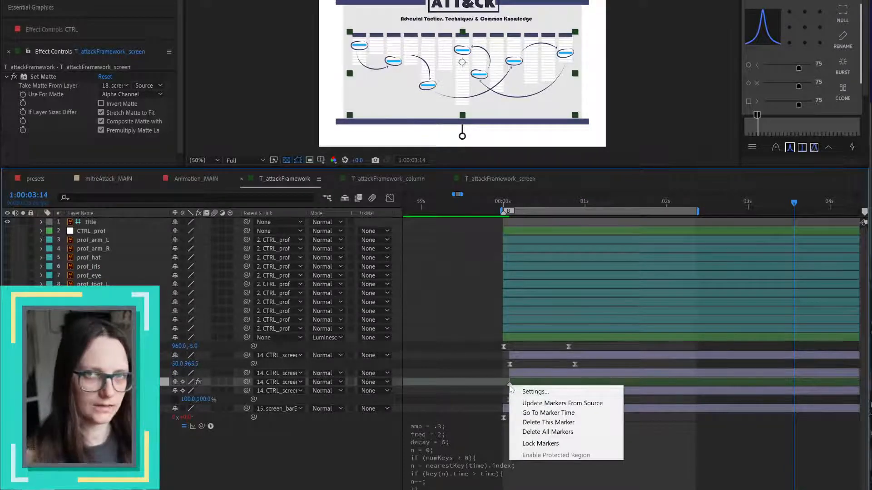
click(549, 404)
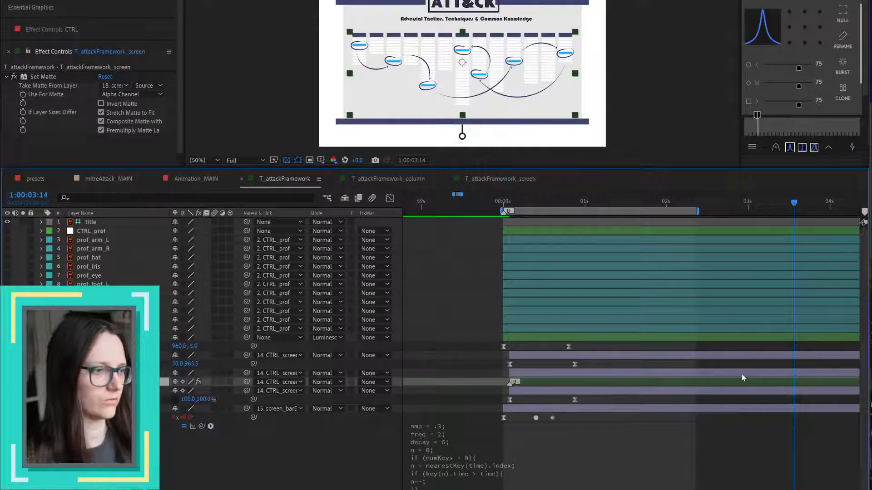
scroll(783, 380, down, 2)
drag(832, 378, 557, 385)
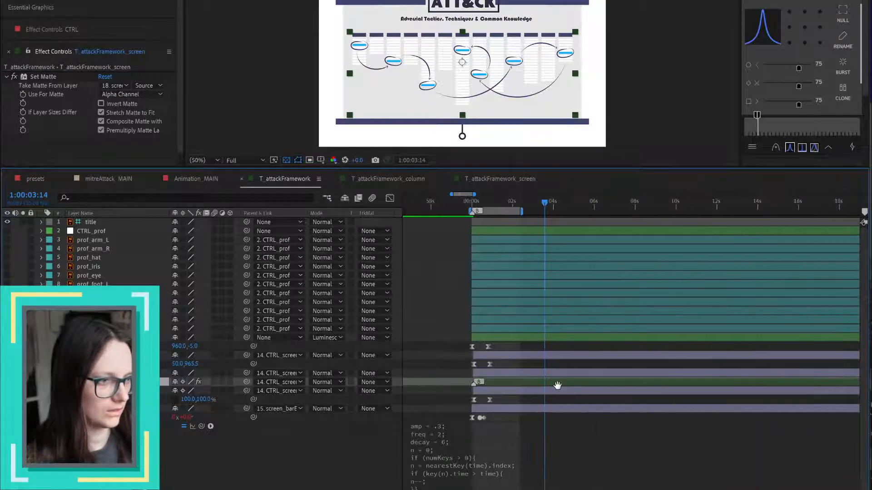
scroll(618, 383, down, 4)
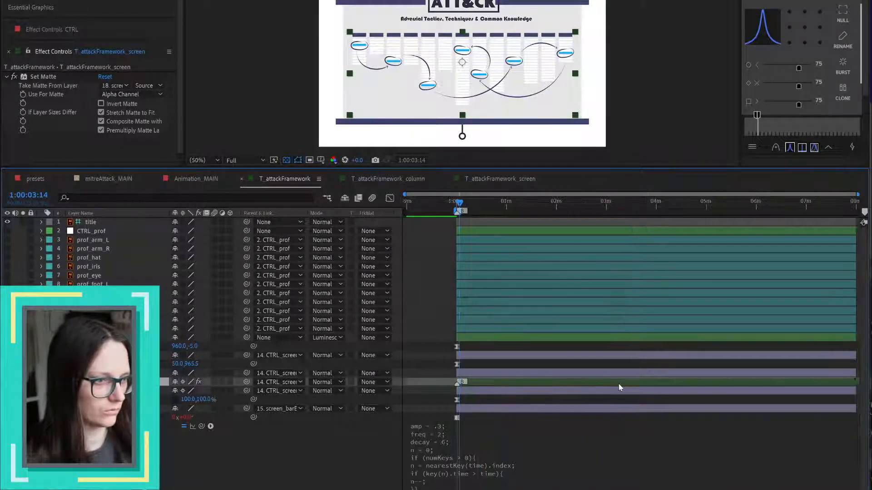
- In T_attackFramework_screen, update the markers of all T_attackFramework_column layers from their source composition
double_click(545, 384)
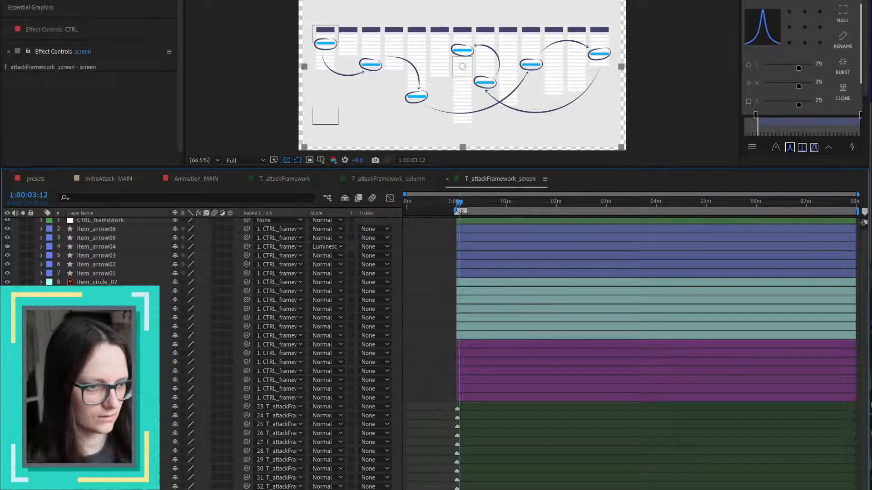
drag(470, 477, 467, 409)
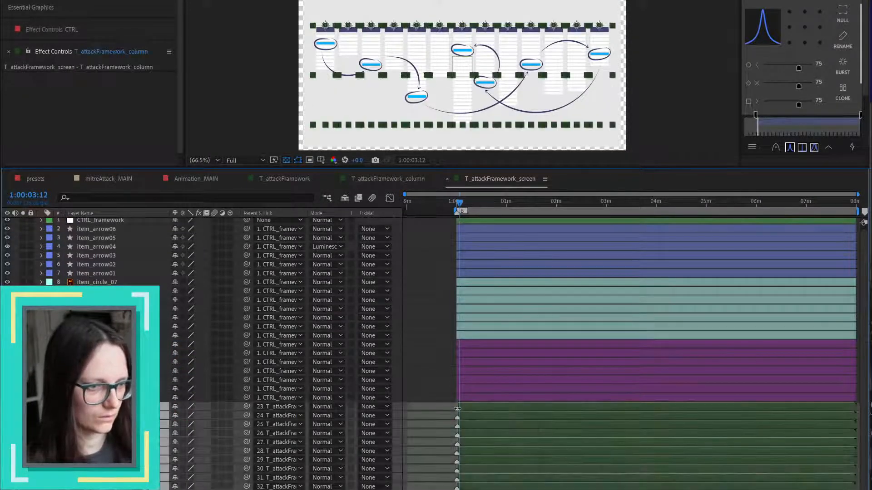
right_click(458, 410)
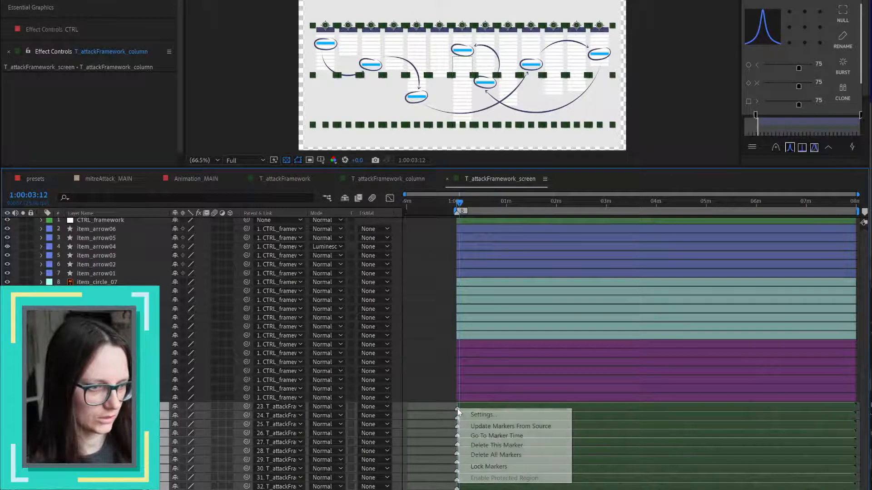
click(508, 426)
scroll(450, 394, up, 10)
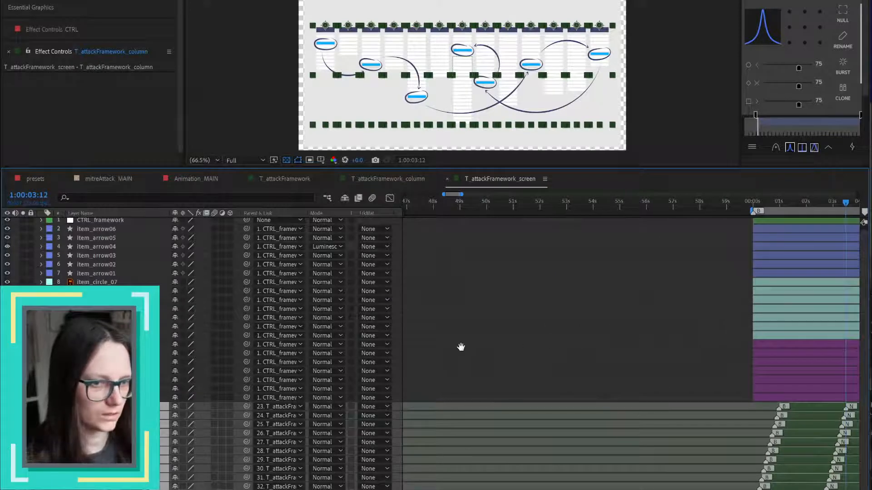
scroll(450, 348, right, 5)
click(424, 366)
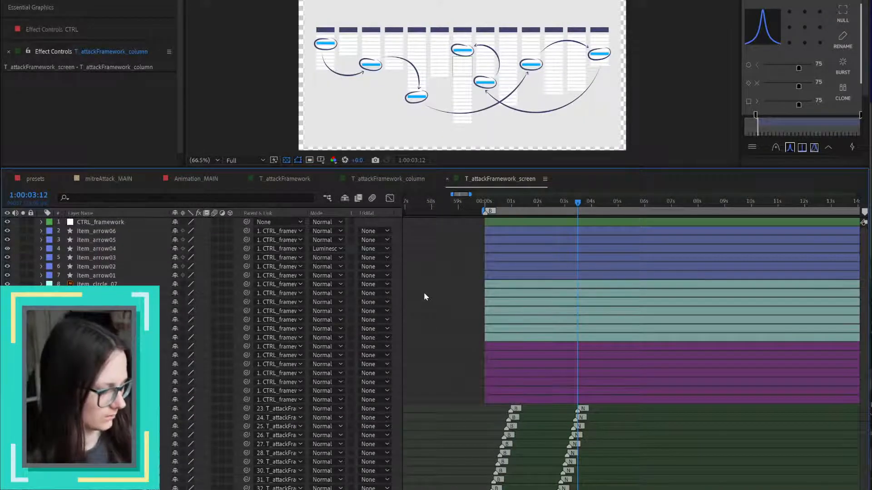
- Add a composition marker commented "Column N" at 1:00:03:12 in T_attackFramework_screen and update that layer's markers in T_attackFramework
key(alt+KP_Multiply)
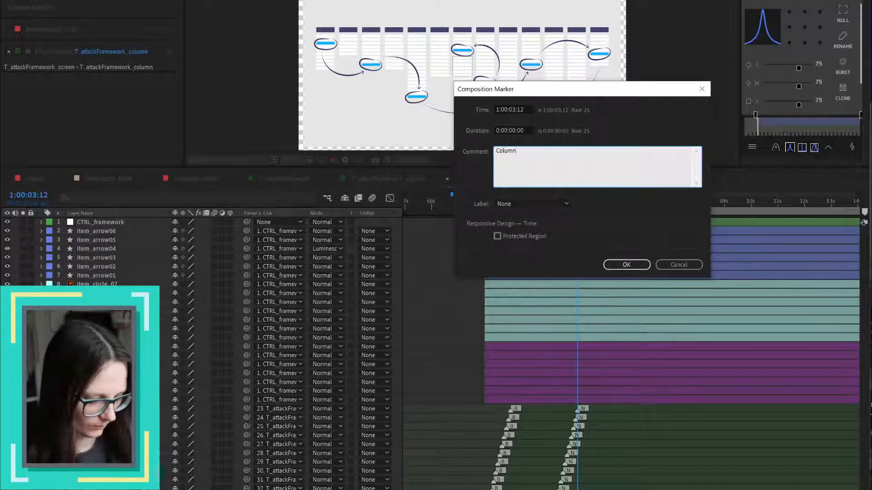
key(Return)
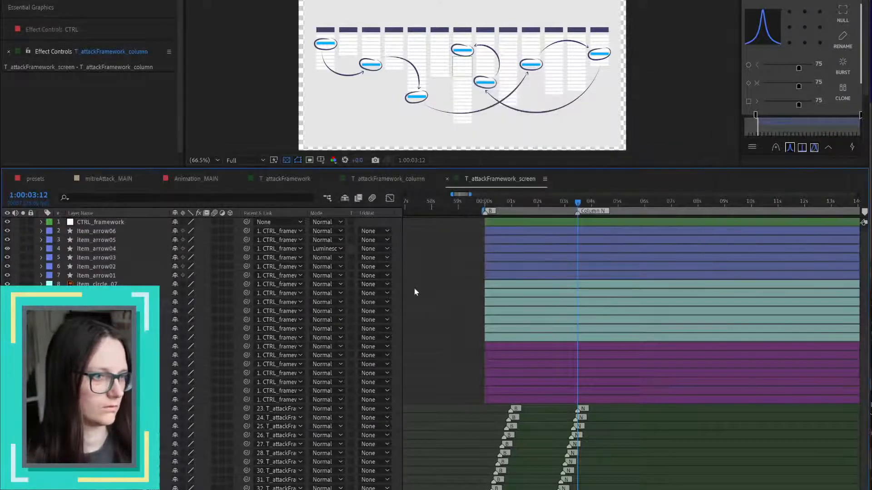
click(305, 178)
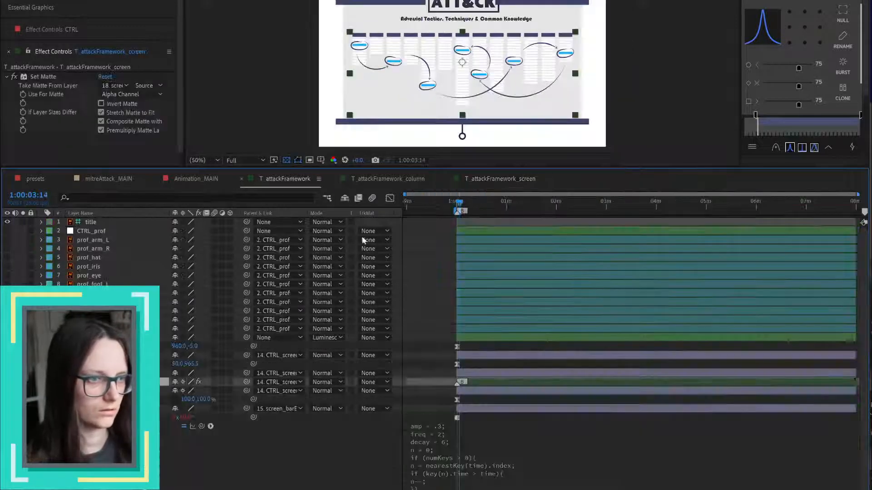
right_click(456, 385)
click(503, 402)
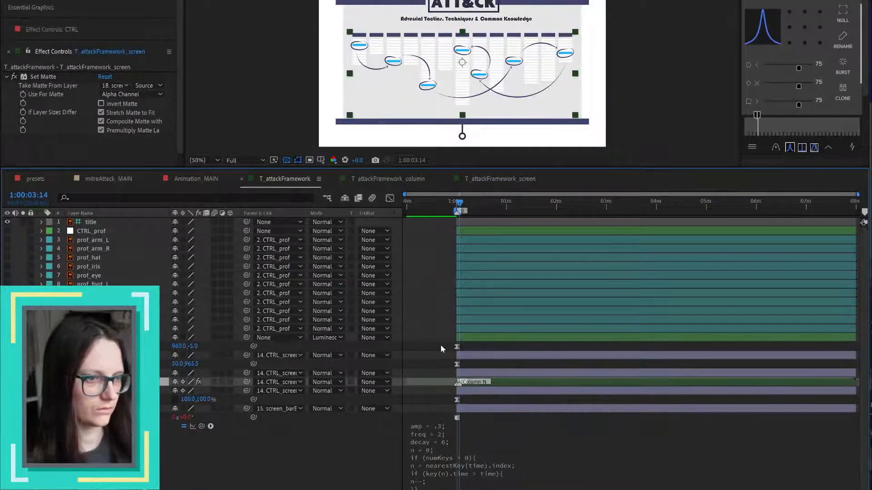
- Play T_attackFramework in an enlarged preview to review the screen and column animation up to the "Column N" marker
scroll(441, 338, up, 2)
scroll(440, 338, up, 1)
scroll(675, 336, up, 2)
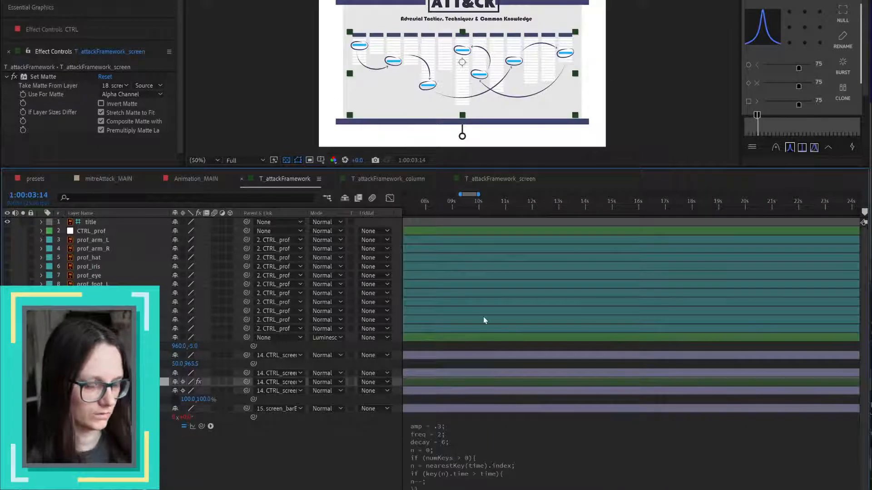
drag(473, 295, 759, 294)
click(456, 268)
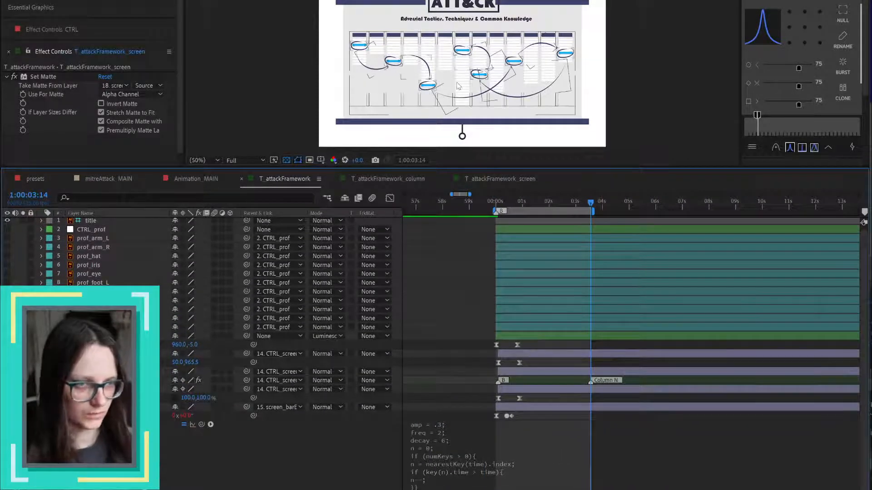
key(grave)
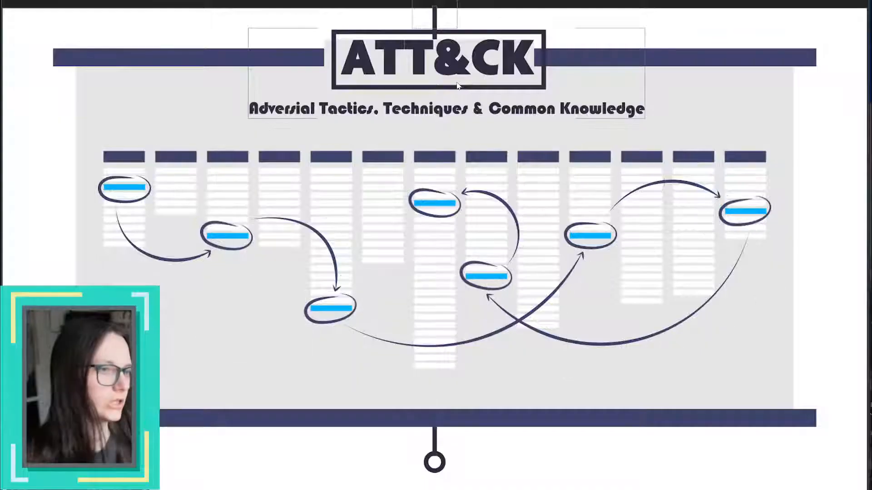
key(space)
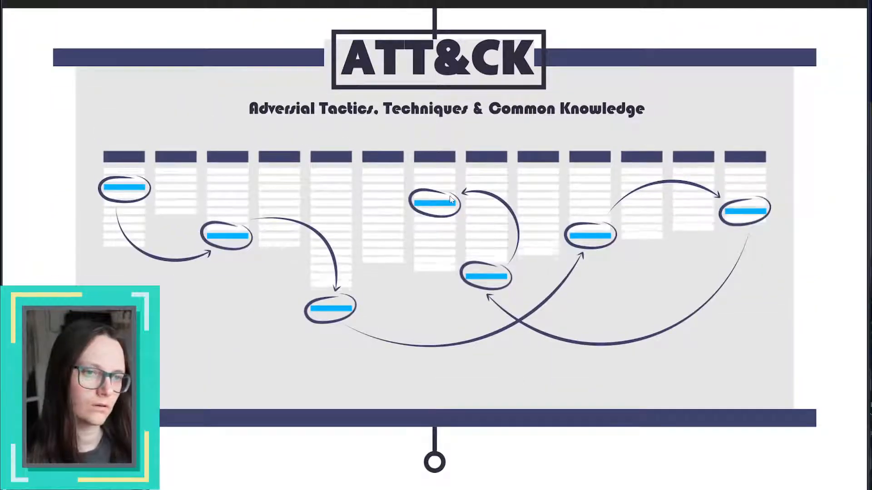
key(space)
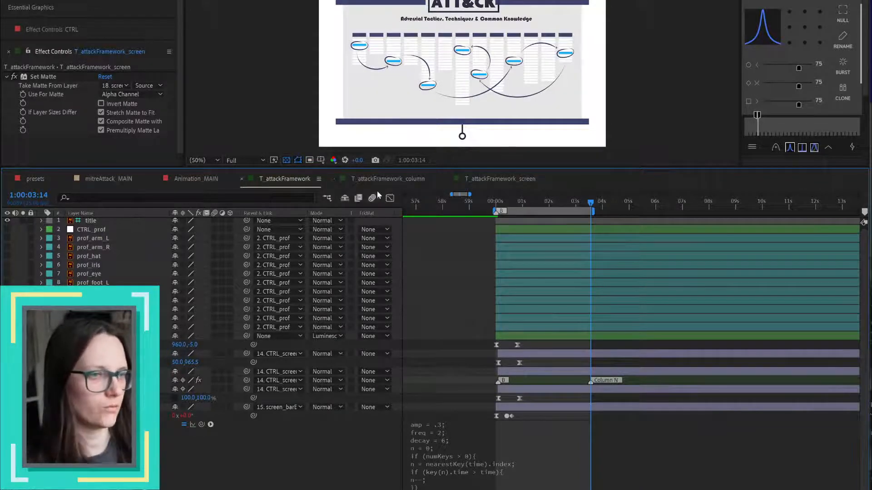
- Examine the column item animation around 1:00:01:04 in T_attackFramework_column and return to T_attackFramework
click(390, 180)
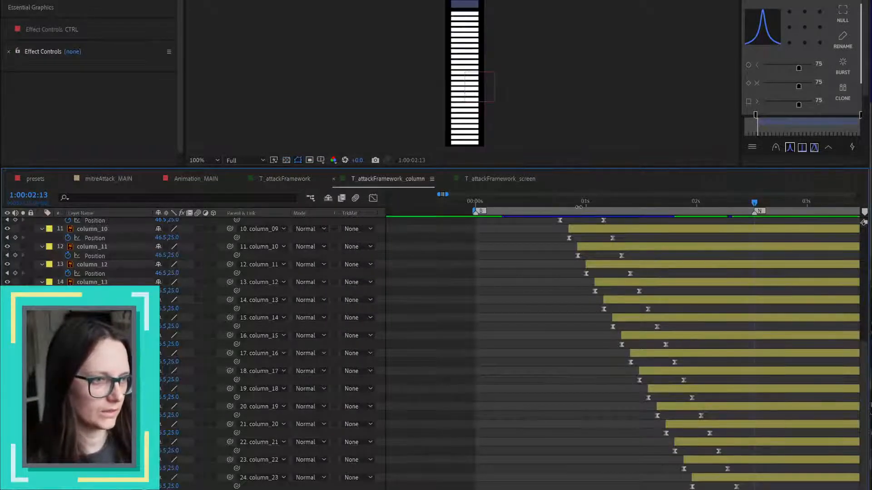
drag(571, 207, 561, 207)
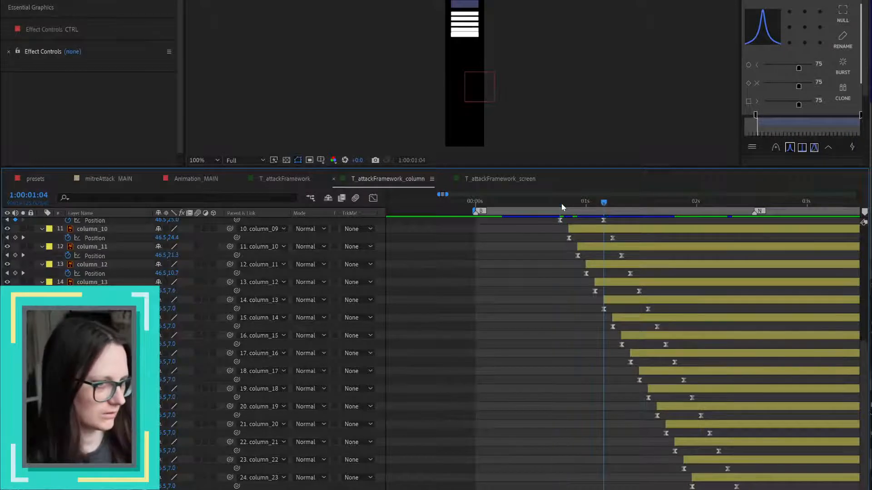
key(k)
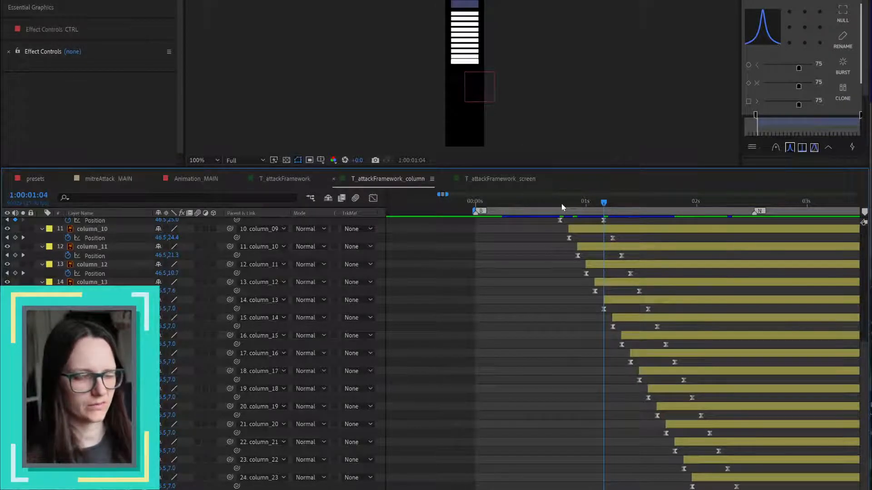
click(292, 181)
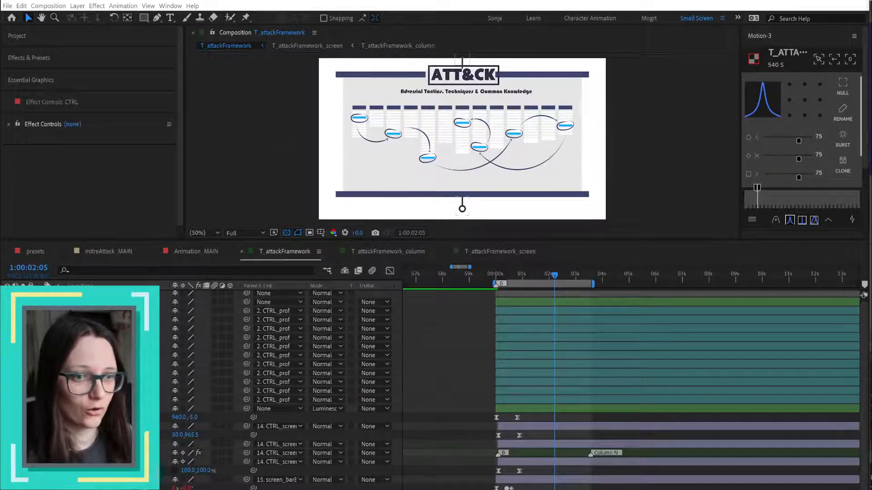
- Switch to the storyboard PDF in Acrobat and show its page thumbnails to consult the storyboard
click(41, 480)
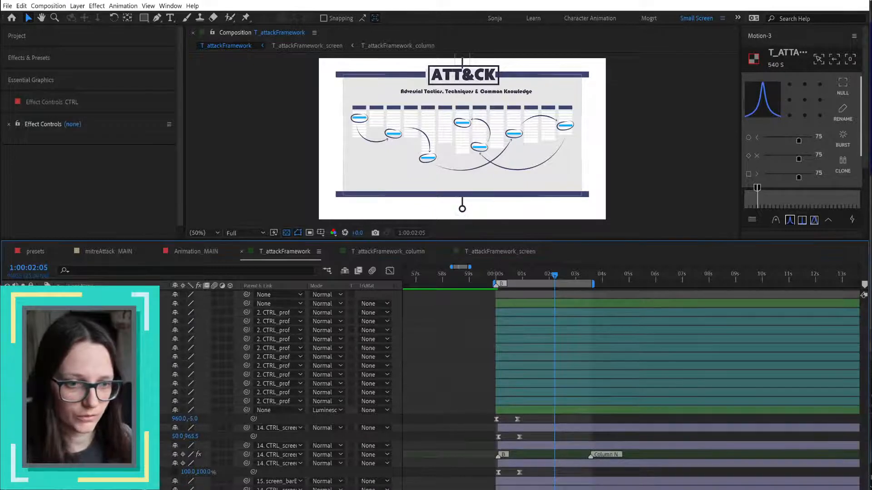
key(alt+Tab)
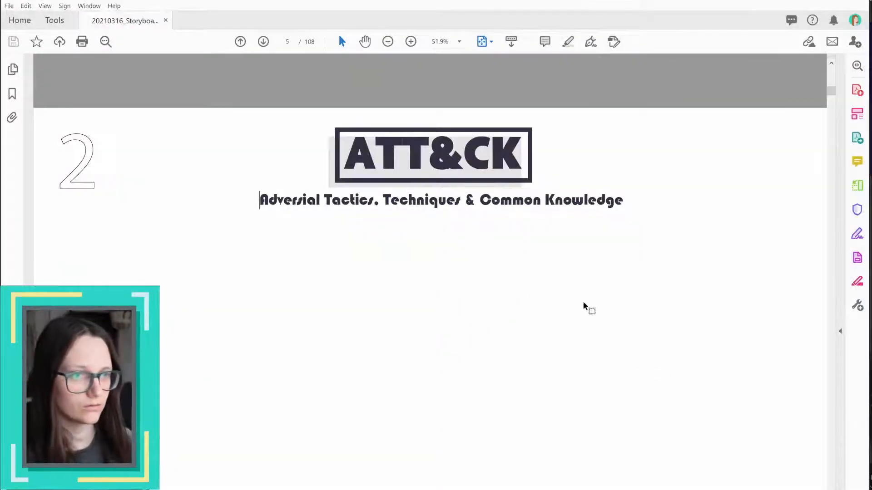
click(13, 69)
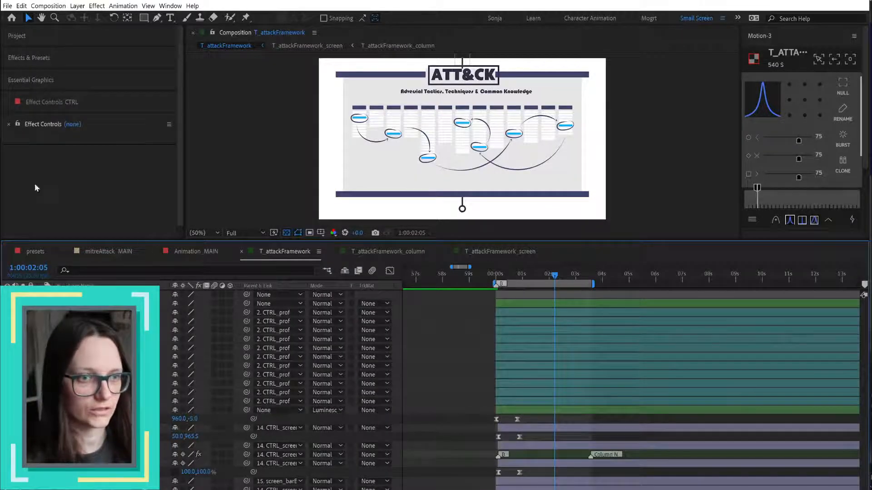
- Back in After Effects, create a composition named 020_attackFramework in the pre_comps folder
click(27, 34)
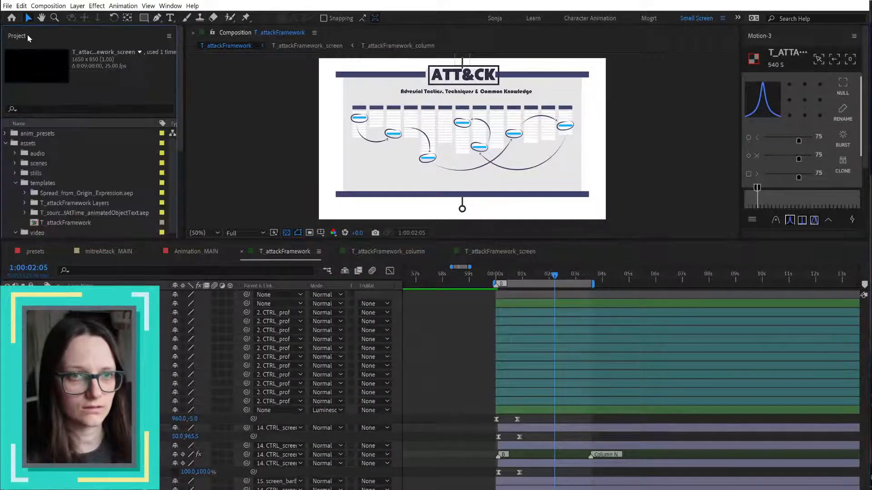
scroll(79, 175, down, 1)
click(15, 173)
scroll(68, 182, down, 3)
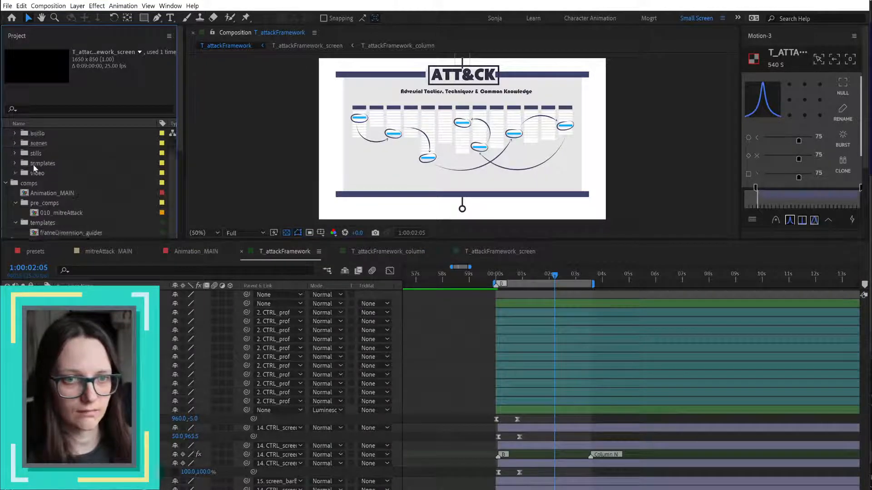
click(64, 172)
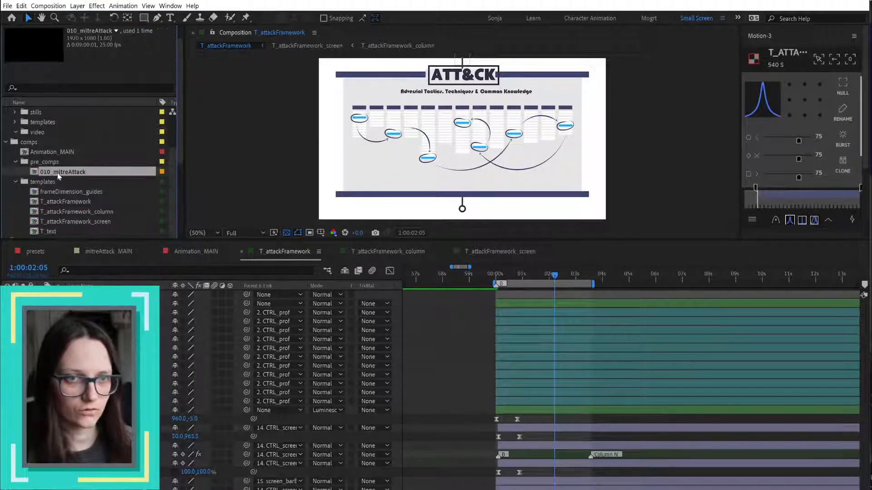
scroll(61, 200, down, 3)
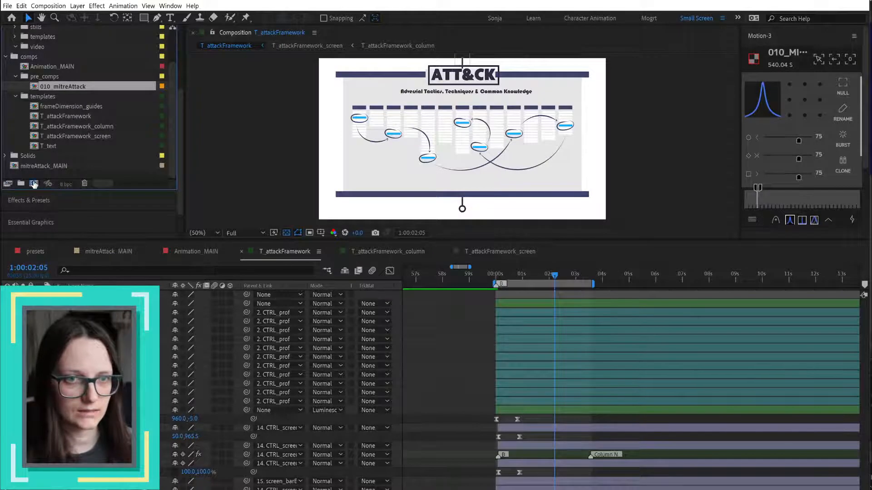
click(33, 184)
text(020_)
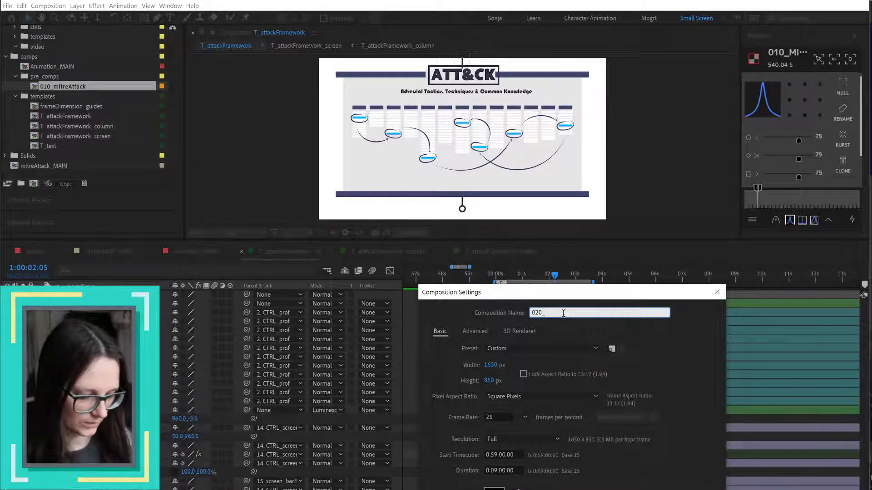
text(attackFramework)
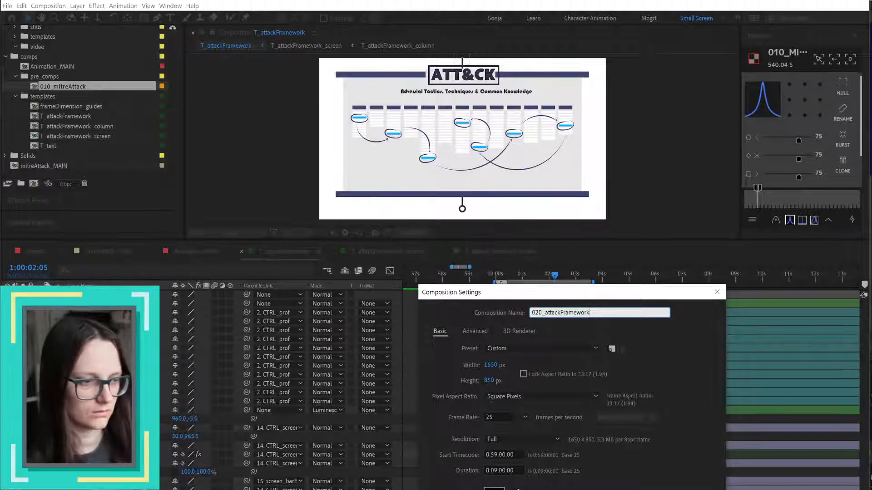
key(Return)
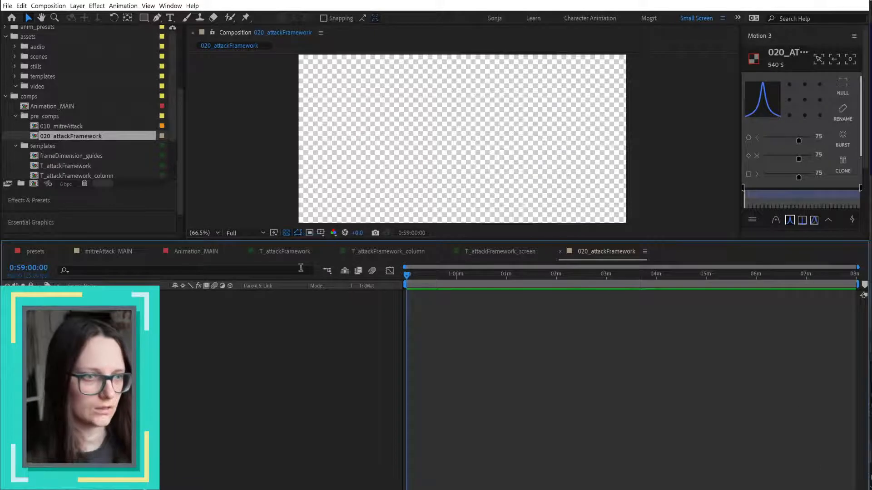
- Place the T_attackFramework template as a layer in 020_attackFramework and move the playhead to 1:00:00:00
scroll(86, 148, down, 3)
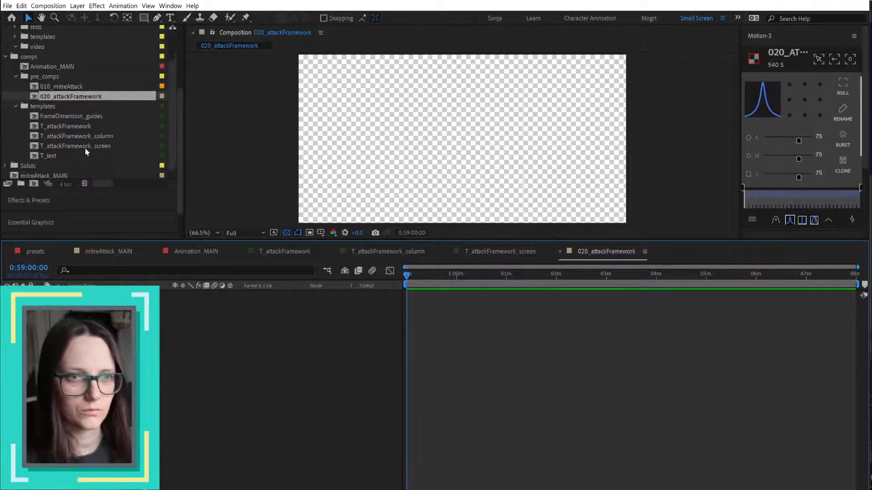
drag(68, 126, 281, 297)
click(456, 274)
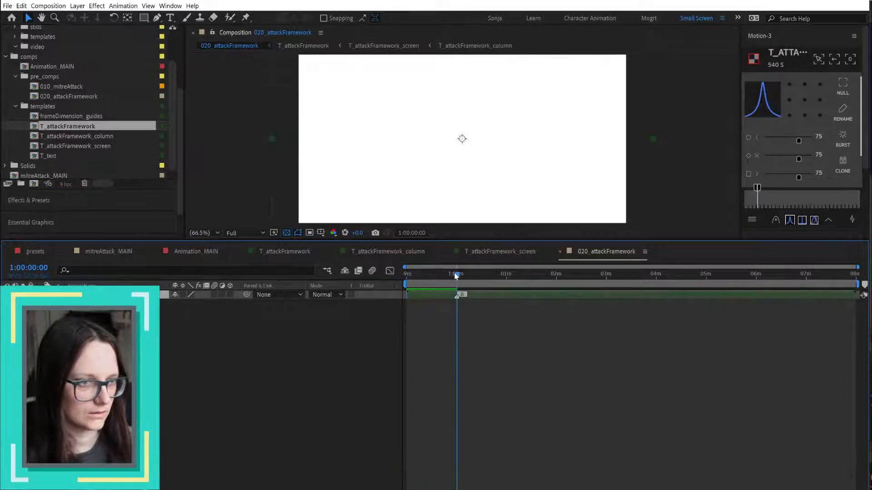
- Check the start timecode and duration in the composition settings of 020_attackFramework
right_click(312, 385)
click(375, 402)
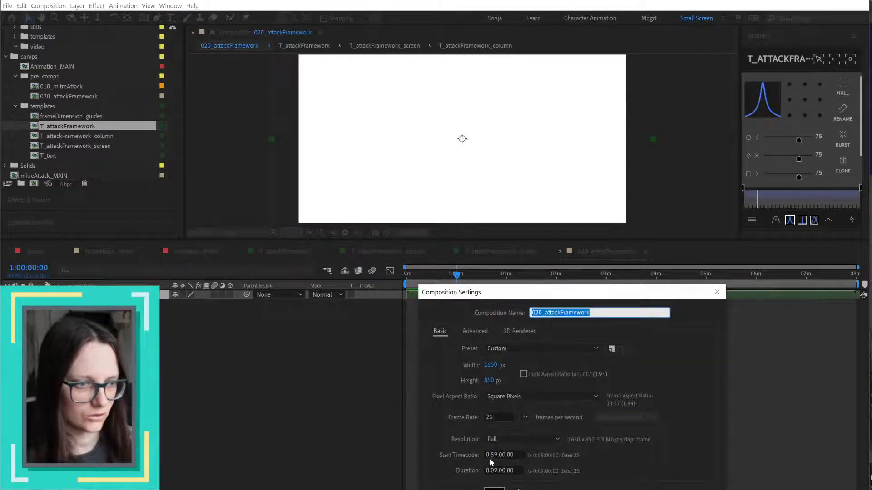
key(Return)
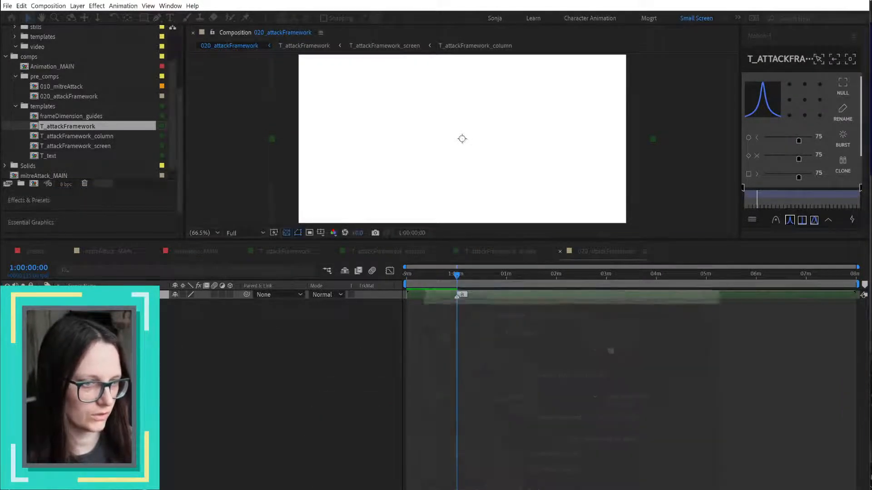
- Add a composition marker commented "B" at 1:00:00:00 in 020_attackFramework and start the work area there
key(alt+KP_Multiply)
text(B)
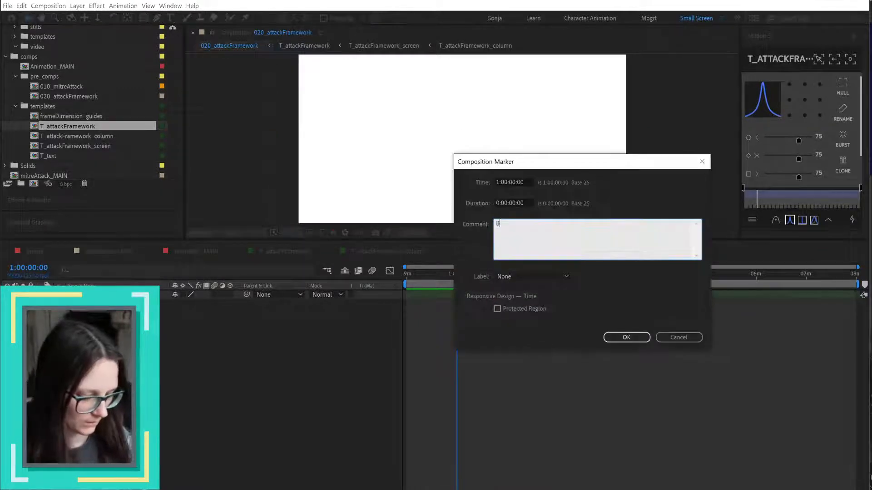
key(Return)
key(b)
click(476, 294)
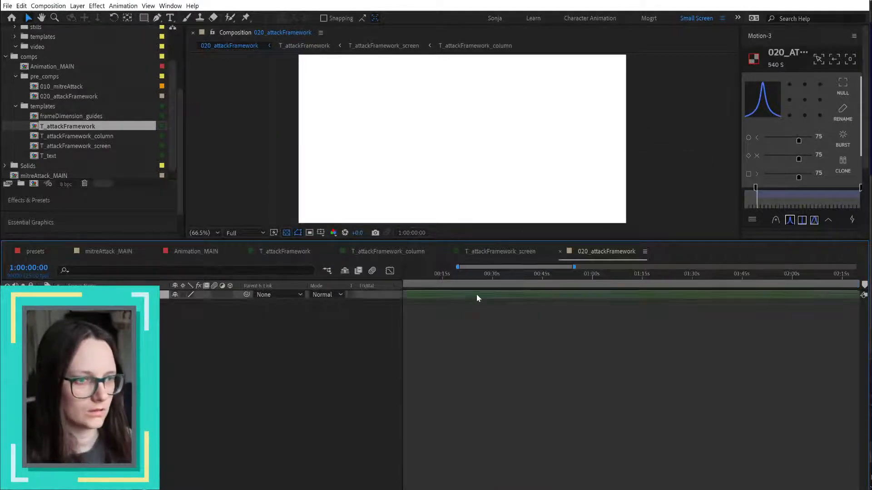
key(equal)
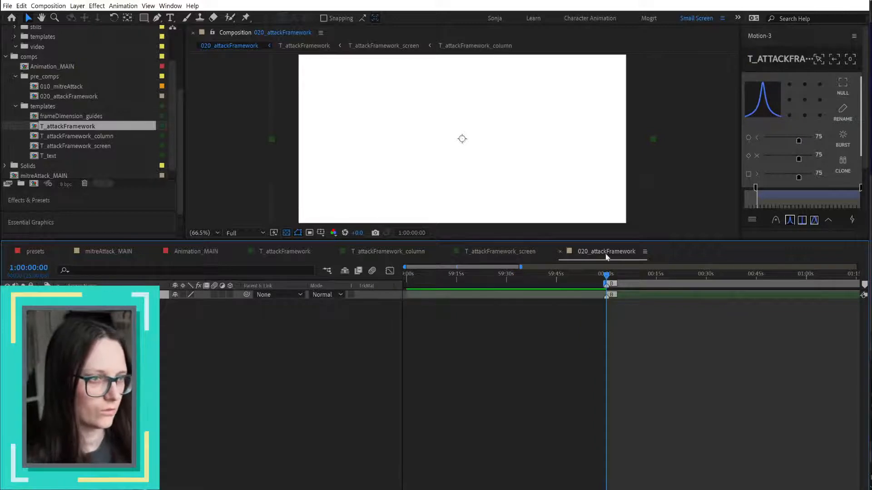
- Inspect how the template fits the 020_attackFramework frame at 1:00:01:06 and check T_attackFramework's composition settings
mouse_move(607, 275)
mouse_down()
mouse_move(620, 276)
mouse_move(612, 277)
mouse_up()
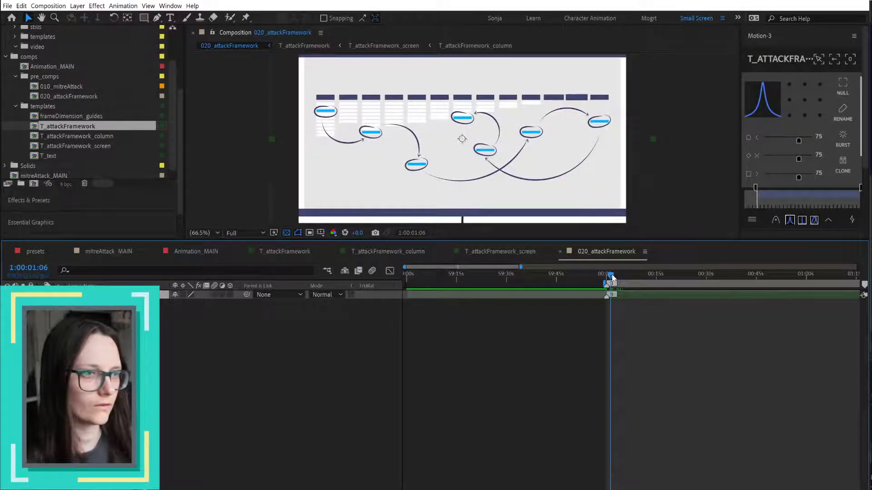
scroll(472, 145, down, 1)
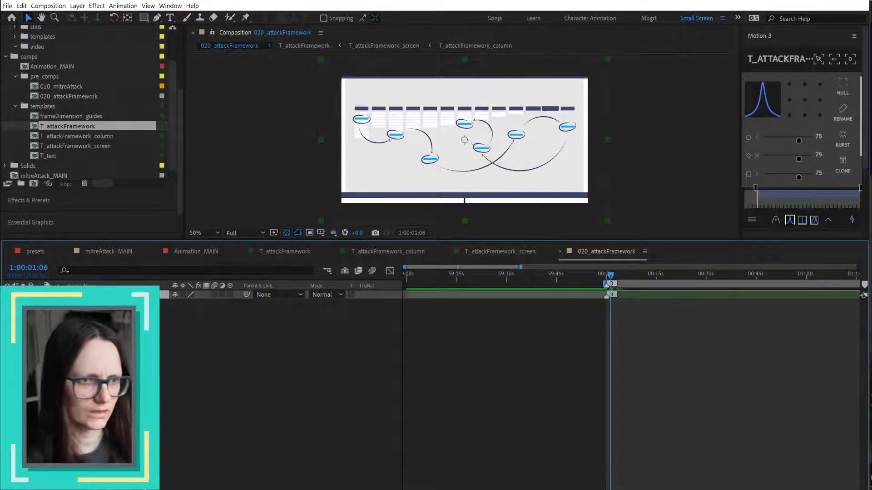
right_click(79, 130)
click(114, 132)
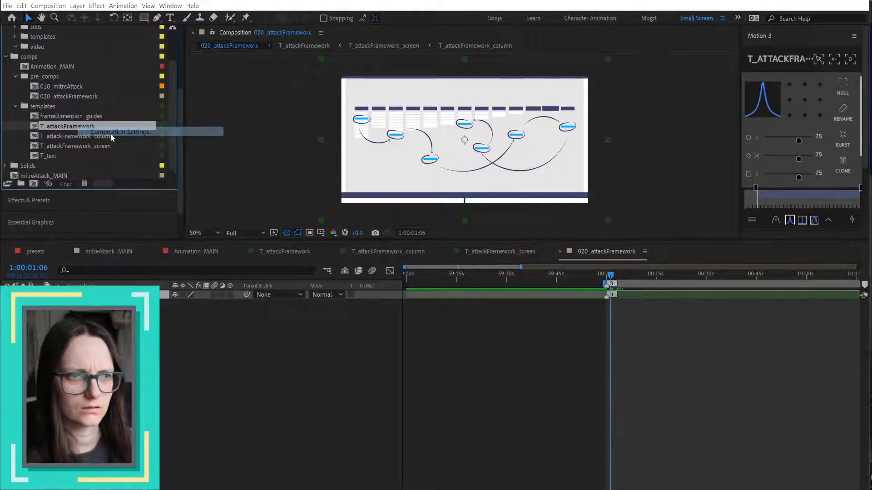
key(Escape)
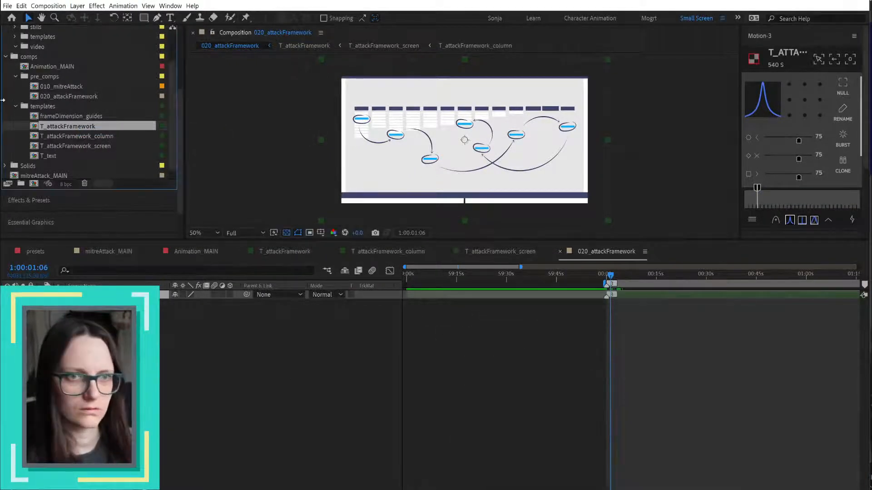
- Change the 020_attackFramework composition settings to the HDTV 1080 25 preset
right_click(72, 96)
click(105, 103)
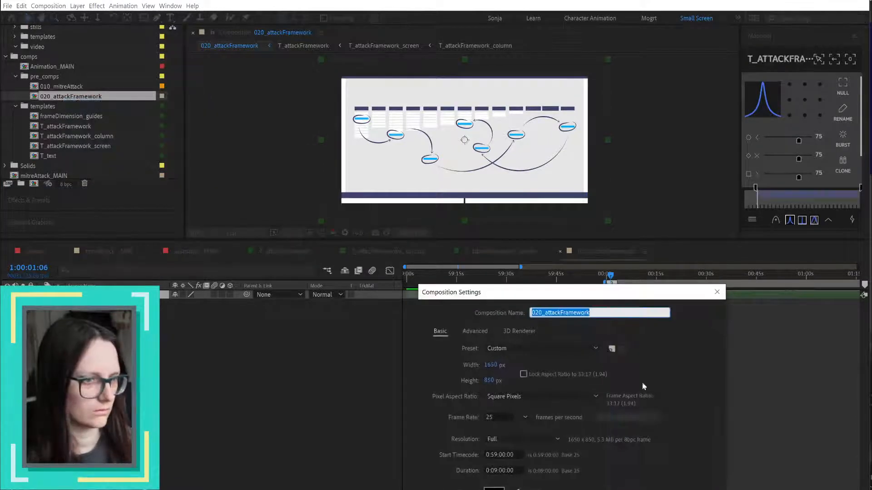
click(506, 349)
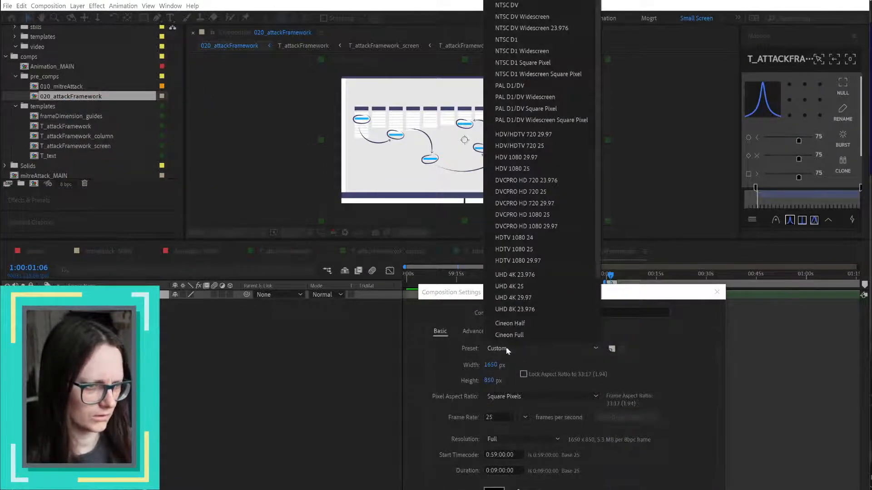
click(526, 250)
key(Return)
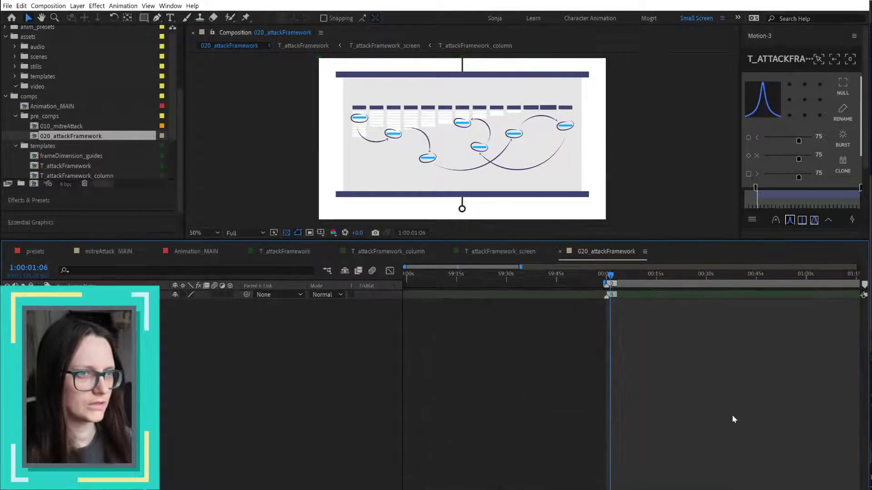
- Return the playhead to 1:00:00:00 in 020_attackFramework and check the ATT&CK title and column frames in the storyboard PDF in Acrobat
scroll(625, 308, up, 2)
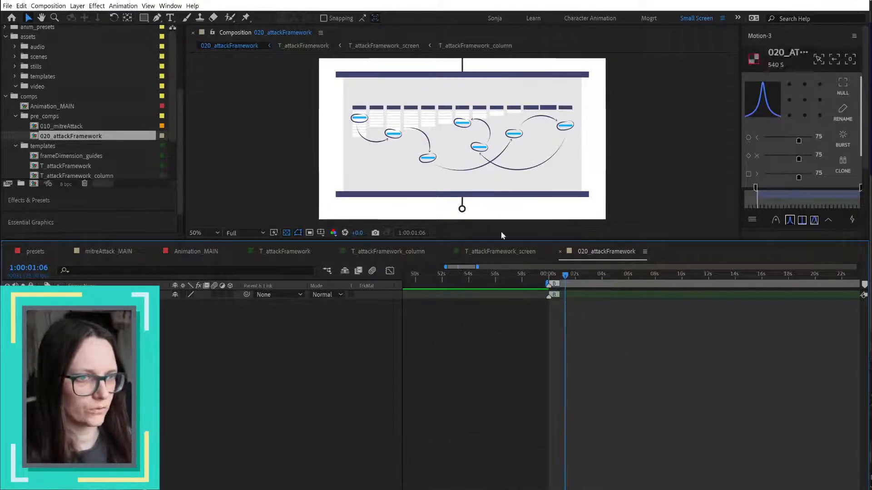
scroll(557, 299, up, 3)
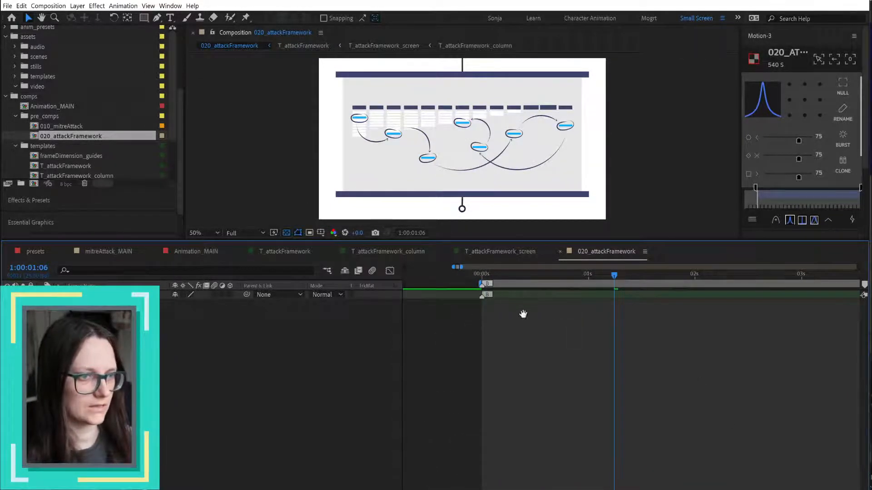
drag(522, 313, 540, 373)
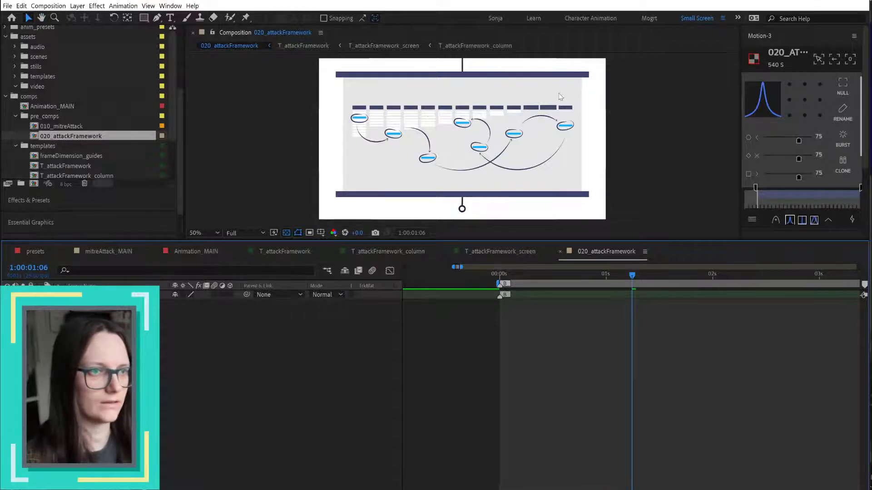
click(502, 276)
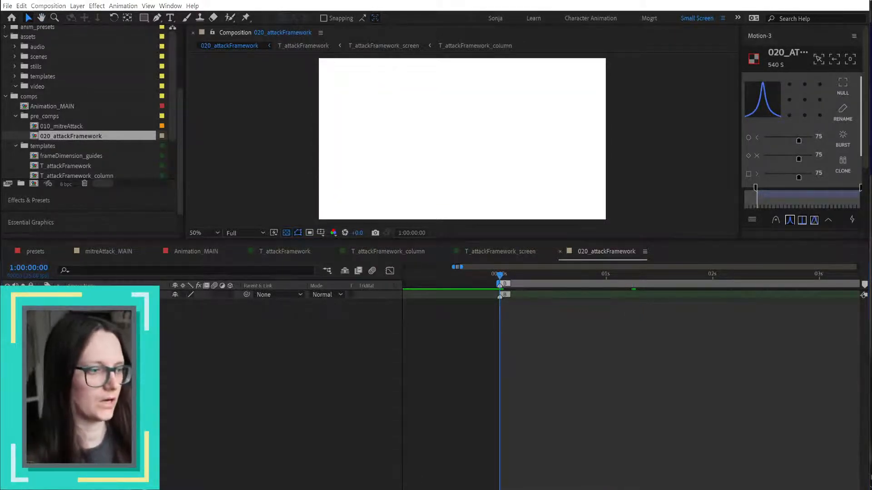
click(724, 489)
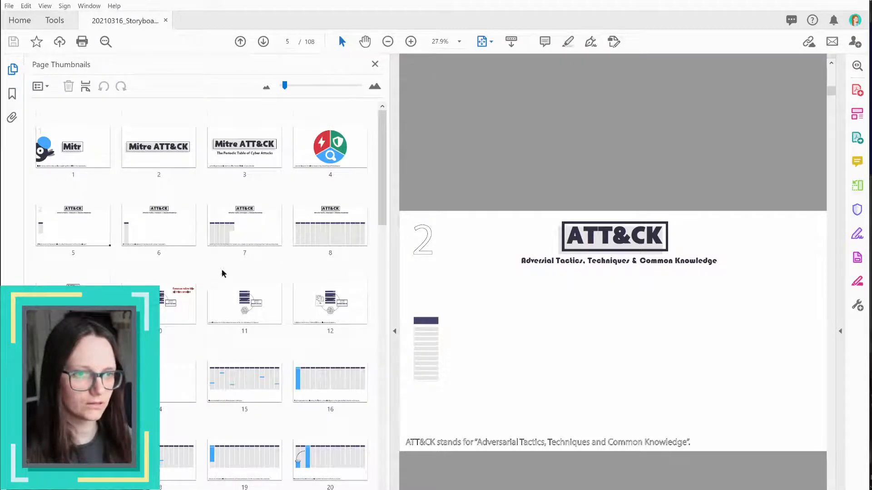
scroll(245, 288, down, 2)
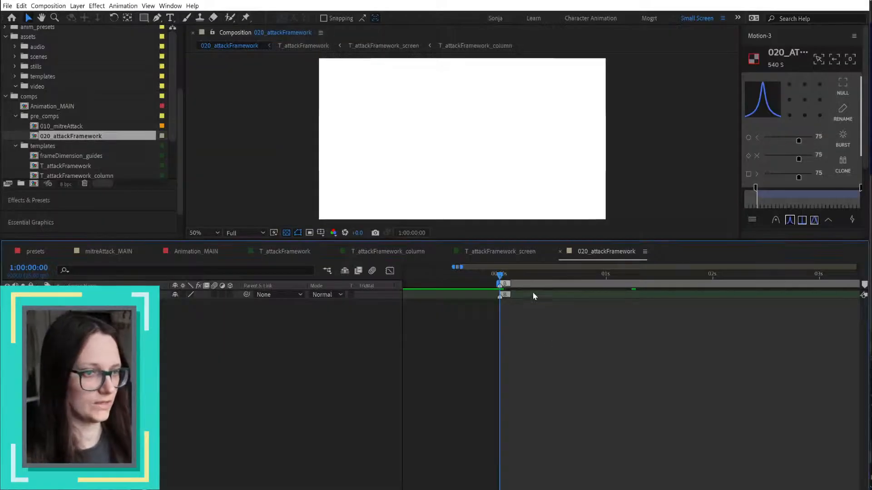
- Open the T_attackFramework template from its layer in 020_attackFramework, select its ATT&CK title, and save the project
click(532, 295)
double_click(533, 296)
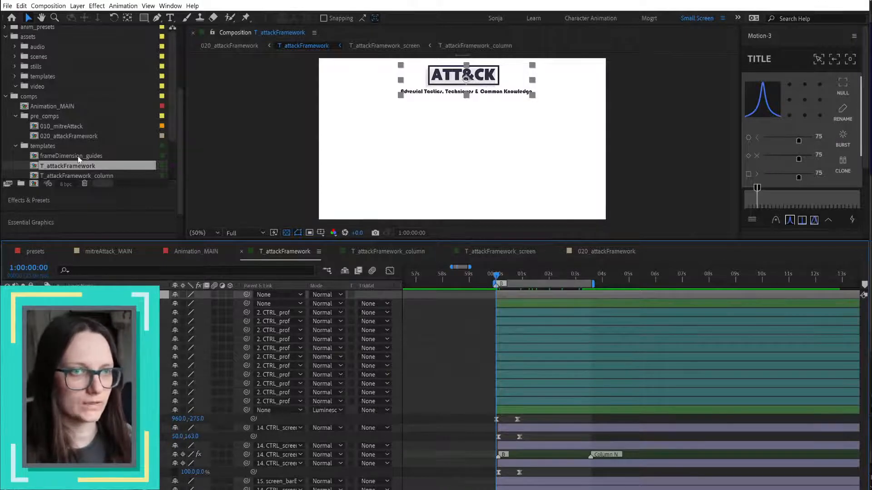
key(ctrl+s)
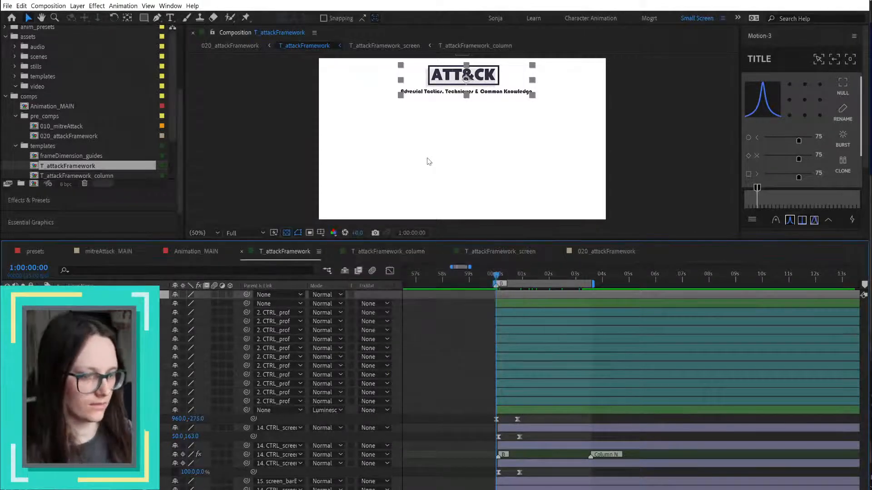